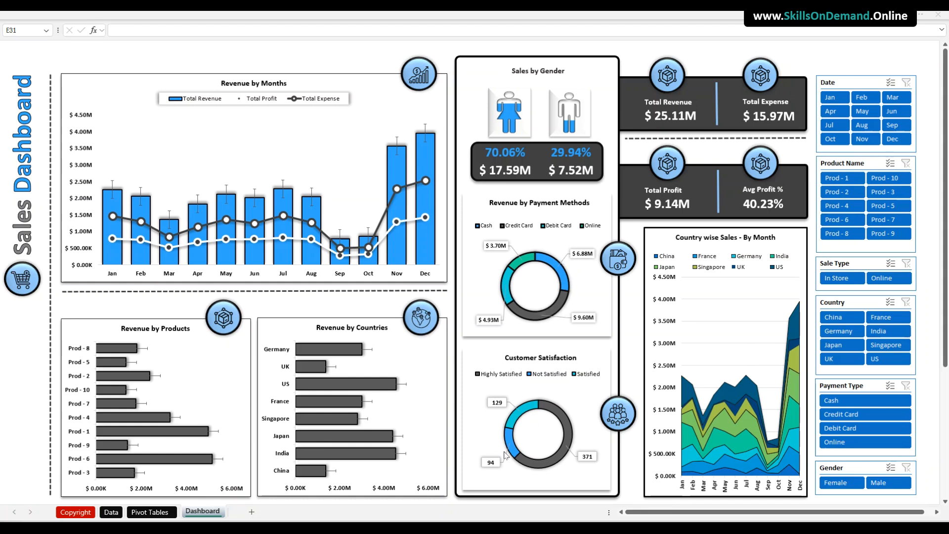
Filter the dashboard by January, February and March one at a time, and extend the date selection to January through June.
{"action": "mouse_move", "coordinate": [525, 464]}
{"action": "left_click", "coordinate": [836, 98]}
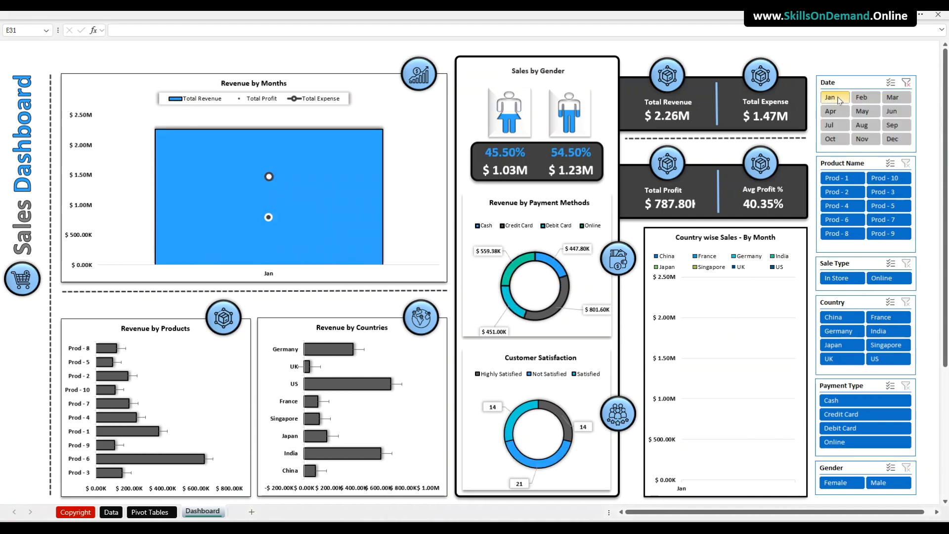
{"action": "left_click", "coordinate": [863, 99]}
{"action": "left_click", "coordinate": [898, 98]}
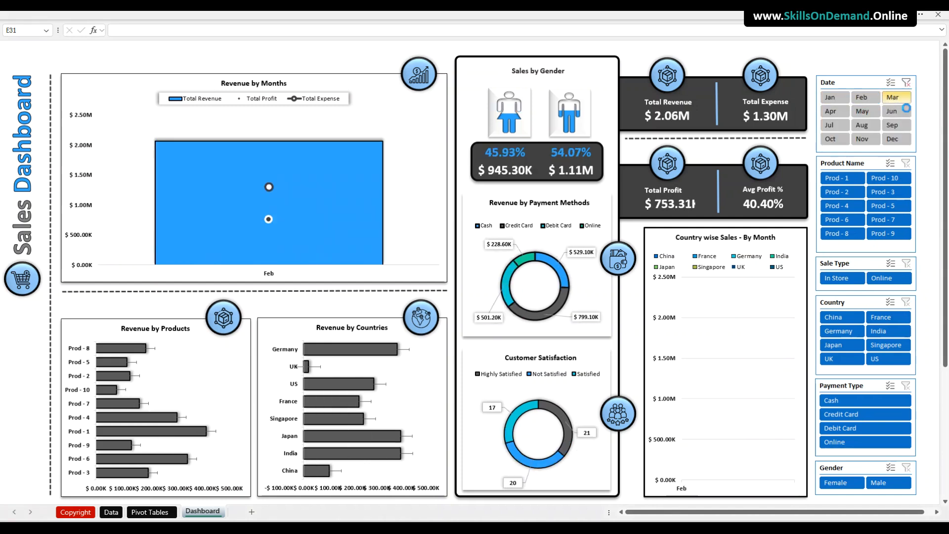
{"action": "left_click", "coordinate": [840, 98], "text": "ctrl"}
{"action": "left_click", "coordinate": [867, 99], "text": "ctrl"}
{"action": "left_click", "coordinate": [837, 113], "text": "ctrl"}
{"action": "left_click", "coordinate": [863, 112], "text": "ctrl"}
{"action": "left_click", "coordinate": [892, 112], "text": "ctrl"}
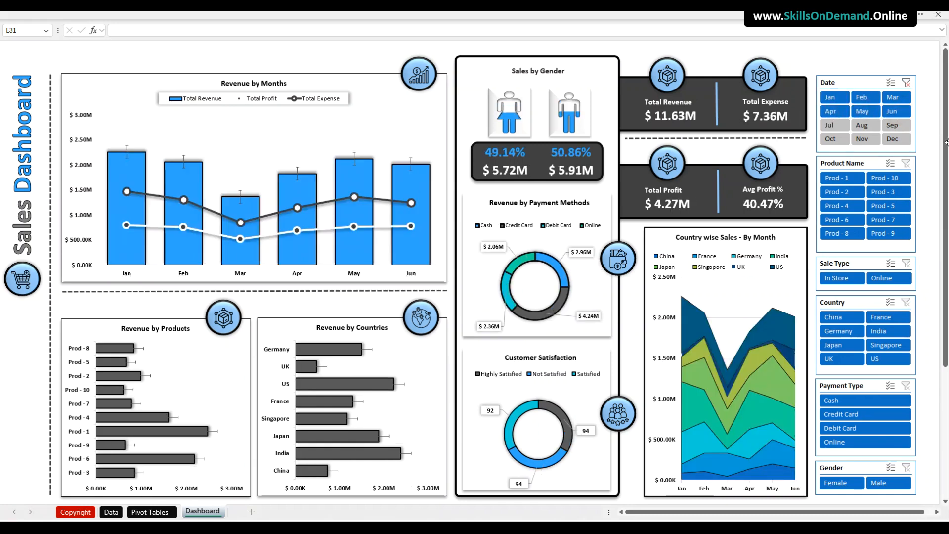
Exclude Prod - 1, Prod - 2, Prod - 4, Prod - 6 and Prod - 8, and clear the product and date filters.
{"action": "left_click", "coordinate": [846, 178], "text": "ctrl"}
{"action": "left_click", "coordinate": [842, 192], "text": "ctrl"}
{"action": "left_click", "coordinate": [843, 206], "text": "ctrl"}
{"action": "left_click", "coordinate": [843, 219], "text": "ctrl"}
{"action": "left_click", "coordinate": [843, 234], "text": "ctrl"}
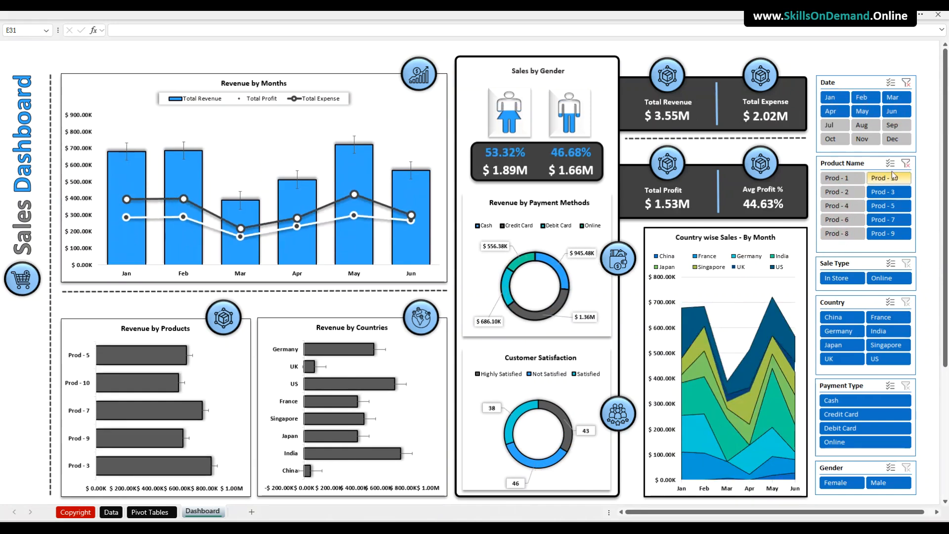
{"action": "left_click", "coordinate": [906, 163]}
{"action": "left_click", "coordinate": [906, 82]}
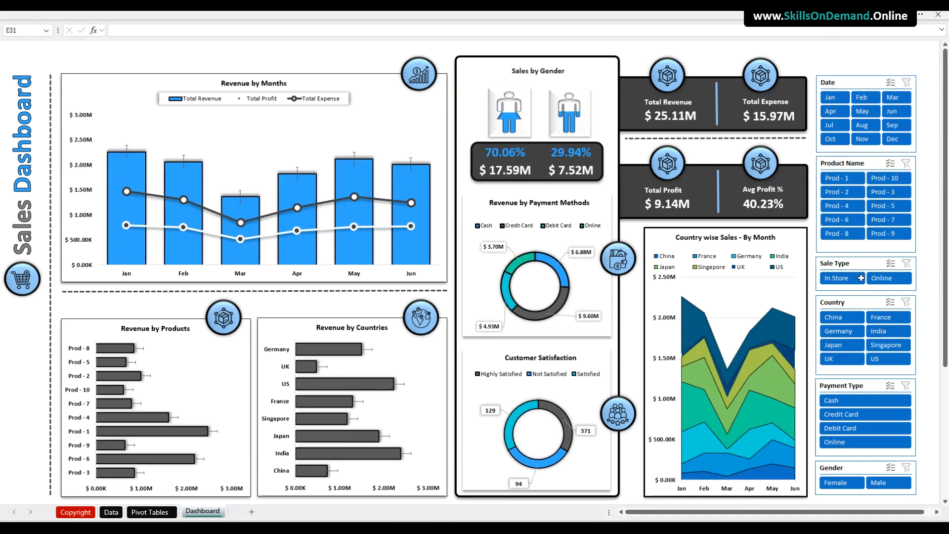
Filter the dashboard by Online sale type, and by China, France, Germany, India and Singapore one at a time, resetting both filters.
{"action": "left_click", "coordinate": [883, 280]}
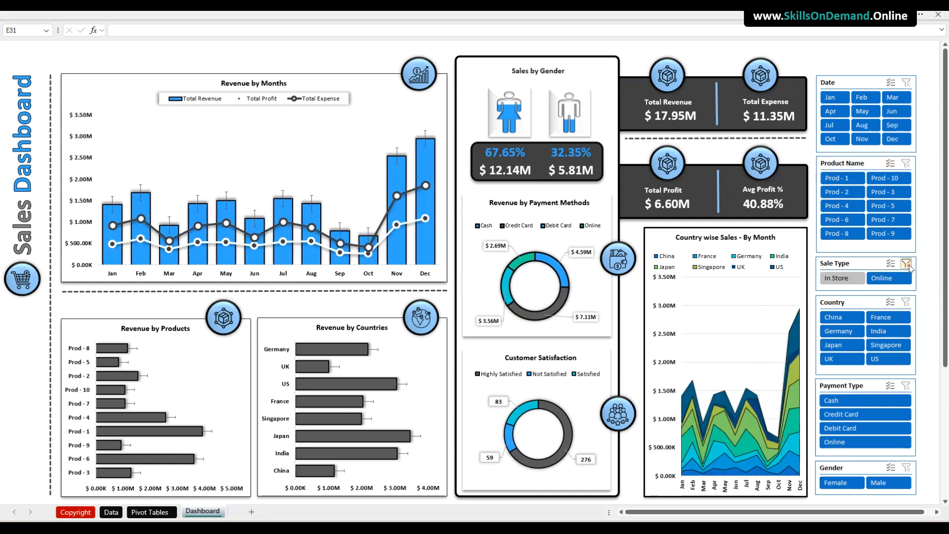
{"action": "left_click", "coordinate": [908, 265]}
{"action": "left_click", "coordinate": [843, 317]}
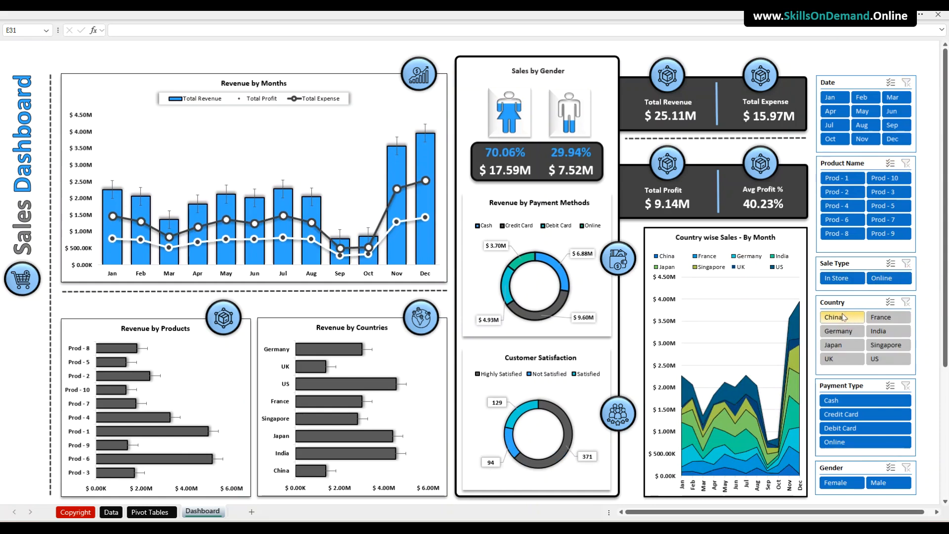
{"action": "left_click", "coordinate": [888, 317]}
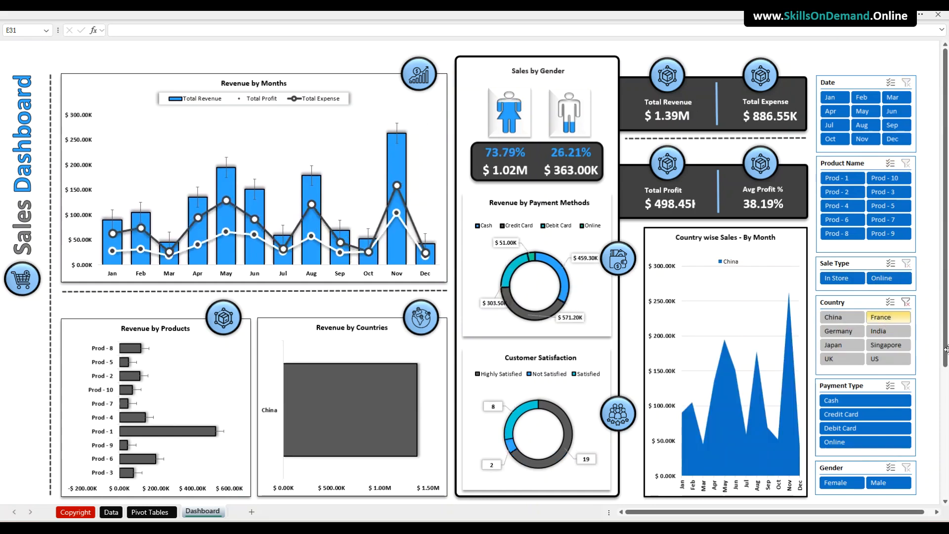
{"action": "left_click", "coordinate": [843, 331]}
{"action": "left_click", "coordinate": [890, 334]}
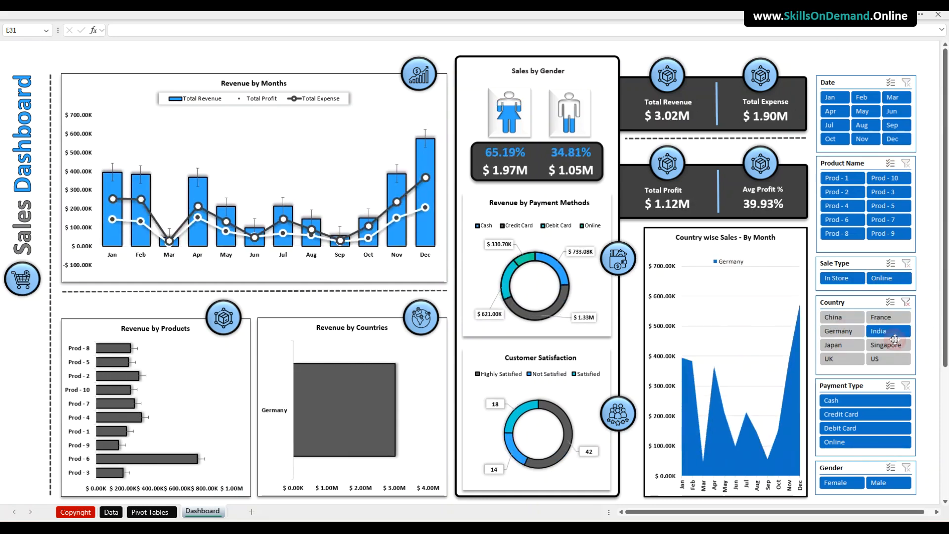
{"action": "left_click", "coordinate": [888, 345]}
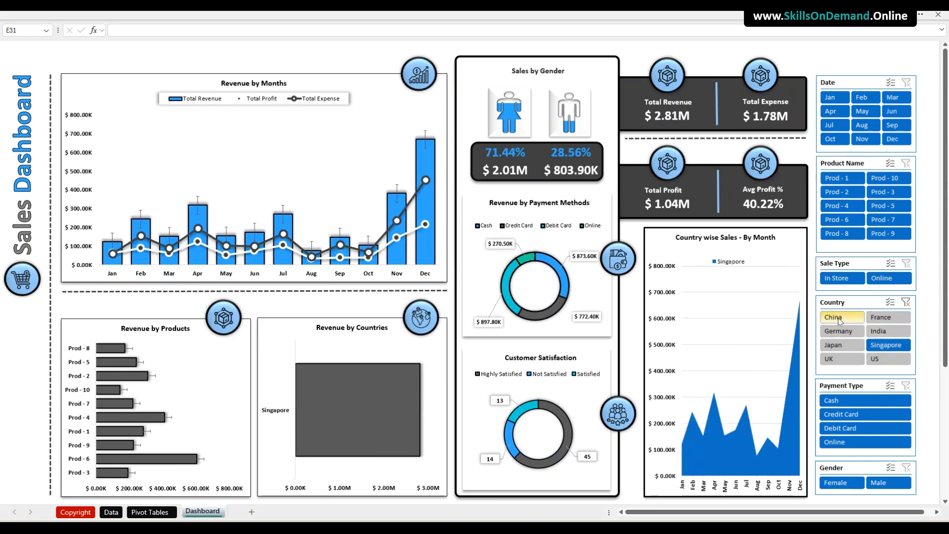
{"action": "left_click", "coordinate": [906, 302]}
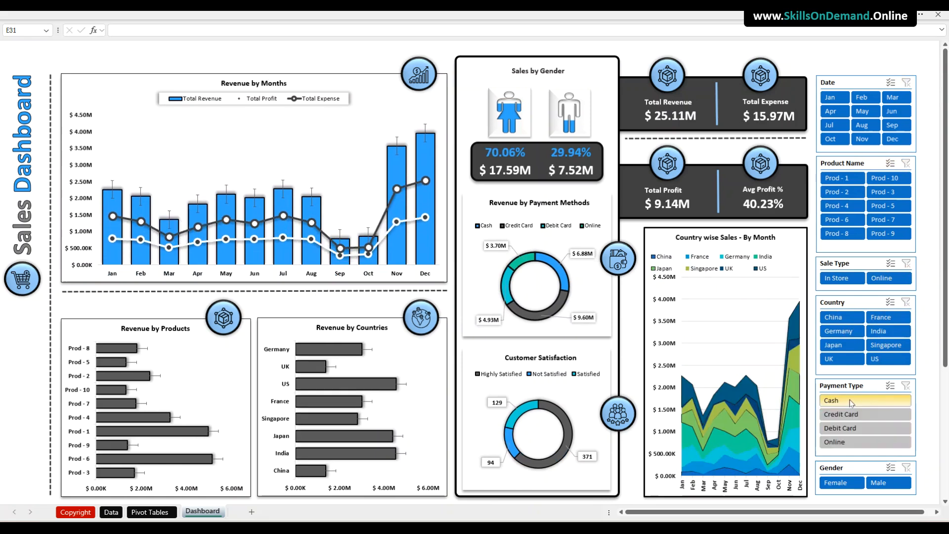
Filter the dashboard by Cash, Credit Card, Debit Card and Online payments one at a time, and clear the payment type filter.
{"action": "left_click", "coordinate": [865, 401]}
{"action": "left_click", "coordinate": [873, 415]}
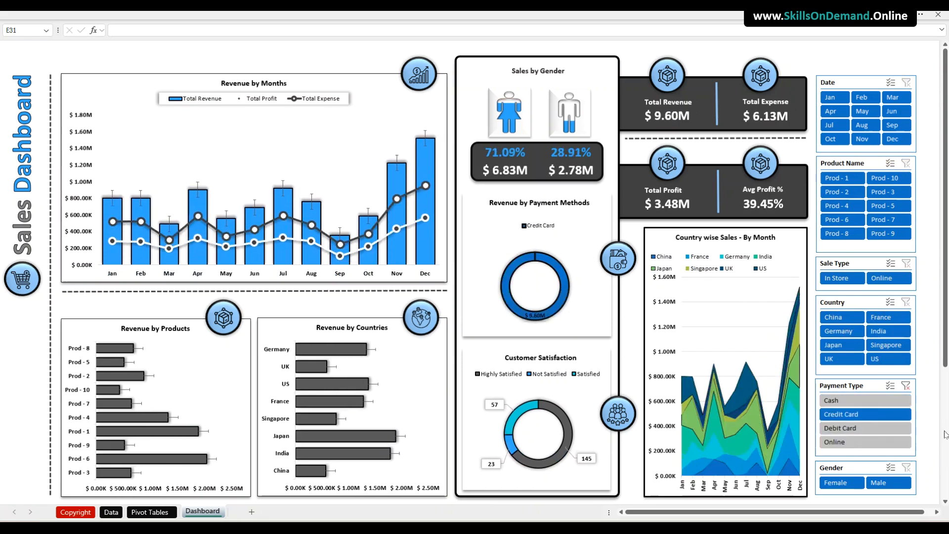
{"action": "left_click", "coordinate": [882, 428]}
{"action": "left_click", "coordinate": [888, 442]}
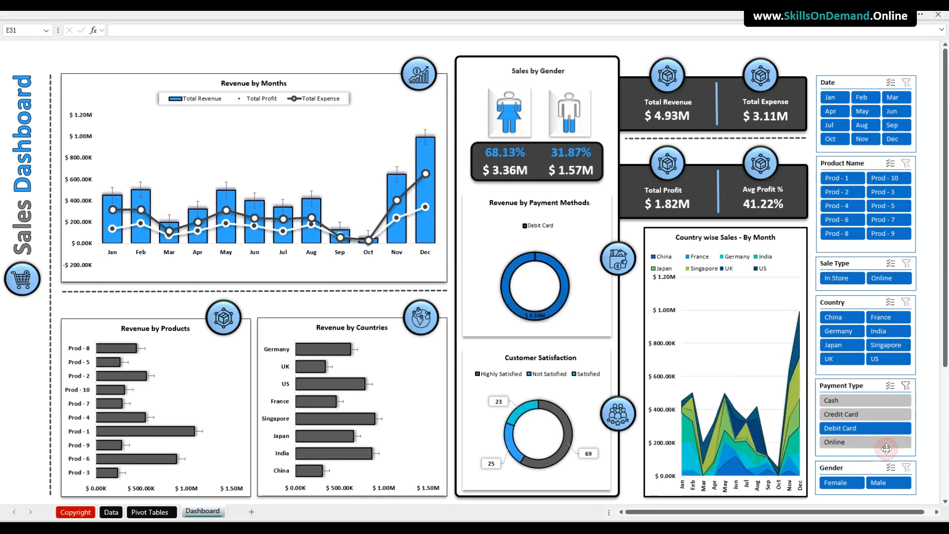
{"action": "left_click", "coordinate": [910, 391]}
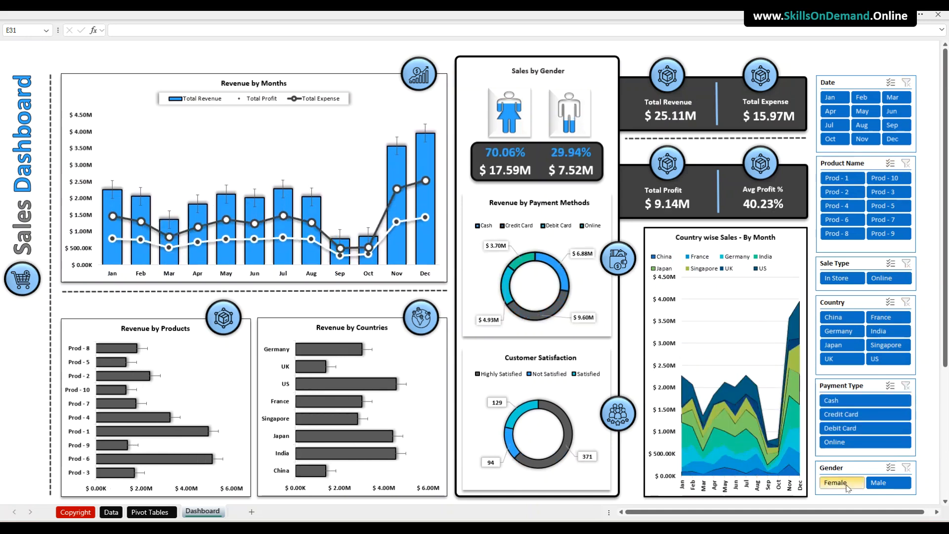
Filter the dashboard by Female and by Male customers, and clear the gender filter.
{"action": "left_click", "coordinate": [842, 483]}
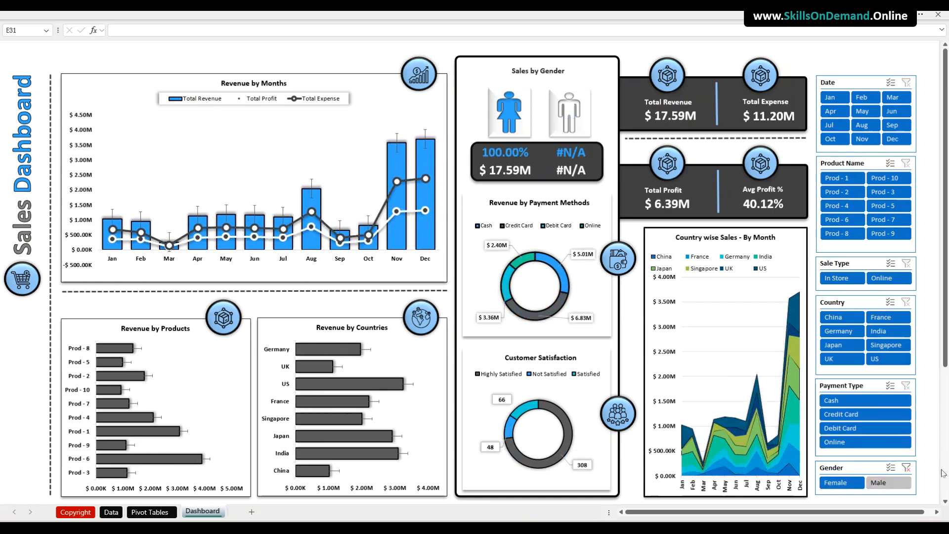
{"action": "left_click", "coordinate": [889, 483]}
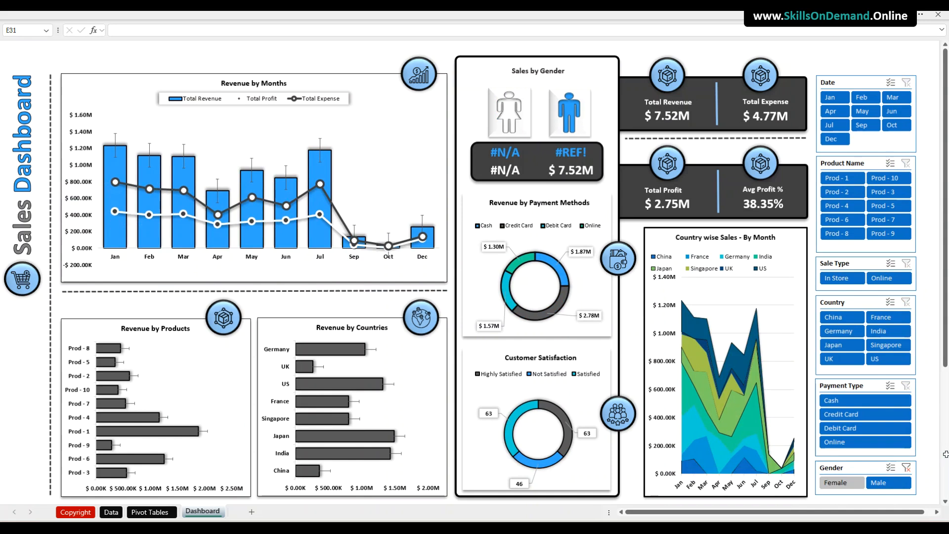
{"action": "left_click", "coordinate": [907, 467]}
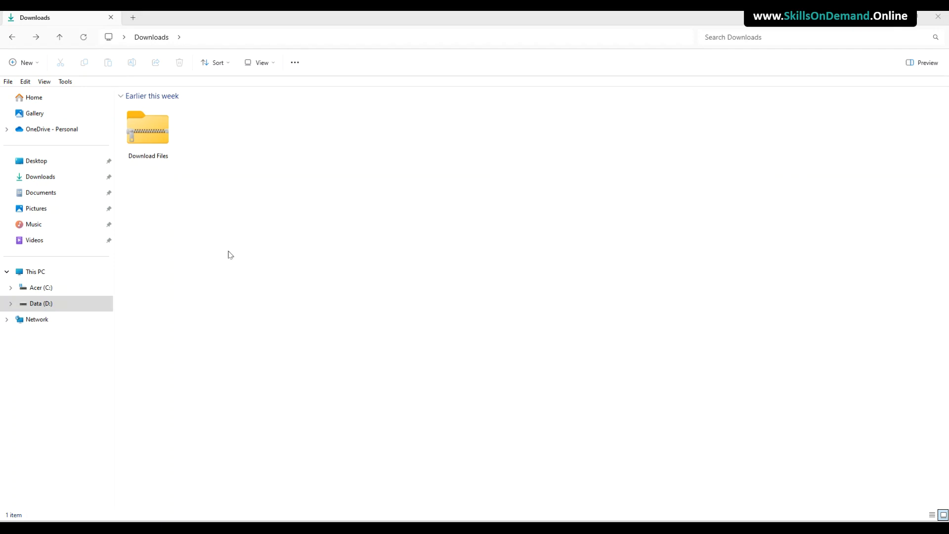
In File Explorer, extract the zipped Download Files archive in the Downloads folder.
{"action": "left_click", "coordinate": [149, 134]}
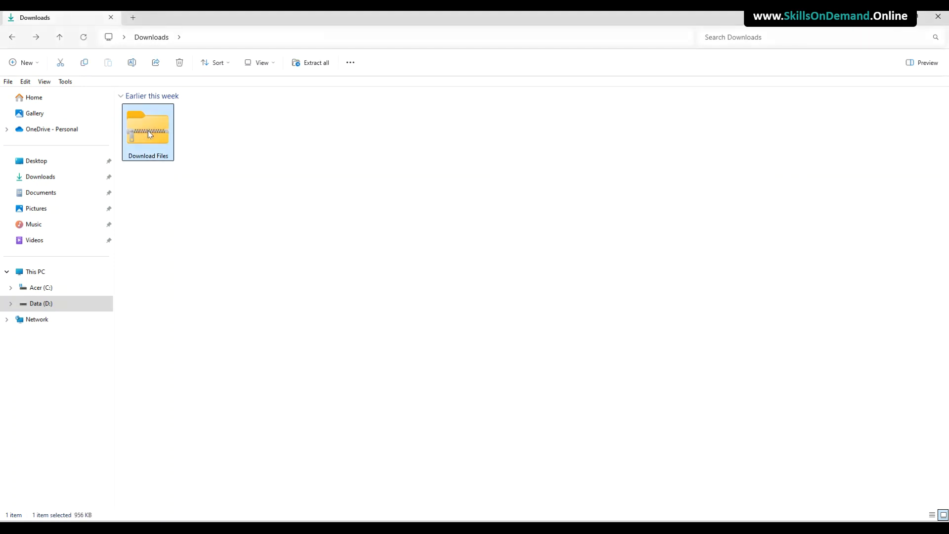
{"action": "right_click", "coordinate": [149, 131]}
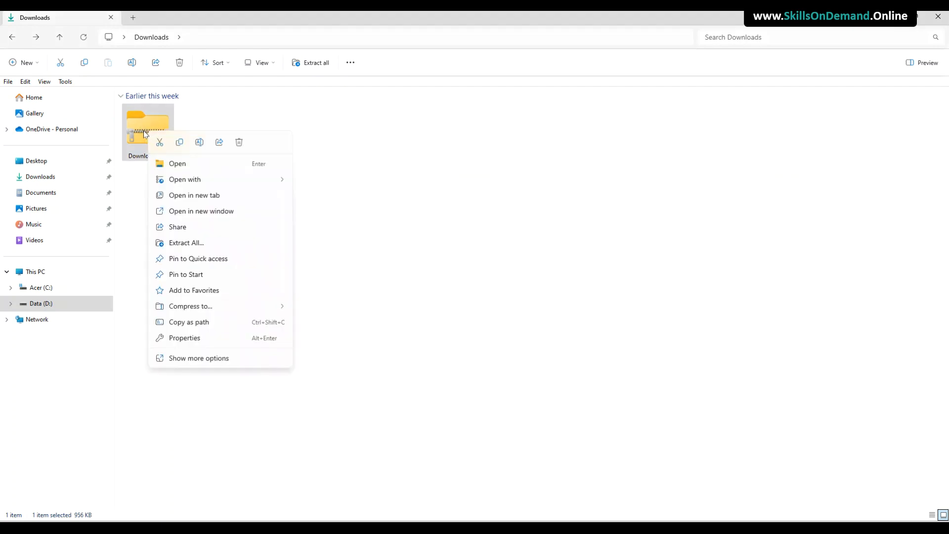
{"action": "left_click", "coordinate": [187, 244]}
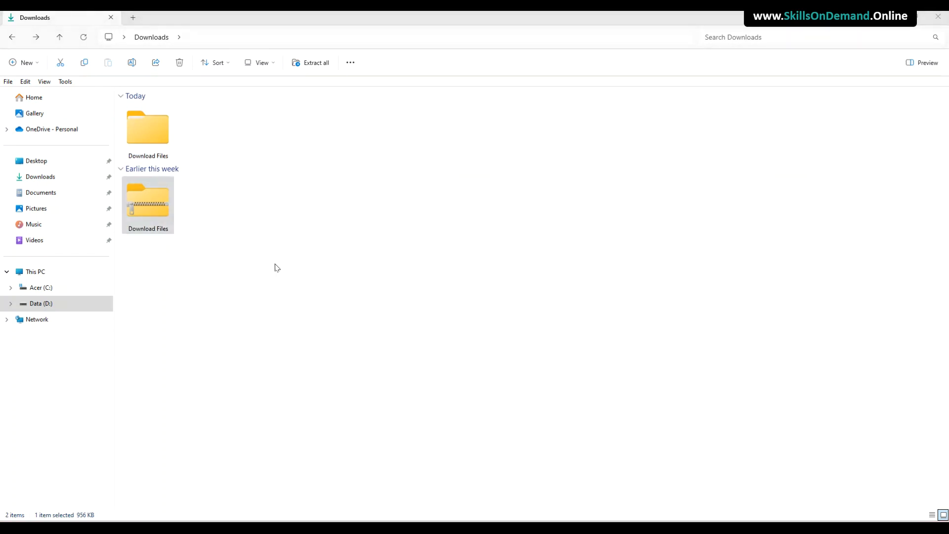
Open the Dynamic - Sales Dashboard folder inside the extracted Download Files, under Data Files and Dashboard Files.
{"action": "left_click", "coordinate": [143, 125]}
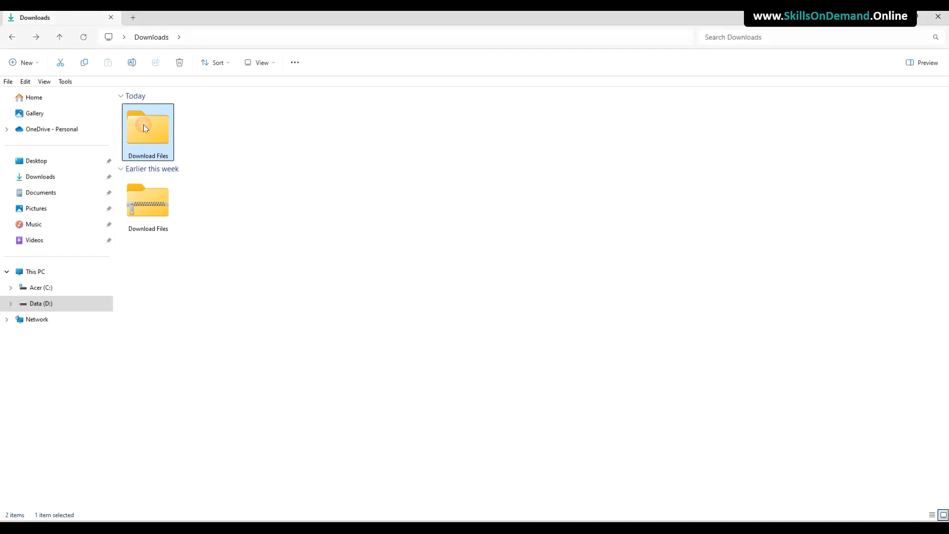
{"action": "double_click", "coordinate": [144, 124]}
{"action": "double_click", "coordinate": [143, 124]}
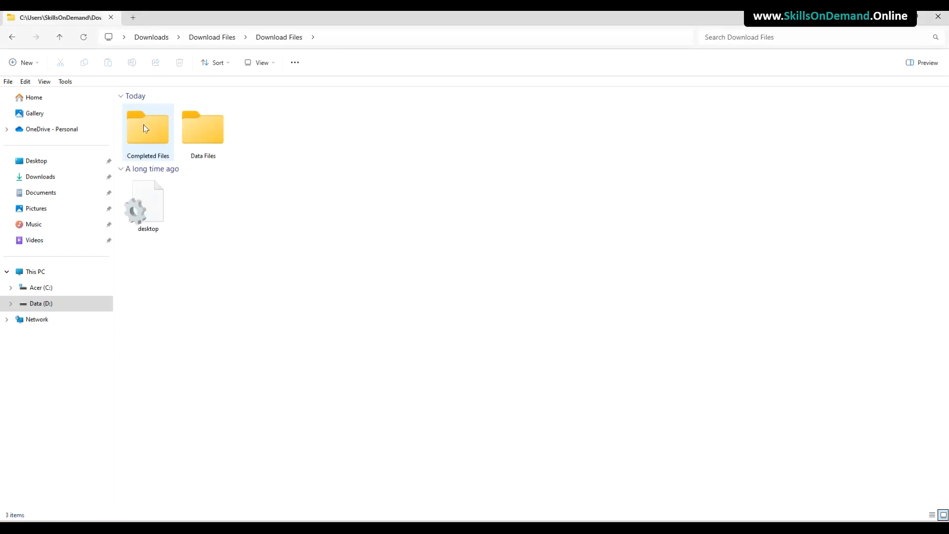
{"action": "double_click", "coordinate": [212, 130]}
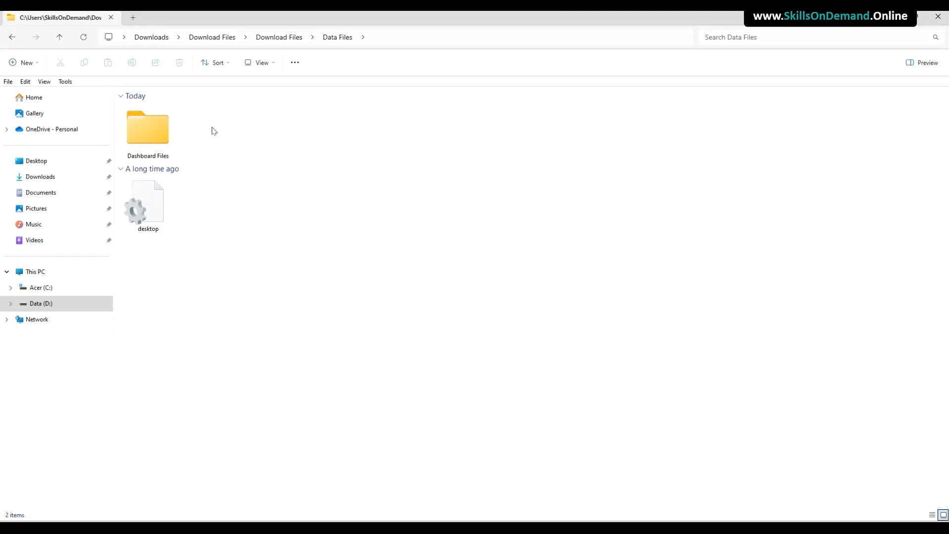
{"action": "double_click", "coordinate": [153, 124]}
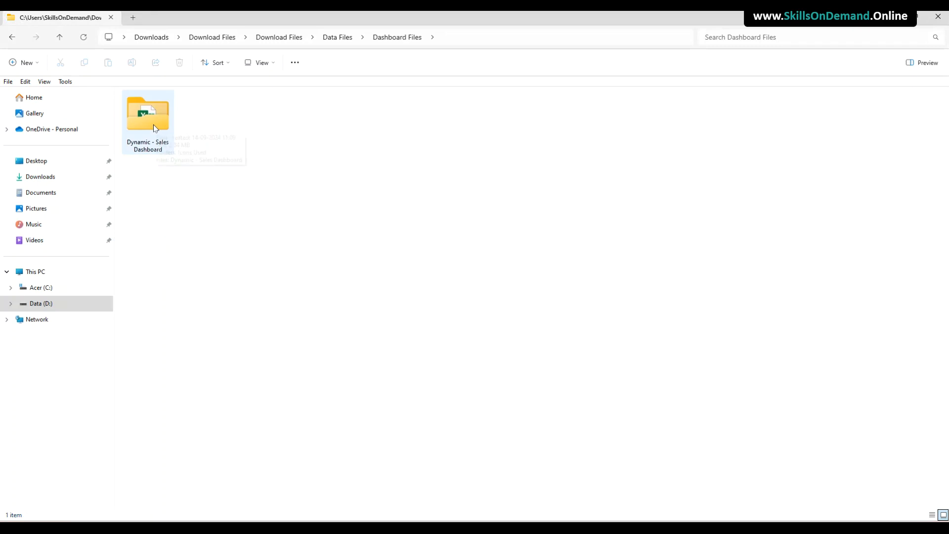
{"action": "double_click", "coordinate": [155, 126]}
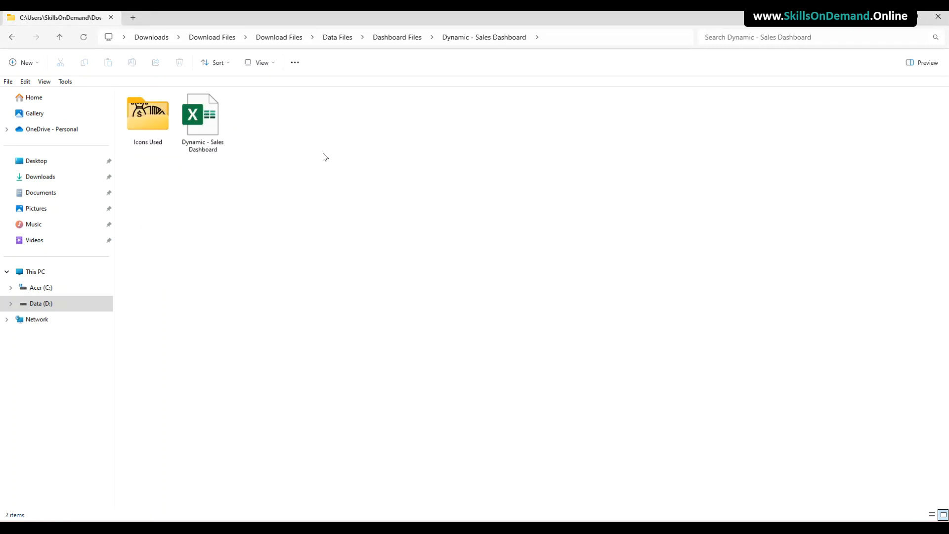
Examine the images in the Icons Used folder and return to the Dynamic - Sales Dashboard folder.
{"action": "left_click", "coordinate": [201, 119]}
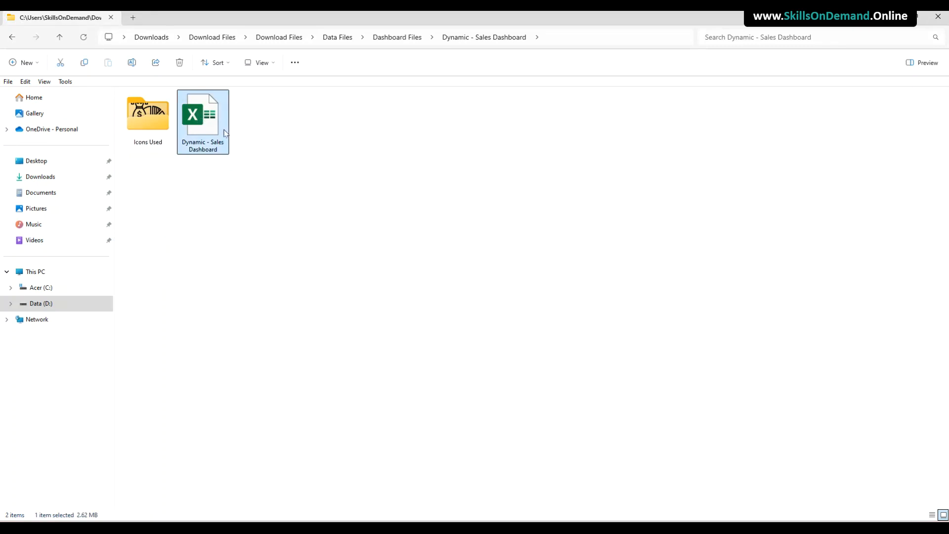
{"action": "left_click", "coordinate": [146, 119]}
{"action": "double_click", "coordinate": [146, 120]}
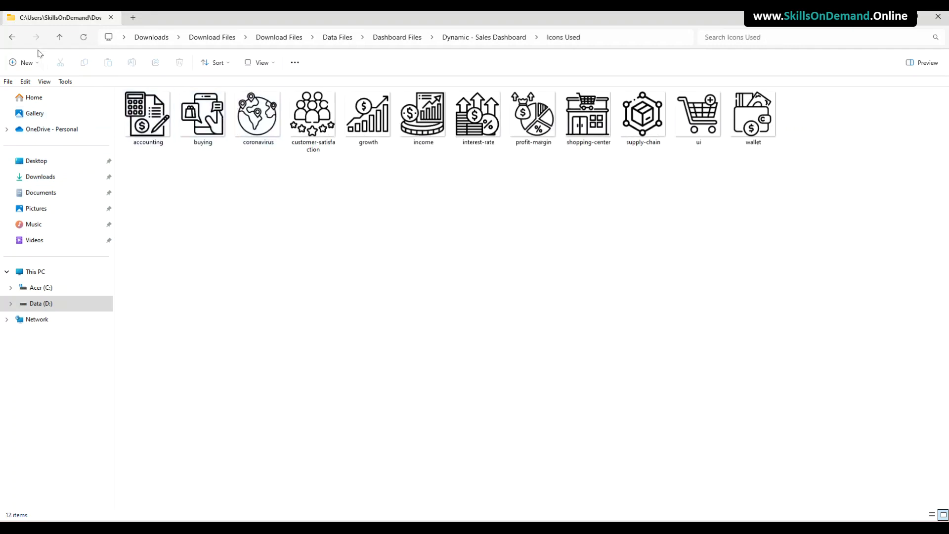
{"action": "left_click", "coordinate": [13, 38]}
{"action": "left_click", "coordinate": [298, 194]}
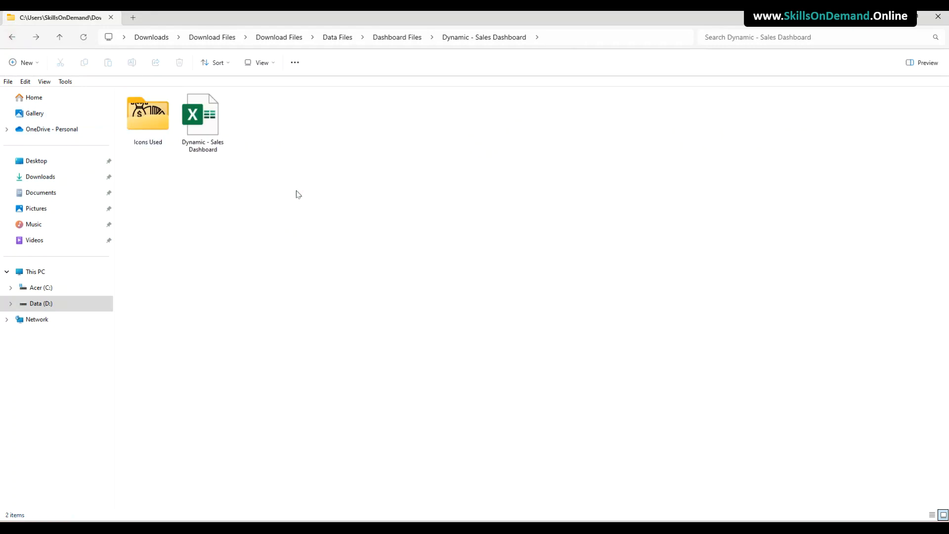
Open the Dynamic - Sales Dashboard workbook in Excel and set the ribbon to always show.
{"action": "right_click", "coordinate": [198, 116]}
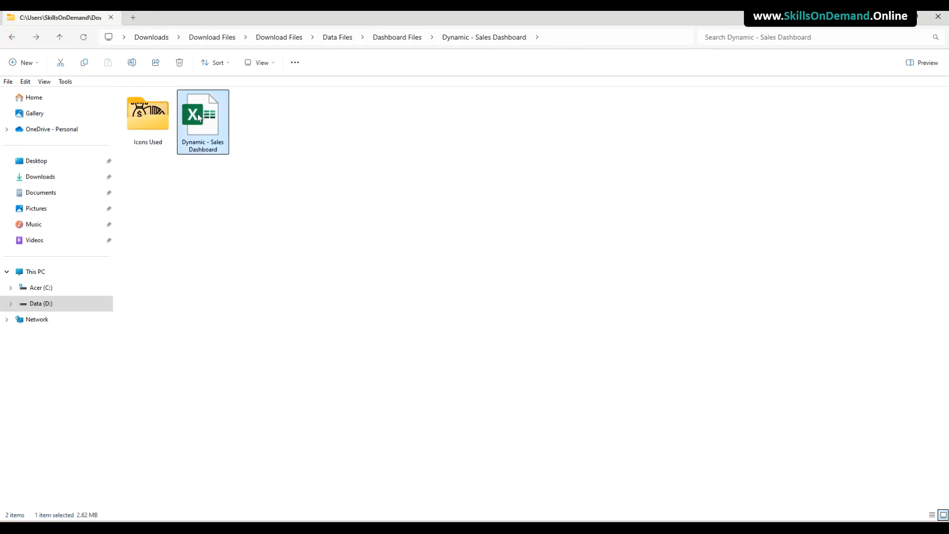
{"action": "left_click", "coordinate": [227, 146]}
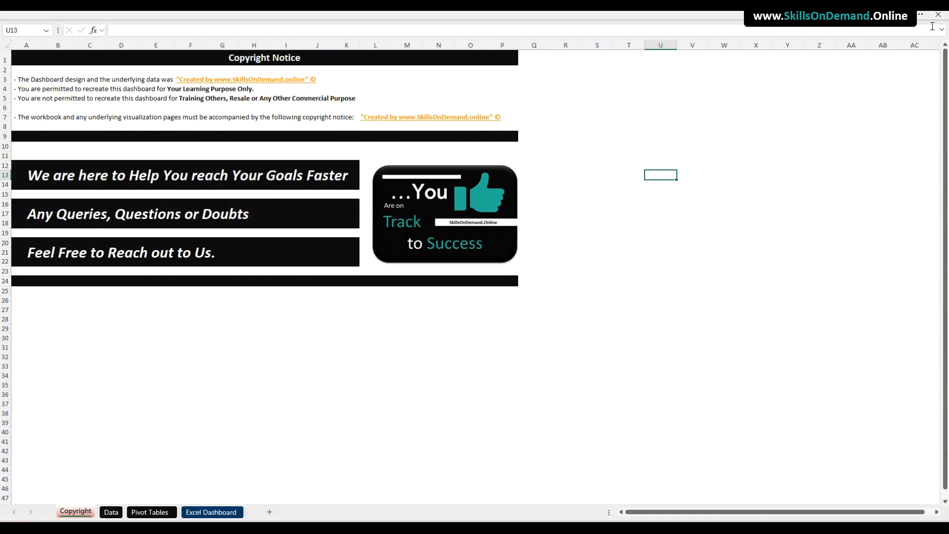
{"action": "left_click", "coordinate": [920, 17]}
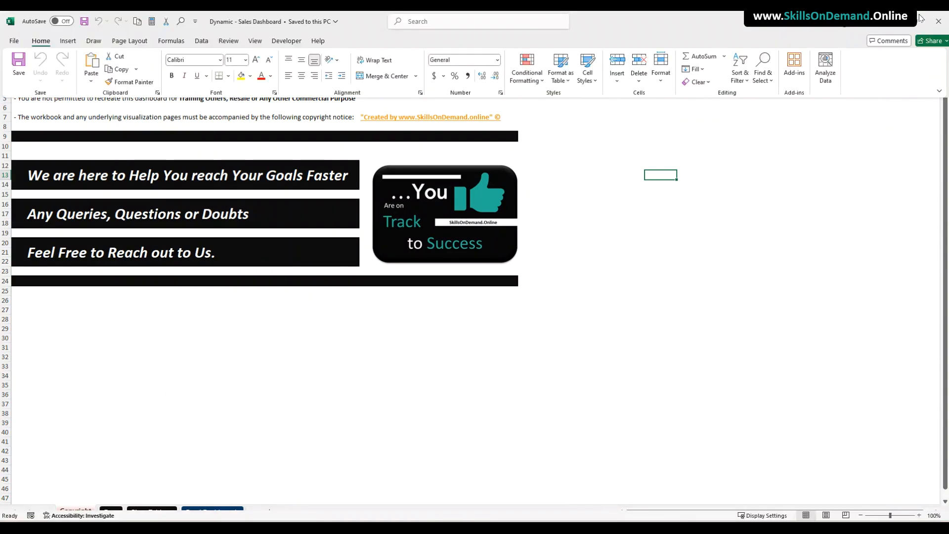
{"action": "left_click", "coordinate": [940, 91]}
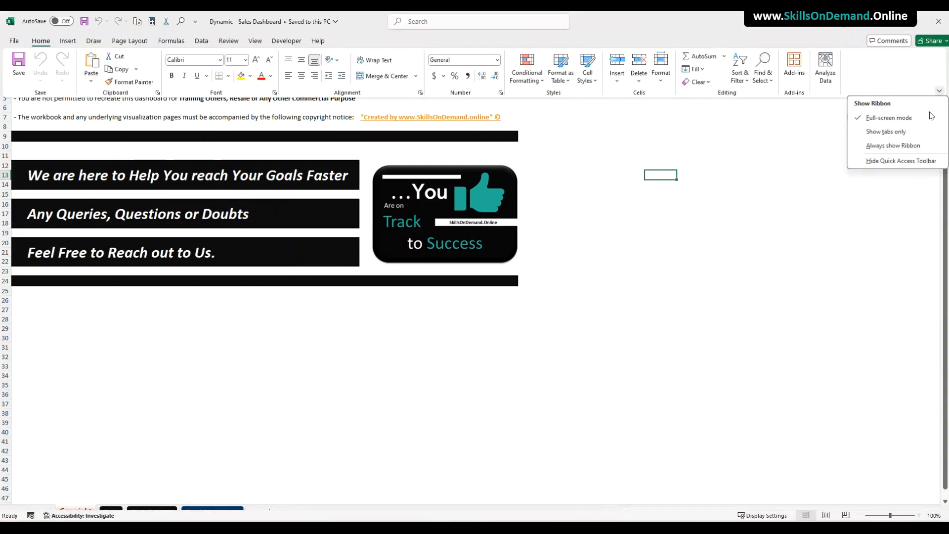
{"action": "left_click", "coordinate": [898, 148]}
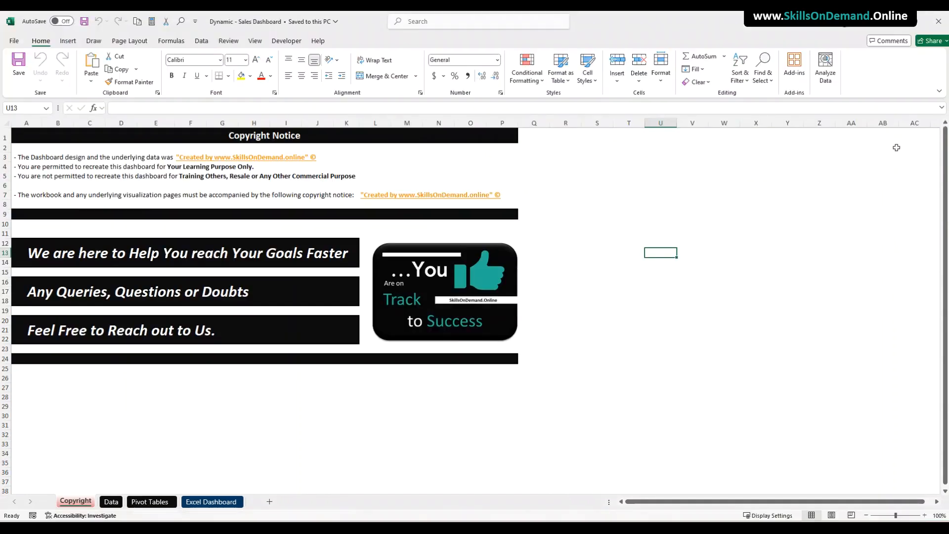
Select cell V6 on the Copyright sheet and switch to the Data sheet.
{"action": "left_click", "coordinate": [691, 194]}
{"action": "left_click", "coordinate": [688, 186]}
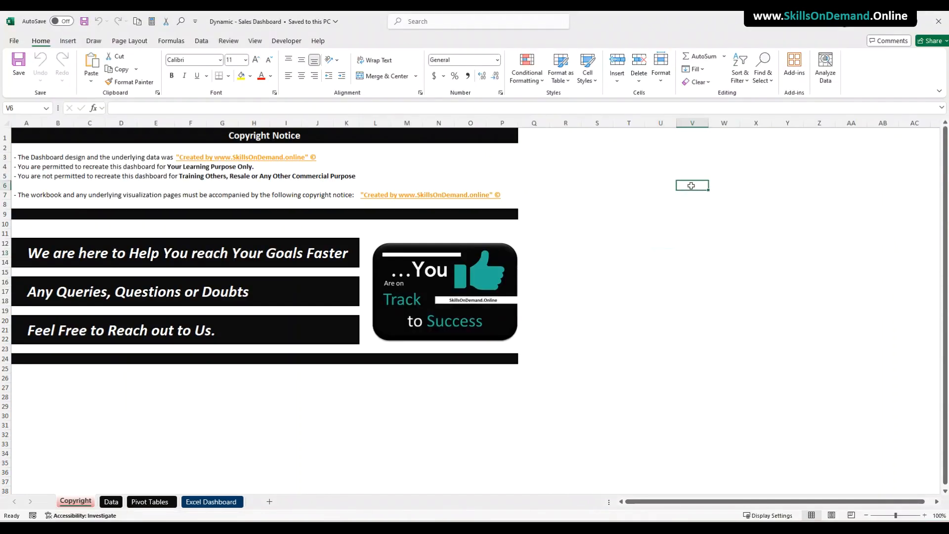
{"action": "left_click", "coordinate": [110, 502]}
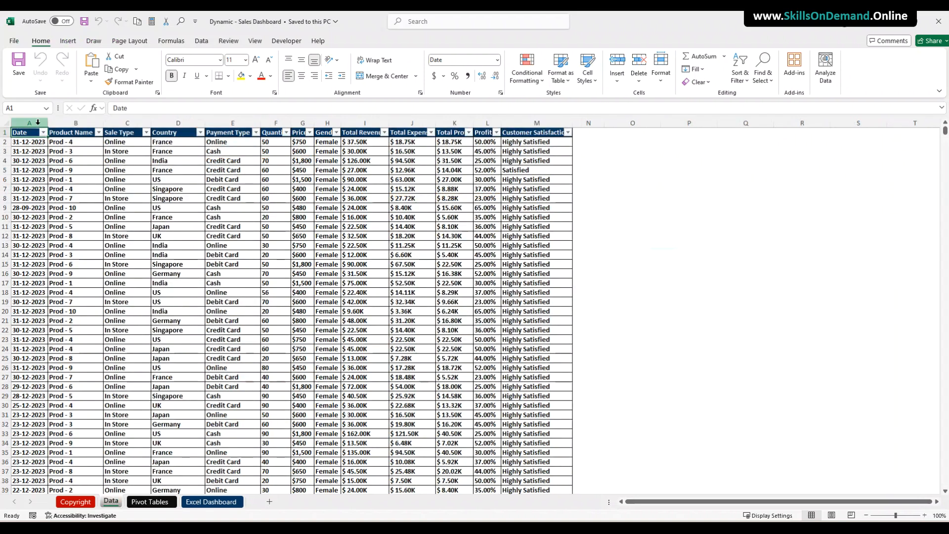
Auto-fit the widths of columns A to M on the Data sheet so every header shows in full.
{"action": "left_click_drag", "start_coordinate": [29, 123], "coordinate": [502, 123]}
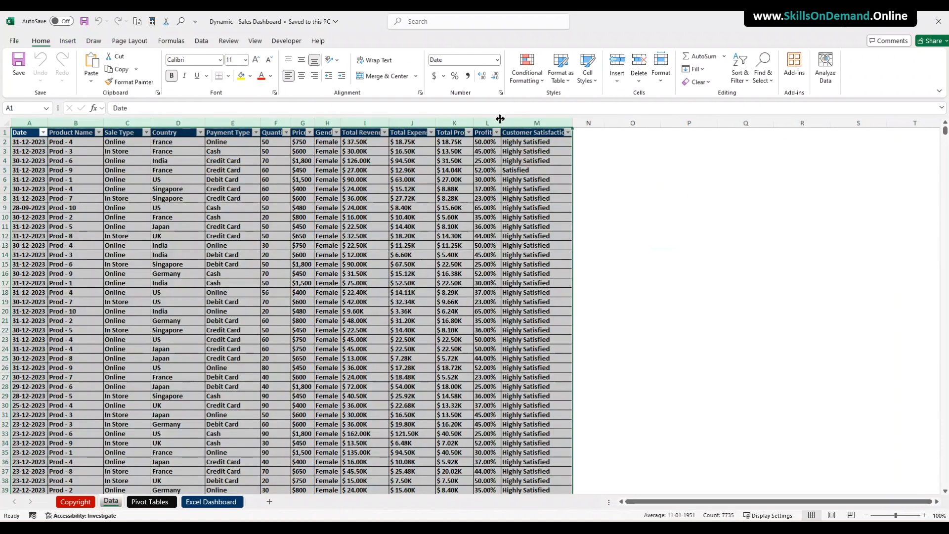
{"action": "double_click", "coordinate": [502, 124]}
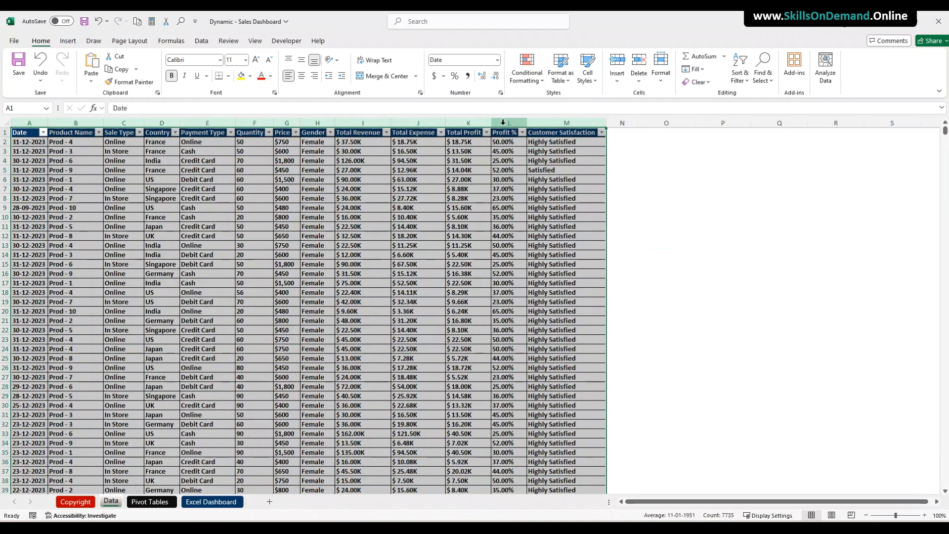
{"action": "left_click", "coordinate": [329, 218]}
Look through the months listed in the Date column's filter and close it without filtering.
{"action": "left_click", "coordinate": [43, 133]}
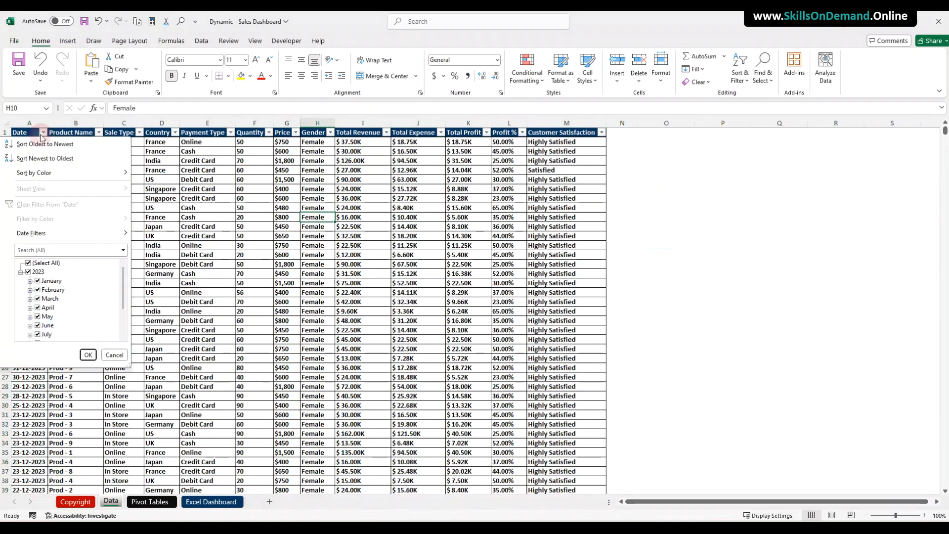
{"action": "scroll", "coordinate": [101, 289], "scroll_direction": "down", "scroll_amount": 2}
{"action": "scroll", "coordinate": [98, 296], "scroll_direction": "up", "scroll_amount": 2}
{"action": "left_click", "coordinate": [264, 309]}
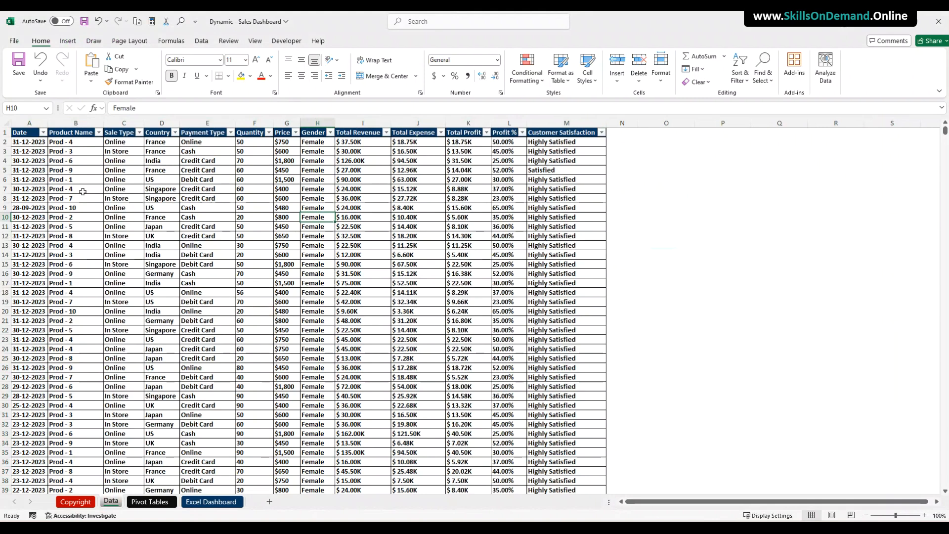
Examine the data columns one by one, from Product Name through Customer Satisfaction.
{"action": "left_click", "coordinate": [69, 124]}
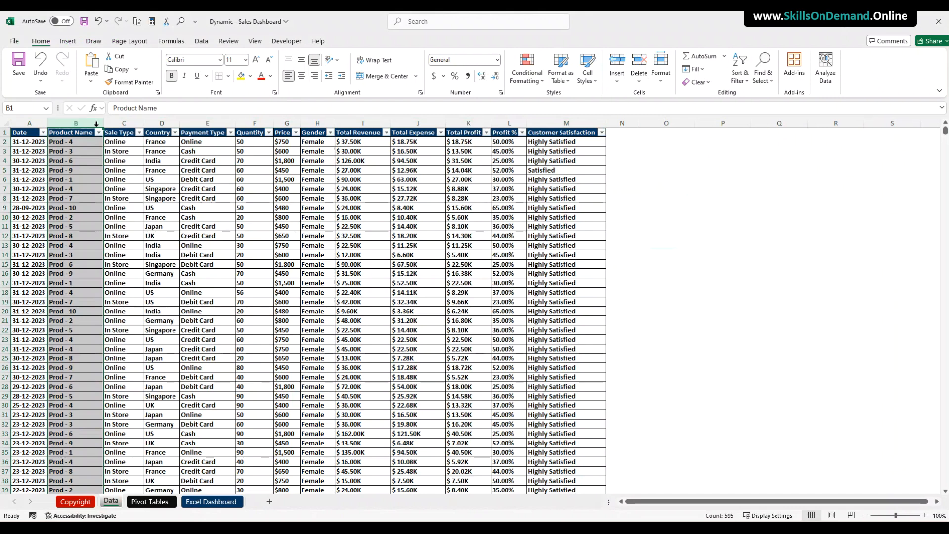
{"action": "left_click", "coordinate": [126, 123]}
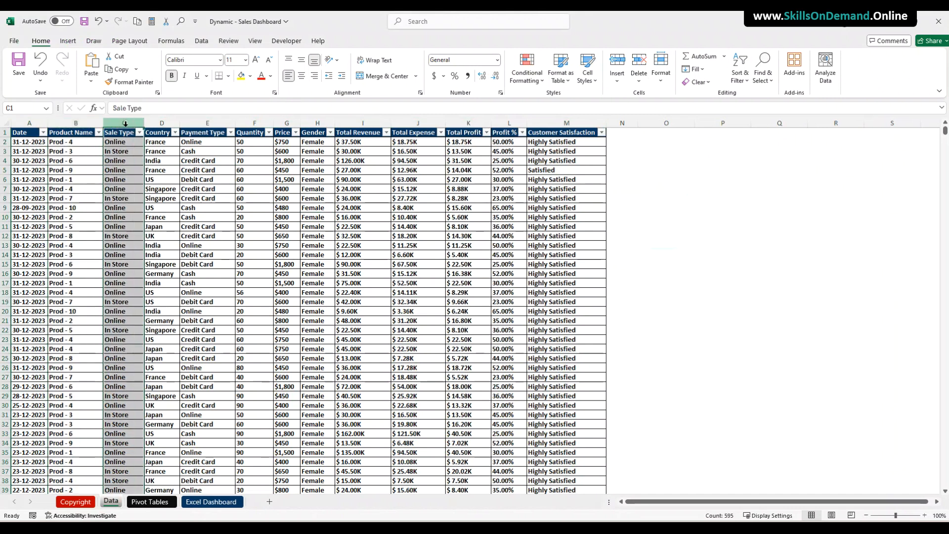
{"action": "left_click", "coordinate": [159, 123]}
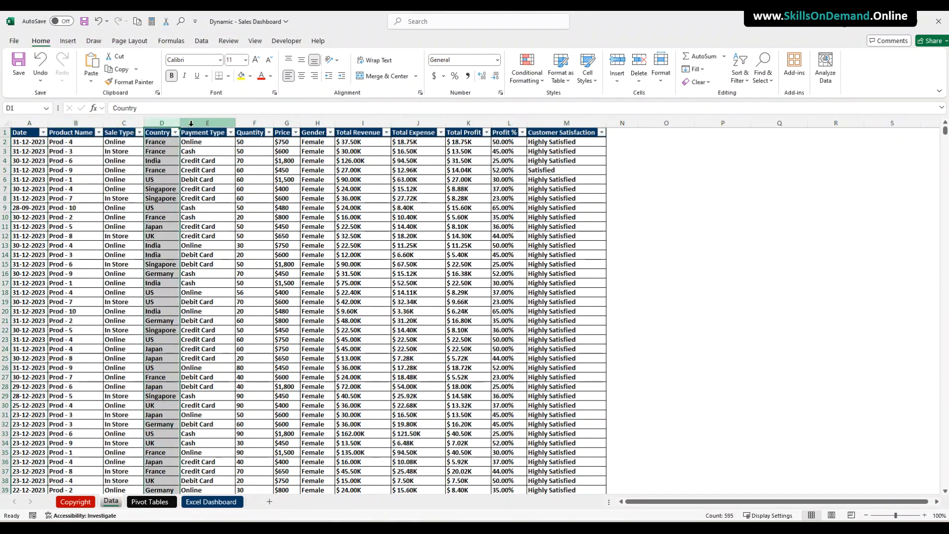
{"action": "left_click", "coordinate": [208, 123]}
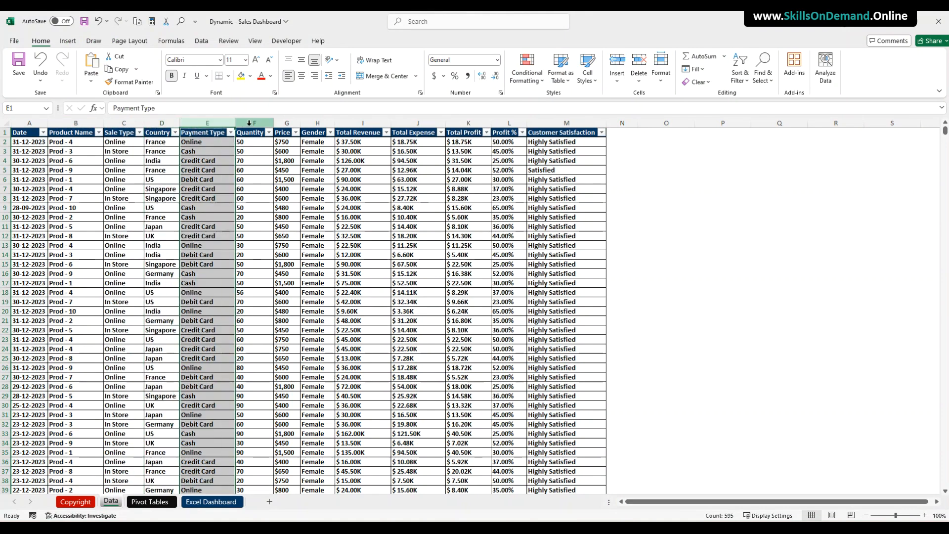
{"action": "left_click", "coordinate": [248, 124]}
{"action": "left_click", "coordinate": [285, 123]}
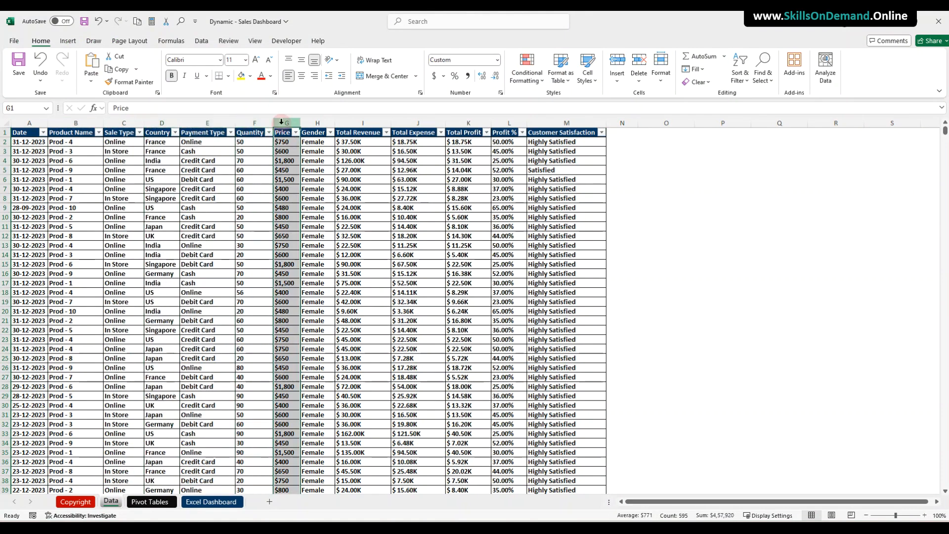
{"action": "left_click", "coordinate": [316, 123]}
{"action": "left_click_drag", "start_coordinate": [317, 122], "coordinate": [350, 122]}
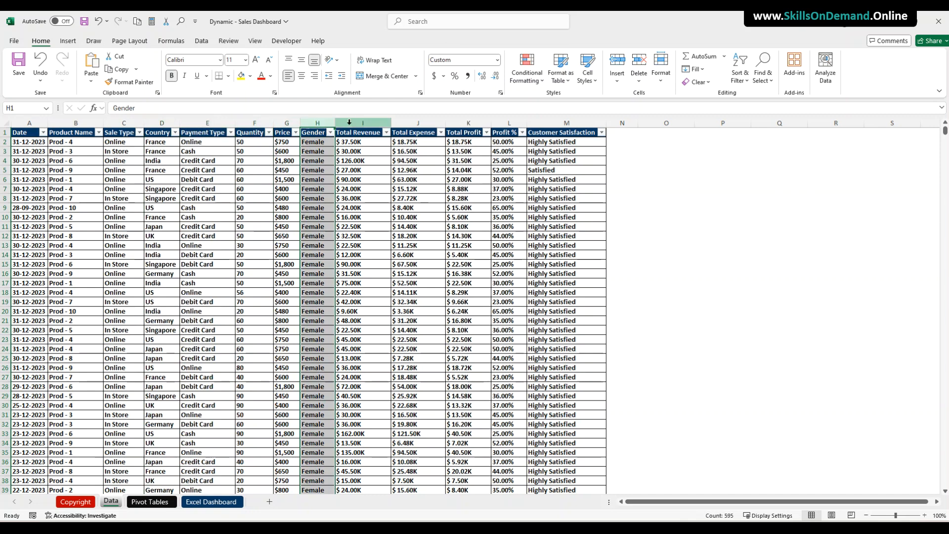
{"action": "left_click", "coordinate": [349, 122]}
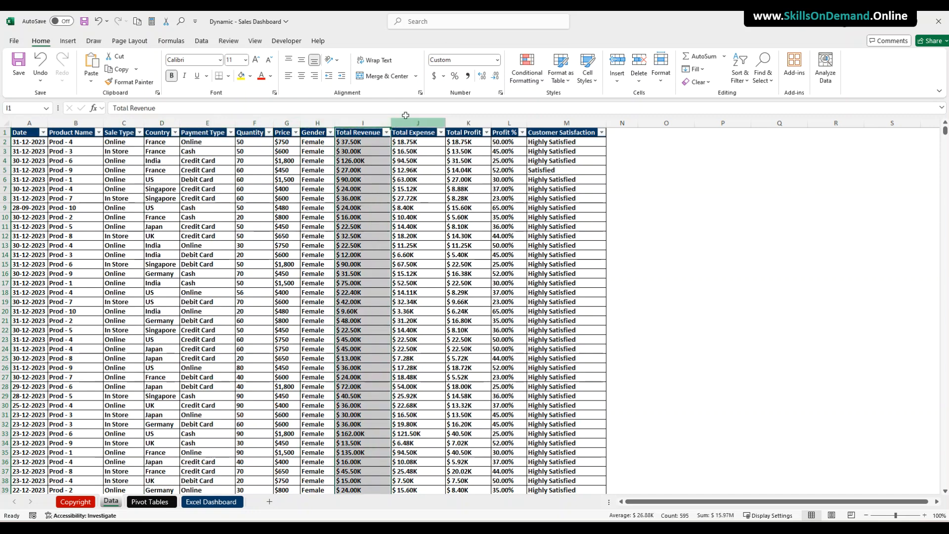
{"action": "left_click", "coordinate": [407, 122]}
{"action": "left_click", "coordinate": [467, 122]}
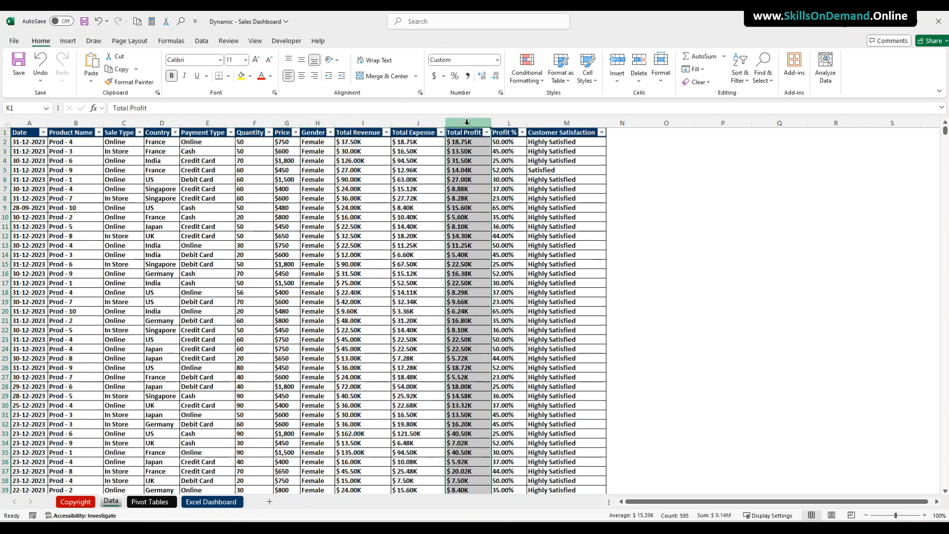
{"action": "left_click", "coordinate": [506, 122]}
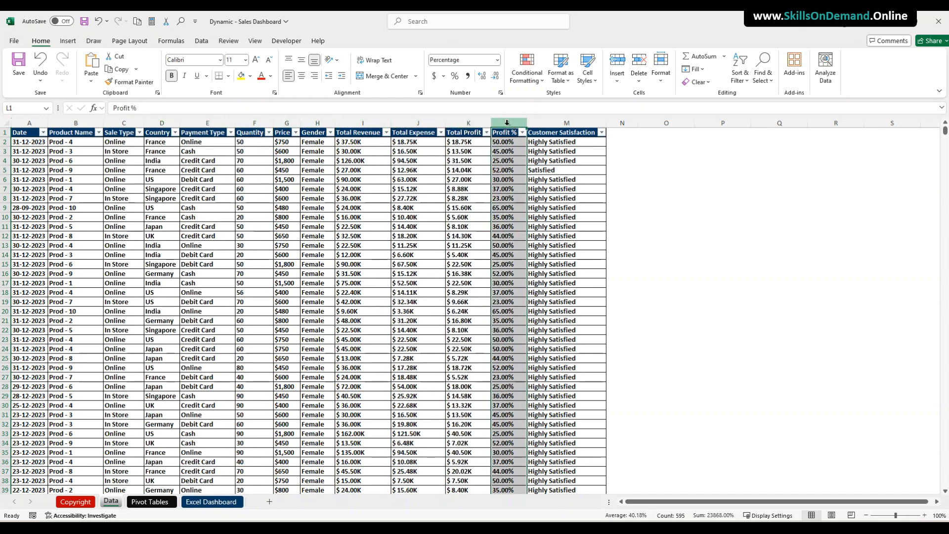
{"action": "left_click", "coordinate": [549, 122]}
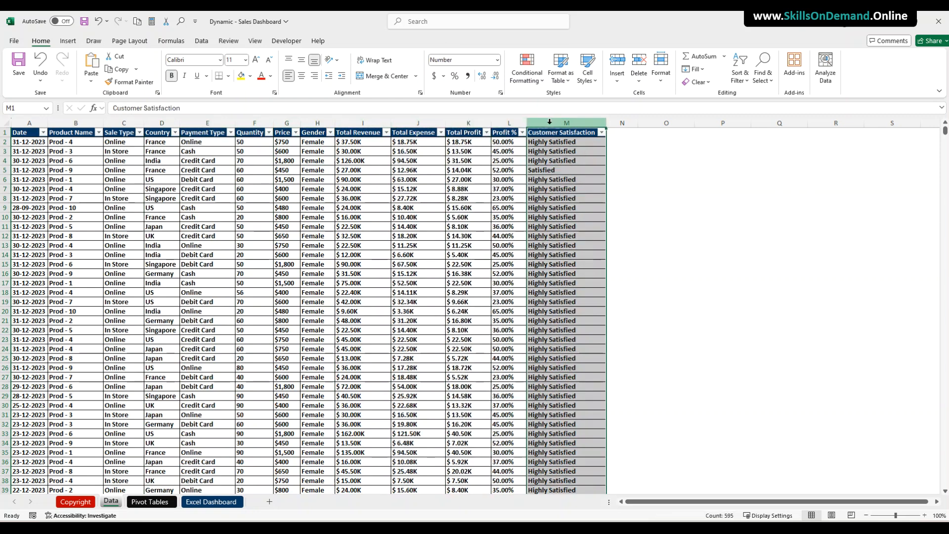
{"action": "left_click", "coordinate": [398, 253]}
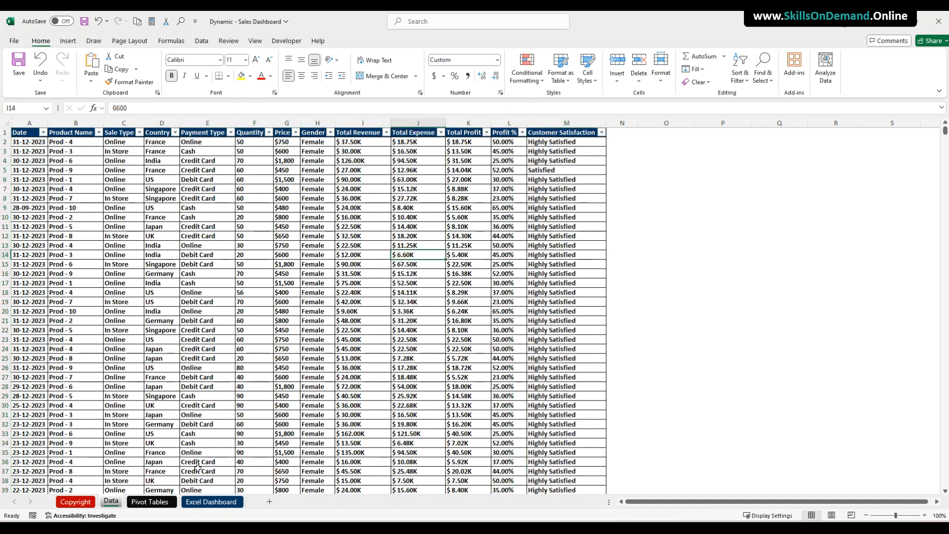
View the Pivot Tables and Excel Dashboard sheets, returning to the Pivot Tables sheet.
{"action": "left_click", "coordinate": [151, 501]}
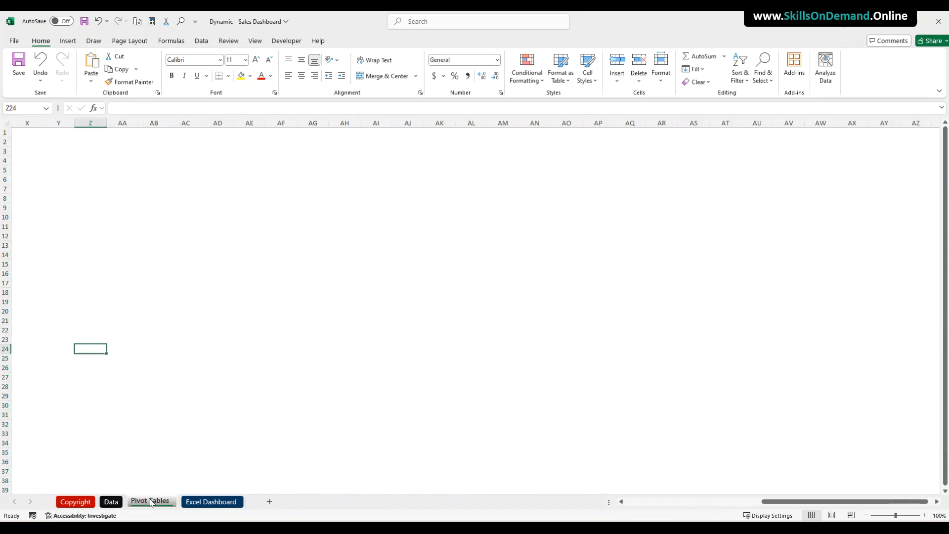
{"action": "left_click", "coordinate": [212, 502]}
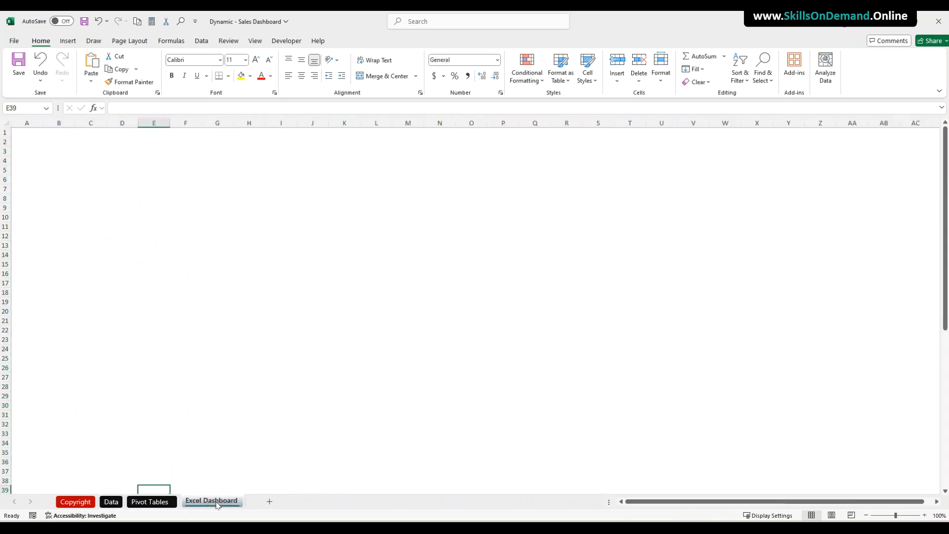
{"action": "left_click", "coordinate": [217, 384]}
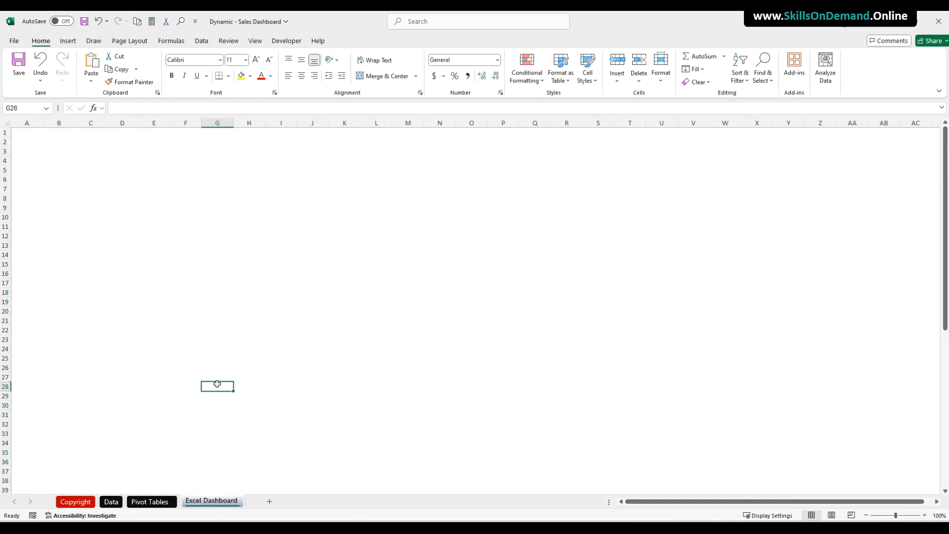
{"action": "left_click", "coordinate": [141, 502]}
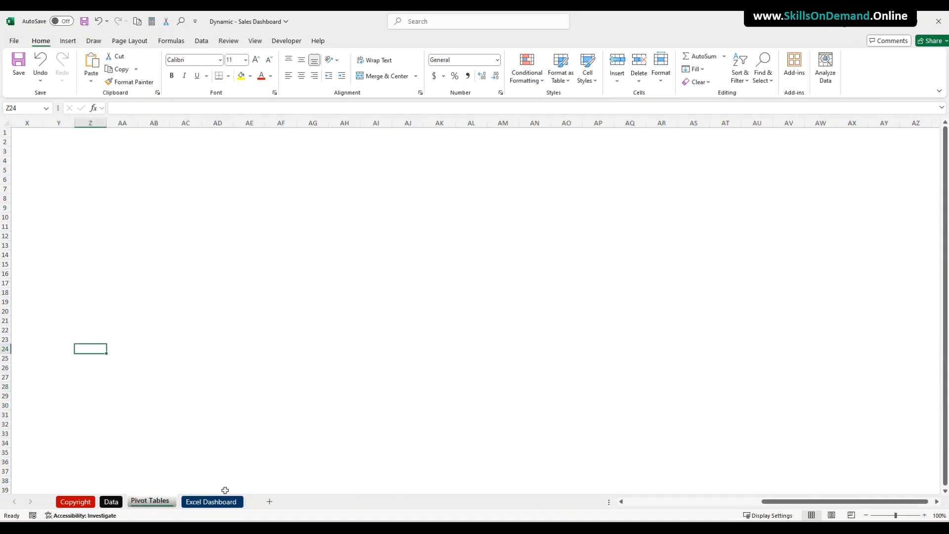
Insert a text box reading "Sales Dashboard" on the Excel Dashboard sheet, starting around cell I10.
{"action": "left_click", "coordinate": [215, 502]}
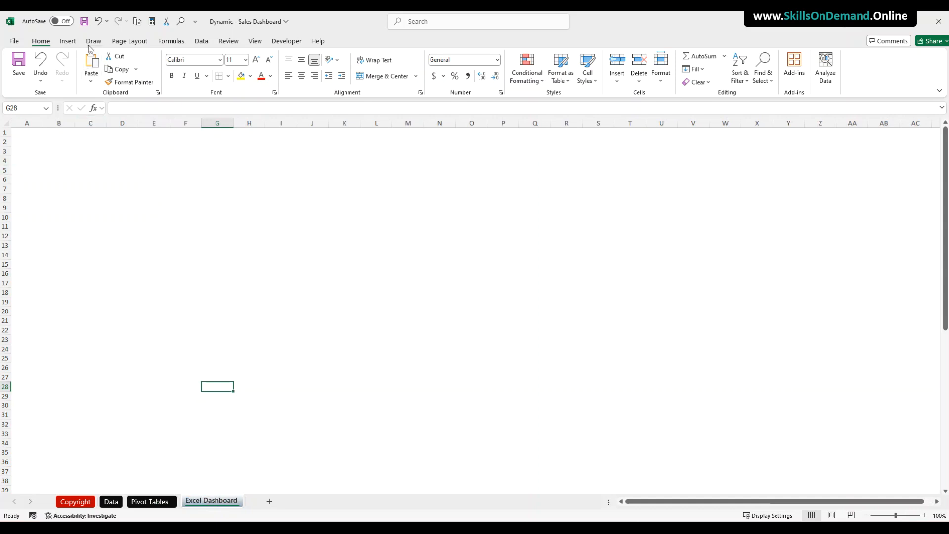
{"action": "left_click", "coordinate": [69, 41]}
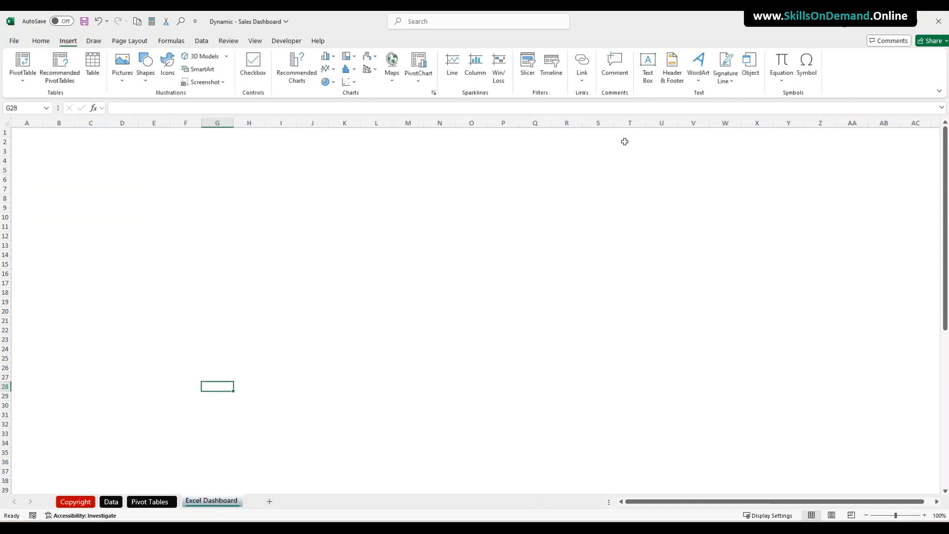
{"action": "left_click", "coordinate": [649, 68]}
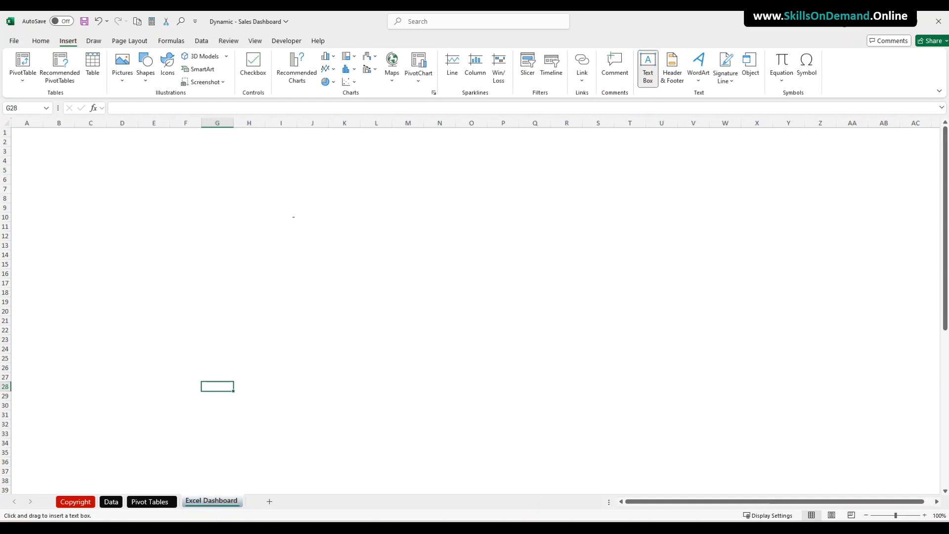
{"action": "left_click", "coordinate": [294, 217]}
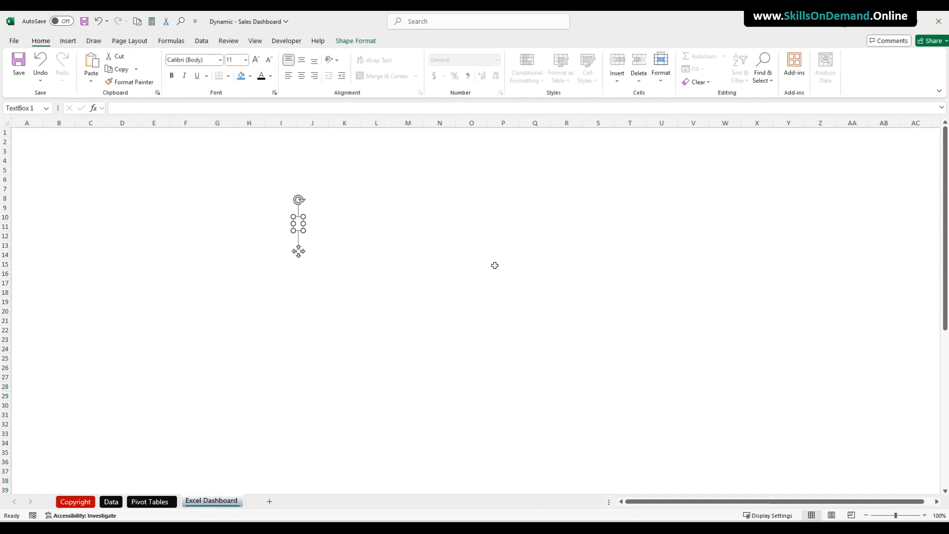
{"action": "type", "text": "Sa"}
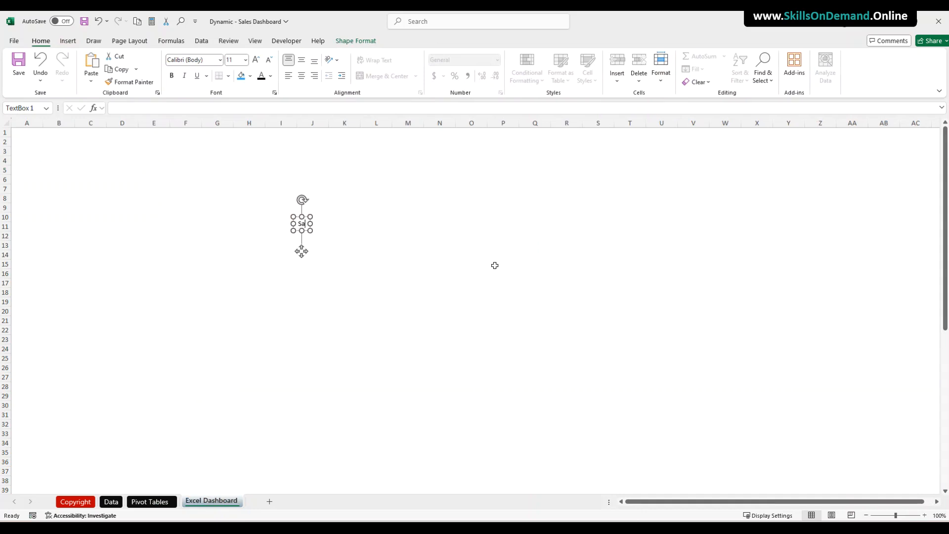
{"action": "type", "text": "les Dashboard"}
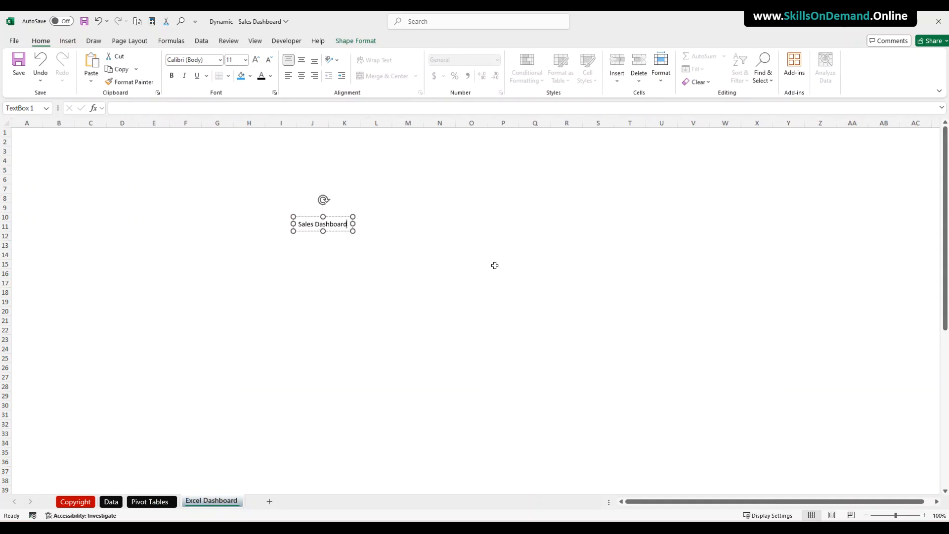
{"action": "left_click", "coordinate": [370, 303]}
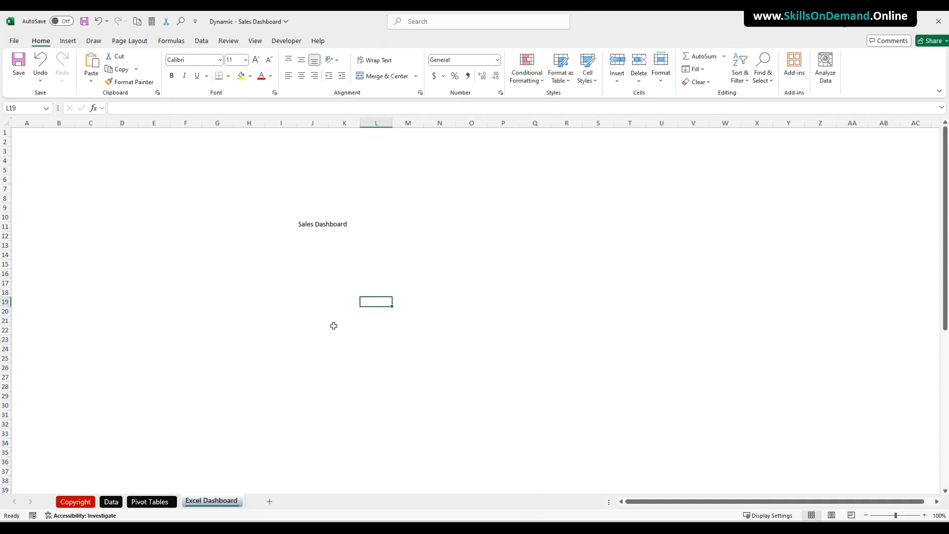
Set the "Sales Dashboard" text to font size 40 and make it bold.
{"action": "left_click_drag", "start_coordinate": [299, 223], "coordinate": [370, 223]}
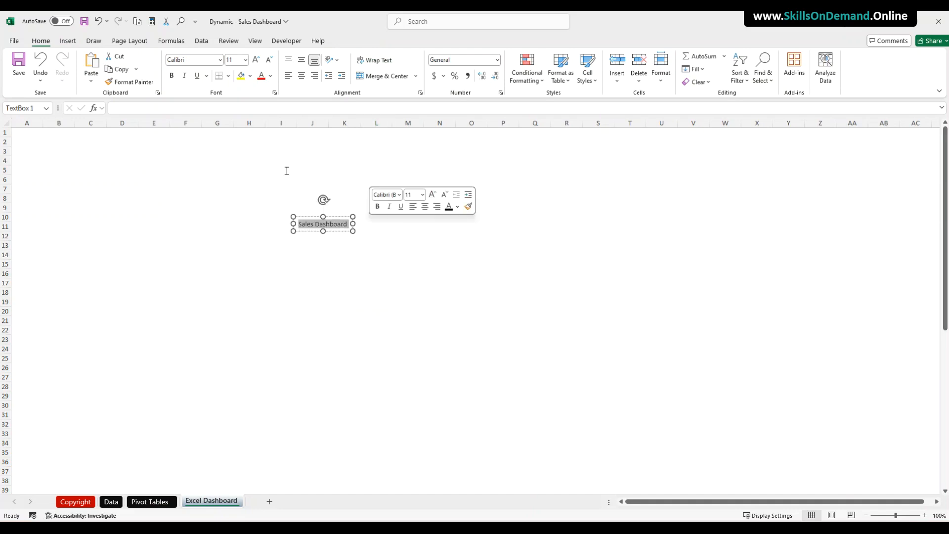
{"action": "type", "text": "40"}
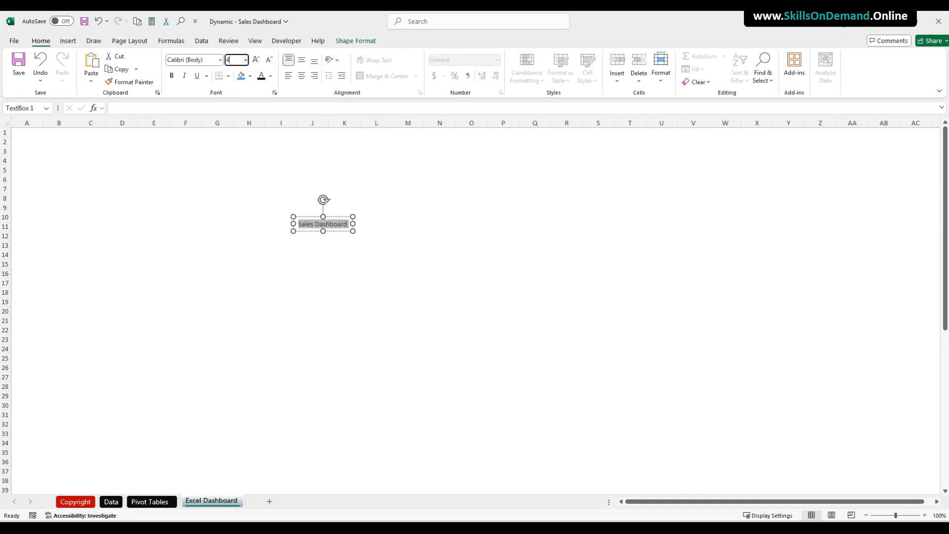
{"action": "key", "text": "Return"}
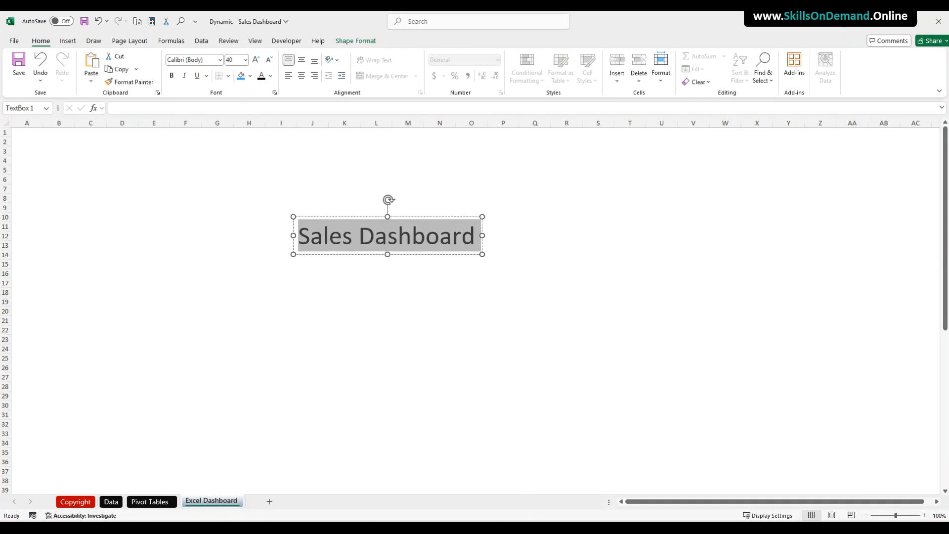
{"action": "left_click", "coordinate": [337, 322]}
{"action": "left_click", "coordinate": [308, 239]}
{"action": "left_click_drag", "start_coordinate": [298, 236], "coordinate": [509, 237]}
{"action": "left_click", "coordinate": [171, 77]}
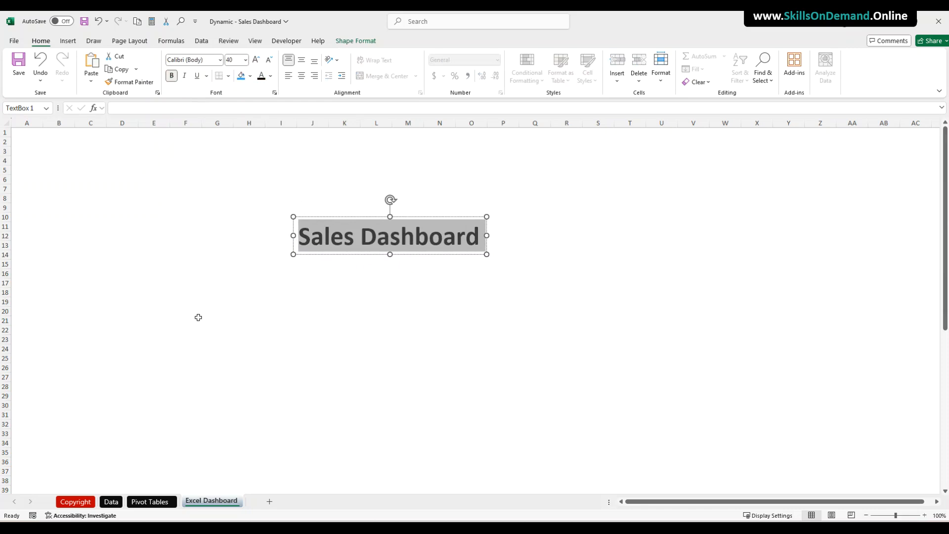
{"action": "left_click", "coordinate": [221, 319]}
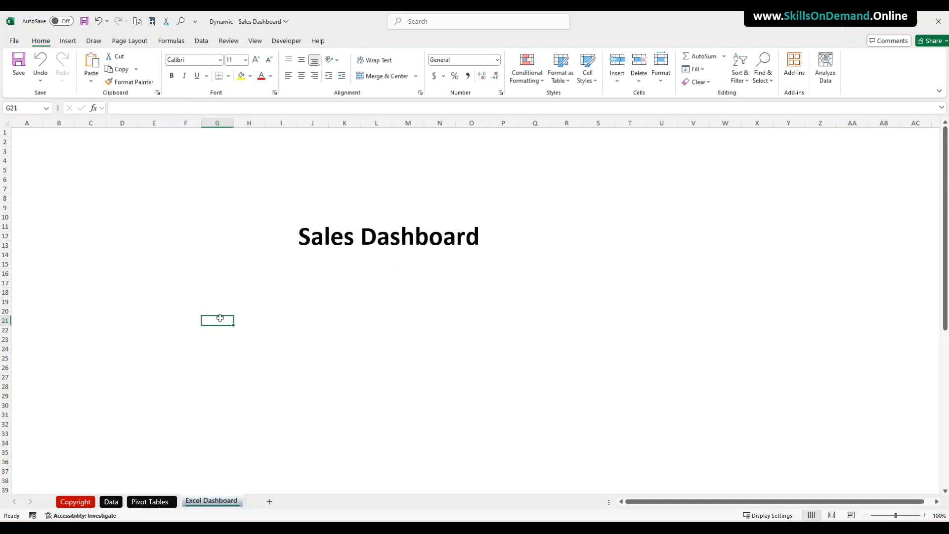
Set the text fill of the word "Sales" in the title to the custom hex color 7F7F7F.
{"action": "left_click_drag", "start_coordinate": [300, 236], "coordinate": [354, 237]}
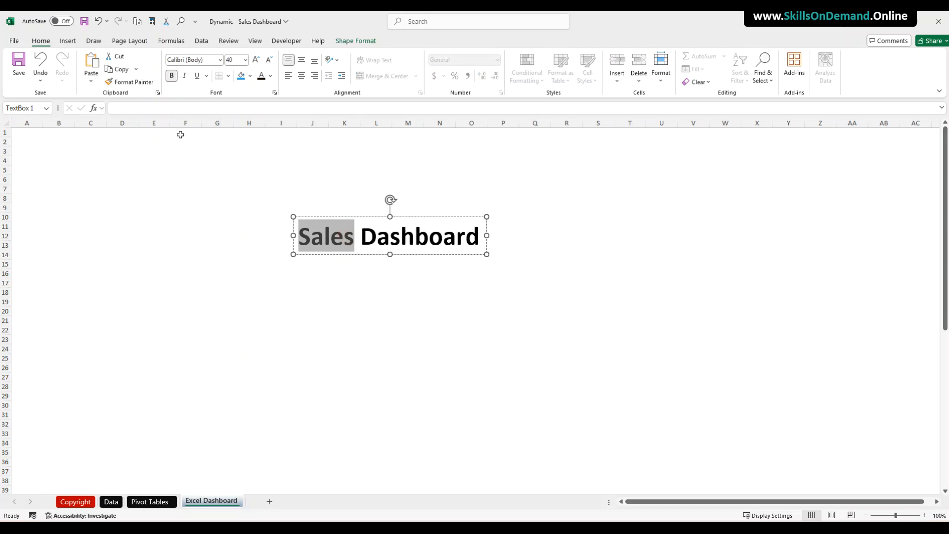
{"action": "left_click", "coordinate": [374, 43]}
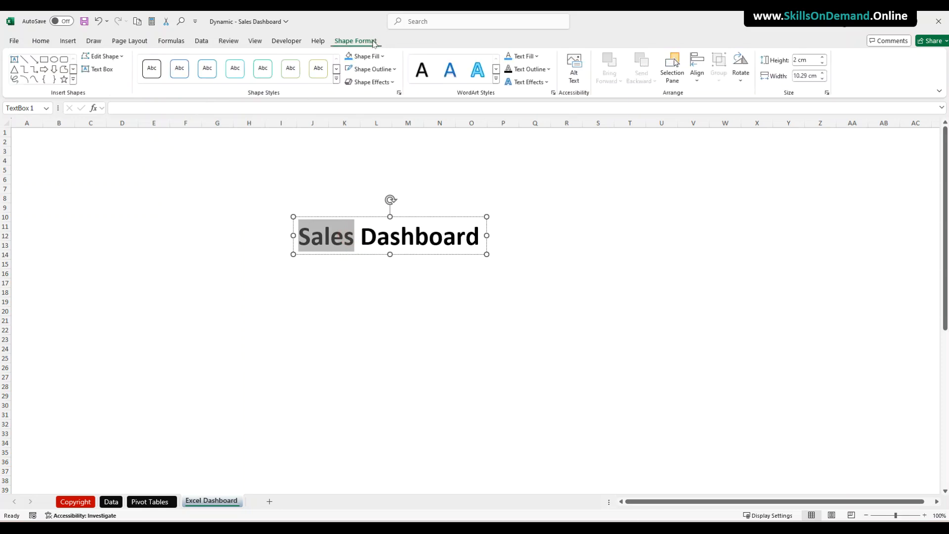
{"action": "left_click", "coordinate": [540, 58]}
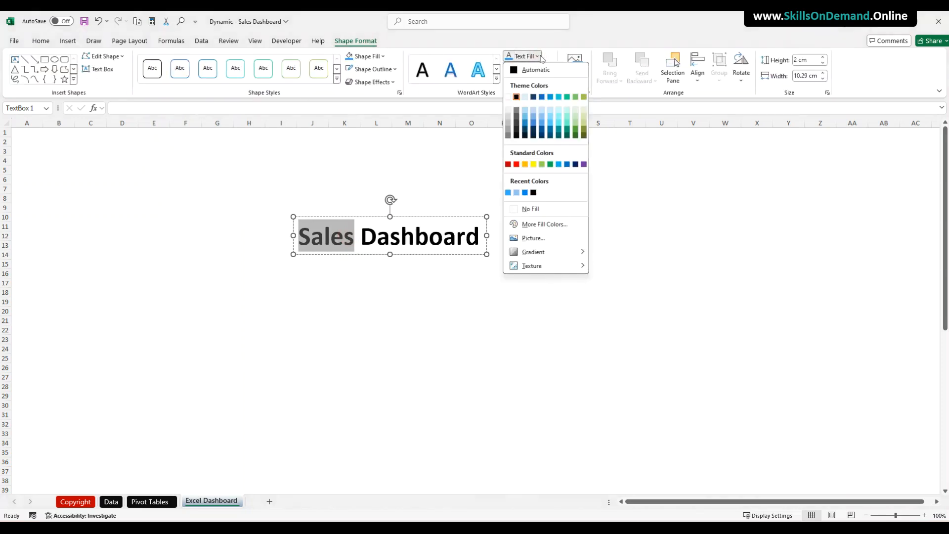
{"action": "left_click", "coordinate": [530, 225]}
{"action": "left_click", "coordinate": [418, 253]}
{"action": "left_click_drag", "start_coordinate": [429, 236], "coordinate": [601, 217]}
{"action": "left_click_drag", "start_coordinate": [607, 361], "coordinate": [590, 362]}
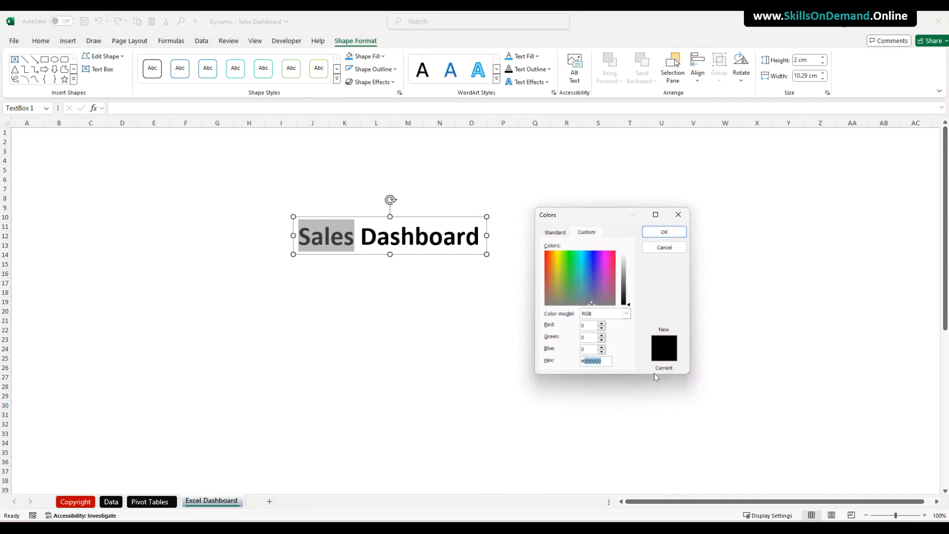
{"action": "type", "text": "7F7F7F"}
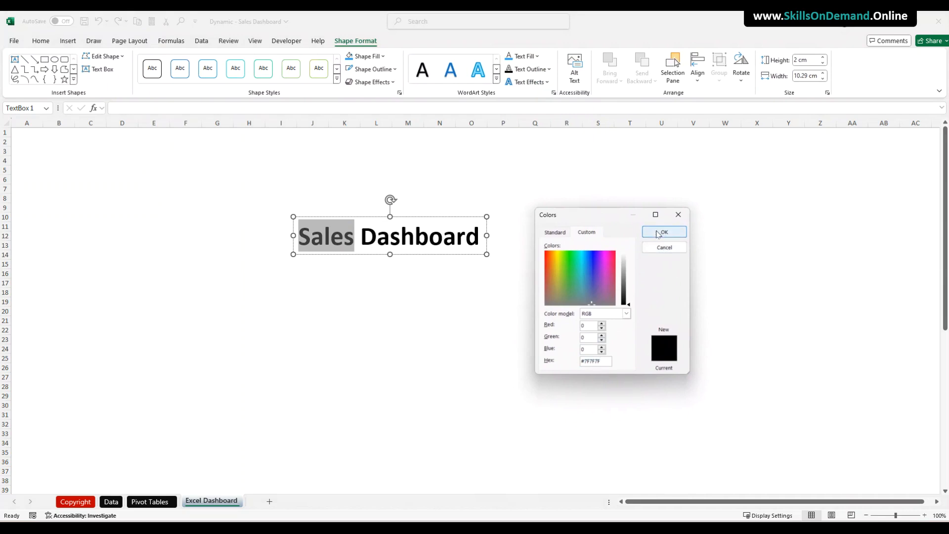
{"action": "left_click", "coordinate": [661, 233]}
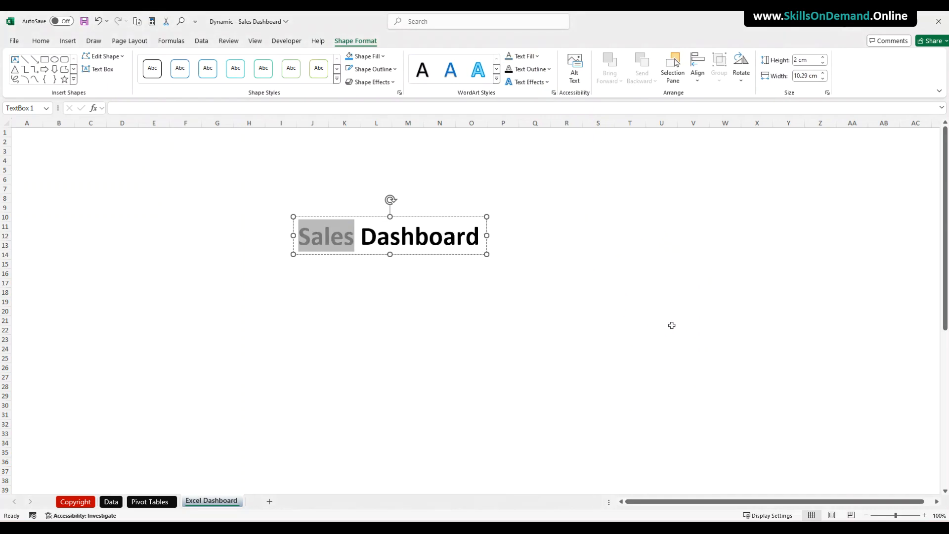
{"action": "left_click", "coordinate": [672, 325]}
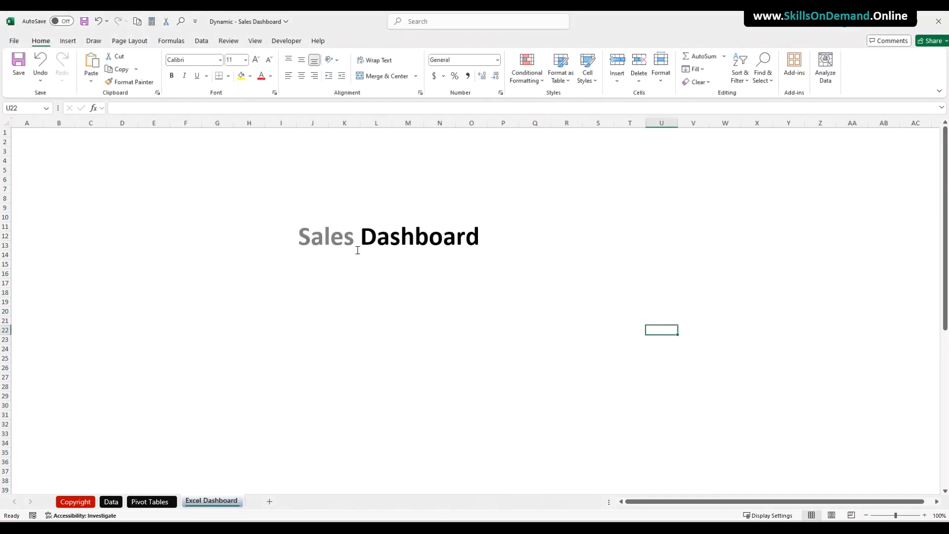
{"action": "left_click_drag", "start_coordinate": [354, 240], "coordinate": [298, 241]}
{"action": "left_click", "coordinate": [355, 285]}
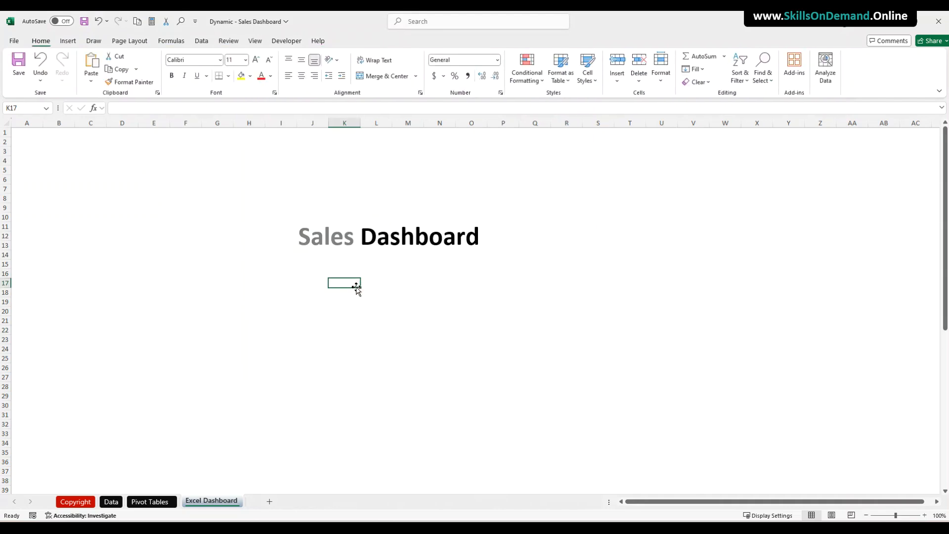
Set the text fill of the word "Dashboard" in the title to a custom bright blue using a hex color code.
{"action": "left_click_drag", "start_coordinate": [361, 236], "coordinate": [479, 236]}
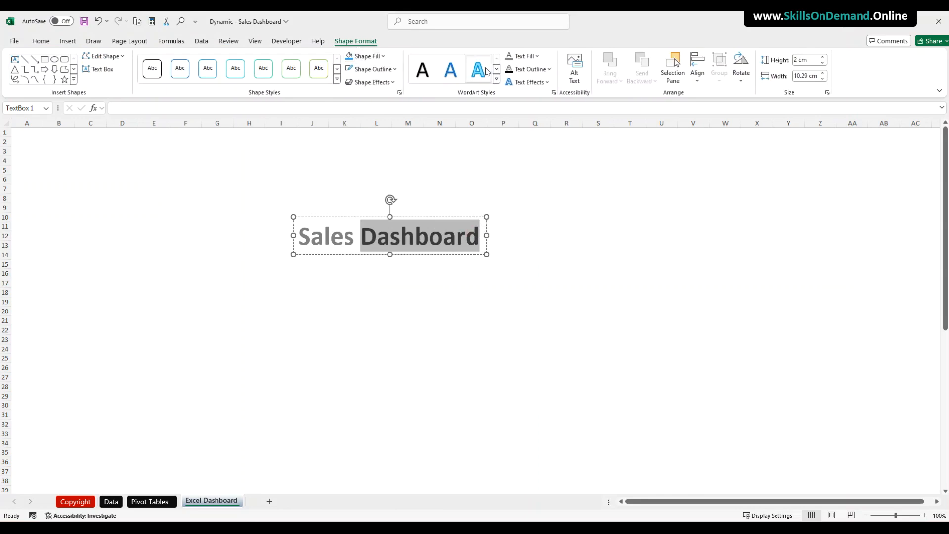
{"action": "left_click", "coordinate": [535, 59]}
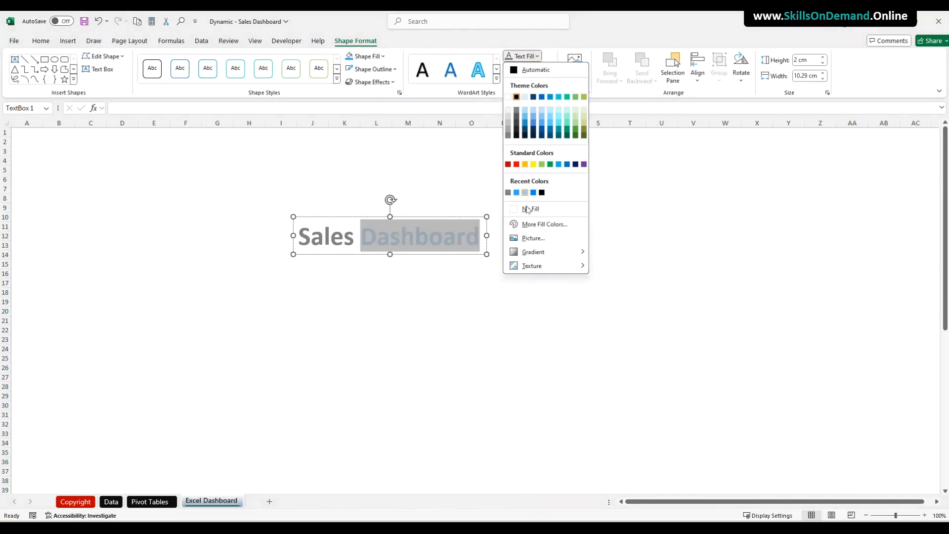
{"action": "left_click", "coordinate": [545, 224]}
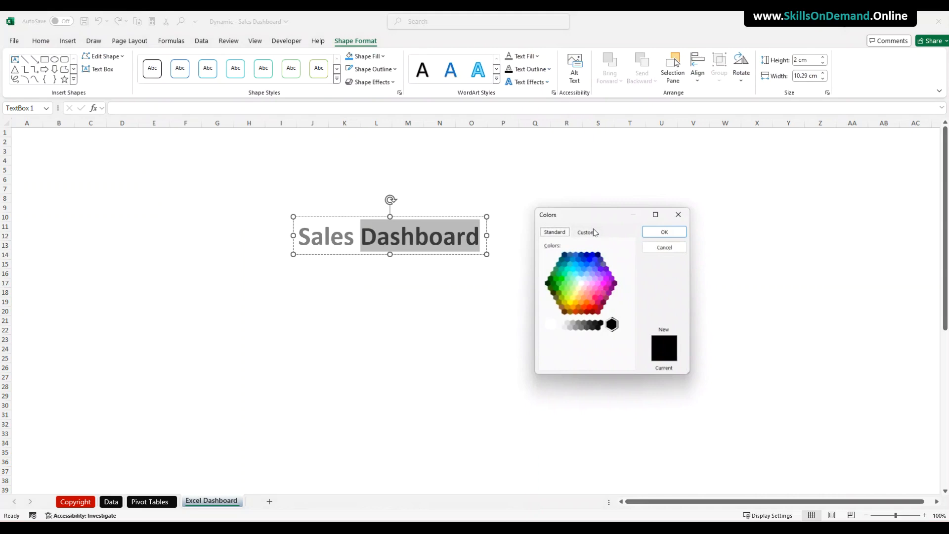
{"action": "left_click", "coordinate": [589, 234]}
{"action": "left_click", "coordinate": [601, 360]}
{"action": "double_click", "coordinate": [601, 360]}
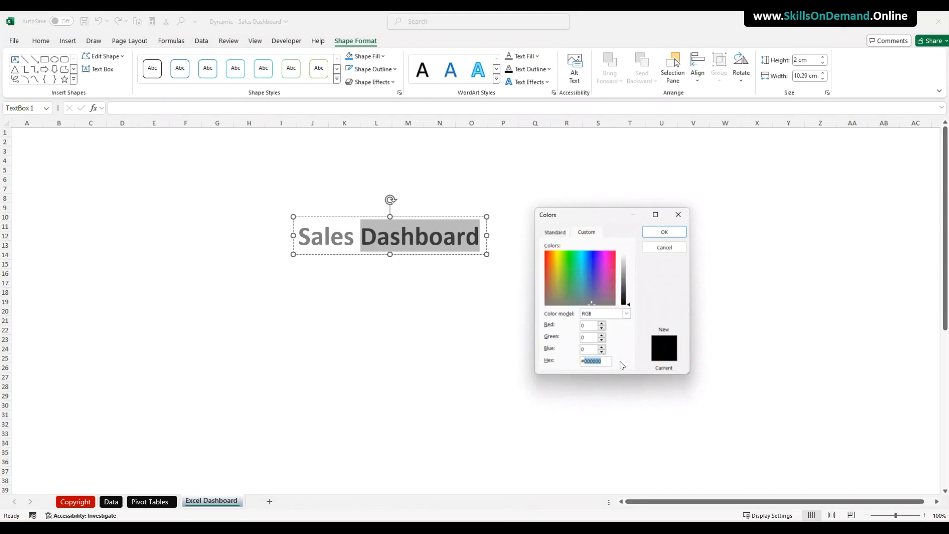
{"action": "type", "text": "2"}
{"action": "left_click", "coordinate": [672, 239]}
{"action": "left_click", "coordinate": [578, 313]}
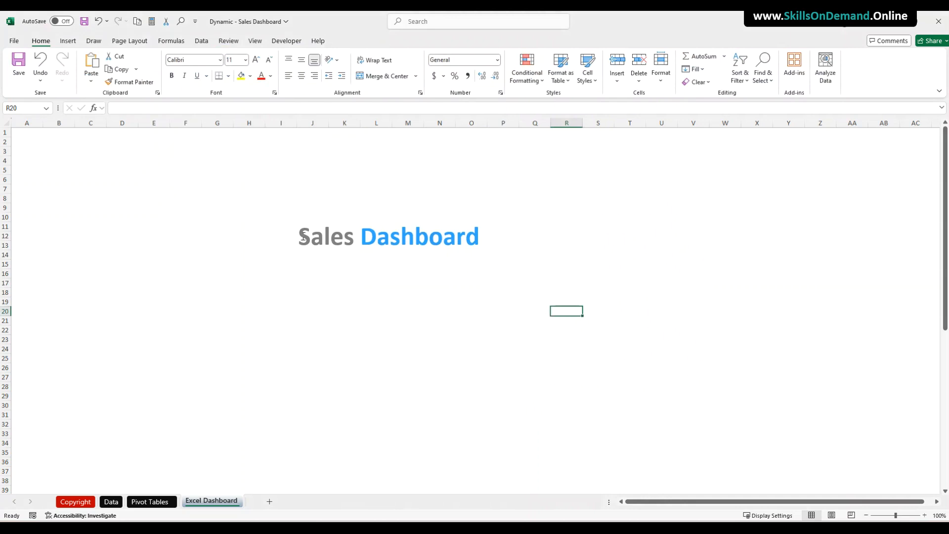
Give the whole "Sales Dashboard" text a black outline with a 1 pt weight.
{"action": "left_click_drag", "start_coordinate": [307, 236], "coordinate": [487, 239]}
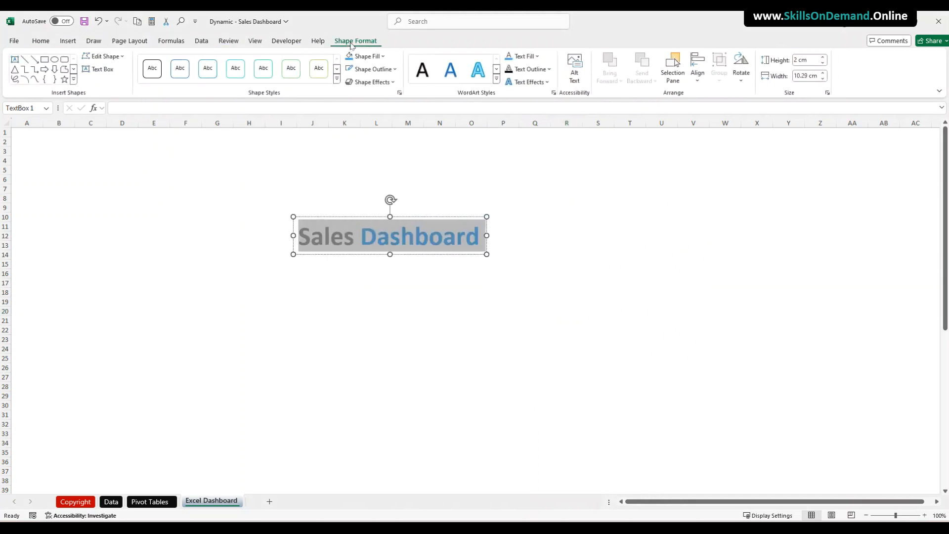
{"action": "left_click", "coordinate": [550, 69]}
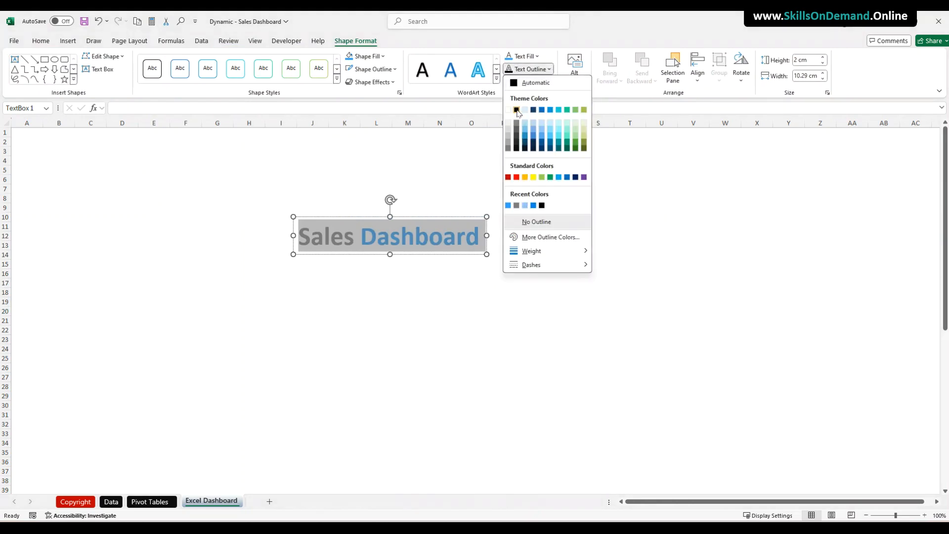
{"action": "left_click", "coordinate": [516, 109]}
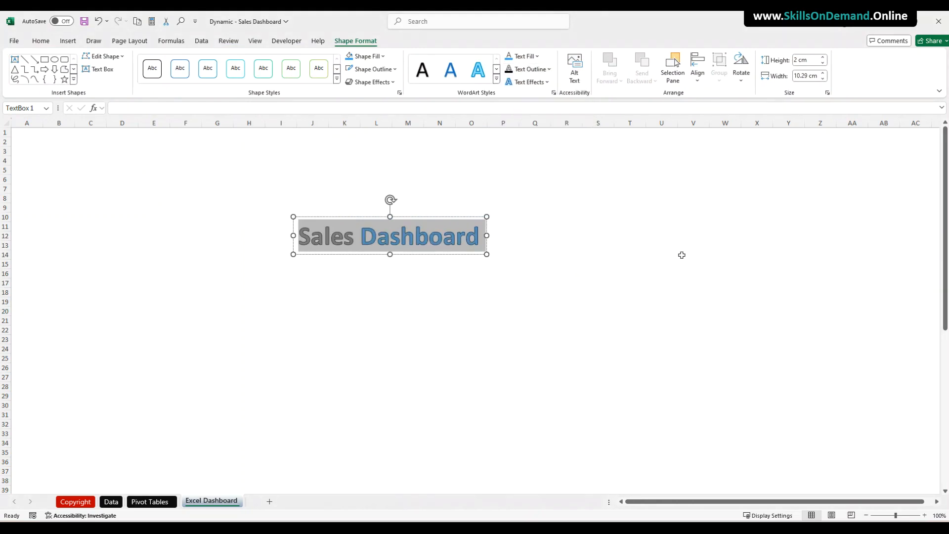
{"action": "left_click", "coordinate": [551, 70]}
{"action": "mouse_move", "coordinate": [578, 252]}
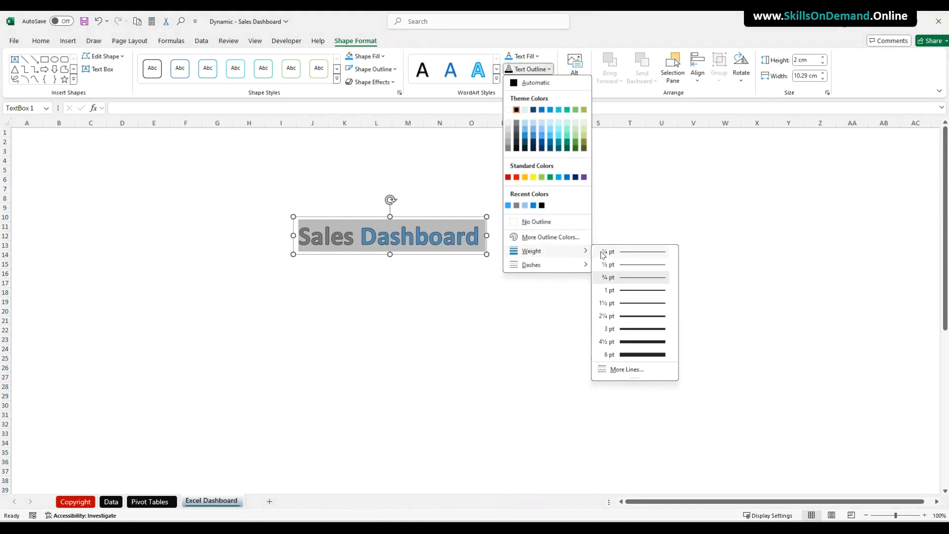
{"action": "left_click", "coordinate": [635, 293]}
{"action": "left_click", "coordinate": [556, 322]}
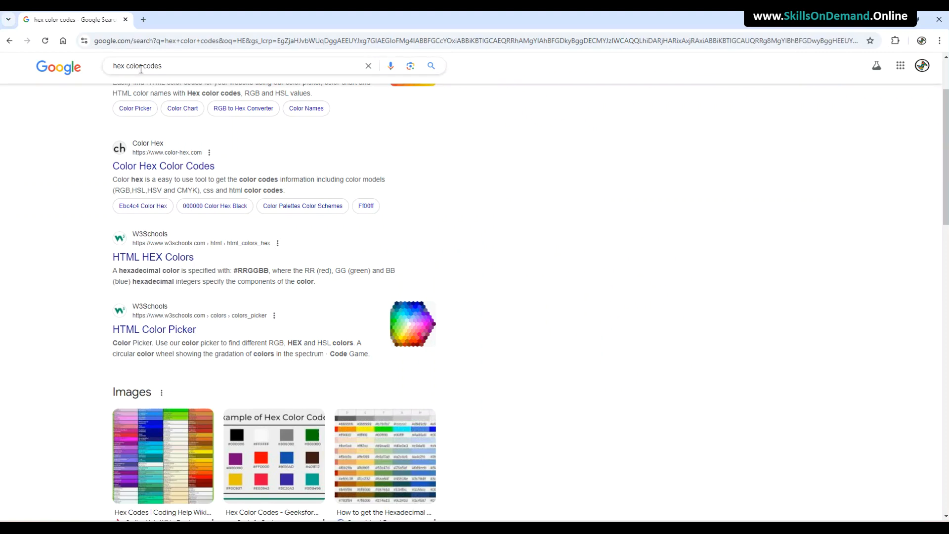
Switch to the browser and look over the Google results for hex color codes.
{"action": "scroll", "coordinate": [69, 244], "scroll_direction": "up", "scroll_amount": 2}
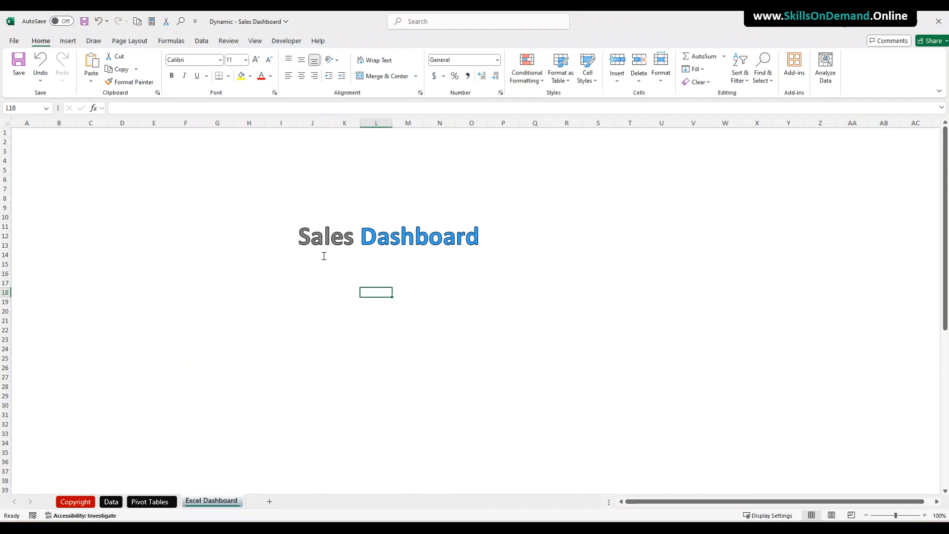
Rotate the "Sales Dashboard" text box to 270° in its shape size settings.
{"action": "left_click", "coordinate": [324, 227]}
{"action": "left_click", "coordinate": [344, 255]}
{"action": "right_click", "coordinate": [344, 255]}
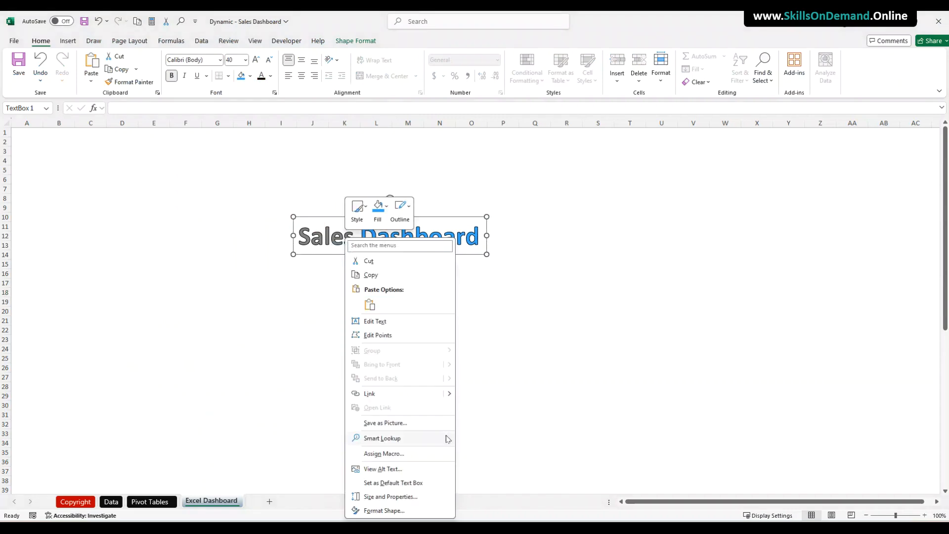
{"action": "left_click", "coordinate": [387, 511]}
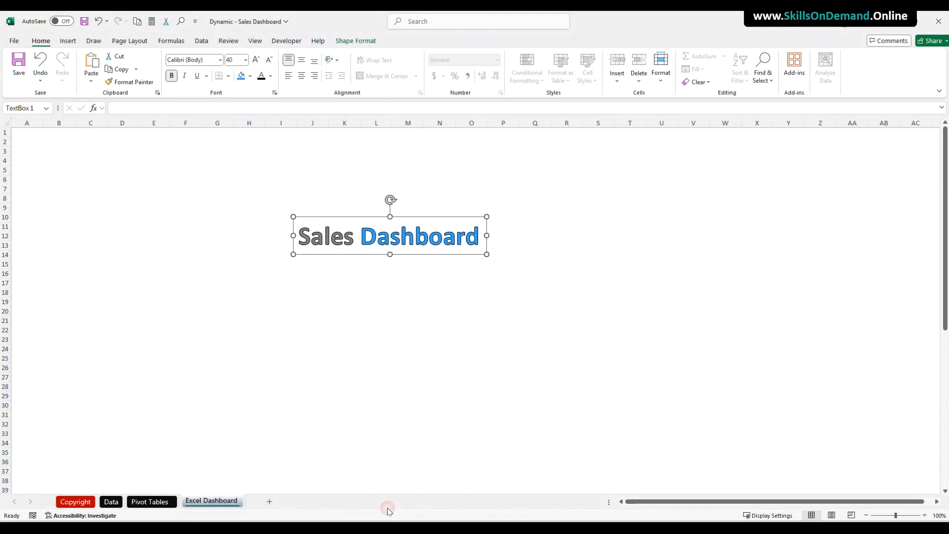
{"action": "left_click", "coordinate": [868, 173]}
{"action": "left_click", "coordinate": [836, 210]}
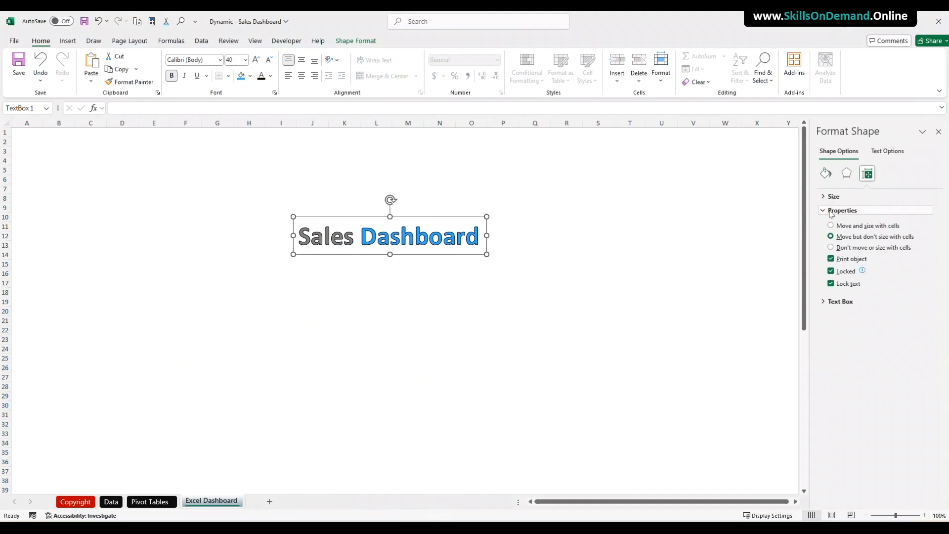
{"action": "left_click", "coordinate": [851, 197]}
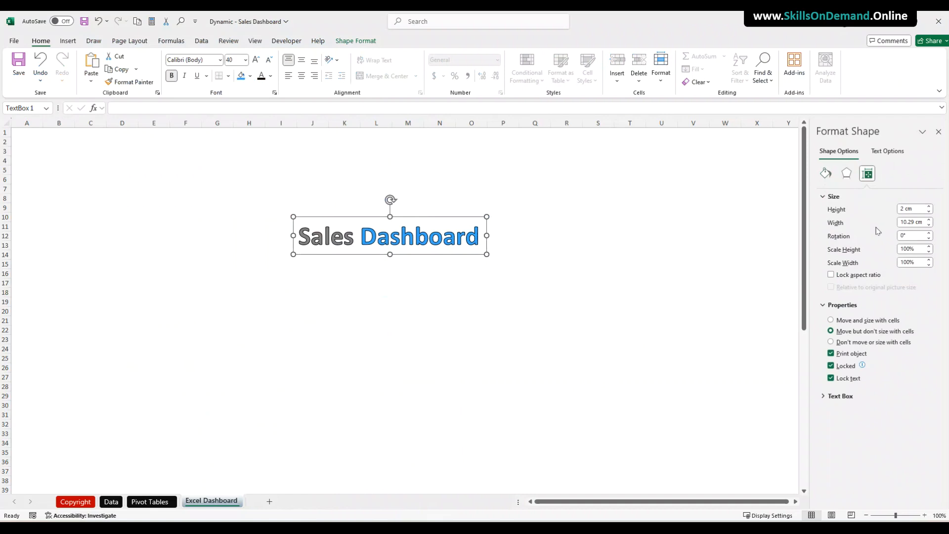
{"action": "left_click", "coordinate": [853, 239]}
{"action": "type", "text": "27"}
{"action": "key", "text": "Return"}
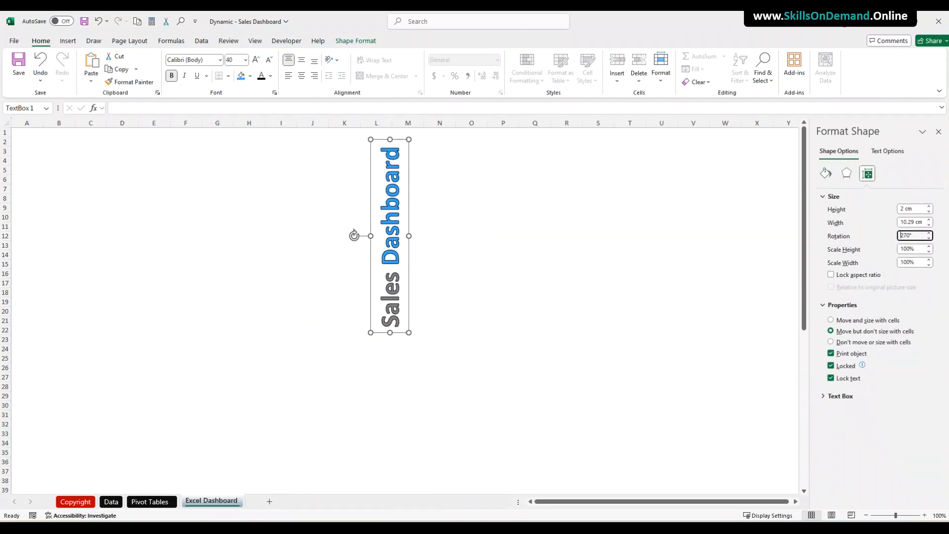
Move the rotated title to the left edge of the sheet, over columns A and B, and deselect it.
{"action": "left_click", "coordinate": [434, 338]}
{"action": "left_click", "coordinate": [403, 298]}
{"action": "left_click_drag", "start_coordinate": [411, 285], "coordinate": [54, 287]}
{"action": "left_click", "coordinate": [141, 292]}
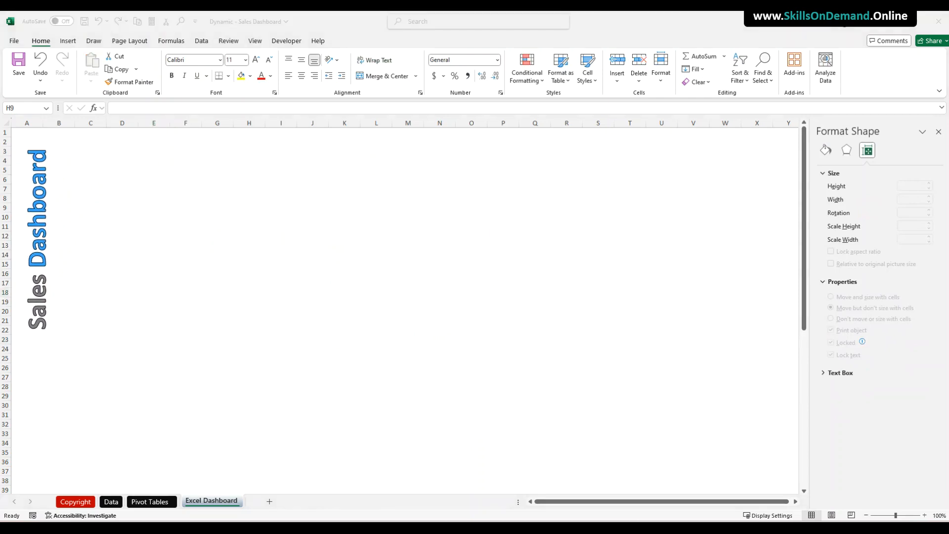
{"action": "left_click", "coordinate": [443, 265]}
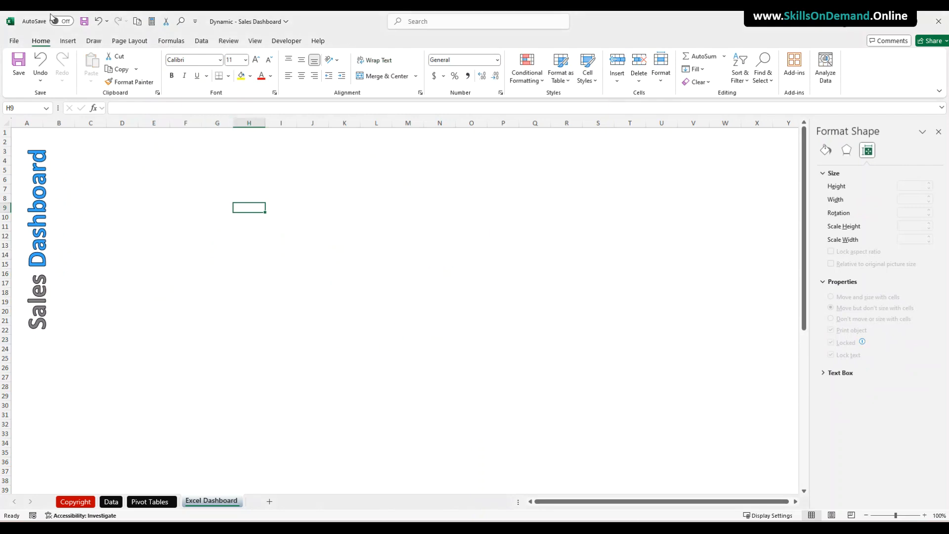
Draw an oval about 1.66 cm high and 1.86 cm wide, placed directly below the vertical title around rows 23 to 26.
{"action": "left_click", "coordinate": [75, 43]}
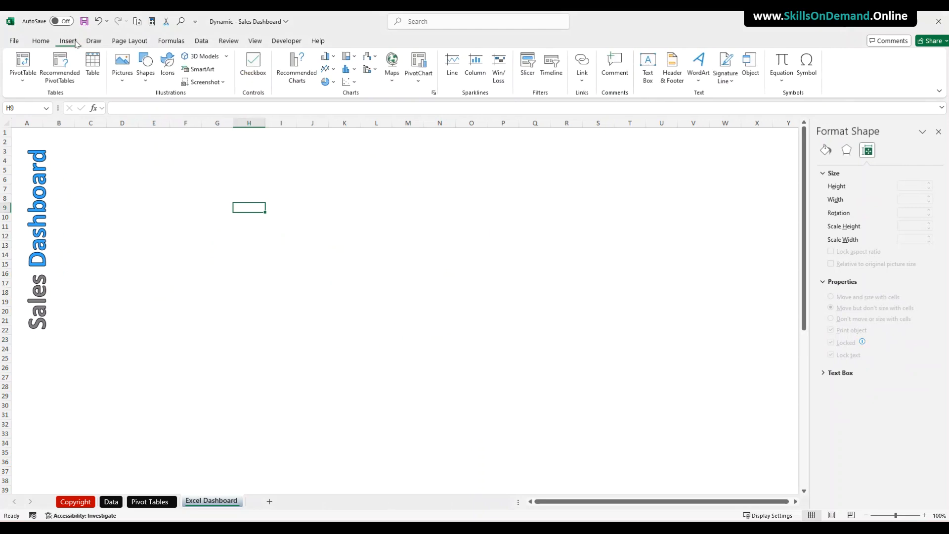
{"action": "left_click", "coordinate": [148, 79]}
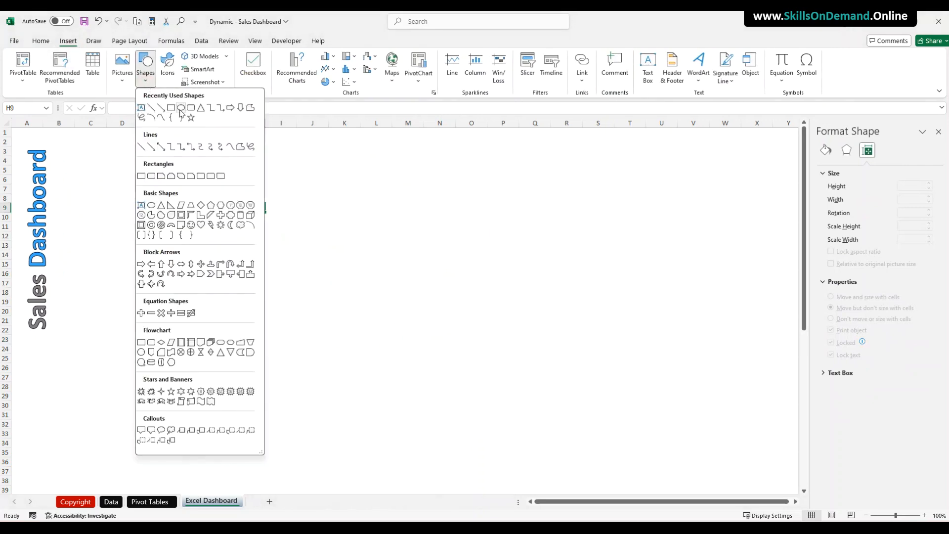
{"action": "left_click", "coordinate": [181, 108]}
{"action": "left_click_drag", "start_coordinate": [222, 208], "coordinate": [54, 368]}
{"action": "left_click", "coordinate": [110, 368]}
{"action": "left_click", "coordinate": [36, 358]}
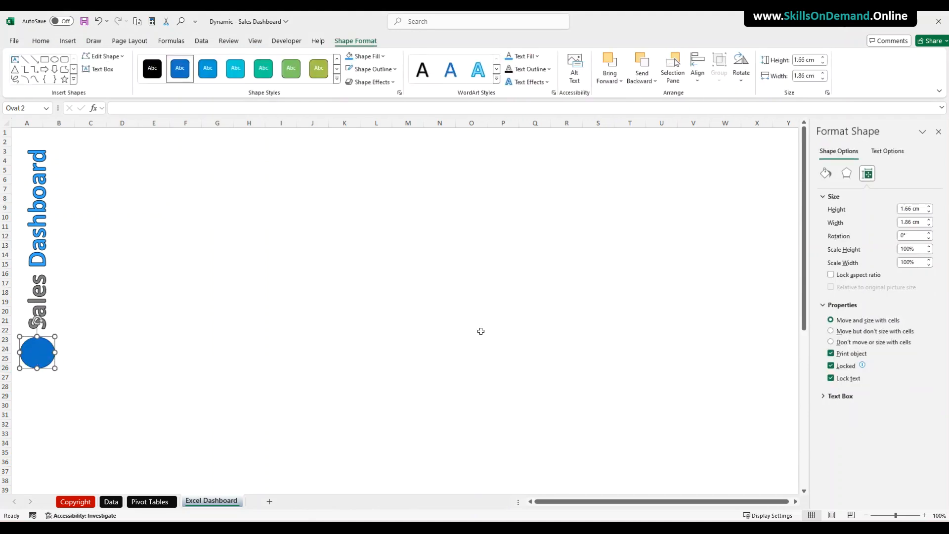
Set the oval's height to 1.73 cm and deselect it.
{"action": "double_click", "coordinate": [915, 208]}
{"action": "type", "text": "1.72"}
{"action": "key", "text": "Return"}
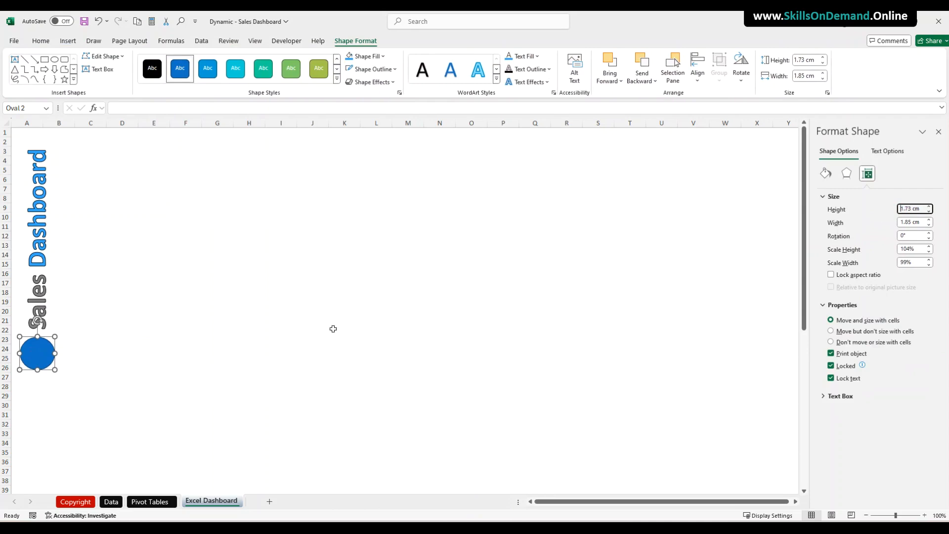
{"action": "left_click", "coordinate": [147, 339]}
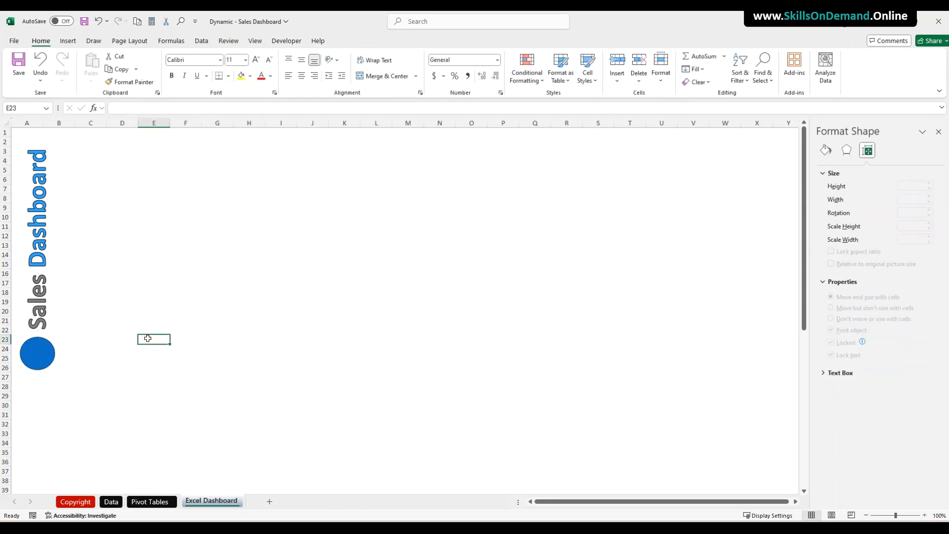
Apply a beveled preset shape effect to the blue circle below the title.
{"action": "left_click", "coordinate": [32, 355]}
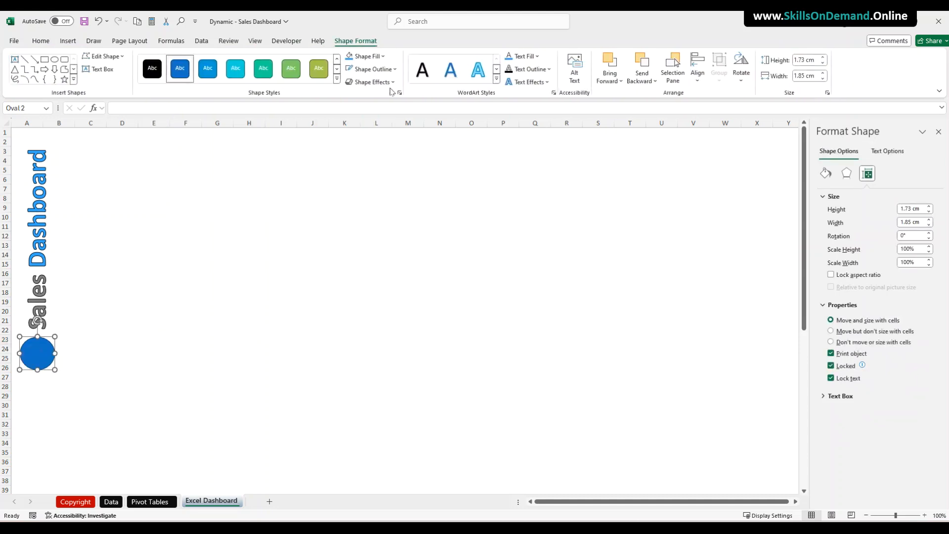
{"action": "left_click", "coordinate": [389, 82]}
{"action": "mouse_move", "coordinate": [394, 102]}
{"action": "left_click", "coordinate": [457, 165]}
{"action": "left_click", "coordinate": [226, 332]}
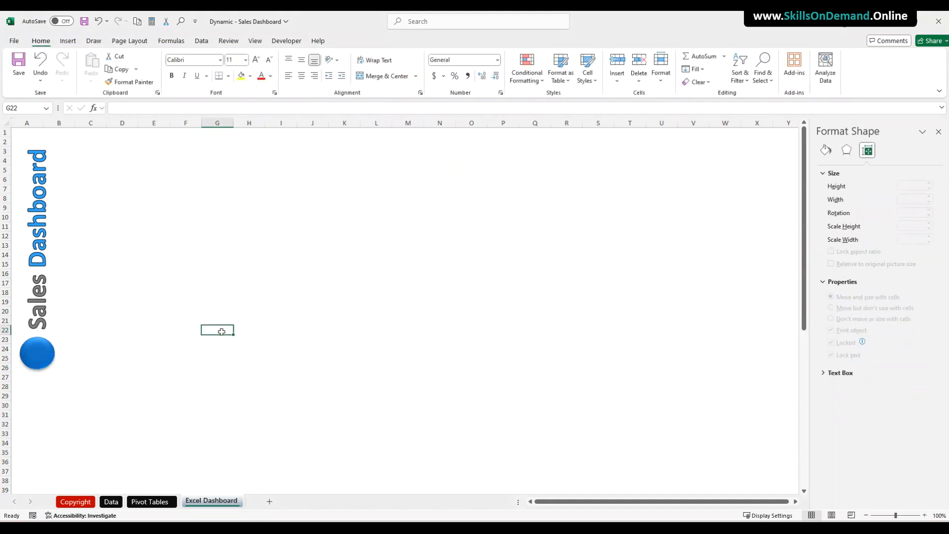
Change the fill of the circle below the title to a custom light blue using its hex code.
{"action": "left_click", "coordinate": [39, 355]}
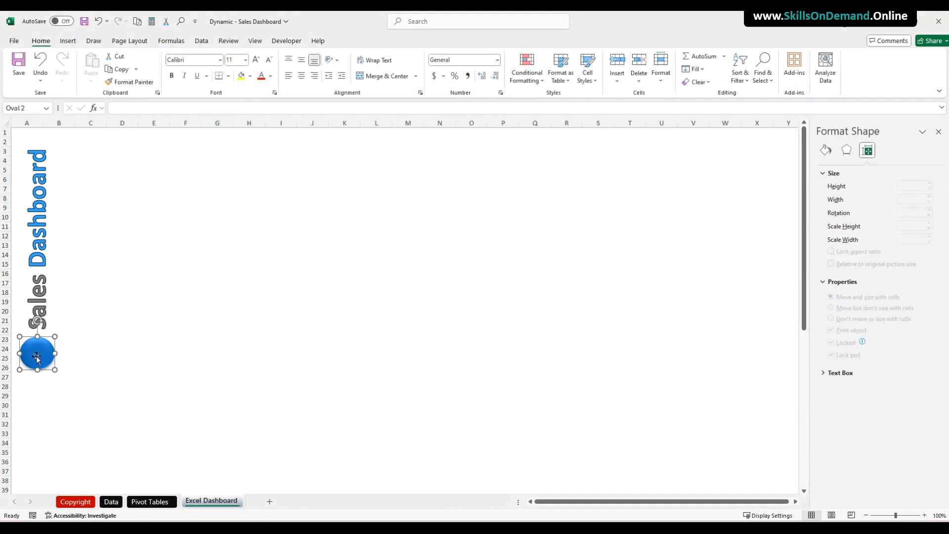
{"action": "left_click", "coordinate": [366, 56]}
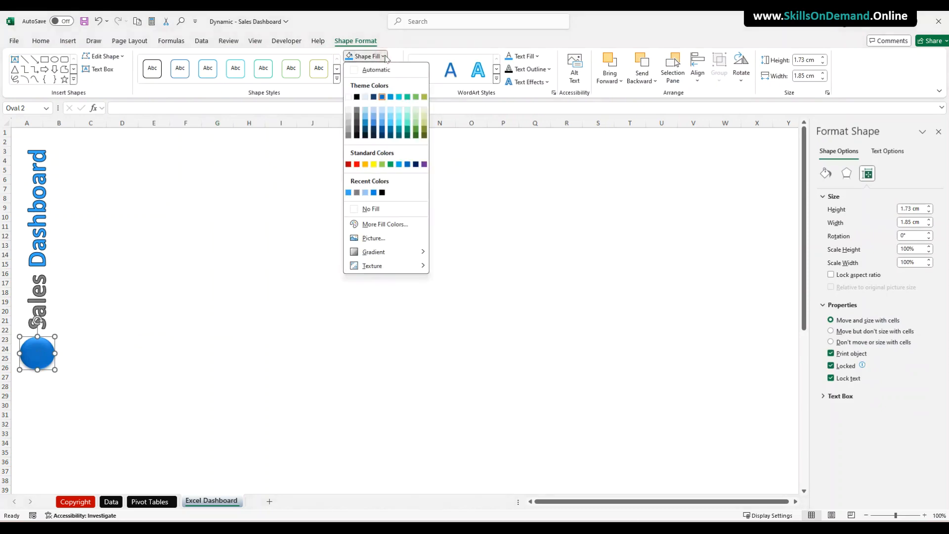
{"action": "left_click", "coordinate": [385, 224]}
{"action": "left_click_drag", "start_coordinate": [601, 350], "coordinate": [590, 353]}
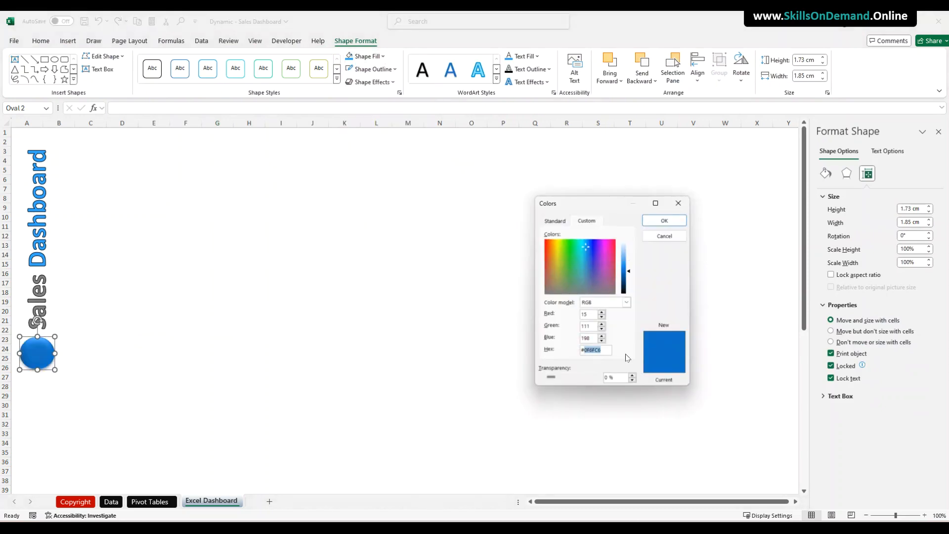
{"action": "type", "text": "9"}
{"action": "key", "text": "Return"}
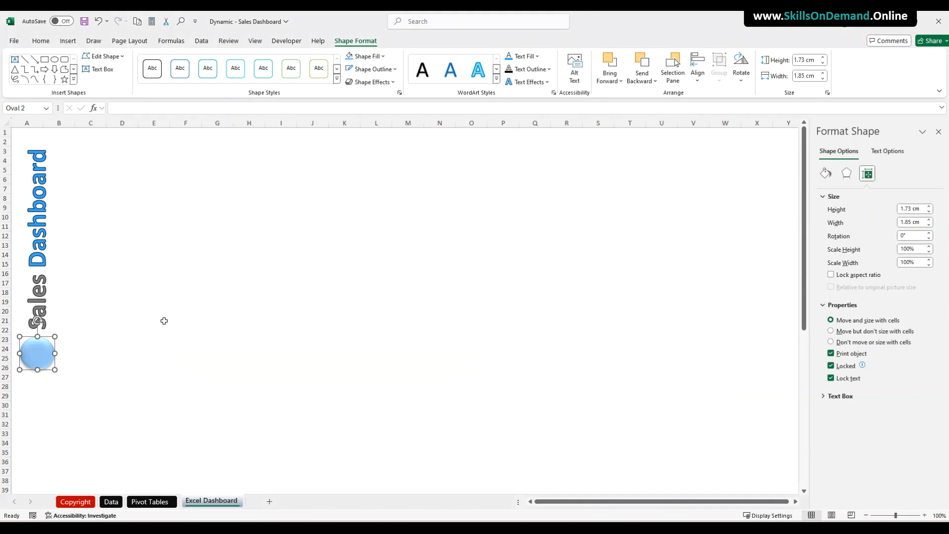
{"action": "left_click", "coordinate": [127, 321]}
Set the light blue circle's outline weight to 3 pt and deselect it.
{"action": "left_click", "coordinate": [41, 353]}
{"action": "left_click", "coordinate": [395, 69]}
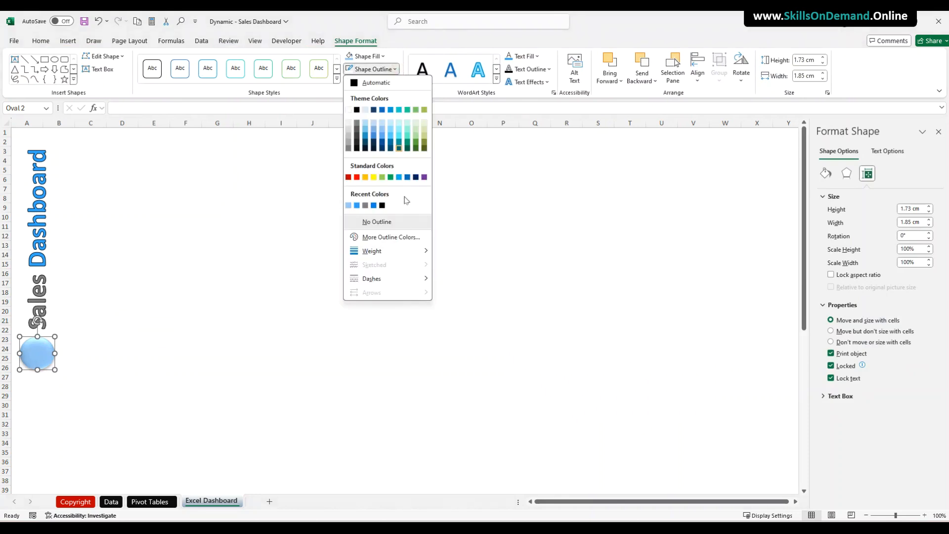
{"action": "mouse_move", "coordinate": [395, 253]}
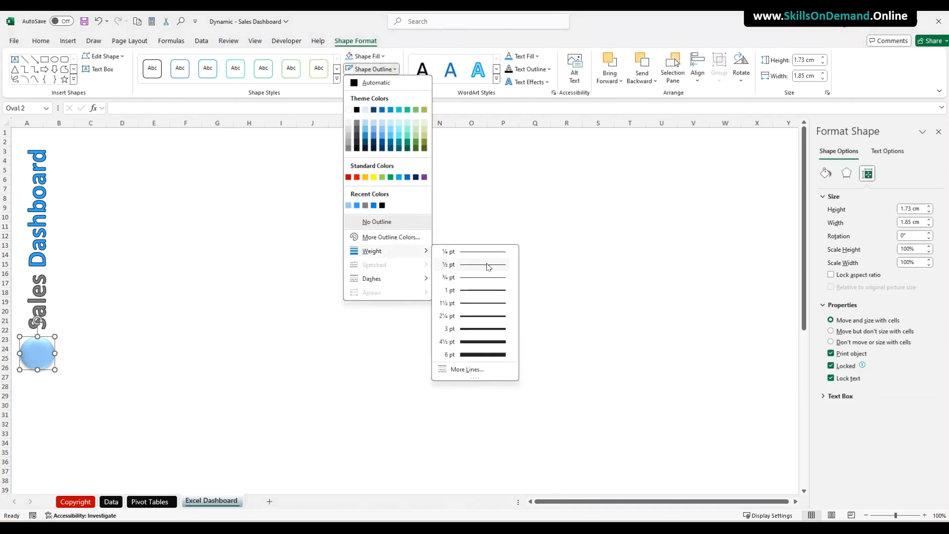
{"action": "left_click", "coordinate": [474, 331]}
{"action": "left_click", "coordinate": [270, 350]}
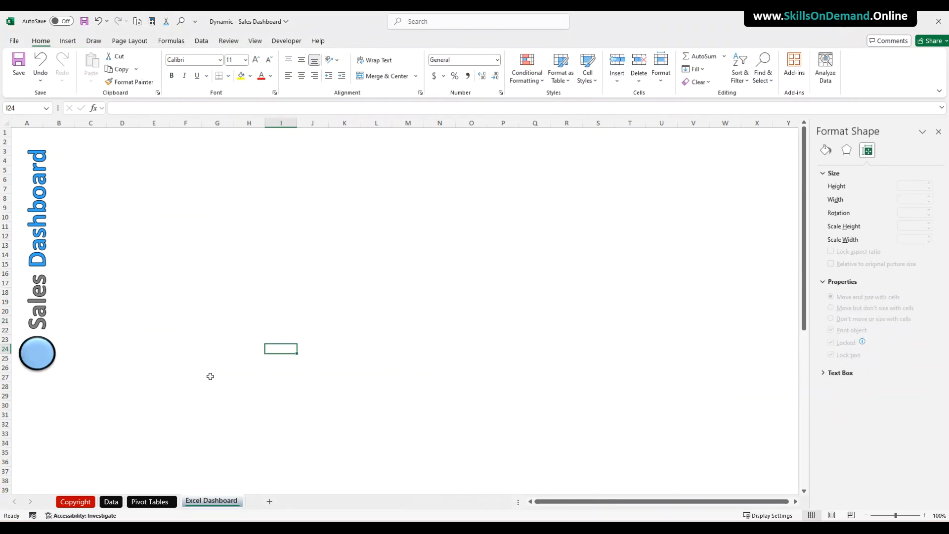
Apply the centered outer shadow effect to the circle and deselect it.
{"action": "left_click", "coordinate": [36, 357]}
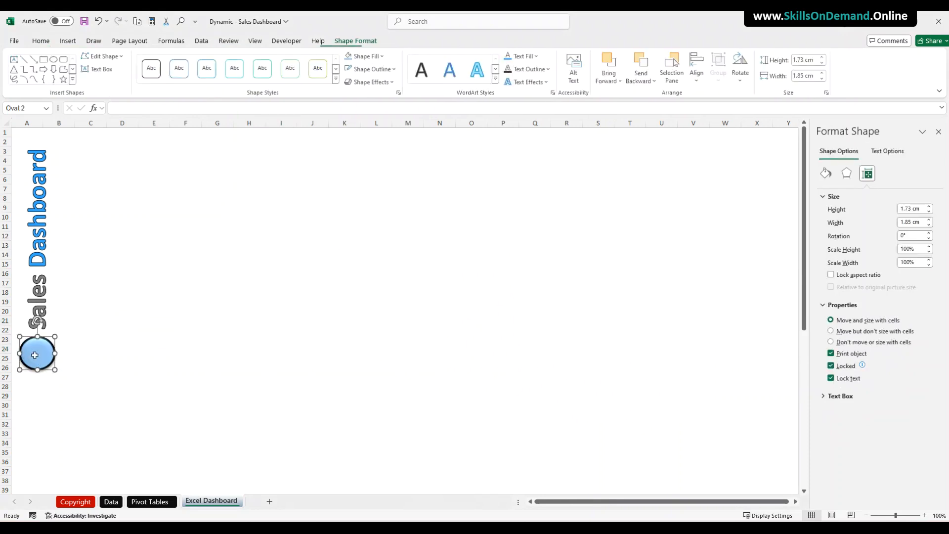
{"action": "left_click", "coordinate": [393, 83]}
{"action": "mouse_move", "coordinate": [394, 128]}
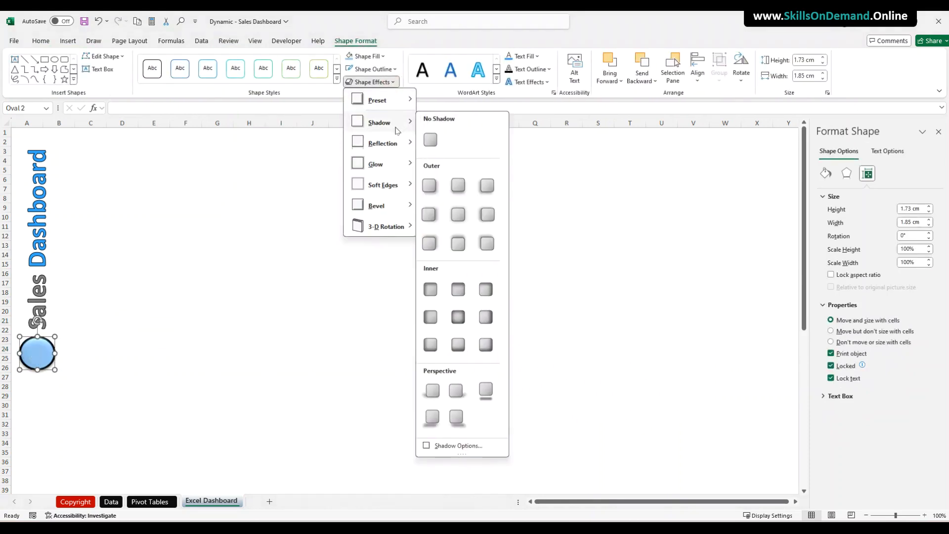
{"action": "left_click", "coordinate": [459, 216]}
{"action": "left_click", "coordinate": [270, 300]}
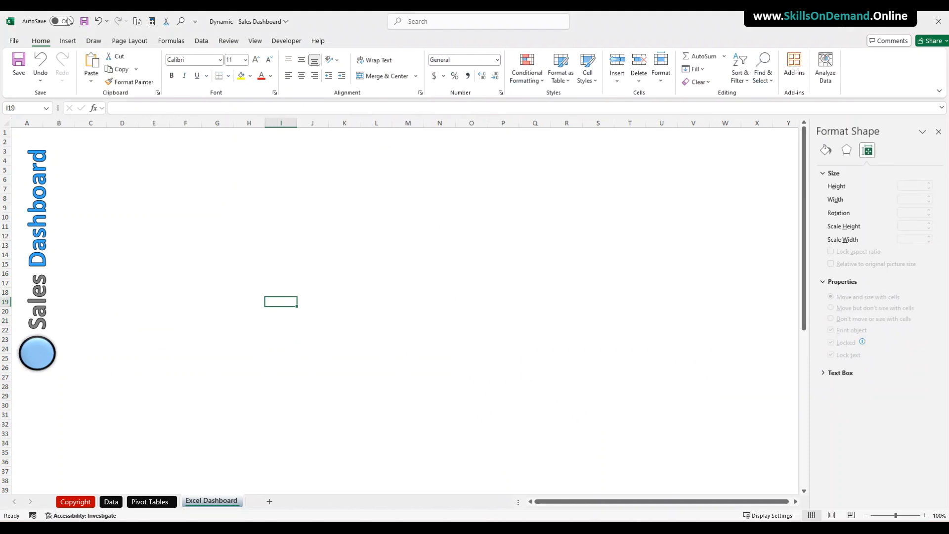
Insert the "ui" shopping cart picture over the cells from the Icons Used folder of Dynamic - Sales Dashboard on this device.
{"action": "left_click", "coordinate": [68, 40]}
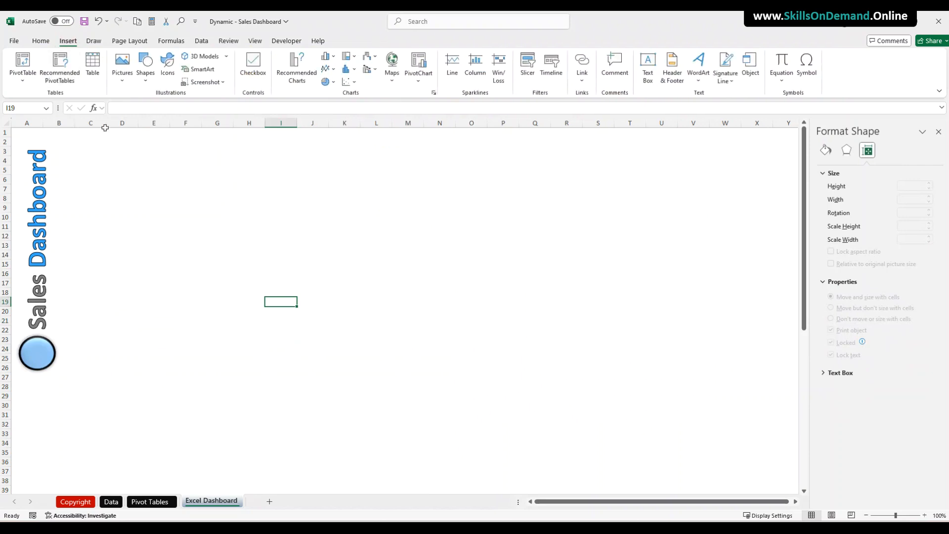
{"action": "left_click", "coordinate": [123, 71]}
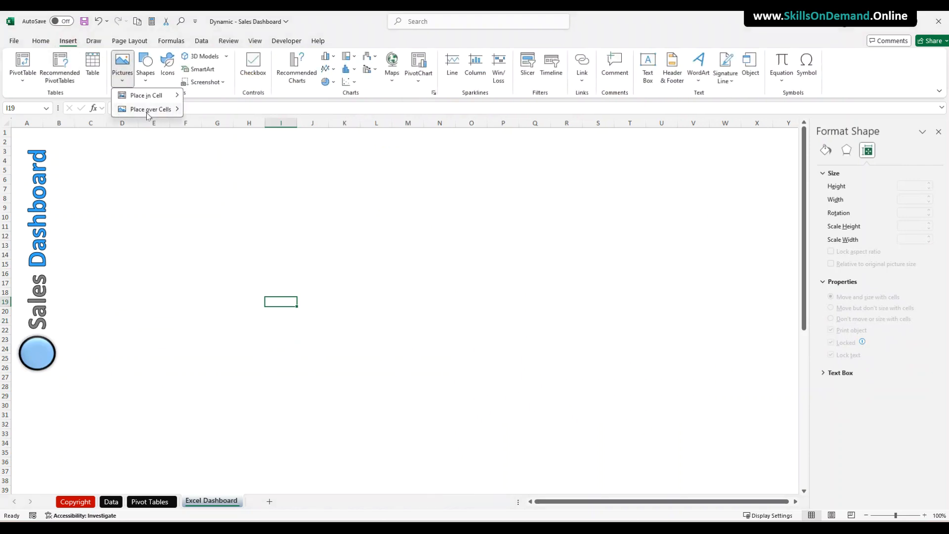
{"action": "mouse_move", "coordinate": [147, 112]}
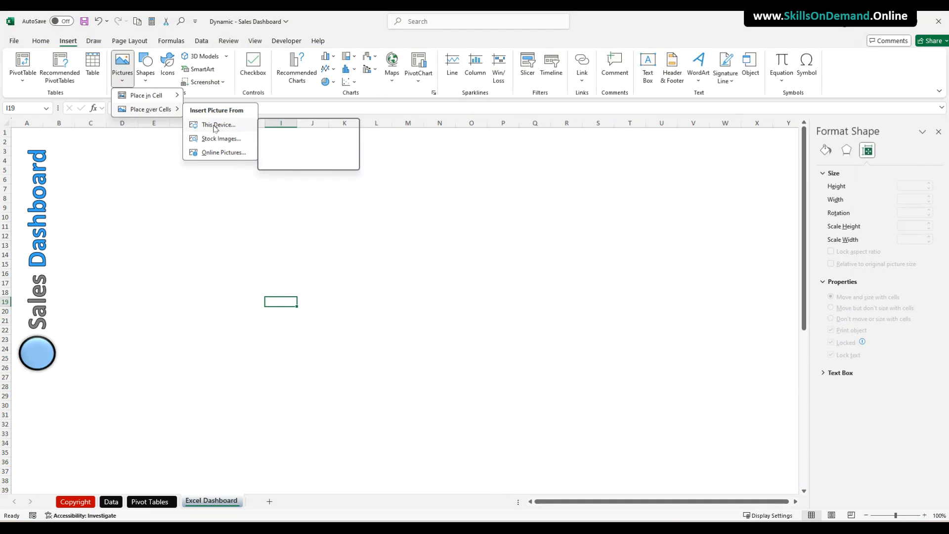
{"action": "left_click", "coordinate": [230, 126]}
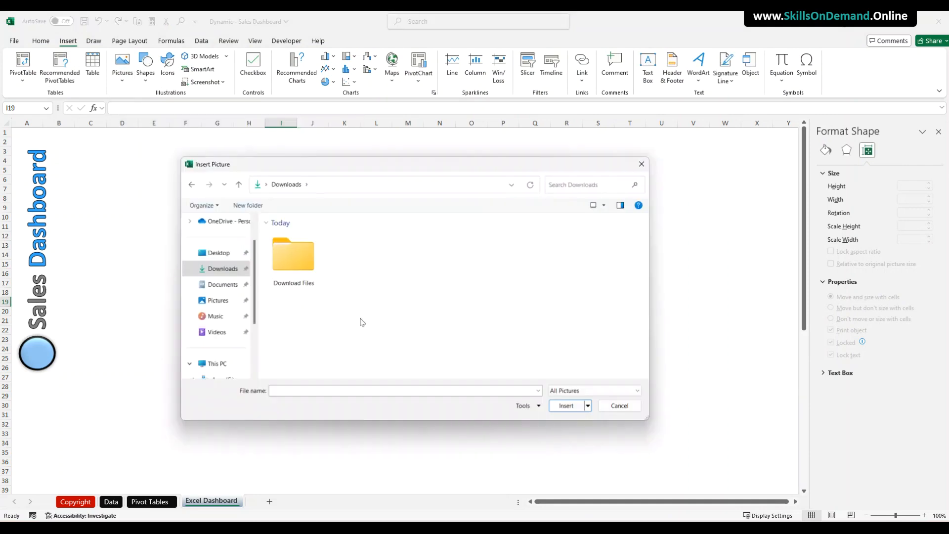
{"action": "double_click", "coordinate": [304, 255]}
{"action": "double_click", "coordinate": [305, 250]}
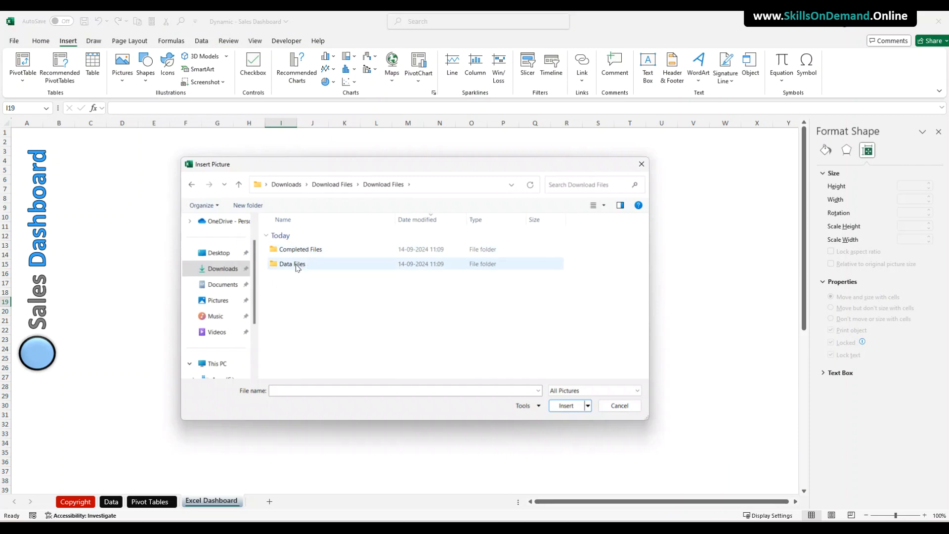
{"action": "double_click", "coordinate": [295, 264]}
{"action": "double_click", "coordinate": [297, 250]}
{"action": "double_click", "coordinate": [297, 250]}
{"action": "left_click", "coordinate": [296, 250]}
{"action": "double_click", "coordinate": [295, 250]}
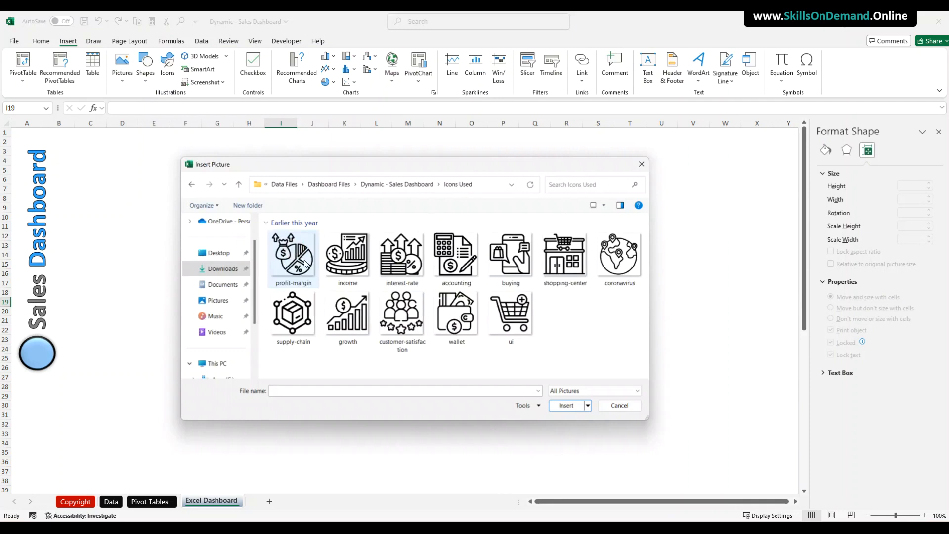
{"action": "left_click", "coordinate": [515, 323]}
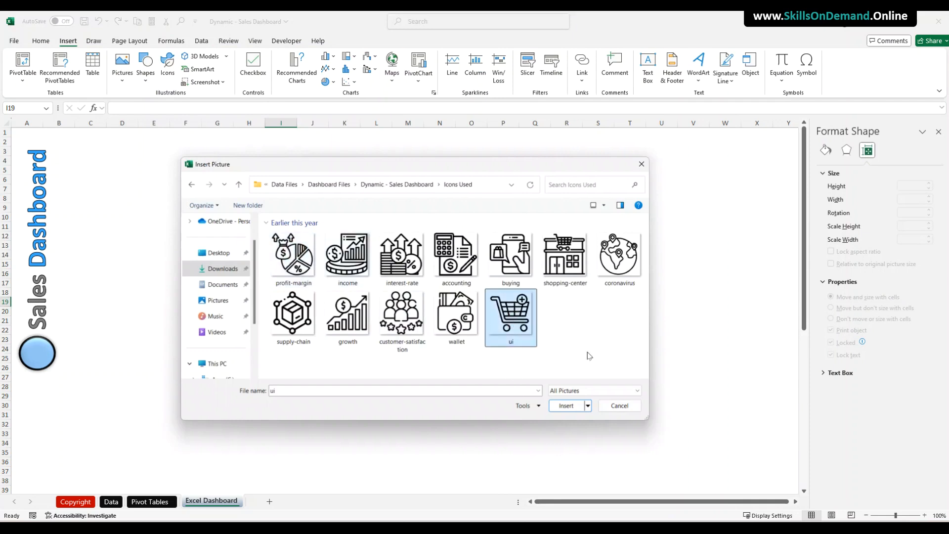
{"action": "left_click", "coordinate": [566, 405]}
Shrink the cart icon to about 1.14 cm high and 1.17 cm wide and place it inside the blue circle.
{"action": "left_click_drag", "start_coordinate": [435, 366], "coordinate": [251, 210]}
{"action": "left_click_drag", "start_coordinate": [149, 144], "coordinate": [220, 233]}
{"action": "left_click_drag", "start_coordinate": [275, 307], "coordinate": [37, 356]}
{"action": "left_click", "coordinate": [145, 357]}
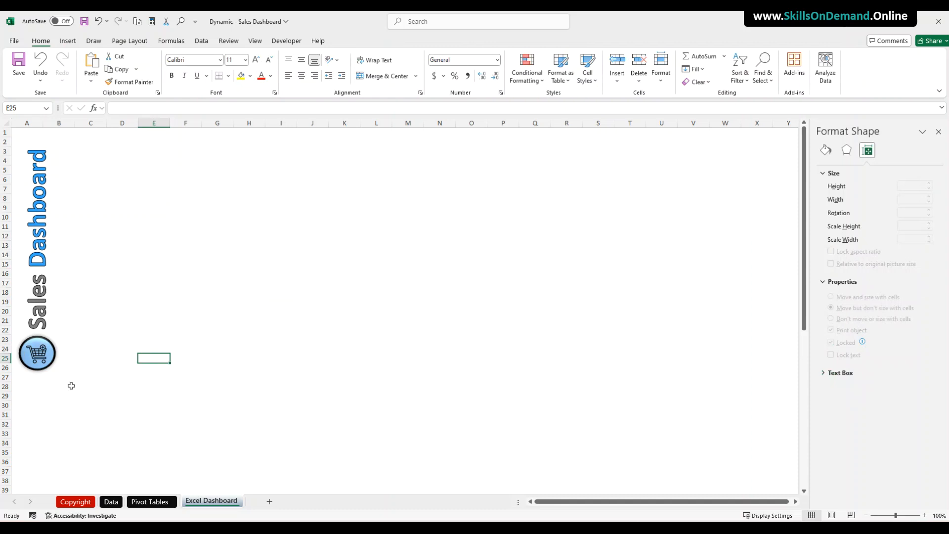
Group the cart icon with the blue circle behind it and deselect the group.
{"action": "left_click", "coordinate": [38, 360]}
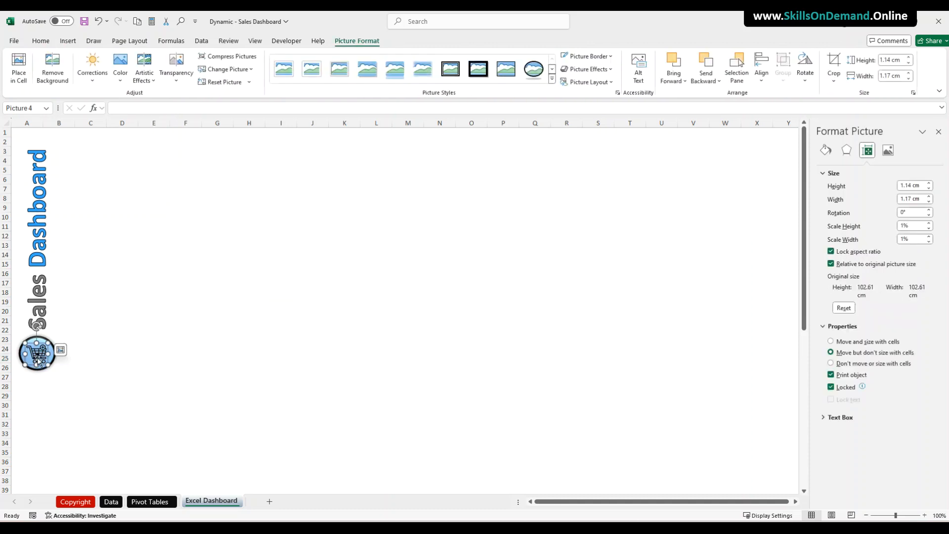
{"action": "left_click", "coordinate": [53, 360], "text": "ctrl"}
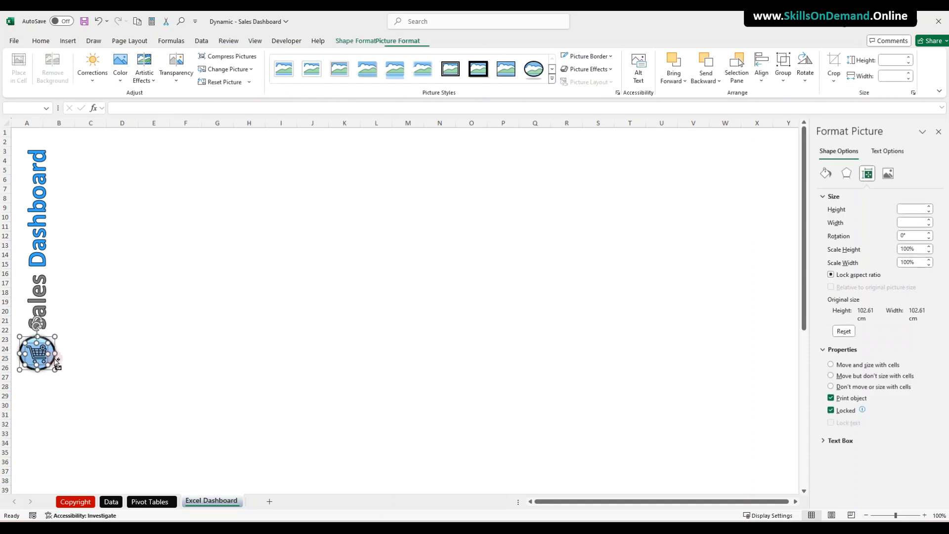
{"action": "right_click", "coordinate": [52, 360]}
{"action": "mouse_move", "coordinate": [91, 220]}
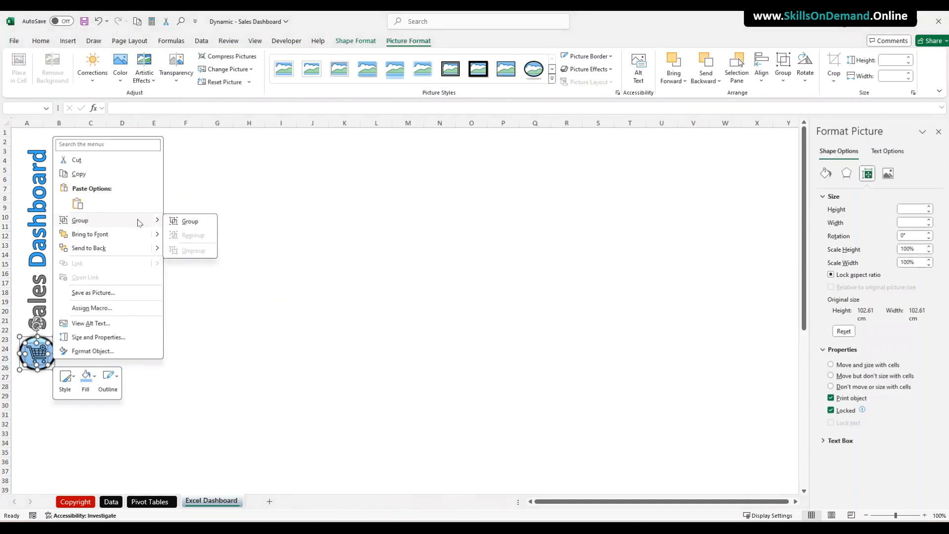
{"action": "left_click", "coordinate": [201, 222]}
{"action": "left_click", "coordinate": [245, 302]}
Group the cart button with the vertical Sales Dashboard title and deselect the result.
{"action": "left_click", "coordinate": [48, 352]}
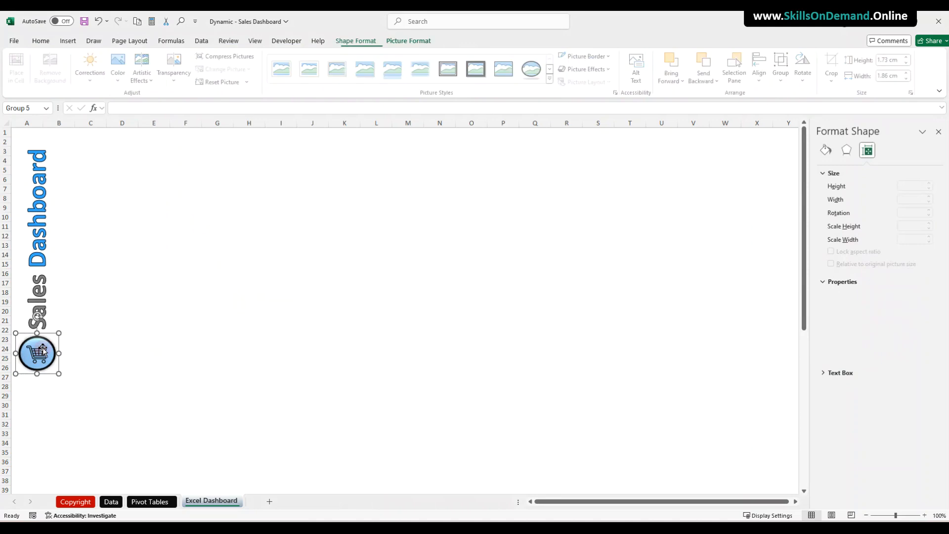
{"action": "left_click", "coordinate": [54, 281], "text": "ctrl"}
{"action": "right_click", "coordinate": [54, 281]}
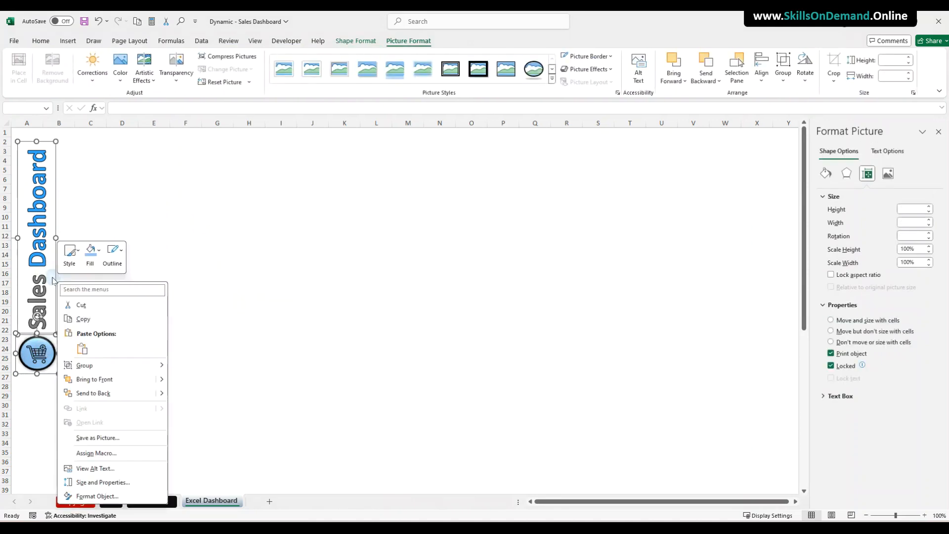
{"action": "mouse_move", "coordinate": [128, 367]}
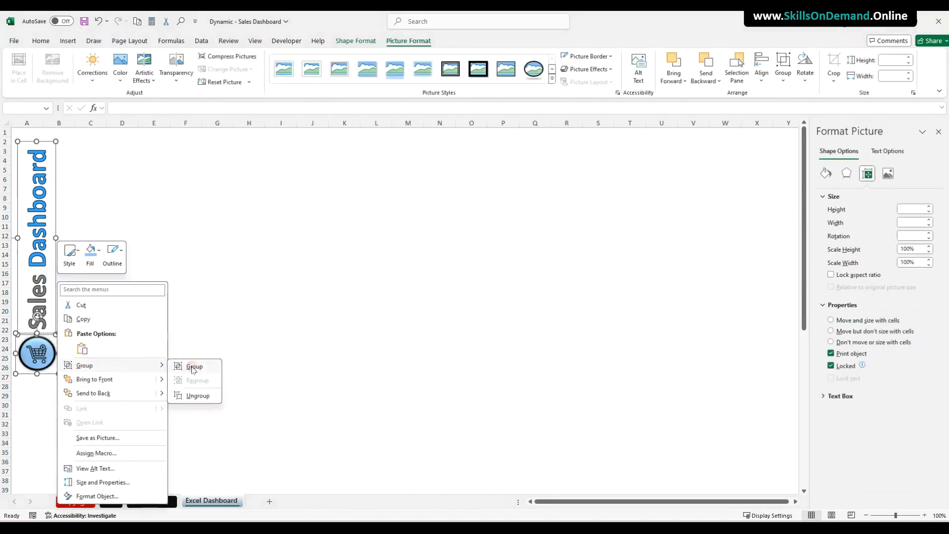
{"action": "left_click", "coordinate": [190, 367]}
{"action": "left_click", "coordinate": [198, 353]}
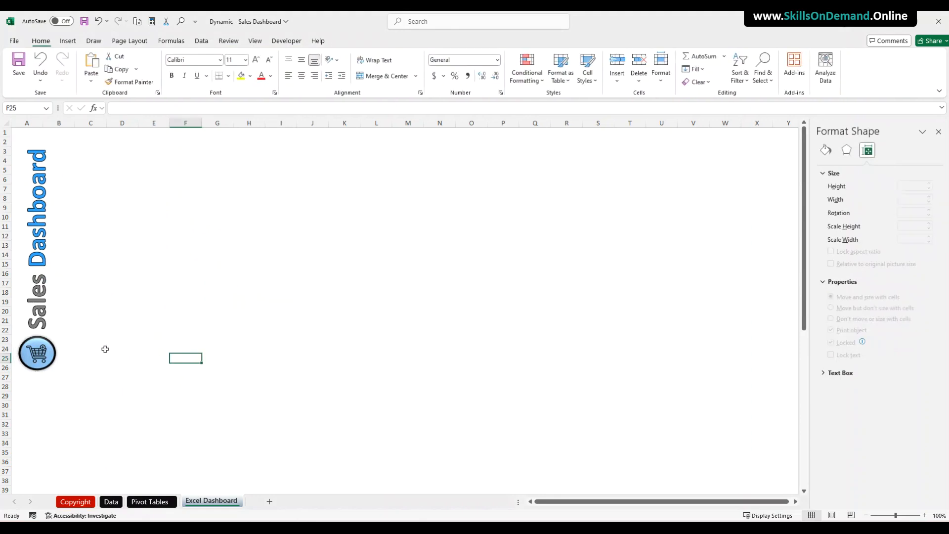
Move the grouped title and cart button slightly upward within columns A and B.
{"action": "left_click", "coordinate": [55, 315]}
{"action": "left_click", "coordinate": [60, 320]}
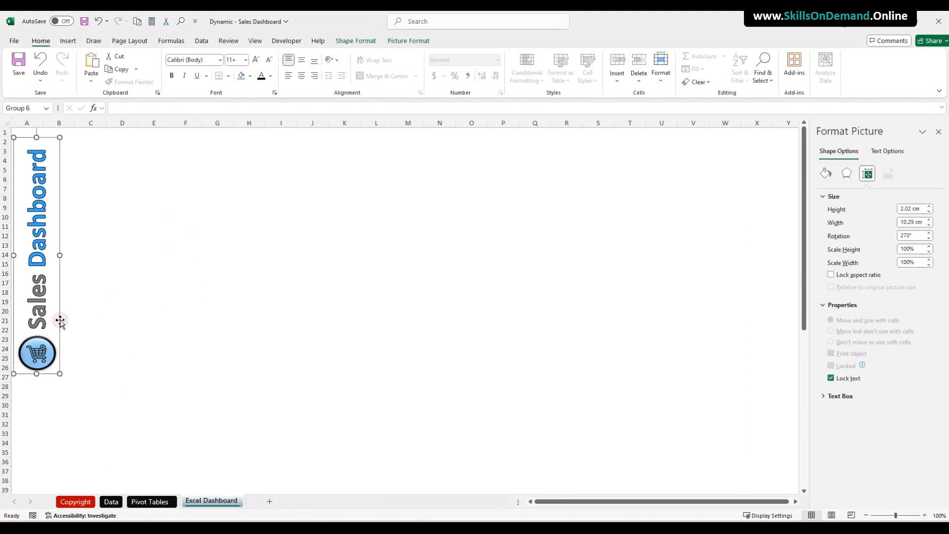
{"action": "left_click_drag", "start_coordinate": [60, 320], "coordinate": [60, 318]}
{"action": "left_click", "coordinate": [122, 328]}
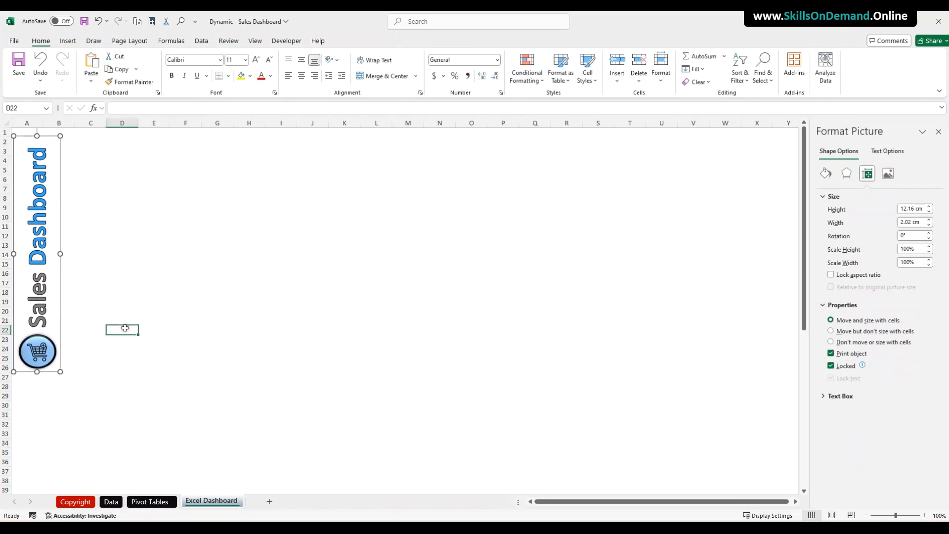
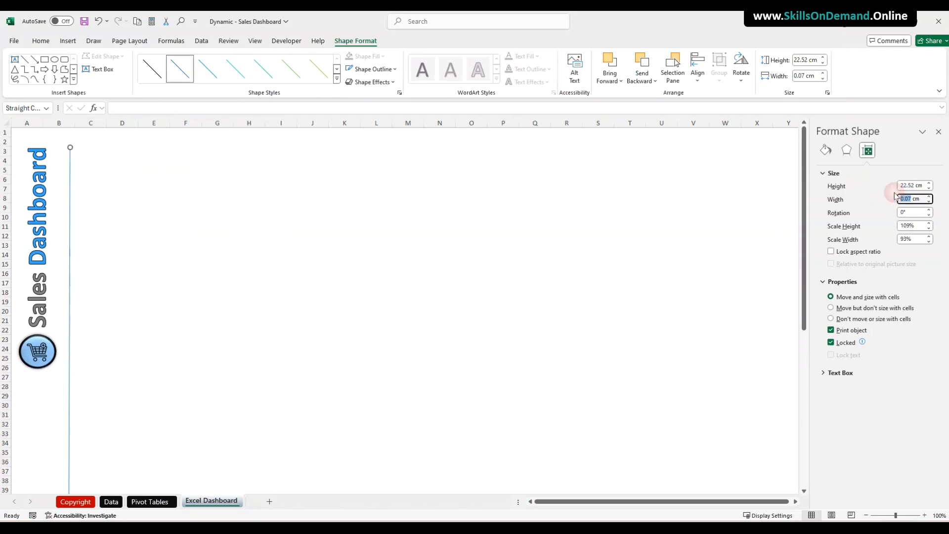
Set the vertical line's width to 0.01 cm and its outline to the darkest gray shade under the black theme color.
{"action": "type", "text": "0.01"}
{"action": "key", "text": "Return"}
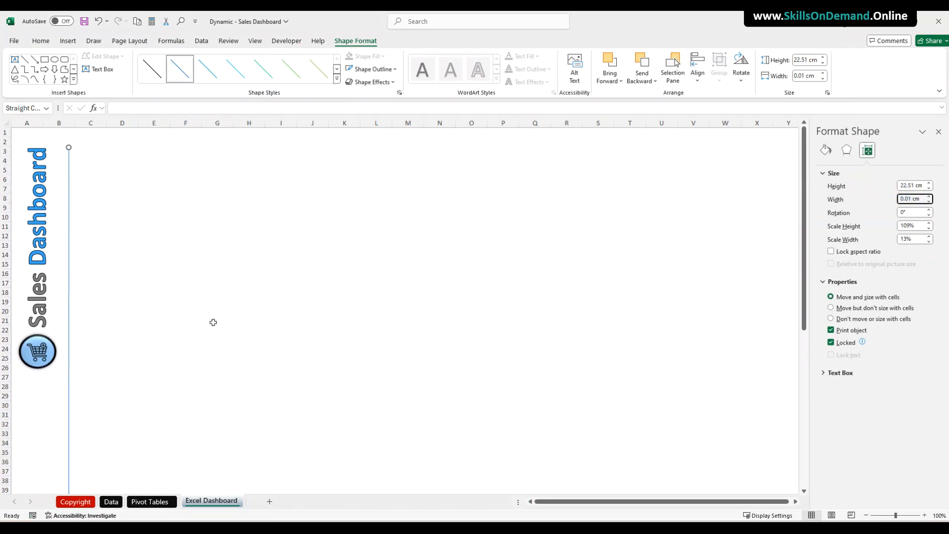
{"action": "left_click", "coordinate": [67, 266]}
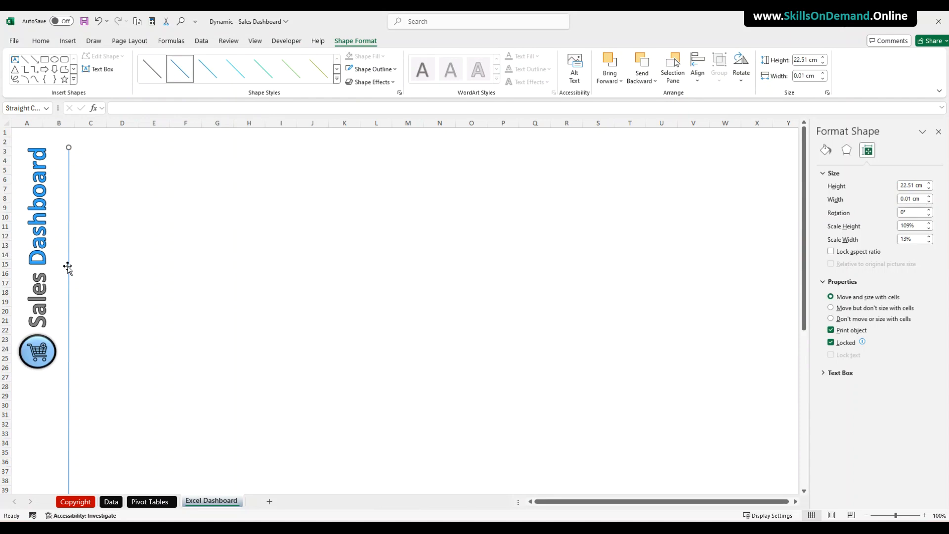
{"action": "left_click", "coordinate": [394, 70]}
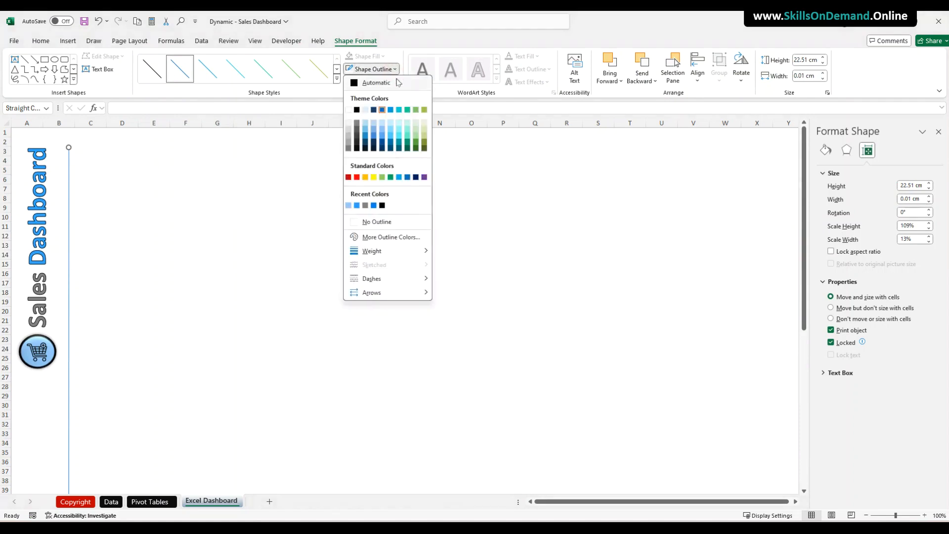
{"action": "left_click", "coordinate": [357, 148]}
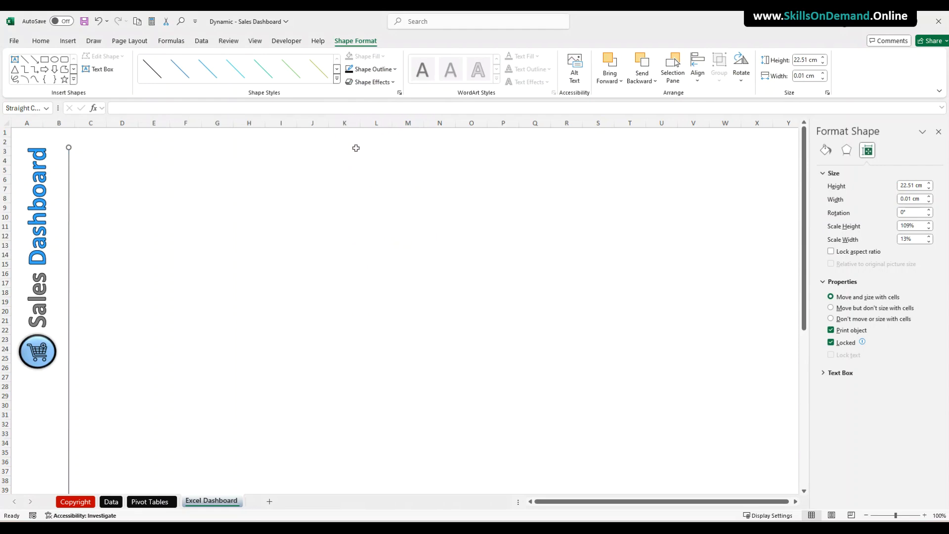
Set the outline weight of the vertical line beside the title to 1½ pt.
{"action": "left_click", "coordinate": [396, 69]}
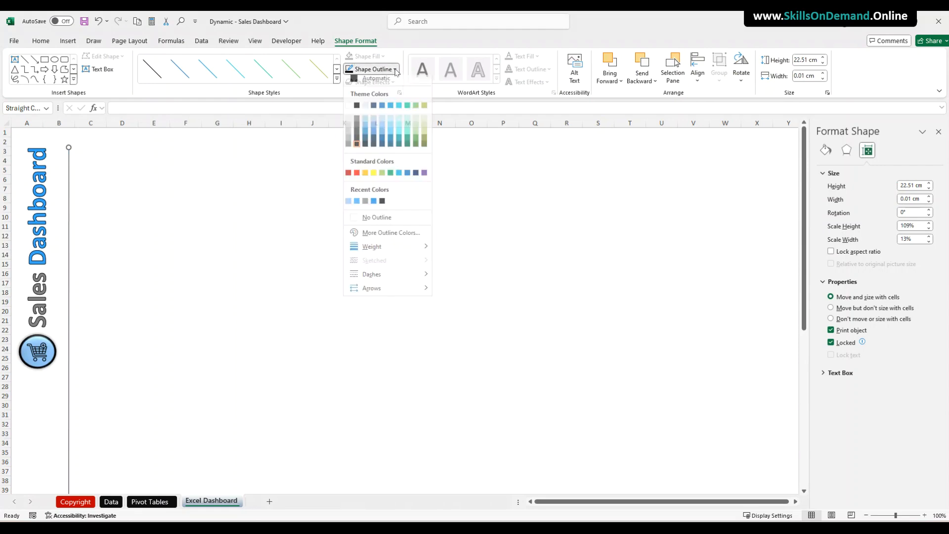
{"action": "mouse_move", "coordinate": [387, 251]}
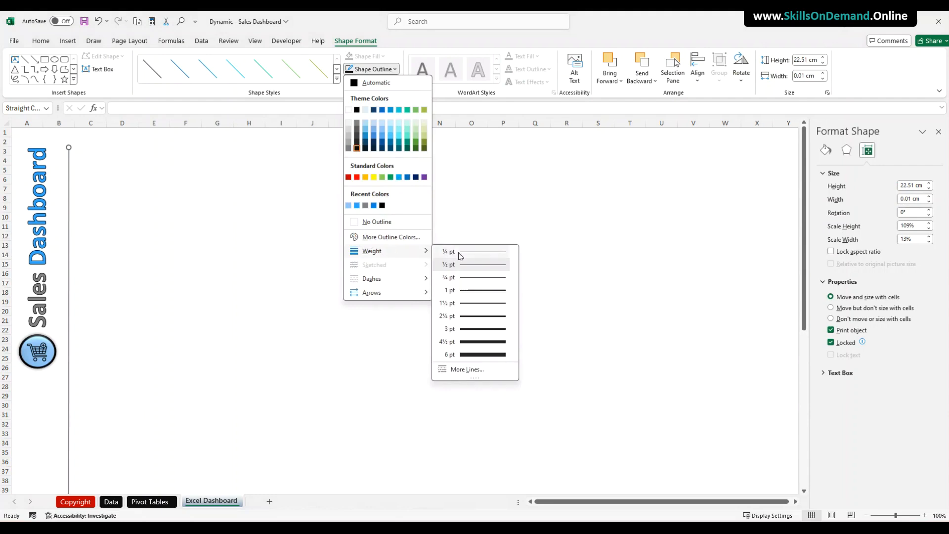
{"action": "left_click", "coordinate": [477, 302]}
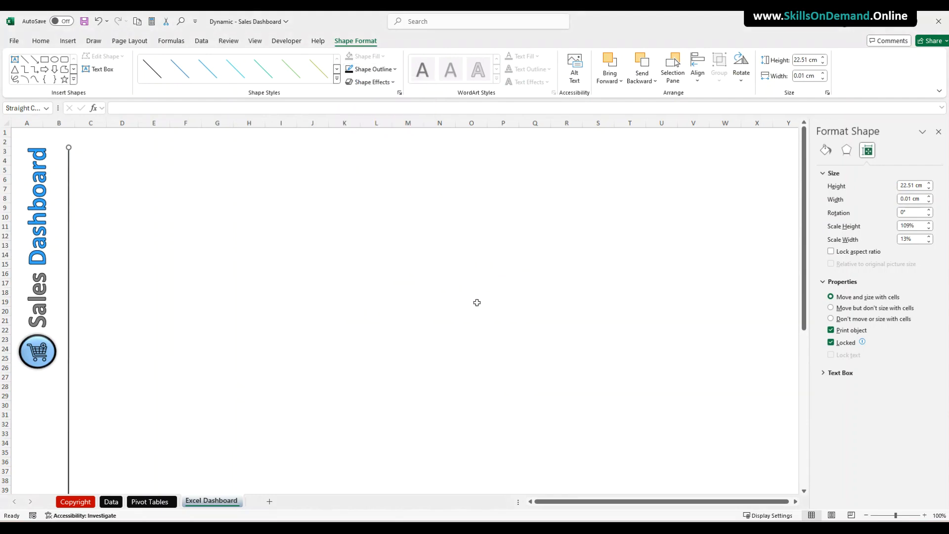
Set the dash style of the vertical line beside the title to Square Dot and deselect the line.
{"action": "left_click", "coordinate": [395, 71]}
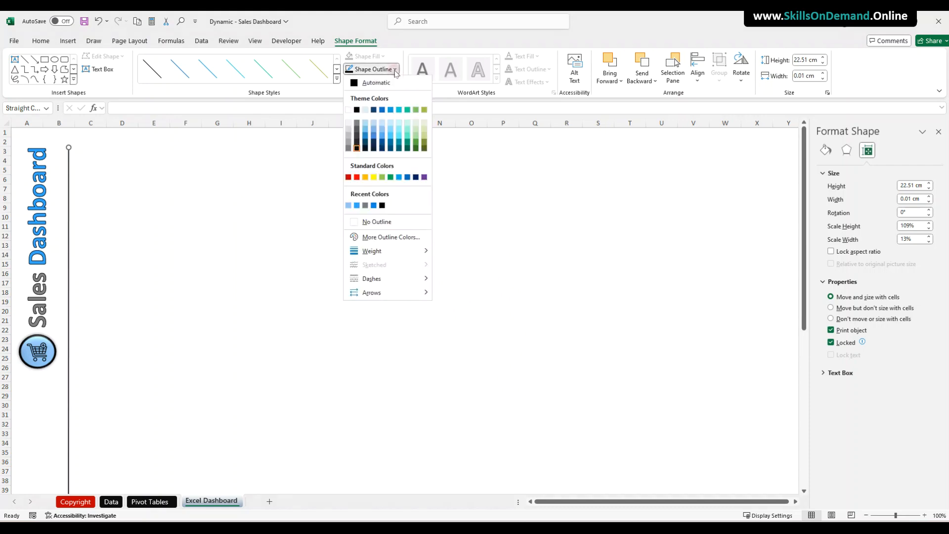
{"action": "mouse_move", "coordinate": [398, 279]}
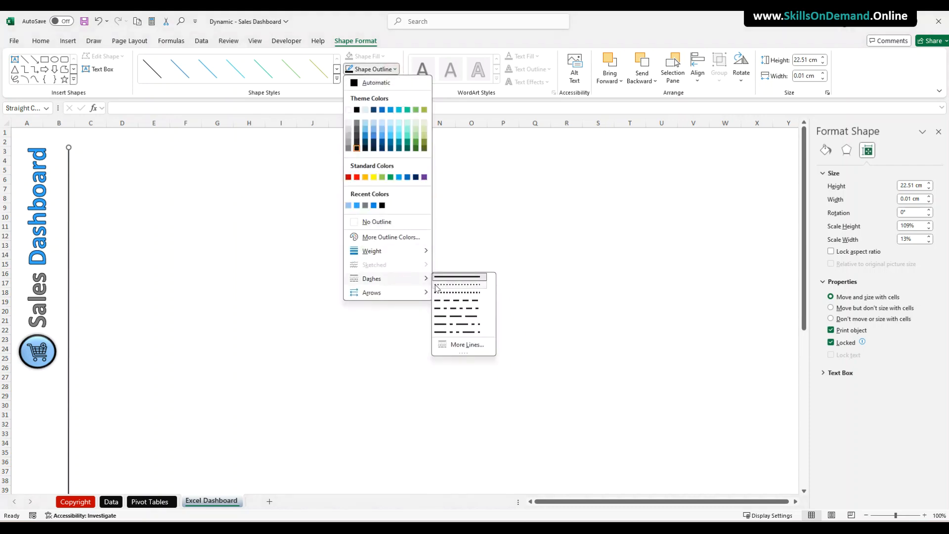
{"action": "left_click", "coordinate": [449, 293]}
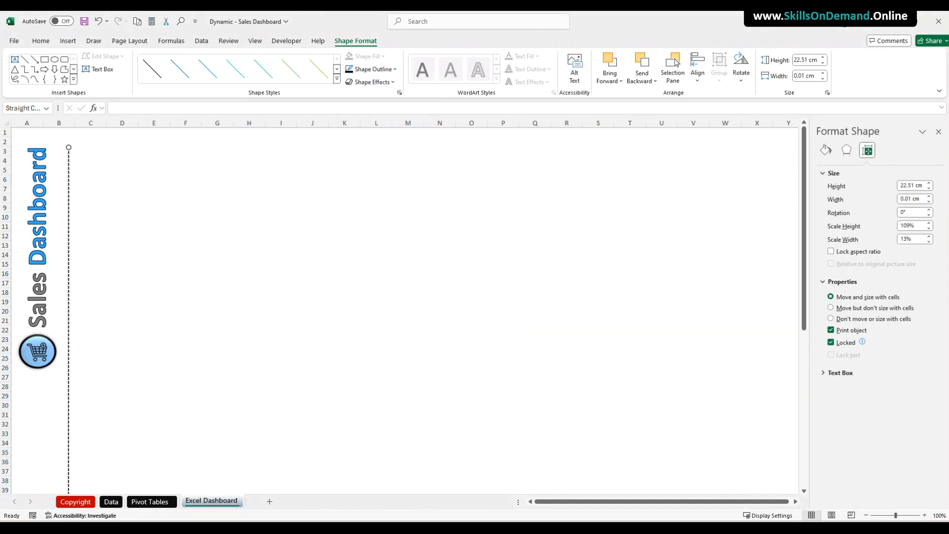
{"action": "left_click", "coordinate": [256, 321]}
Nudge the dashed vertical line slightly left, closer to the Sales Dashboard title, and deselect it.
{"action": "left_click", "coordinate": [66, 290]}
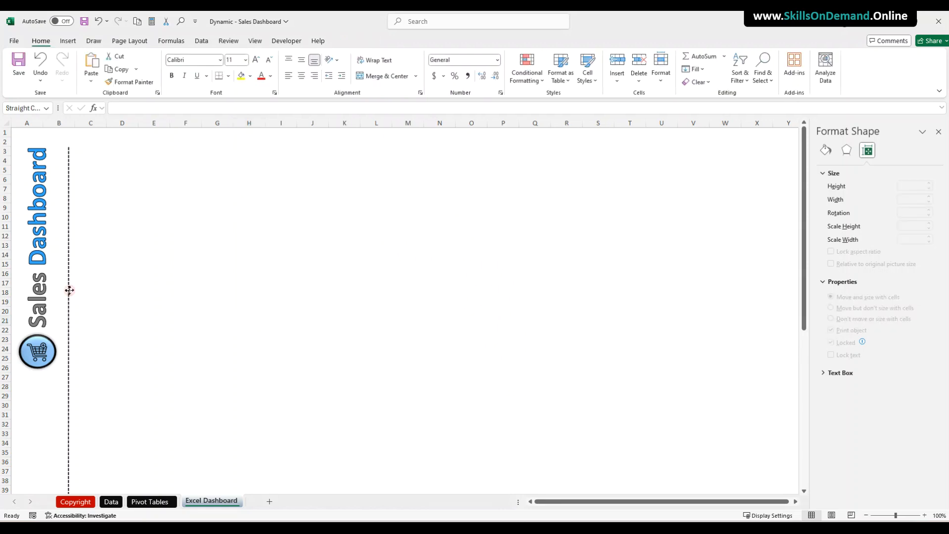
{"action": "key", "text": "Left"}
{"action": "key", "text": "Left"}
{"action": "key", "text": "Left"}
{"action": "key", "text": "Left"}
{"action": "key", "text": "Left"}
{"action": "key", "text": "Left"}
{"action": "key", "text": "Left"}
{"action": "key", "text": "Left"}
{"action": "key", "text": "Left"}
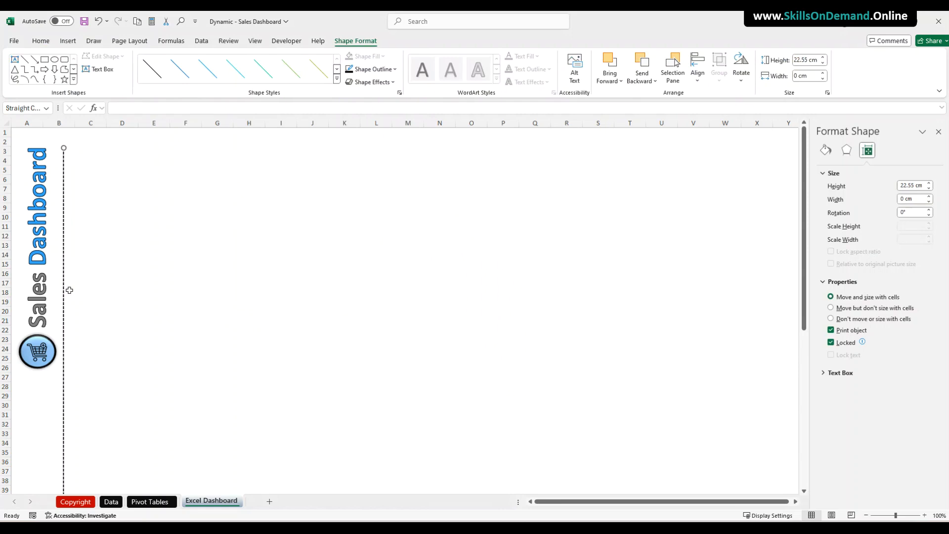
{"action": "left_click", "coordinate": [118, 292]}
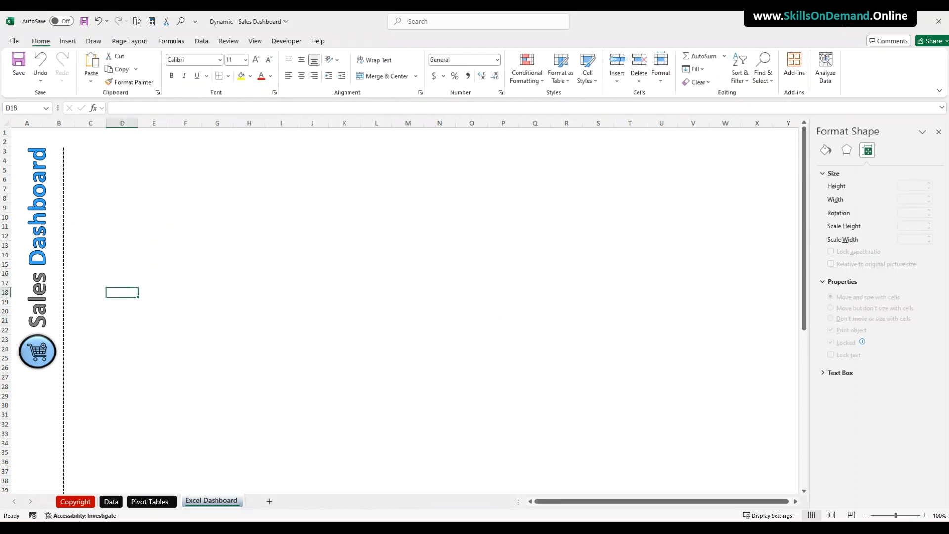
Nudge the grouped title and cart button slightly up and right, then deselect the group.
{"action": "left_click", "coordinate": [63, 186]}
{"action": "left_click", "coordinate": [41, 143]}
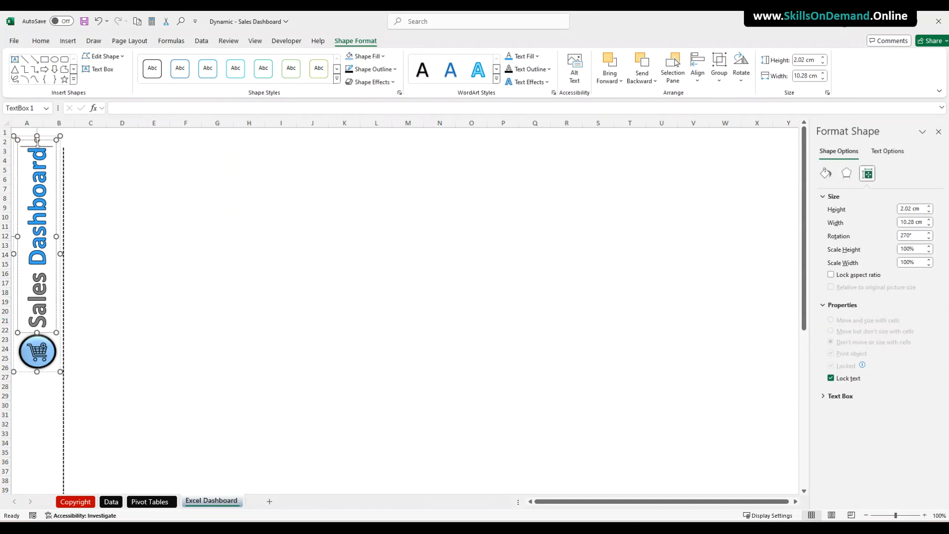
{"action": "left_click", "coordinate": [44, 134]}
{"action": "key", "text": "Up"}
{"action": "key", "text": "Up"}
{"action": "key", "text": "Right"}
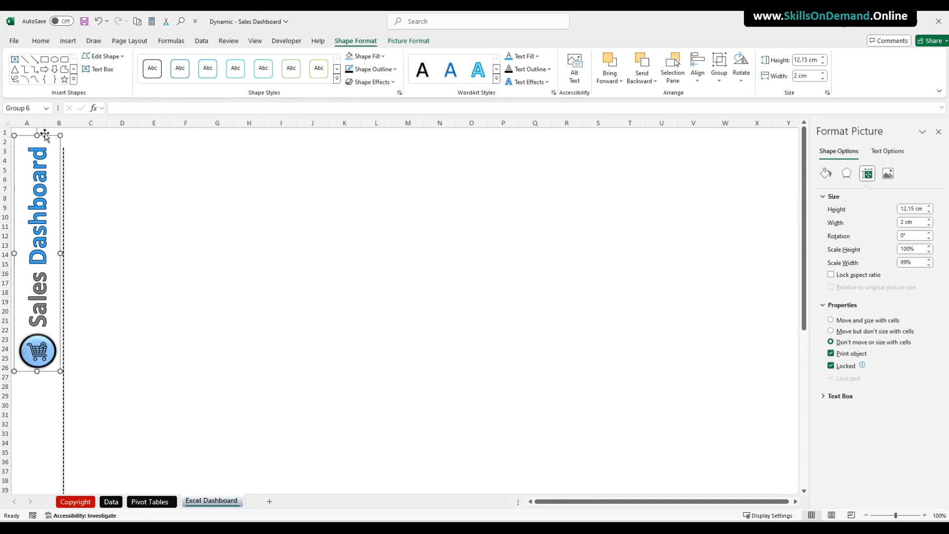
{"action": "left_click", "coordinate": [142, 245]}
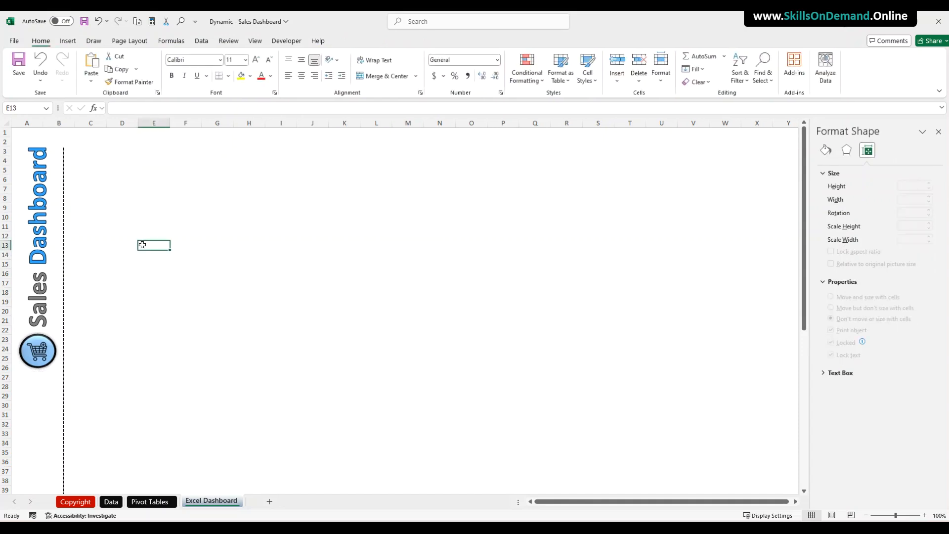
Select the entire sales data range on the Data sheet.
{"action": "key", "text": "alt+Tab"}
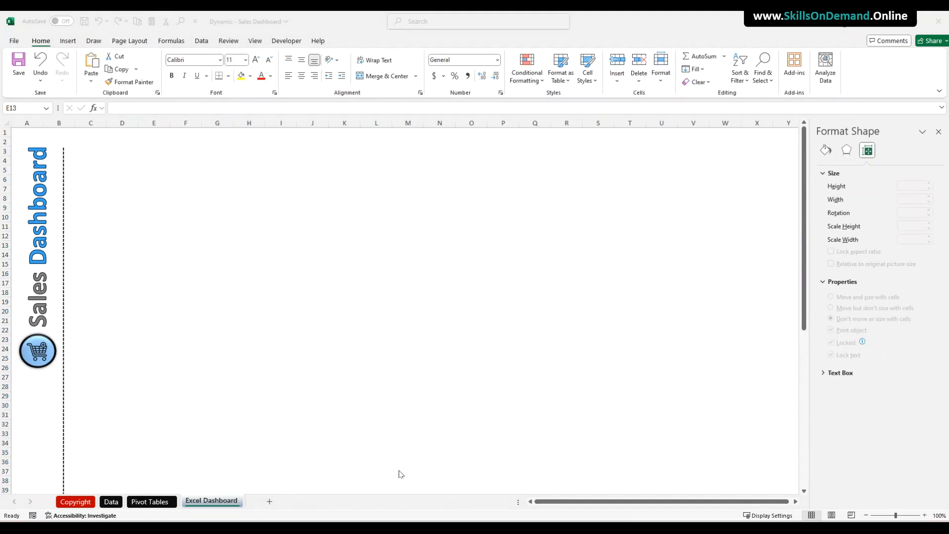
{"action": "left_click", "coordinate": [105, 501]}
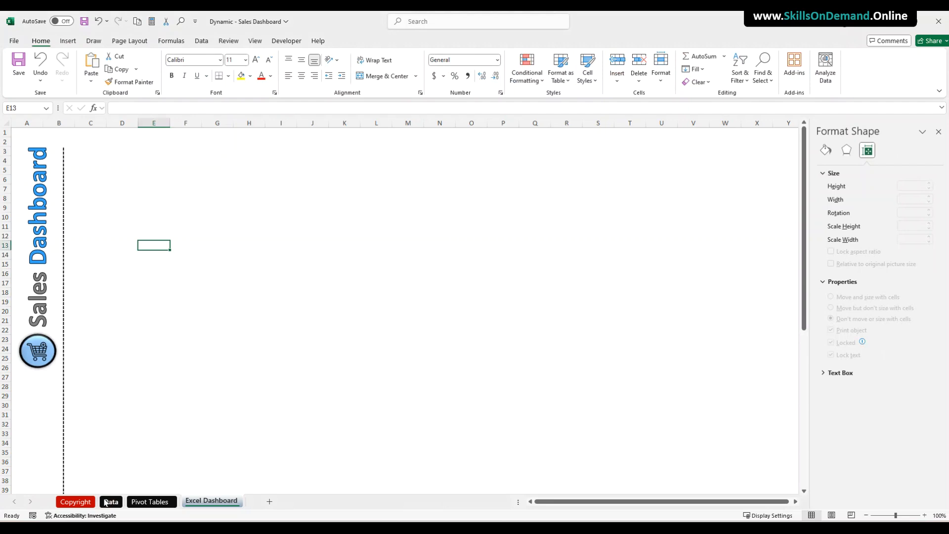
{"action": "left_click", "coordinate": [139, 386]}
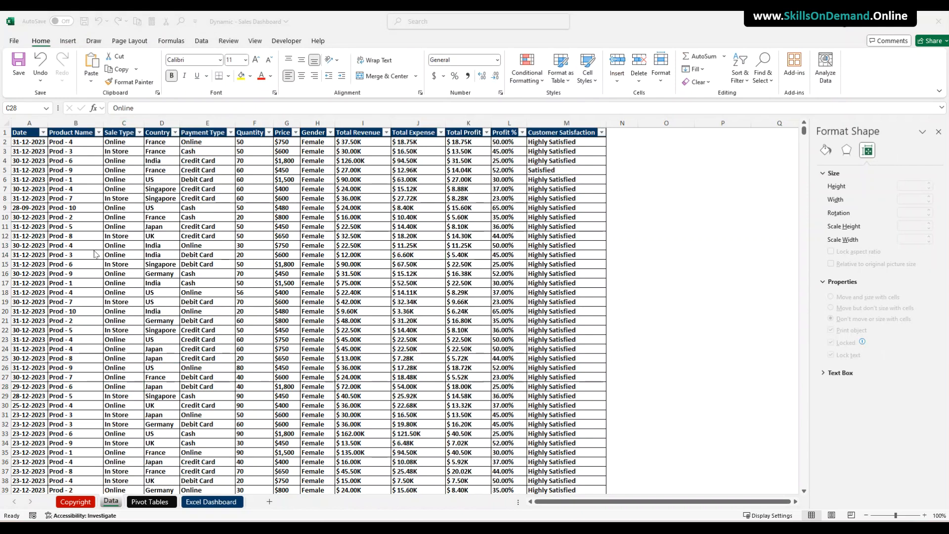
{"action": "left_click", "coordinate": [123, 221]}
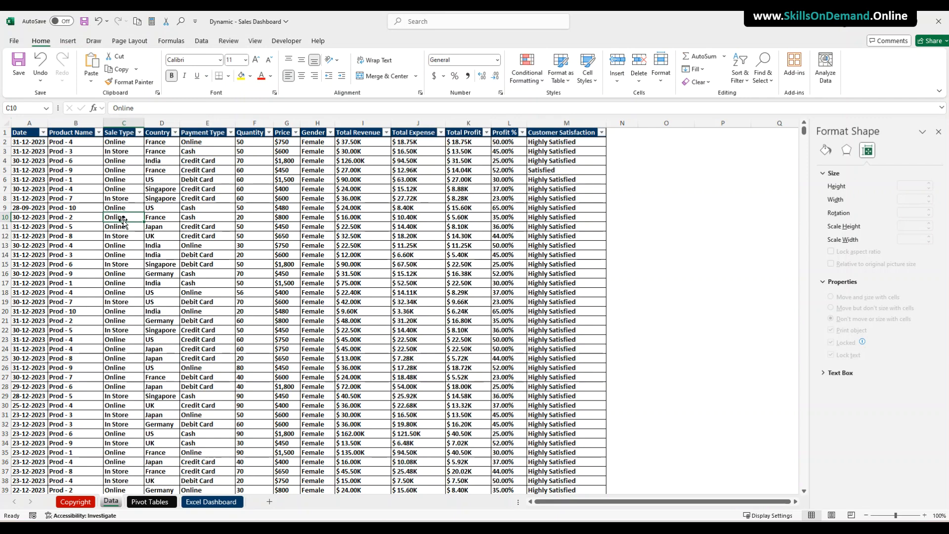
{"action": "key", "text": "ctrl+a"}
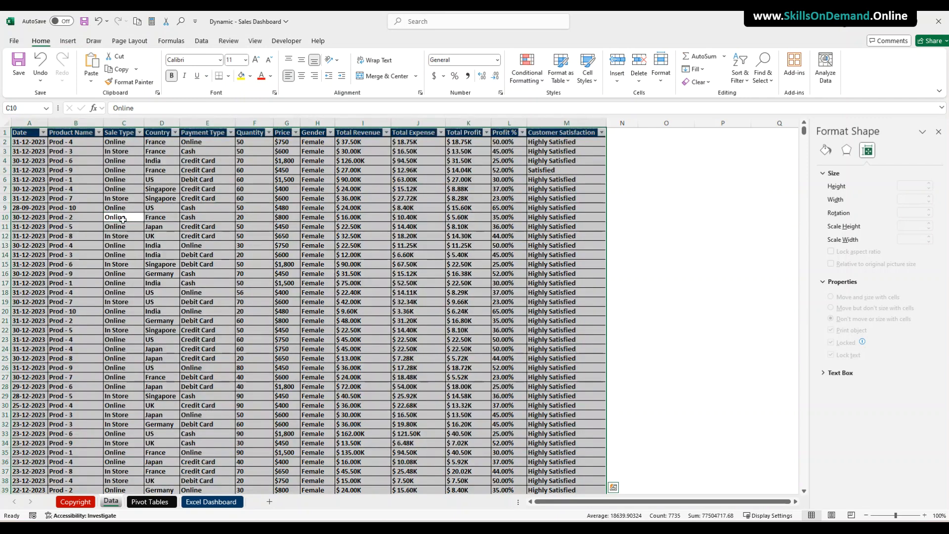
Insert a PivotTable from Data!$A$1:$M$595 at cell X3 of the existing Pivot Tables worksheet.
{"action": "left_click", "coordinate": [67, 41]}
{"action": "left_click", "coordinate": [21, 61]}
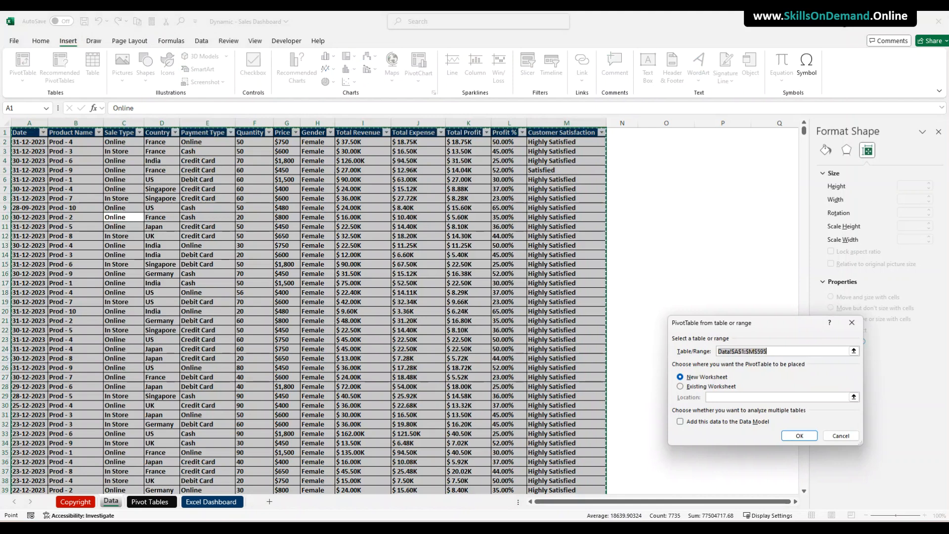
{"action": "left_click", "coordinate": [681, 387]}
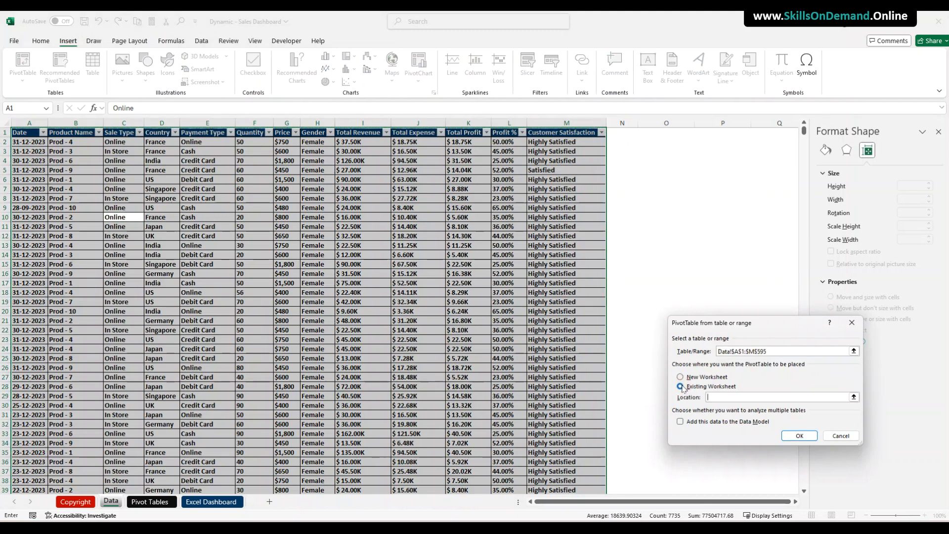
{"action": "left_click", "coordinate": [853, 397]}
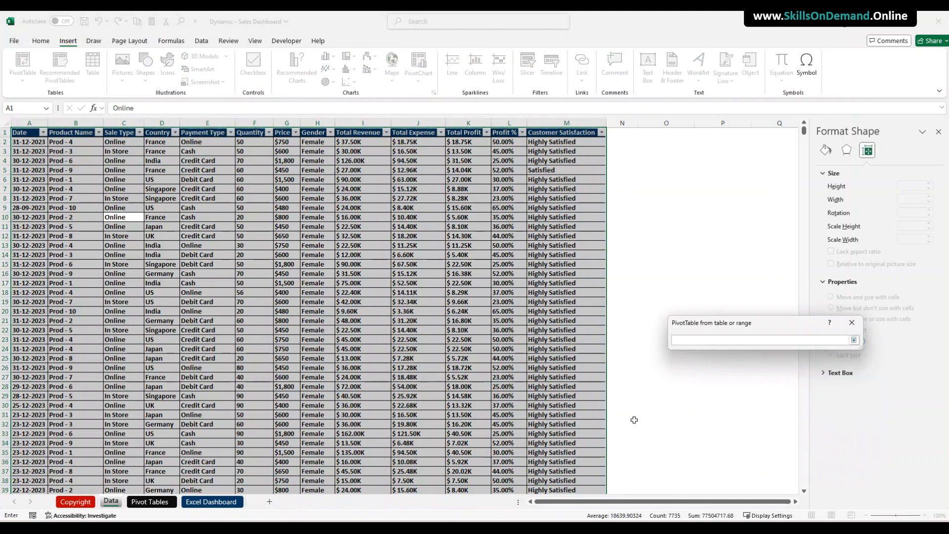
{"action": "left_click", "coordinate": [158, 503]}
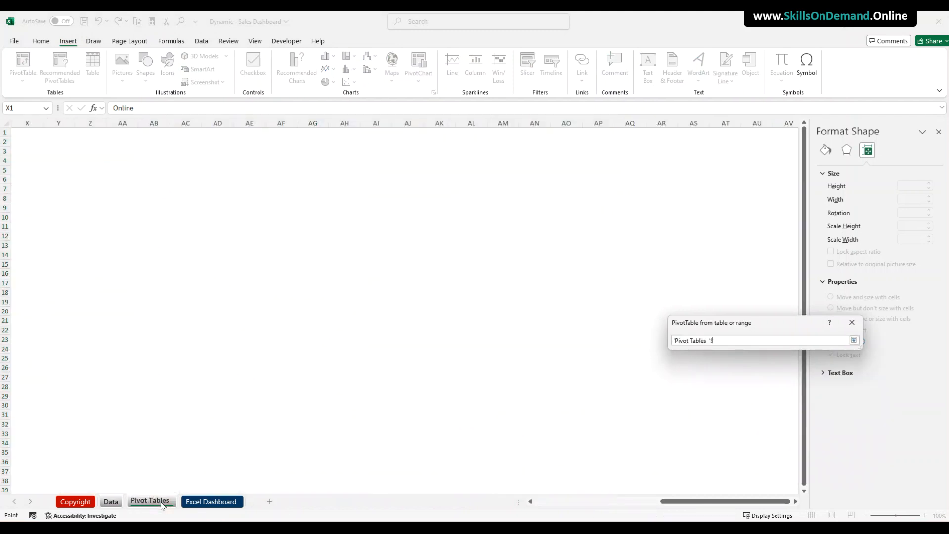
{"action": "left_click", "coordinate": [22, 150]}
{"action": "left_click", "coordinate": [854, 340]}
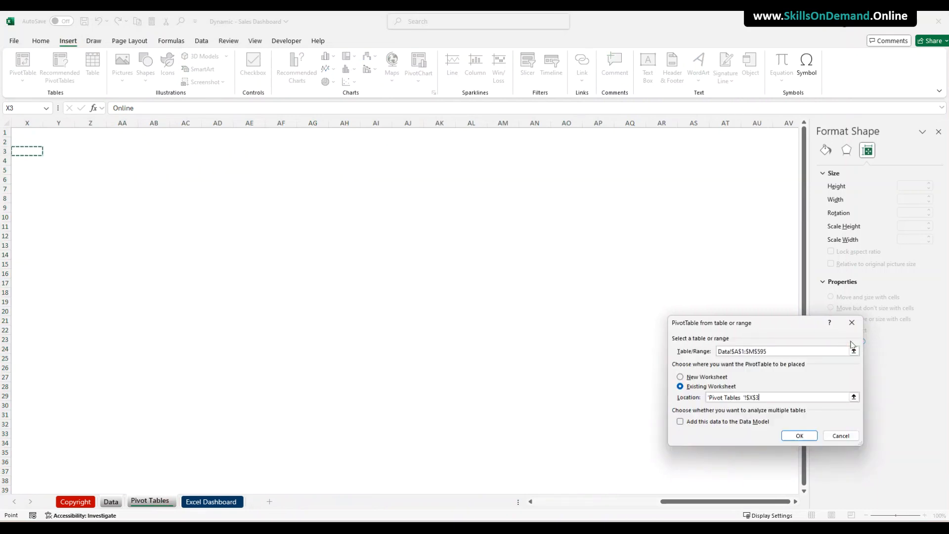
{"action": "left_click", "coordinate": [808, 439]}
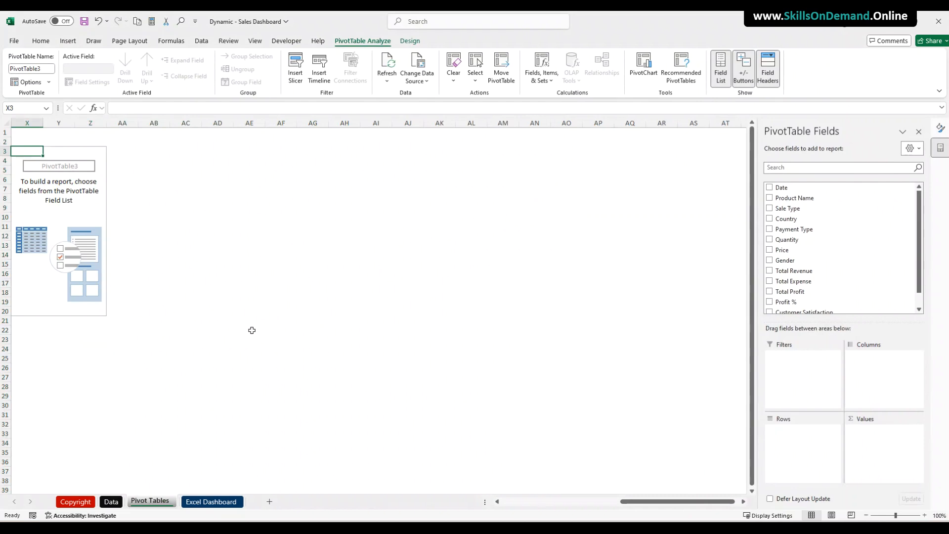
Add Total Revenue, Total Expense and Total Profit to the new PivotTable's values.
{"action": "left_click_drag", "start_coordinate": [816, 272], "coordinate": [894, 456]}
{"action": "left_click_drag", "start_coordinate": [801, 281], "coordinate": [873, 445]}
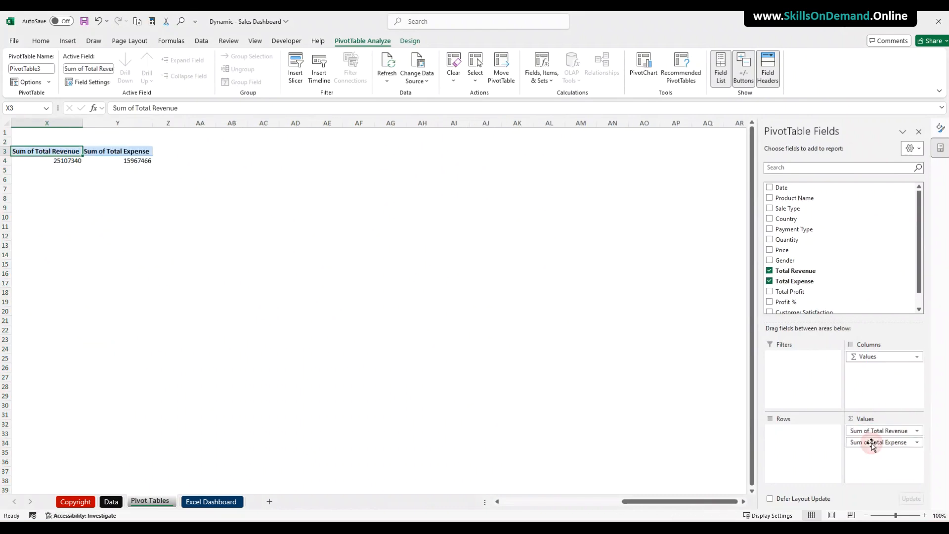
{"action": "left_click_drag", "start_coordinate": [797, 292], "coordinate": [869, 454]}
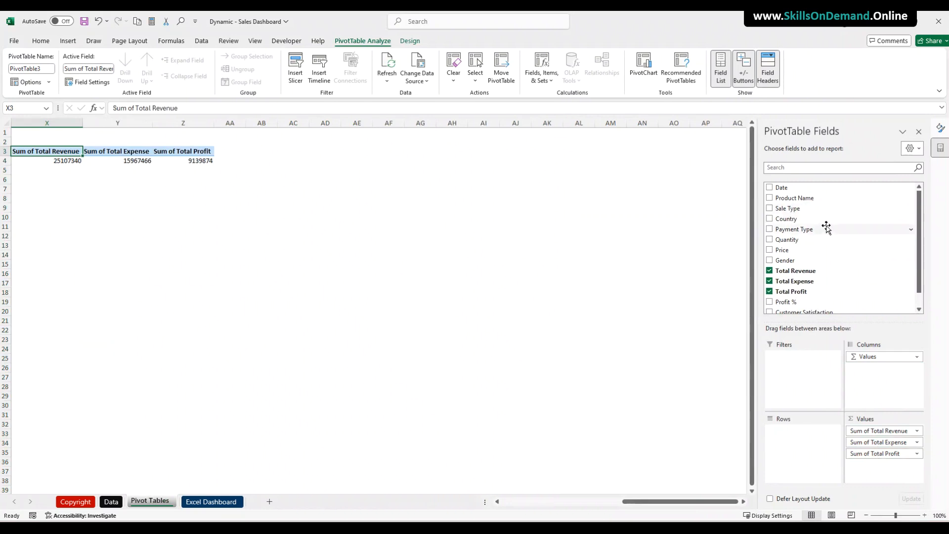
Add Date to the PivotTable's rows and remove the Days and Date levels, keeping only Months.
{"action": "left_click_drag", "start_coordinate": [797, 188], "coordinate": [813, 438]}
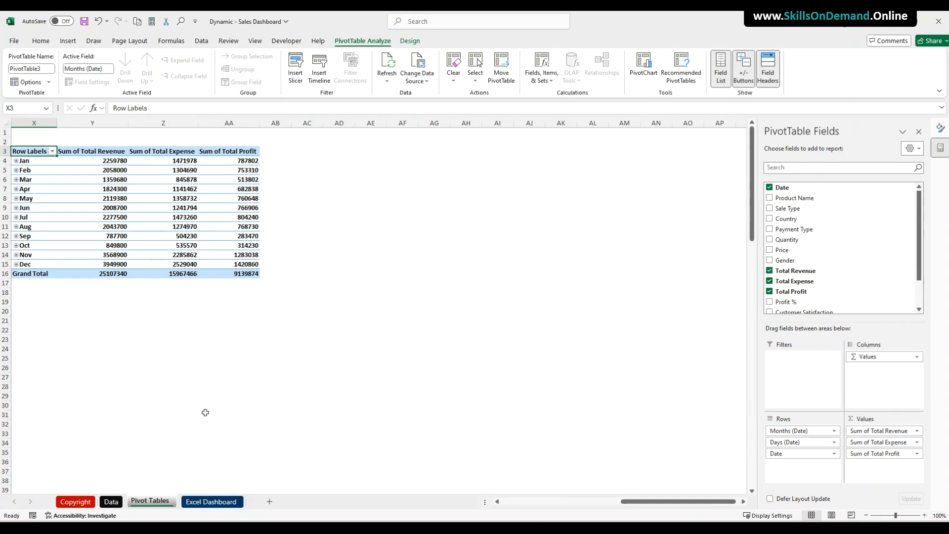
{"action": "left_click_drag", "start_coordinate": [810, 453], "coordinate": [628, 462]}
{"action": "left_click_drag", "start_coordinate": [786, 442], "coordinate": [660, 453]}
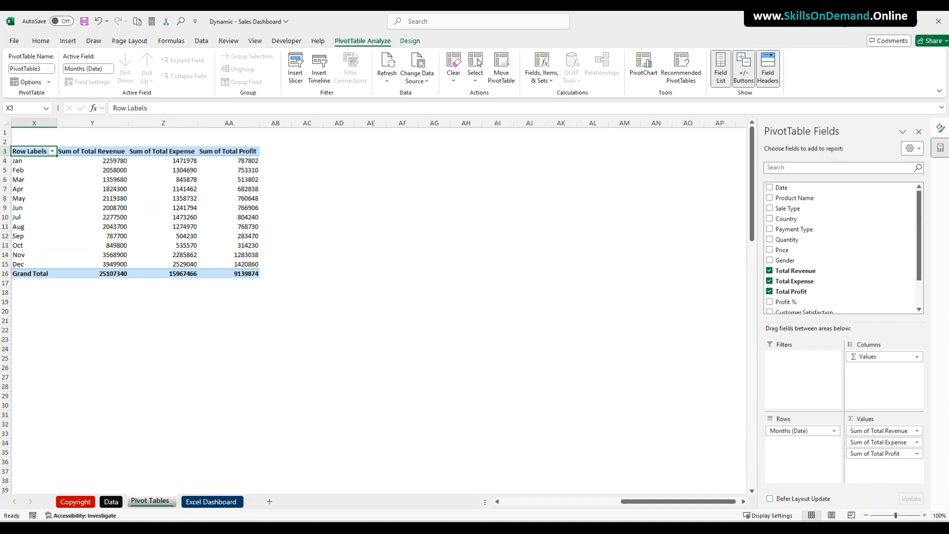
{"action": "left_click", "coordinate": [189, 407]}
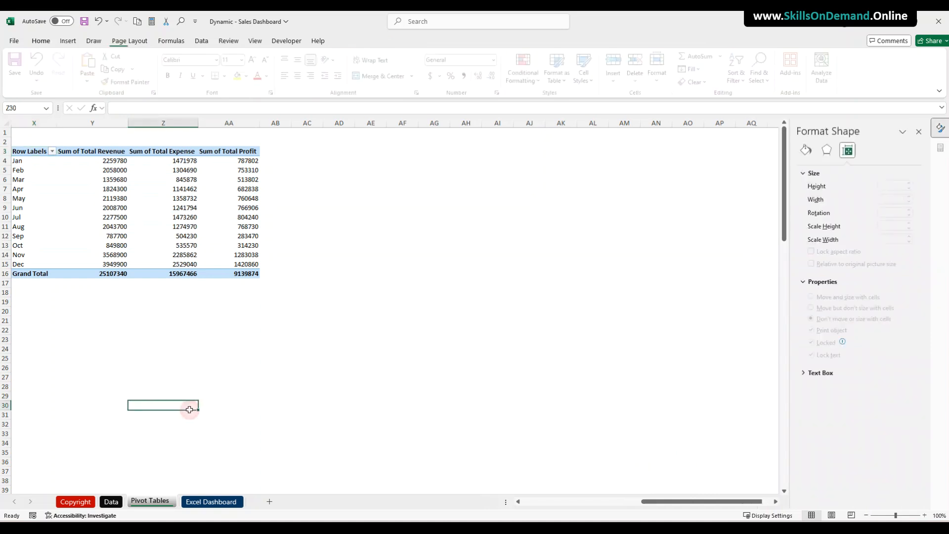
Apply the custom number format [<999950]$ 0.00,"k";[<999950000]$ 0.00,"M";$ 0.00,,,"B" to columns Y through AA and deselect them.
{"action": "left_click", "coordinate": [96, 120]}
{"action": "left_click_drag", "start_coordinate": [95, 121], "coordinate": [221, 121]}
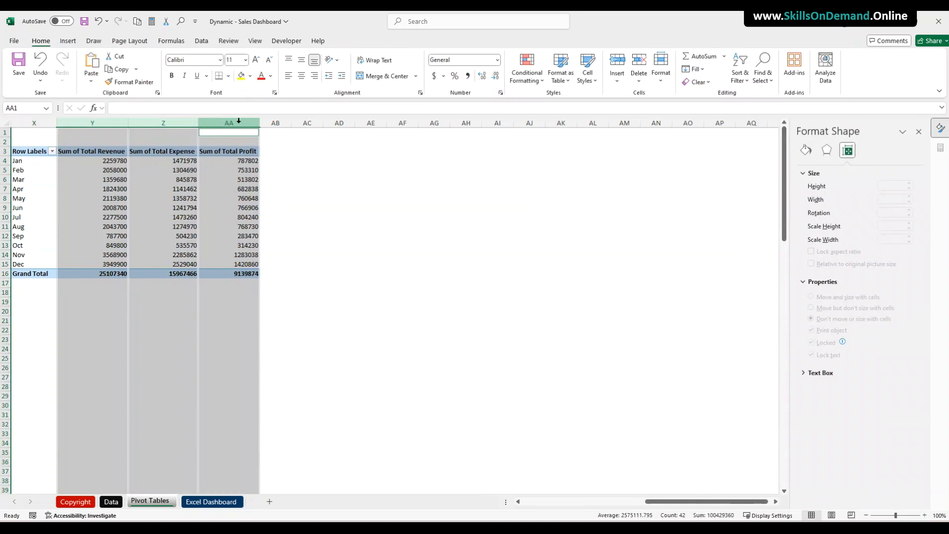
{"action": "right_click", "coordinate": [236, 125]}
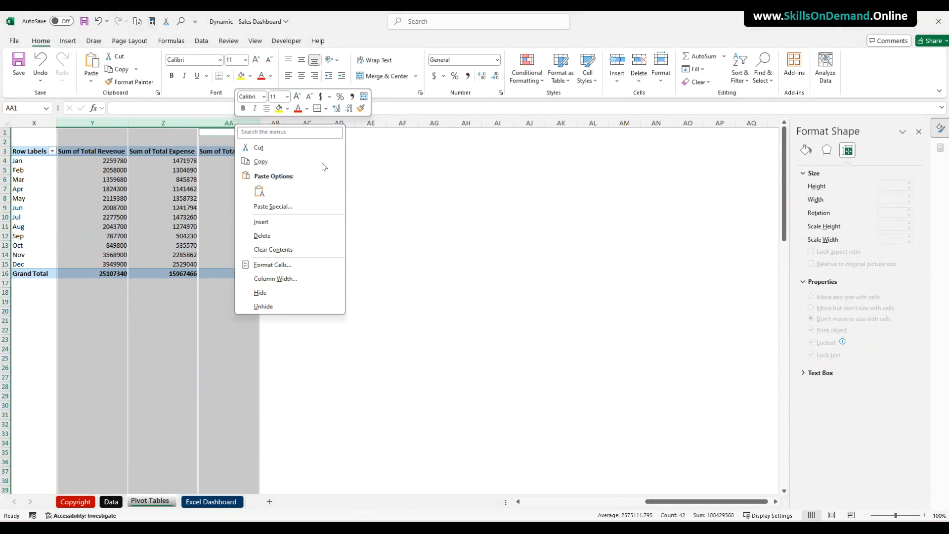
{"action": "left_click", "coordinate": [269, 266]}
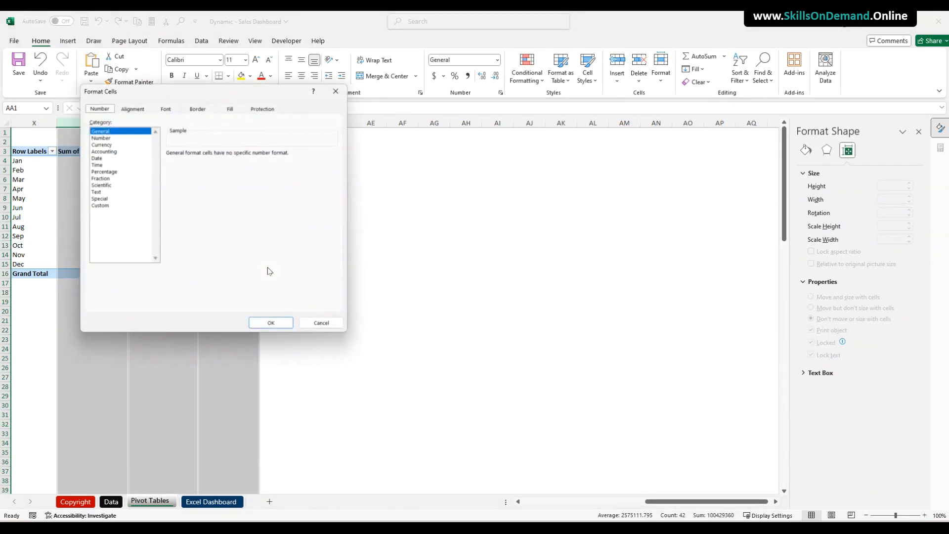
{"action": "left_click", "coordinate": [101, 206]}
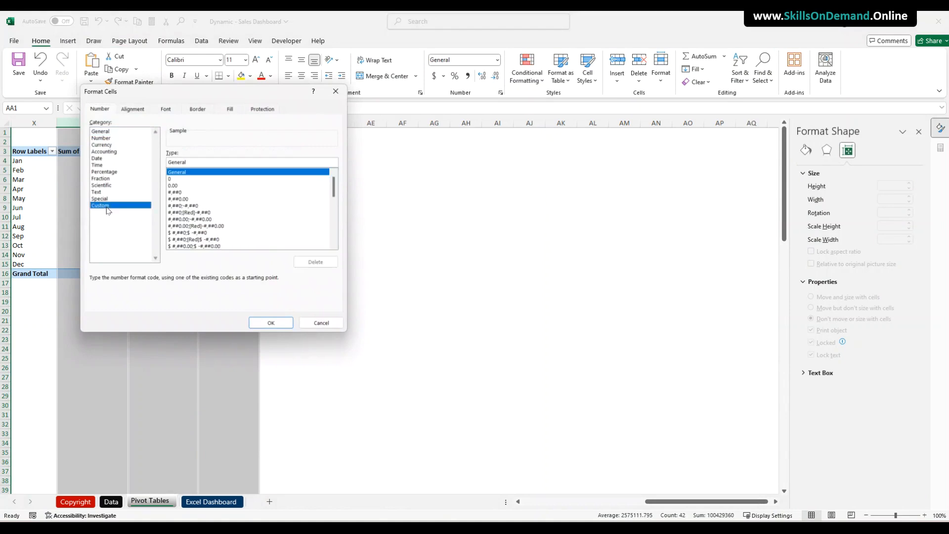
{"action": "left_click_drag", "start_coordinate": [198, 162], "coordinate": [161, 162]}
{"action": "type", "text": "["}
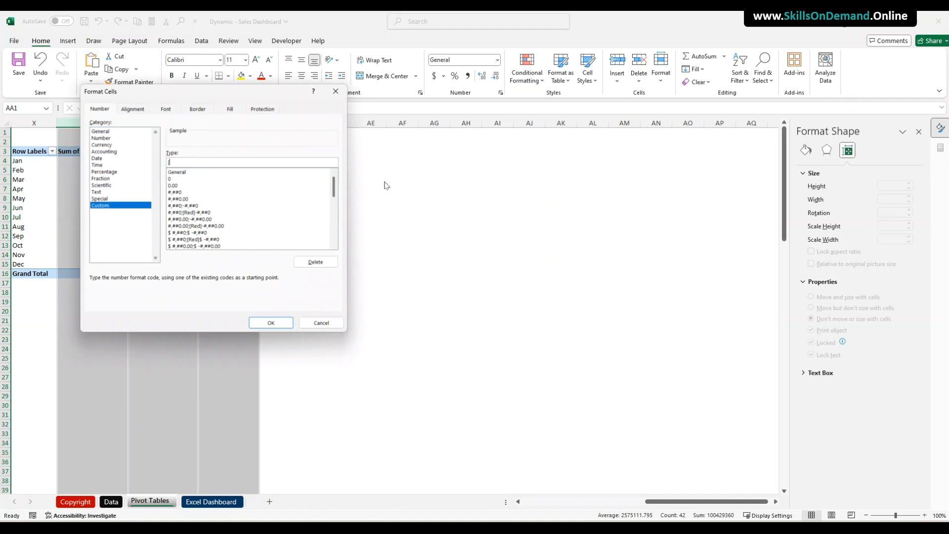
{"action": "type", "text": "<99990"}
{"action": "key", "text": "BackSpace"}
{"action": "type", "text": "50]"}
{"action": "type", "text": "0.00"}
{"action": "type", "text": "<999950000]$ 0.00,\"m"}
{"action": "key", "text": "BackSpace"}
{"action": "type", "text": "M"}
{"action": "type", "text": "\";$ 0.00,,,\"B\""}
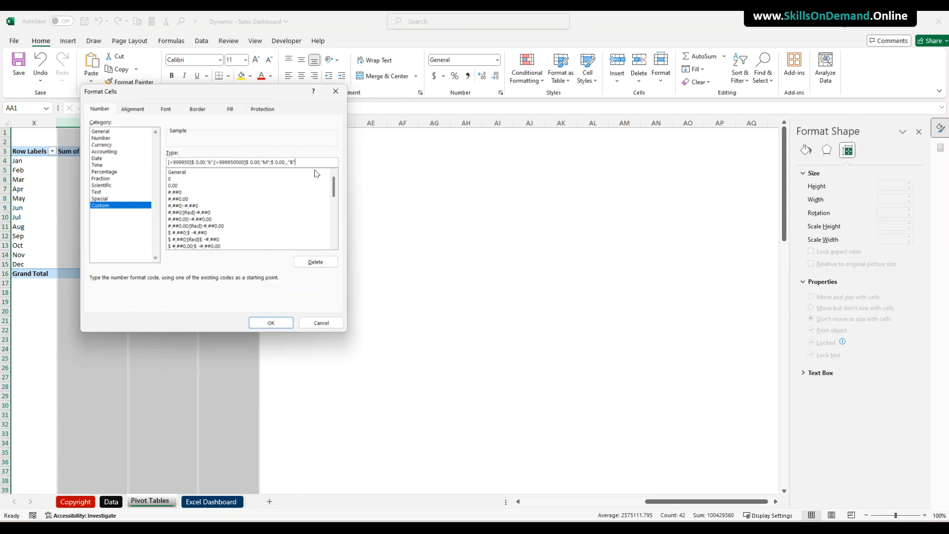
{"action": "left_click_drag", "start_coordinate": [300, 162], "coordinate": [85, 213]}
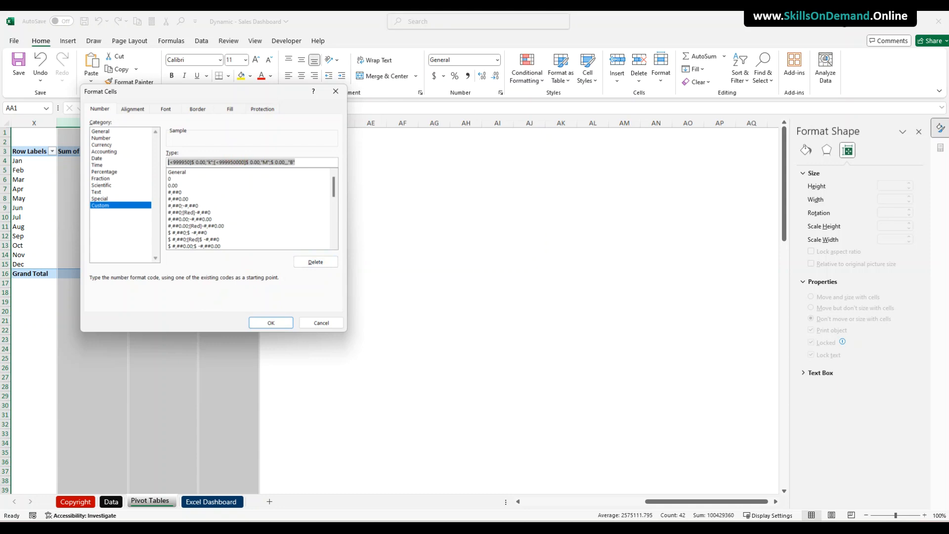
{"action": "left_click", "coordinate": [271, 323]}
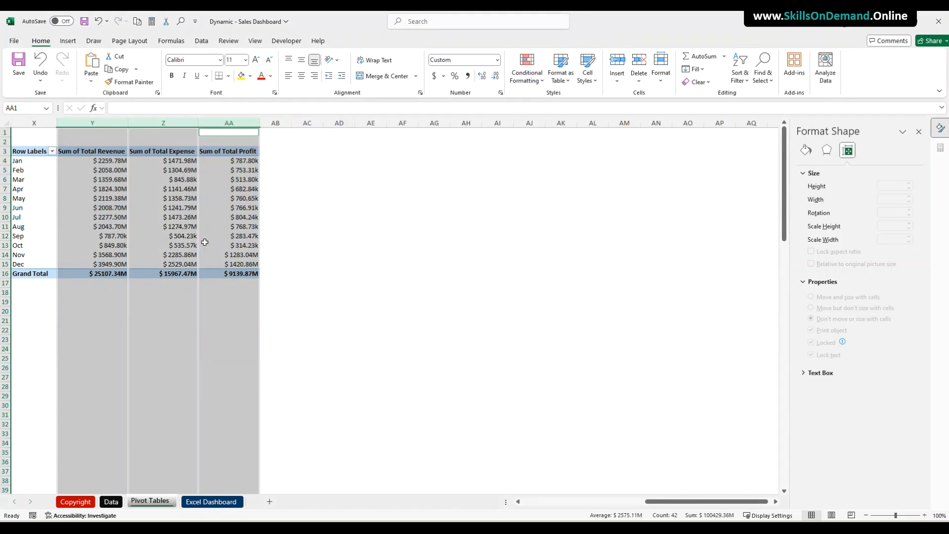
{"action": "left_click", "coordinate": [173, 309]}
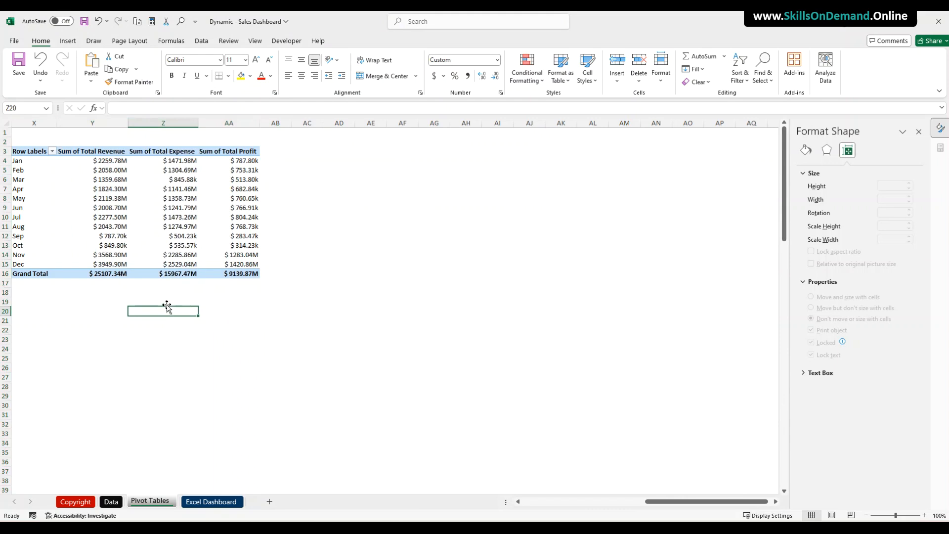
{"action": "left_click", "coordinate": [328, 253]}
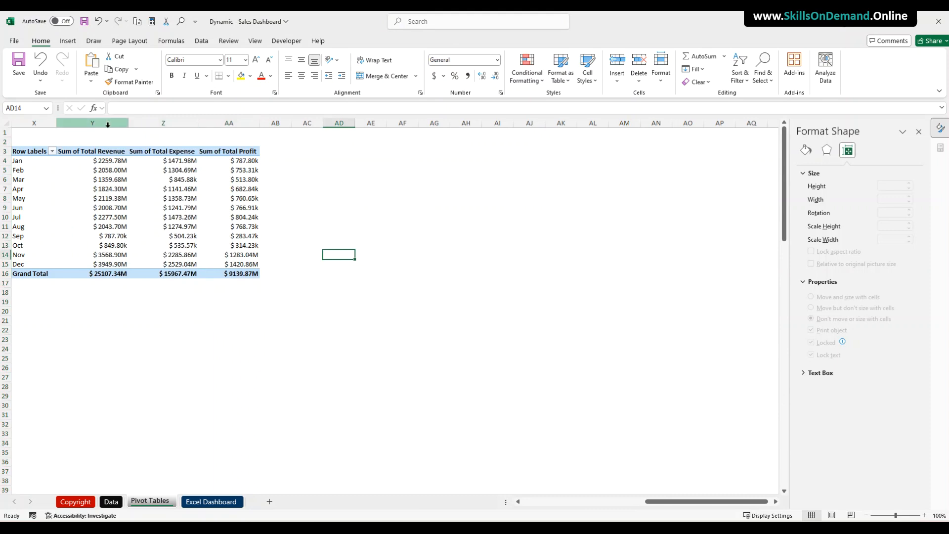
Change the millions section of the custom number format for columns Y through AA to $ 0.00,,"M" and deselect them.
{"action": "left_click_drag", "start_coordinate": [107, 124], "coordinate": [229, 123]}
{"action": "right_click", "coordinate": [232, 124]}
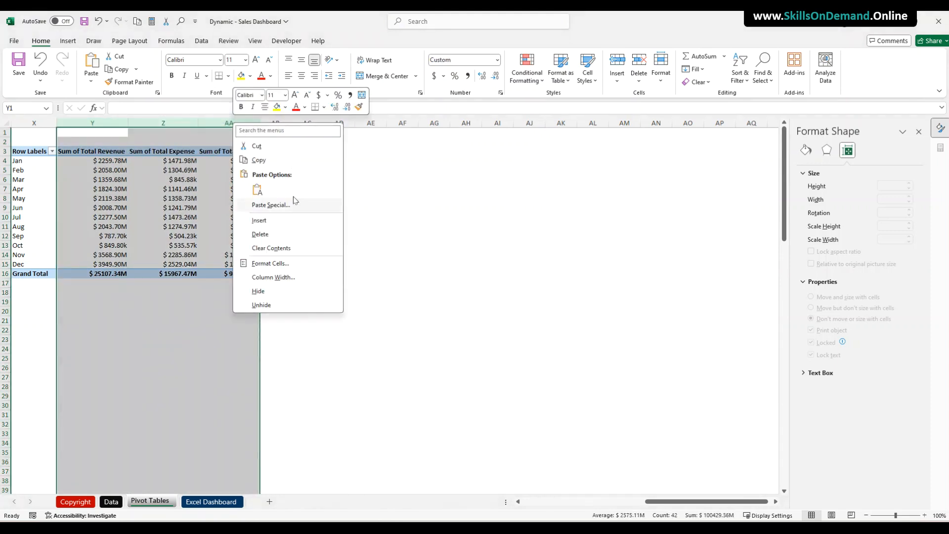
{"action": "left_click", "coordinate": [274, 264]}
{"action": "left_click_drag", "start_coordinate": [186, 96], "coordinate": [396, 157]}
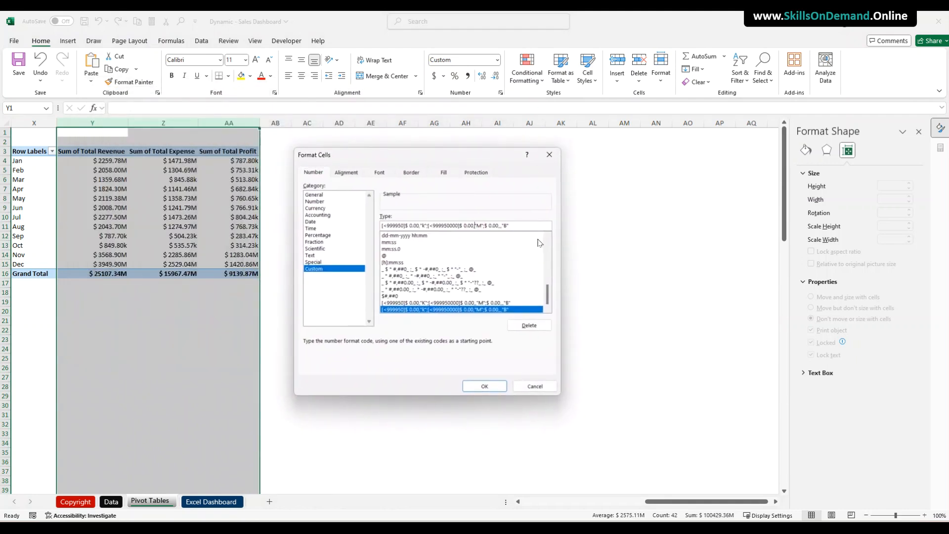
{"action": "type", "text": ",,"}
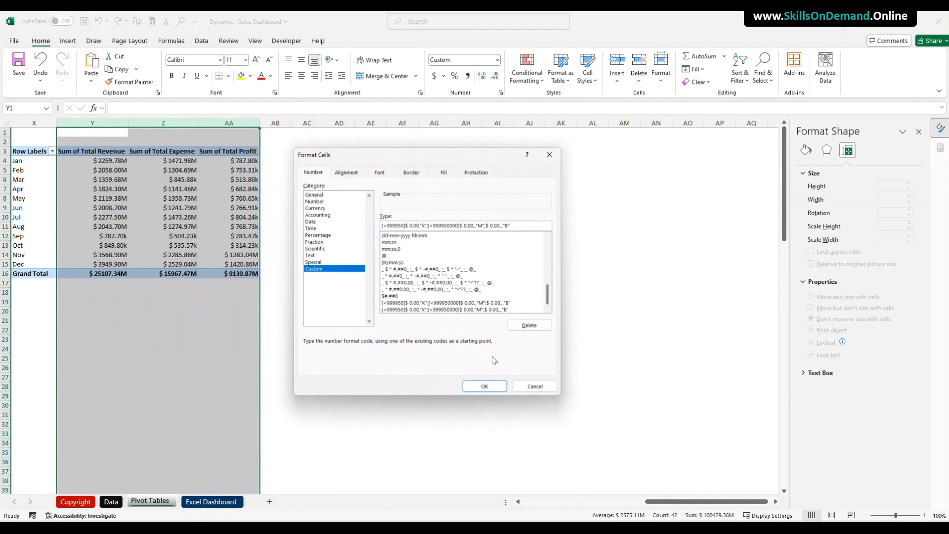
{"action": "left_click", "coordinate": [492, 387]}
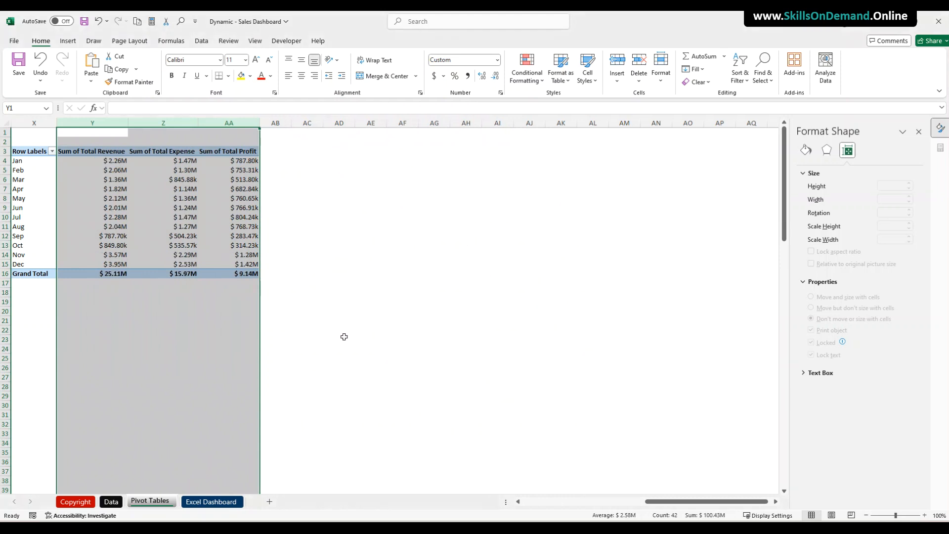
{"action": "left_click", "coordinate": [343, 338]}
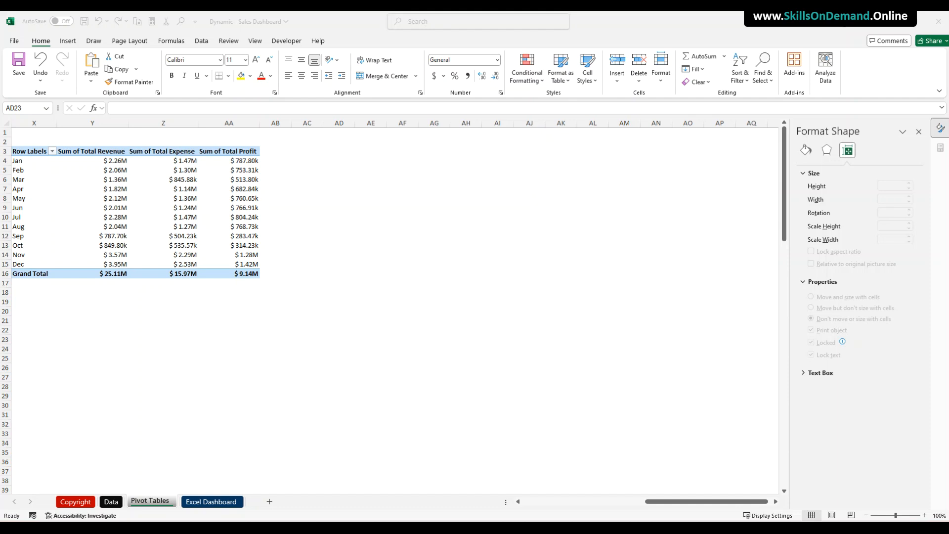
Insert a combo PivotChart with Total Revenue as Clustered Column and Total Expense and Total Profit as Line with Markers.
{"action": "left_click", "coordinate": [51, 192]}
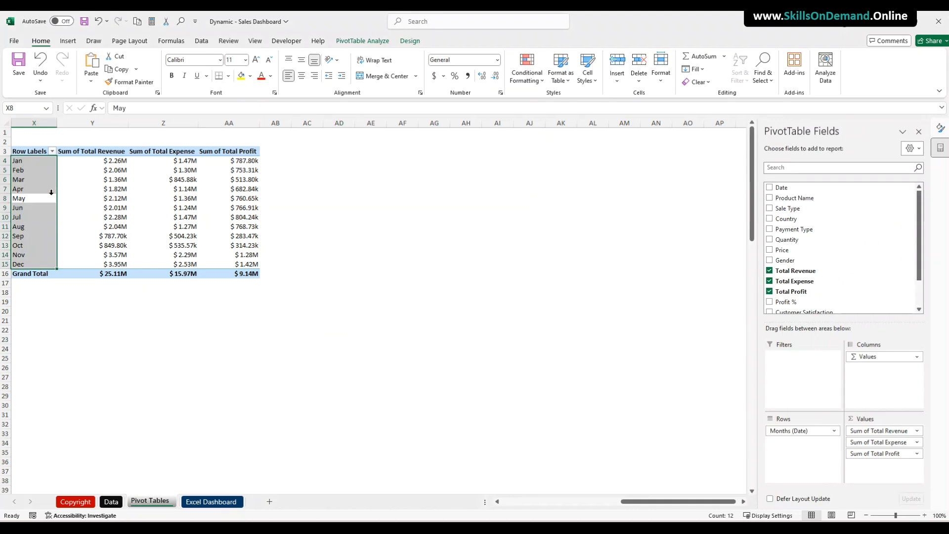
{"action": "left_click", "coordinate": [73, 43]}
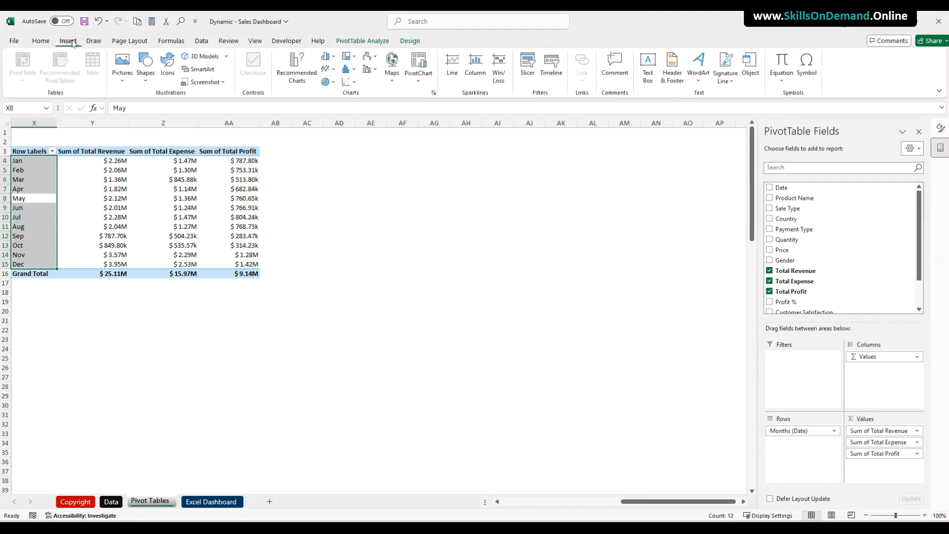
{"action": "left_click", "coordinate": [296, 69]}
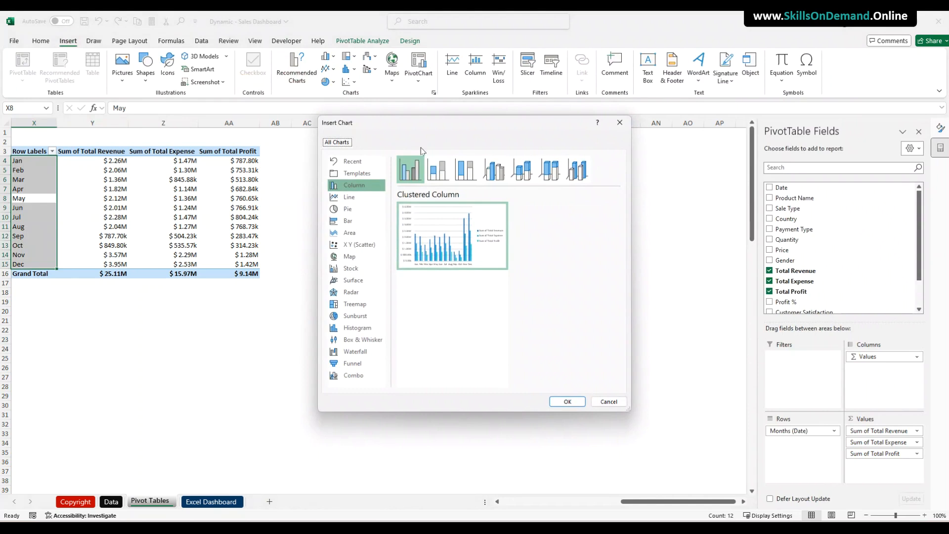
{"action": "left_click", "coordinate": [355, 377]}
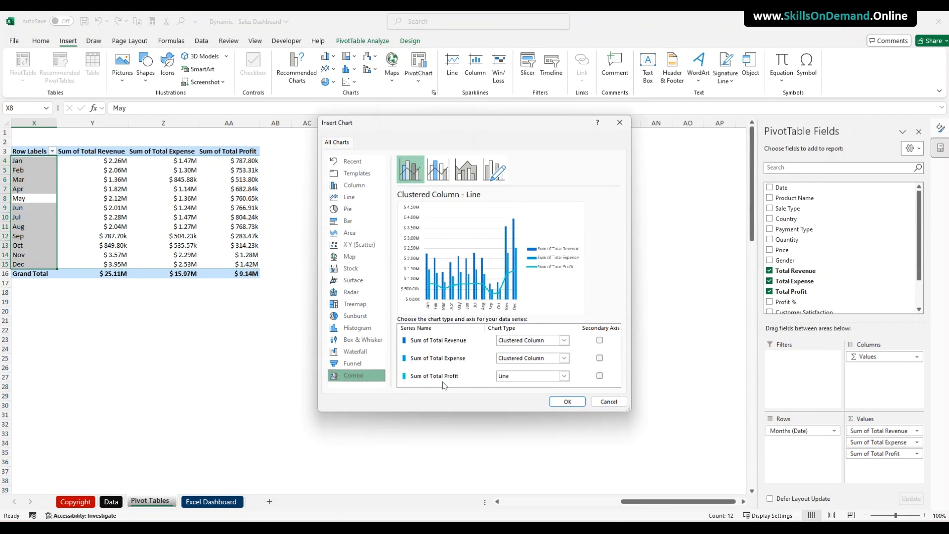
{"action": "left_click", "coordinate": [511, 360]}
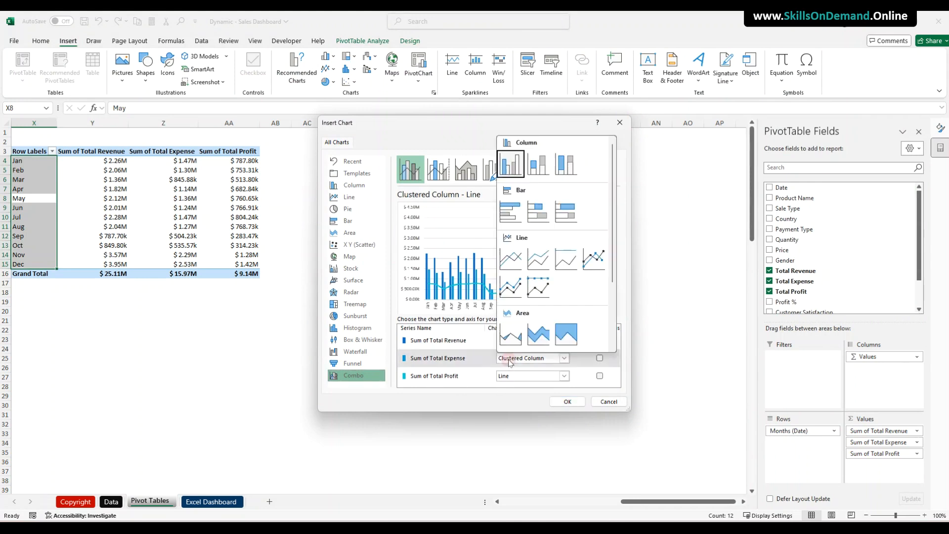
{"action": "left_click", "coordinate": [598, 269]}
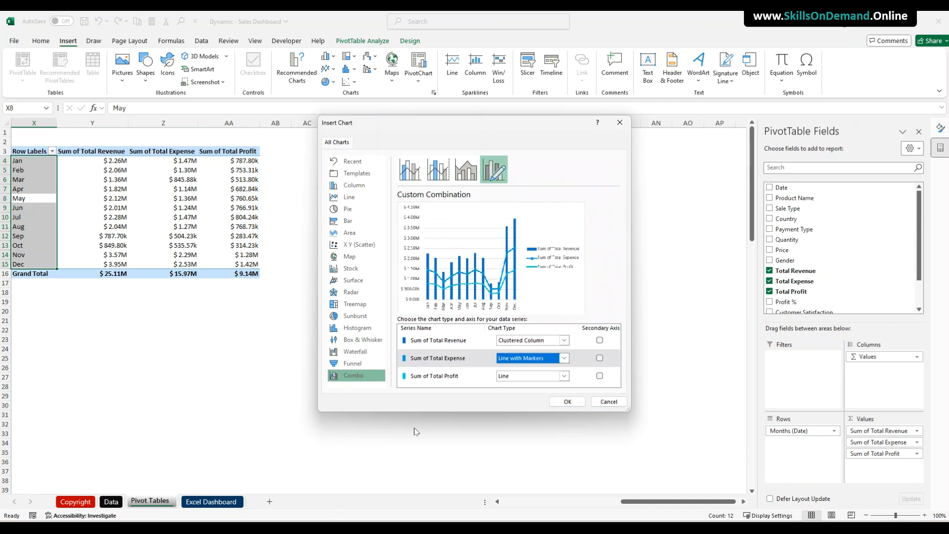
{"action": "left_click", "coordinate": [513, 382]}
{"action": "left_click", "coordinate": [595, 276]}
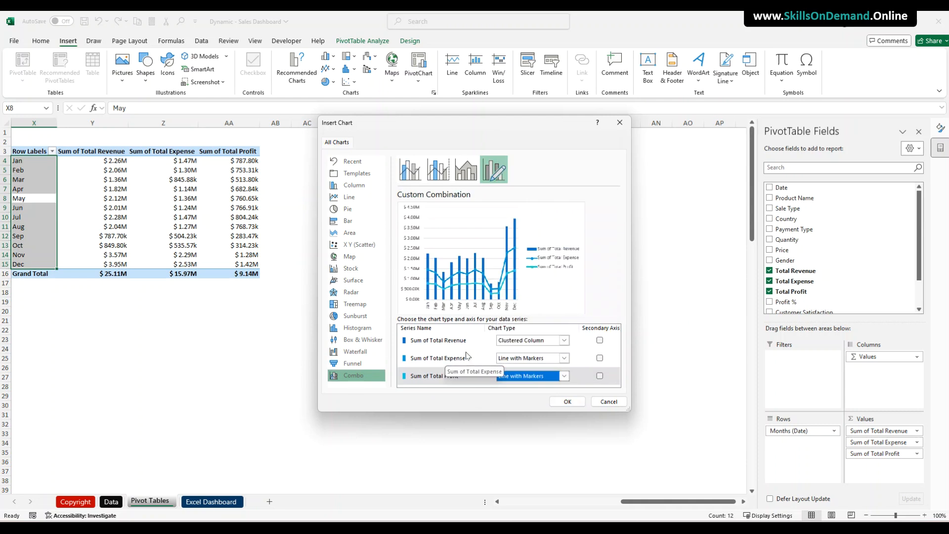
{"action": "left_click", "coordinate": [568, 401]}
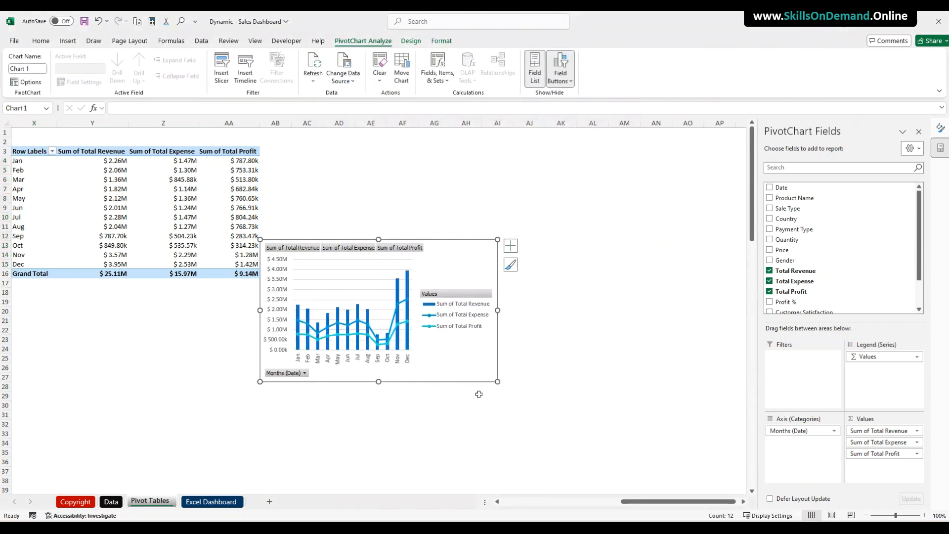
Move the chart beside the PivotTable, enlarge it to about columns AB to AO and rows 3 to 32, and deselect it.
{"action": "left_click_drag", "start_coordinate": [387, 384], "coordinate": [415, 294]}
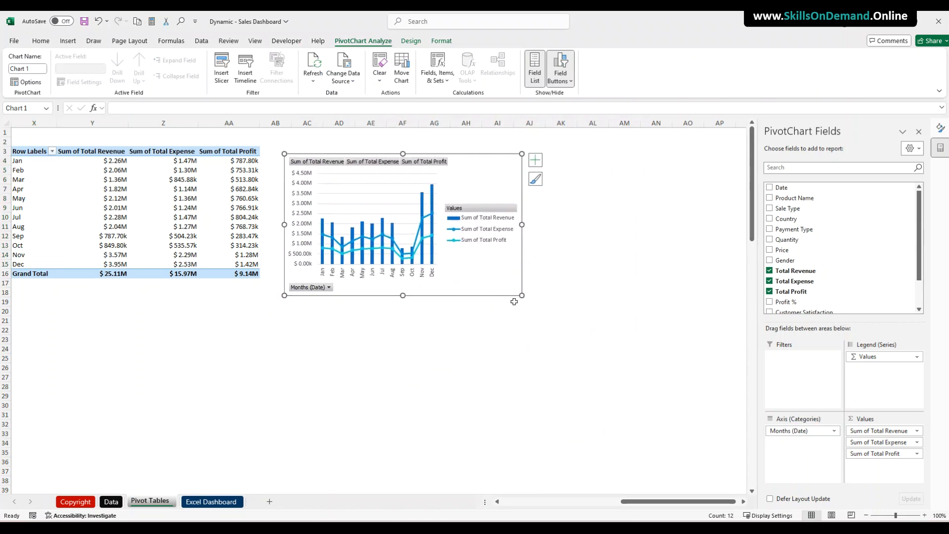
{"action": "left_click_drag", "start_coordinate": [521, 295], "coordinate": [697, 429]}
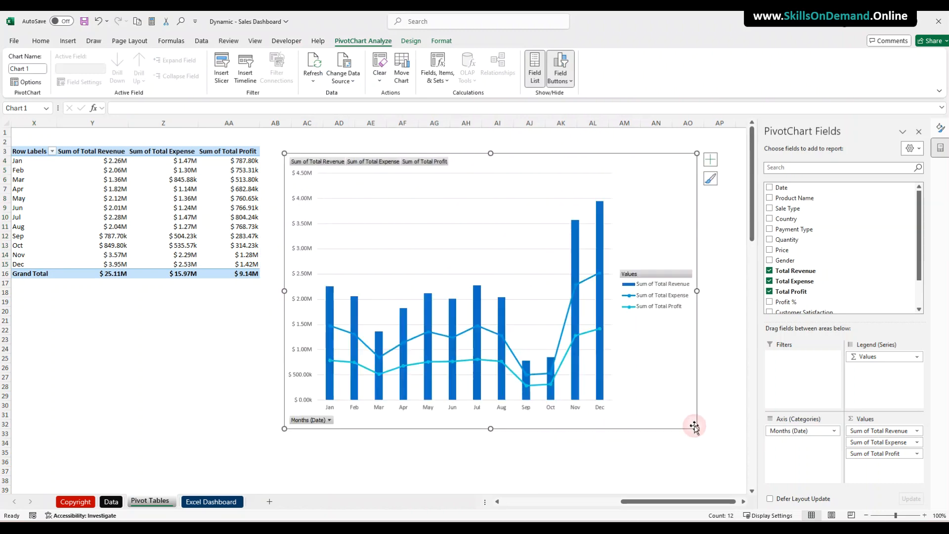
{"action": "left_click", "coordinate": [207, 395]}
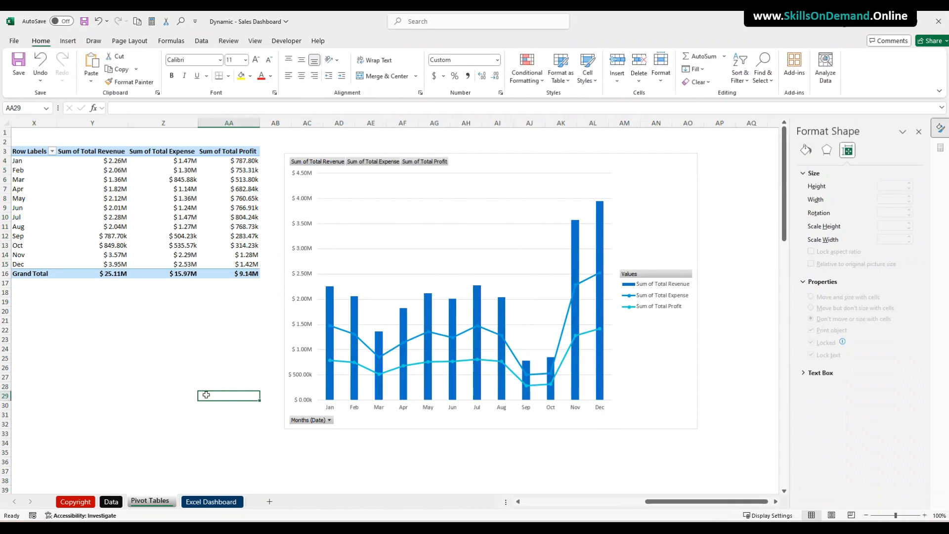
Fill the Total Revenue columns of the chart with the custom colour #2DA5FF.
{"action": "left_click", "coordinate": [328, 307]}
{"action": "right_click", "coordinate": [329, 308]}
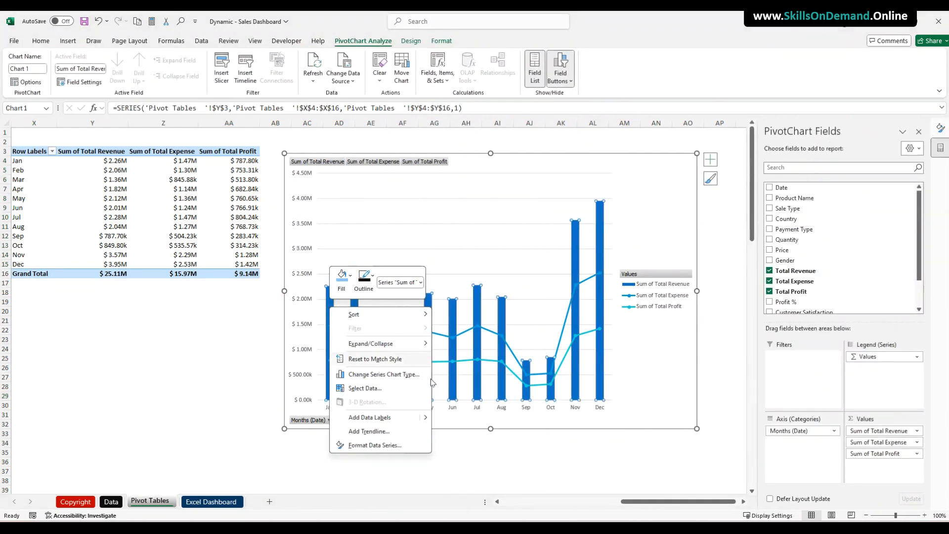
{"action": "left_click", "coordinate": [438, 42]}
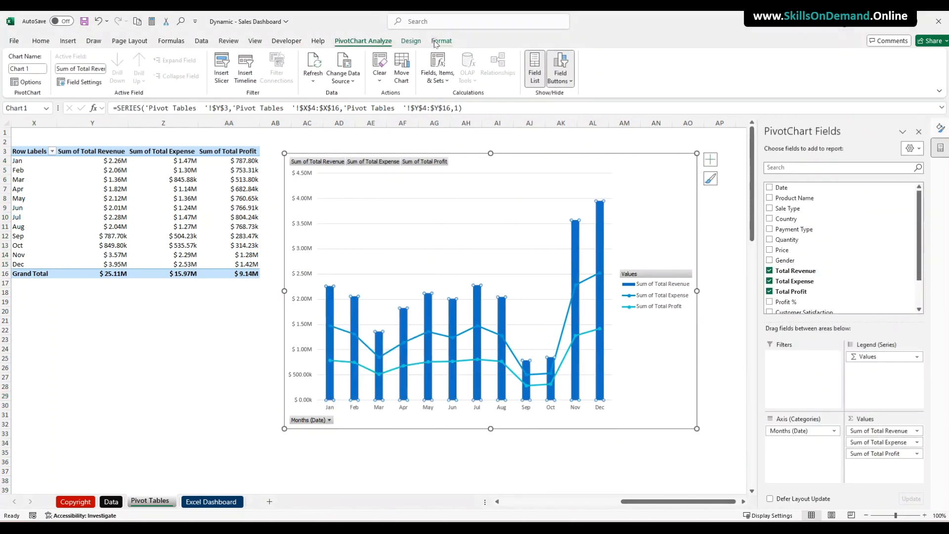
{"action": "left_click", "coordinate": [408, 56]}
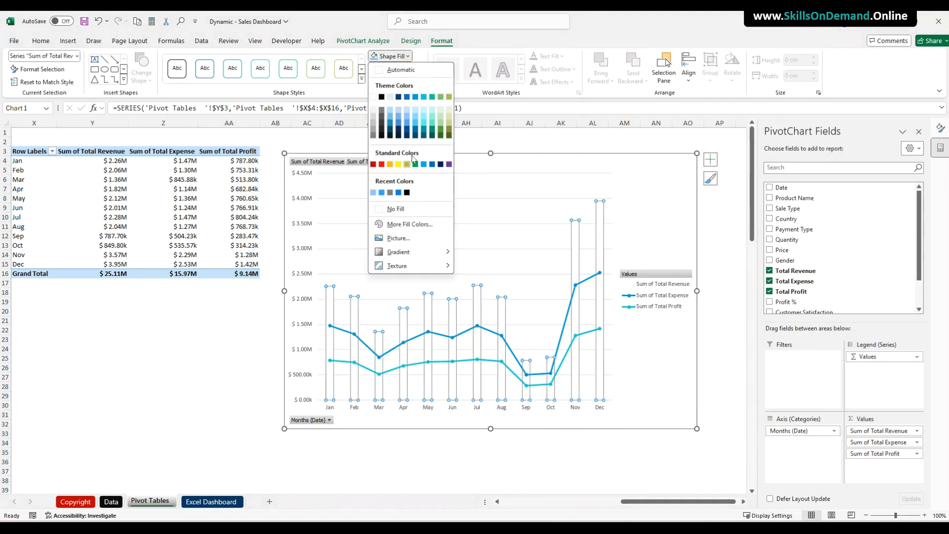
{"action": "left_click", "coordinate": [404, 226]}
{"action": "left_click", "coordinate": [586, 222]}
{"action": "double_click", "coordinate": [604, 352]}
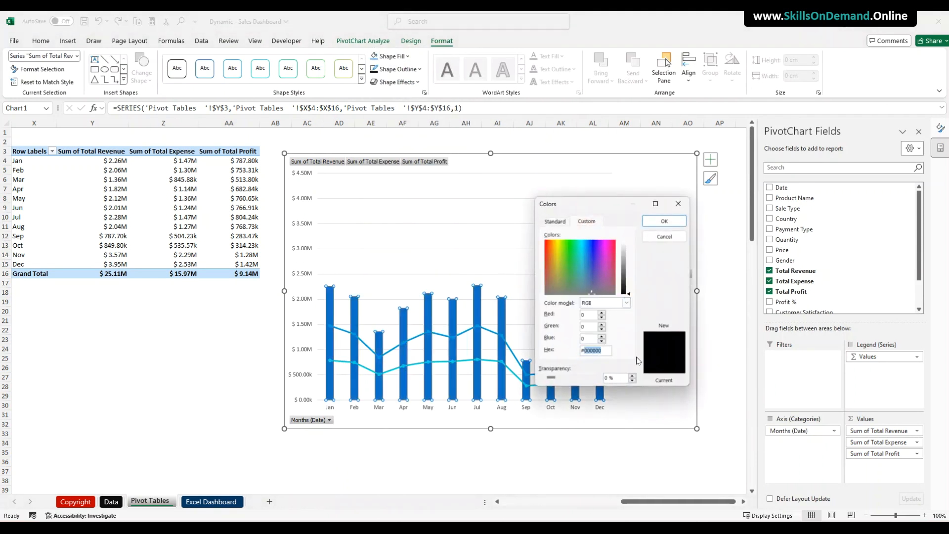
{"action": "type", "text": "2da5ff"}
{"action": "left_click", "coordinate": [666, 222]}
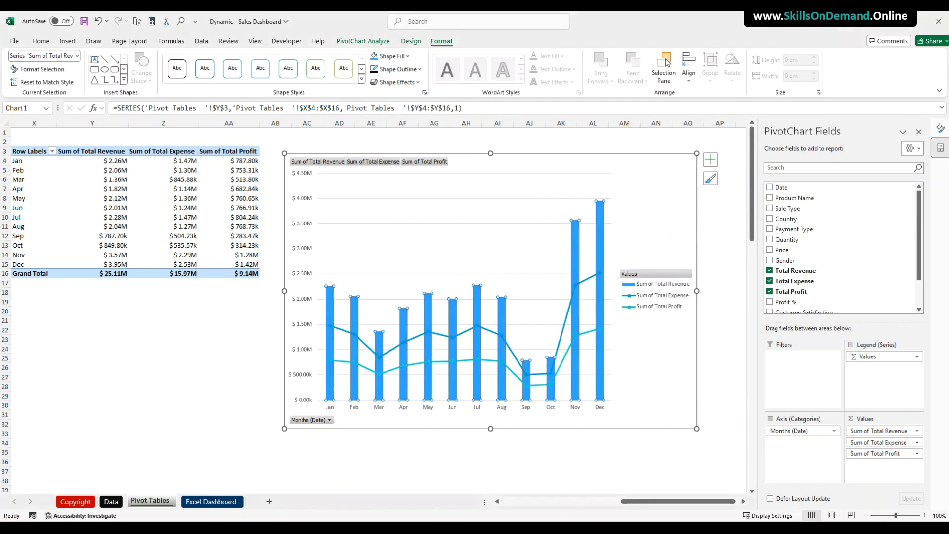
Give the Total Revenue columns a near-black outline with a weight of 1½ pt.
{"action": "left_click", "coordinate": [421, 70]}
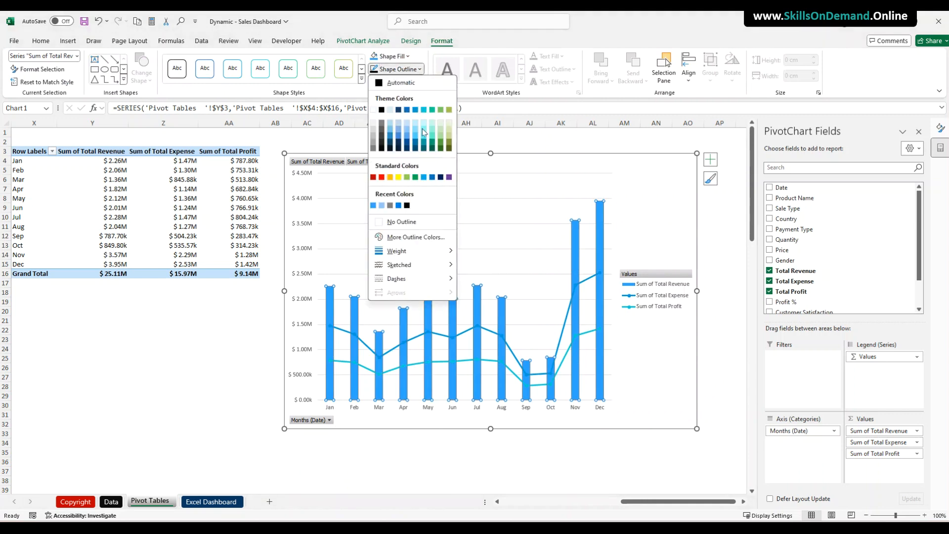
{"action": "left_click", "coordinate": [420, 70]}
{"action": "left_click", "coordinate": [420, 70]}
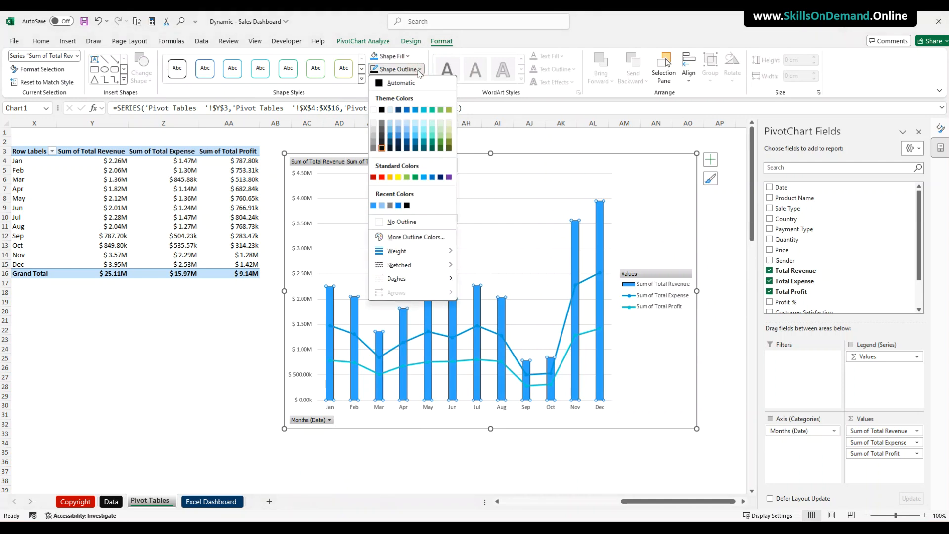
{"action": "mouse_move", "coordinate": [417, 252]}
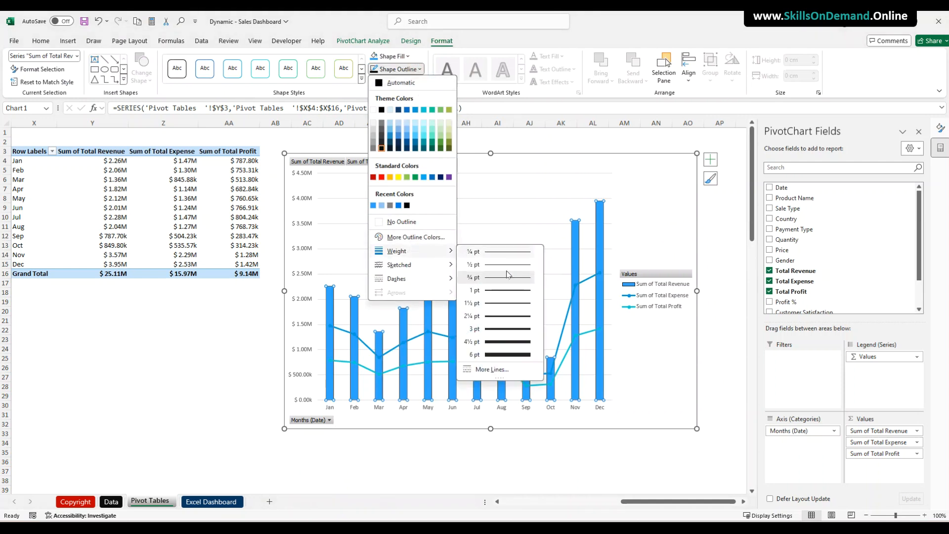
{"action": "left_click", "coordinate": [506, 302]}
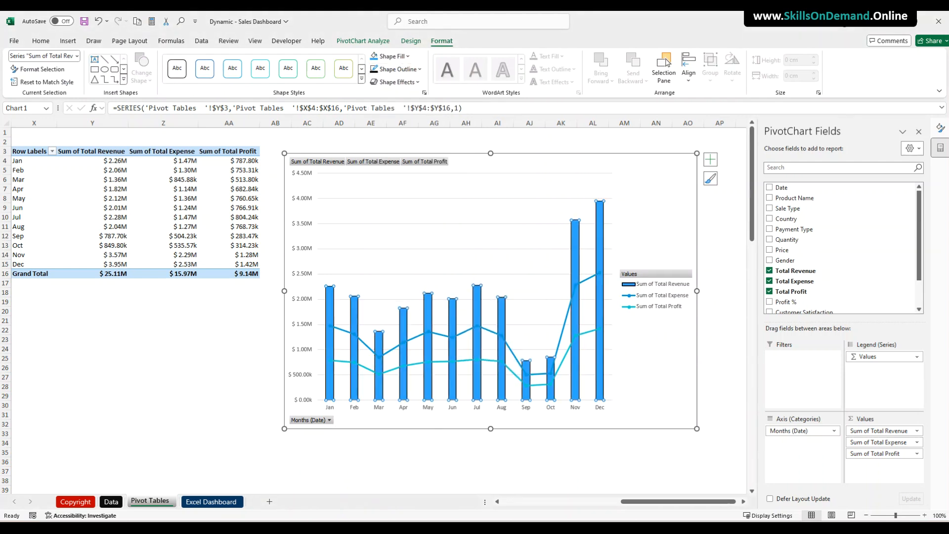
Apply an outer shadow offset downward to the Total Revenue columns.
{"action": "left_click", "coordinate": [418, 83]}
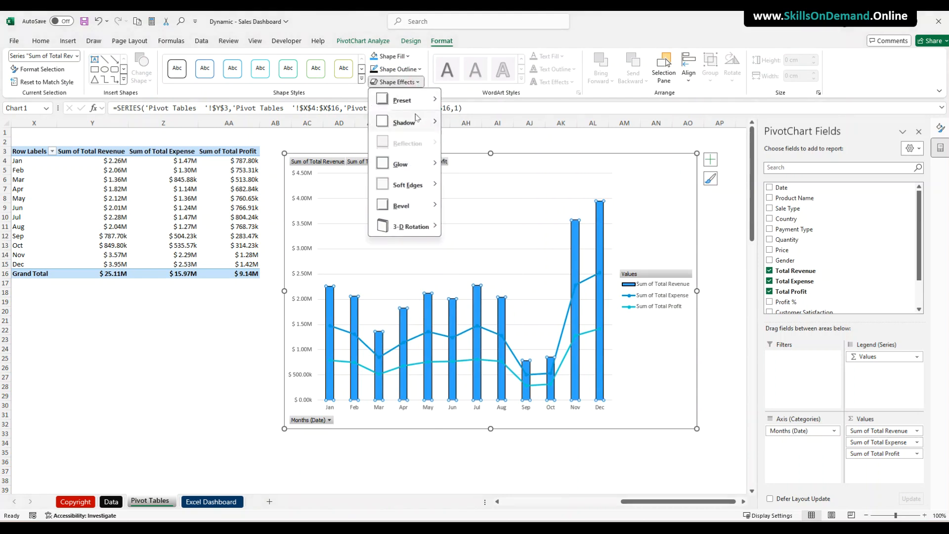
{"action": "mouse_move", "coordinate": [417, 124]}
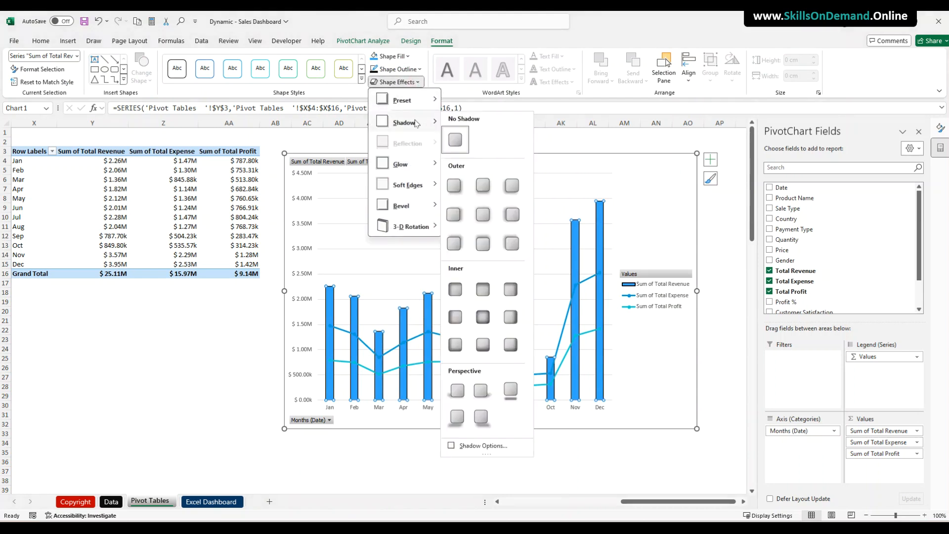
{"action": "left_click", "coordinate": [483, 187]}
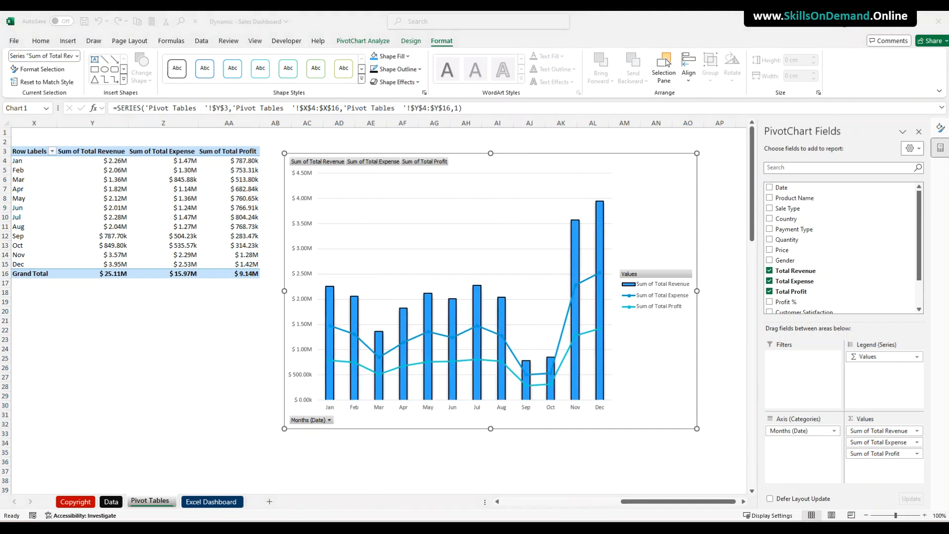
Set the Total Revenue series overlap to 0% and its gap width to 50%.
{"action": "left_click", "coordinate": [332, 311]}
{"action": "right_click", "coordinate": [332, 312]}
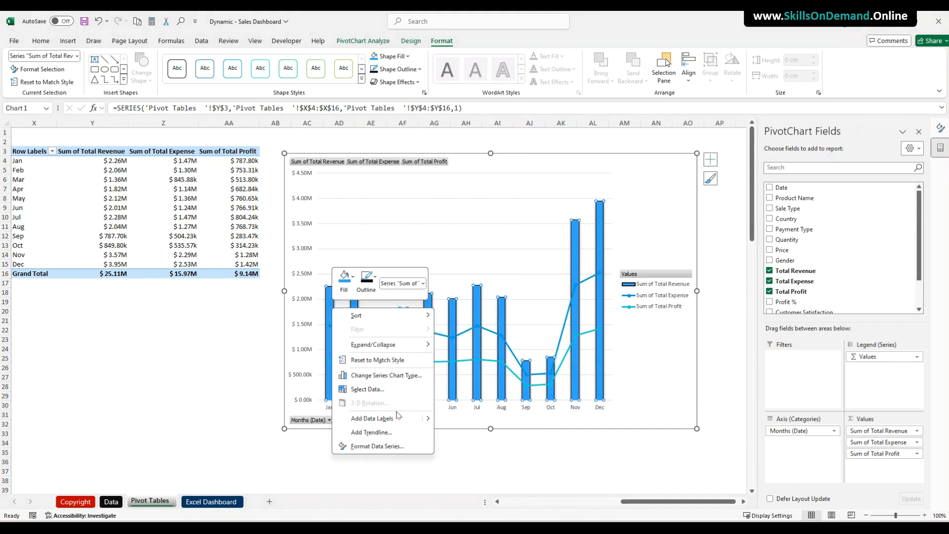
{"action": "left_click", "coordinate": [383, 447]}
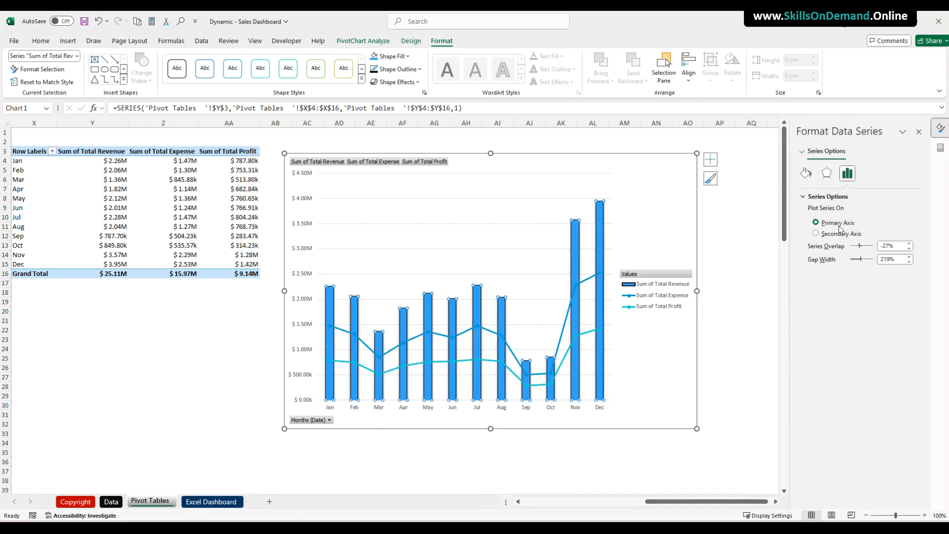
{"action": "double_click", "coordinate": [901, 246]}
{"action": "type", "text": "0"}
{"action": "double_click", "coordinate": [896, 259]}
{"action": "type", "text": "50"}
{"action": "key", "text": "Return"}
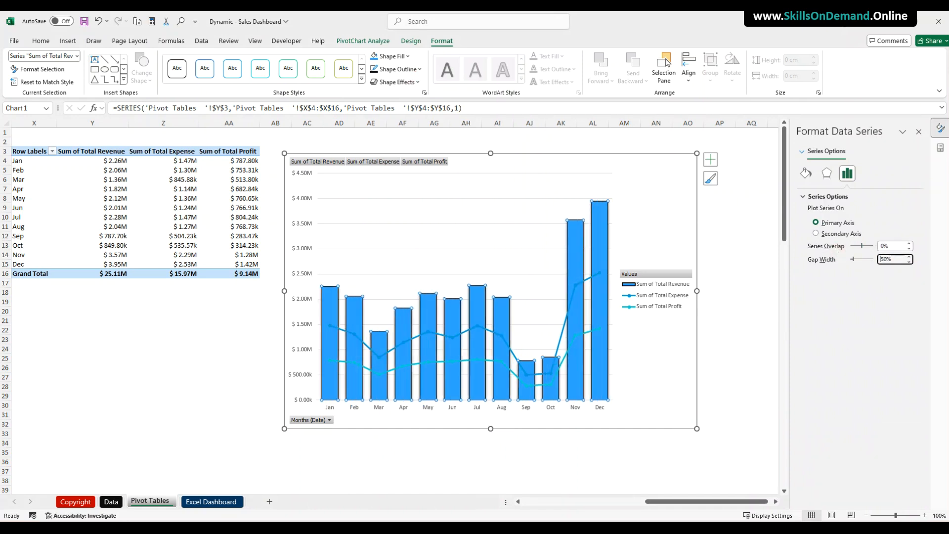
Add error bars to the Total Revenue columns of the chart.
{"action": "left_click", "coordinate": [712, 160]}
{"action": "left_click", "coordinate": [736, 223]}
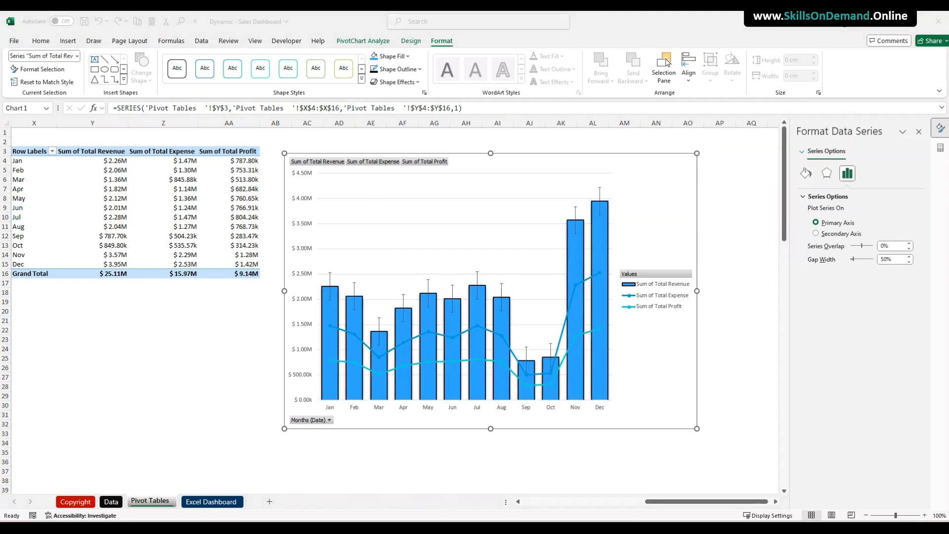
{"action": "left_click", "coordinate": [368, 453]}
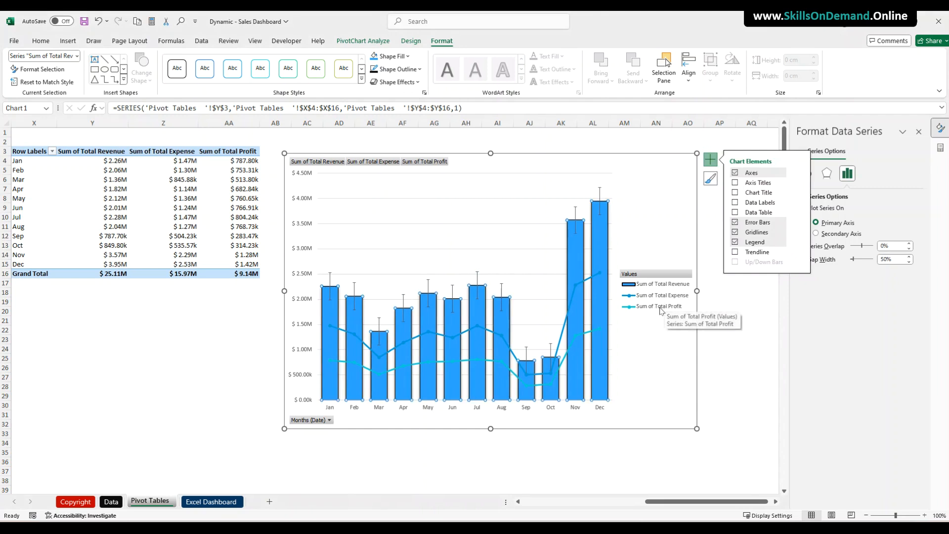
{"action": "left_click", "coordinate": [359, 366]}
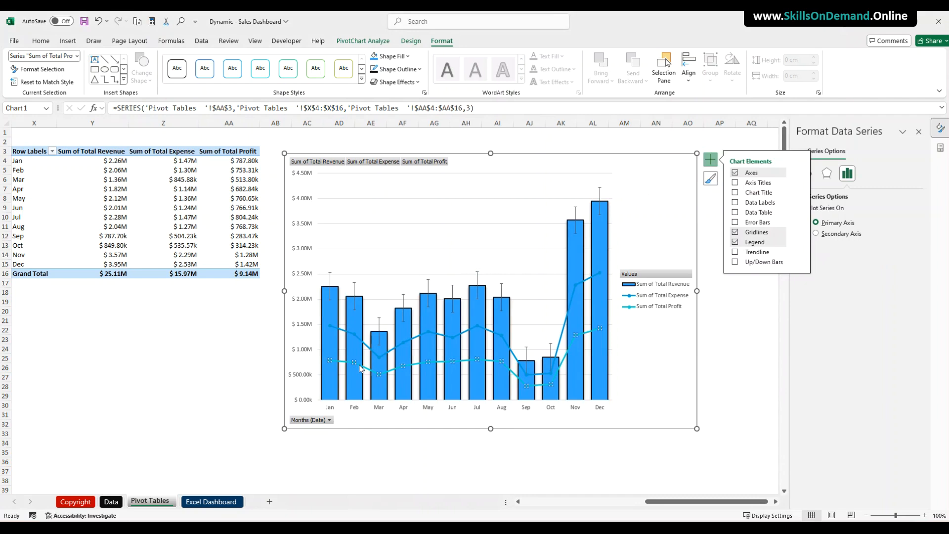
{"action": "right_click", "coordinate": [359, 366]}
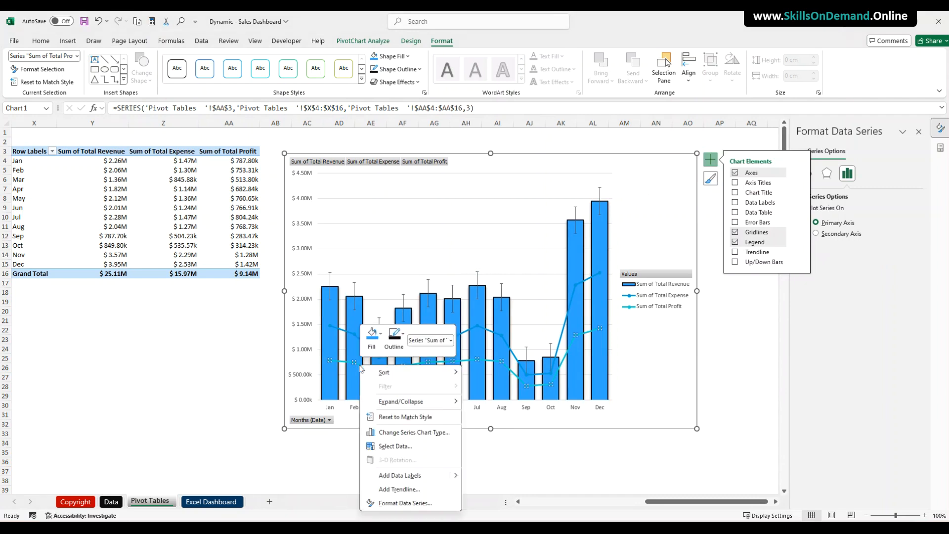
{"action": "left_click", "coordinate": [415, 511]}
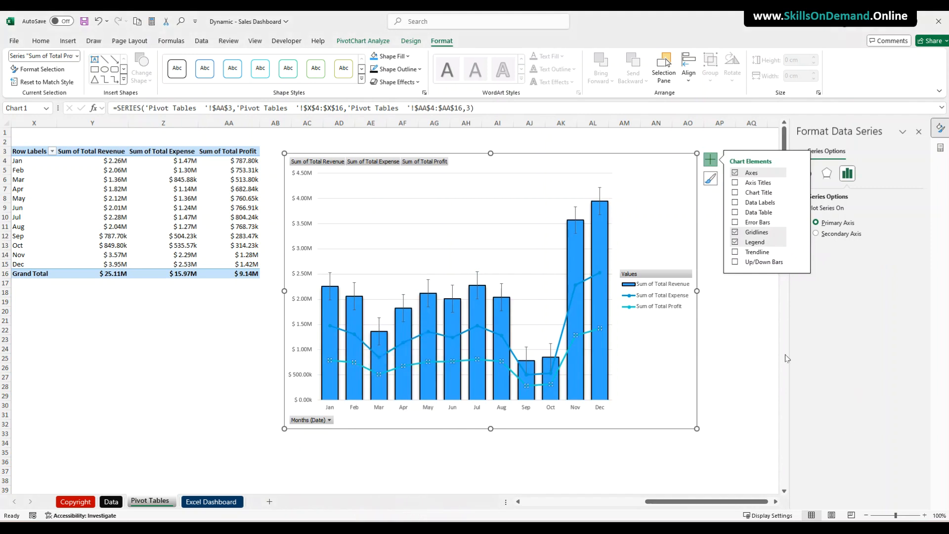
{"action": "left_click", "coordinate": [759, 335]}
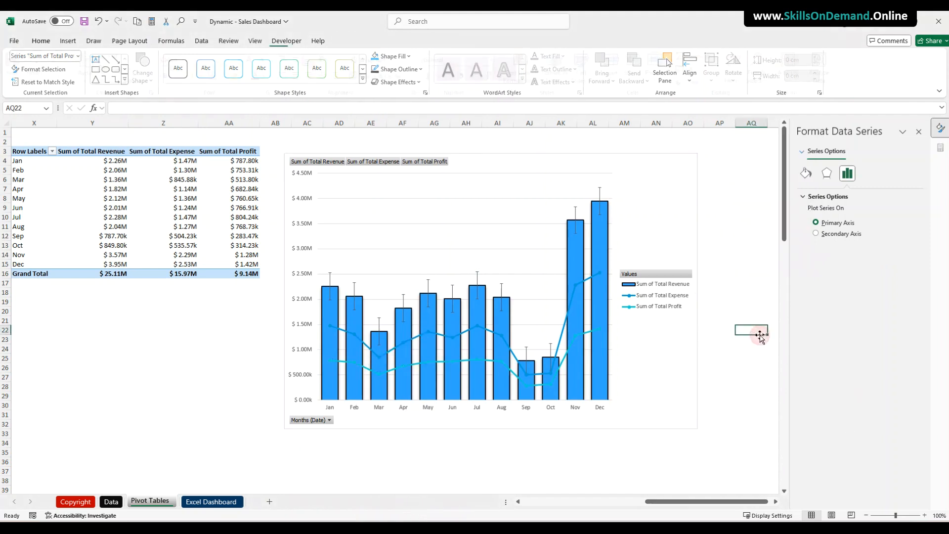
Give the Total Profit line built-in circle markers with a size of 10.
{"action": "left_click", "coordinate": [390, 374]}
{"action": "right_click", "coordinate": [390, 374]}
{"action": "left_click", "coordinate": [445, 509]}
{"action": "left_click", "coordinate": [806, 173]}
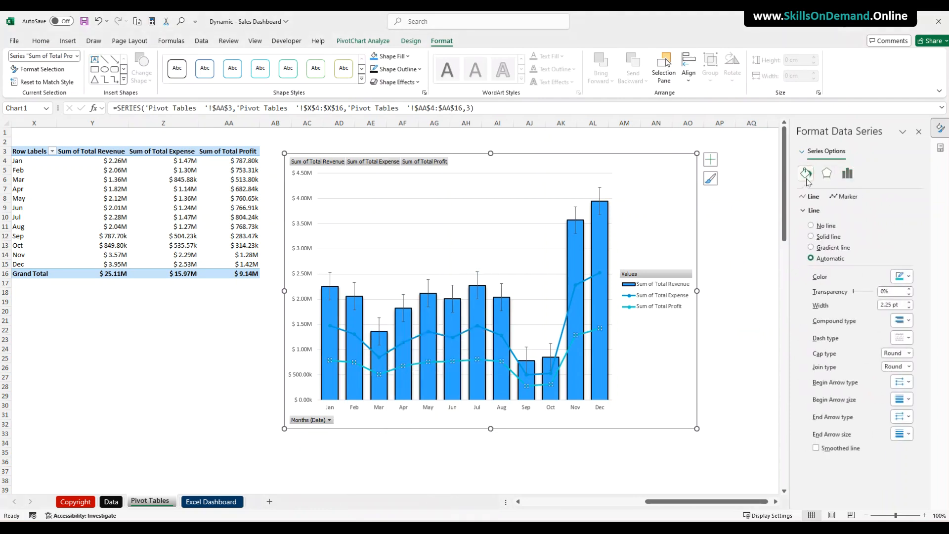
{"action": "left_click", "coordinate": [847, 196]}
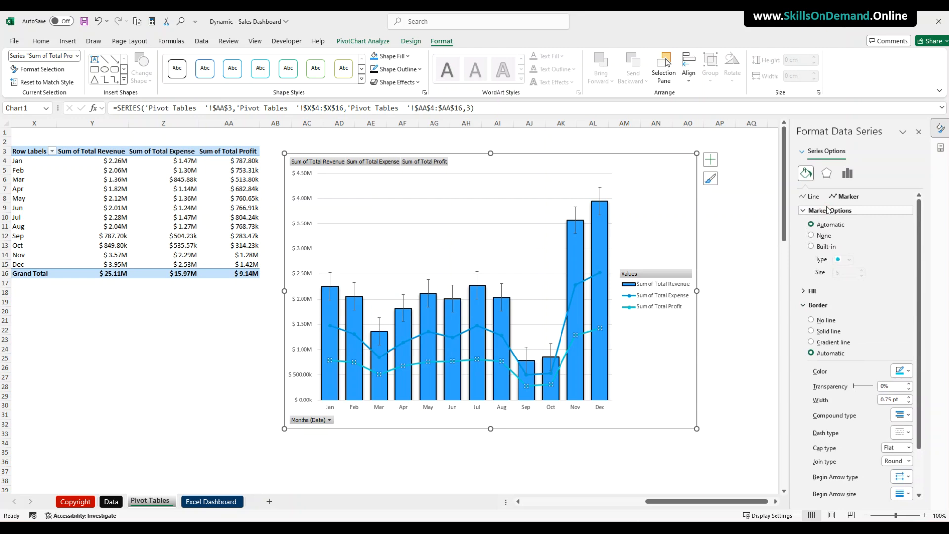
{"action": "left_click", "coordinate": [813, 248]}
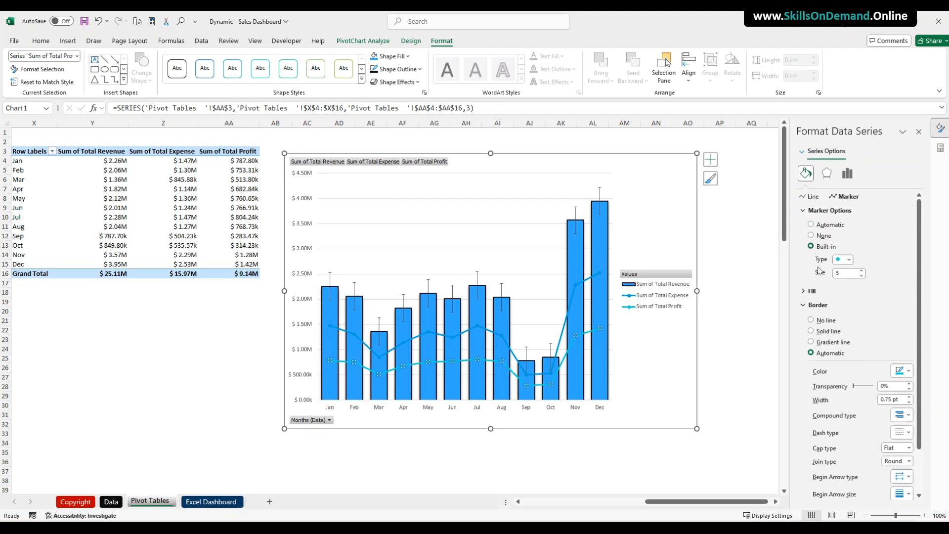
{"action": "left_click", "coordinate": [850, 261]}
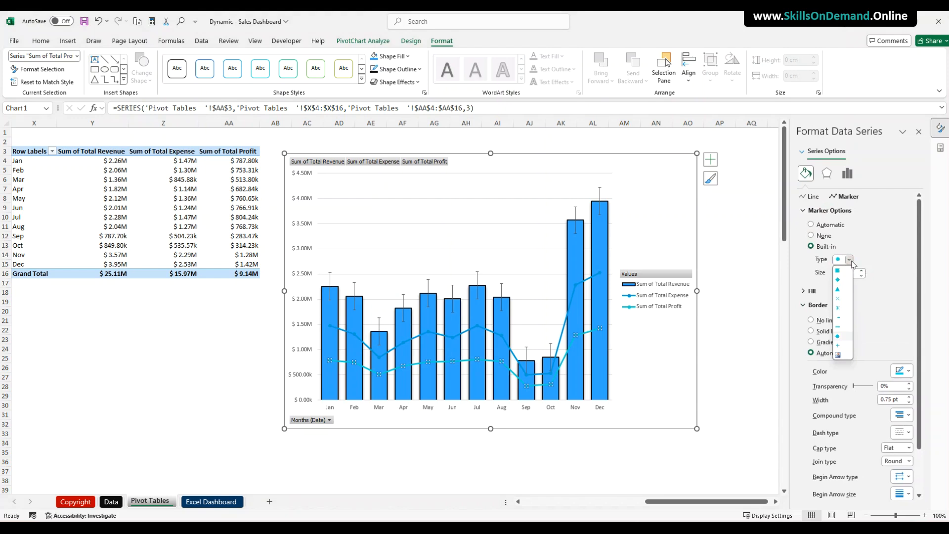
{"action": "left_click", "coordinate": [840, 337]}
{"action": "double_click", "coordinate": [849, 273]}
{"action": "type", "text": "10"}
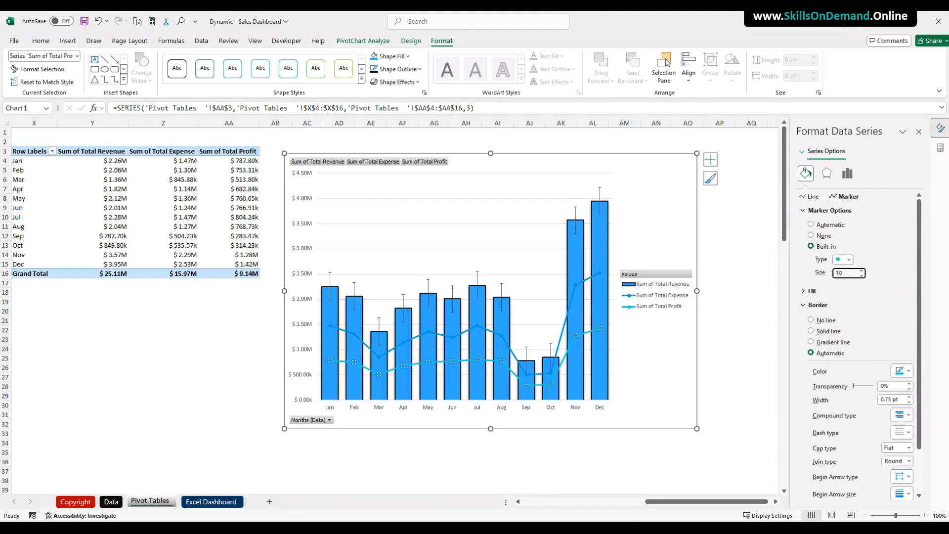
{"action": "key", "text": "Return"}
Give the Total Profit markers a solid near-black border with a width of 3 pt.
{"action": "left_click", "coordinate": [903, 371]}
{"action": "left_click", "coordinate": [877, 431]}
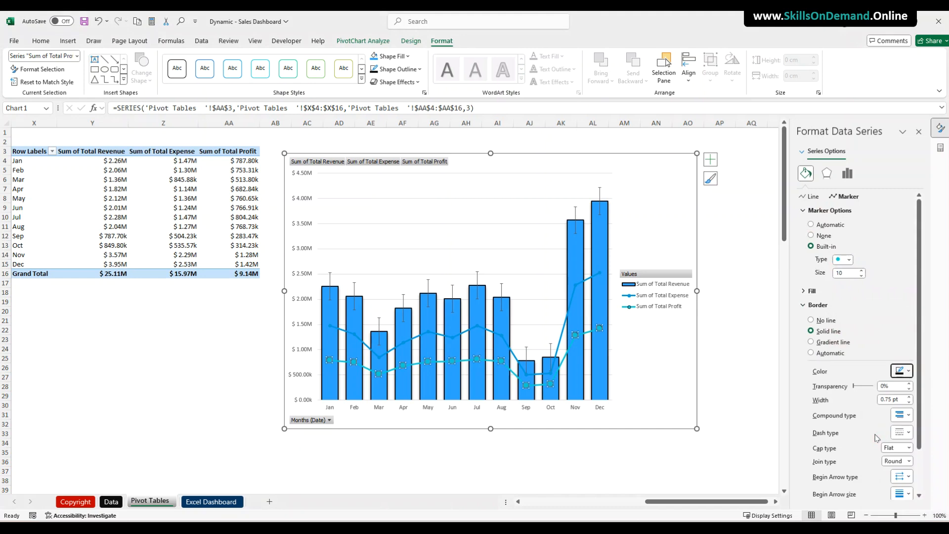
{"action": "left_click_drag", "start_coordinate": [895, 399], "coordinate": [870, 398]}
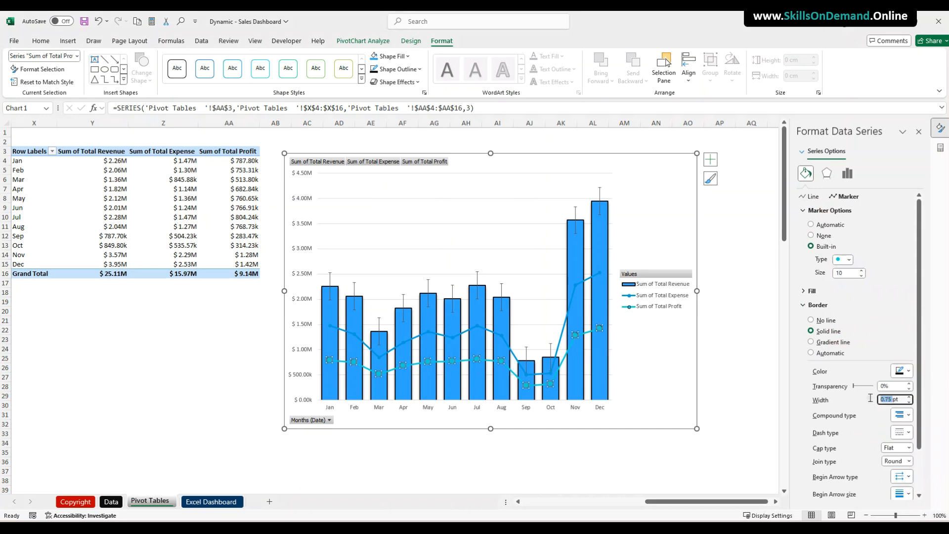
{"action": "type", "text": "3"}
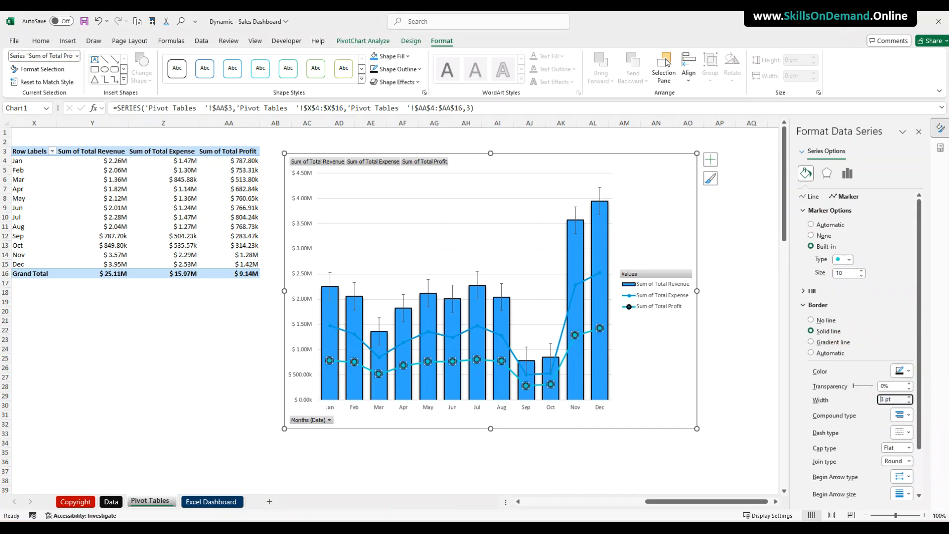
Make the Total Profit line solid white with a width of 3 pt.
{"action": "left_click", "coordinate": [813, 198]}
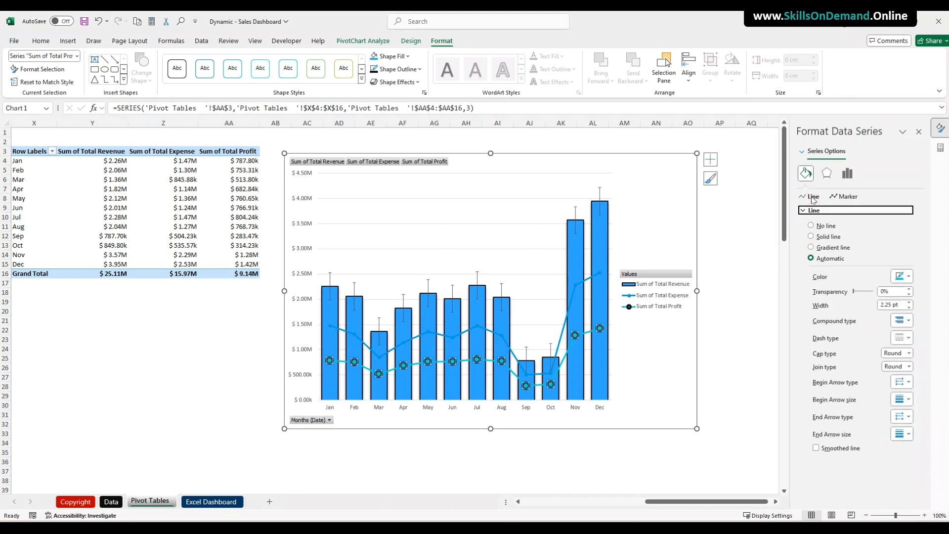
{"action": "left_click", "coordinate": [908, 277]}
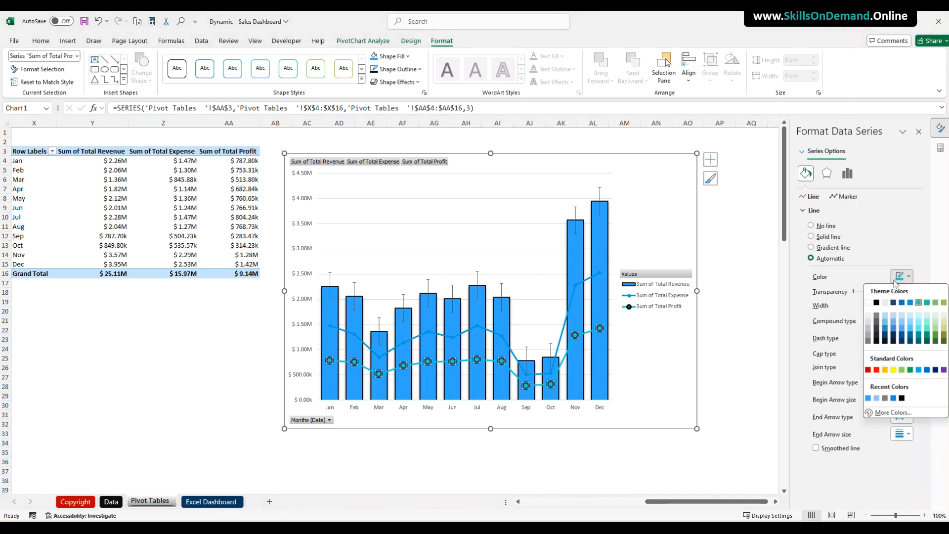
{"action": "left_click", "coordinate": [870, 301]}
{"action": "double_click", "coordinate": [885, 305]}
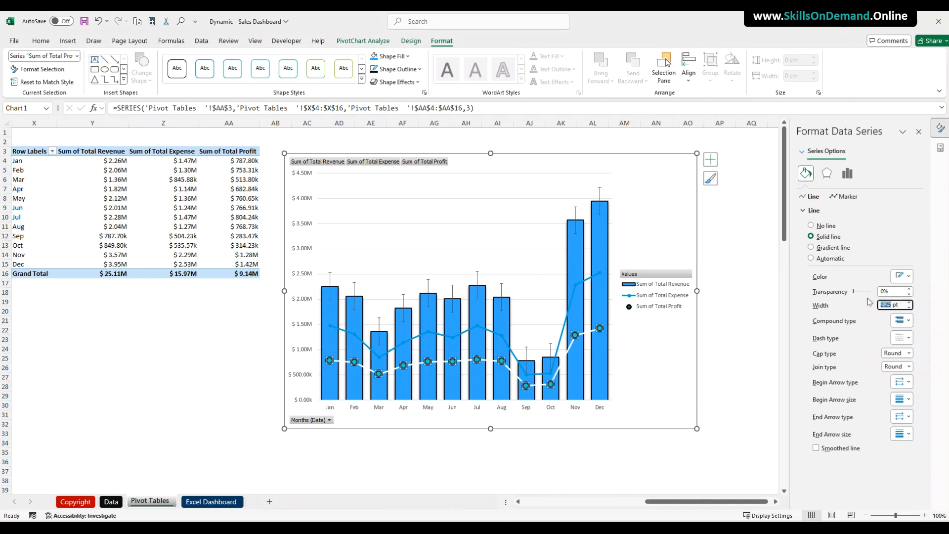
{"action": "type", "text": "3"}
{"action": "left_click", "coordinate": [846, 197]}
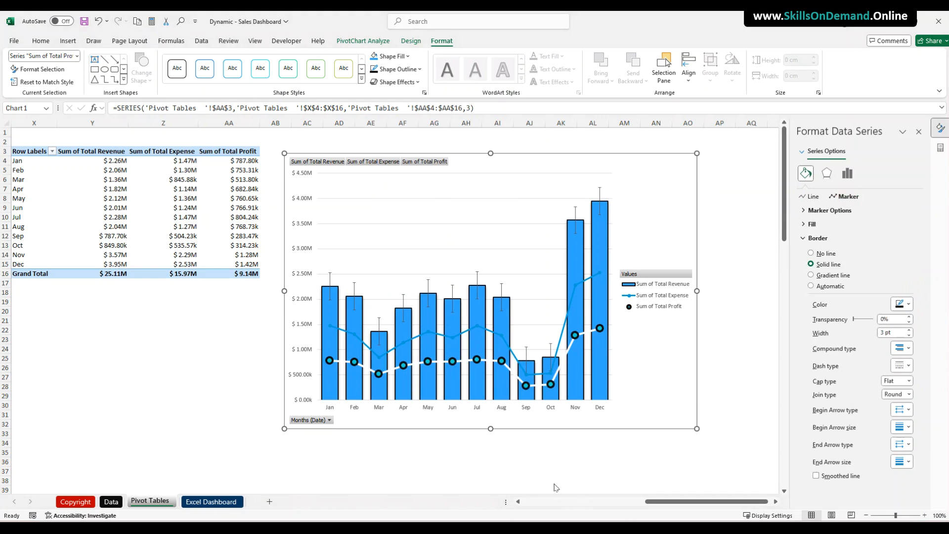
{"action": "left_click", "coordinate": [403, 452]}
Apply a centered outer shadow to the Total Profit line.
{"action": "left_click", "coordinate": [390, 371]}
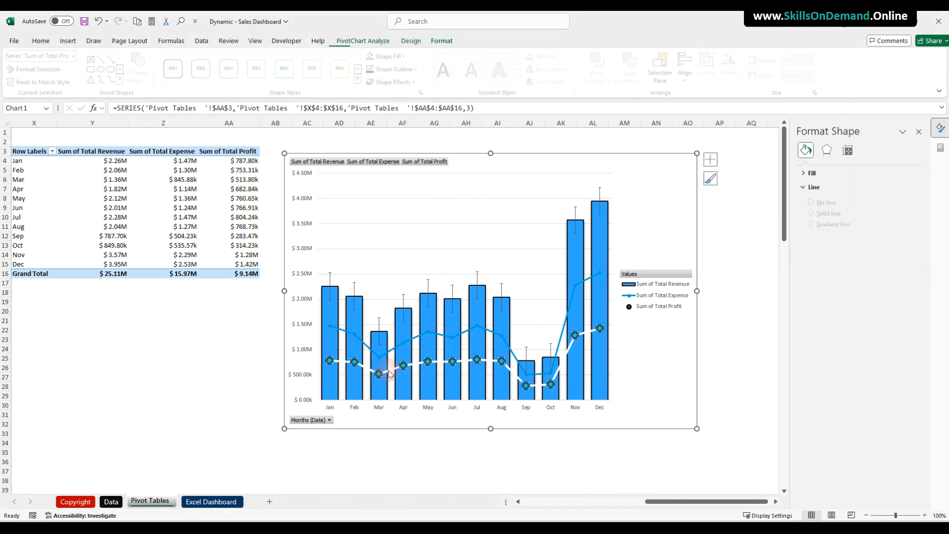
{"action": "left_click", "coordinate": [409, 82]}
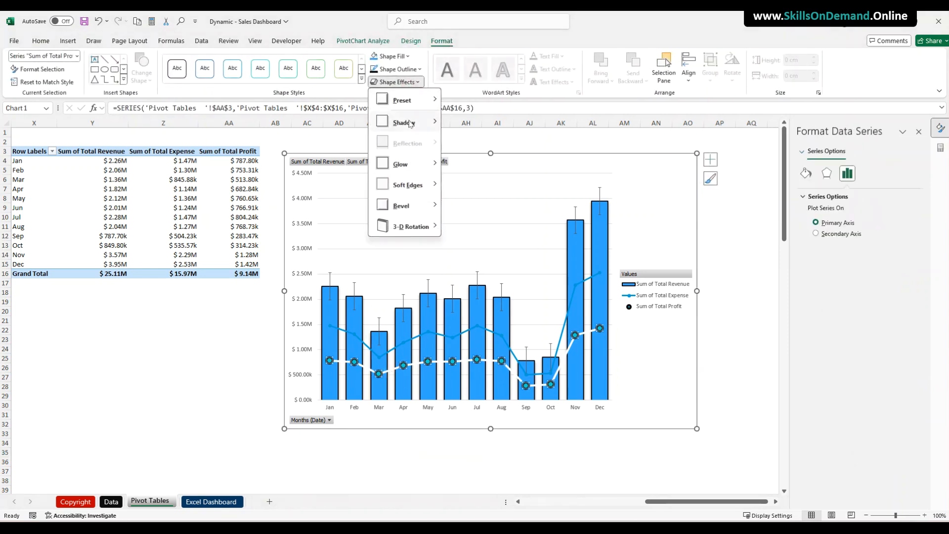
{"action": "mouse_move", "coordinate": [412, 127]}
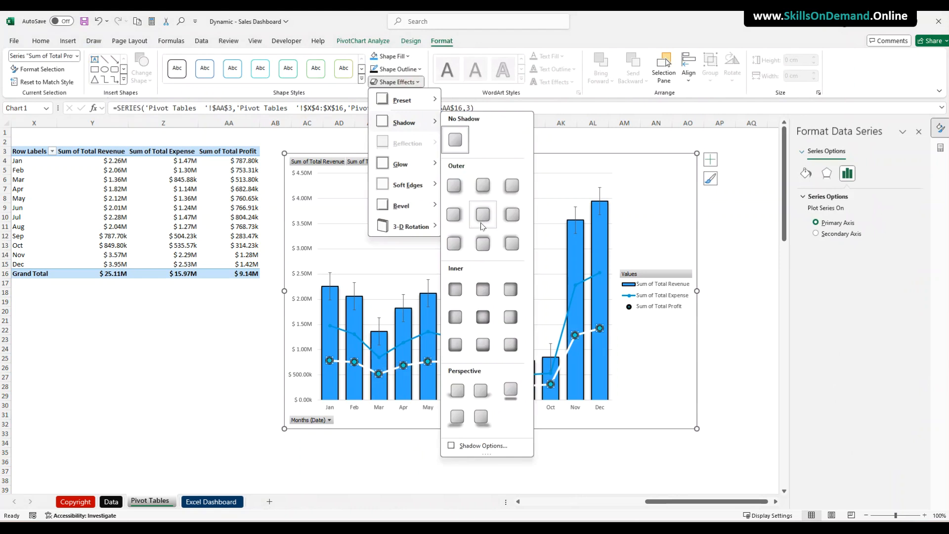
{"action": "left_click", "coordinate": [483, 225]}
{"action": "left_click", "coordinate": [217, 350]}
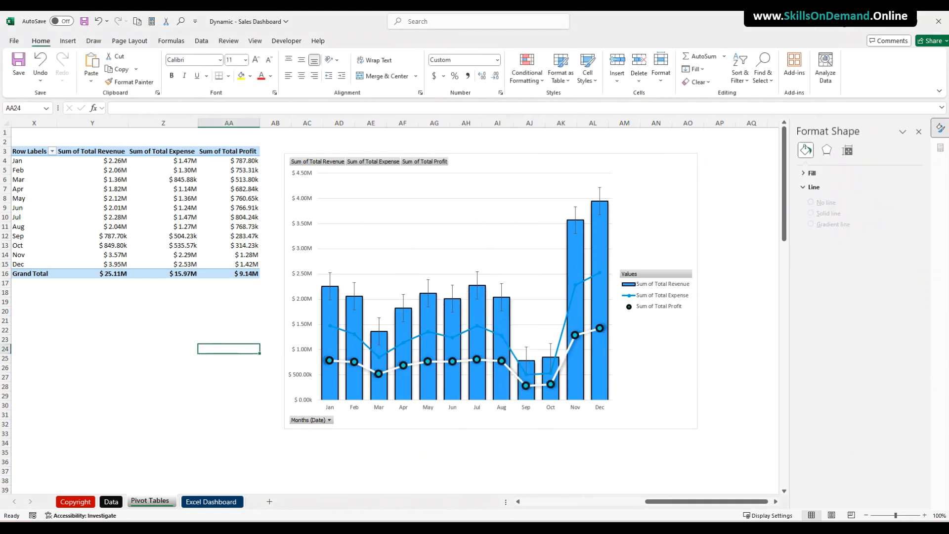
Give the Total Expense line built-in circle markers with a size of 10.
{"action": "left_click", "coordinate": [409, 343]}
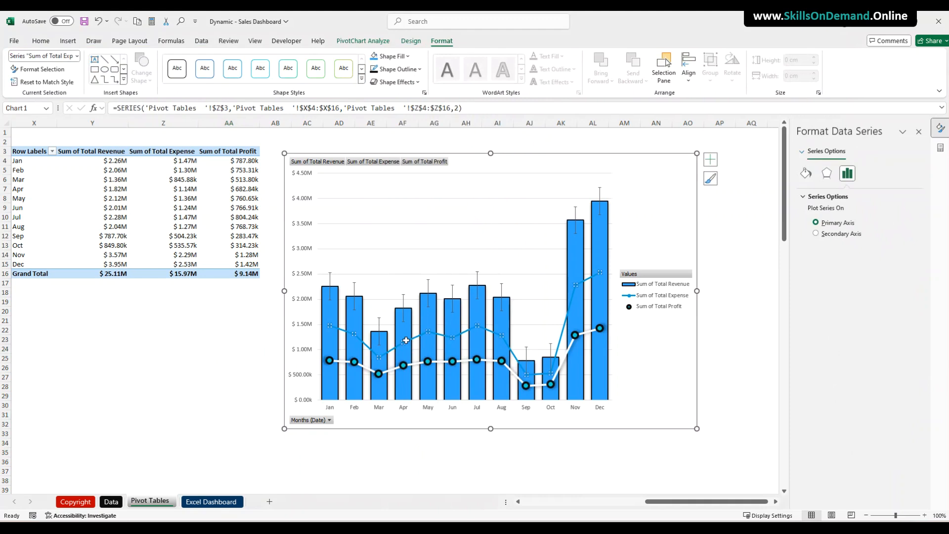
{"action": "left_click", "coordinate": [806, 173]}
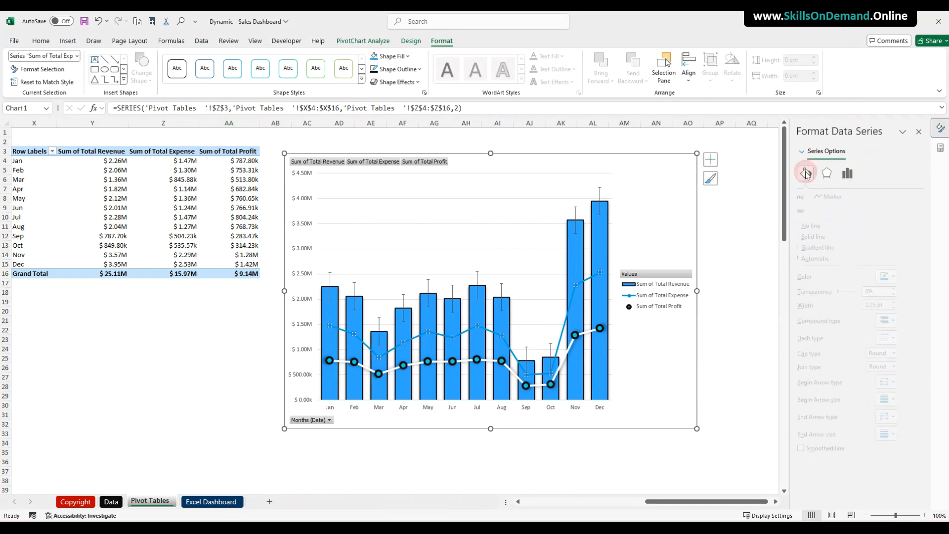
{"action": "left_click", "coordinate": [844, 196]}
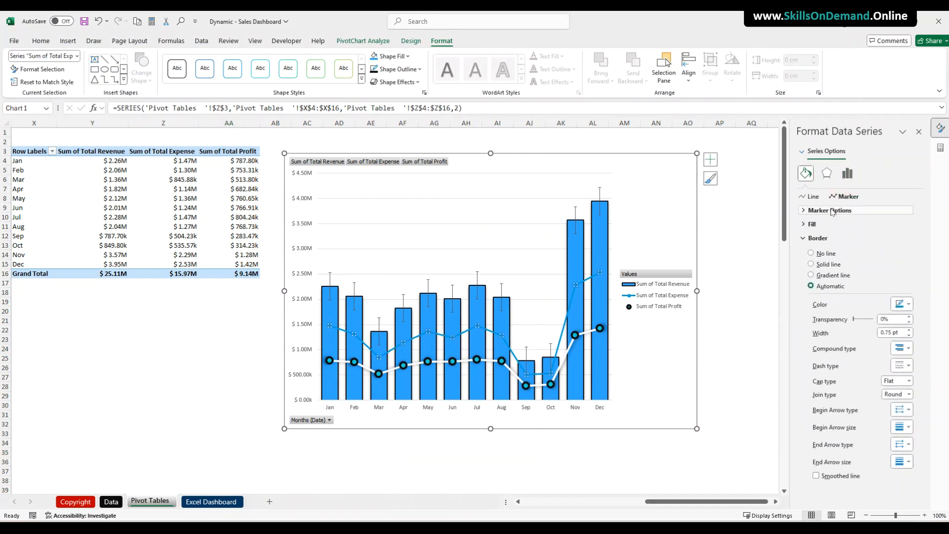
{"action": "left_click", "coordinate": [833, 211]}
{"action": "left_click", "coordinate": [811, 247]}
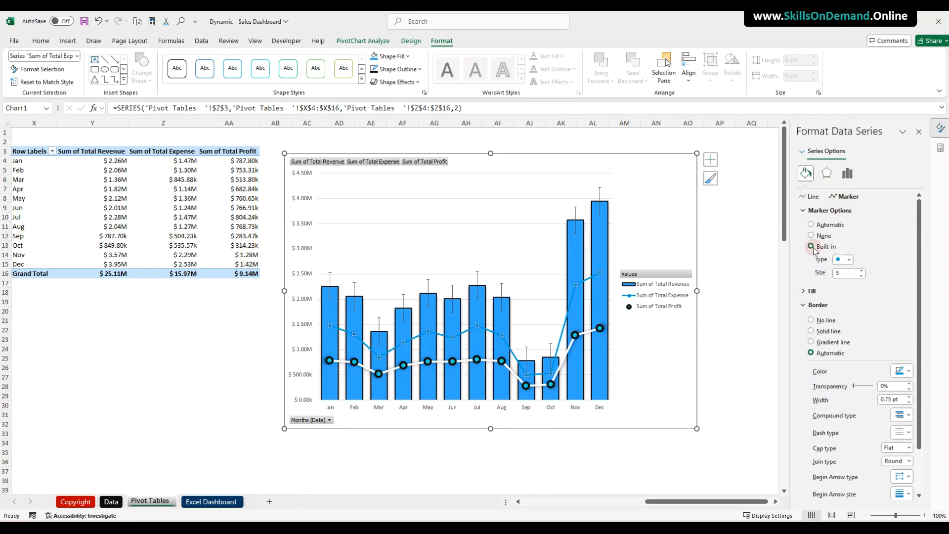
{"action": "left_click", "coordinate": [850, 261]}
{"action": "left_click", "coordinate": [842, 337]}
{"action": "left_click_drag", "start_coordinate": [849, 273], "coordinate": [815, 274]}
{"action": "type", "text": "10"}
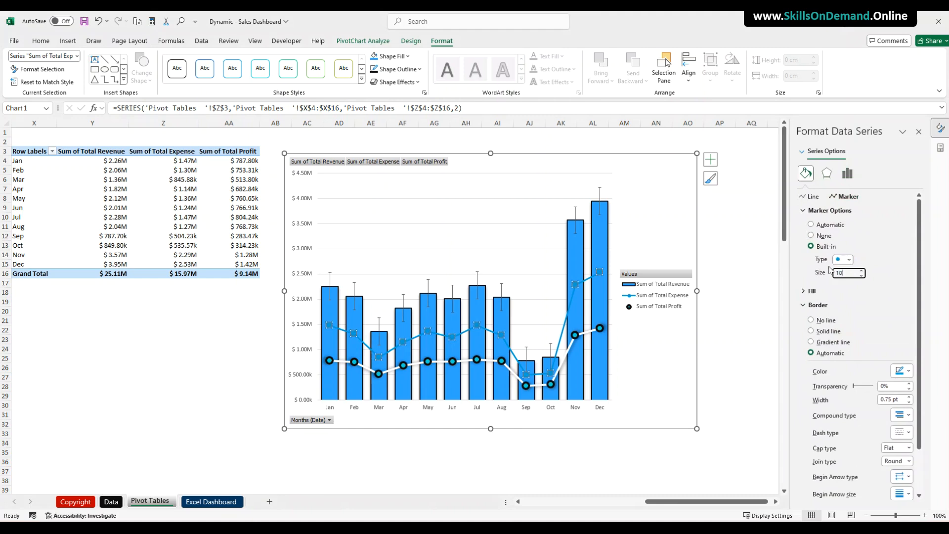
Set the border of the Total Expense markers to solid black.
{"action": "left_click", "coordinate": [907, 375]}
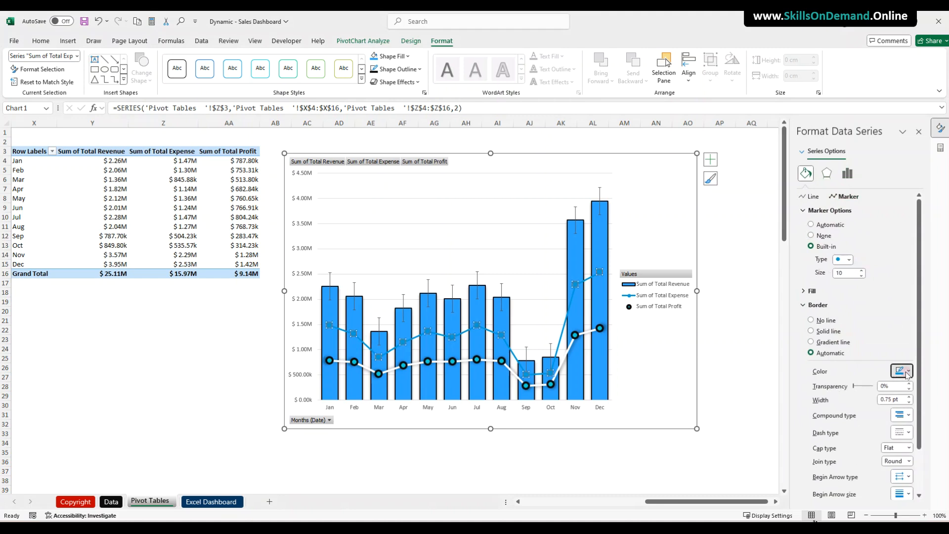
{"action": "left_click", "coordinate": [870, 396]}
{"action": "scroll", "coordinate": [898, 388], "scroll_direction": "down", "scroll_amount": 2}
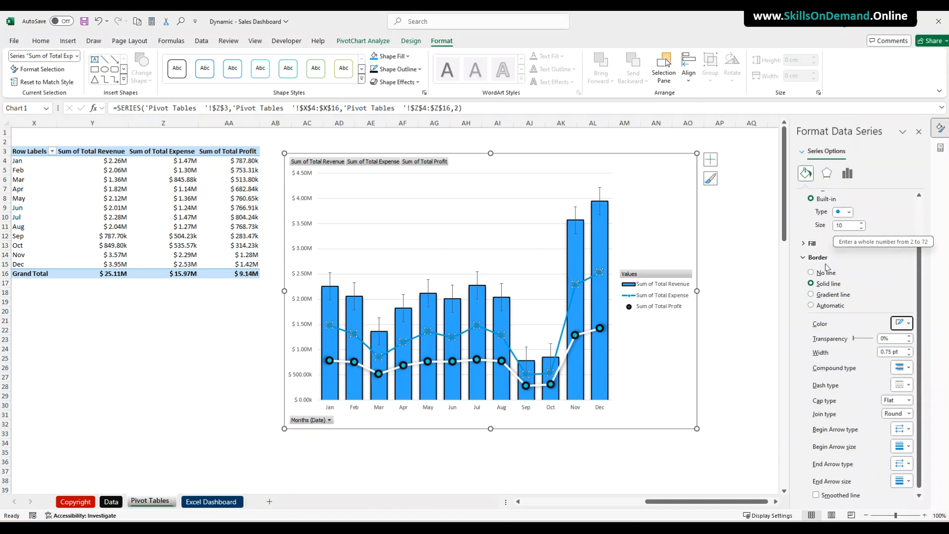
{"action": "left_click", "coordinate": [902, 323]}
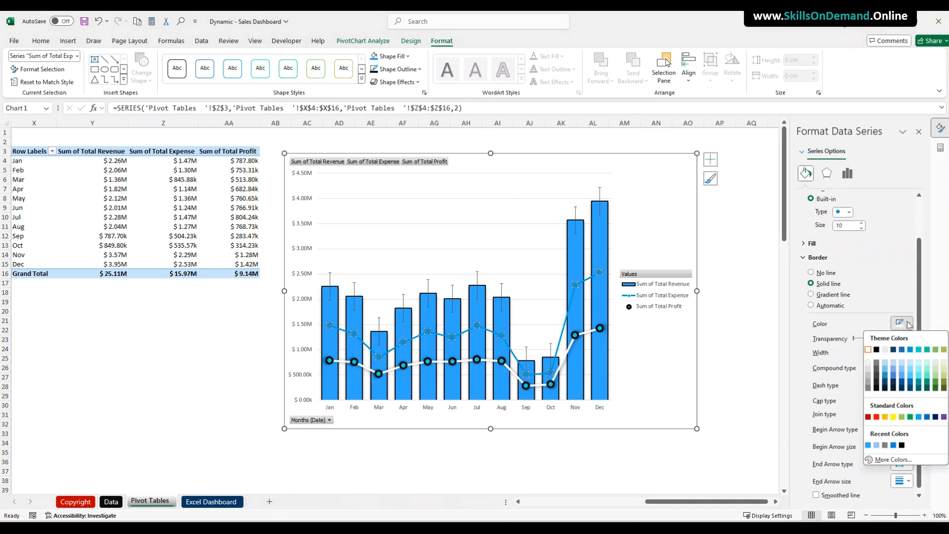
{"action": "left_click", "coordinate": [875, 352]}
Fill the Total Expense markers with solid white.
{"action": "left_click", "coordinate": [811, 244]}
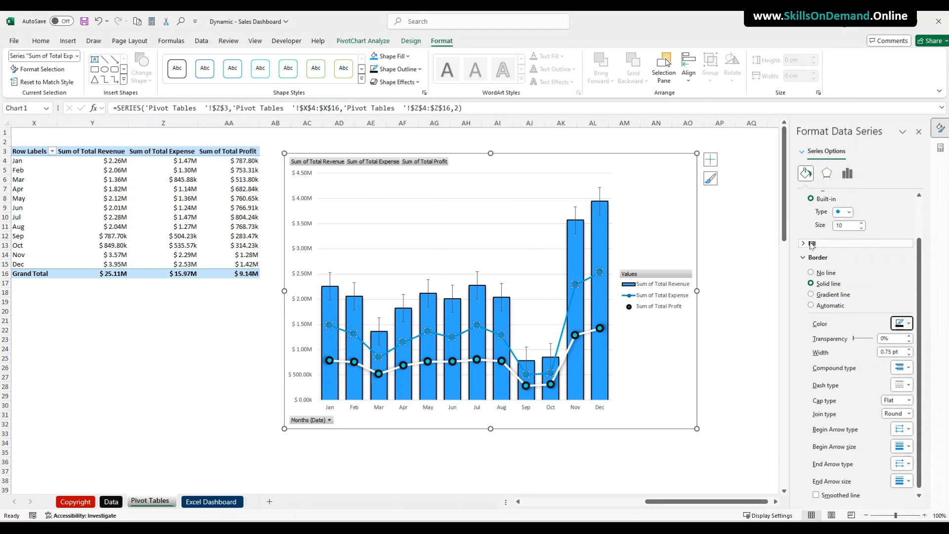
{"action": "left_click", "coordinate": [902, 331]}
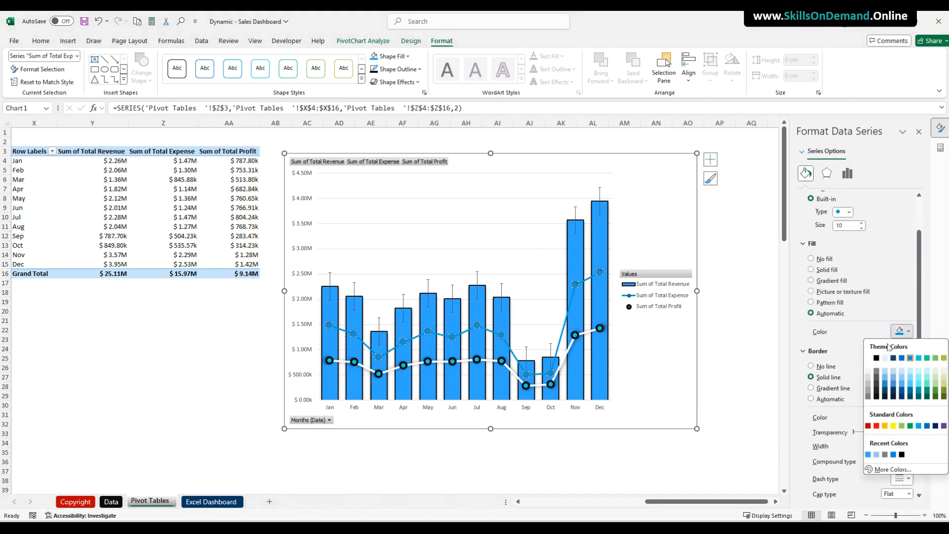
{"action": "left_click", "coordinate": [868, 358]}
Set the border width of the Total Expense markers to 3 pt.
{"action": "scroll", "coordinate": [860, 382], "scroll_direction": "down", "scroll_amount": 5}
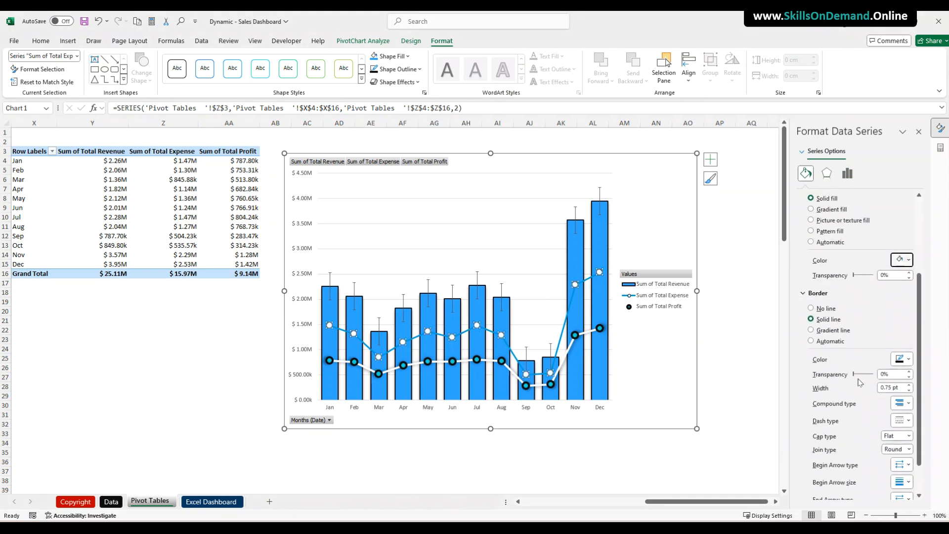
{"action": "scroll", "coordinate": [861, 383], "scroll_direction": "down", "scroll_amount": 1}
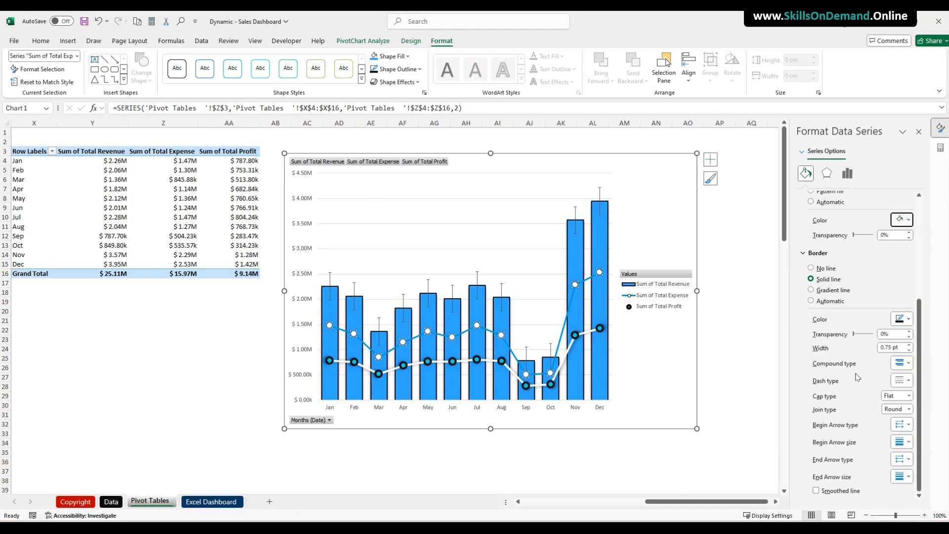
{"action": "triple_click", "coordinate": [896, 346]}
{"action": "type", "text": "3"}
{"action": "key", "text": "Return"}
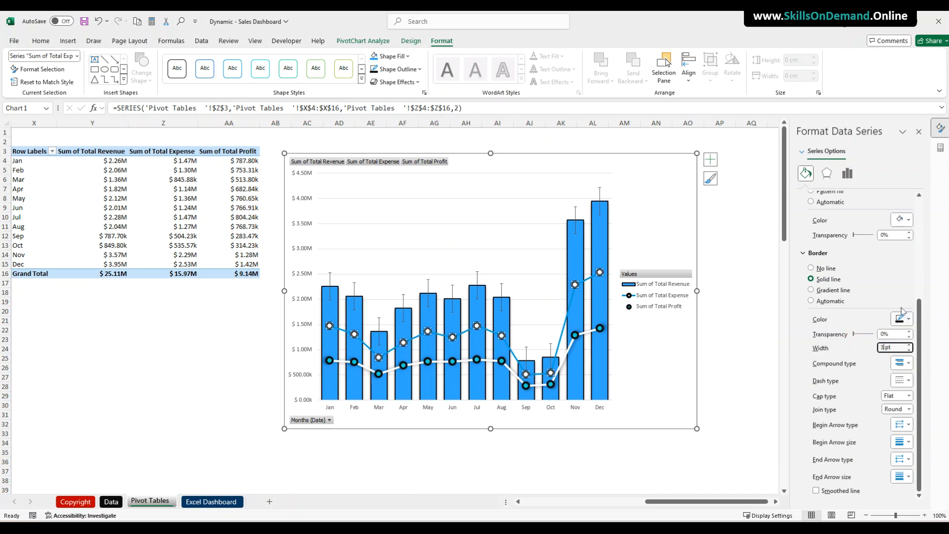
Format the Total Expense line as a solid black line 3 pt wide.
{"action": "scroll", "coordinate": [823, 287], "scroll_direction": "up", "scroll_amount": 3}
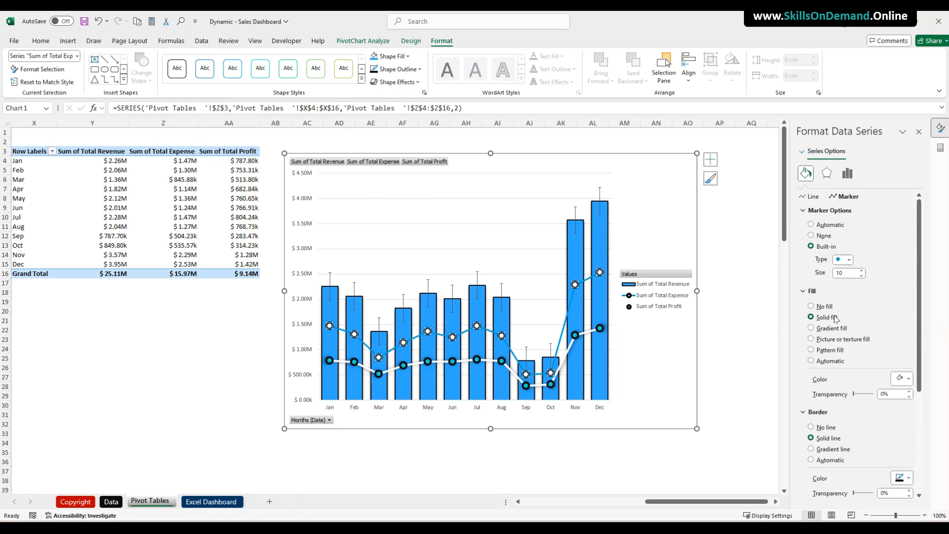
{"action": "left_click", "coordinate": [811, 196]}
{"action": "left_click", "coordinate": [909, 276]}
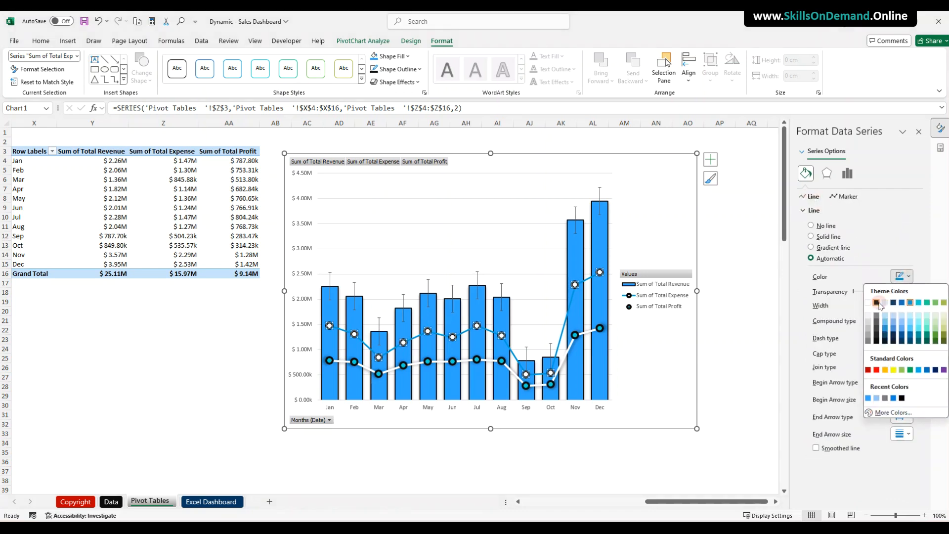
{"action": "left_click", "coordinate": [876, 302]}
{"action": "triple_click", "coordinate": [893, 305]}
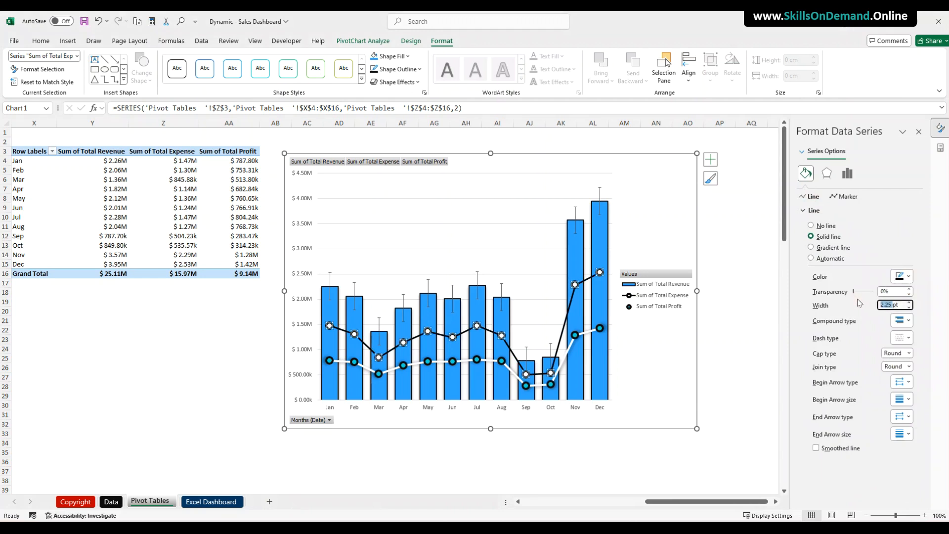
{"action": "type", "text": "3"}
{"action": "key", "text": "Return"}
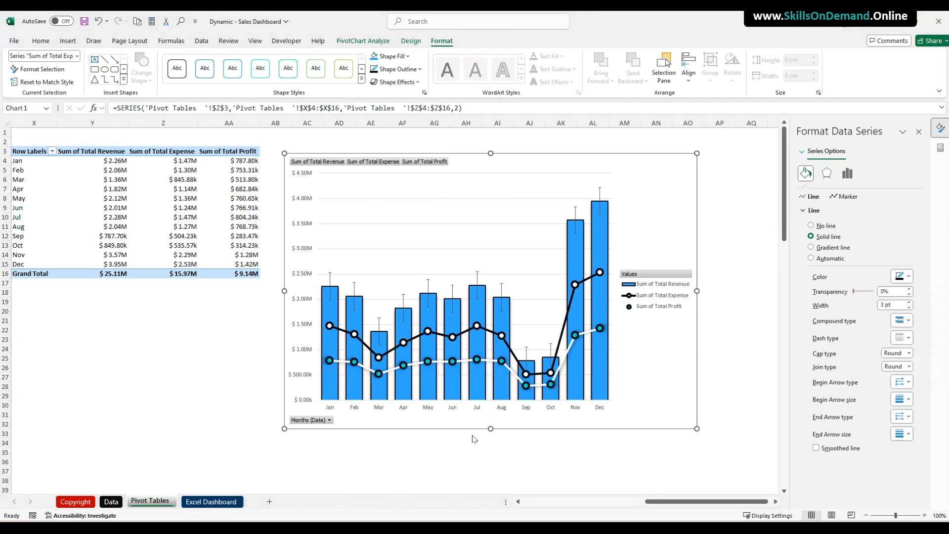
Apply a shadow effect to the Total Expense line.
{"action": "left_click", "coordinate": [339, 457]}
{"action": "left_click", "coordinate": [393, 351]}
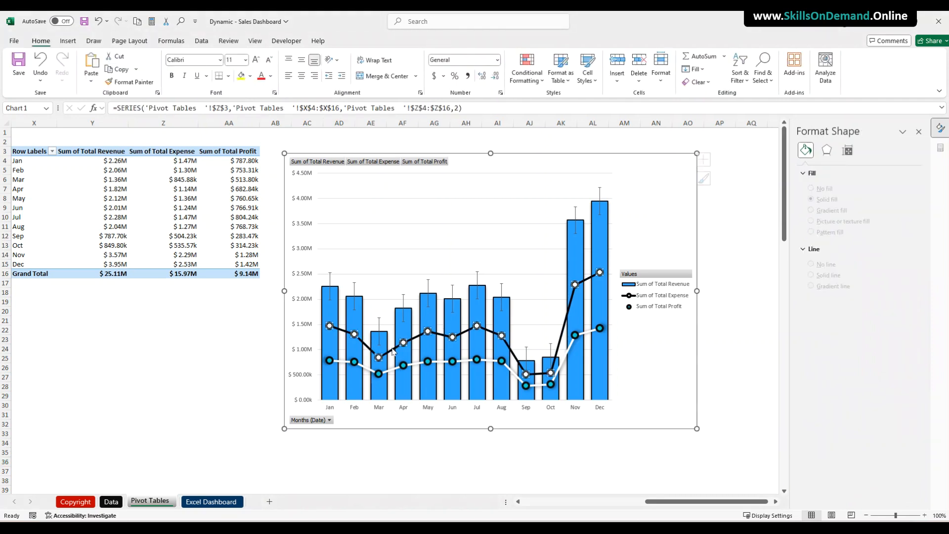
{"action": "left_click", "coordinate": [398, 82]}
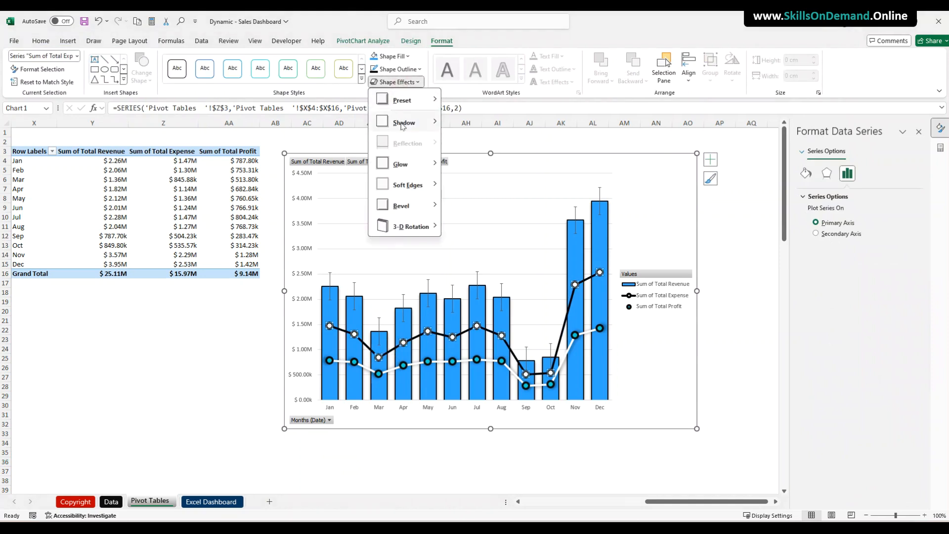
{"action": "key", "text": "Escape"}
{"action": "left_click", "coordinate": [195, 360]}
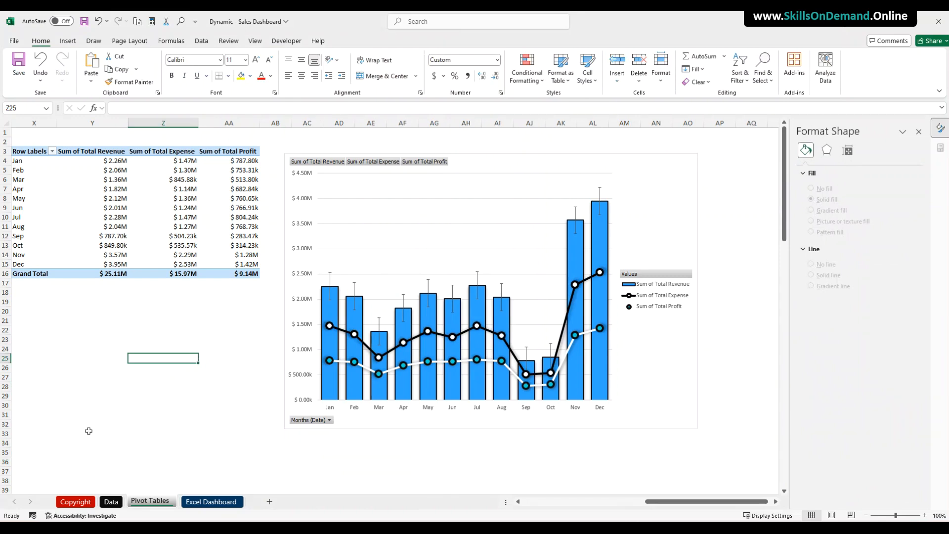
Hide the value field buttons and all remaining field buttons on the PivotChart.
{"action": "right_click", "coordinate": [381, 163]}
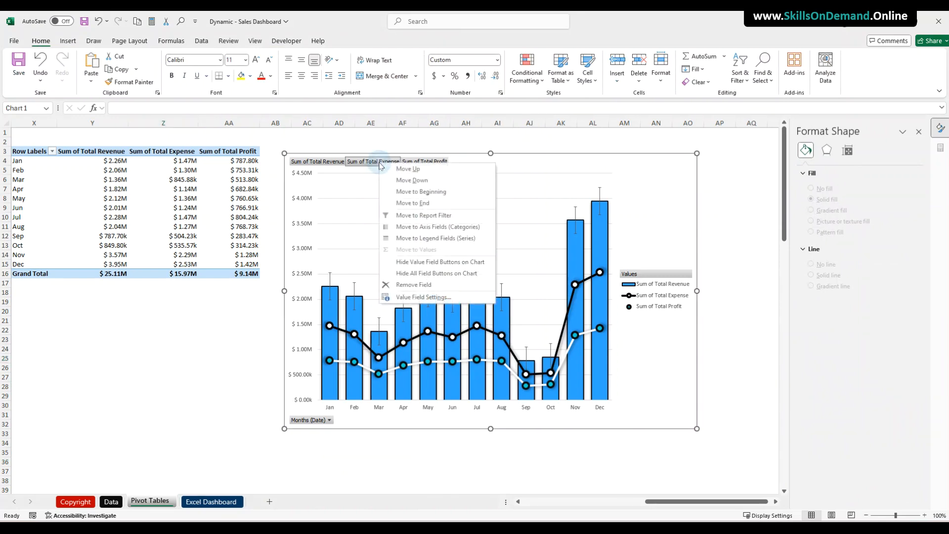
{"action": "left_click", "coordinate": [433, 263]}
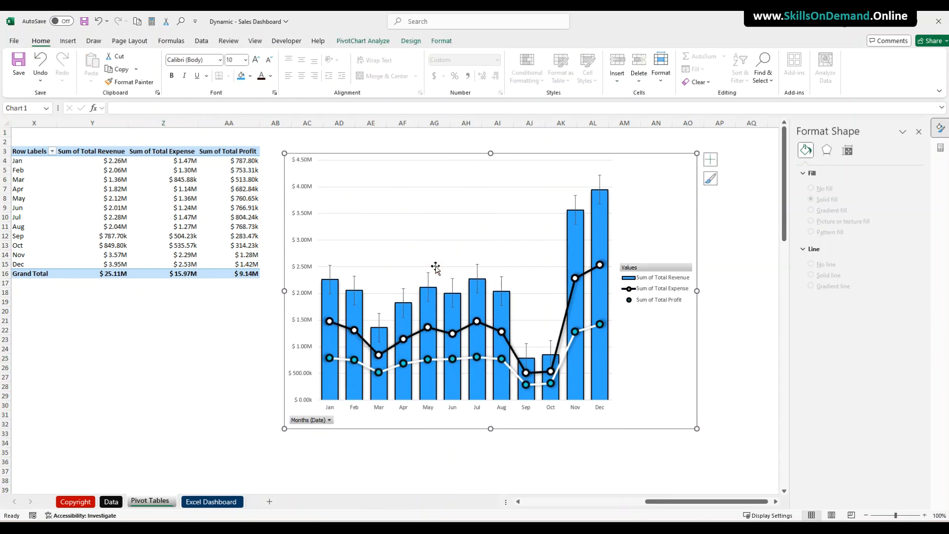
{"action": "right_click", "coordinate": [300, 428]}
{"action": "left_click", "coordinate": [346, 394]}
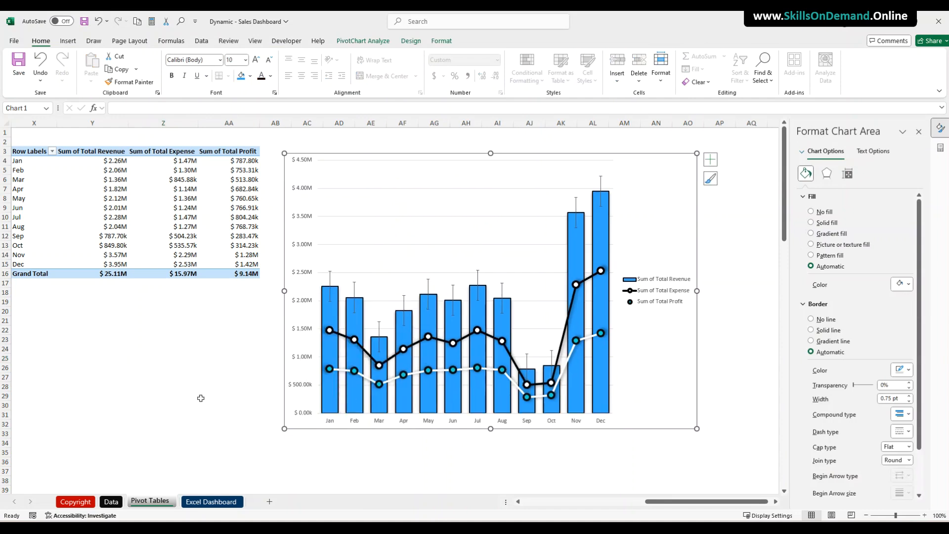
{"action": "left_click", "coordinate": [201, 398]}
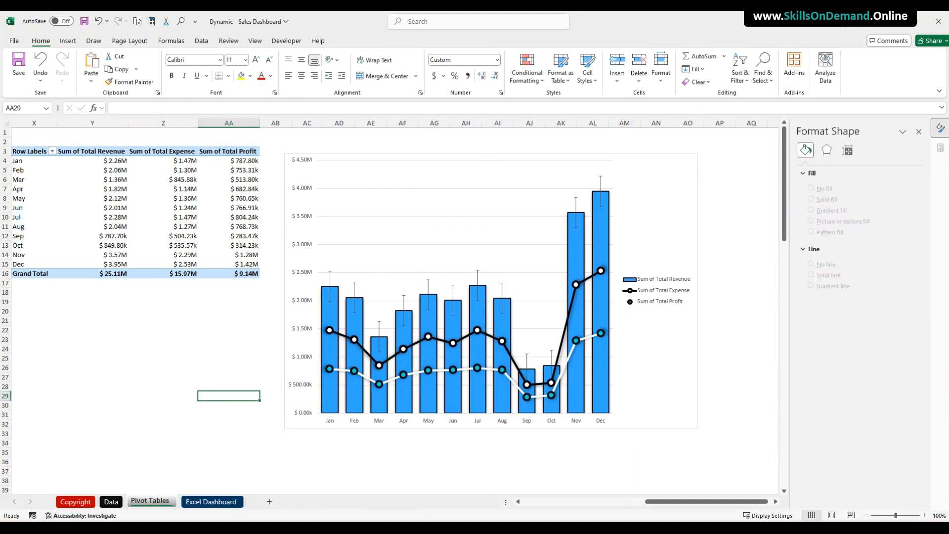
Position the chart legend at the top of the chart.
{"action": "right_click", "coordinate": [656, 302]}
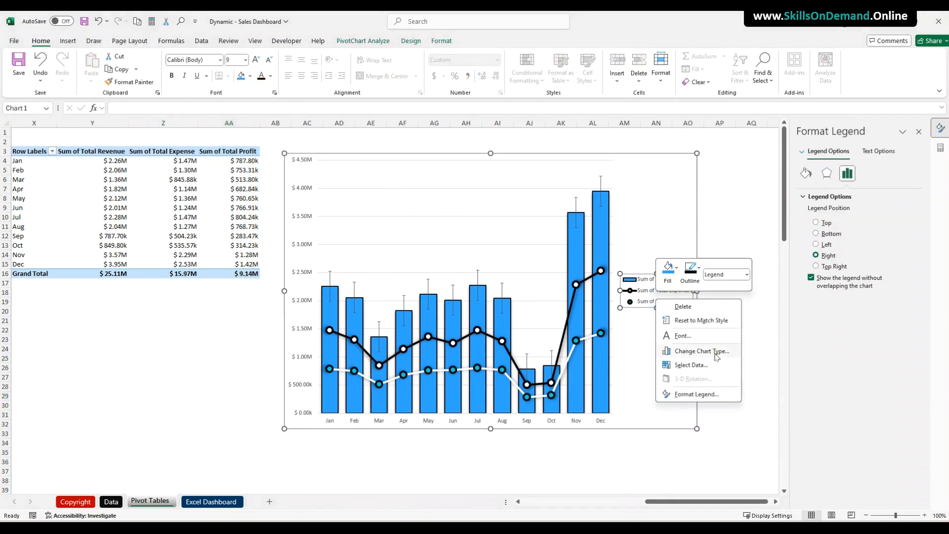
{"action": "key", "text": "Escape"}
{"action": "left_click", "coordinate": [816, 223]}
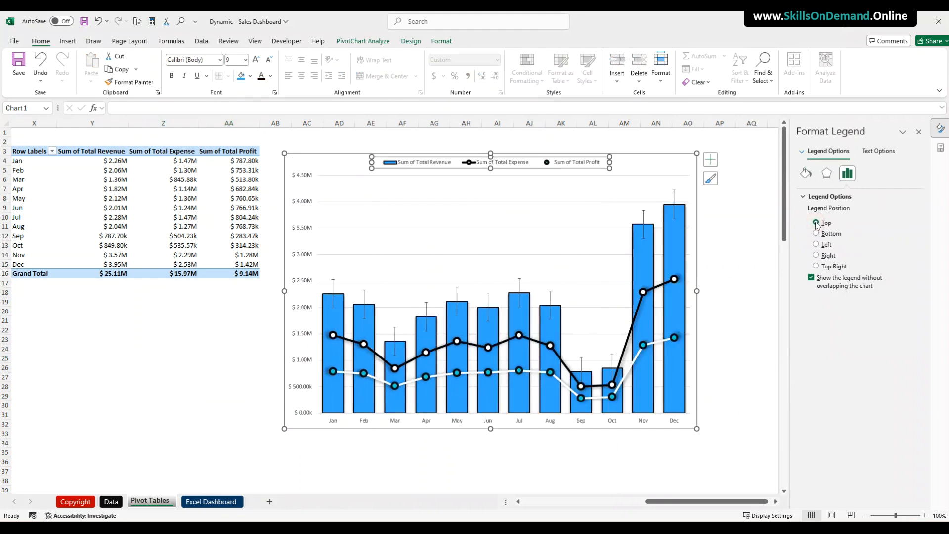
{"action": "left_click", "coordinate": [127, 388]}
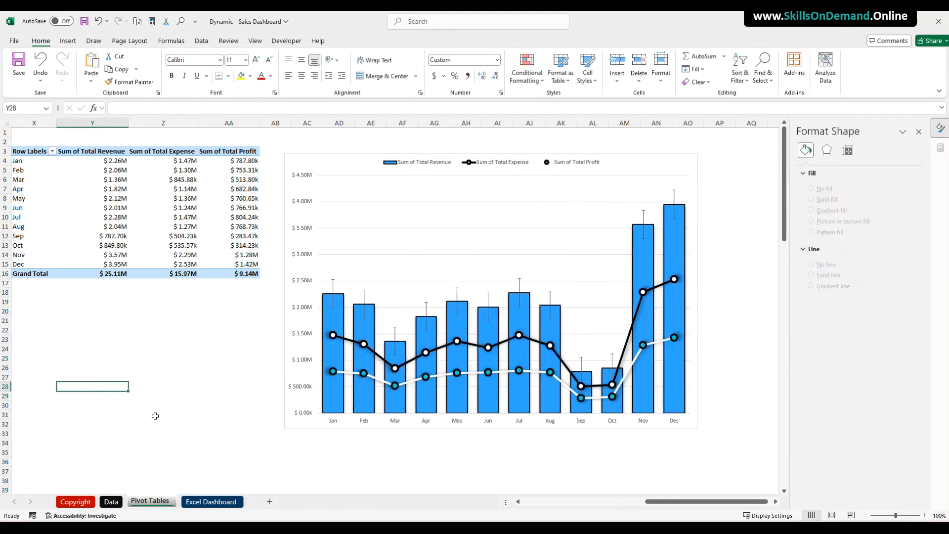
Rename the revenue column header of the monthly pivot table as Total Revenue.
{"action": "left_click", "coordinate": [699, 303]}
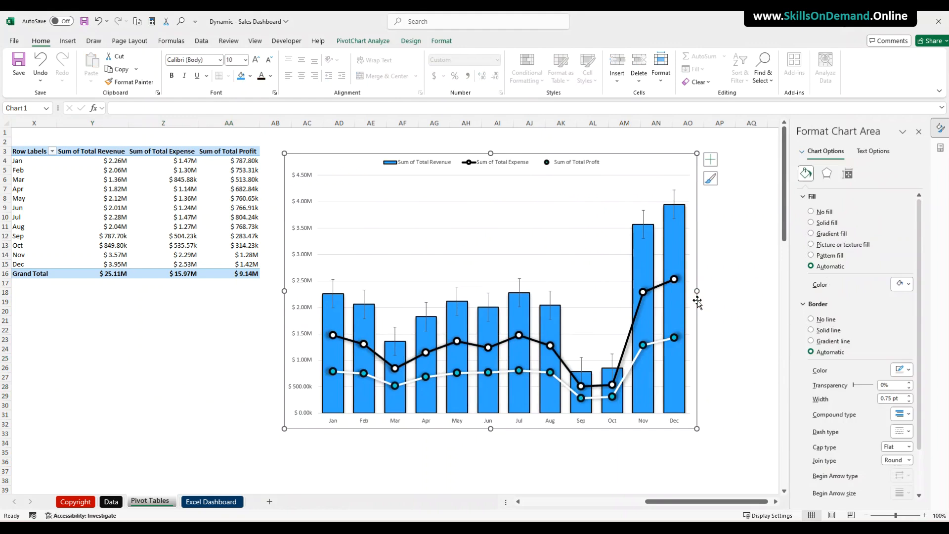
{"action": "left_click", "coordinate": [85, 151]}
{"action": "left_click_drag", "start_coordinate": [138, 108], "coordinate": [113, 108]}
{"action": "key", "text": "BackSpace"}
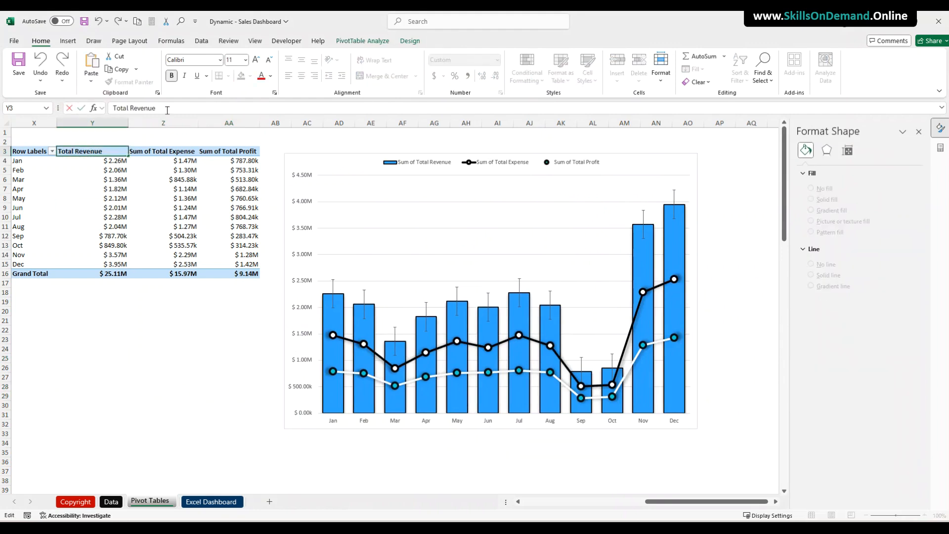
Rename the expense column header of the monthly pivot table as Total Expense.
{"action": "left_click", "coordinate": [161, 152]}
{"action": "left_click_drag", "start_coordinate": [138, 109], "coordinate": [114, 108]}
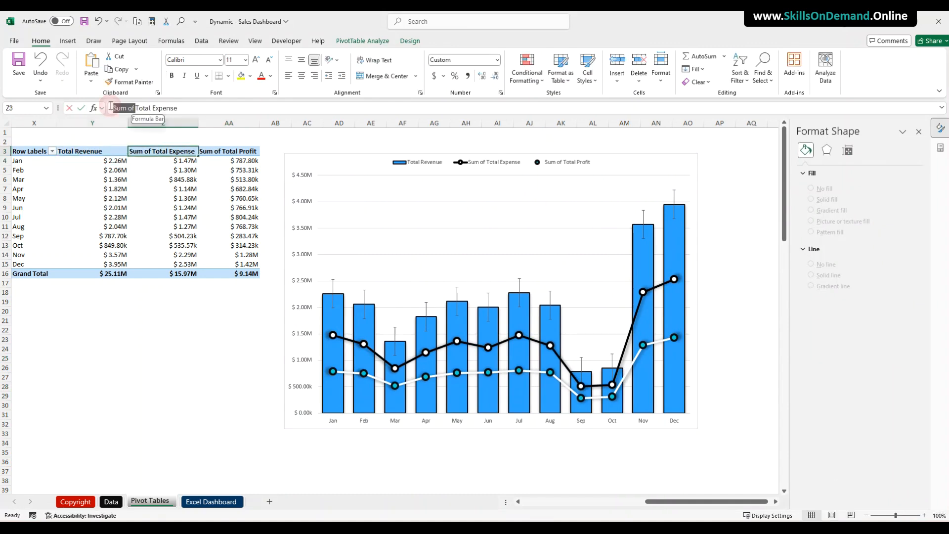
{"action": "key", "text": "BackSpace"}
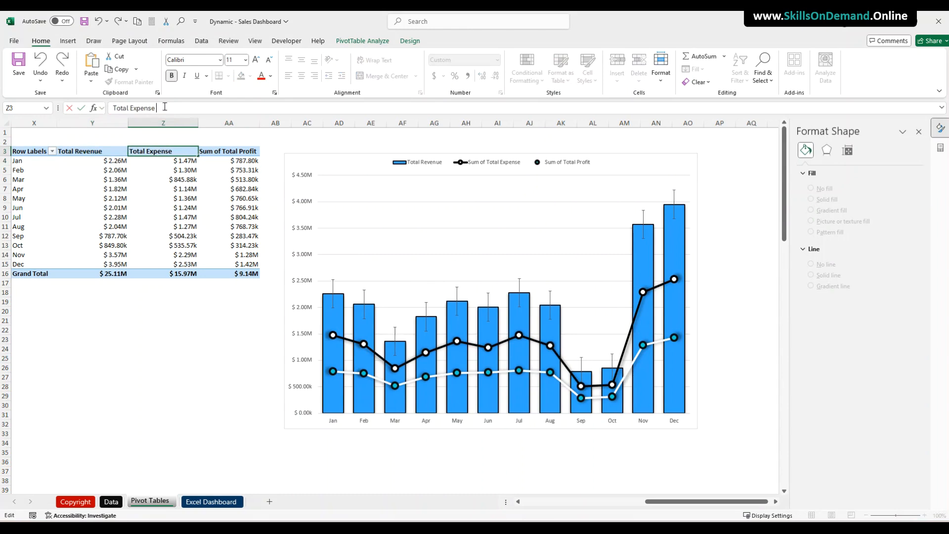
{"action": "left_click", "coordinate": [157, 303]}
Rename the profit column header of the monthly pivot table as Total Profit.
{"action": "left_click", "coordinate": [229, 153]}
{"action": "left_click_drag", "start_coordinate": [136, 108], "coordinate": [113, 107]}
{"action": "key", "text": "BackSpace"}
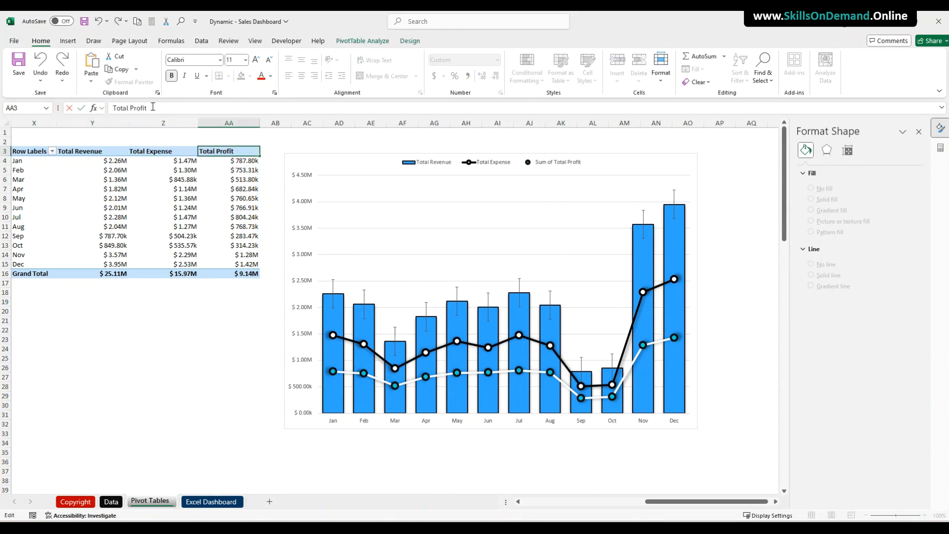
{"action": "left_click", "coordinate": [165, 319]}
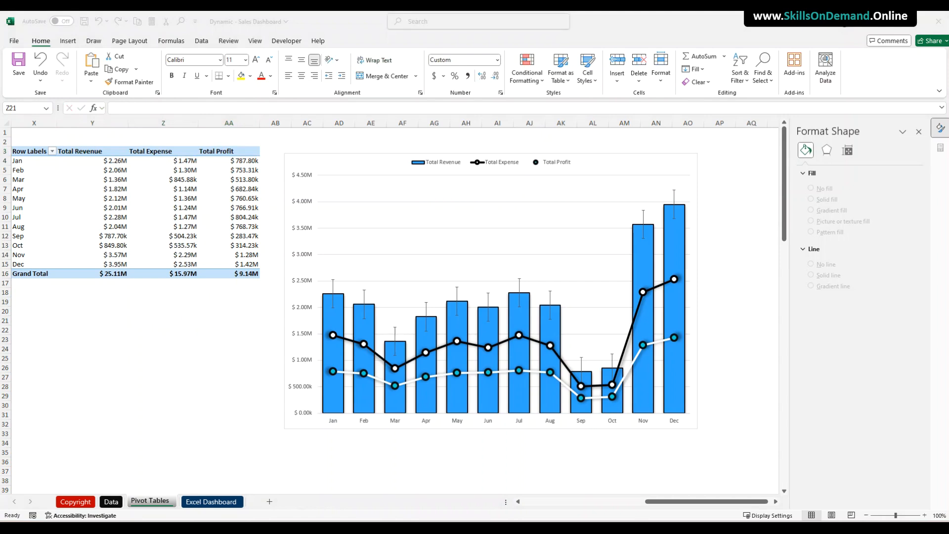
Enlarge the chart legend's text, trying font size 12 and settling on size 10.
{"action": "left_click", "coordinate": [456, 164]}
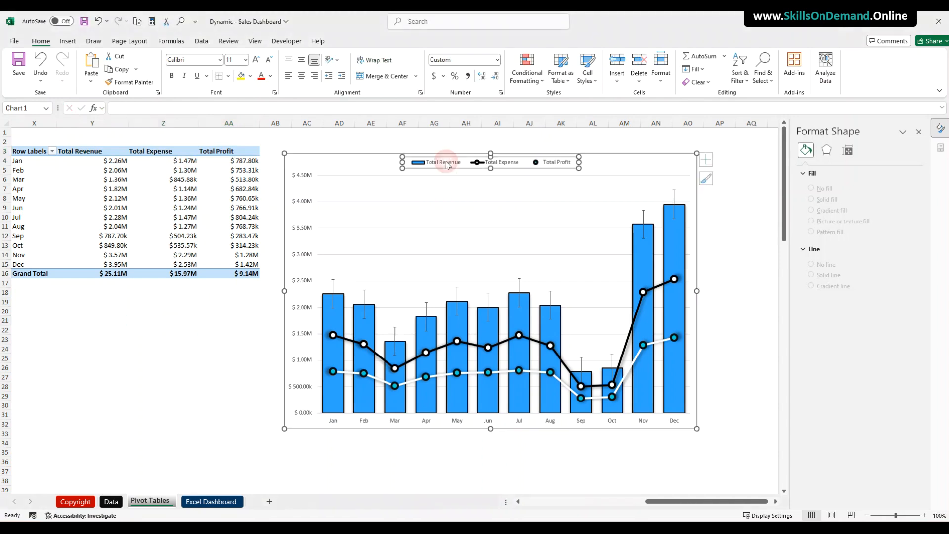
{"action": "left_click", "coordinate": [241, 61]}
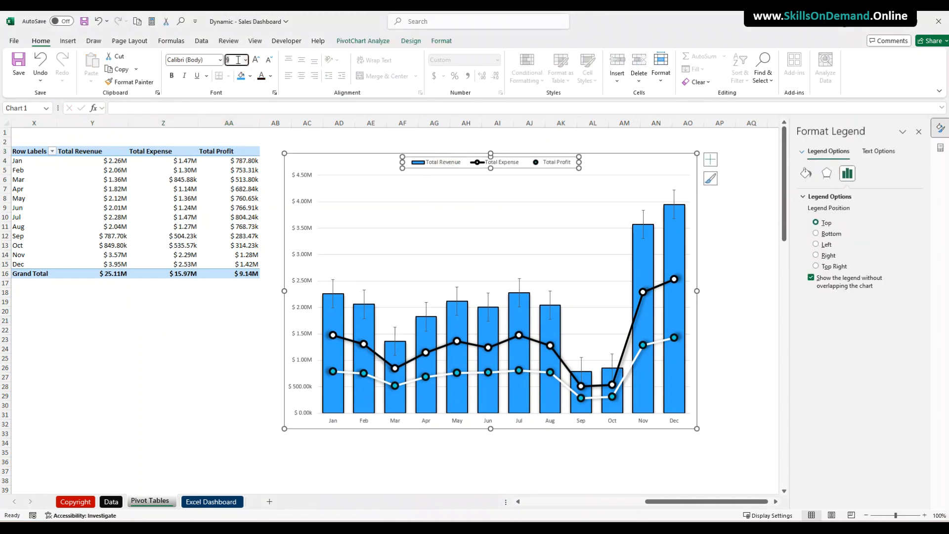
{"action": "type", "text": "12"}
{"action": "key", "text": "Return"}
{"action": "left_click", "coordinate": [238, 60]}
{"action": "type", "text": "10"}
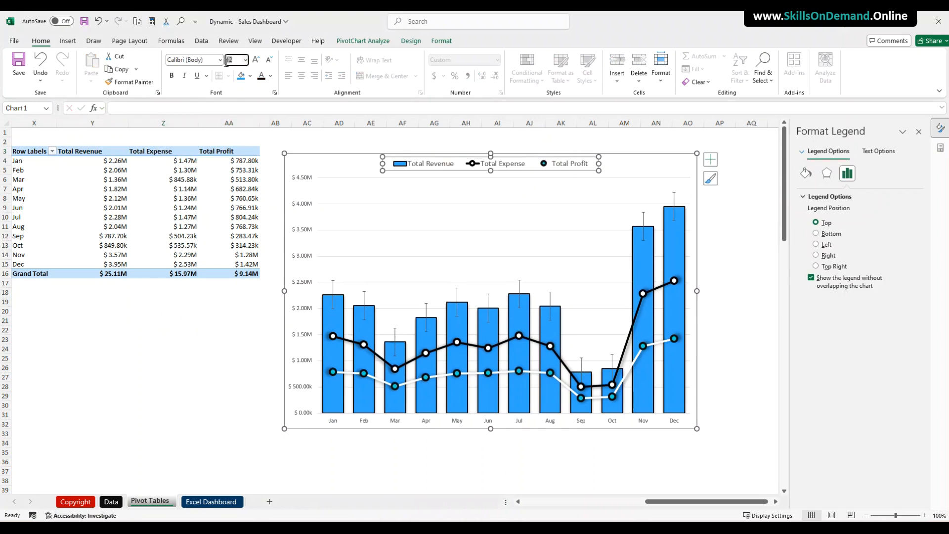
{"action": "key", "text": "Return"}
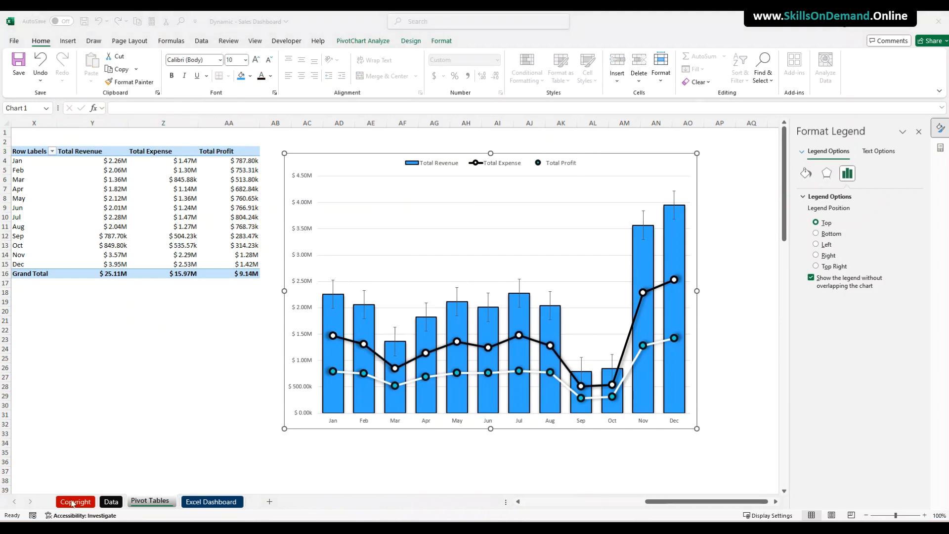
Outline the chart area in black and give it an outer shadow.
{"action": "left_click", "coordinate": [286, 354]}
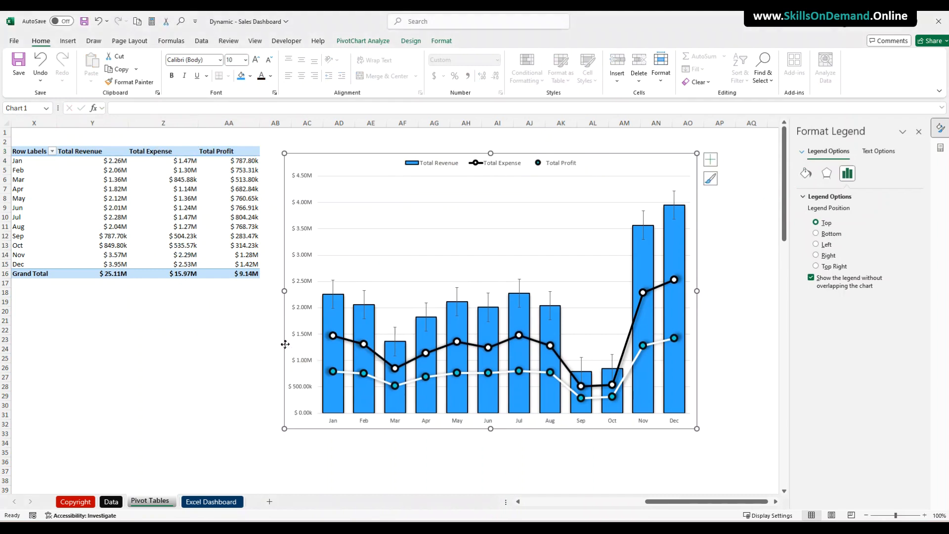
{"action": "left_click", "coordinate": [435, 41]}
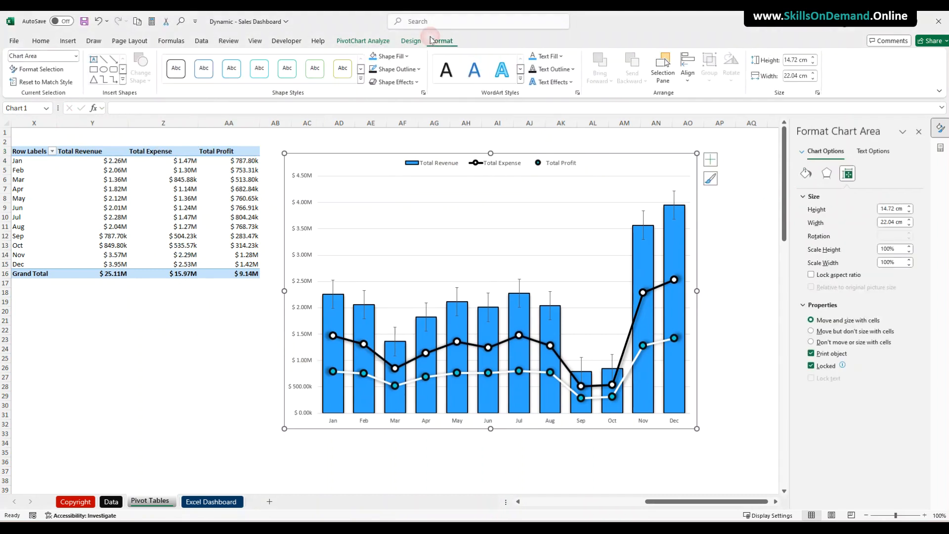
{"action": "left_click", "coordinate": [420, 69]}
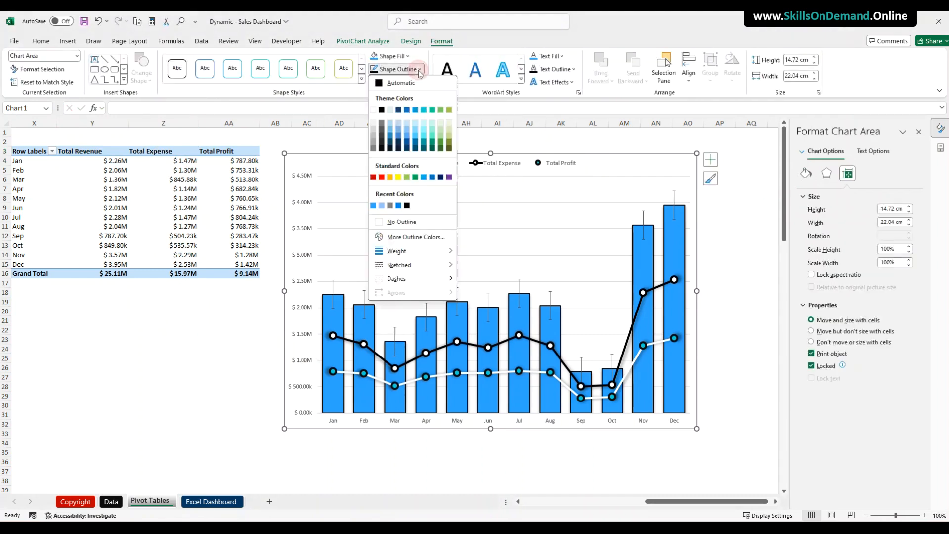
{"action": "left_click", "coordinate": [383, 109]}
{"action": "left_click", "coordinate": [395, 81]}
{"action": "mouse_move", "coordinate": [403, 122]}
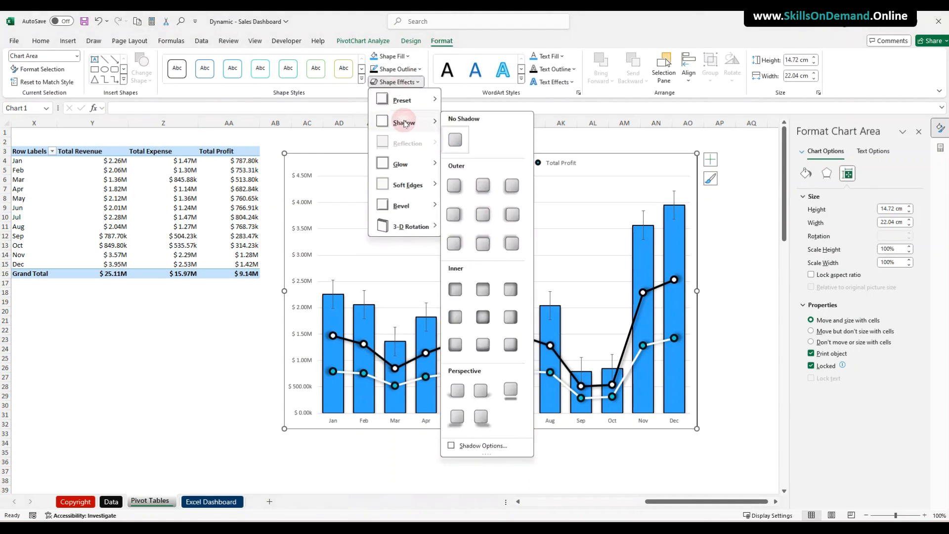
{"action": "left_click", "coordinate": [483, 187]}
Add a centred outer shadow to the chart legend and color its text black.
{"action": "left_click", "coordinate": [427, 165]}
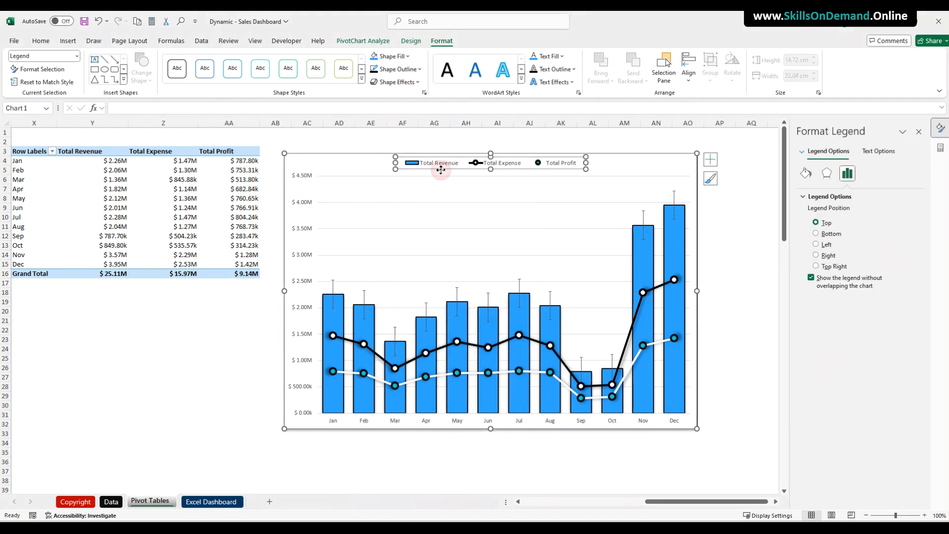
{"action": "left_click", "coordinate": [420, 83]}
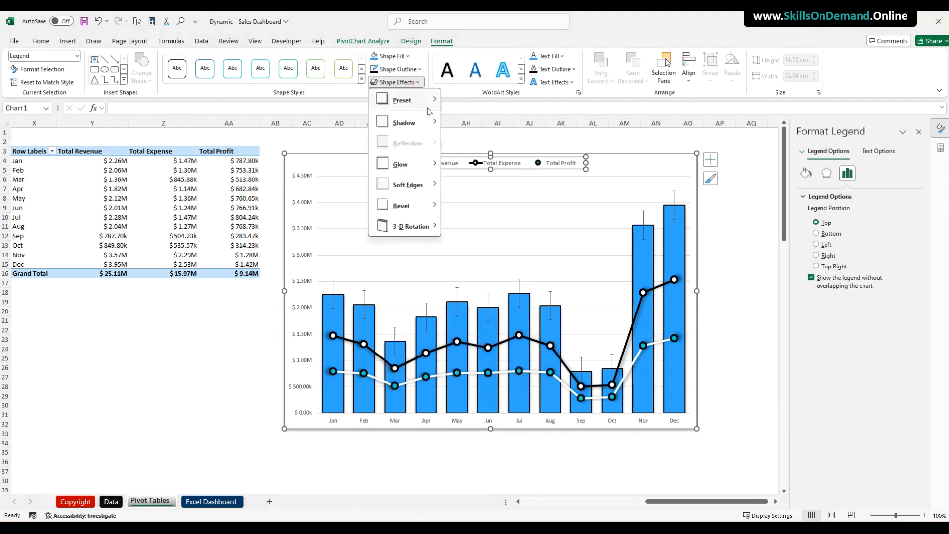
{"action": "mouse_move", "coordinate": [403, 122]}
{"action": "left_click", "coordinate": [483, 216]}
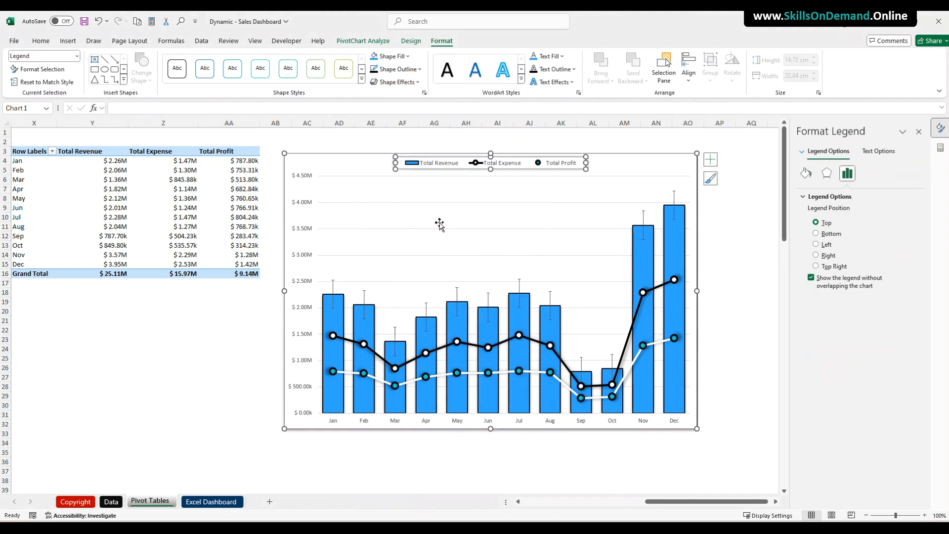
{"action": "left_click", "coordinate": [41, 41]}
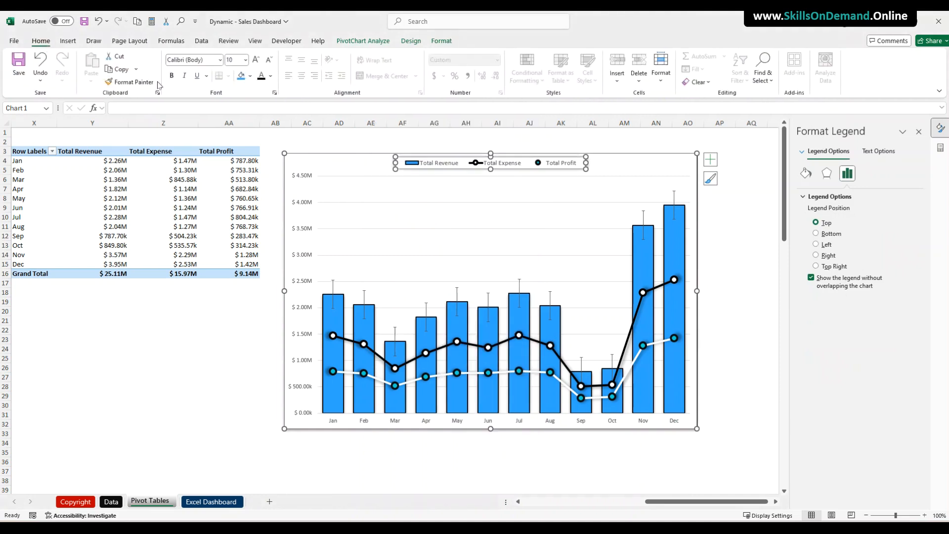
{"action": "left_click", "coordinate": [262, 75]}
Enlarge the vertical value axis labels to font size 10 and color them black.
{"action": "left_click", "coordinate": [302, 200]}
{"action": "left_click", "coordinate": [256, 60]}
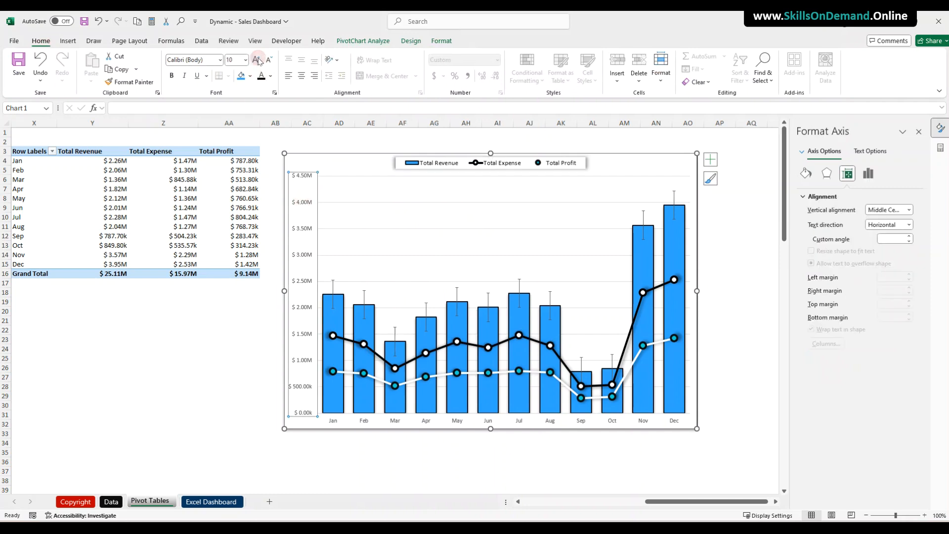
{"action": "left_click", "coordinate": [262, 75]}
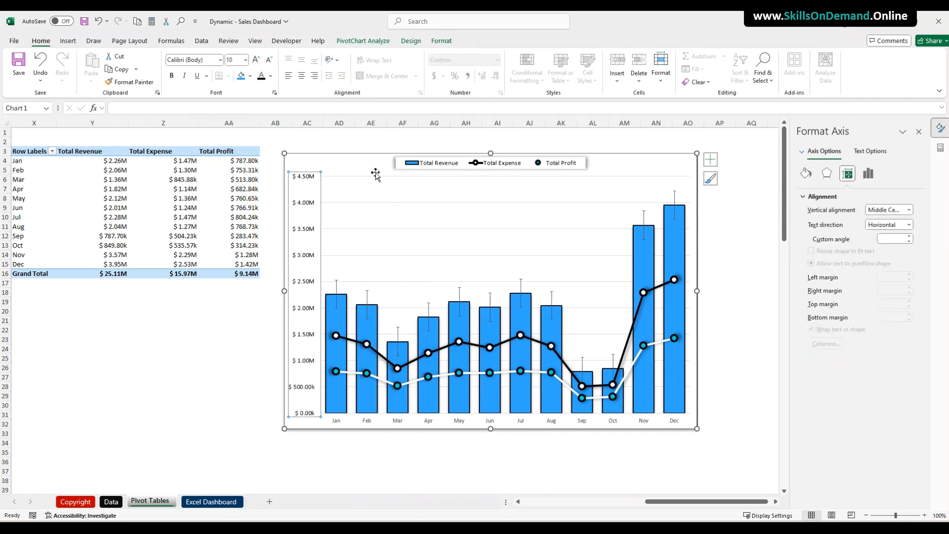
Enlarge the month labels on the horizontal axis to font size 10 and color them black.
{"action": "left_click", "coordinate": [338, 424]}
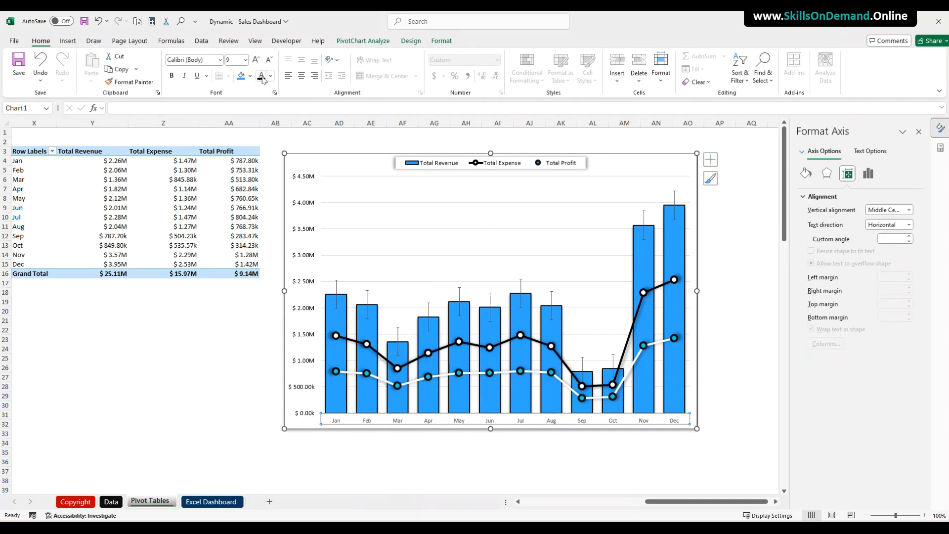
{"action": "left_click", "coordinate": [256, 60]}
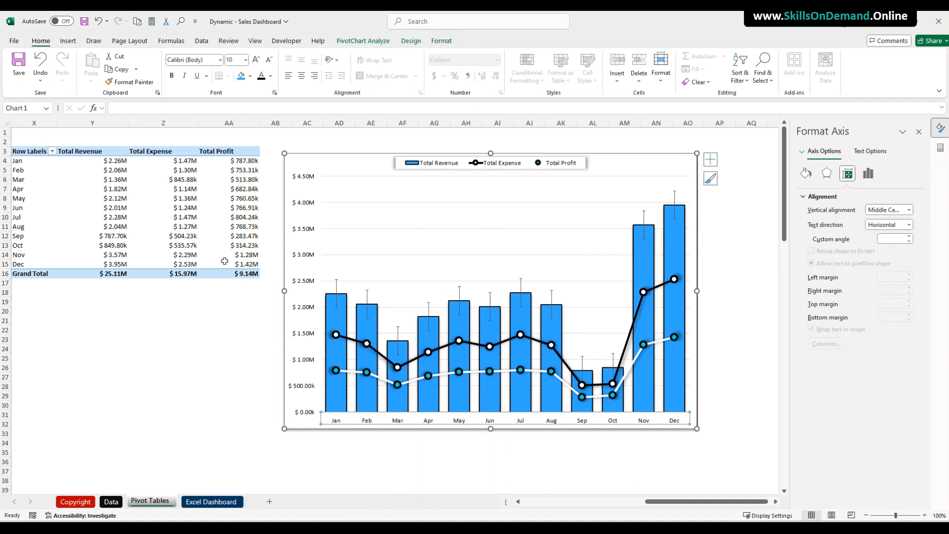
{"action": "left_click", "coordinate": [169, 375]}
{"action": "left_click", "coordinate": [337, 289]}
{"action": "left_click", "coordinate": [338, 289]}
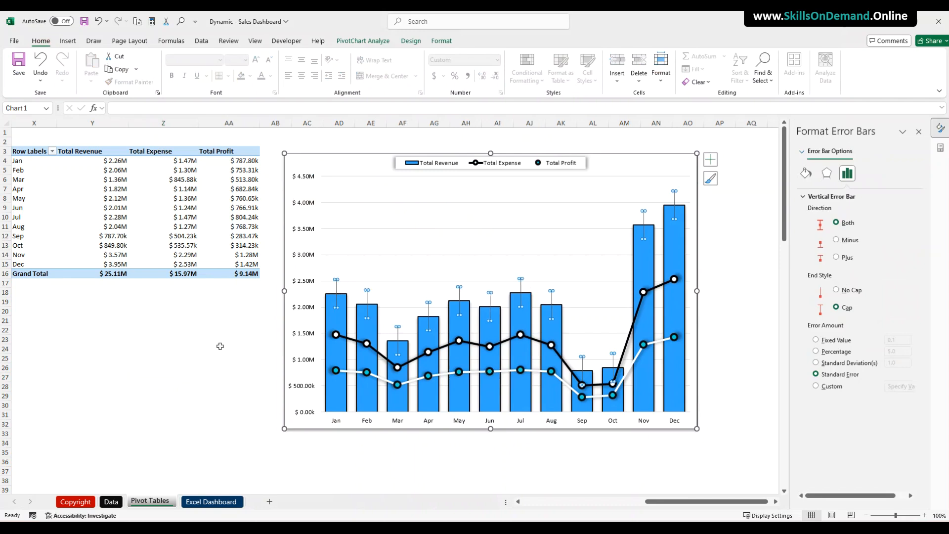
{"action": "left_click", "coordinate": [168, 339]}
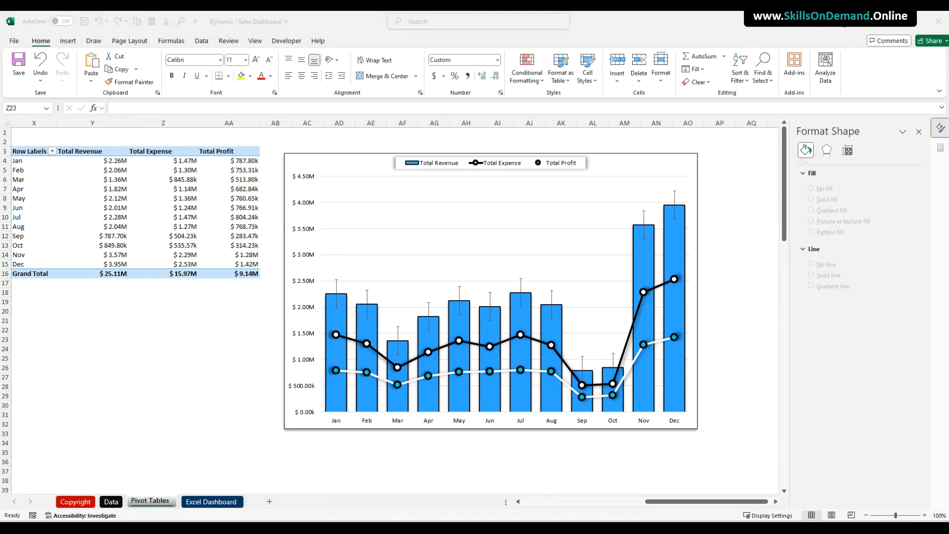
Add a chart title to the monthly combo chart reading "Monthly Trends (Revenue, Profit & Expense)".
{"action": "left_click", "coordinate": [675, 160]}
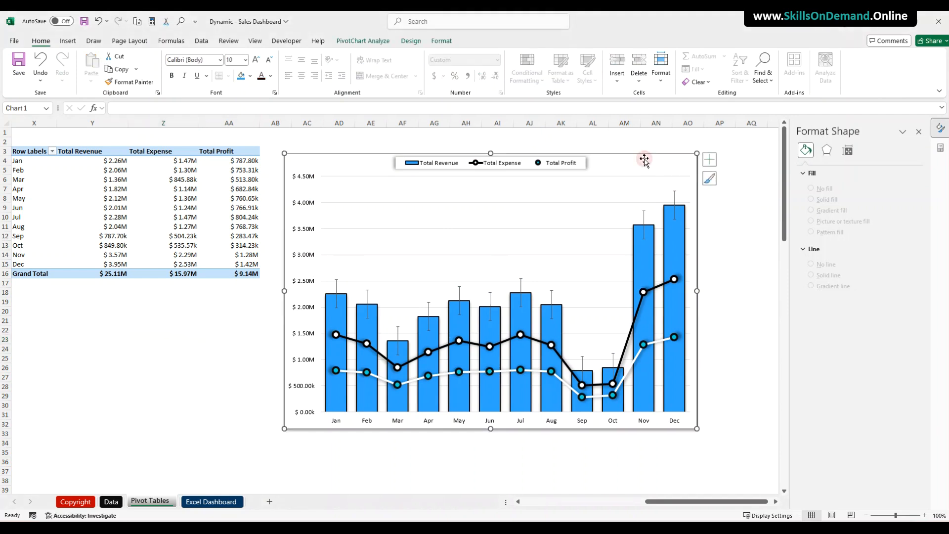
{"action": "left_click", "coordinate": [711, 159]}
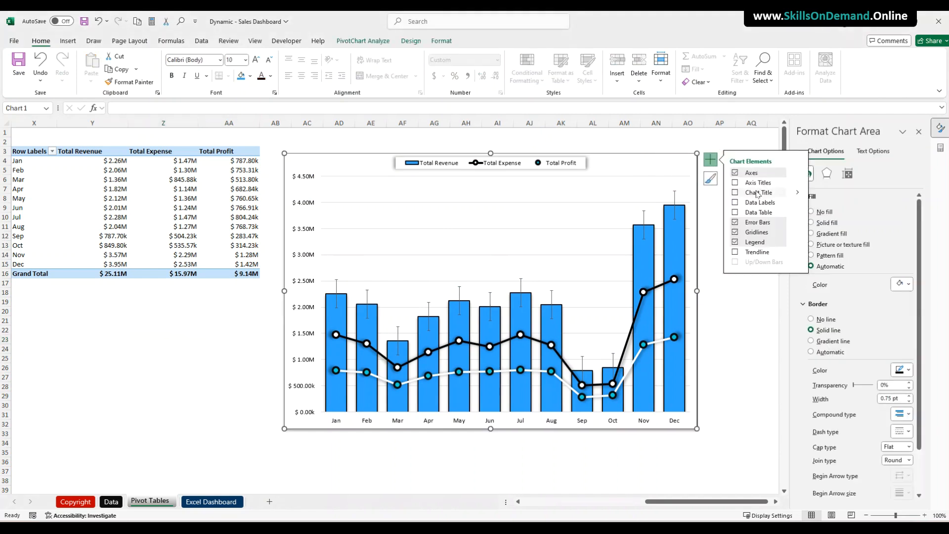
{"action": "left_click", "coordinate": [735, 193]}
{"action": "left_click_drag", "start_coordinate": [478, 164], "coordinate": [523, 165]}
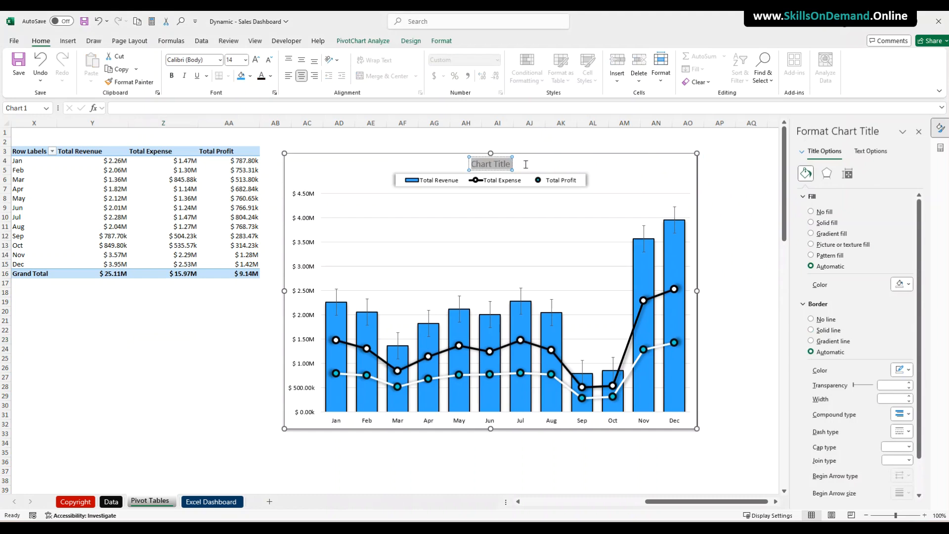
{"action": "type", "text": "mONTH"}
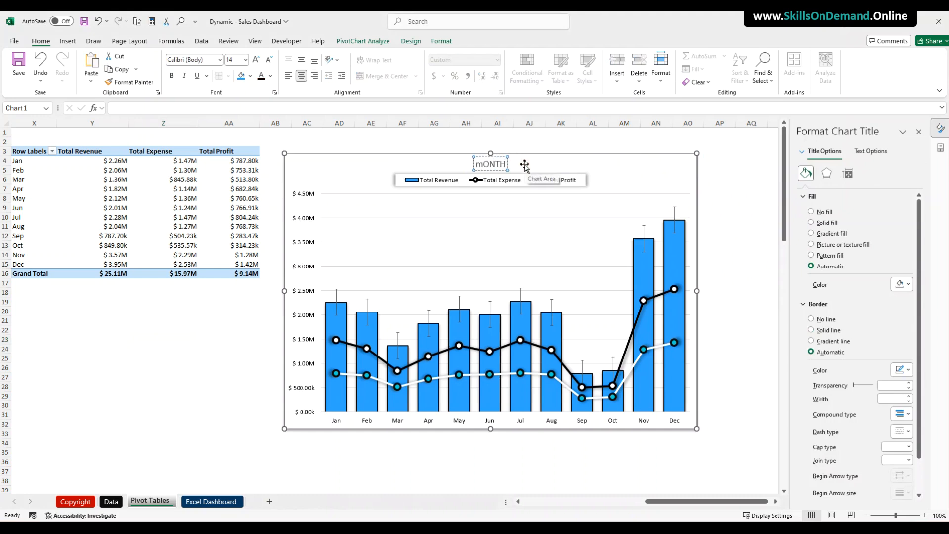
{"action": "key", "text": "BackSpace"}
{"action": "key", "text": "BackSpace"}
{"action": "key", "text": "BackSpace"}
{"action": "type", "text": "Monthly Trends"}
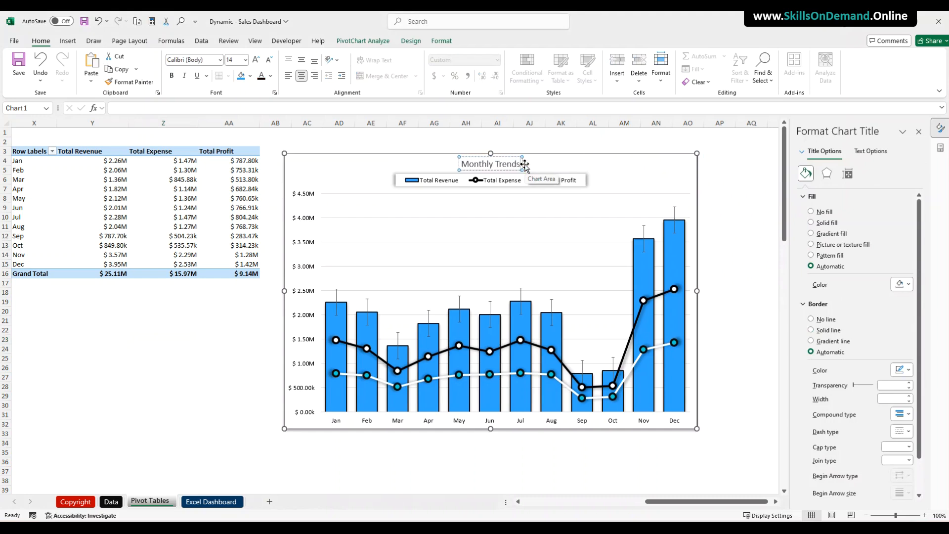
{"action": "type", "text": " (Revenue"}
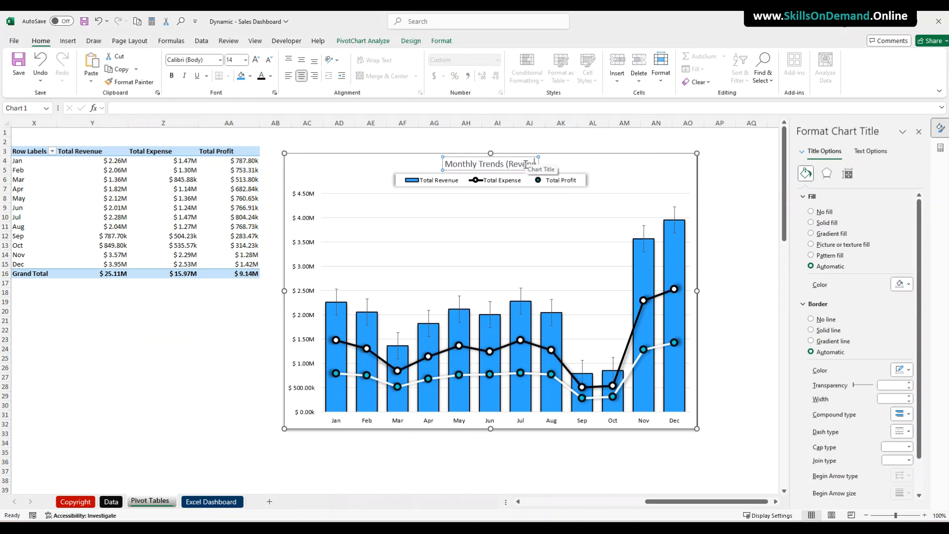
{"action": "type", "text": ", Pro"}
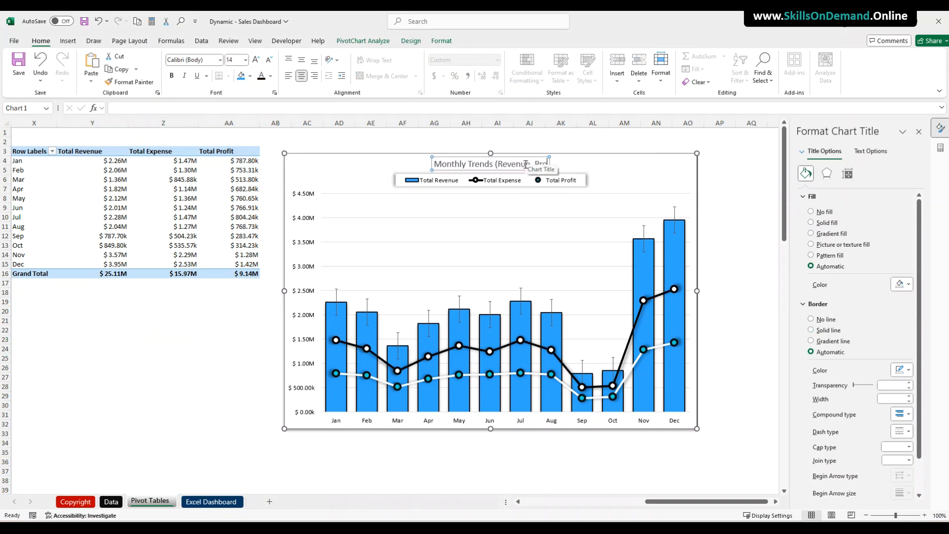
{"action": "type", "text": "fit &"}
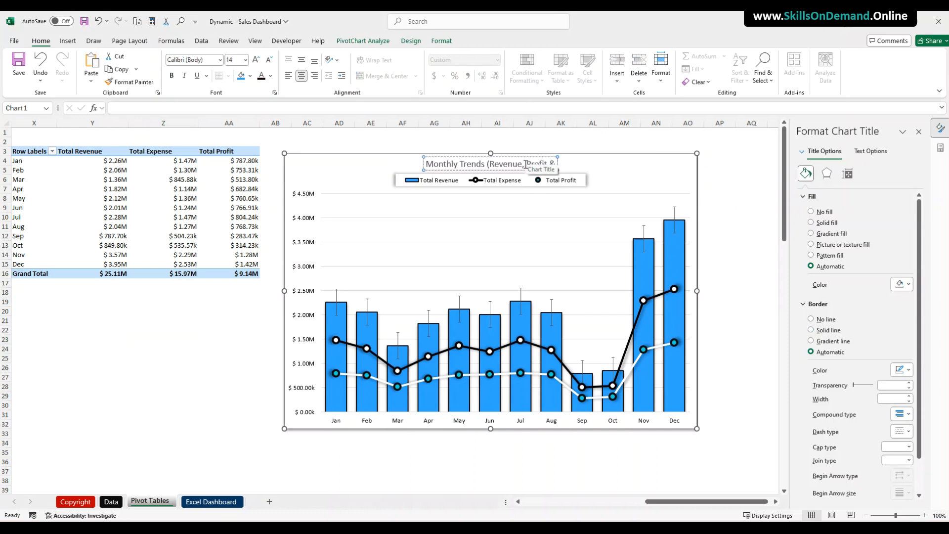
{"action": "type", "text": " Expense)"}
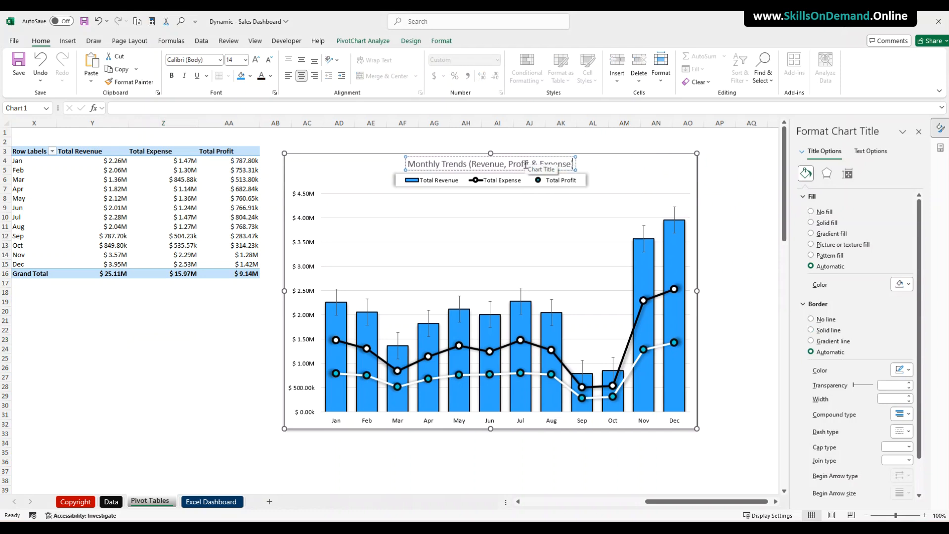
{"action": "left_click", "coordinate": [184, 347]}
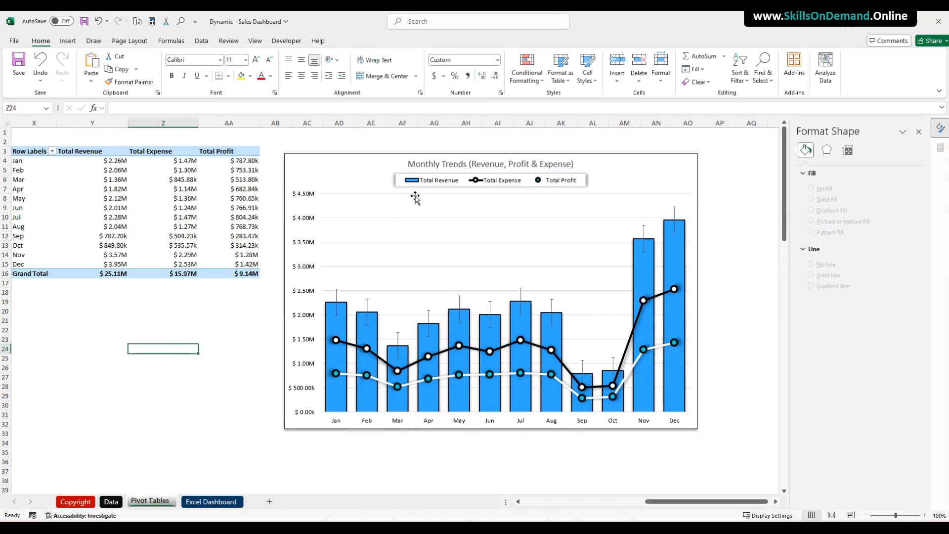
Format the chart title in bold black text at font size 12.
{"action": "left_click", "coordinate": [433, 166]}
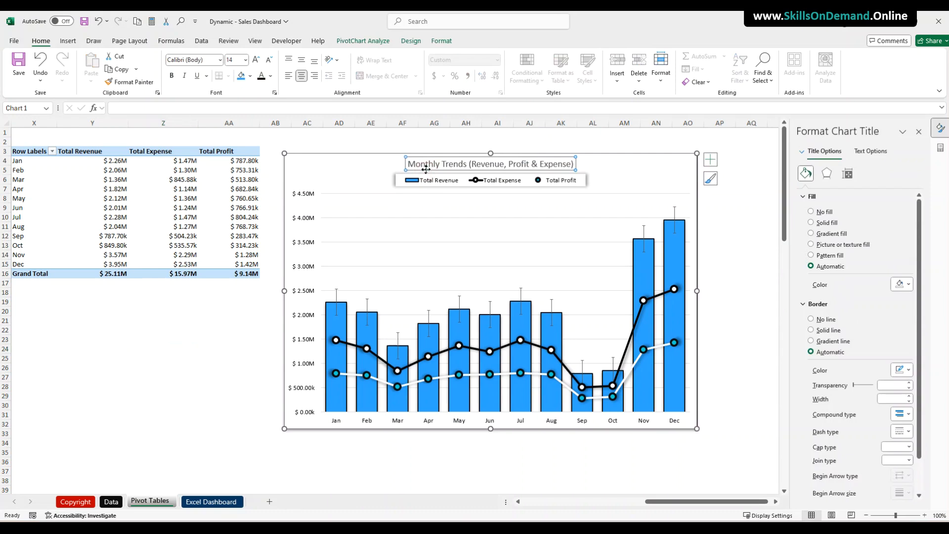
{"action": "left_click", "coordinate": [240, 61]}
{"action": "type", "text": "12"}
{"action": "key", "text": "Return"}
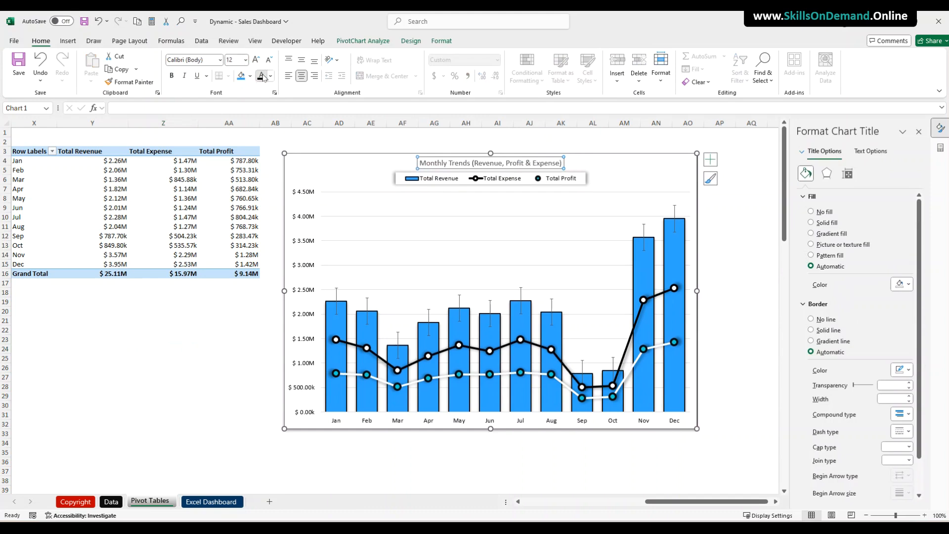
{"action": "left_click", "coordinate": [198, 352]}
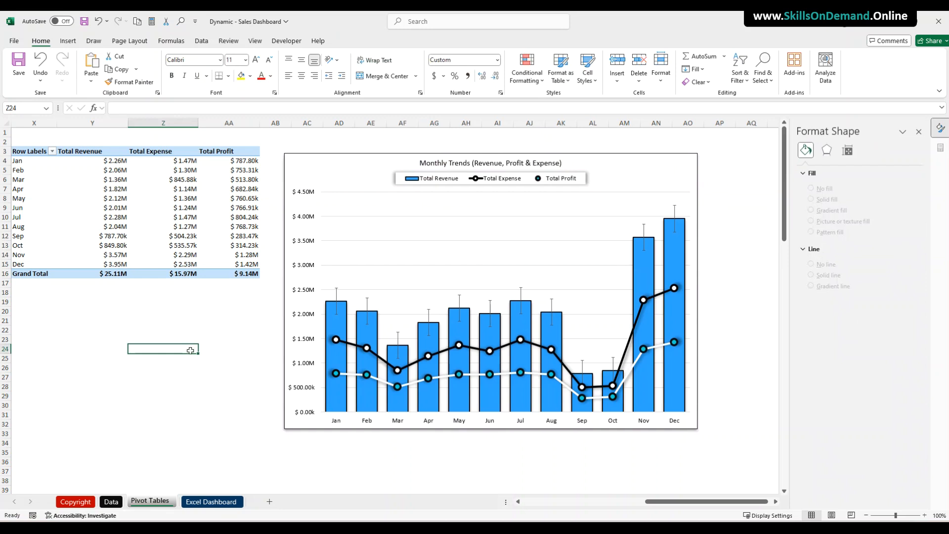
{"action": "left_click", "coordinate": [440, 164]}
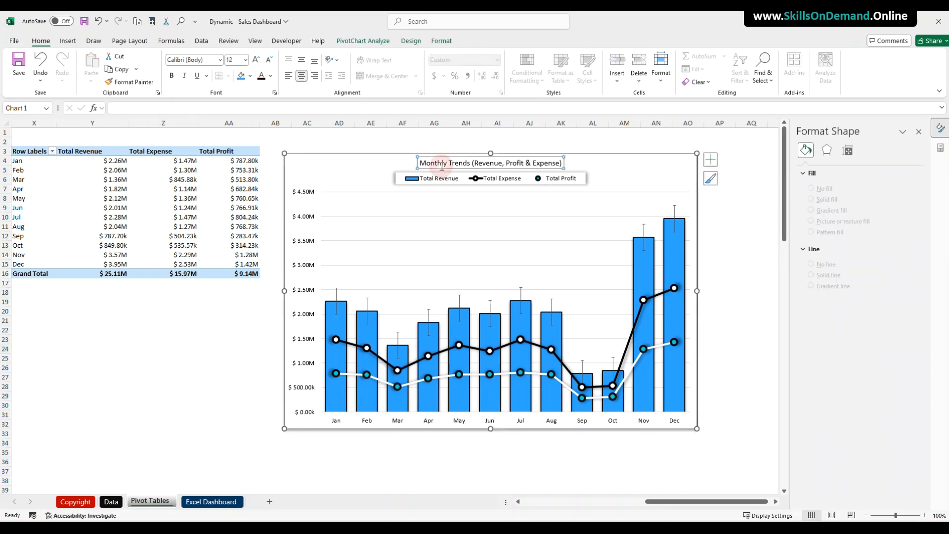
{"action": "left_click", "coordinate": [171, 76]}
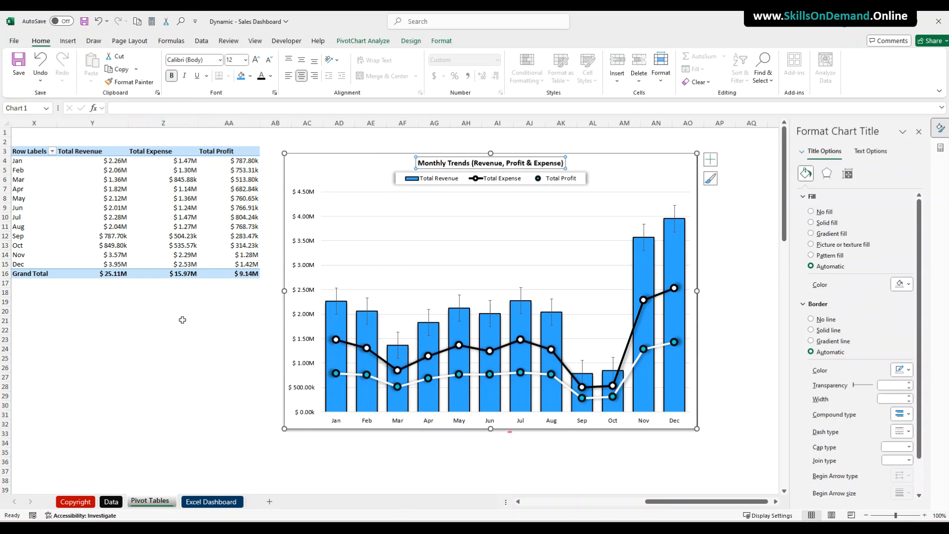
{"action": "left_click", "coordinate": [170, 347]}
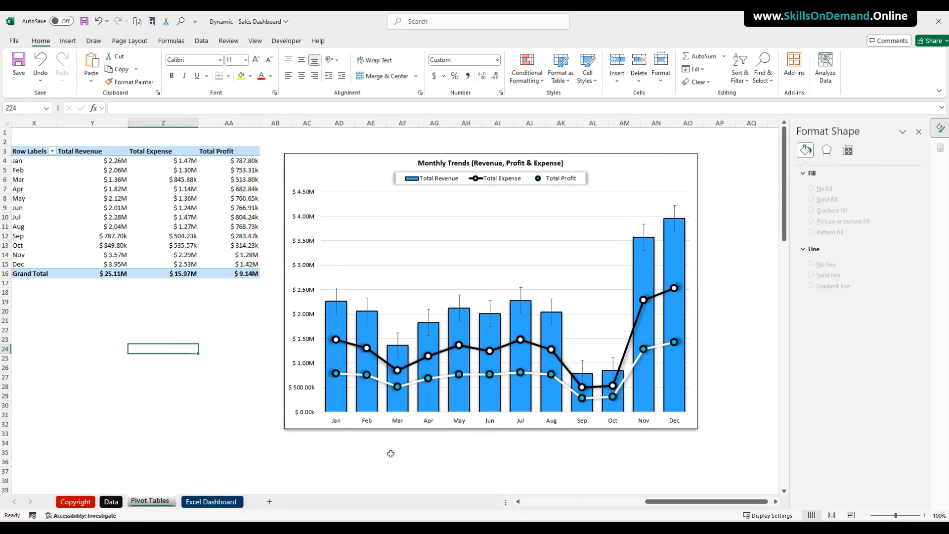
Move the Monthly Trends chart from the Pivot Tables sheet to the Excel Dashboard sheet, placing it beside the dashed line, level with row 3.
{"action": "left_click", "coordinate": [347, 430]}
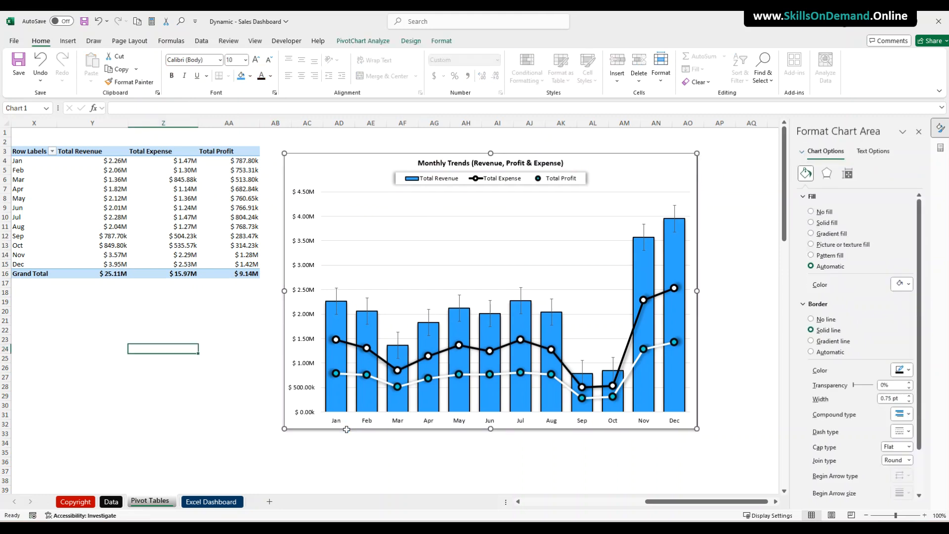
{"action": "key", "text": "ctrl+x"}
{"action": "left_click", "coordinate": [211, 501]}
{"action": "left_click", "coordinate": [210, 342]}
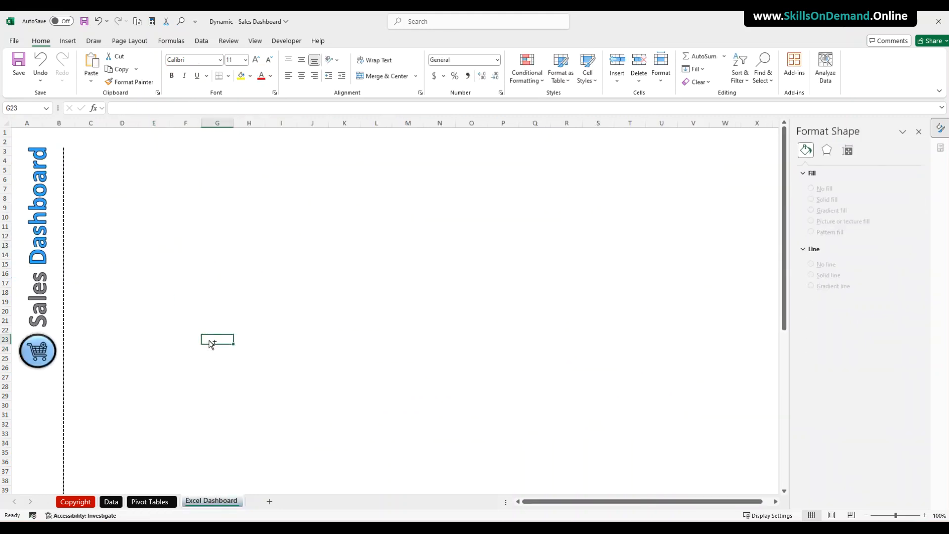
{"action": "key", "text": "ctrl+v"}
{"action": "left_click_drag", "start_coordinate": [227, 333], "coordinate": [94, 149]}
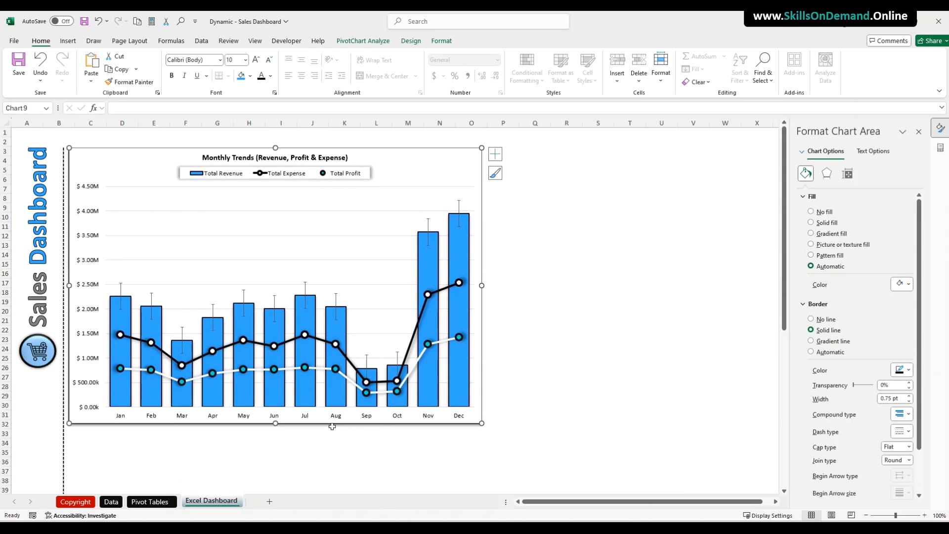
Resize the Monthly Trends chart to a height of 10.92 cm and a width of 20.69 cm.
{"action": "left_click", "coordinate": [847, 173]}
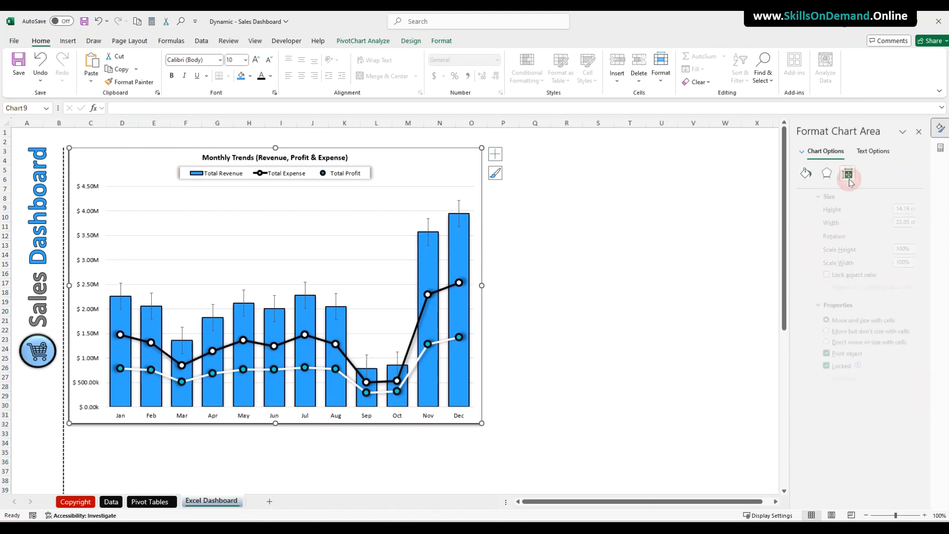
{"action": "left_click", "coordinate": [896, 208]}
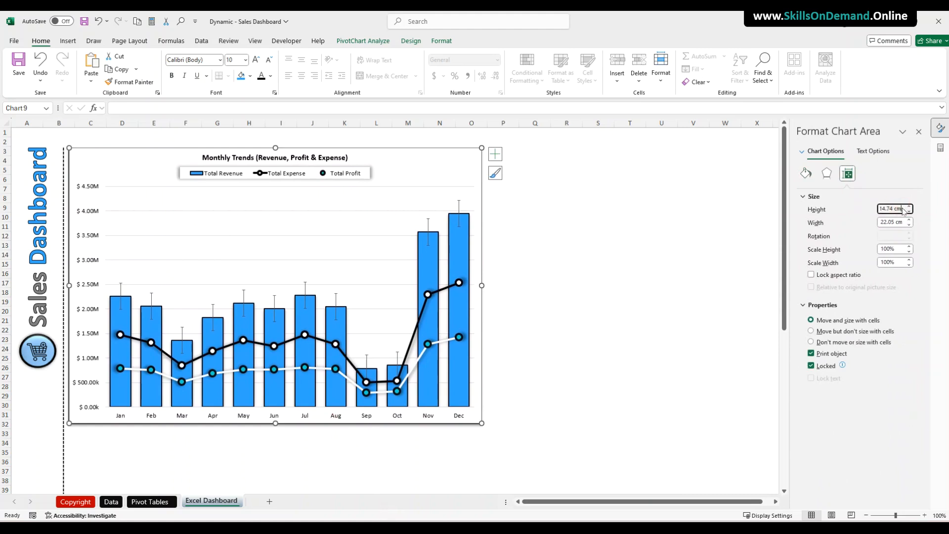
{"action": "left_click_drag", "start_coordinate": [893, 208], "coordinate": [858, 206]}
{"action": "type", "text": "10."}
{"action": "key", "text": "Return"}
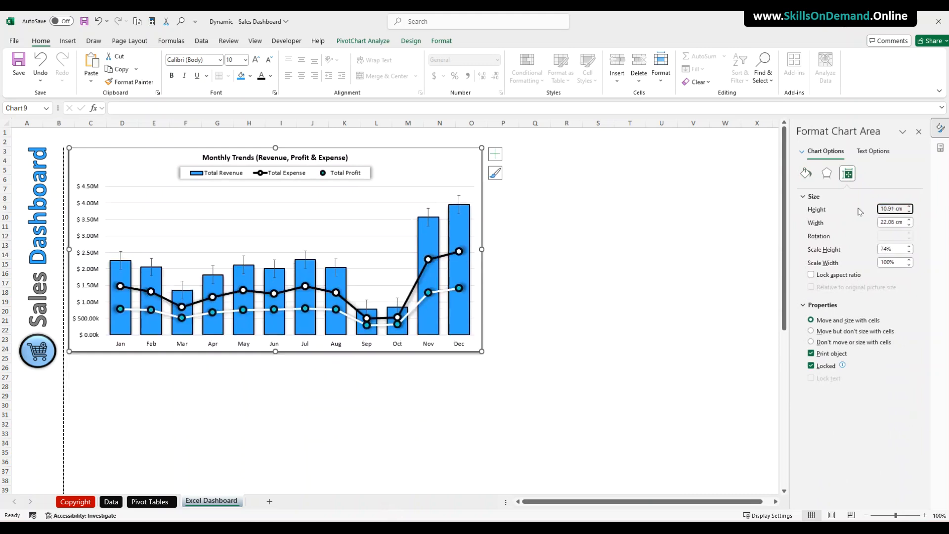
{"action": "double_click", "coordinate": [894, 221]}
{"action": "type", "text": "2"}
{"action": "type", "text": "0.68"}
{"action": "key", "text": "Return"}
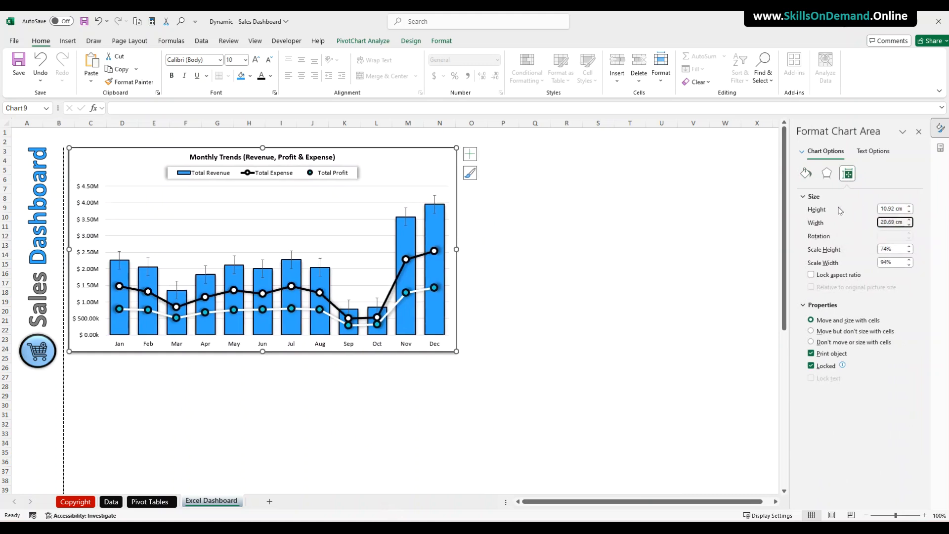
{"action": "left_click", "coordinate": [231, 396]}
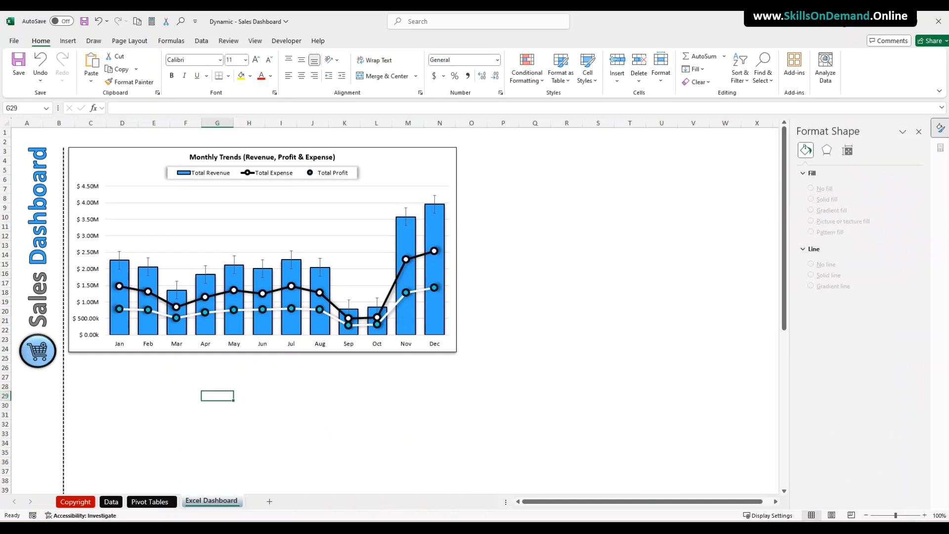
Duplicate the circular shopping cart icon and place the copy over the upper-right corner of the Monthly Trends chart.
{"action": "left_click", "coordinate": [42, 353]}
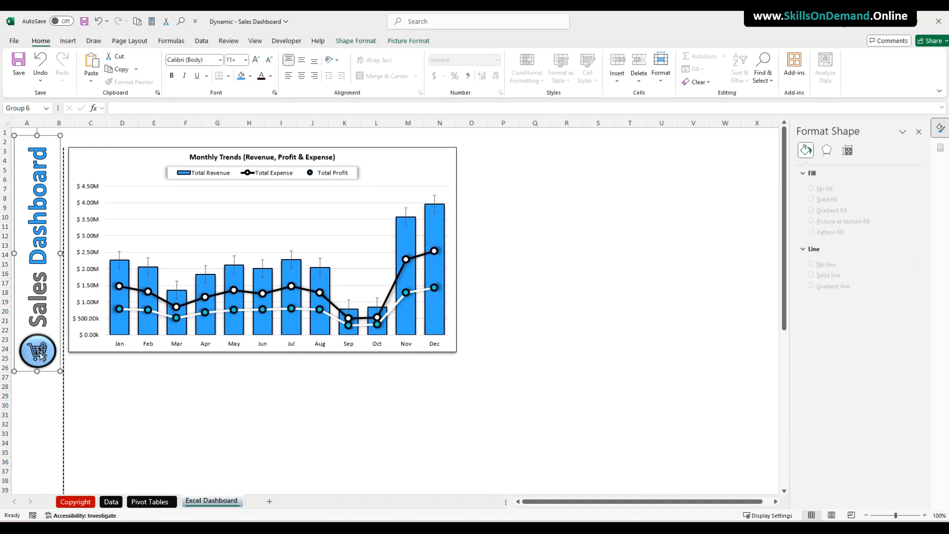
{"action": "left_click", "coordinate": [39, 352], "text": "shift"}
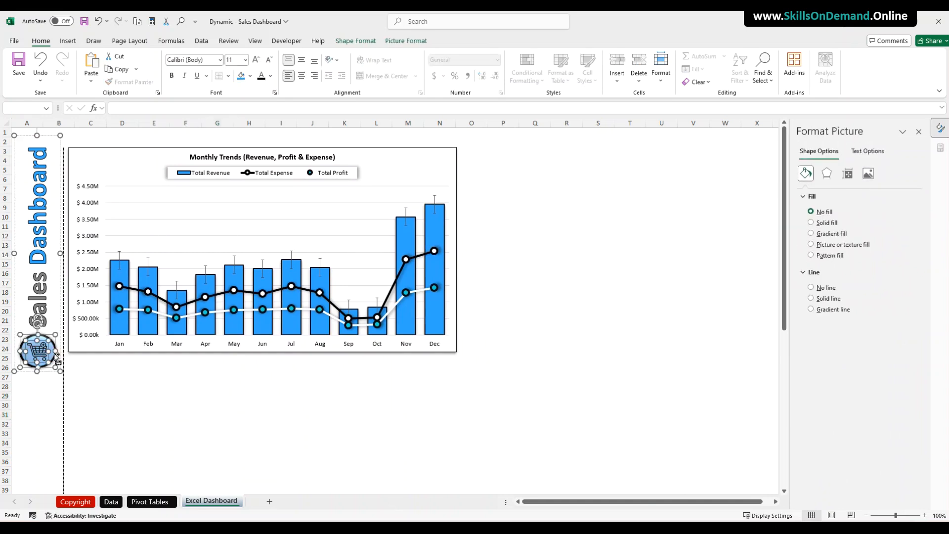
{"action": "left_click", "coordinate": [186, 379]}
{"action": "key", "text": "ctrl+v"}
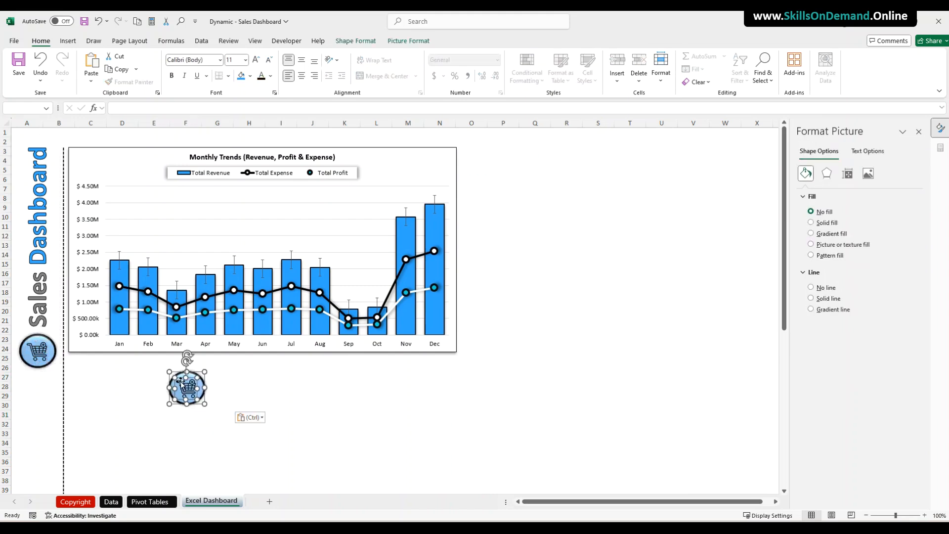
{"action": "left_click_drag", "start_coordinate": [339, 246], "coordinate": [429, 147]}
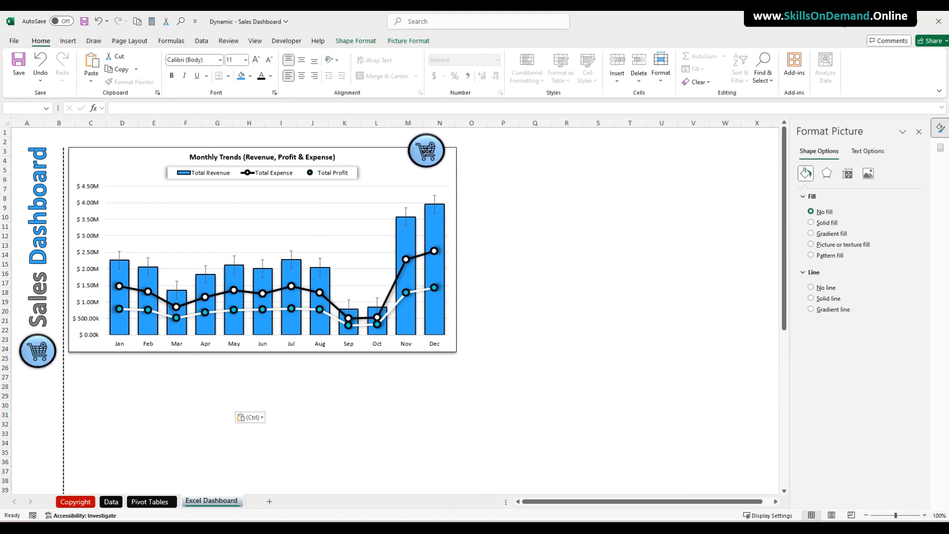
{"action": "left_click_drag", "start_coordinate": [427, 150], "coordinate": [434, 149]}
{"action": "left_click", "coordinate": [504, 182]}
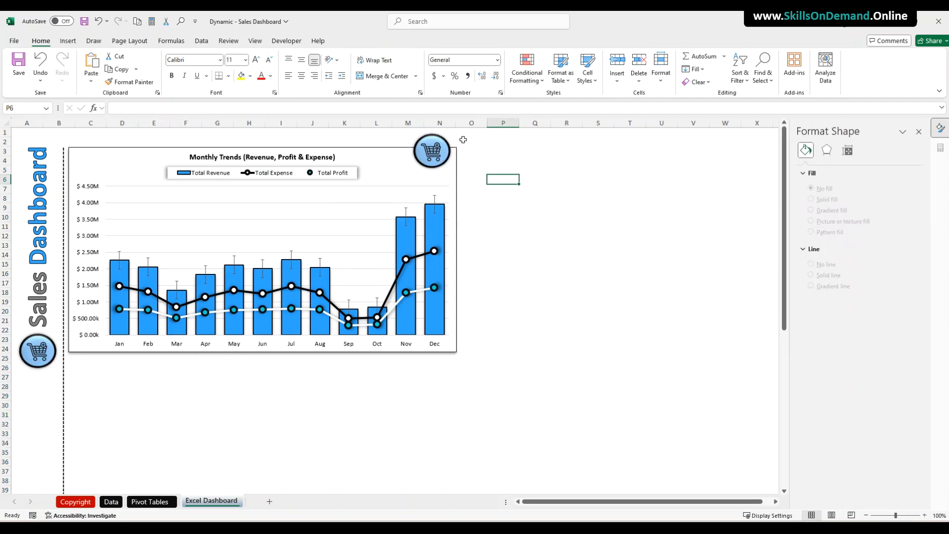
Replace the shopping cart picture in the icon over the Monthly Trends chart with the growth picture from the Icons Used folder.
{"action": "left_click", "coordinate": [429, 148]}
{"action": "right_click", "coordinate": [429, 146]}
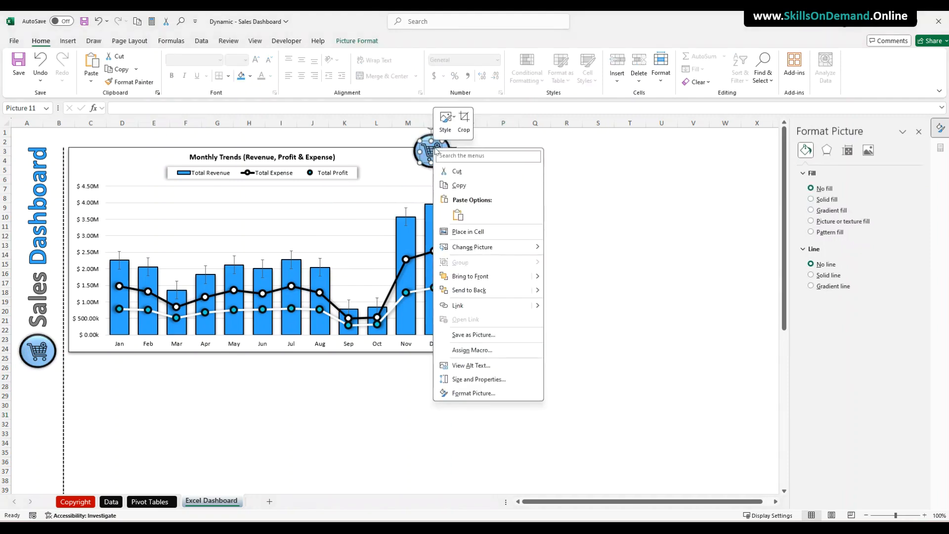
{"action": "mouse_move", "coordinate": [487, 252]}
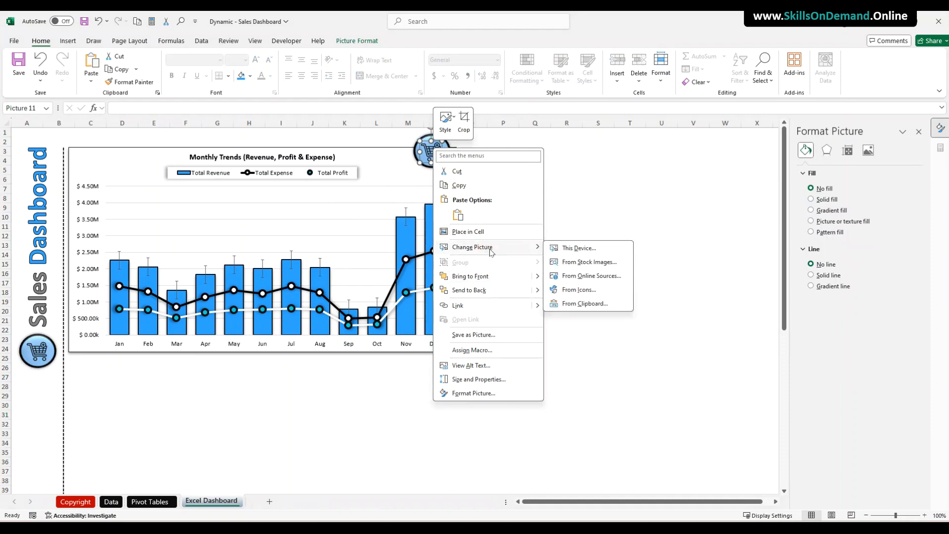
{"action": "left_click", "coordinate": [572, 250]}
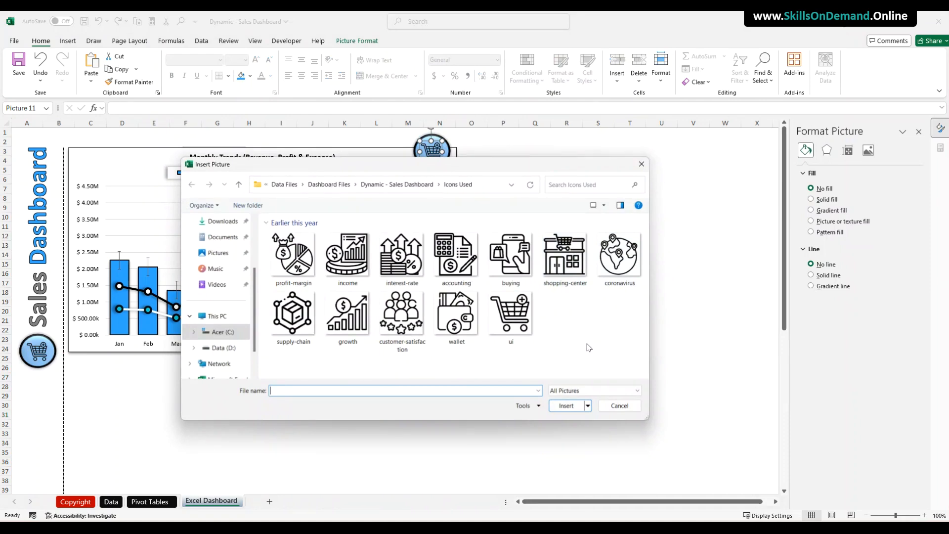
{"action": "left_click", "coordinate": [348, 319]}
{"action": "left_click", "coordinate": [567, 405]}
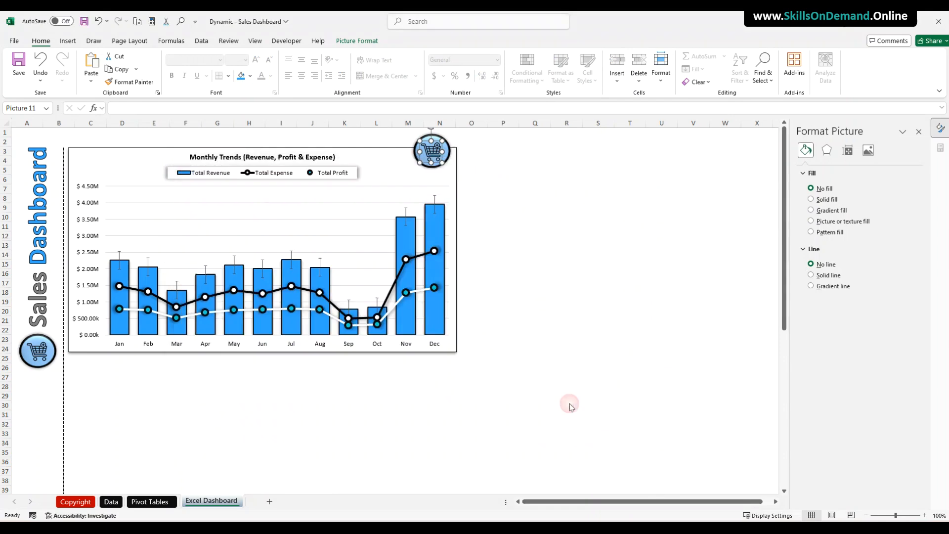
{"action": "left_click", "coordinate": [599, 347]}
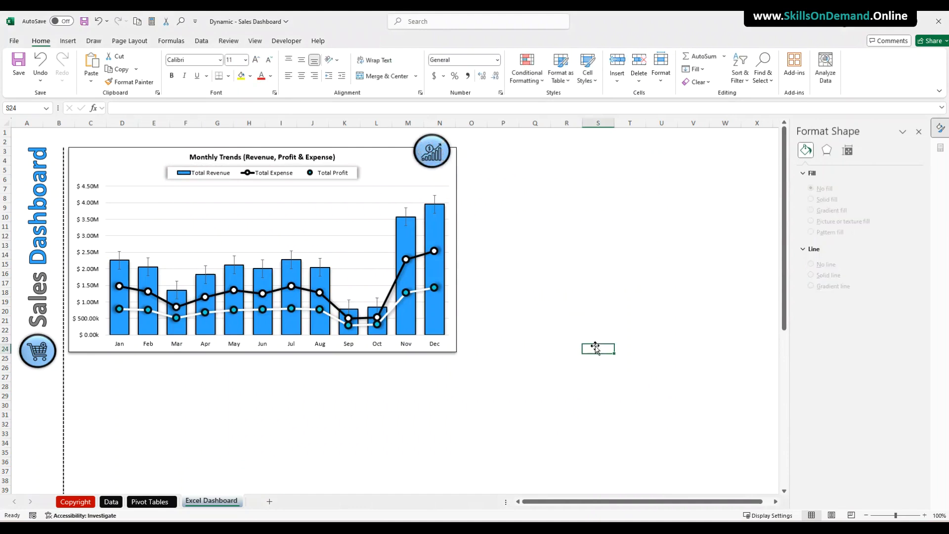
Group the growth picture with the blue circle behind it.
{"action": "left_click", "coordinate": [435, 157]}
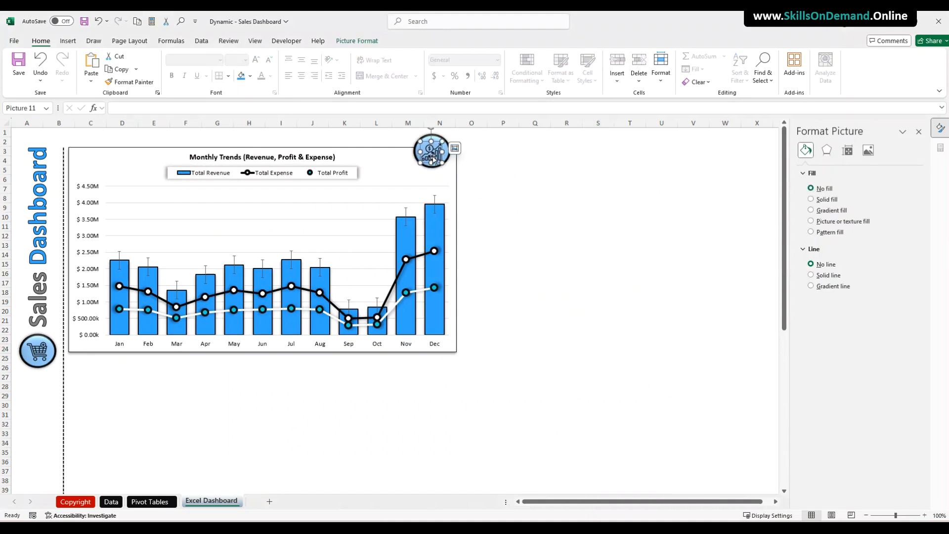
{"action": "left_click", "coordinate": [448, 159], "text": "shift"}
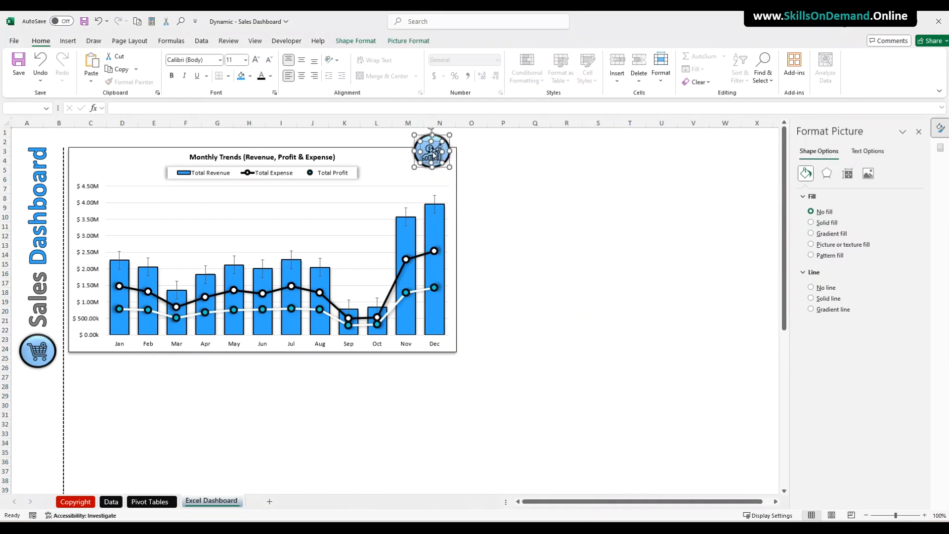
{"action": "left_click", "coordinate": [500, 183]}
{"action": "left_click", "coordinate": [439, 157]}
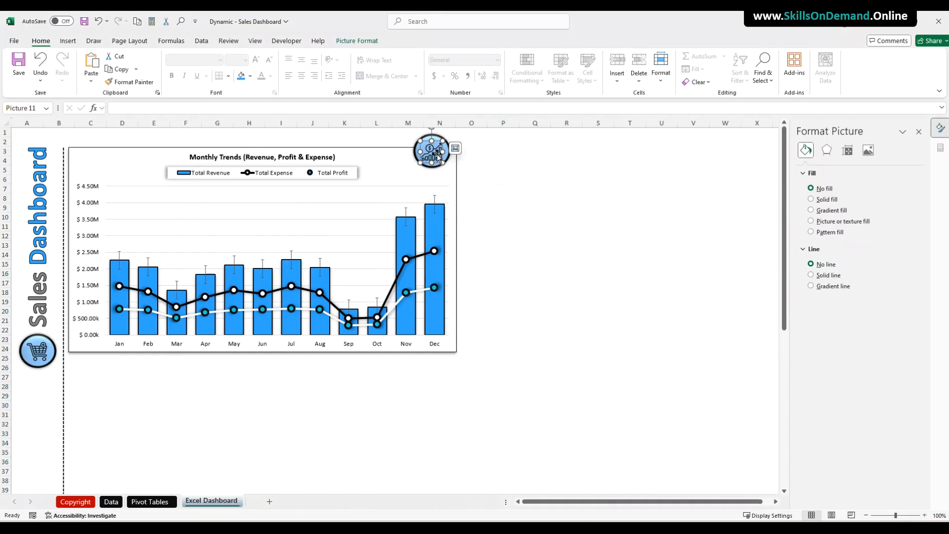
{"action": "left_click", "coordinate": [476, 187]}
{"action": "left_click", "coordinate": [439, 157]}
{"action": "left_click", "coordinate": [448, 150], "text": "shift"}
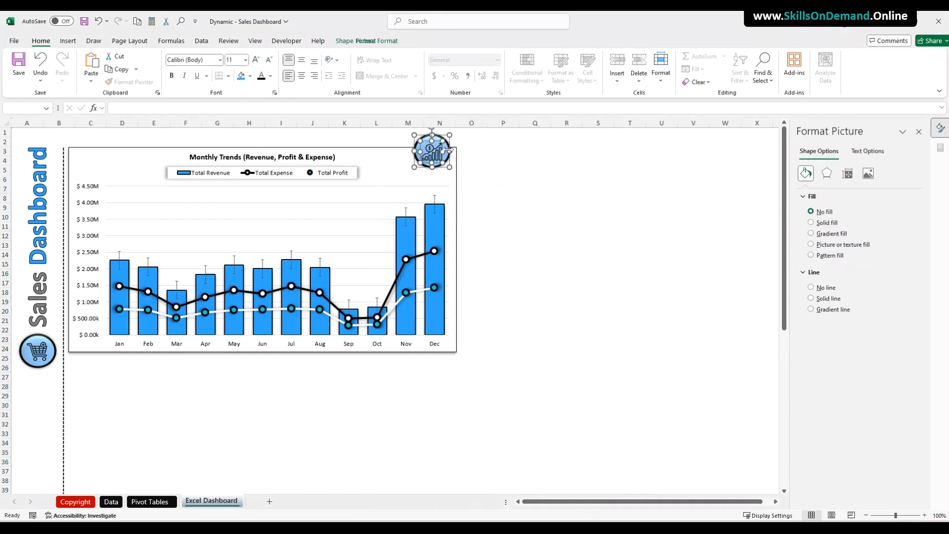
{"action": "right_click", "coordinate": [448, 157]}
{"action": "mouse_move", "coordinate": [492, 247]}
{"action": "left_click", "coordinate": [588, 244]}
{"action": "left_click", "coordinate": [540, 245]}
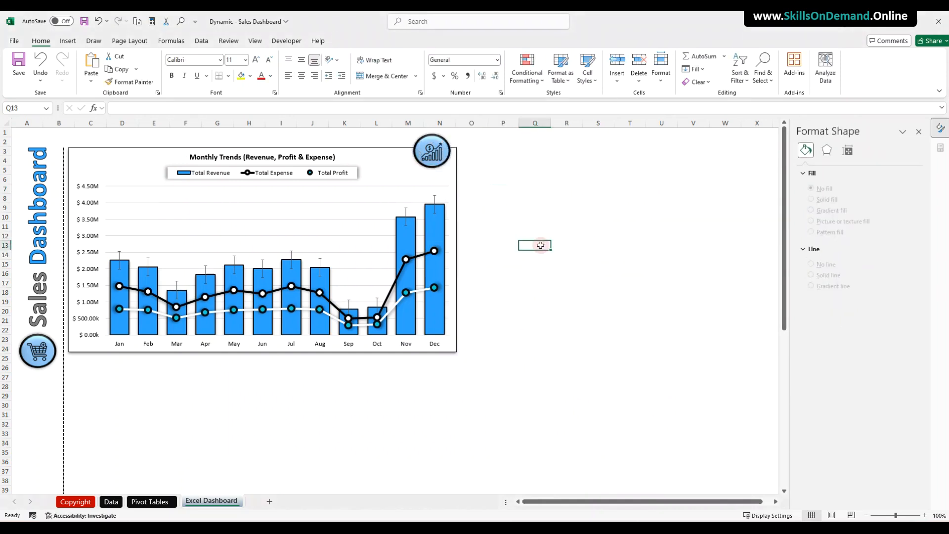
Group the circular growth icon with the Monthly Trends chart.
{"action": "left_click", "coordinate": [429, 146]}
{"action": "left_click", "coordinate": [455, 194], "text": "shift"}
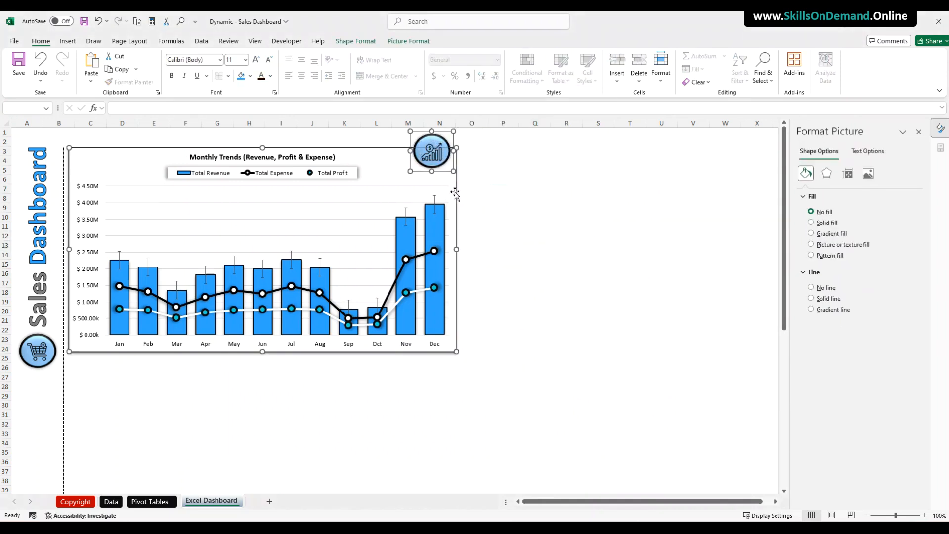
{"action": "right_click", "coordinate": [455, 194]}
{"action": "mouse_move", "coordinate": [500, 275]}
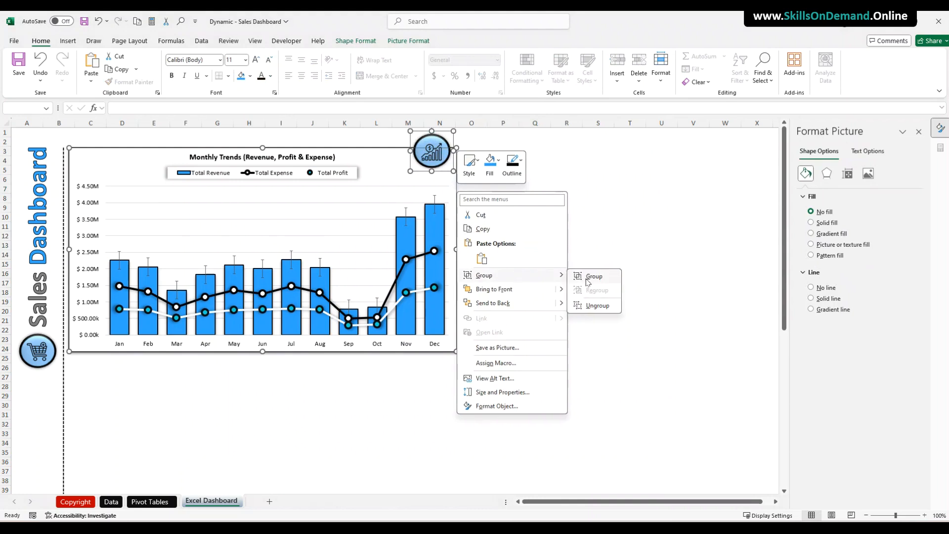
{"action": "left_click", "coordinate": [589, 278]}
{"action": "left_click", "coordinate": [547, 275]}
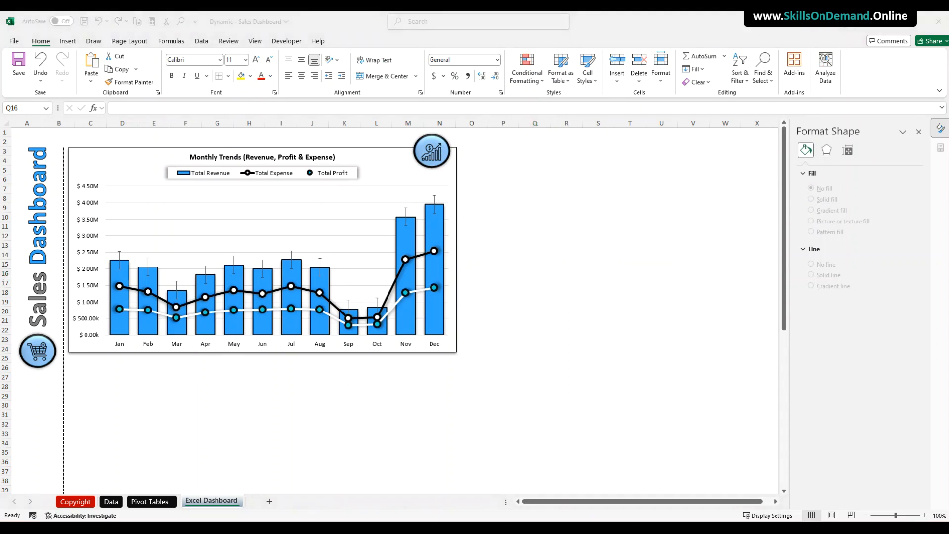
Refresh all data connections and pivot tables, and save the workbook.
{"action": "left_click", "coordinate": [369, 430]}
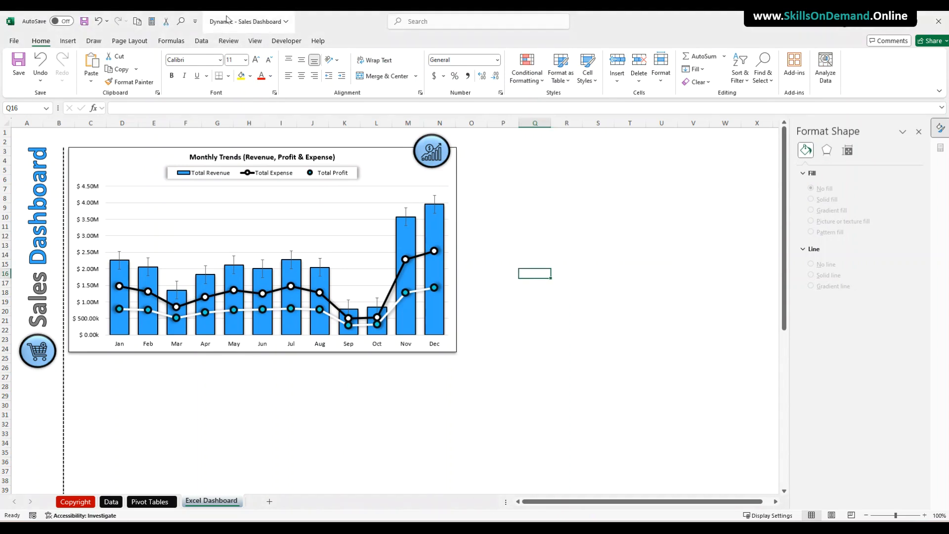
{"action": "left_click", "coordinate": [199, 43]}
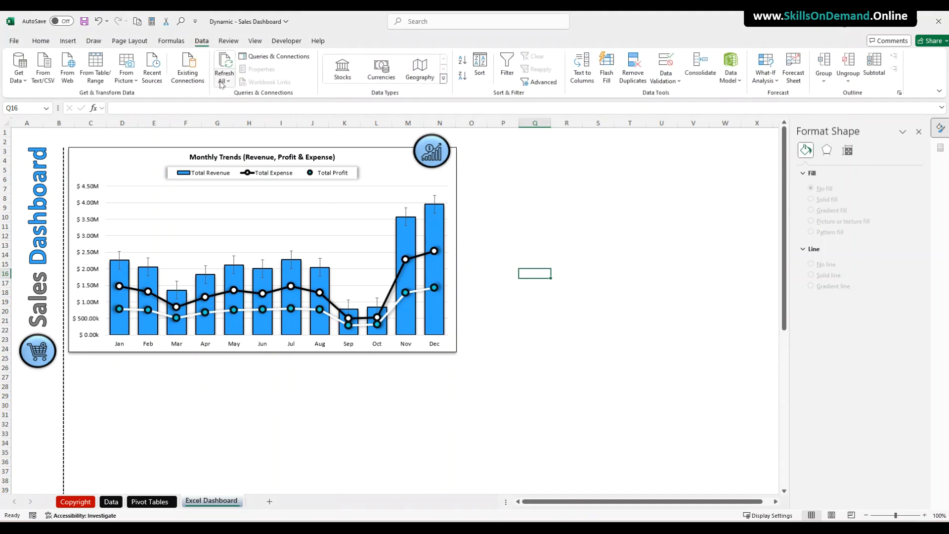
{"action": "left_click", "coordinate": [224, 80]}
{"action": "left_click", "coordinate": [245, 96]}
{"action": "left_click", "coordinate": [84, 21]}
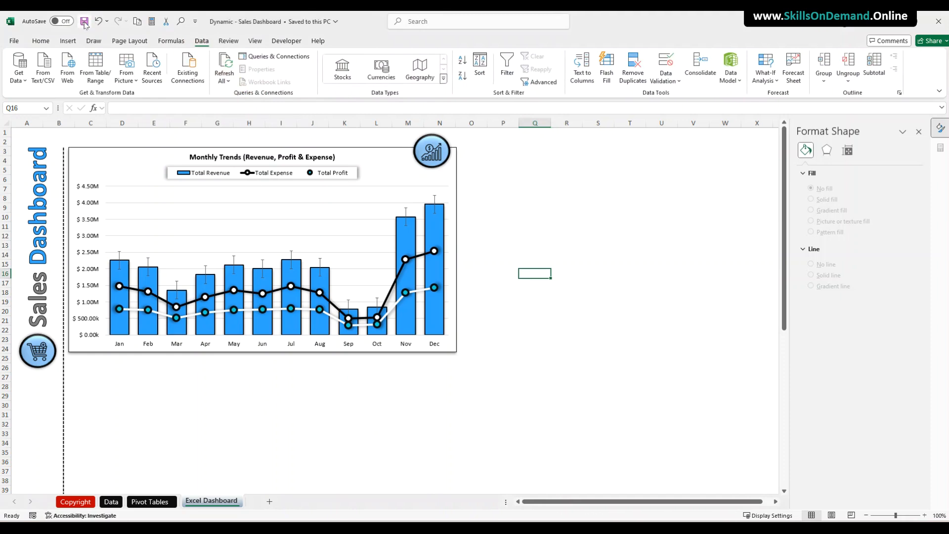
{"action": "left_click", "coordinate": [84, 22]}
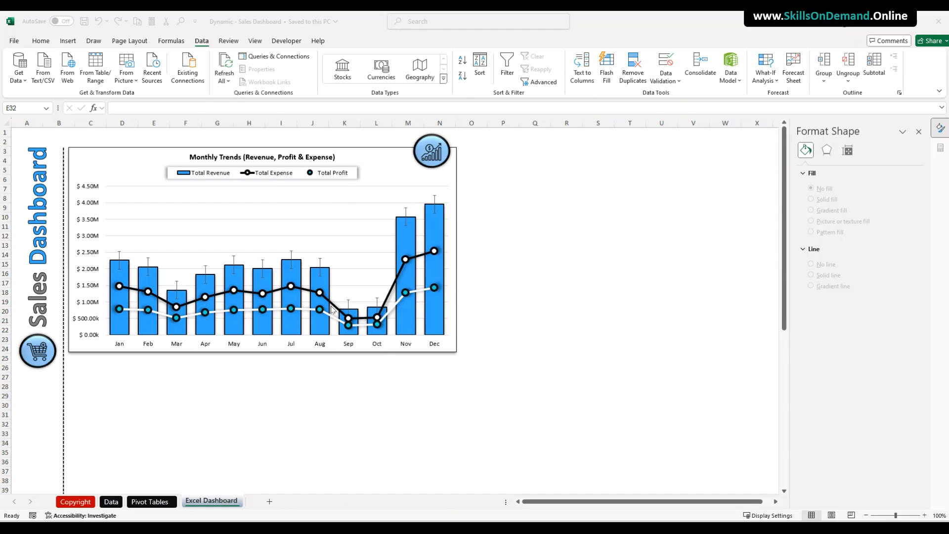
Create a PivotTable from the whole table on the Data sheet, placed in cell AD3 of the existing Pivot Tables sheet.
{"action": "mouse_move", "coordinate": [330, 309]}
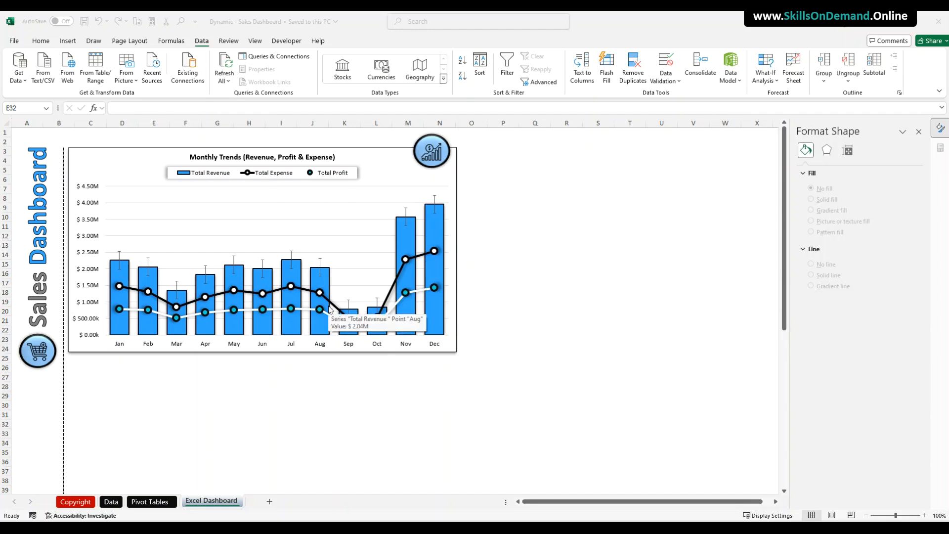
{"action": "left_click", "coordinate": [112, 504]}
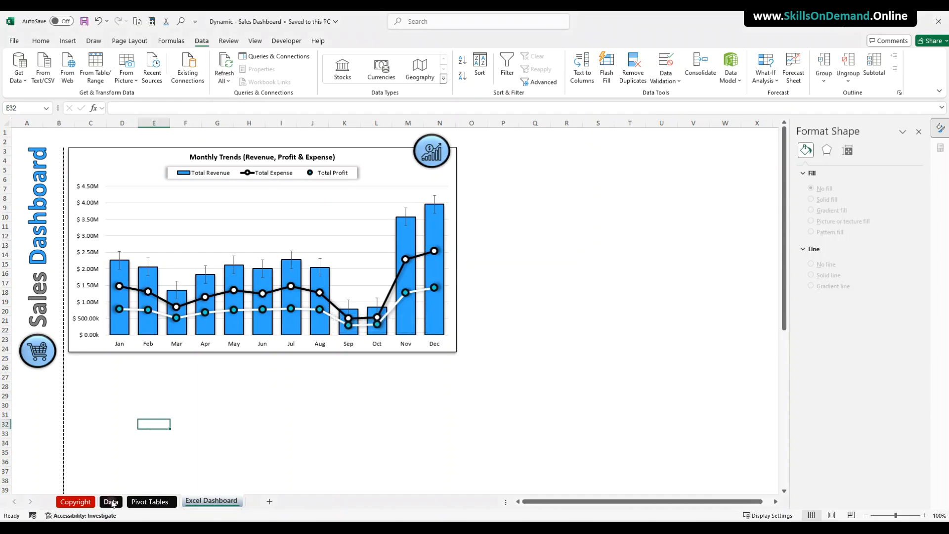
{"action": "left_click", "coordinate": [112, 503]}
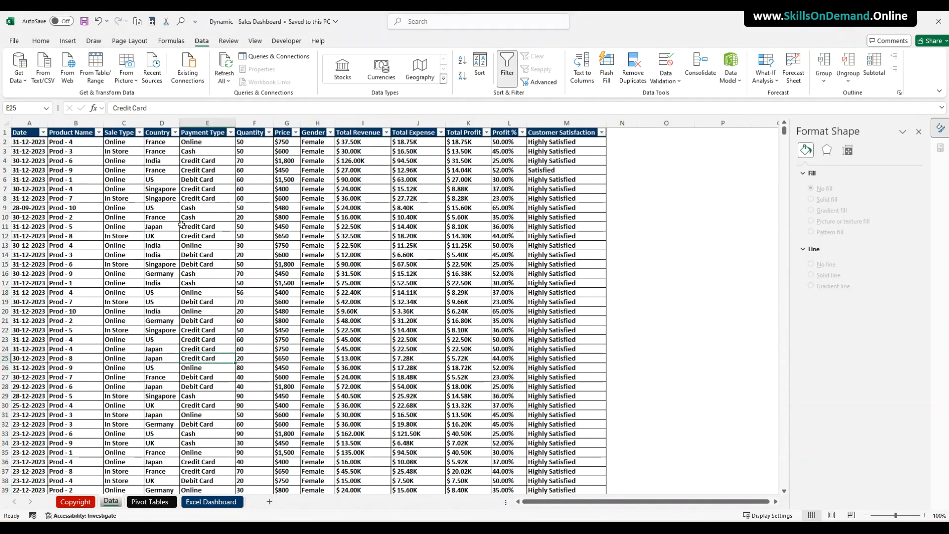
{"action": "key", "text": "ctrl+a"}
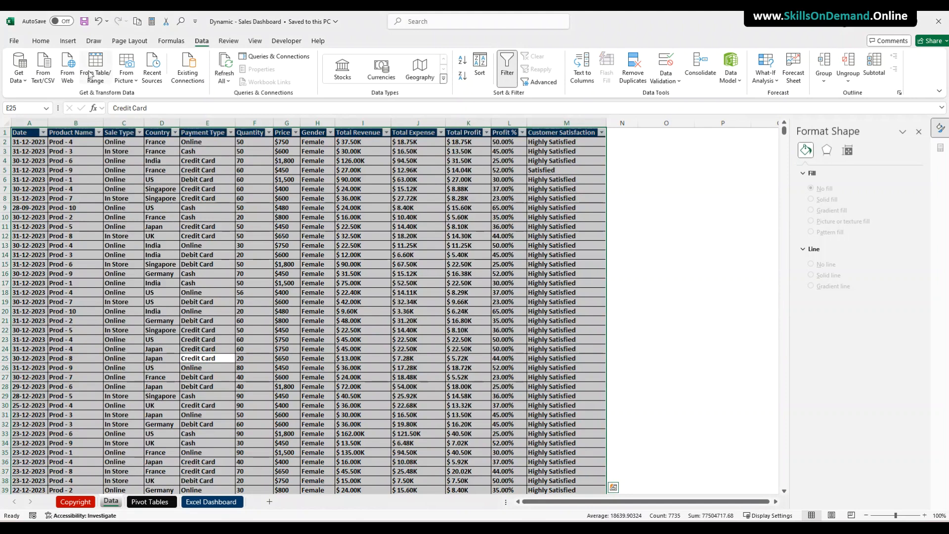
{"action": "left_click", "coordinate": [68, 43]}
{"action": "left_click", "coordinate": [23, 61]}
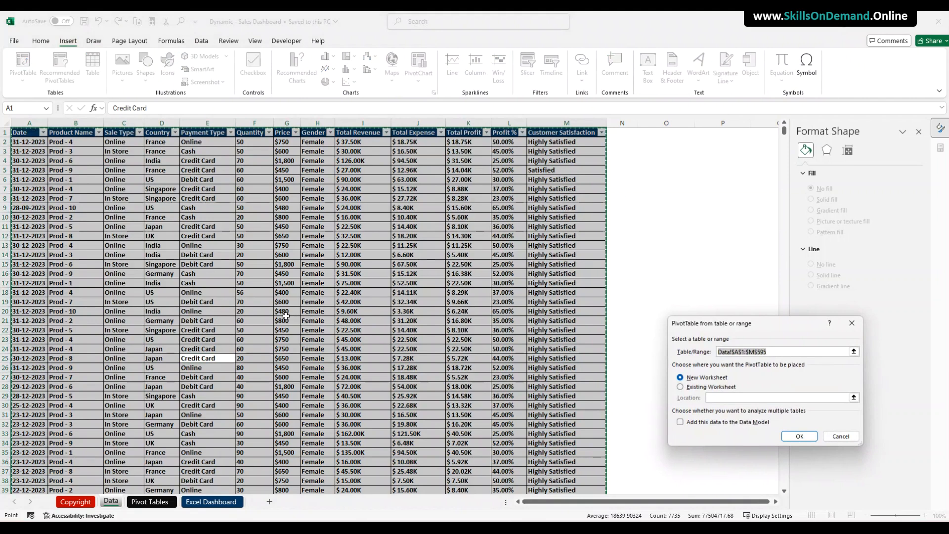
{"action": "left_click", "coordinate": [680, 387]}
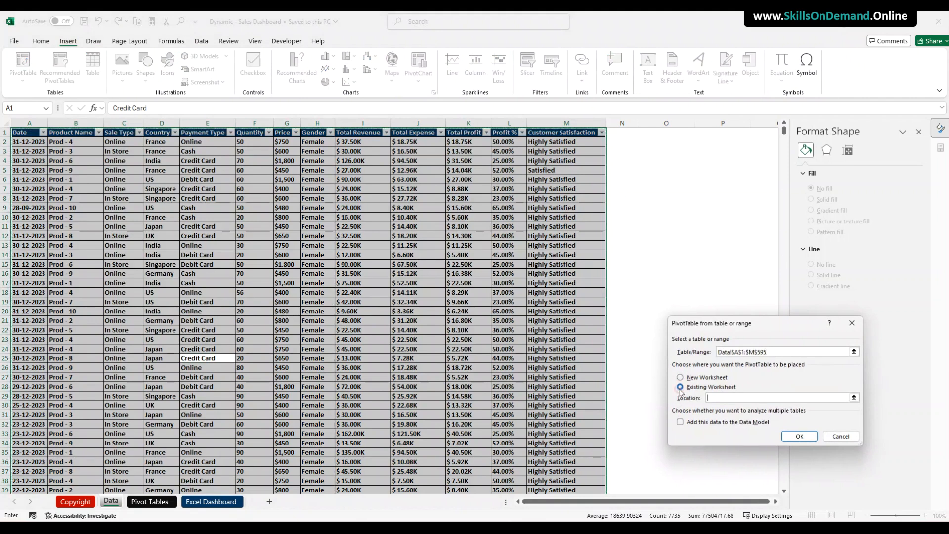
{"action": "left_click", "coordinate": [853, 398]}
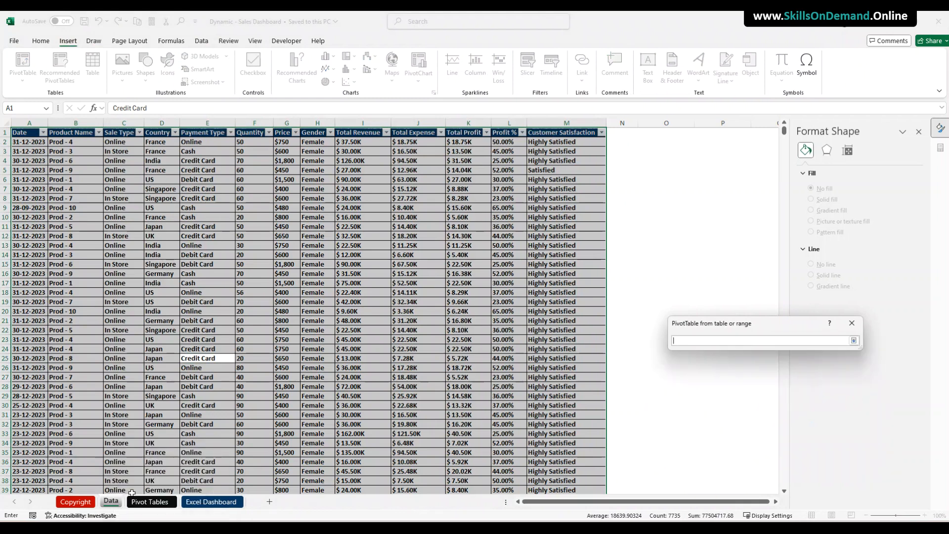
{"action": "left_click", "coordinate": [146, 503]}
{"action": "left_click", "coordinate": [271, 150]}
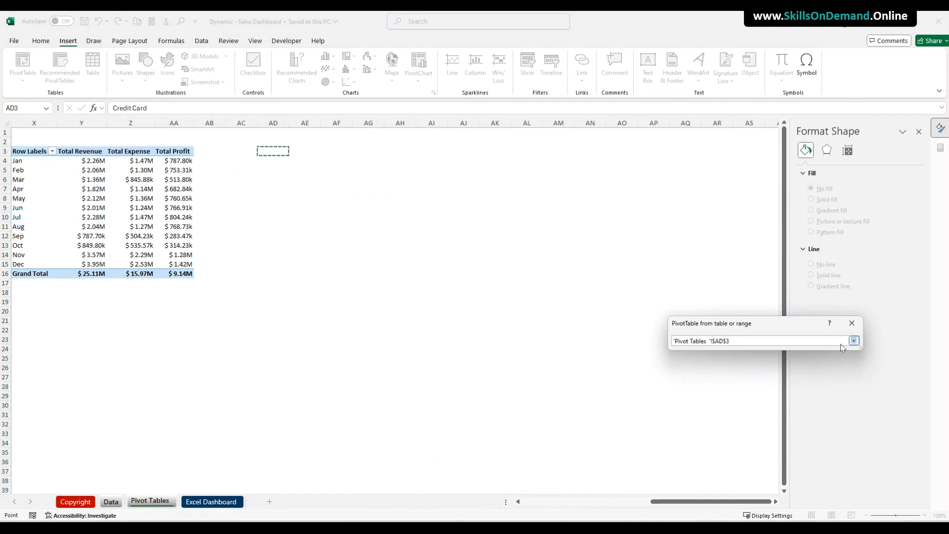
{"action": "left_click", "coordinate": [854, 341]}
{"action": "left_click", "coordinate": [801, 434]}
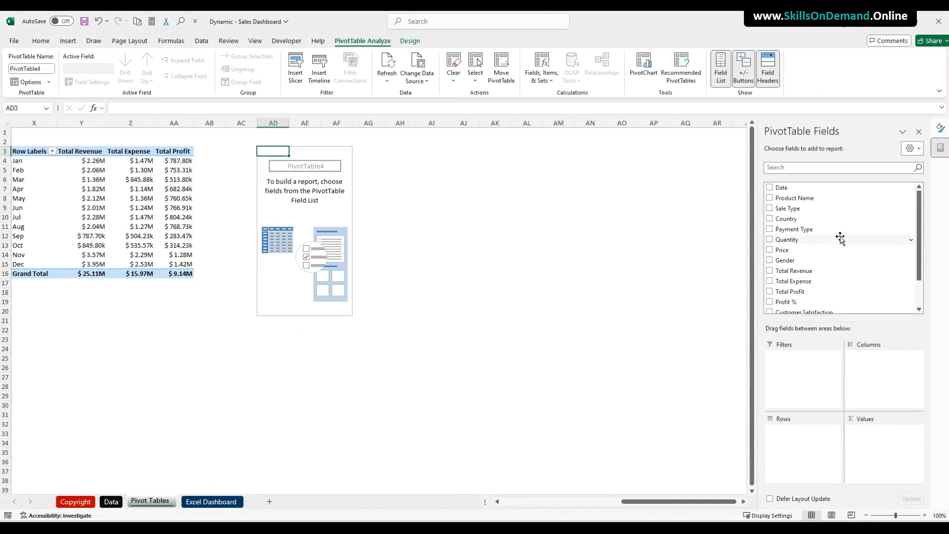
Add Country to the new PivotTable's rows and Total Revenue to its values.
{"action": "scroll", "coordinate": [840, 243], "scroll_direction": "down", "scroll_amount": 2}
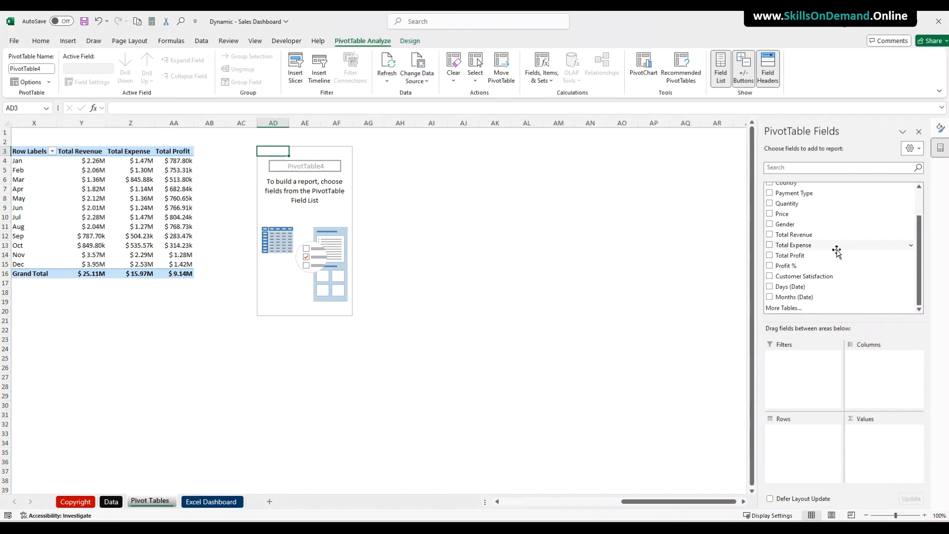
{"action": "scroll", "coordinate": [836, 250], "scroll_direction": "up", "scroll_amount": 2}
{"action": "left_click_drag", "start_coordinate": [787, 218], "coordinate": [806, 447]}
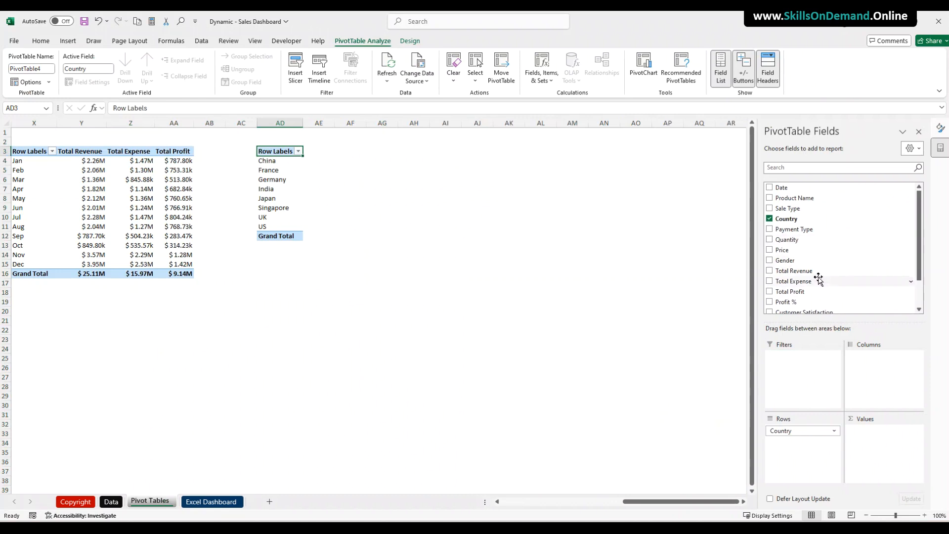
{"action": "left_click_drag", "start_coordinate": [814, 271], "coordinate": [884, 436]}
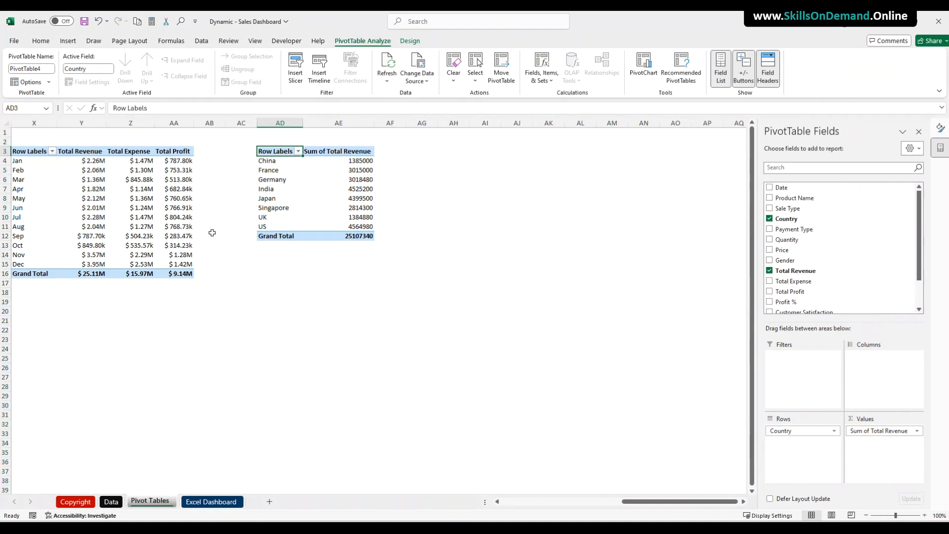
Copy the custom number format code with k, M and B dollar units from the Total Profit column, AA.
{"action": "left_click", "coordinate": [182, 162]}
{"action": "right_click", "coordinate": [182, 162]}
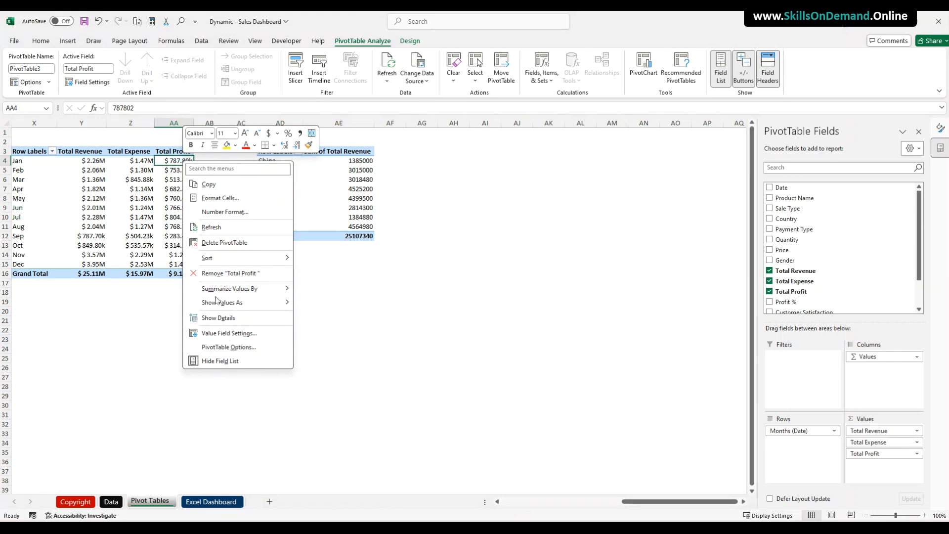
{"action": "left_click", "coordinate": [184, 123]}
{"action": "left_click", "coordinate": [176, 122]}
{"action": "right_click", "coordinate": [176, 122]}
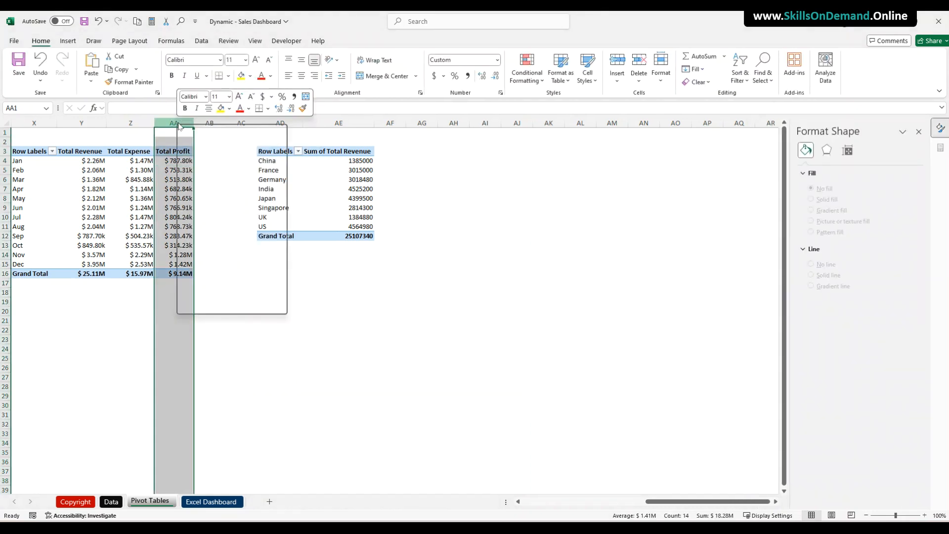
{"action": "left_click", "coordinate": [227, 271]}
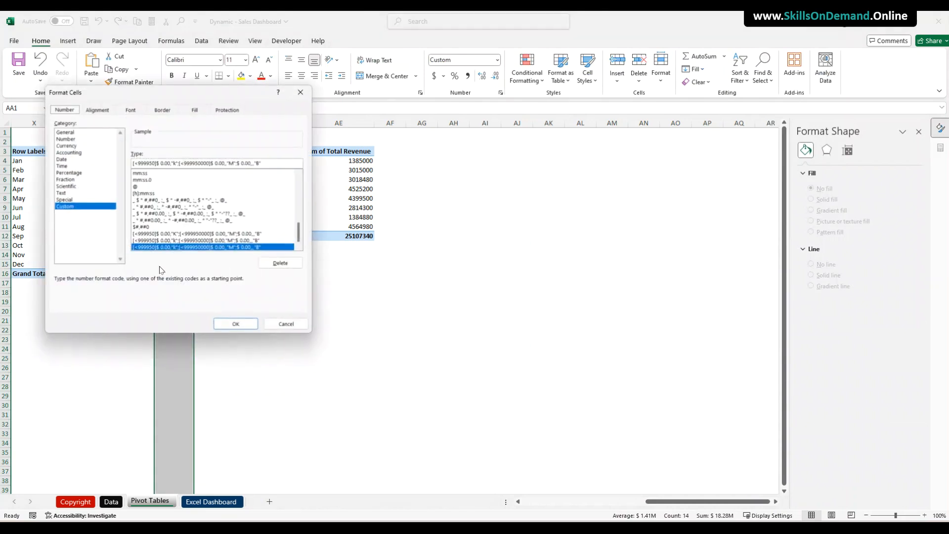
{"action": "left_click_drag", "start_coordinate": [268, 163], "coordinate": [70, 150]}
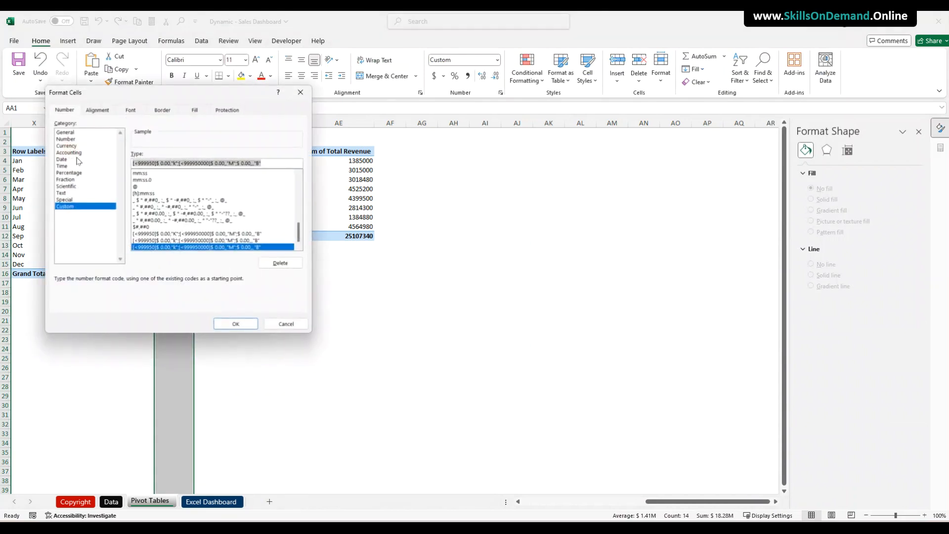
{"action": "left_click", "coordinate": [234, 323]}
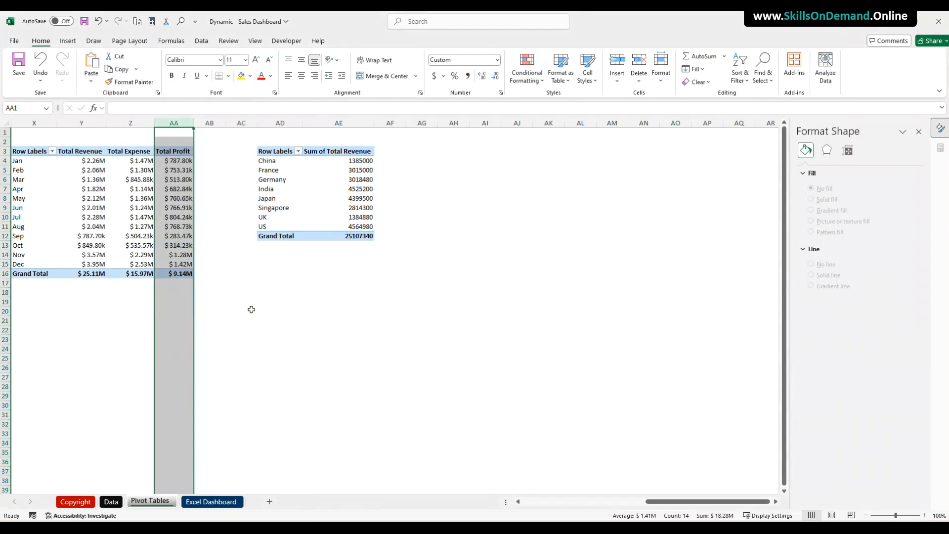
Apply the copied custom number format with $ k, M and B units to column AE, Sum of Total Revenue by country.
{"action": "left_click", "coordinate": [352, 123]}
{"action": "right_click", "coordinate": [352, 124]}
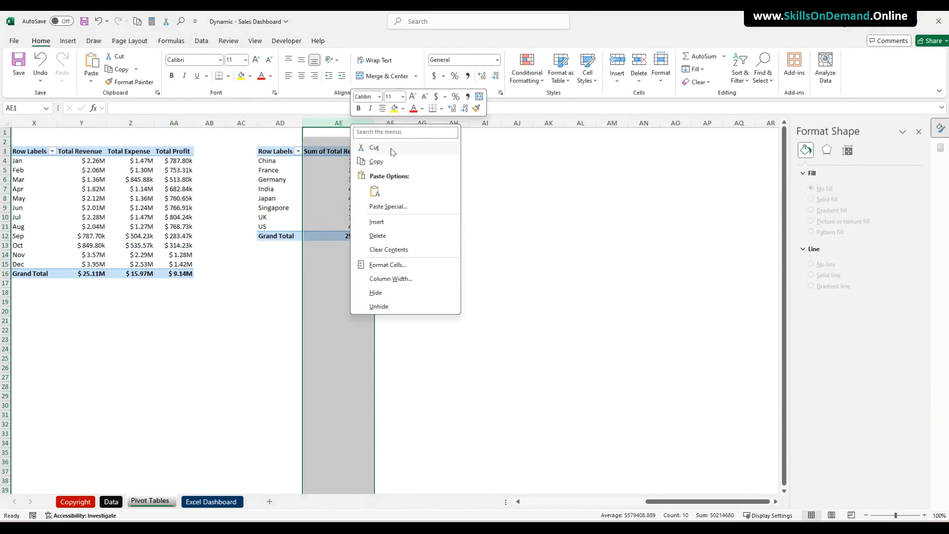
{"action": "left_click", "coordinate": [388, 265]}
{"action": "left_click", "coordinate": [205, 202]}
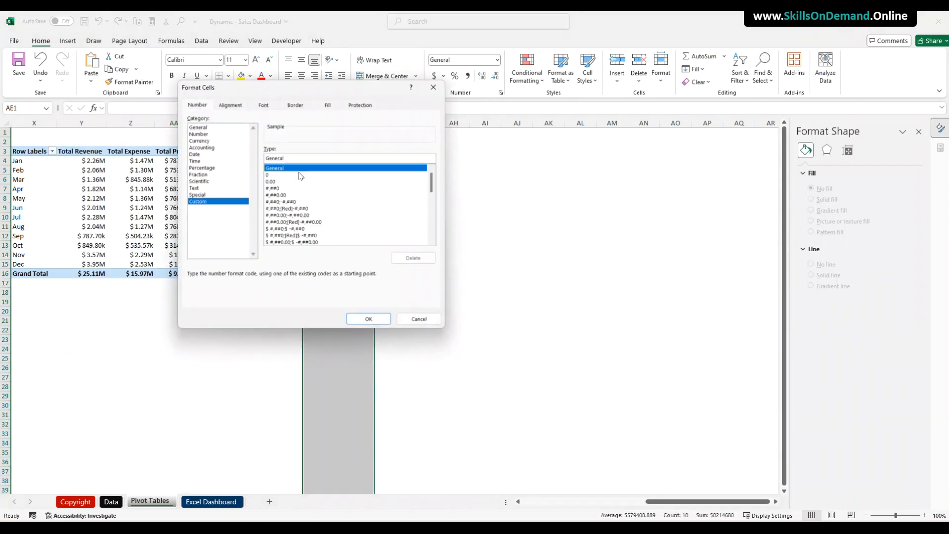
{"action": "double_click", "coordinate": [302, 159]}
{"action": "key", "text": "ctrl+v"}
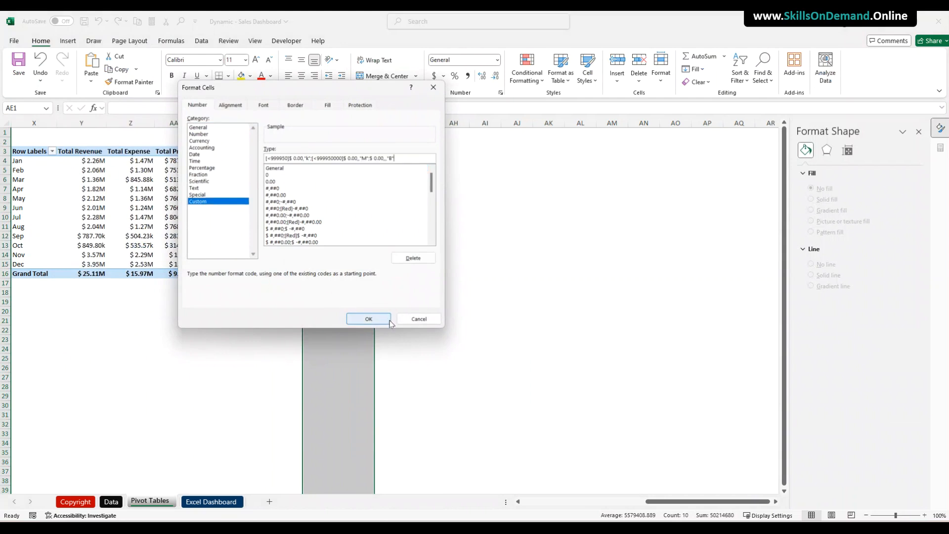
{"action": "left_click", "coordinate": [369, 318]}
{"action": "left_click_drag", "start_coordinate": [333, 320], "coordinate": [332, 316]}
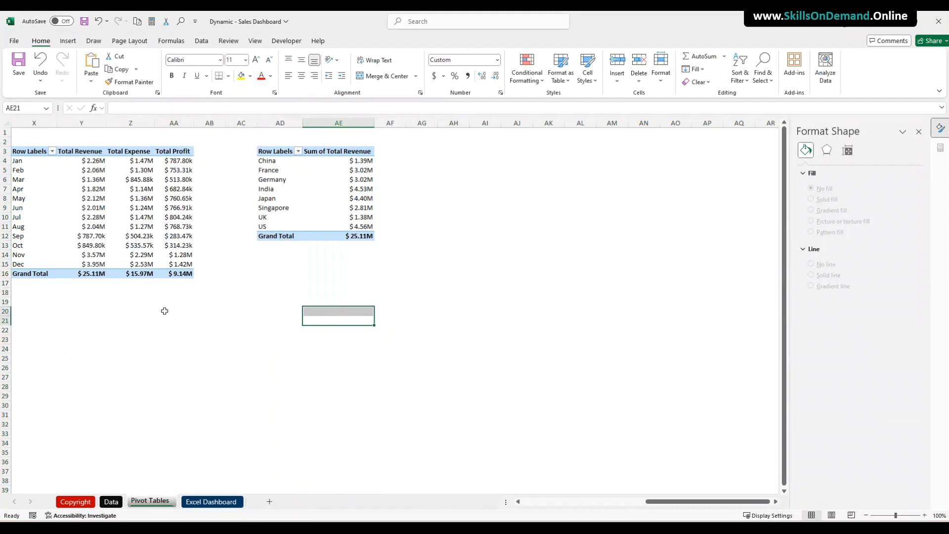
{"action": "left_click", "coordinate": [253, 313]}
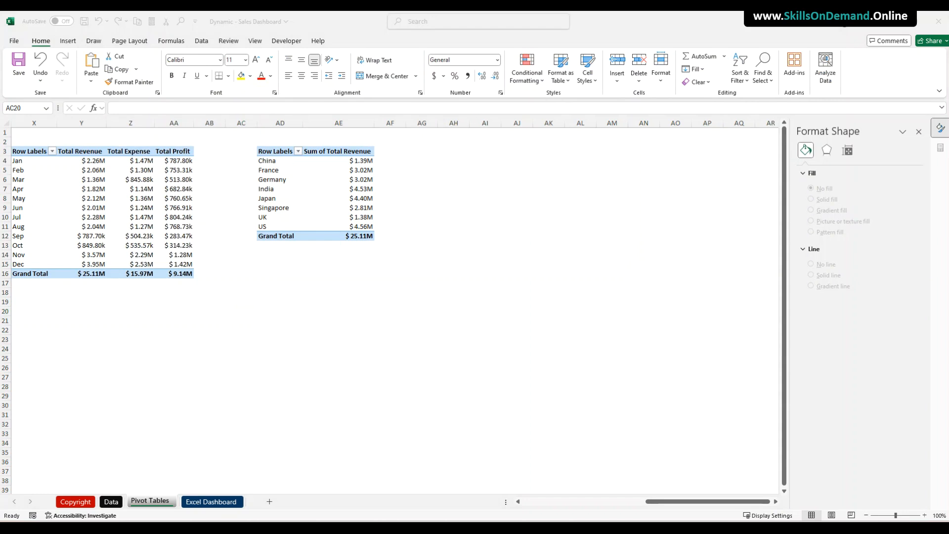
{"action": "left_click", "coordinate": [334, 343]}
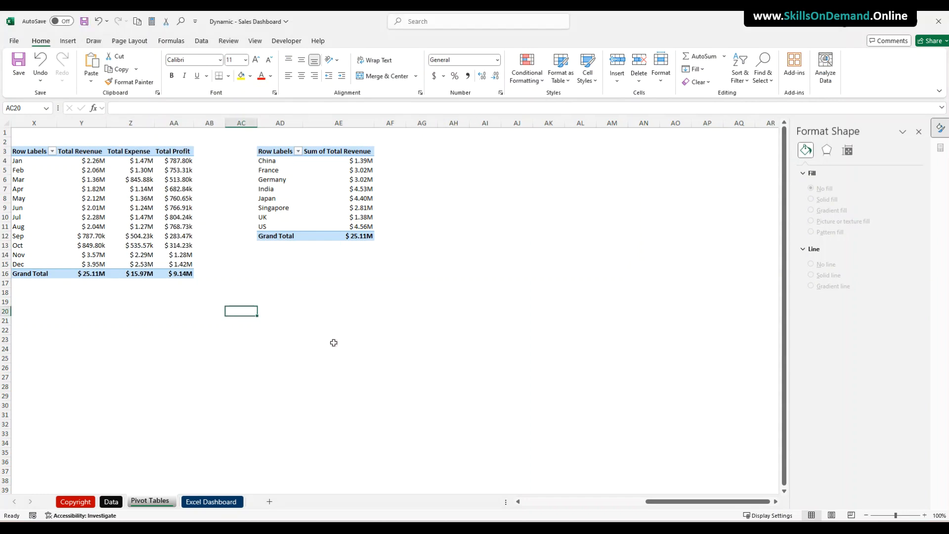
Copy the country PivotTable to cell AG3 and autofit the widths of columns AG and AH.
{"action": "left_click_drag", "start_coordinate": [275, 155], "coordinate": [347, 243]}
{"action": "key", "text": "ctrl+c"}
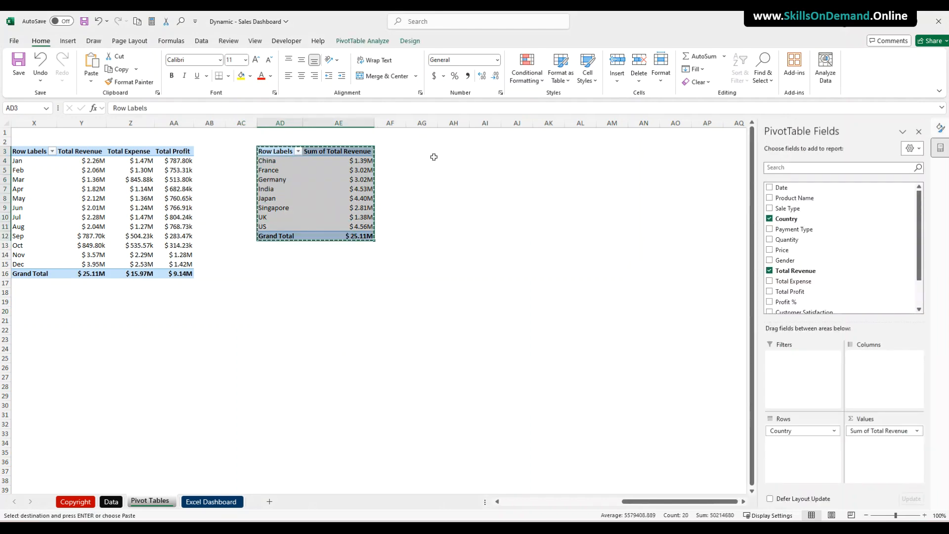
{"action": "left_click", "coordinate": [421, 151]}
{"action": "key", "text": "ctrl+v"}
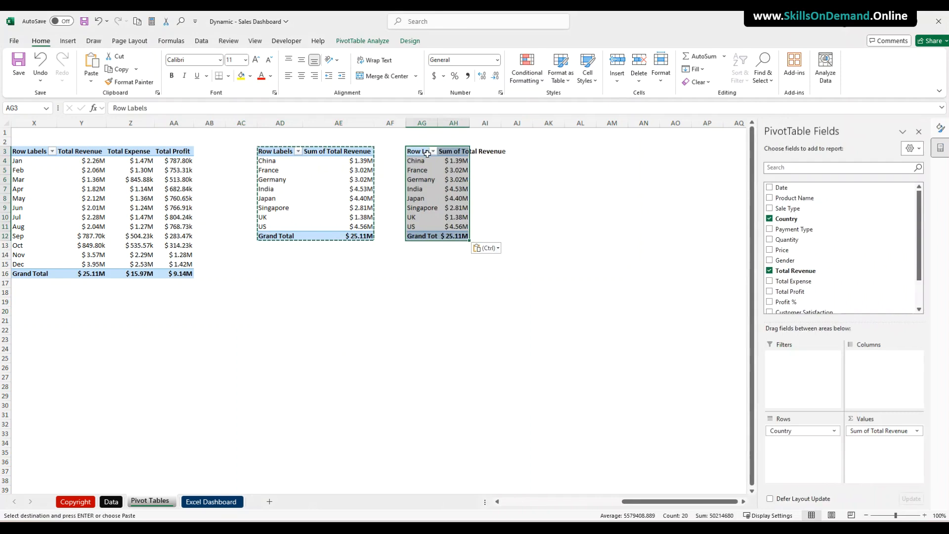
{"action": "double_click", "coordinate": [438, 122]}
{"action": "double_click", "coordinate": [483, 122]}
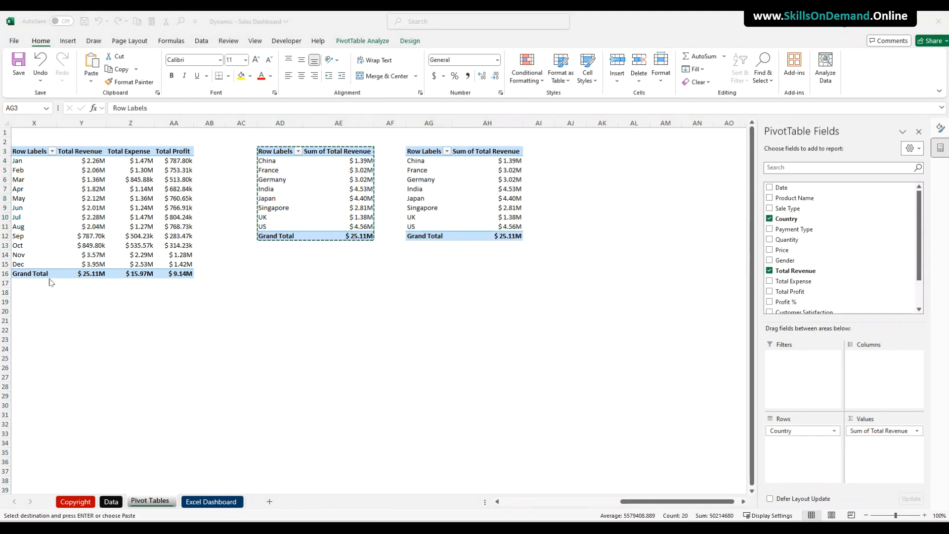
Replace Country with Product Name in the rows of the copied PivotTable at AG3.
{"action": "left_click", "coordinate": [783, 432]}
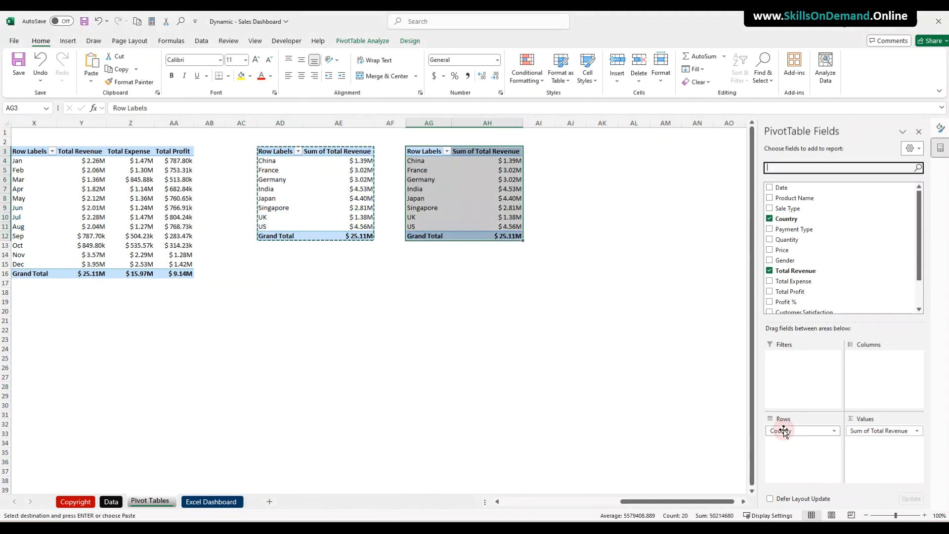
{"action": "left_click_drag", "start_coordinate": [797, 433], "coordinate": [813, 295]}
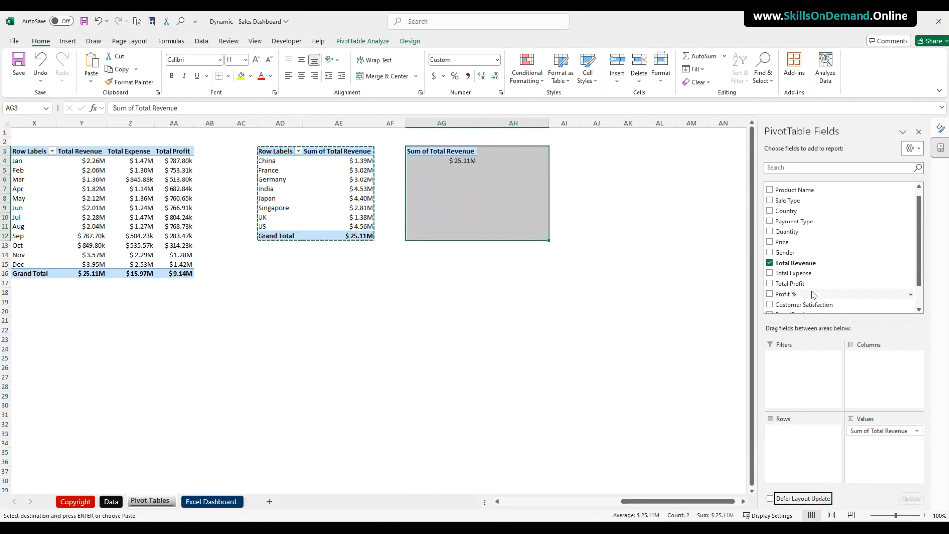
{"action": "left_click_drag", "start_coordinate": [806, 199], "coordinate": [801, 441]}
{"action": "left_click", "coordinate": [539, 357]}
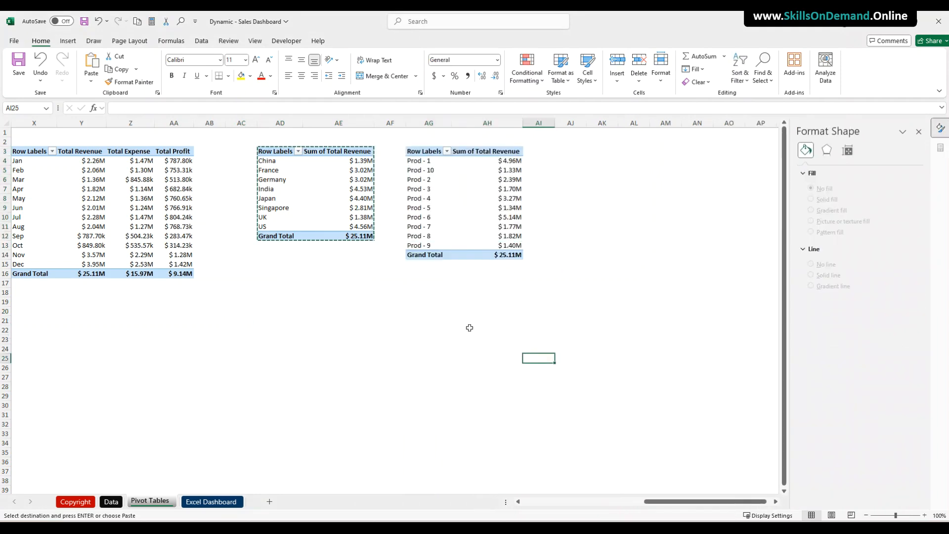
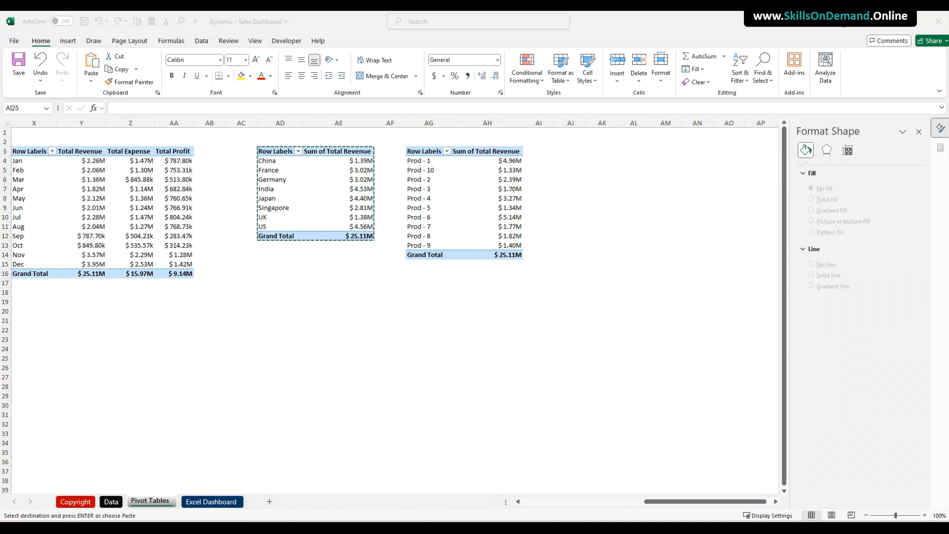
Insert a clustered bar PivotChart from the product revenue PivotTable and place it directly below that table.
{"action": "left_click", "coordinate": [417, 179]}
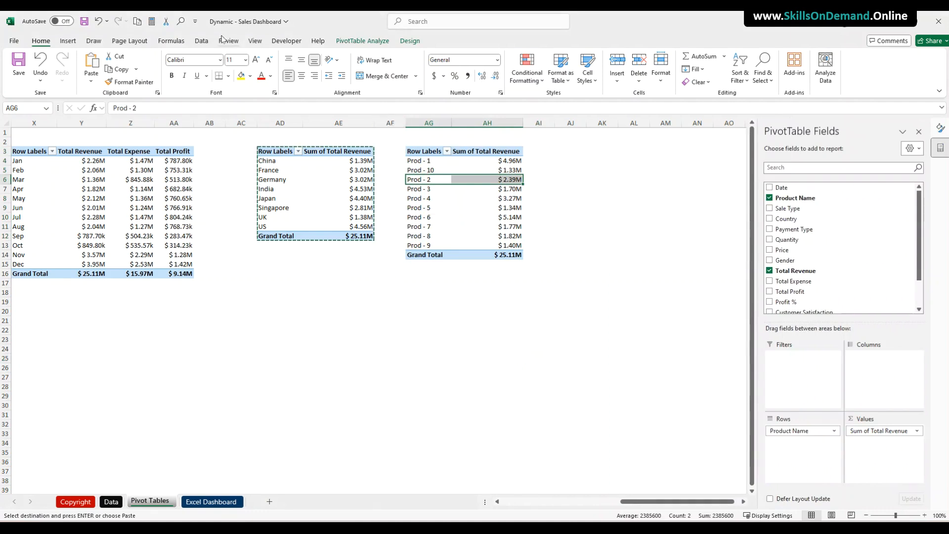
{"action": "left_click", "coordinate": [68, 41]}
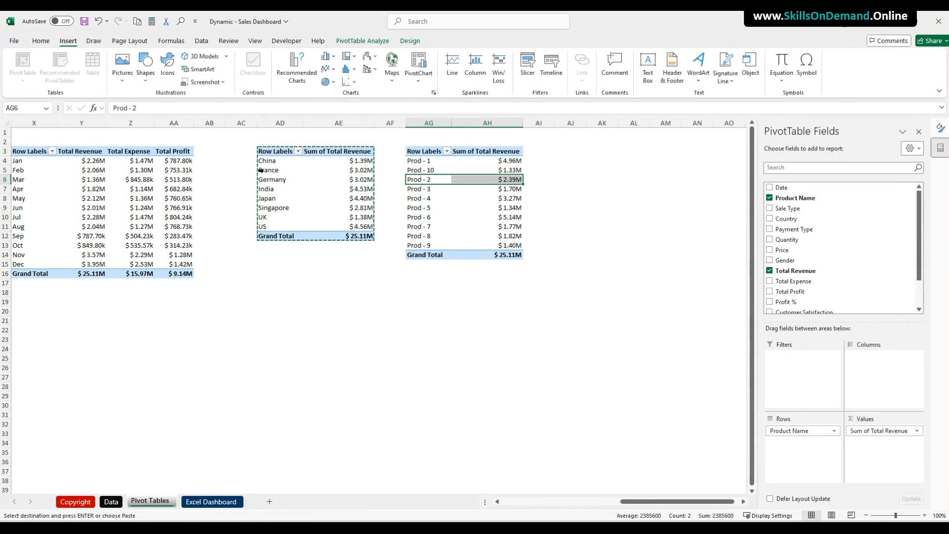
{"action": "left_click", "coordinate": [296, 67]}
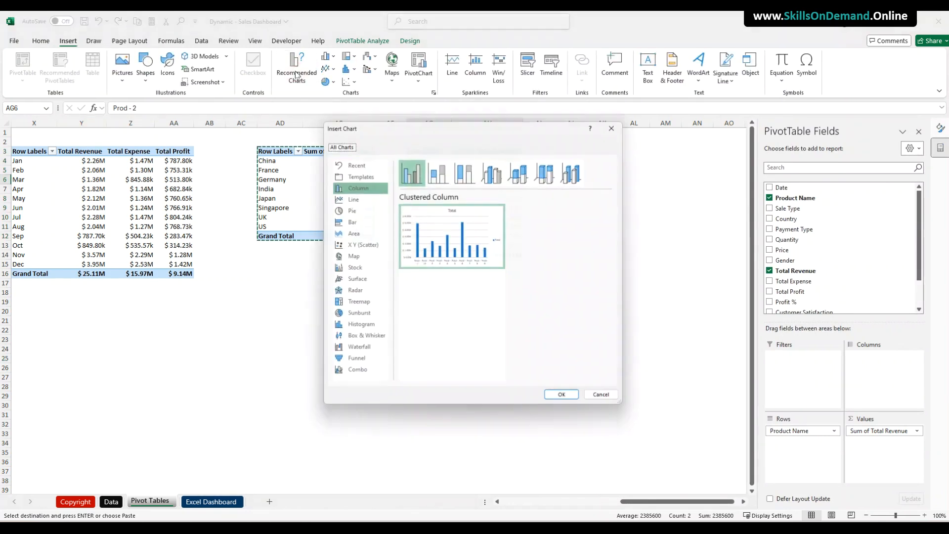
{"action": "left_click", "coordinate": [359, 220]}
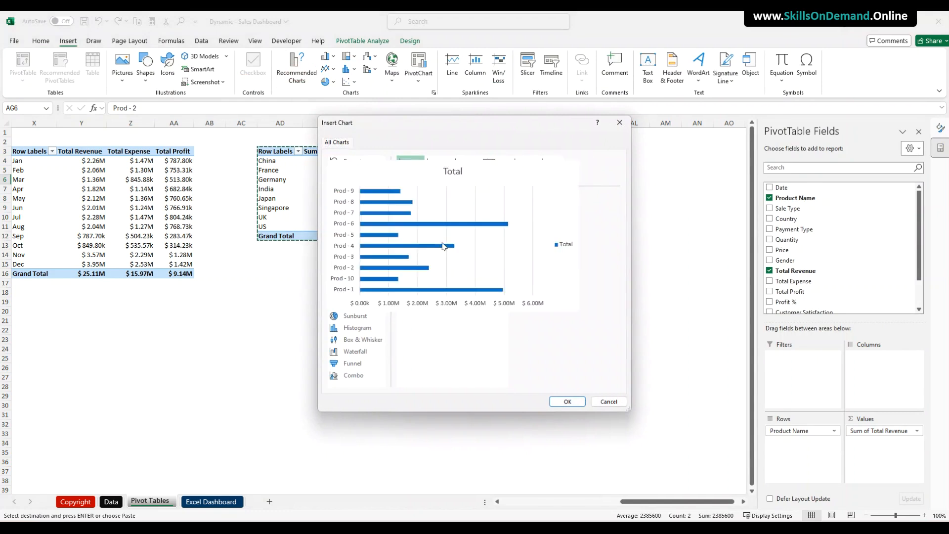
{"action": "left_click", "coordinate": [566, 401]}
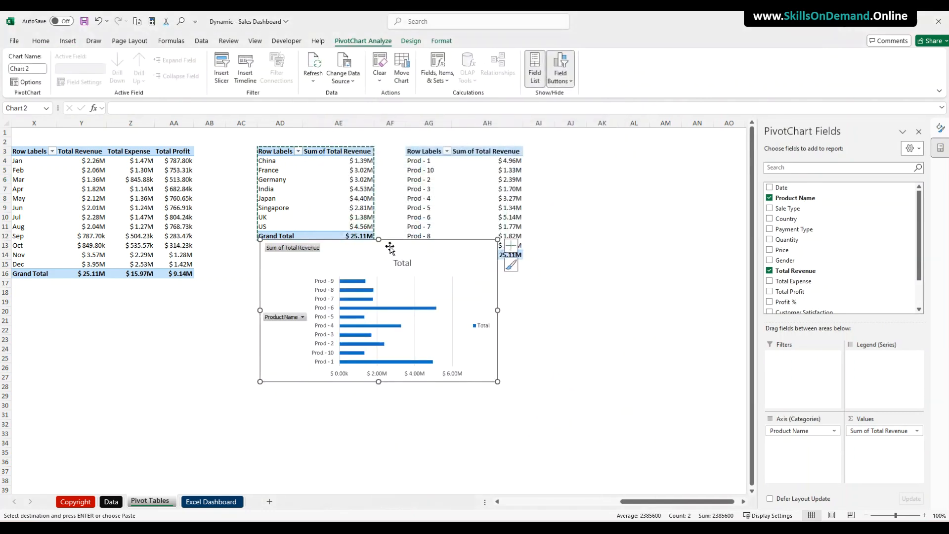
{"action": "left_click_drag", "start_coordinate": [393, 246], "coordinate": [540, 278]}
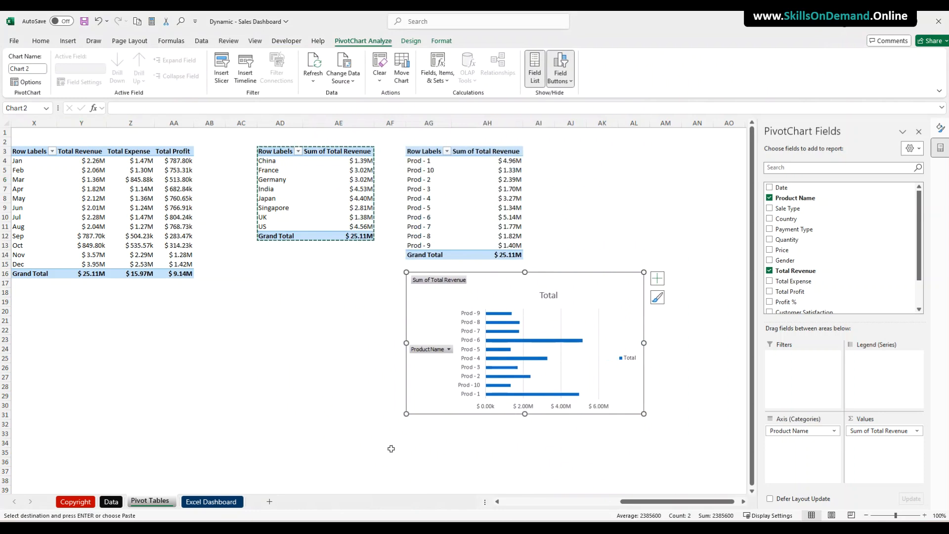
Fill the bars of the product revenue chart with a near-black theme shade.
{"action": "left_click", "coordinate": [509, 341]}
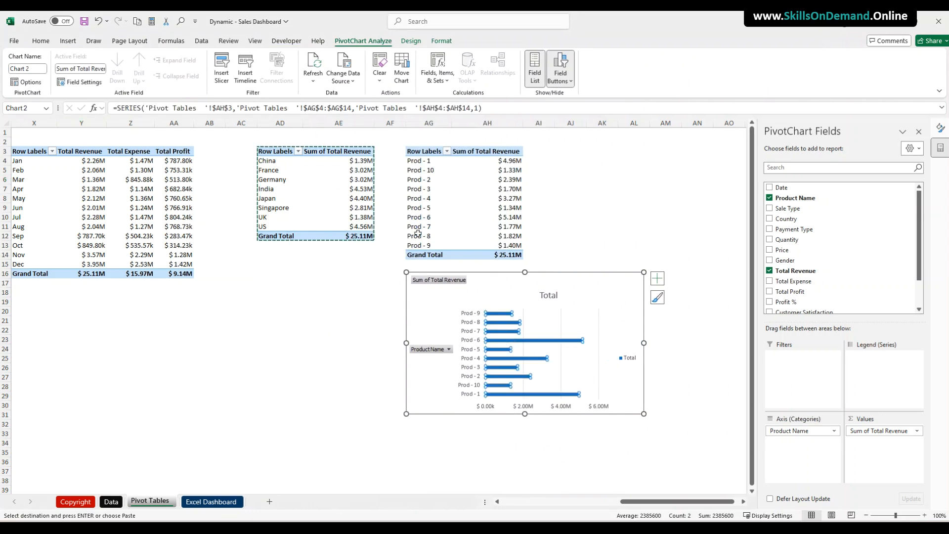
{"action": "left_click", "coordinate": [447, 41]}
{"action": "left_click", "coordinate": [407, 57]}
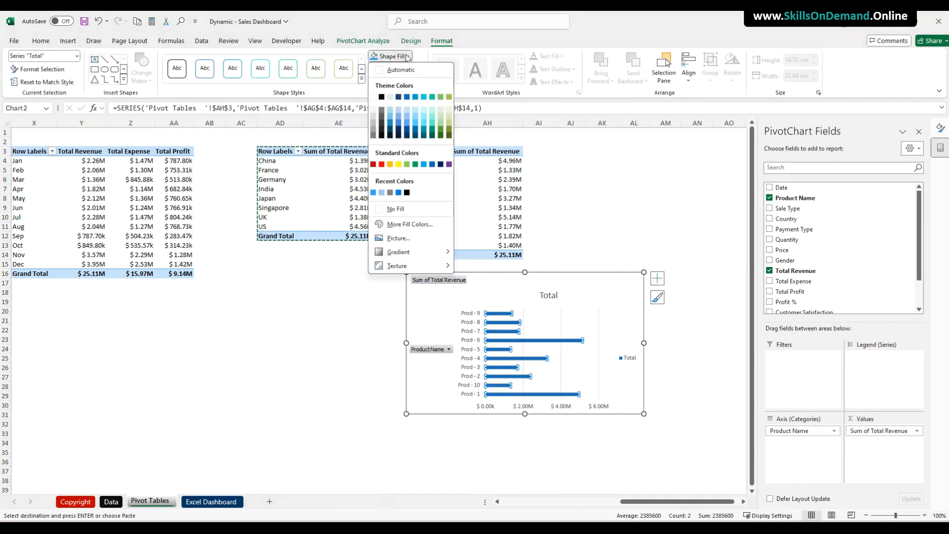
{"action": "left_click", "coordinate": [383, 131]}
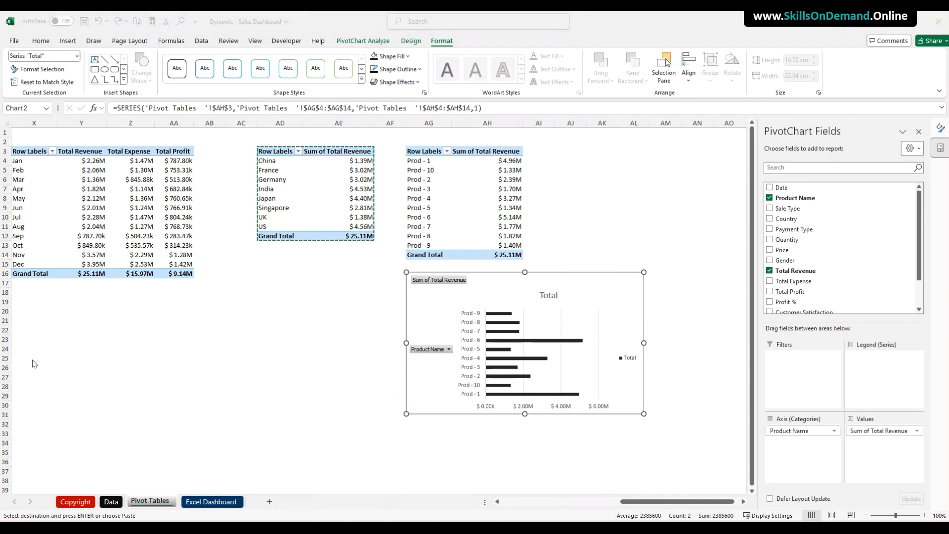
Change the product chart's title to "Revenue By Products", undoing any stray pasted text in it.
{"action": "left_click", "coordinate": [549, 295]}
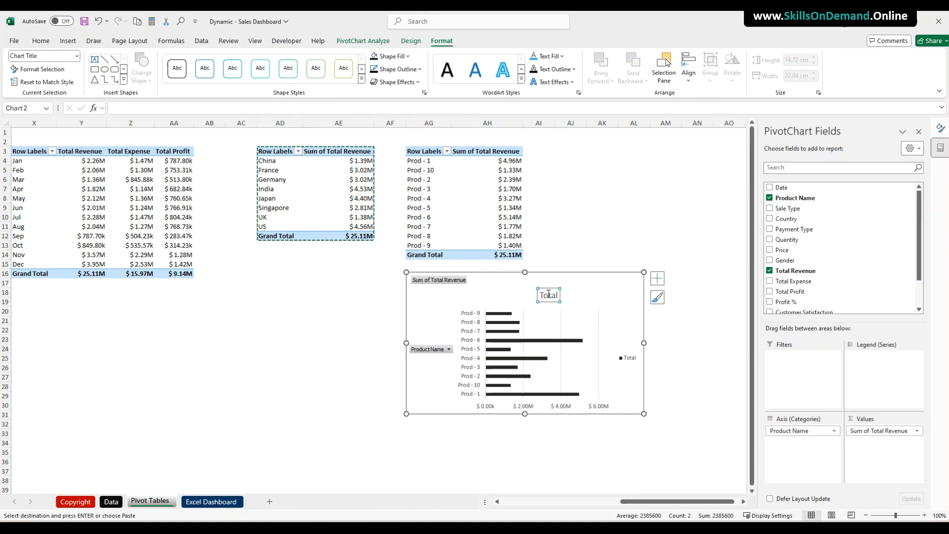
{"action": "left_click_drag", "start_coordinate": [559, 296], "coordinate": [543, 295]}
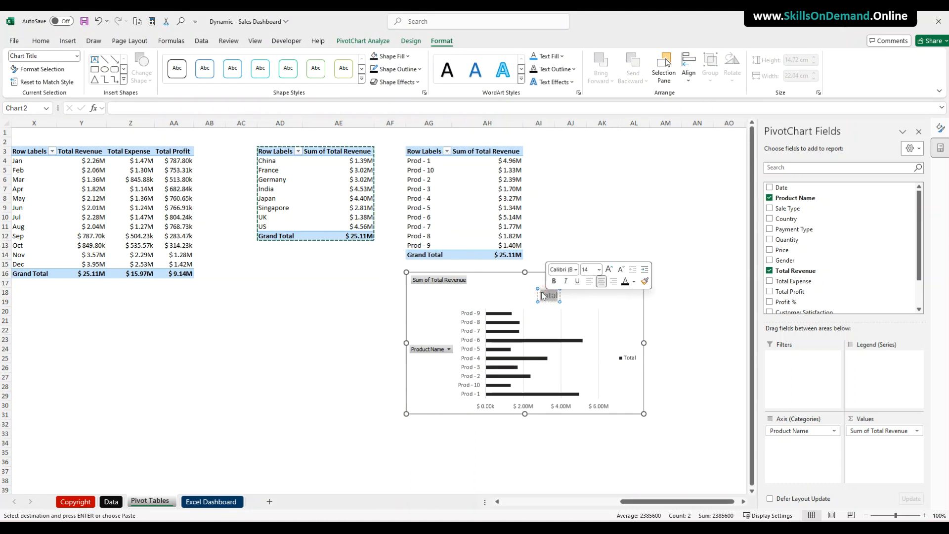
{"action": "type", "text": "Revenu"}
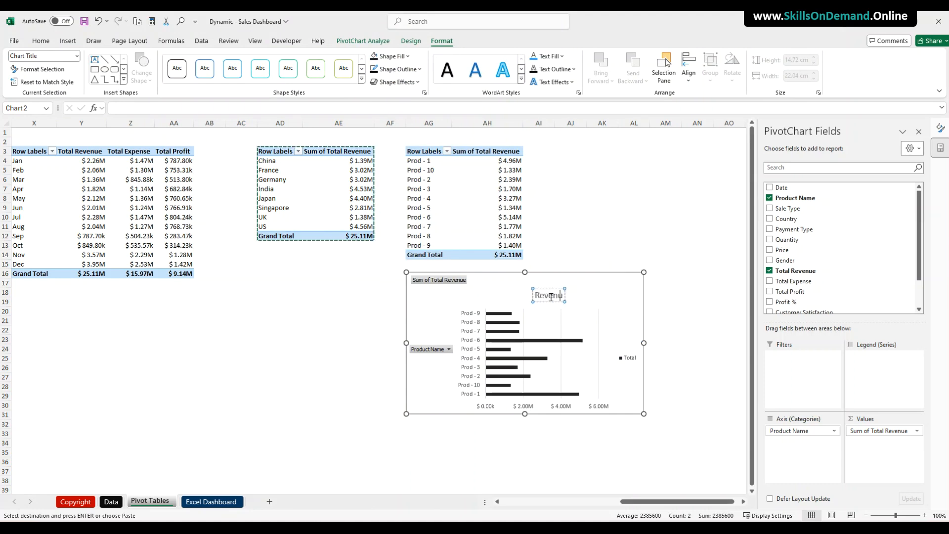
{"action": "type", "text": "e By P"}
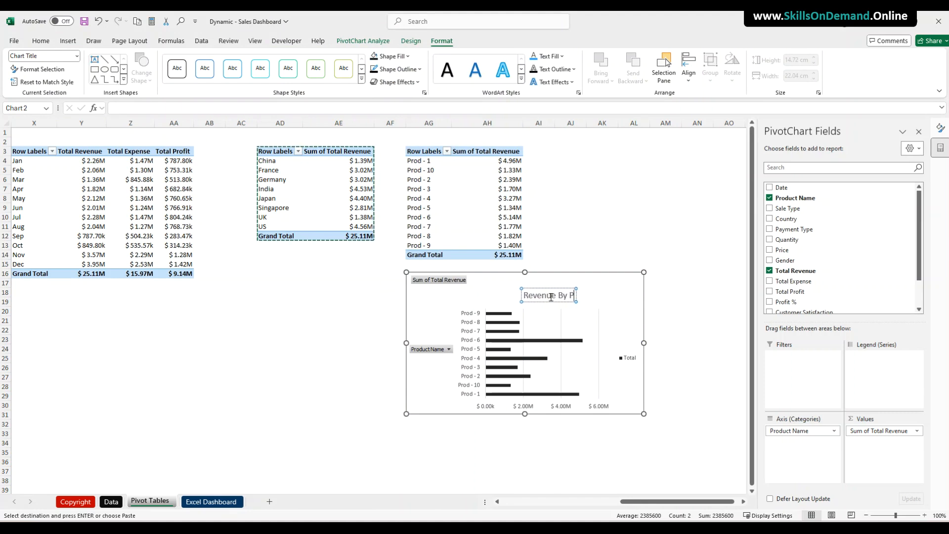
{"action": "type", "text": "roducts"}
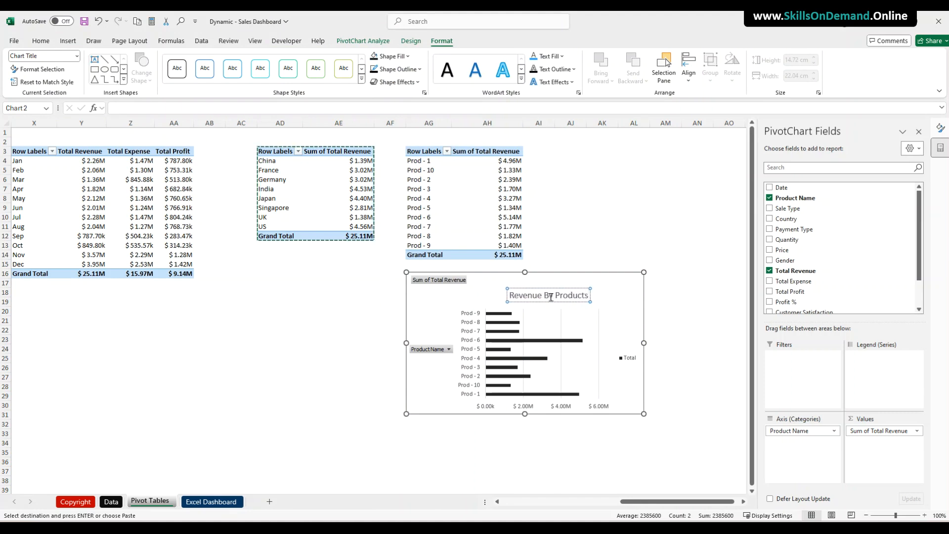
{"action": "type", "text": "Row Labels Sum of Total Revenue China $ 1.39M France $ 3.02M Germany $ 3.02M India $ 4.53M Japan $ 4.40M Singapore $ 2.81M UK $ 1.38M US $ 4.56M Grand Total $ 25.11M"}
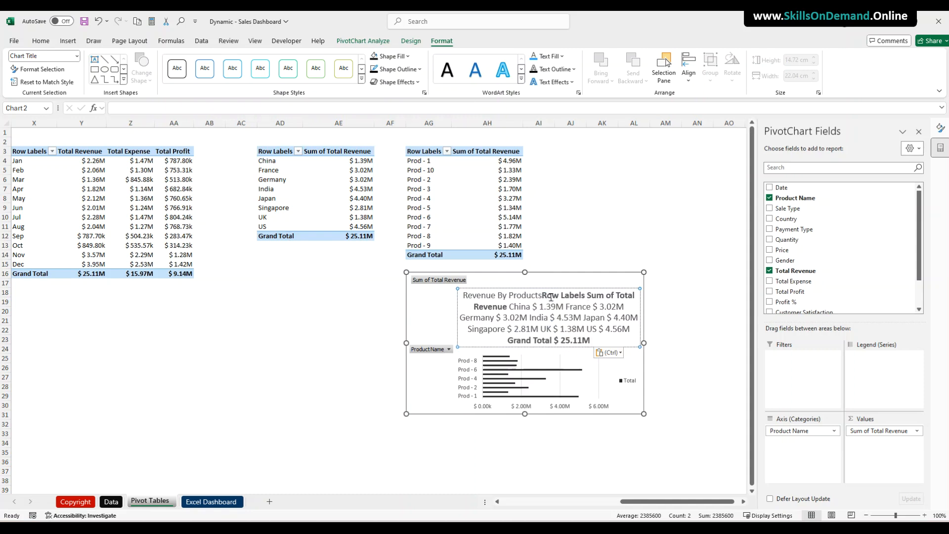
{"action": "key", "text": "ctrl+z"}
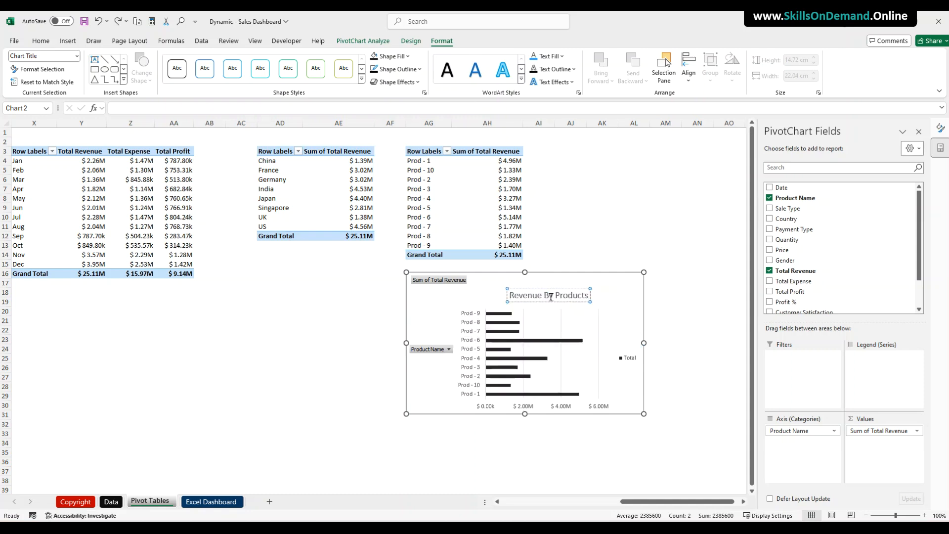
{"action": "left_click", "coordinate": [671, 273]}
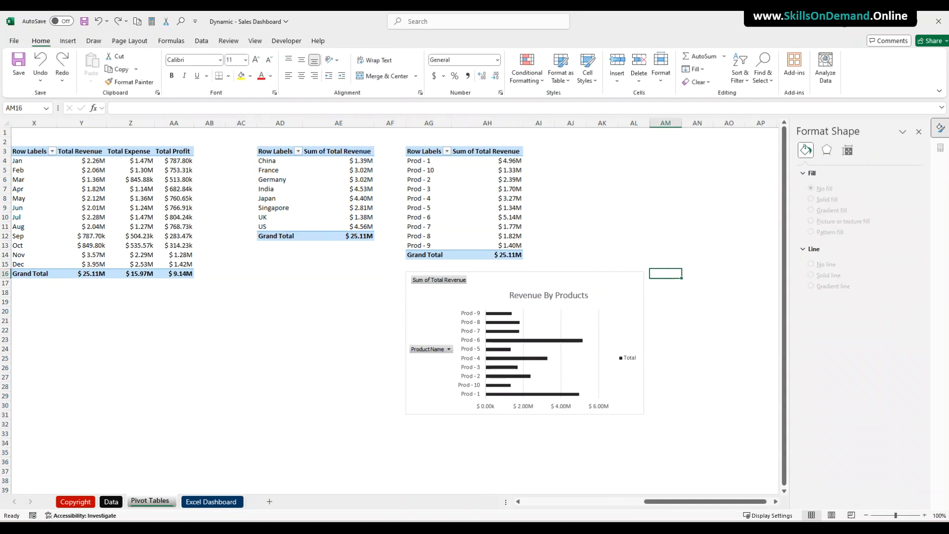
Set the "Revenue By Products" title to font size 12 in a near-black theme colour.
{"action": "key", "text": "alt+Tab"}
{"action": "left_click", "coordinate": [517, 296]}
{"action": "left_click", "coordinate": [234, 59]}
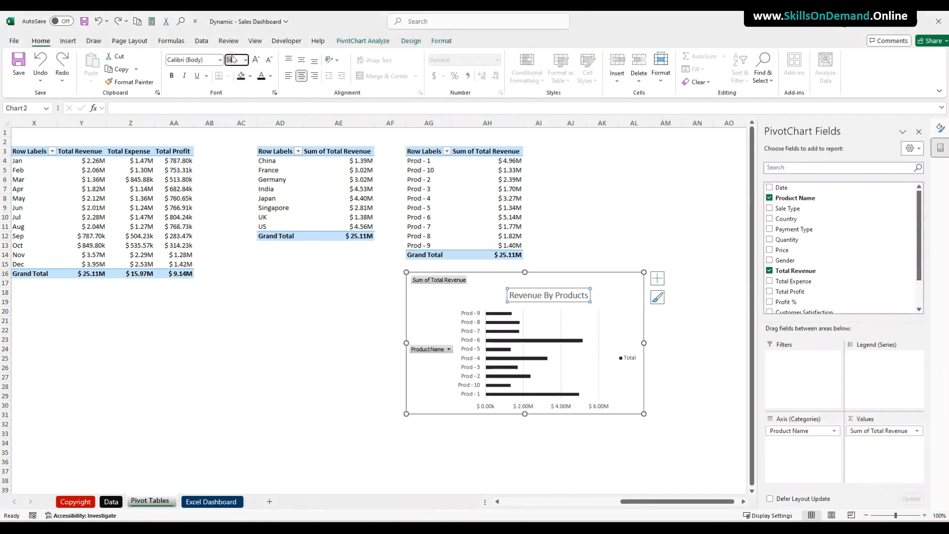
{"action": "type", "text": "12"}
{"action": "key", "text": "Return"}
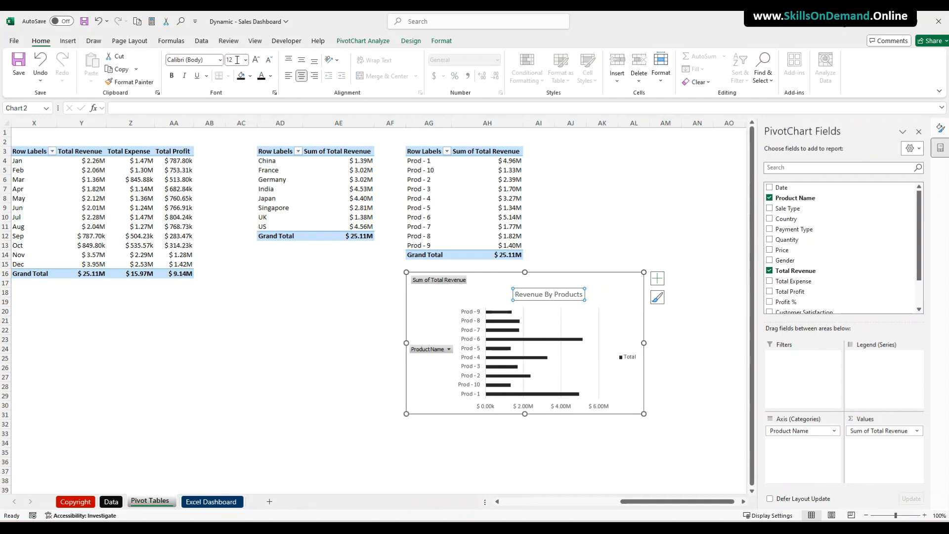
{"action": "left_click", "coordinate": [271, 76]}
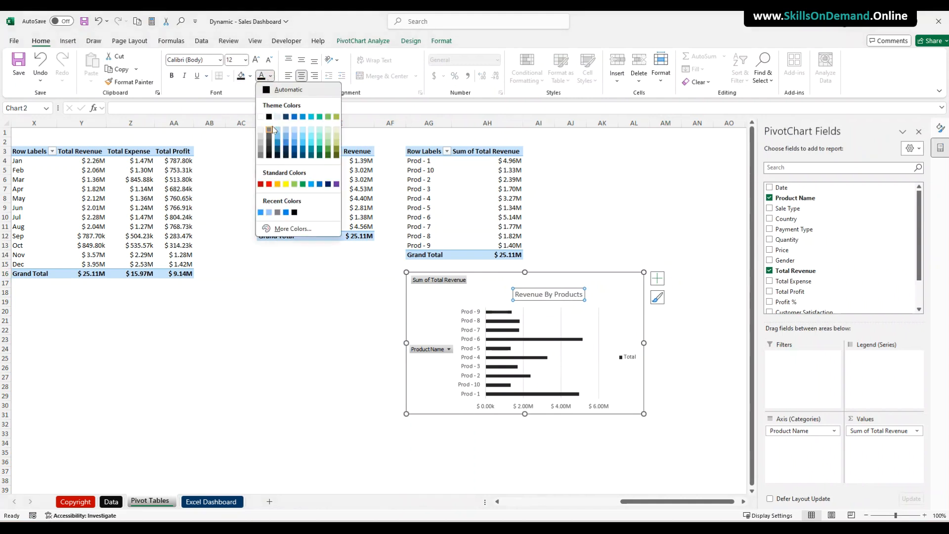
{"action": "left_click", "coordinate": [273, 157]}
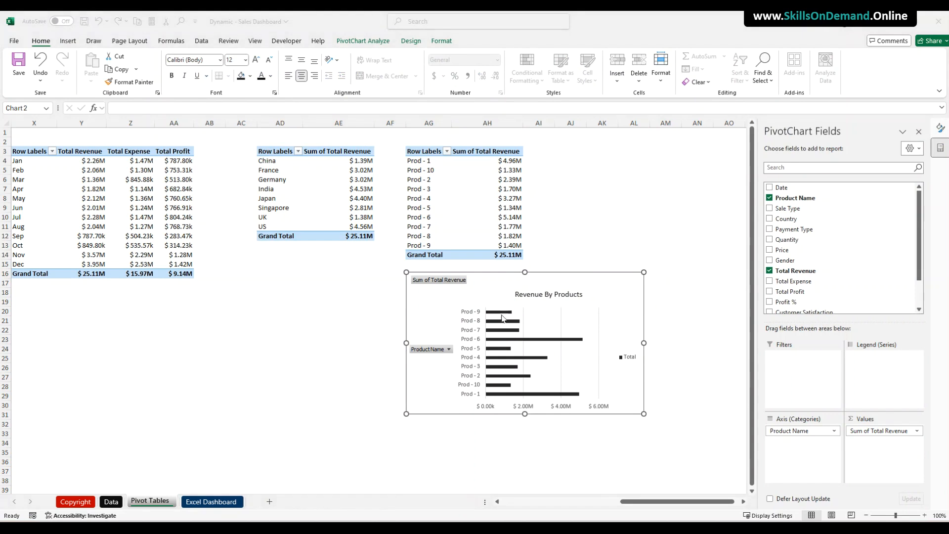
{"action": "left_click", "coordinate": [536, 298]}
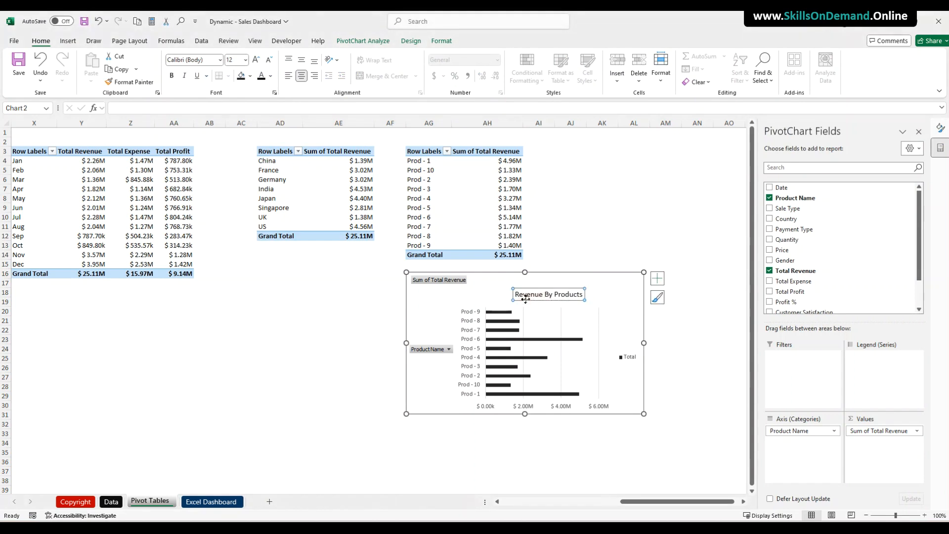
Set the product name labels and the revenue axis labels of the "Revenue By Products" chart to font size 10.
{"action": "left_click", "coordinate": [466, 336]}
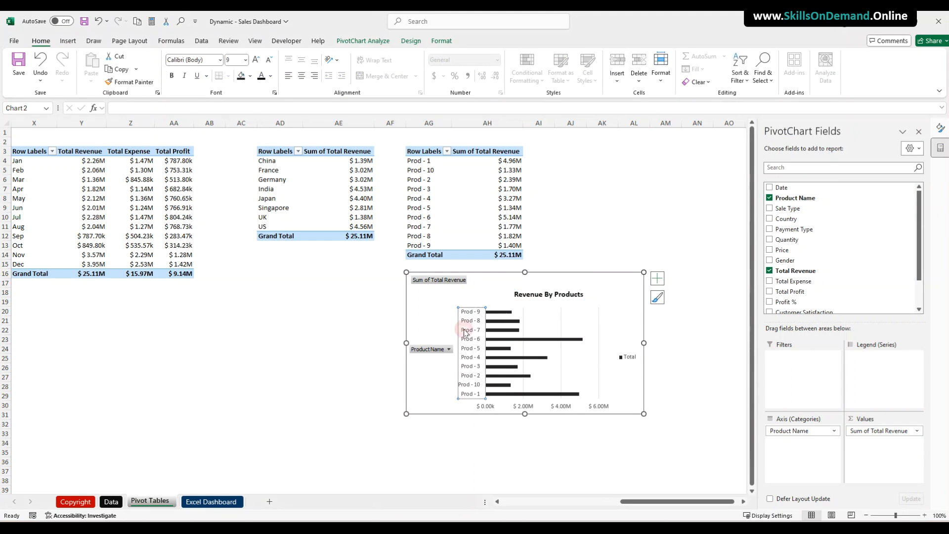
{"action": "left_click", "coordinate": [255, 60]}
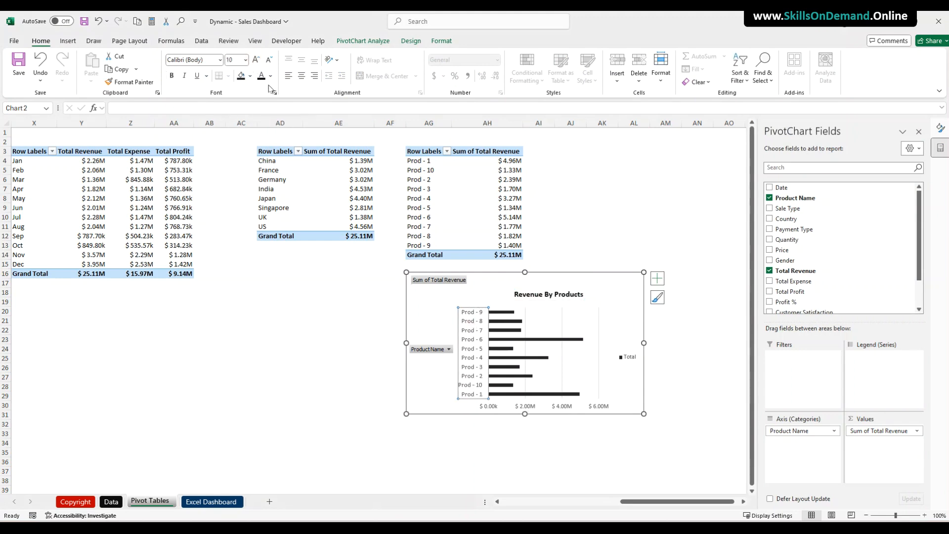
{"action": "left_click", "coordinate": [527, 409]}
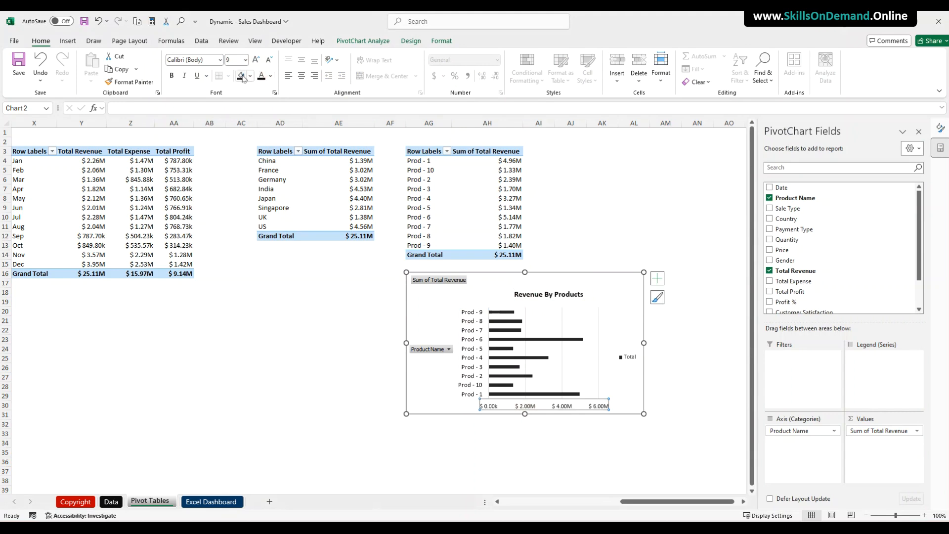
{"action": "left_click", "coordinate": [256, 60]}
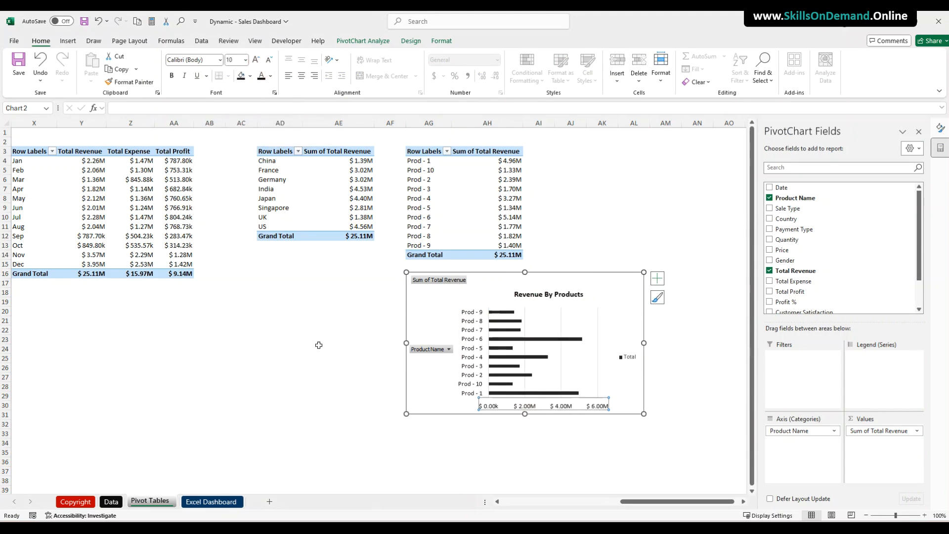
{"action": "left_click", "coordinate": [289, 385]}
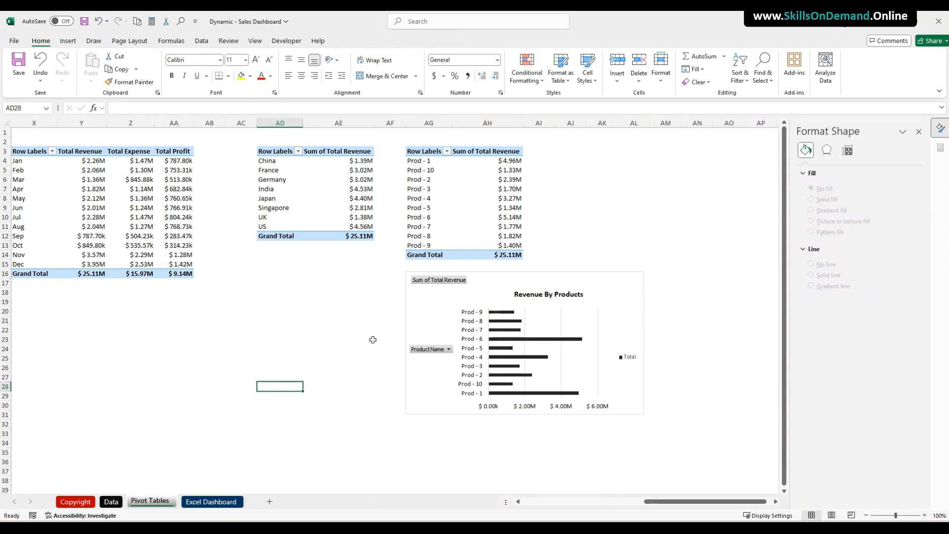
Recolour the bars of the "Revenue By Products" chart with a dark grey theme fill and a matching dark outline.
{"action": "left_click", "coordinate": [509, 340]}
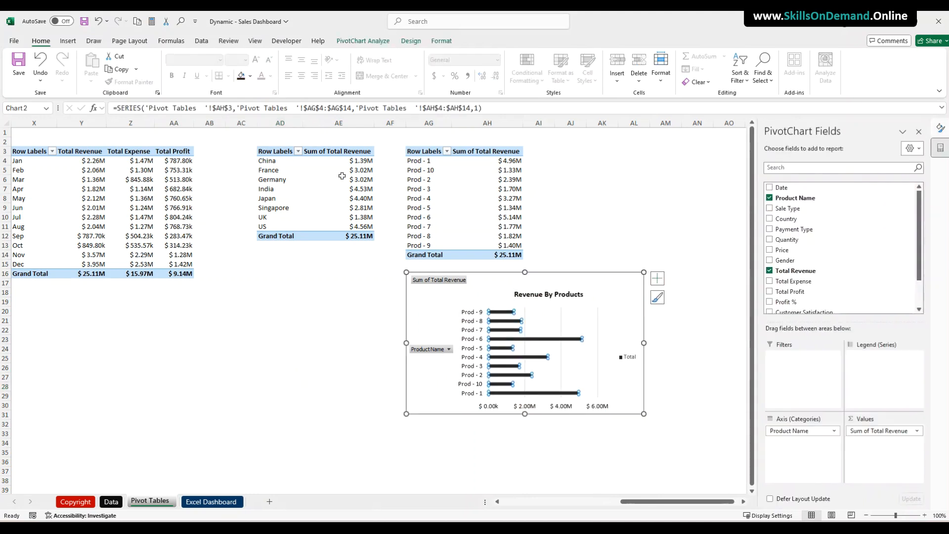
{"action": "left_click", "coordinate": [250, 76]}
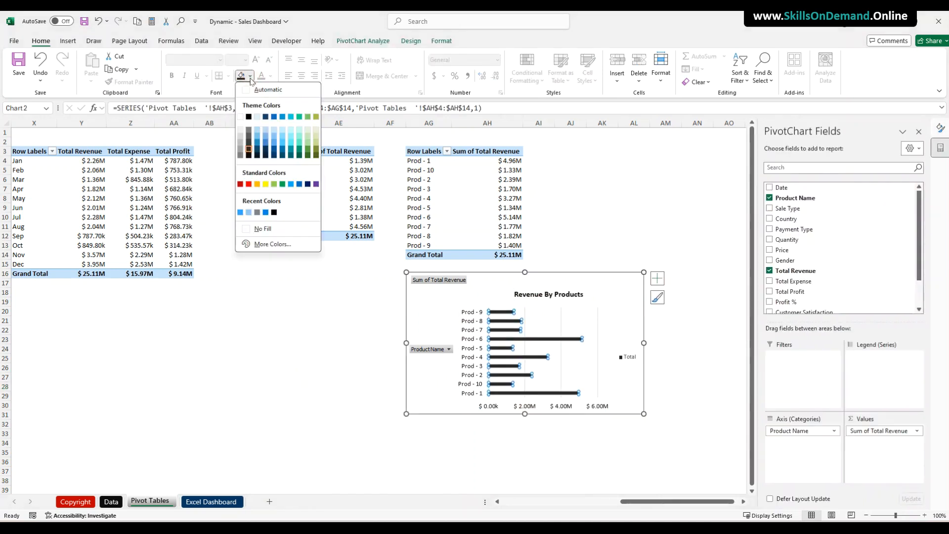
{"action": "left_click", "coordinate": [249, 143]}
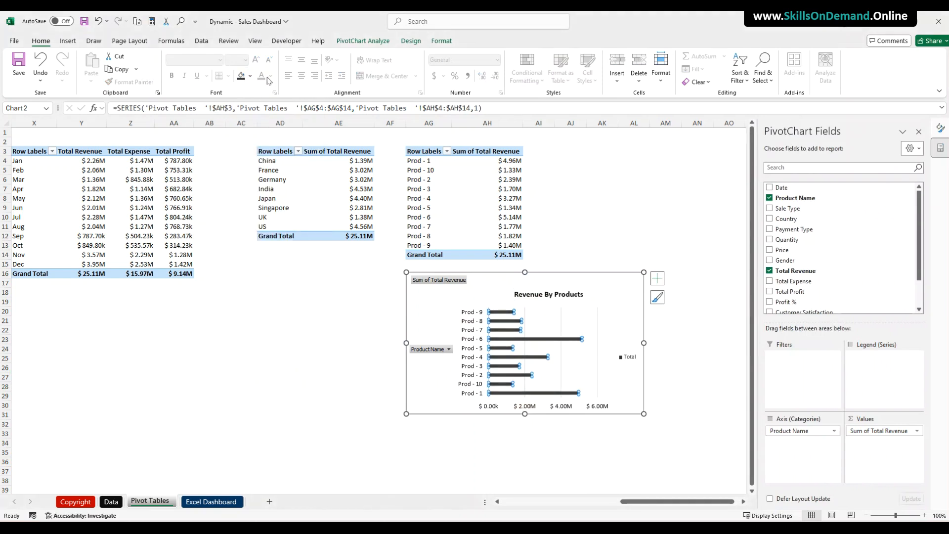
{"action": "left_click", "coordinate": [445, 43]}
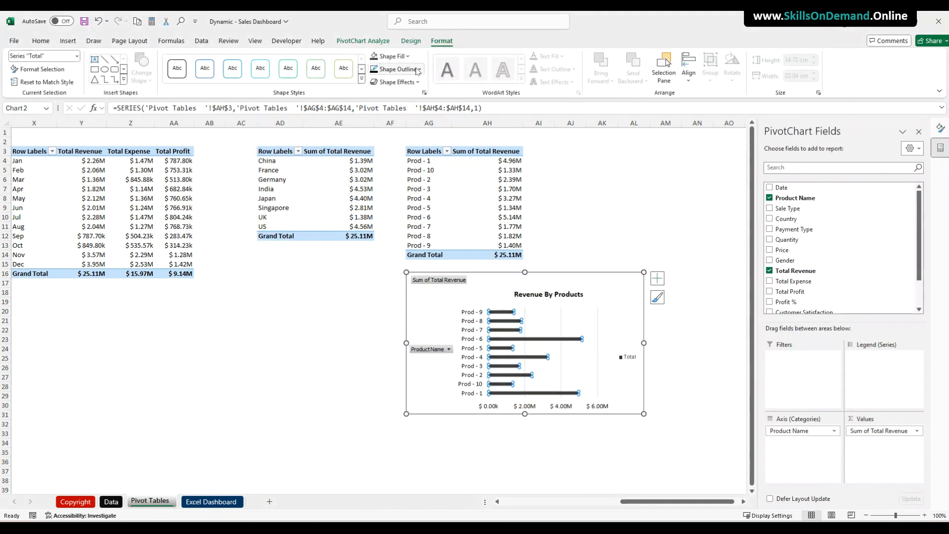
{"action": "left_click", "coordinate": [421, 70]}
{"action": "left_click", "coordinate": [381, 146]}
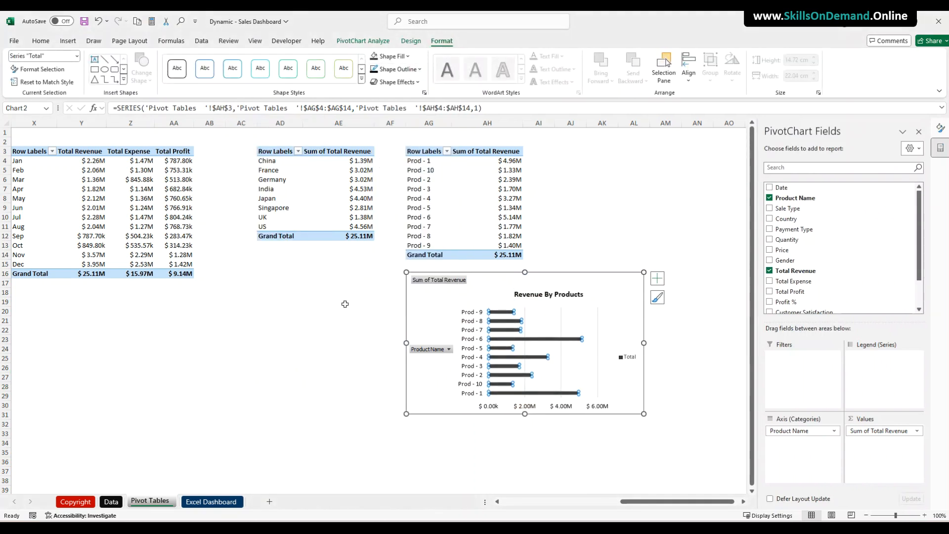
Apply the right-offset outer shadow to the data bars of the Revenue By Products chart.
{"action": "left_click", "coordinate": [313, 357]}
{"action": "left_click", "coordinate": [519, 394]}
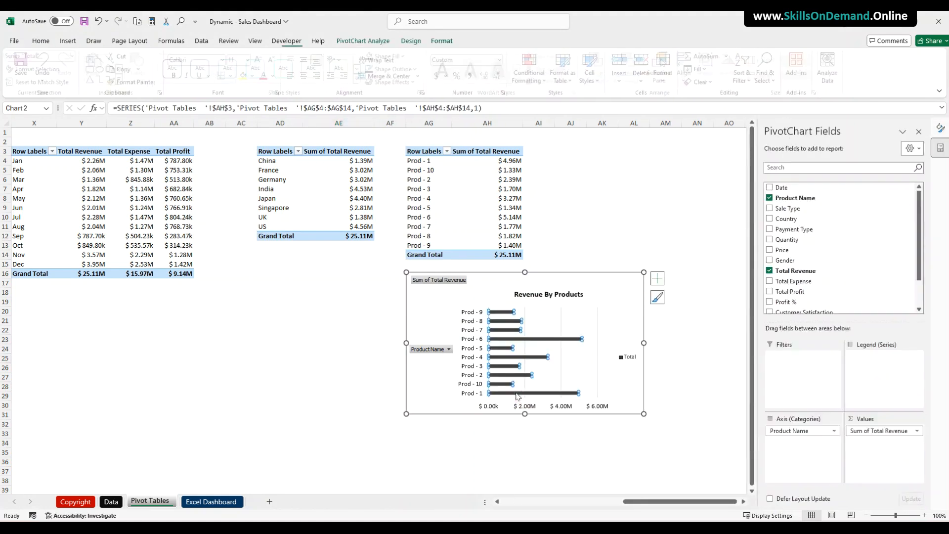
{"action": "left_click", "coordinate": [395, 82]}
{"action": "mouse_move", "coordinate": [403, 123]}
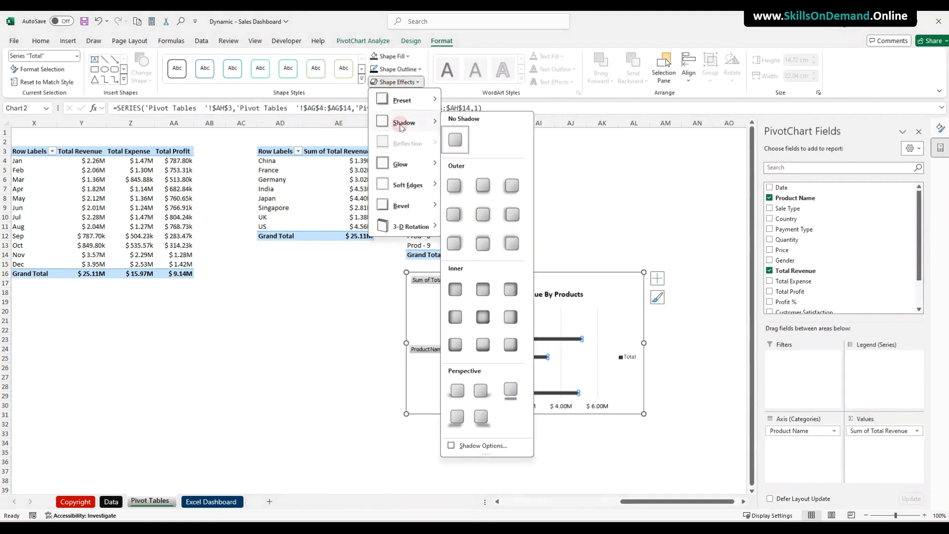
{"action": "left_click", "coordinate": [453, 213]}
{"action": "left_click", "coordinate": [281, 347]}
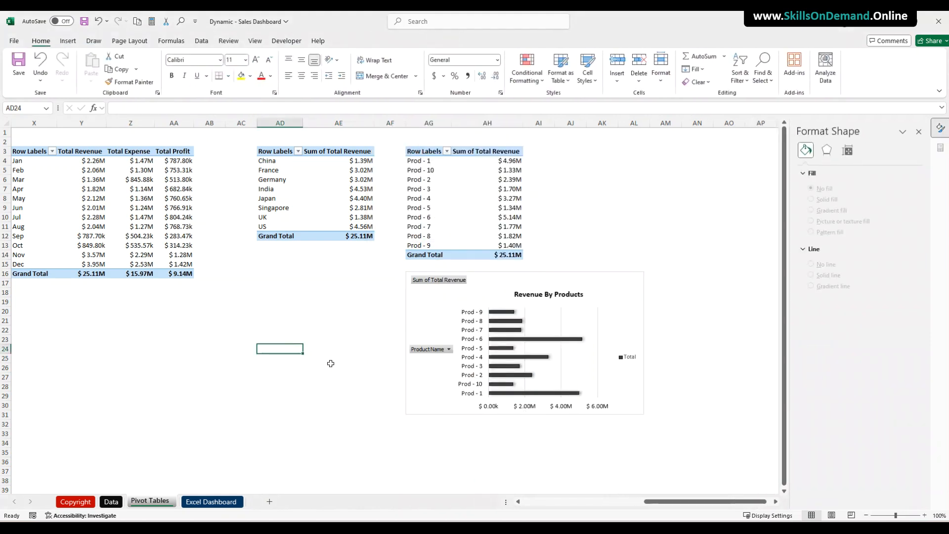
Give the Revenue By Products chart area a near-black outline from the theme colors.
{"action": "left_click", "coordinate": [451, 418]}
{"action": "left_click", "coordinate": [450, 411]}
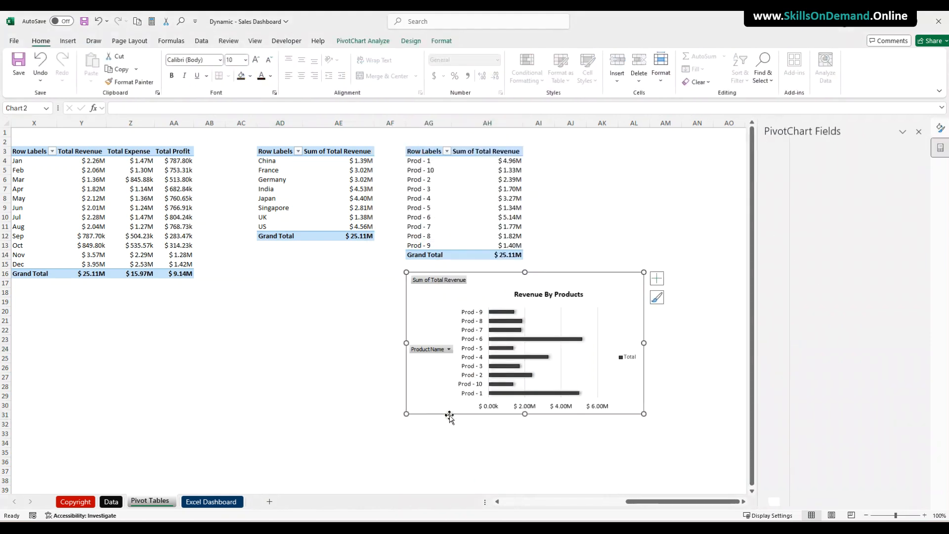
{"action": "left_click", "coordinate": [442, 42]}
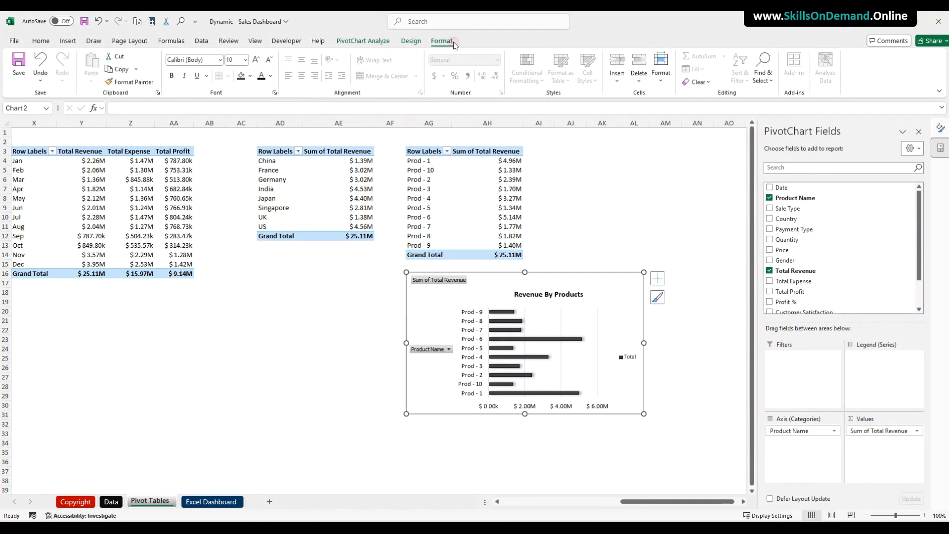
{"action": "left_click", "coordinate": [398, 69]}
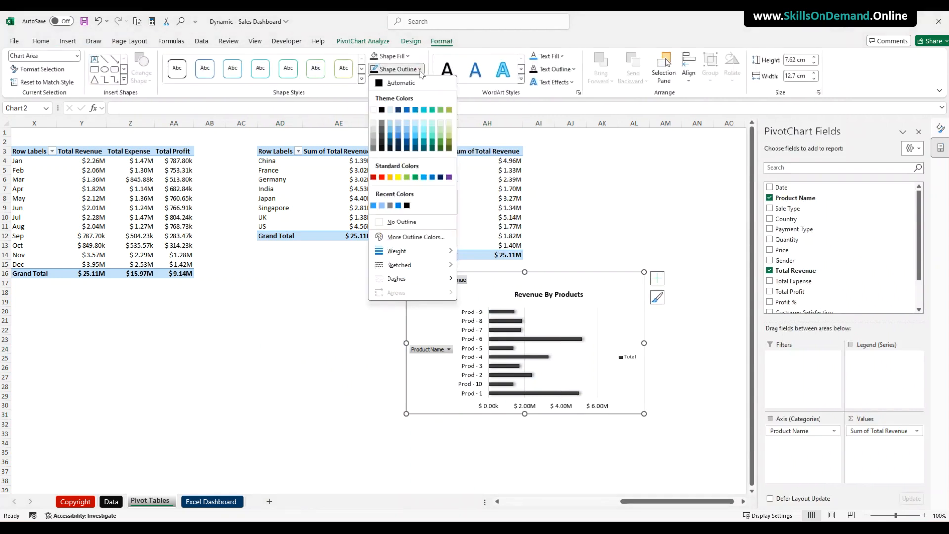
{"action": "left_click", "coordinate": [384, 150]}
{"action": "left_click", "coordinate": [298, 320]}
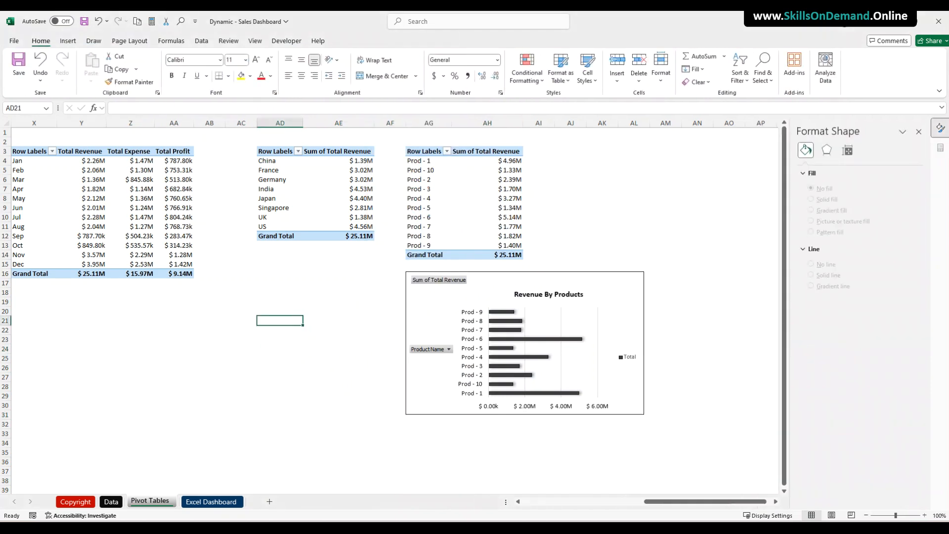
Hide all field buttons on the Revenue By Products chart and delete its legend.
{"action": "right_click", "coordinate": [424, 349]}
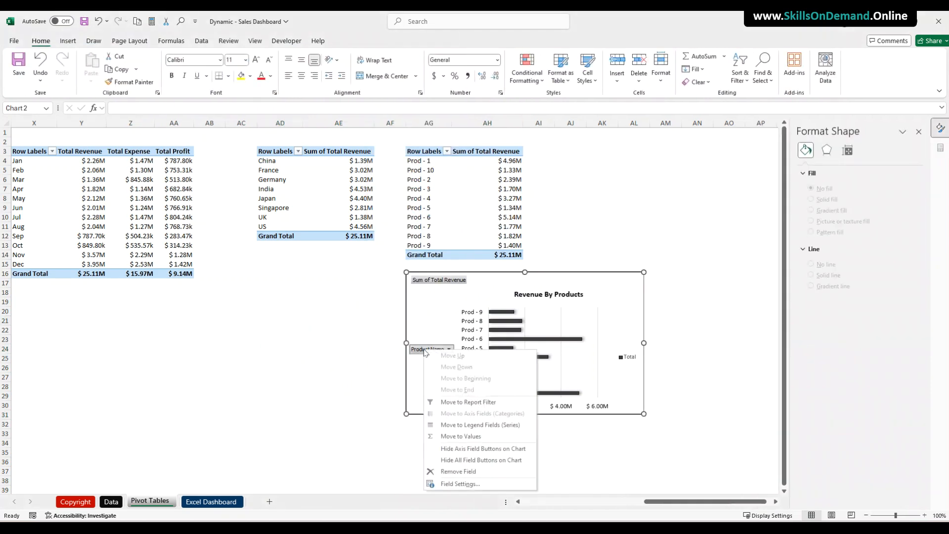
{"action": "left_click", "coordinate": [471, 460]}
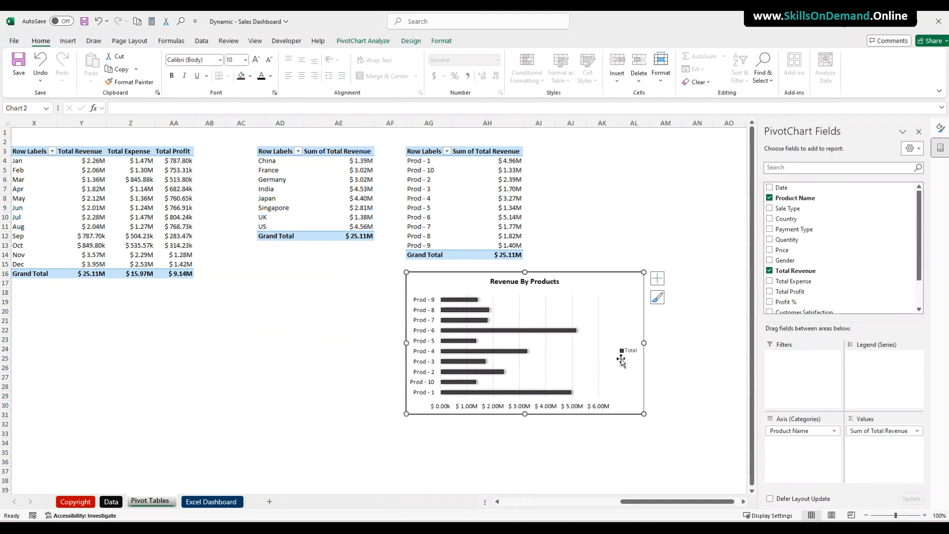
{"action": "right_click", "coordinate": [623, 351]}
{"action": "left_click", "coordinate": [652, 361]}
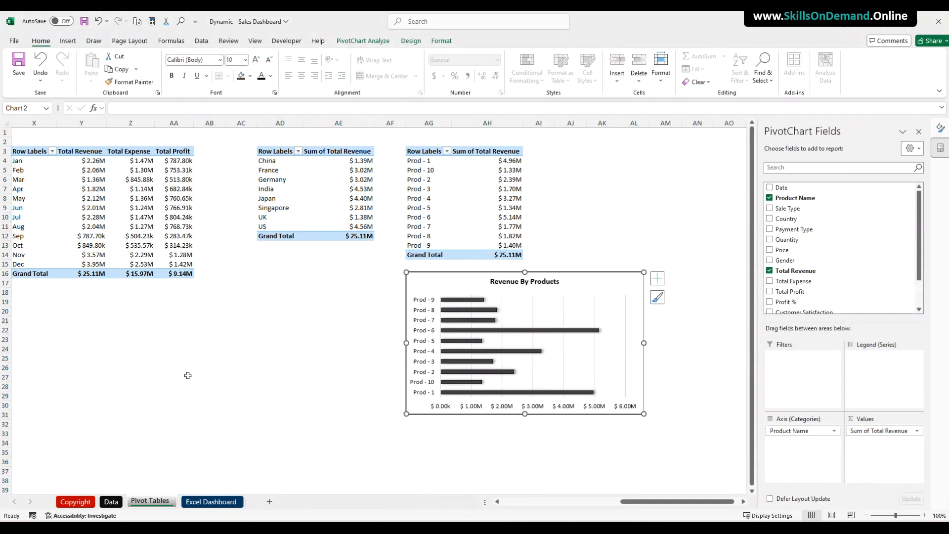
{"action": "left_click", "coordinate": [190, 377]}
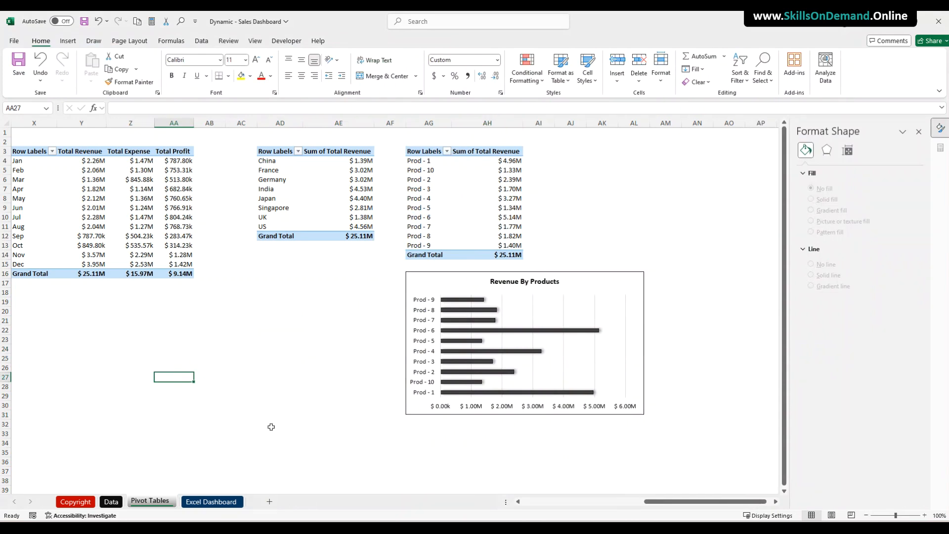
Set the Revenue By Products bars' series overlap to 0% and gap width to 50%.
{"action": "left_click", "coordinate": [527, 352]}
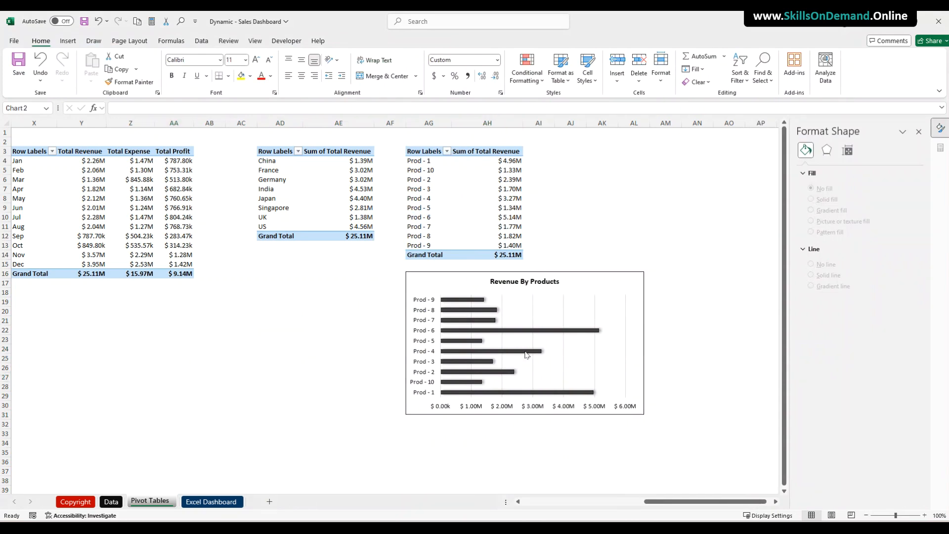
{"action": "right_click", "coordinate": [527, 352]}
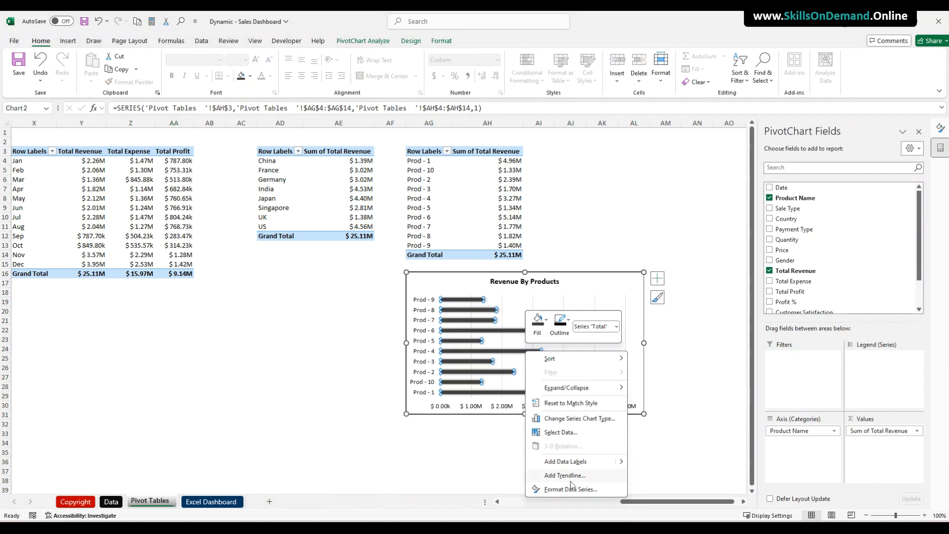
{"action": "left_click", "coordinate": [578, 489]}
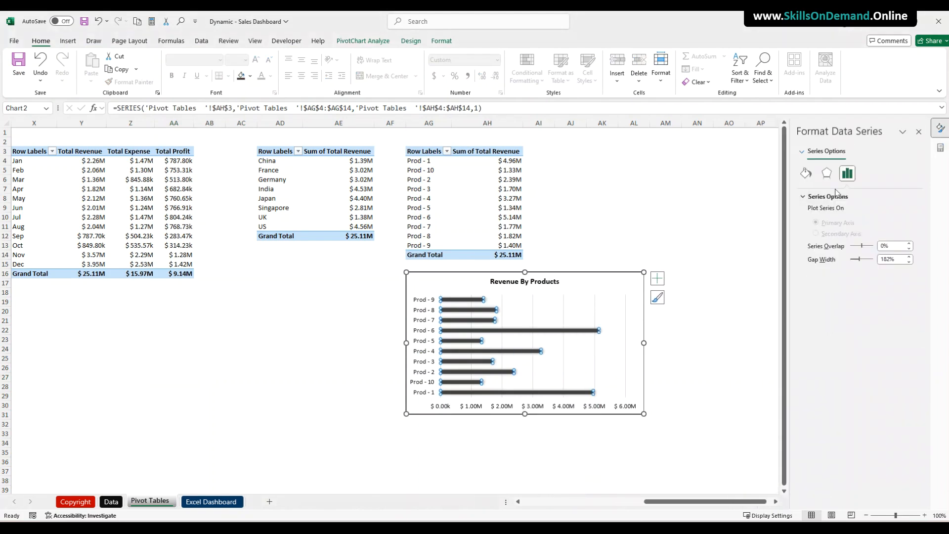
{"action": "left_click", "coordinate": [890, 246]}
{"action": "type", "text": "0"}
{"action": "key", "text": "Tab"}
{"action": "type", "text": "50"}
{"action": "key", "text": "Return"}
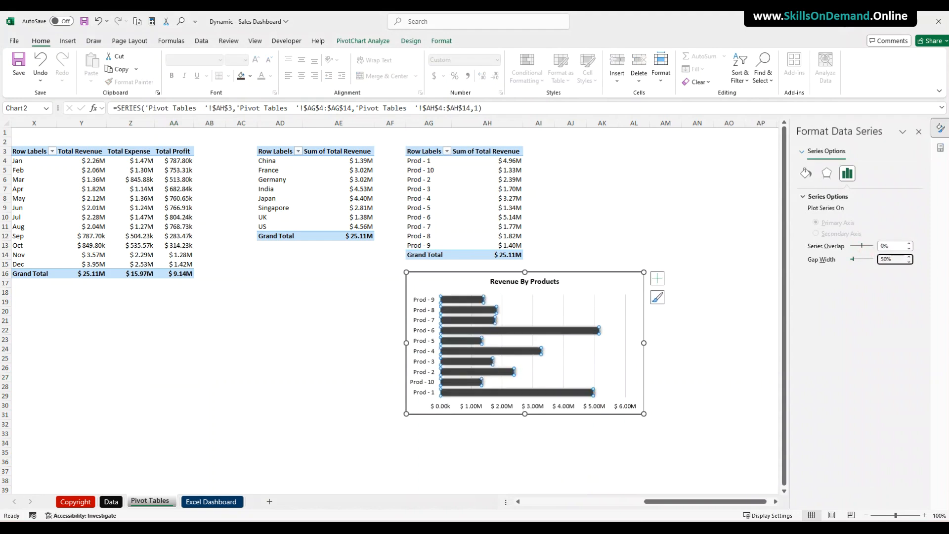
{"action": "left_click", "coordinate": [301, 373]}
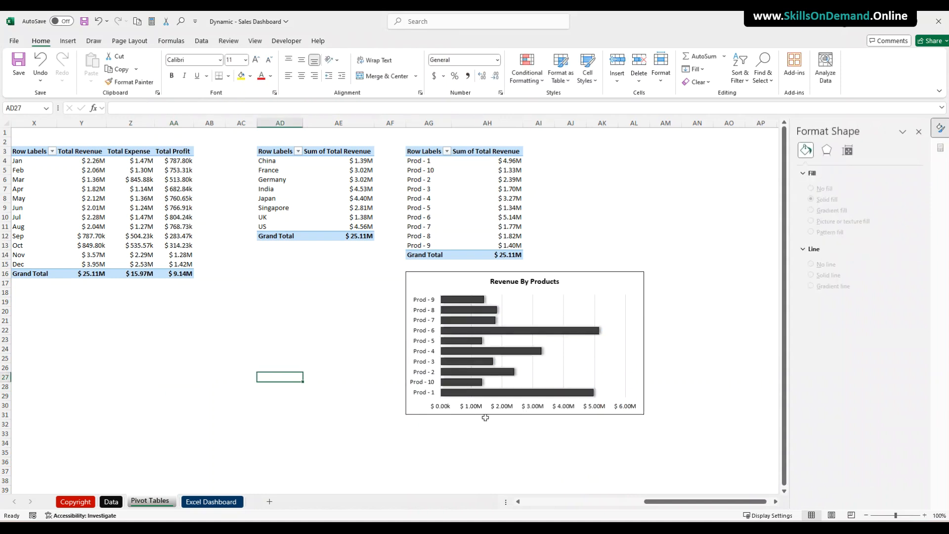
Try the centered outer shadow on the Revenue By Products bars.
{"action": "left_click", "coordinate": [453, 415]}
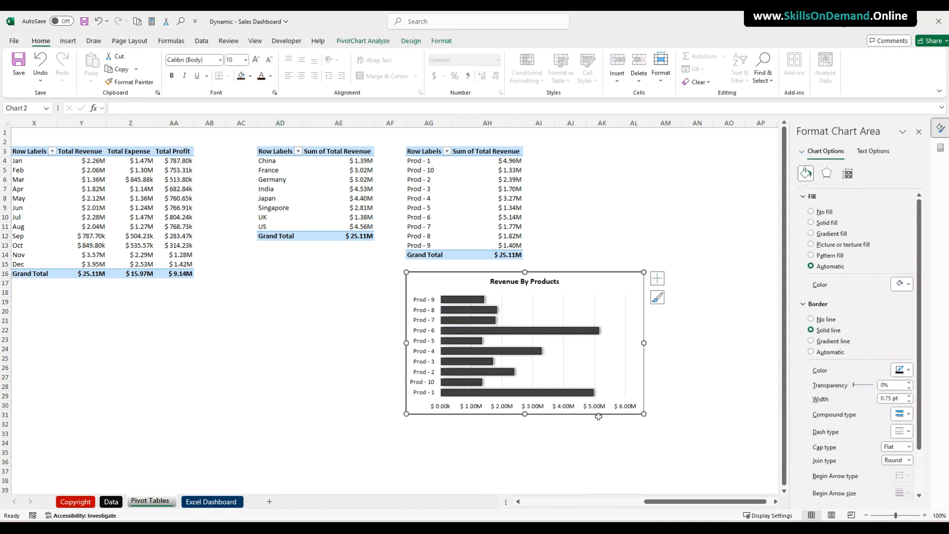
{"action": "left_click", "coordinate": [487, 390]}
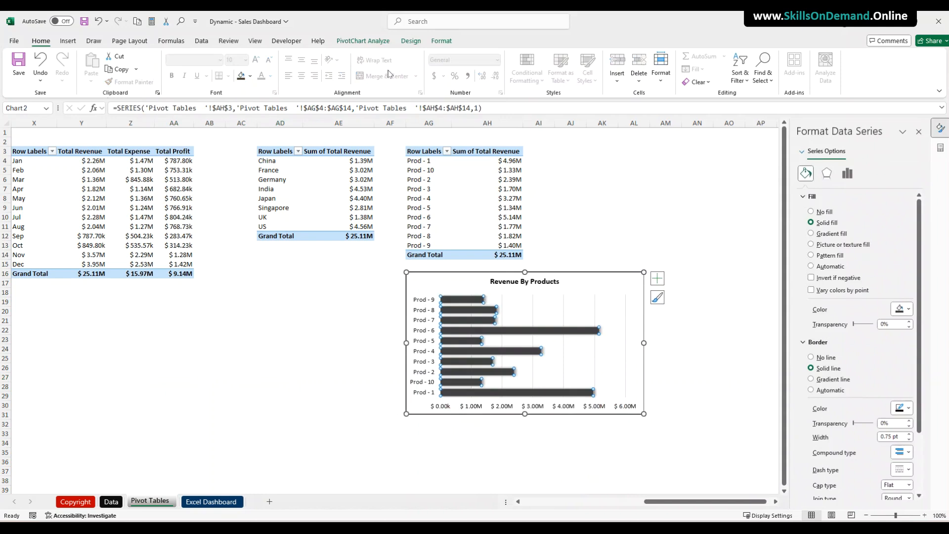
{"action": "left_click", "coordinate": [442, 41]}
{"action": "left_click", "coordinate": [403, 82]}
{"action": "mouse_move", "coordinate": [407, 123]}
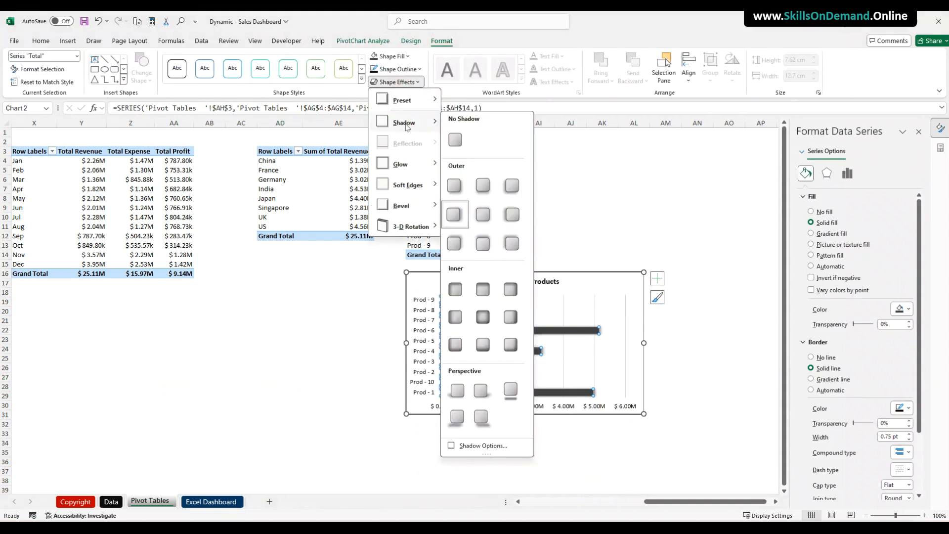
{"action": "left_click", "coordinate": [484, 220]}
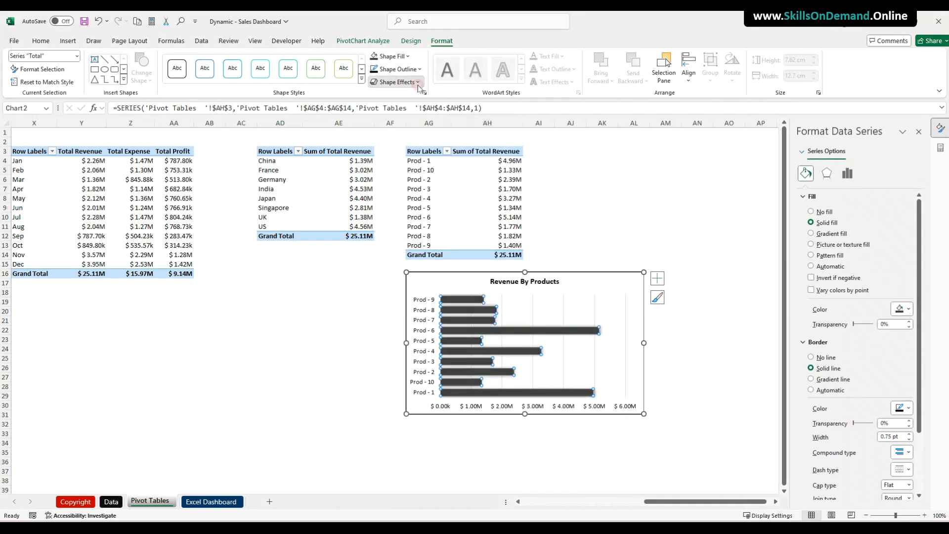
Switch the bars' shadow back to the right-offset outer shadow.
{"action": "left_click", "coordinate": [395, 83]}
{"action": "mouse_move", "coordinate": [418, 123]}
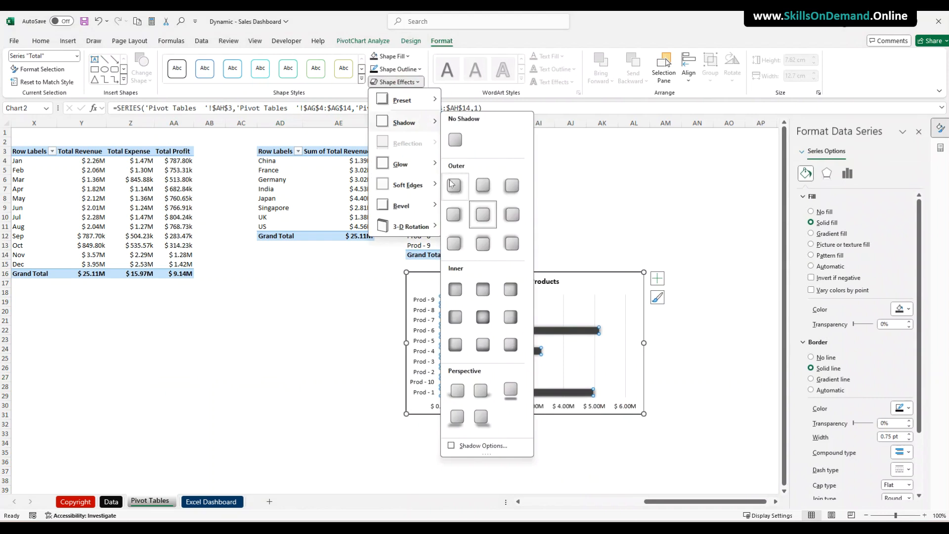
{"action": "left_click", "coordinate": [454, 214]}
{"action": "left_click", "coordinate": [277, 320]}
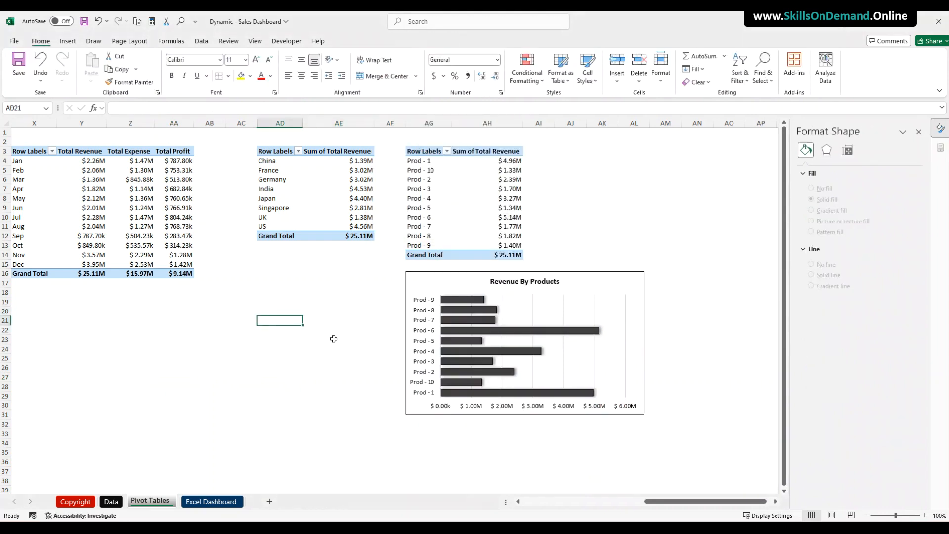
Add error bars to the Revenue By Products data series.
{"action": "left_click", "coordinate": [498, 332]}
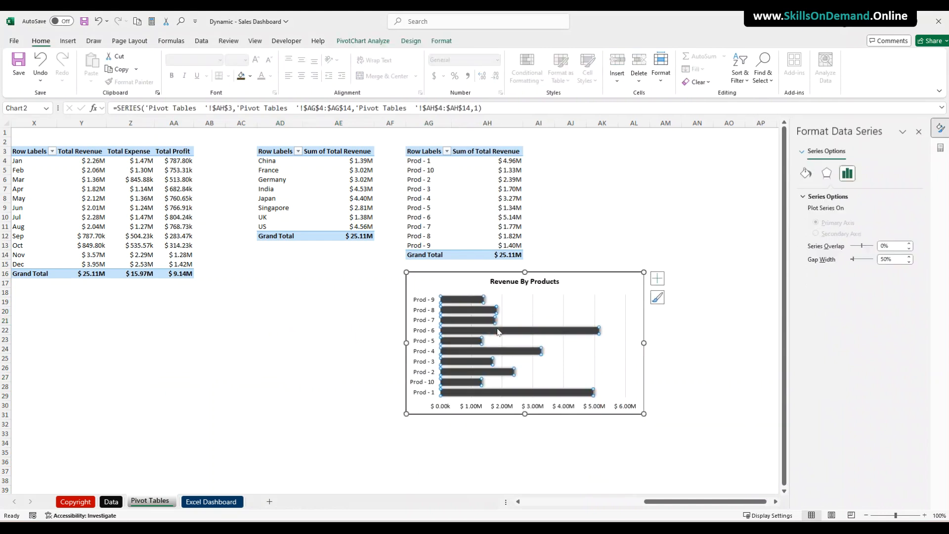
{"action": "left_click", "coordinate": [657, 278]}
{"action": "left_click", "coordinate": [682, 341]}
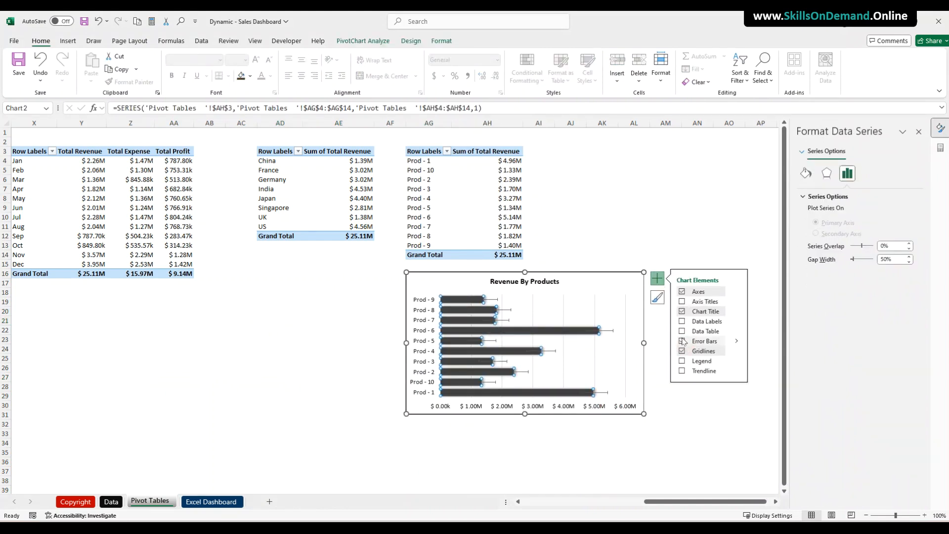
{"action": "left_click", "coordinate": [215, 384]}
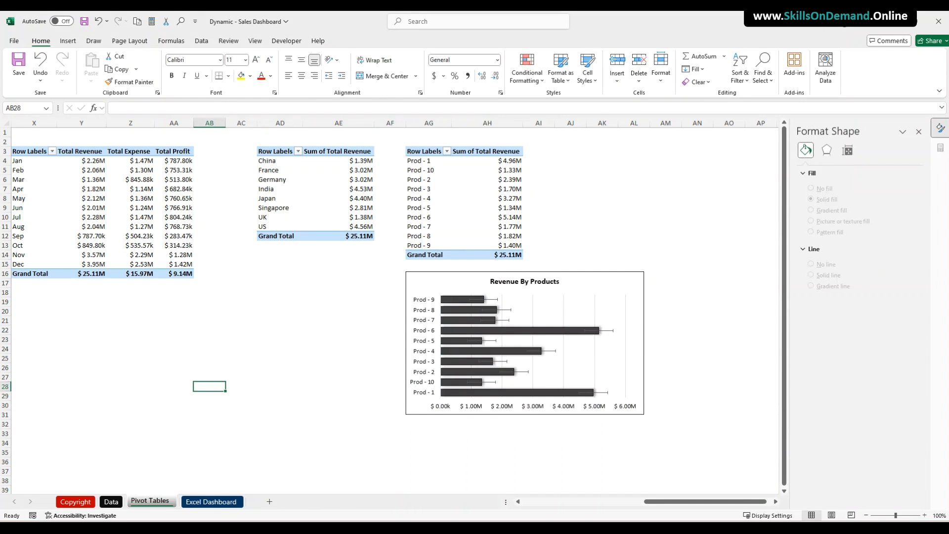
Copy the Revenue By Products chart to the Excel Dashboard sheet and place it directly below the Monthly Trends chart, aligned with its left edge.
{"action": "left_click", "coordinate": [423, 416]}
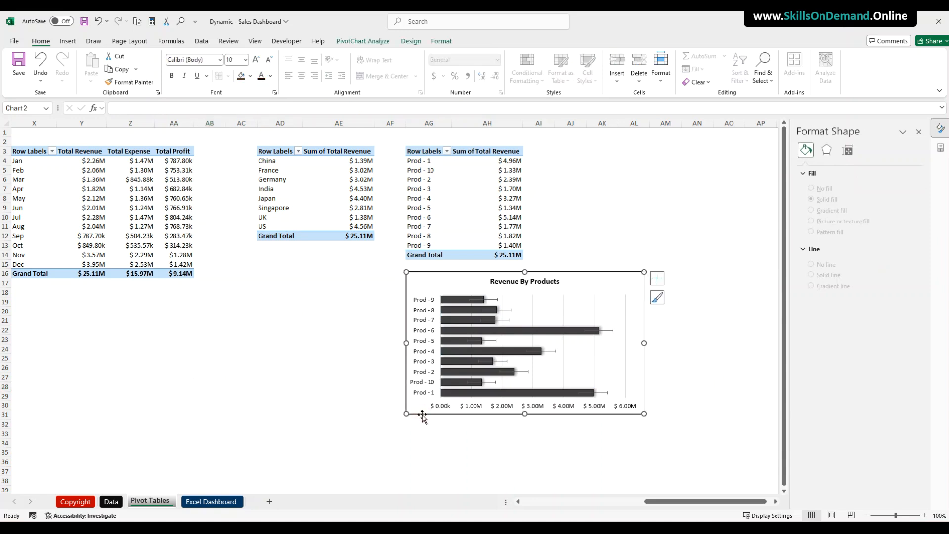
{"action": "left_click", "coordinate": [210, 386]}
{"action": "left_click", "coordinate": [211, 501]}
{"action": "left_click", "coordinate": [200, 442]}
{"action": "key", "text": "ctrl+v"}
{"action": "left_click_drag", "start_coordinate": [196, 439], "coordinate": [95, 359]}
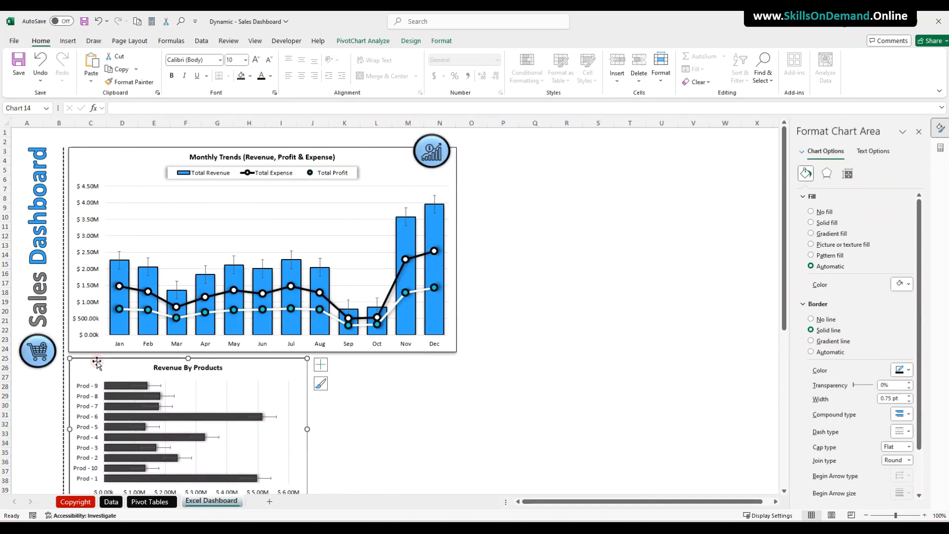
Move the Revenue By Products chart down to about row 29 and stretch its bottom edge to the dashed line's end, about 9.5 cm tall.
{"action": "scroll", "coordinate": [366, 434], "scroll_direction": "down", "scroll_amount": 5}
{"action": "scroll", "coordinate": [396, 306], "scroll_direction": "down", "scroll_amount": 3}
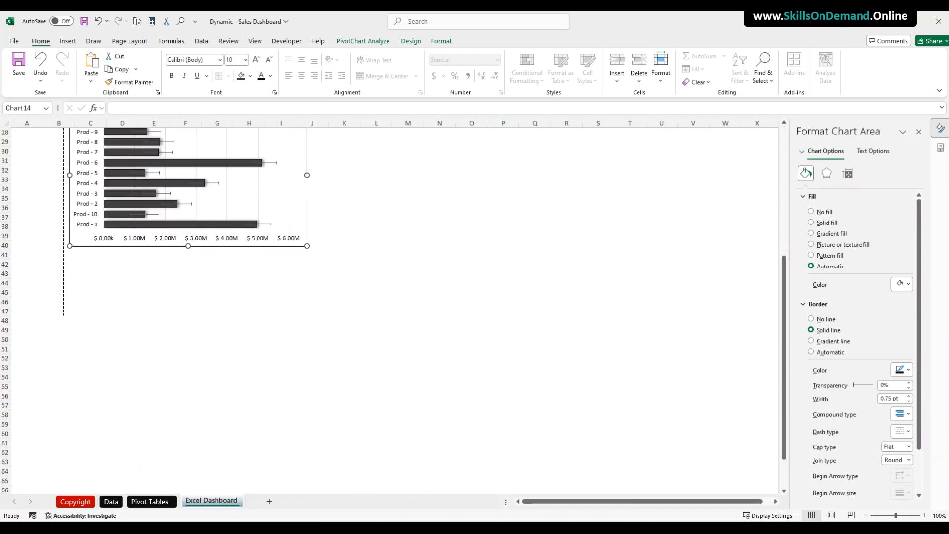
{"action": "scroll", "coordinate": [396, 307], "scroll_direction": "up", "scroll_amount": 2}
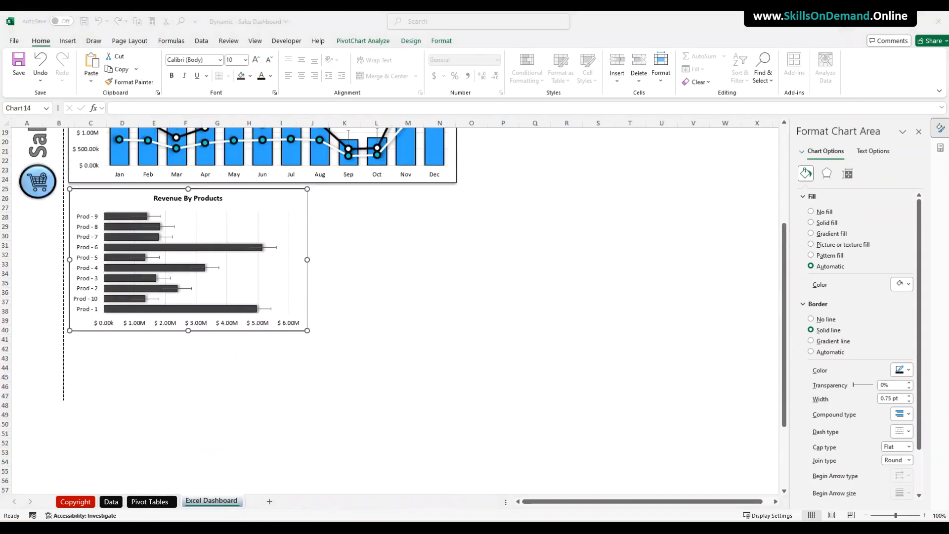
{"action": "left_click_drag", "start_coordinate": [93, 331], "coordinate": [91, 364]}
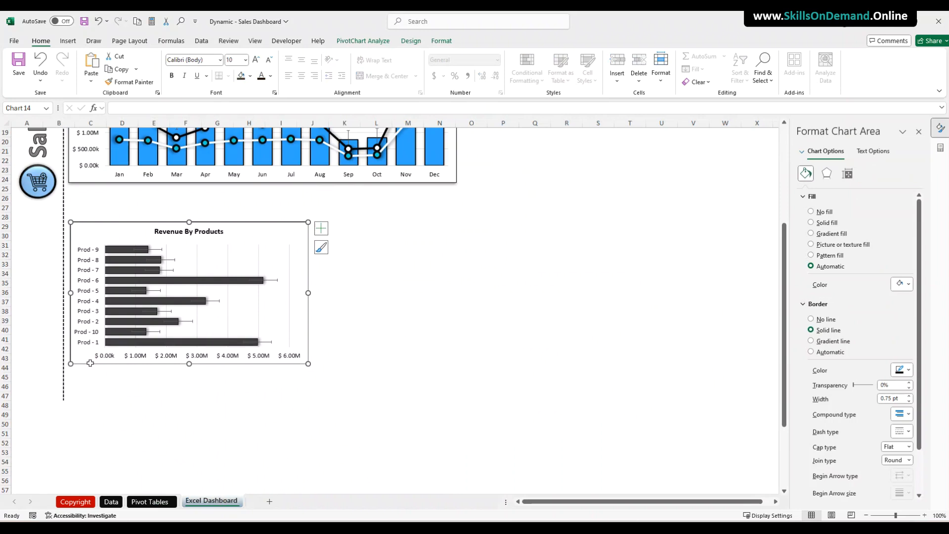
{"action": "left_click_drag", "start_coordinate": [191, 367], "coordinate": [182, 399]}
{"action": "left_click", "coordinate": [179, 423]}
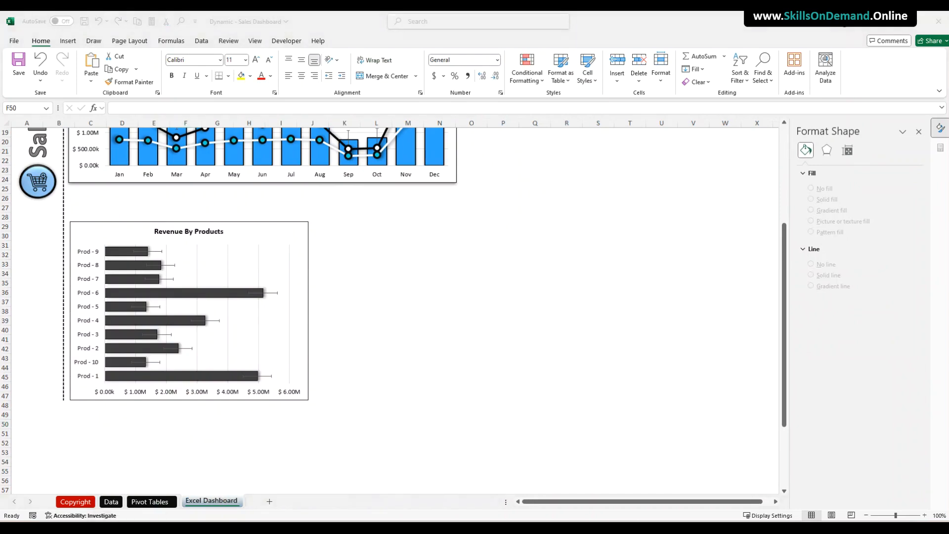
Set the width of the Revenue By Products chart to 10.11 cm.
{"action": "left_click", "coordinate": [225, 402]}
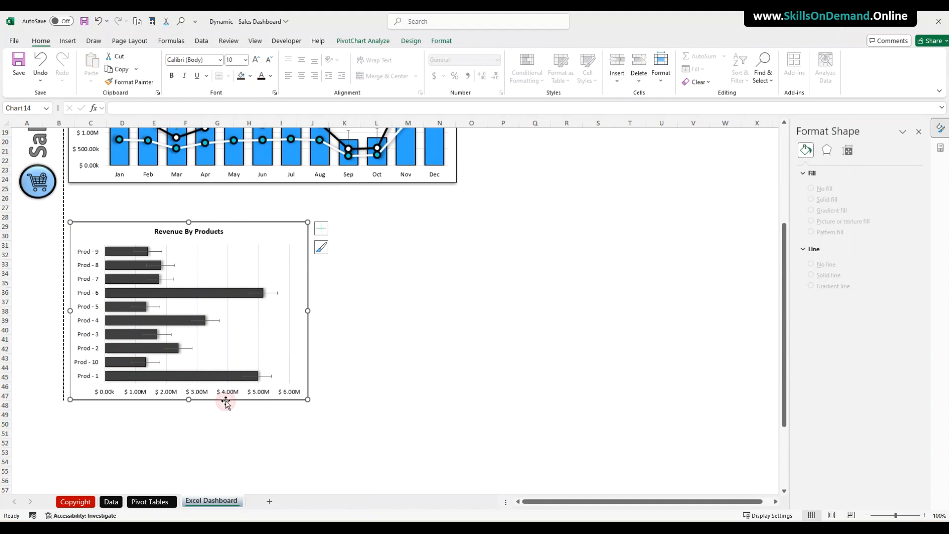
{"action": "right_click", "coordinate": [225, 402]}
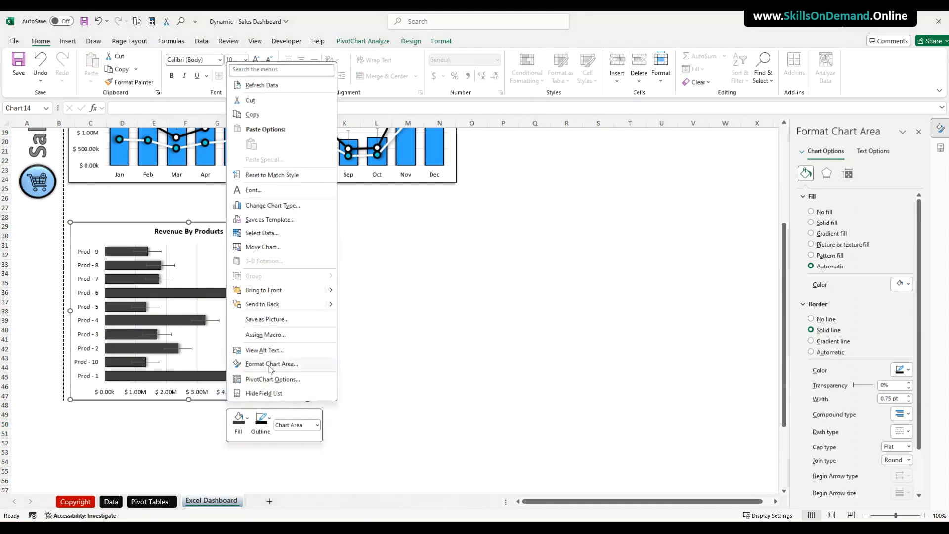
{"action": "left_click", "coordinate": [271, 365]}
{"action": "left_click", "coordinate": [846, 175]}
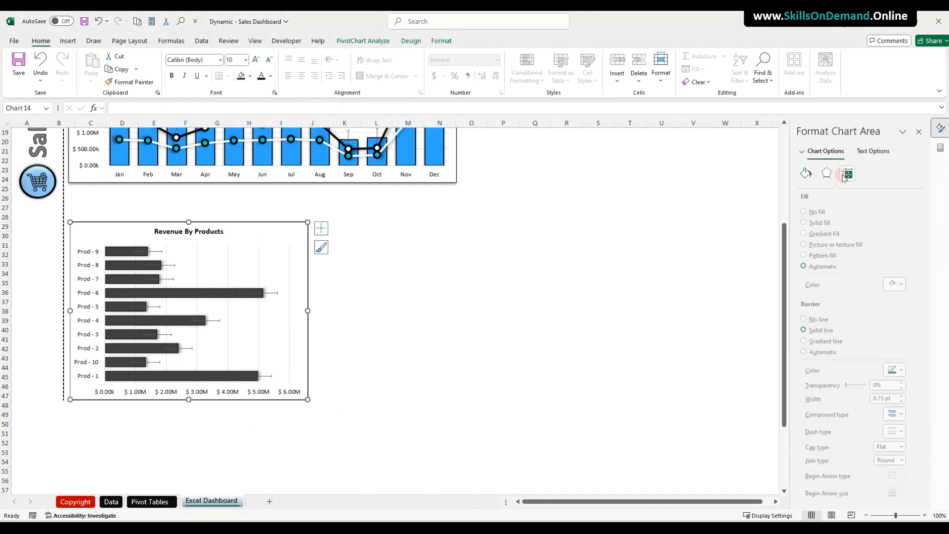
{"action": "left_click_drag", "start_coordinate": [892, 209], "coordinate": [844, 211]}
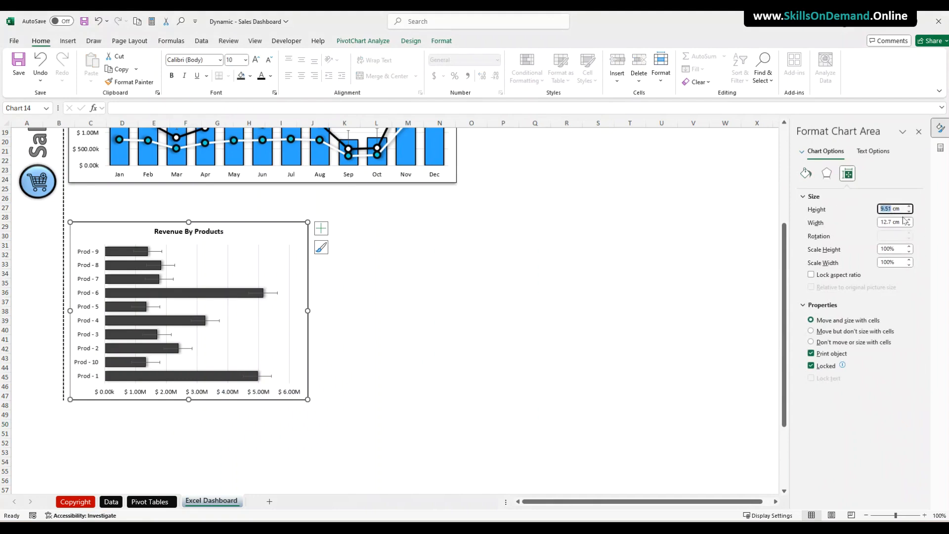
{"action": "left_click_drag", "start_coordinate": [892, 221], "coordinate": [871, 218]}
{"action": "type", "text": "10"}
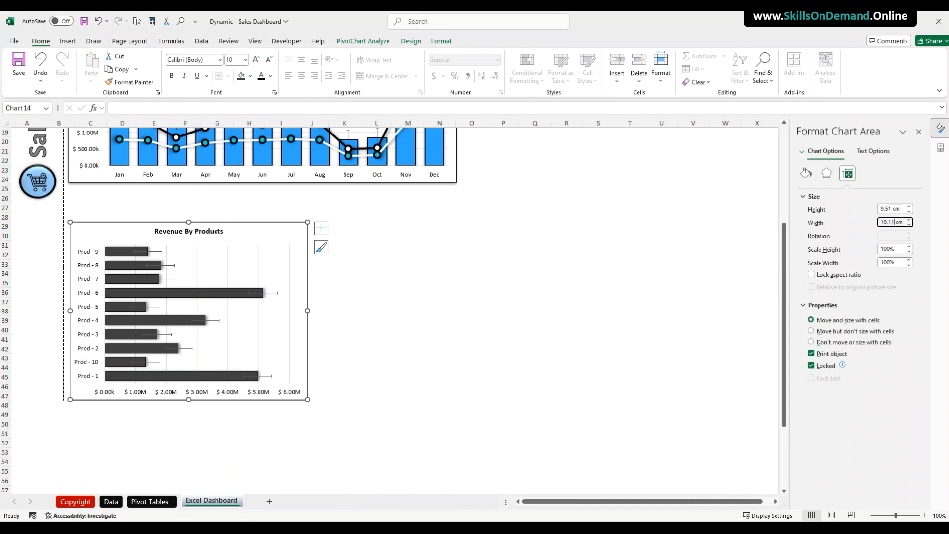
{"action": "type", "text": ".11"}
{"action": "key", "text": "Return"}
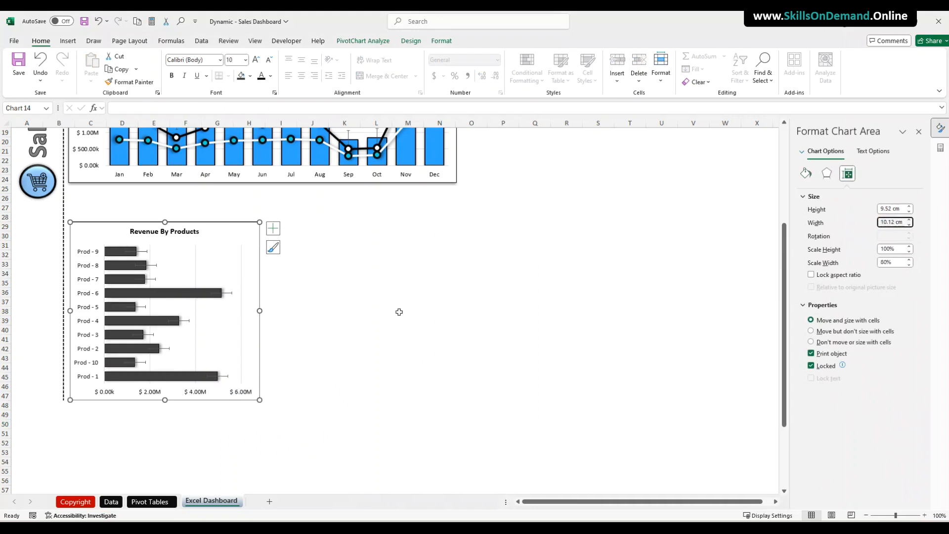
{"action": "left_click", "coordinate": [400, 312]}
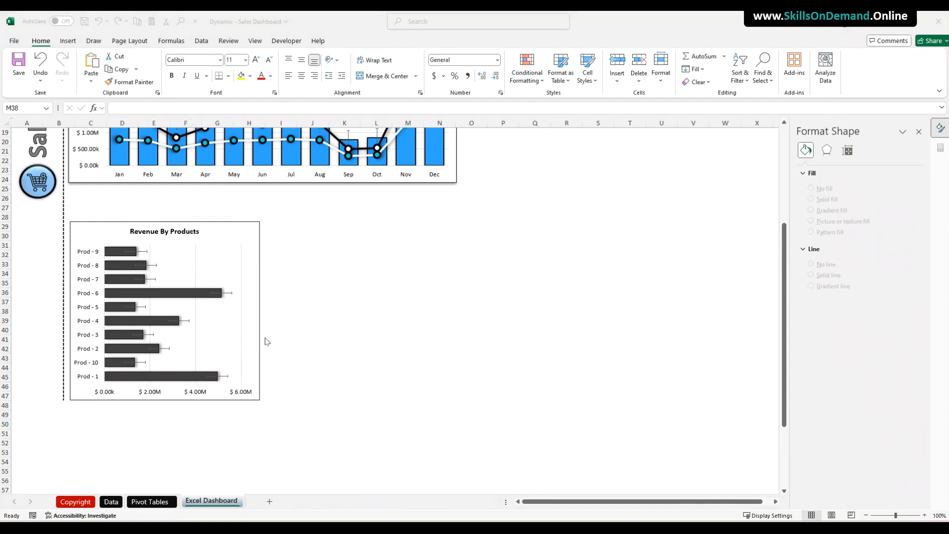
Duplicate the round shopping cart badge and place the copy over the upper-right corner of the Revenue By Products chart.
{"action": "left_click", "coordinate": [40, 186]}
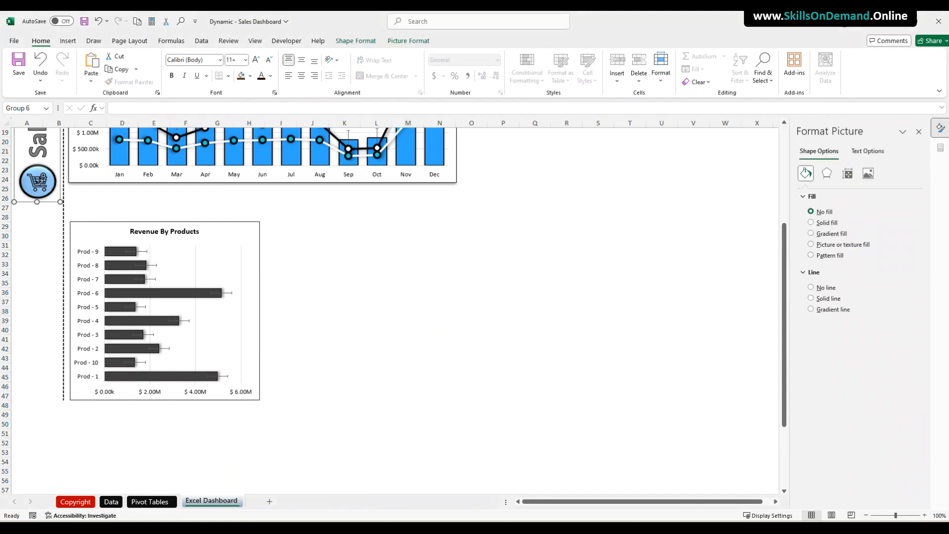
{"action": "left_click", "coordinate": [52, 189]}
{"action": "key", "text": "ctrl+c"}
{"action": "left_click", "coordinate": [363, 236]}
{"action": "key", "text": "ctrl+v"}
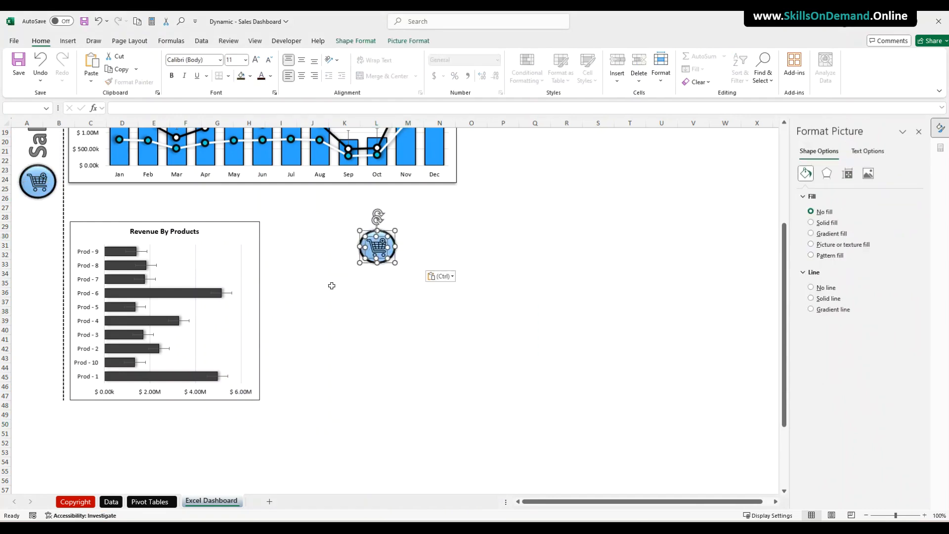
{"action": "left_click_drag", "start_coordinate": [386, 263], "coordinate": [242, 237]}
{"action": "left_click", "coordinate": [388, 300]}
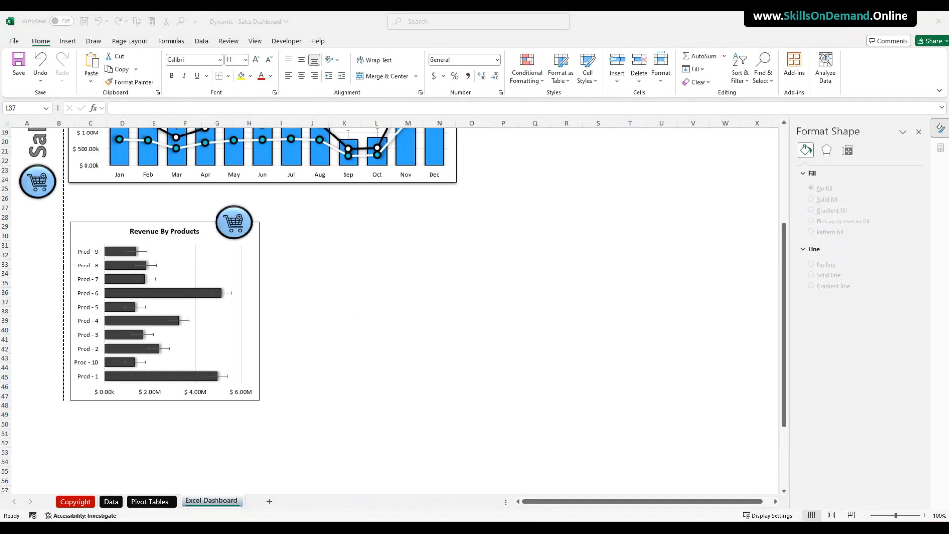
Replace the cart picture inside the copied badge with the supply-chain icon from the Icons Used folder.
{"action": "left_click", "coordinate": [235, 220]}
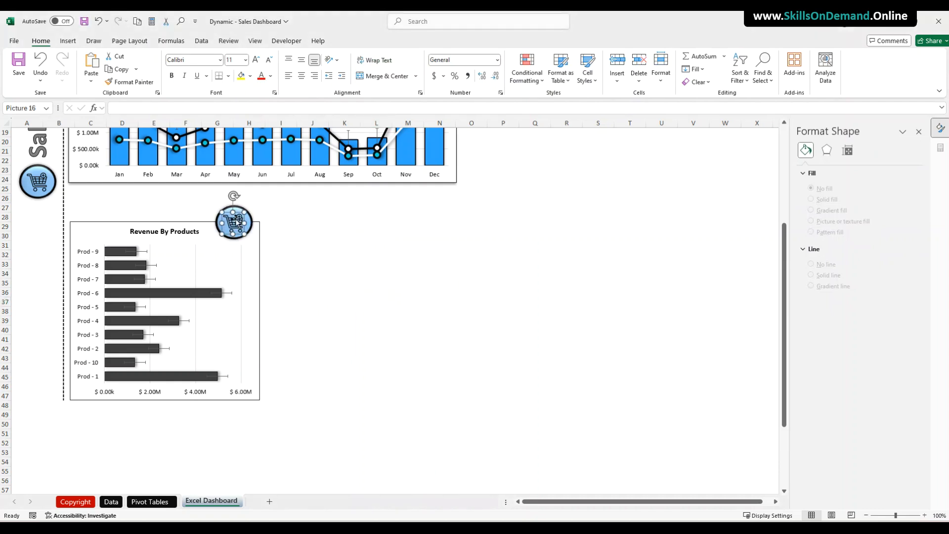
{"action": "right_click", "coordinate": [236, 222]}
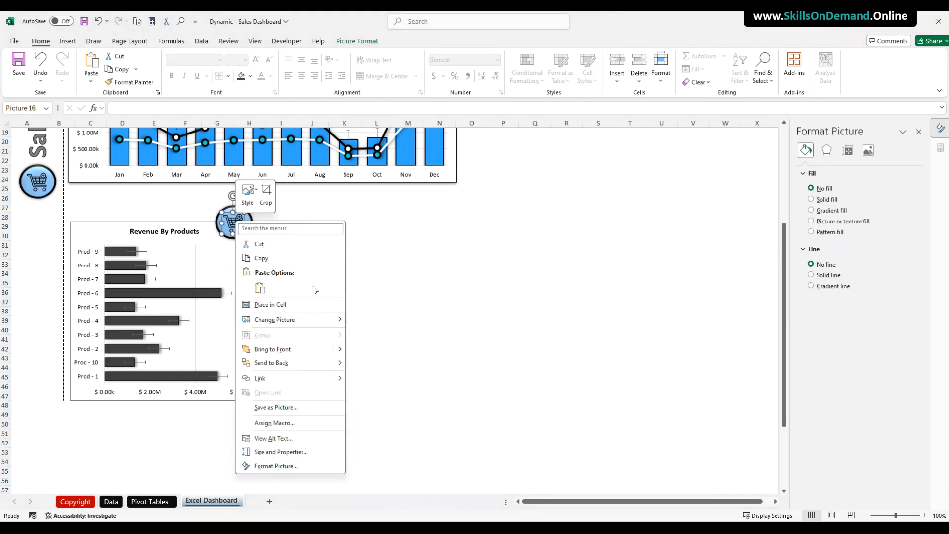
{"action": "mouse_move", "coordinate": [297, 320]}
{"action": "left_click", "coordinate": [381, 319]}
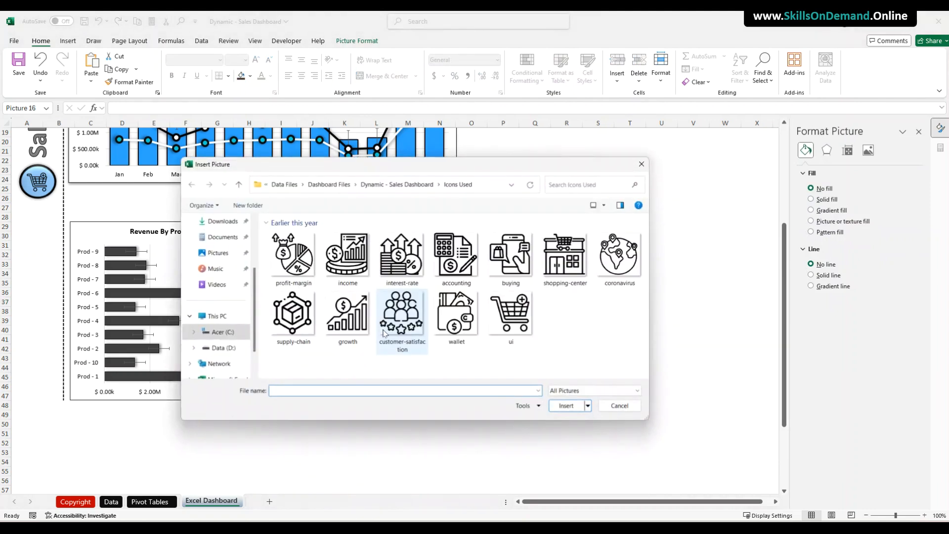
{"action": "left_click", "coordinate": [299, 334]}
{"action": "left_click", "coordinate": [566, 405]}
{"action": "left_click", "coordinate": [451, 348]}
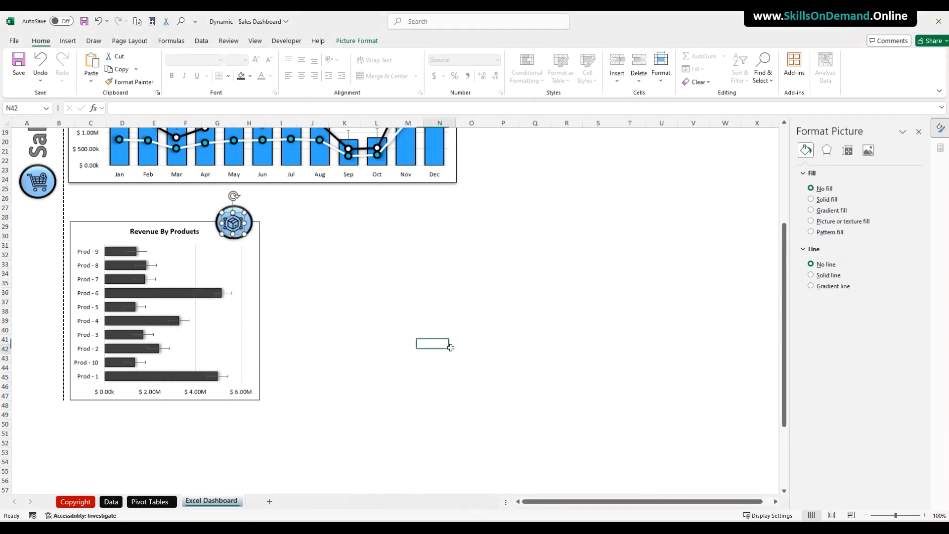
Center the supply-chain icon in its blue circle and group the two together.
{"action": "left_click", "coordinate": [235, 224]}
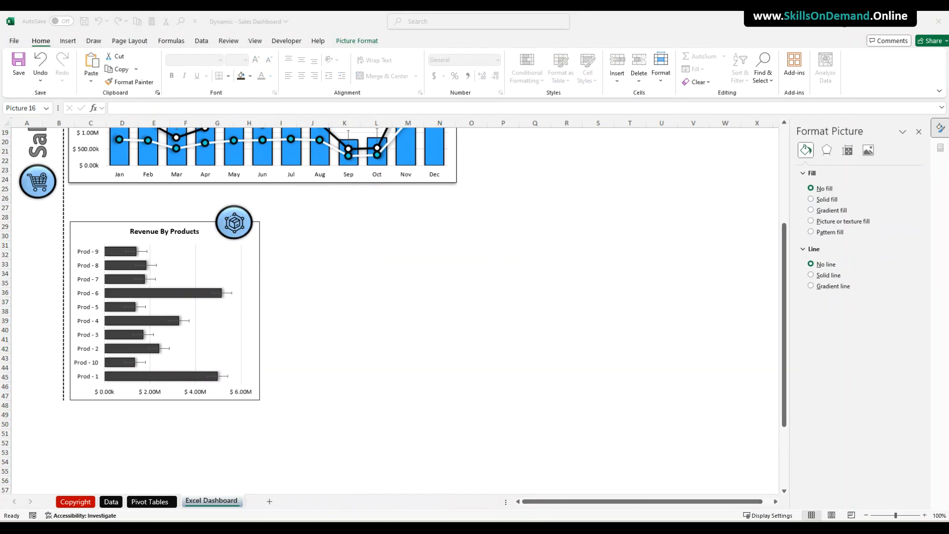
{"action": "left_click", "coordinate": [237, 225]}
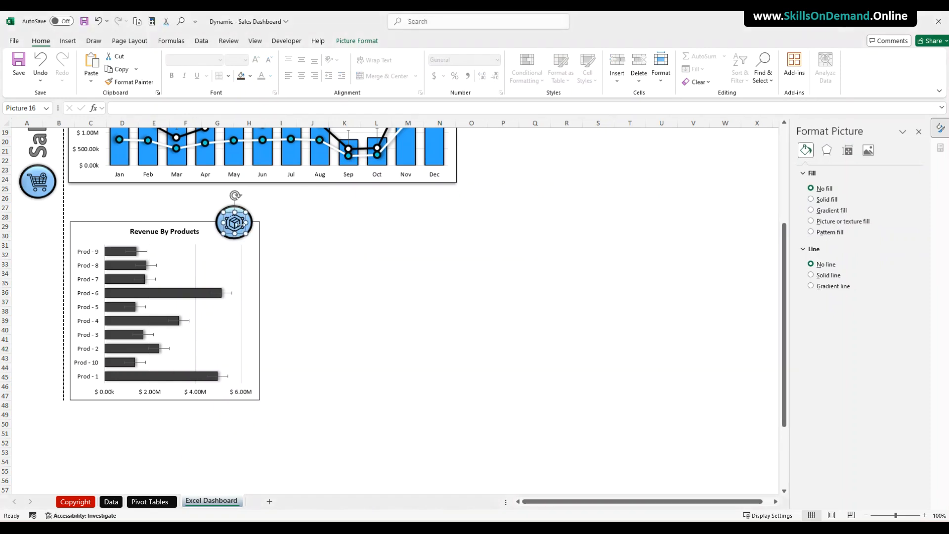
{"action": "left_click", "coordinate": [251, 228]}
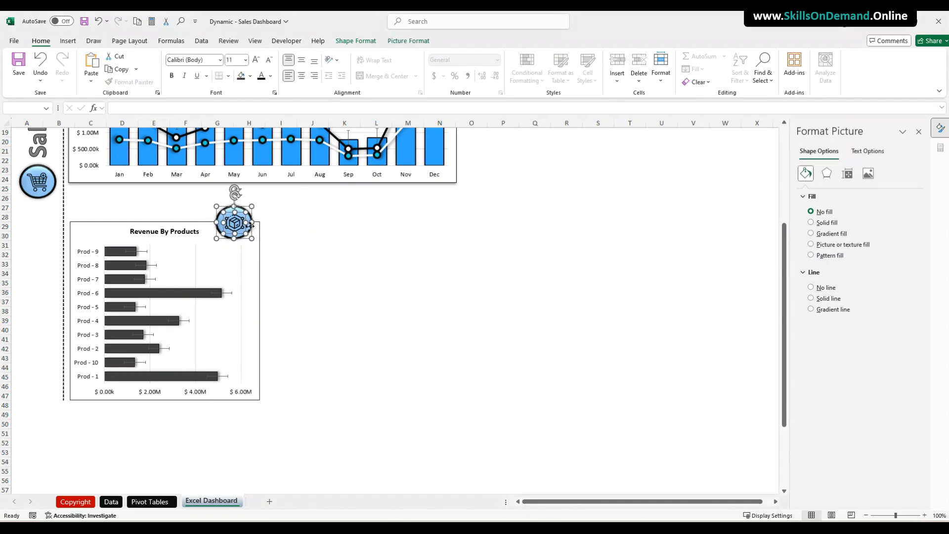
{"action": "right_click", "coordinate": [252, 228]}
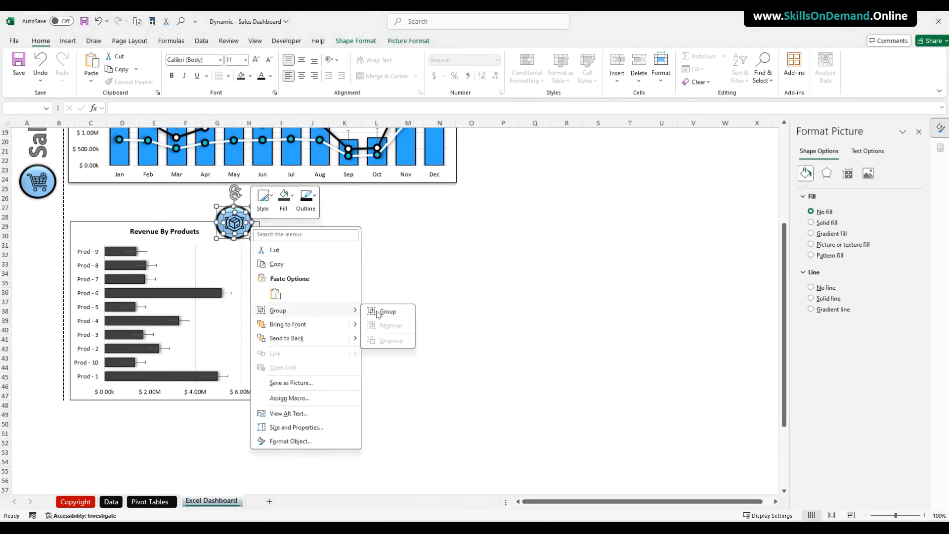
{"action": "left_click", "coordinate": [381, 311]}
{"action": "left_click", "coordinate": [319, 305]}
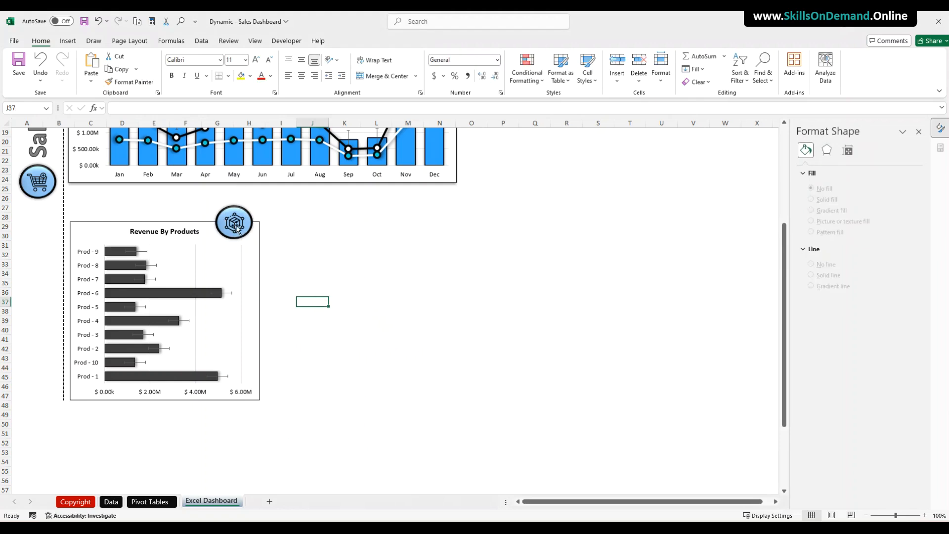
Group the supply-chain badge with the Revenue By Products chart.
{"action": "left_click", "coordinate": [235, 226]}
{"action": "left_click", "coordinate": [257, 268], "text": "ctrl"}
{"action": "right_click", "coordinate": [258, 268]}
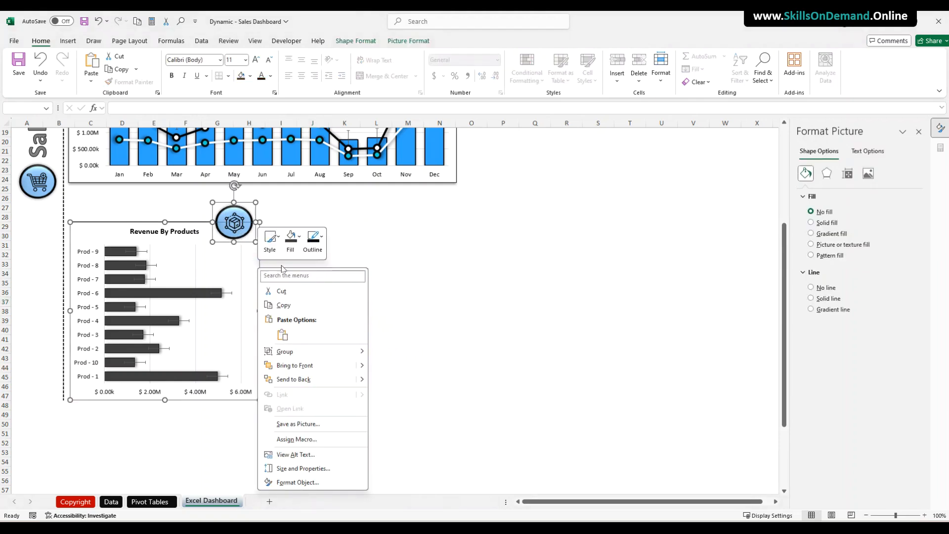
{"action": "mouse_move", "coordinate": [321, 352]}
{"action": "left_click", "coordinate": [387, 353]}
{"action": "left_click", "coordinate": [399, 319]}
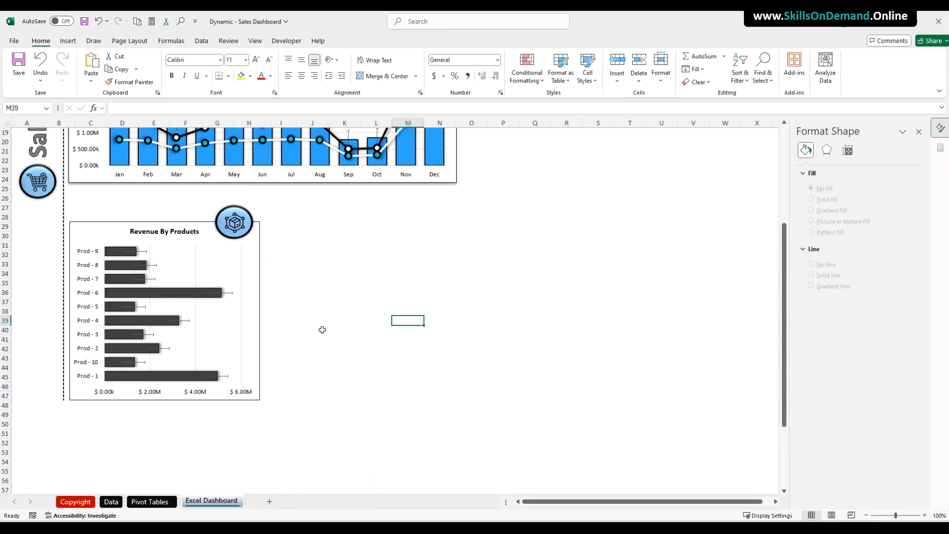
Set the grouped Revenue By Products chart and badge to "Don't move or size with cells".
{"action": "right_click", "coordinate": [240, 332]}
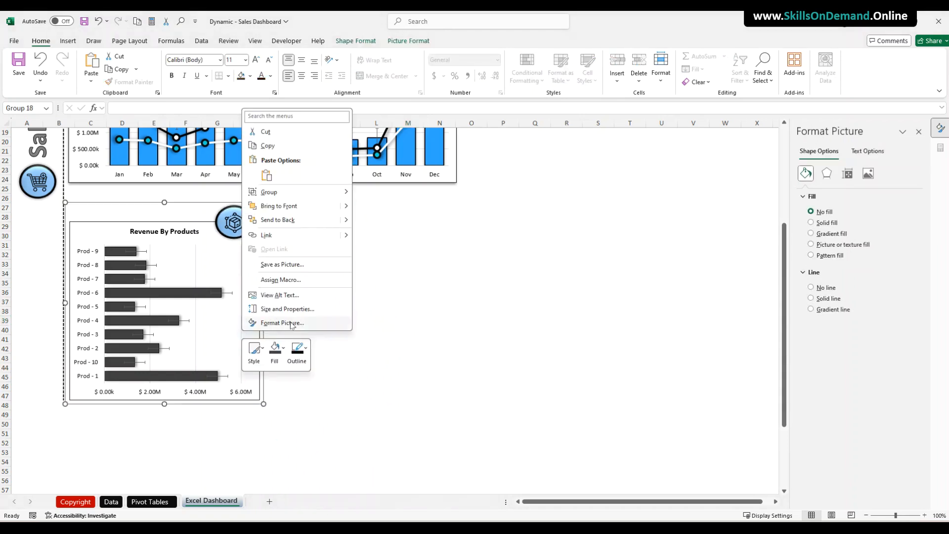
{"action": "left_click", "coordinate": [285, 322]}
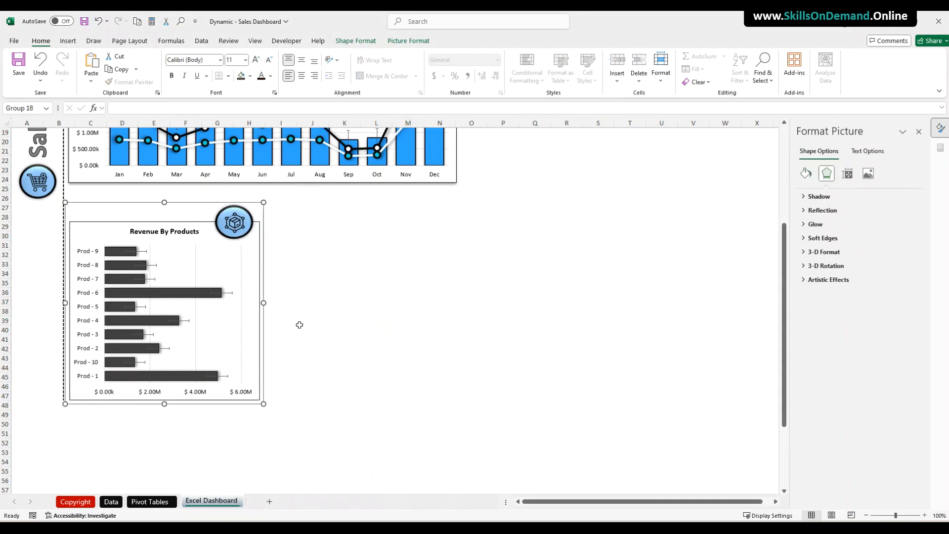
{"action": "left_click", "coordinate": [847, 173]}
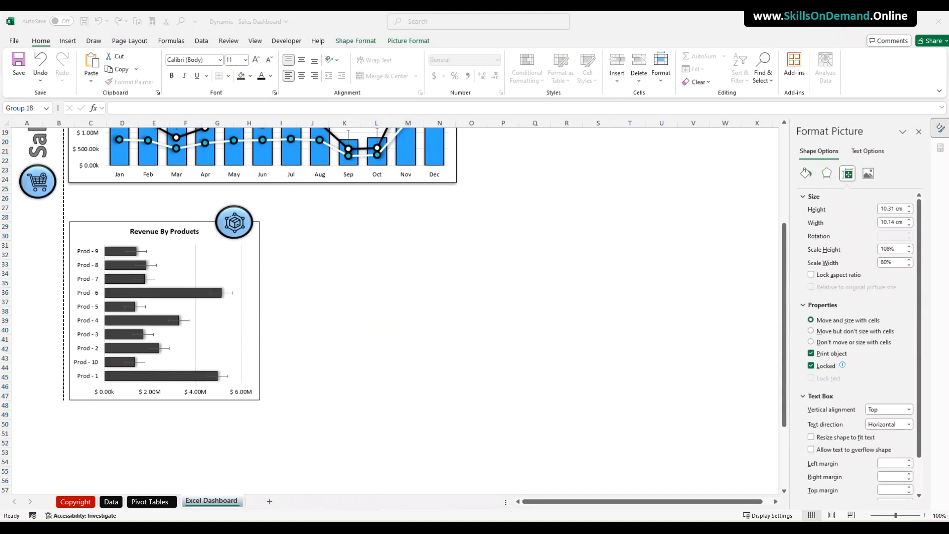
{"action": "left_click", "coordinate": [811, 343]}
{"action": "left_click", "coordinate": [398, 330]}
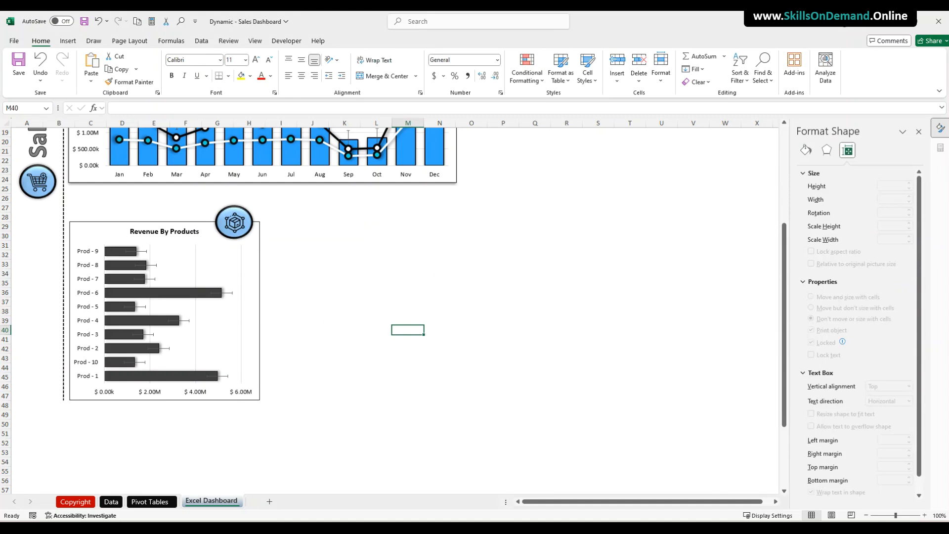
Insert a Clustered Bar pivot chart from the country revenue table on the Pivot Tables sheet and place it below the tables, from about row 19.
{"action": "left_click", "coordinate": [414, 397]}
{"action": "left_click", "coordinate": [159, 501]}
{"action": "left_click", "coordinate": [270, 375]}
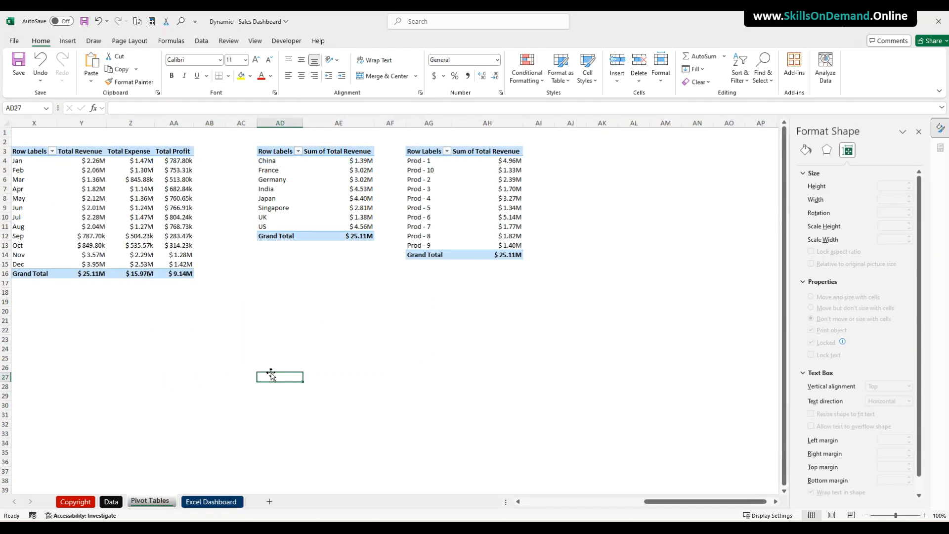
{"action": "left_click", "coordinate": [287, 188]}
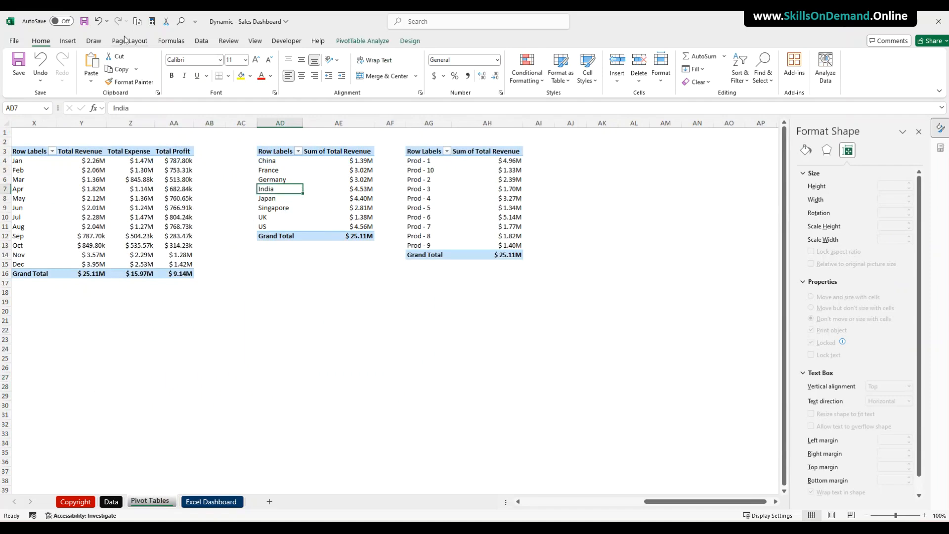
{"action": "left_click", "coordinate": [67, 42]}
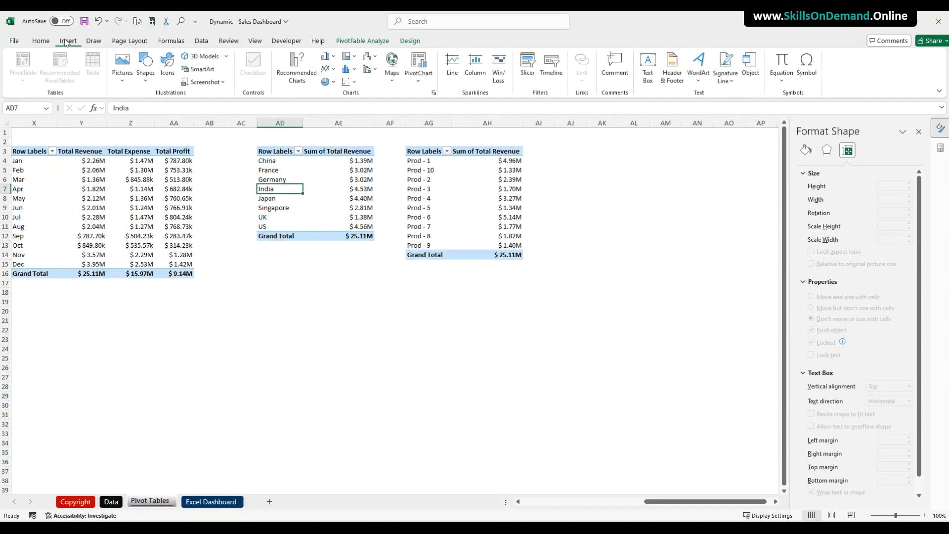
{"action": "left_click", "coordinate": [299, 73]}
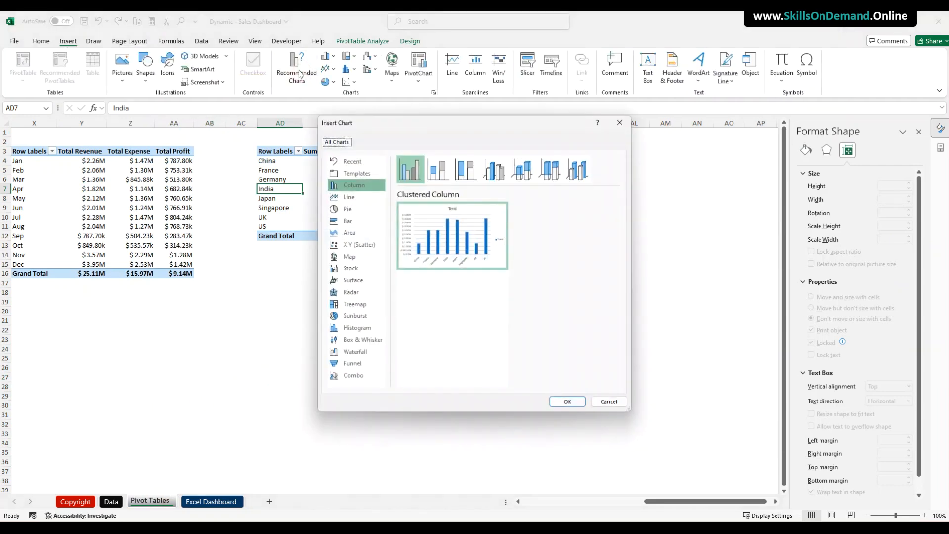
{"action": "left_click", "coordinate": [345, 222]}
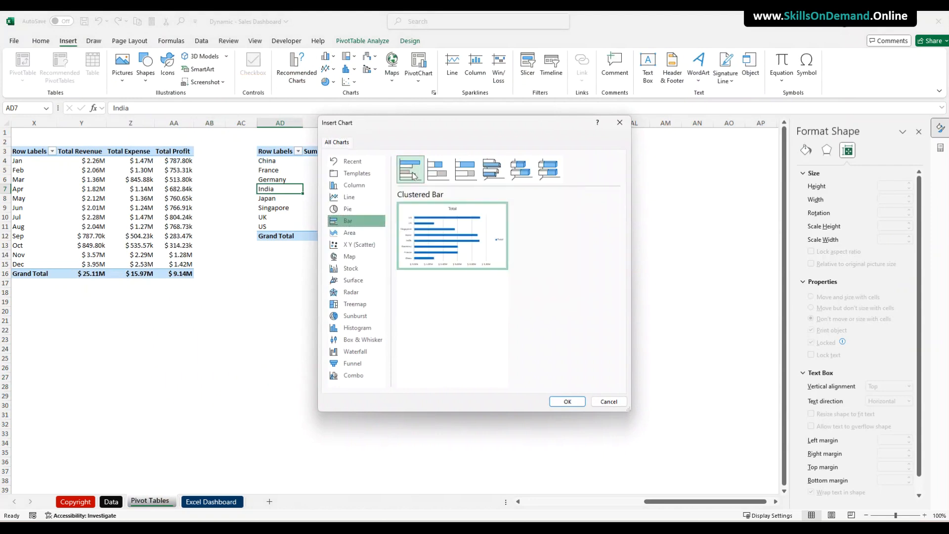
{"action": "left_click", "coordinate": [567, 402]}
{"action": "left_click_drag", "start_coordinate": [328, 380], "coordinate": [325, 436]}
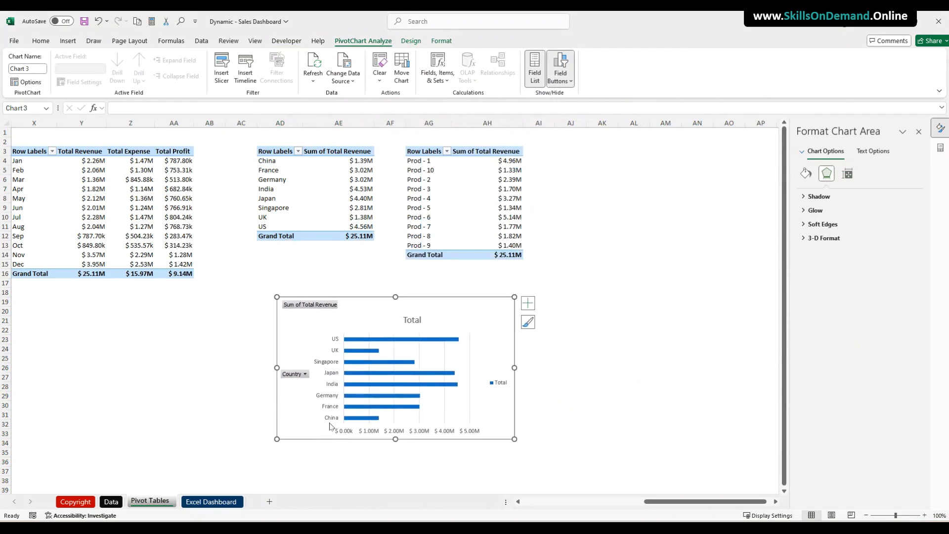
Fill the bars of the country revenue chart with the dark gray theme color.
{"action": "left_click", "coordinate": [366, 341]}
{"action": "left_click", "coordinate": [441, 41]}
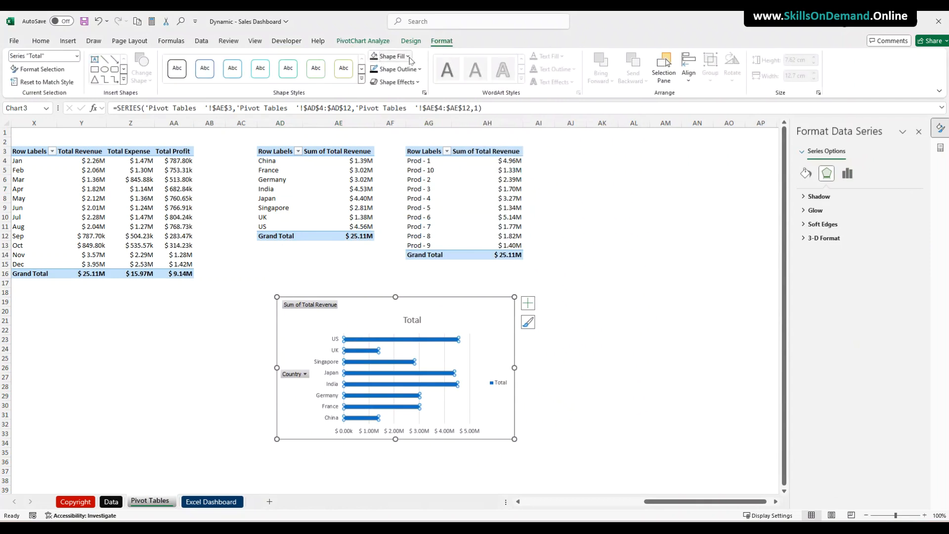
{"action": "left_click", "coordinate": [408, 57]}
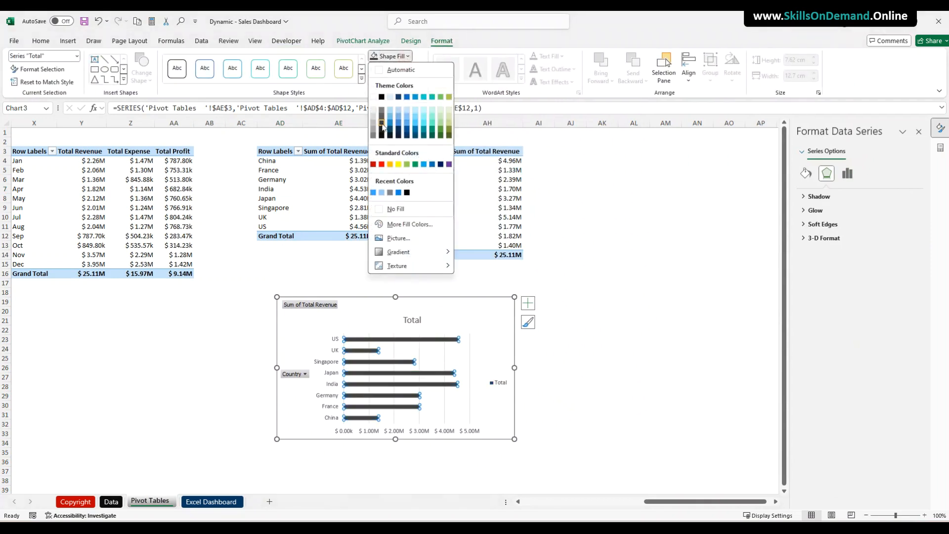
{"action": "left_click", "coordinate": [381, 124]}
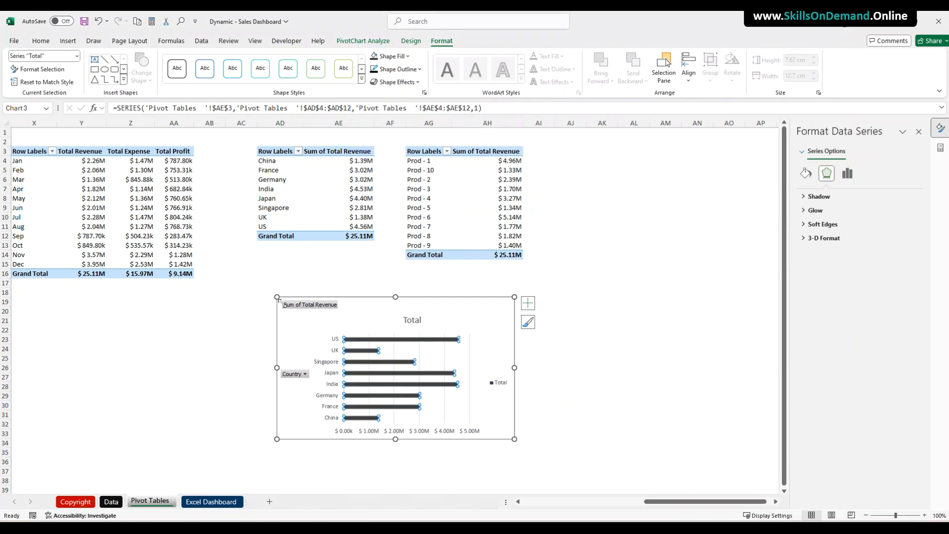
Change the country revenue chart's title to "Revenue by Products".
{"action": "left_click", "coordinate": [413, 320]}
{"action": "double_click", "coordinate": [426, 320]}
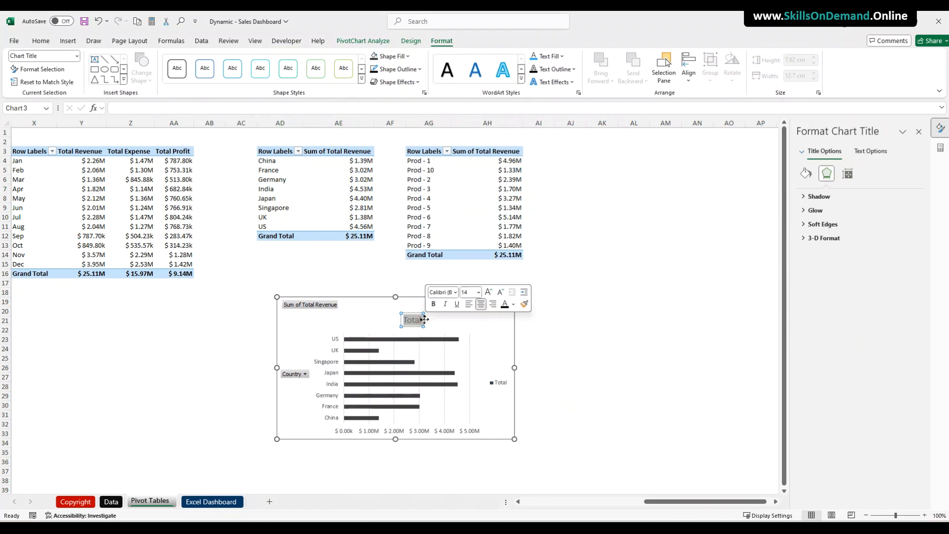
{"action": "type", "text": "Revenue b"}
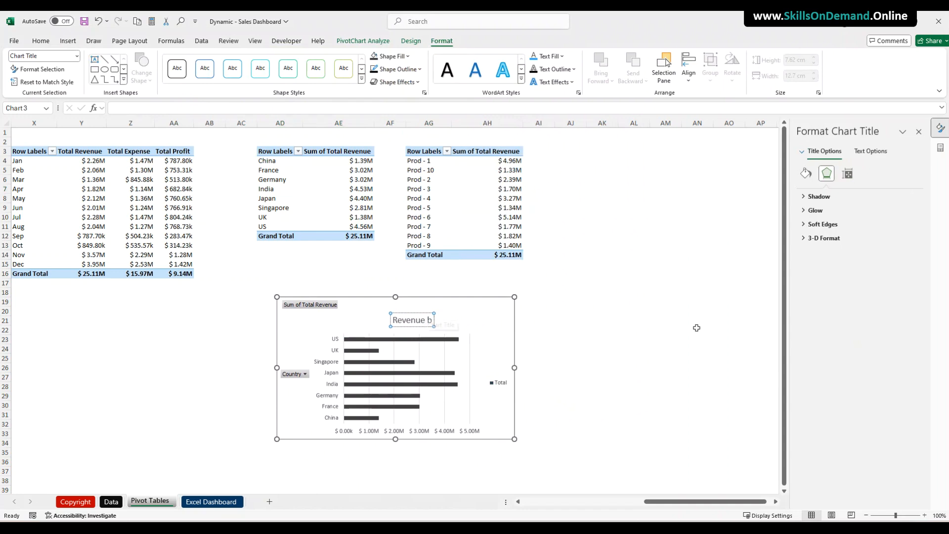
{"action": "type", "text": "y Products"}
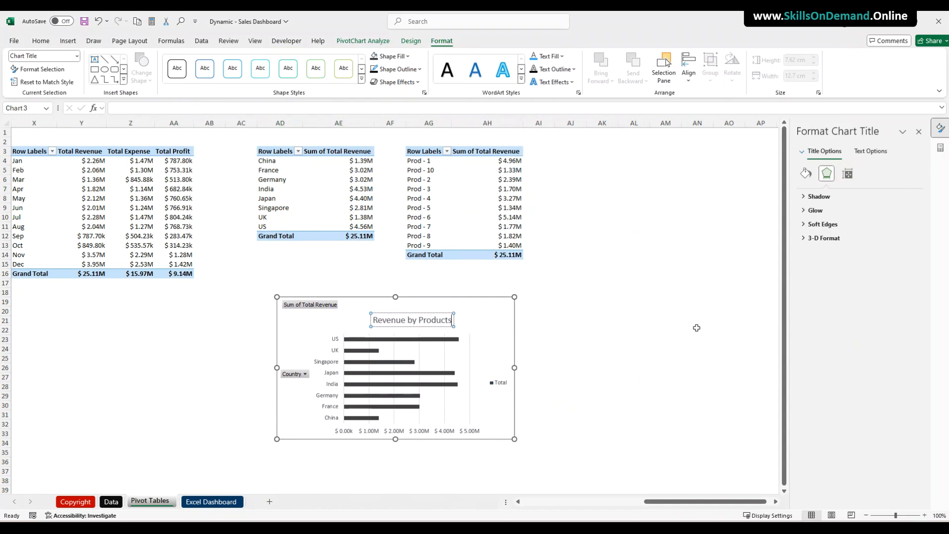
{"action": "left_click", "coordinate": [599, 363]}
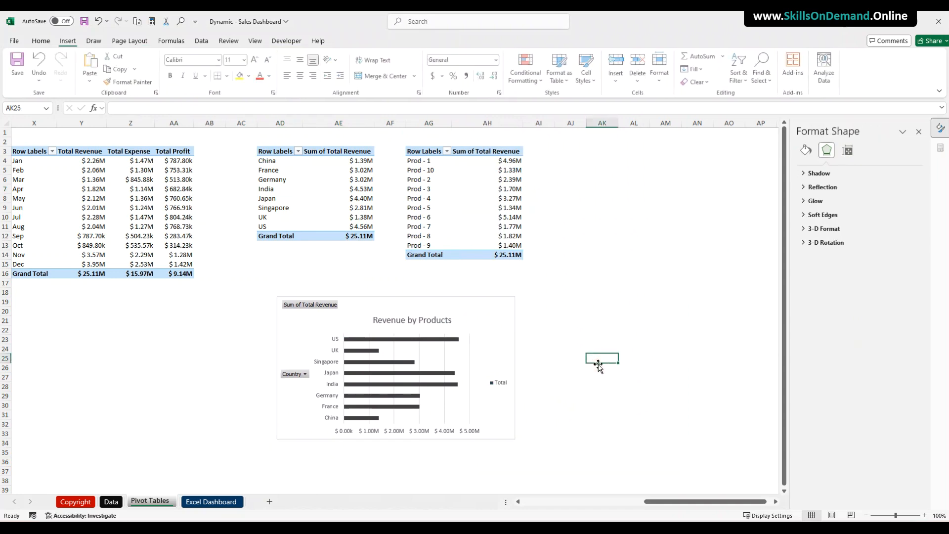
Format the country revenue chart's title as 12 pt, black and bold.
{"action": "left_click", "coordinate": [399, 325]}
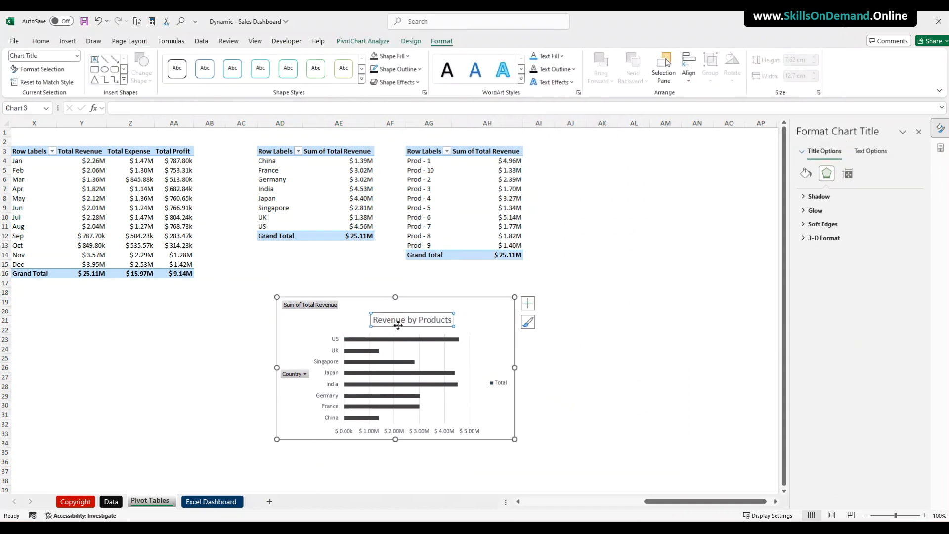
{"action": "left_click", "coordinate": [43, 42]}
{"action": "left_click", "coordinate": [268, 61]}
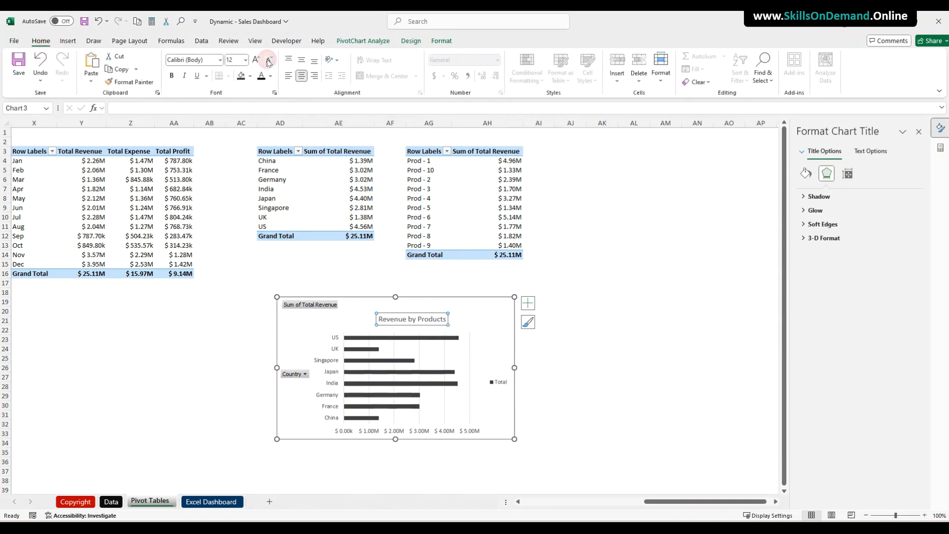
{"action": "left_click", "coordinate": [270, 76]}
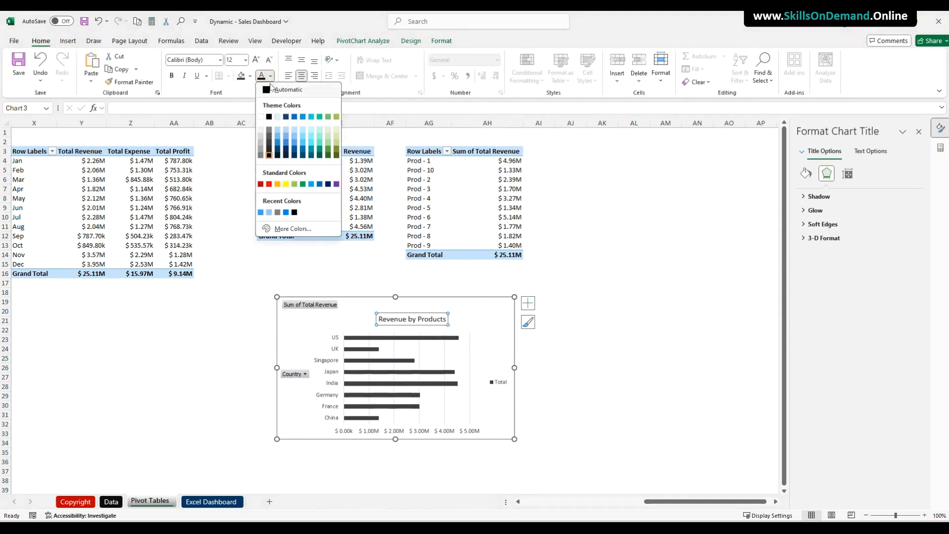
{"action": "left_click", "coordinate": [306, 177]}
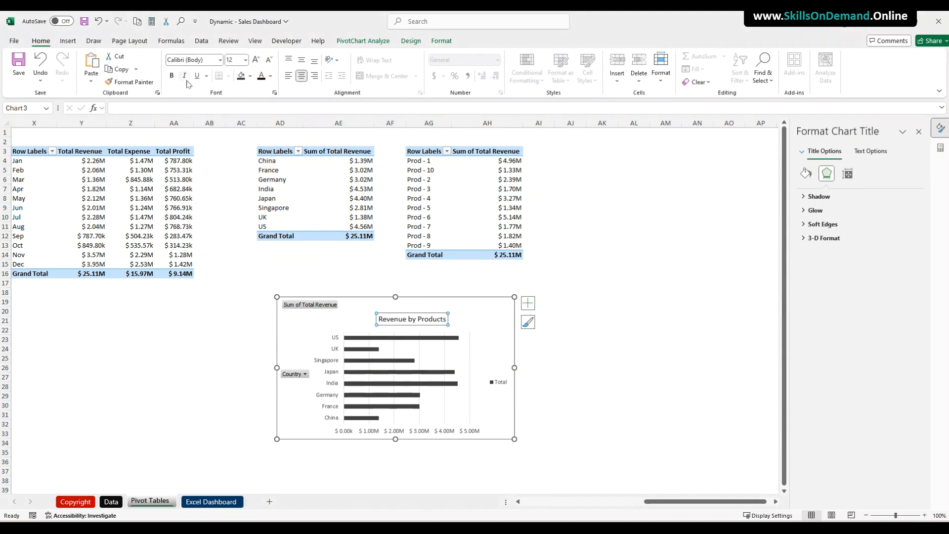
{"action": "left_click", "coordinate": [173, 75]}
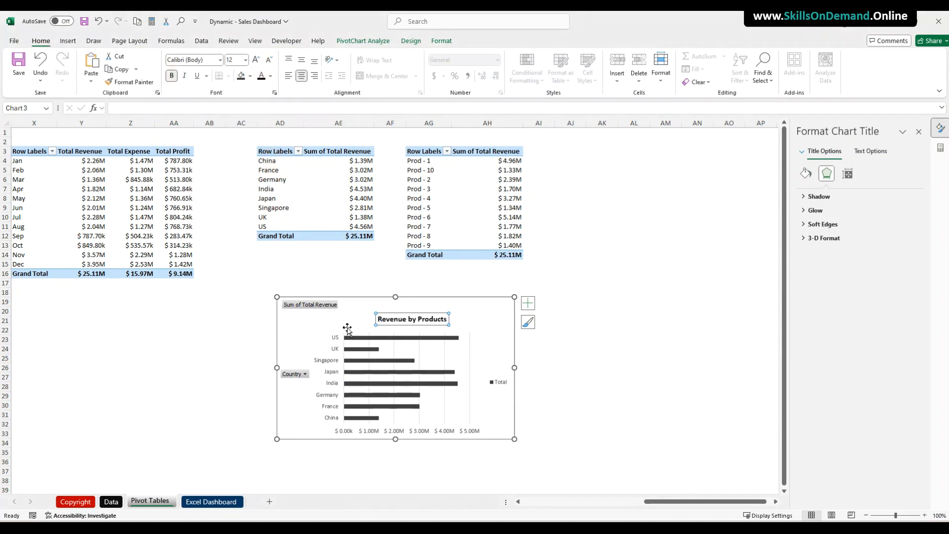
Increase the font size of the country revenue chart's category and value axis labels to 10 pt.
{"action": "left_click", "coordinate": [332, 372]}
{"action": "left_click", "coordinate": [255, 60]}
{"action": "left_click", "coordinate": [362, 429]}
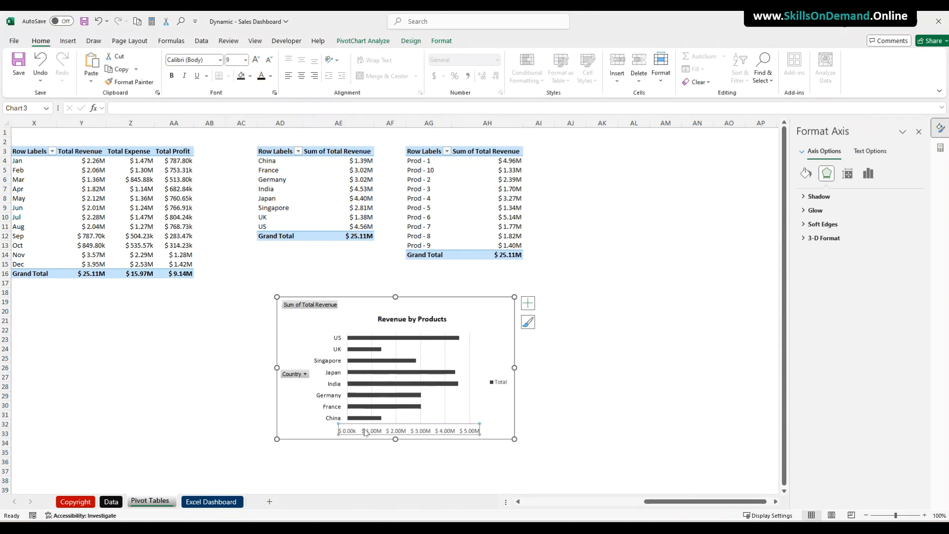
{"action": "left_click", "coordinate": [255, 59]}
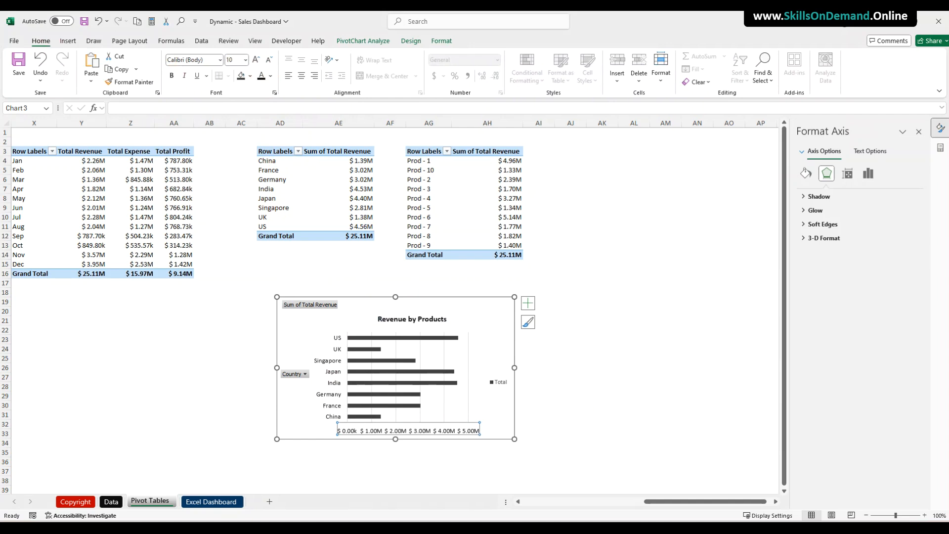
Outline the country chart's bars in the darkest black-column theme shade and apply the first outer shadow preset.
{"action": "left_click", "coordinate": [359, 384]}
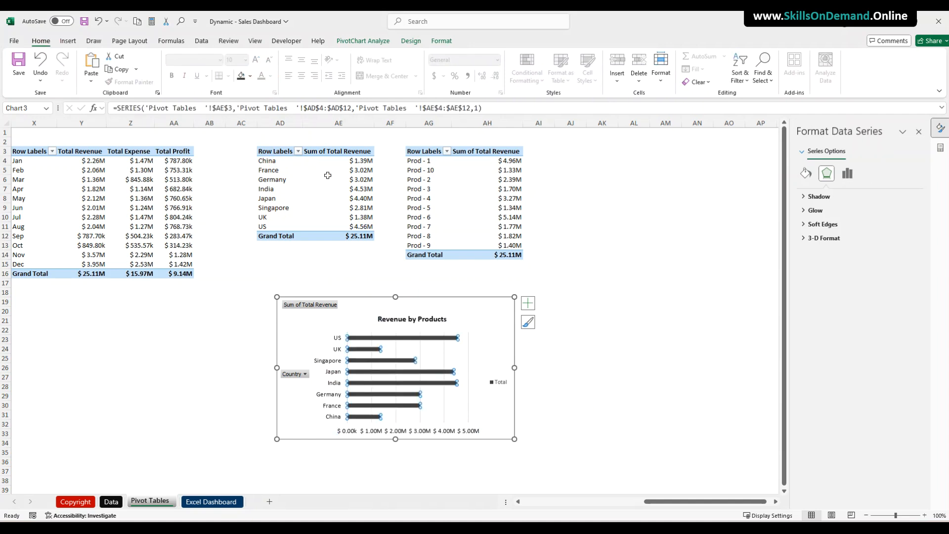
{"action": "left_click", "coordinate": [441, 41]}
{"action": "left_click", "coordinate": [418, 69]}
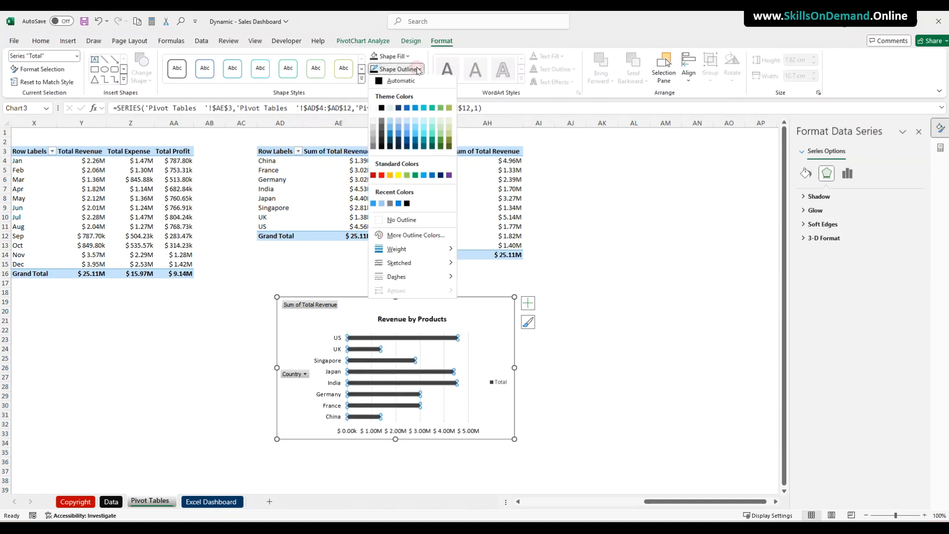
{"action": "left_click", "coordinate": [382, 148]}
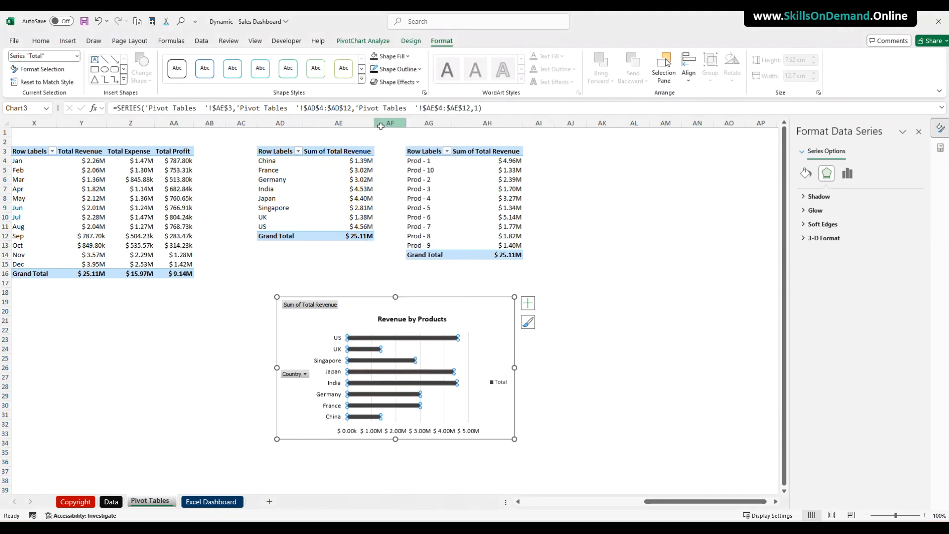
{"action": "left_click", "coordinate": [396, 82]}
{"action": "mouse_move", "coordinate": [410, 122]}
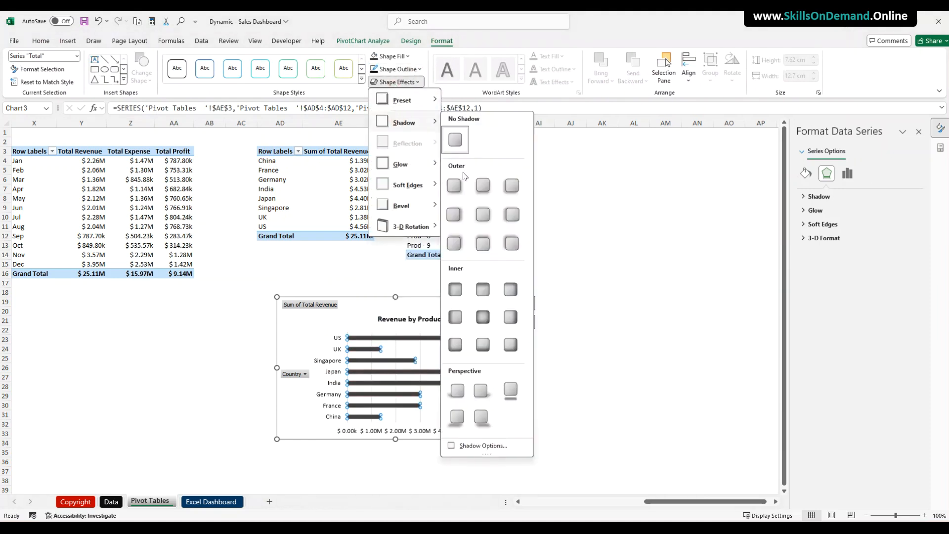
{"action": "left_click", "coordinate": [455, 185]}
Give the country revenue chart area a near-black theme outline and the second outer shadow preset.
{"action": "left_click", "coordinate": [361, 299]}
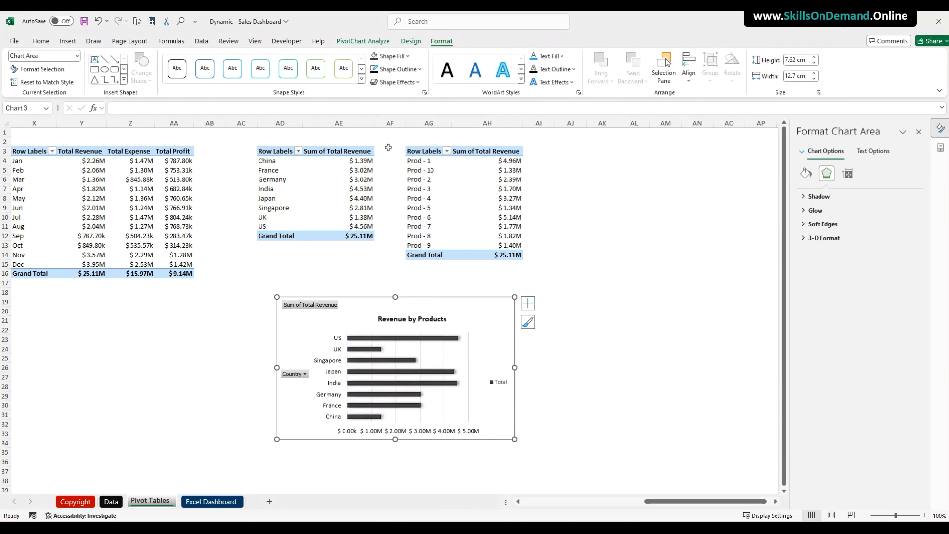
{"action": "left_click", "coordinate": [400, 71]}
{"action": "left_click", "coordinate": [385, 152]}
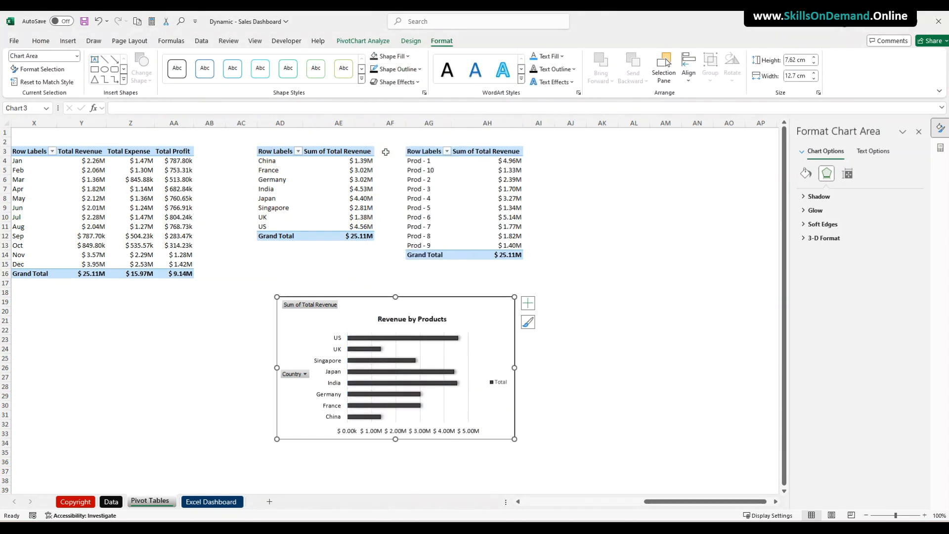
{"action": "left_click", "coordinate": [396, 82]}
{"action": "mouse_move", "coordinate": [404, 122]}
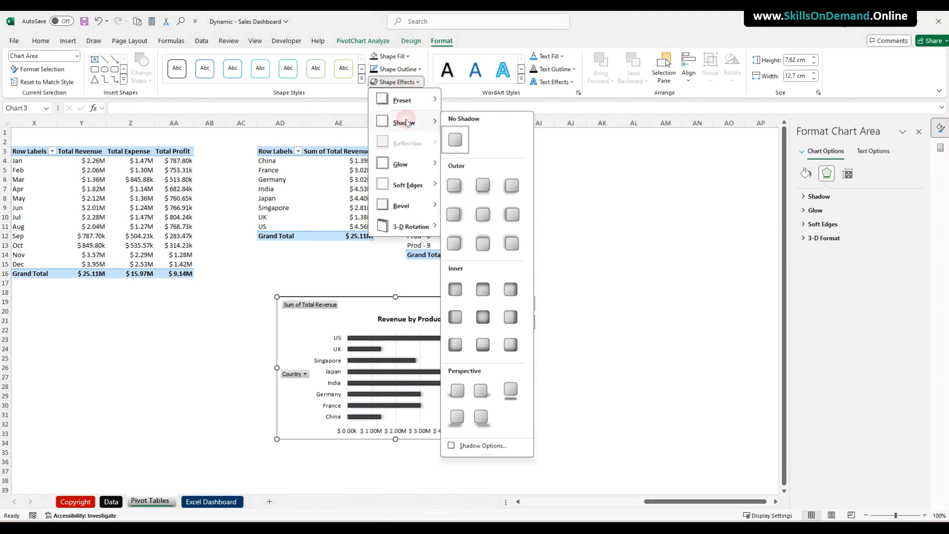
{"action": "left_click", "coordinate": [479, 190]}
{"action": "left_click", "coordinate": [607, 322]}
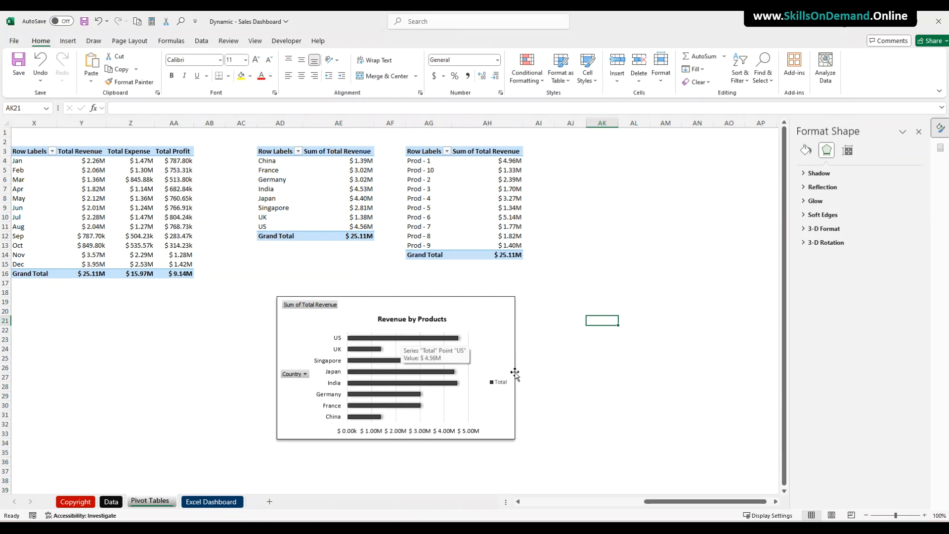
Delete the legend and hide all field buttons on the country revenue chart.
{"action": "left_click", "coordinate": [498, 385]}
{"action": "key", "text": "Delete"}
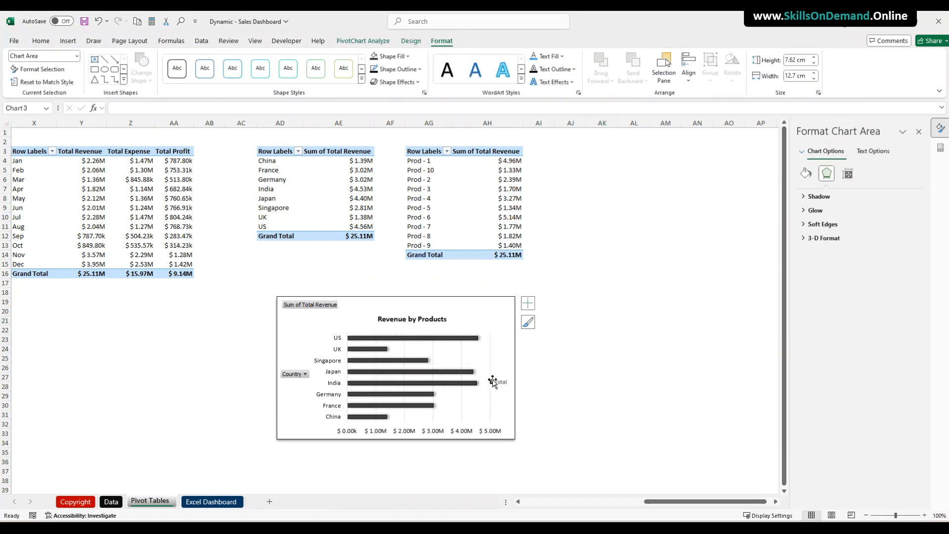
{"action": "right_click", "coordinate": [291, 375]}
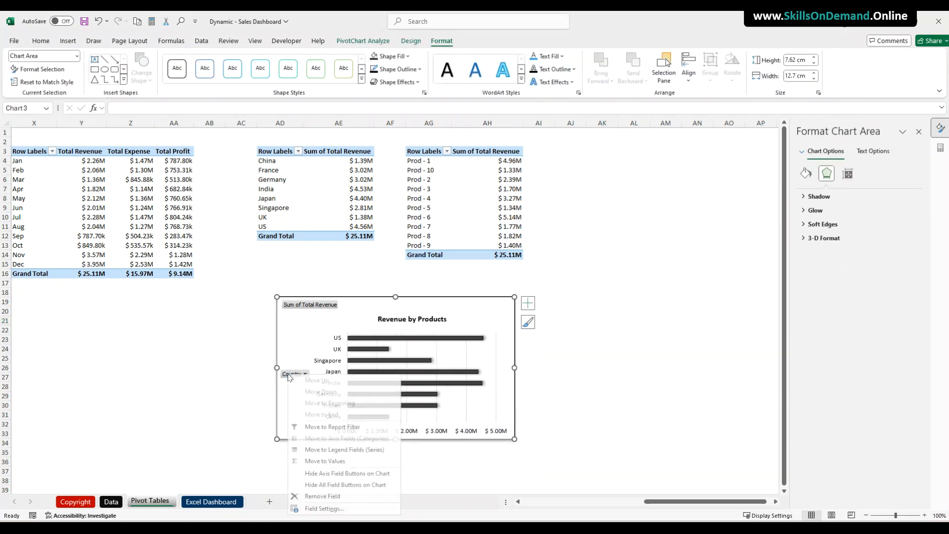
{"action": "left_click", "coordinate": [333, 485]}
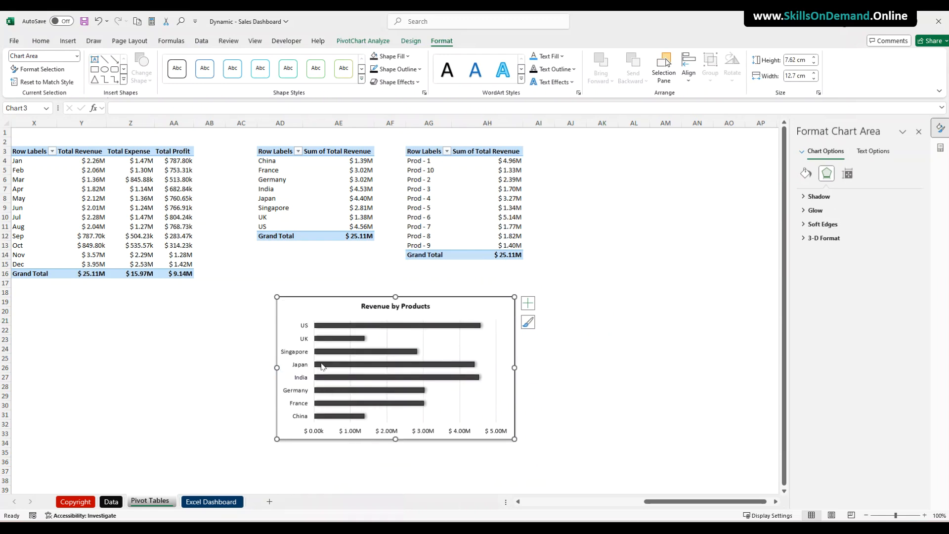
{"action": "left_click", "coordinate": [218, 453]}
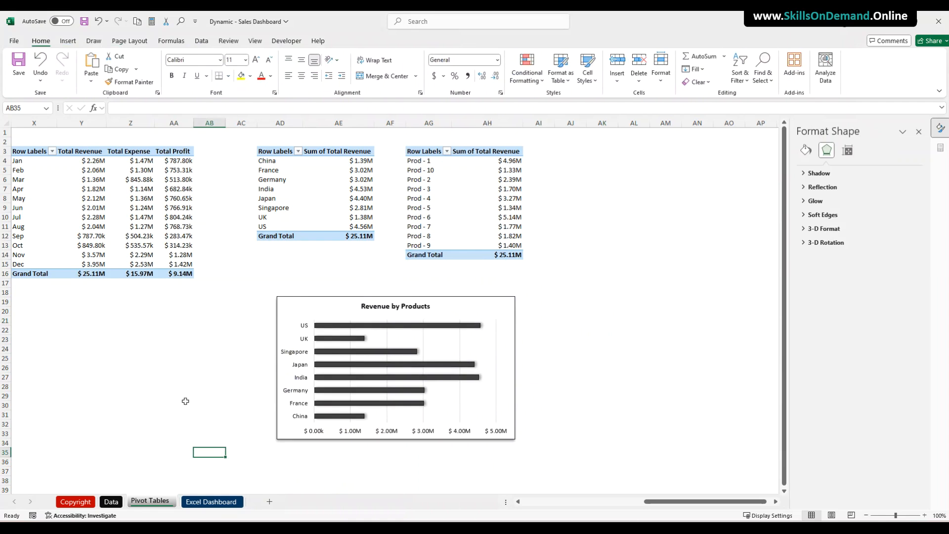
Set the gap width of the country revenue bars to 50%.
{"action": "right_click", "coordinate": [379, 380]}
{"action": "left_click", "coordinate": [423, 375]}
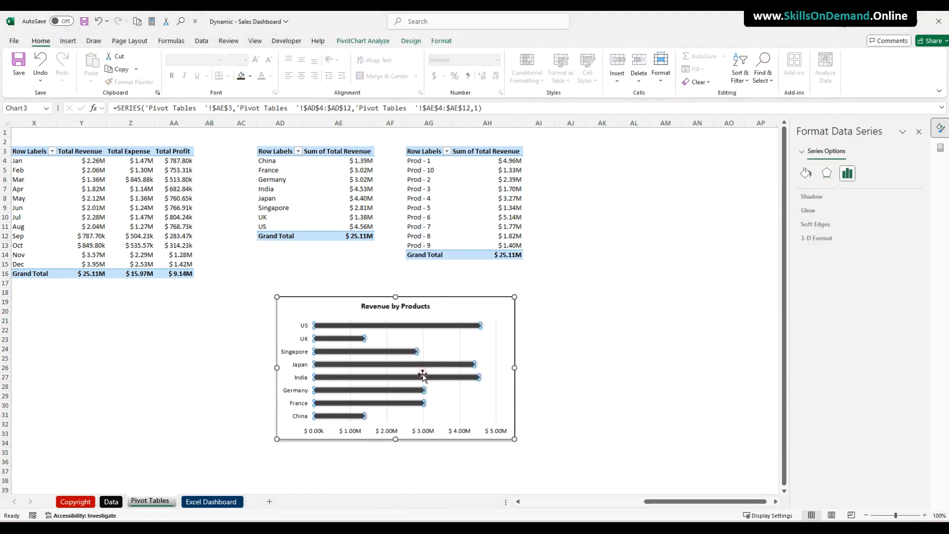
{"action": "left_click", "coordinate": [860, 259]}
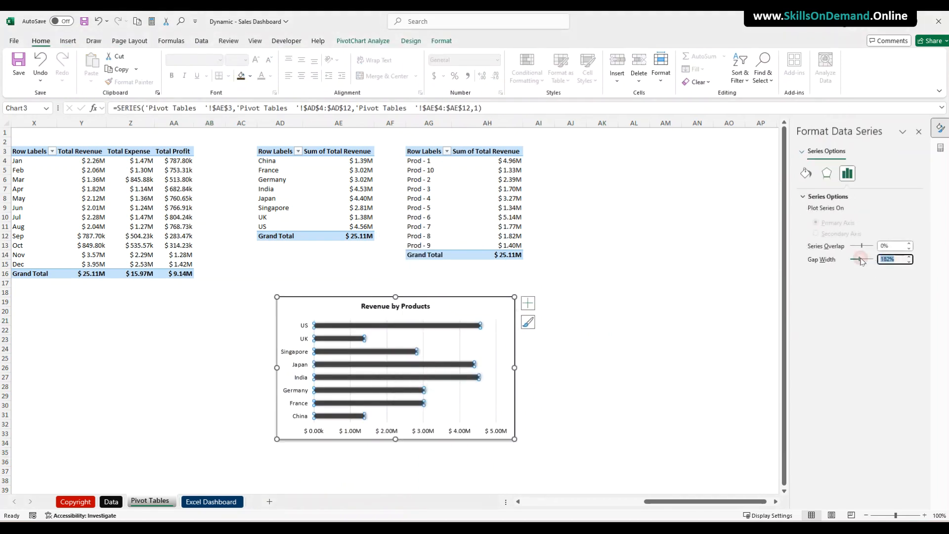
{"action": "type", "text": "50"}
{"action": "key", "text": "Return"}
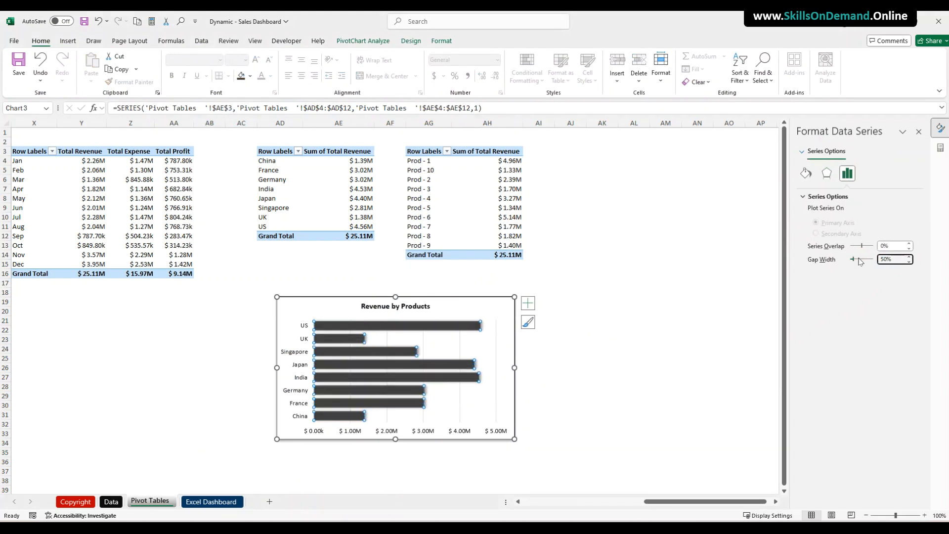
{"action": "left_click", "coordinate": [573, 377]}
Add error bars to the country revenue series.
{"action": "left_click", "coordinate": [458, 366]}
{"action": "left_click", "coordinate": [528, 303]}
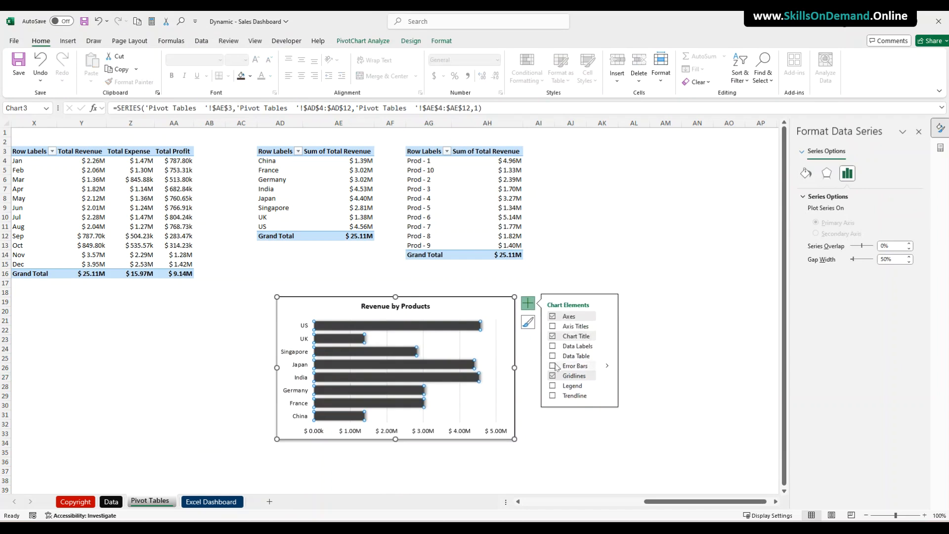
{"action": "left_click", "coordinate": [553, 366]}
{"action": "left_click", "coordinate": [574, 452]}
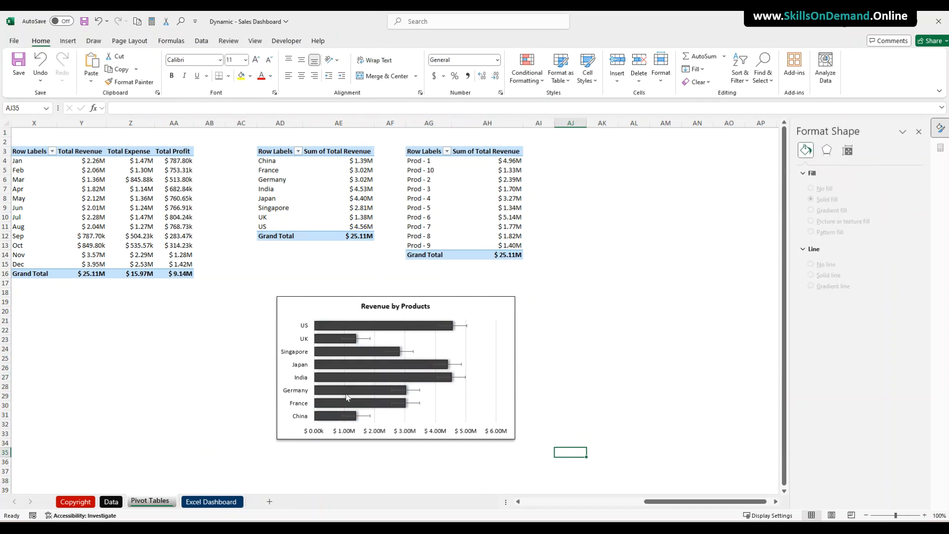
Cut the country revenue chart from the Pivot Tables sheet and paste it onto the Excel Dashboard sheet.
{"action": "left_click", "coordinate": [313, 435]}
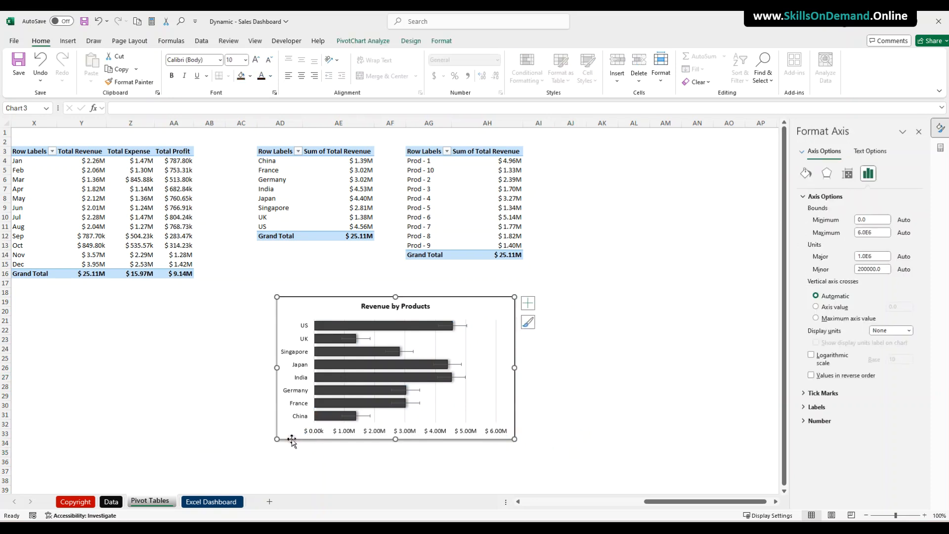
{"action": "left_click", "coordinate": [292, 442]}
{"action": "key", "text": "ctrl+x"}
{"action": "left_click", "coordinate": [211, 501]}
{"action": "left_click", "coordinate": [333, 395]}
{"action": "key", "text": "ctrl+v"}
Place the country chart beside Revenue By Products and resize it to match that chart's height and the upper chart's right edge.
{"action": "left_click_drag", "start_coordinate": [349, 387], "coordinate": [283, 221]}
{"action": "left_click_drag", "start_coordinate": [501, 293], "coordinate": [458, 295]}
{"action": "left_click_drag", "start_coordinate": [361, 364], "coordinate": [356, 400]}
{"action": "left_click", "coordinate": [349, 426]}
{"action": "left_click", "coordinate": [310, 452]}
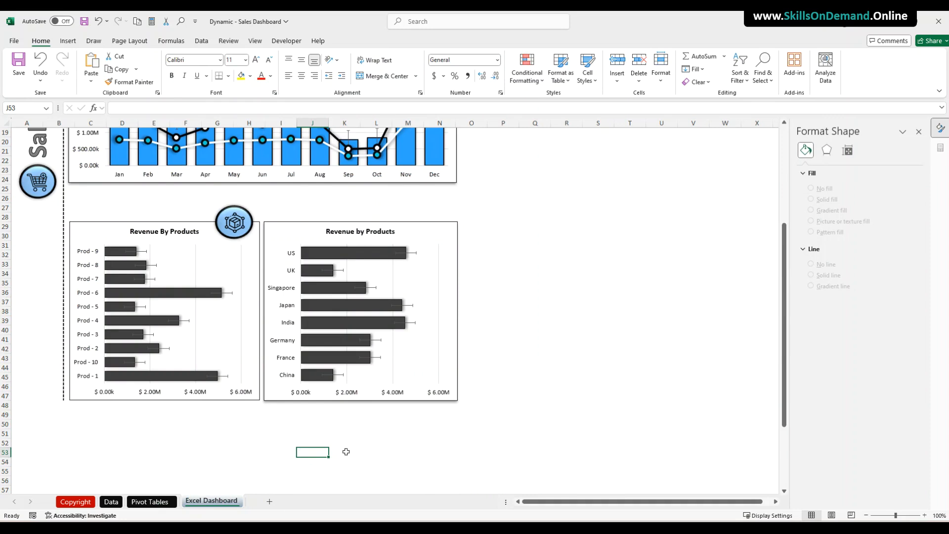
Copy the round badge with its icon from the Revenue By Products chart onto the country chart's upper-right corner.
{"action": "left_click", "coordinate": [242, 228]}
{"action": "left_click", "coordinate": [242, 229]}
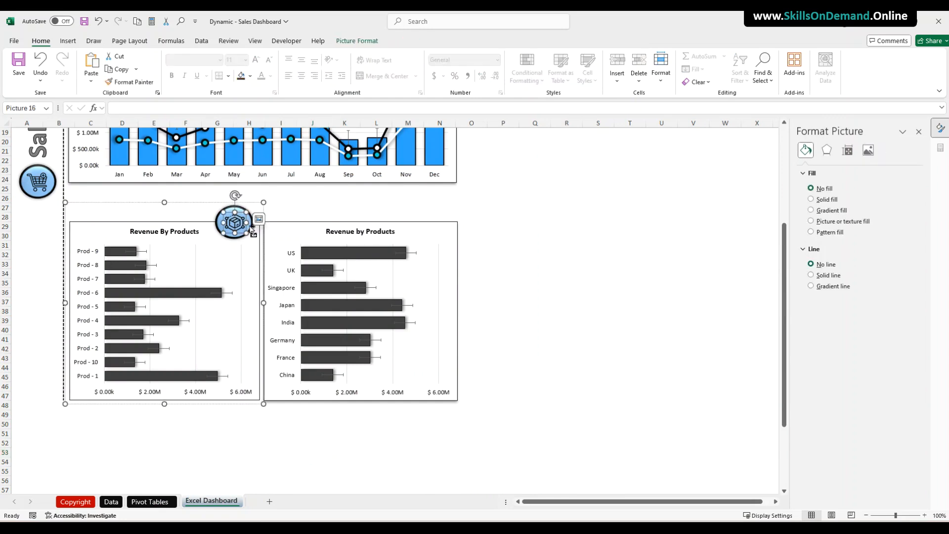
{"action": "left_click", "coordinate": [247, 225], "text": "ctrl"}
{"action": "key", "text": "ctrl+c"}
{"action": "left_click", "coordinate": [509, 263]}
{"action": "key", "text": "ctrl+v"}
{"action": "left_click_drag", "start_coordinate": [504, 266], "coordinate": [429, 222]}
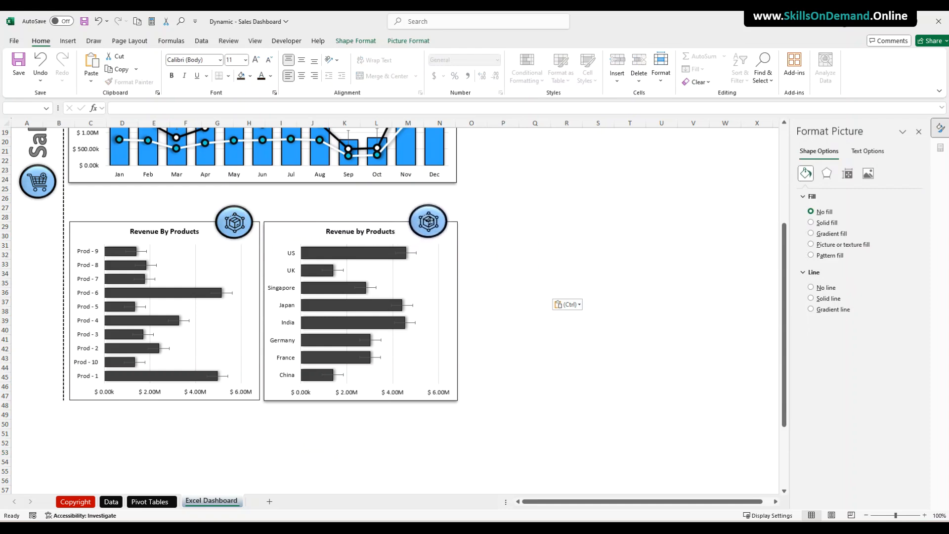
{"action": "left_click", "coordinate": [527, 253]}
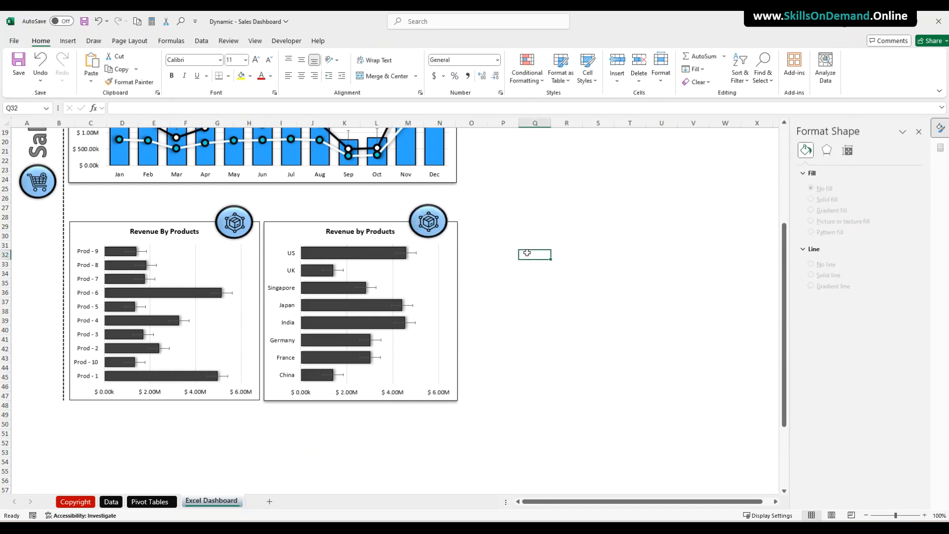
Change the country chart's title to "Revenue by Country".
{"action": "left_click", "coordinate": [370, 231]}
{"action": "left_click_drag", "start_coordinate": [370, 231], "coordinate": [393, 231]}
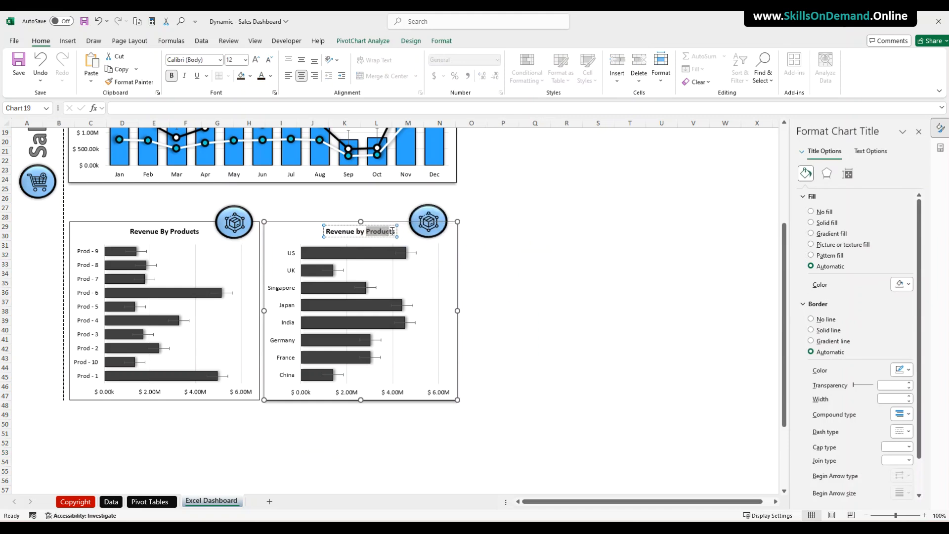
{"action": "type", "text": "Count"}
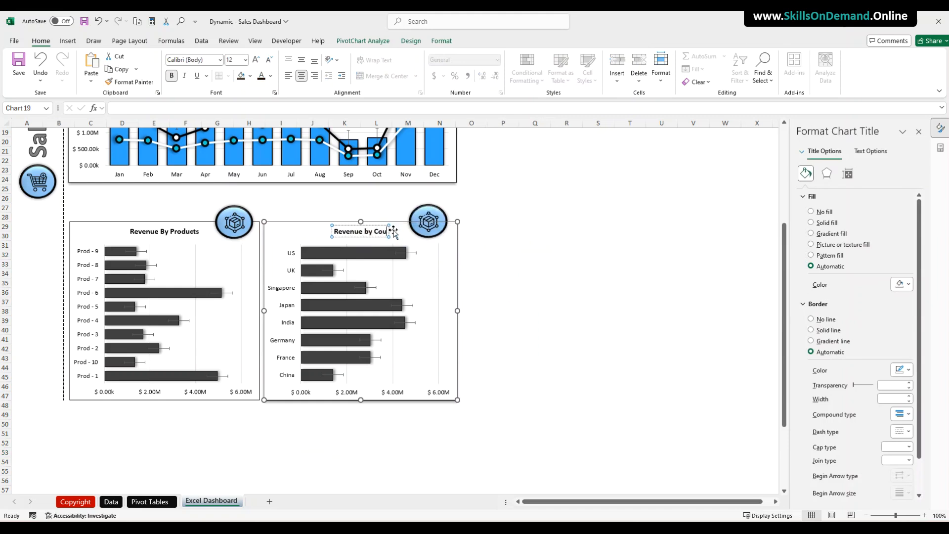
{"action": "type", "text": "ry"}
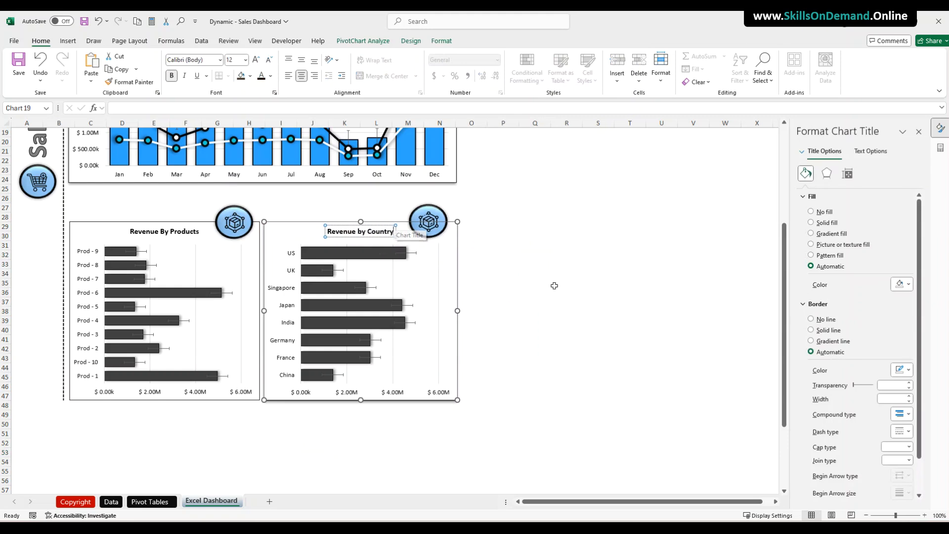
{"action": "left_click", "coordinate": [555, 285]}
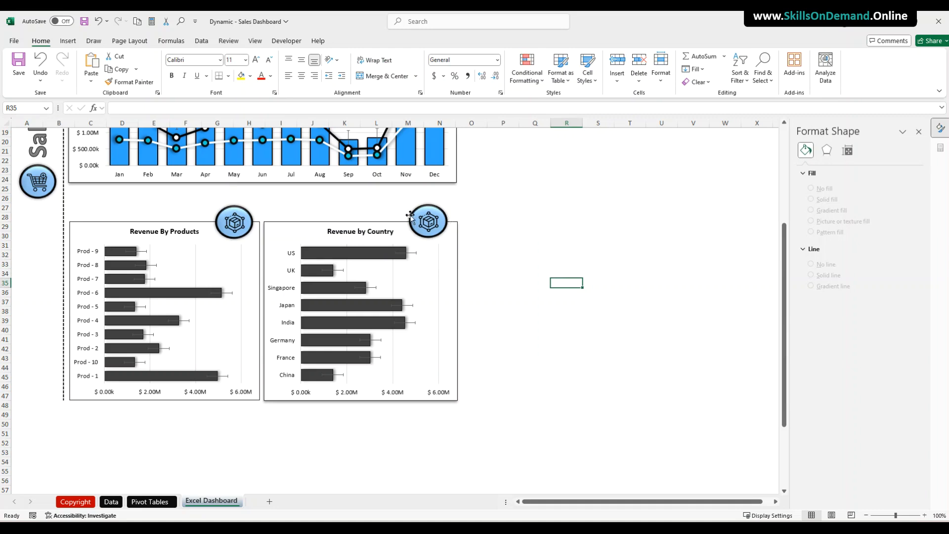
Replace the icon in the Revenue by Country badge with the coronavirus picture from the Icons Used folder.
{"action": "left_click", "coordinate": [426, 223]}
{"action": "right_click", "coordinate": [432, 225]}
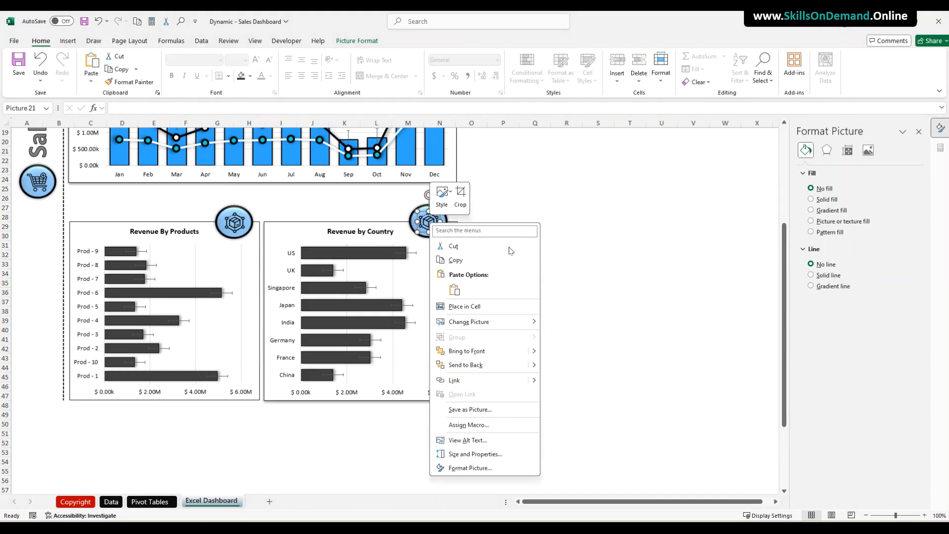
{"action": "mouse_move", "coordinate": [496, 321]}
{"action": "left_click", "coordinate": [590, 325]}
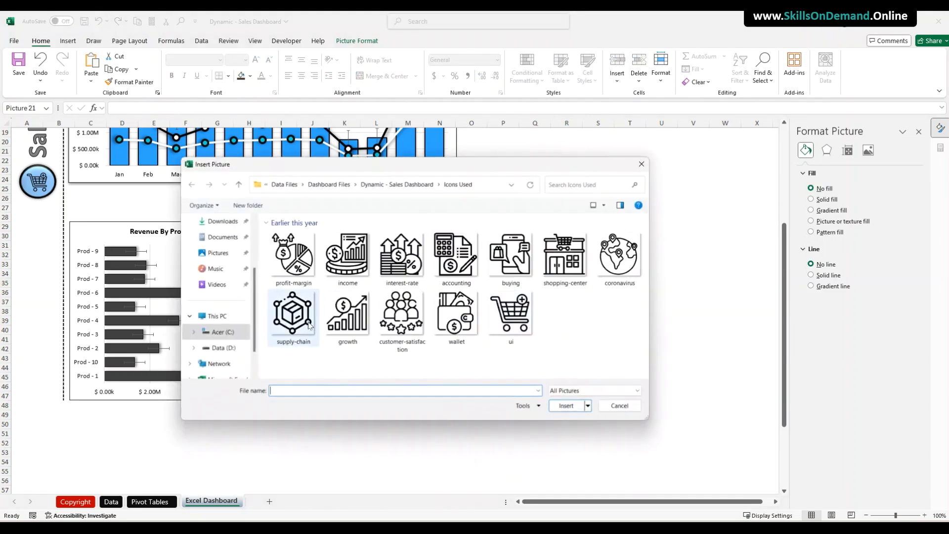
{"action": "left_click", "coordinate": [618, 256]}
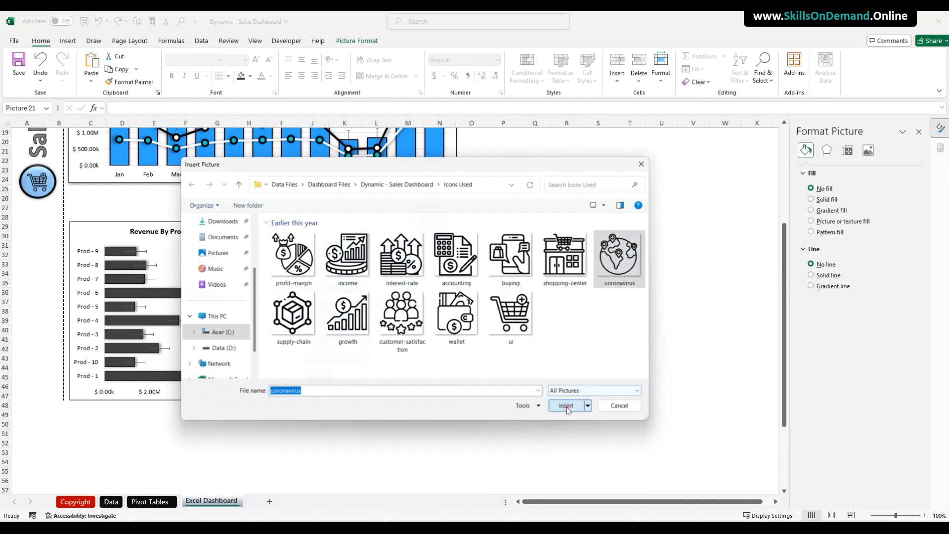
{"action": "left_click", "coordinate": [566, 406]}
{"action": "left_click", "coordinate": [568, 336]}
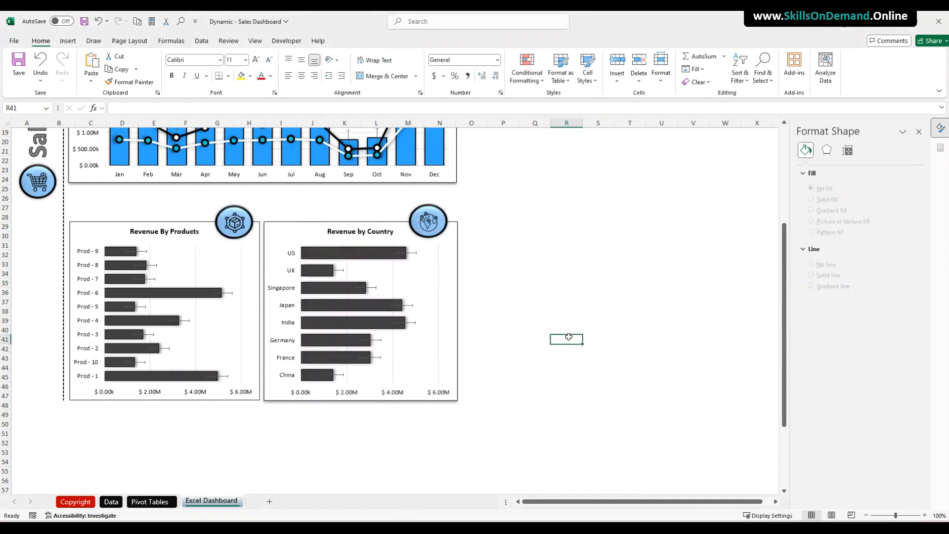
Group the globe icon with its round blue badge on the Revenue by Country chart.
{"action": "left_click", "coordinate": [435, 220]}
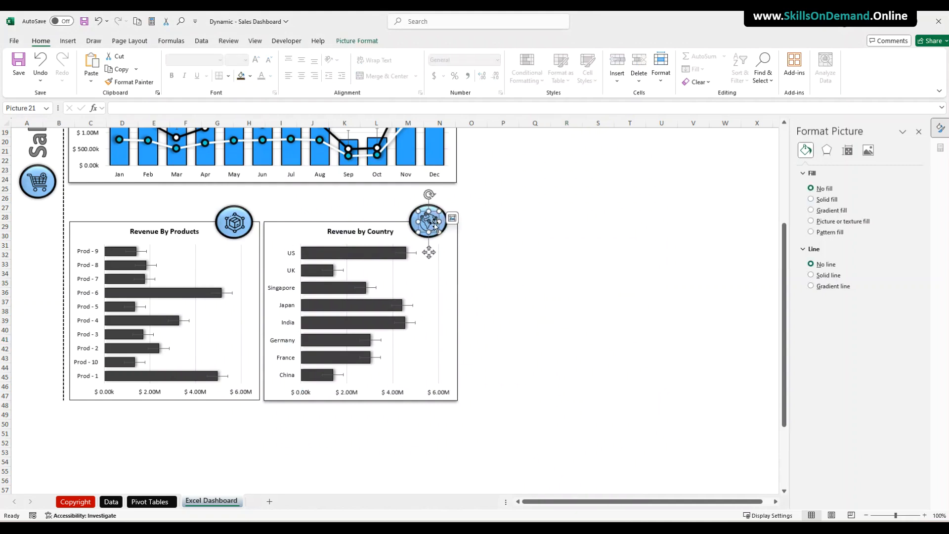
{"action": "left_click", "coordinate": [445, 225], "text": "ctrl"}
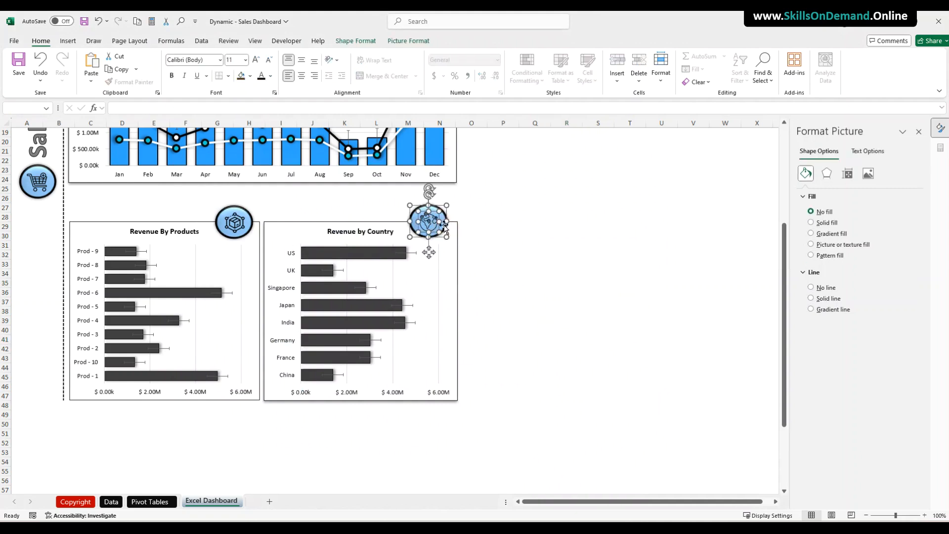
{"action": "right_click", "coordinate": [446, 228]}
{"action": "mouse_move", "coordinate": [487, 310]}
{"action": "left_click", "coordinate": [577, 312]}
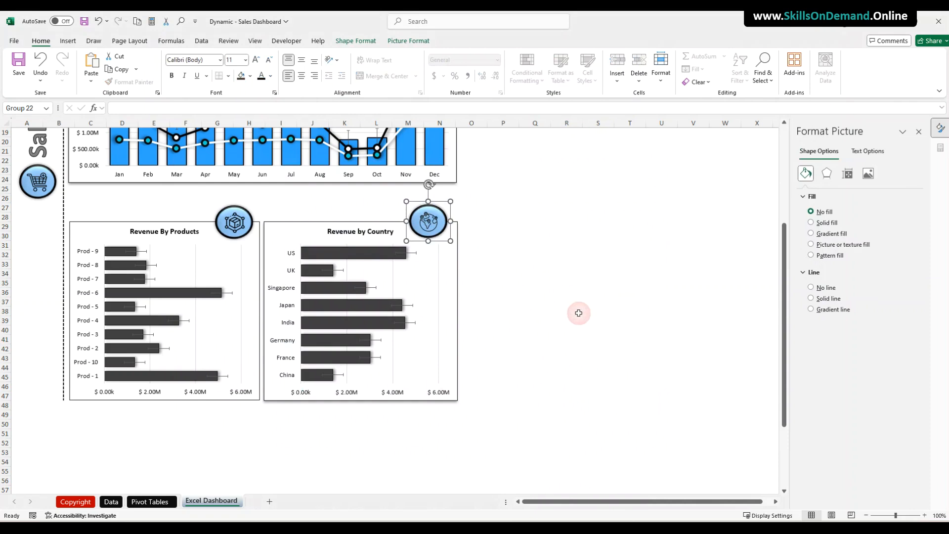
Group the round globe badge with the Revenue by Country chart.
{"action": "left_click", "coordinate": [458, 281], "text": "ctrl"}
{"action": "right_click", "coordinate": [454, 280]}
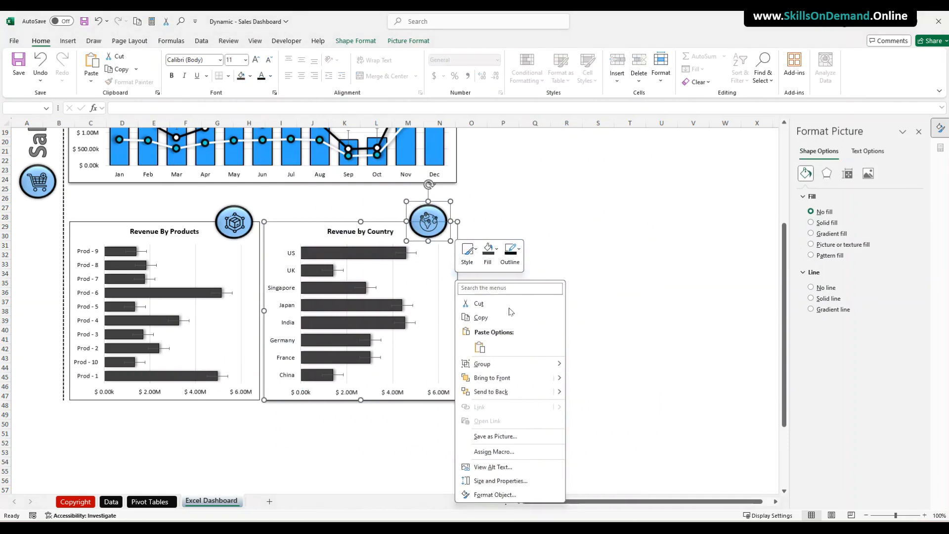
{"action": "mouse_move", "coordinate": [497, 364]}
{"action": "left_click", "coordinate": [584, 367]}
{"action": "left_click", "coordinate": [590, 345]}
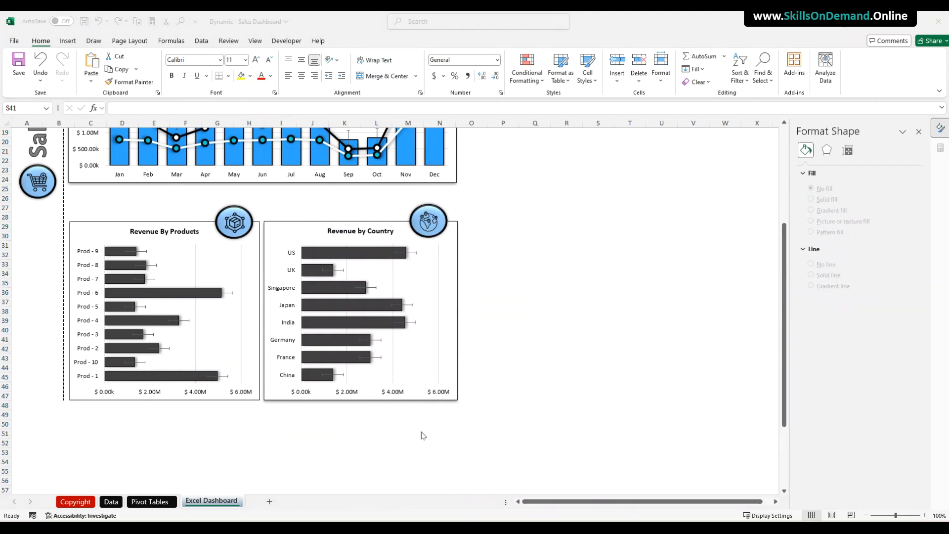
Set the grouped Revenue by Country chart's property to Don't move or size with cells.
{"action": "right_click", "coordinate": [417, 400]}
{"action": "left_click", "coordinate": [456, 391]}
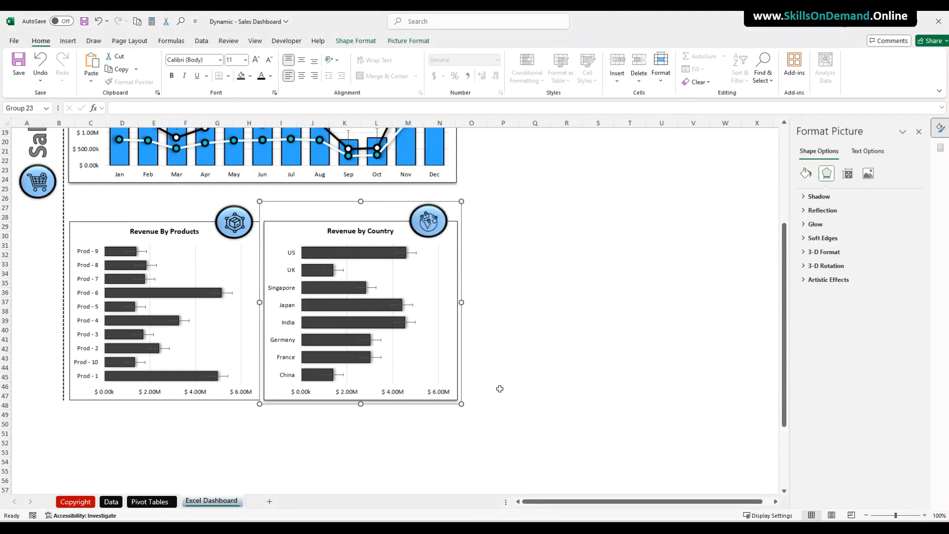
{"action": "left_click", "coordinate": [848, 173]}
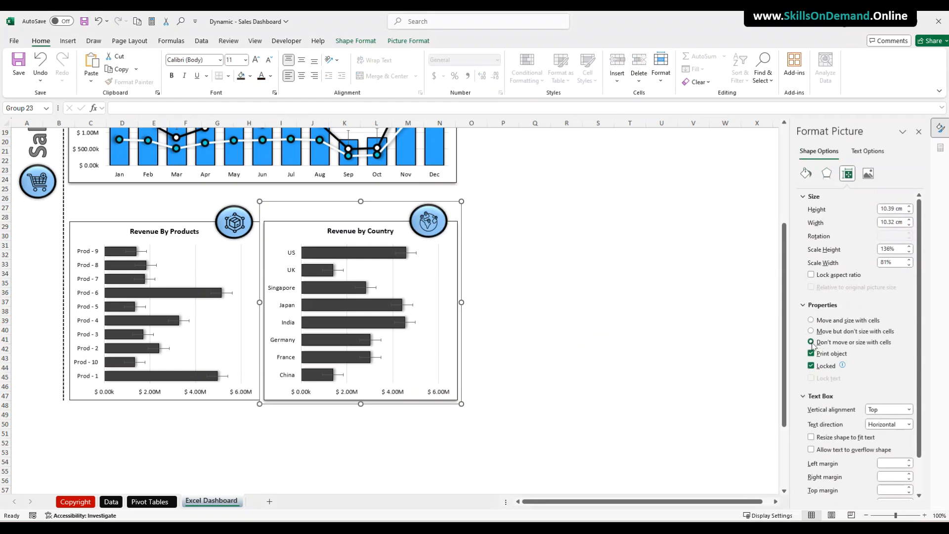
{"action": "left_click", "coordinate": [613, 339]}
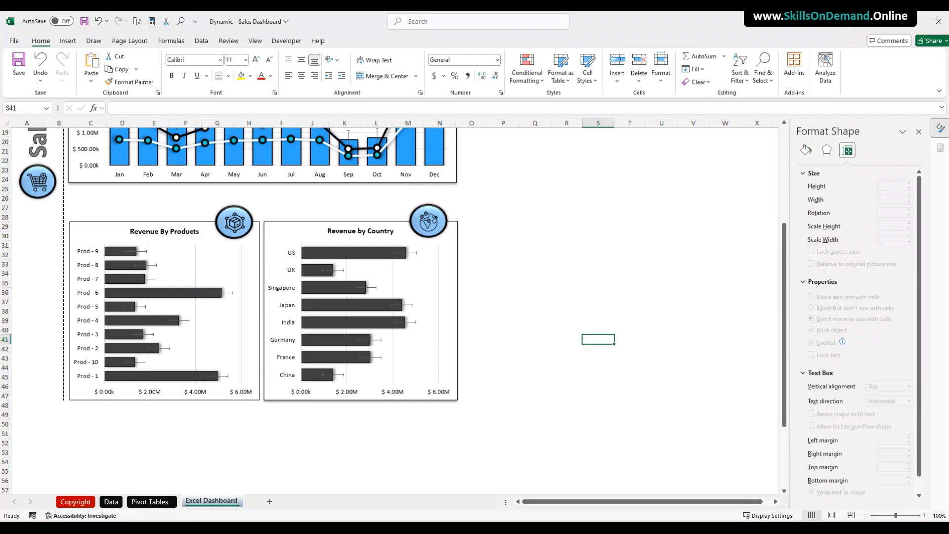
Duplicate the vertical dashed divider line, move the copy over the charts, and rotate it 90°.
{"action": "left_click", "coordinate": [64, 217]}
{"action": "key", "text": "ctrl+c"}
{"action": "left_click", "coordinate": [201, 429]}
{"action": "key", "text": "ctrl+v"}
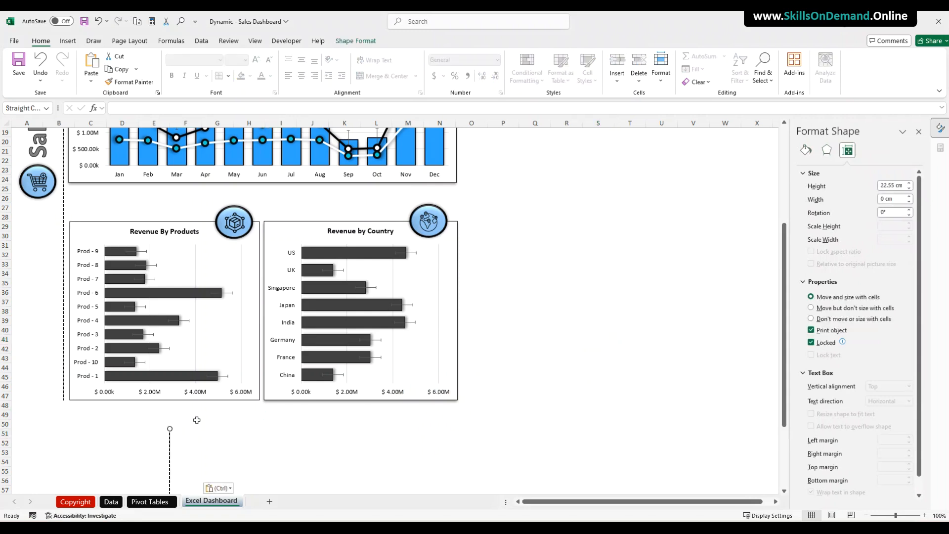
{"action": "left_click_drag", "start_coordinate": [168, 455], "coordinate": [245, 129]}
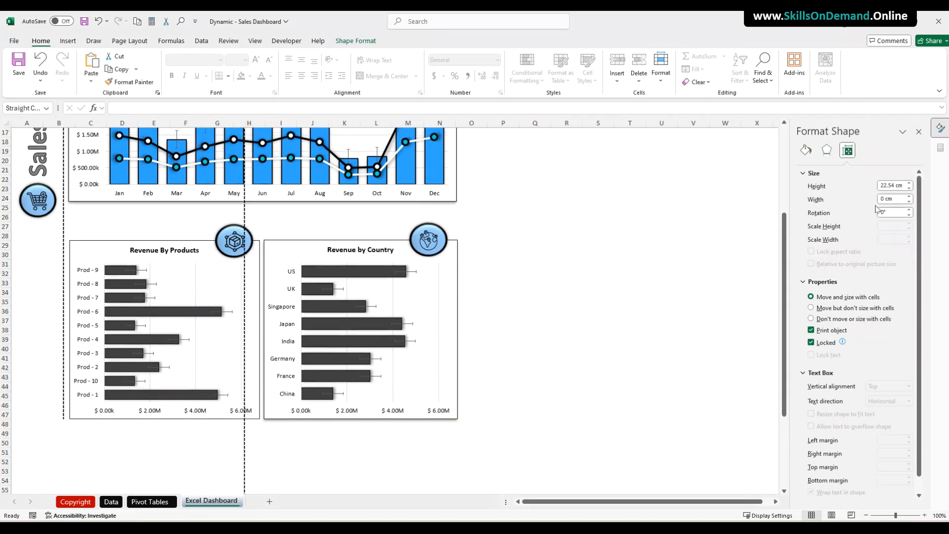
{"action": "double_click", "coordinate": [881, 212]}
{"action": "type", "text": "90"}
{"action": "key", "text": "Return"}
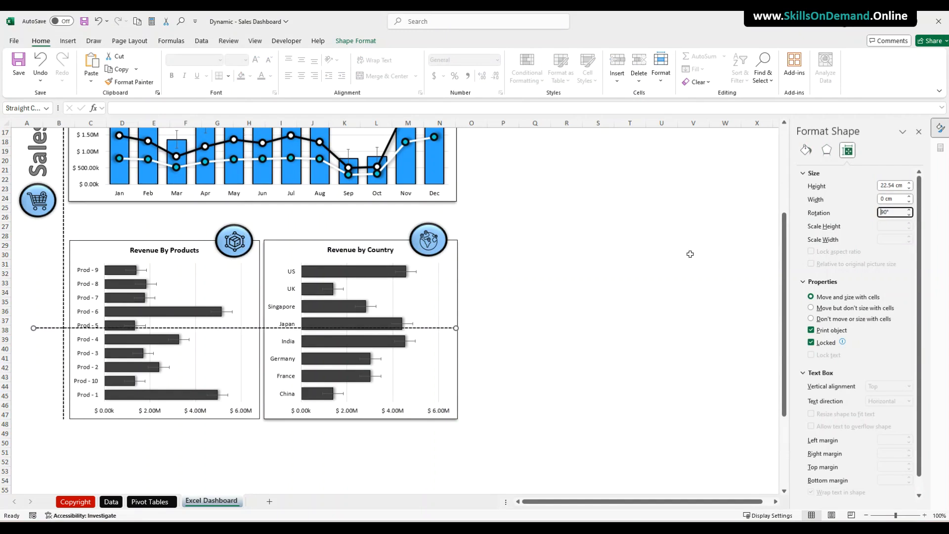
Position the horizontal dashed line between the upper and lower charts and shorten it to end at the upper chart's right edge.
{"action": "left_click_drag", "start_coordinate": [185, 329], "coordinate": [223, 214]}
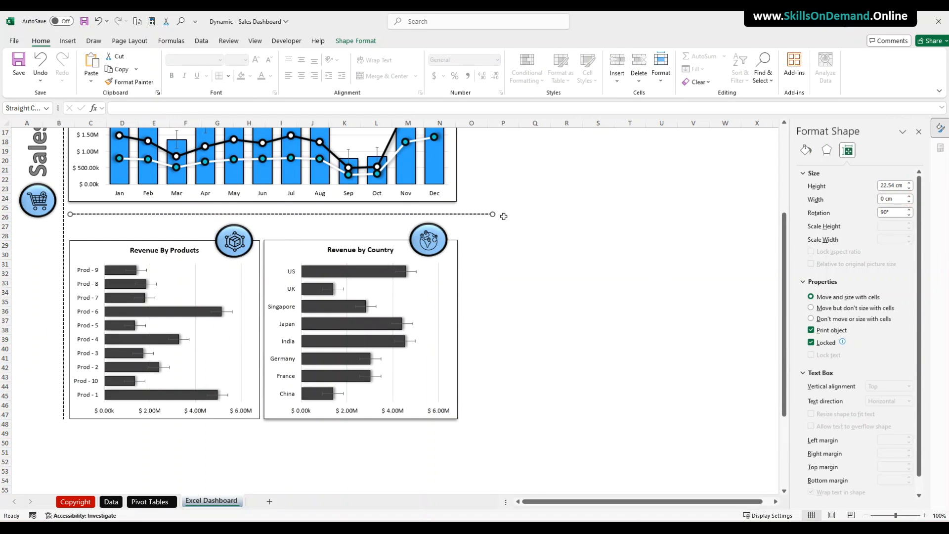
{"action": "left_click_drag", "start_coordinate": [492, 213], "coordinate": [456, 213]}
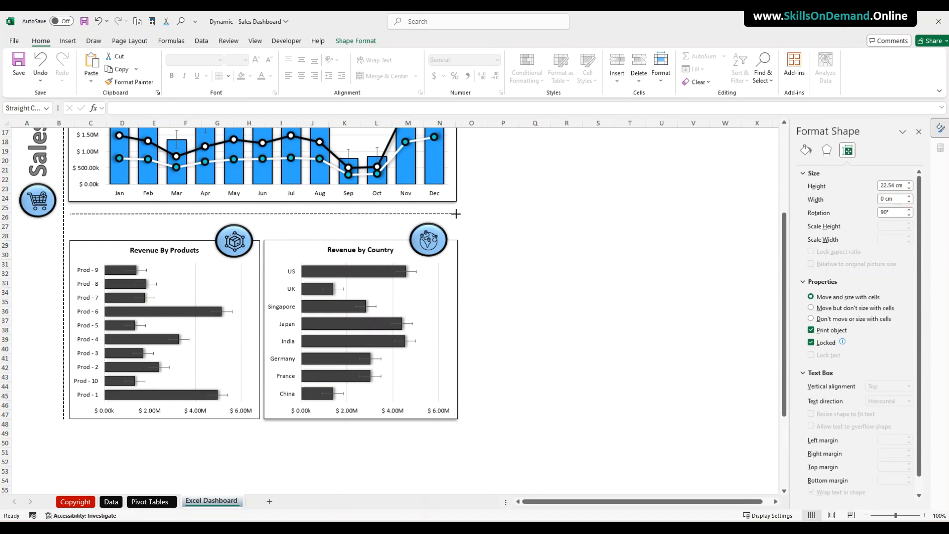
{"action": "left_click", "coordinate": [509, 218]}
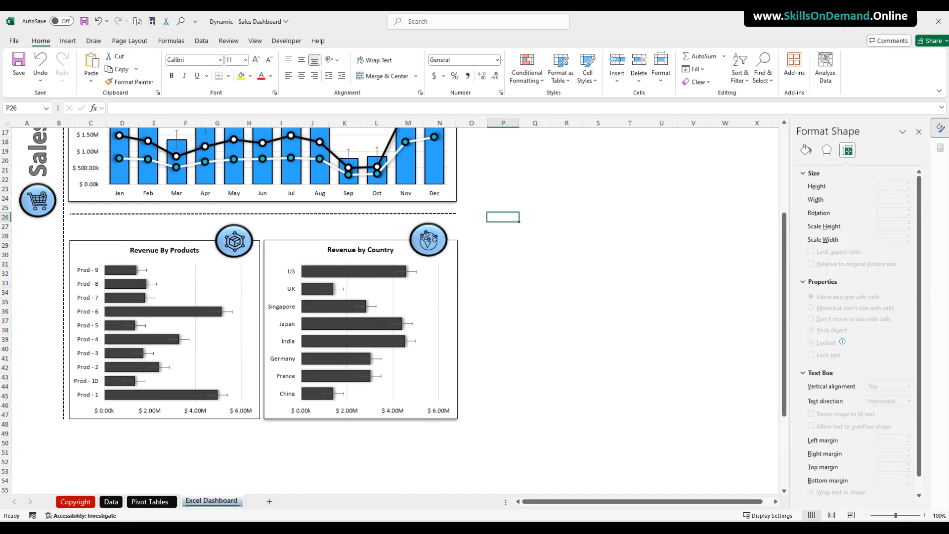
{"action": "left_click", "coordinate": [208, 214]}
{"action": "key", "text": "Down"}
{"action": "key", "text": "Down"}
{"action": "key", "text": "Down"}
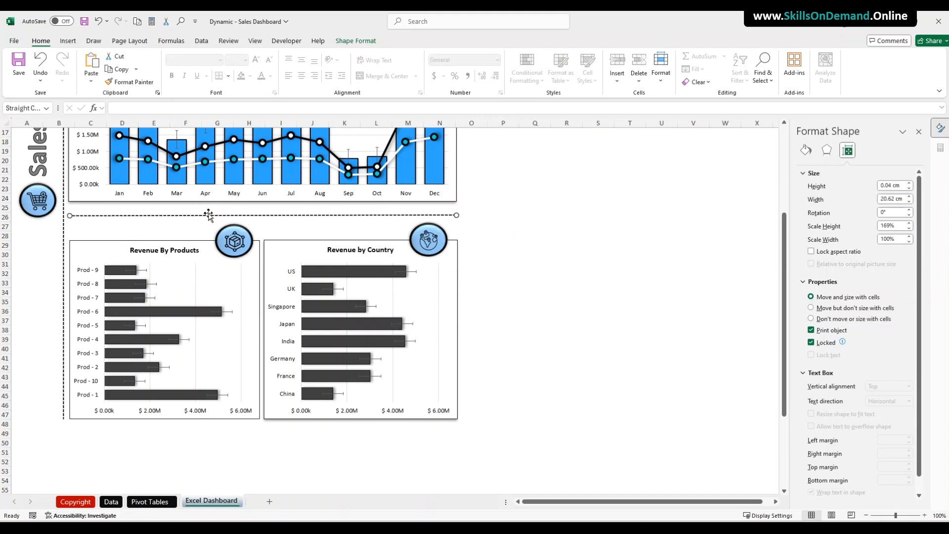
Extend the Monthly Trends chart's lower edge down to just above the horizontal dashed line.
{"action": "left_click", "coordinate": [218, 200]}
{"action": "left_click_drag", "start_coordinate": [263, 205], "coordinate": [262, 210]}
{"action": "left_click", "coordinate": [500, 217]}
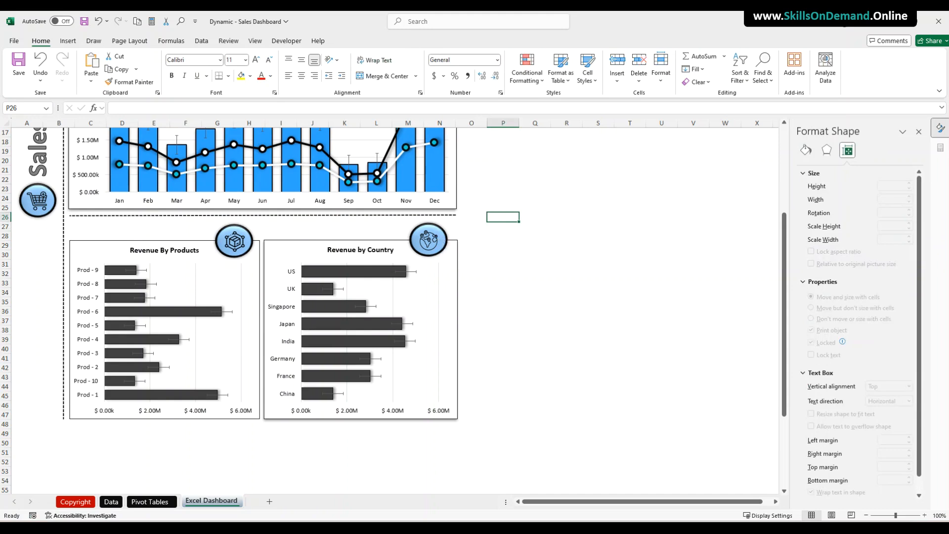
Refresh all the workbook's data and save the workbook.
{"action": "key", "text": "alt+Tab"}
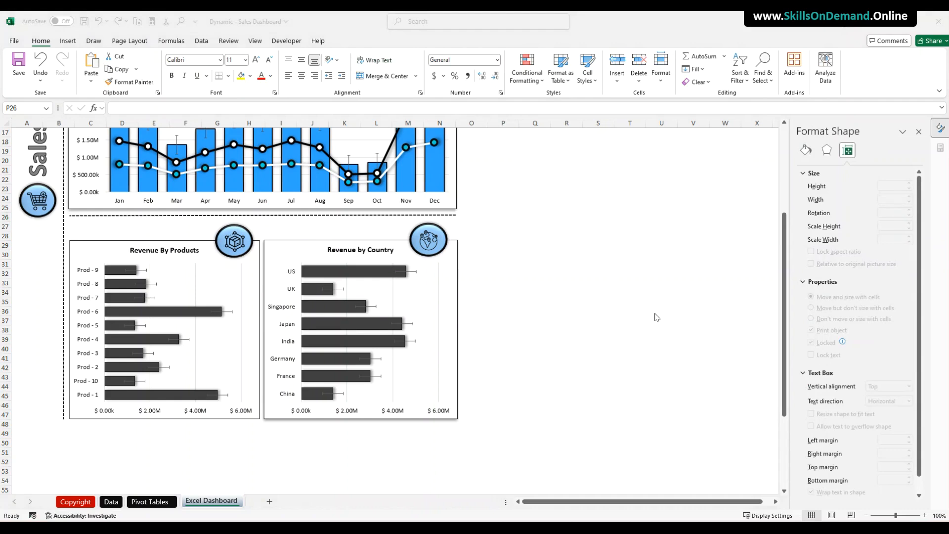
{"action": "scroll", "coordinate": [641, 318], "scroll_direction": "up", "scroll_amount": 5}
{"action": "key", "text": "alt+Tab"}
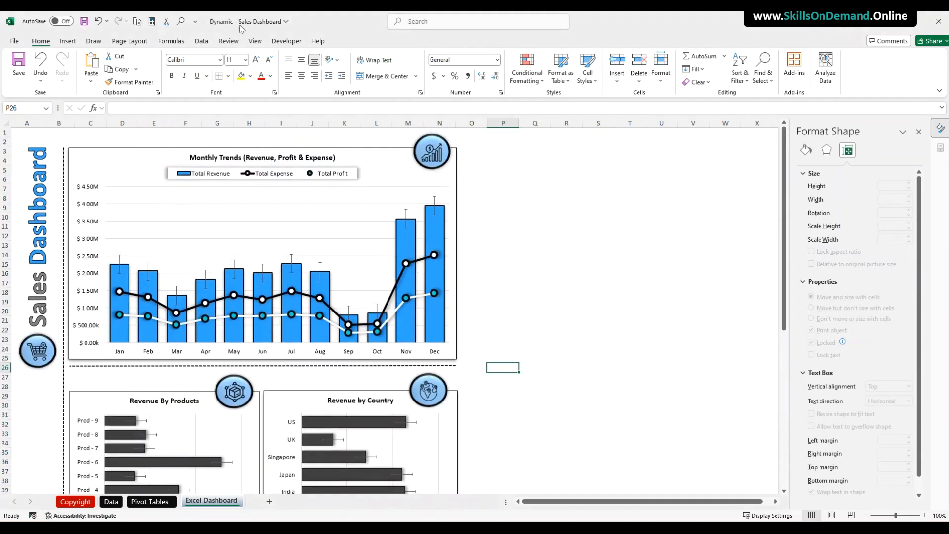
{"action": "left_click", "coordinate": [201, 40]}
{"action": "left_click", "coordinate": [224, 80]}
{"action": "left_click", "coordinate": [234, 95]}
{"action": "left_click", "coordinate": [84, 22]}
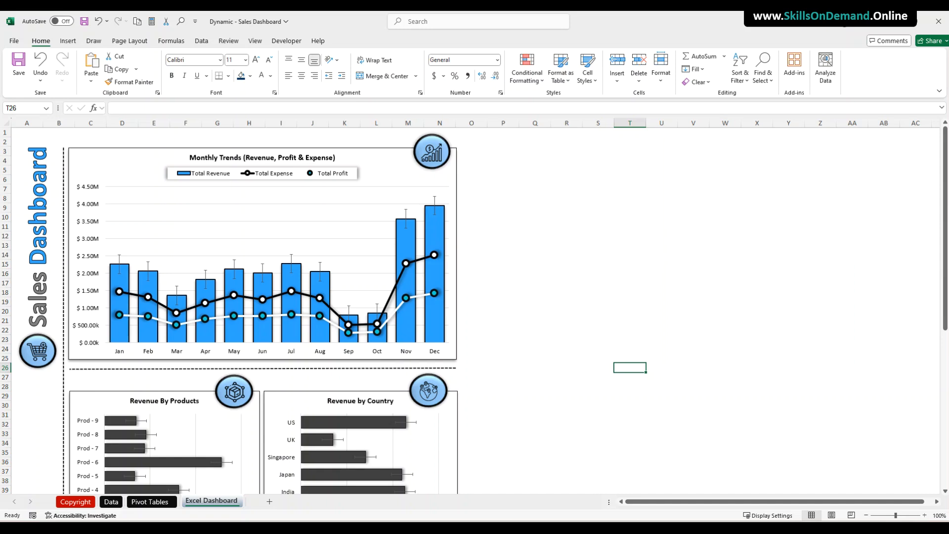
Copy the product revenue pivot table on the Pivot Tables sheet to AI3 and autofit the widths of columns AI and AJ.
{"action": "left_click", "coordinate": [636, 423]}
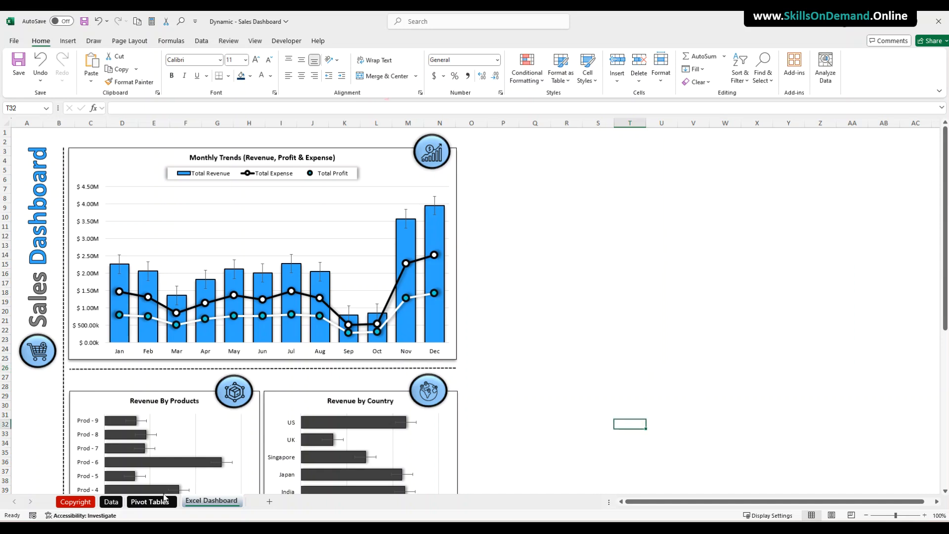
{"action": "left_click", "coordinate": [160, 501]}
{"action": "left_click", "coordinate": [341, 417]}
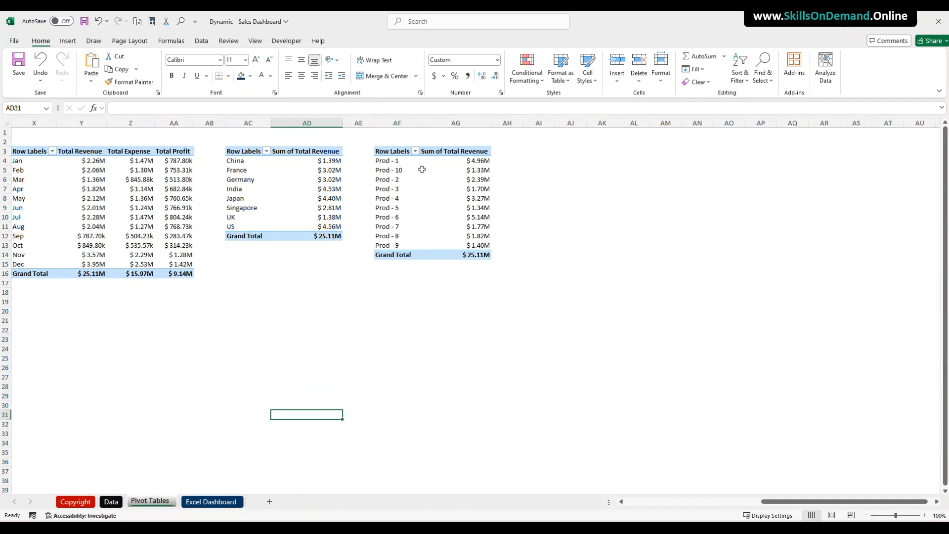
{"action": "left_click_drag", "start_coordinate": [392, 150], "coordinate": [448, 256]}
{"action": "key", "text": "ctrl+c"}
{"action": "left_click", "coordinate": [540, 151]}
{"action": "key", "text": "ctrl+v"}
{"action": "left_click", "coordinate": [570, 273]}
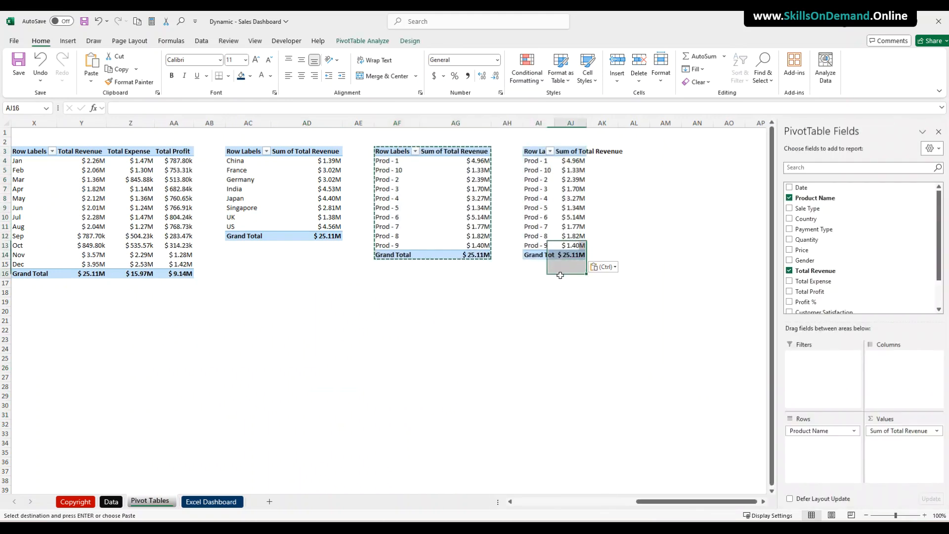
{"action": "double_click", "coordinate": [554, 120]}
{"action": "double_click", "coordinate": [600, 121]}
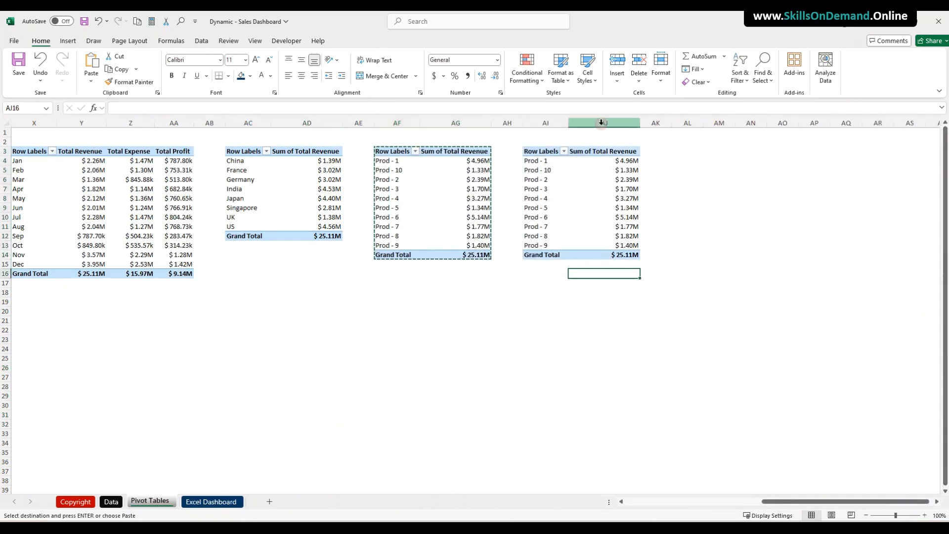
Replace Product Name with Gender as the row field of the pivot table at AI3.
{"action": "left_click", "coordinate": [556, 200]}
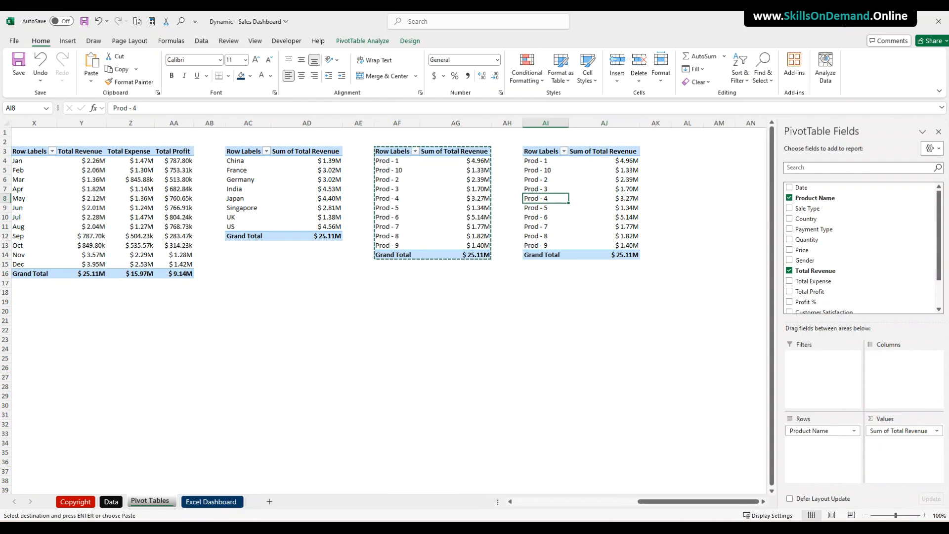
{"action": "left_click", "coordinate": [539, 226]}
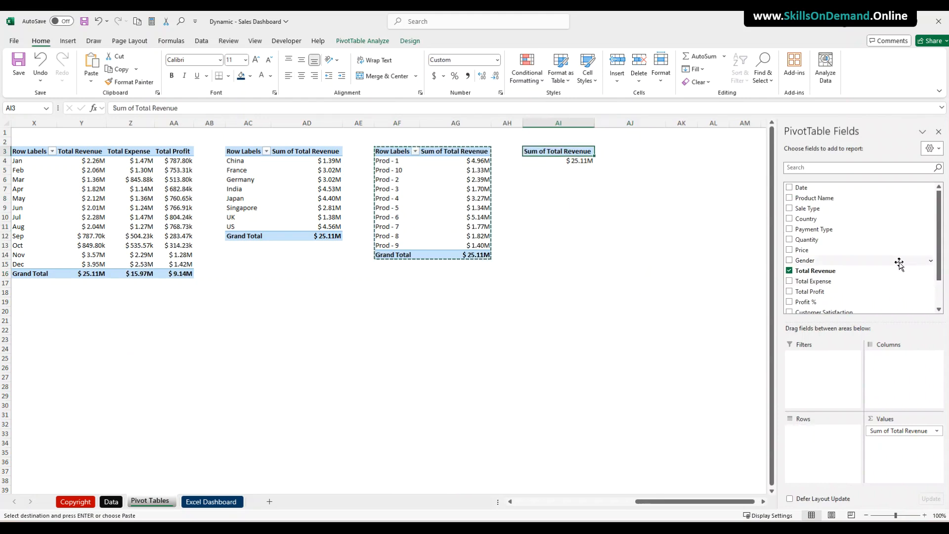
{"action": "left_click_drag", "start_coordinate": [807, 260], "coordinate": [820, 449]}
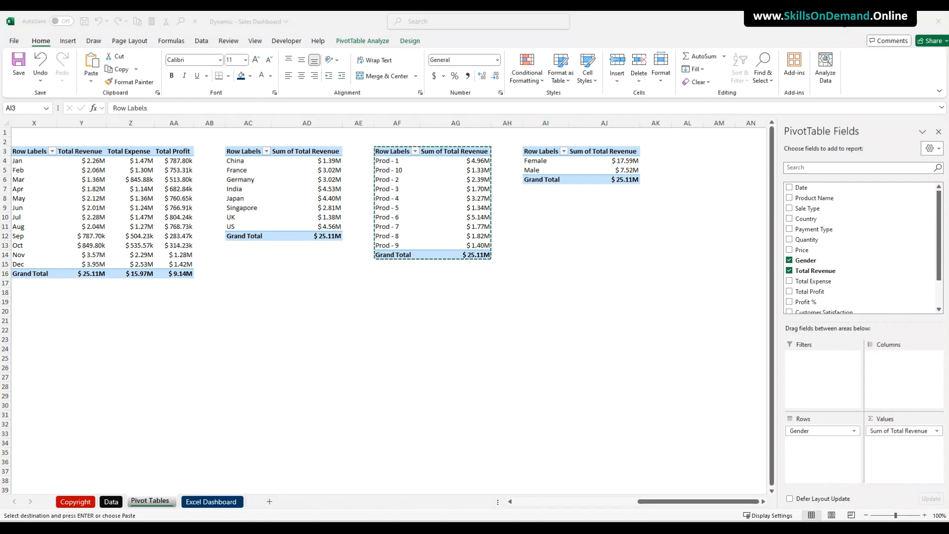
Enter the heading Percentage in AK3 beside the gender pivot table and autofit column AK.
{"action": "left_click", "coordinate": [655, 150]}
{"action": "type", "text": "Percentage"}
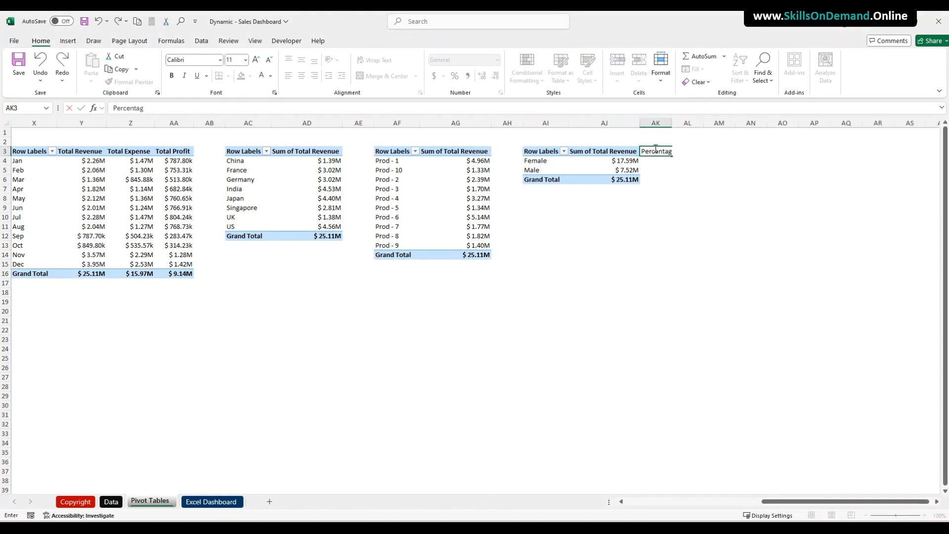
{"action": "key", "text": "Tab"}
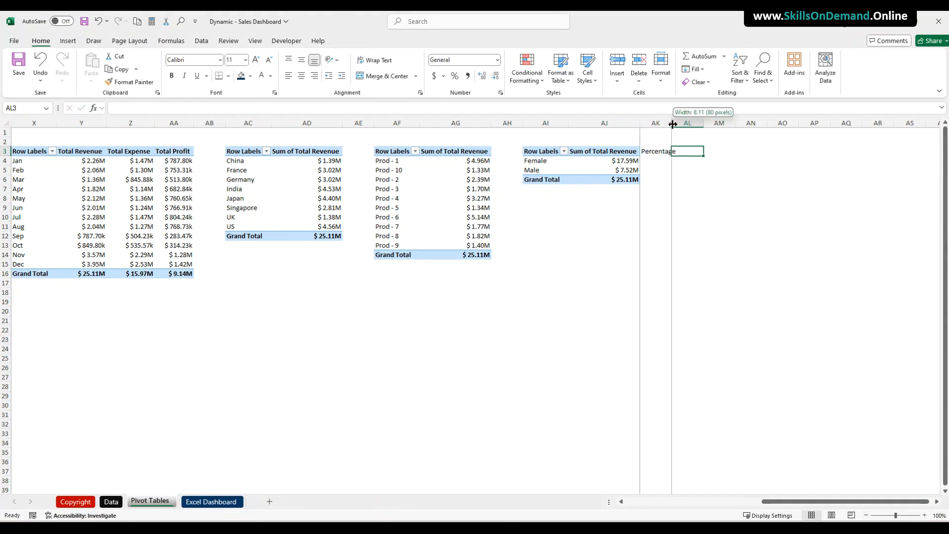
{"action": "double_click", "coordinate": [671, 123]}
{"action": "left_click", "coordinate": [674, 253]}
Format the Percentage heading in AK3 as bold white text on a dark blue fill and widen column AK slightly.
{"action": "left_click", "coordinate": [660, 152]}
{"action": "left_click", "coordinate": [240, 75]}
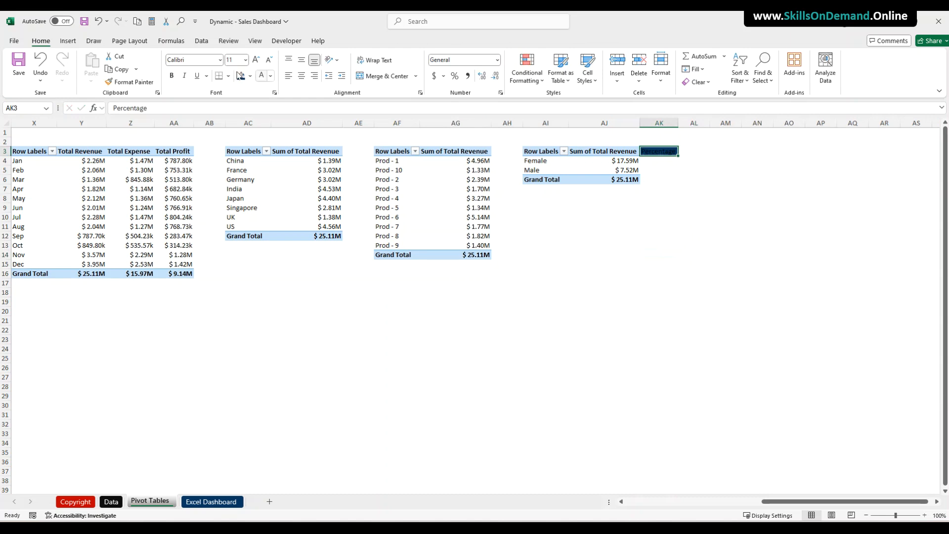
{"action": "left_click", "coordinate": [171, 75]}
{"action": "left_click_drag", "start_coordinate": [678, 123], "coordinate": [692, 122]}
{"action": "left_click", "coordinate": [687, 197]}
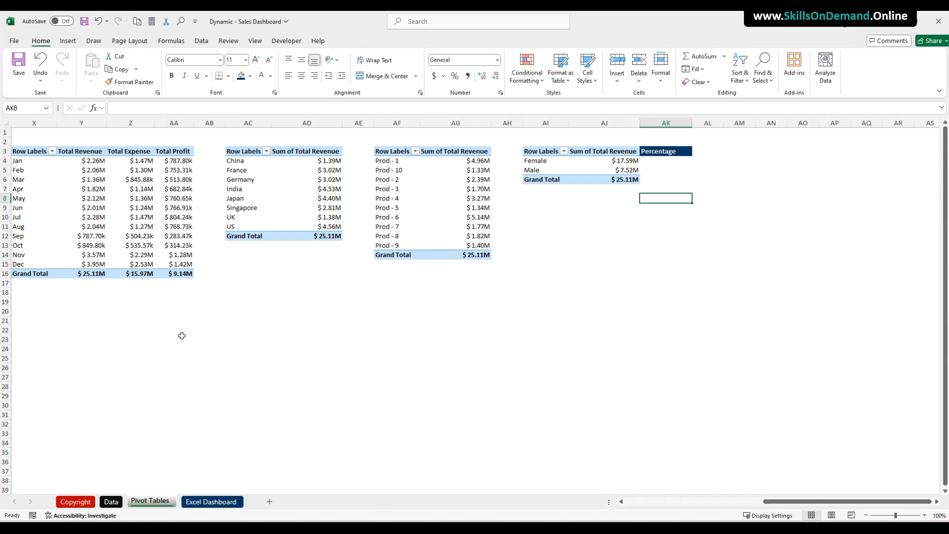
Calculate the Female share in AK4 by dividing the Female revenue in AJ4 by the grand total in AJ6.
{"action": "left_click", "coordinate": [652, 162]}
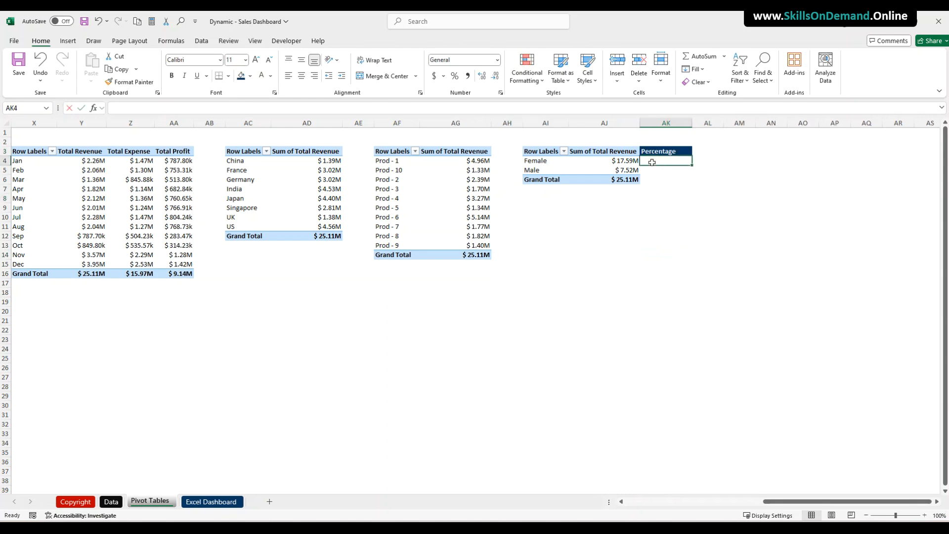
{"action": "type", "text": "="}
{"action": "left_click", "coordinate": [613, 160]}
{"action": "type", "text": "/"}
{"action": "left_click", "coordinate": [611, 180]}
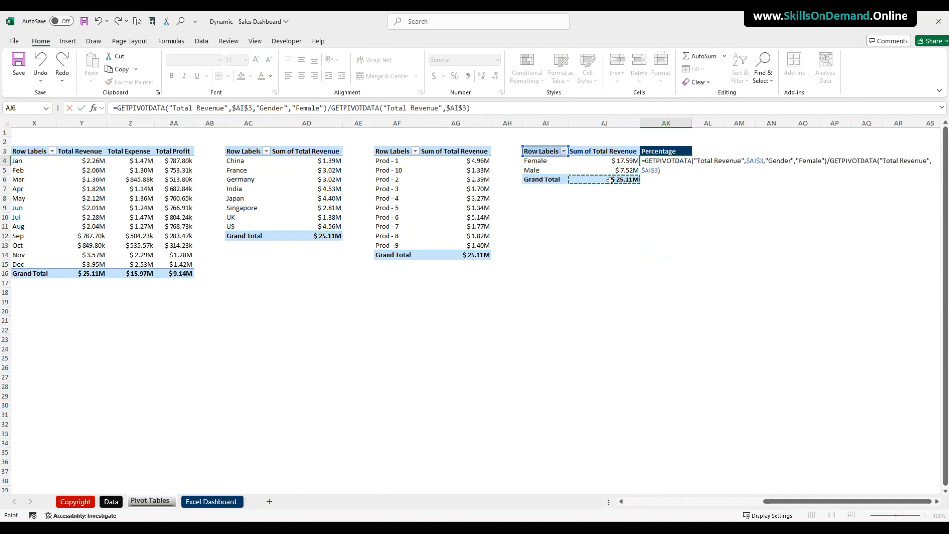
{"action": "key", "text": "Return"}
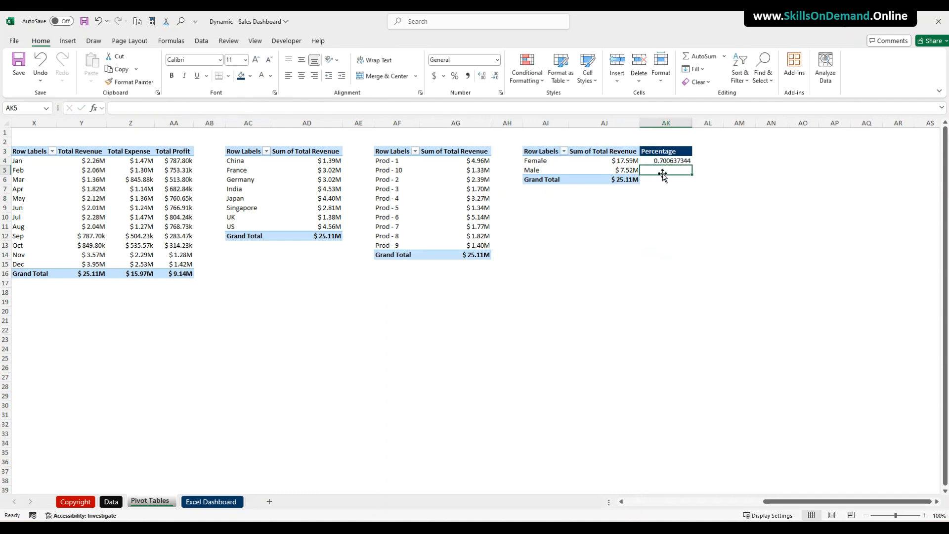
Calculate the Male share in AK5 by dividing the Male revenue in AJ5 by the grand total in AJ6.
{"action": "type", "text": "="}
{"action": "left_click", "coordinate": [622, 169]}
{"action": "type", "text": "/"}
{"action": "left_click", "coordinate": [620, 179]}
{"action": "key", "text": "Return"}
{"action": "left_click", "coordinate": [650, 218]}
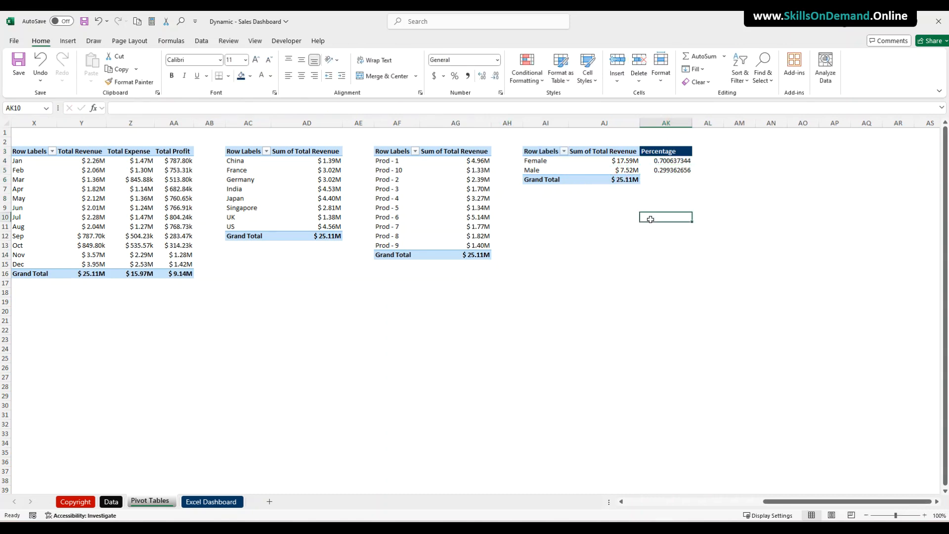
Total the gender shares in AK6 with a SUM of AK4:AK5.
{"action": "left_click", "coordinate": [663, 179]}
{"action": "type", "text": "=sum"}
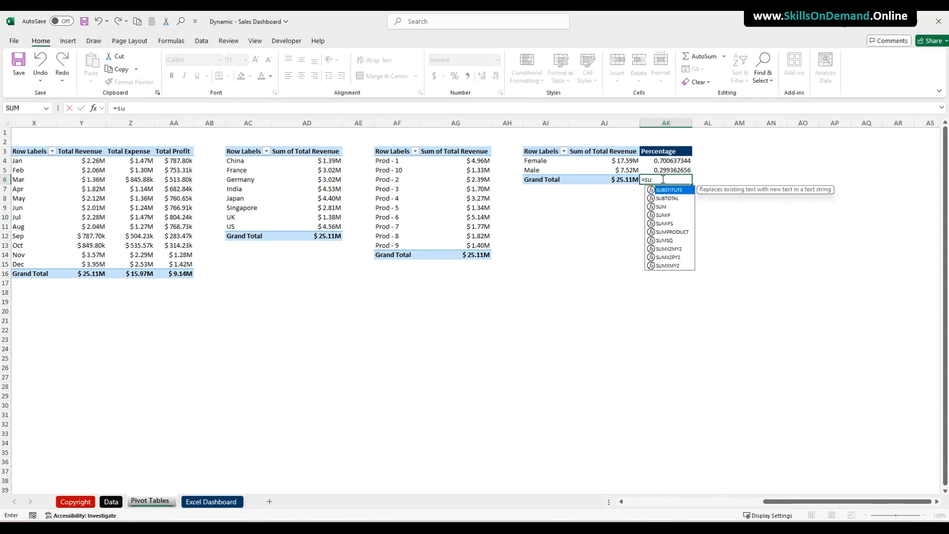
{"action": "double_click", "coordinate": [663, 189]}
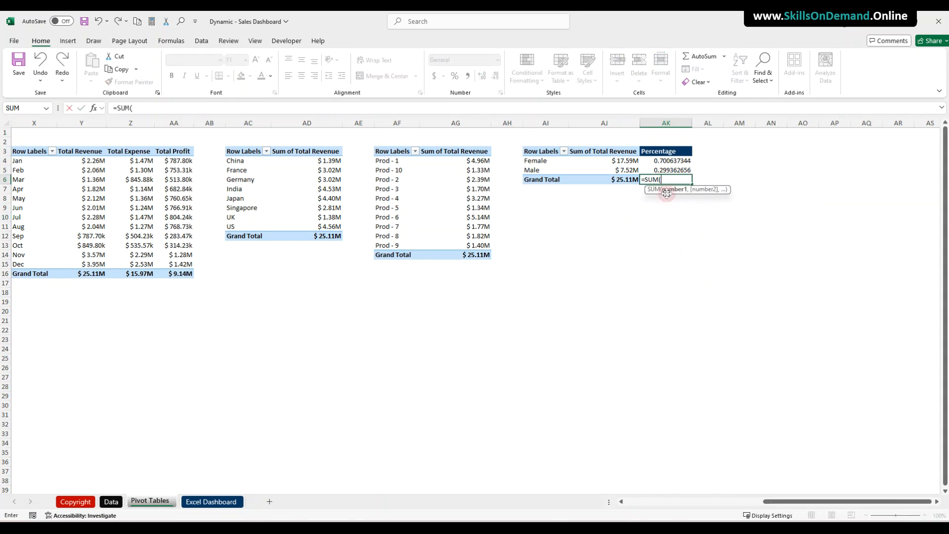
{"action": "left_click_drag", "start_coordinate": [666, 160], "coordinate": [665, 170]}
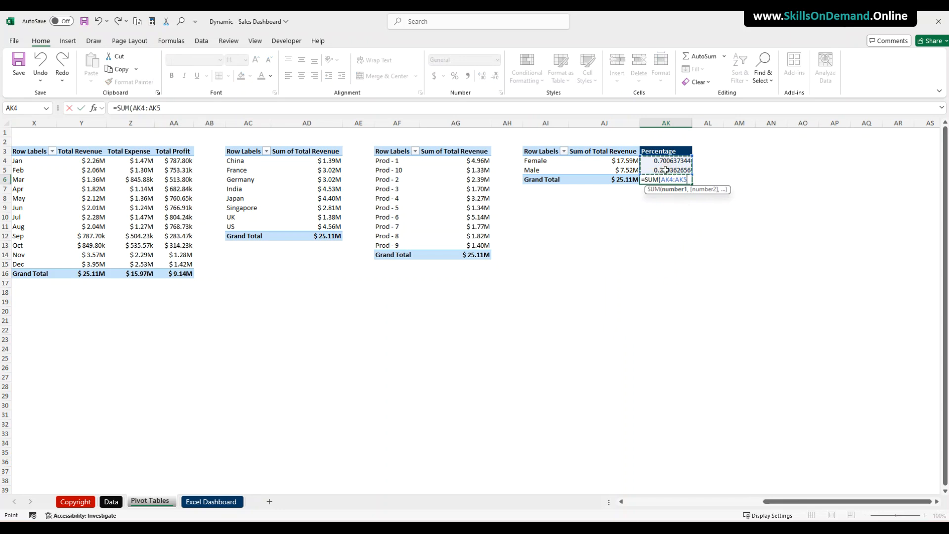
{"action": "key", "text": "Return"}
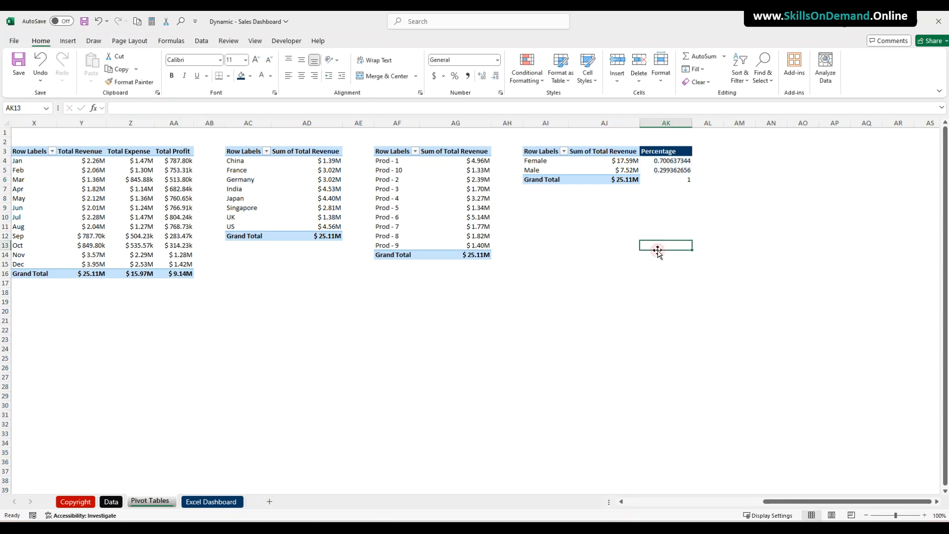
Format AK4:AK6 as Percentage with 2 decimal places.
{"action": "left_click_drag", "start_coordinate": [670, 160], "coordinate": [669, 174]}
{"action": "right_click", "coordinate": [669, 174]}
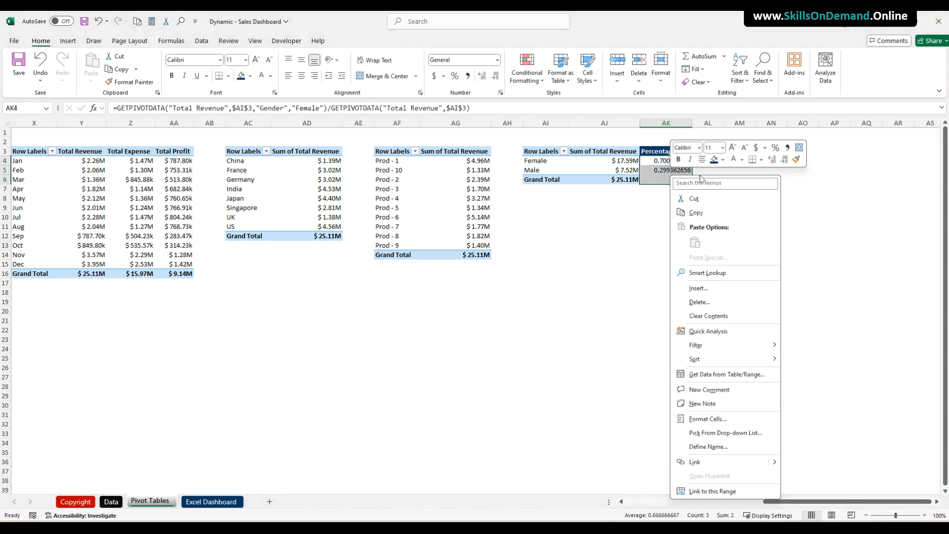
{"action": "left_click", "coordinate": [706, 415]}
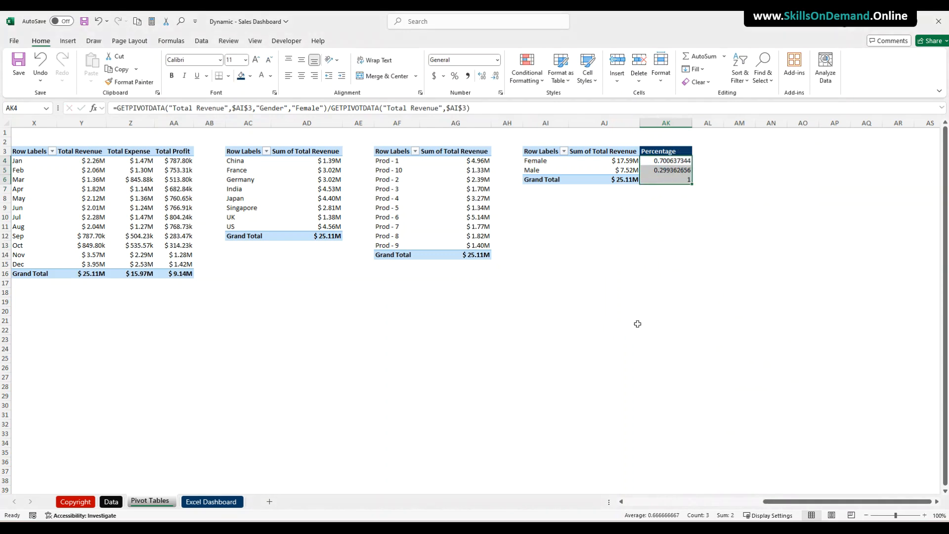
{"action": "left_click", "coordinate": [454, 289]}
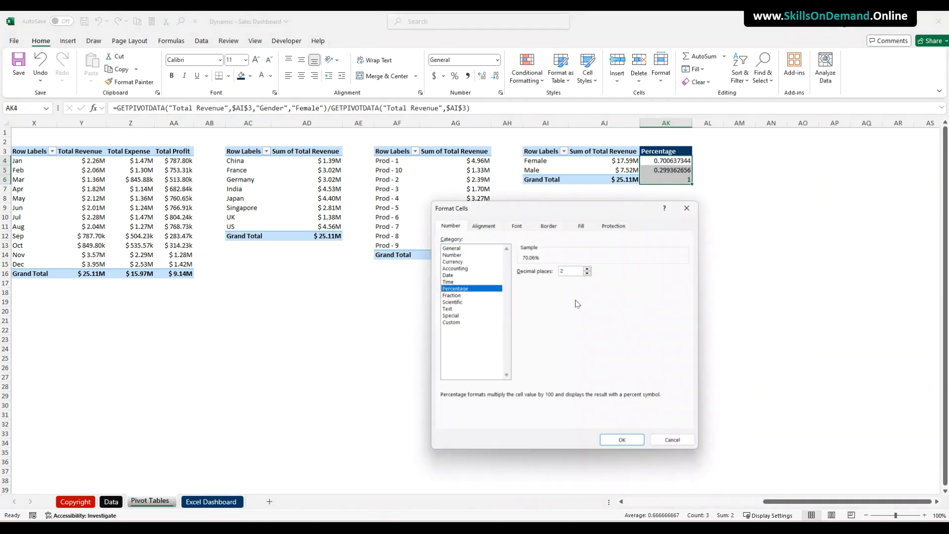
{"action": "left_click", "coordinate": [621, 439]}
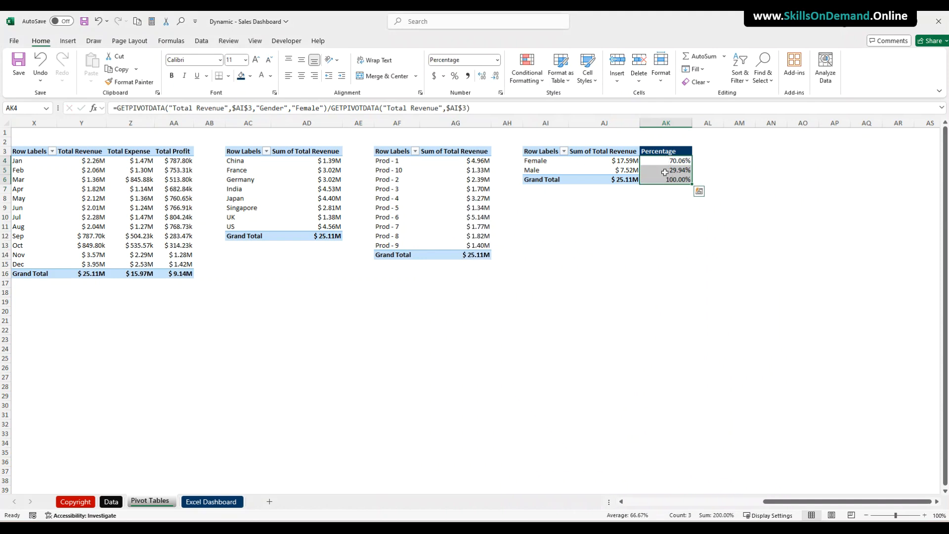
Format the total in AK6 as bold white text on a dark blue fill, matching the Percentage heading.
{"action": "left_click", "coordinate": [665, 179]}
{"action": "left_click", "coordinate": [241, 75]}
{"action": "left_click", "coordinate": [262, 76]}
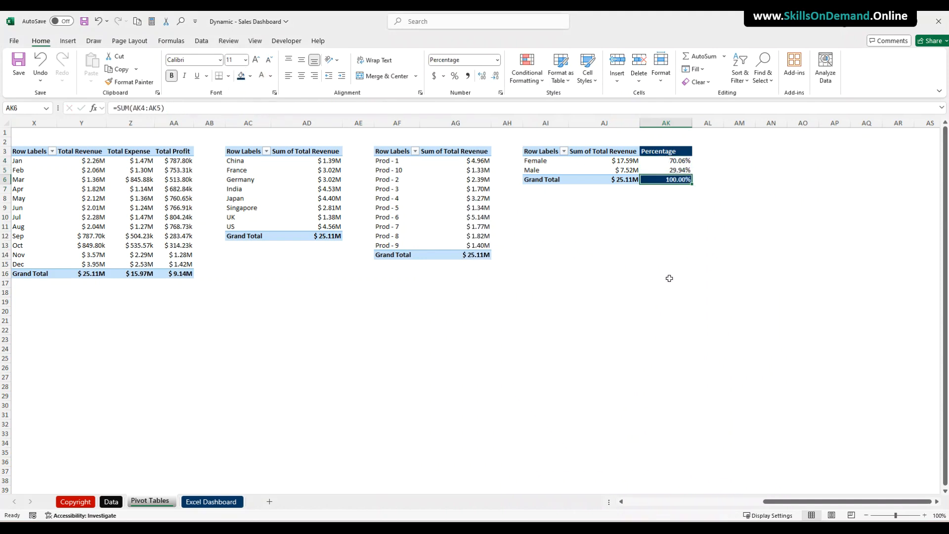
{"action": "left_click", "coordinate": [669, 280]}
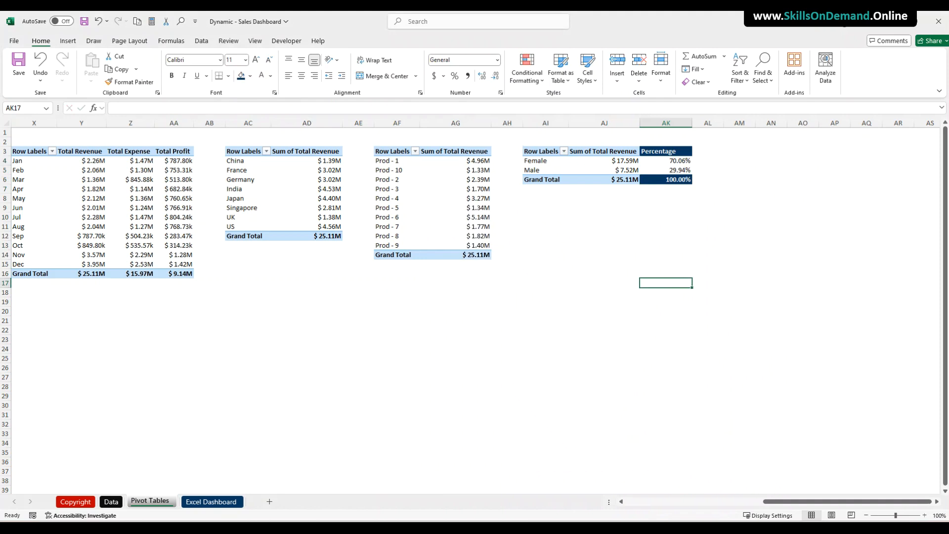
Enter the heading Balance in AL3, next to the Percentage heading.
{"action": "left_click", "coordinate": [735, 226]}
{"action": "left_click", "coordinate": [709, 153]}
{"action": "type", "text": "Balance"}
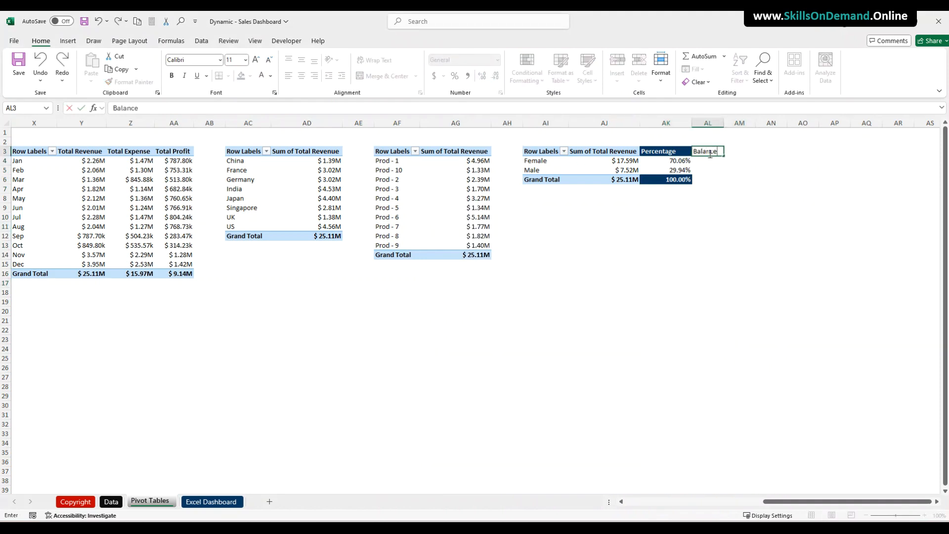
{"action": "key", "text": "Tab"}
Copy the Percentage heading's formatting to the Balance heading in AL3 and widen column AL.
{"action": "left_click", "coordinate": [661, 152]}
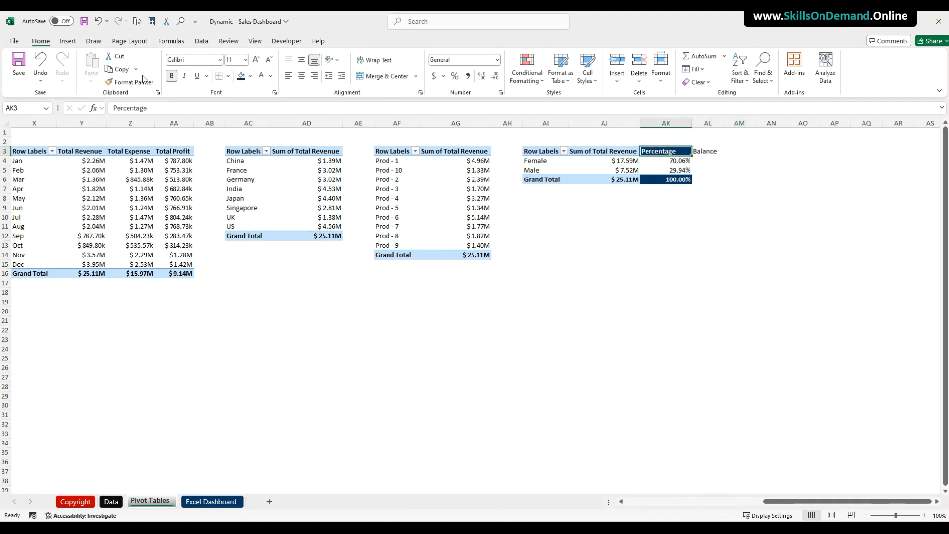
{"action": "left_click", "coordinate": [133, 82]}
{"action": "left_click", "coordinate": [707, 152]}
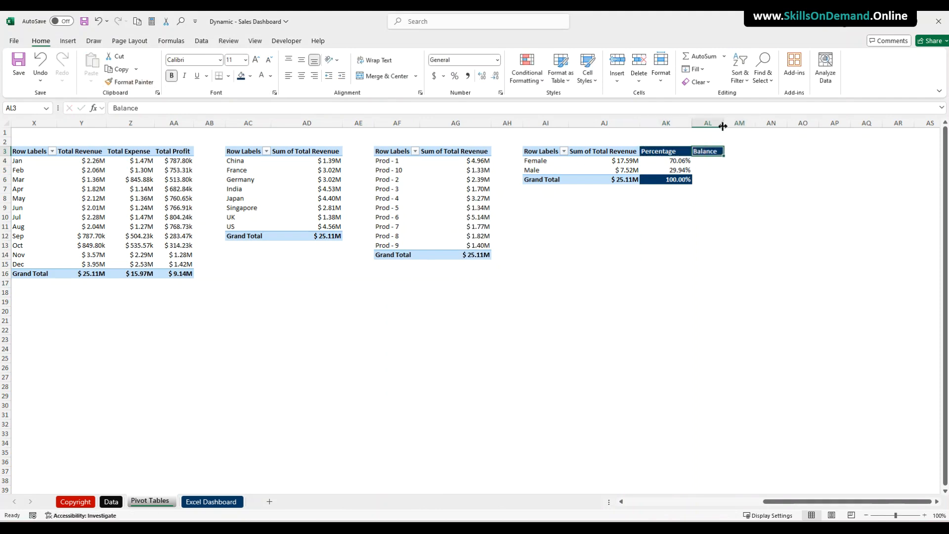
{"action": "left_click_drag", "start_coordinate": [724, 125], "coordinate": [747, 124]}
{"action": "left_click", "coordinate": [699, 228]}
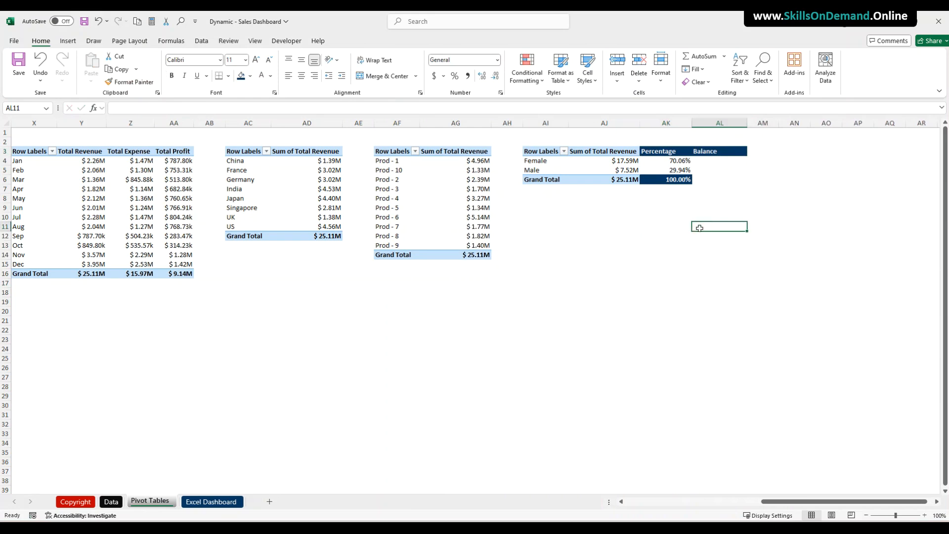
Calculate the Female balance in AL4 as =1-AK4 and fill the formula down the Balance column.
{"action": "left_click", "coordinate": [717, 162]}
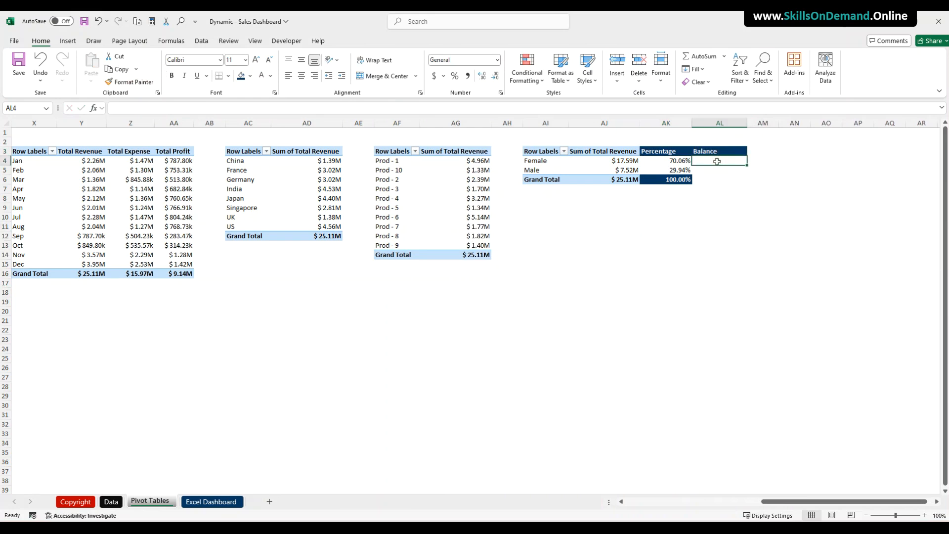
{"action": "type", "text": "=1-"}
{"action": "key", "text": "Left"}
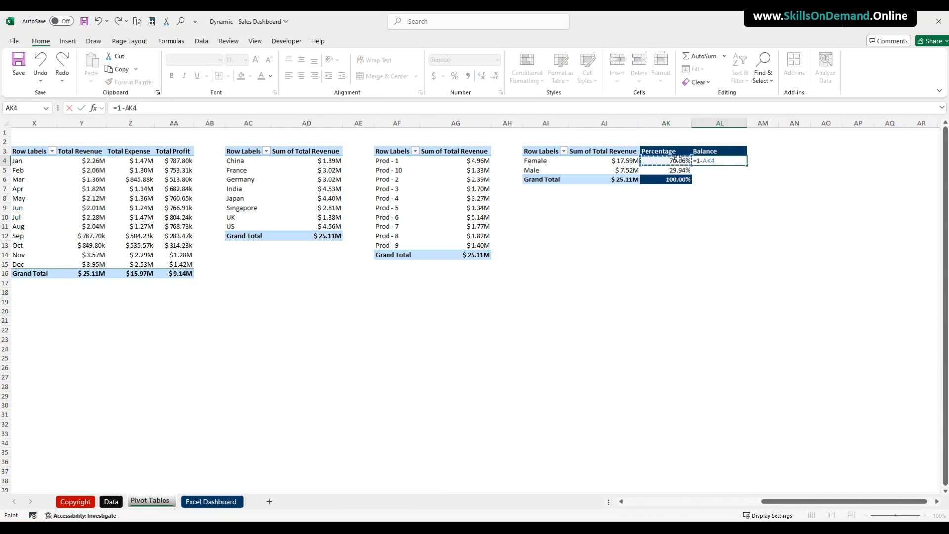
{"action": "key", "text": "Return"}
{"action": "left_click", "coordinate": [727, 162]}
{"action": "left_click_drag", "start_coordinate": [747, 166], "coordinate": [733, 185]}
Extend the total formula and its dark blue formatting from AK6 across to AL6.
{"action": "left_click", "coordinate": [729, 183]}
{"action": "left_click", "coordinate": [680, 180]}
{"action": "left_click", "coordinate": [703, 206]}
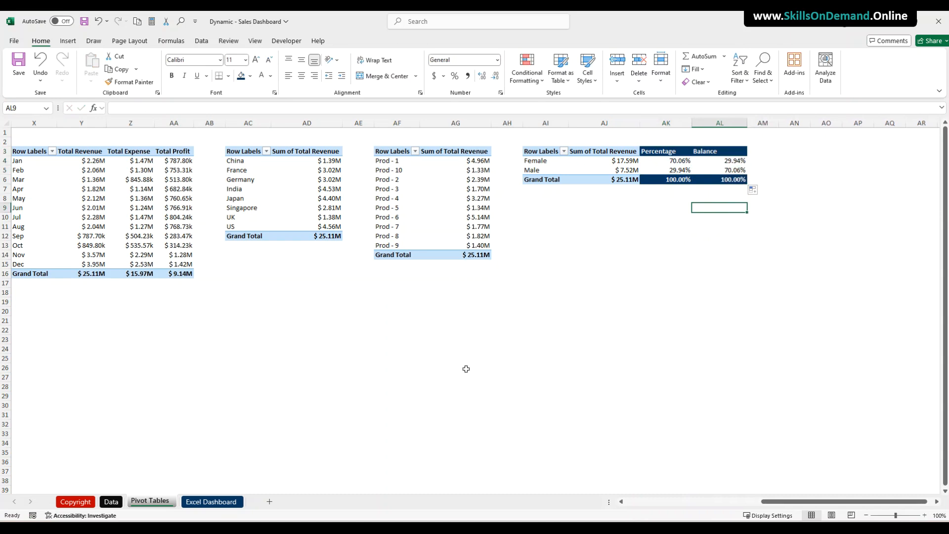
Copy the gender row labels from AI3:AI6 and paste them at AI10.
{"action": "left_click_drag", "start_coordinate": [539, 152], "coordinate": [540, 179]}
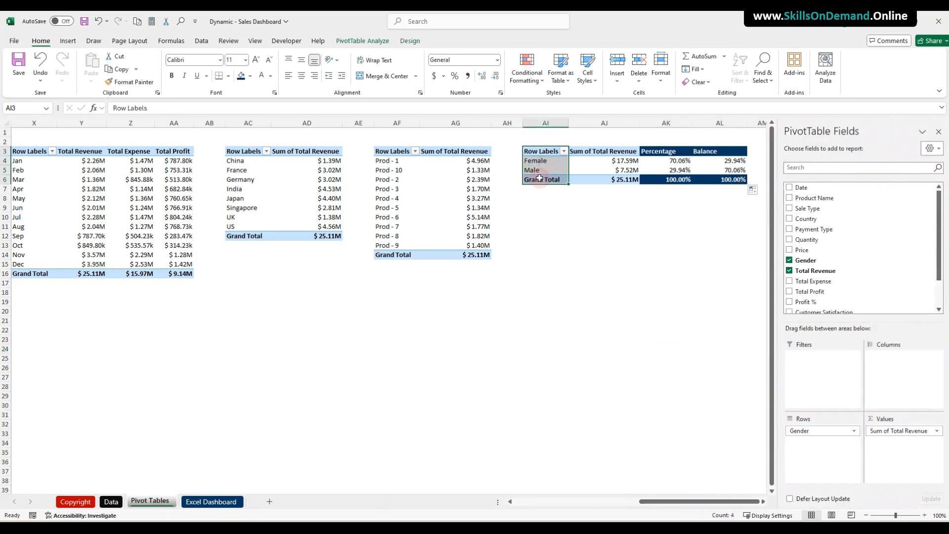
{"action": "key", "text": "ctrl+c"}
{"action": "left_click", "coordinate": [544, 217]}
{"action": "key", "text": "ctrl+v"}
{"action": "left_click", "coordinate": [539, 300]}
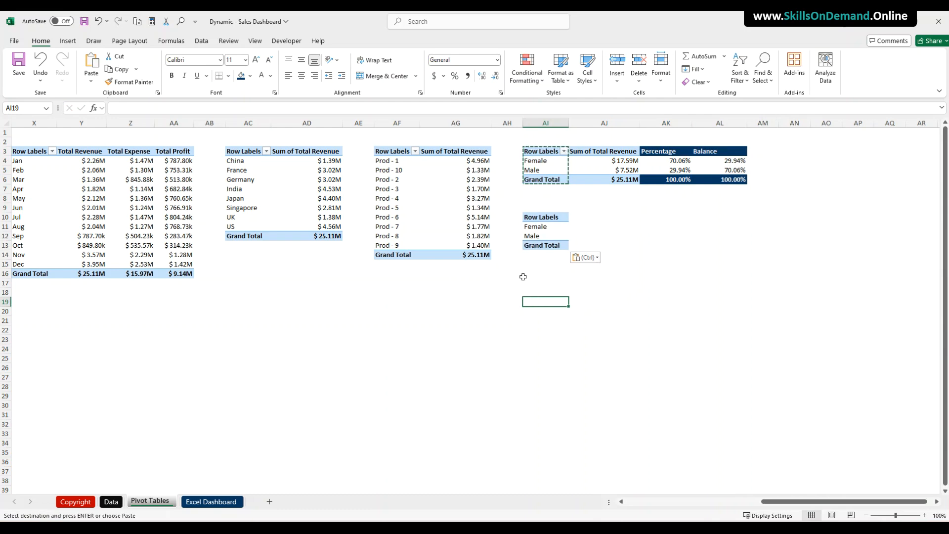
Copy the Percentage heading from AK3 to AJ10, beside the pasted row labels.
{"action": "left_click", "coordinate": [585, 226]}
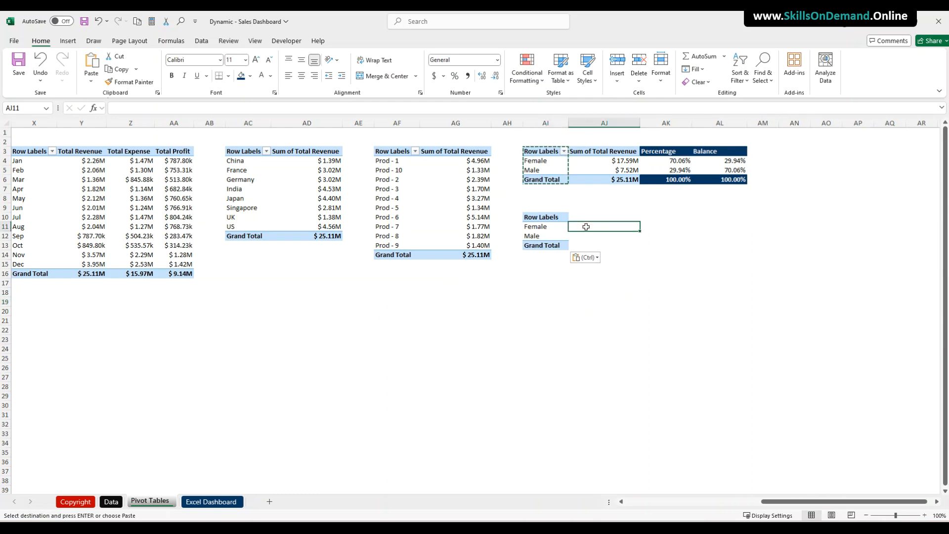
{"action": "left_click", "coordinate": [665, 151]}
{"action": "key", "text": "ctrl+c"}
{"action": "left_click", "coordinate": [596, 215]}
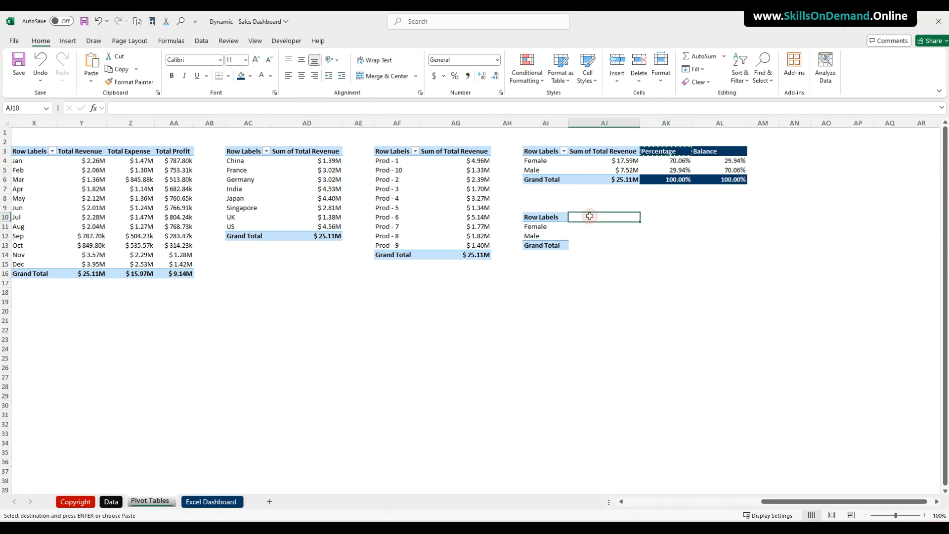
{"action": "key", "text": "ctrl+v"}
Copy the text Total Revenue from the heading in AJ3 into AK10 and widen column AK slightly.
{"action": "left_click", "coordinate": [612, 152]}
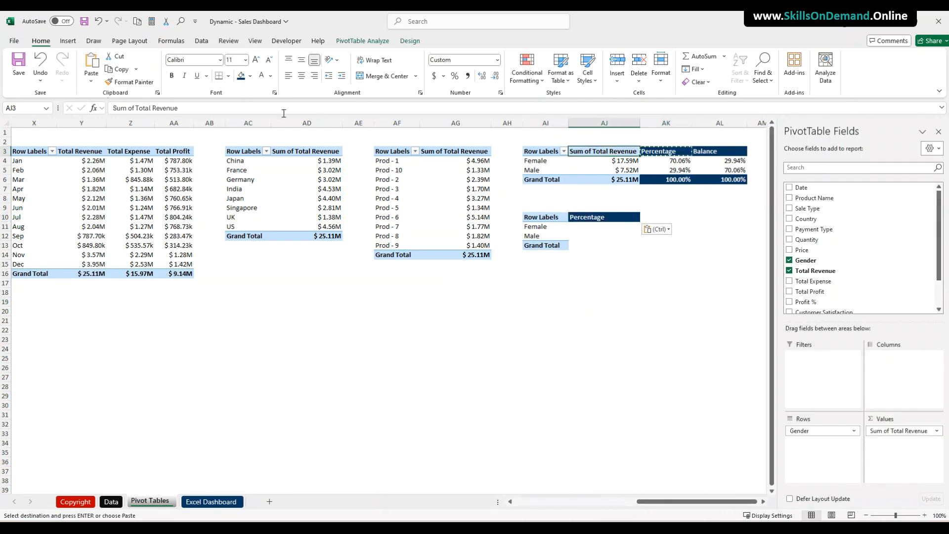
{"action": "left_click_drag", "start_coordinate": [177, 108], "coordinate": [137, 108]}
{"action": "key", "text": "ctrl+c"}
{"action": "key", "text": "Escape"}
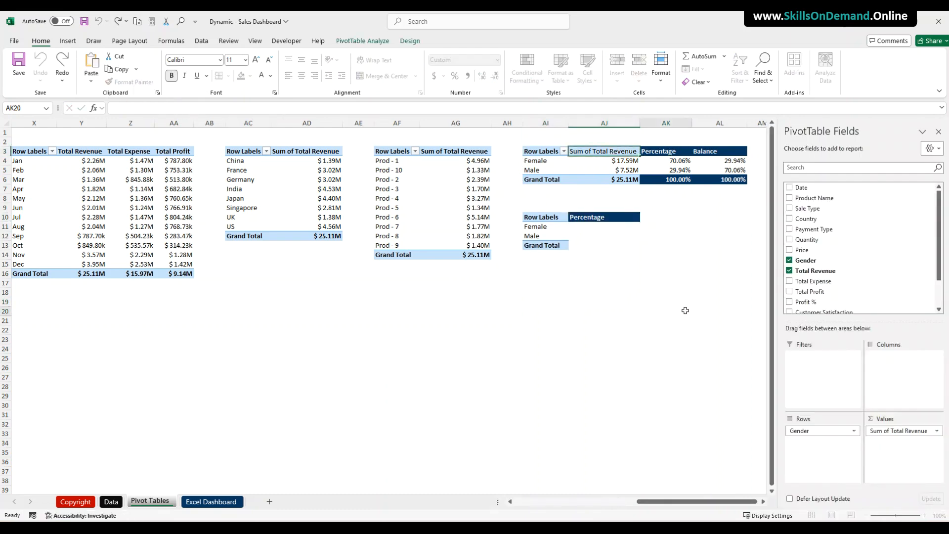
{"action": "left_click", "coordinate": [684, 310]}
{"action": "left_click", "coordinate": [661, 219]}
{"action": "key", "text": "ctrl+v"}
{"action": "left_click", "coordinate": [674, 265]}
{"action": "left_click_drag", "start_coordinate": [693, 123], "coordinate": [699, 123]}
{"action": "left_click", "coordinate": [620, 298]}
Apply the formatting of the Percentage heading in AJ10 to the Total Revenue heading in AK10.
{"action": "left_click", "coordinate": [631, 216]}
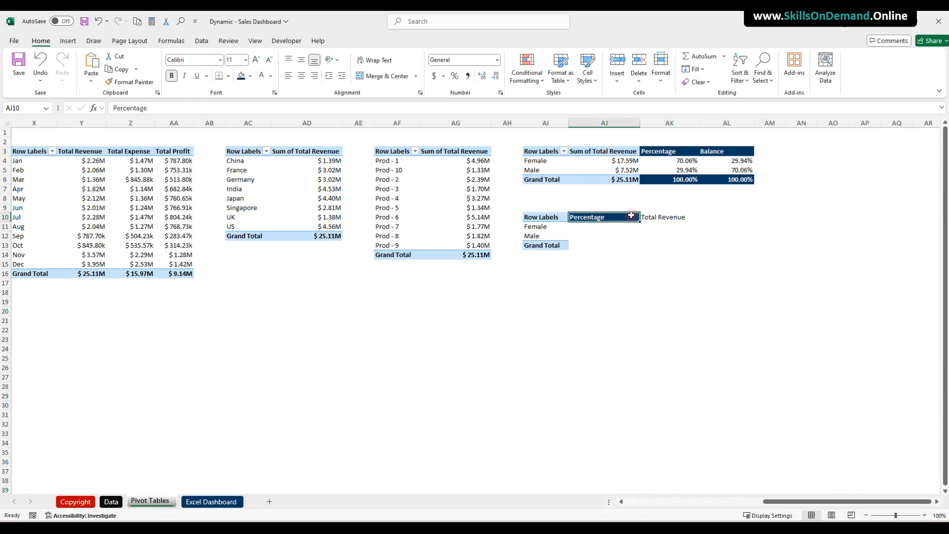
{"action": "left_click", "coordinate": [129, 82]}
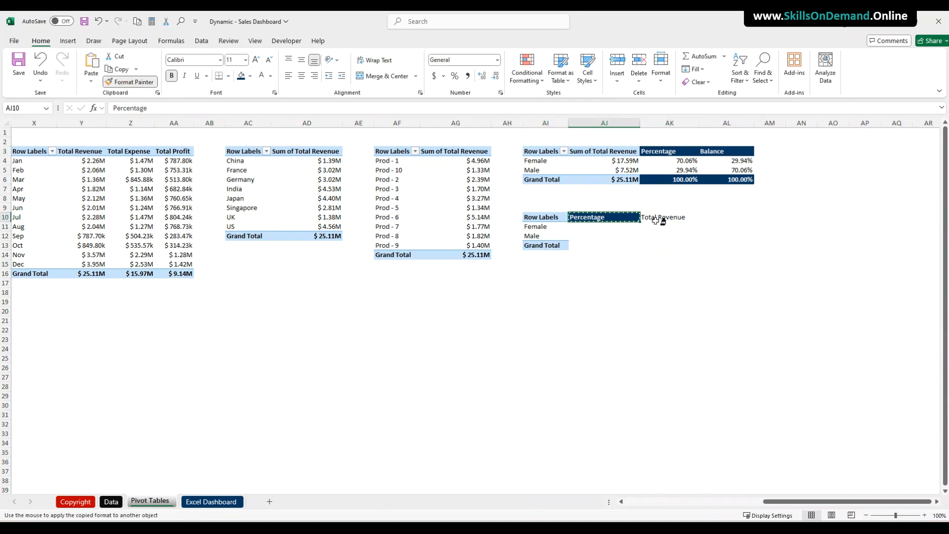
{"action": "left_click", "coordinate": [651, 222]}
Enter =VLOOKUP(AI11,AI:AK,3,0) in AJ11 for the Female percentage and fill it down to AJ12.
{"action": "left_click", "coordinate": [583, 228]}
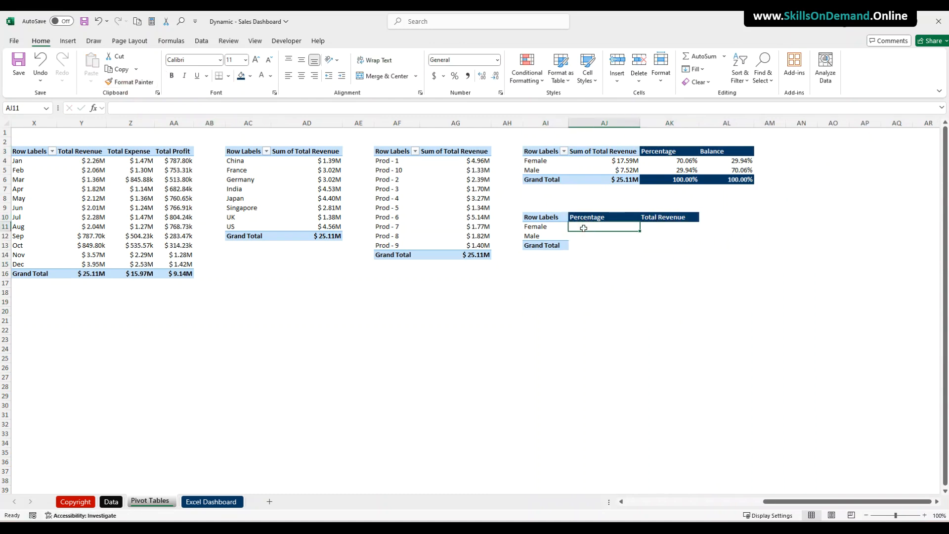
{"action": "type", "text": "=vl"}
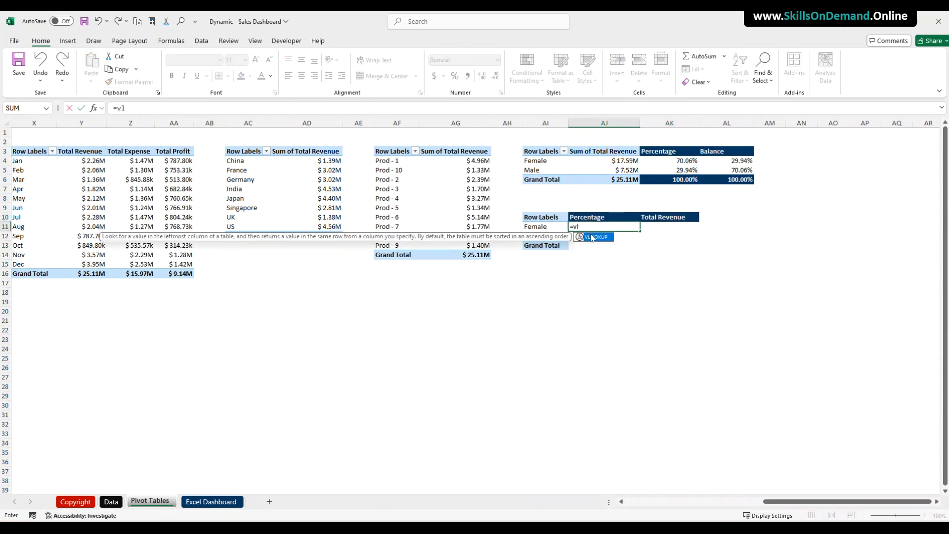
{"action": "double_click", "coordinate": [593, 238]}
{"action": "left_click", "coordinate": [540, 227]}
{"action": "type", "text": ","}
{"action": "left_click_drag", "start_coordinate": [552, 123], "coordinate": [653, 136]}
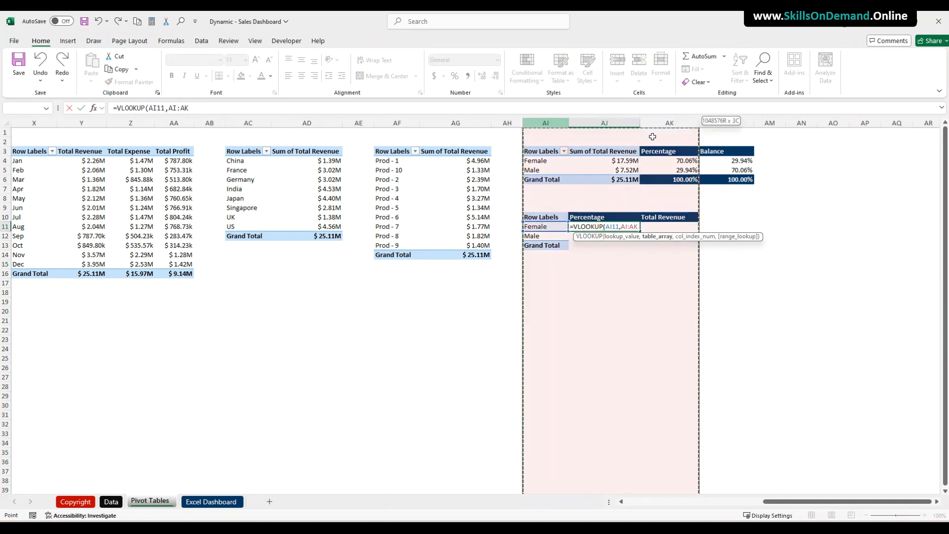
{"action": "left_click", "coordinate": [255, 112]}
{"action": "type", "text": ",3,0"}
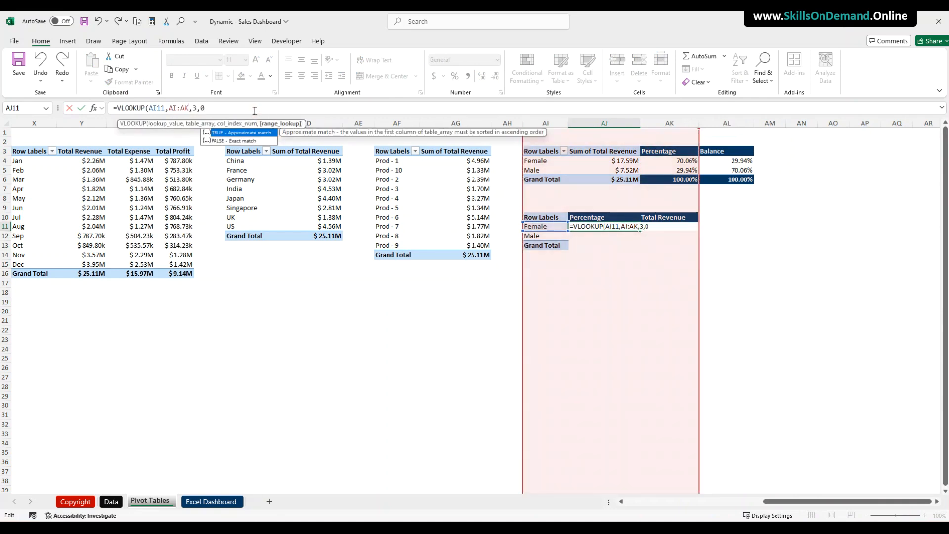
{"action": "type", "text": ")"}
{"action": "key", "text": "Return"}
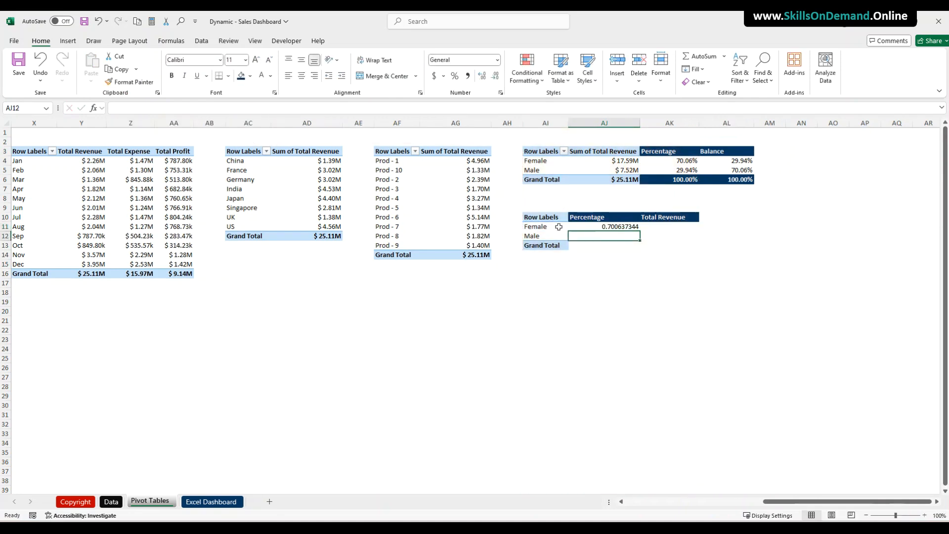
{"action": "left_click", "coordinate": [607, 227]}
{"action": "left_click_drag", "start_coordinate": [639, 231], "coordinate": [640, 241]}
Enter =VLOOKUP(AI11,AI:AJ,2,0) in AK11 for the Female total revenue and fill it down to AK12.
{"action": "left_click", "coordinate": [658, 226]}
{"action": "type", "text": "=vl"}
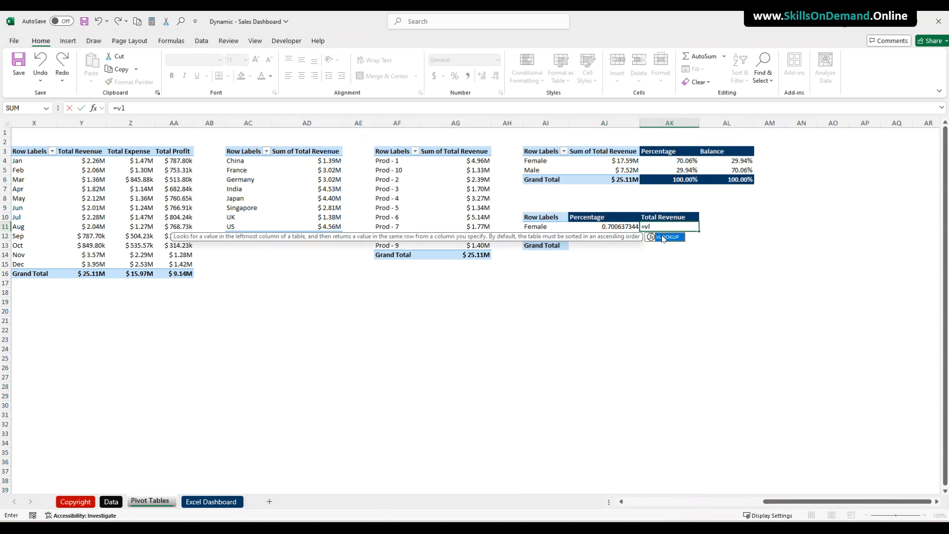
{"action": "double_click", "coordinate": [664, 237]}
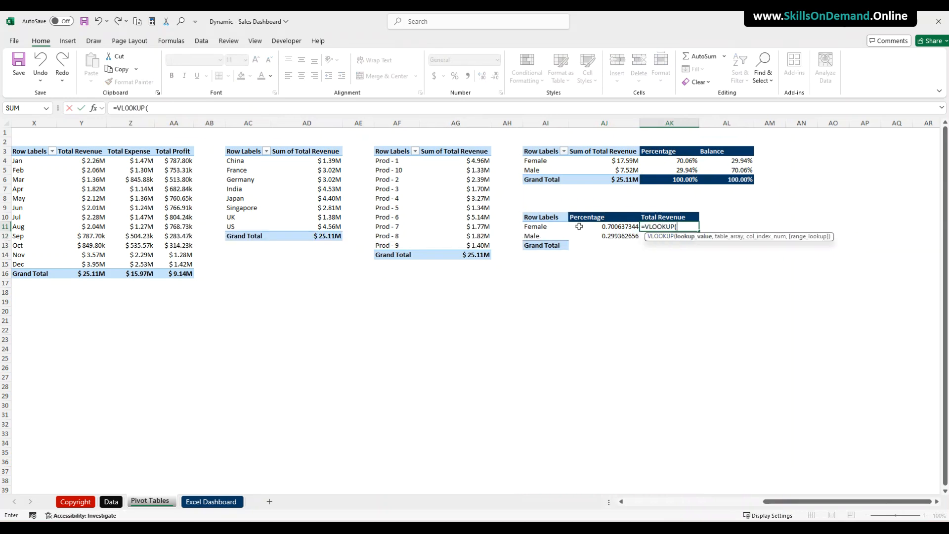
{"action": "left_click", "coordinate": [541, 226]}
{"action": "type", "text": ","}
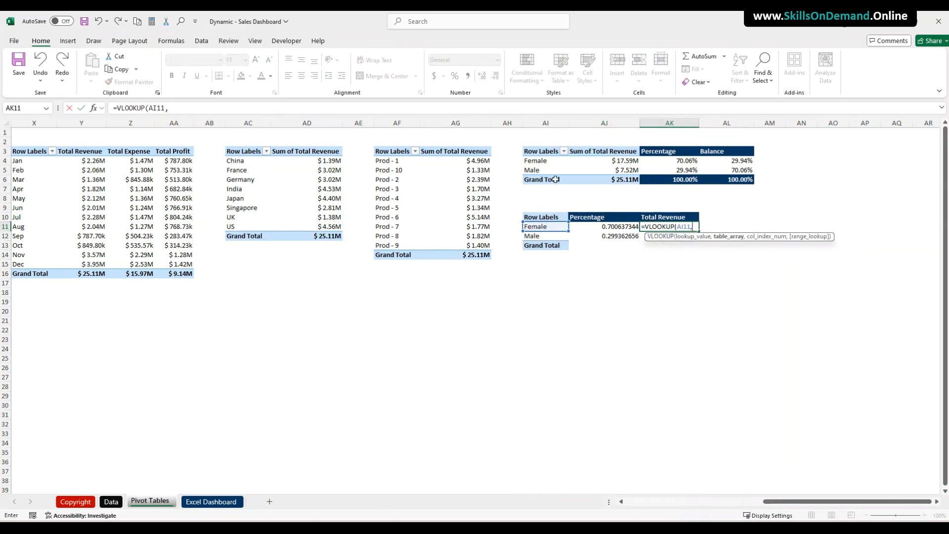
{"action": "left_click_drag", "start_coordinate": [546, 122], "coordinate": [605, 123]}
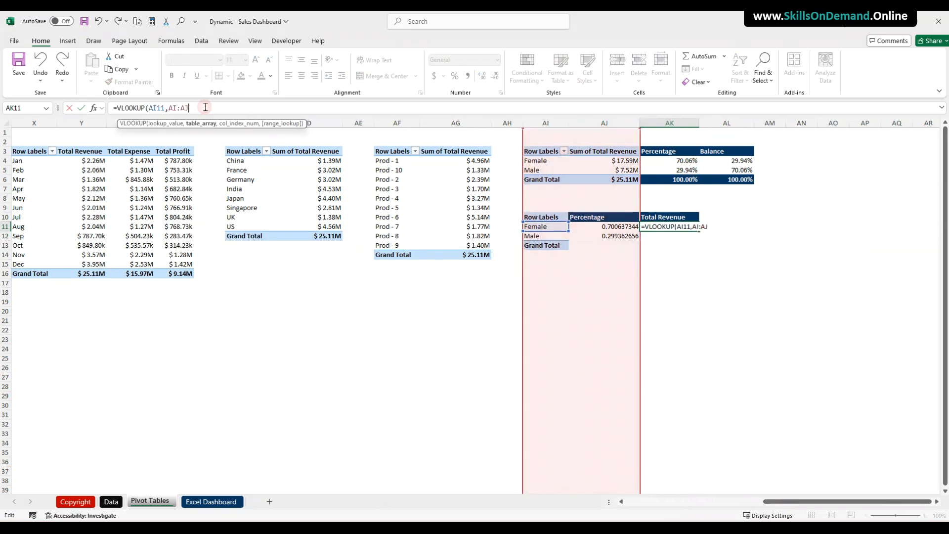
{"action": "type", "text": ",2,0)"}
{"action": "key", "text": "Return"}
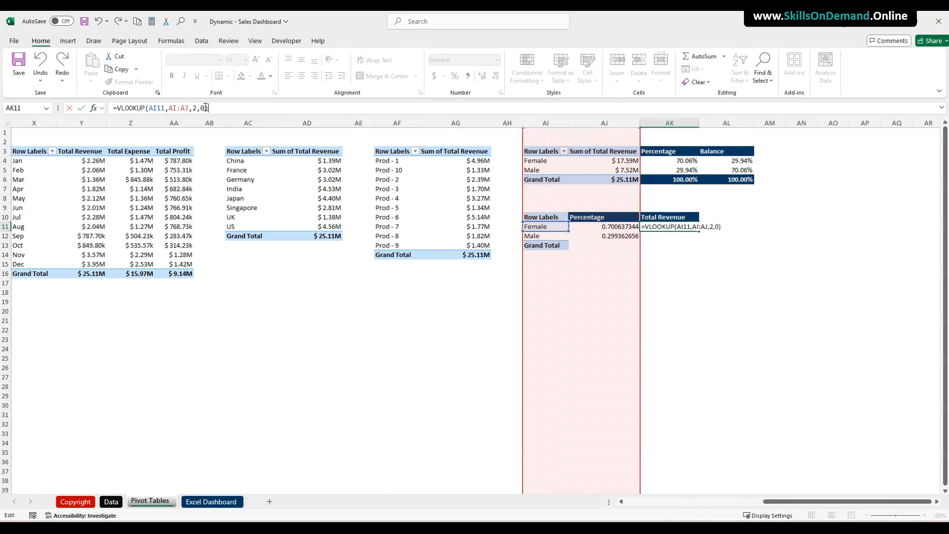
{"action": "left_click", "coordinate": [677, 224]}
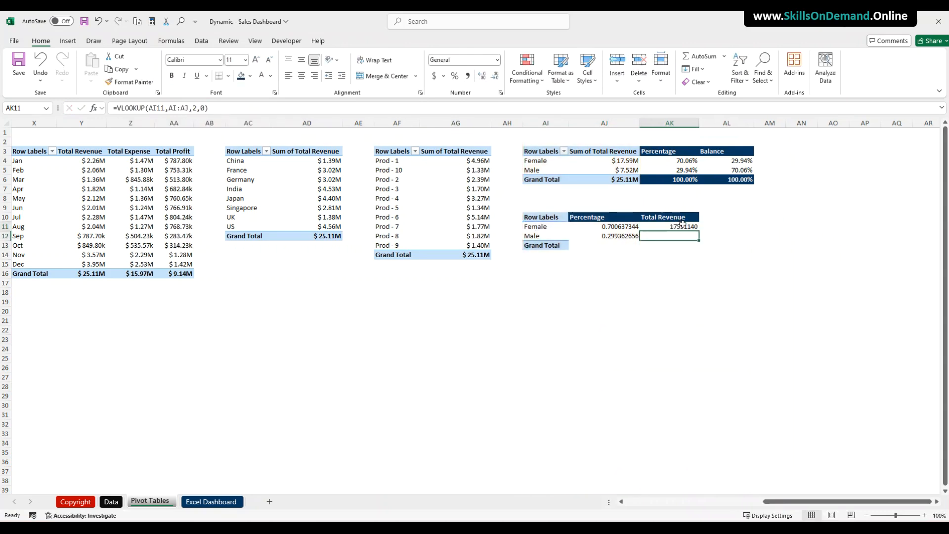
{"action": "left_click_drag", "start_coordinate": [698, 235], "coordinate": [699, 243]}
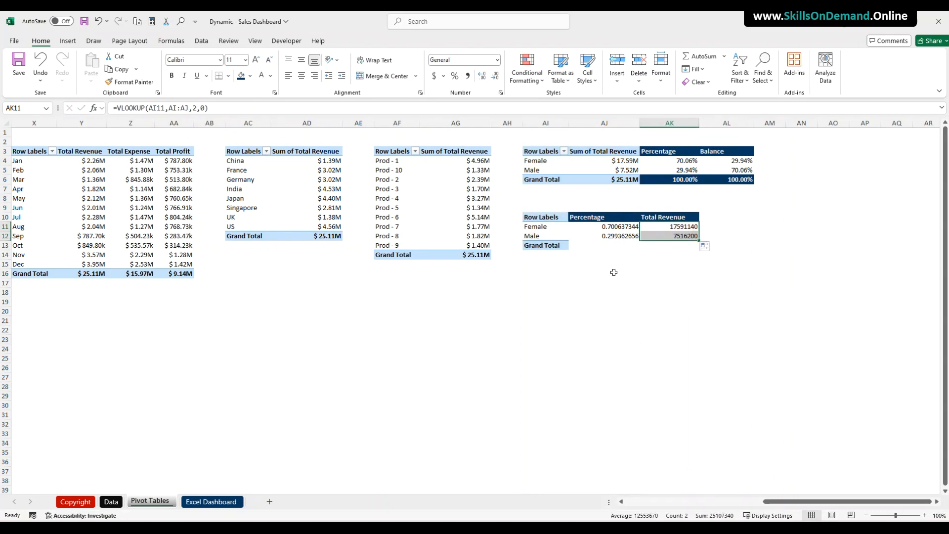
Copy the percentage formatting of AK4 onto the looked-up percentages in AJ11:AJ12.
{"action": "left_click", "coordinate": [604, 273]}
{"action": "left_click", "coordinate": [668, 159]}
{"action": "left_click", "coordinate": [118, 84]}
{"action": "left_click_drag", "start_coordinate": [625, 226], "coordinate": [629, 236]}
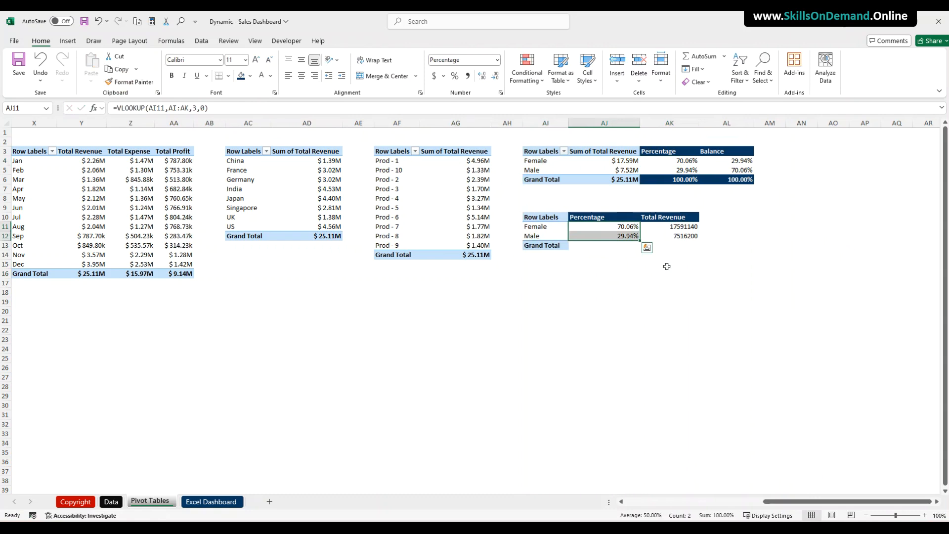
Copy the custom currency formatting of AJ4 onto the looked-up revenues in AK11:AK12.
{"action": "left_click", "coordinate": [619, 160]}
{"action": "left_click", "coordinate": [127, 82]}
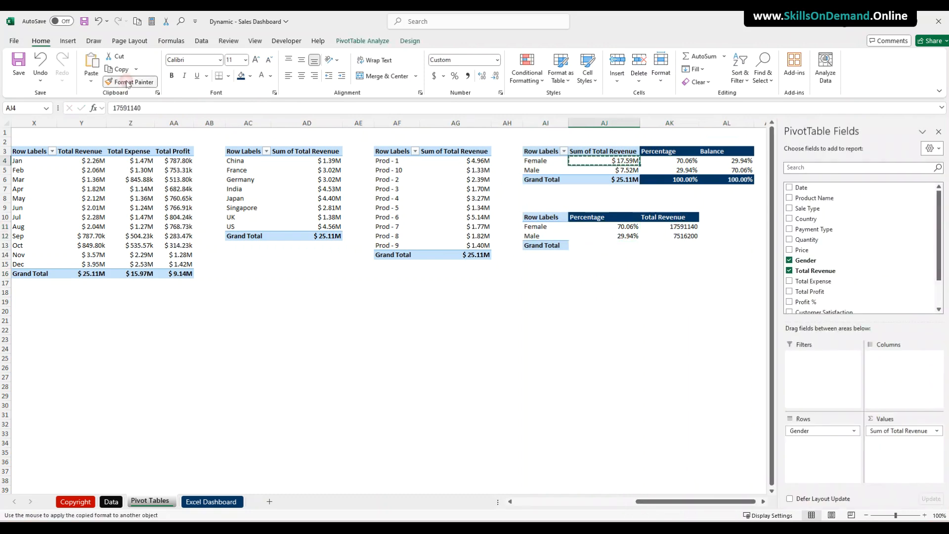
{"action": "left_click_drag", "start_coordinate": [684, 226], "coordinate": [683, 236]}
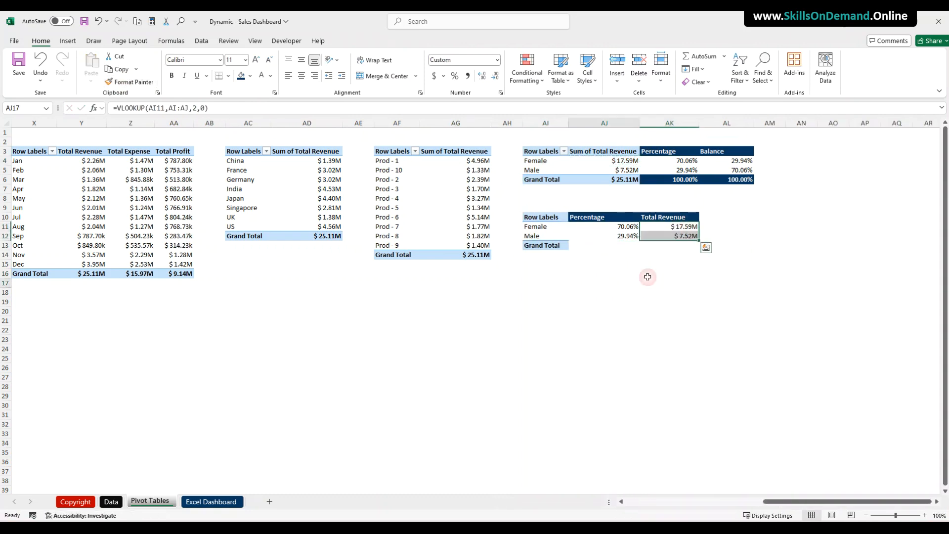
{"action": "left_click", "coordinate": [615, 283]}
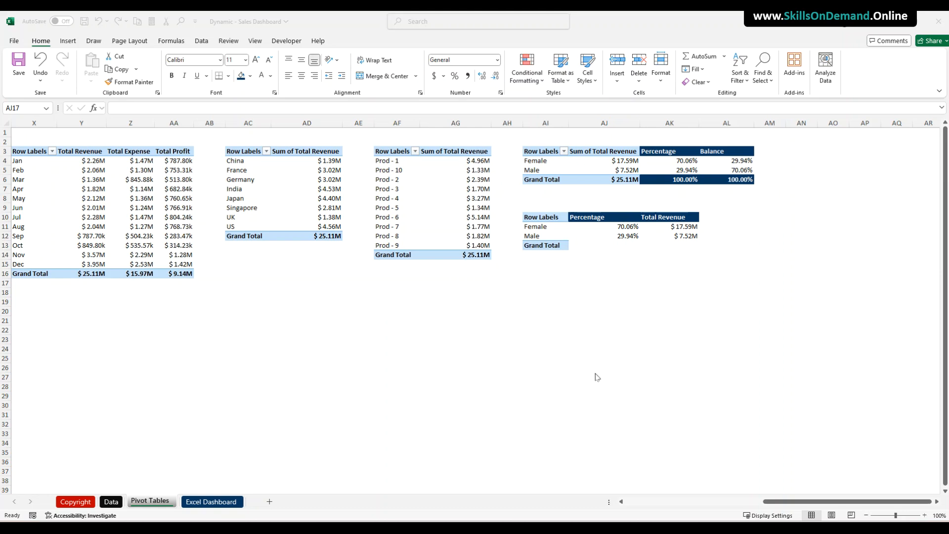
Insert a stacked column chart from AK4:AL4 with both values stacked in one column, and place it below the gender tables.
{"action": "left_click_drag", "start_coordinate": [685, 160], "coordinate": [730, 159]}
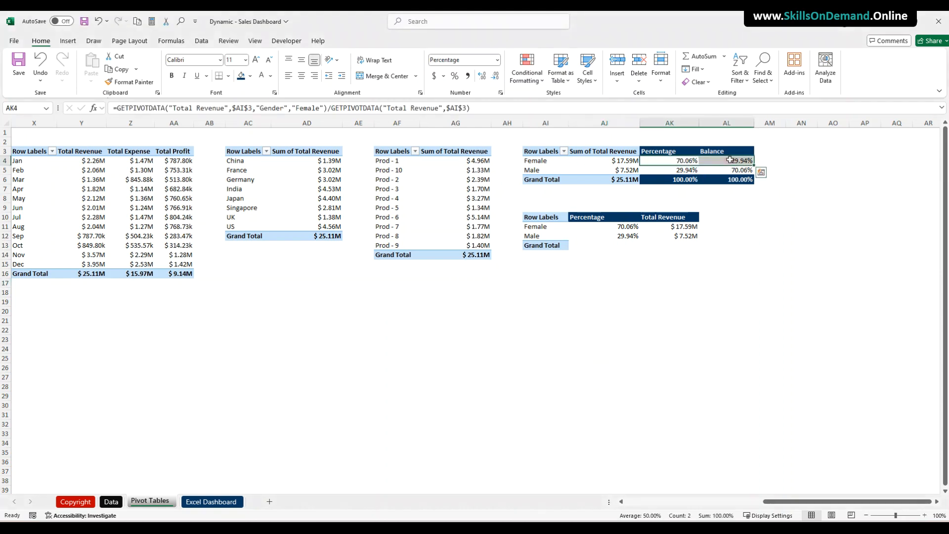
{"action": "left_click", "coordinate": [67, 41]}
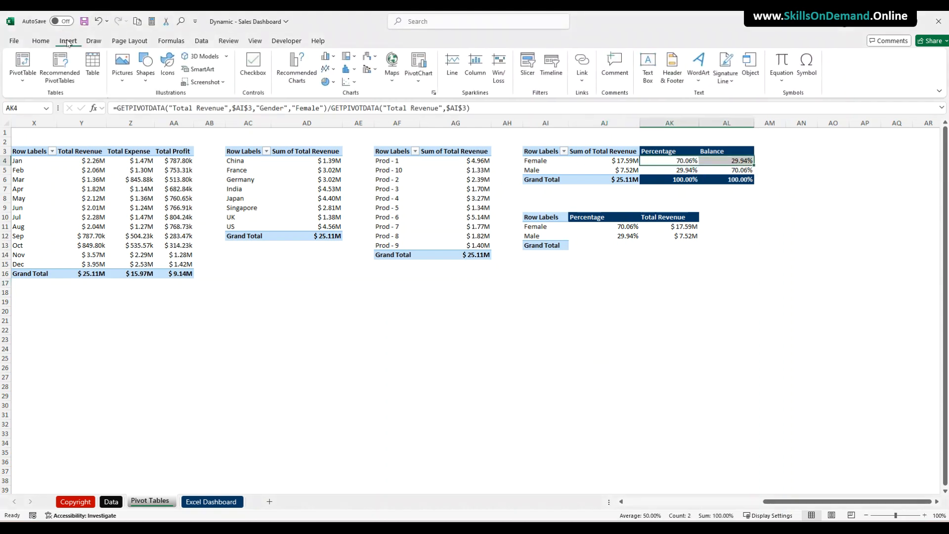
{"action": "left_click", "coordinate": [305, 74]}
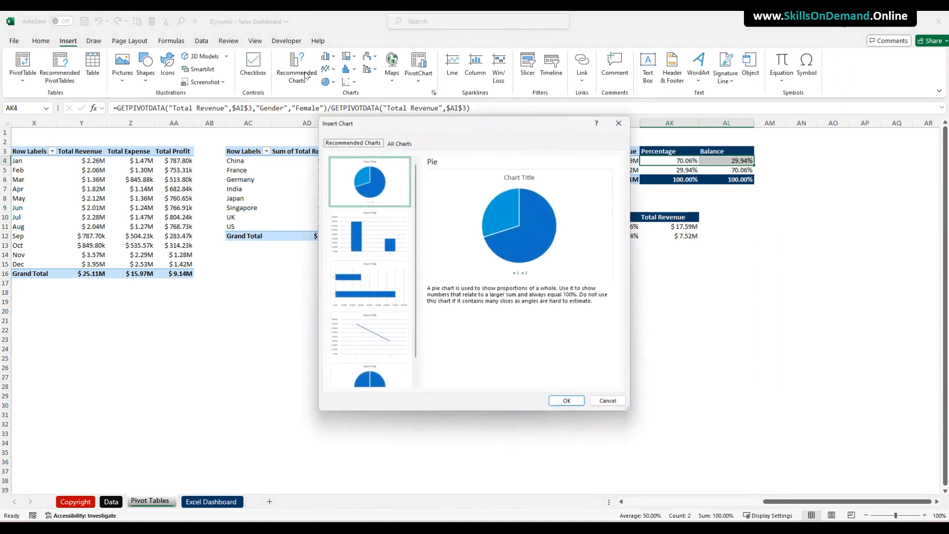
{"action": "left_click", "coordinate": [402, 143]}
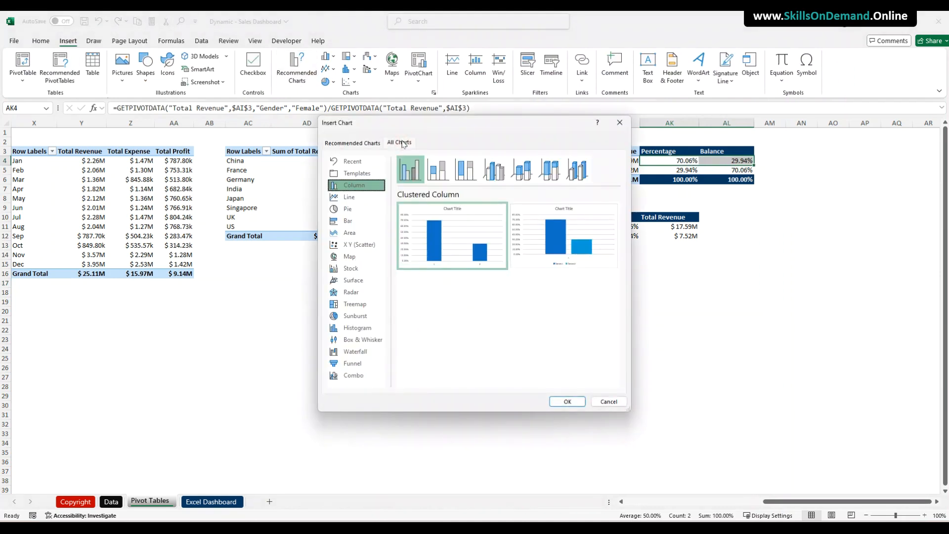
{"action": "left_click", "coordinate": [439, 171]}
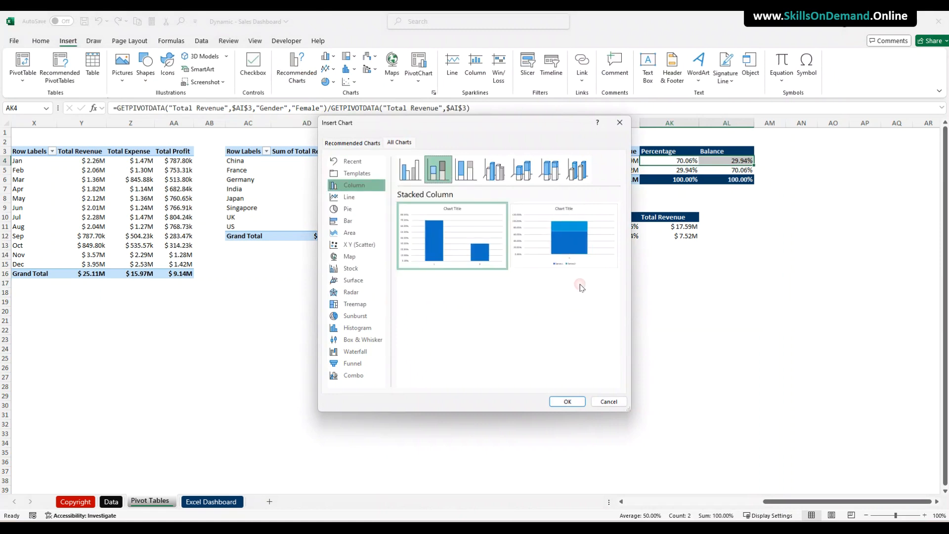
{"action": "left_click", "coordinate": [549, 259]}
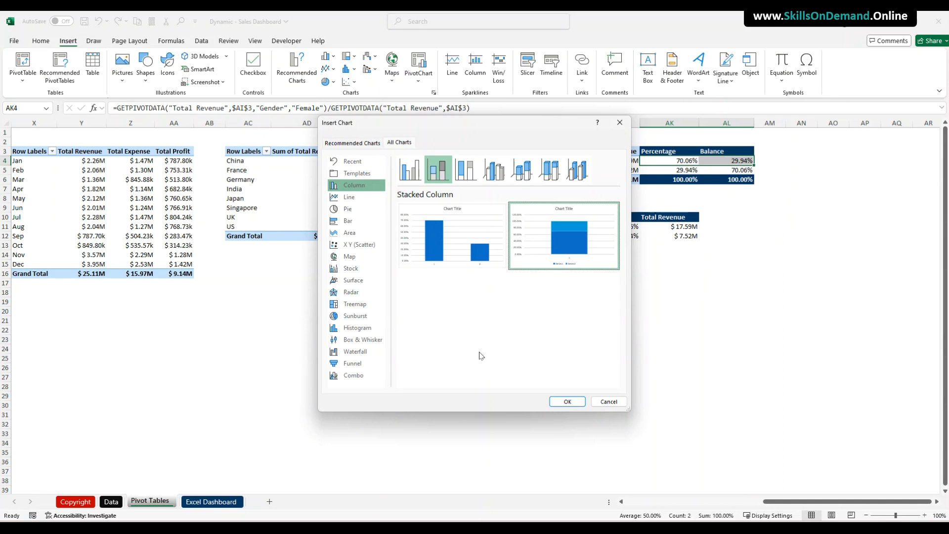
{"action": "mouse_move", "coordinate": [552, 251]}
{"action": "left_click", "coordinate": [567, 401]}
{"action": "left_click_drag", "start_coordinate": [453, 377], "coordinate": [485, 439]}
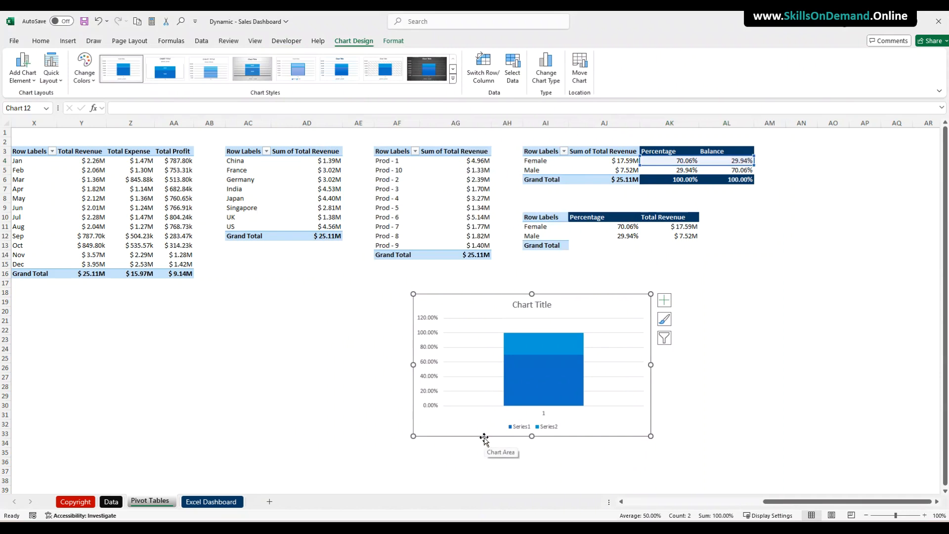
Set the maximum bound of the chart's vertical axis to 1.0.
{"action": "left_click", "coordinate": [432, 367]}
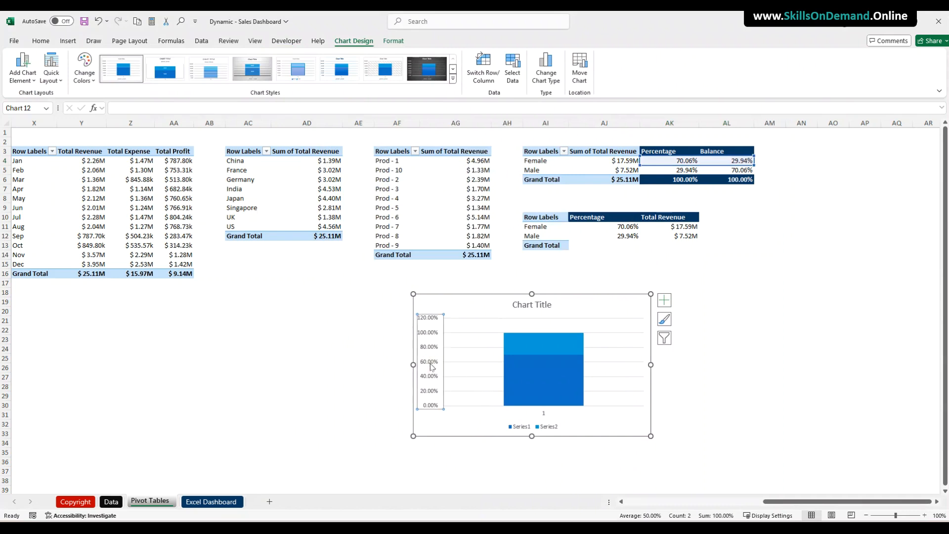
{"action": "right_click", "coordinate": [432, 367]}
{"action": "left_click", "coordinate": [475, 486]}
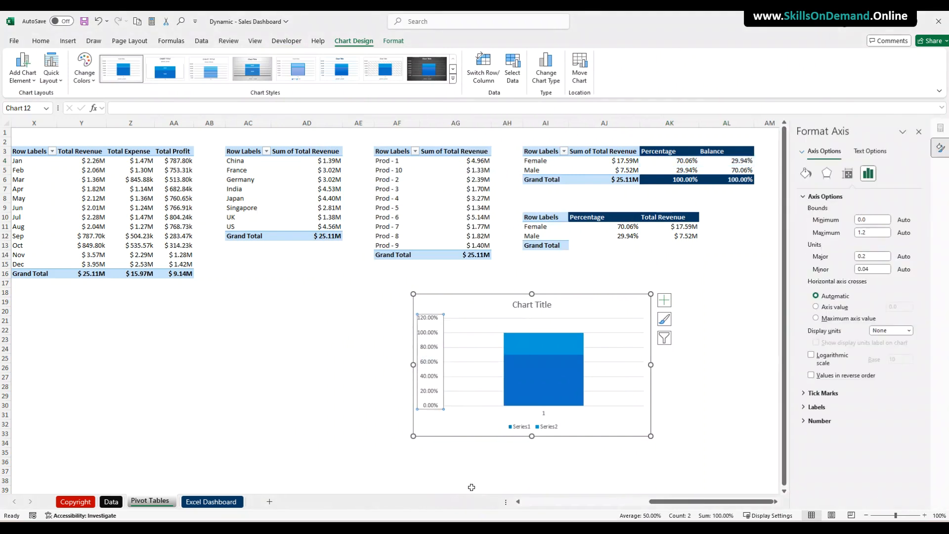
{"action": "left_click_drag", "start_coordinate": [885, 232], "coordinate": [851, 233]}
{"action": "type", "text": "1"}
{"action": "key", "text": "Return"}
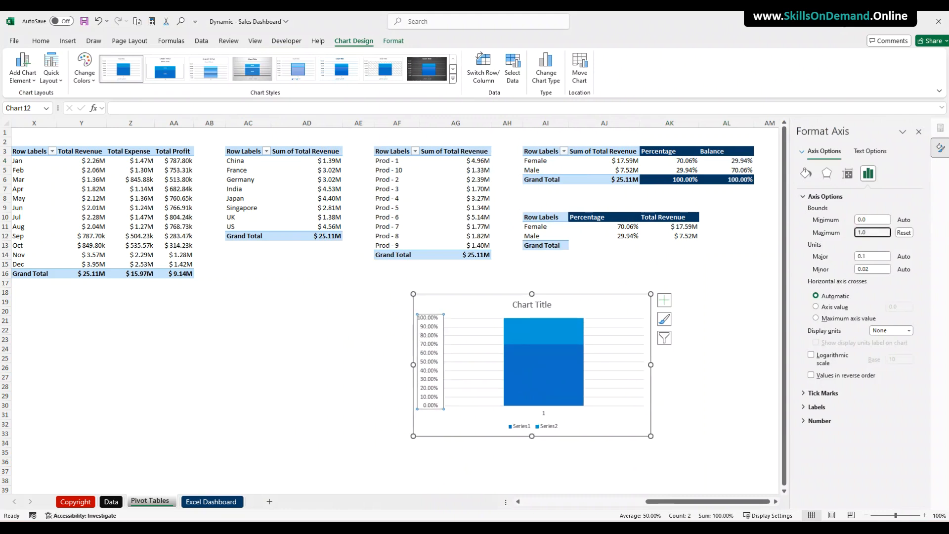
{"action": "left_click", "coordinate": [608, 305]}
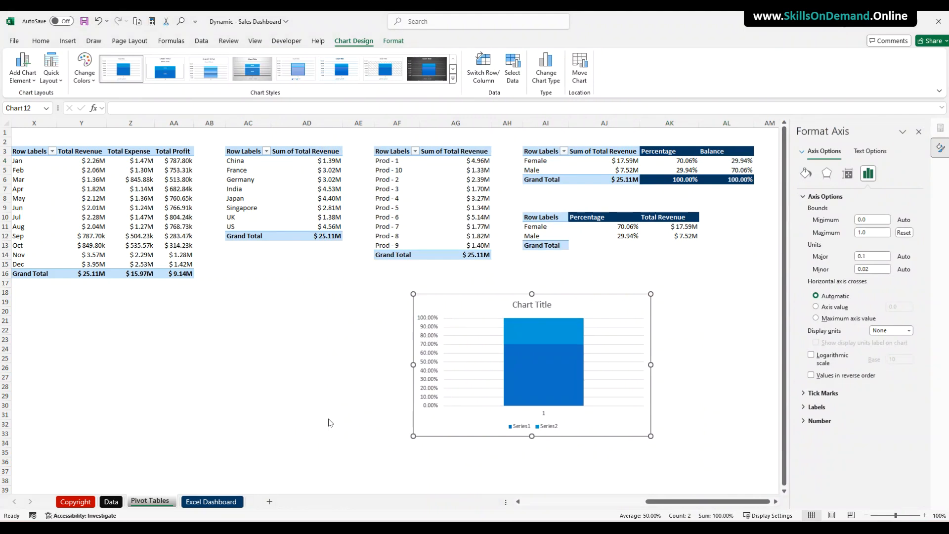
Delete the chart's vertical axis, legend, title, gridlines and horizontal axis so only the stacked column remains.
{"action": "left_click", "coordinate": [424, 400]}
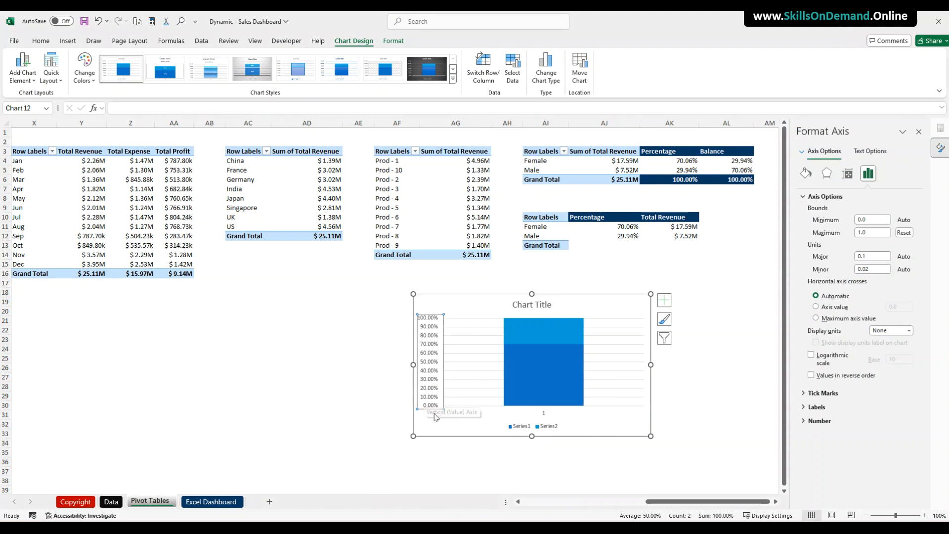
{"action": "key", "text": "Delete"}
{"action": "left_click", "coordinate": [524, 426]}
{"action": "key", "text": "Delete"}
{"action": "left_click", "coordinate": [541, 305]}
{"action": "key", "text": "Delete"}
{"action": "left_click", "coordinate": [456, 330]}
{"action": "key", "text": "Delete"}
{"action": "left_click", "coordinate": [476, 424]}
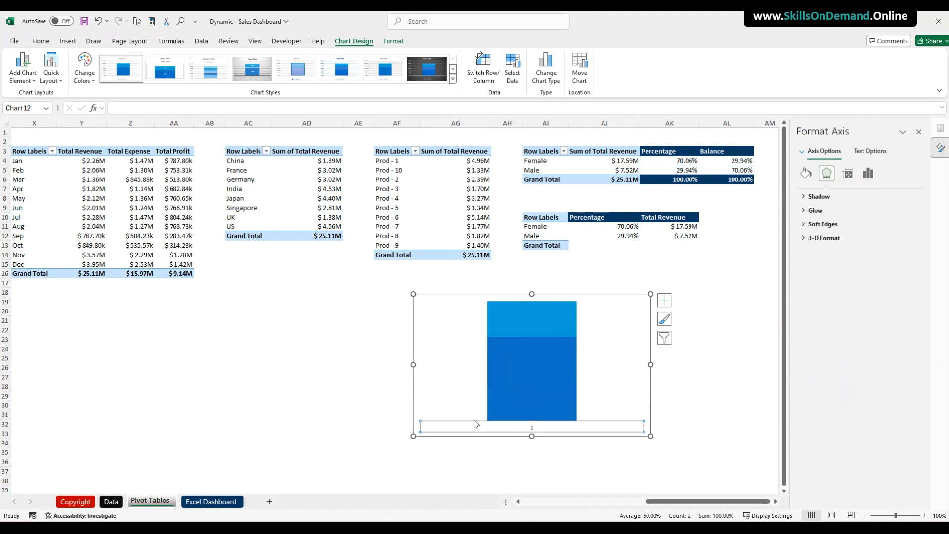
{"action": "key", "text": "Delete"}
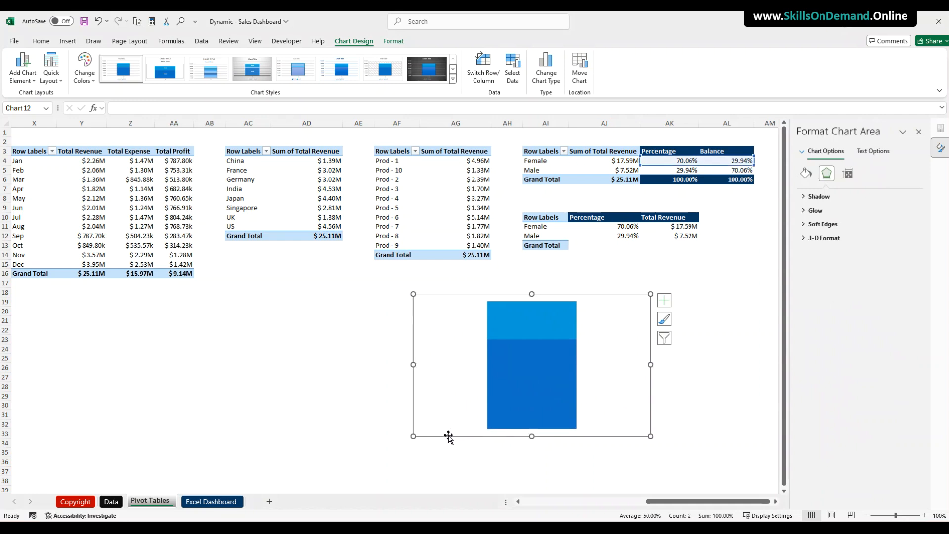
Give the chart area and the lower segment of the stacked column a black outline.
{"action": "left_click", "coordinate": [397, 43]}
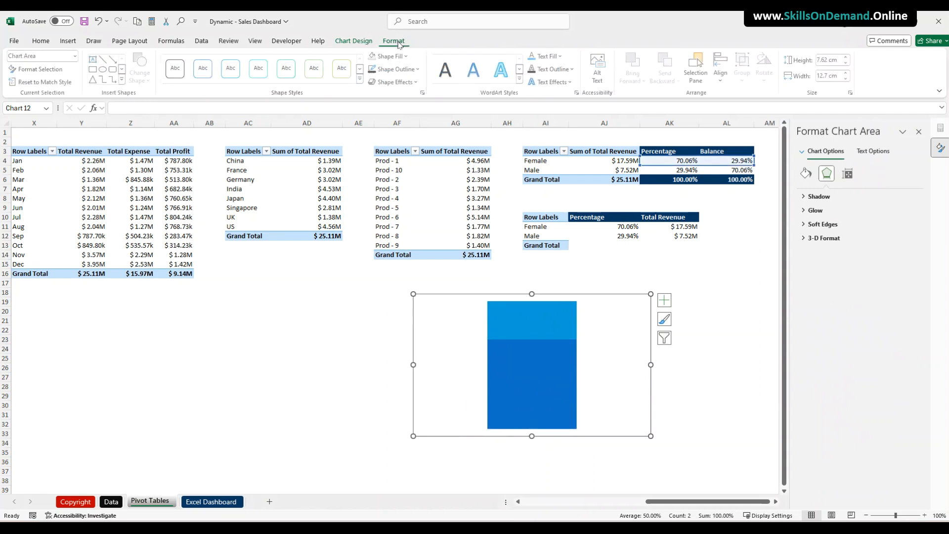
{"action": "left_click", "coordinate": [398, 70]}
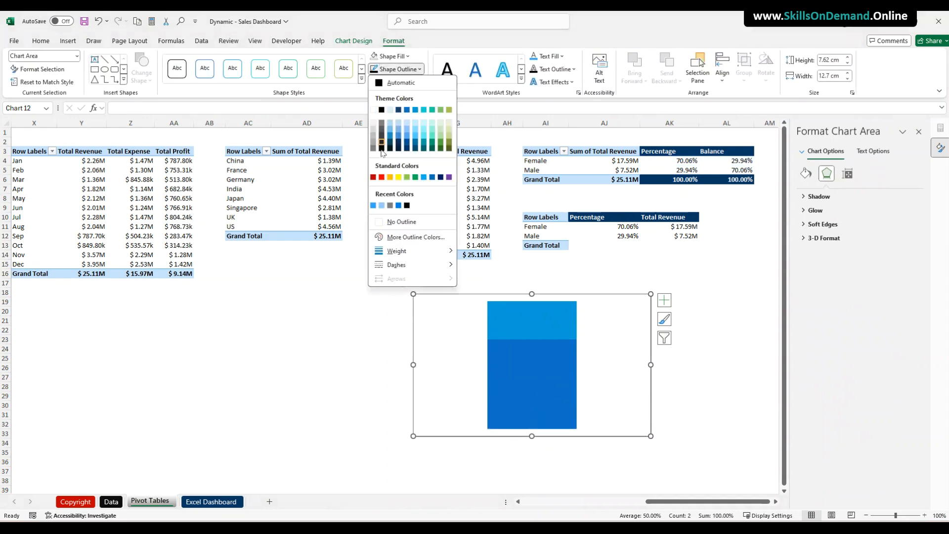
{"action": "left_click", "coordinate": [382, 149]}
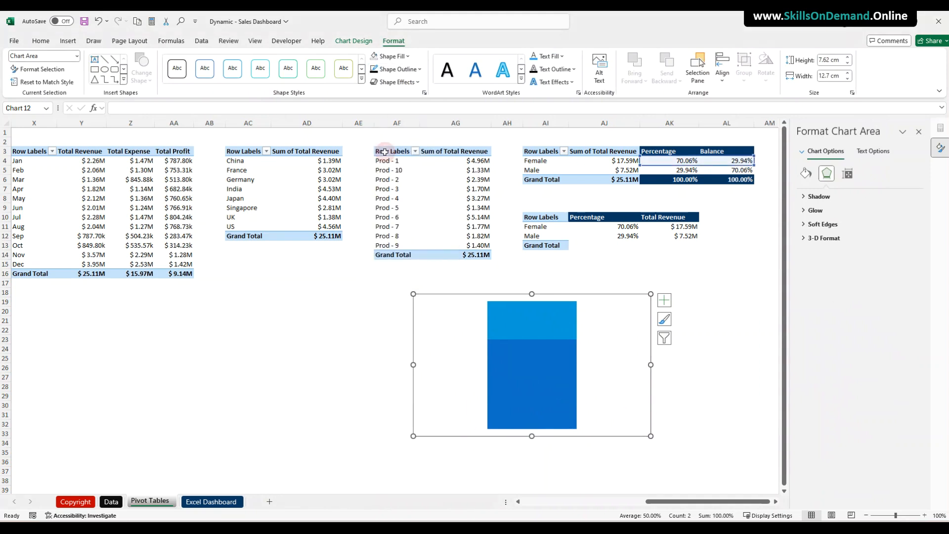
{"action": "left_click", "coordinate": [499, 351]}
{"action": "left_click", "coordinate": [375, 70]}
{"action": "left_click", "coordinate": [358, 340]}
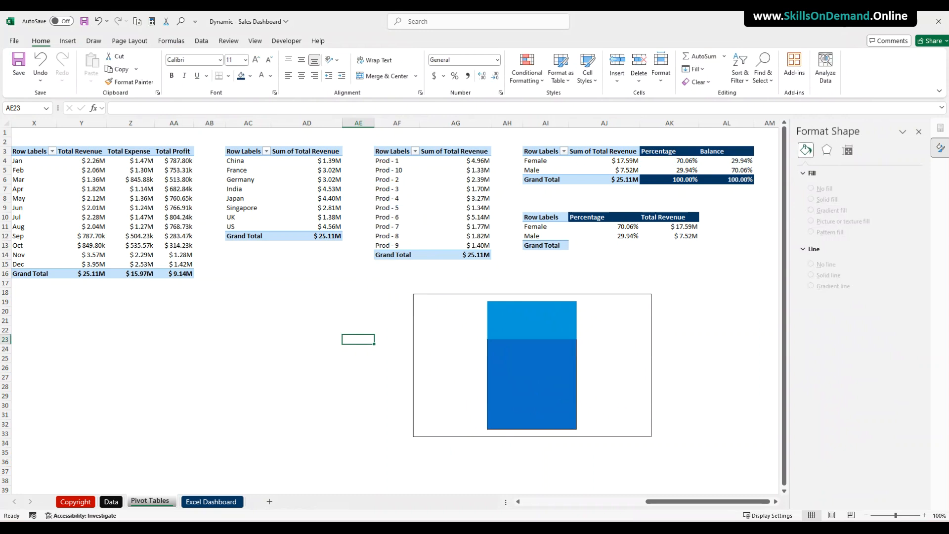
Set the gap width of the female chart's stacked column to 50%.
{"action": "right_click", "coordinate": [511, 389]}
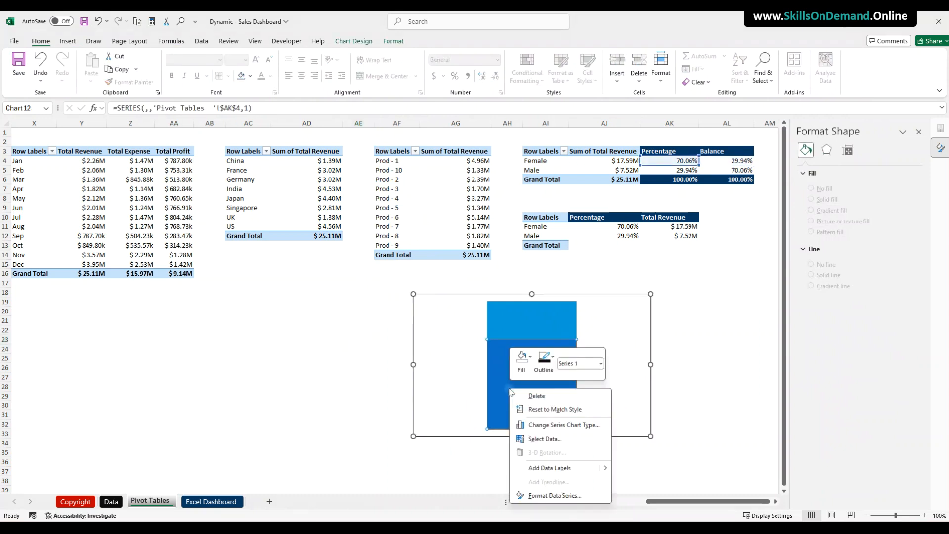
{"action": "left_click", "coordinate": [557, 498]}
{"action": "left_click", "coordinate": [901, 258]}
{"action": "type", "text": "50"}
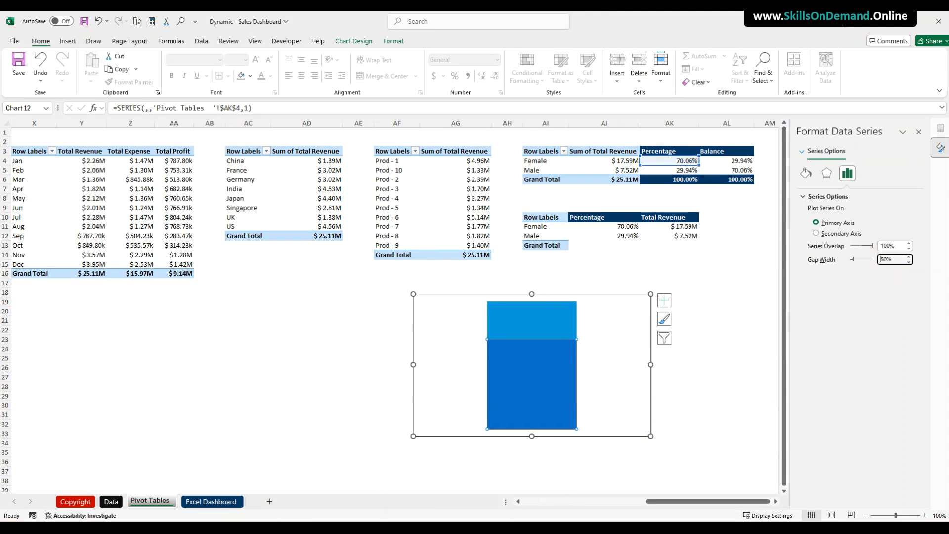
{"action": "key", "text": "Return"}
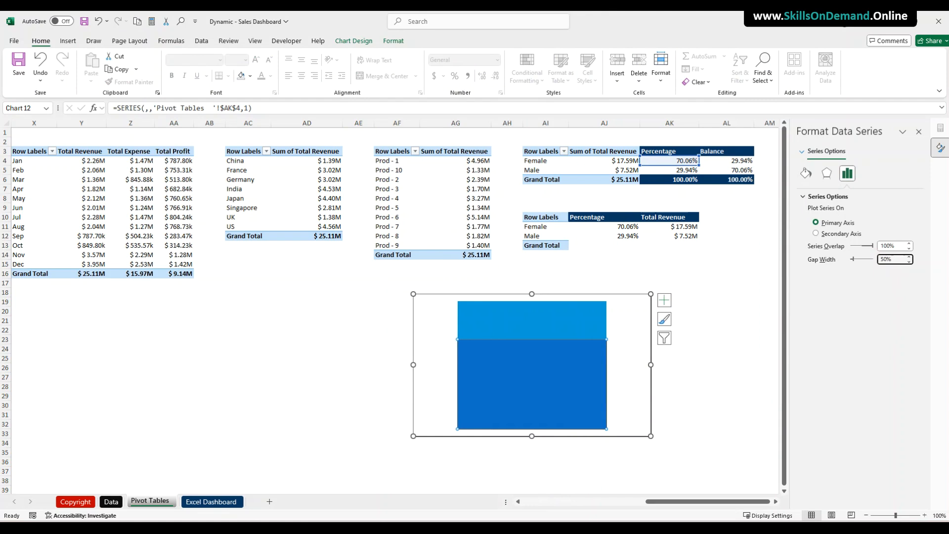
Resize the female percentage chart to 3.12 cm high and 2.69 cm wide.
{"action": "left_click", "coordinate": [618, 433]}
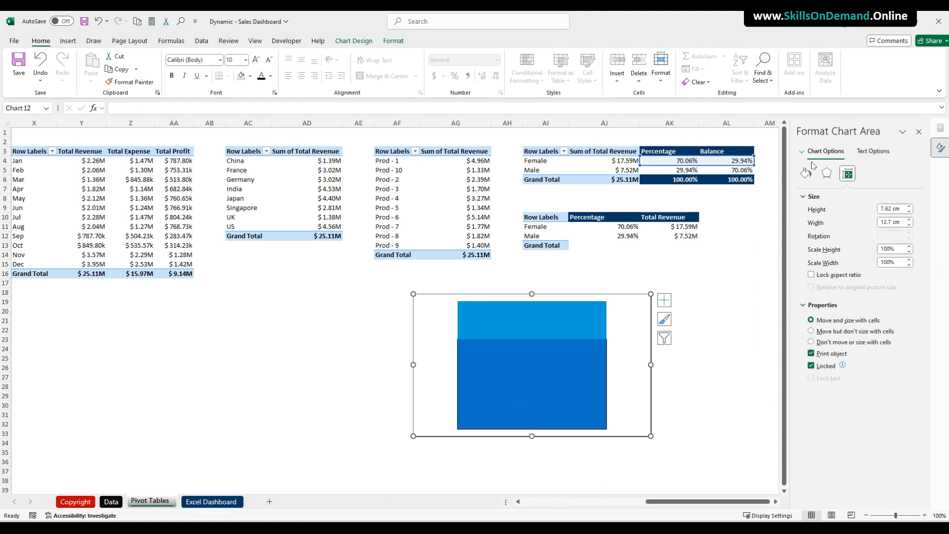
{"action": "left_click_drag", "start_coordinate": [892, 209], "coordinate": [861, 210]}
{"action": "type", "text": "3."}
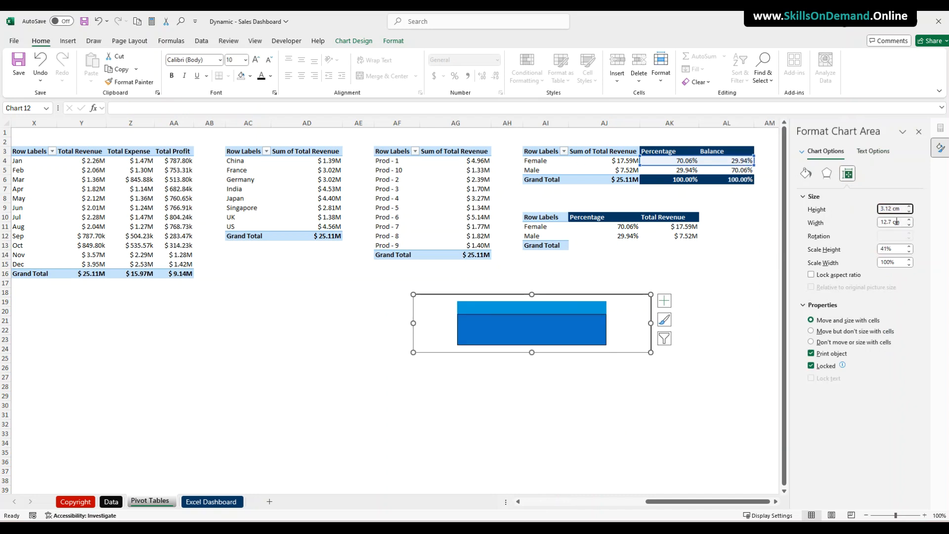
{"action": "left_click_drag", "start_coordinate": [894, 221], "coordinate": [861, 224]}
{"action": "type", "text": "2.6"}
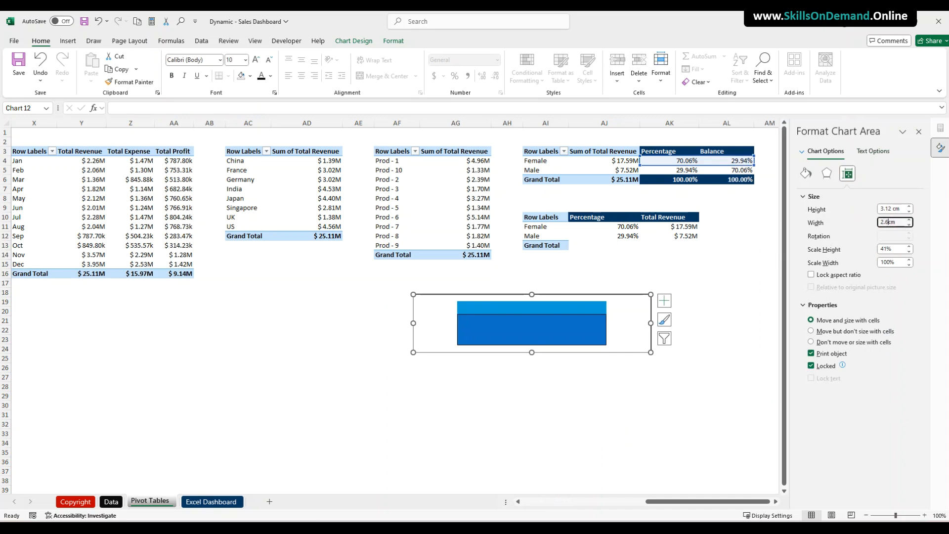
{"action": "key", "text": "Return"}
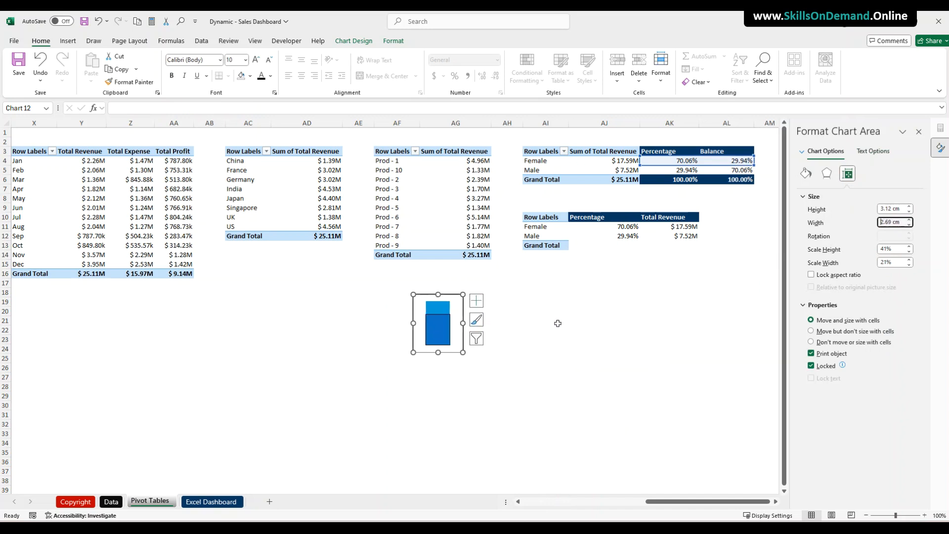
{"action": "left_click", "coordinate": [431, 395]}
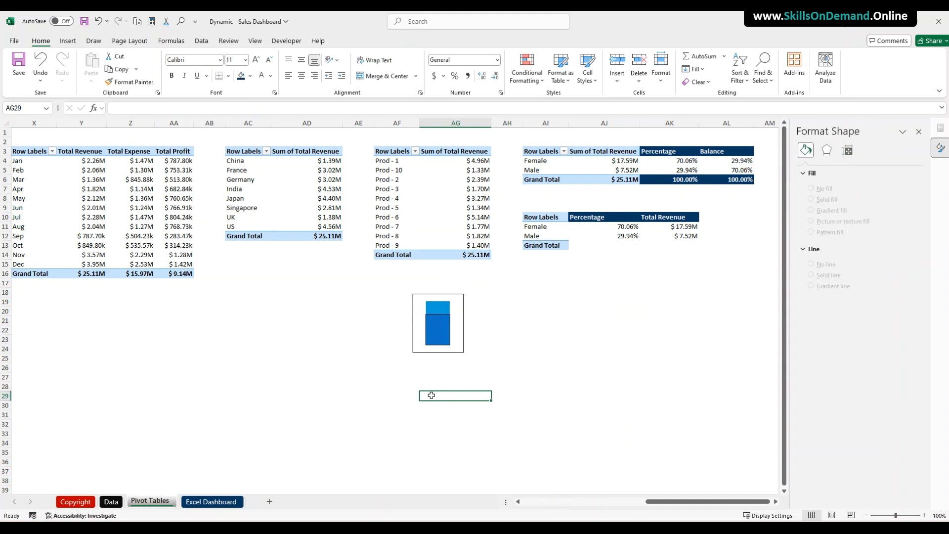
Fill the lower segment of the female chart's column with a custom bright blue hex colour.
{"action": "left_click", "coordinate": [443, 333]}
{"action": "right_click", "coordinate": [443, 333]}
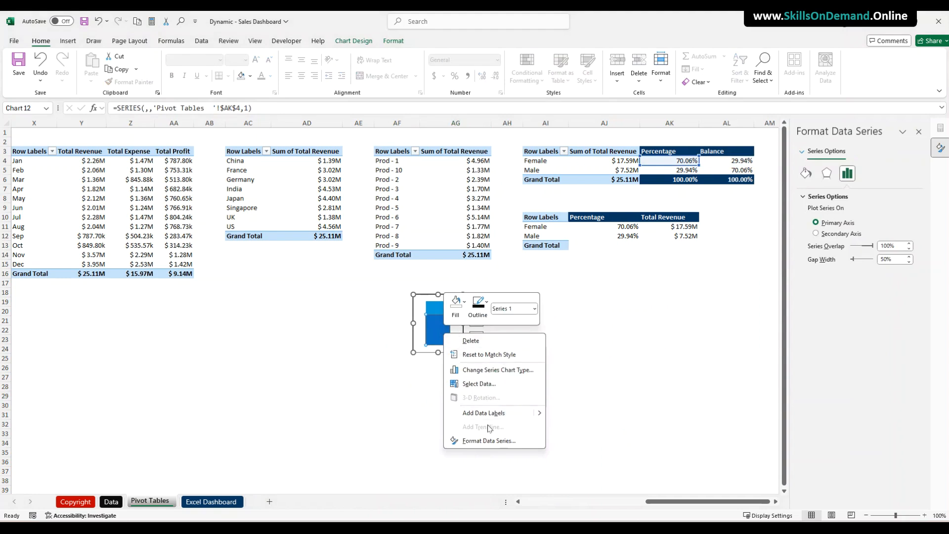
{"action": "left_click", "coordinate": [483, 442]}
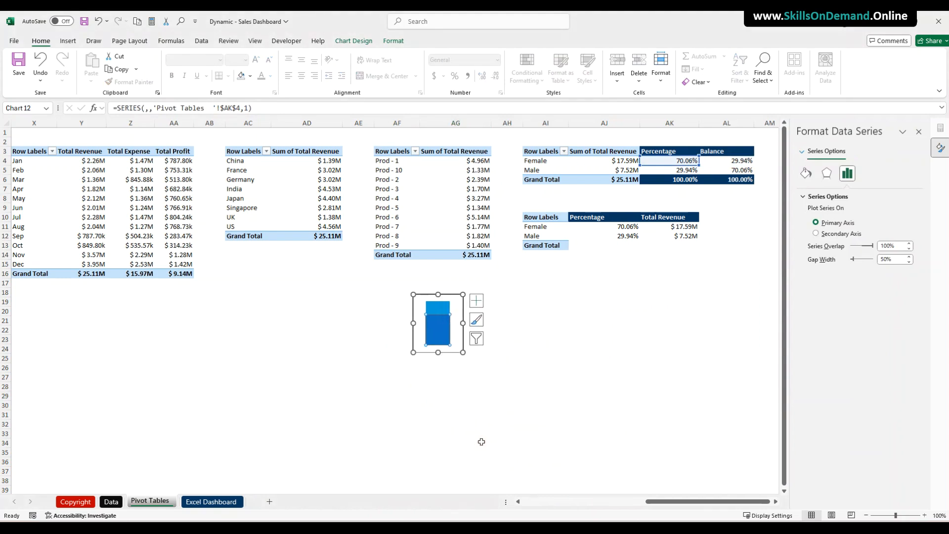
{"action": "left_click", "coordinate": [394, 41]}
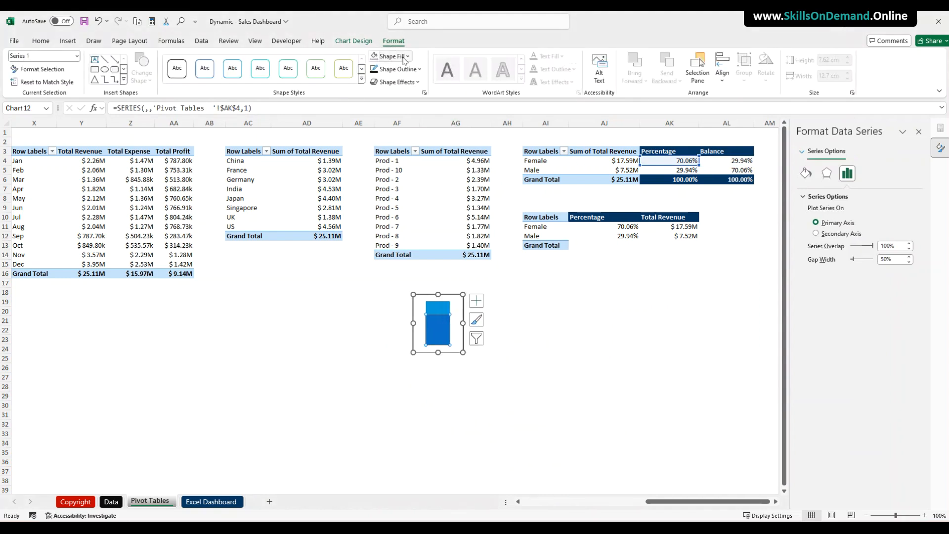
{"action": "left_click", "coordinate": [391, 56]}
{"action": "left_click", "coordinate": [410, 224]}
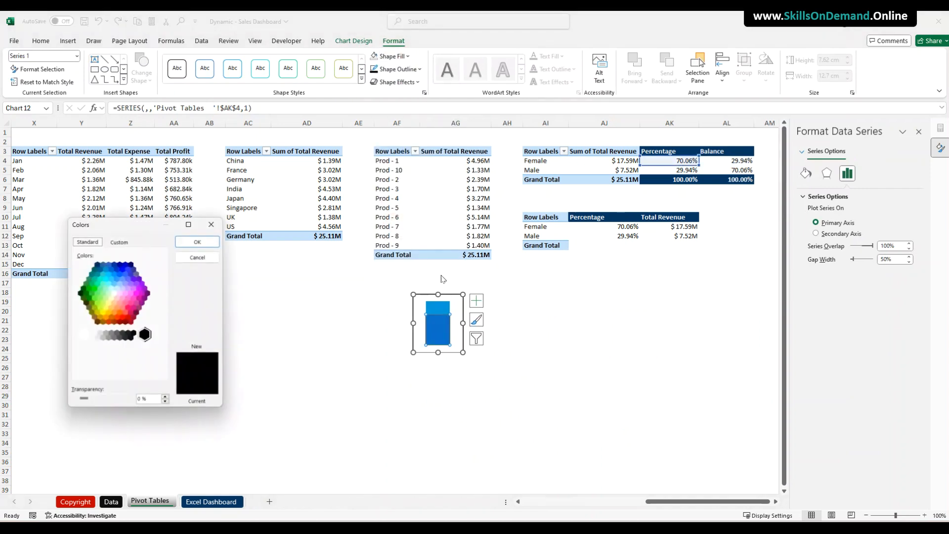
{"action": "left_click", "coordinate": [127, 243]}
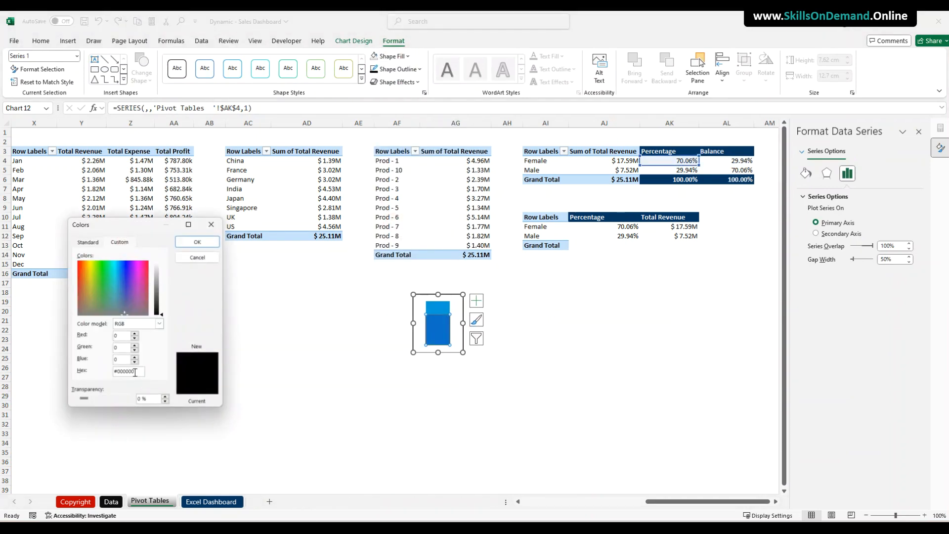
{"action": "left_click_drag", "start_coordinate": [140, 372], "coordinate": [120, 373]}
{"action": "type", "text": "2DA"}
{"action": "left_click", "coordinate": [197, 241]}
{"action": "left_click", "coordinate": [292, 348]}
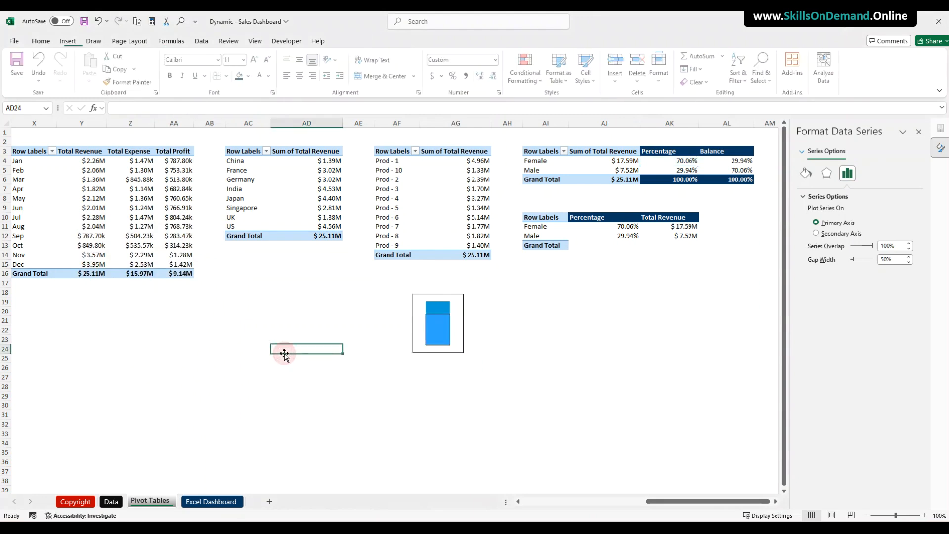
Set the upper segment of the female chart's column to no fill.
{"action": "double_click", "coordinate": [440, 307]}
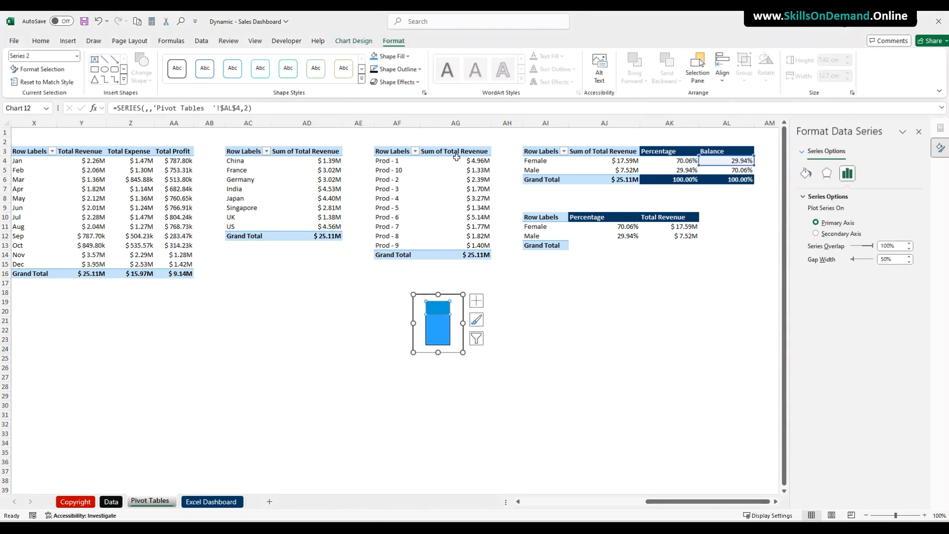
{"action": "left_click", "coordinate": [406, 56]}
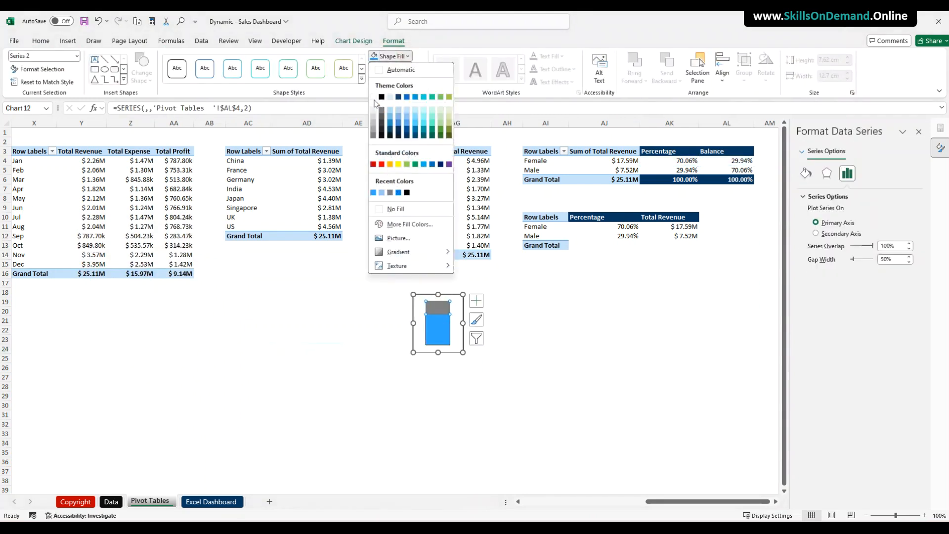
{"action": "left_click", "coordinate": [389, 208]}
{"action": "left_click", "coordinate": [333, 309]}
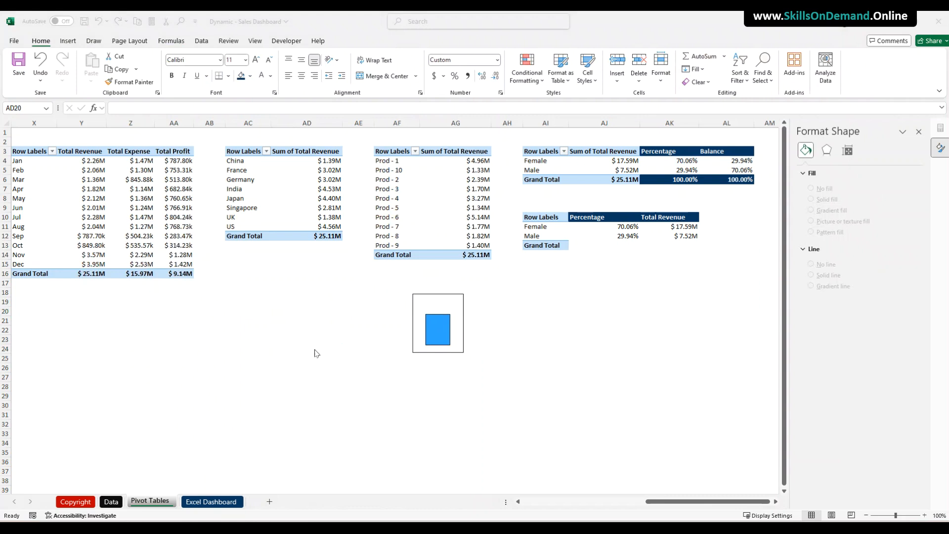
Set the female chart's chart area to no fill.
{"action": "left_click", "coordinate": [418, 351]}
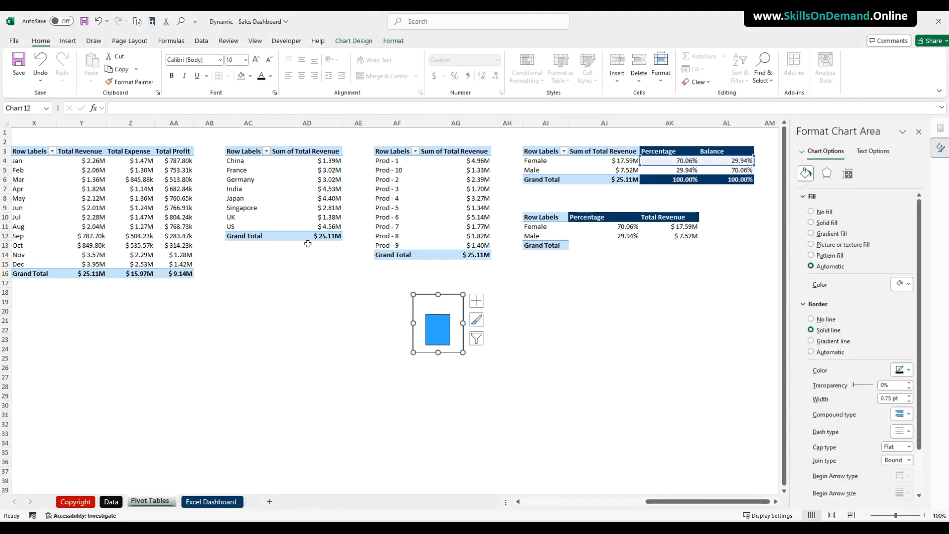
{"action": "left_click", "coordinate": [394, 40]}
{"action": "left_click", "coordinate": [390, 55]}
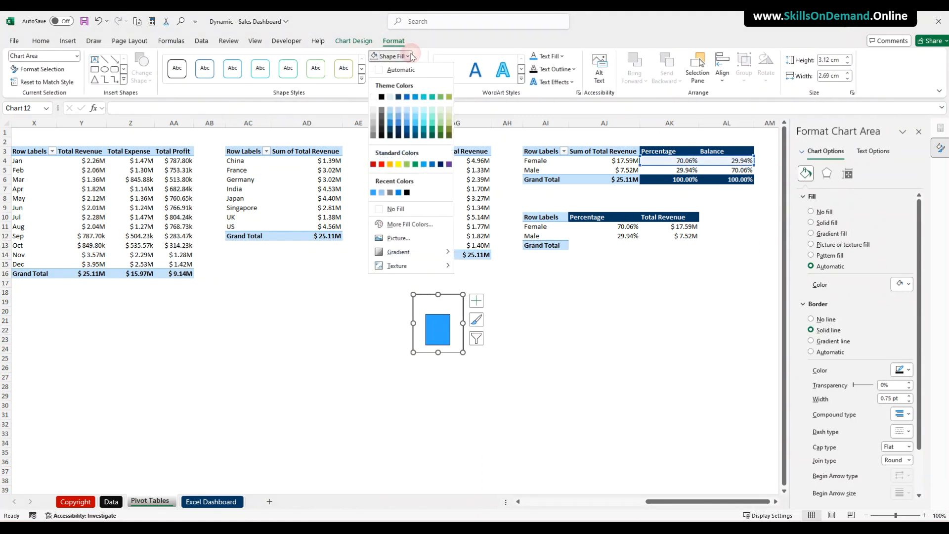
{"action": "left_click", "coordinate": [396, 209]}
{"action": "left_click", "coordinate": [336, 328]}
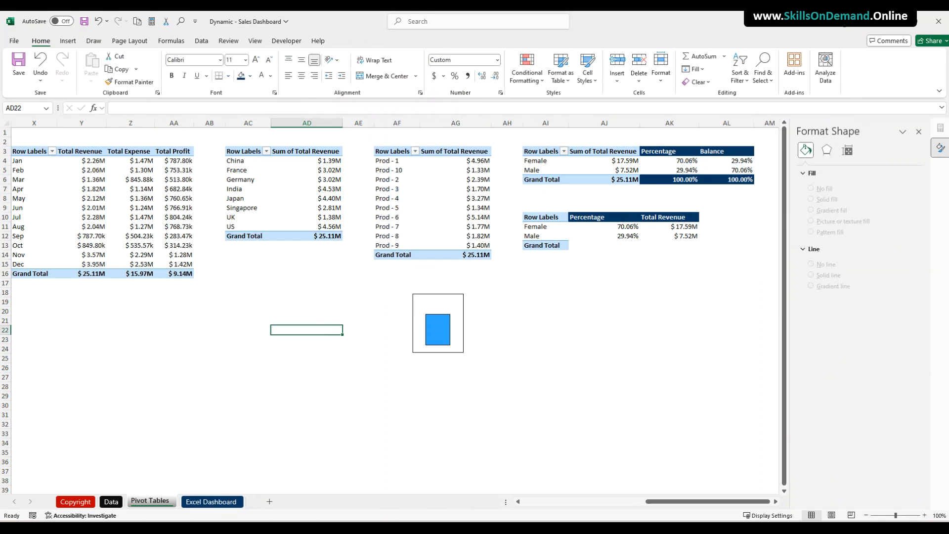
Insert a stacked column chart from AK5:AL5 with both values in one column, and place it beside the small female chart.
{"action": "left_click", "coordinate": [591, 311]}
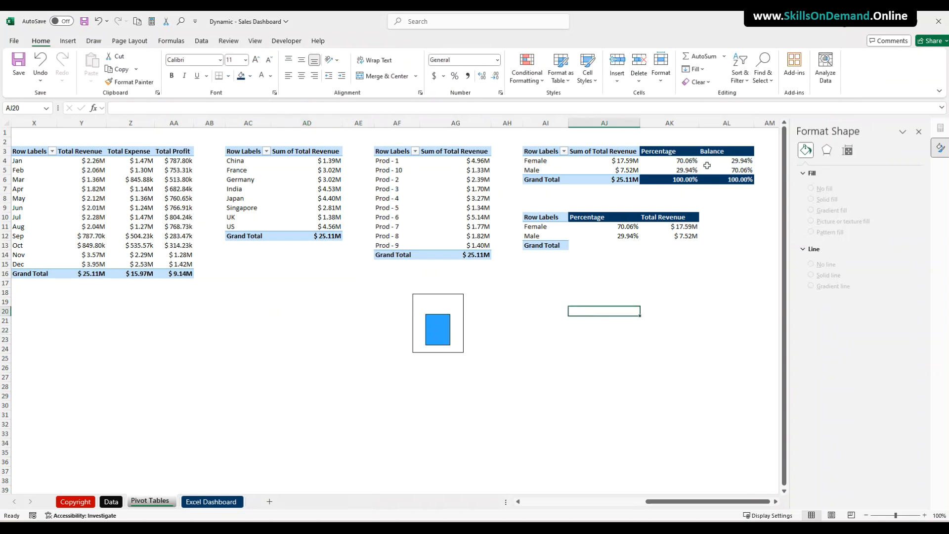
{"action": "left_click_drag", "start_coordinate": [683, 169], "coordinate": [734, 167]}
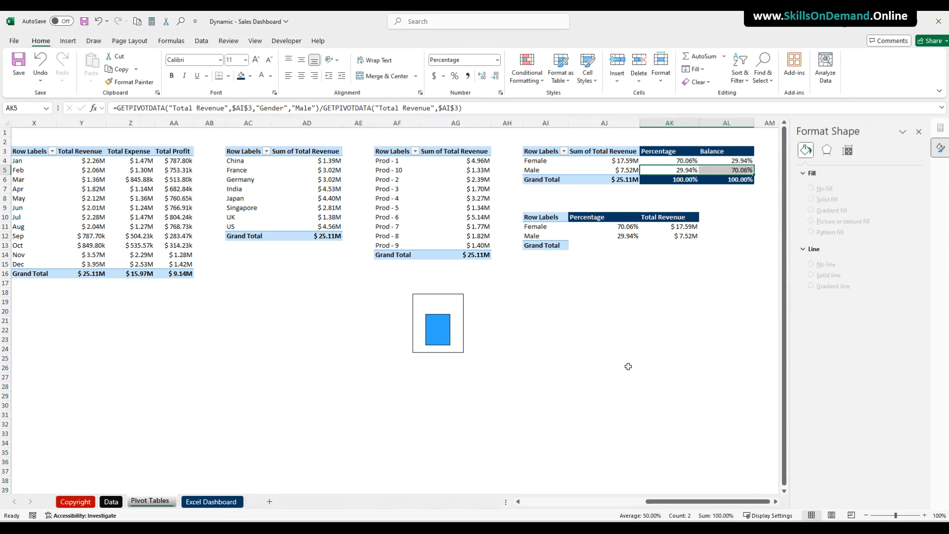
{"action": "left_click", "coordinate": [73, 40]}
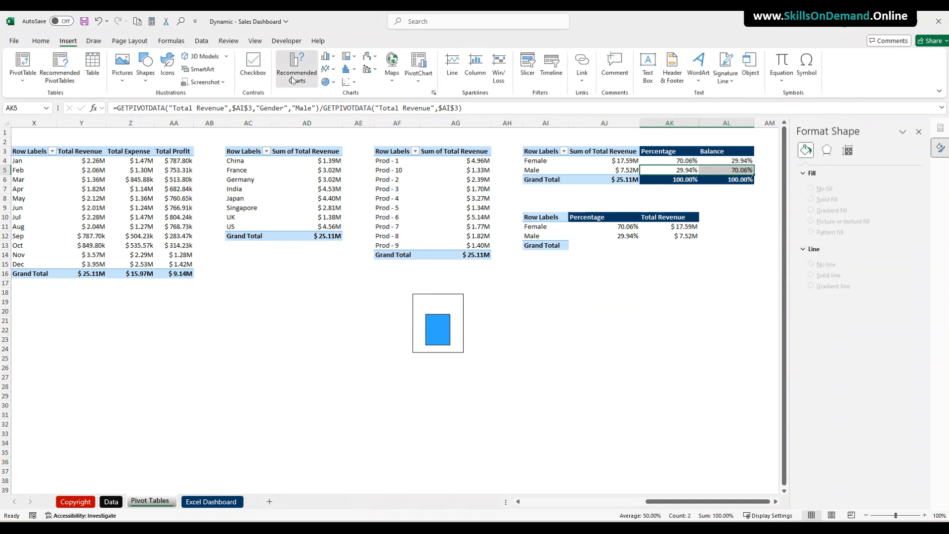
{"action": "left_click", "coordinate": [296, 70]}
{"action": "left_click", "coordinate": [409, 143]}
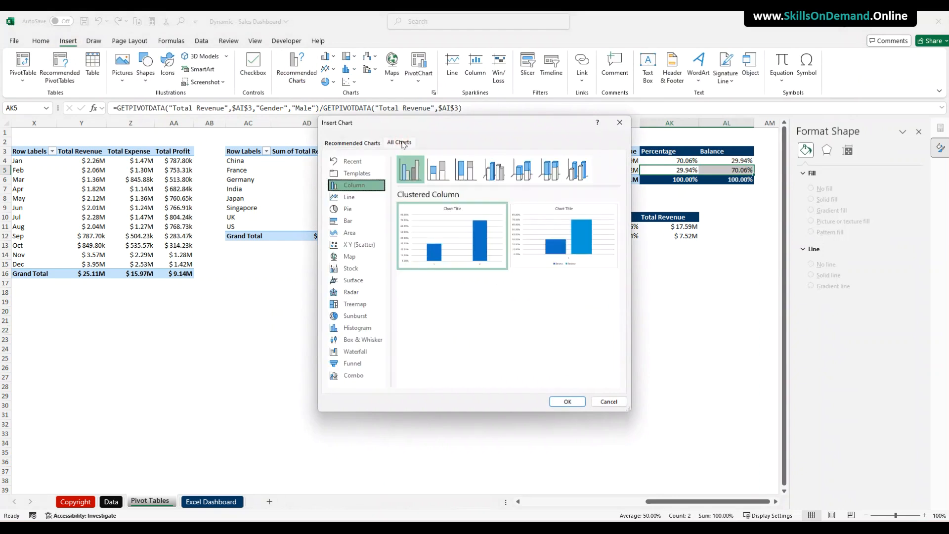
{"action": "left_click", "coordinate": [442, 177]}
{"action": "mouse_move", "coordinate": [567, 255]}
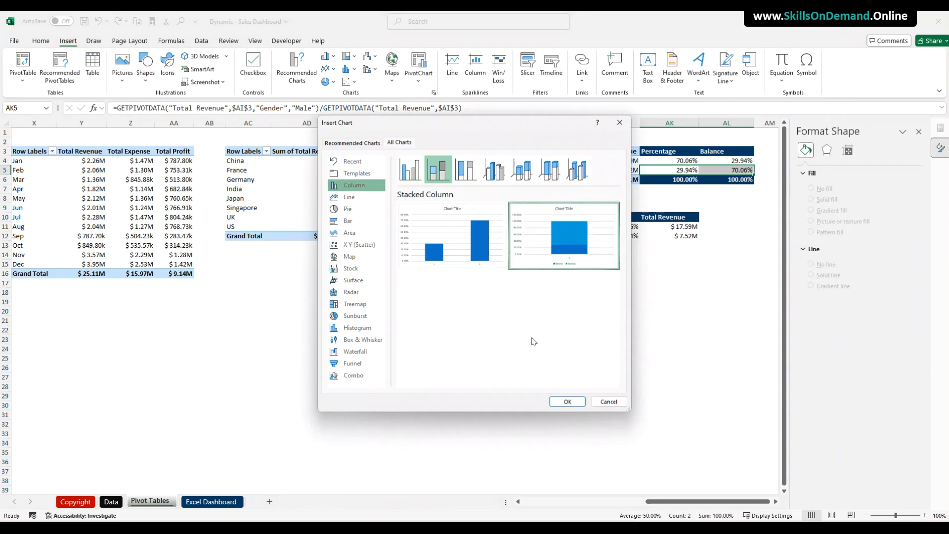
{"action": "left_click", "coordinate": [567, 402]}
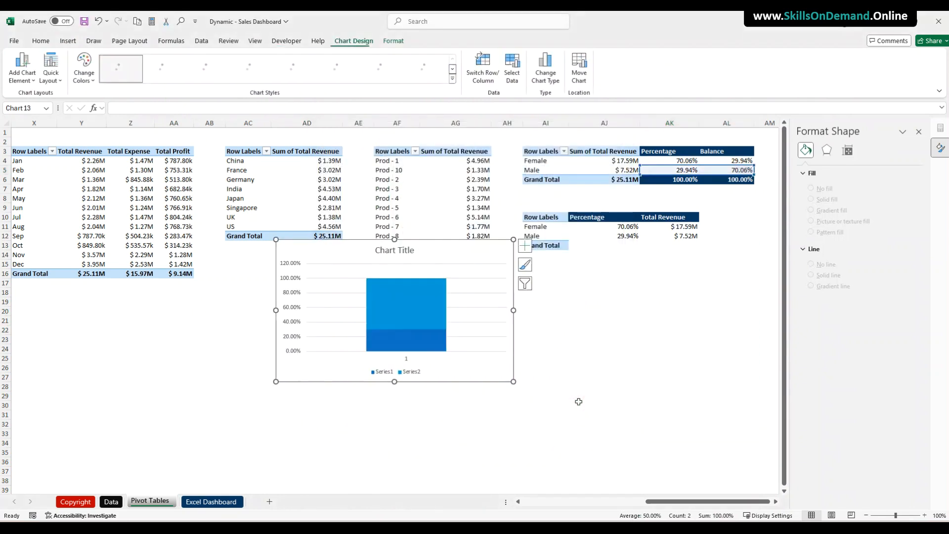
{"action": "left_click_drag", "start_coordinate": [446, 384], "coordinate": [660, 420]}
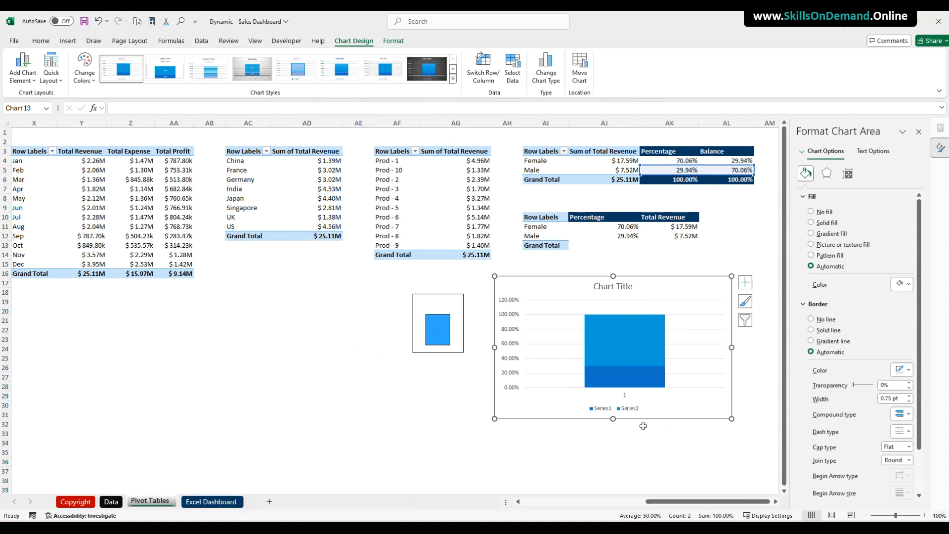
Set the maximum bound of the male chart's vertical axis to 1.0.
{"action": "right_click", "coordinate": [508, 363]}
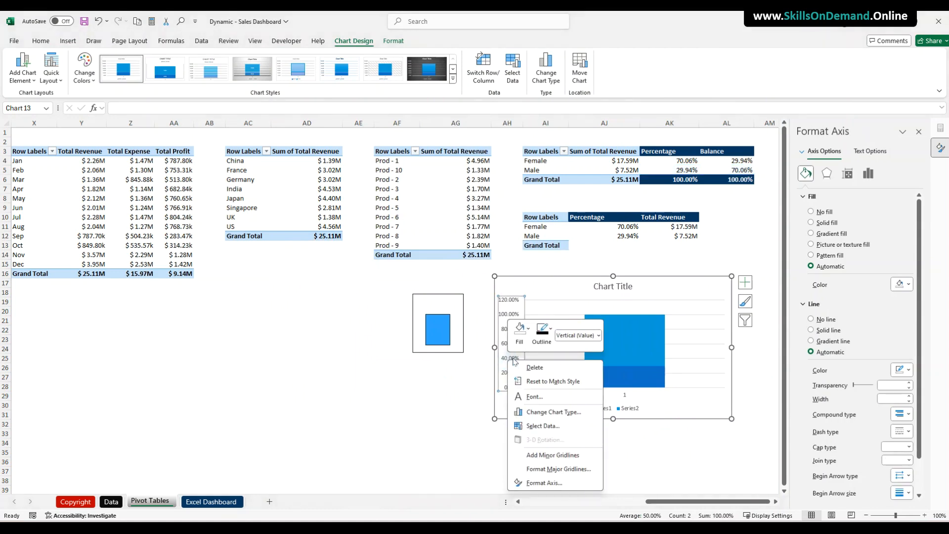
{"action": "left_click", "coordinate": [548, 482]}
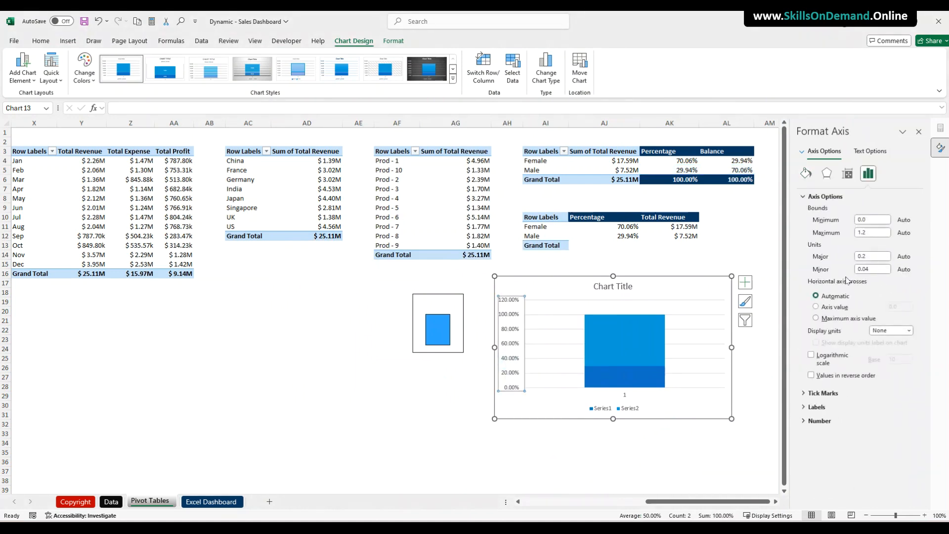
{"action": "double_click", "coordinate": [872, 233]}
{"action": "type", "text": "1"}
{"action": "key", "text": "Return"}
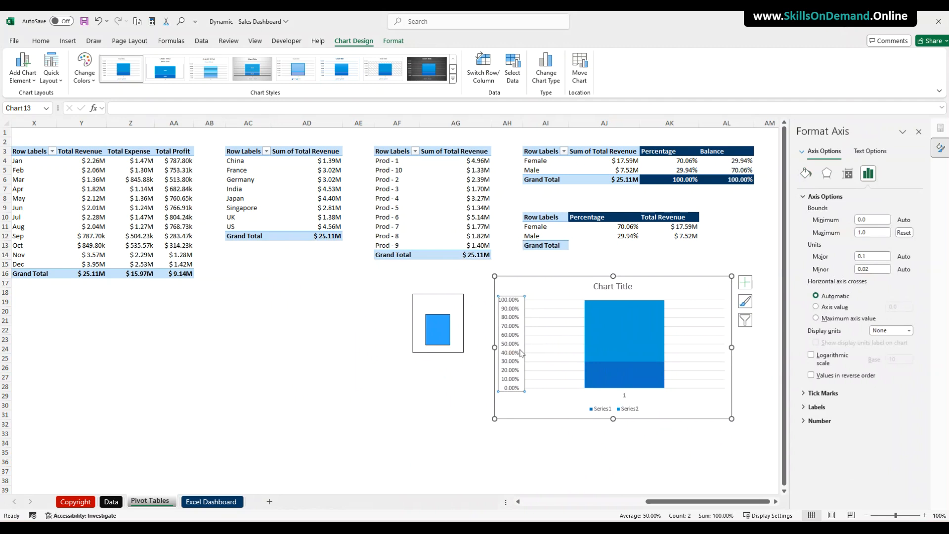
Delete the male chart's vertical axis, gridlines, horizontal axis, legend and title so only the stacked column remains.
{"action": "key", "text": "Delete"}
{"action": "left_click", "coordinate": [551, 378]}
{"action": "key", "text": "Delete"}
{"action": "left_click", "coordinate": [613, 399]}
{"action": "key", "text": "Delete"}
{"action": "left_click", "coordinate": [613, 401]}
{"action": "key", "text": "Delete"}
{"action": "left_click", "coordinate": [611, 287]}
{"action": "key", "text": "Delete"}
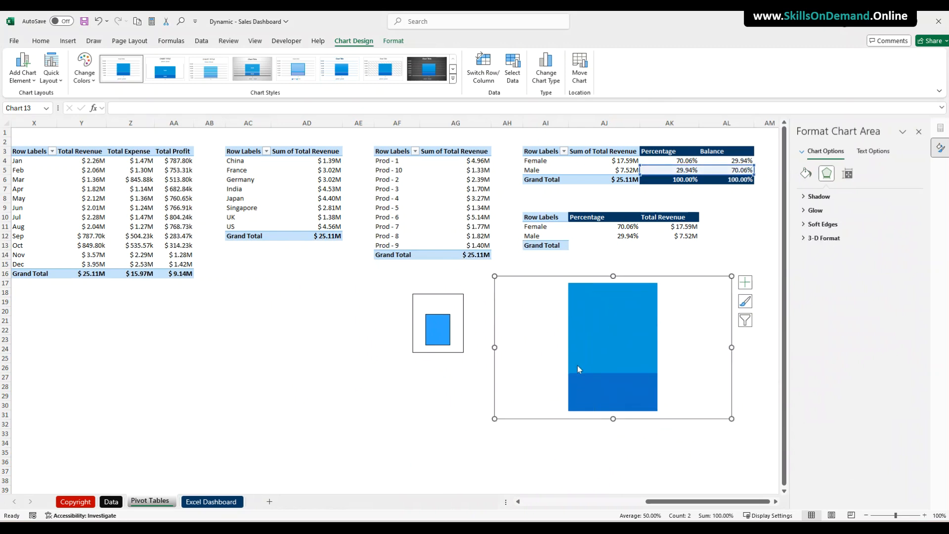
Give the male chart's chart area and the lower segment of its column a black outline.
{"action": "left_click", "coordinate": [394, 41]}
{"action": "left_click", "coordinate": [395, 68]}
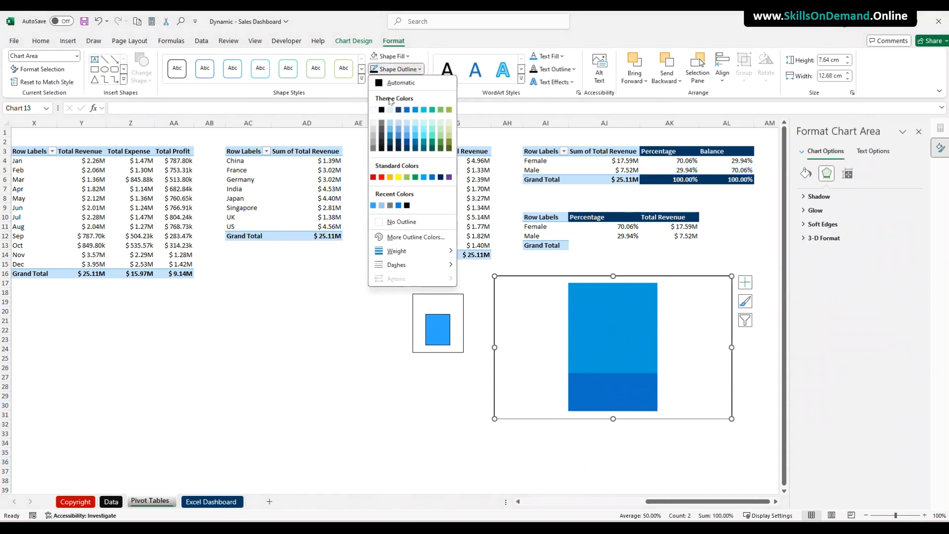
{"action": "left_click", "coordinate": [383, 111]}
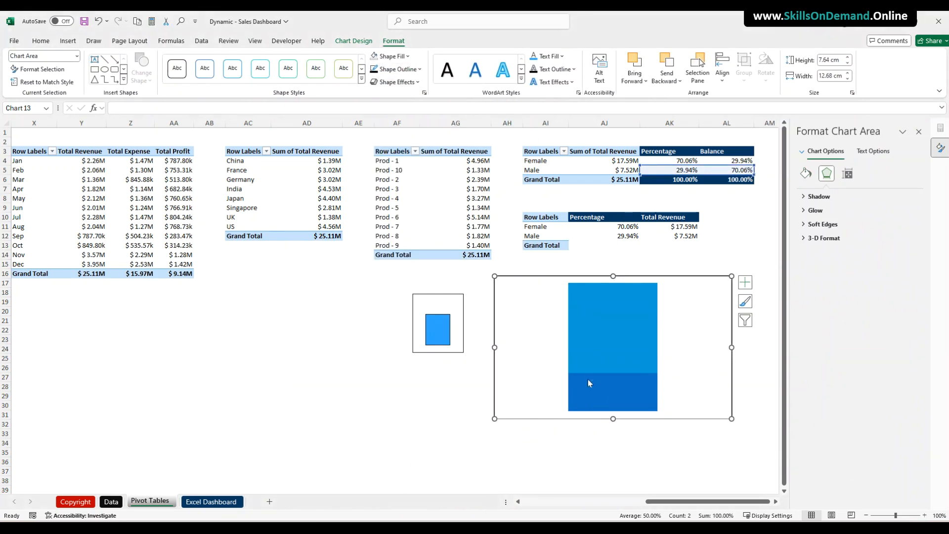
{"action": "left_click", "coordinate": [588, 379]}
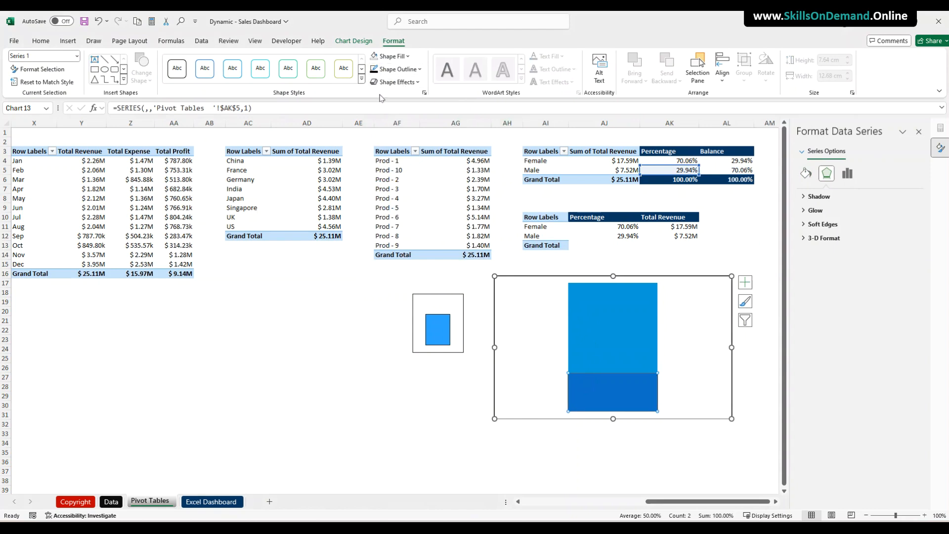
{"action": "left_click", "coordinate": [301, 322]}
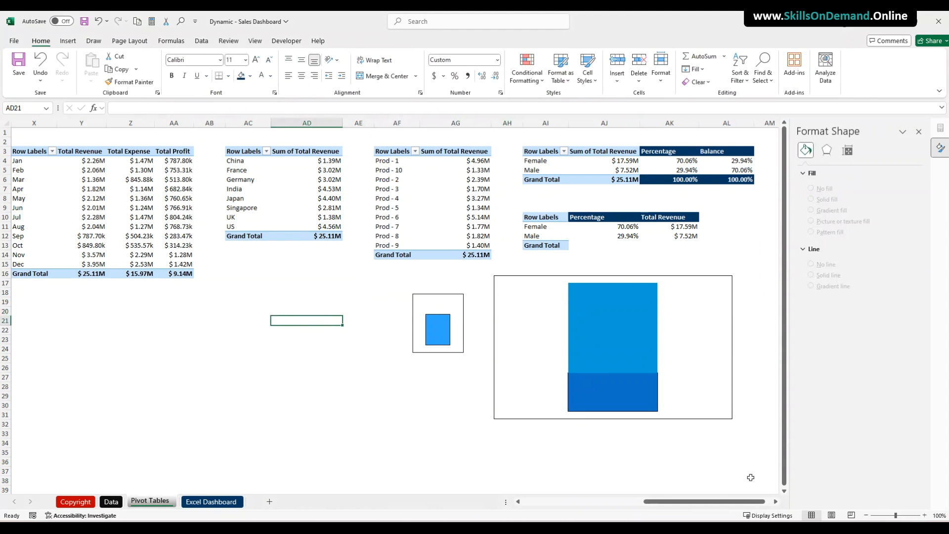
Set the gap width of the male chart's column to 50%.
{"action": "right_click", "coordinate": [618, 400]}
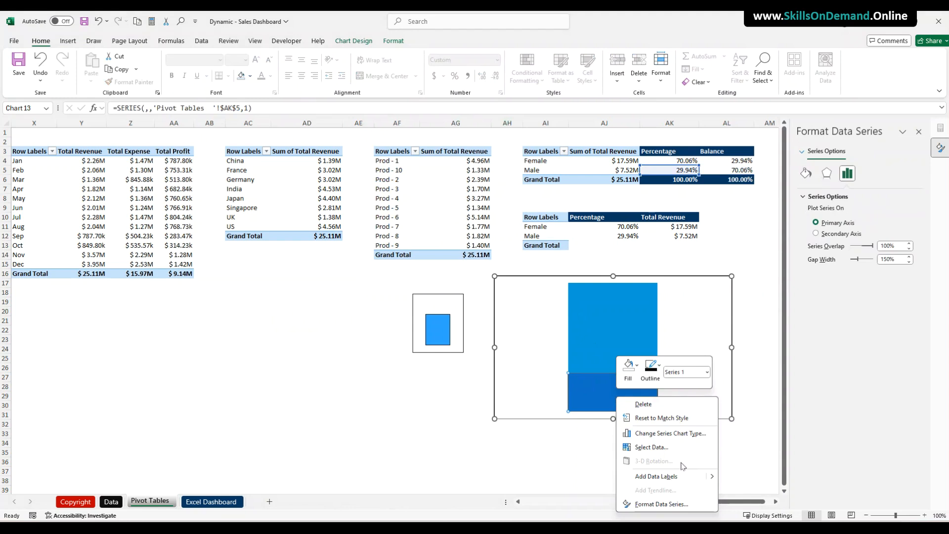
{"action": "left_click", "coordinate": [662, 504]}
{"action": "left_click_drag", "start_coordinate": [896, 259], "coordinate": [847, 261]}
{"action": "type", "text": "50"}
{"action": "key", "text": "Return"}
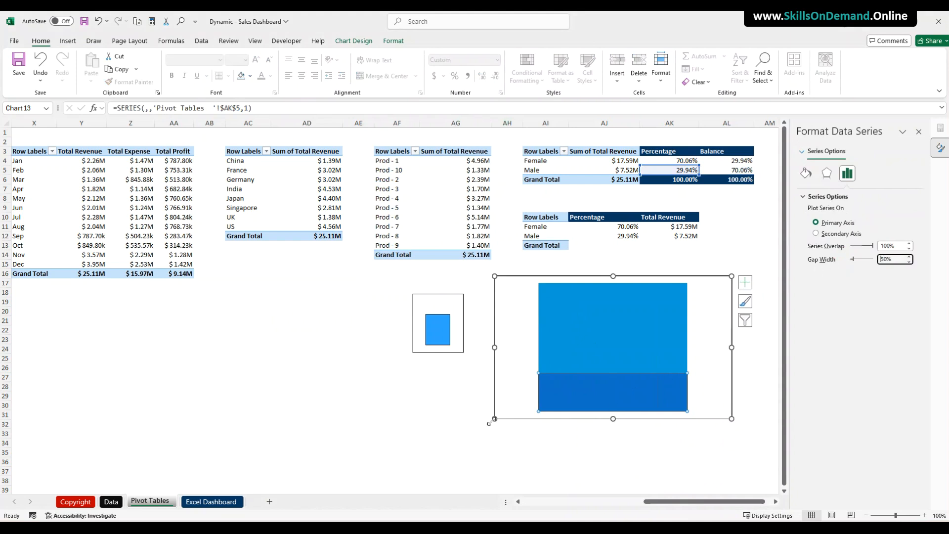
Resize the male chart to a height of 3.12 cm and a width of 2.69 cm.
{"action": "left_click", "coordinate": [508, 417]}
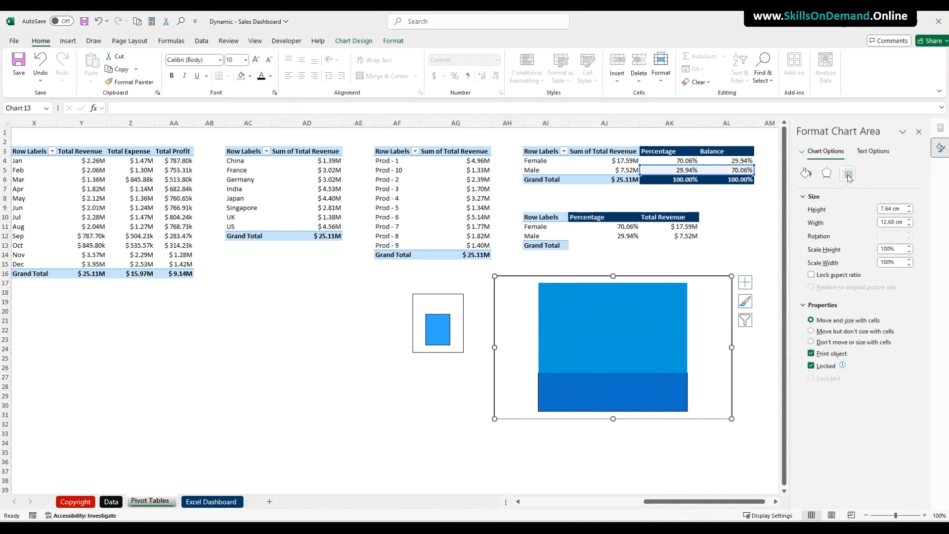
{"action": "left_click", "coordinate": [847, 208]}
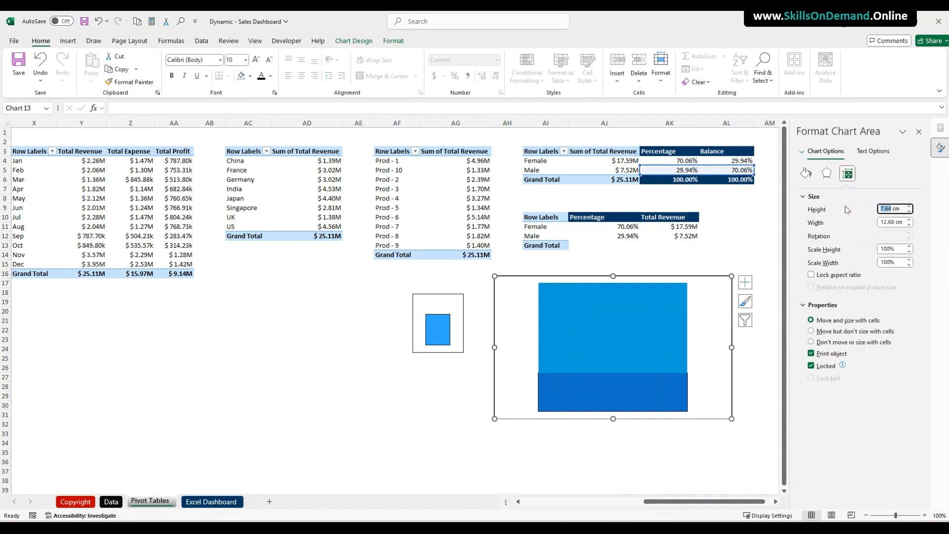
{"action": "type", "text": "3.12"}
{"action": "left_click", "coordinate": [865, 220]}
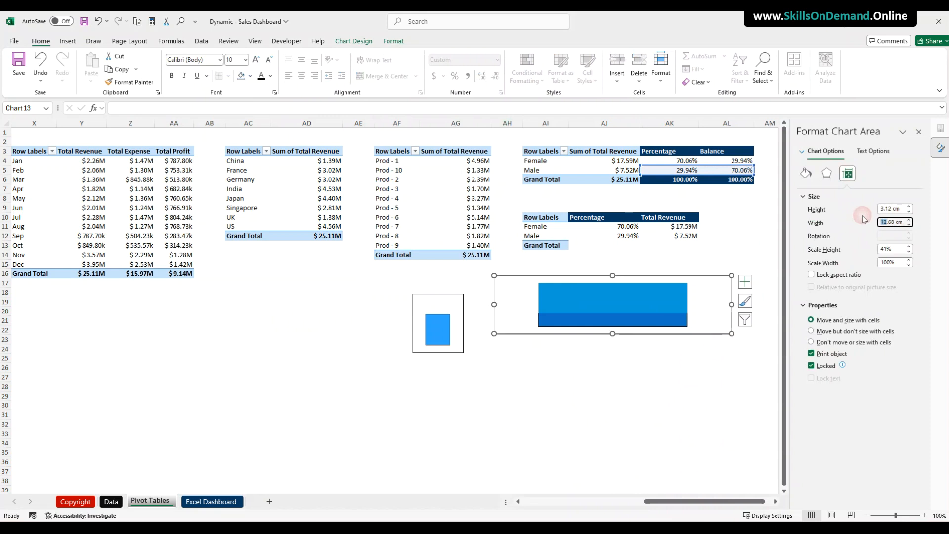
{"action": "type", "text": "2.66"}
{"action": "key", "text": "Return"}
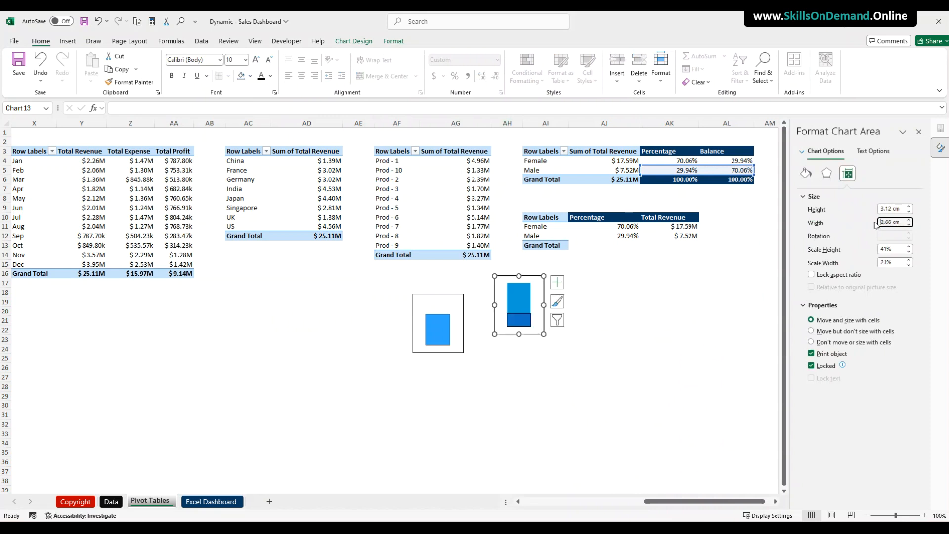
{"action": "double_click", "coordinate": [890, 224]}
{"action": "type", "text": "2.68"}
{"action": "key", "text": "Return"}
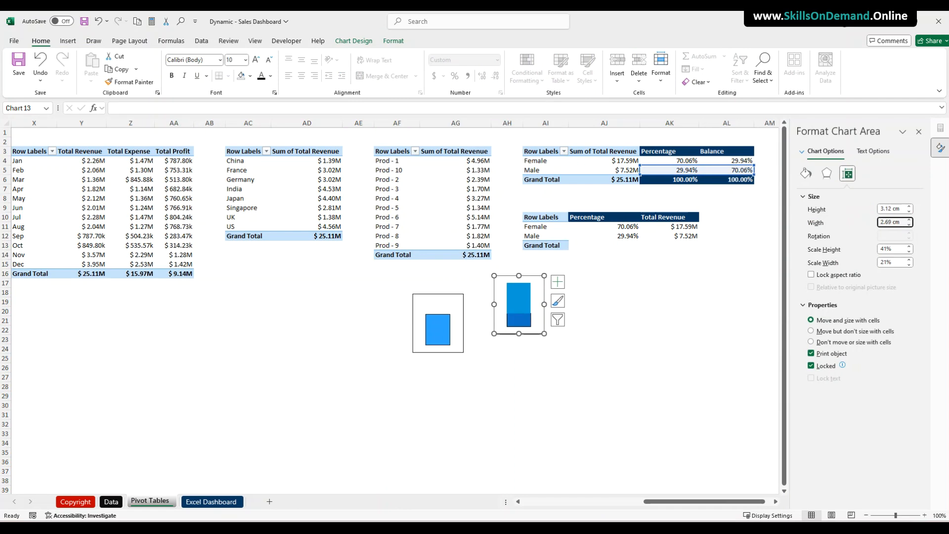
Fill the lower segment of the male chart's column with the custom colour #2DA5FF.
{"action": "left_click", "coordinate": [520, 323]}
{"action": "left_click", "coordinate": [388, 42]}
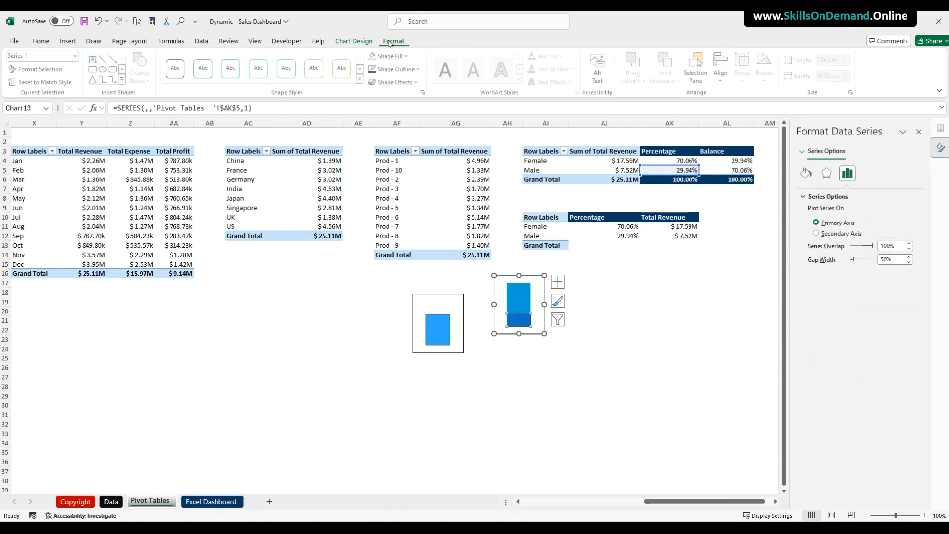
{"action": "left_click", "coordinate": [393, 56]}
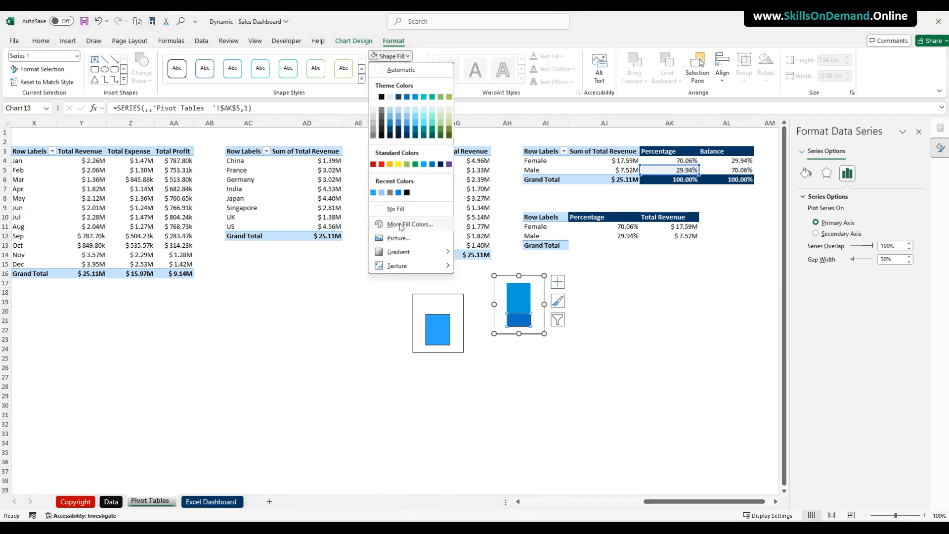
{"action": "left_click", "coordinate": [401, 225]}
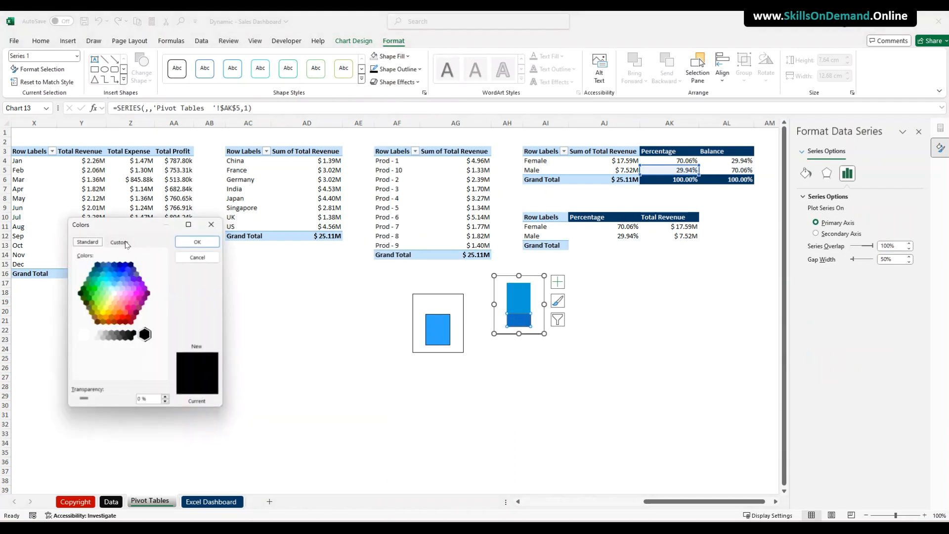
{"action": "left_click", "coordinate": [126, 243]}
{"action": "left_click_drag", "start_coordinate": [132, 371], "coordinate": [114, 371]}
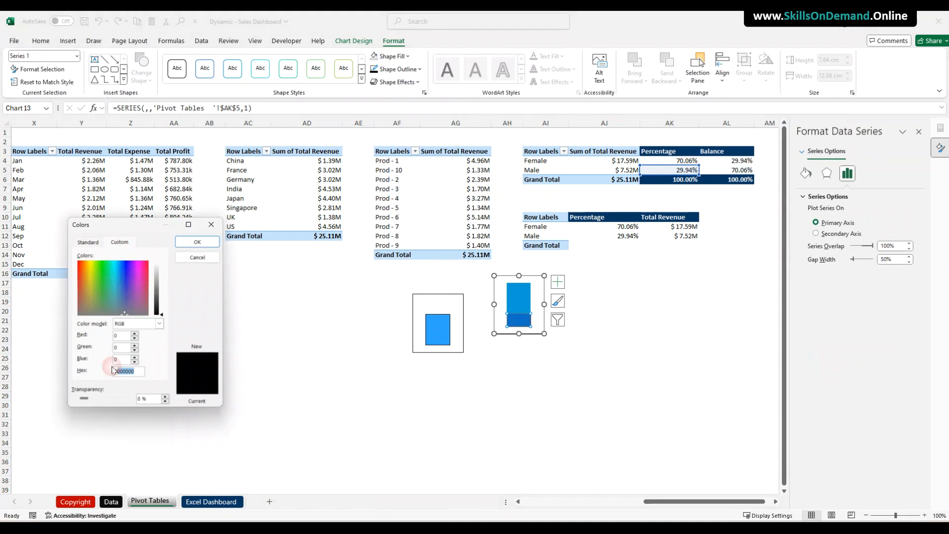
{"action": "type", "text": "2DA5FF"}
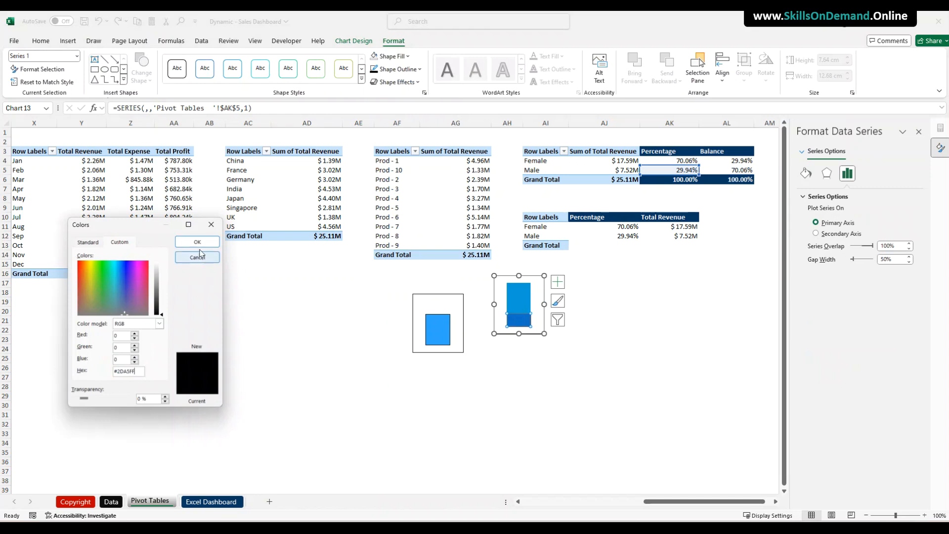
{"action": "left_click", "coordinate": [197, 241]}
Remove the fill from the upper segment of the male chart's column.
{"action": "left_click", "coordinate": [520, 299]}
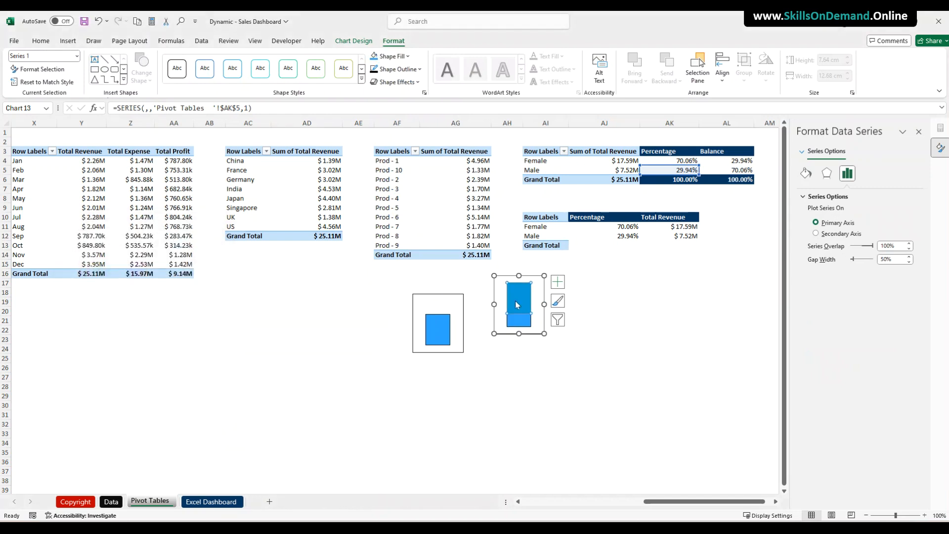
{"action": "left_click", "coordinate": [405, 58]}
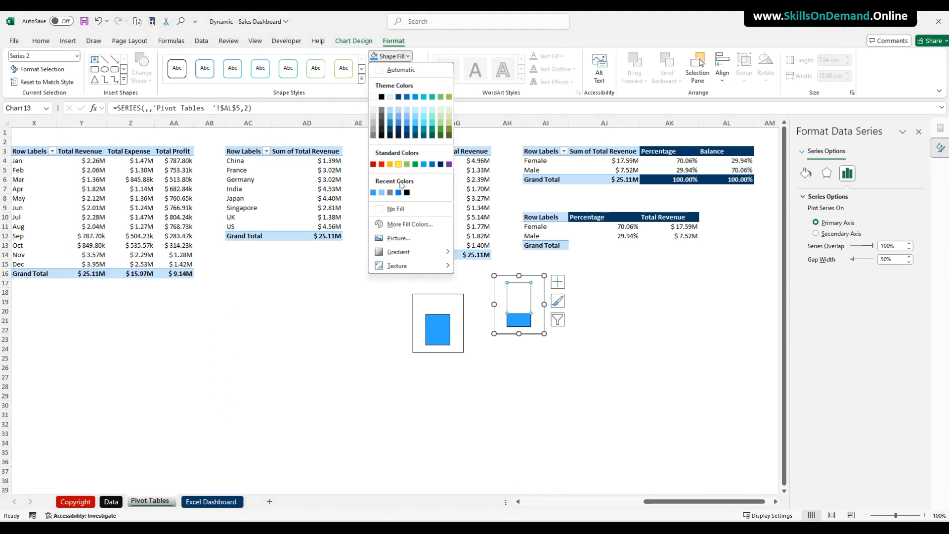
{"action": "left_click", "coordinate": [396, 208]}
{"action": "left_click", "coordinate": [345, 318]}
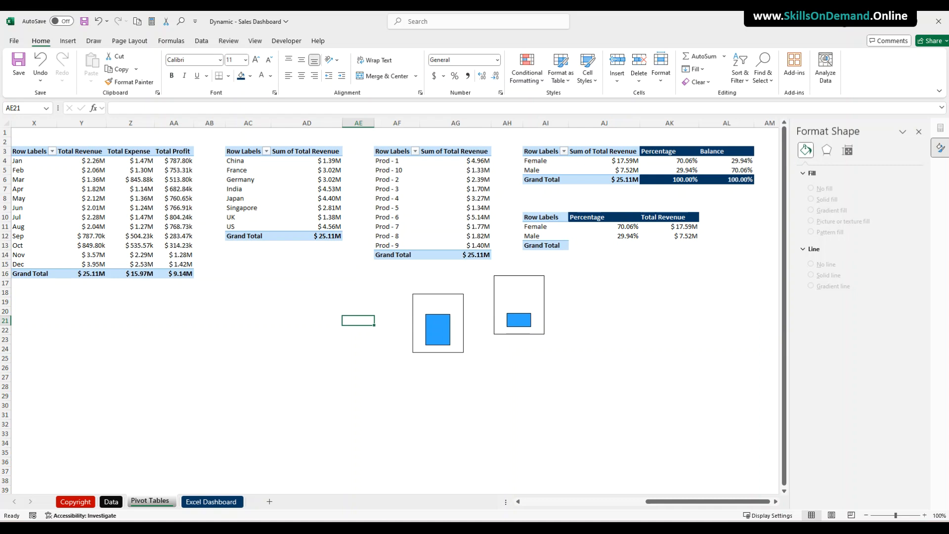
{"action": "left_click", "coordinate": [423, 352]}
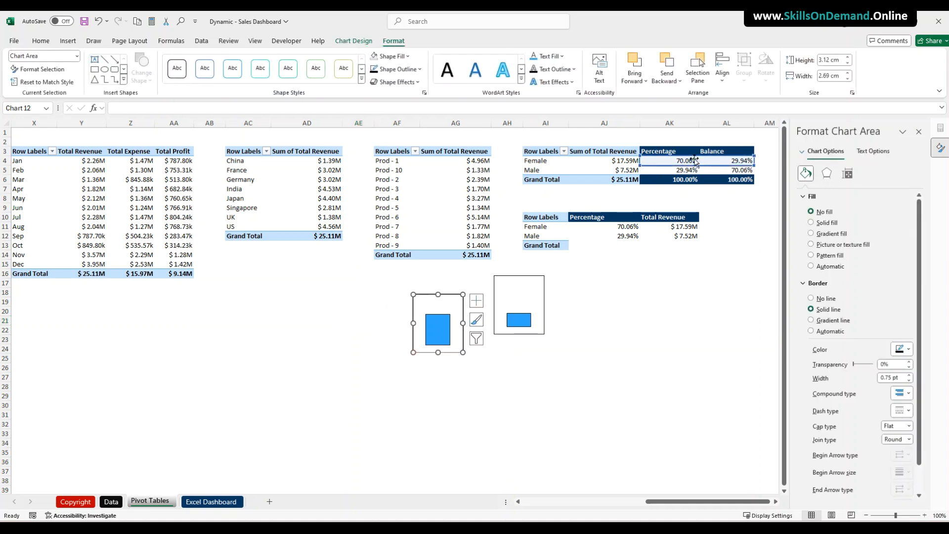
{"action": "left_click", "coordinate": [522, 331]}
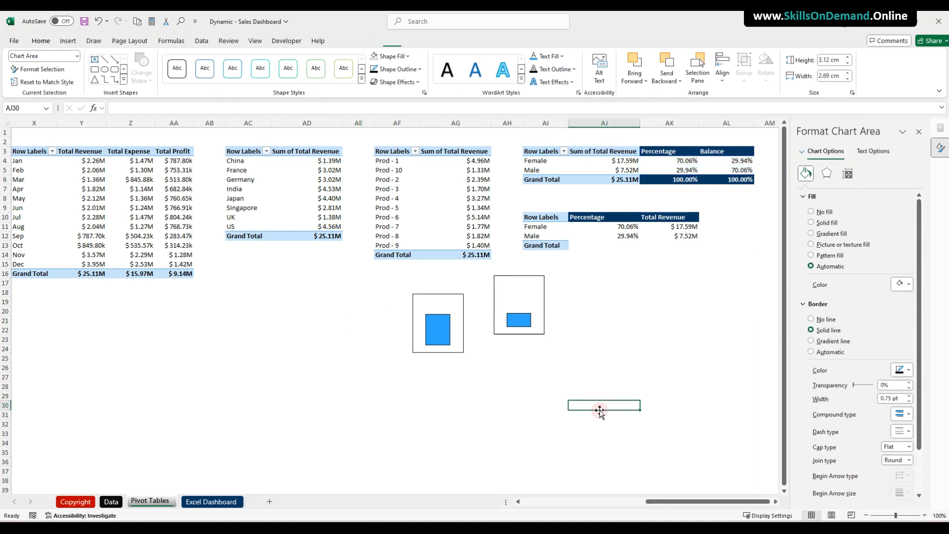
{"action": "left_click", "coordinate": [599, 407]}
Move the small female and male charts together from the Pivot Tables sheet to the Excel Dashboard sheet.
{"action": "left_click", "coordinate": [446, 350]}
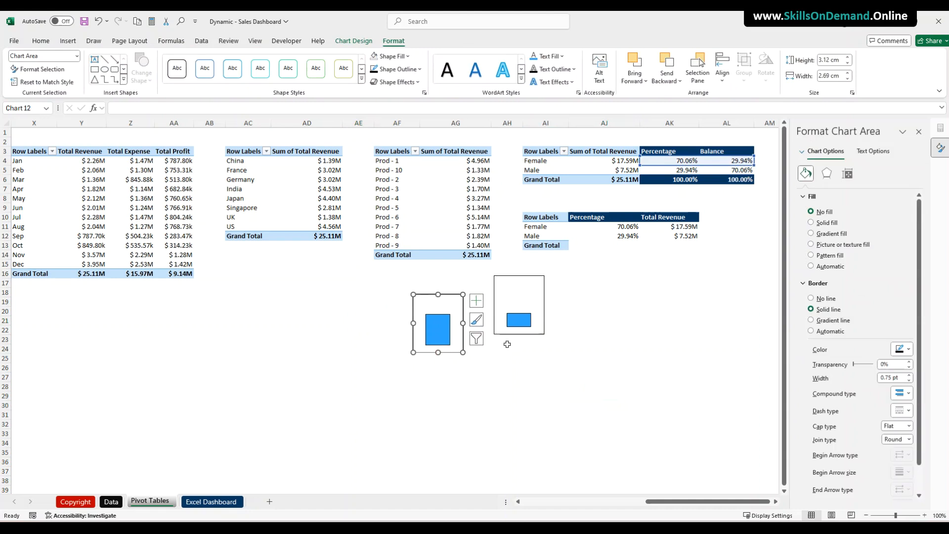
{"action": "left_click", "coordinate": [517, 334], "text": "ctrl"}
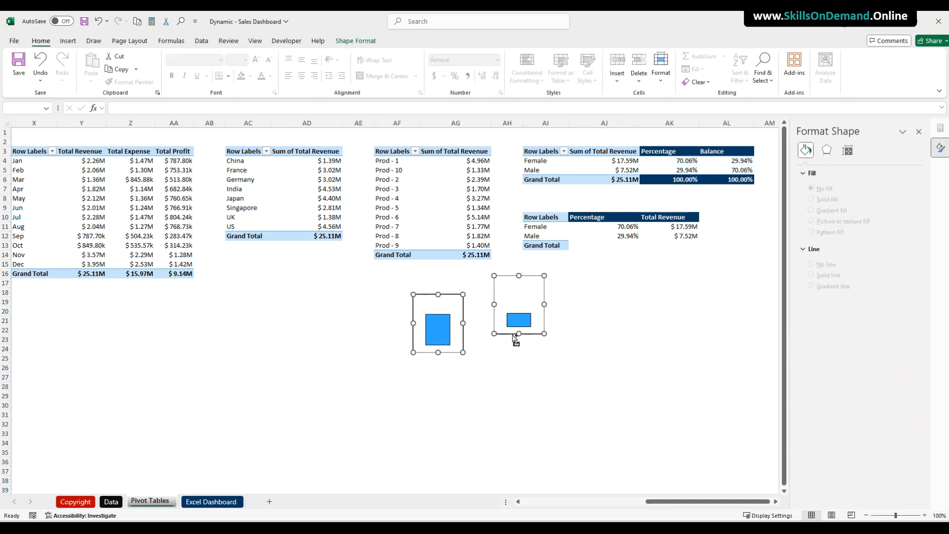
{"action": "key", "text": "Delete"}
{"action": "left_click", "coordinate": [222, 502]}
{"action": "left_click", "coordinate": [523, 283]}
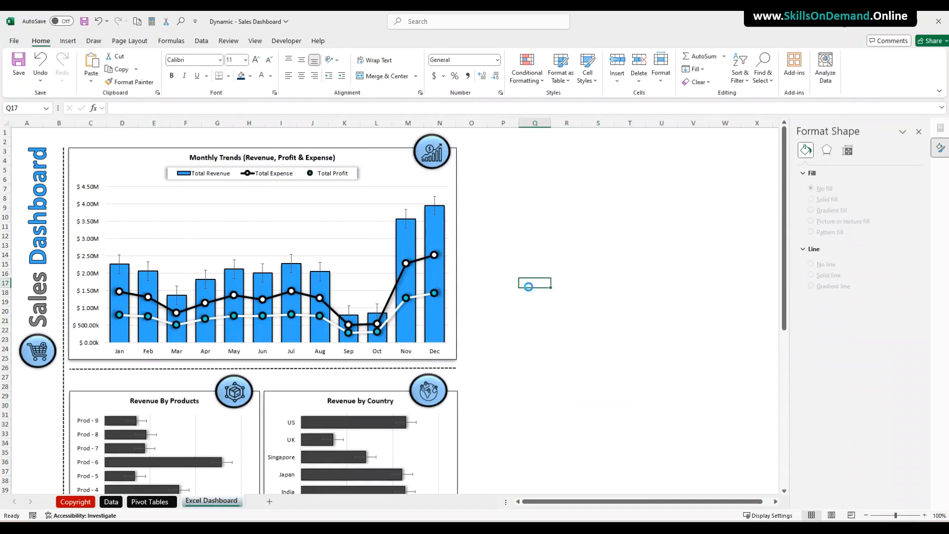
{"action": "key", "text": "ctrl+v"}
Place the female and male charts side by side in columns O to S, around rows 5 to 10, beside the Monthly Trends chart.
{"action": "left_click", "coordinate": [568, 394]}
{"action": "left_click_drag", "start_coordinate": [556, 355], "coordinate": [514, 221]}
{"action": "left_click_drag", "start_coordinate": [608, 335], "coordinate": [565, 221]}
Set the male chart's chart area to no fill.
{"action": "left_click", "coordinate": [394, 41]}
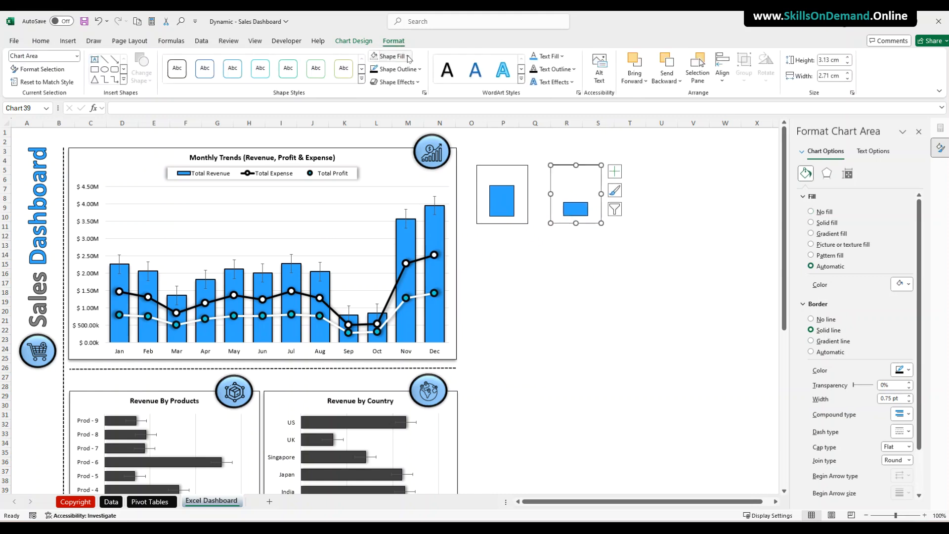
{"action": "left_click", "coordinate": [390, 56]}
{"action": "left_click", "coordinate": [402, 208]}
{"action": "left_click", "coordinate": [541, 293]}
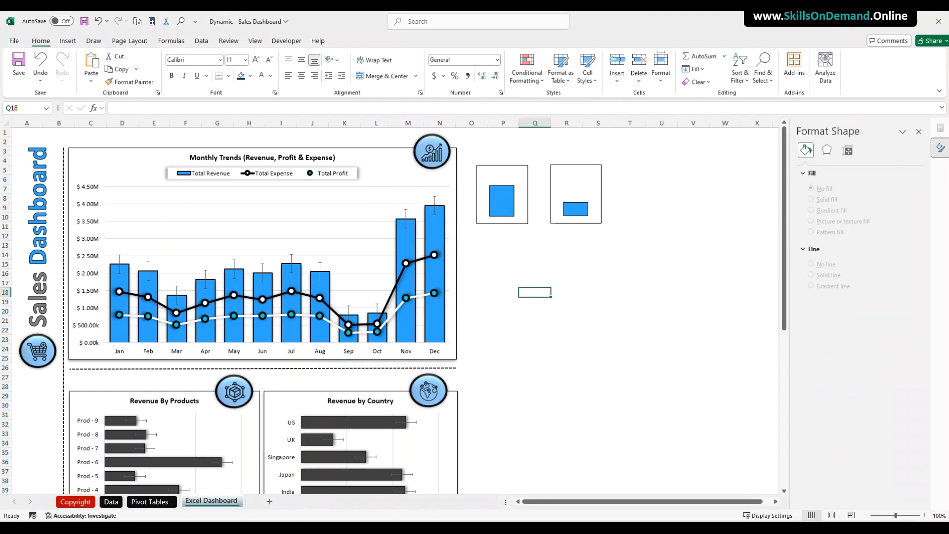
Switch to PowerPoint, add a slide with the Blank layout and delete the original title slide.
{"action": "key", "text": "alt+Tab"}
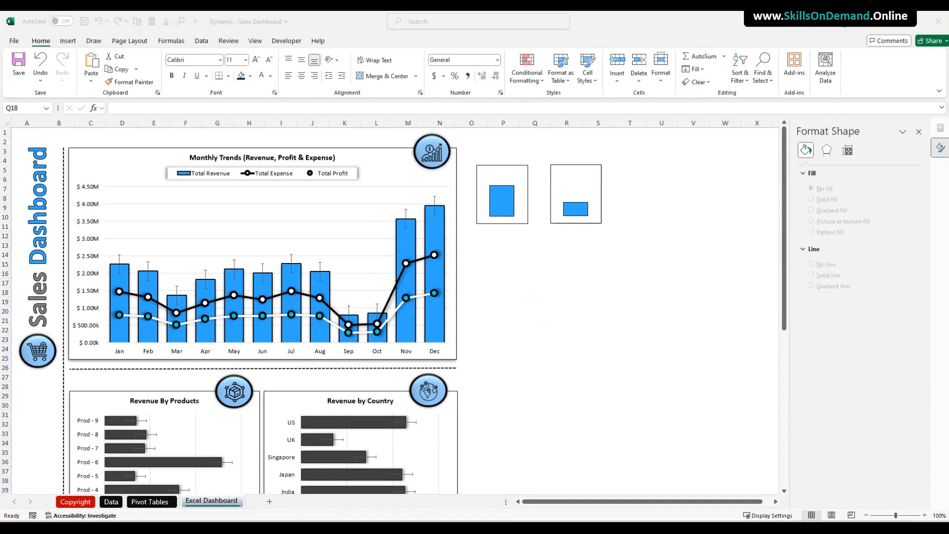
{"action": "key", "text": "alt+Tab"}
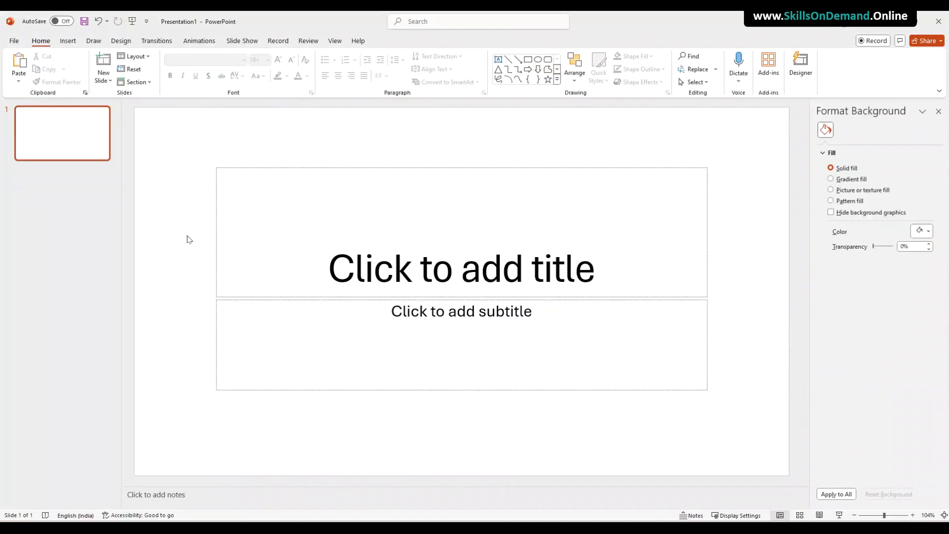
{"action": "left_click", "coordinate": [103, 80]}
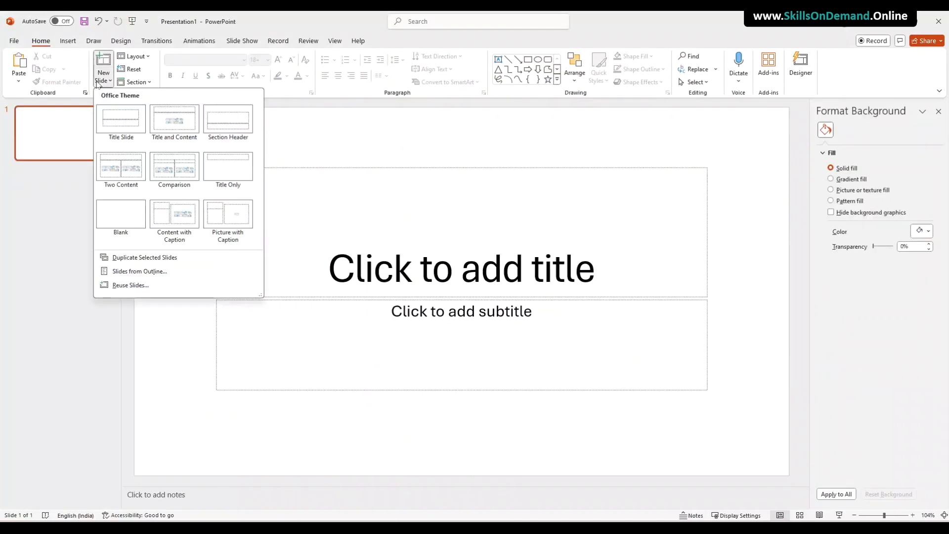
{"action": "left_click", "coordinate": [115, 206]}
{"action": "left_click", "coordinate": [75, 131]}
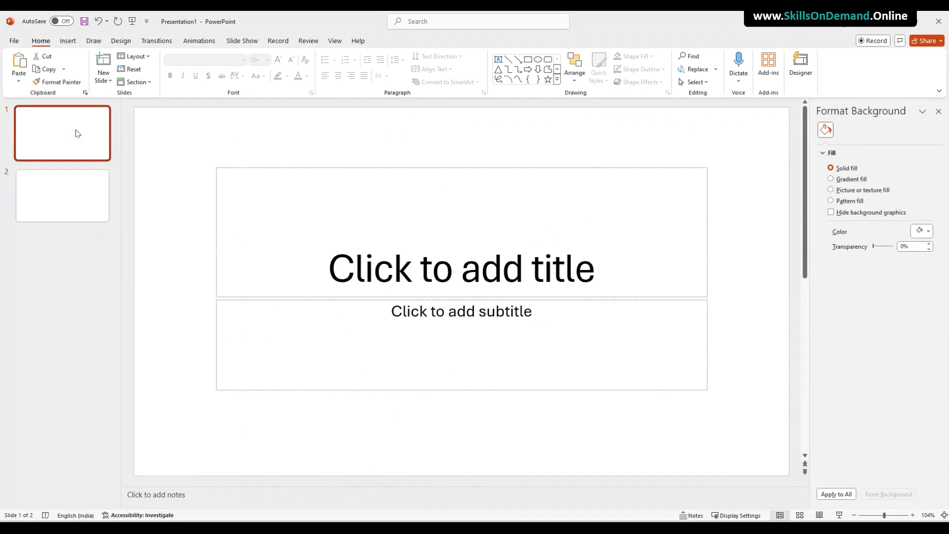
{"action": "key", "text": "Delete"}
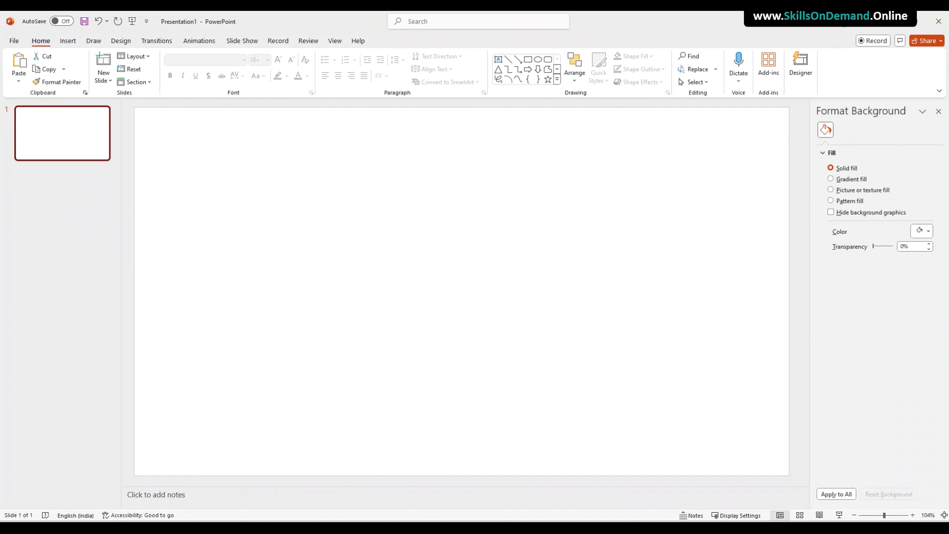
Draw a rectangle about 9.3 cm high and 6.6 cm wide in the upper-left part of the blank slide.
{"action": "left_click", "coordinate": [68, 40]}
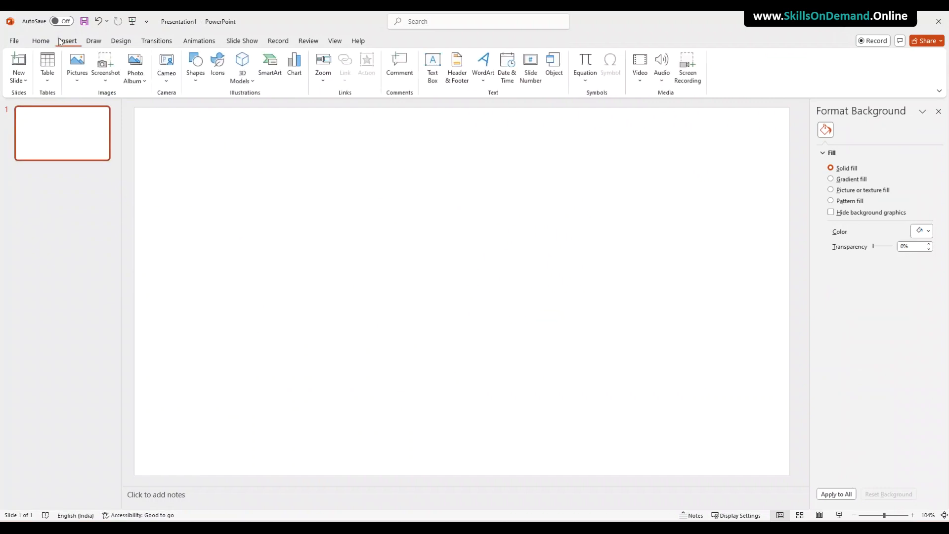
{"action": "left_click", "coordinate": [196, 74]}
{"action": "left_click", "coordinate": [221, 107]}
{"action": "left_click_drag", "start_coordinate": [239, 145], "coordinate": [366, 326]}
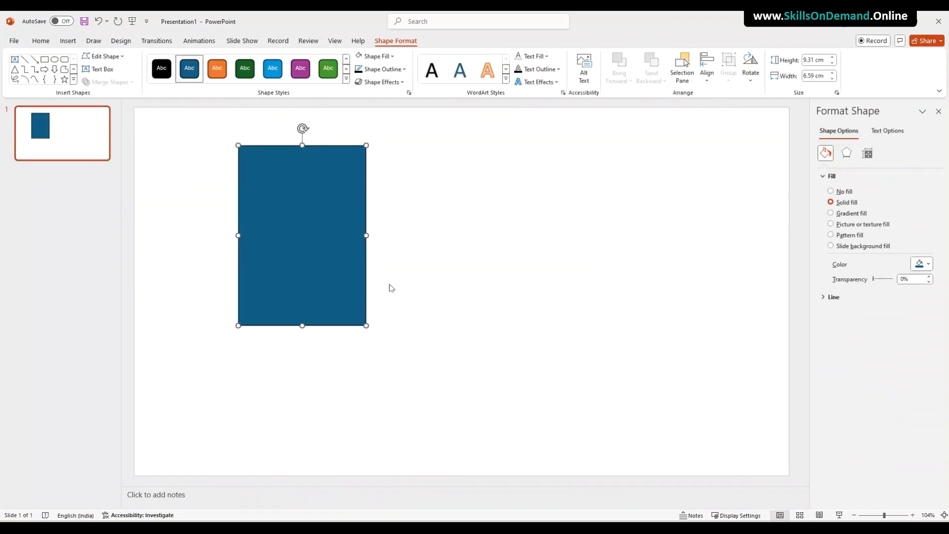
Set the rectangle's height to 5 cm and its width to 3.83 cm.
{"action": "left_click", "coordinate": [868, 155]}
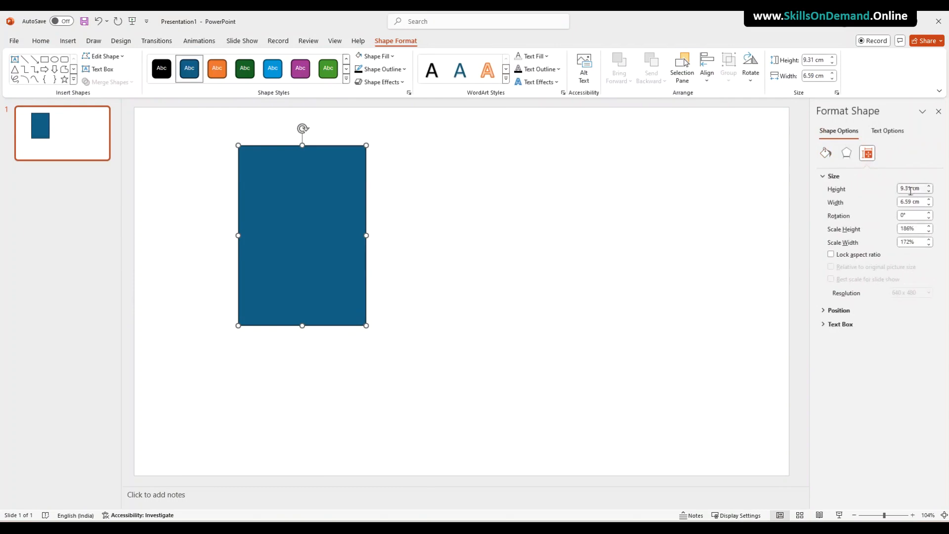
{"action": "double_click", "coordinate": [911, 188]}
{"action": "type", "text": "5"}
{"action": "double_click", "coordinate": [914, 202]}
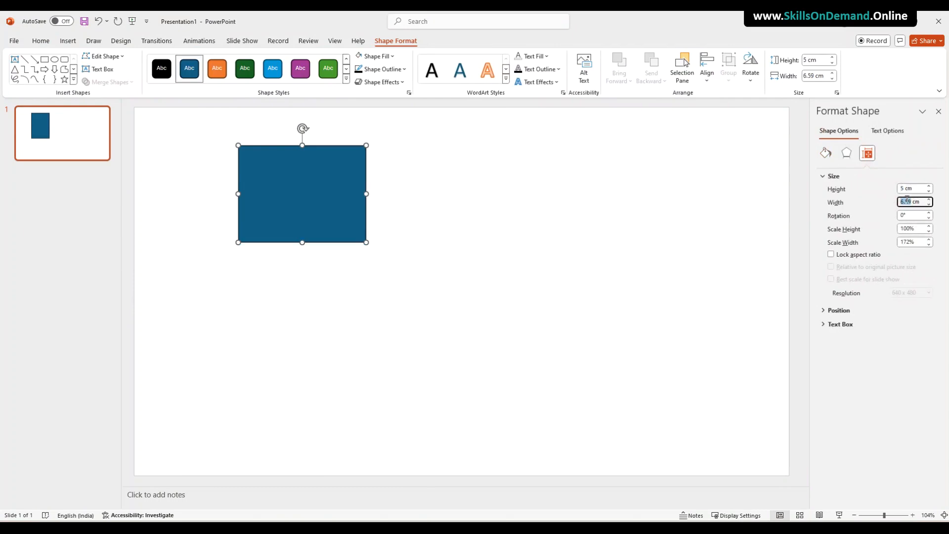
{"action": "type", "text": "3.83"}
{"action": "key", "text": "Return"}
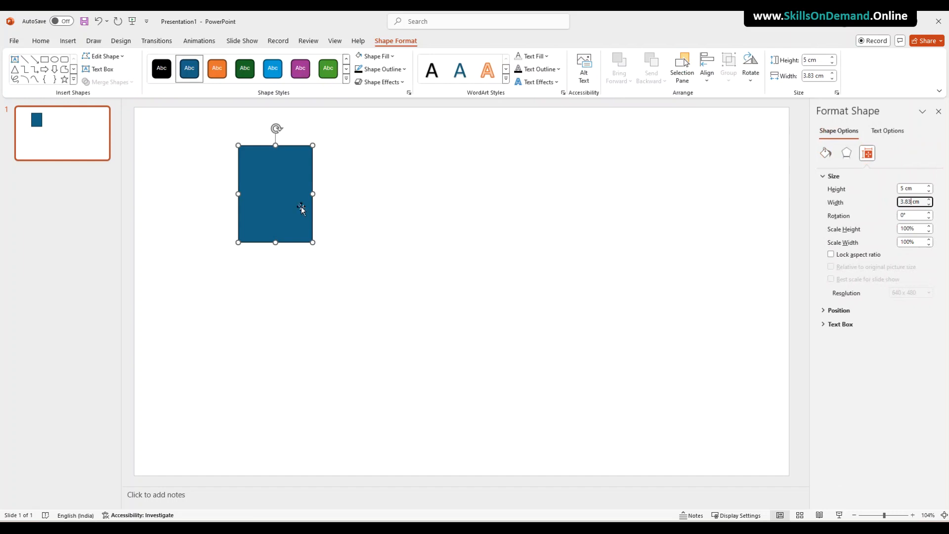
Apply the centre-offset outer shadow to the blue rectangle and remove its outline.
{"action": "left_click", "coordinate": [382, 82]}
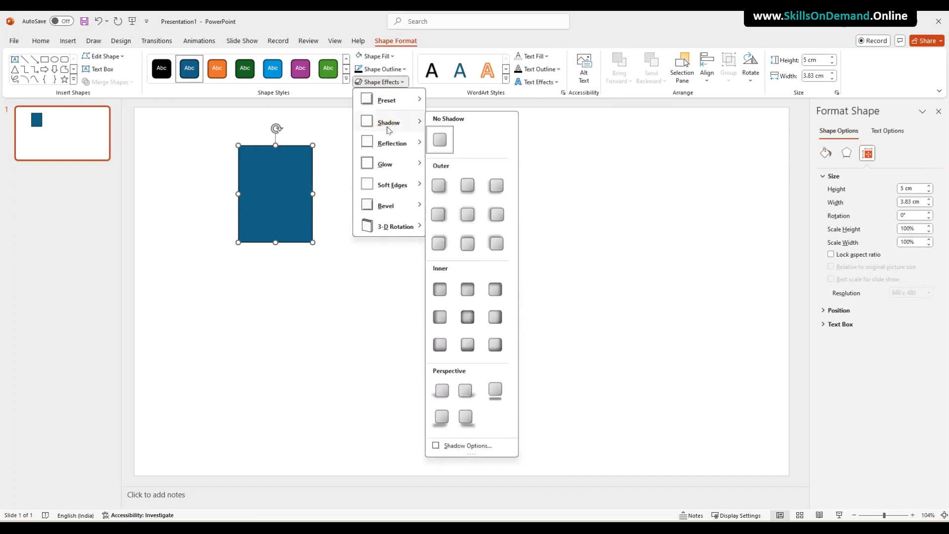
{"action": "left_click", "coordinate": [468, 214]}
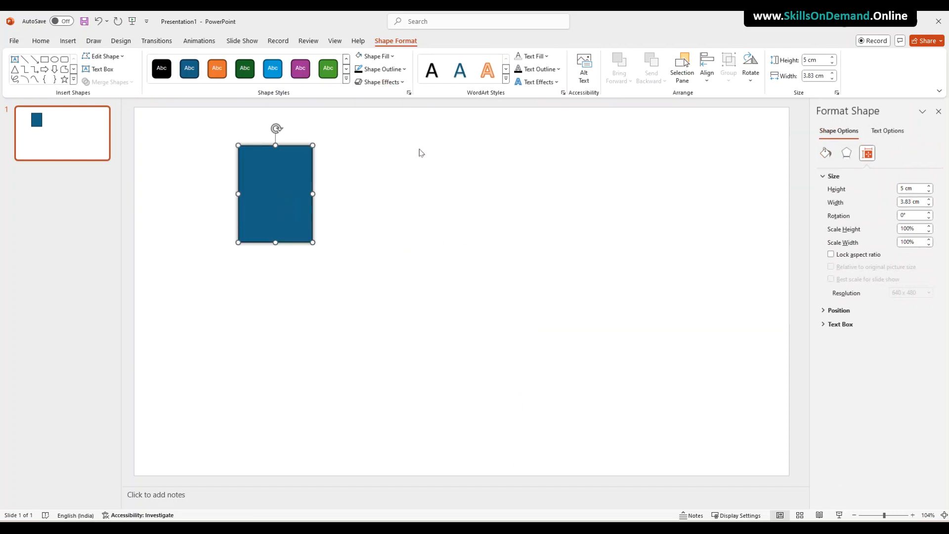
{"action": "left_click", "coordinate": [405, 70]}
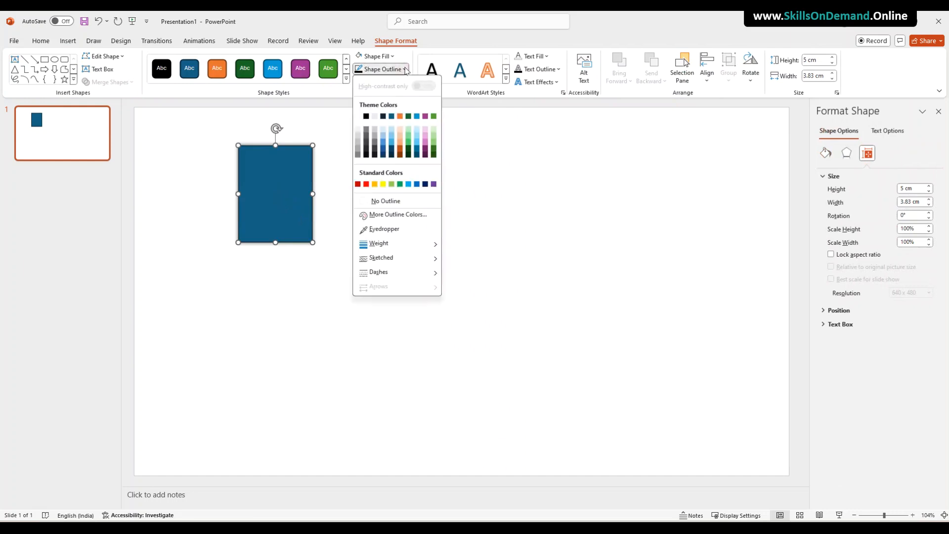
{"action": "left_click", "coordinate": [386, 201]}
{"action": "left_click", "coordinate": [290, 320]}
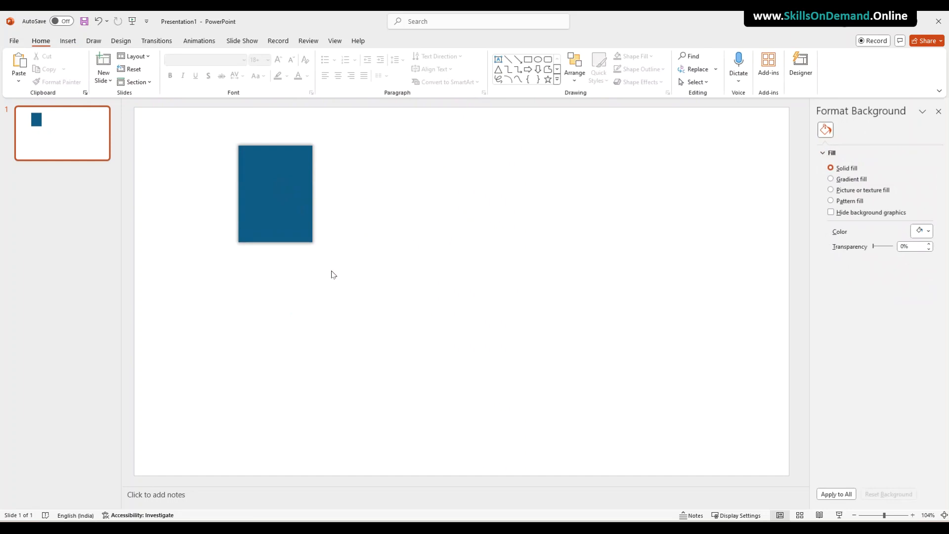
Fill the shadowed rectangle with white.
{"action": "left_click", "coordinate": [304, 189]}
{"action": "left_click", "coordinate": [394, 57]}
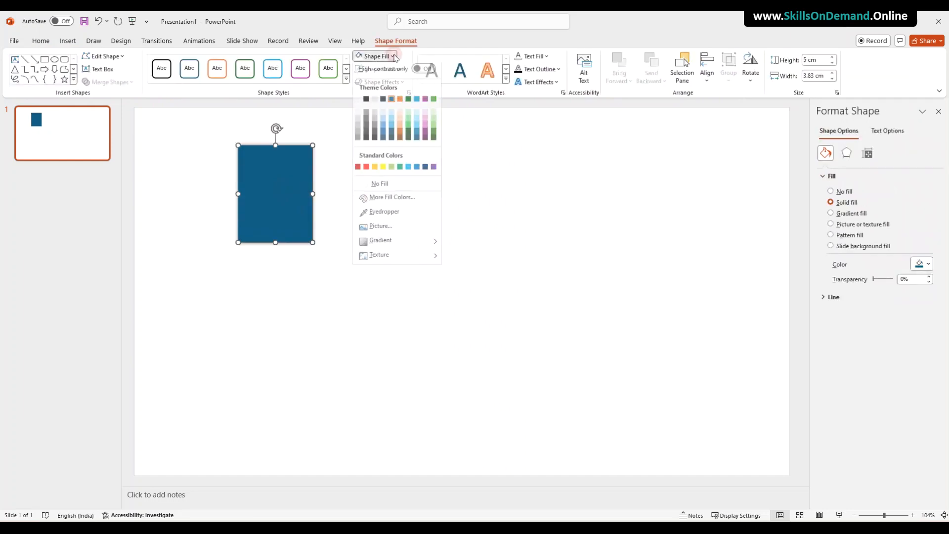
{"action": "left_click", "coordinate": [358, 100]}
{"action": "left_click", "coordinate": [349, 269]}
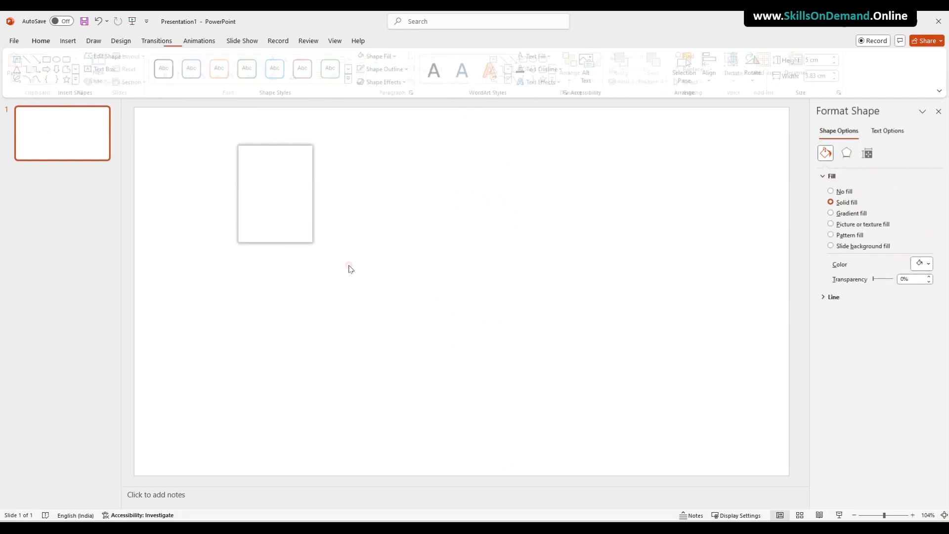
Duplicate the white rectangle and place the copy to its lower right, leaving a gap between them.
{"action": "left_click", "coordinate": [277, 207]}
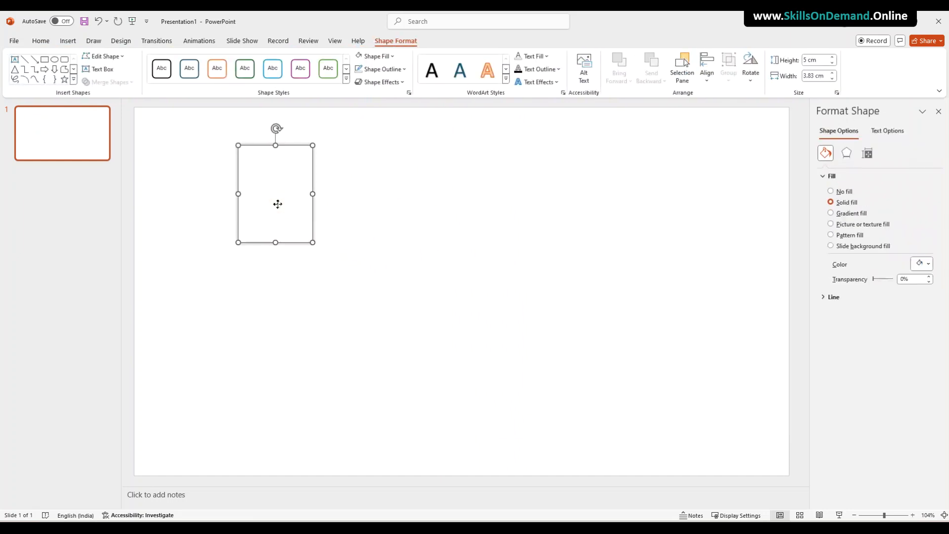
{"action": "left_click_drag", "start_coordinate": [277, 210], "coordinate": [416, 254], "text": "ctrl"}
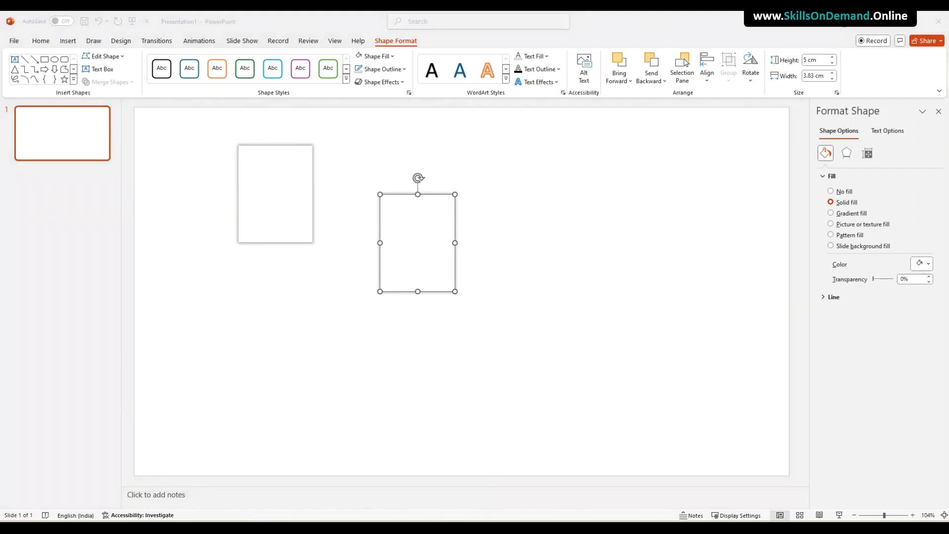
{"action": "left_click", "coordinate": [289, 359]}
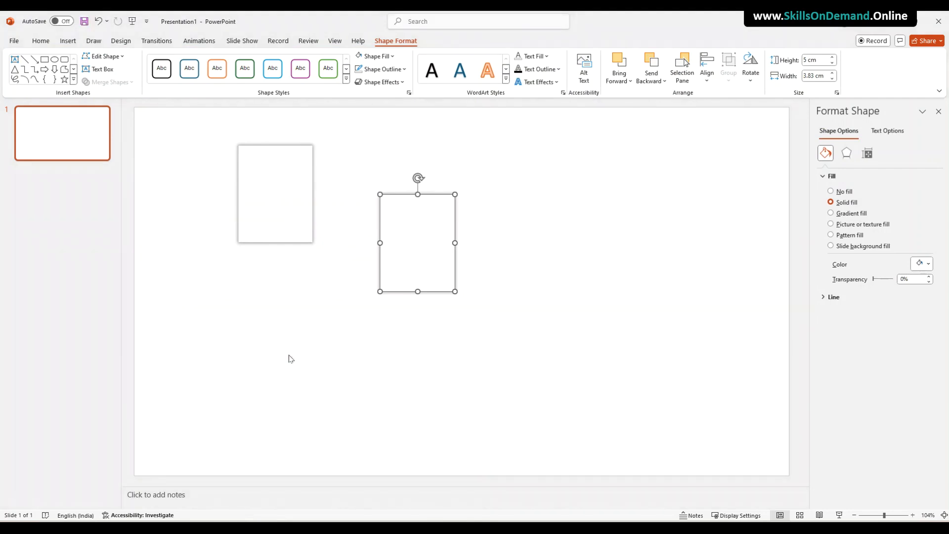
Add an empty text box on the slide below the first rectangle.
{"action": "left_click", "coordinate": [67, 41]}
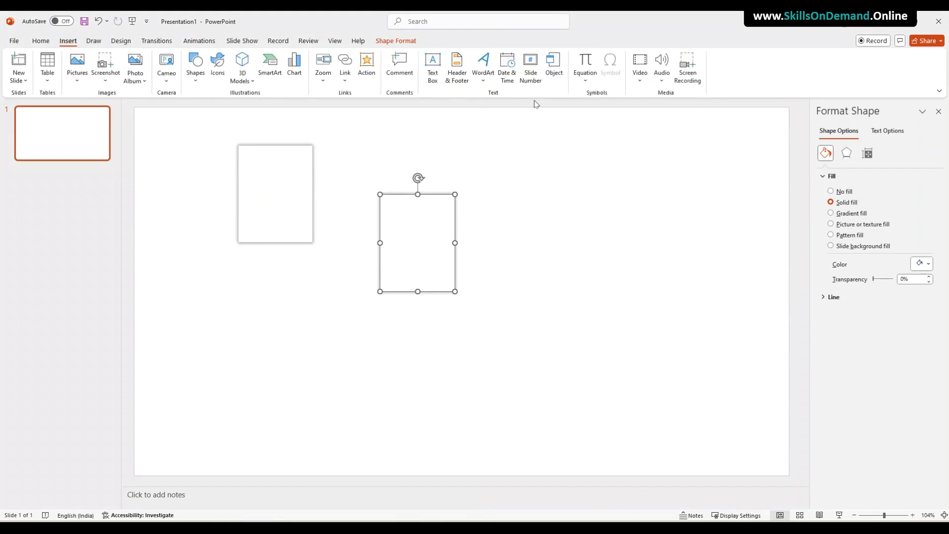
{"action": "left_click", "coordinate": [434, 74]}
{"action": "left_click", "coordinate": [235, 303]}
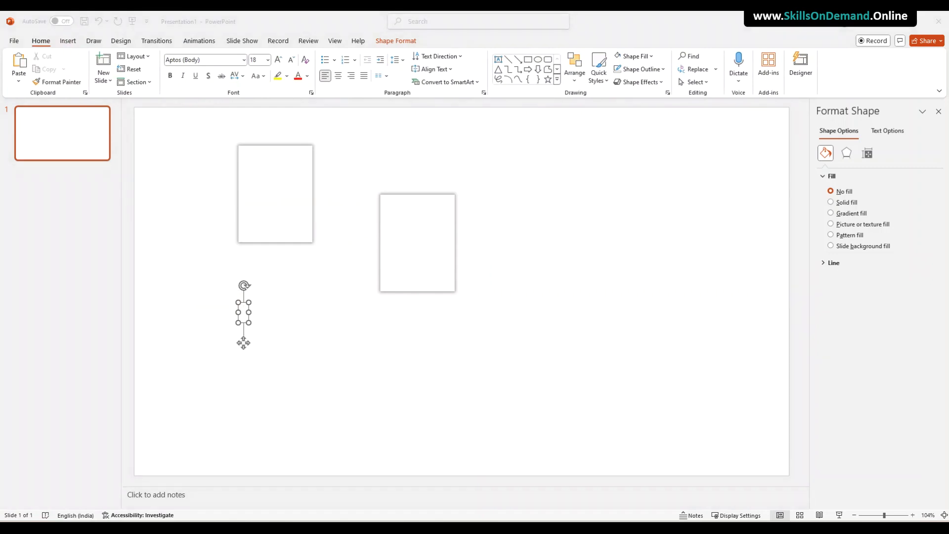
Insert the Webdings man and woman symbols, character codes 128 and 129, into the text box.
{"action": "left_click", "coordinate": [68, 41]}
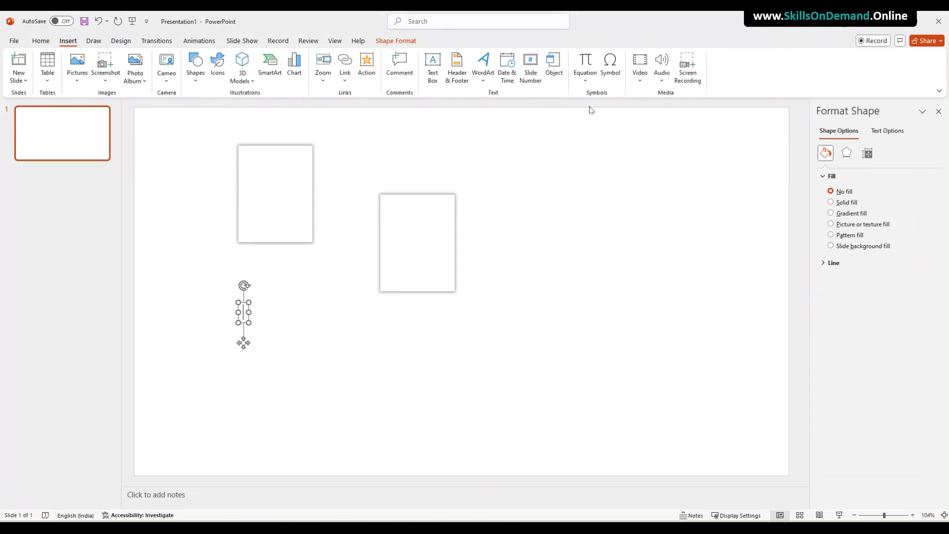
{"action": "left_click", "coordinate": [613, 64]}
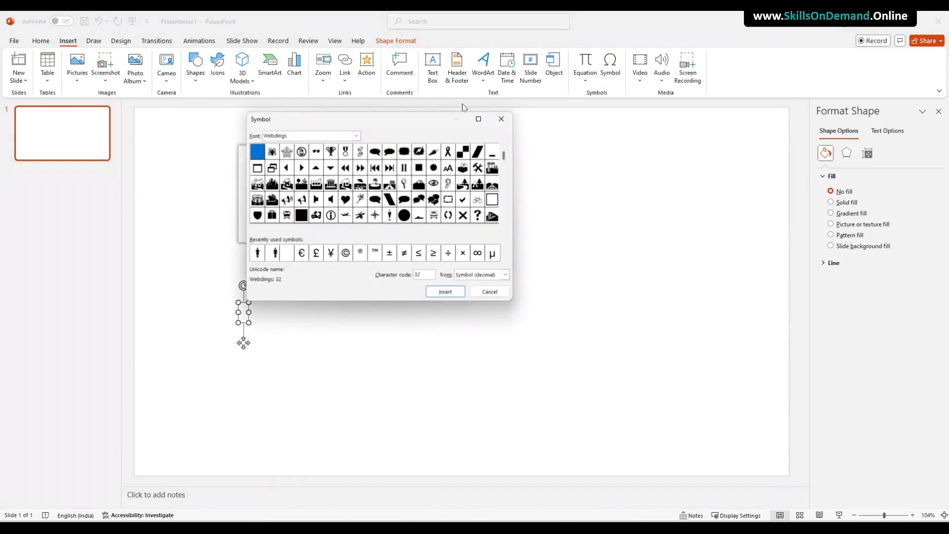
{"action": "left_click_drag", "start_coordinate": [381, 124], "coordinate": [615, 168]}
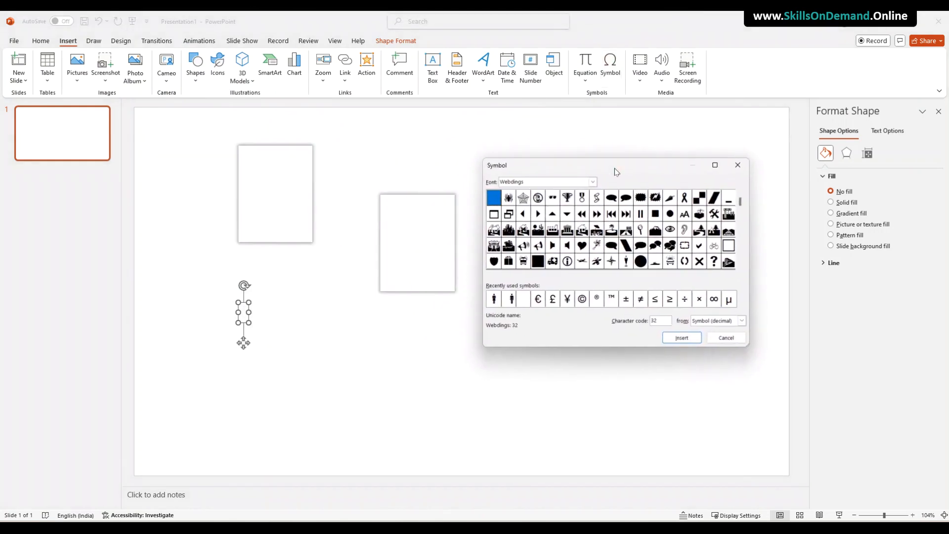
{"action": "left_click", "coordinate": [593, 182]}
{"action": "left_click", "coordinate": [517, 231]}
{"action": "left_click", "coordinate": [740, 265]}
{"action": "left_click", "coordinate": [740, 265]}
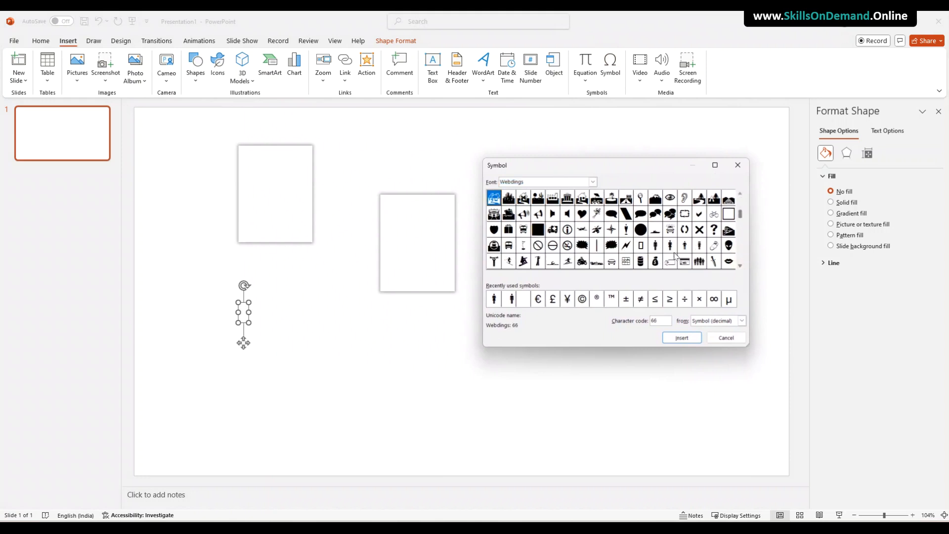
{"action": "left_click", "coordinate": [656, 247]}
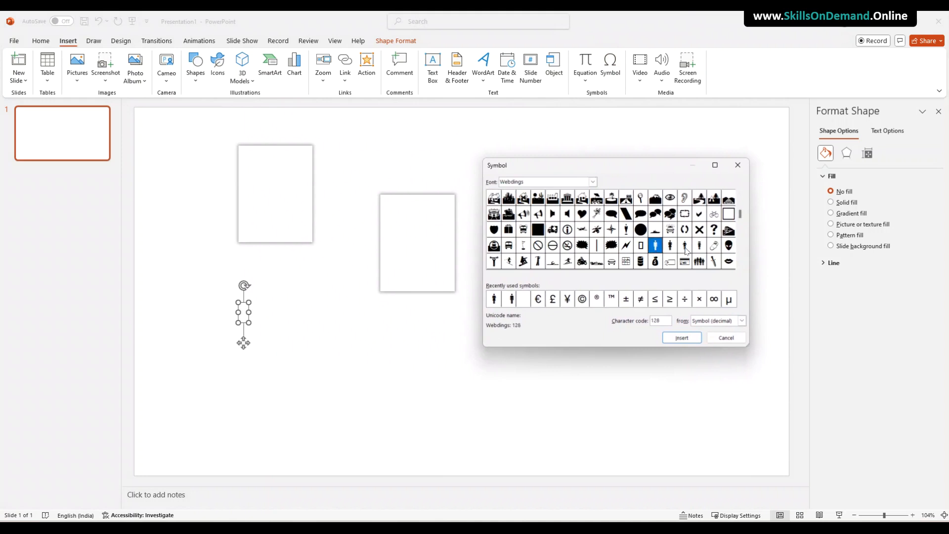
{"action": "left_click", "coordinate": [683, 338]}
{"action": "double_click", "coordinate": [670, 246]}
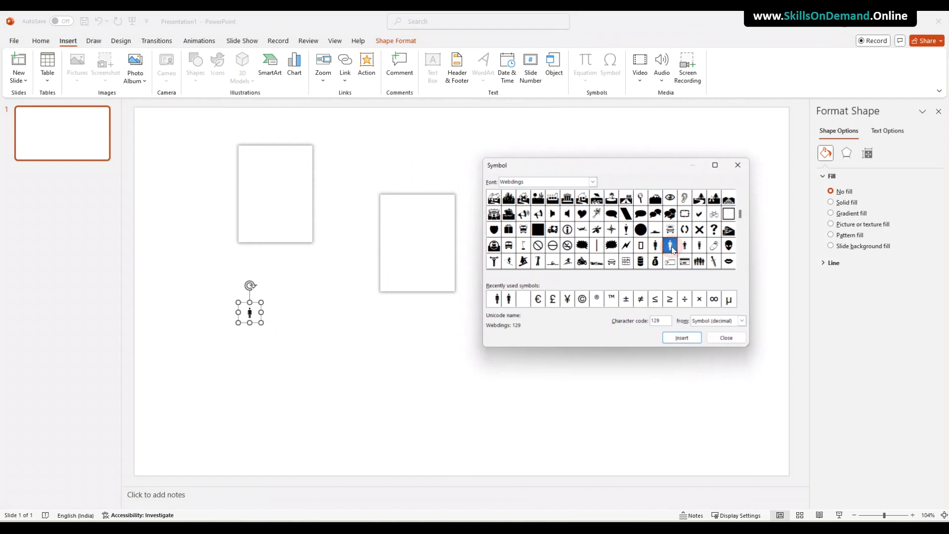
{"action": "left_click", "coordinate": [683, 337]}
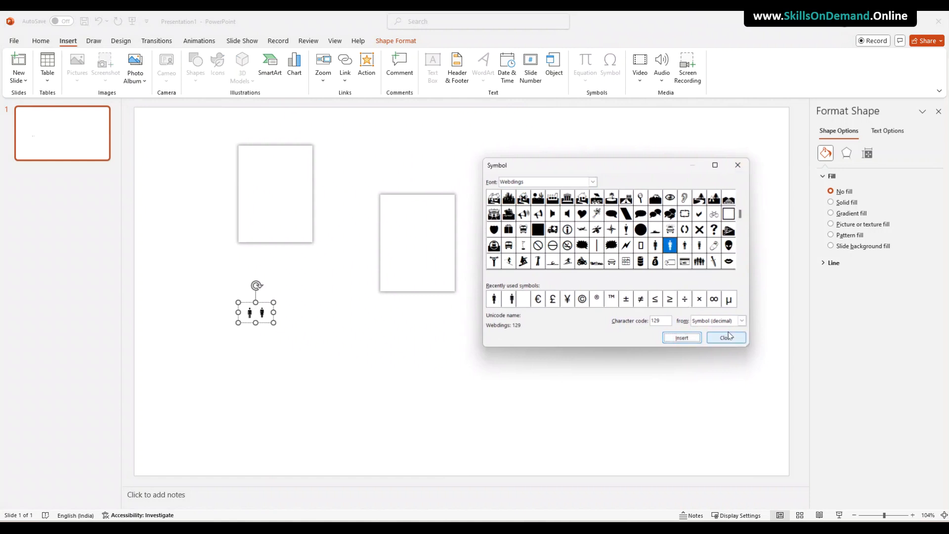
{"action": "left_click", "coordinate": [727, 337]}
Set the font size of the text box with the man and woman symbols to 150.
{"action": "left_click", "coordinate": [318, 383]}
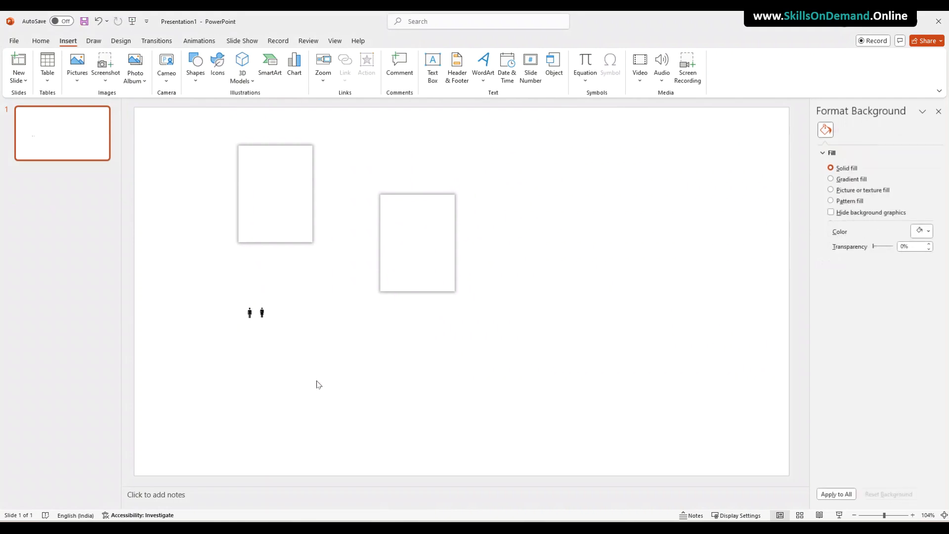
{"action": "left_click", "coordinate": [256, 318]}
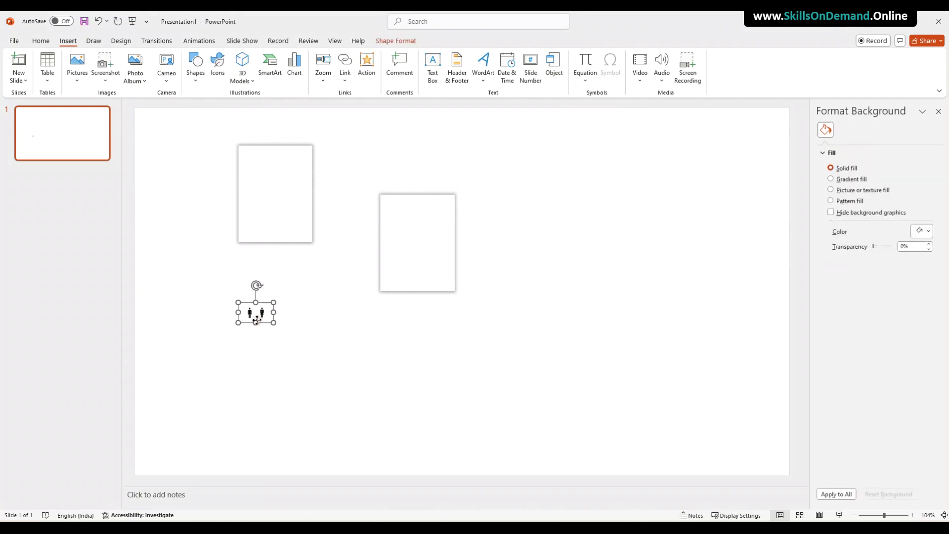
{"action": "left_click", "coordinate": [38, 41]}
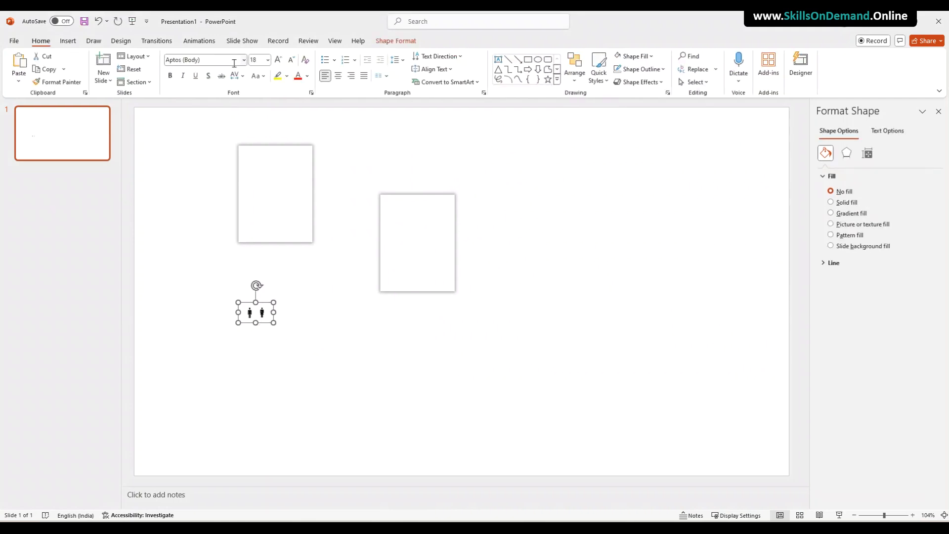
{"action": "left_click", "coordinate": [258, 60]}
{"action": "type", "text": "150"}
{"action": "key", "text": "Return"}
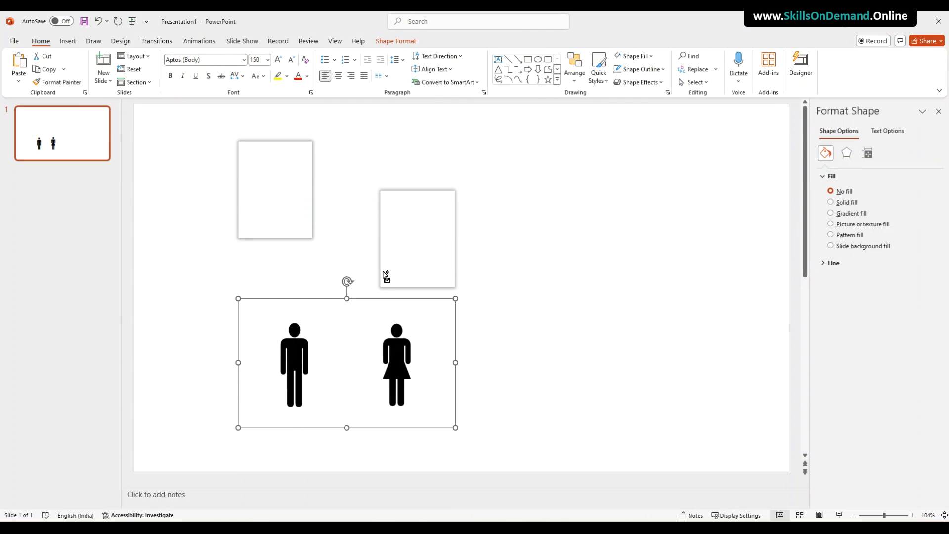
Paste a copy of the symbol text box, place it beside the original, and put the cursor between the original's two symbols.
{"action": "key", "text": "ctrl+v"}
{"action": "left_click_drag", "start_coordinate": [322, 436], "coordinate": [562, 418]}
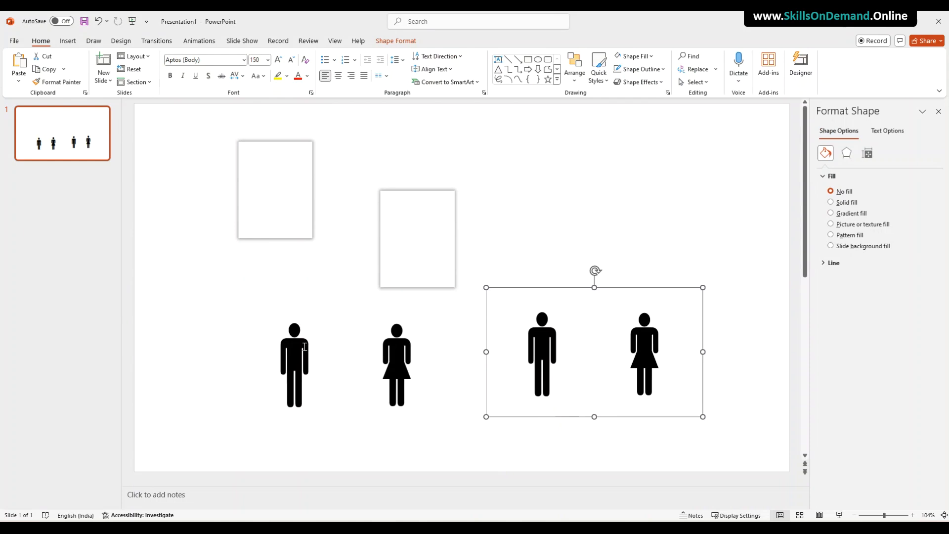
{"action": "left_click", "coordinate": [372, 360]}
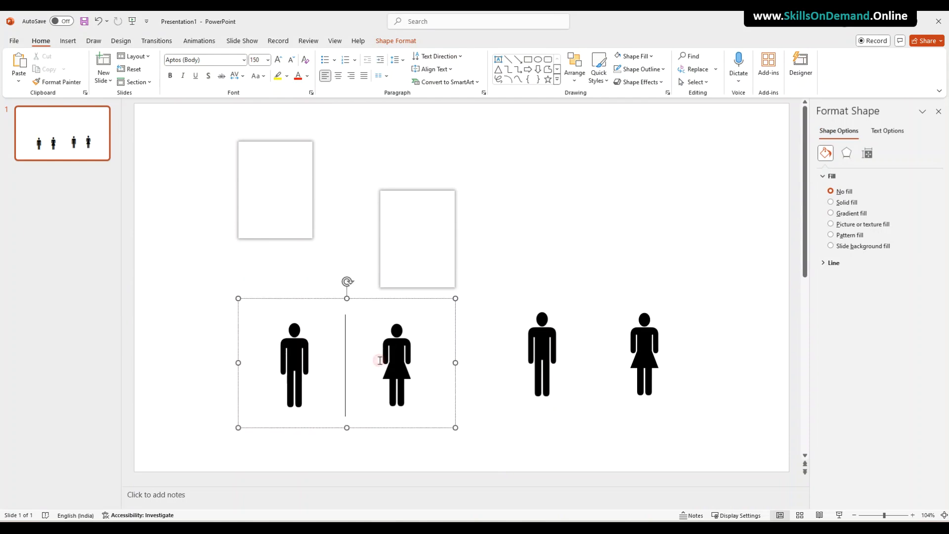
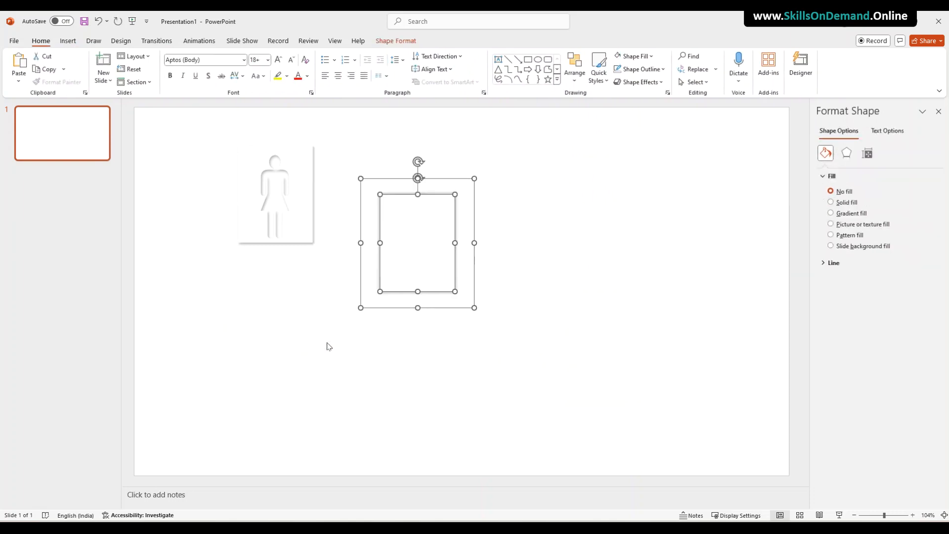
Subtract the man symbol from the second rectangle with Merge Shapes.
{"action": "left_click", "coordinate": [410, 41]}
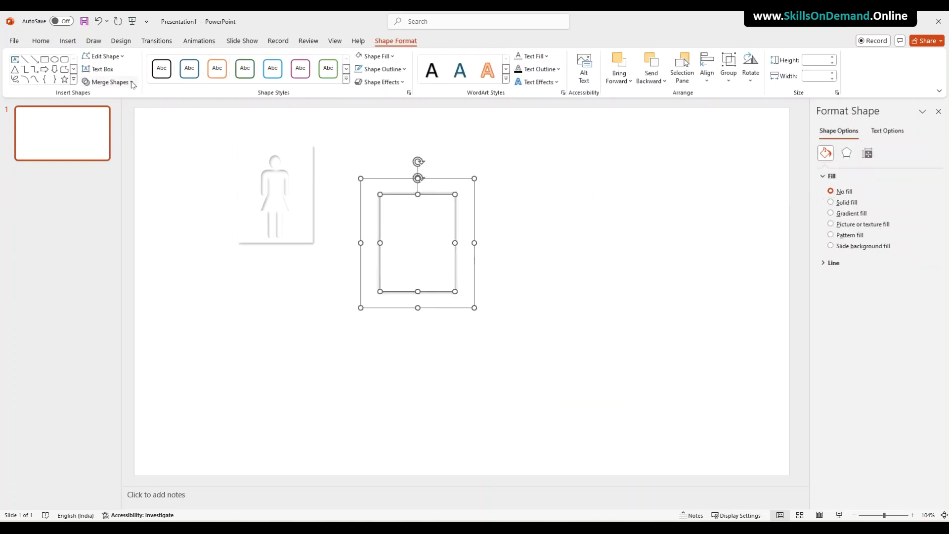
{"action": "left_click", "coordinate": [132, 82]}
{"action": "left_click", "coordinate": [110, 150]}
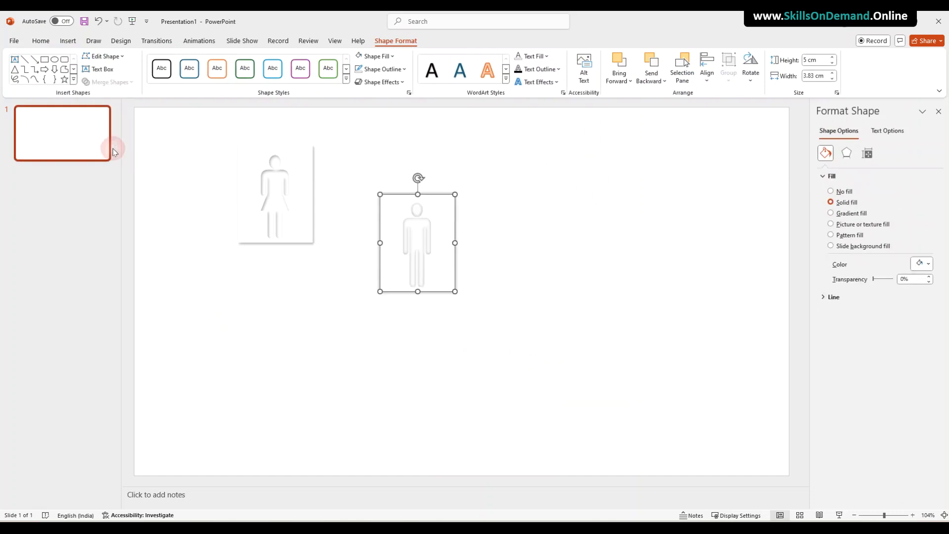
Give the man cut-out a lower-right shadow effect matching the woman cut-out and move it level beside that shape.
{"action": "left_click", "coordinate": [395, 83]}
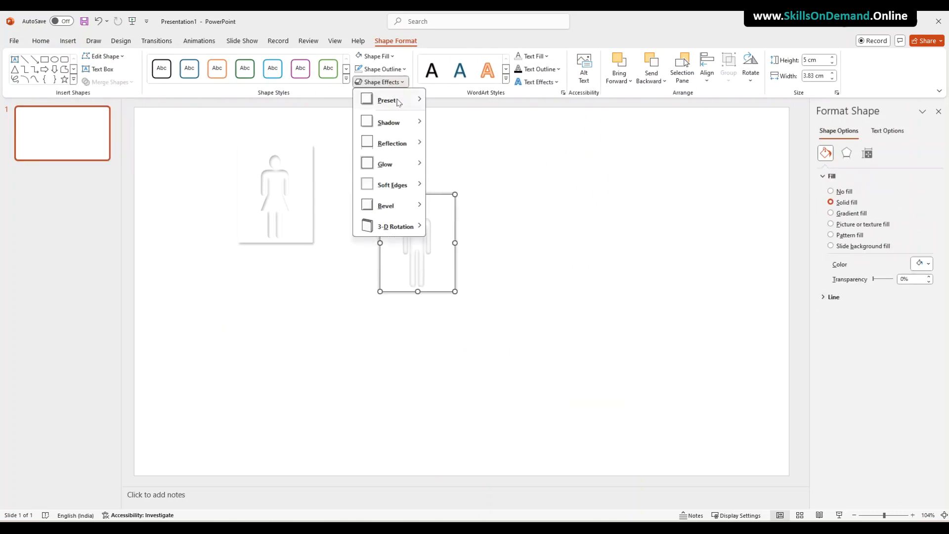
{"action": "left_click", "coordinate": [466, 191]}
{"action": "left_click", "coordinate": [343, 317]}
{"action": "left_click_drag", "start_coordinate": [401, 285], "coordinate": [345, 237]}
{"action": "left_click", "coordinate": [346, 315]}
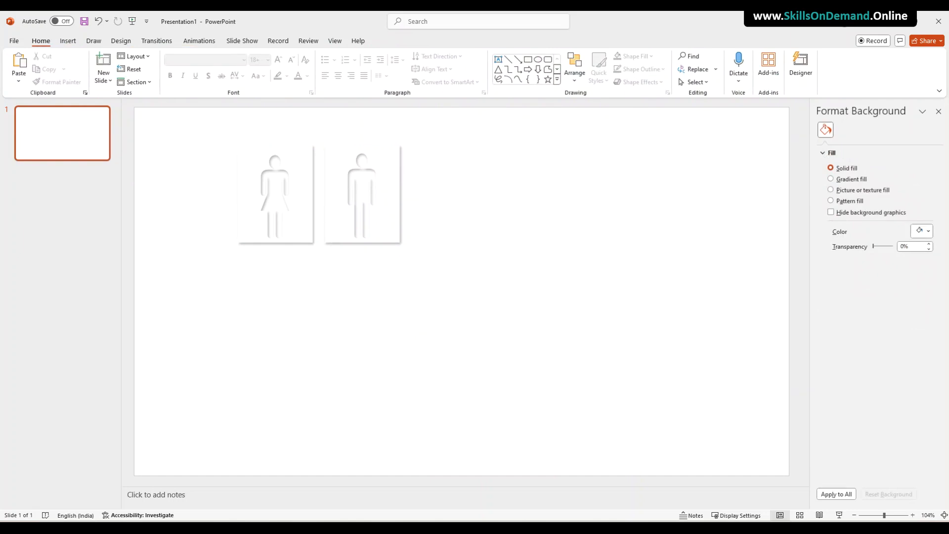
Set the woman cut-out's height to 2.75 cm and its width to 2.65 cm.
{"action": "left_click", "coordinate": [259, 241]}
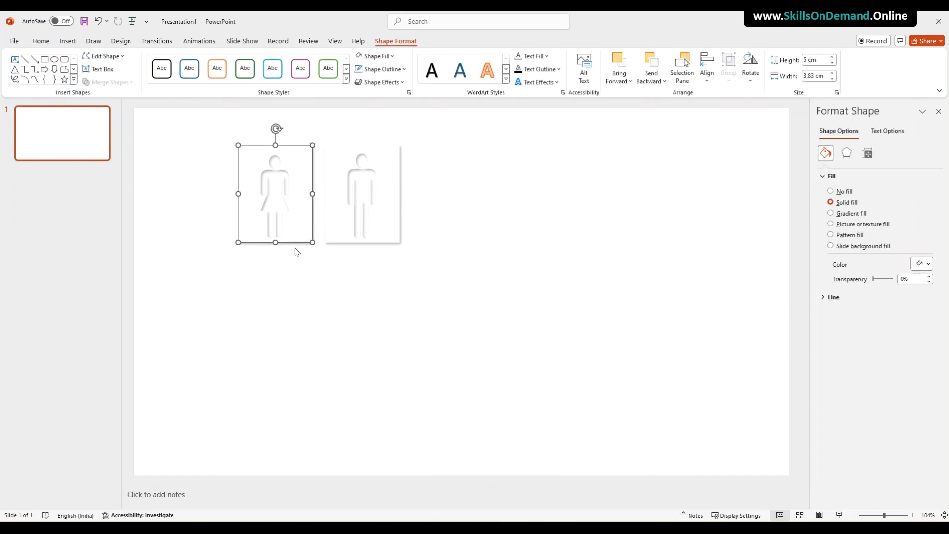
{"action": "left_click", "coordinate": [867, 153]}
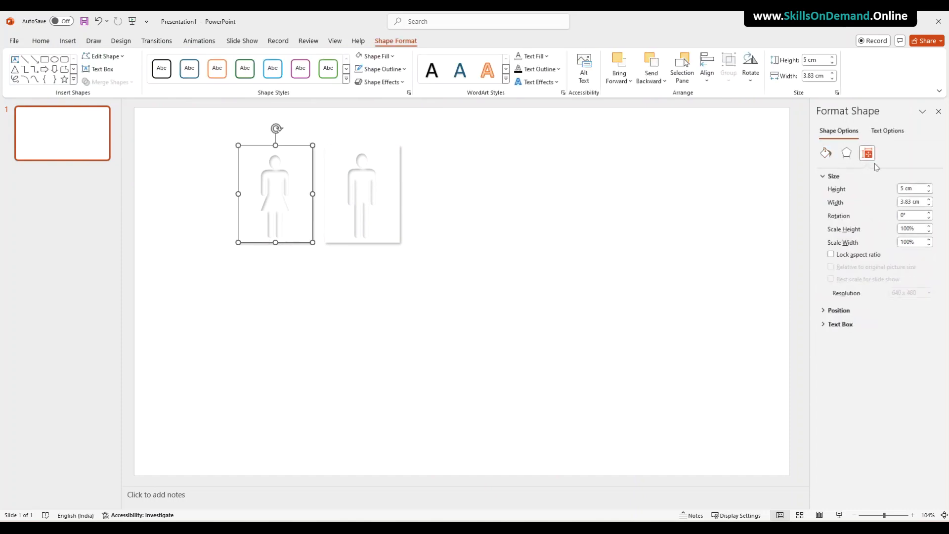
{"action": "left_click", "coordinate": [900, 186]}
{"action": "type", "text": "2.75"}
{"action": "double_click", "coordinate": [913, 201]}
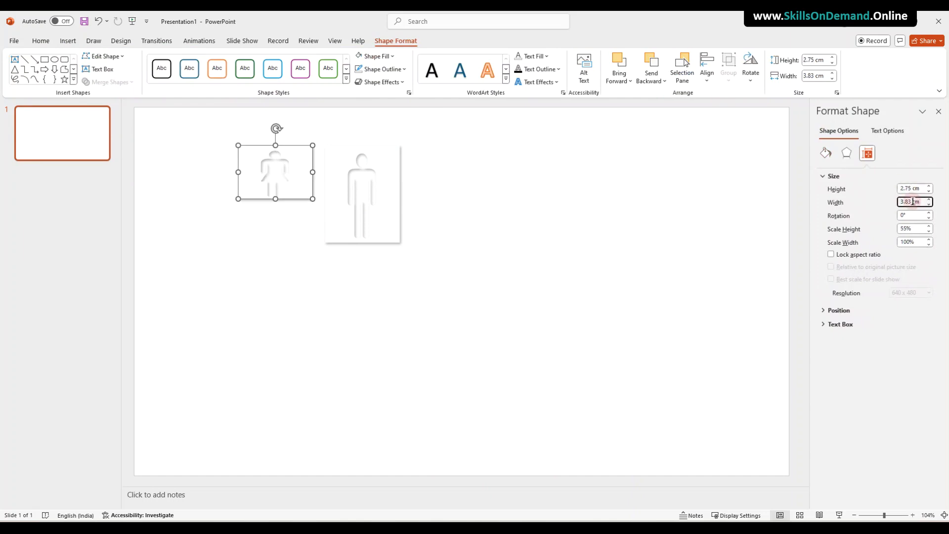
{"action": "type", "text": "2.65"}
Set the man cut-out's height to 2.75 cm and its width to 2.65 cm.
{"action": "left_click", "coordinate": [396, 238]}
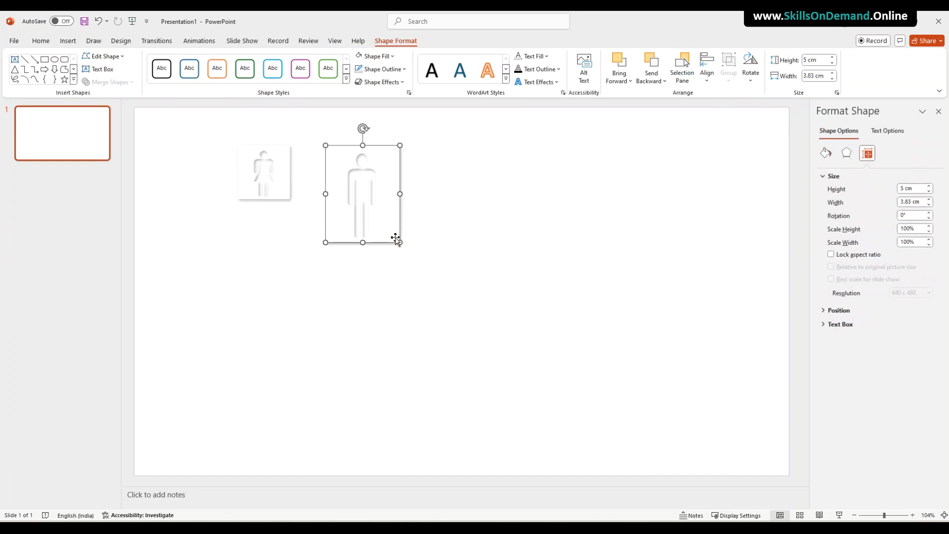
{"action": "double_click", "coordinate": [904, 187]}
{"action": "type", "text": "2.75"}
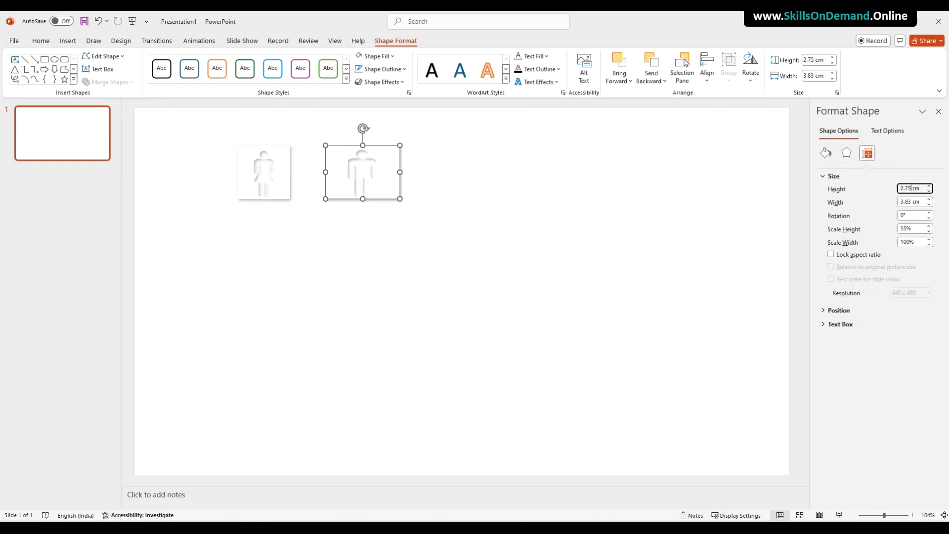
{"action": "double_click", "coordinate": [909, 202]}
{"action": "type", "text": "2"}
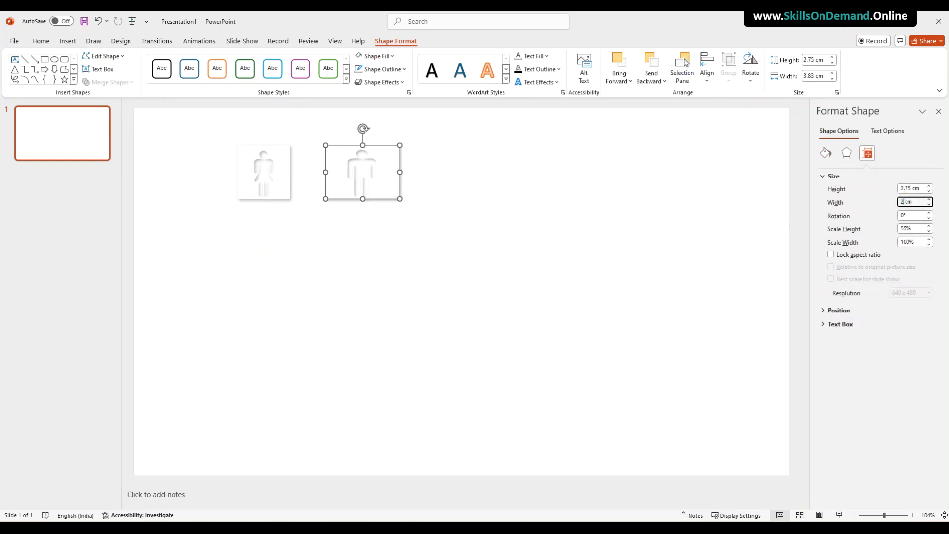
{"action": "type", "text": ".65"}
{"action": "key", "text": "Return"}
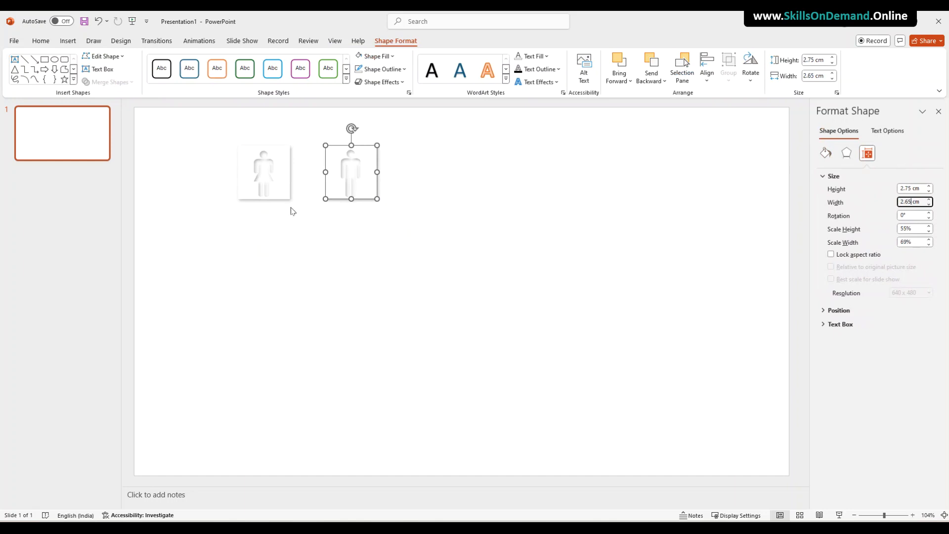
{"action": "left_click", "coordinate": [285, 237]}
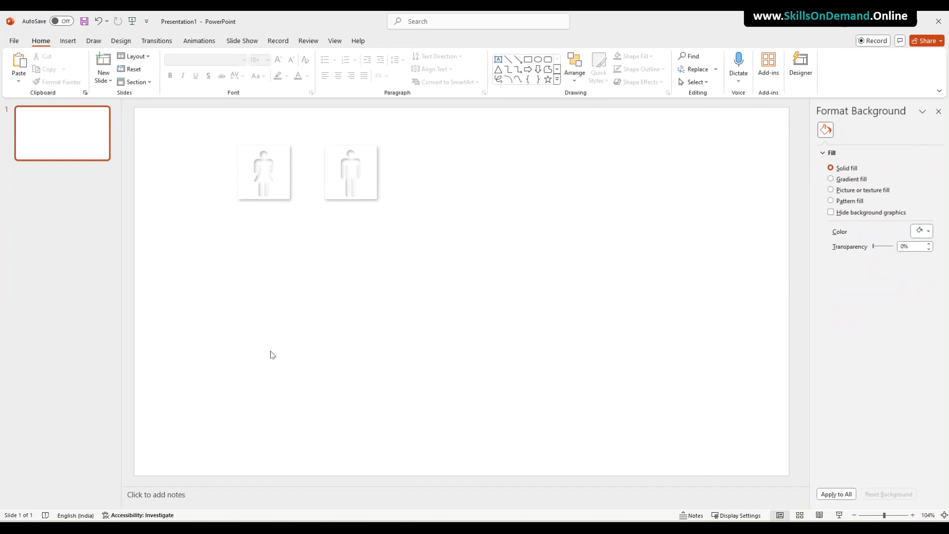
Cut the woman and man cut-outs from the slide, switch to Excel and paste them onto the Excel Dashboard sheet.
{"action": "left_click", "coordinate": [282, 193]}
{"action": "left_click", "coordinate": [328, 197], "text": "shift"}
{"action": "key", "text": "Delete"}
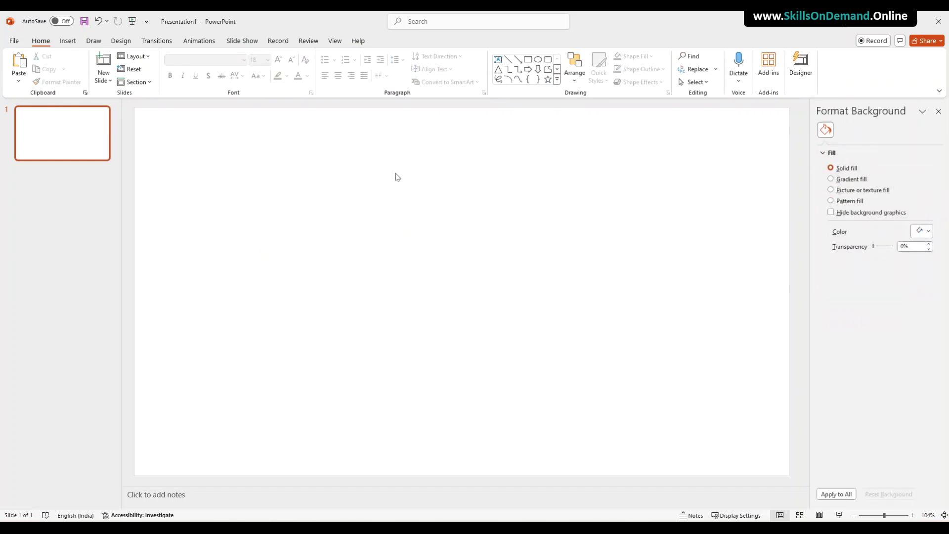
{"action": "key", "text": "alt+Tab"}
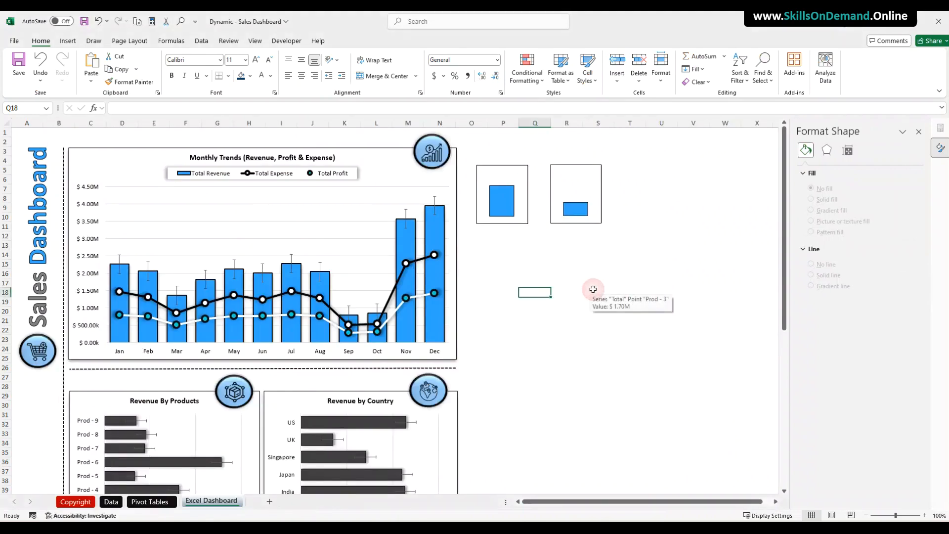
{"action": "key", "text": "ctrl+v"}
Place the woman cut-out over the first small column chart and the man cut-out over the second one.
{"action": "left_click", "coordinate": [552, 360]}
{"action": "left_click", "coordinate": [557, 334]}
{"action": "left_click_drag", "start_coordinate": [557, 334], "coordinate": [518, 218]}
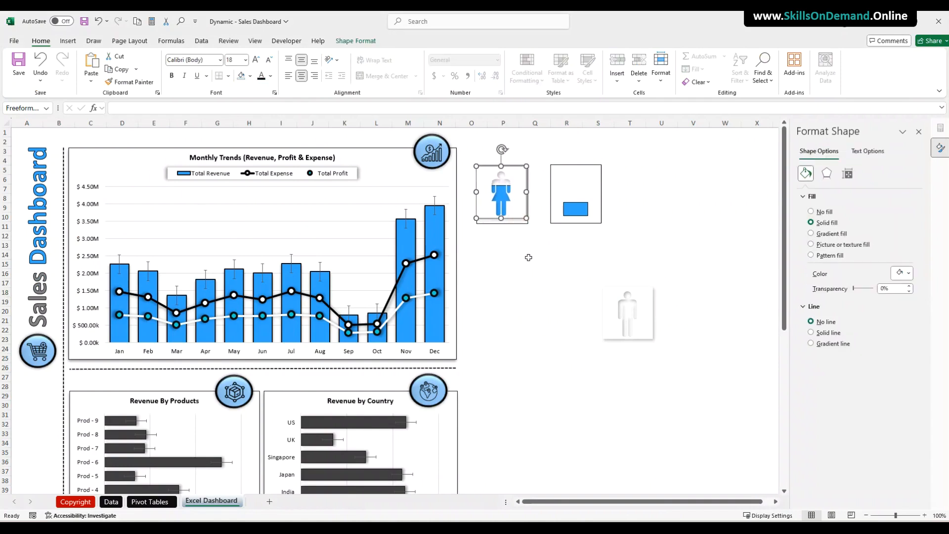
{"action": "key", "text": "Right"}
{"action": "key", "text": "Right"}
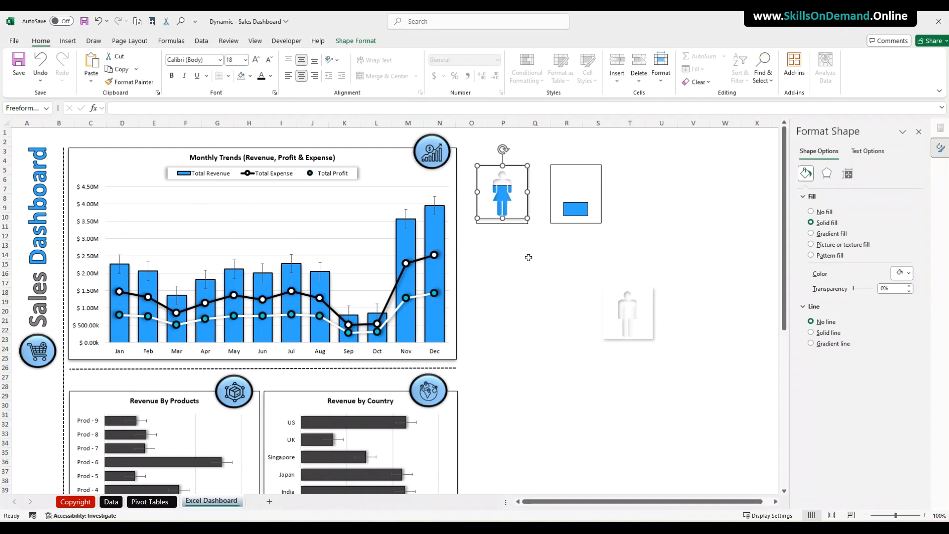
{"action": "key", "text": "Left"}
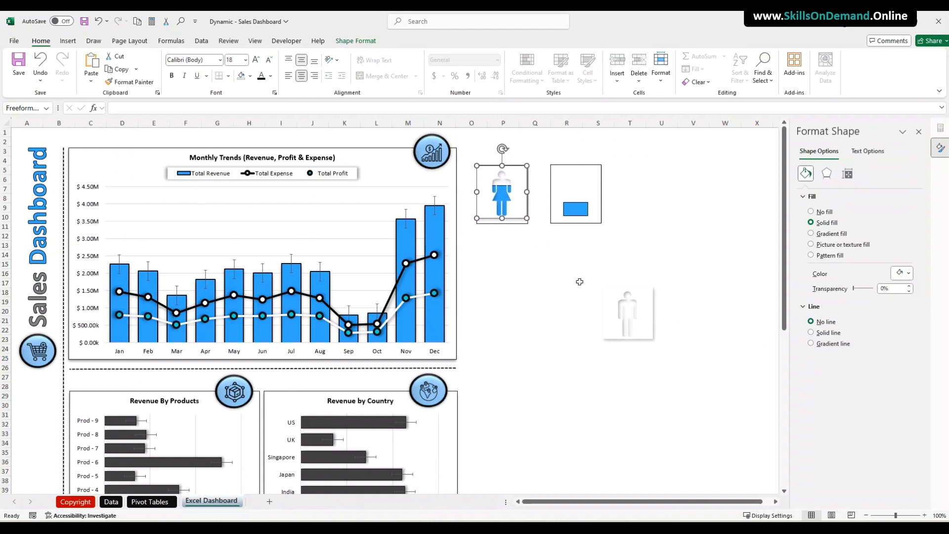
{"action": "left_click_drag", "start_coordinate": [610, 332], "coordinate": [559, 215]}
{"action": "left_click", "coordinate": [567, 264]}
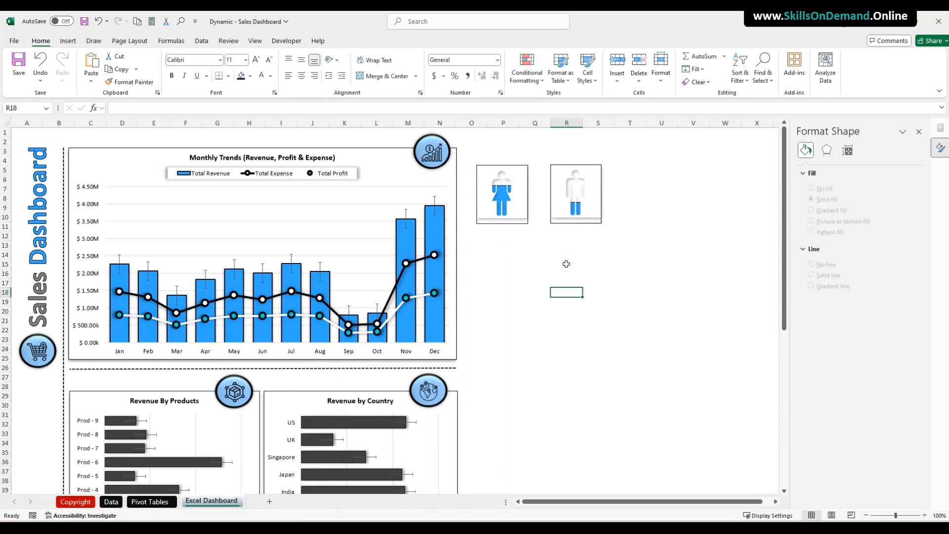
Align the woman and man cut-outs level with each other.
{"action": "left_click", "coordinate": [520, 218]}
{"action": "left_click", "coordinate": [556, 220], "text": "shift"}
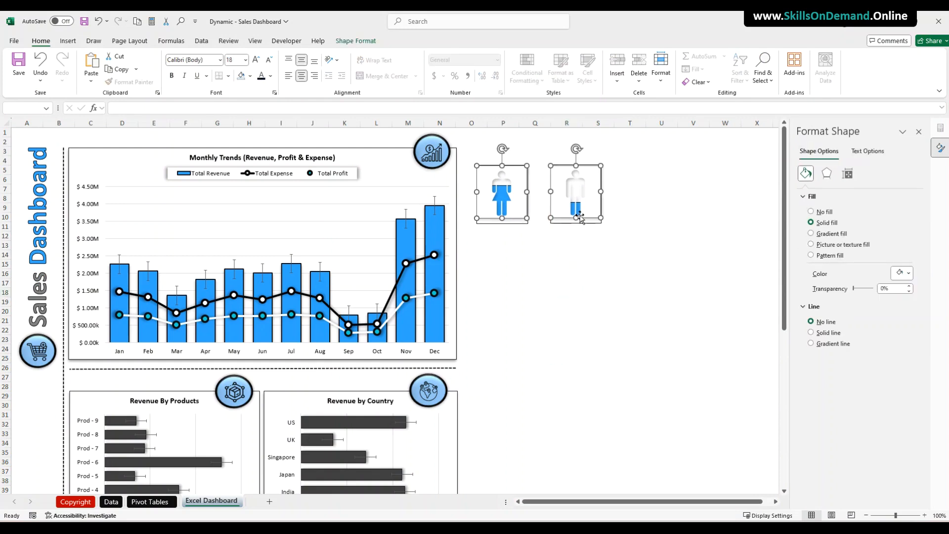
{"action": "left_click", "coordinate": [351, 39]}
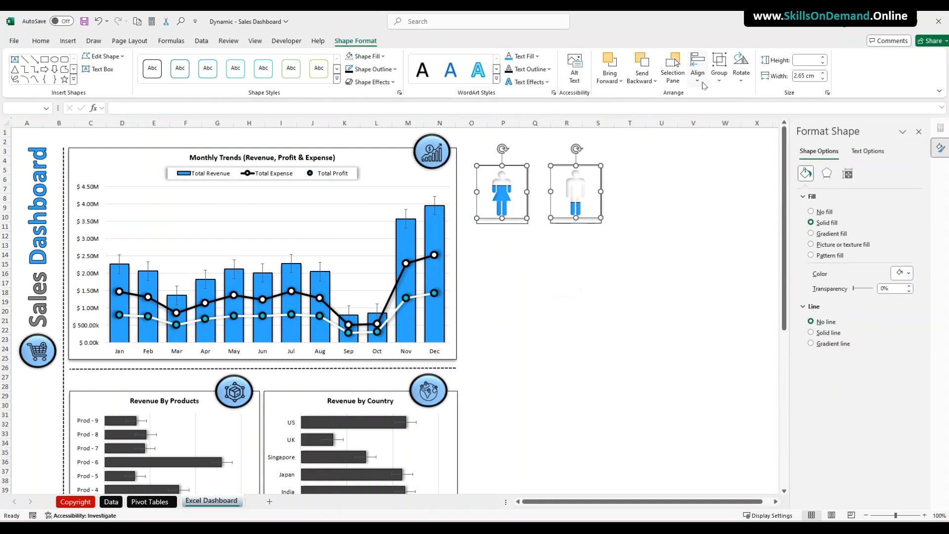
{"action": "left_click", "coordinate": [698, 69]}
{"action": "left_click", "coordinate": [723, 151]}
{"action": "left_click", "coordinate": [622, 258]}
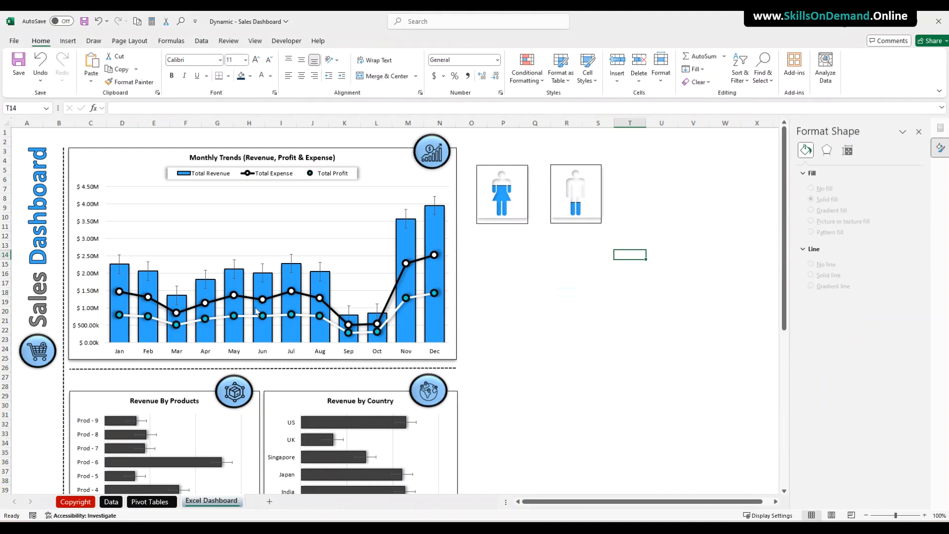
Remove the outline from both small column charts behind the woman and man cut-outs.
{"action": "left_click", "coordinate": [496, 226]}
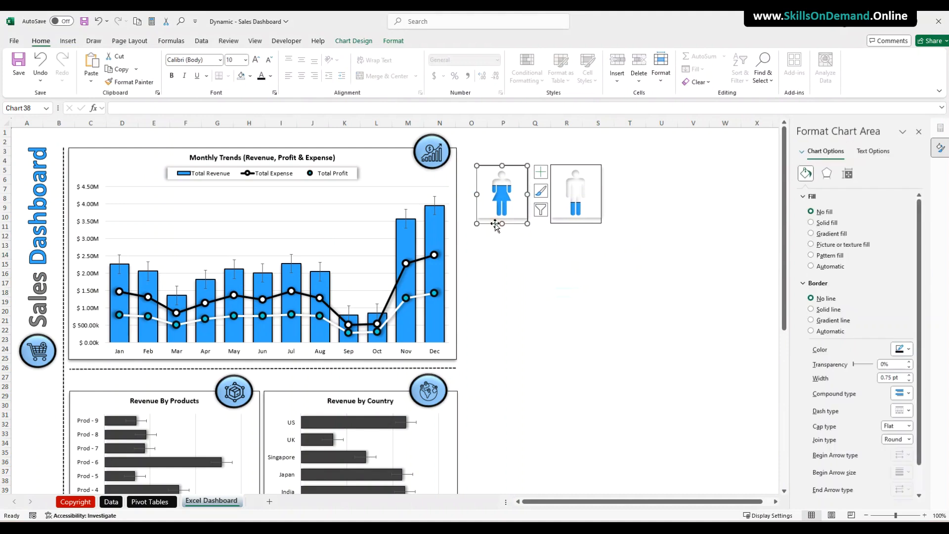
{"action": "left_click", "coordinate": [406, 45]}
{"action": "left_click", "coordinate": [396, 69]}
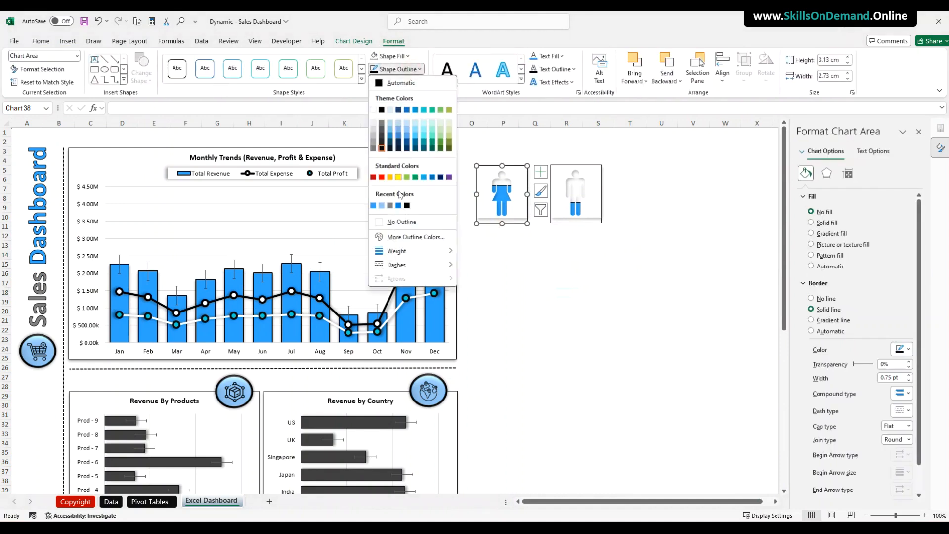
{"action": "left_click", "coordinate": [397, 228]}
{"action": "left_click", "coordinate": [561, 218]}
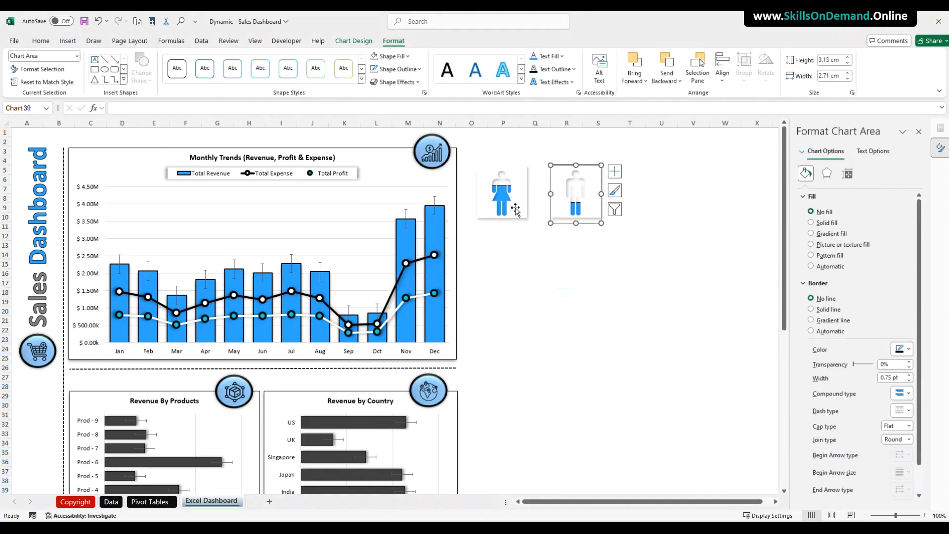
{"action": "left_click", "coordinate": [396, 69]}
{"action": "left_click", "coordinate": [401, 221]}
{"action": "left_click", "coordinate": [584, 303]}
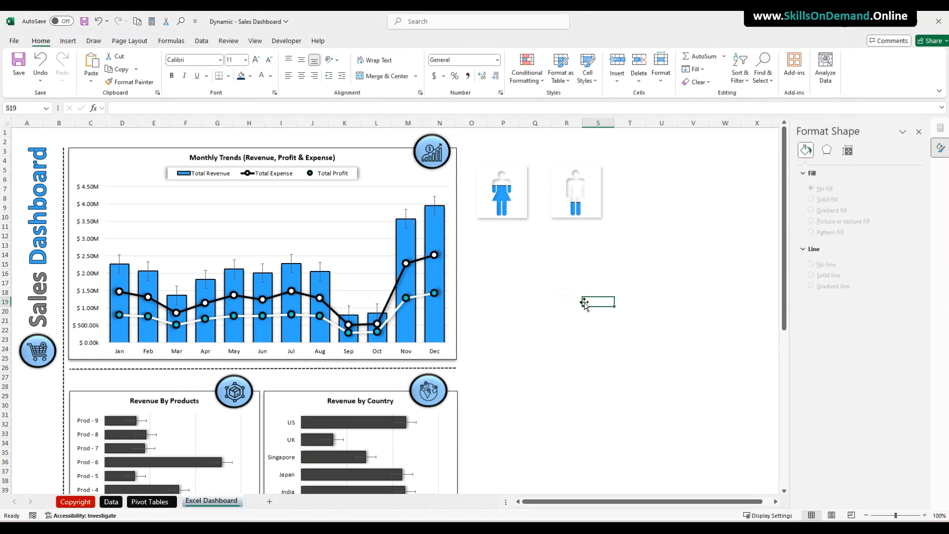
Group the woman cut-out with the column chart behind it.
{"action": "left_click_drag", "start_coordinate": [470, 147], "coordinate": [544, 260]}
{"action": "left_click", "coordinate": [517, 302]}
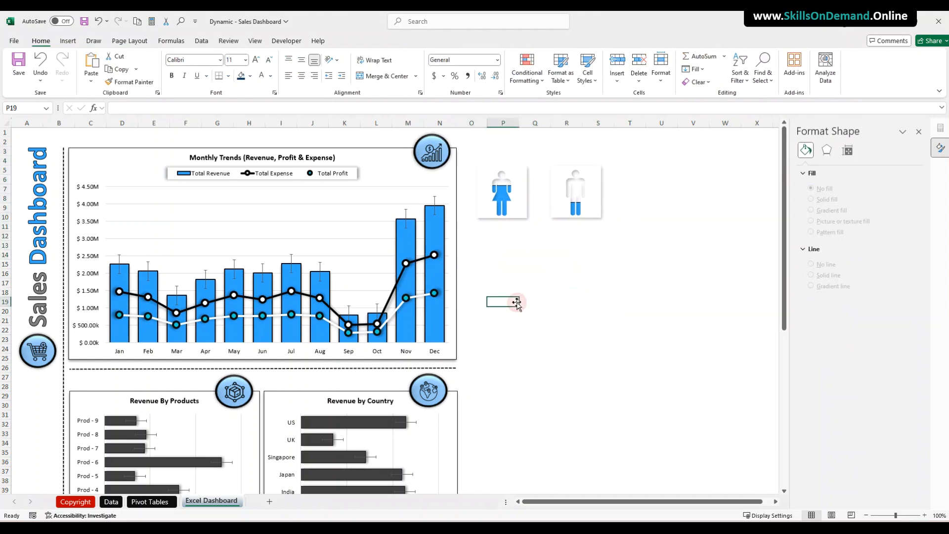
{"action": "left_click", "coordinate": [503, 200]}
{"action": "left_click", "coordinate": [524, 204]}
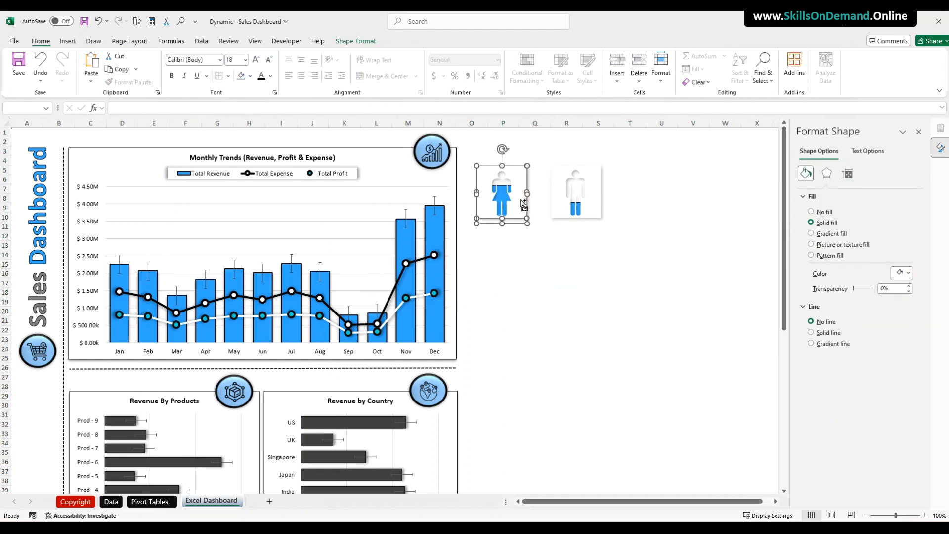
{"action": "right_click", "coordinate": [517, 203]}
{"action": "mouse_move", "coordinate": [557, 293]}
{"action": "left_click", "coordinate": [653, 287]}
{"action": "left_click", "coordinate": [544, 284]}
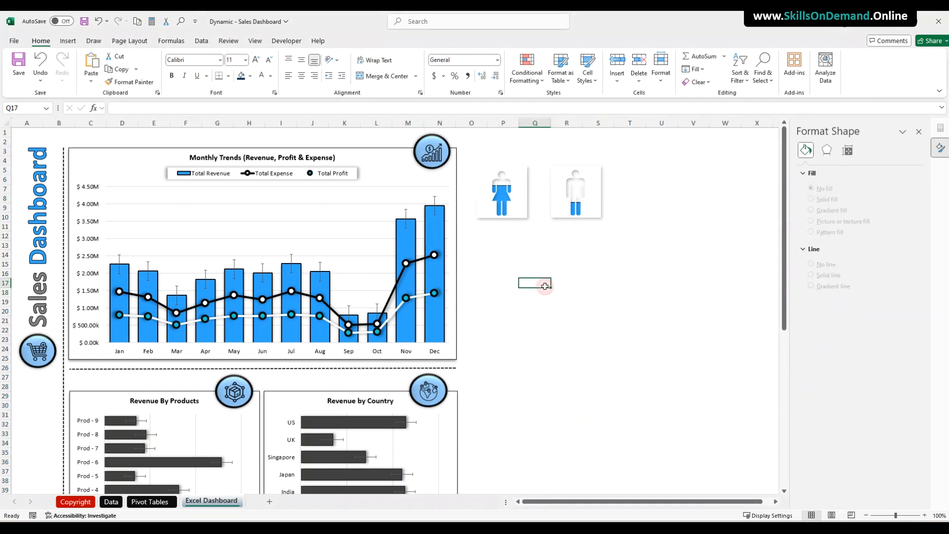
Group the man cut-out with the column chart behind it.
{"action": "left_click", "coordinate": [576, 199]}
{"action": "left_click", "coordinate": [580, 214]}
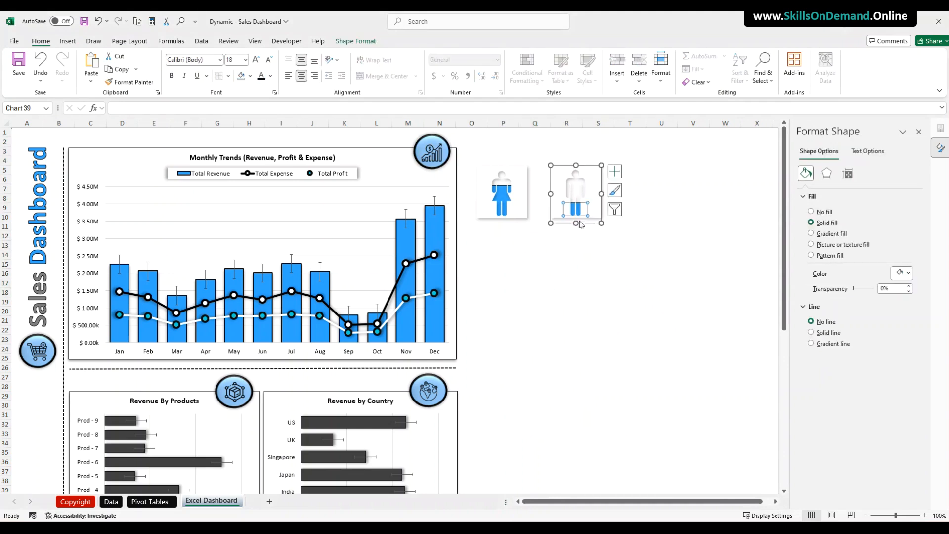
{"action": "left_click", "coordinate": [594, 195]}
{"action": "right_click", "coordinate": [593, 193]}
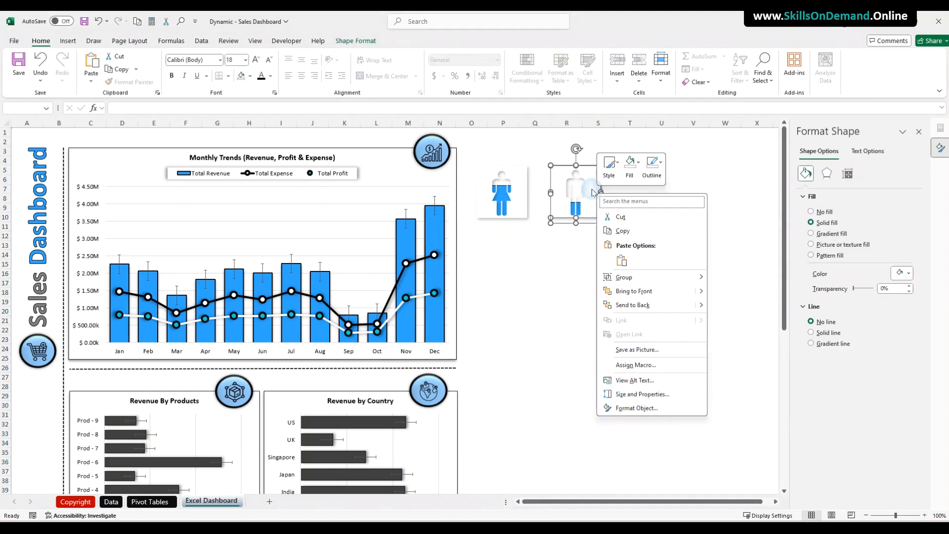
{"action": "mouse_move", "coordinate": [637, 277]}
{"action": "left_click", "coordinate": [731, 278]}
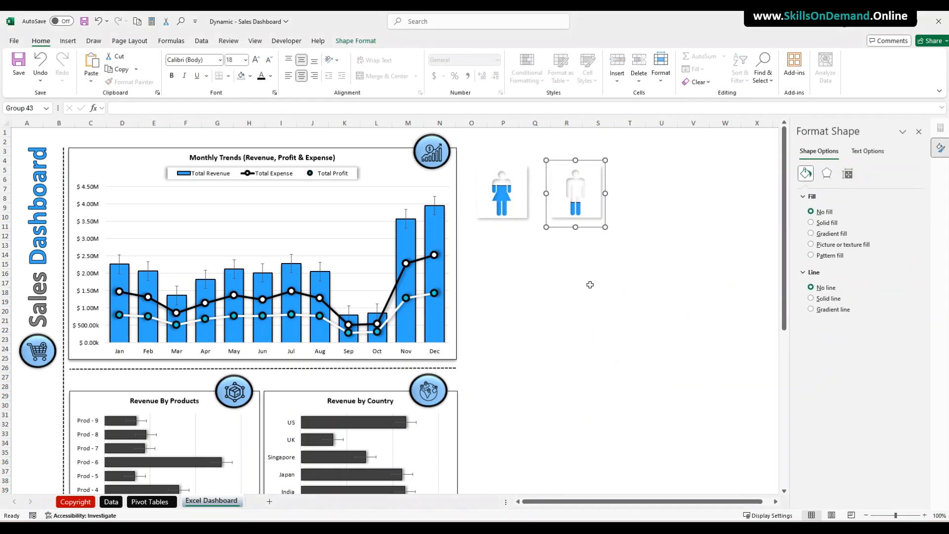
{"action": "left_click", "coordinate": [588, 284]}
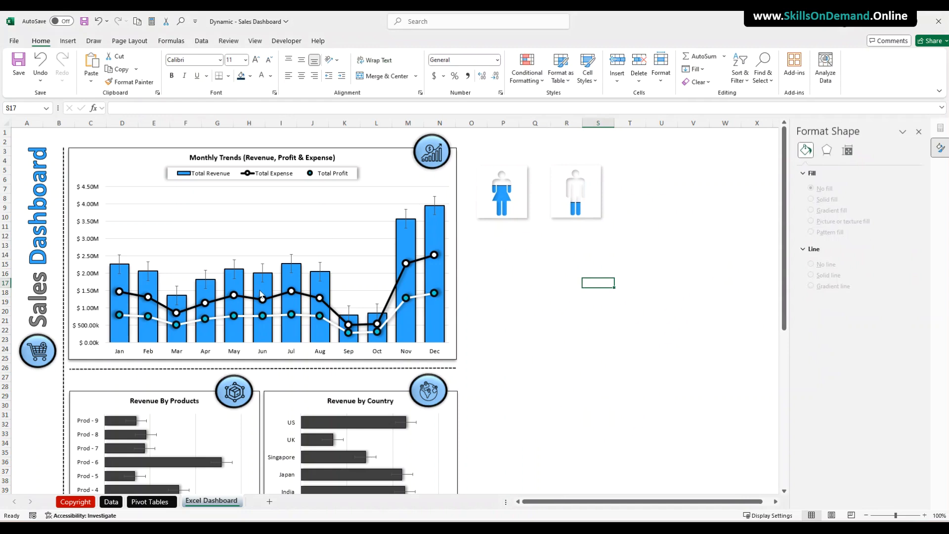
Try a preset shape effect on the woman cut-out.
{"action": "left_click", "coordinate": [521, 216]}
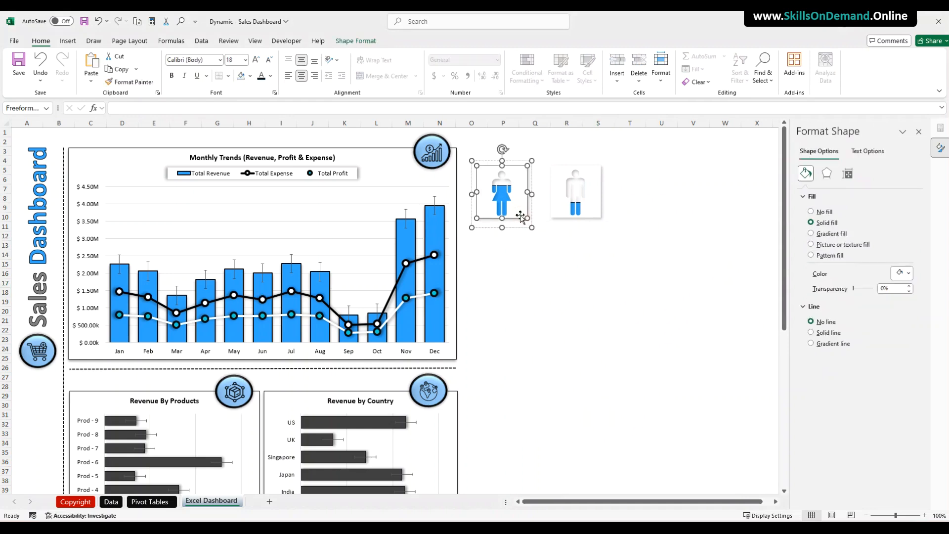
{"action": "left_click", "coordinate": [356, 40]}
{"action": "left_click", "coordinate": [367, 82]}
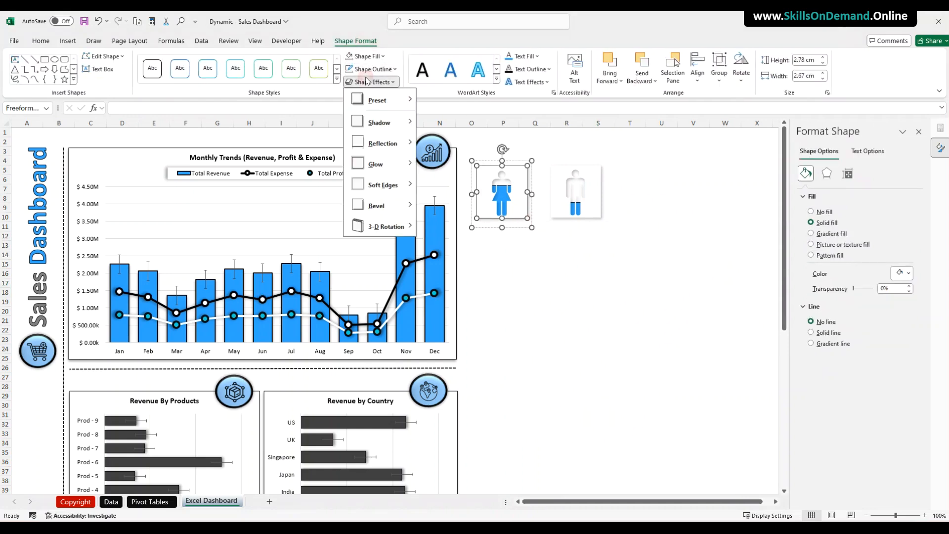
{"action": "mouse_move", "coordinate": [377, 100]}
{"action": "left_click", "coordinate": [458, 160]}
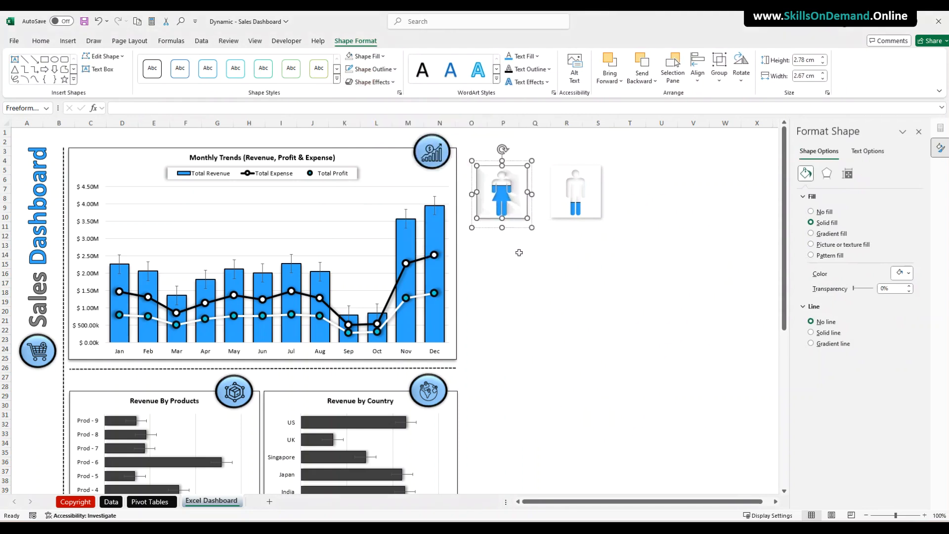
{"action": "left_click", "coordinate": [515, 283]}
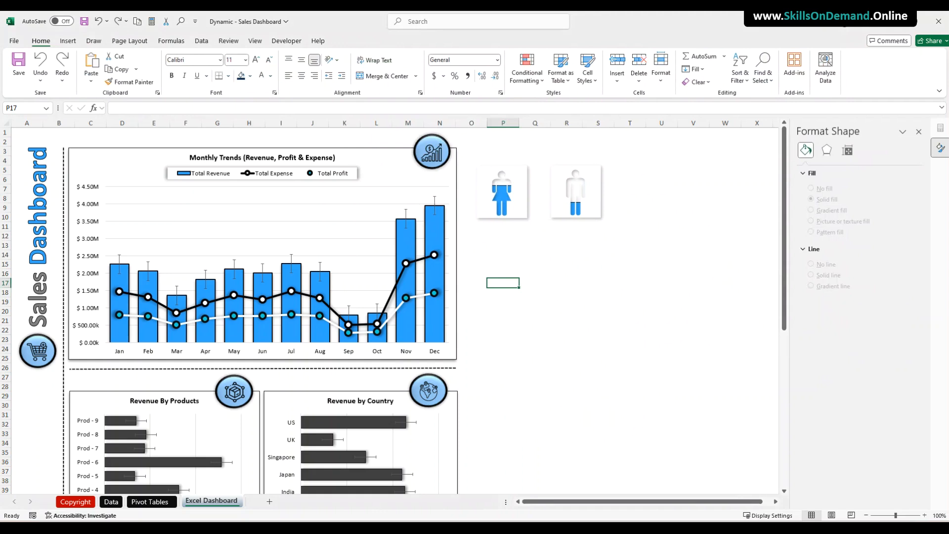
Move the grouped man chart closer to the woman chart, keeping the two level.
{"action": "key", "text": "alt+Tab"}
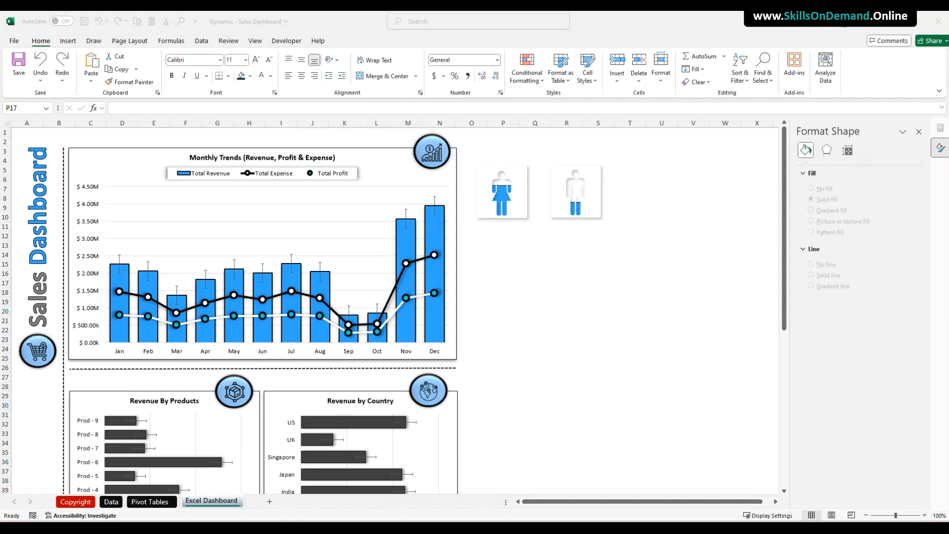
{"action": "key", "text": "alt+Tab"}
{"action": "left_click_drag", "start_coordinate": [551, 220], "coordinate": [543, 220]}
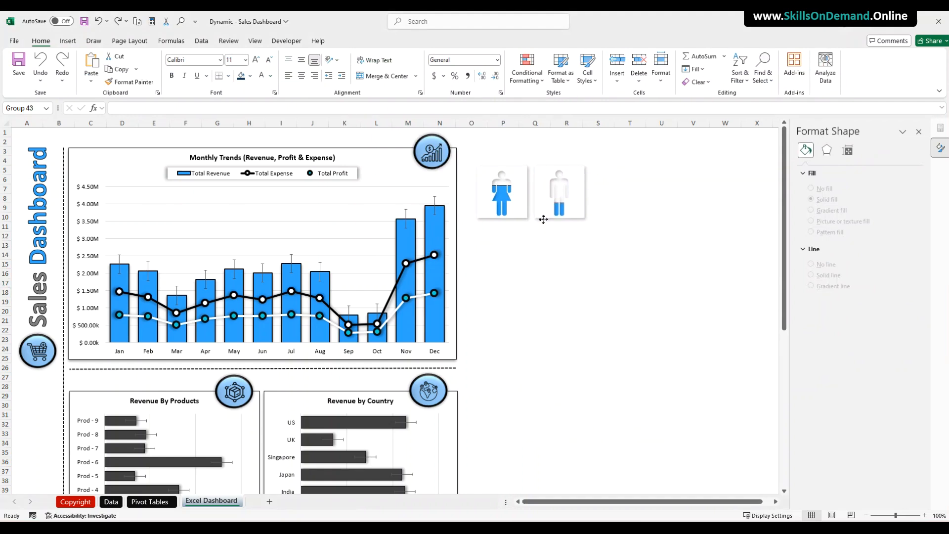
{"action": "left_click", "coordinate": [530, 264]}
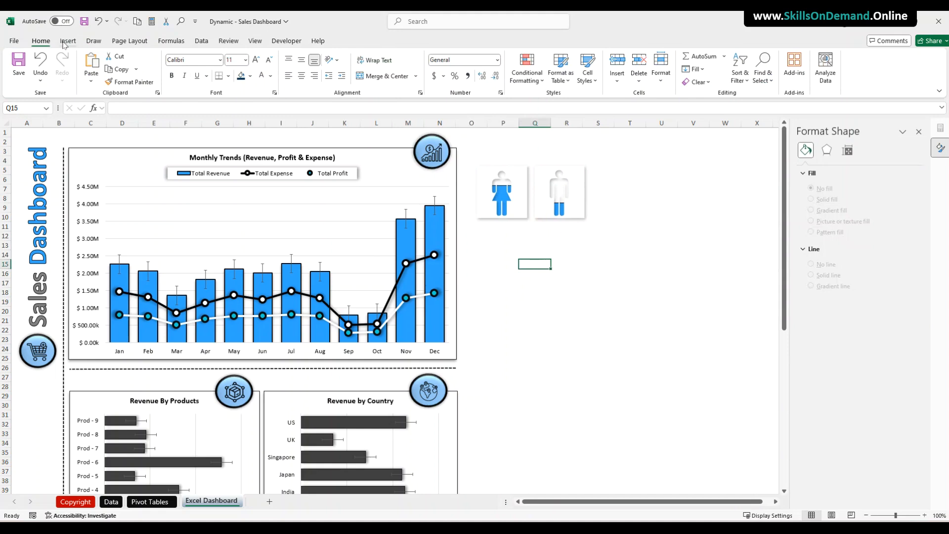
Insert a text box in the empty area below the gender charts and enter "Revenue by Gender".
{"action": "left_click", "coordinate": [66, 43]}
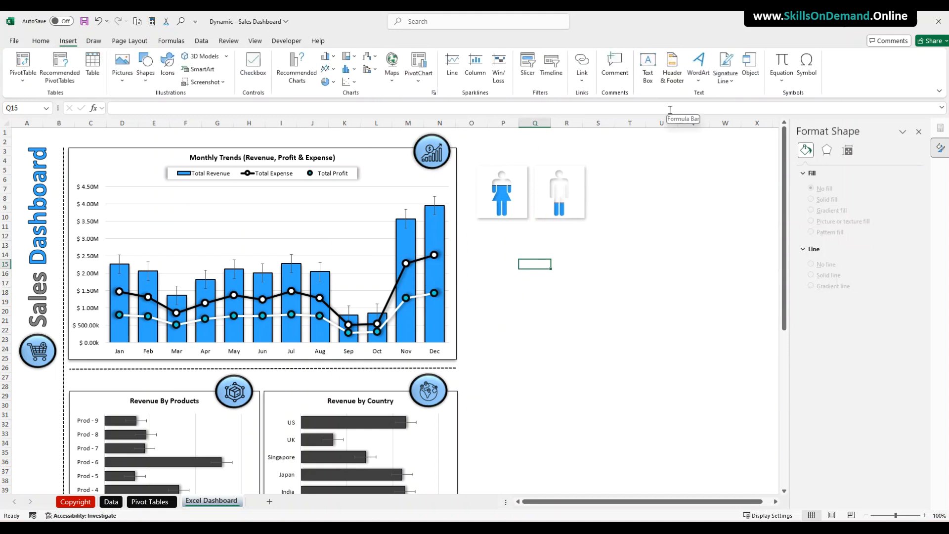
{"action": "left_click", "coordinate": [648, 65]}
{"action": "left_click", "coordinate": [570, 271]}
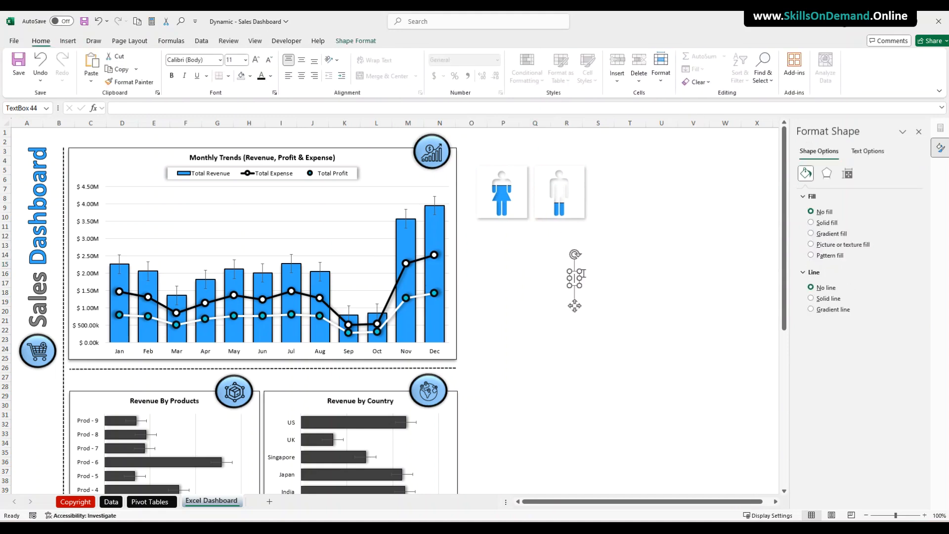
{"action": "type", "text": "Reven"}
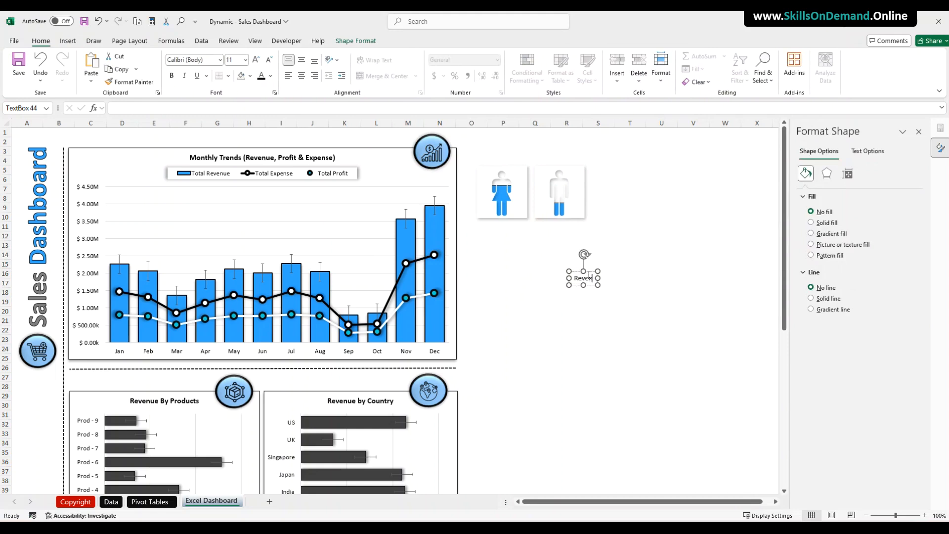
{"action": "type", "text": "ue by Gender"}
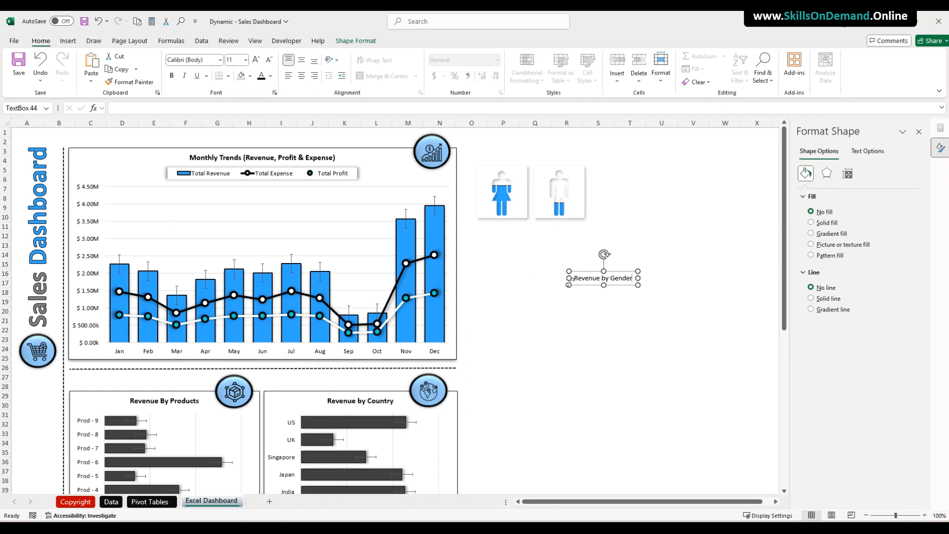
Set the "Revenue by Gender" text to size 12 and place it directly above the woman and man charts.
{"action": "left_click_drag", "start_coordinate": [575, 281], "coordinate": [648, 276]}
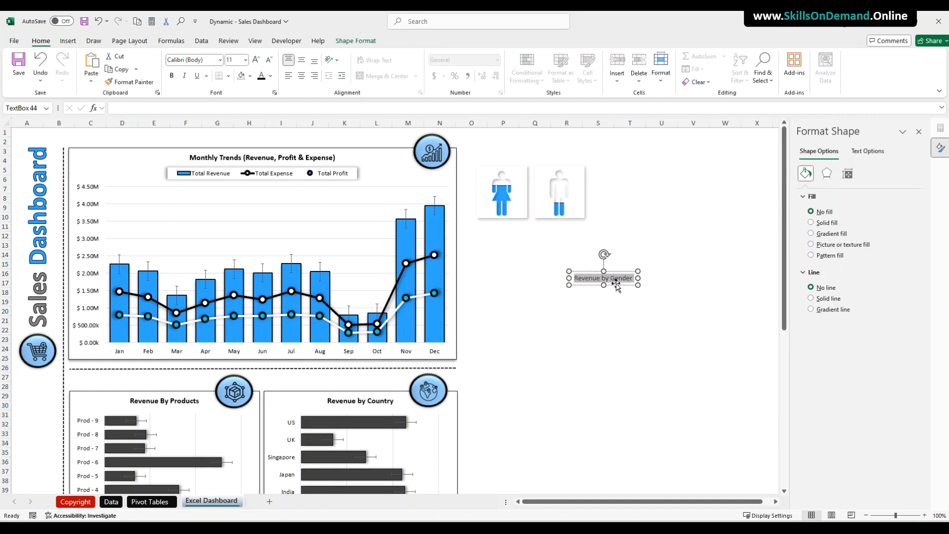
{"action": "left_click", "coordinate": [261, 61]}
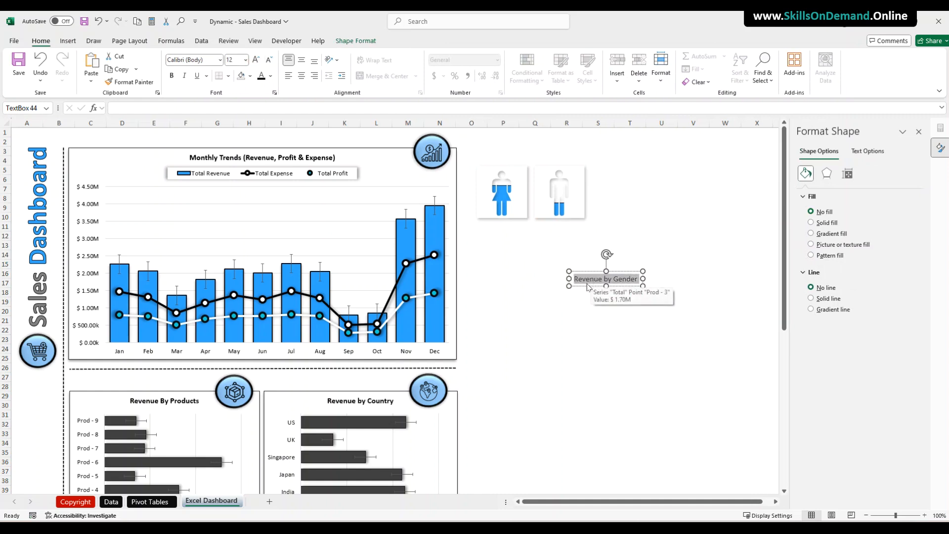
{"action": "left_click", "coordinate": [574, 267]}
{"action": "left_click_drag", "start_coordinate": [574, 267], "coordinate": [510, 165]}
{"action": "left_click", "coordinate": [541, 301]}
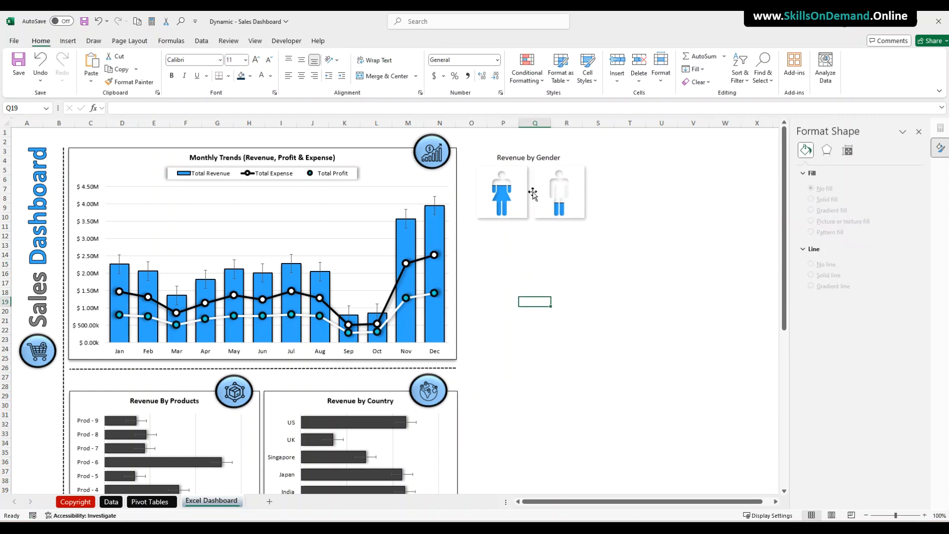
Select the woman and man charts together and nudge them slightly down, away from the title.
{"action": "left_click", "coordinate": [517, 161]}
{"action": "left_click", "coordinate": [516, 216]}
{"action": "left_click", "coordinate": [542, 217], "text": "ctrl"}
{"action": "left_click_drag", "start_coordinate": [542, 217], "coordinate": [542, 219]}
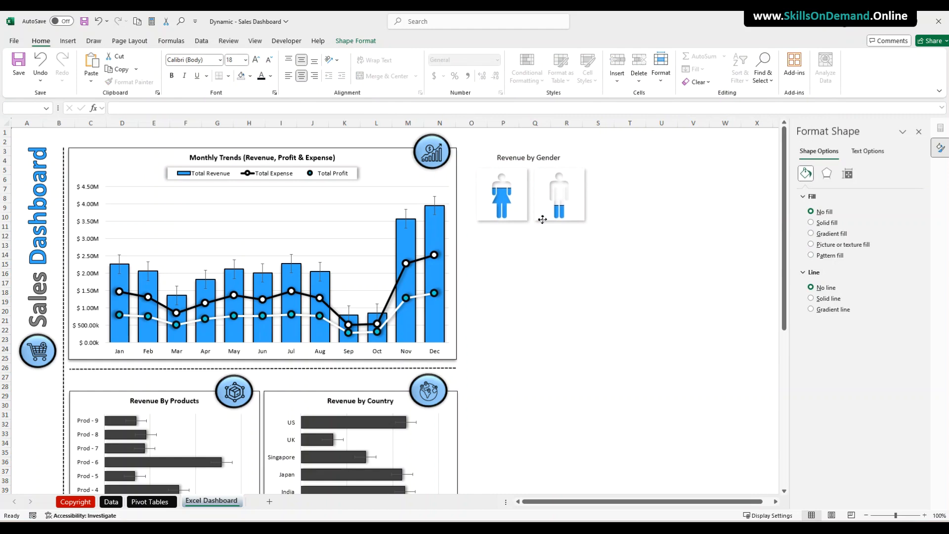
{"action": "left_click_drag", "start_coordinate": [543, 219], "coordinate": [541, 219]}
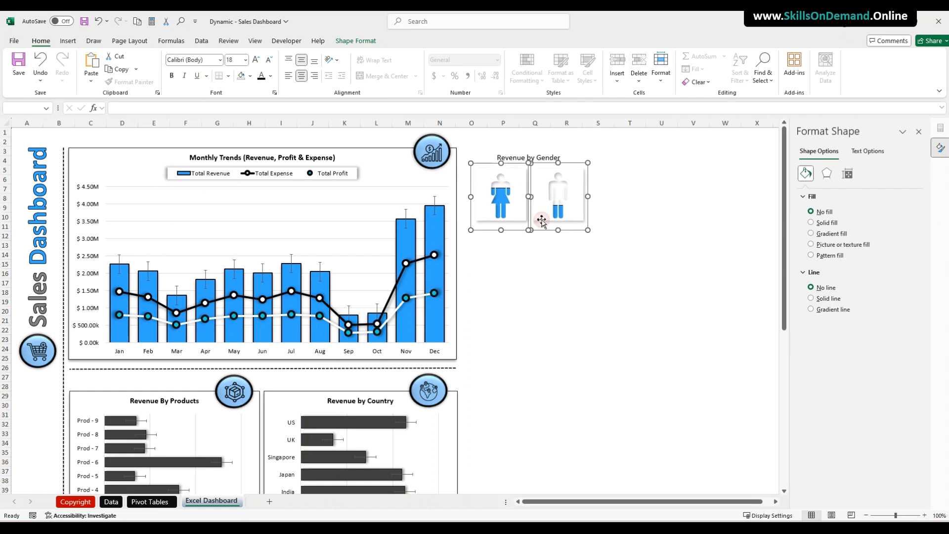
{"action": "left_click", "coordinate": [539, 254]}
Shift the "Revenue by Gender" title slightly left to centre it over the two charts, and save the workbook.
{"action": "left_click", "coordinate": [529, 159]}
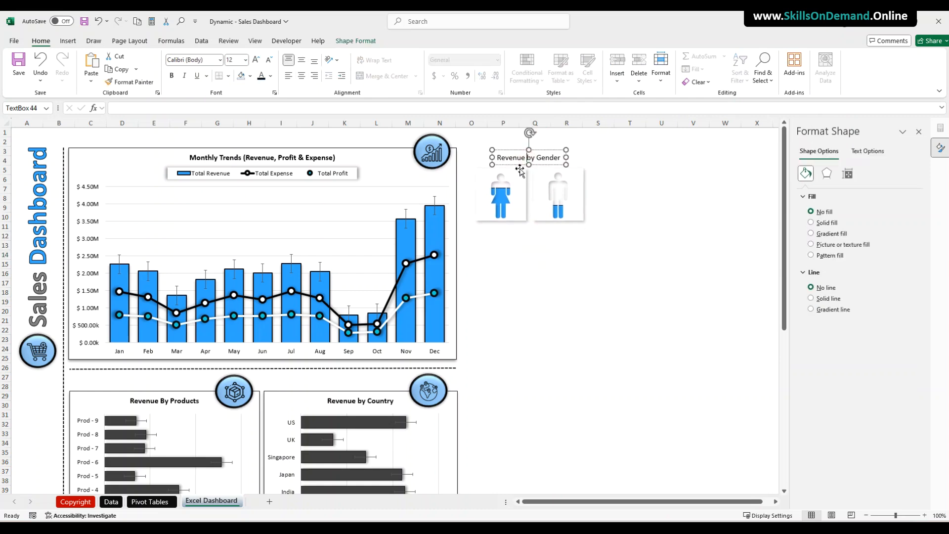
{"action": "left_click_drag", "start_coordinate": [518, 165], "coordinate": [516, 164]}
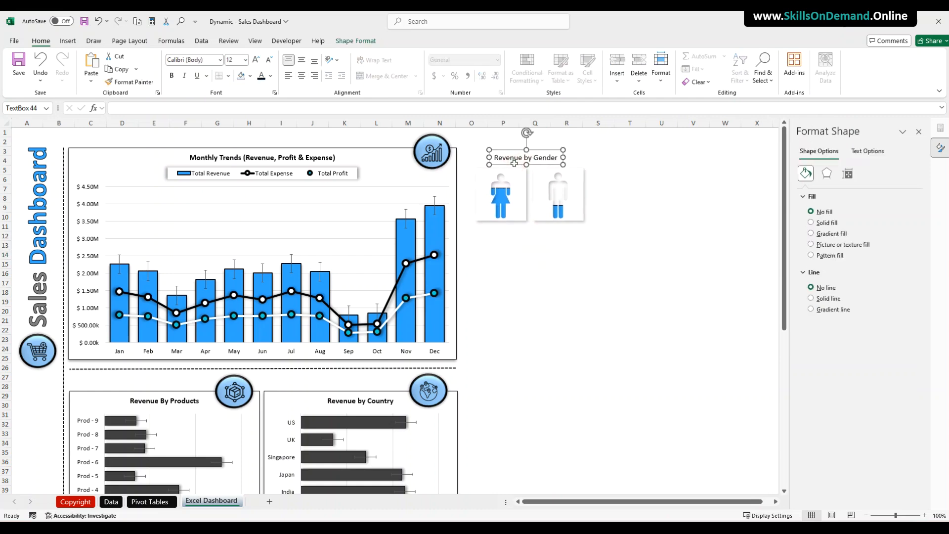
{"action": "left_click", "coordinate": [522, 251]}
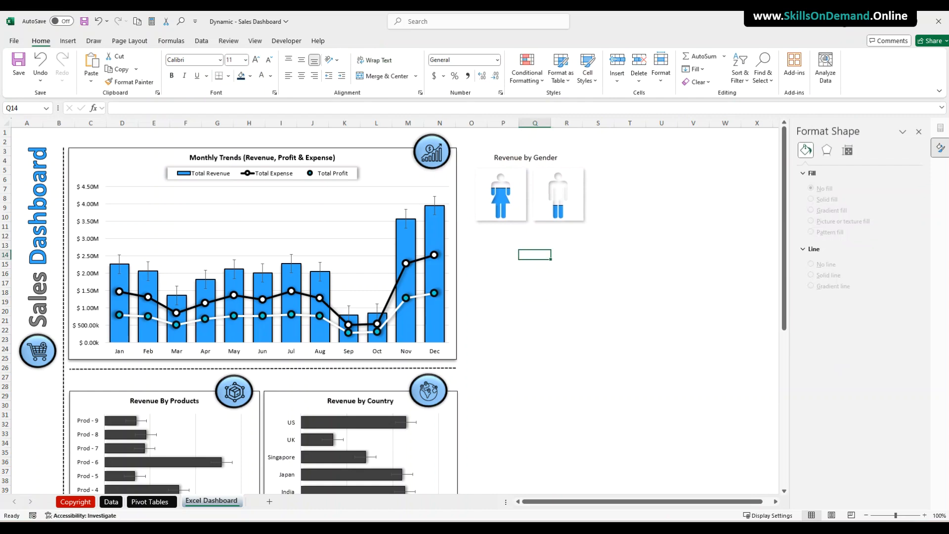
{"action": "left_click", "coordinate": [84, 21]}
{"action": "left_click", "coordinate": [567, 321]}
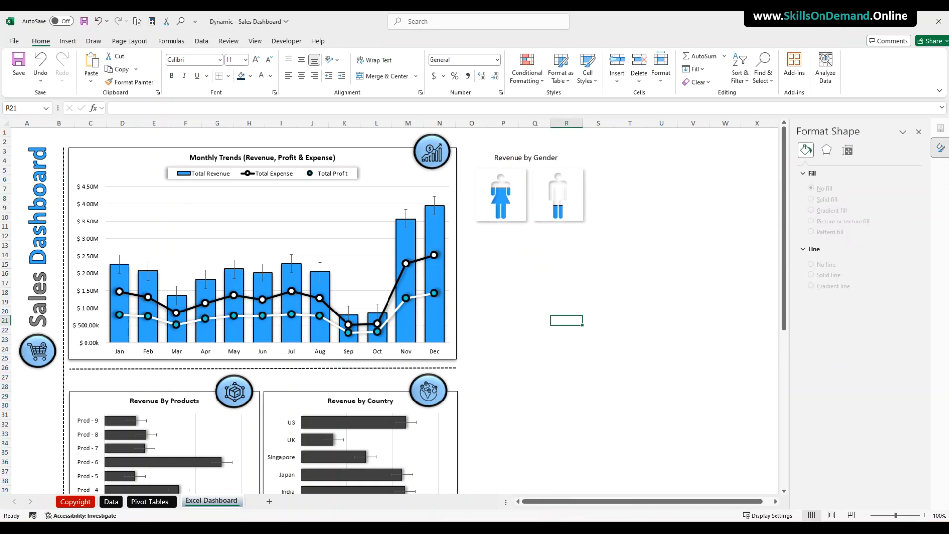
Draw a rounded rectangle about 7 cm wide and 2 cm high beneath the woman and man charts.
{"action": "left_click", "coordinate": [538, 281]}
{"action": "left_click", "coordinate": [74, 43]}
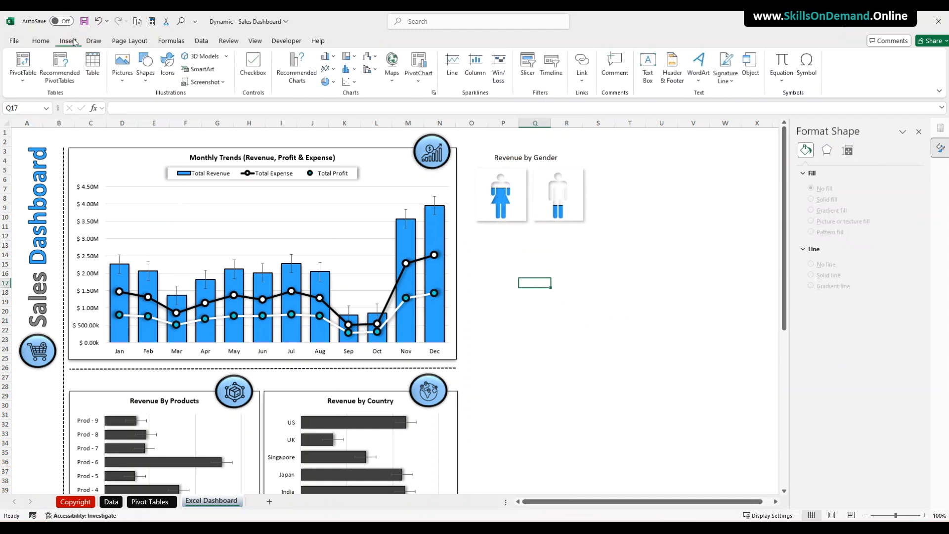
{"action": "left_click", "coordinate": [146, 85]}
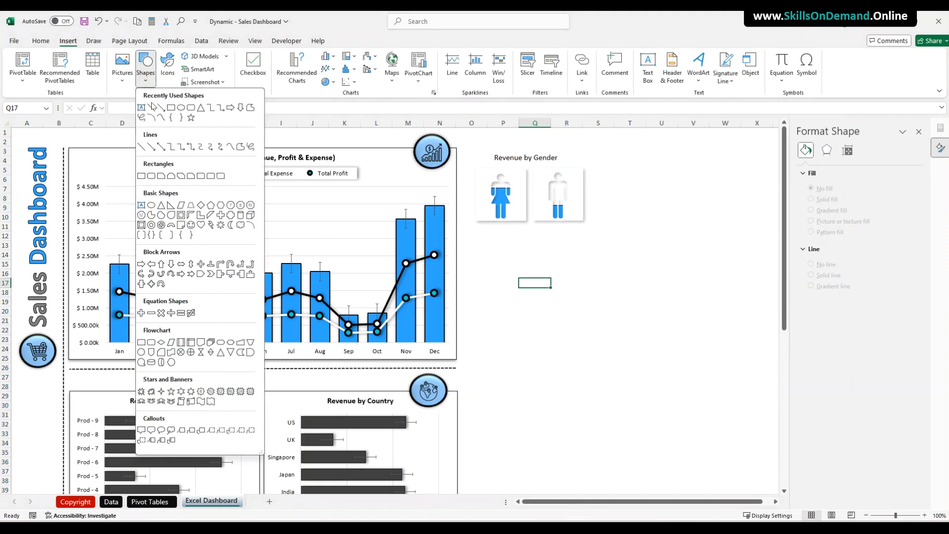
{"action": "left_click", "coordinate": [187, 109]}
{"action": "left_click_drag", "start_coordinate": [467, 227], "coordinate": [601, 264]}
{"action": "left_click", "coordinate": [598, 303]}
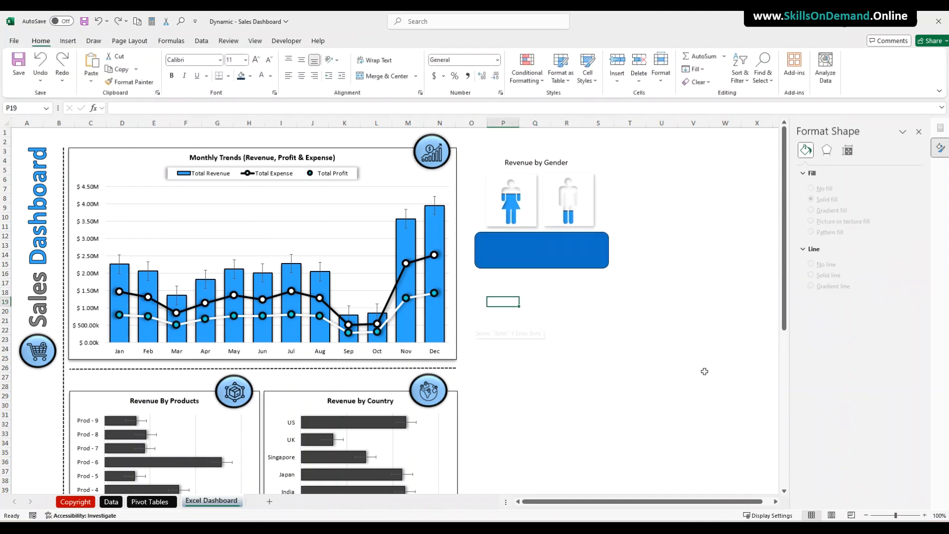
Set the rounded rectangle's height to 2 cm and its width to 6.98 cm.
{"action": "left_click", "coordinate": [585, 259]}
{"action": "left_click", "coordinate": [847, 173]}
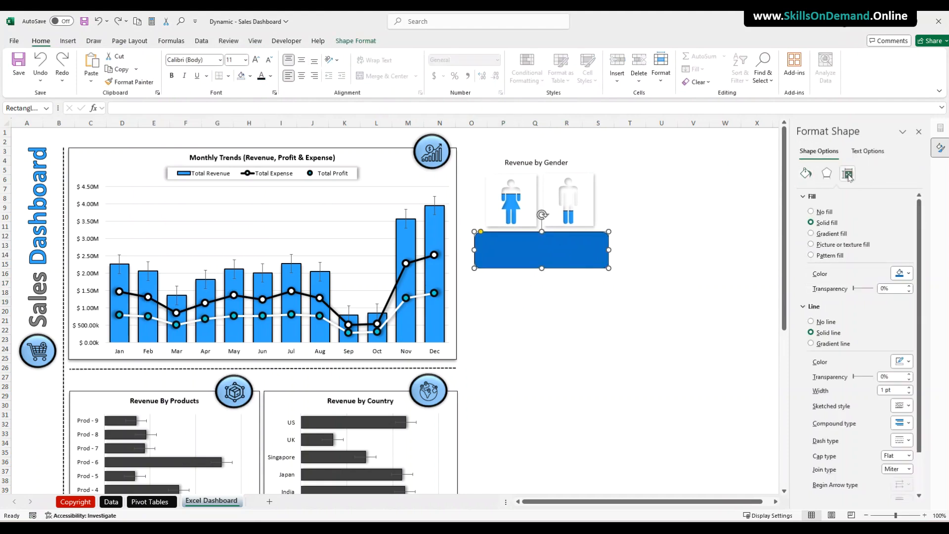
{"action": "left_click", "coordinate": [909, 206]}
{"action": "left_click", "coordinate": [909, 206]}
{"action": "left_click", "coordinate": [910, 206]}
{"action": "left_click", "coordinate": [910, 211]}
{"action": "left_click", "coordinate": [911, 211]}
{"action": "left_click", "coordinate": [892, 223]}
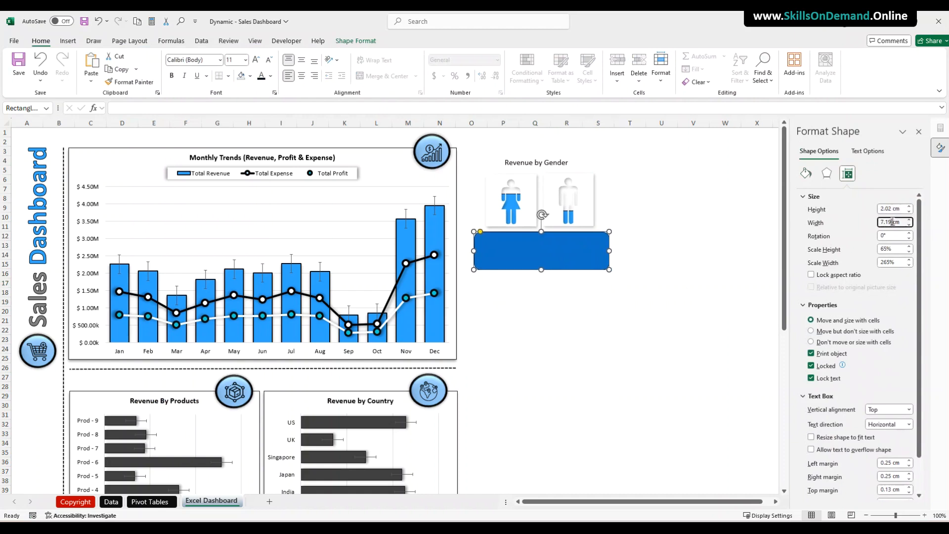
{"action": "key", "text": "BackSpace"}
{"action": "key", "text": "BackSpace"}
{"action": "key", "text": "Return"}
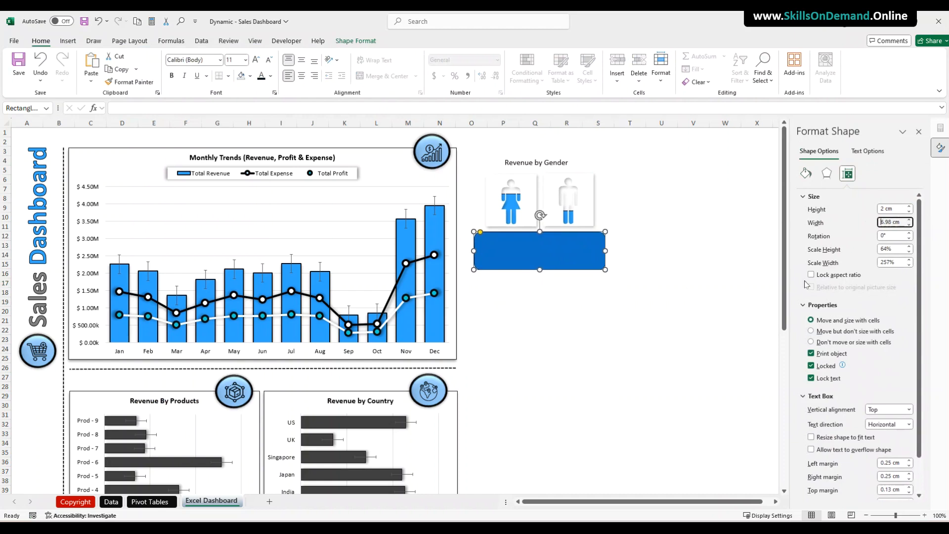
Shift the rounded rectangle slightly right to centre it beneath the two gender charts.
{"action": "left_click", "coordinate": [590, 311]}
{"action": "left_click_drag", "start_coordinate": [527, 264], "coordinate": [529, 264]}
{"action": "left_click", "coordinate": [526, 303]}
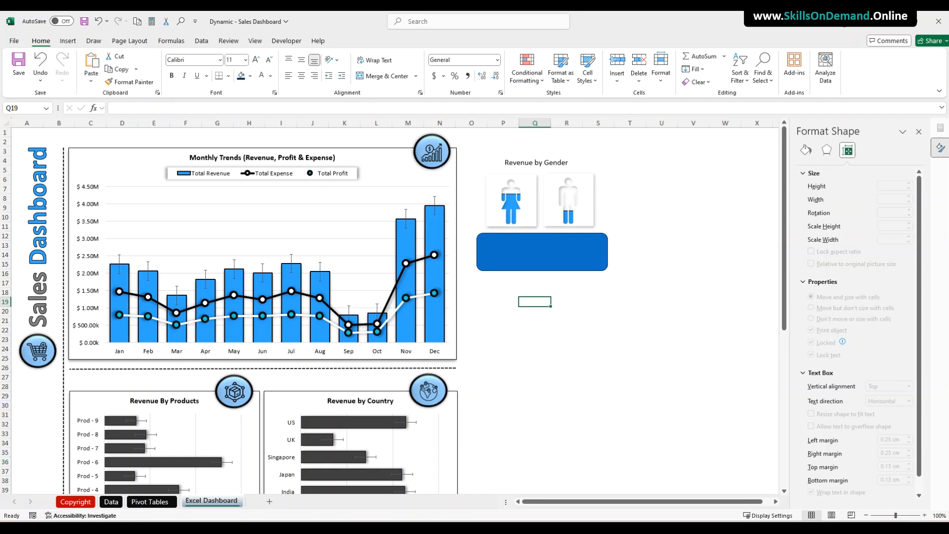
Apply a preset shape effect with bevelled edges to the rounded rectangle.
{"action": "left_click", "coordinate": [482, 264]}
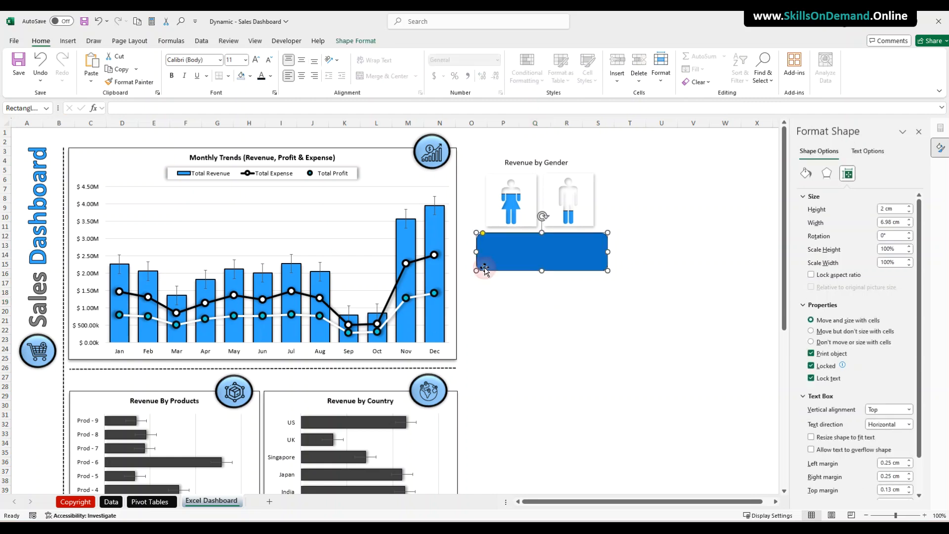
{"action": "left_click", "coordinate": [362, 43]}
{"action": "left_click", "coordinate": [371, 82]}
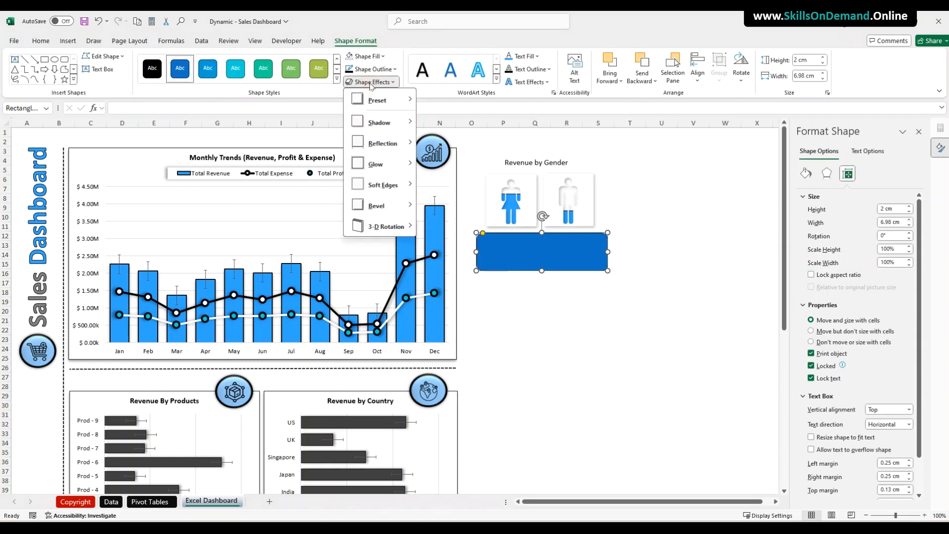
{"action": "mouse_move", "coordinate": [384, 102]}
{"action": "left_click", "coordinate": [458, 165]}
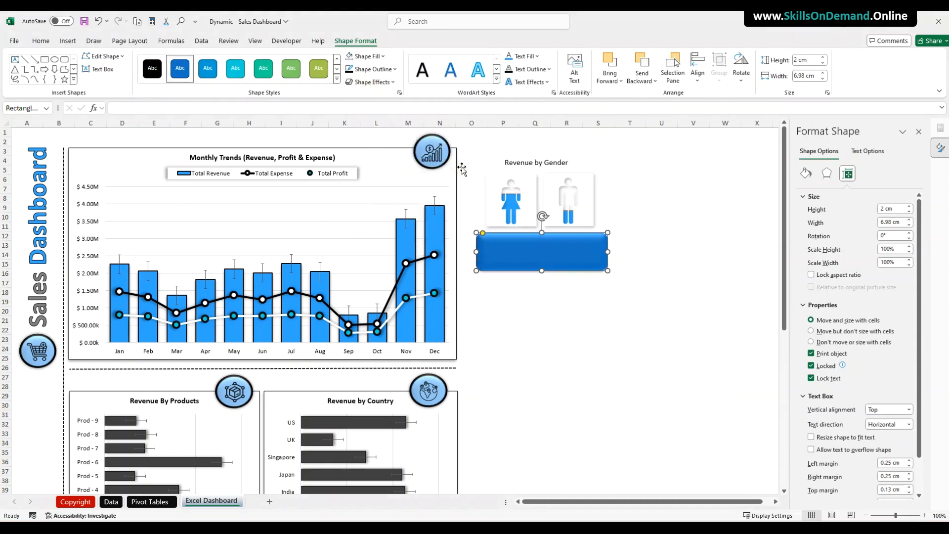
Try an outer centre shadow on the rounded rectangle.
{"action": "left_click", "coordinate": [378, 83]}
{"action": "mouse_move", "coordinate": [381, 121]}
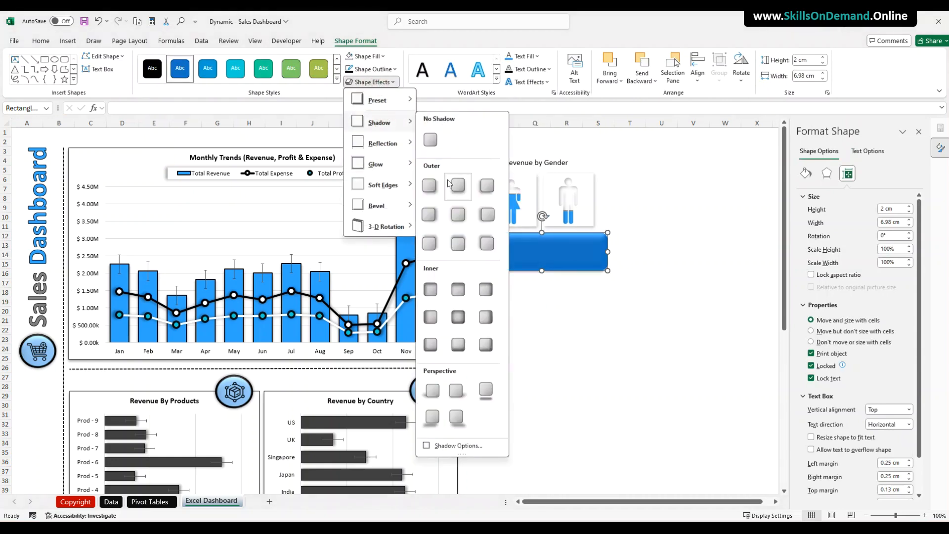
{"action": "left_click", "coordinate": [452, 210]}
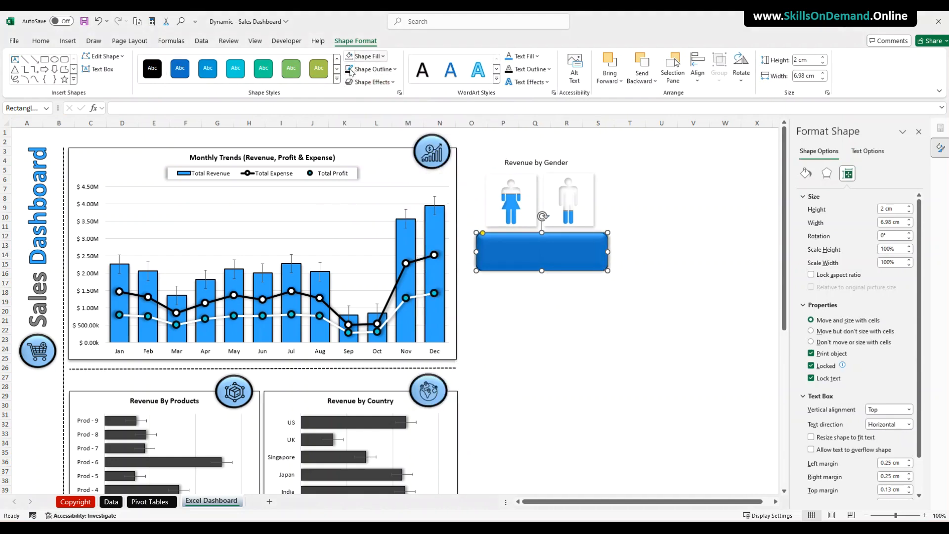
Fill the rounded rectangle with the darkest shade of the black theme colour.
{"action": "left_click", "coordinate": [368, 56]}
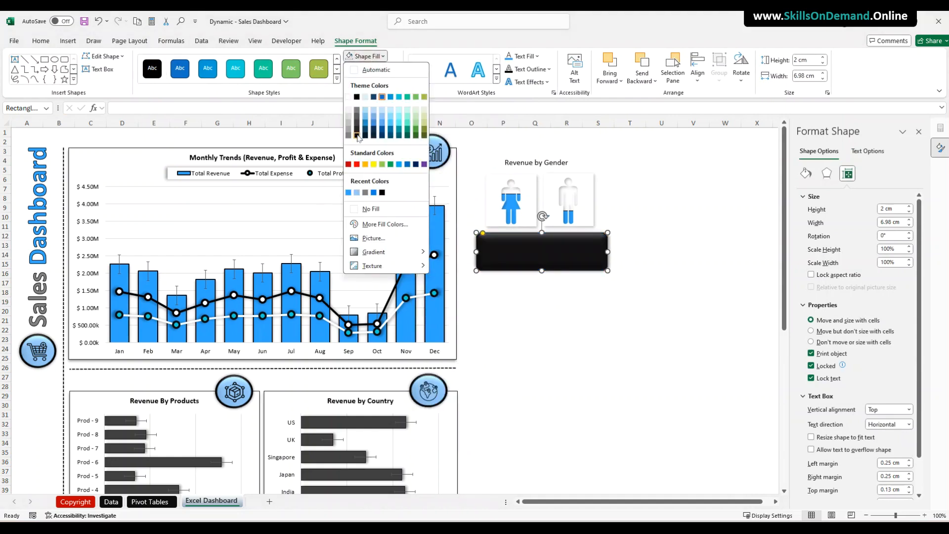
{"action": "left_click", "coordinate": [357, 136]}
{"action": "left_click", "coordinate": [521, 306]}
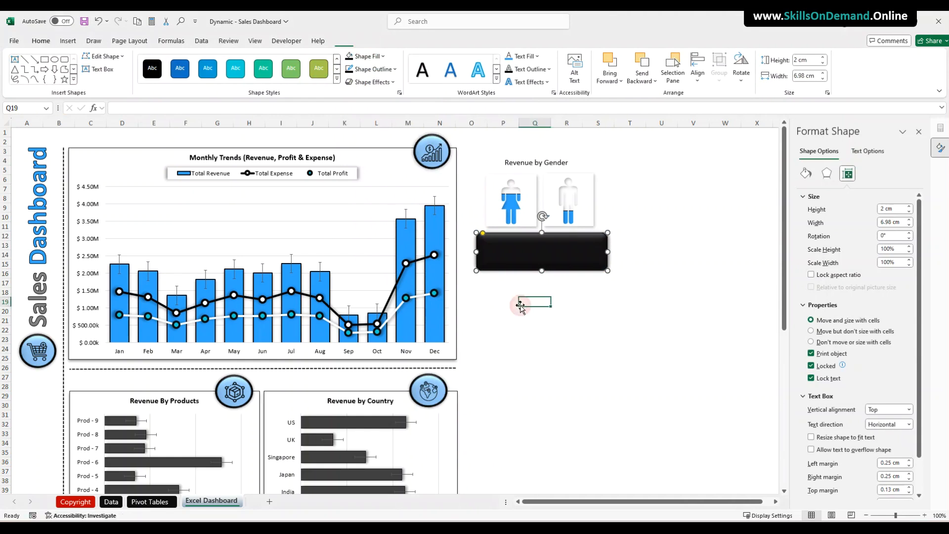
Apply an outer shadow offset to the bottom to the black rounded rectangle.
{"action": "left_click", "coordinate": [496, 253]}
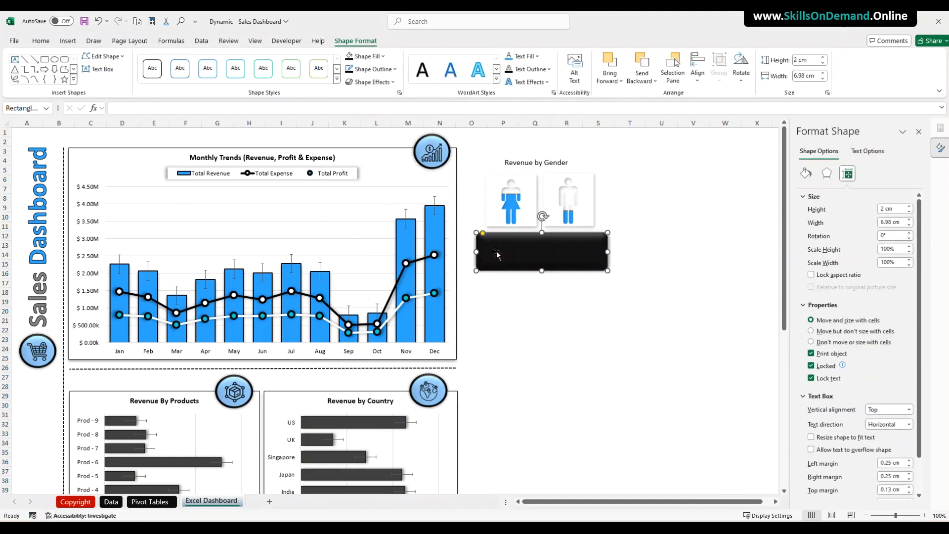
{"action": "left_click", "coordinate": [375, 82]}
{"action": "mouse_move", "coordinate": [382, 123]}
{"action": "left_click", "coordinate": [458, 187]}
{"action": "left_click", "coordinate": [530, 319]}
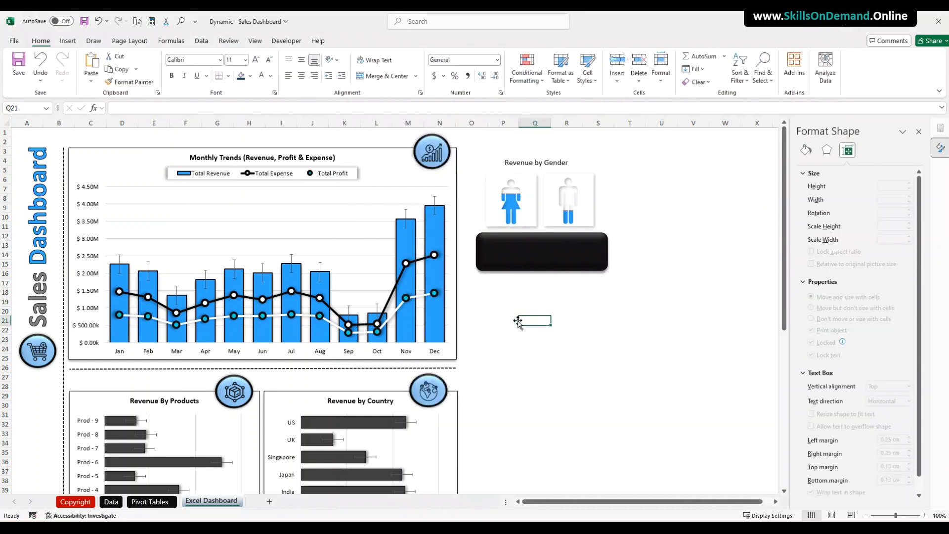
Move the black rounded rectangle slightly down to widen the gap below the gender charts.
{"action": "left_click", "coordinate": [535, 257]}
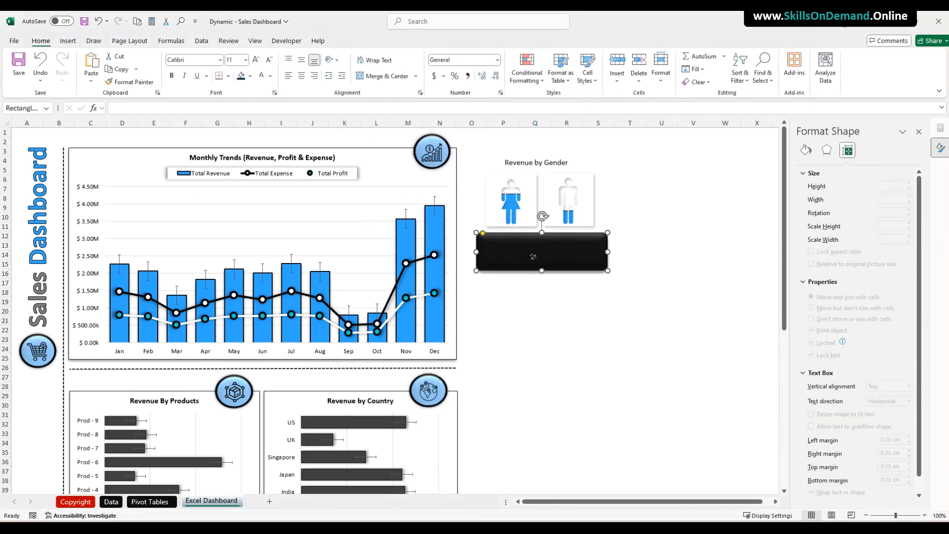
{"action": "left_click_drag", "start_coordinate": [536, 257], "coordinate": [536, 257]}
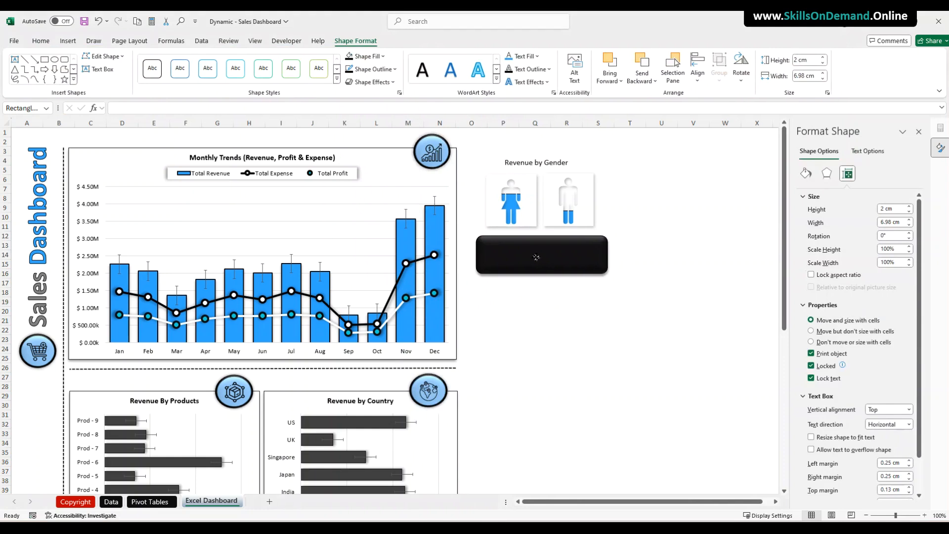
{"action": "left_click", "coordinate": [525, 301]}
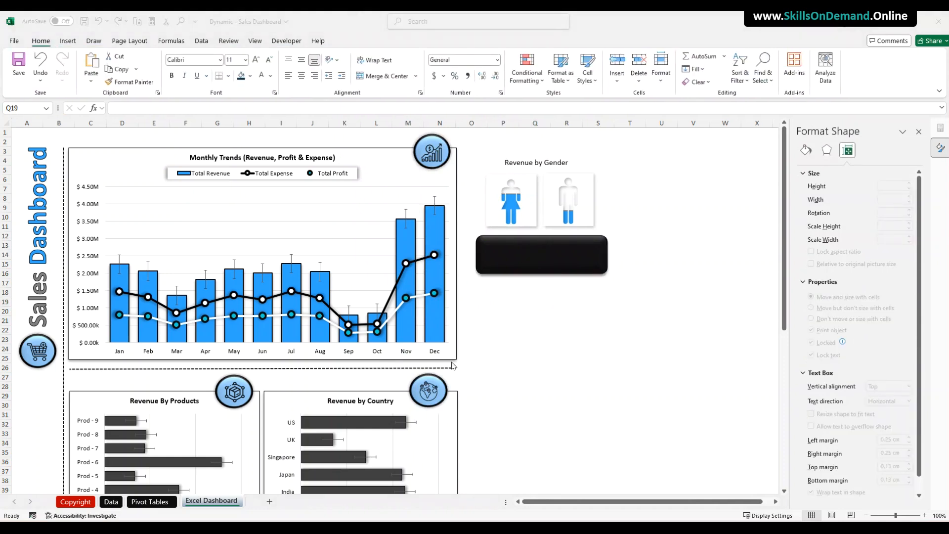
{"action": "left_click", "coordinate": [584, 365]}
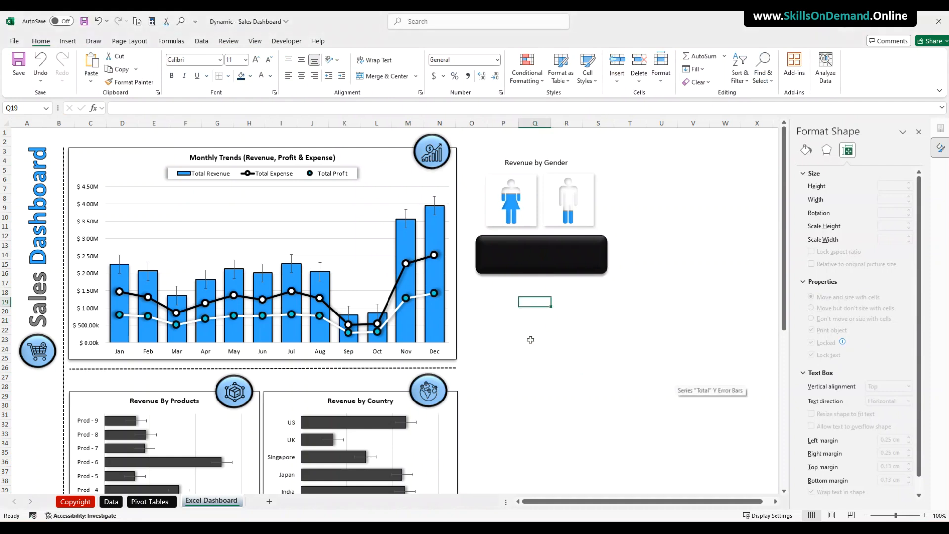
{"action": "left_click", "coordinate": [512, 270]}
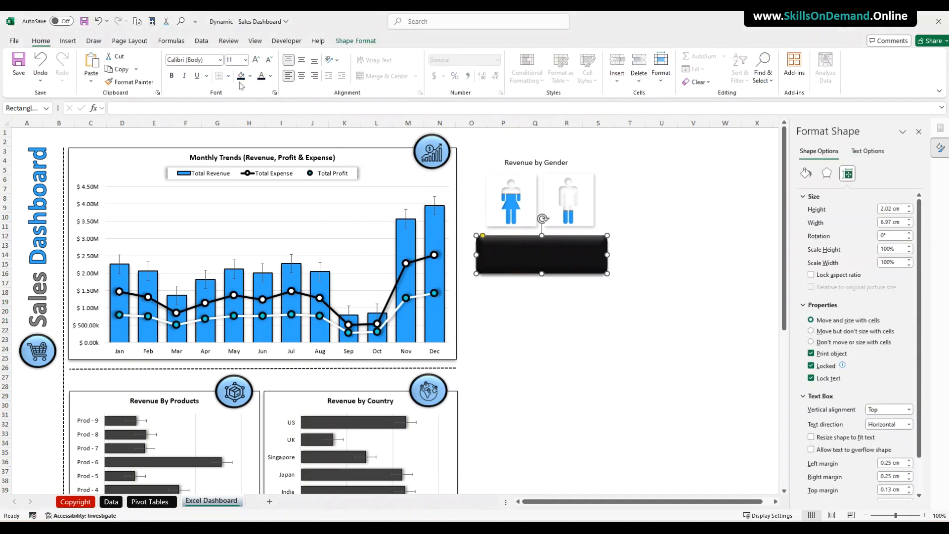
{"action": "left_click", "coordinate": [355, 40]}
{"action": "left_click", "coordinate": [371, 82]}
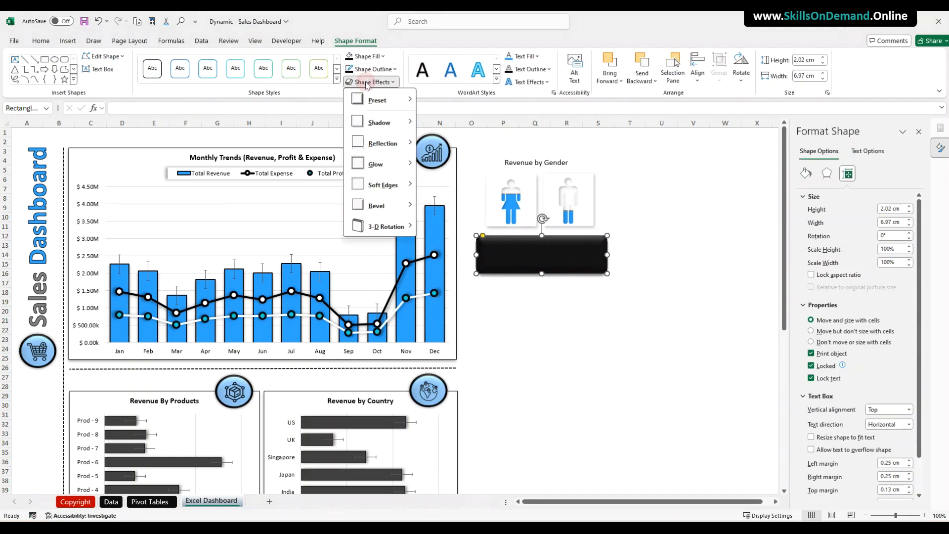
{"action": "mouse_move", "coordinate": [378, 124]}
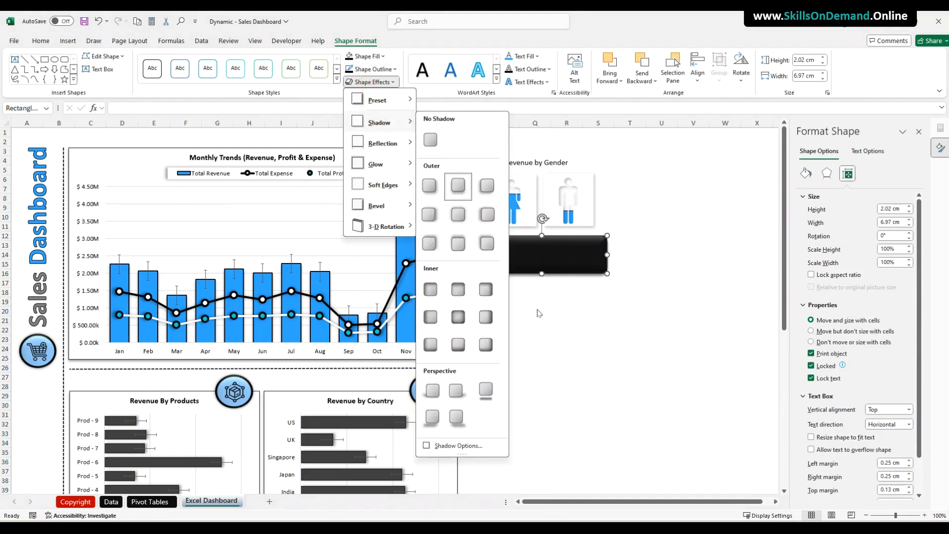
{"action": "left_click", "coordinate": [507, 312]}
Insert a text box containing the placeholder 1 and place it near the upper-left corner of the black rounded rectangle.
{"action": "left_click", "coordinate": [68, 41]}
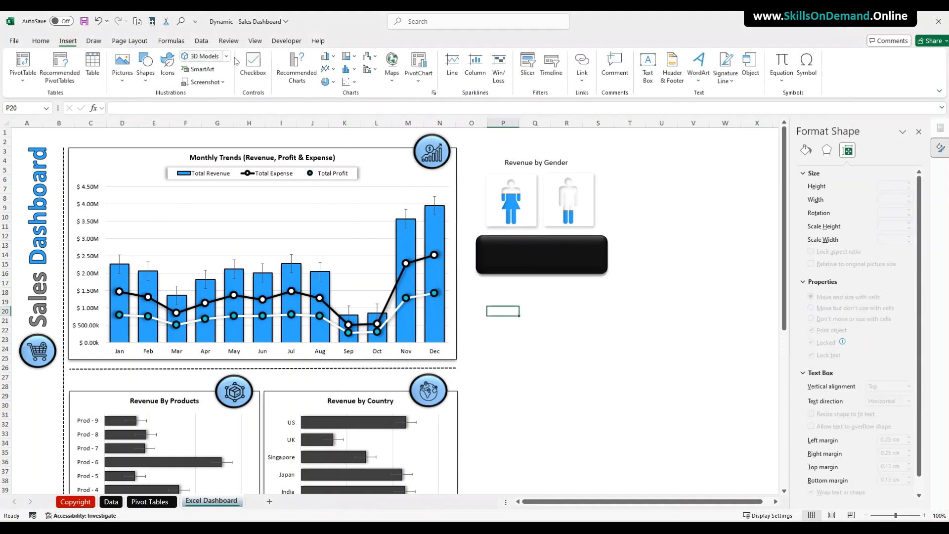
{"action": "left_click", "coordinate": [648, 67]}
{"action": "left_click", "coordinate": [503, 301]}
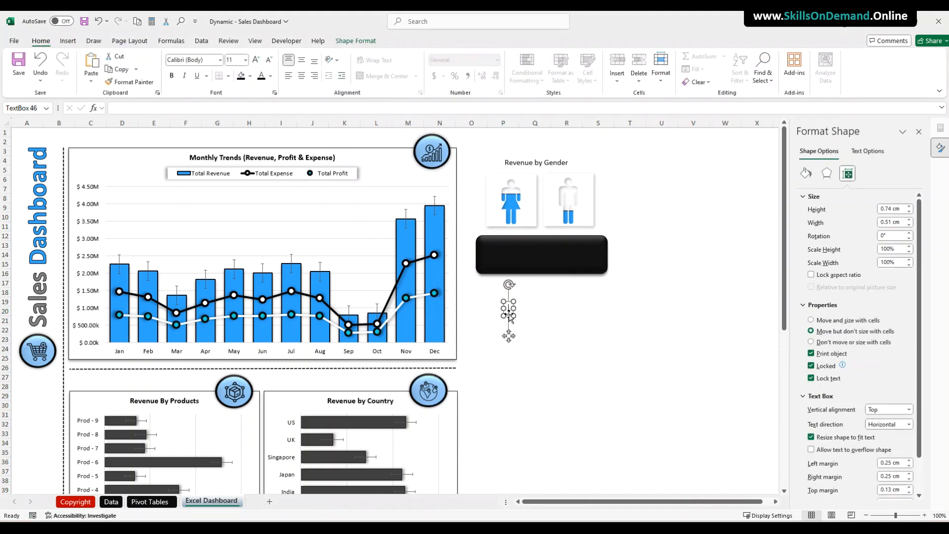
{"action": "type", "text": "1"}
{"action": "left_click", "coordinate": [566, 345]}
{"action": "left_click", "coordinate": [508, 313]}
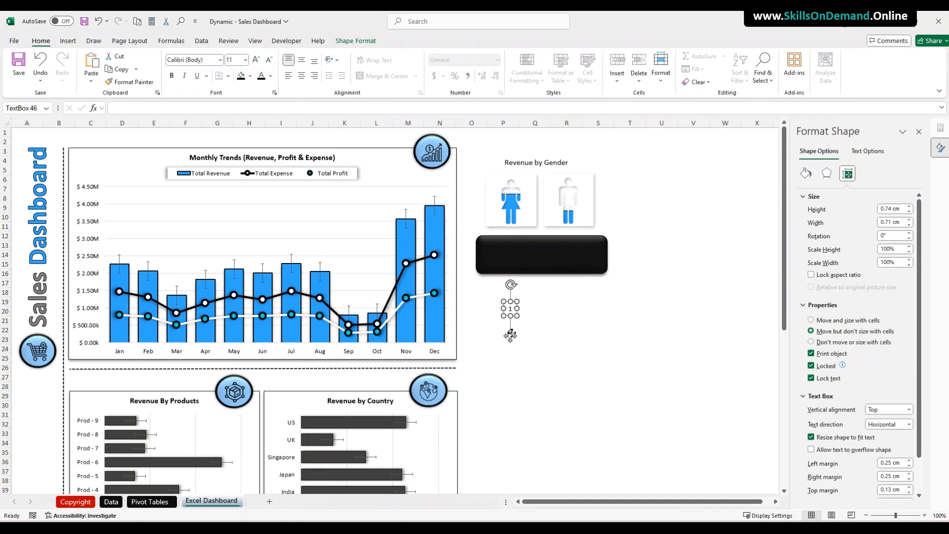
{"action": "left_click_drag", "start_coordinate": [510, 336], "coordinate": [498, 274]}
Colour the placeholder text on the black panel with the recently used blue, after trying white.
{"action": "left_click", "coordinate": [271, 75]}
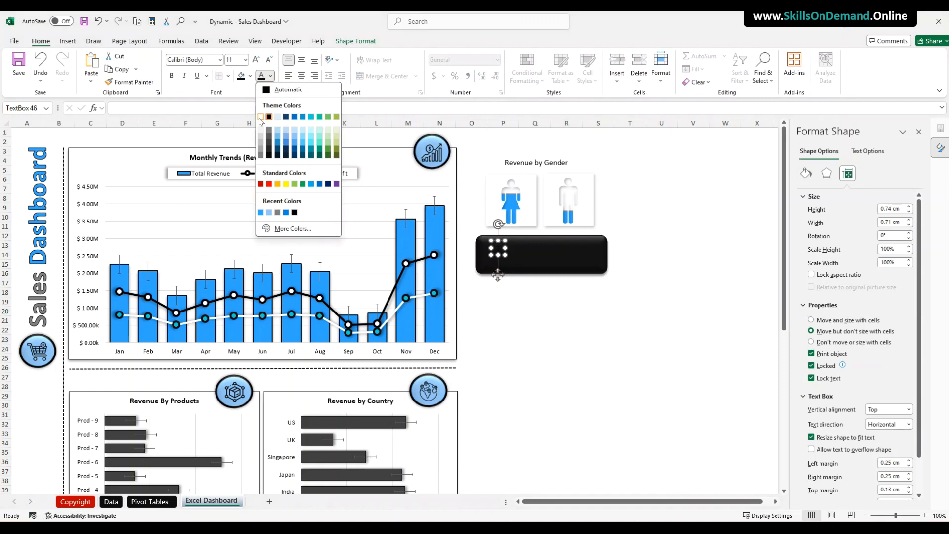
{"action": "left_click", "coordinate": [261, 118]}
{"action": "left_click", "coordinate": [270, 77]}
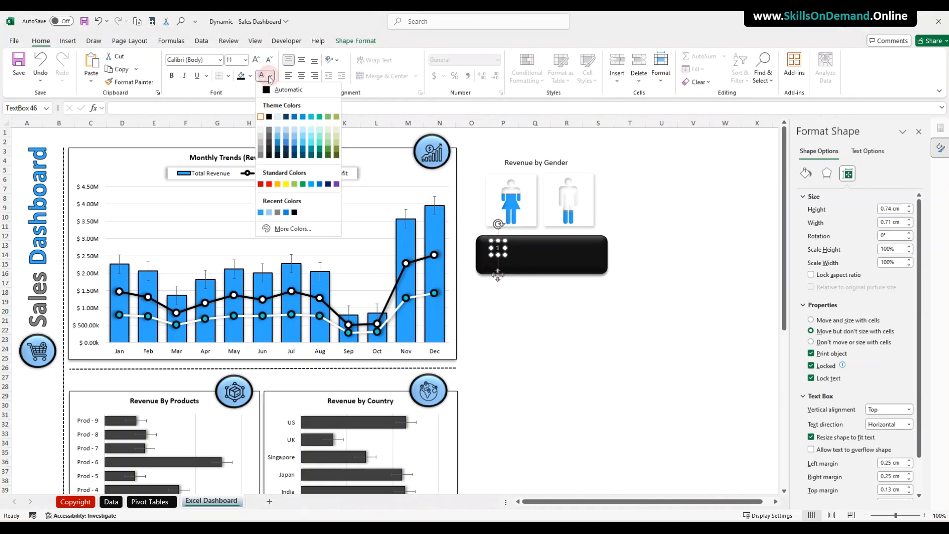
{"action": "left_click", "coordinate": [260, 212]}
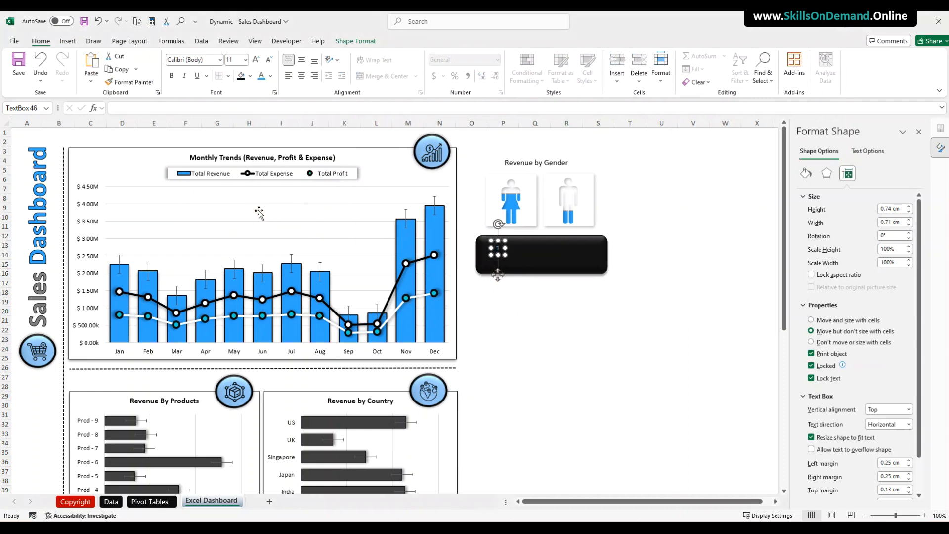
Enlarge the placeholder text to 18 pt and nudge its text box slightly up on the black panel.
{"action": "left_click", "coordinate": [256, 59]}
{"action": "left_click", "coordinate": [256, 60]}
{"action": "left_click", "coordinate": [256, 59]}
{"action": "left_click", "coordinate": [257, 60]}
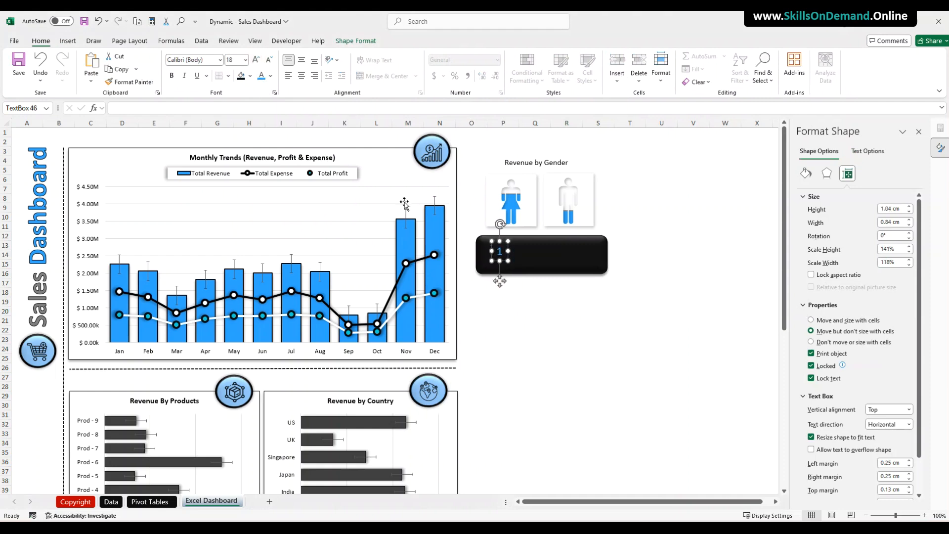
{"action": "left_click_drag", "start_coordinate": [502, 261], "coordinate": [501, 256]}
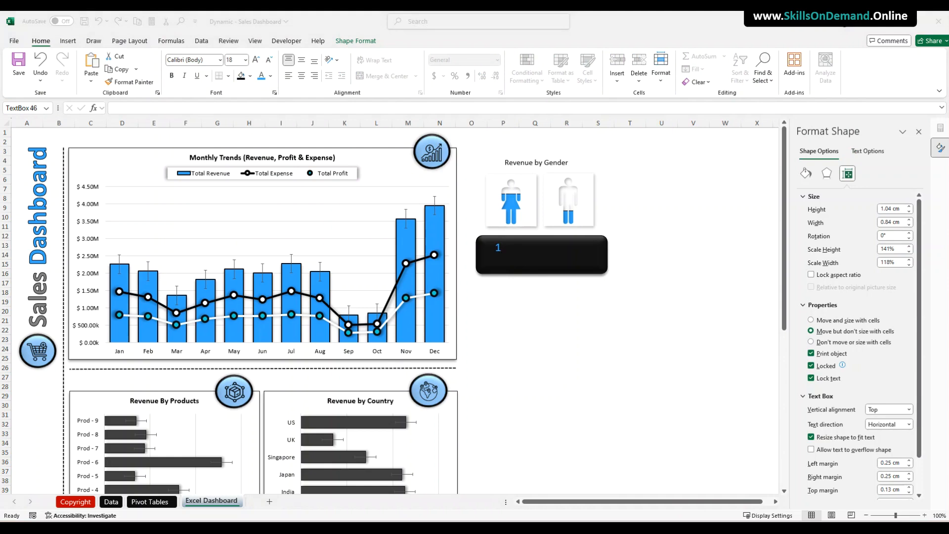
Link the text box to the female percentage in cell AJ11 of the Pivot Tables sheet.
{"action": "left_click", "coordinate": [502, 253]}
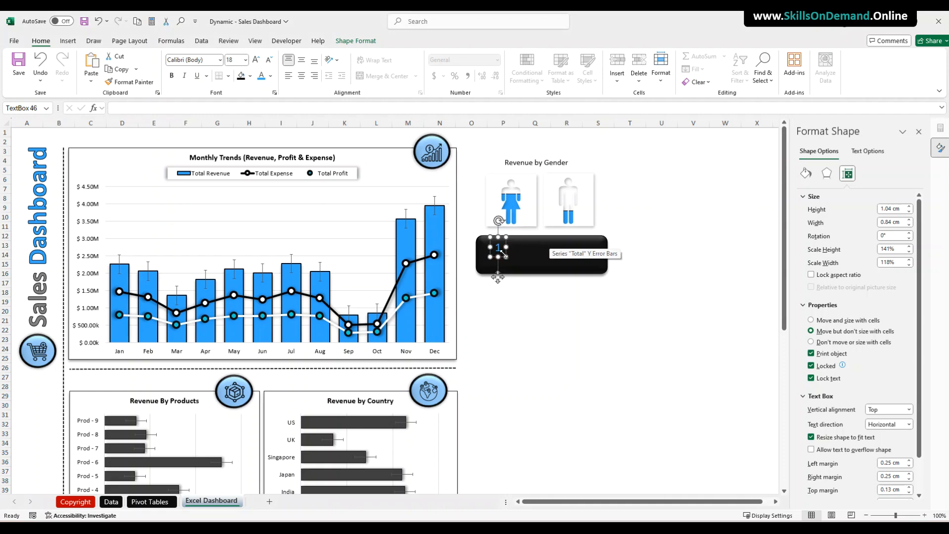
{"action": "left_click", "coordinate": [123, 106]}
{"action": "type", "text": "="}
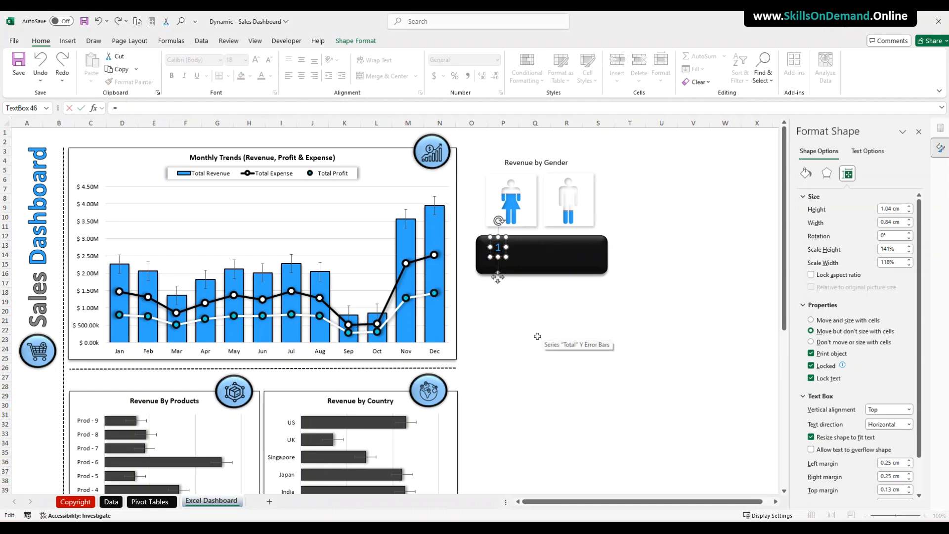
{"action": "left_click", "coordinate": [149, 501]}
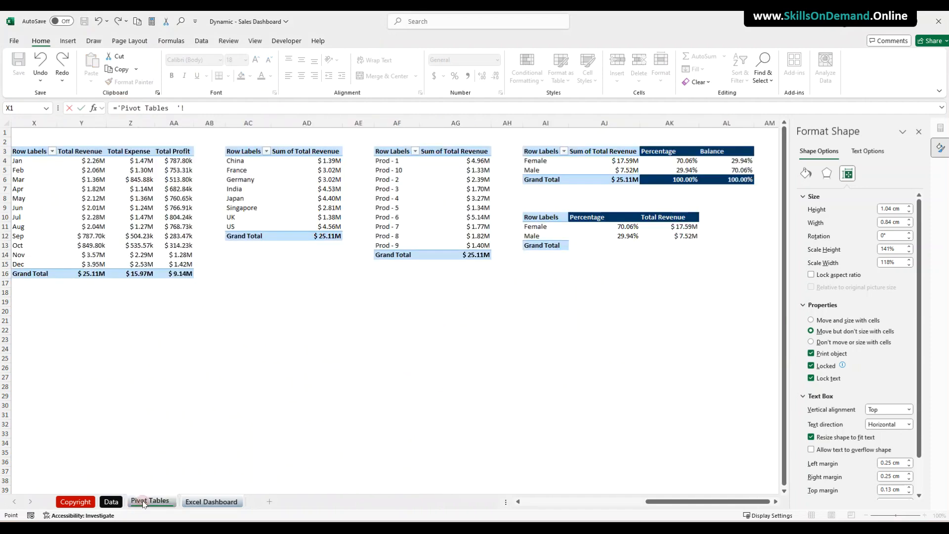
{"action": "left_click", "coordinate": [624, 230]}
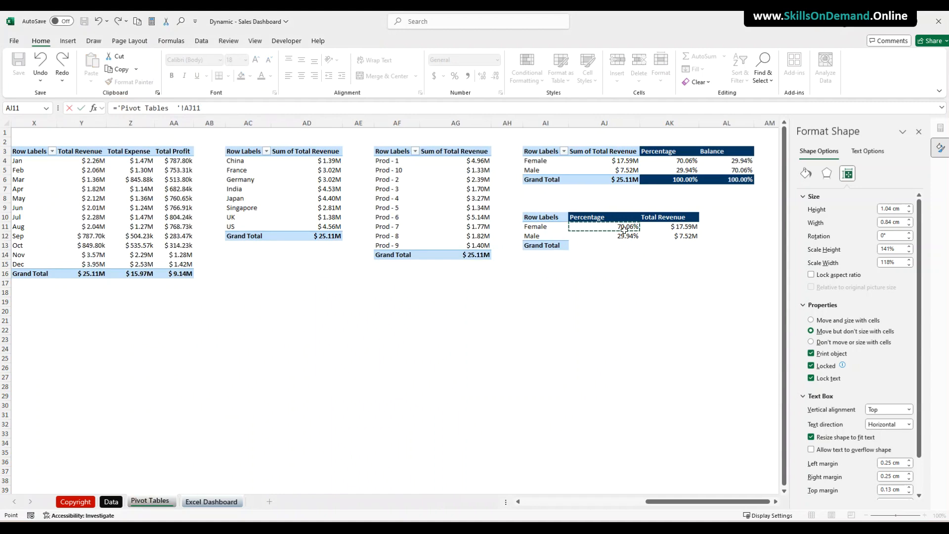
{"action": "key", "text": "Return"}
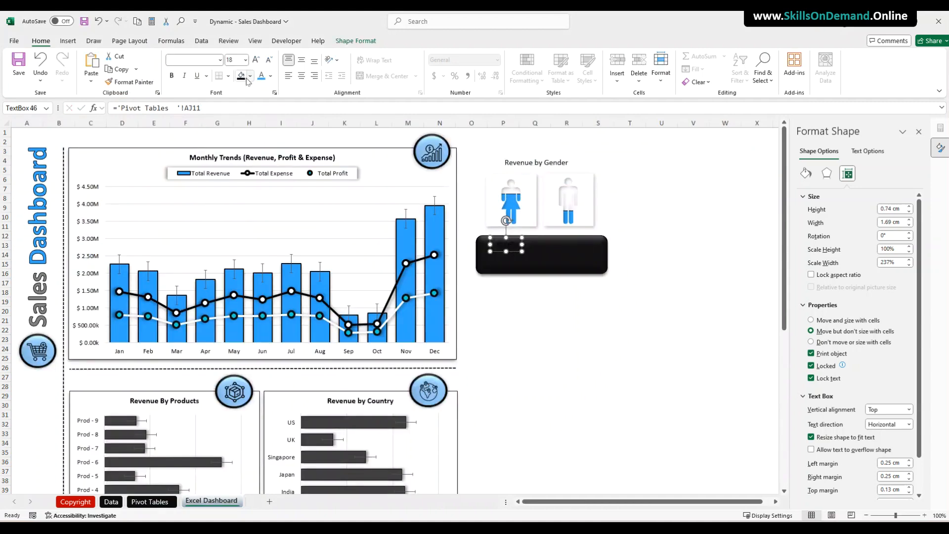
Set the linked female percentage text to 18 pt and colour it the same blue.
{"action": "left_click", "coordinate": [256, 59]}
{"action": "left_click", "coordinate": [257, 60]}
{"action": "left_click", "coordinate": [256, 60]}
{"action": "left_click", "coordinate": [256, 60]}
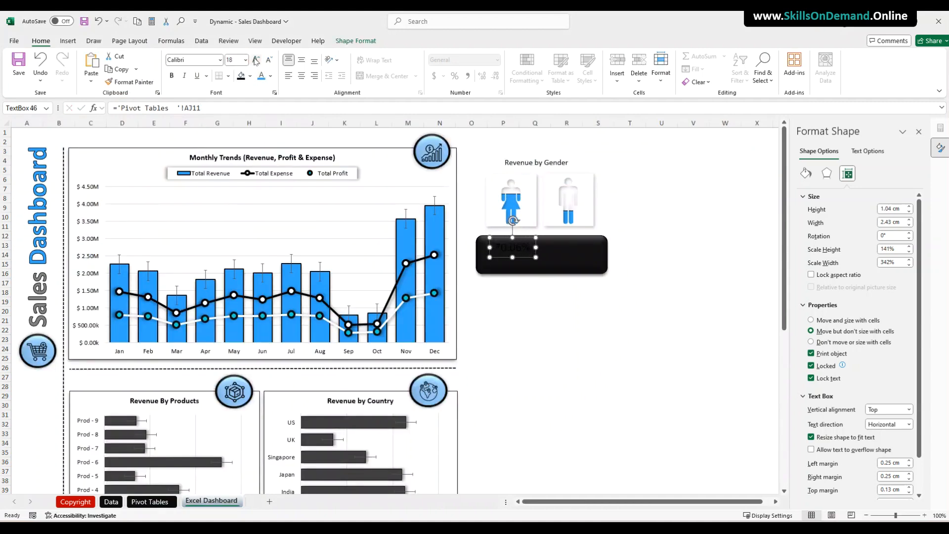
{"action": "left_click", "coordinate": [261, 76]}
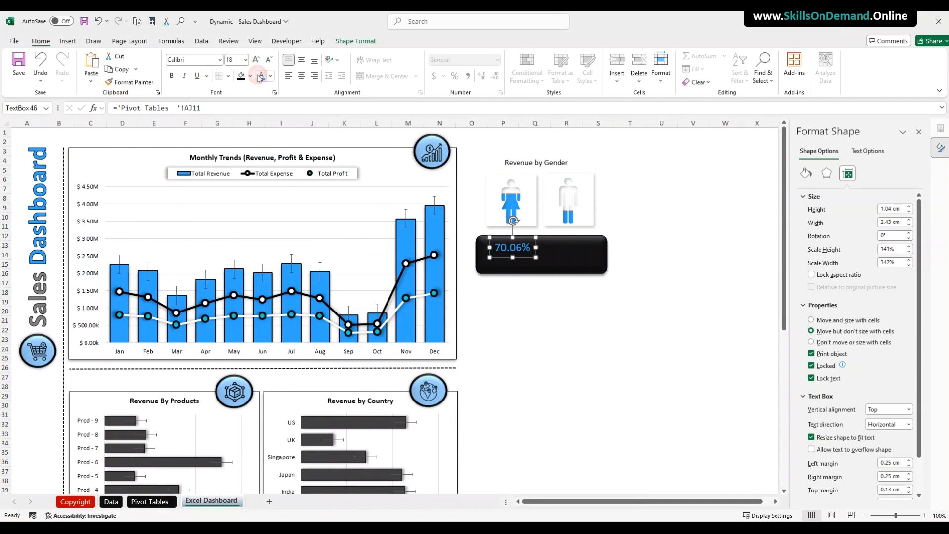
Make the female percentage text bold and place a copy of its text box beside it, under the male icon.
{"action": "left_click", "coordinate": [172, 76]}
{"action": "left_click", "coordinate": [534, 319]}
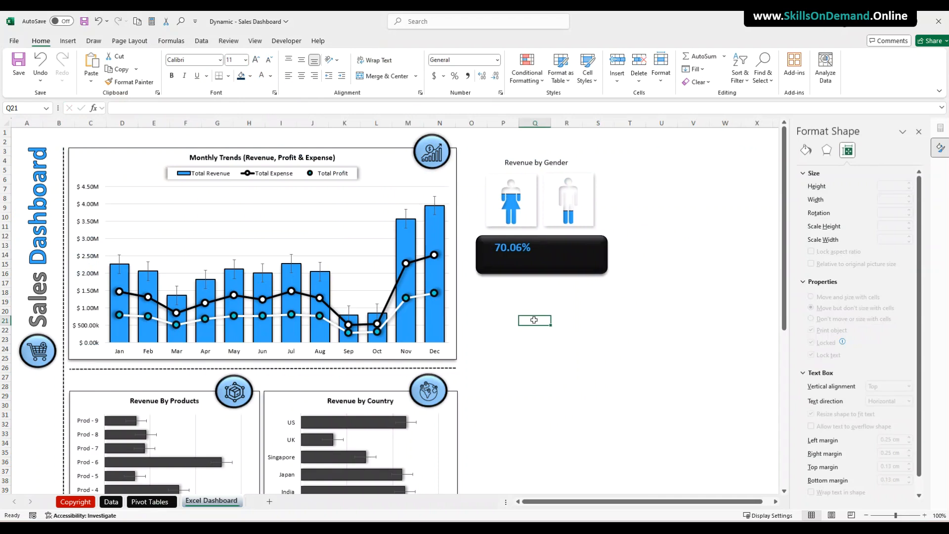
{"action": "left_click", "coordinate": [514, 252]}
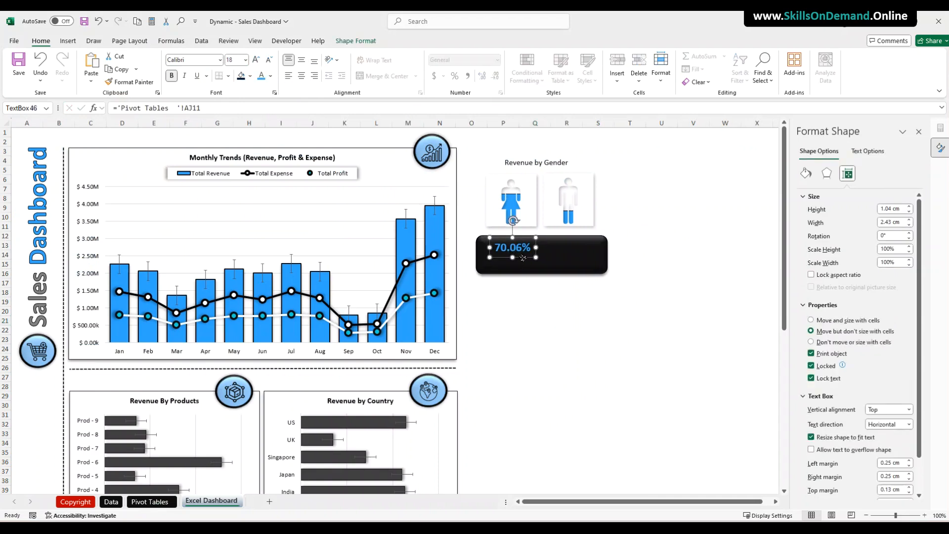
{"action": "left_click", "coordinate": [523, 258], "text": "ctrl"}
{"action": "left_click_drag", "start_coordinate": [522, 258], "coordinate": [582, 260]}
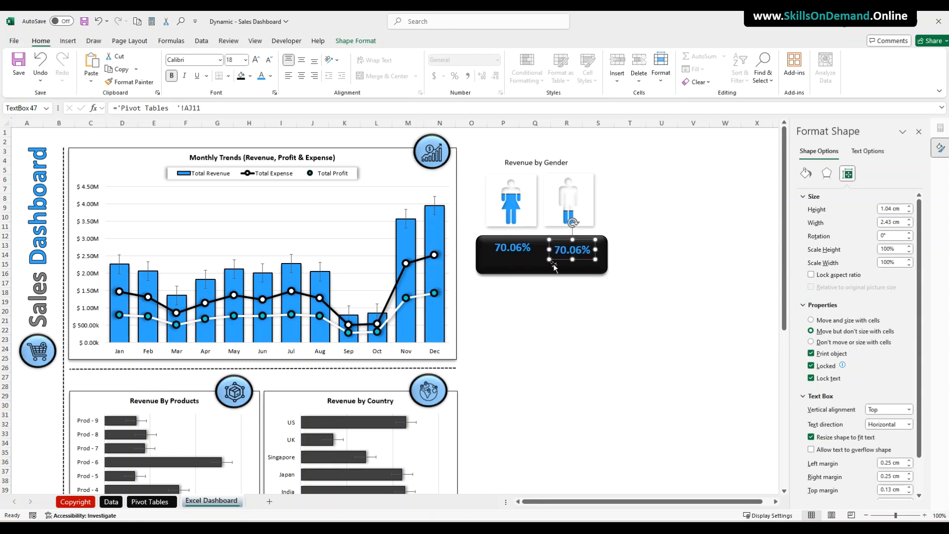
{"action": "left_click_drag", "start_coordinate": [564, 259], "coordinate": [562, 256]}
Link the copied text box to the male percentage in cell AJ12 of the Pivot Tables sheet.
{"action": "left_click_drag", "start_coordinate": [211, 107], "coordinate": [113, 108]}
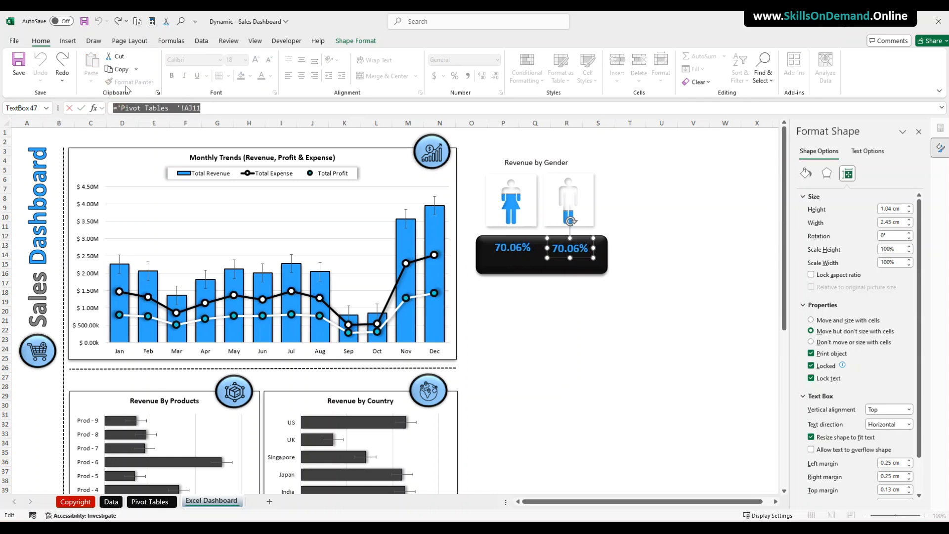
{"action": "type", "text": "="}
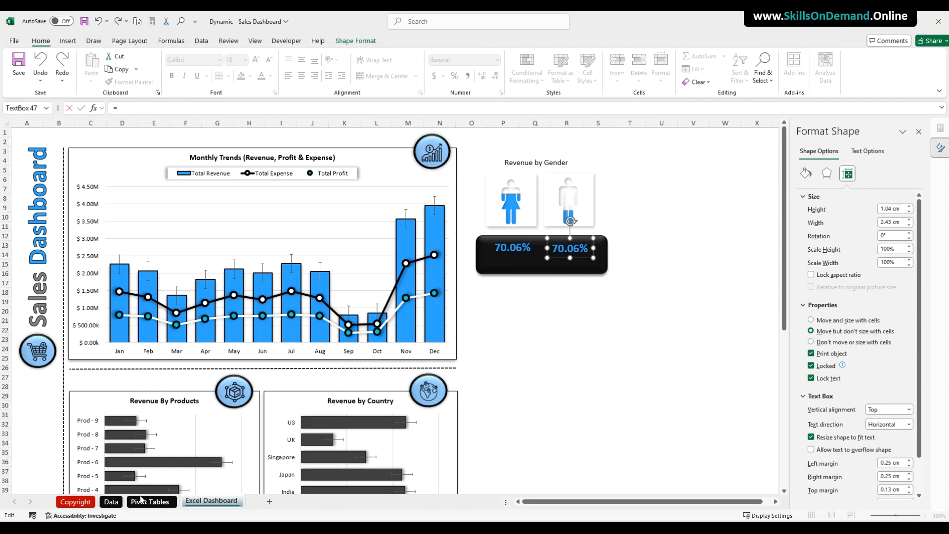
{"action": "left_click", "coordinate": [149, 501]}
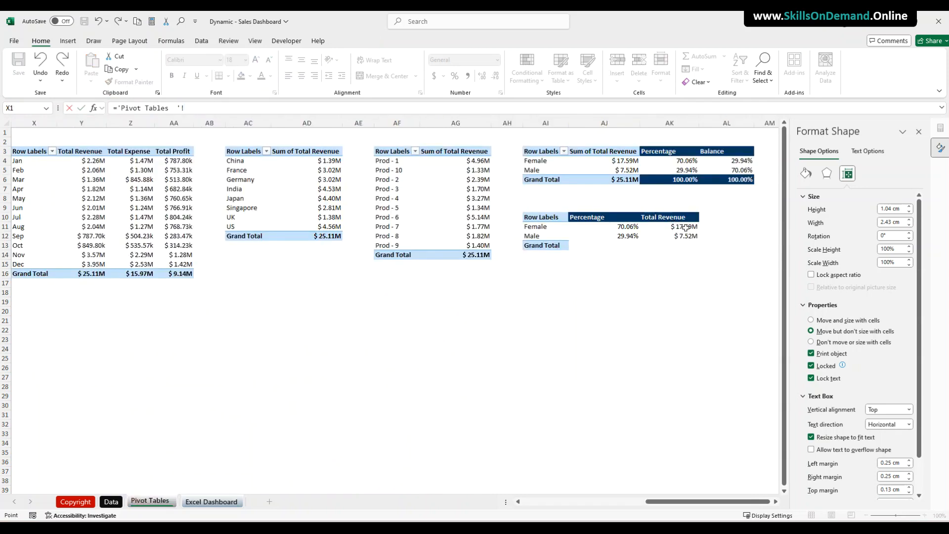
{"action": "left_click", "coordinate": [636, 237]}
{"action": "key", "text": "Return"}
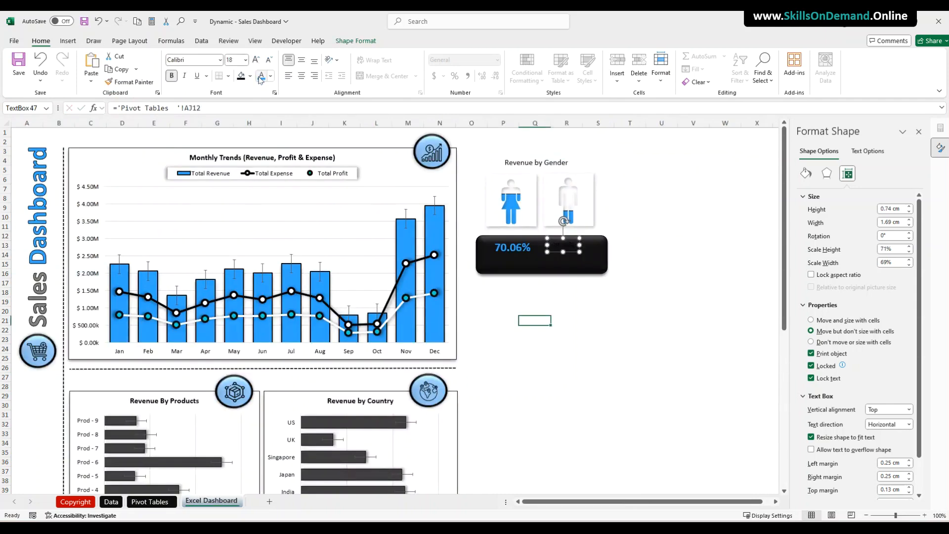
Format the male percentage as bold blue 18-point text to match the female percentage.
{"action": "left_click", "coordinate": [256, 60]}
{"action": "left_click", "coordinate": [256, 61]}
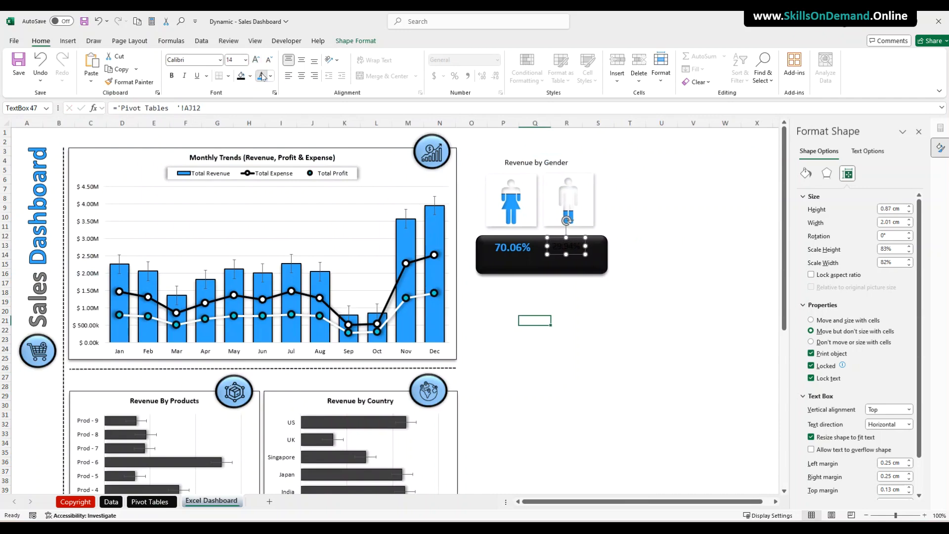
{"action": "left_click", "coordinate": [512, 251]}
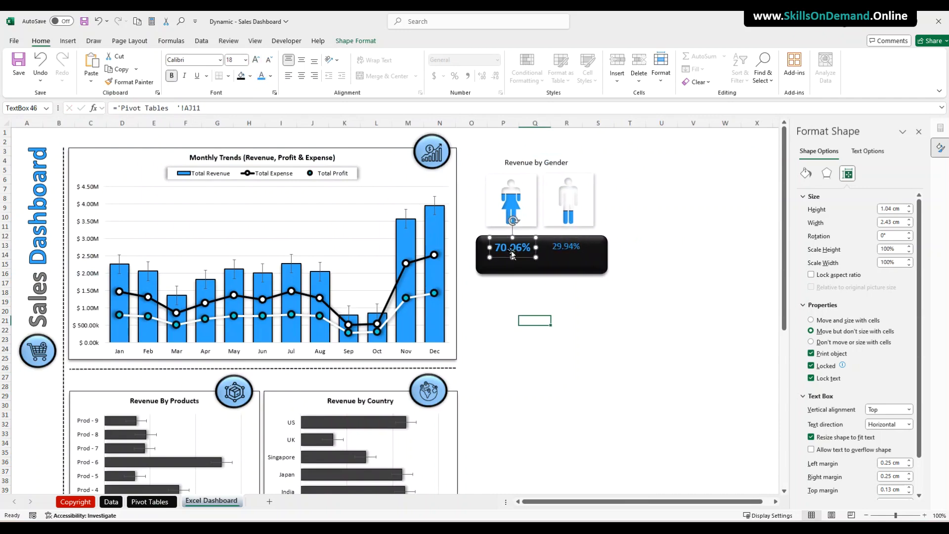
{"action": "left_click", "coordinate": [567, 252]}
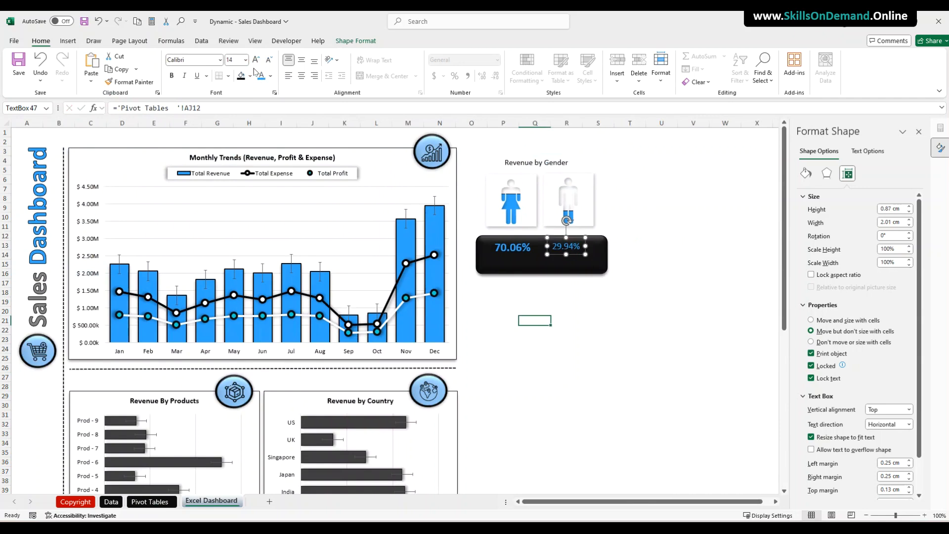
{"action": "left_click", "coordinate": [256, 60]}
{"action": "left_click", "coordinate": [256, 61]}
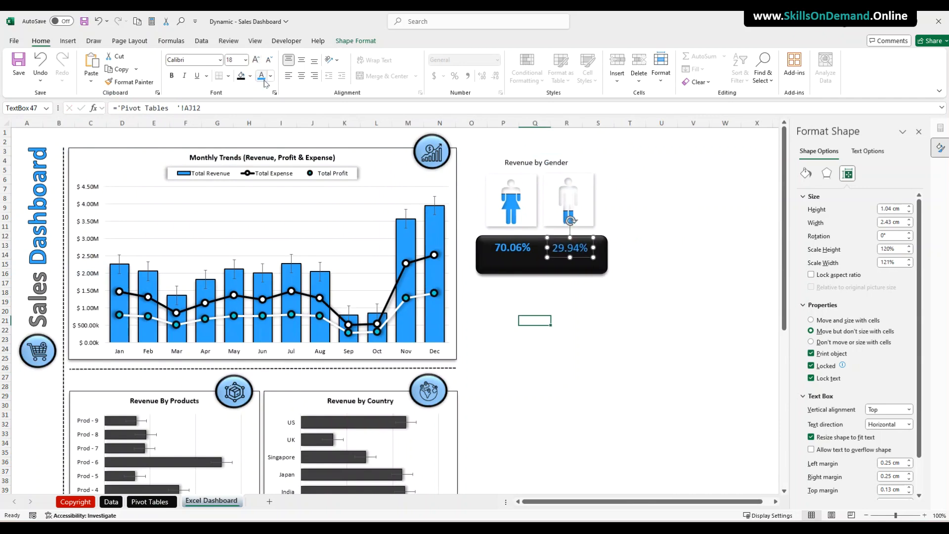
{"action": "left_click", "coordinate": [172, 76]}
{"action": "left_click", "coordinate": [617, 338]}
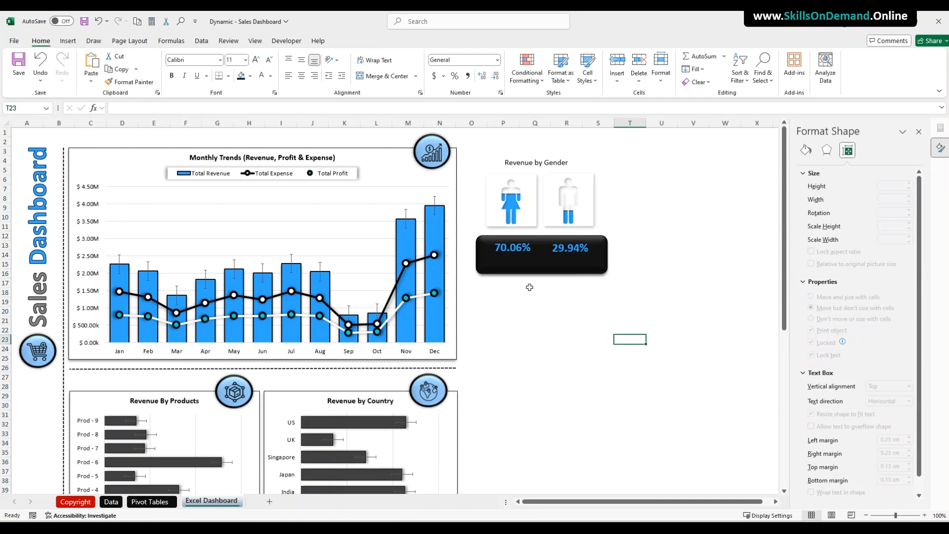
Duplicate both percentage text boxes together and place the copies directly below them inside the black box.
{"action": "left_click", "coordinate": [512, 251]}
{"action": "left_click", "coordinate": [575, 253], "text": "shift"}
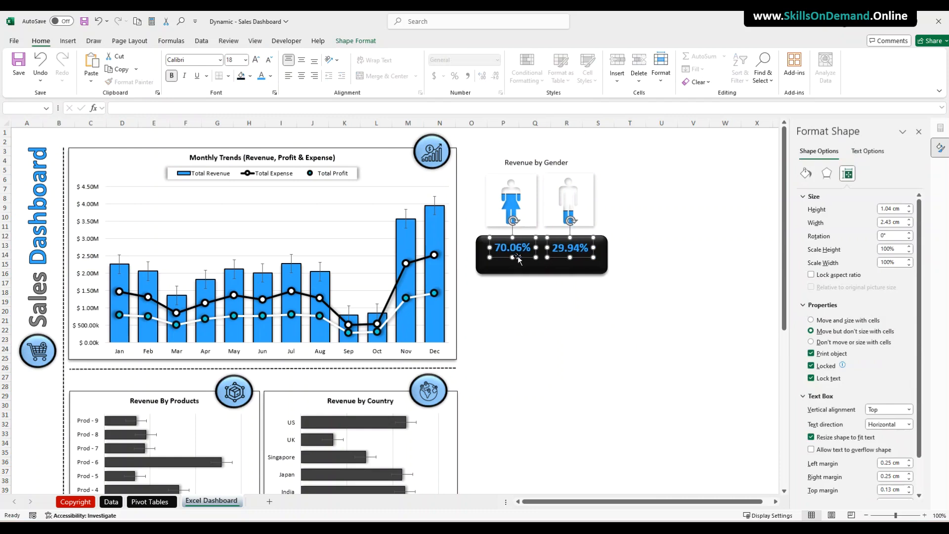
{"action": "left_click_drag", "start_coordinate": [518, 259], "coordinate": [564, 264]}
{"action": "left_click", "coordinate": [529, 314]}
{"action": "left_click", "coordinate": [514, 267]}
{"action": "left_click", "coordinate": [561, 266], "text": "ctrl"}
{"action": "left_click", "coordinate": [557, 301]}
Link the lower copy under the female percentage to the female total revenue in cell AK11 of the Pivot Tables sheet.
{"action": "left_click", "coordinate": [514, 265]}
{"action": "left_click_drag", "start_coordinate": [205, 108], "coordinate": [83, 102]}
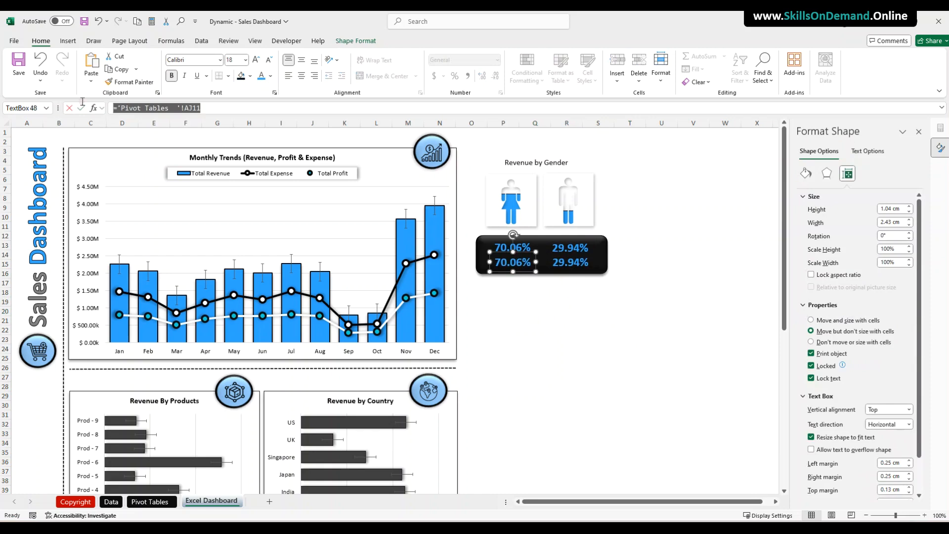
{"action": "type", "text": "="}
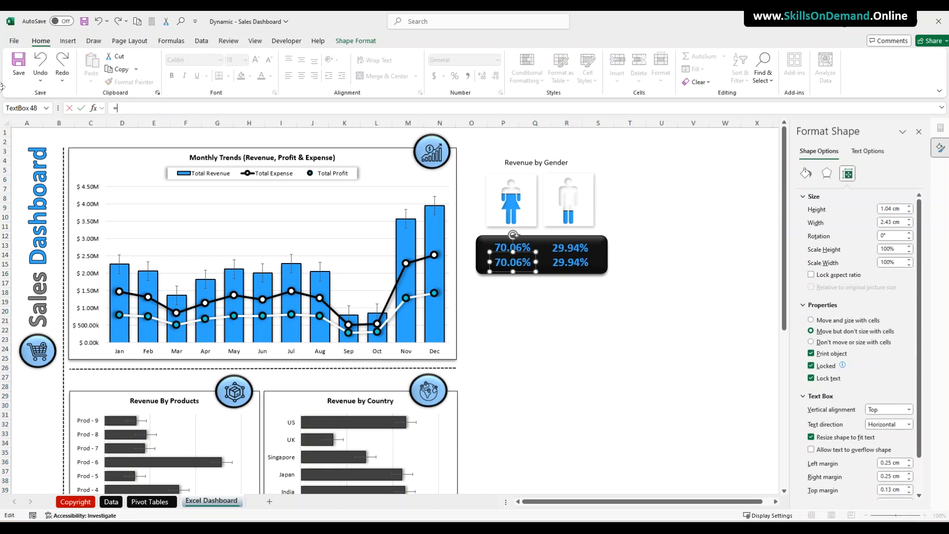
{"action": "left_click", "coordinate": [157, 506]}
{"action": "left_click", "coordinate": [672, 228]}
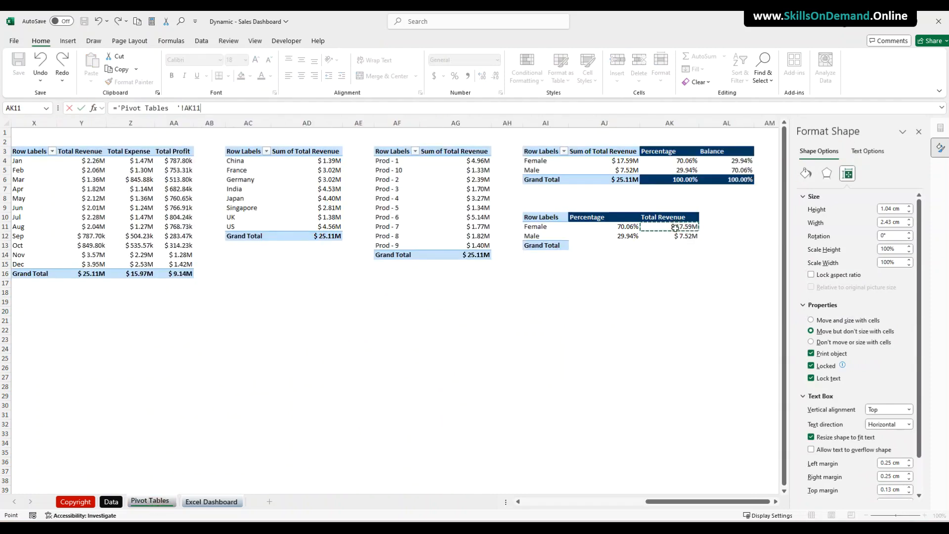
{"action": "key", "text": "Return"}
Format the female revenue value as bold white 18-point text and shift it left to center it under the female percentage.
{"action": "left_click", "coordinate": [271, 76]}
{"action": "left_click", "coordinate": [260, 121]}
{"action": "left_click", "coordinate": [232, 60]}
{"action": "type", "text": "18"}
{"action": "key", "text": "Return"}
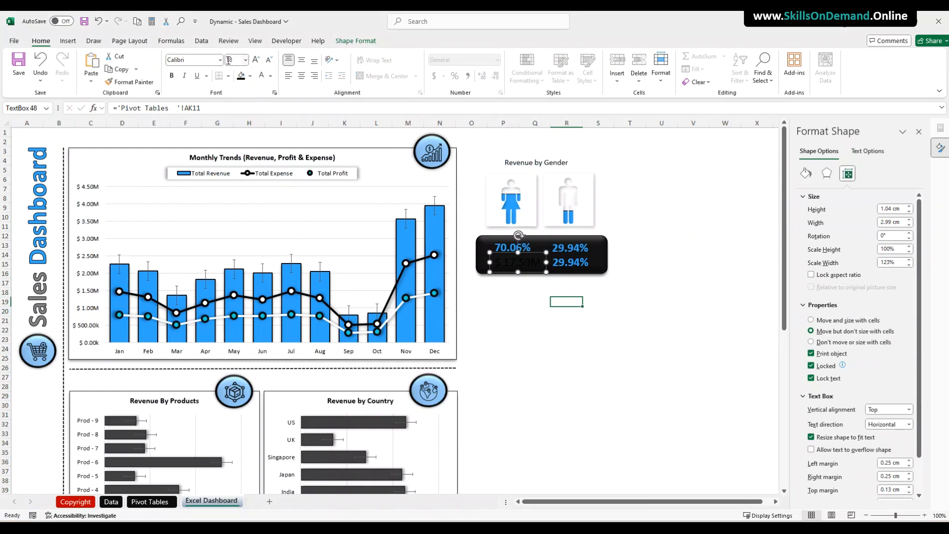
{"action": "left_click", "coordinate": [262, 75]}
{"action": "left_click_drag", "start_coordinate": [526, 271], "coordinate": [520, 272]}
{"action": "left_click", "coordinate": [172, 75]}
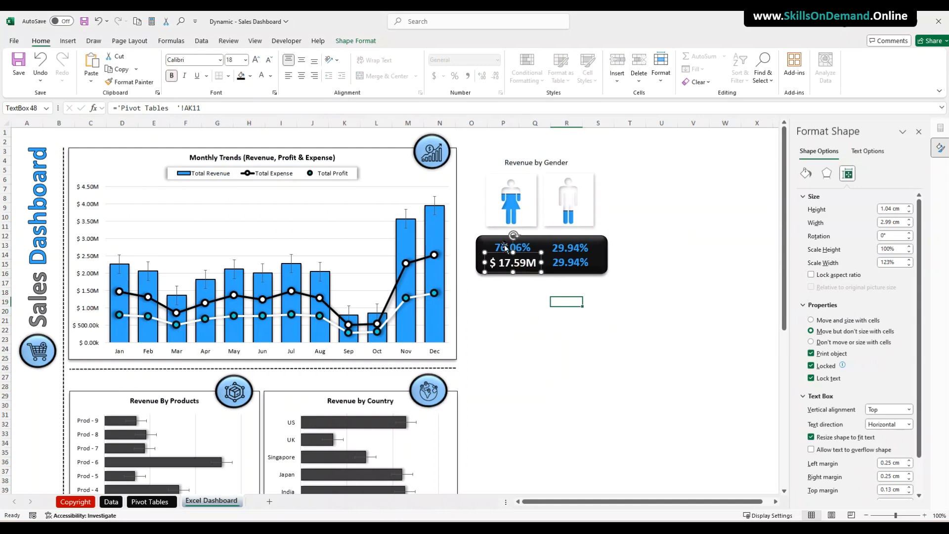
Link the lower copy under the male percentage to the male total revenue in cell AK12 of the Pivot Tables sheet.
{"action": "left_click", "coordinate": [568, 266]}
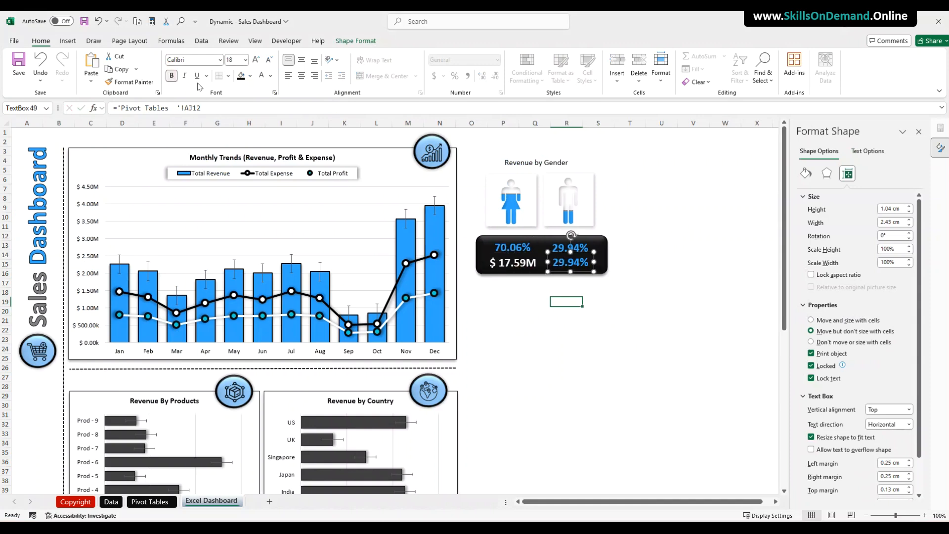
{"action": "triple_click", "coordinate": [175, 108]}
{"action": "type", "text": "="}
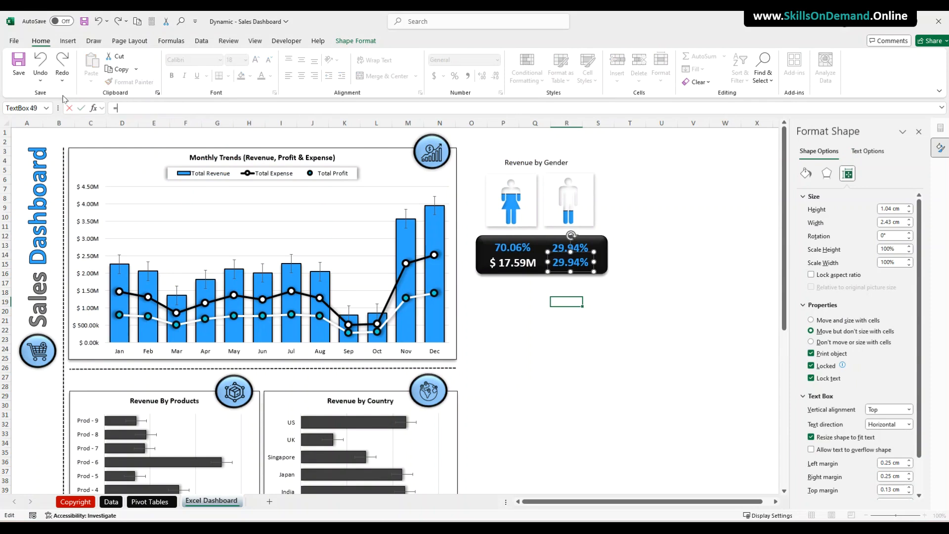
{"action": "left_click", "coordinate": [149, 501]}
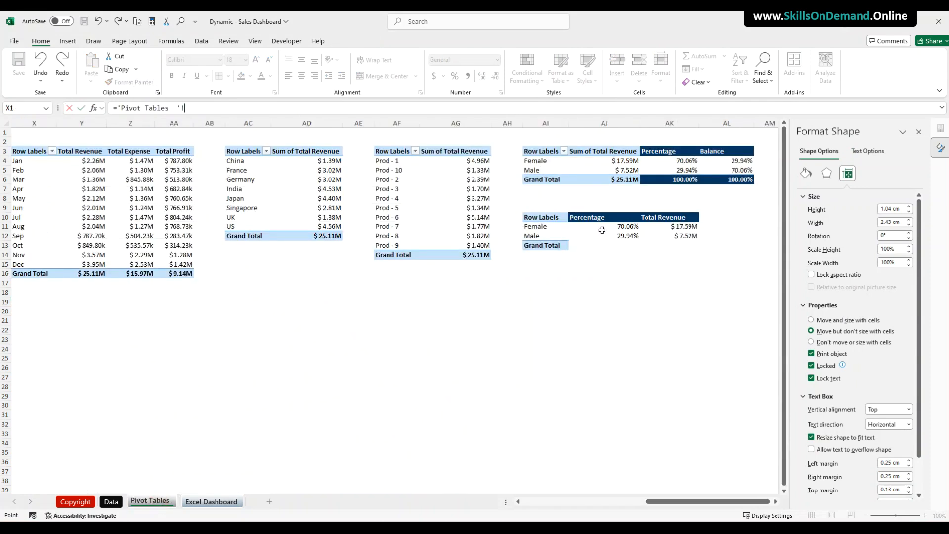
{"action": "left_click", "coordinate": [679, 238]}
{"action": "key", "text": "Return"}
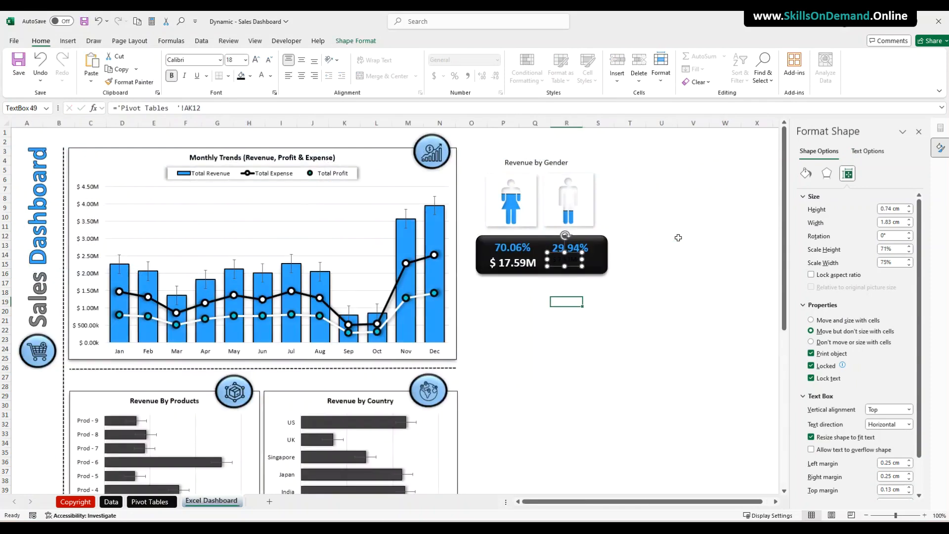
Format the male revenue value as bold white 18-point text.
{"action": "left_click", "coordinate": [237, 60]}
{"action": "type", "text": "18"}
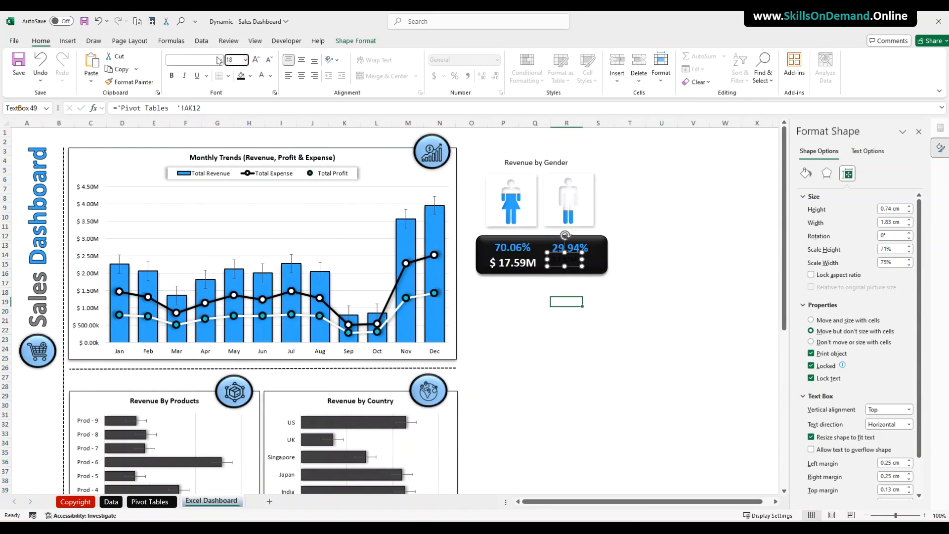
{"action": "key", "text": "Return"}
{"action": "left_click", "coordinate": [172, 75]}
{"action": "left_click", "coordinate": [262, 75]}
{"action": "left_click", "coordinate": [576, 357]}
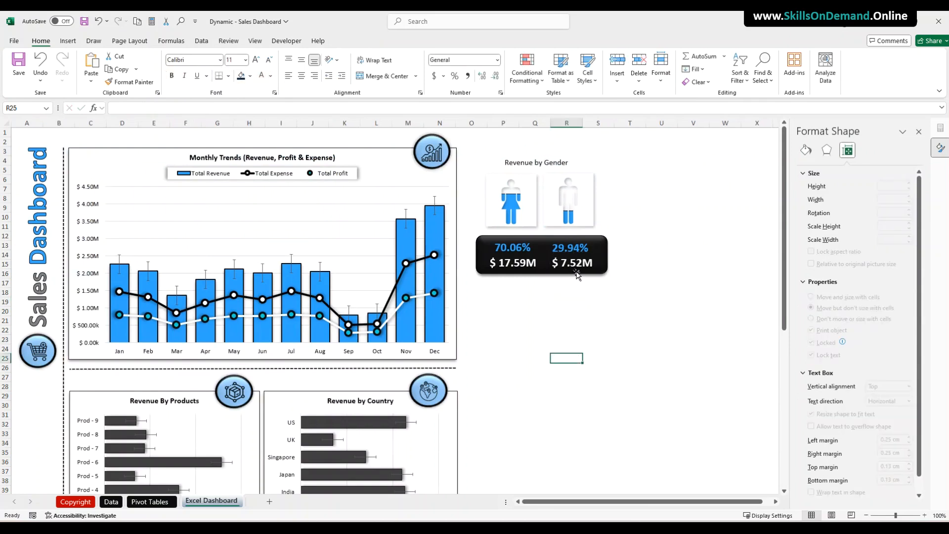
{"action": "left_click", "coordinate": [556, 271]}
{"action": "left_click", "coordinate": [519, 266], "text": "ctrl"}
{"action": "left_click", "coordinate": [521, 249], "text": "ctrl"}
{"action": "left_click", "coordinate": [563, 243], "text": "ctrl"}
{"action": "left_click", "coordinate": [605, 250], "text": "ctrl"}
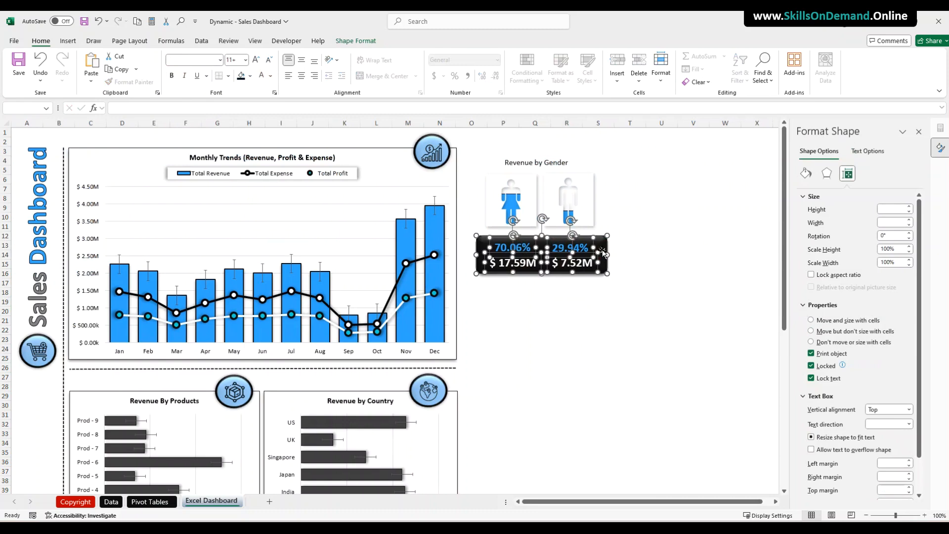
{"action": "left_click", "coordinate": [586, 348]}
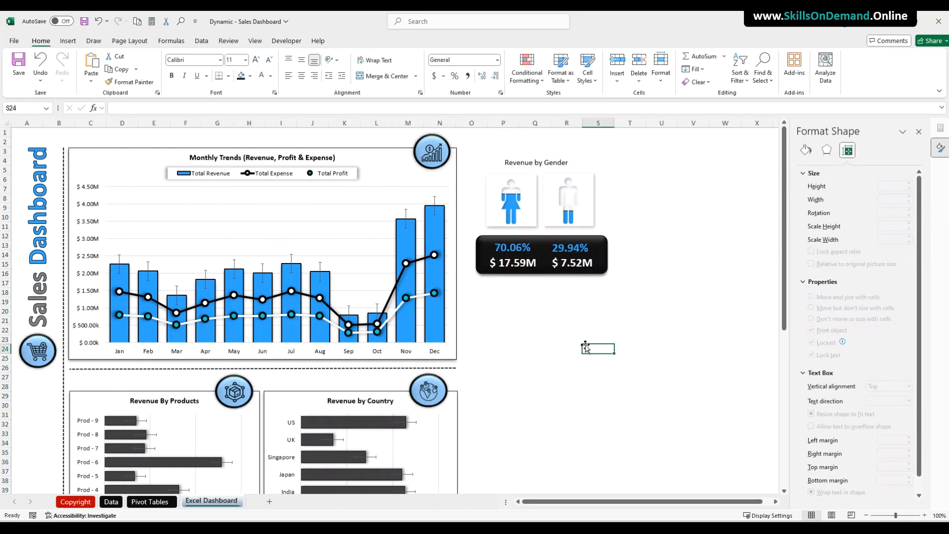
Increase the font size of both percentages and both revenue values in the black box to 20.
{"action": "left_click", "coordinate": [512, 251]}
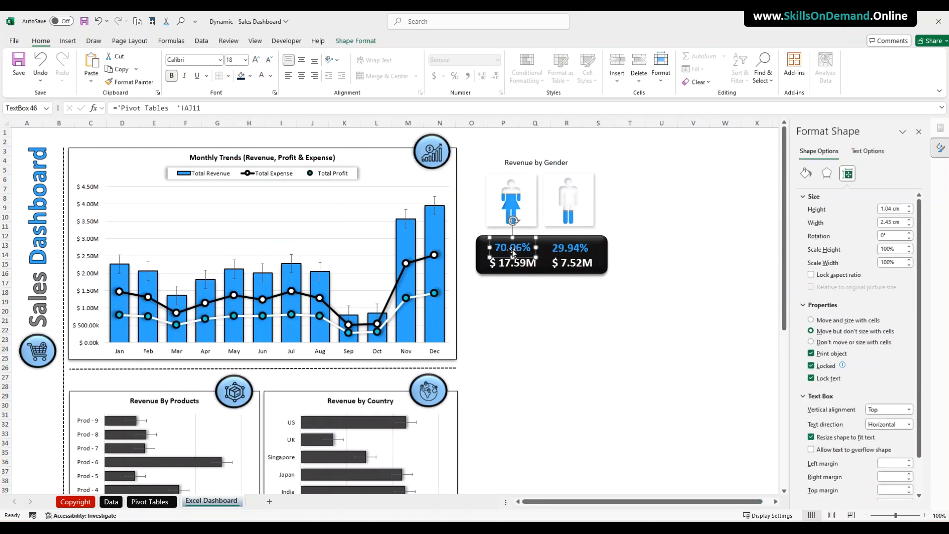
{"action": "left_click", "coordinate": [256, 60]}
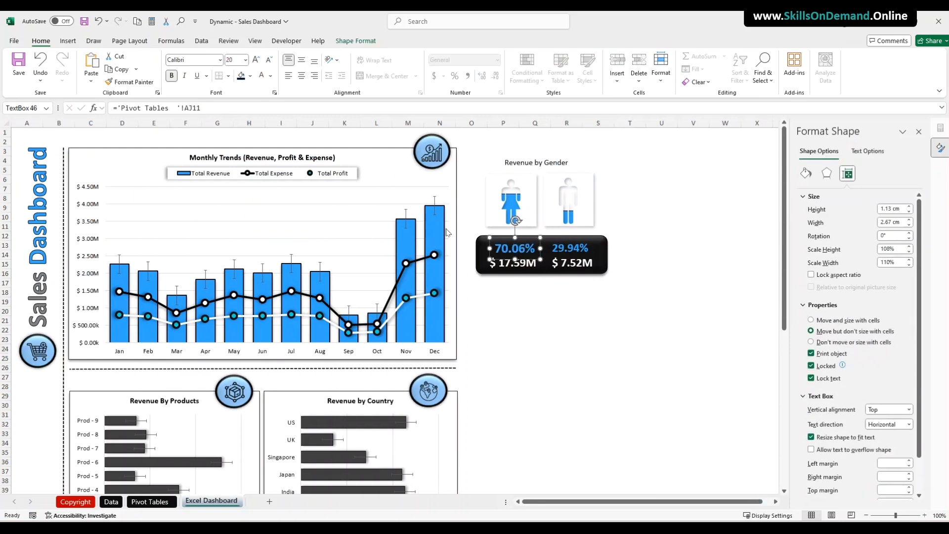
{"action": "left_click", "coordinate": [514, 263]}
{"action": "left_click", "coordinate": [256, 59]}
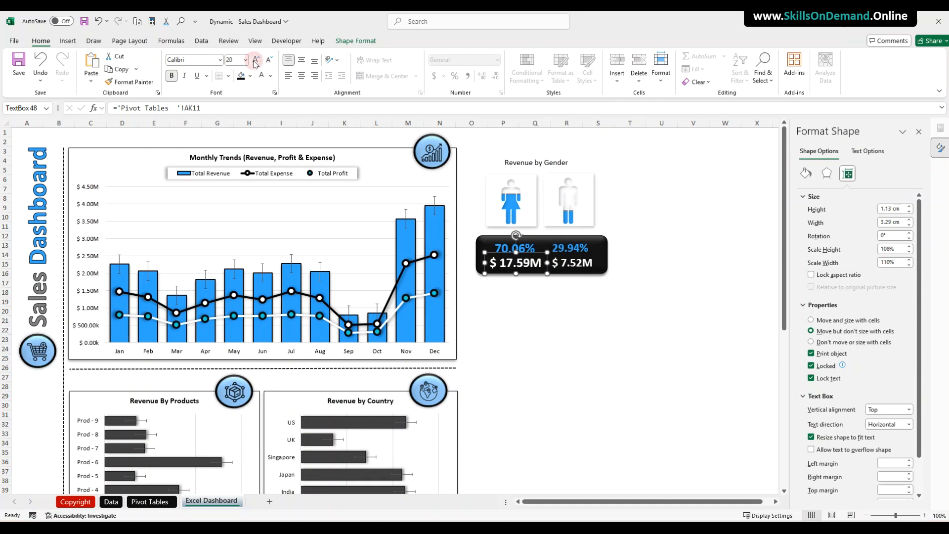
{"action": "left_click", "coordinate": [581, 247]}
{"action": "left_click", "coordinate": [256, 60]}
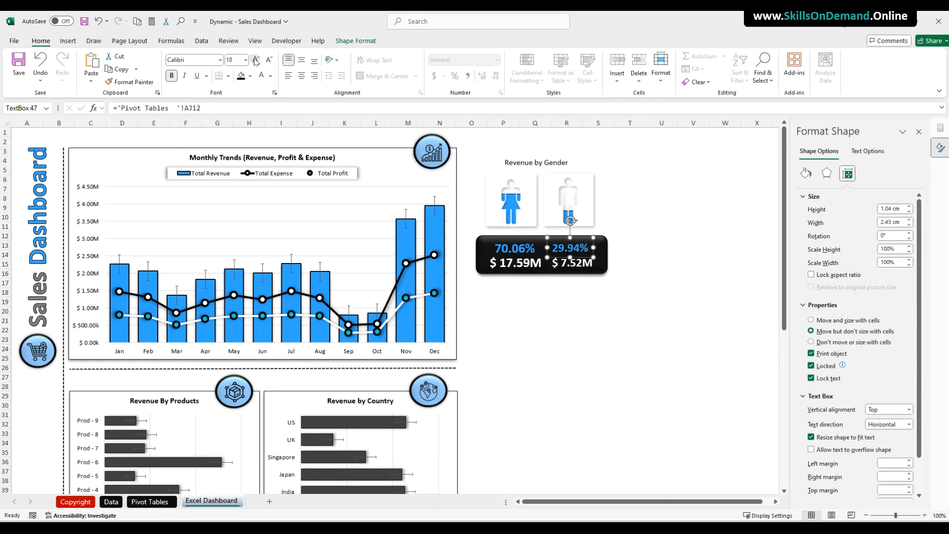
{"action": "left_click", "coordinate": [582, 267]}
{"action": "left_click", "coordinate": [255, 60]}
{"action": "left_click", "coordinate": [559, 301]}
Move the two percentages slightly up and the two revenue values slightly right to balance the text inside the black box.
{"action": "left_click", "coordinate": [516, 251]}
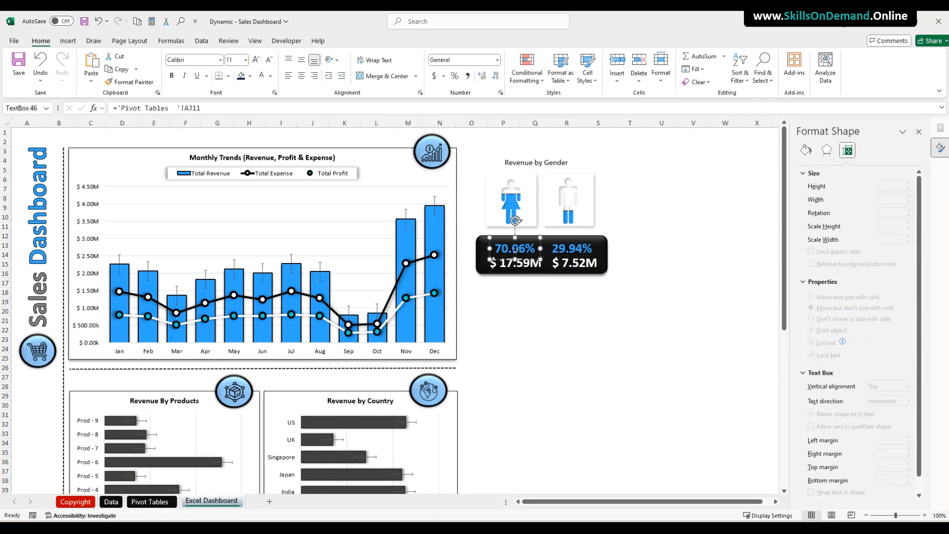
{"action": "left_click", "coordinate": [568, 247], "text": "shift"}
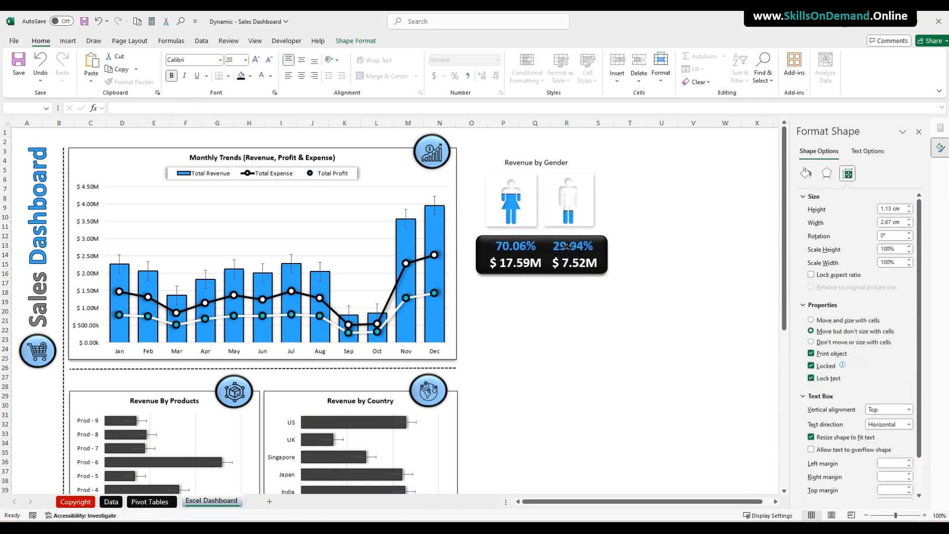
{"action": "left_click", "coordinate": [529, 265]}
{"action": "left_click", "coordinate": [568, 266], "text": "shift"}
{"action": "left_click_drag", "start_coordinate": [568, 265], "coordinate": [568, 265]}
{"action": "left_click", "coordinate": [567, 300]}
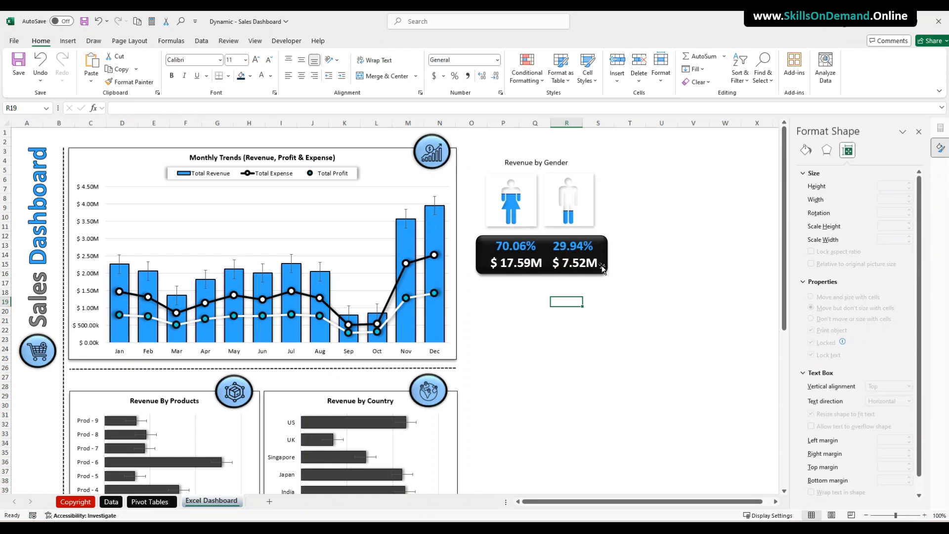
{"action": "left_click", "coordinate": [602, 252]}
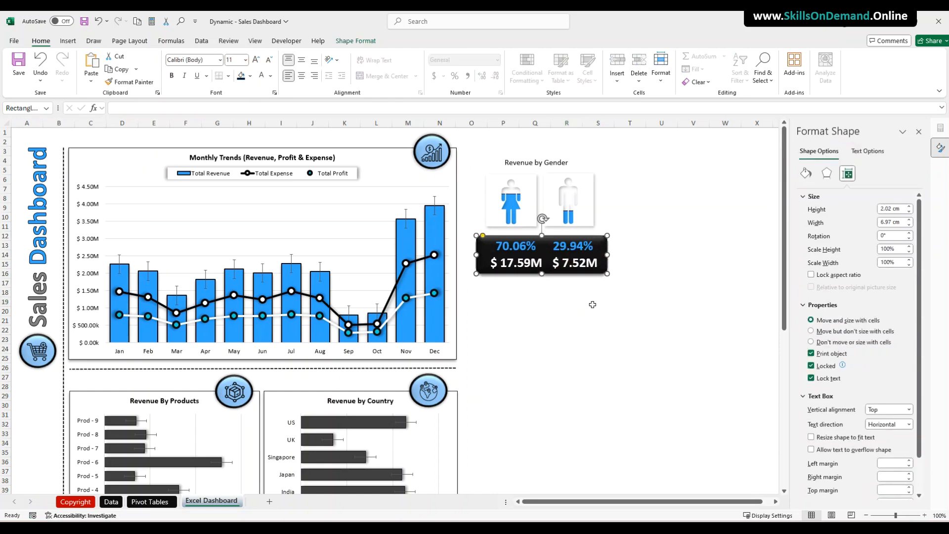
{"action": "left_click", "coordinate": [593, 305]}
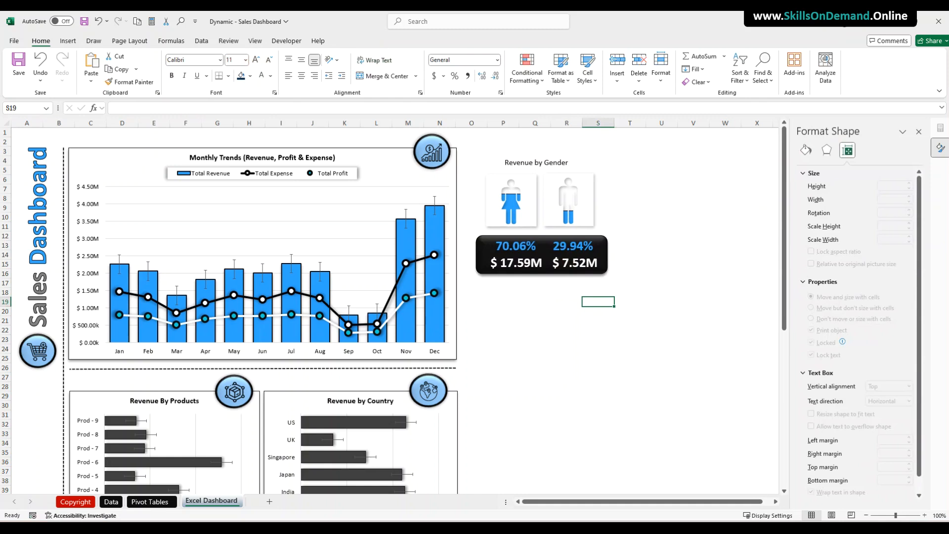
Group the black box with the two percentages and two revenue values inside it.
{"action": "left_click", "coordinate": [566, 348]}
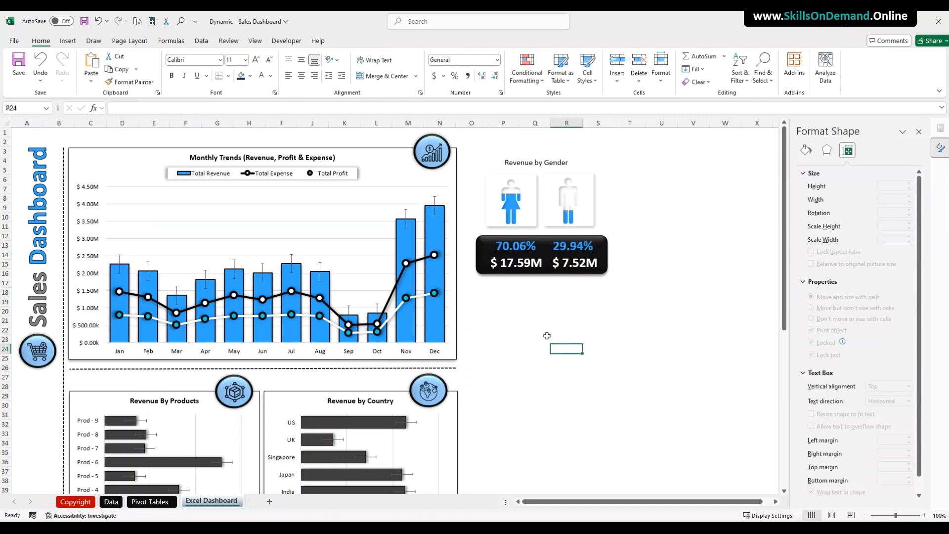
{"action": "left_click", "coordinate": [508, 246]}
{"action": "left_click", "coordinate": [503, 243]}
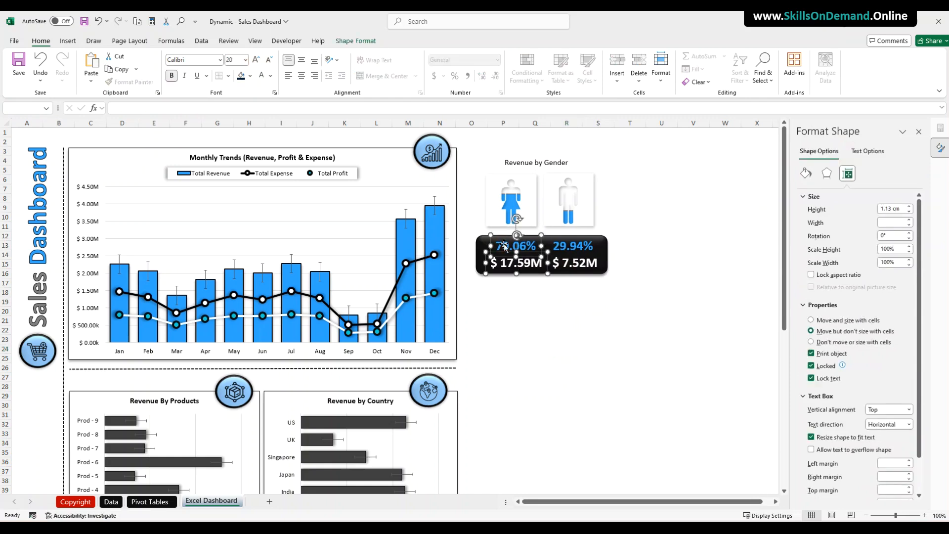
{"action": "left_click", "coordinate": [572, 246], "text": "ctrl"}
{"action": "left_click", "coordinate": [569, 265], "text": "ctrl"}
{"action": "left_click", "coordinate": [608, 246], "text": "ctrl"}
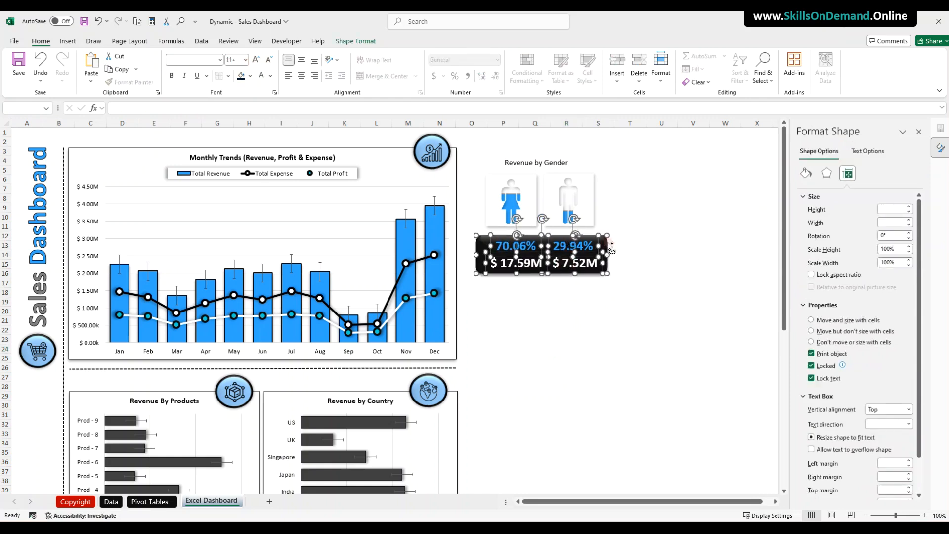
{"action": "right_click", "coordinate": [608, 245]}
{"action": "mouse_move", "coordinate": [686, 333]}
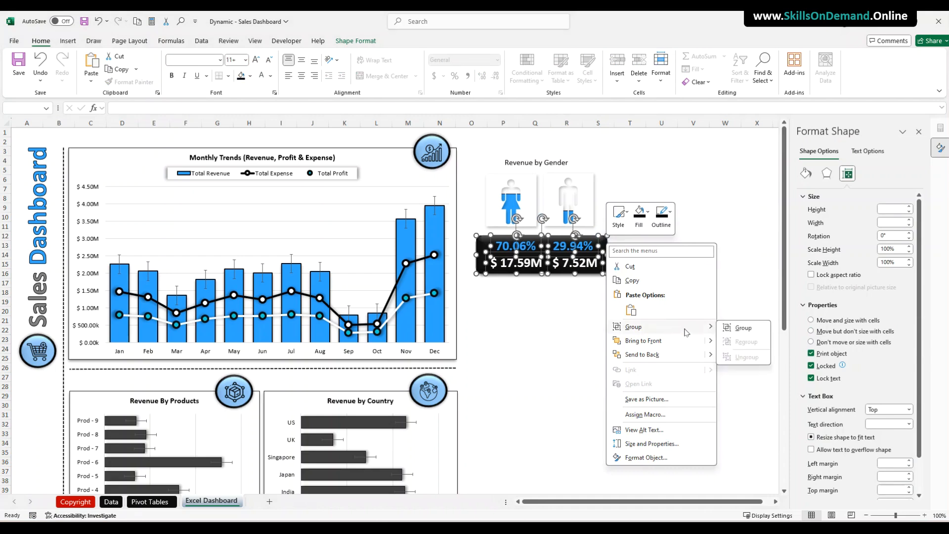
{"action": "left_click", "coordinate": [737, 327]}
Group the black box group with the female chart, the male chart and the Revenue by Gender title.
{"action": "left_click", "coordinate": [527, 225], "text": "ctrl"}
{"action": "left_click", "coordinate": [555, 223], "text": "ctrl"}
{"action": "left_click", "coordinate": [523, 163], "text": "ctrl"}
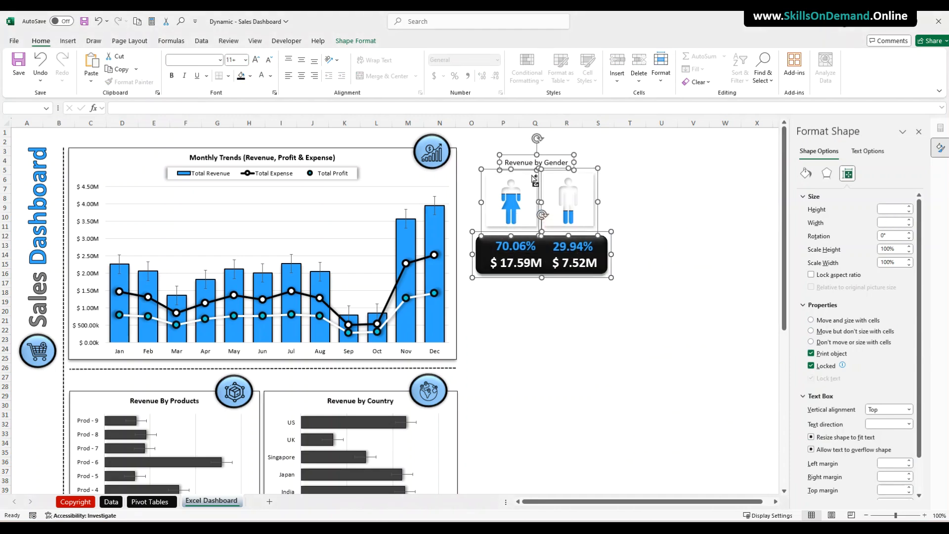
{"action": "right_click", "coordinate": [529, 225]}
{"action": "mouse_move", "coordinate": [581, 308]}
{"action": "left_click", "coordinate": [648, 307]}
{"action": "left_click", "coordinate": [548, 330]}
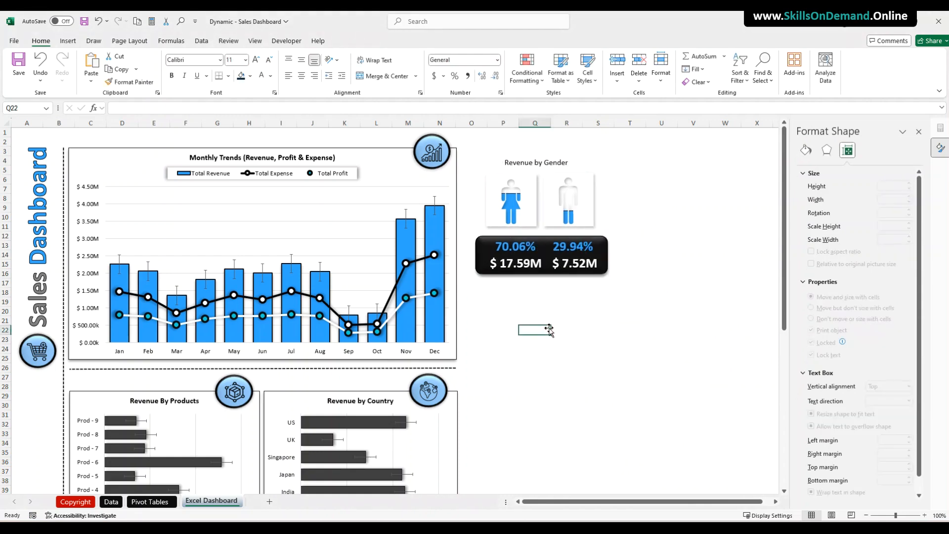
Apply the second preset shape effect to the blue series of the female icon chart.
{"action": "left_click", "coordinate": [514, 207]}
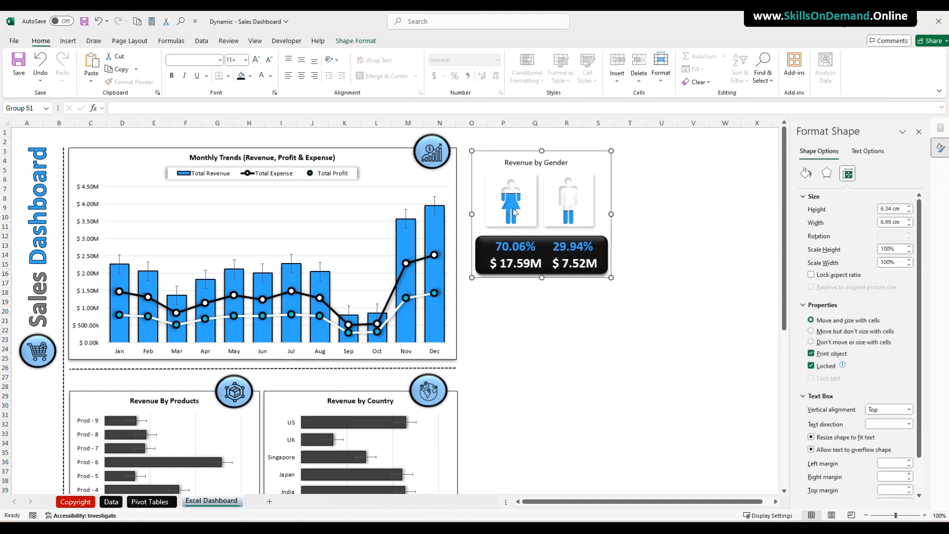
{"action": "left_click", "coordinate": [514, 208]}
{"action": "left_click", "coordinate": [394, 41]}
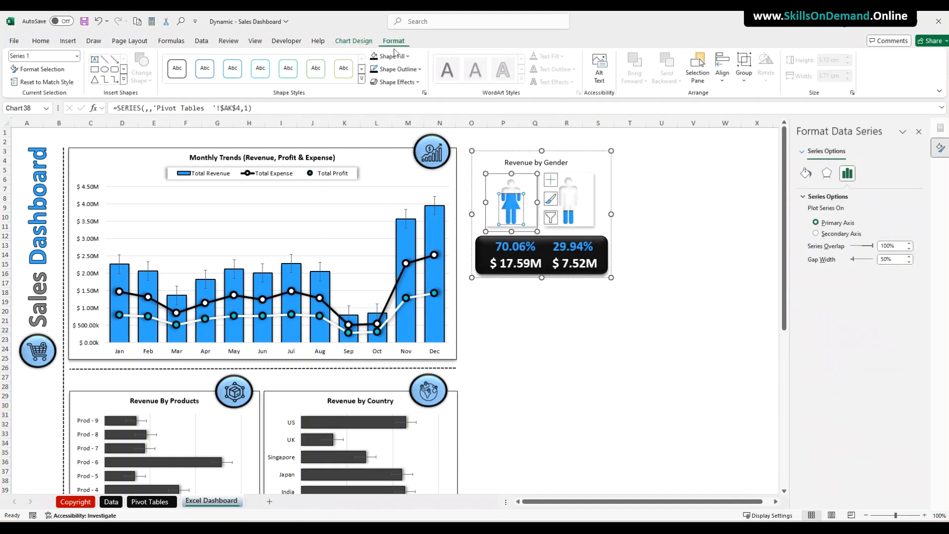
{"action": "left_click", "coordinate": [396, 82]}
{"action": "mouse_move", "coordinate": [420, 106]}
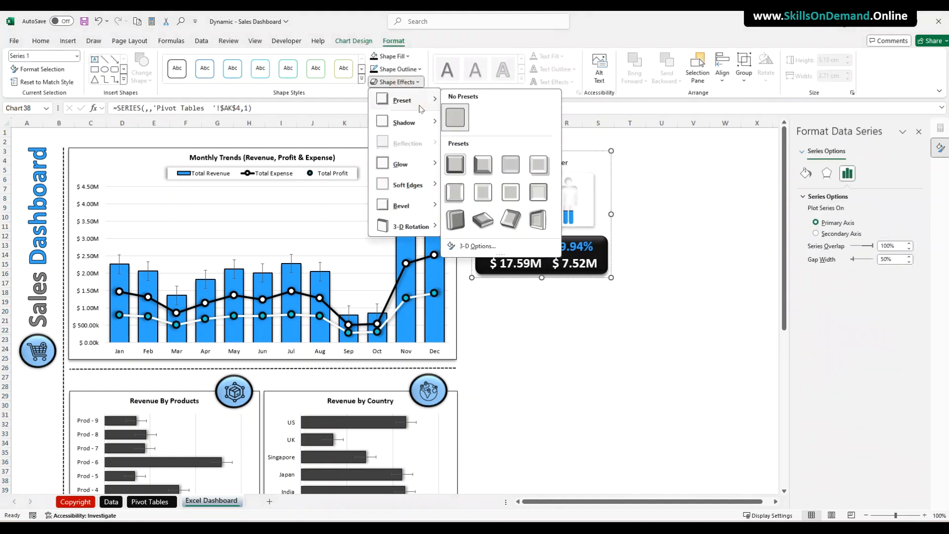
{"action": "left_click", "coordinate": [479, 165]}
Apply the second preset shape effect to the blue data point of the male icon chart.
{"action": "left_click", "coordinate": [576, 216]}
{"action": "left_click", "coordinate": [573, 221]}
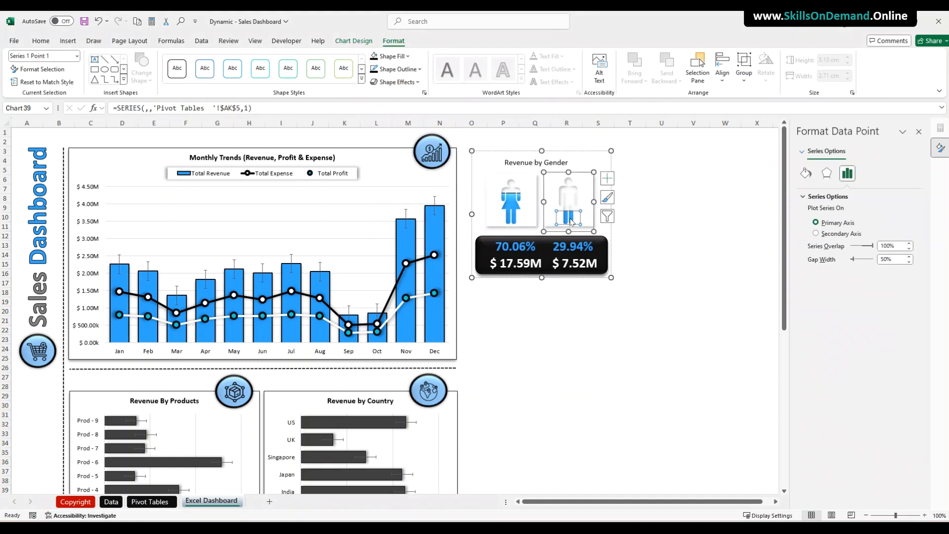
{"action": "left_click", "coordinate": [401, 82]}
{"action": "mouse_move", "coordinate": [417, 103]}
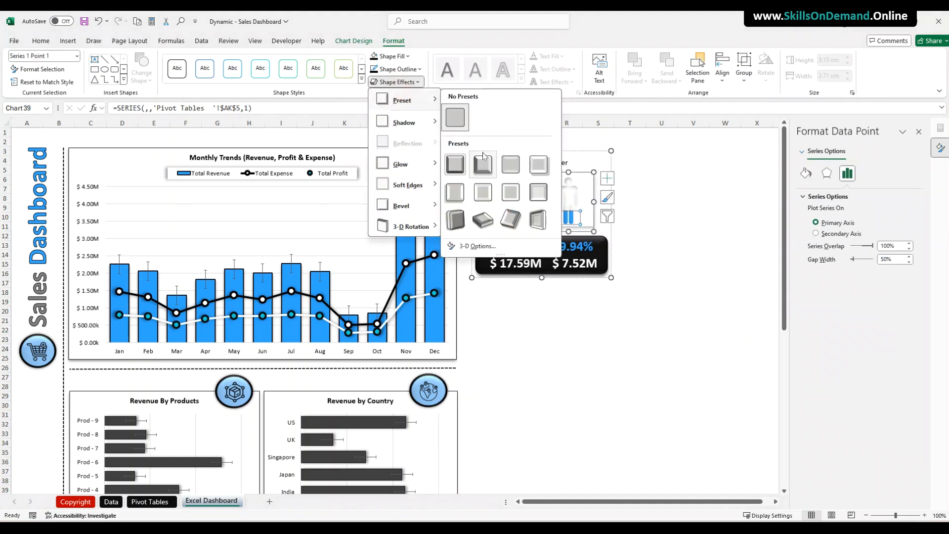
{"action": "left_click", "coordinate": [484, 165]}
{"action": "left_click", "coordinate": [555, 321]}
{"action": "left_click", "coordinate": [676, 332]}
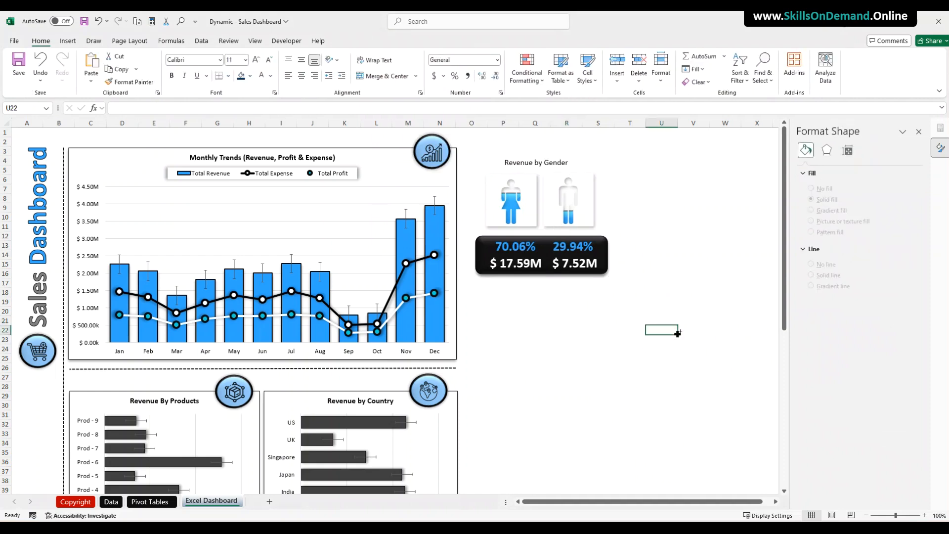
{"action": "left_click", "coordinate": [564, 360]}
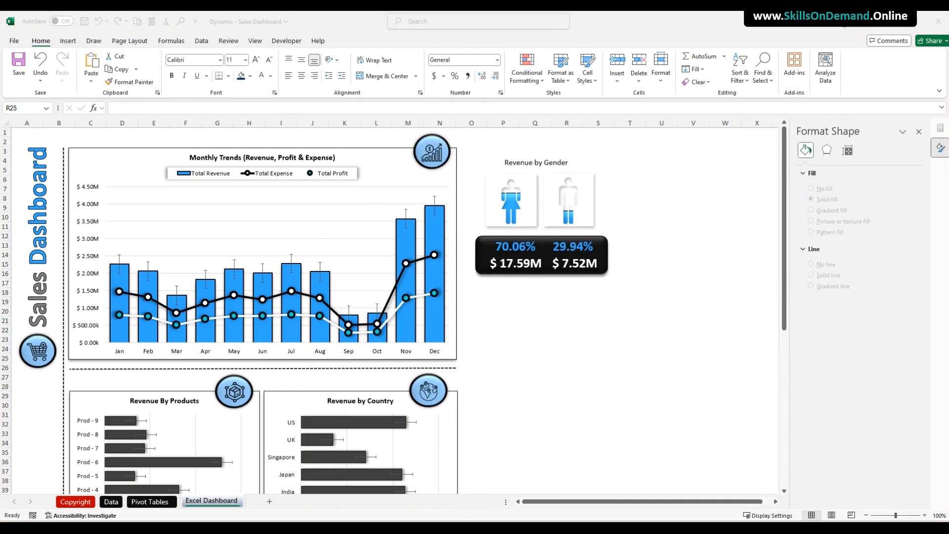
{"action": "left_click", "coordinate": [618, 397]}
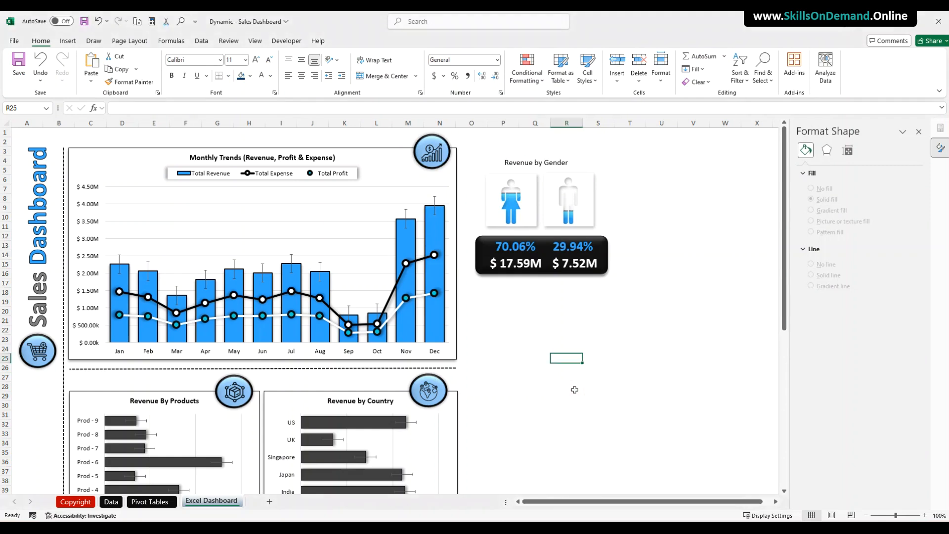
Copy the product revenue pivot table AF3:AG14 on the Pivot Tables sheet and paste it at cell AN3.
{"action": "left_click", "coordinate": [148, 501]}
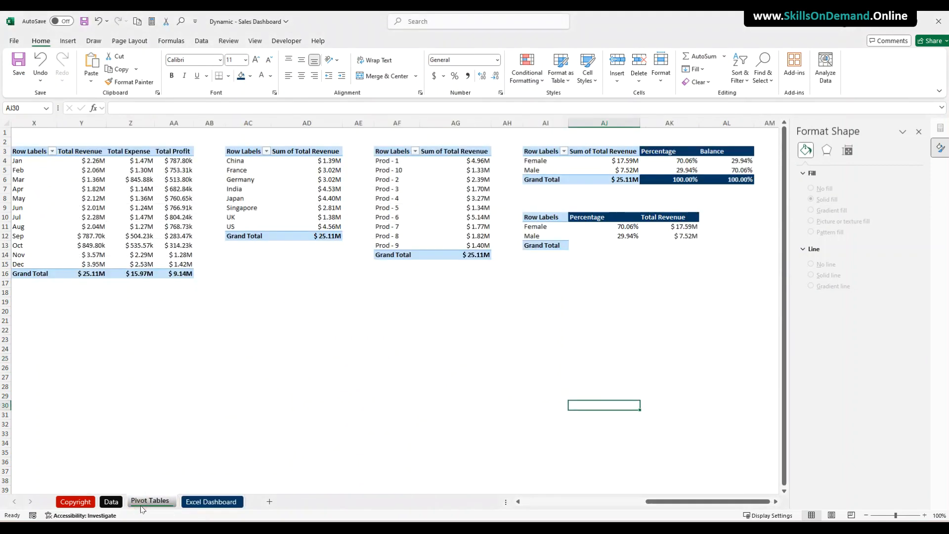
{"action": "left_click", "coordinate": [197, 396]}
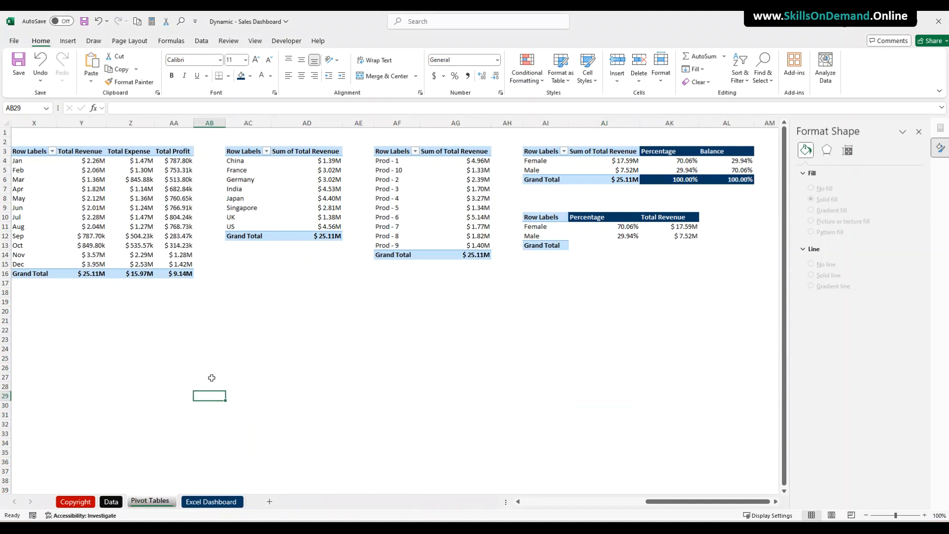
{"action": "left_click_drag", "start_coordinate": [401, 154], "coordinate": [466, 256]}
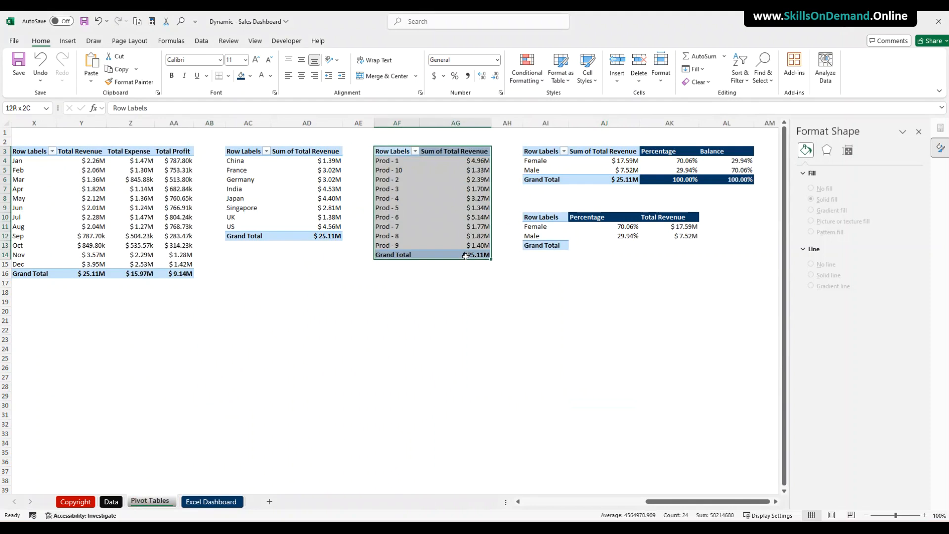
{"action": "key", "text": "ctrl+c"}
{"action": "left_click_drag", "start_coordinate": [709, 502], "coordinate": [717, 503]}
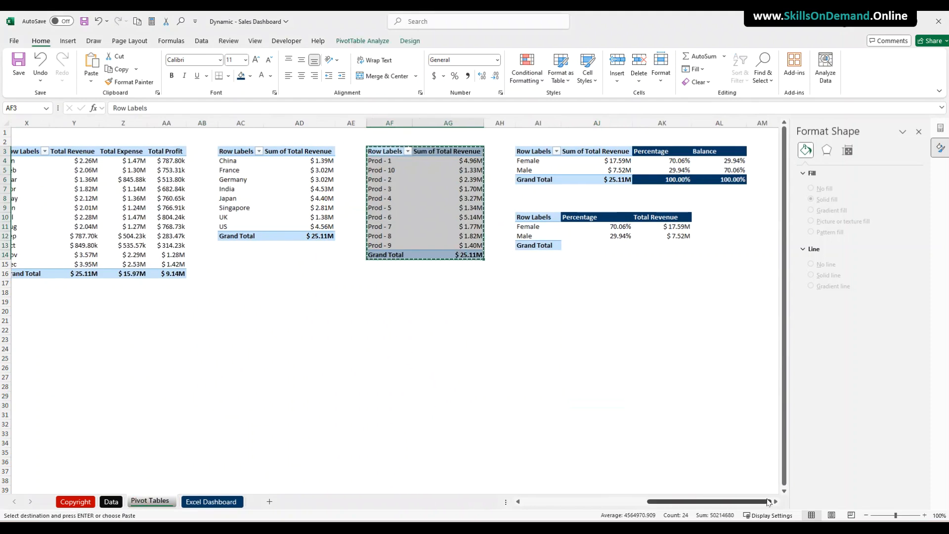
{"action": "left_click", "coordinate": [775, 503]}
{"action": "left_click", "coordinate": [776, 502]}
{"action": "left_click", "coordinate": [776, 502]}
{"action": "left_click", "coordinate": [775, 502]}
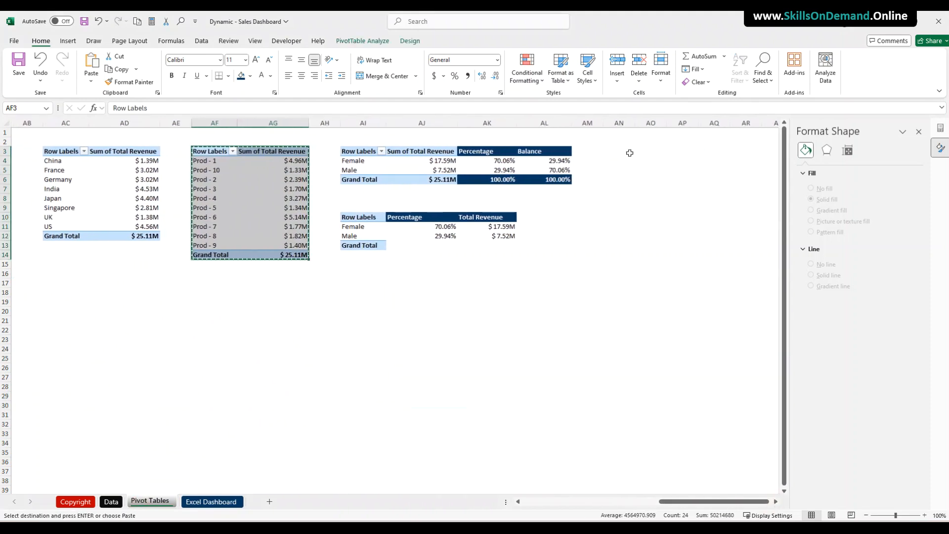
{"action": "left_click", "coordinate": [618, 151]}
{"action": "key", "text": "ctrl+v"}
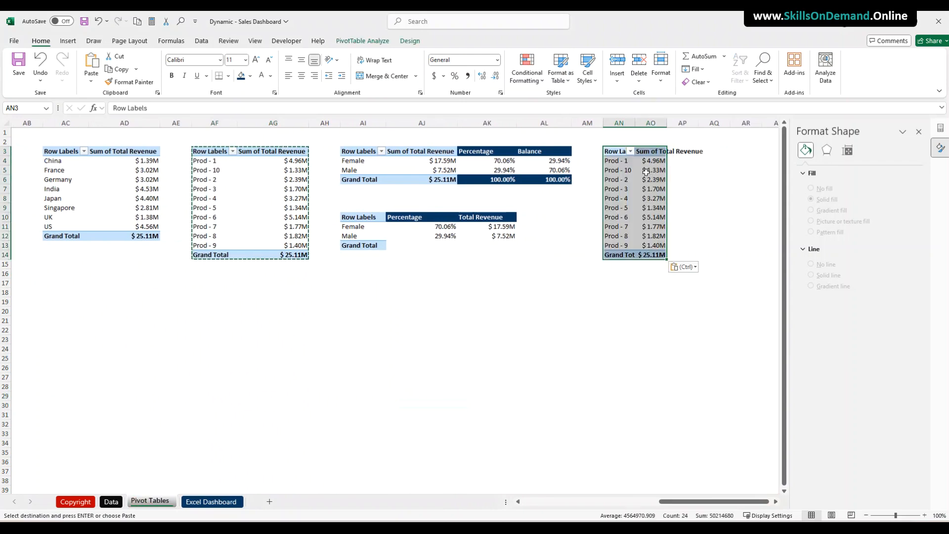
Autofit columns AN and AO to the pasted pivot table and close the Format Shape pane.
{"action": "double_click", "coordinate": [635, 122]}
{"action": "double_click", "coordinate": [678, 123]}
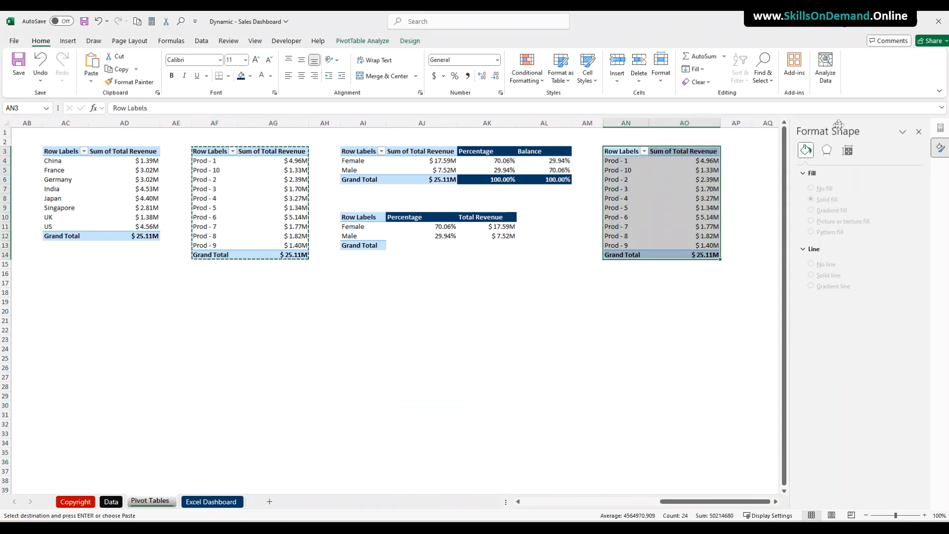
{"action": "left_click", "coordinate": [918, 131]}
{"action": "left_click", "coordinate": [595, 352]}
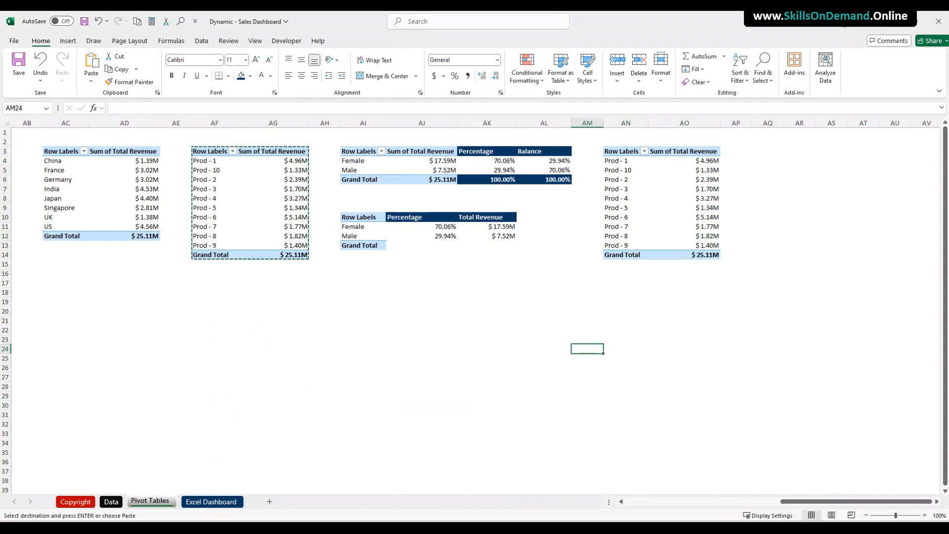
Replace the product row field of the pivot table at AN3 with Payment Type.
{"action": "key", "text": "alt+Tab"}
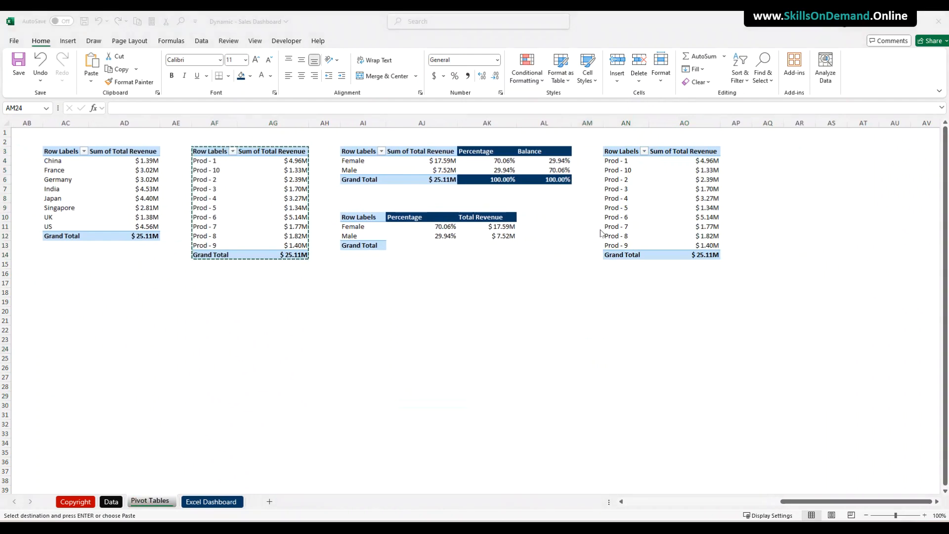
{"action": "key", "text": "alt+Tab"}
{"action": "left_click", "coordinate": [622, 198]}
{"action": "left_click_drag", "start_coordinate": [818, 427], "coordinate": [714, 445]}
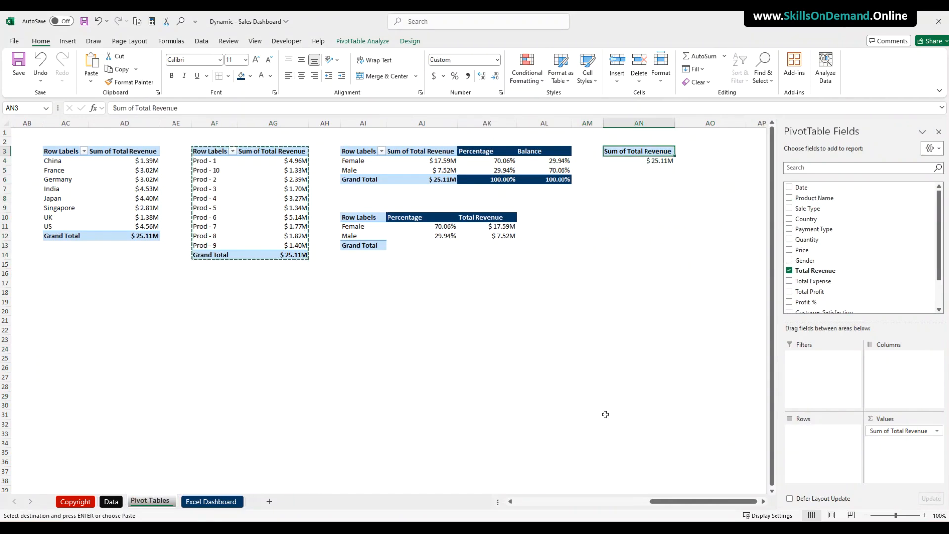
{"action": "left_click_drag", "start_coordinate": [839, 230], "coordinate": [828, 446]}
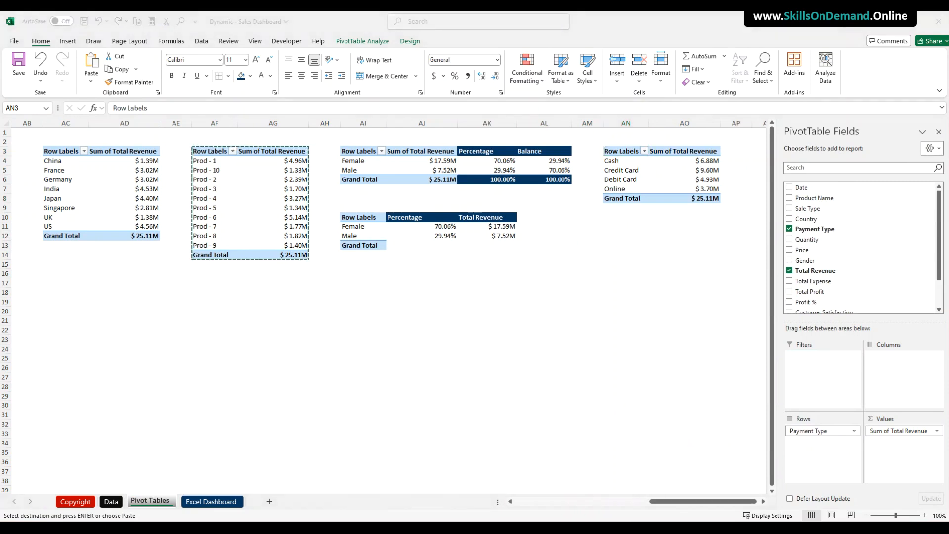
{"action": "left_click", "coordinate": [250, 192]}
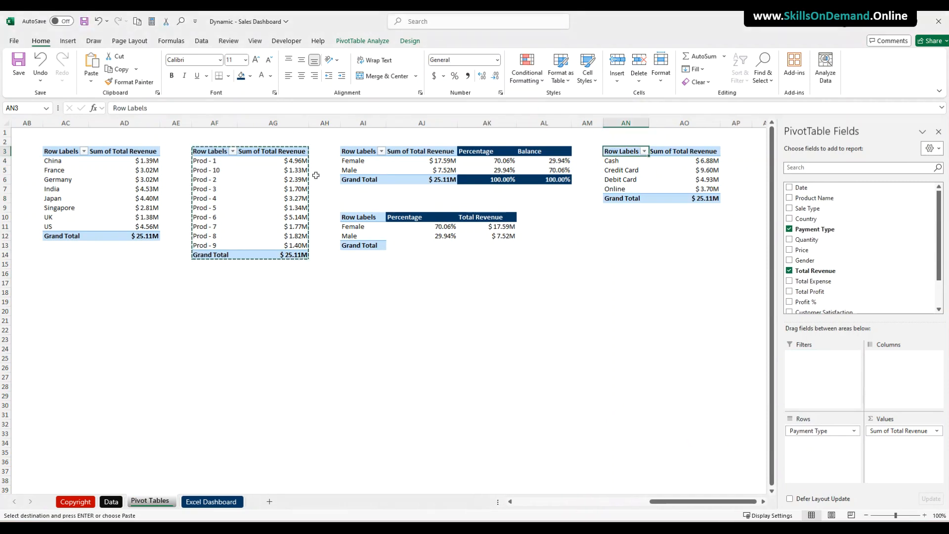
{"action": "left_click_drag", "start_coordinate": [696, 501], "coordinate": [700, 502]}
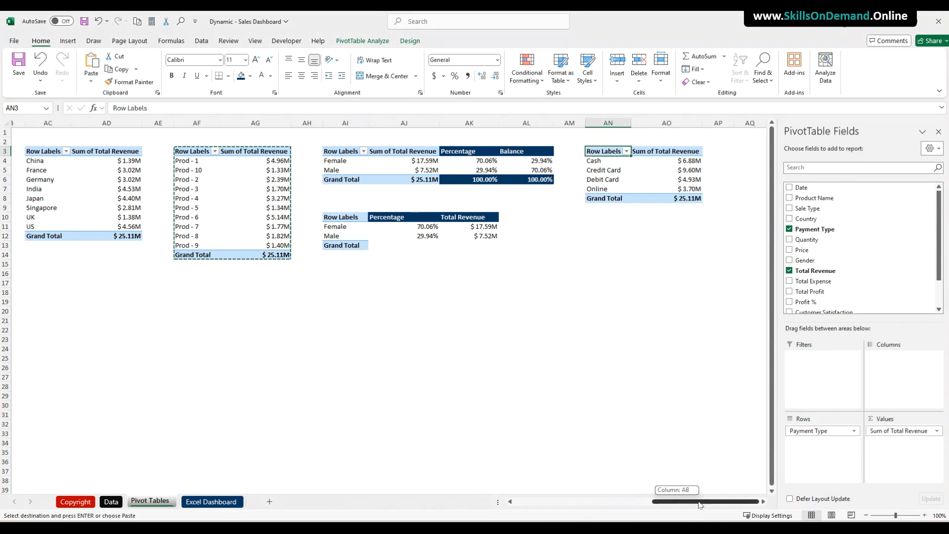
{"action": "left_click", "coordinate": [680, 125]}
{"action": "right_click", "coordinate": [680, 124]}
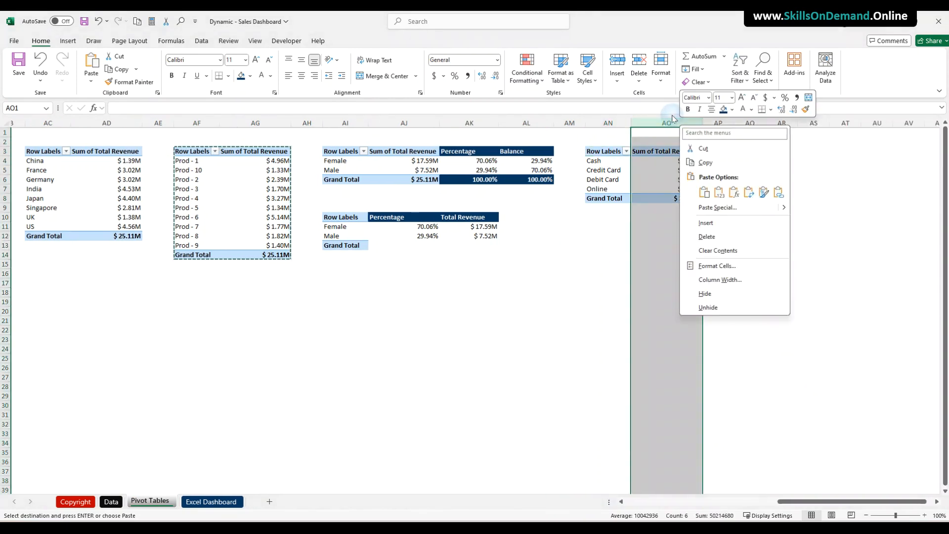
{"action": "left_click", "coordinate": [667, 199]}
{"action": "left_click", "coordinate": [671, 173]}
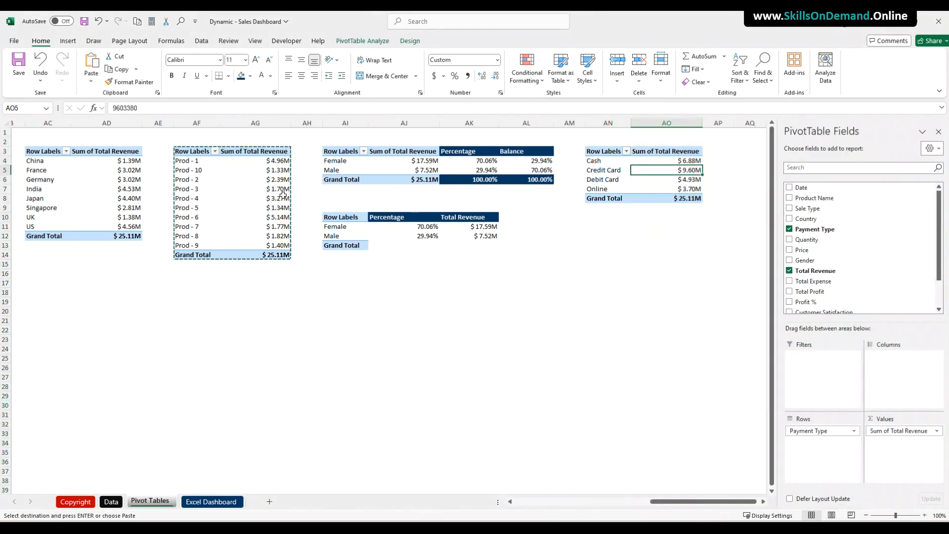
{"action": "left_click", "coordinate": [278, 198]}
{"action": "left_click", "coordinate": [677, 171]}
{"action": "left_click", "coordinate": [636, 275]}
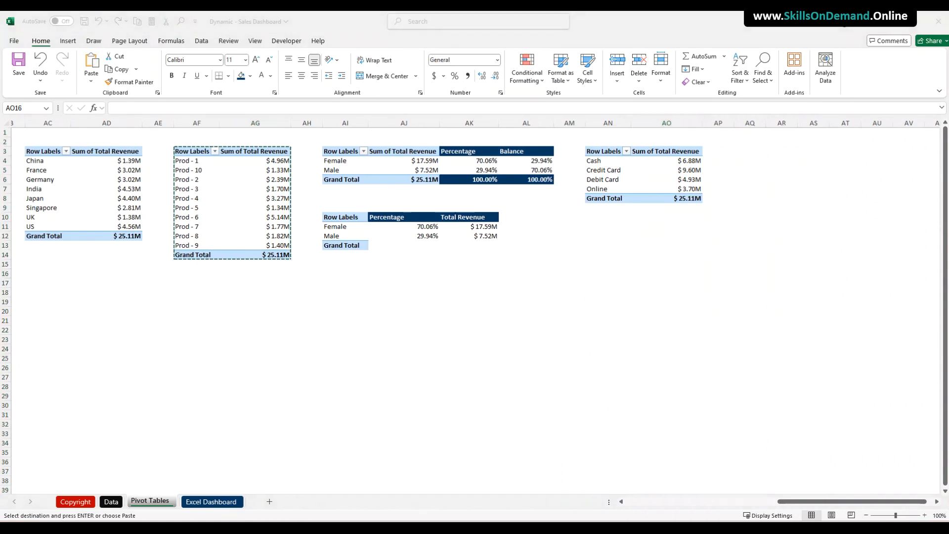
{"action": "left_click", "coordinate": [573, 271]}
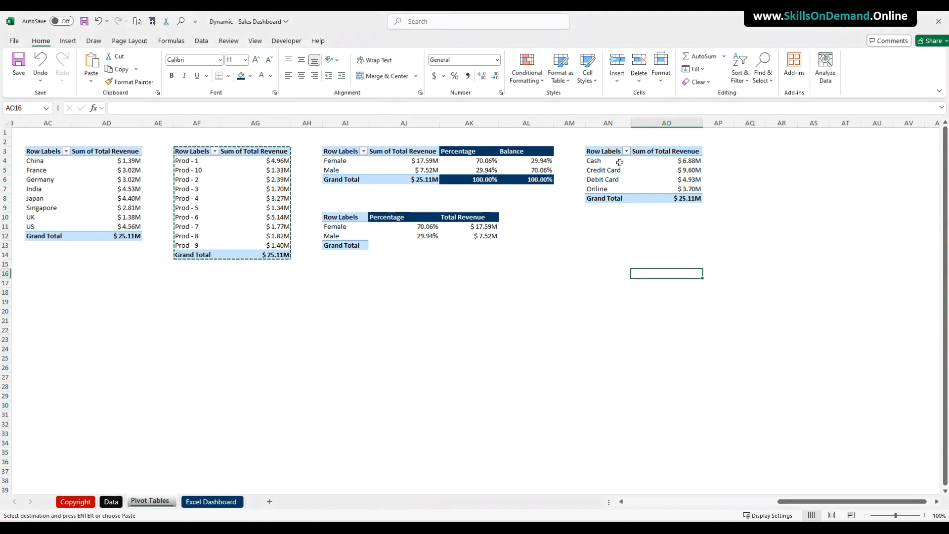
Copy the payment type pivot table AN3:AO8 to cell AQ3 and autofit columns AQ and AR.
{"action": "left_click_drag", "start_coordinate": [604, 151], "coordinate": [668, 205]}
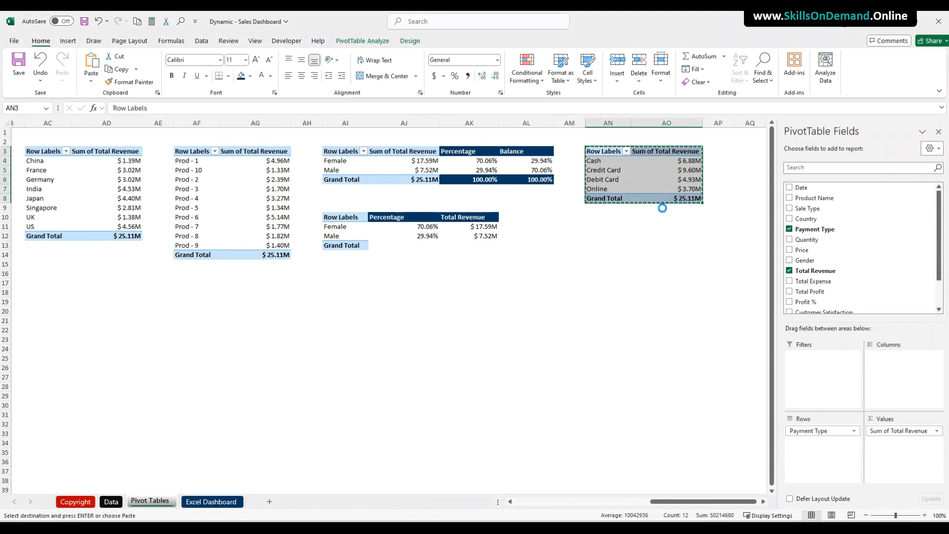
{"action": "left_click", "coordinate": [938, 131]}
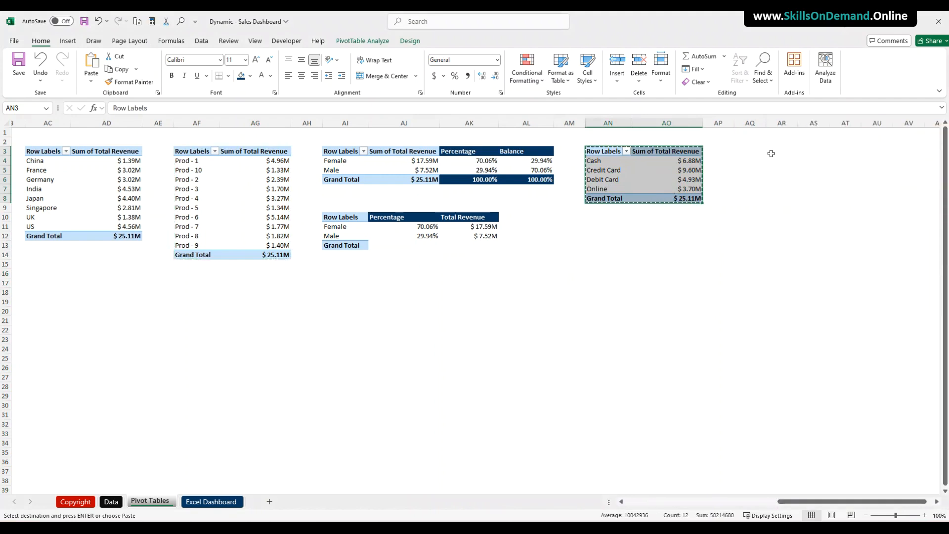
{"action": "left_click", "coordinate": [751, 151]}
{"action": "key", "text": "ctrl+v"}
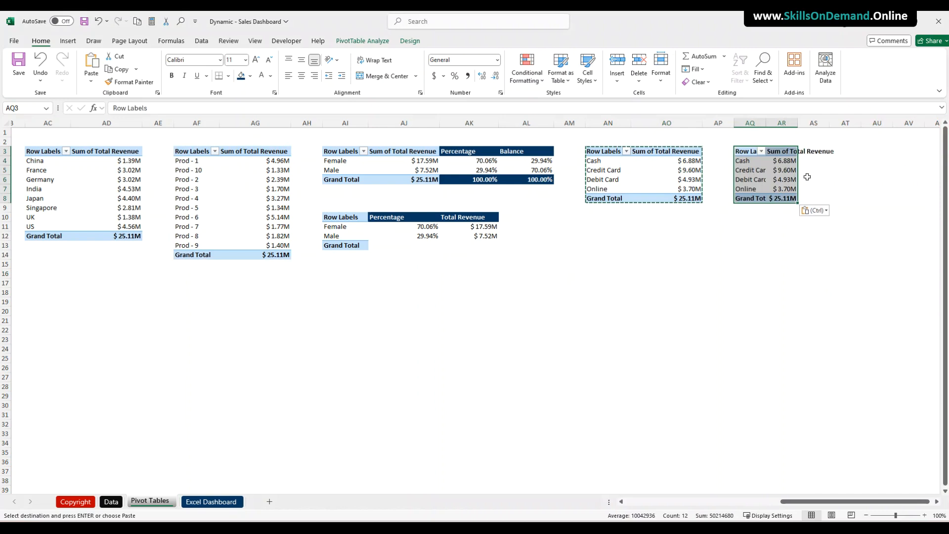
{"action": "double_click", "coordinate": [768, 125]}
{"action": "double_click", "coordinate": [812, 125]}
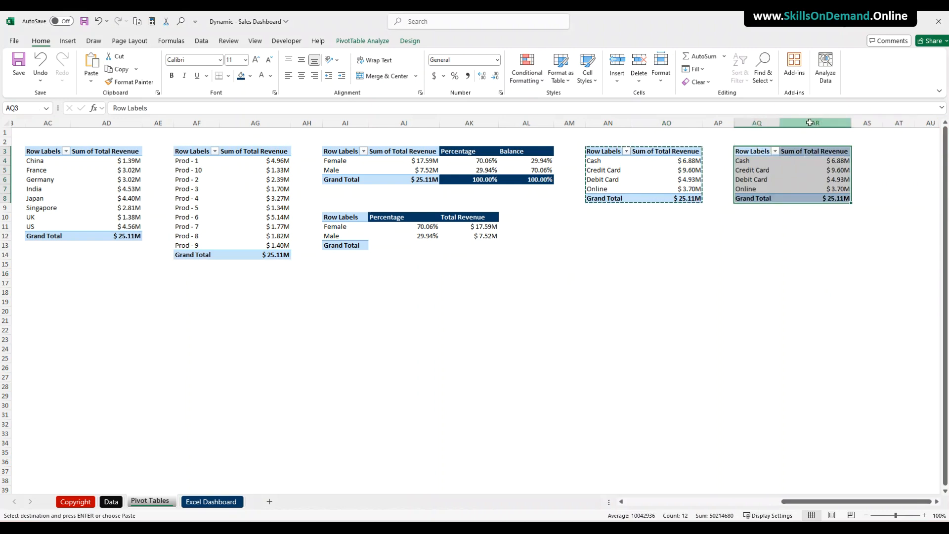
Replace the Payment Type row field of the pivot table at AQ3 with Customer Satisfaction.
{"action": "left_click", "coordinate": [709, 258]}
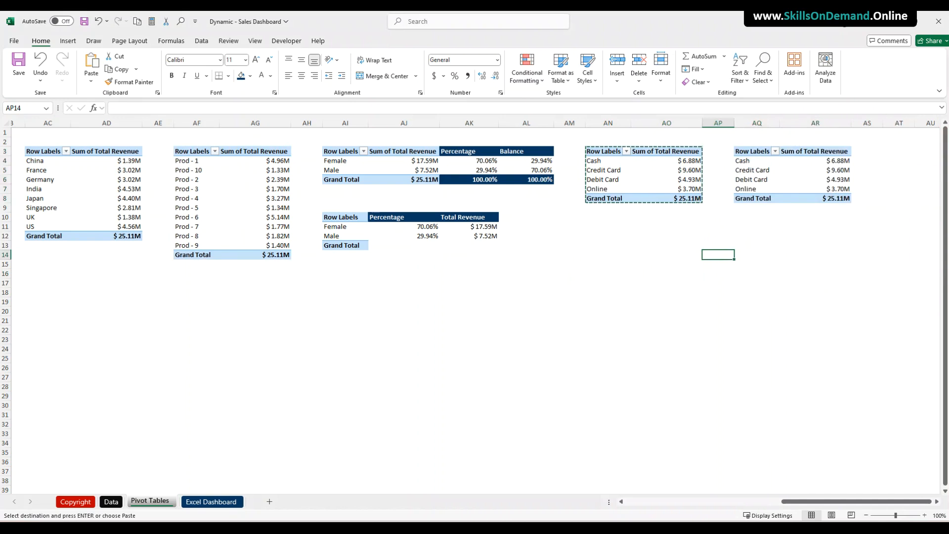
{"action": "left_click", "coordinate": [744, 187]}
{"action": "left_click", "coordinate": [750, 171]}
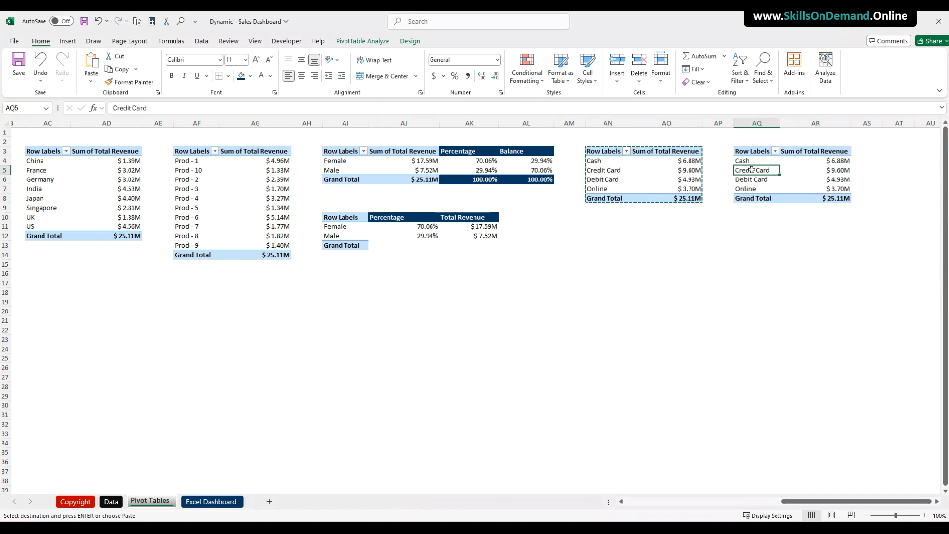
{"action": "right_click", "coordinate": [753, 171]}
{"action": "left_click", "coordinate": [795, 398]}
{"action": "left_click_drag", "start_coordinate": [808, 430], "coordinate": [674, 412]}
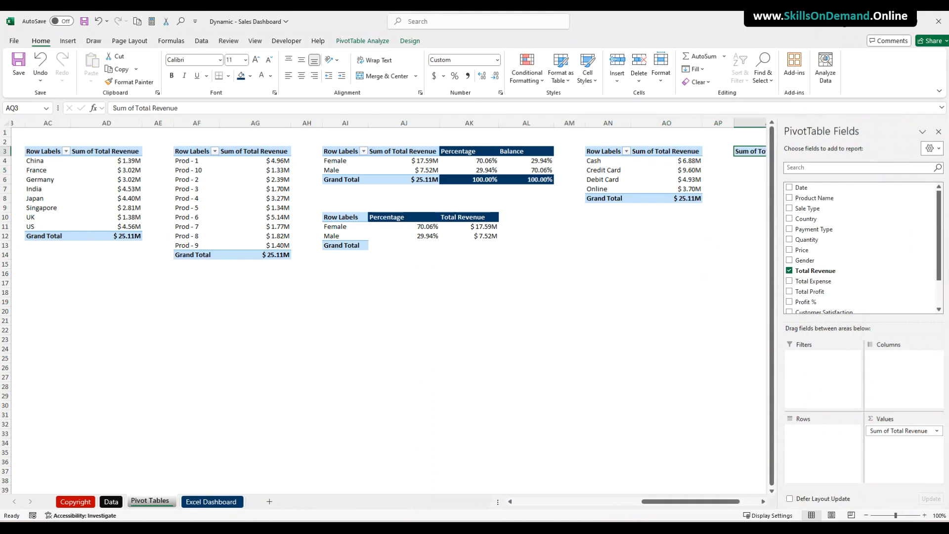
{"action": "scroll", "coordinate": [858, 267], "scroll_direction": "down", "scroll_amount": 2}
{"action": "left_click_drag", "start_coordinate": [835, 276], "coordinate": [793, 429]}
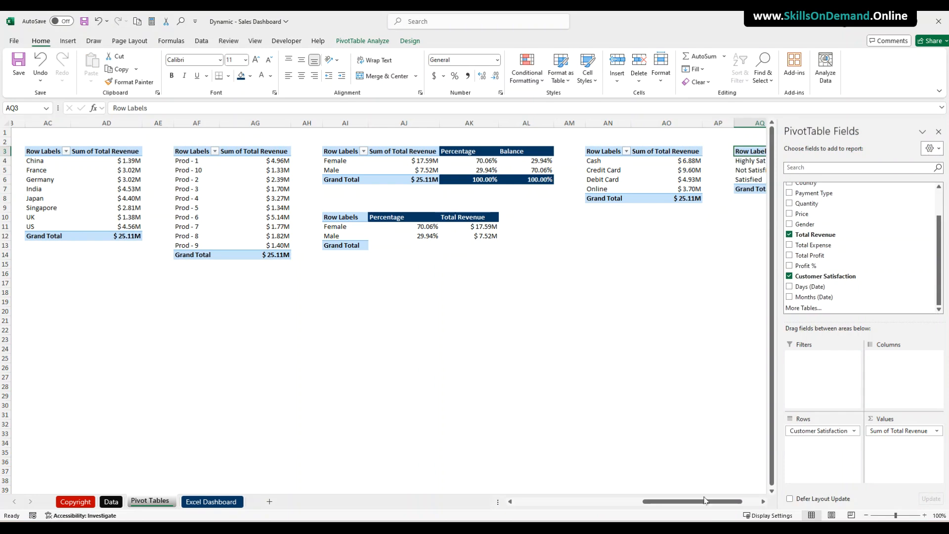
Replace the total revenue values of the AQ3 pivot table with Customer Satisfaction summarized by Count.
{"action": "scroll", "coordinate": [706, 501], "scroll_direction": "right", "scroll_amount": 2}
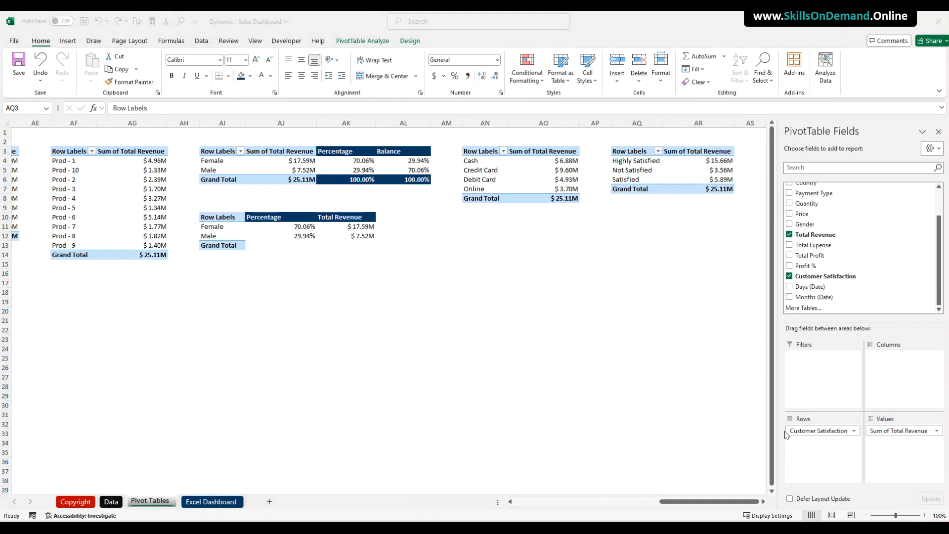
{"action": "left_click_drag", "start_coordinate": [893, 433], "coordinate": [896, 458]}
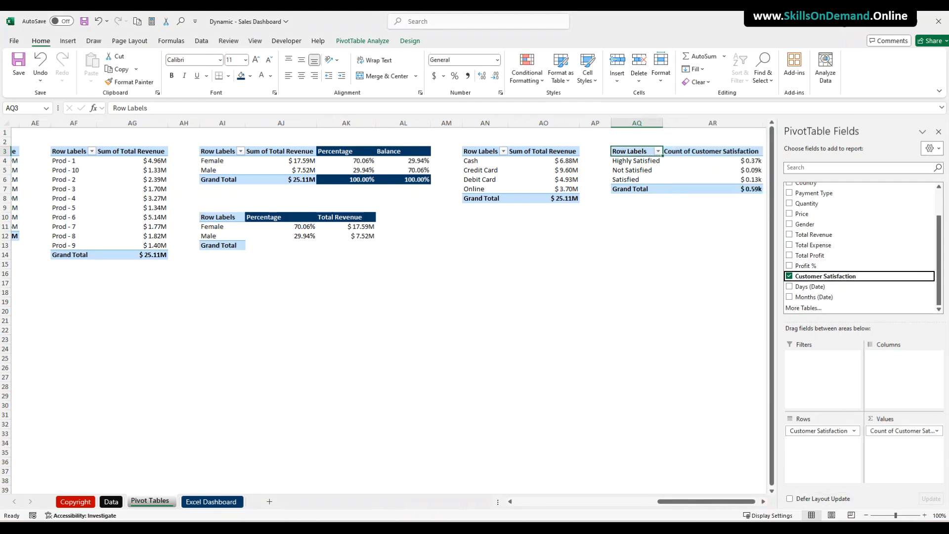
{"action": "left_click", "coordinate": [936, 430]}
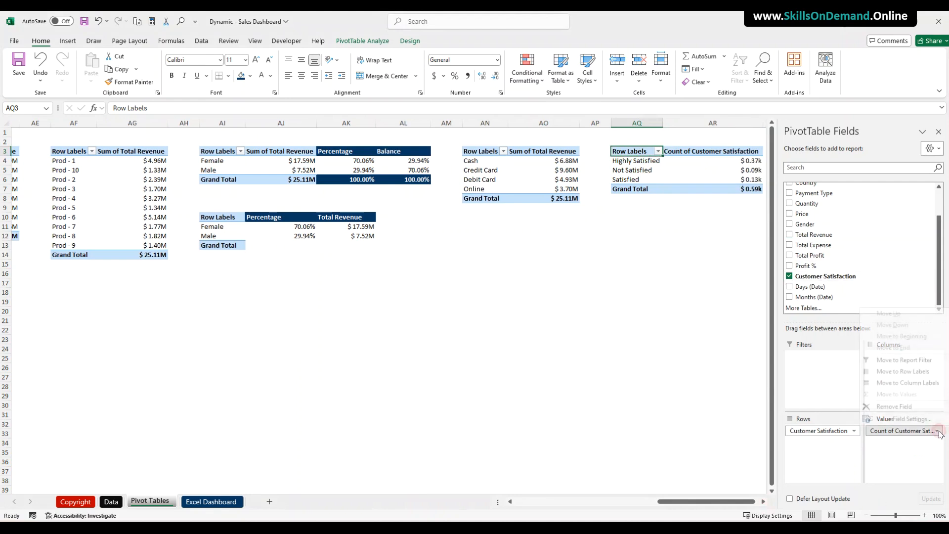
{"action": "left_click", "coordinate": [918, 420]}
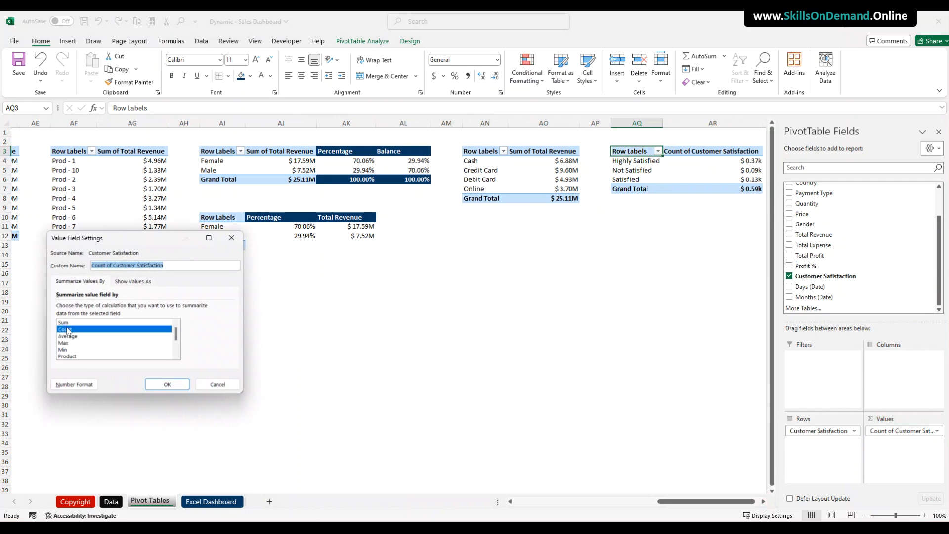
{"action": "left_click", "coordinate": [171, 383]}
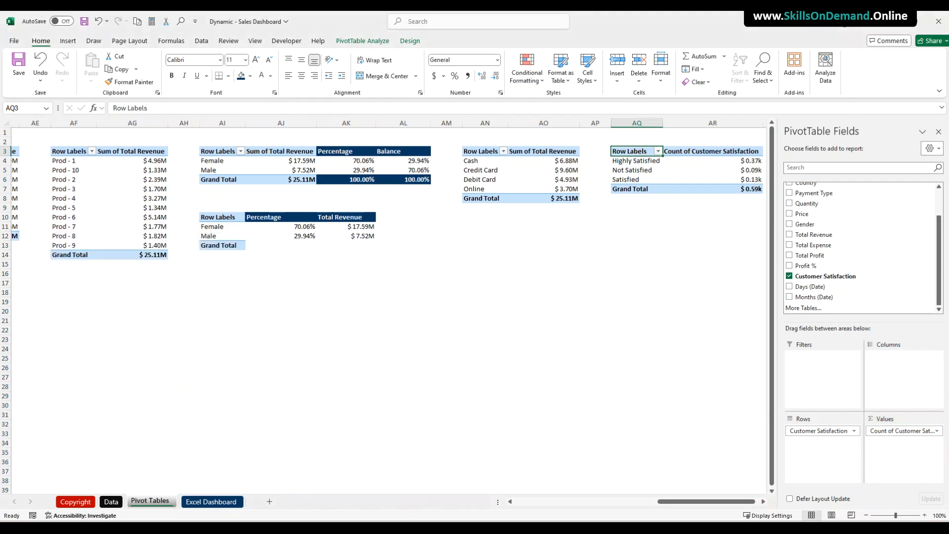
Format column AR as Number with 0 decimal places.
{"action": "left_click", "coordinate": [728, 139]}
{"action": "left_click", "coordinate": [726, 123]}
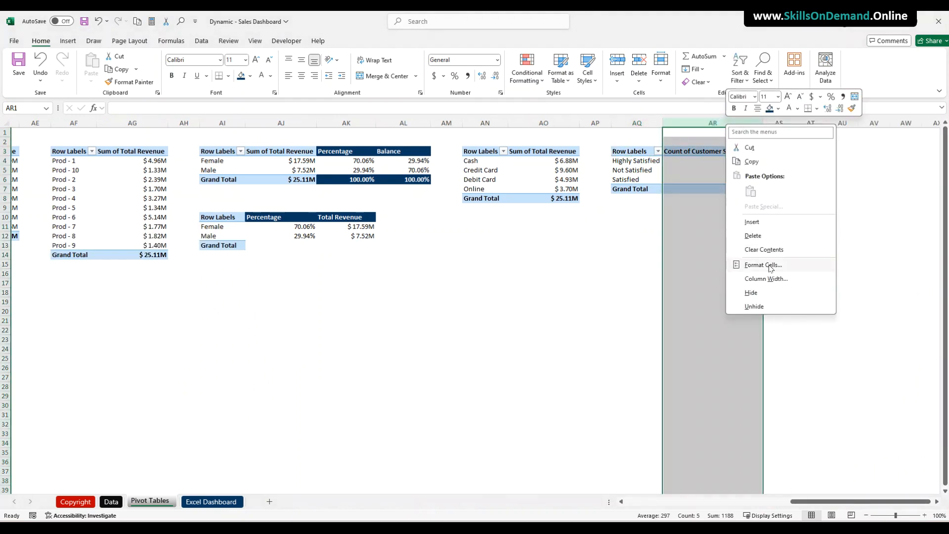
{"action": "left_click", "coordinate": [767, 266]}
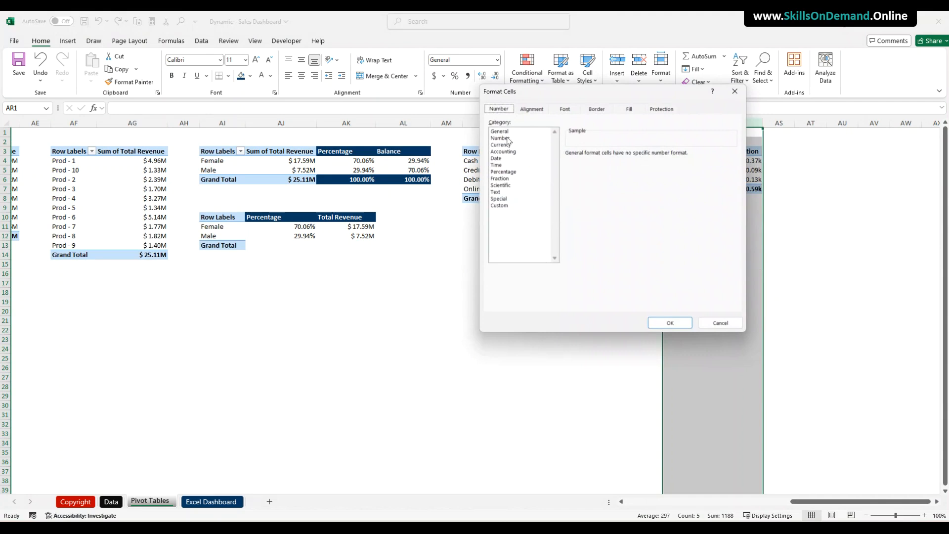
{"action": "left_click", "coordinate": [509, 140]}
{"action": "left_click", "coordinate": [636, 157]}
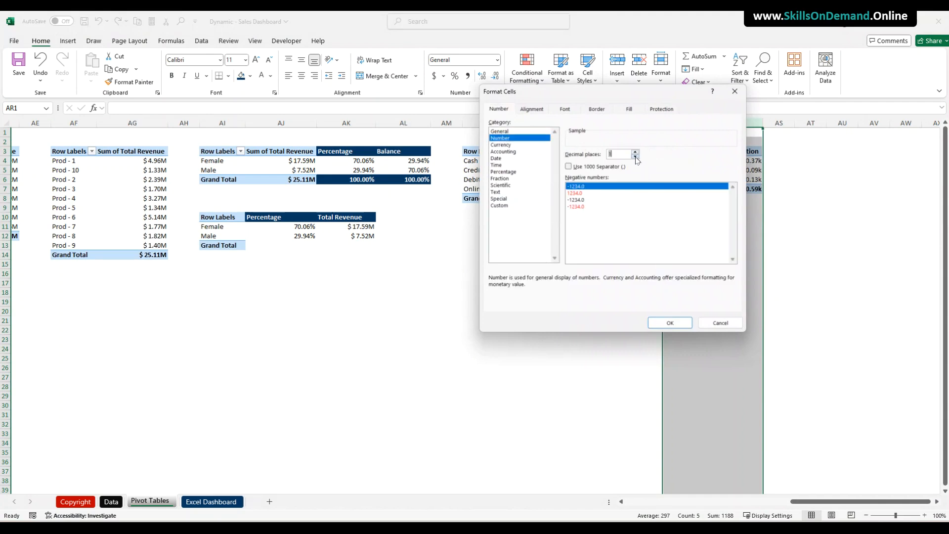
{"action": "left_click", "coordinate": [673, 322]}
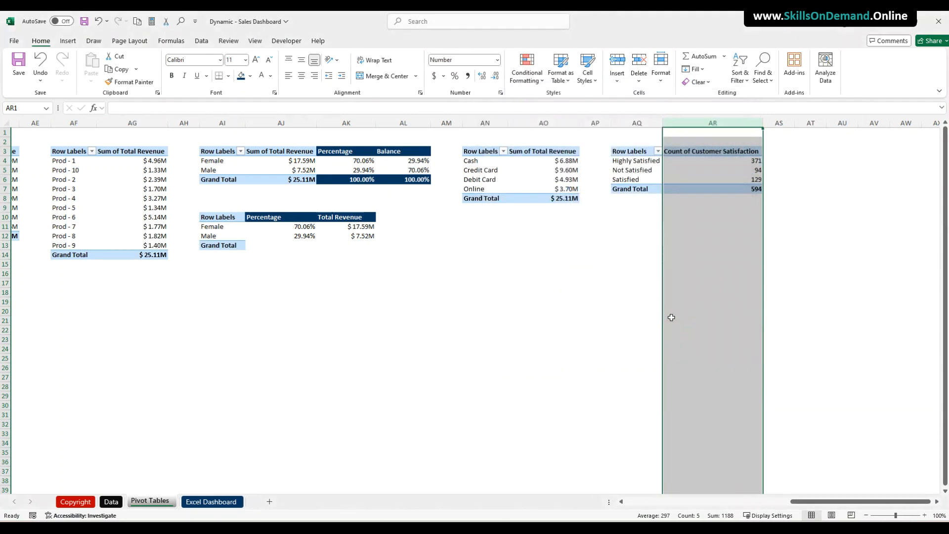
{"action": "left_click", "coordinate": [601, 313]}
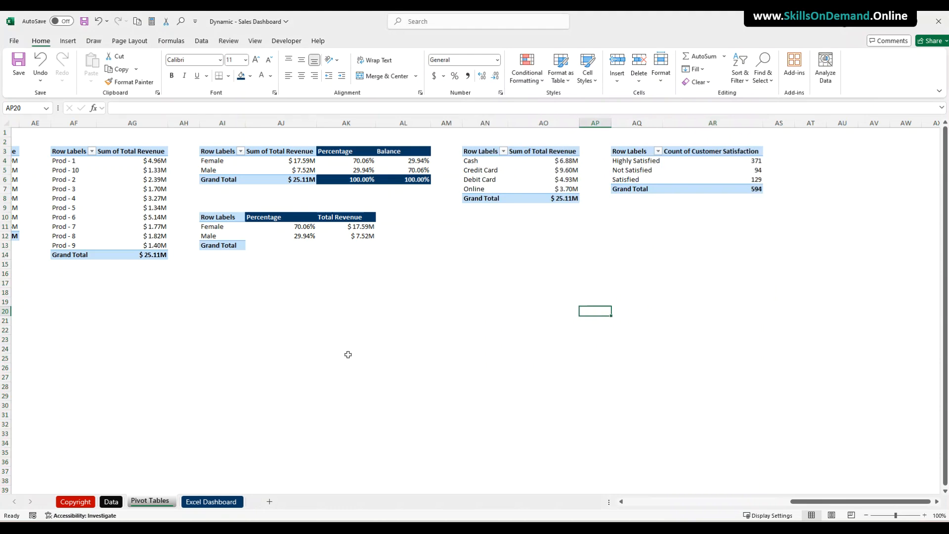
Insert a doughnut PivotChart based on the payment type pivot table at AN3.
{"action": "left_click", "coordinate": [482, 175]}
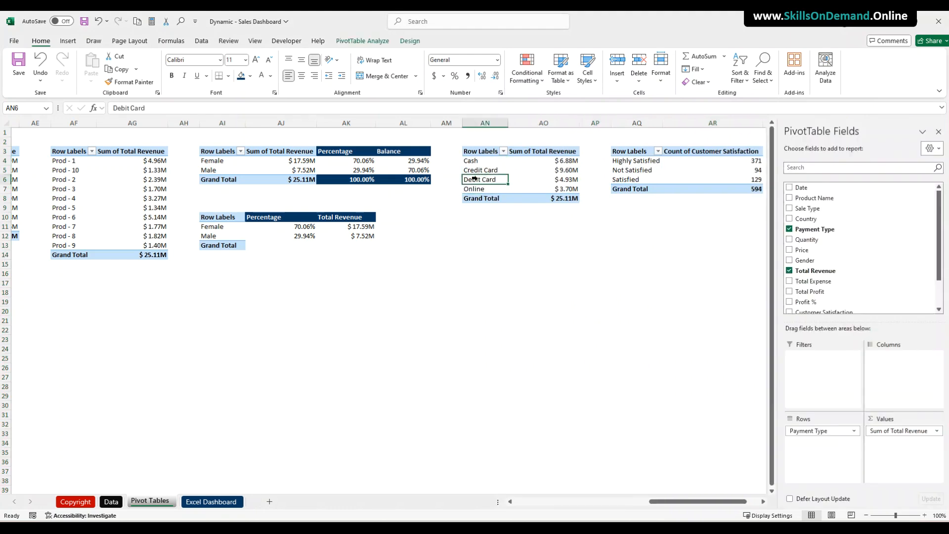
{"action": "left_click", "coordinate": [71, 43]}
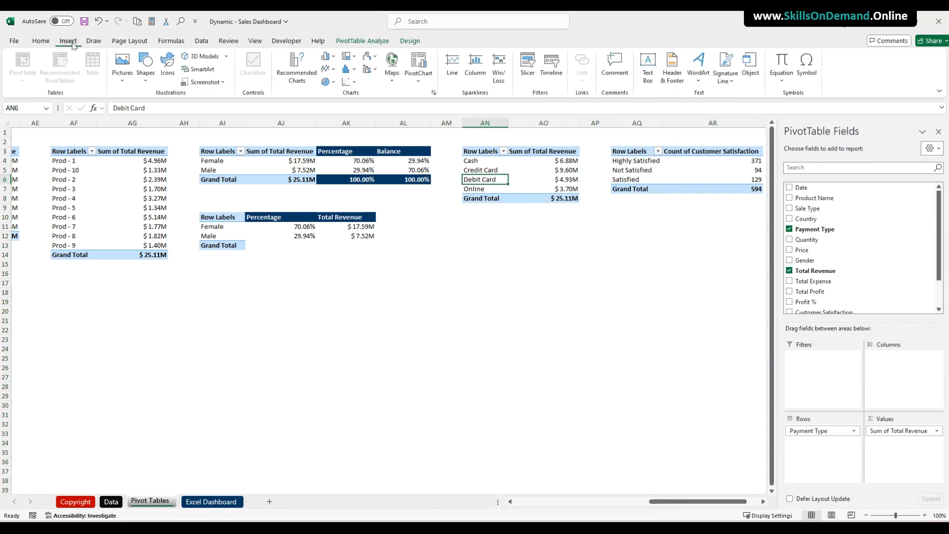
{"action": "left_click", "coordinate": [299, 66]}
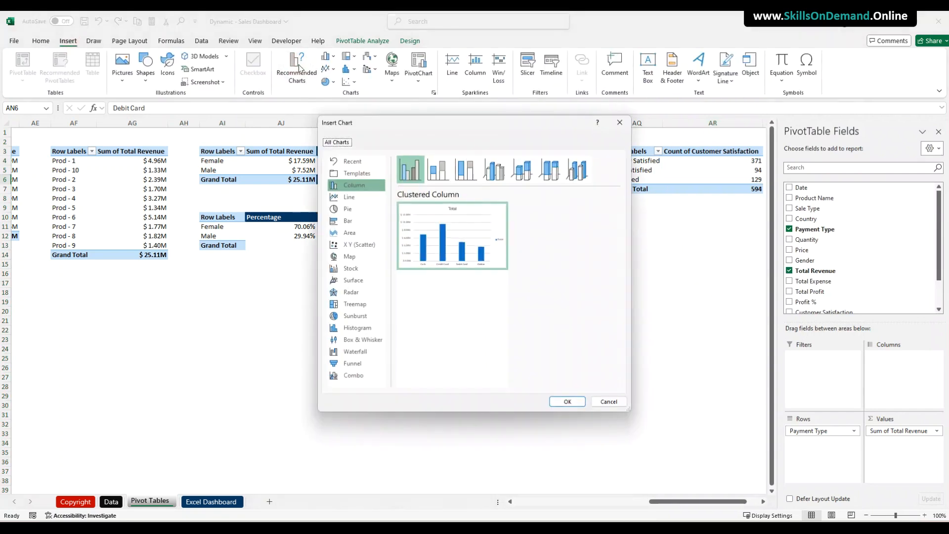
{"action": "left_click", "coordinate": [348, 209]}
{"action": "left_click", "coordinate": [522, 170]}
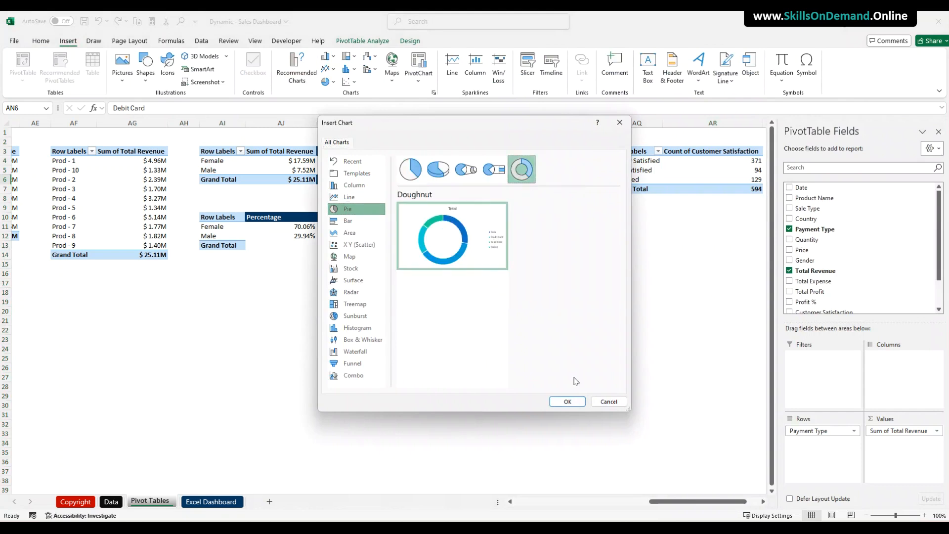
{"action": "left_click", "coordinate": [575, 403]}
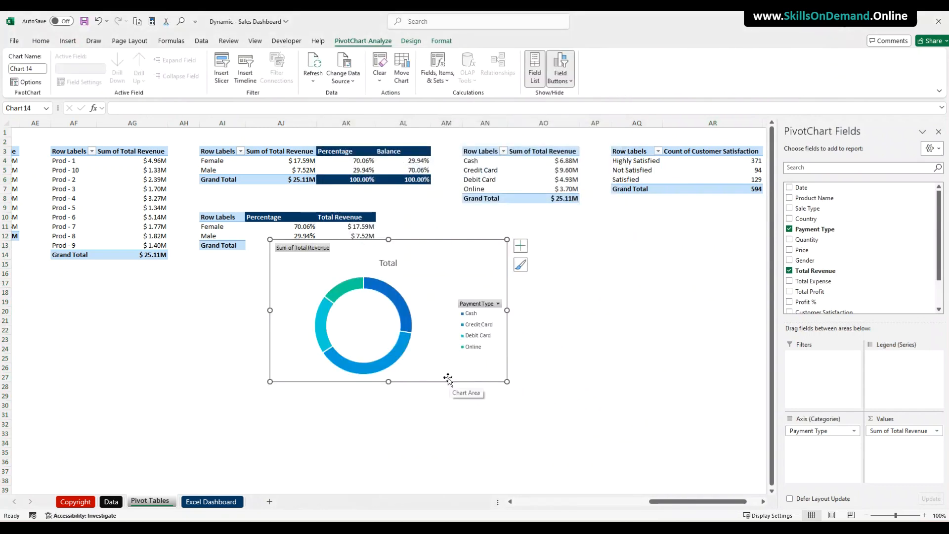
Change the doughnut chart's title to "Revenue - By Payment Type".
{"action": "left_click", "coordinate": [387, 261]}
{"action": "double_click", "coordinate": [388, 262]}
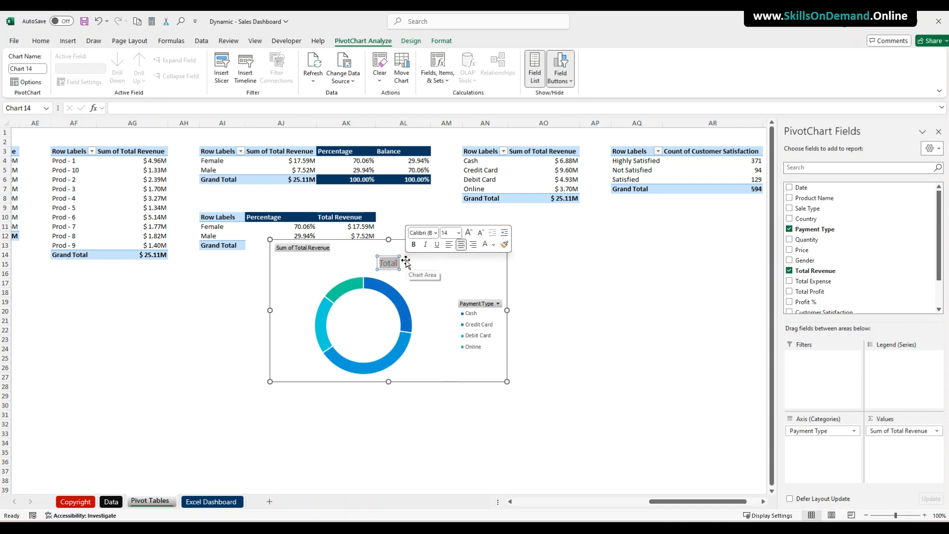
{"action": "type", "text": "Revenue"}
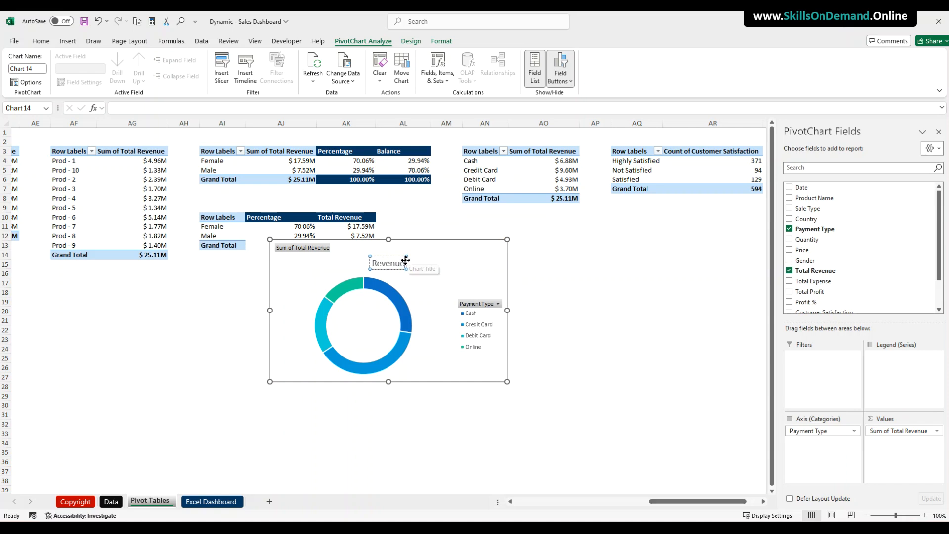
{"action": "type", "text": " - By P"}
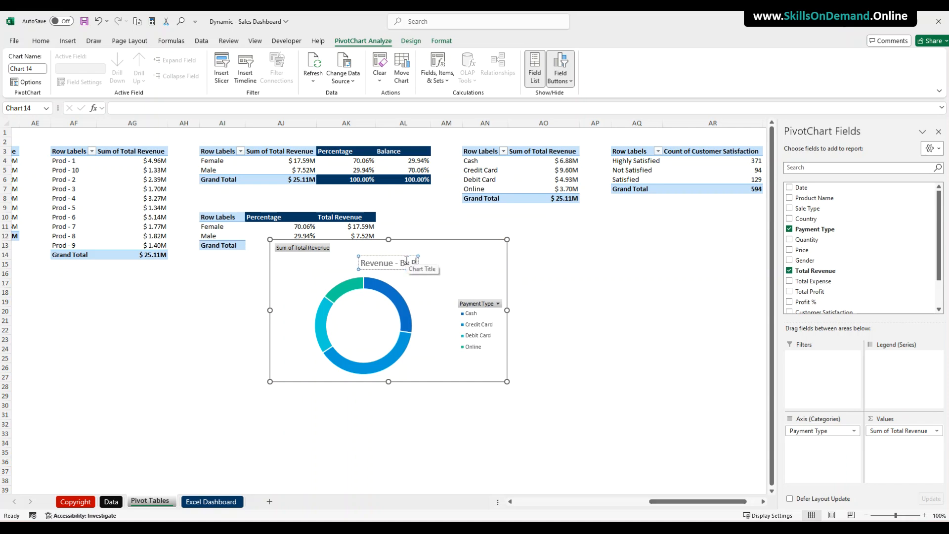
{"action": "type", "text": "ayment Type"}
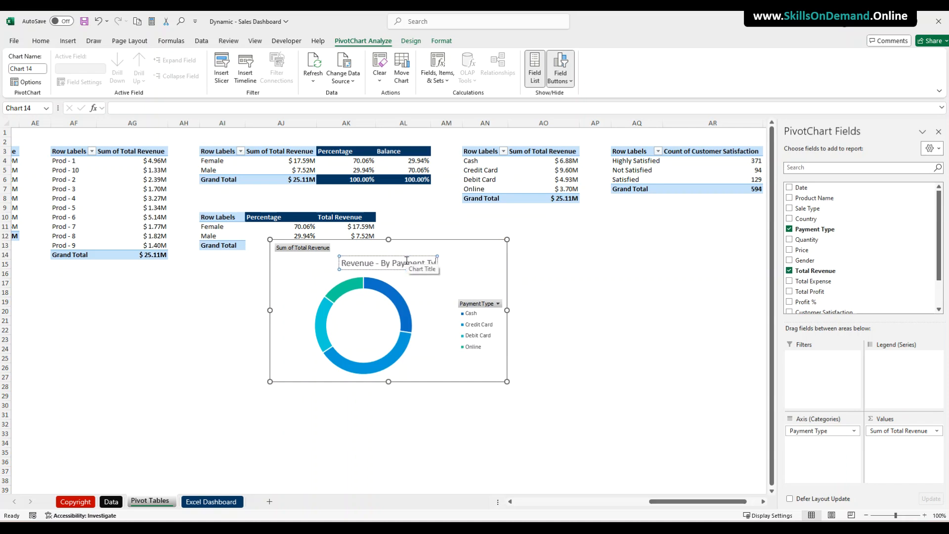
Reduce the doughnut chart title's font size to 12 and make its text black.
{"action": "left_click", "coordinate": [349, 269]}
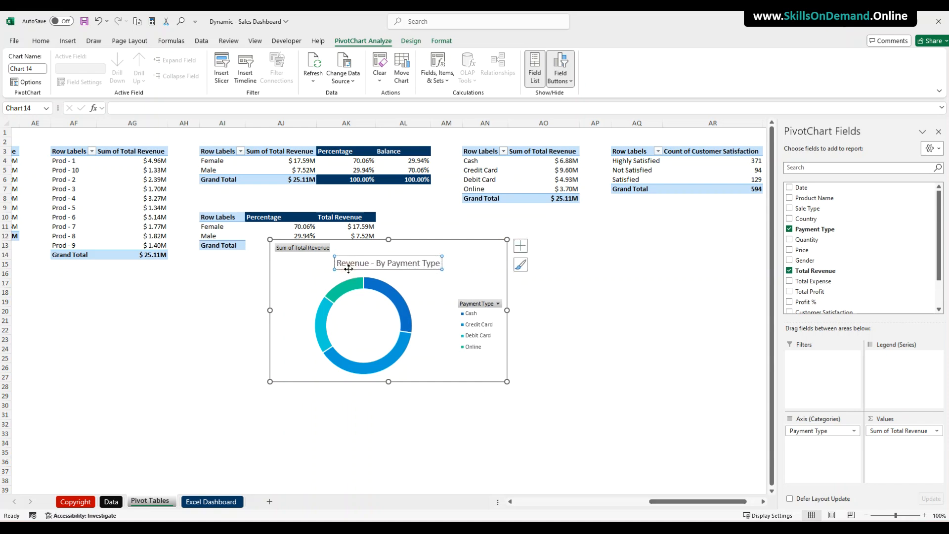
{"action": "left_click", "coordinate": [41, 41]}
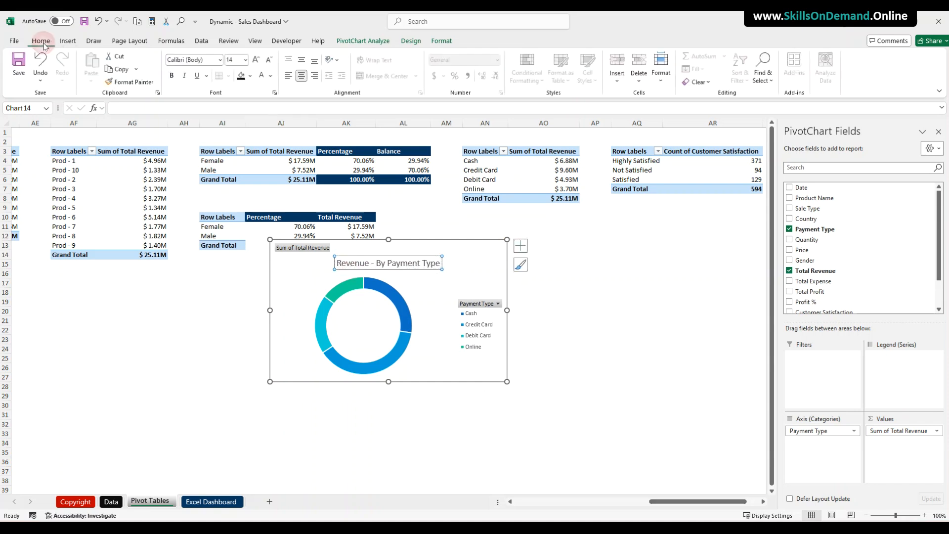
{"action": "left_click", "coordinate": [269, 59]}
{"action": "left_click", "coordinate": [271, 76]}
{"action": "left_click", "coordinate": [269, 118]}
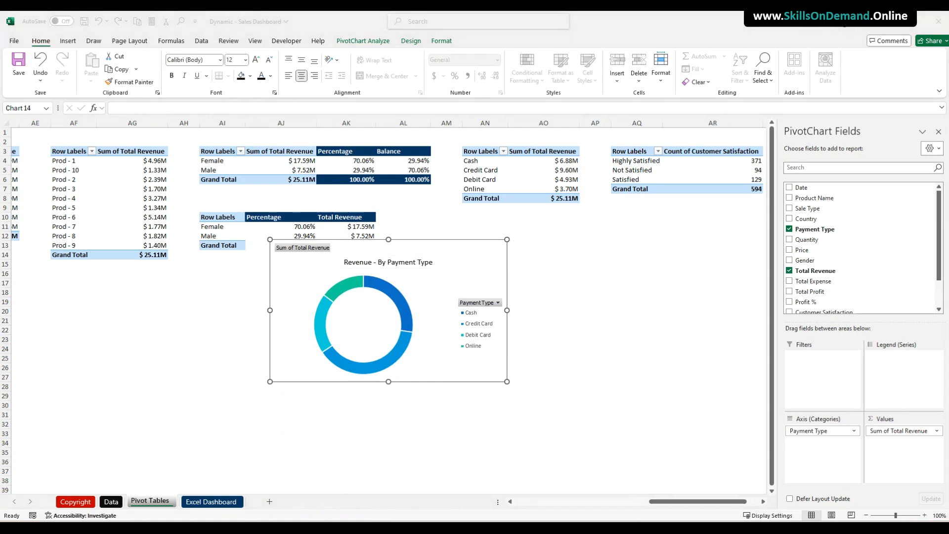
Add data labels to the doughnut series of the payment type chart.
{"action": "left_click", "coordinate": [404, 305]}
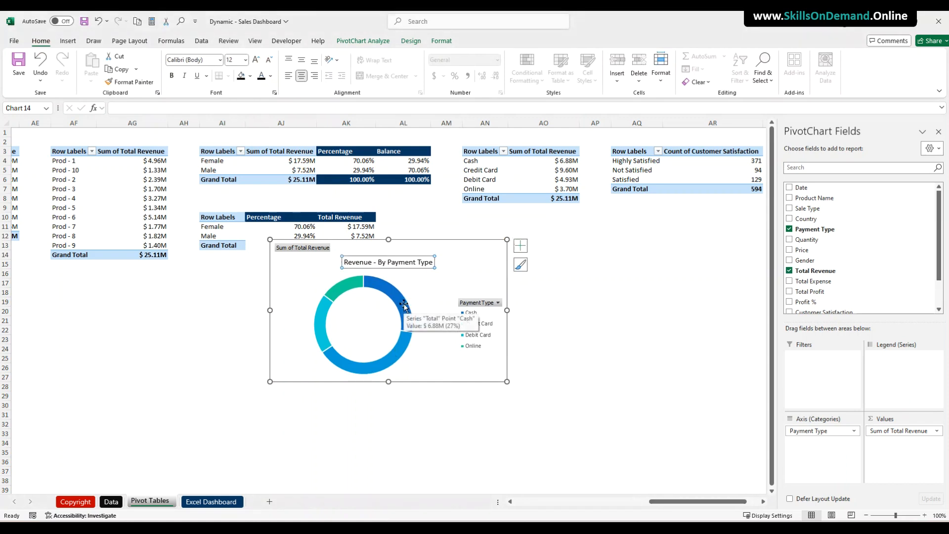
{"action": "right_click", "coordinate": [404, 306]}
{"action": "left_click", "coordinate": [435, 415]}
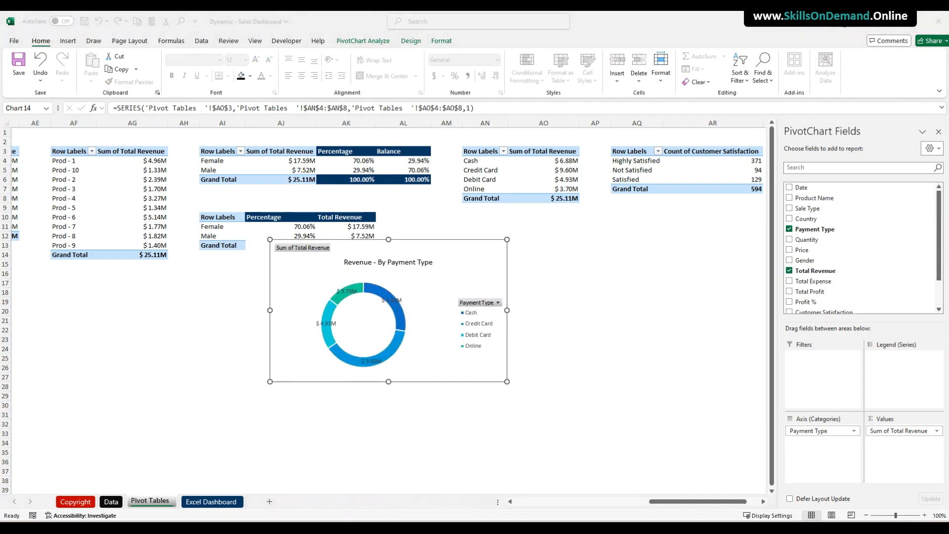
Set the payment type chart's legend position to Top and make the legend text black.
{"action": "left_click", "coordinate": [480, 327]}
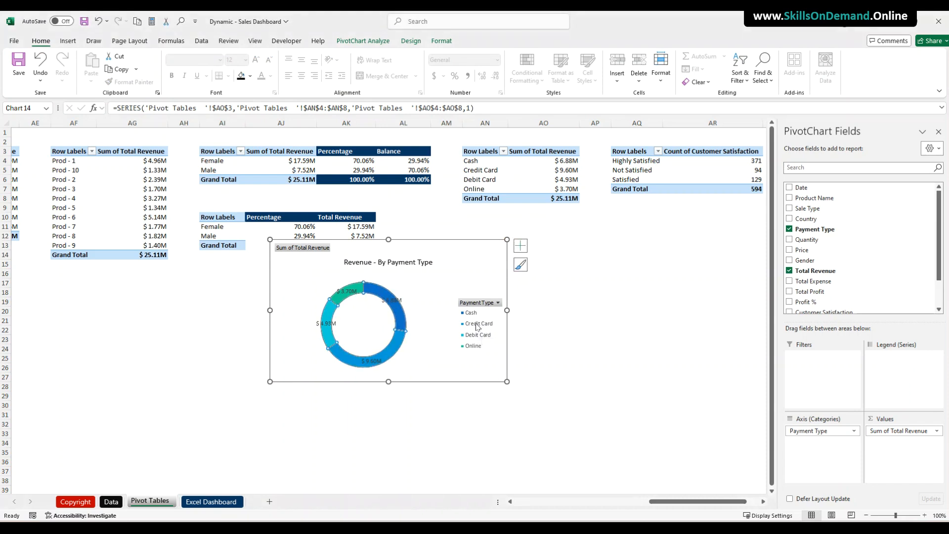
{"action": "right_click", "coordinate": [479, 325]}
{"action": "left_click", "coordinate": [517, 418]}
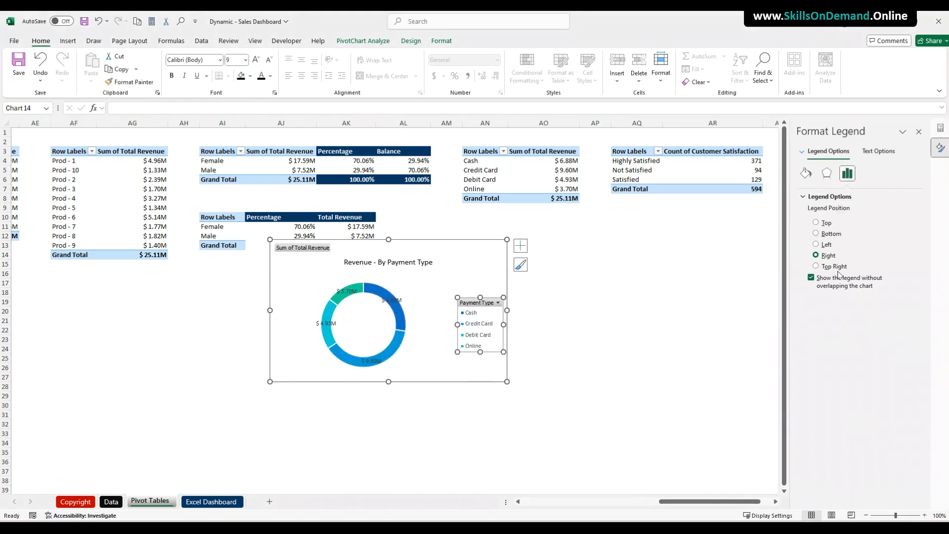
{"action": "left_click", "coordinate": [819, 223]}
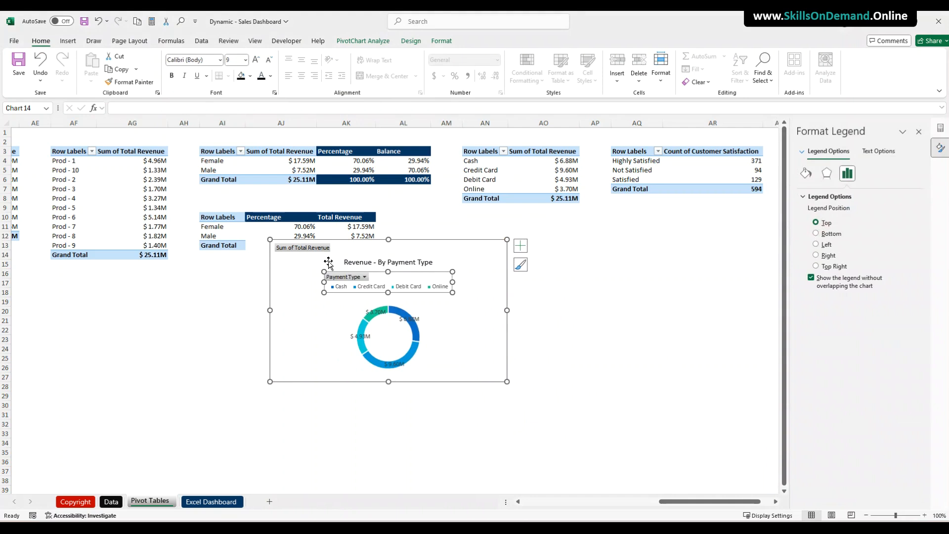
{"action": "left_click", "coordinate": [259, 76]}
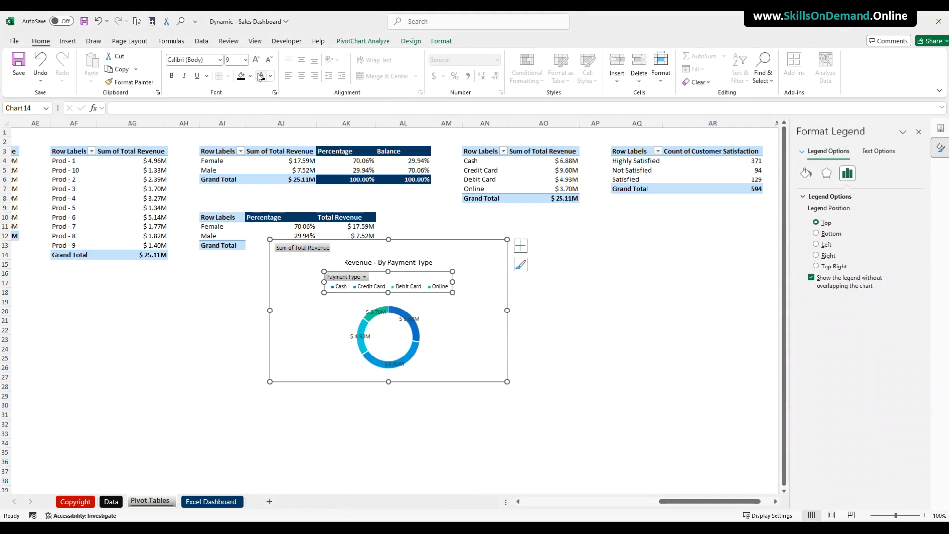
{"action": "left_click", "coordinate": [162, 376]}
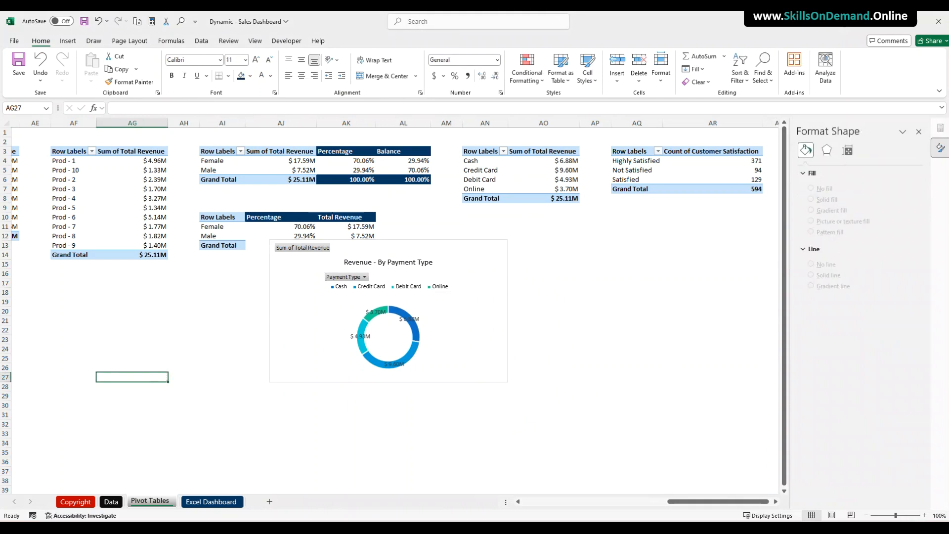
Give the doughnut series of the payment type chart a centred outer shadow and a black outline.
{"action": "left_click", "coordinate": [415, 336]}
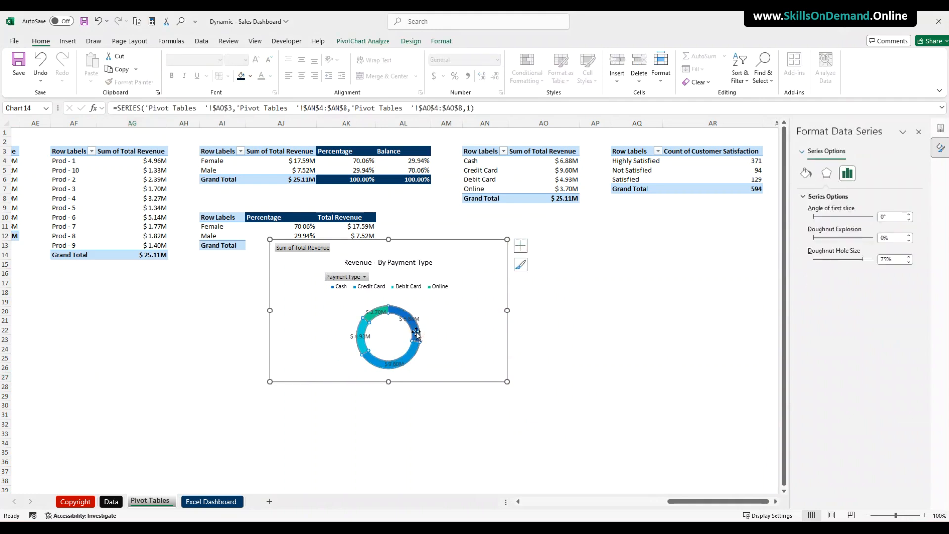
{"action": "left_click", "coordinate": [441, 40]}
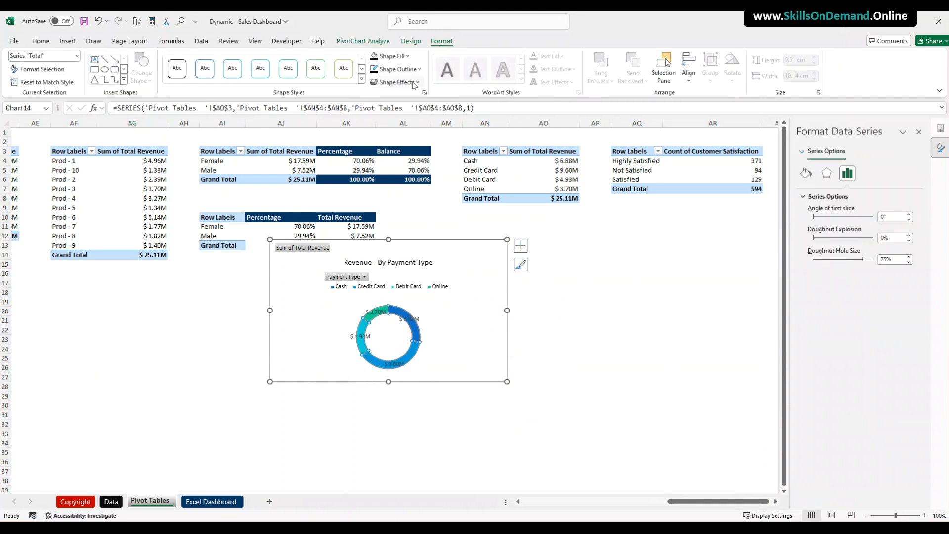
{"action": "left_click", "coordinate": [401, 83]}
{"action": "mouse_move", "coordinate": [408, 124]}
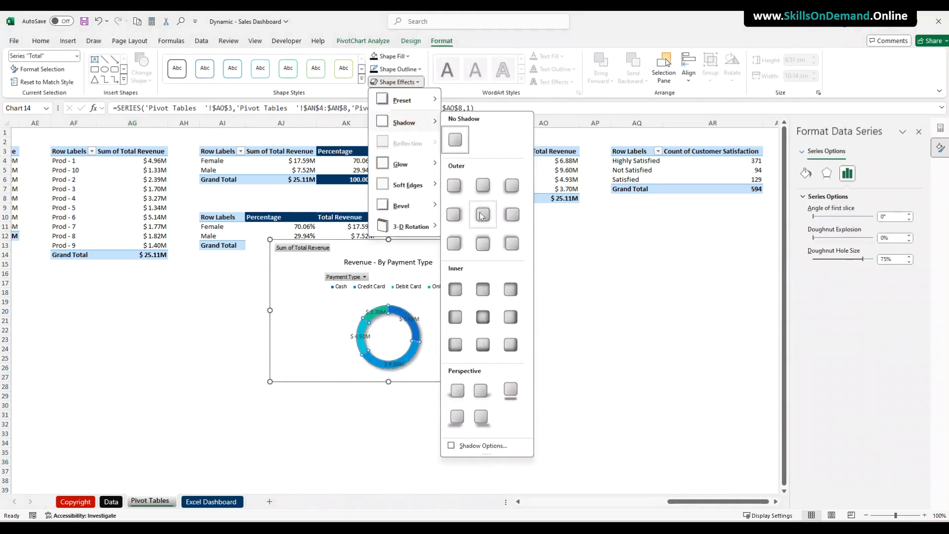
{"action": "left_click", "coordinate": [461, 204]}
{"action": "left_click", "coordinate": [374, 70]}
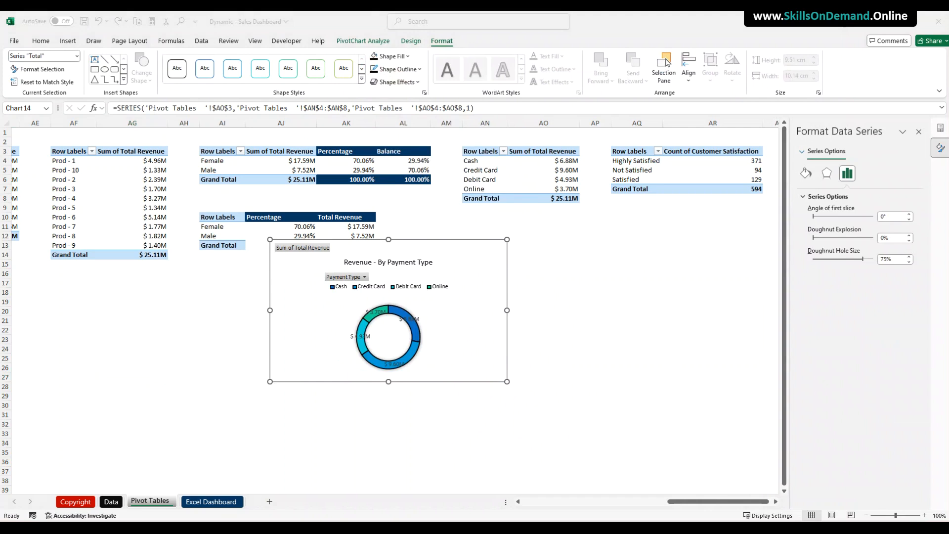
Hide all field buttons on the payment type chart.
{"action": "right_click", "coordinate": [309, 246]}
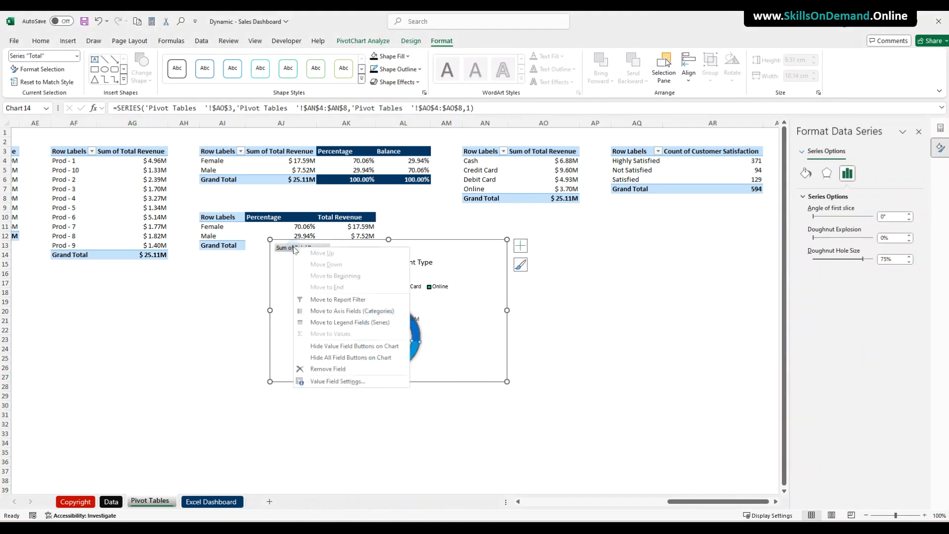
{"action": "left_click", "coordinate": [335, 358]}
{"action": "left_click", "coordinate": [183, 386]}
Move each of the four data labels outside the doughnut ring, next to its own slice.
{"action": "left_click", "coordinate": [350, 328]}
{"action": "left_click_drag", "start_coordinate": [352, 328], "coordinate": [320, 333]}
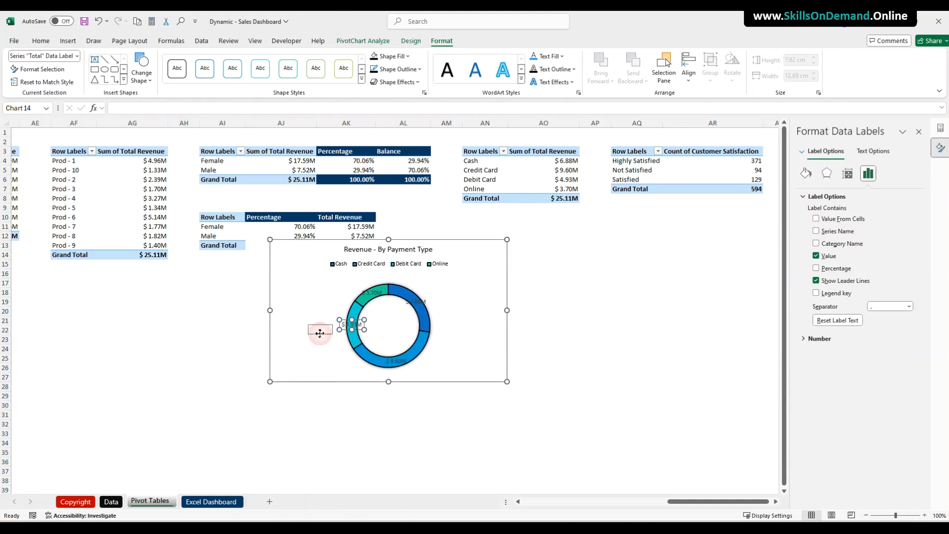
{"action": "left_click", "coordinate": [371, 296]}
{"action": "left_click_drag", "start_coordinate": [366, 297], "coordinate": [337, 293]}
{"action": "left_click", "coordinate": [410, 300]}
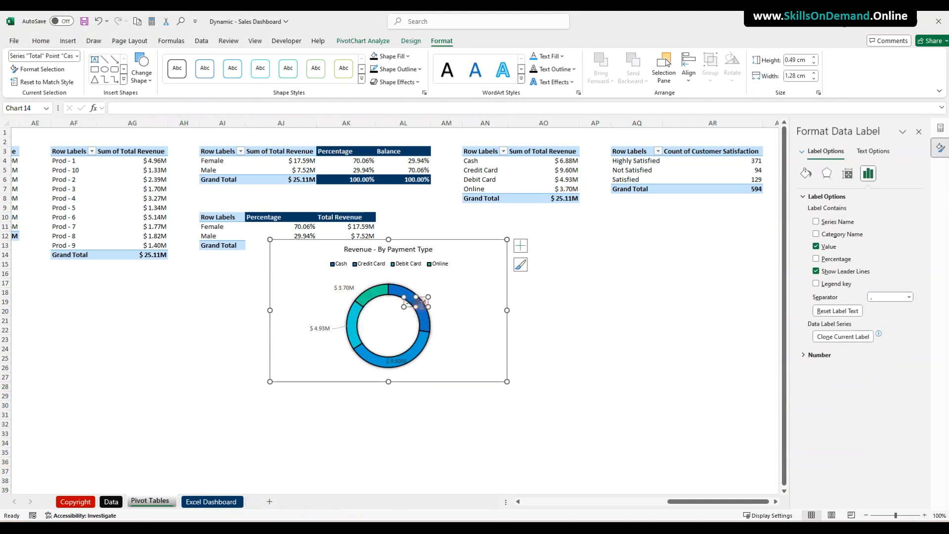
{"action": "left_click_drag", "start_coordinate": [424, 306], "coordinate": [454, 301]}
{"action": "left_click", "coordinate": [396, 361]}
{"action": "left_click_drag", "start_coordinate": [401, 366], "coordinate": [440, 371]}
{"action": "left_click", "coordinate": [319, 329]}
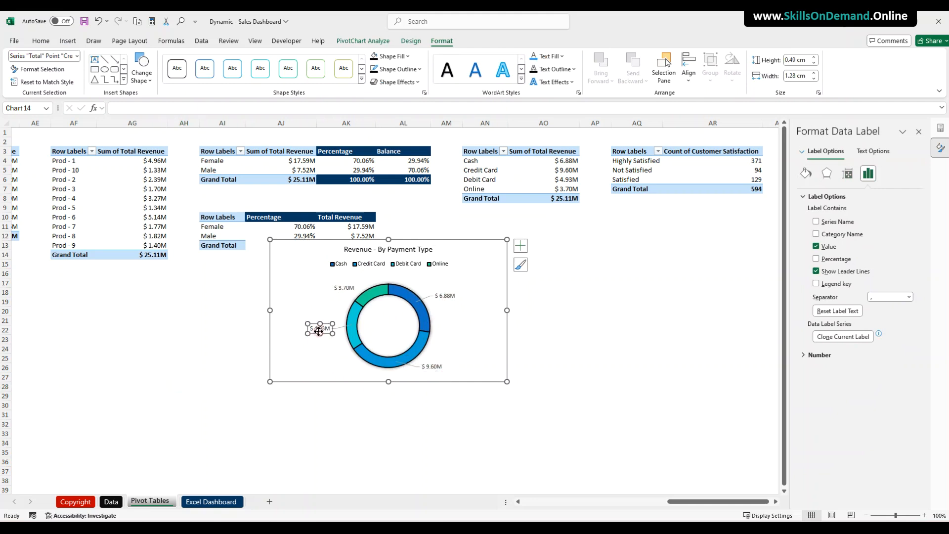
{"action": "left_click", "coordinate": [301, 395]}
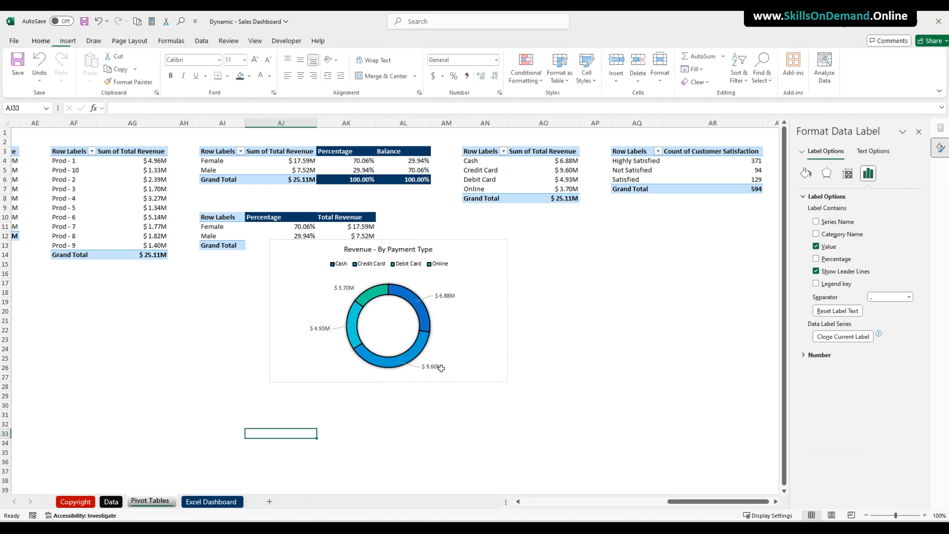
Give the doughnut's data labels a centred outer shadow and bold black text.
{"action": "left_click", "coordinate": [438, 367]}
{"action": "left_click", "coordinate": [396, 82]}
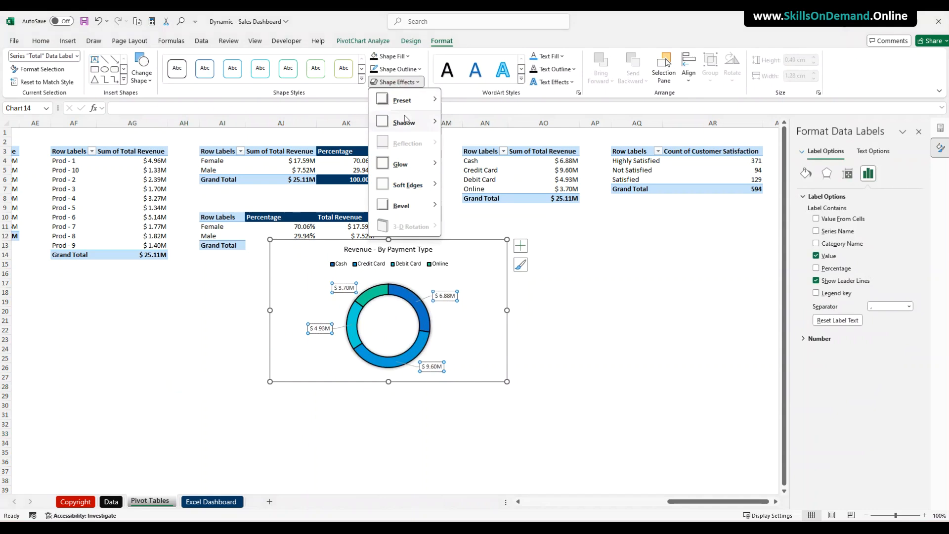
{"action": "mouse_move", "coordinate": [405, 122]}
{"action": "left_click", "coordinate": [483, 216]}
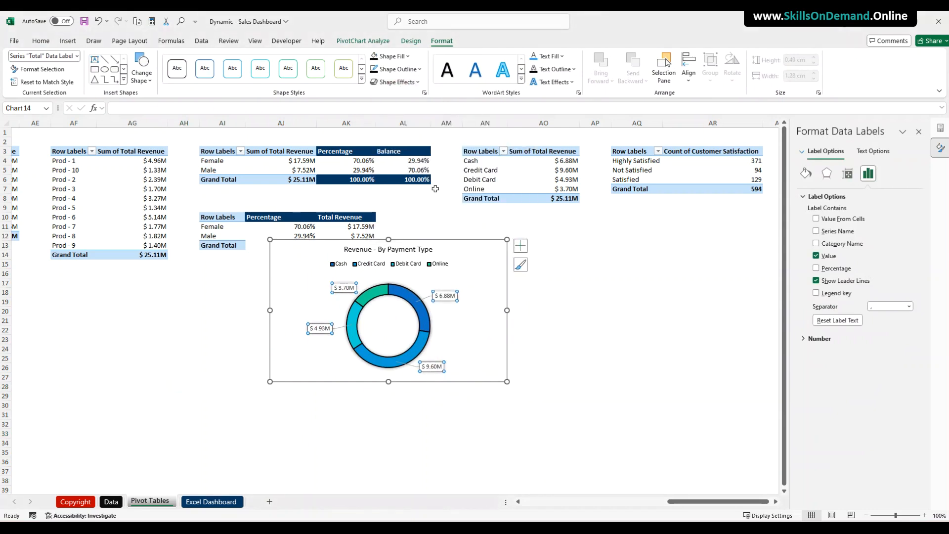
{"action": "left_click", "coordinate": [549, 56]}
{"action": "left_click", "coordinate": [544, 98]}
{"action": "left_click", "coordinate": [33, 39]}
{"action": "left_click", "coordinate": [172, 75]}
{"action": "left_click", "coordinate": [147, 335]}
Increase the payment type chart legend's font size to 10.
{"action": "left_click", "coordinate": [374, 269]}
{"action": "left_click", "coordinate": [341, 265]}
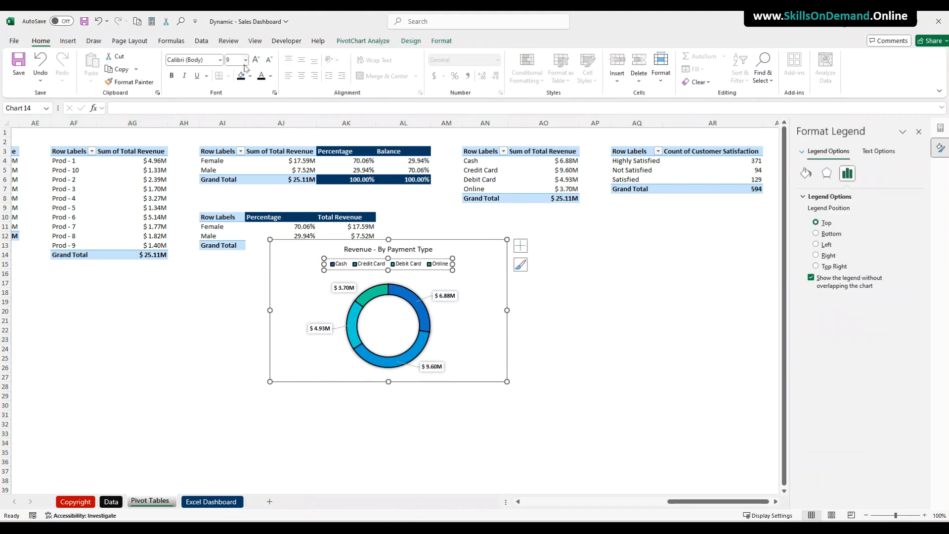
{"action": "left_click", "coordinate": [258, 61]}
{"action": "left_click", "coordinate": [352, 250]}
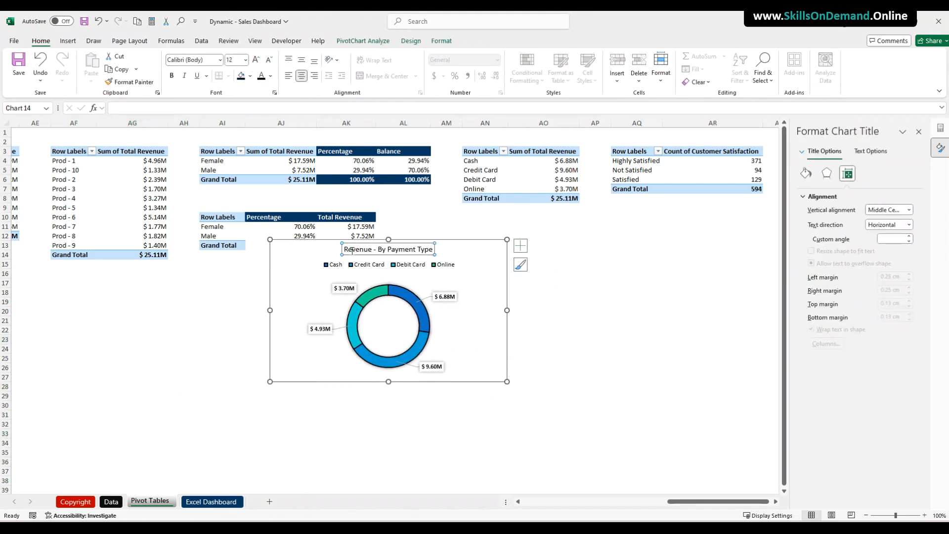
{"action": "left_click", "coordinate": [372, 269]}
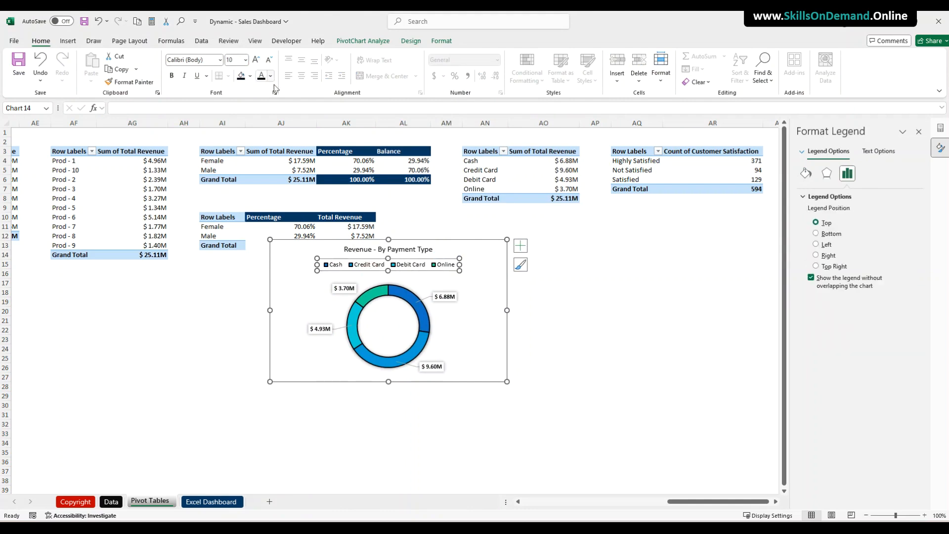
{"action": "left_click", "coordinate": [163, 313]}
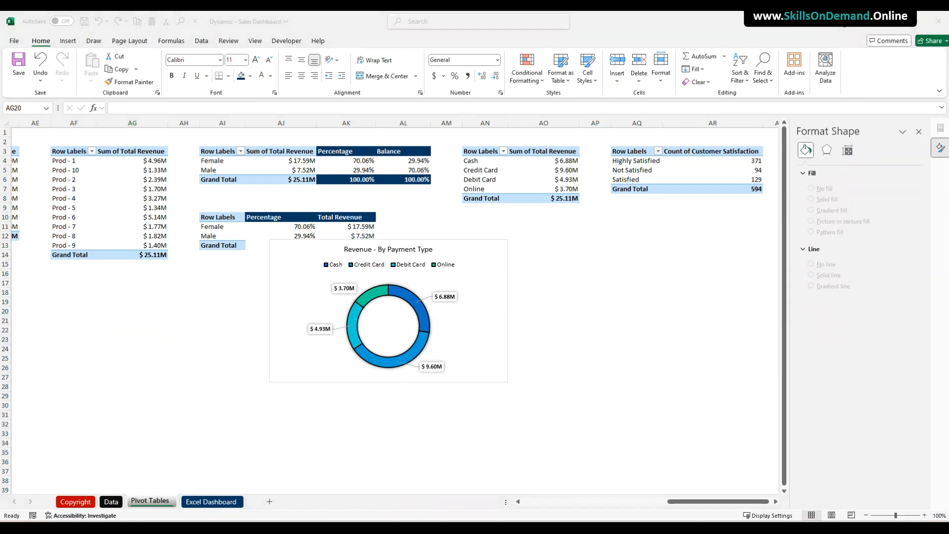
Fill only the Credit Card slice of the doughnut with dark gray.
{"action": "left_click", "coordinate": [381, 361]}
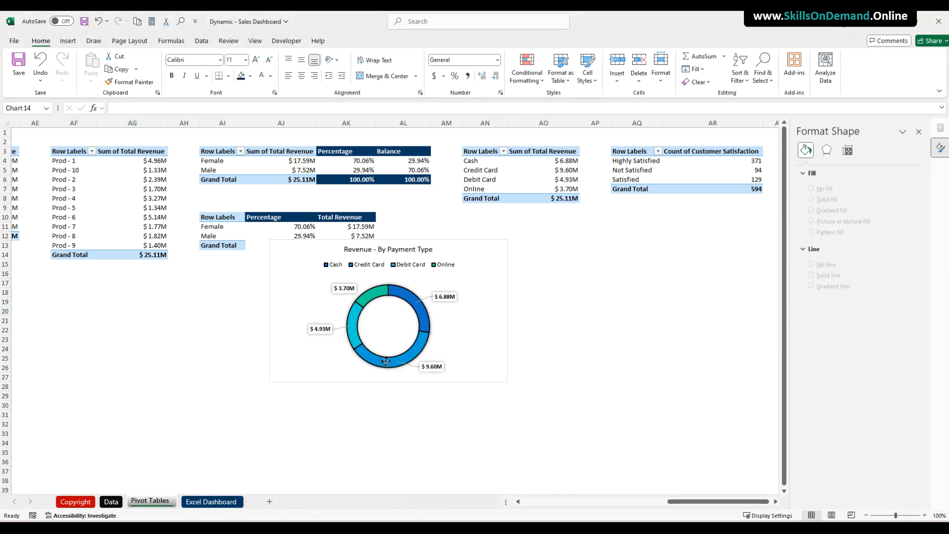
{"action": "left_click", "coordinate": [382, 361]}
{"action": "left_click", "coordinate": [382, 361]}
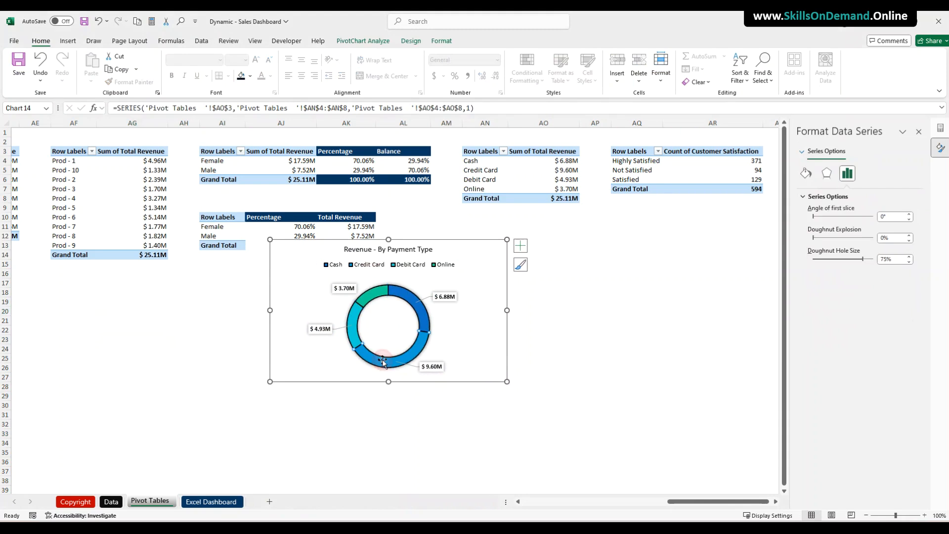
{"action": "left_click", "coordinate": [441, 42]}
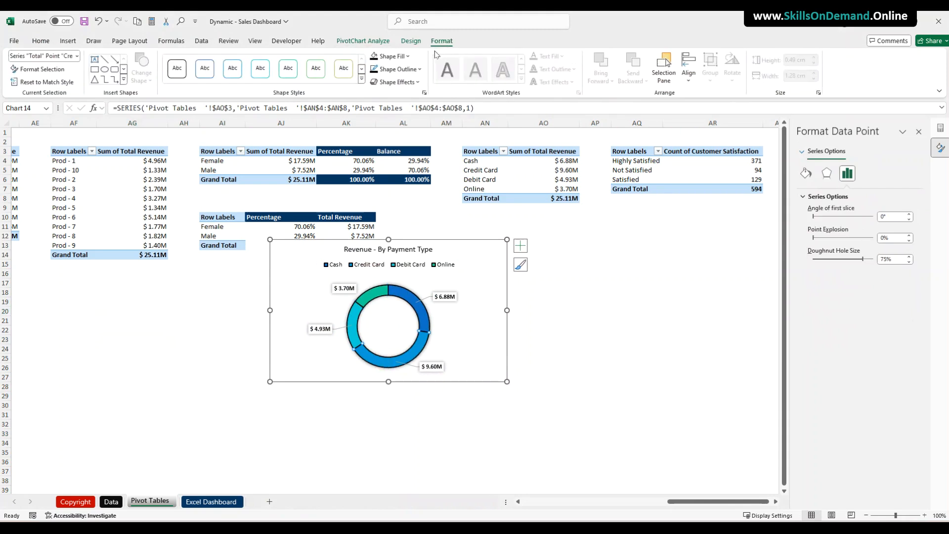
{"action": "left_click", "coordinate": [413, 57]}
{"action": "left_click", "coordinate": [391, 124]}
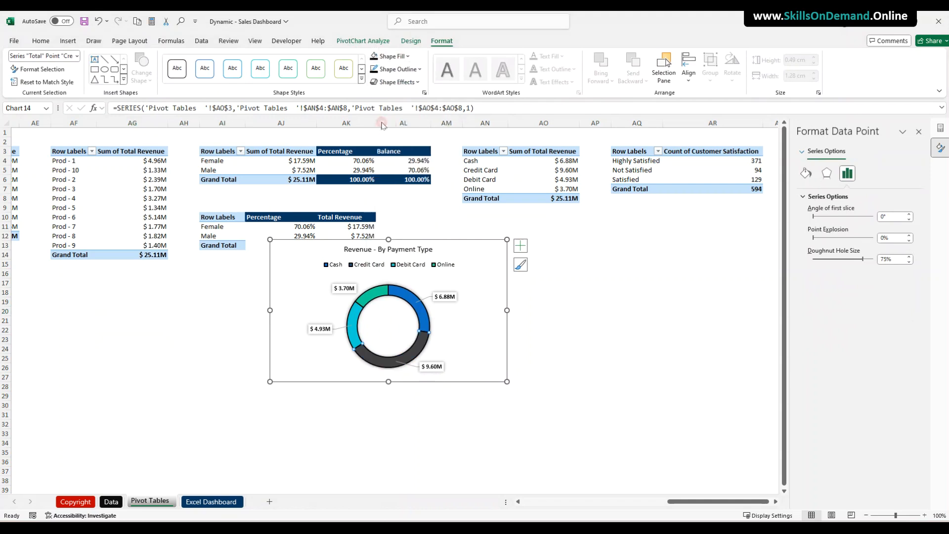
{"action": "left_click", "coordinate": [147, 353]}
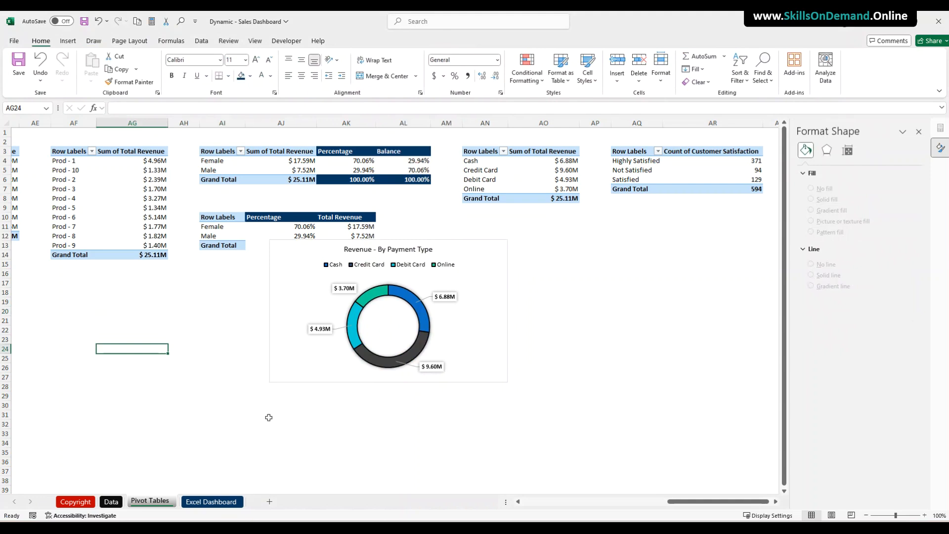
Cut the payment type chart from the Pivot Tables sheet and paste it onto the Excel Dashboard sheet.
{"action": "left_click", "coordinate": [305, 379]}
{"action": "key", "text": "Delete"}
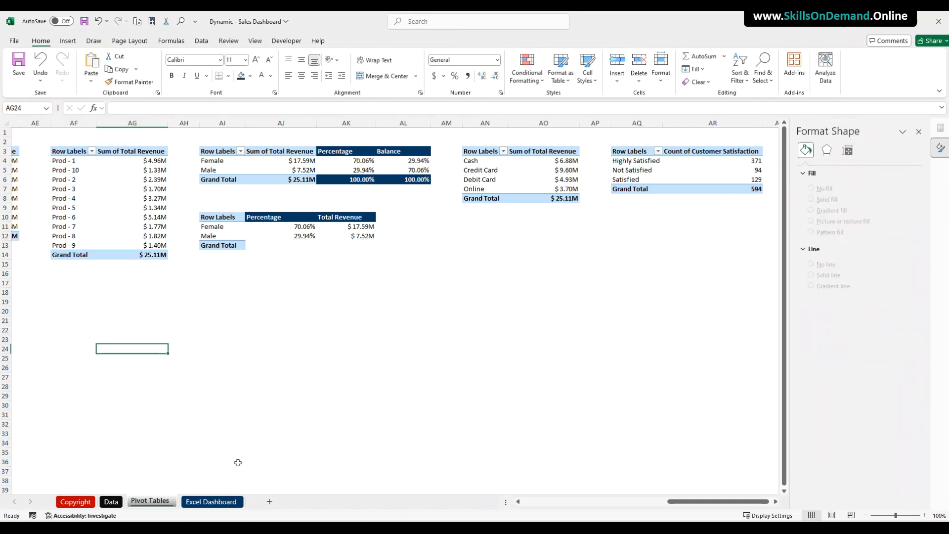
{"action": "left_click", "coordinate": [211, 502]}
{"action": "left_click", "coordinate": [537, 327]}
{"action": "key", "text": "ctrl+v"}
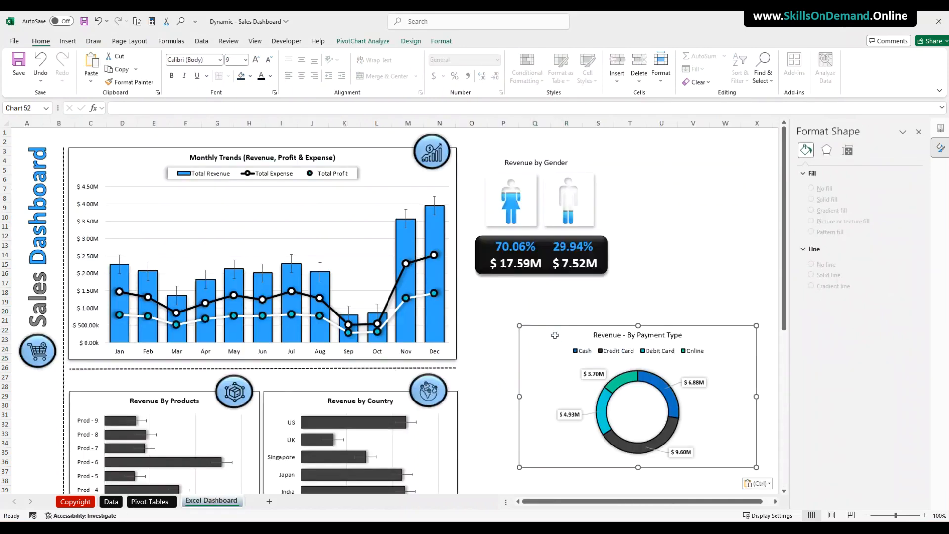
Place the payment type chart directly below the Revenue by Gender card and shrink it to about 7.22 cm wide, matching the card.
{"action": "left_click_drag", "start_coordinate": [534, 328], "coordinate": [493, 287]}
{"action": "left_click_drag", "start_coordinate": [712, 359], "coordinate": [606, 349]}
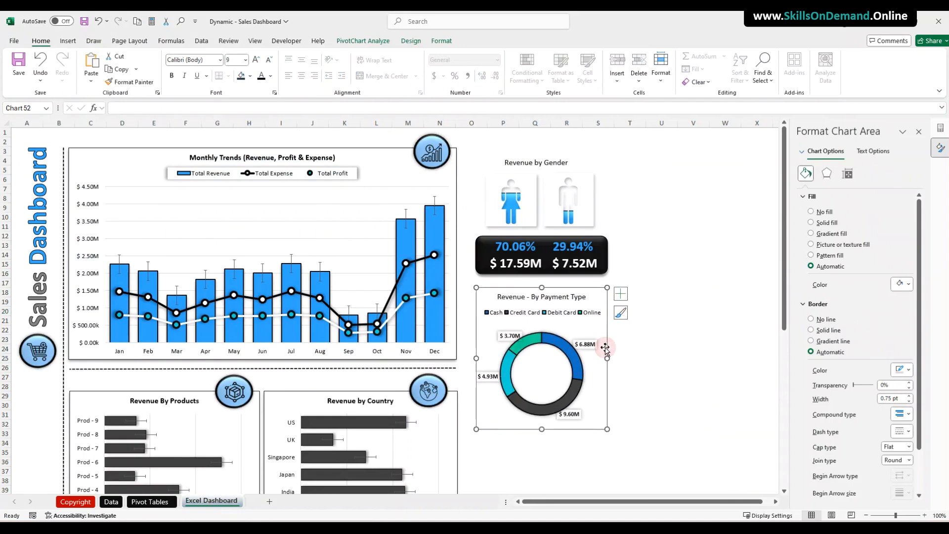
{"action": "left_click_drag", "start_coordinate": [607, 428], "coordinate": [612, 406]}
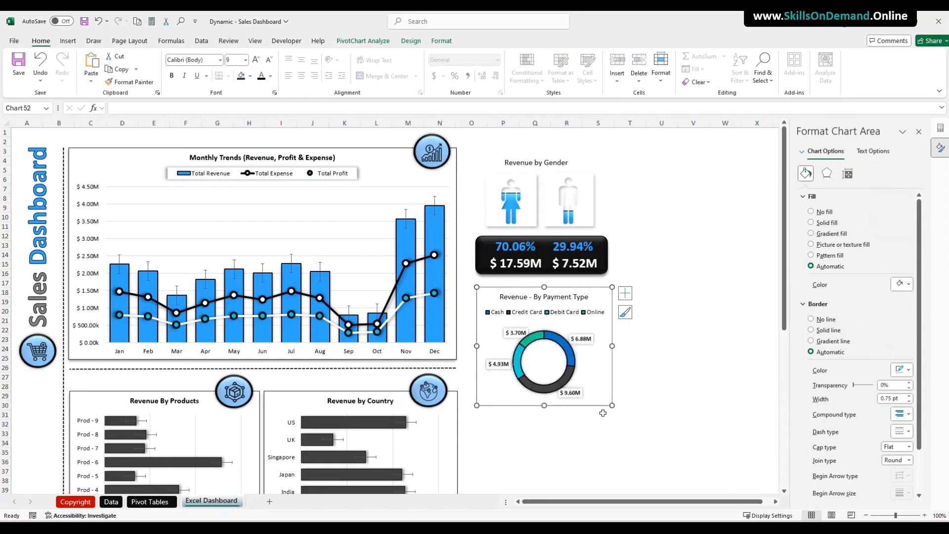
{"action": "left_click", "coordinate": [503, 423]}
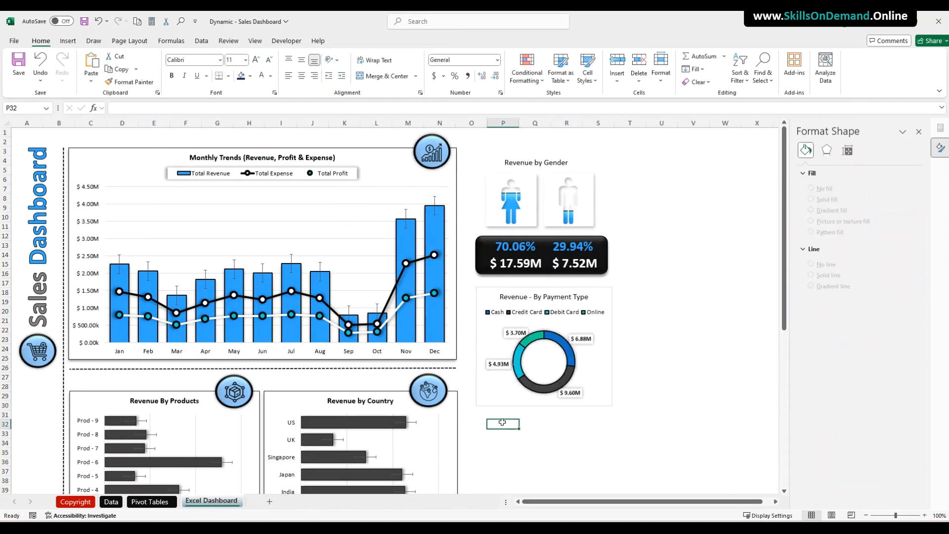
{"action": "left_click", "coordinate": [493, 409]}
{"action": "left_click_drag", "start_coordinate": [492, 406], "coordinate": [489, 406]}
{"action": "left_click_drag", "start_coordinate": [490, 406], "coordinate": [492, 407]}
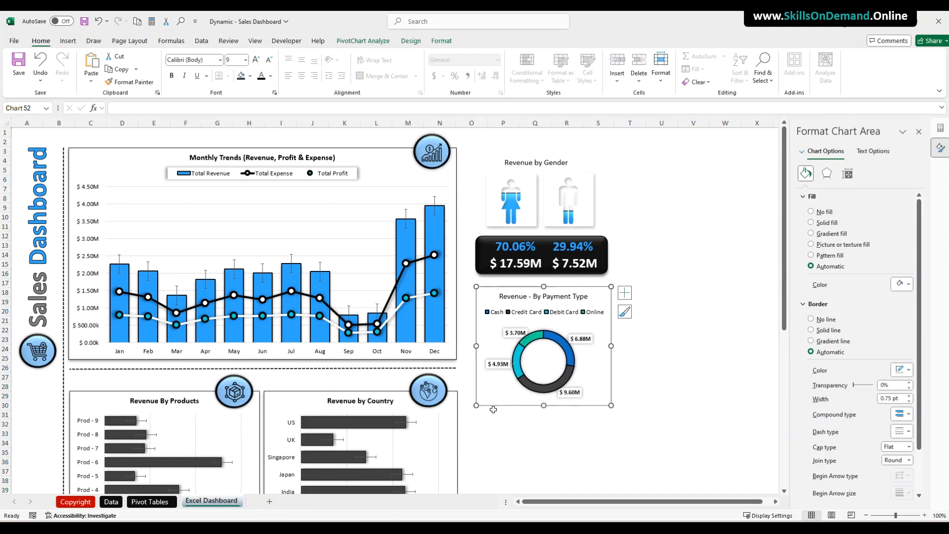
Stretch the payment type chart's lower edge downward to make it about 6.94 cm high.
{"action": "scroll", "coordinate": [519, 423], "scroll_direction": "down", "scroll_amount": 5}
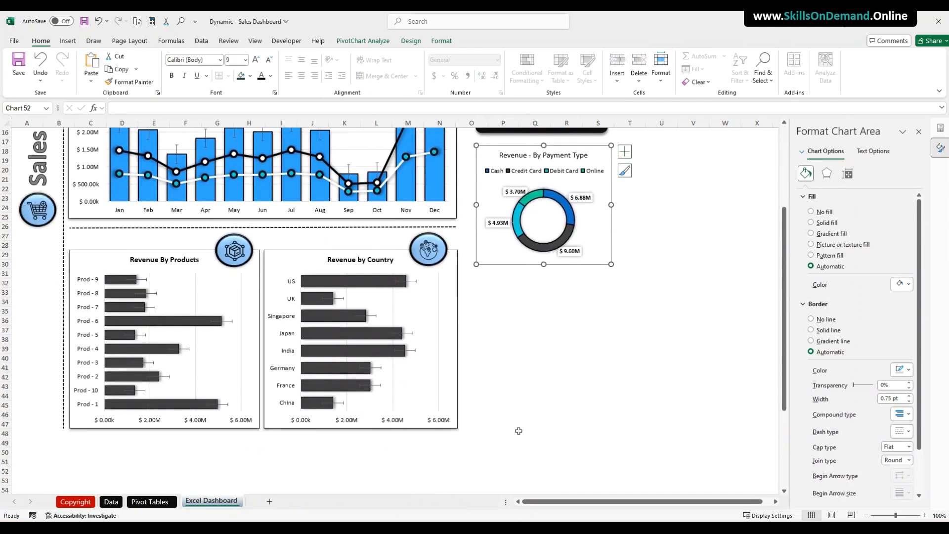
{"action": "scroll", "coordinate": [519, 424], "scroll_direction": "up", "scroll_amount": 3}
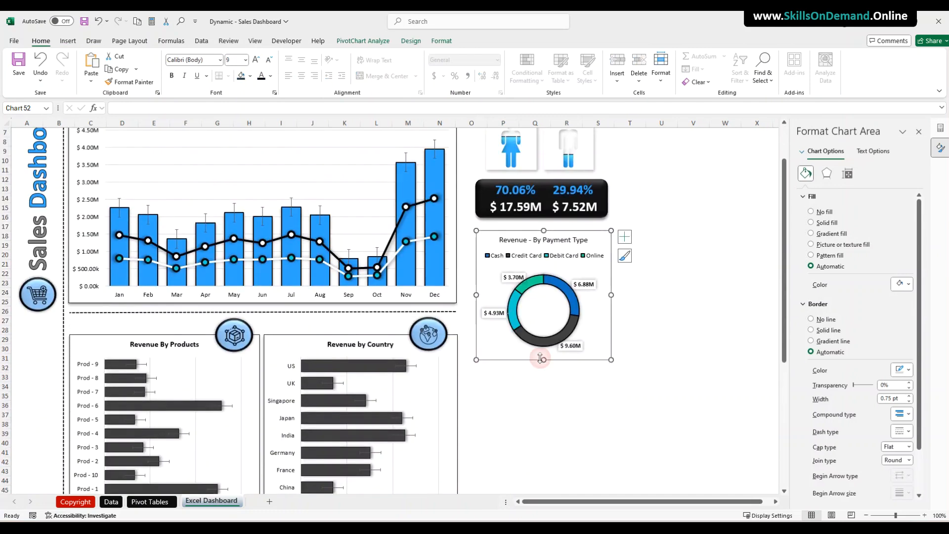
{"action": "scroll", "coordinate": [552, 388], "scroll_direction": "down", "scroll_amount": 4}
{"action": "scroll", "coordinate": [554, 388], "scroll_direction": "up", "scroll_amount": 4}
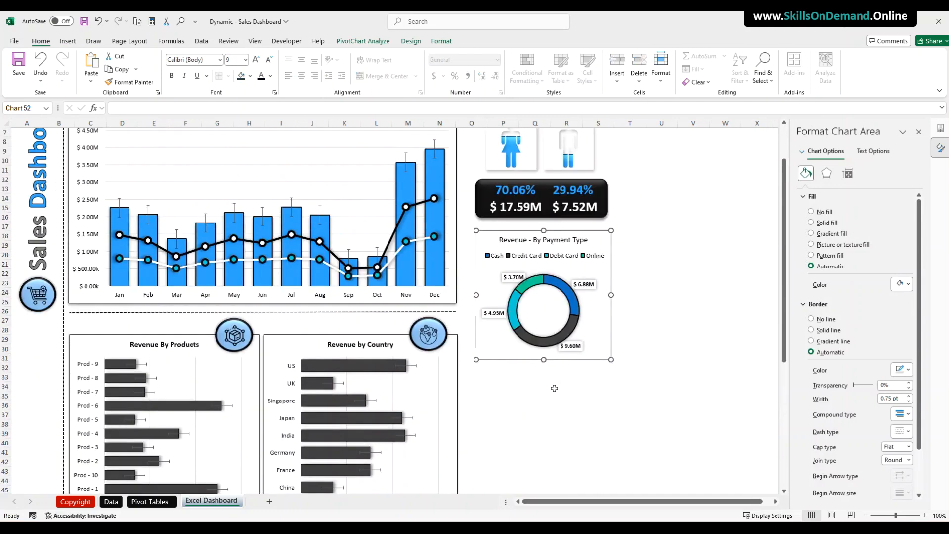
{"action": "left_click", "coordinate": [504, 361]}
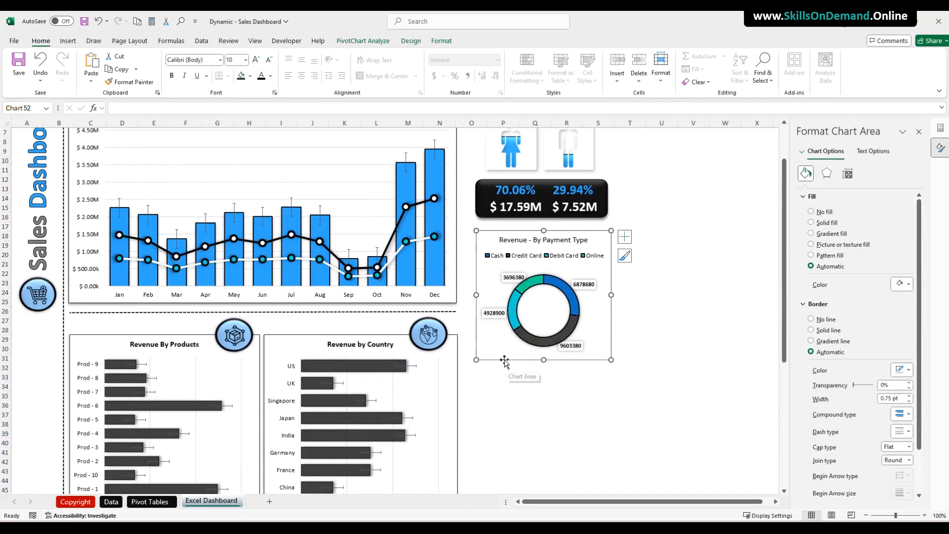
{"action": "left_click", "coordinate": [496, 378]}
Set the payment type chart's background to no fill.
{"action": "left_click", "coordinate": [500, 360]}
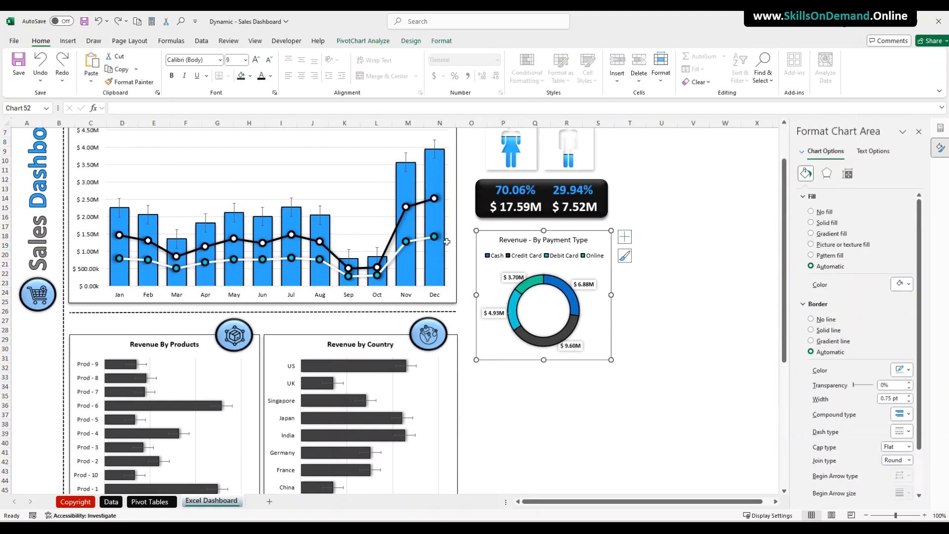
{"action": "left_click", "coordinate": [442, 41]}
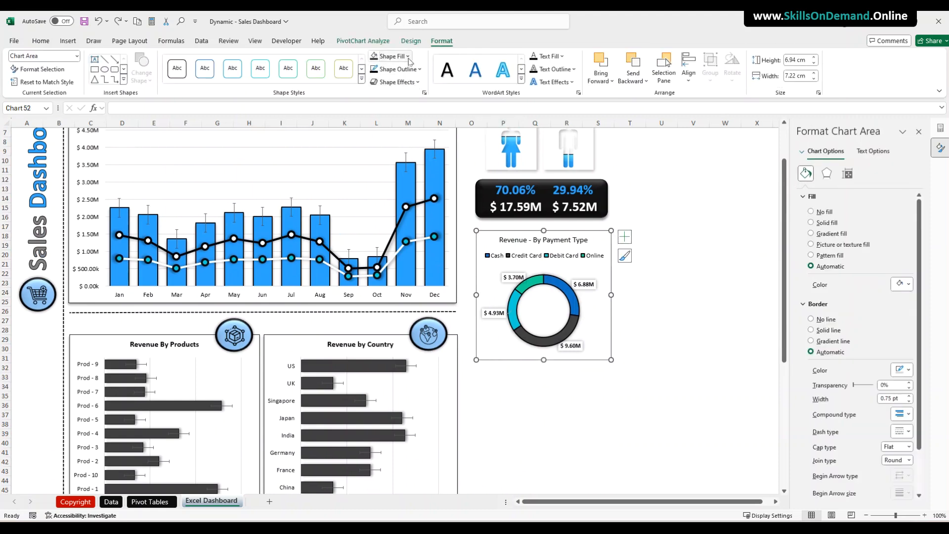
{"action": "left_click", "coordinate": [409, 57]}
{"action": "left_click", "coordinate": [395, 208]}
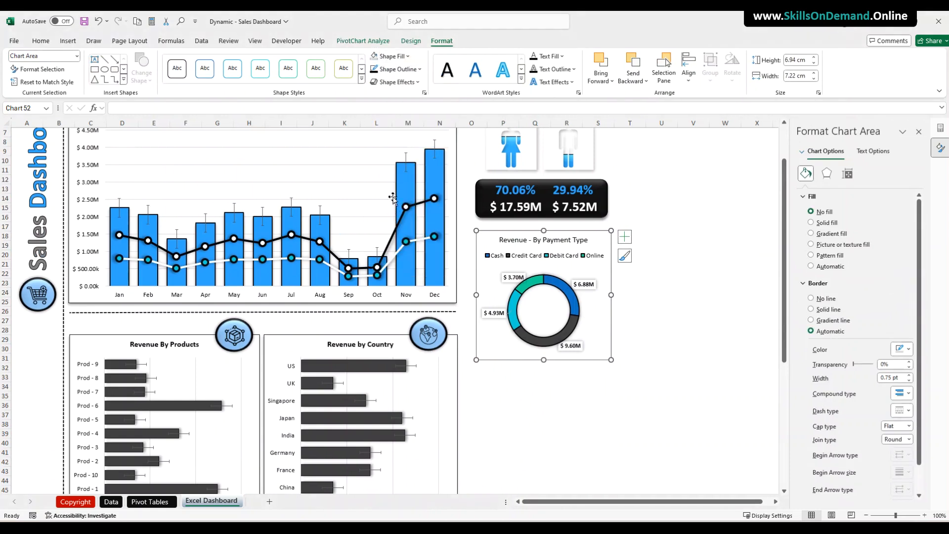
{"action": "left_click", "coordinate": [636, 295]}
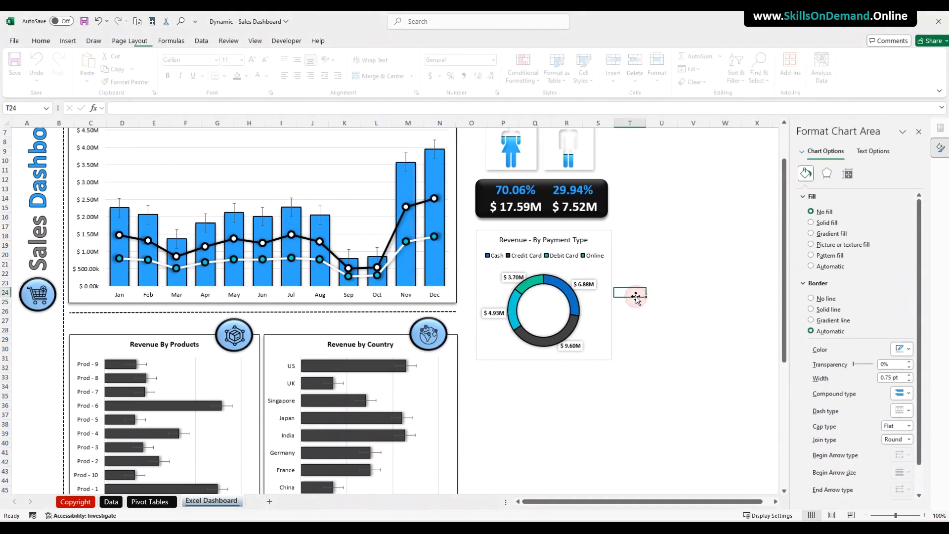
Apply an outer shadow offset toward the bottom to the payment type chart area.
{"action": "left_click", "coordinate": [499, 359]}
{"action": "left_click", "coordinate": [442, 41]}
{"action": "left_click", "coordinate": [395, 82]}
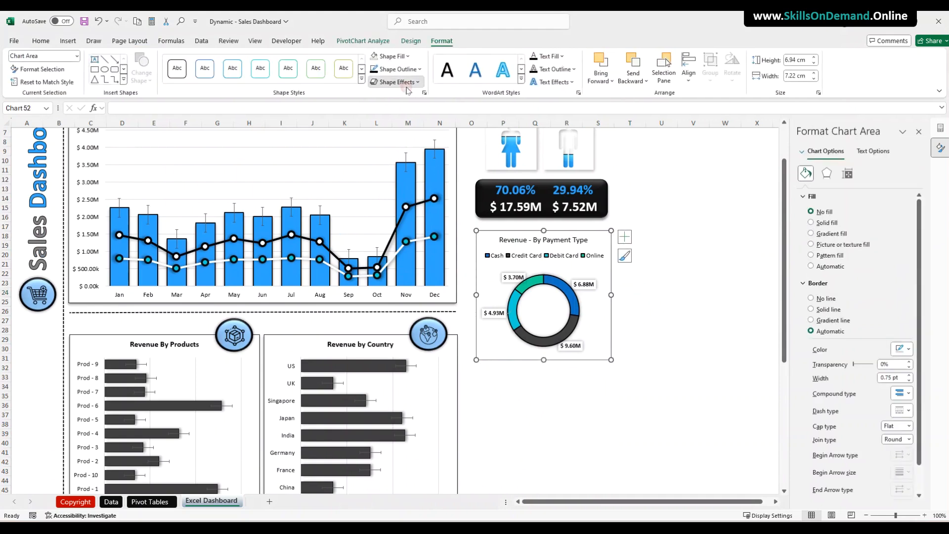
{"action": "mouse_move", "coordinate": [403, 122]}
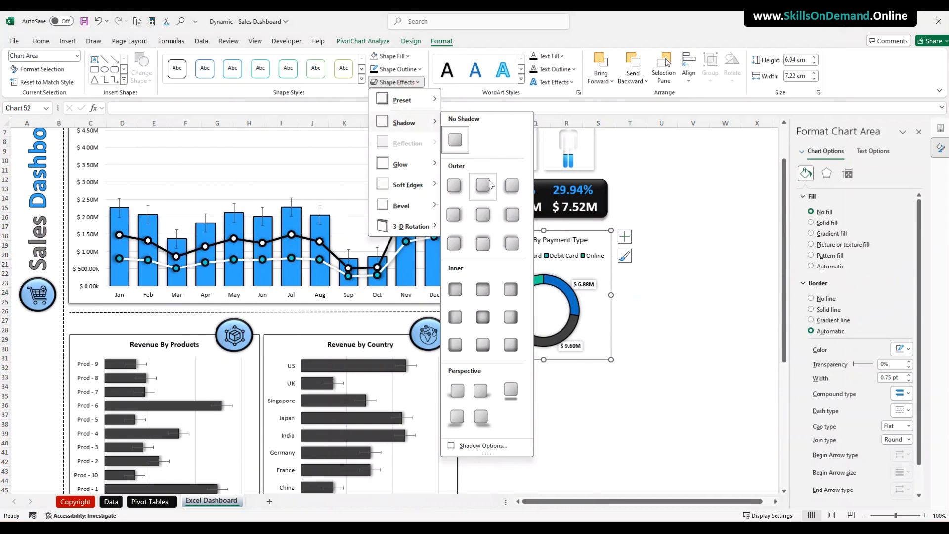
{"action": "left_click", "coordinate": [484, 187]}
{"action": "left_click", "coordinate": [666, 290]}
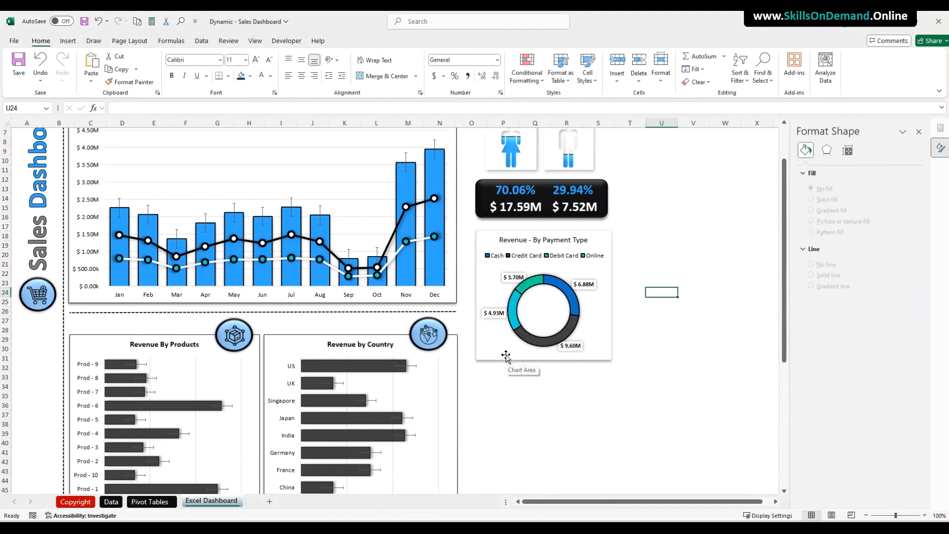
Nudge the Revenue by Gender card slightly to the right to centre it above the payment type chart.
{"action": "left_click_drag", "start_coordinate": [602, 204], "coordinate": [604, 205]}
{"action": "left_click", "coordinate": [650, 253]}
{"action": "left_click", "coordinate": [647, 302]}
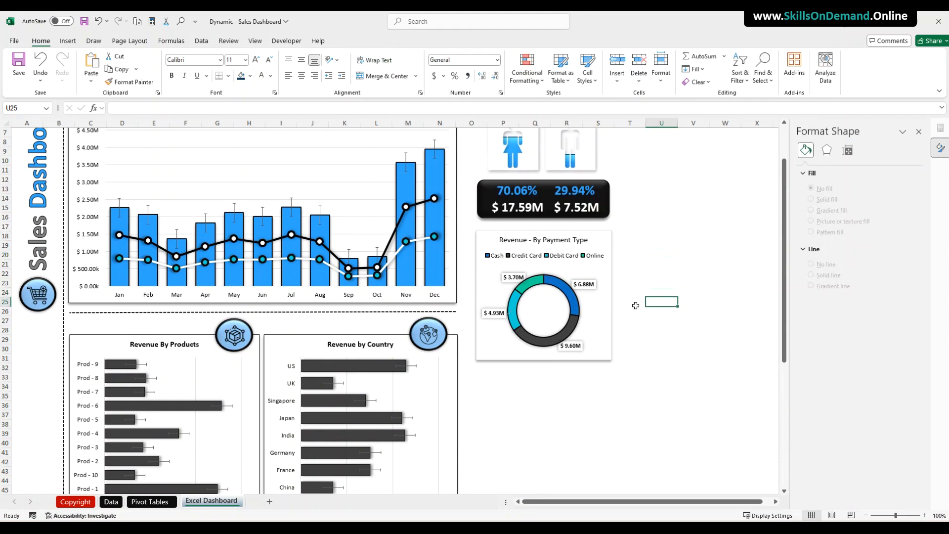
Shrink the doughnut's plot area inside the payment type chart to leave more room around the ring.
{"action": "left_click", "coordinate": [499, 323]}
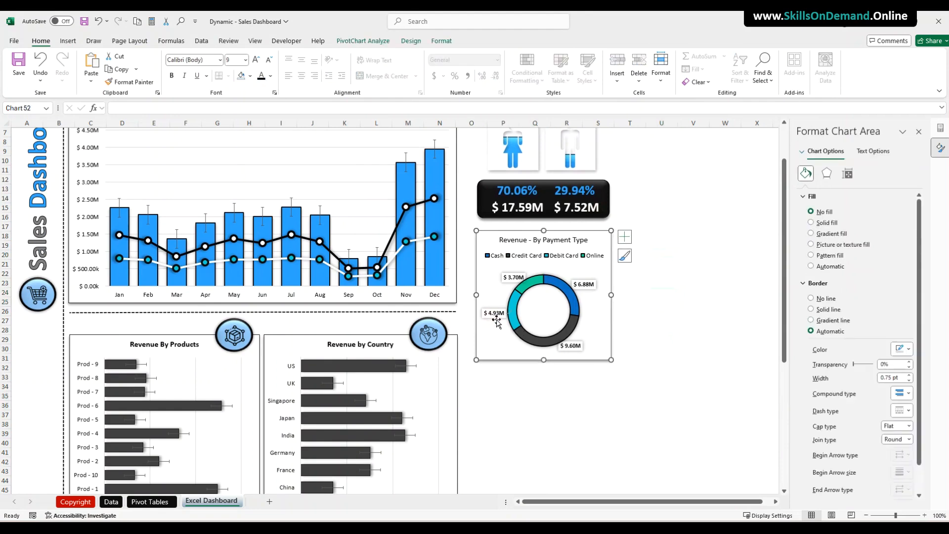
{"action": "left_click", "coordinate": [537, 315]}
{"action": "left_click_drag", "start_coordinate": [578, 346], "coordinate": [537, 339]}
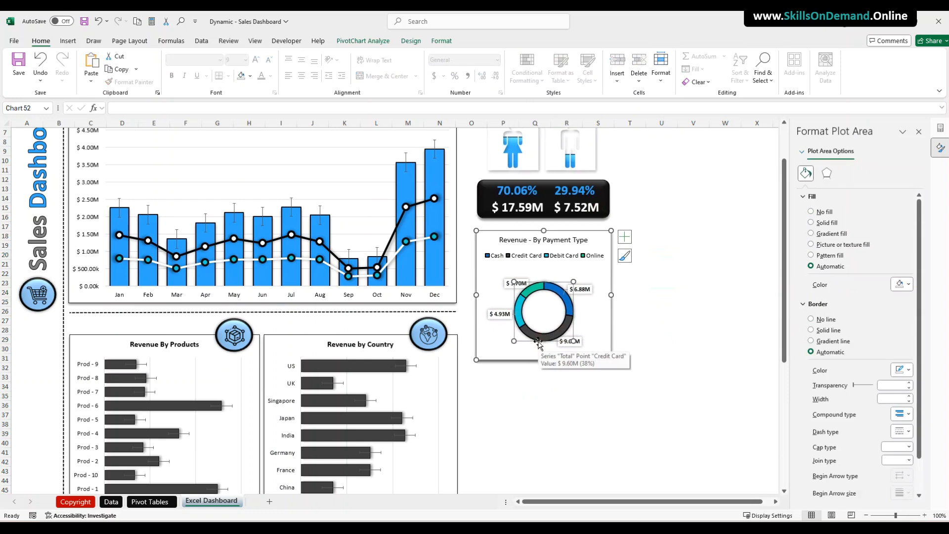
{"action": "left_click", "coordinate": [537, 339]}
{"action": "left_click", "coordinate": [545, 374]}
Move the Credit Card and Cash data labels outward, away from the doughnut ring.
{"action": "left_click", "coordinate": [576, 342]}
{"action": "left_click", "coordinate": [569, 345]}
{"action": "left_click_drag", "start_coordinate": [569, 345], "coordinate": [586, 351]}
{"action": "left_click", "coordinate": [582, 297]}
{"action": "left_click", "coordinate": [582, 294]}
{"action": "left_click", "coordinate": [582, 295]}
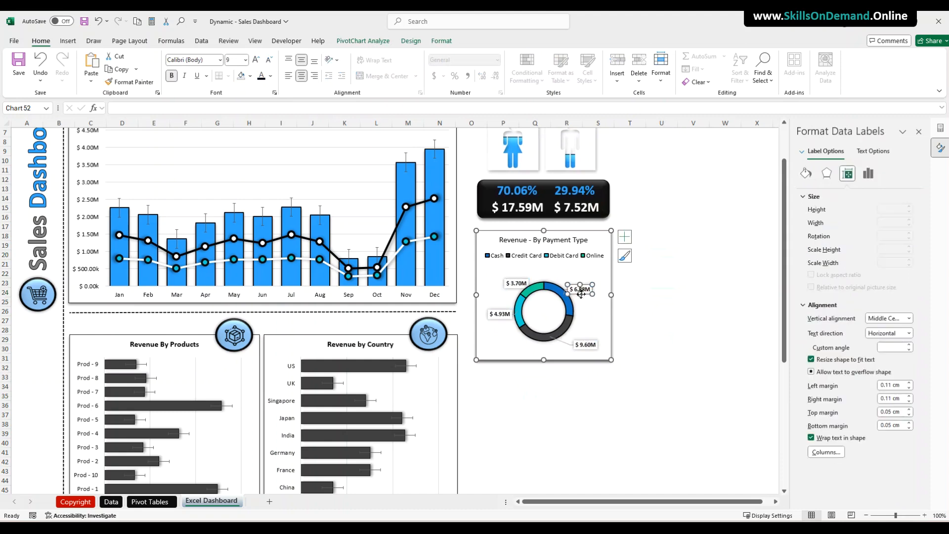
{"action": "left_click_drag", "start_coordinate": [581, 295], "coordinate": [592, 288]}
Move the Debit Card label down and the Online label up and outward, away from the doughnut ring.
{"action": "left_click", "coordinate": [499, 315]}
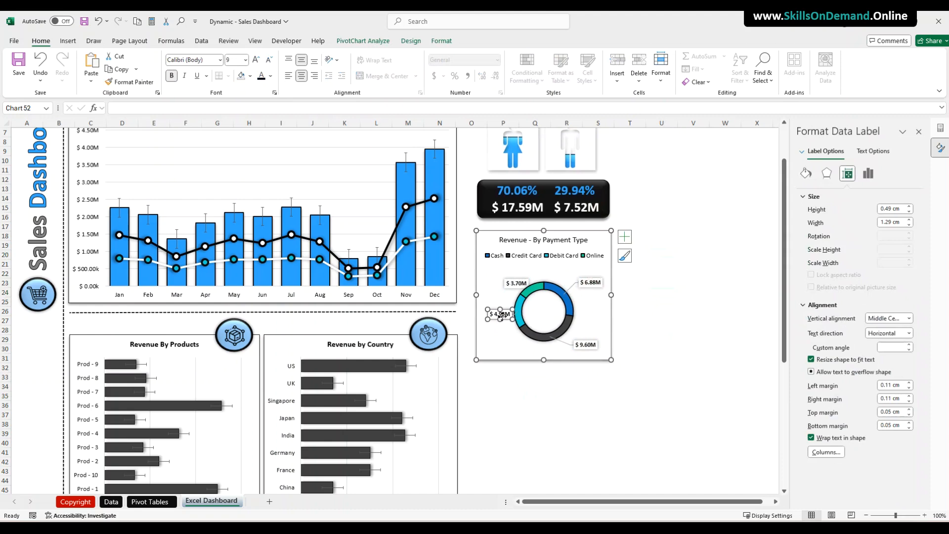
{"action": "left_click_drag", "start_coordinate": [501, 316], "coordinate": [501, 334]}
{"action": "left_click", "coordinate": [516, 288]}
{"action": "left_click", "coordinate": [515, 286]}
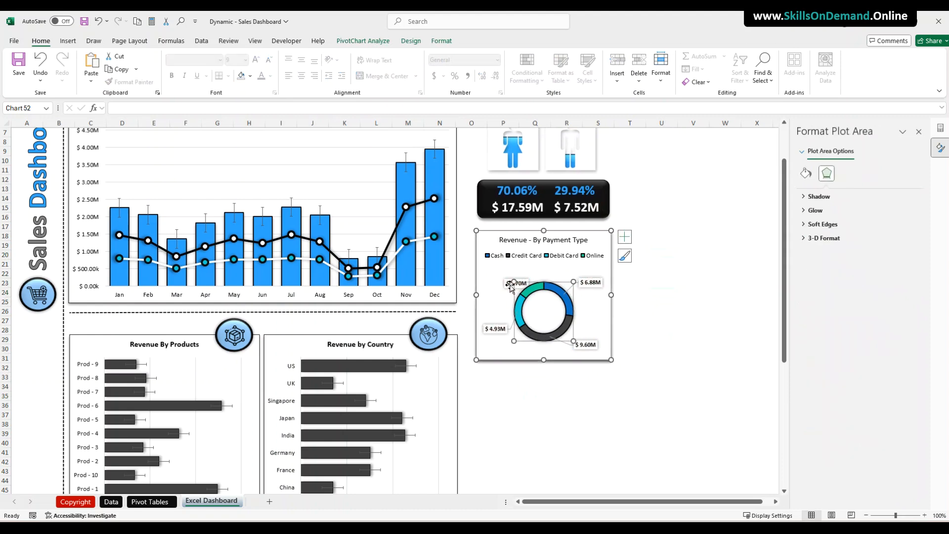
{"action": "left_click", "coordinate": [515, 286]}
{"action": "left_click", "coordinate": [515, 285]}
{"action": "left_click_drag", "start_coordinate": [516, 286], "coordinate": [504, 279]}
{"action": "left_click", "coordinate": [647, 309]}
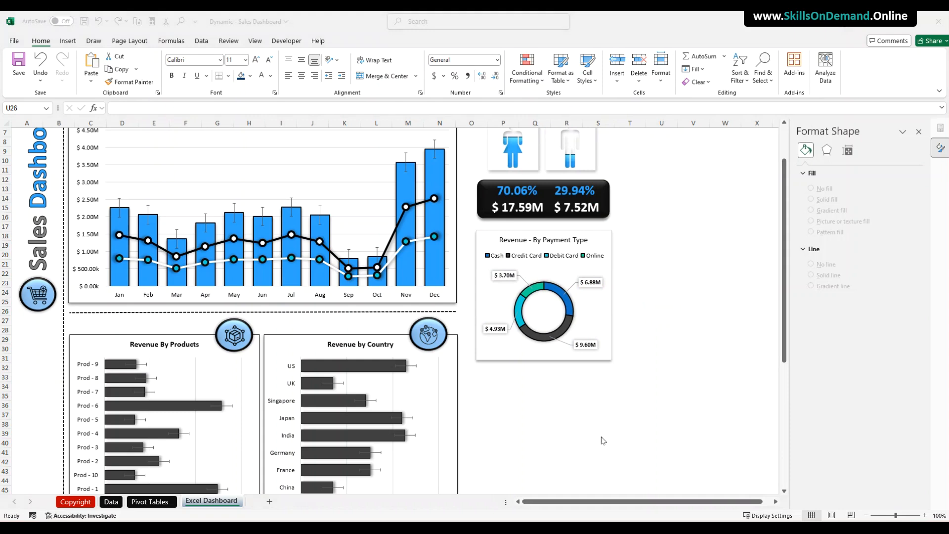
Duplicate the round globe icon from the Revenue by Country chart and place the copy on the payment type chart's right edge, level with the doughnut.
{"action": "left_click", "coordinate": [577, 445]}
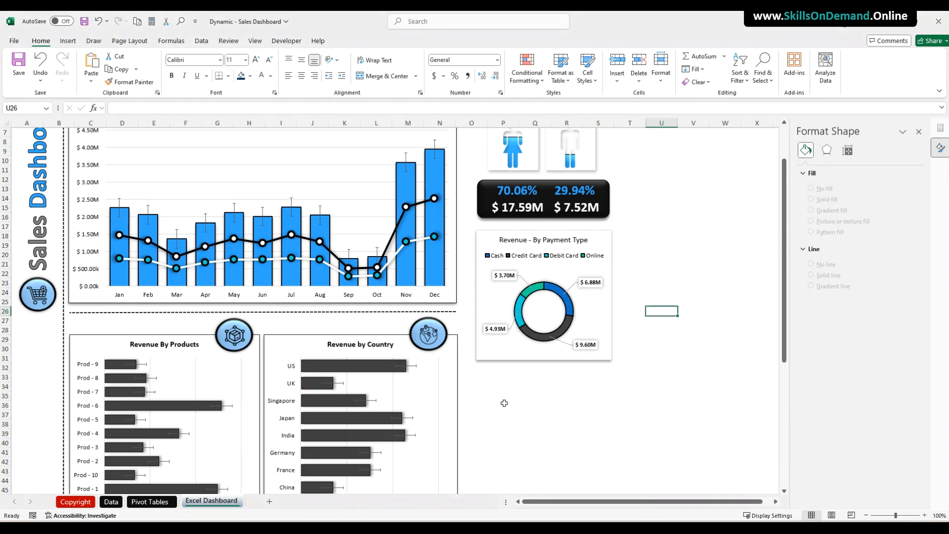
{"action": "left_click", "coordinate": [437, 340]}
{"action": "left_click", "coordinate": [434, 339]}
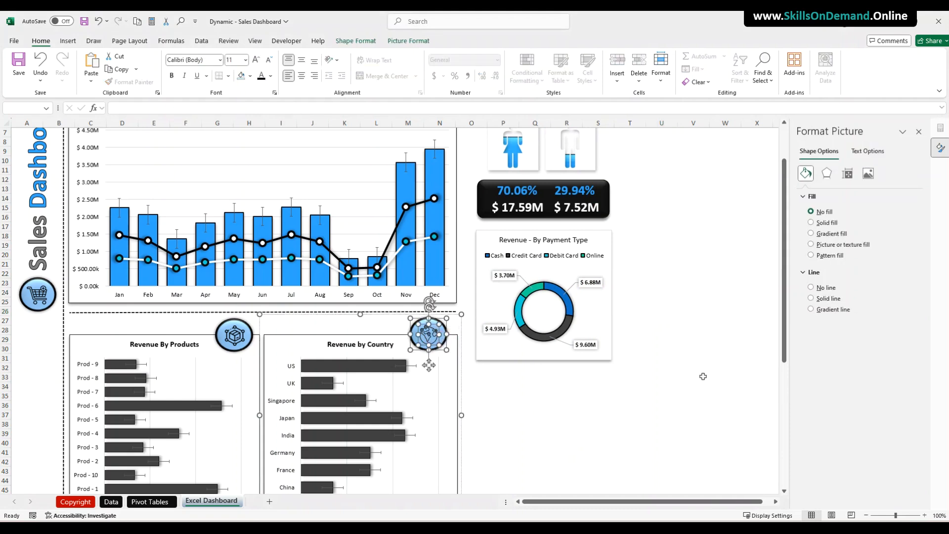
{"action": "key", "text": "ctrl+c"}
{"action": "left_click", "coordinate": [689, 349]}
{"action": "key", "text": "ctrl+v"}
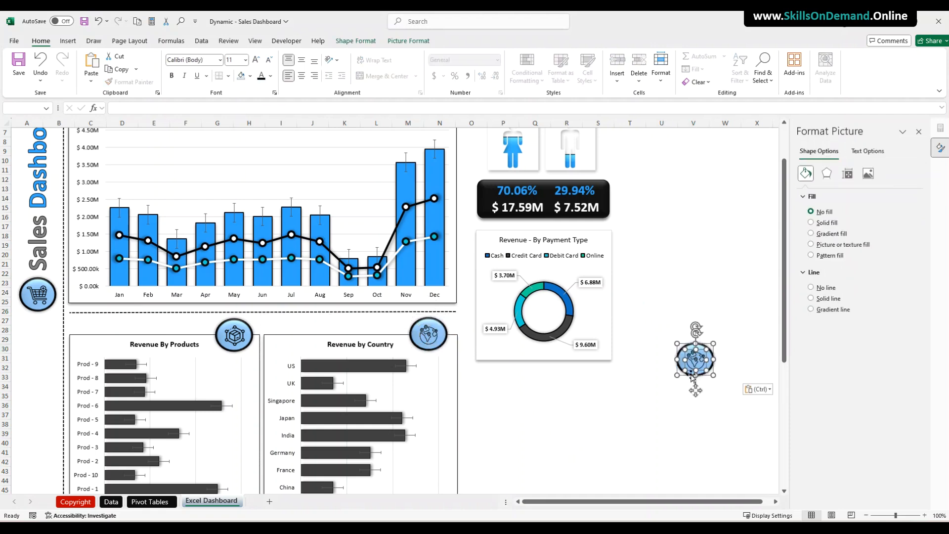
{"action": "left_click_drag", "start_coordinate": [704, 380], "coordinate": [633, 283]}
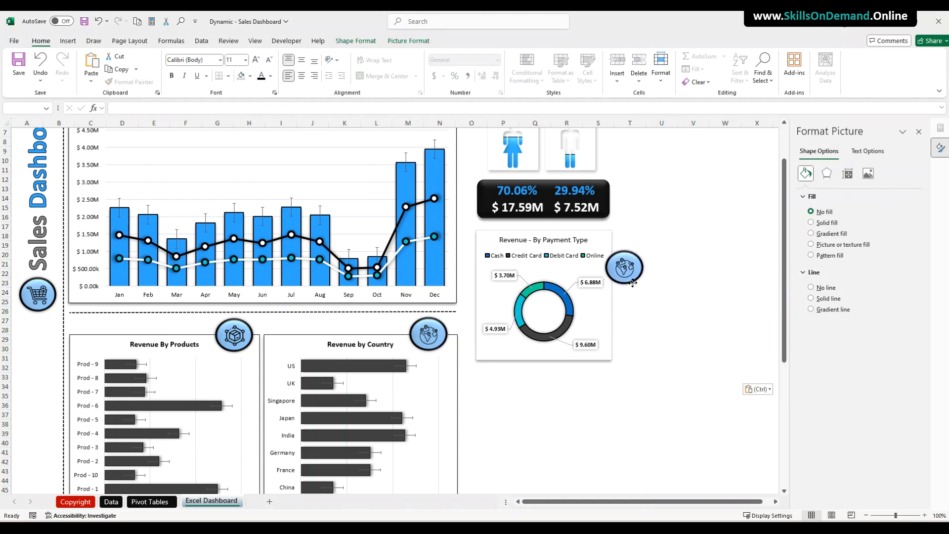
{"action": "left_click_drag", "start_coordinate": [633, 282], "coordinate": [632, 327]}
{"action": "left_click", "coordinate": [663, 422]}
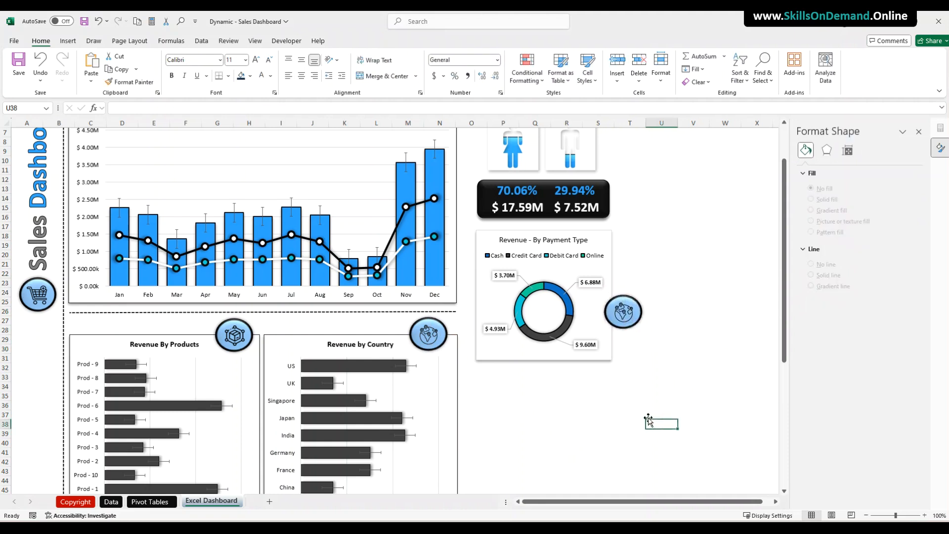
{"action": "left_click", "coordinate": [529, 433]}
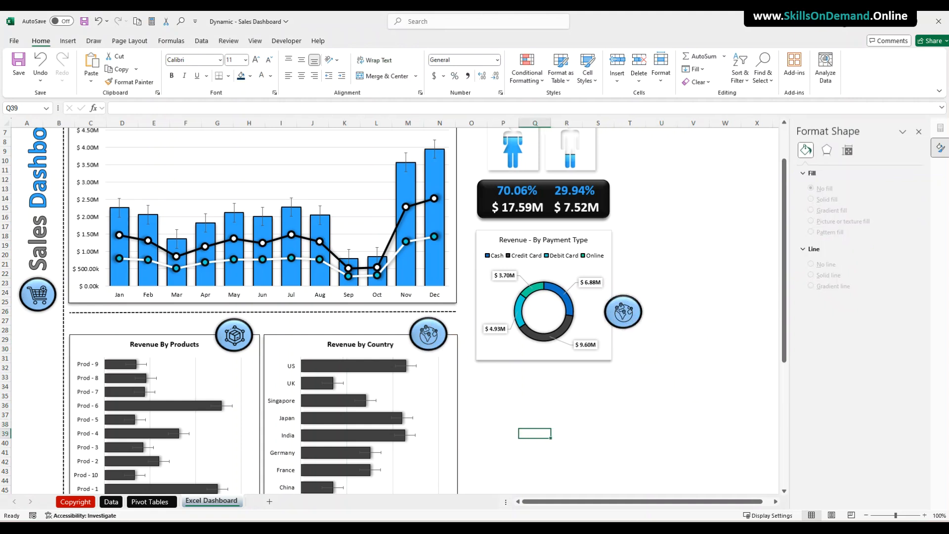
{"action": "key", "text": "alt+Tab"}
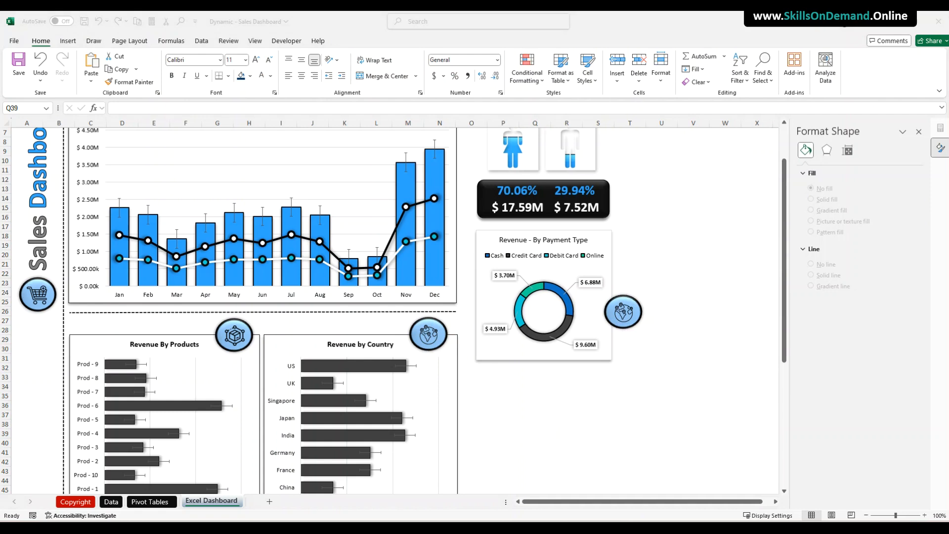
{"action": "key", "text": "alt+Tab"}
Draw a rounded rectangle about 8.01 cm wide and 20.5 cm high over the Revenue by Gender card and payment type chart.
{"action": "left_click", "coordinate": [68, 42]}
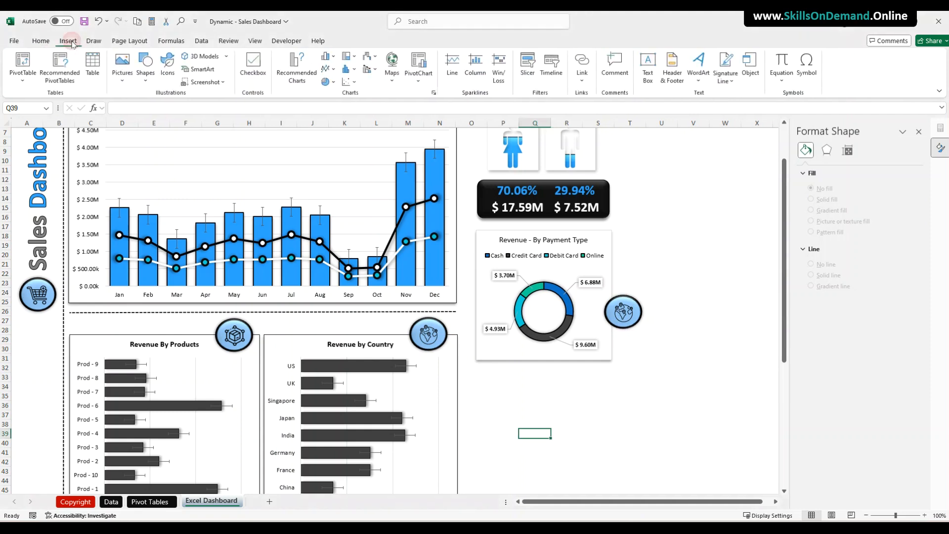
{"action": "left_click", "coordinate": [147, 83]}
{"action": "left_click", "coordinate": [172, 108]}
{"action": "scroll", "coordinate": [689, 253], "scroll_direction": "up", "scroll_amount": 2}
{"action": "left_click_drag", "start_coordinate": [471, 146], "coordinate": [618, 488]}
Stretch the rounded rectangle's lower edge down to about 22.61 cm high and reduce its corner rounding.
{"action": "scroll", "coordinate": [569, 341], "scroll_direction": "down", "scroll_amount": 2}
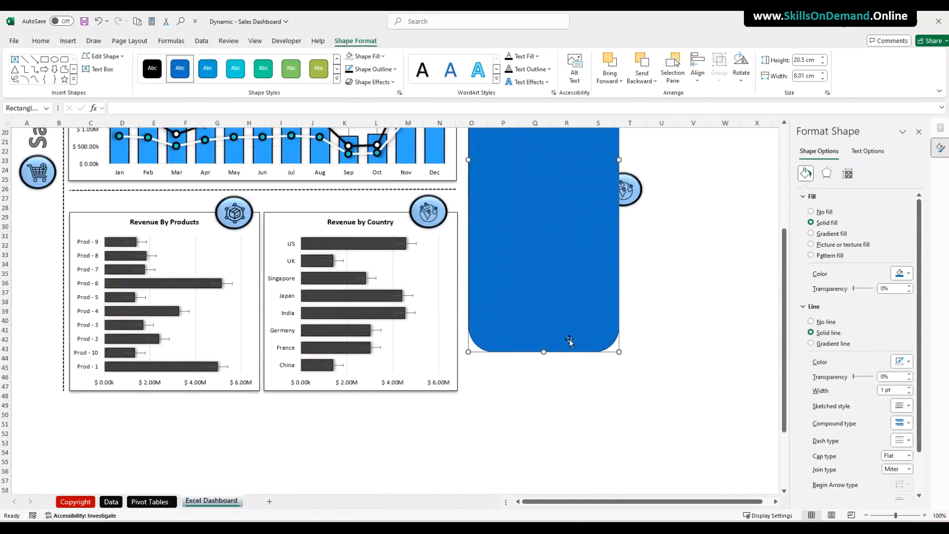
{"action": "left_click_drag", "start_coordinate": [544, 351], "coordinate": [543, 394]}
{"action": "scroll", "coordinate": [532, 320], "scroll_direction": "up", "scroll_amount": 6}
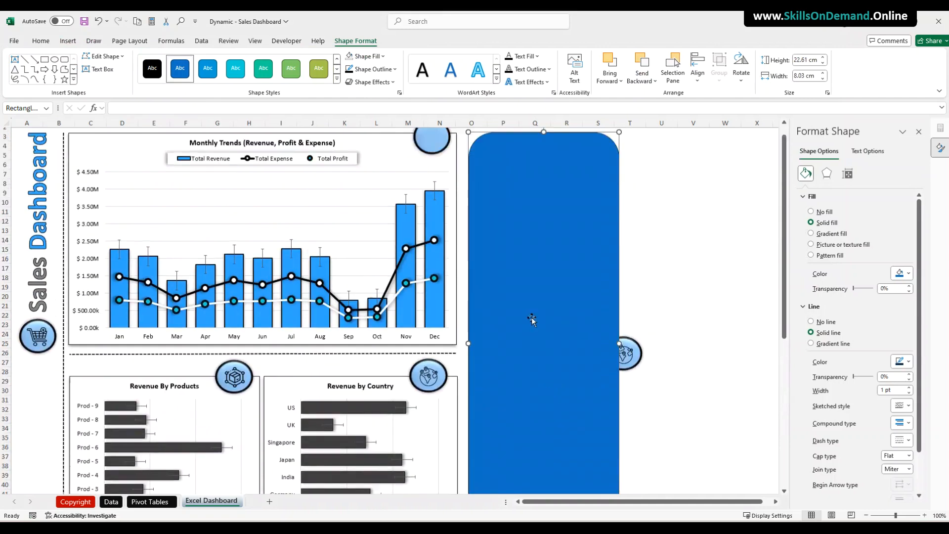
{"action": "scroll", "coordinate": [532, 321], "scroll_direction": "up", "scroll_amount": 1}
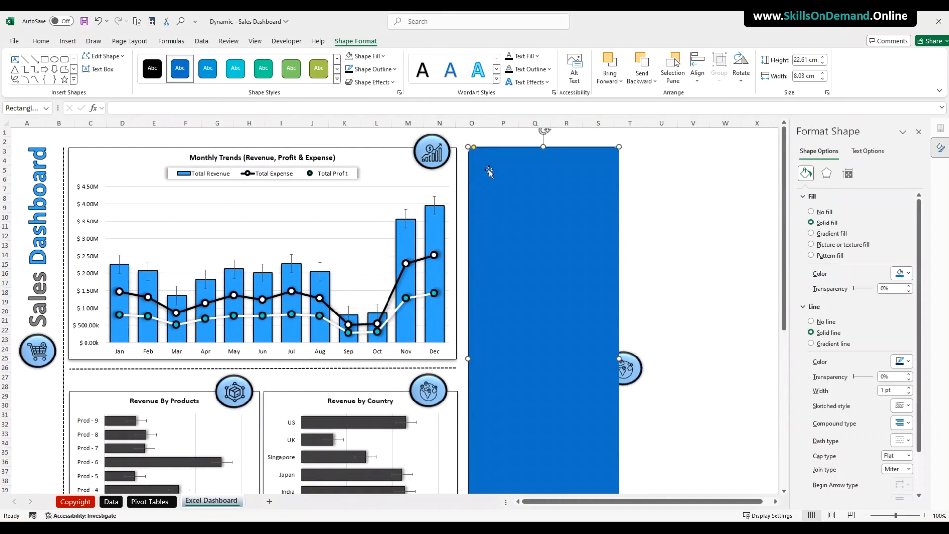
Give the tall rounded rectangle a black outline with a 3 pt weight.
{"action": "left_click", "coordinate": [394, 69]}
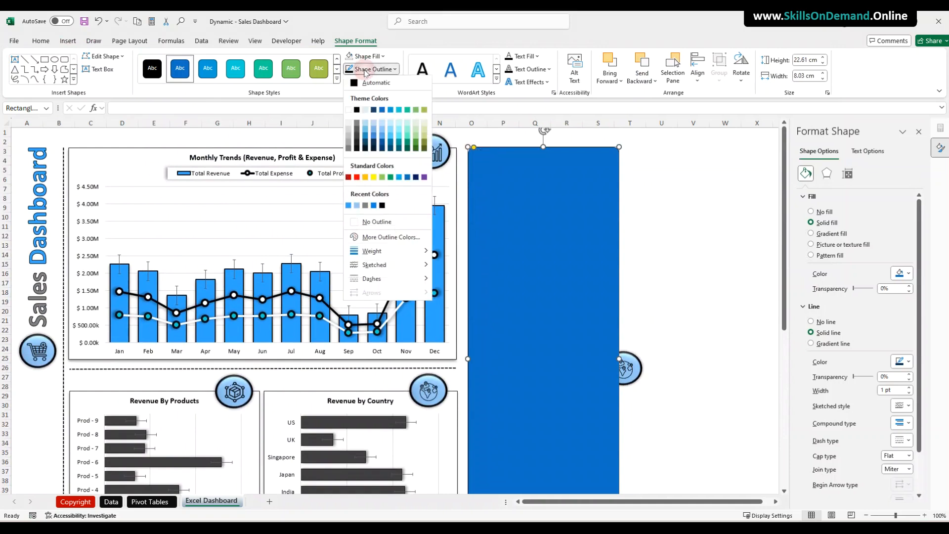
{"action": "left_click", "coordinate": [357, 109]}
{"action": "left_click", "coordinate": [373, 69]}
{"action": "mouse_move", "coordinate": [390, 250]}
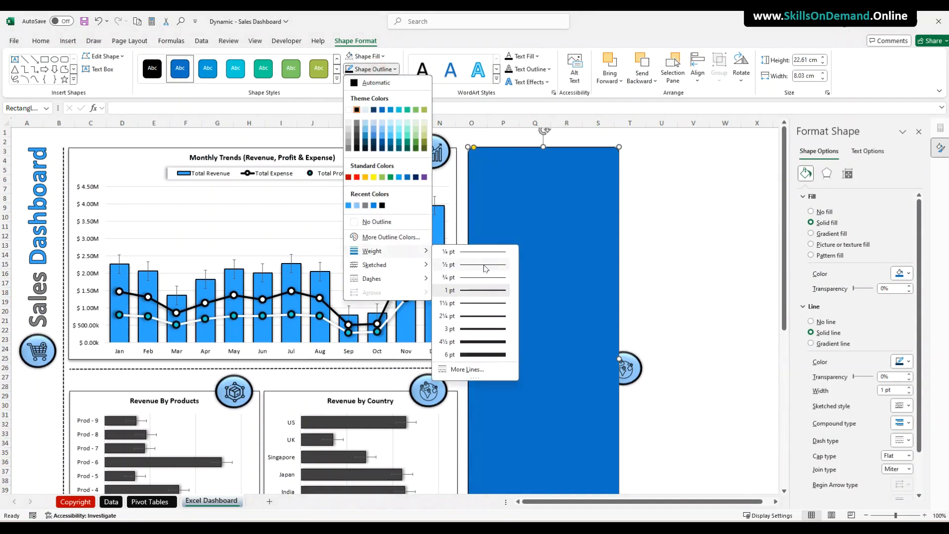
{"action": "left_click", "coordinate": [475, 329]}
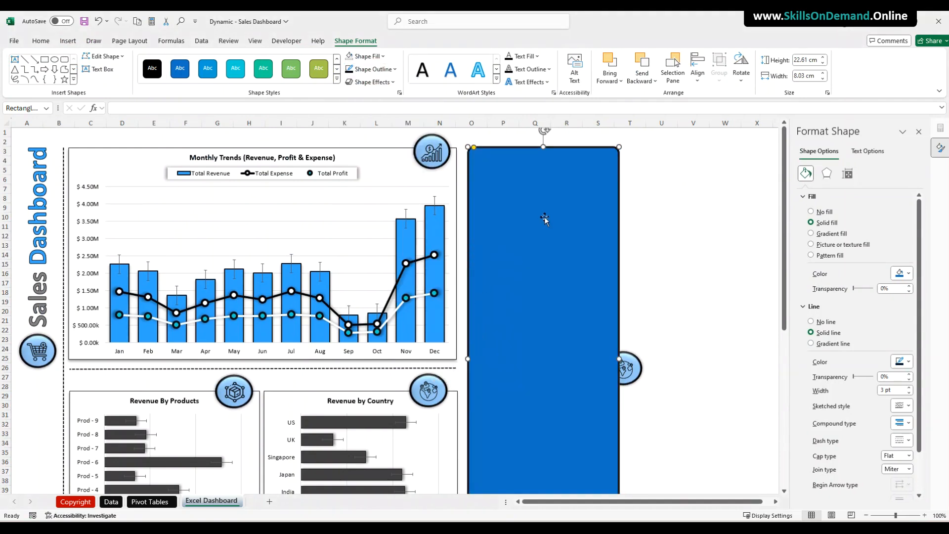
Fill the tall rounded rectangle with white and apply the Offset: Center outer shadow.
{"action": "left_click", "coordinate": [367, 57]}
{"action": "left_click", "coordinate": [349, 98]}
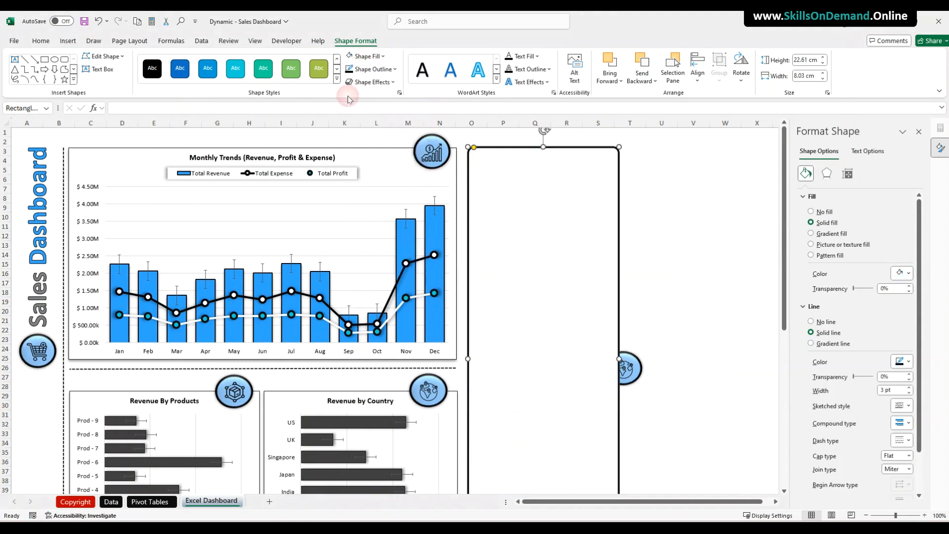
{"action": "left_click", "coordinate": [369, 82]}
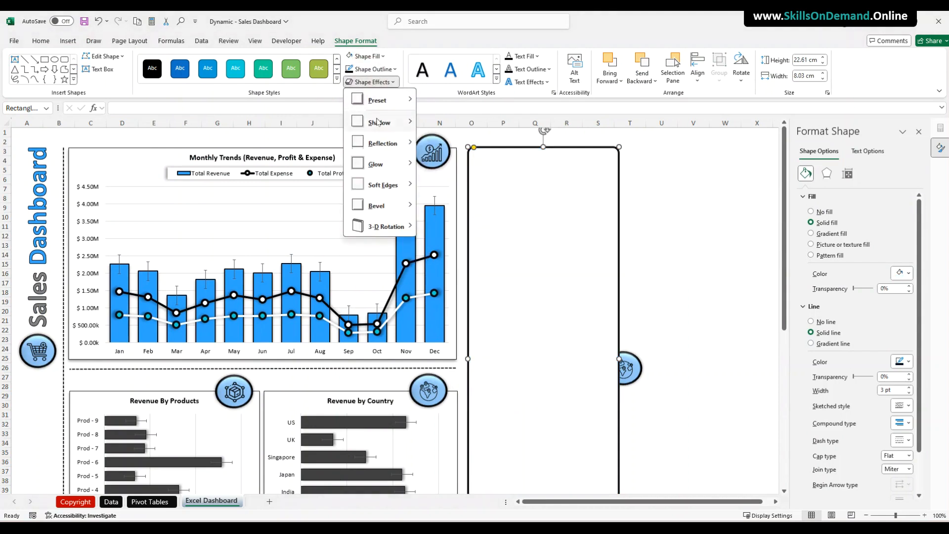
{"action": "mouse_move", "coordinate": [379, 122]}
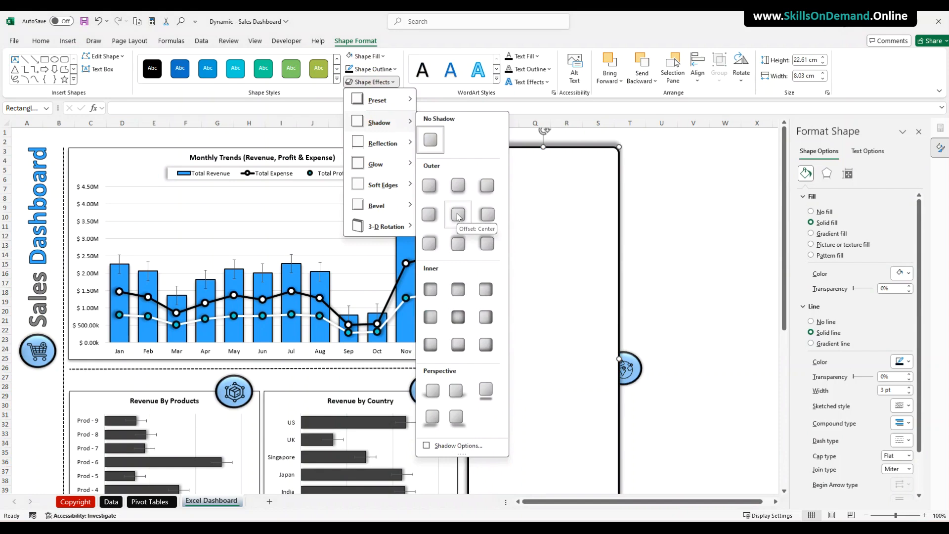
{"action": "left_click", "coordinate": [458, 216]}
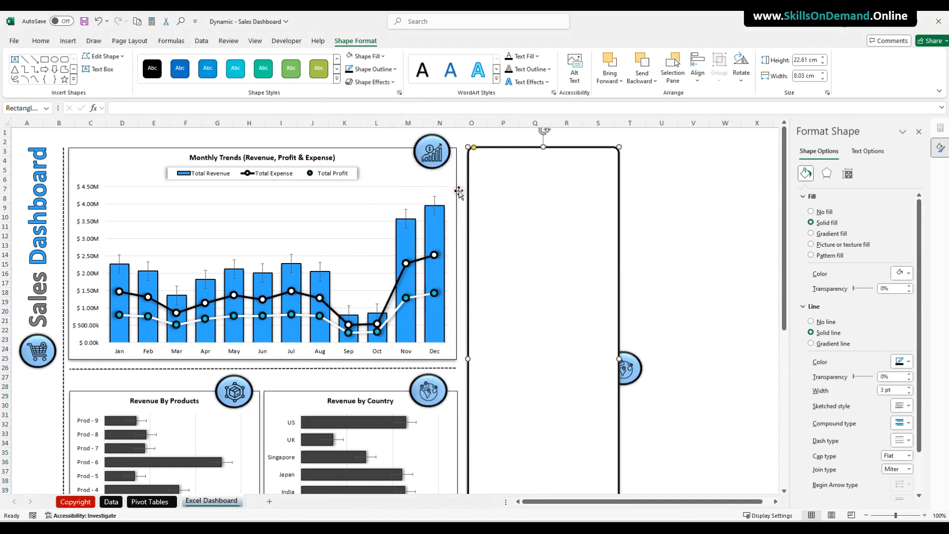
{"action": "left_click", "coordinate": [693, 226]}
Shorten the rounded rectangle slightly so its lower edge lines up with the Revenue by Country chart's lower edge.
{"action": "scroll", "coordinate": [694, 226], "scroll_direction": "down", "scroll_amount": 4}
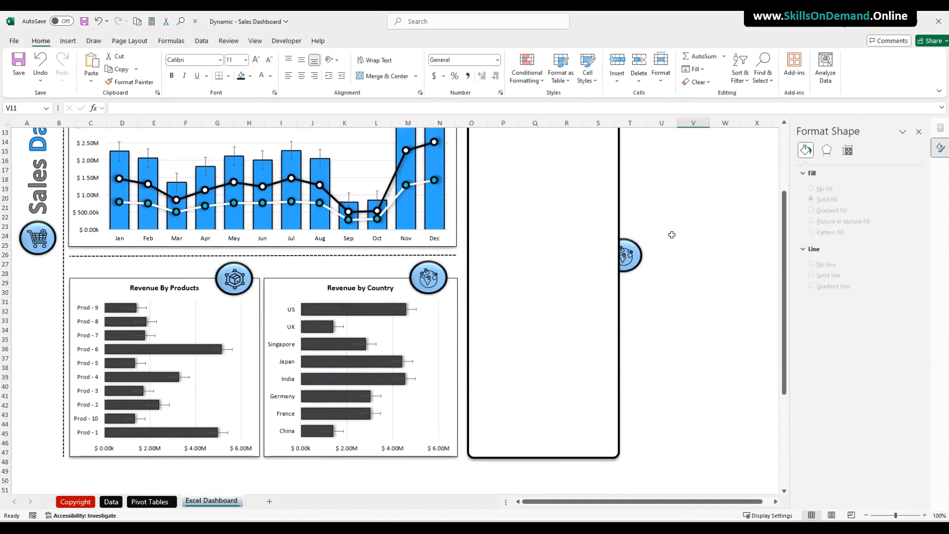
{"action": "left_click", "coordinate": [523, 456]}
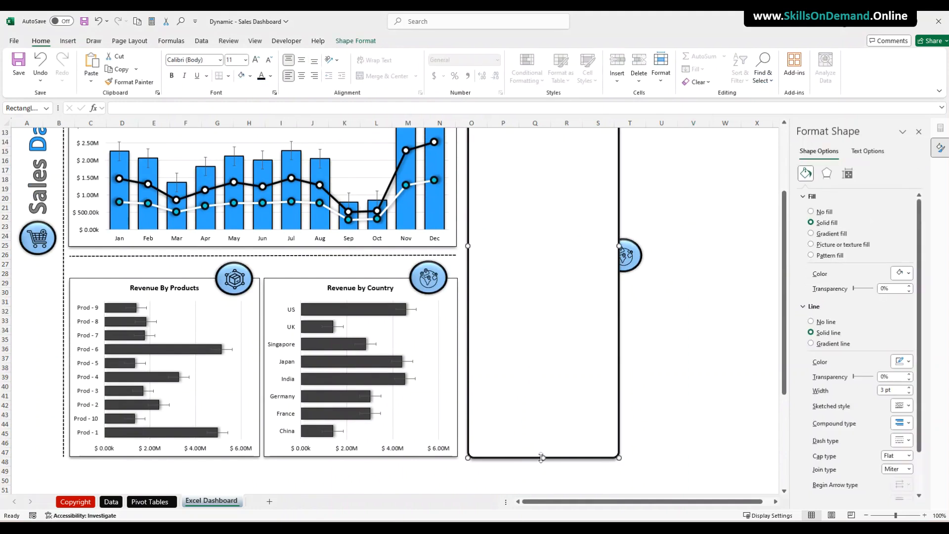
{"action": "left_click_drag", "start_coordinate": [542, 457], "coordinate": [540, 455]}
{"action": "left_click", "coordinate": [689, 357]}
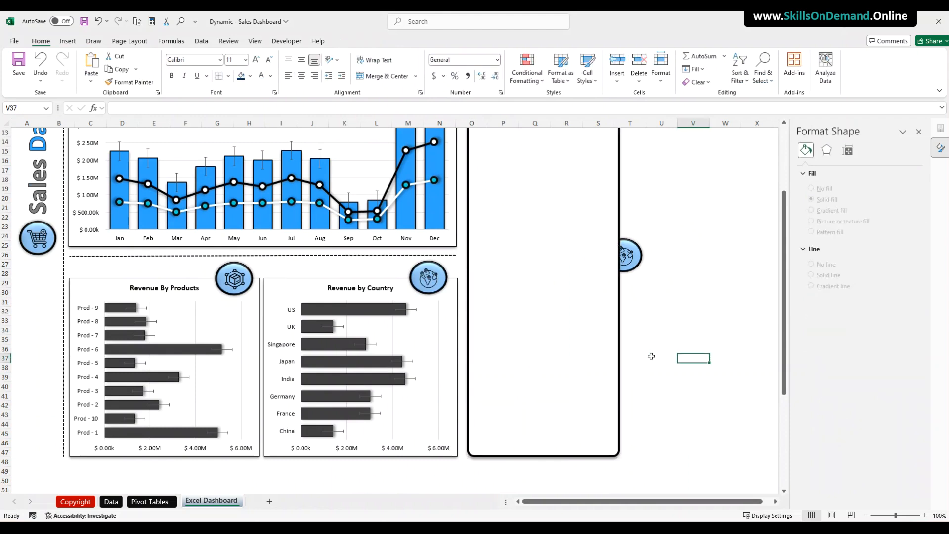
Send the tall rounded rectangle to the back, behind the gender card and the payment type chart.
{"action": "scroll", "coordinate": [652, 351], "scroll_direction": "up", "scroll_amount": 4}
{"action": "right_click", "coordinate": [528, 235]}
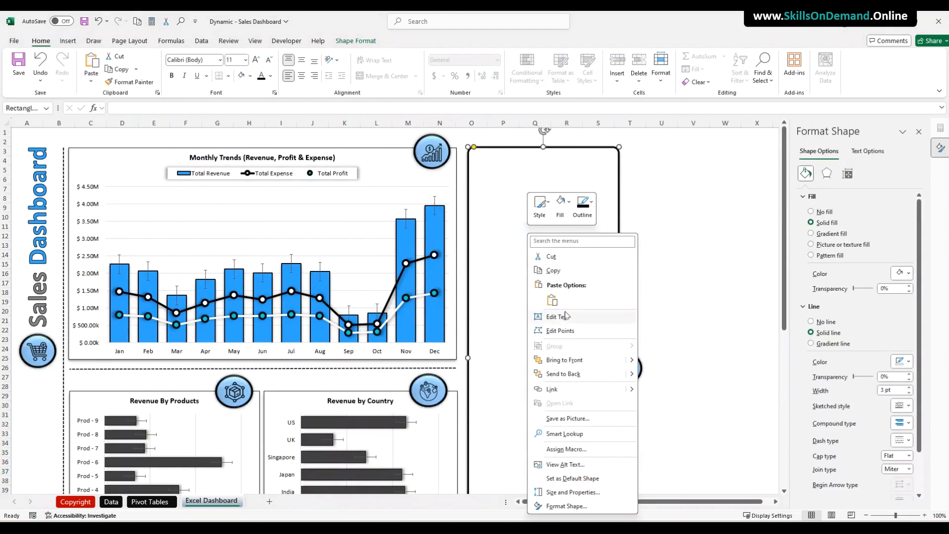
{"action": "left_click", "coordinate": [567, 377]}
{"action": "left_click", "coordinate": [657, 254]}
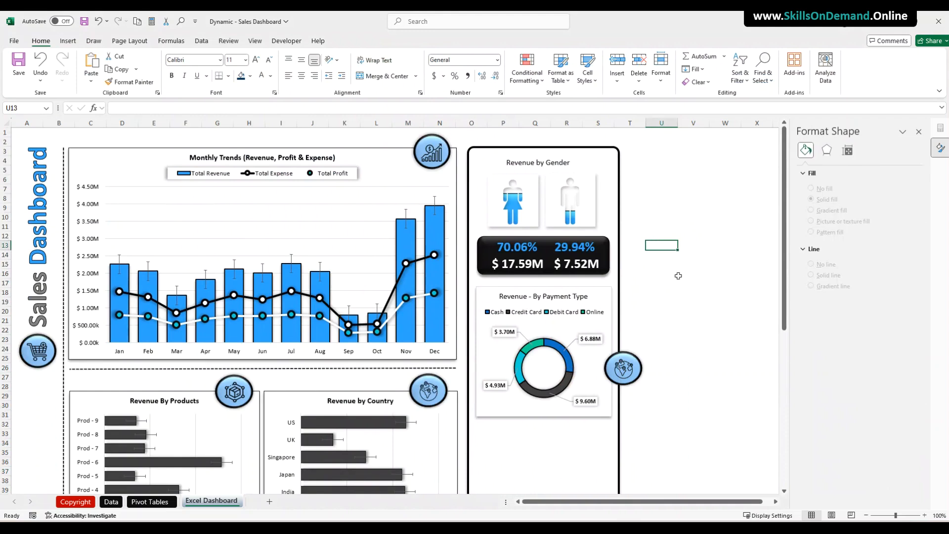
Clear the preset shape effect from the blue column series in both the female and male Revenue by Gender charts.
{"action": "left_click", "coordinate": [511, 209]}
{"action": "left_click", "coordinate": [509, 199]}
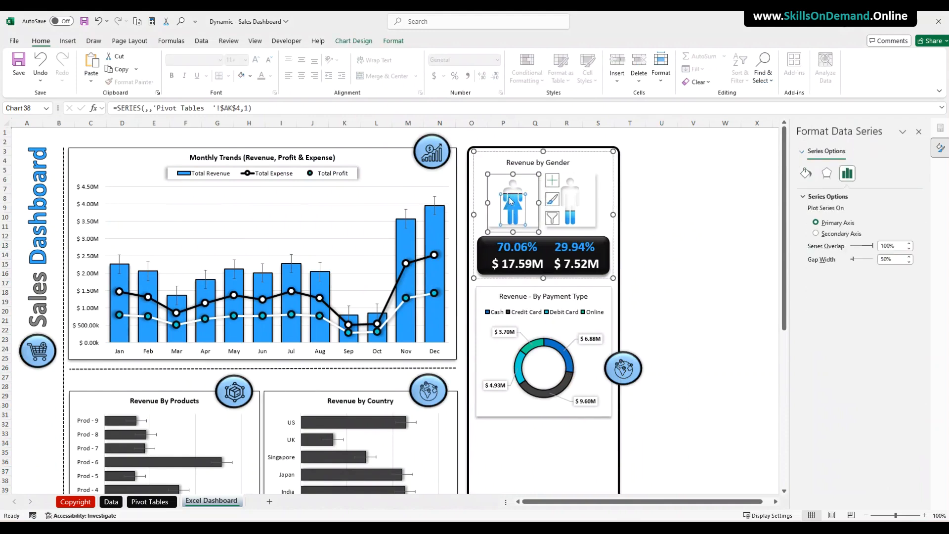
{"action": "left_click", "coordinate": [393, 40]}
{"action": "left_click", "coordinate": [395, 82]}
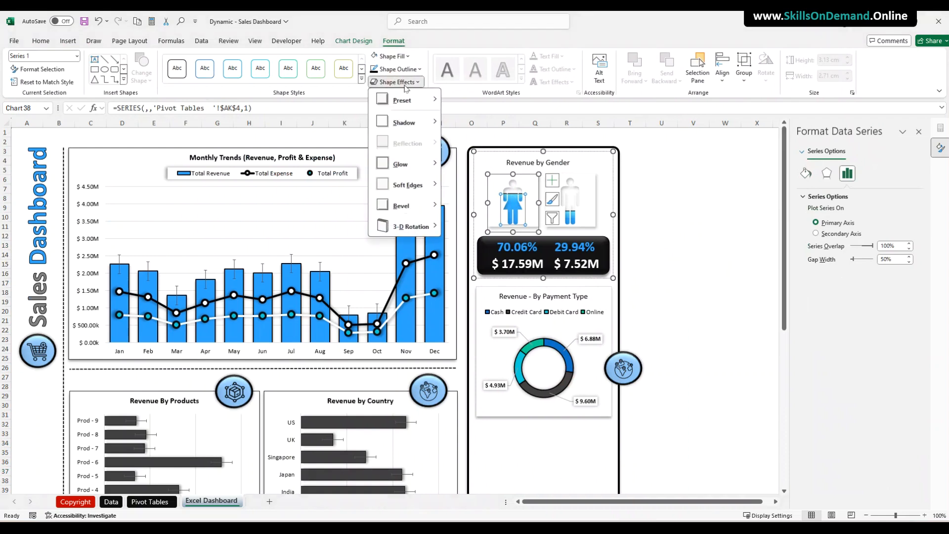
{"action": "mouse_move", "coordinate": [409, 97]}
{"action": "left_click", "coordinate": [454, 118]}
{"action": "left_click", "coordinate": [570, 217]}
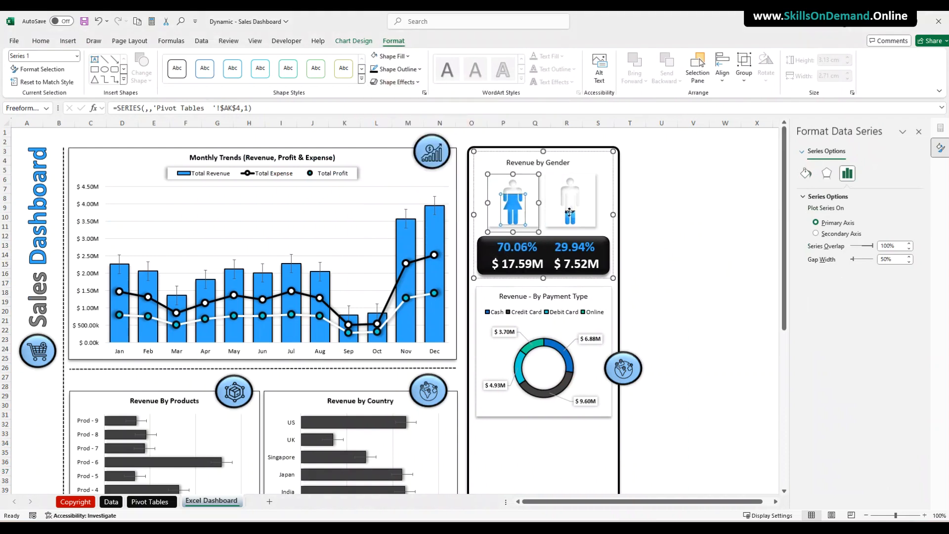
{"action": "left_click", "coordinate": [570, 217]}
{"action": "left_click", "coordinate": [393, 40]}
{"action": "left_click", "coordinate": [395, 82]}
{"action": "mouse_move", "coordinate": [411, 105]}
{"action": "left_click", "coordinate": [455, 119]}
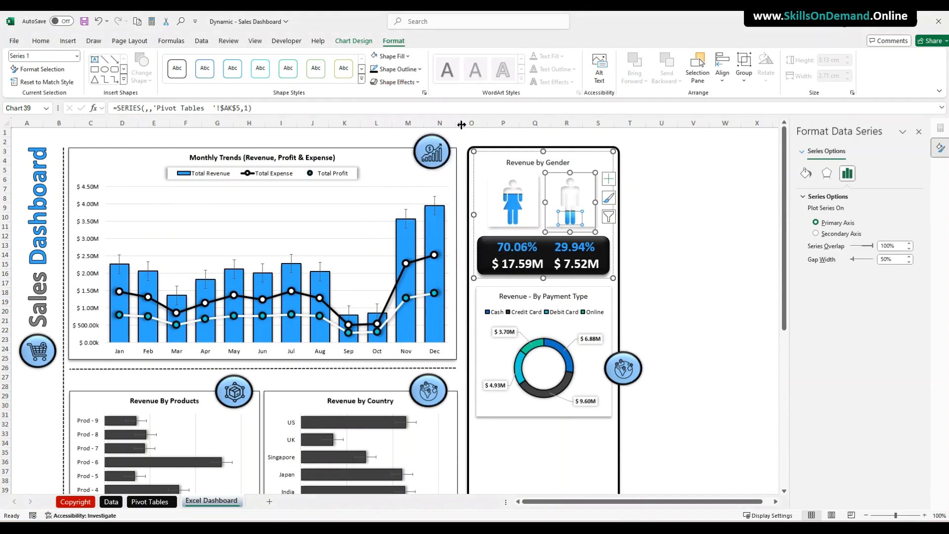
{"action": "left_click", "coordinate": [688, 208]}
Move the payment type chart's icon circle and globe picture together so they sit centered on the tall frame's edge.
{"action": "scroll", "coordinate": [704, 223], "scroll_direction": "down", "scroll_amount": 3}
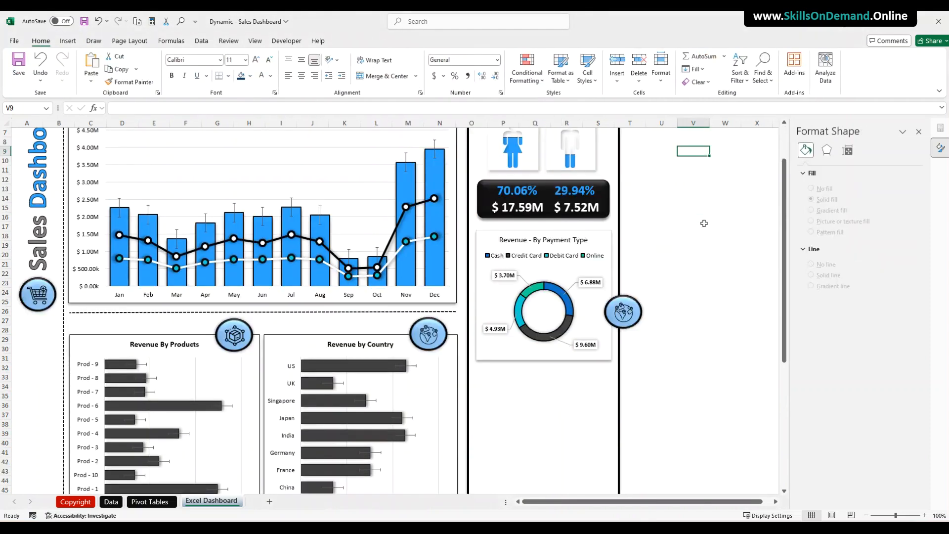
{"action": "left_click_drag", "start_coordinate": [641, 291], "coordinate": [632, 288]}
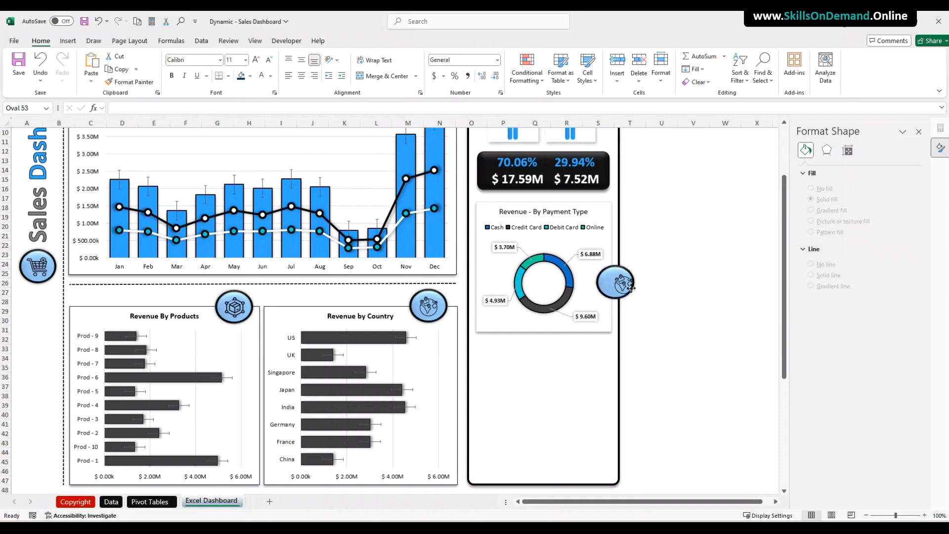
{"action": "left_click", "coordinate": [615, 283]}
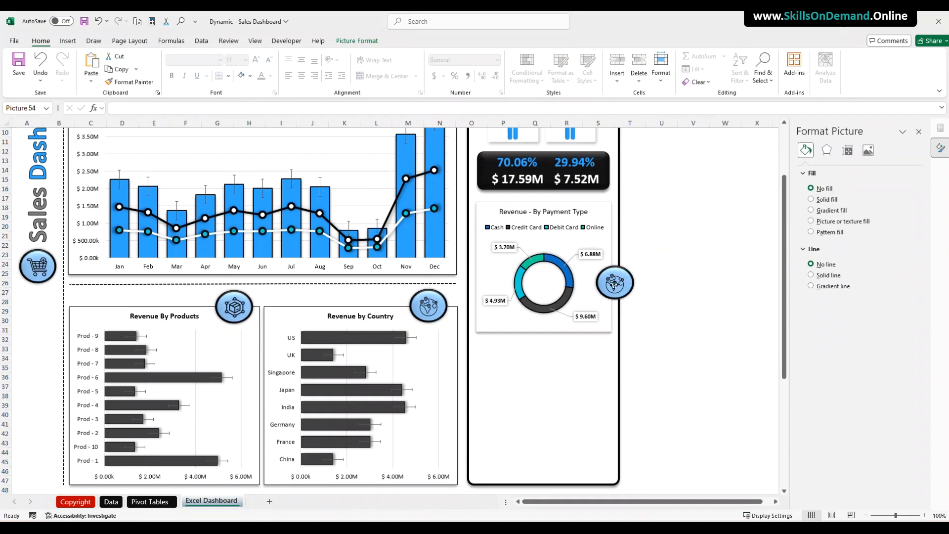
{"action": "left_click", "coordinate": [695, 262]}
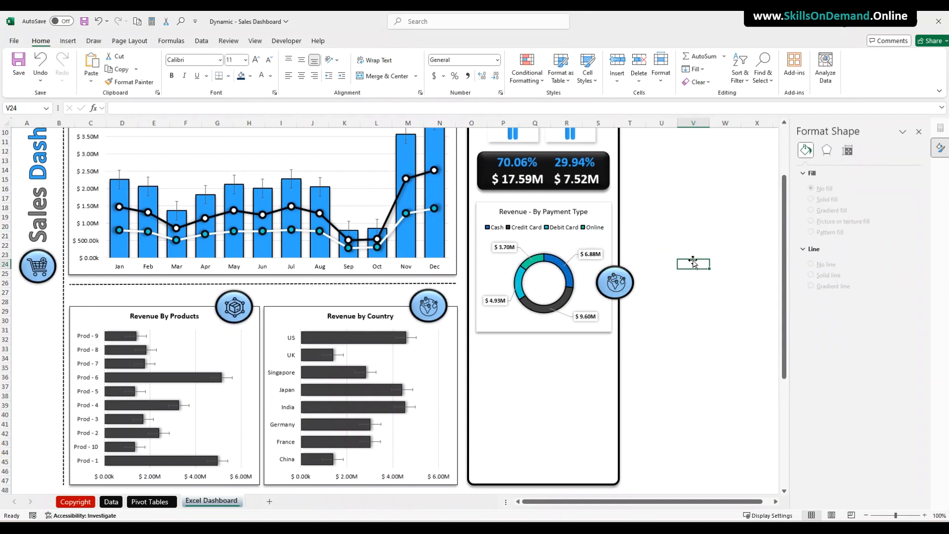
Replace the globe picture beside the payment type chart with the wallet image from the Icons Used folder.
{"action": "right_click", "coordinate": [615, 286]}
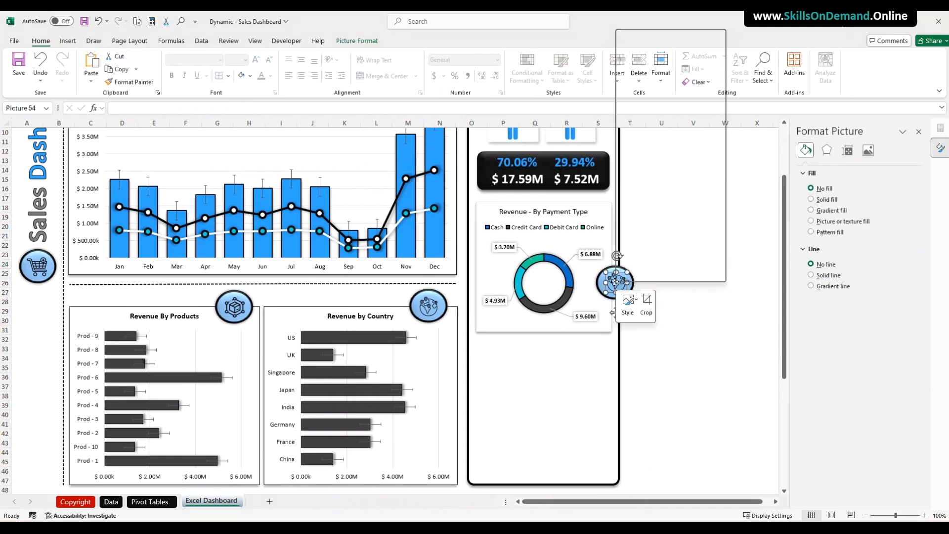
{"action": "mouse_move", "coordinate": [660, 129]}
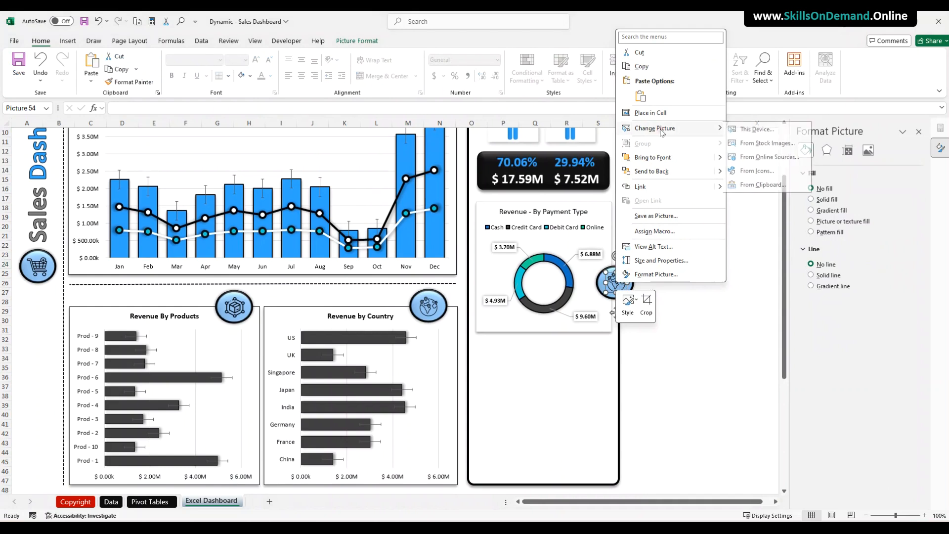
{"action": "left_click", "coordinate": [760, 129]}
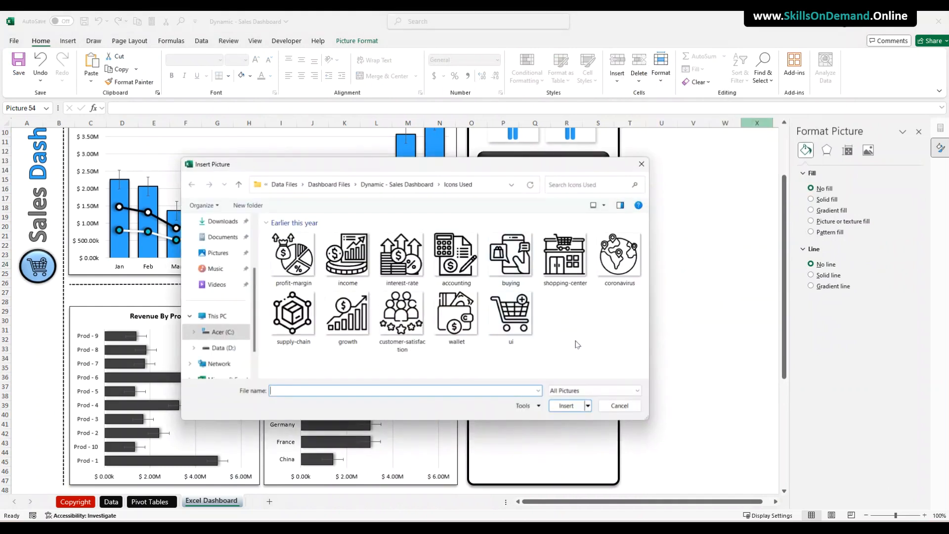
{"action": "left_click", "coordinate": [456, 316]}
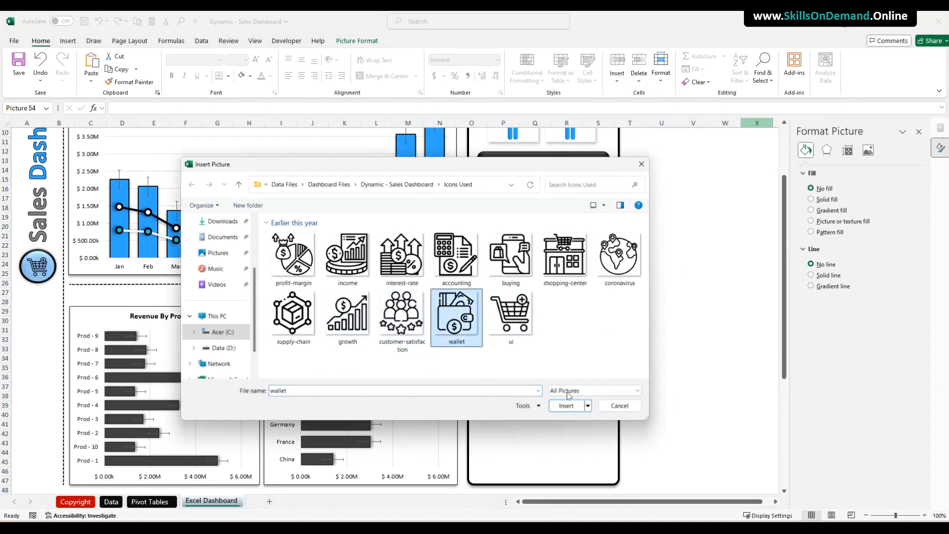
{"action": "left_click", "coordinate": [567, 405]}
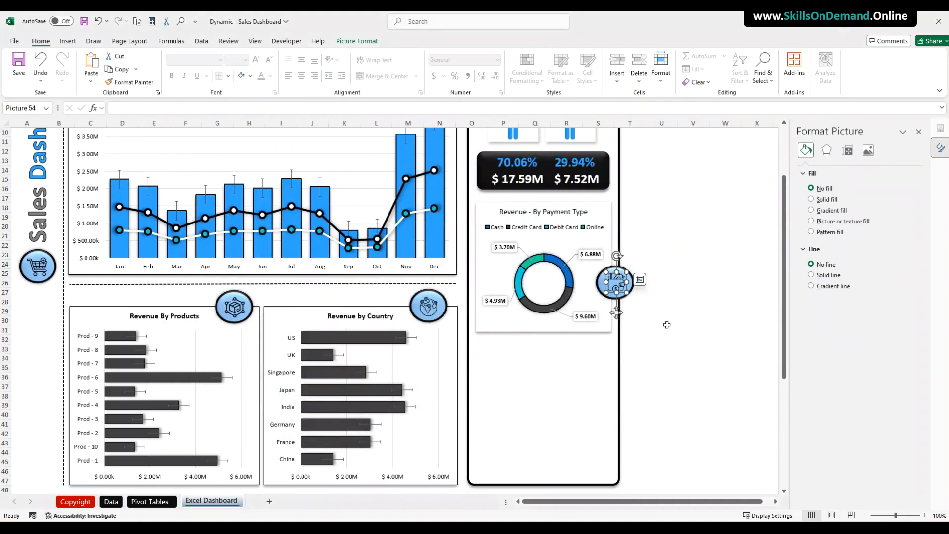
Group the wallet picture with the blue circle behind it.
{"action": "left_click", "coordinate": [600, 288], "text": "ctrl"}
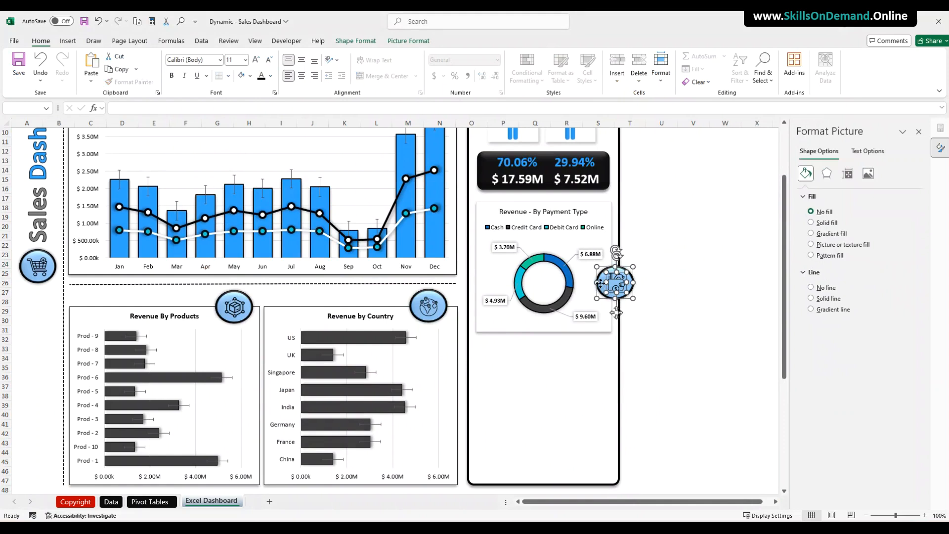
{"action": "right_click", "coordinate": [601, 285]}
{"action": "mouse_move", "coordinate": [643, 367]}
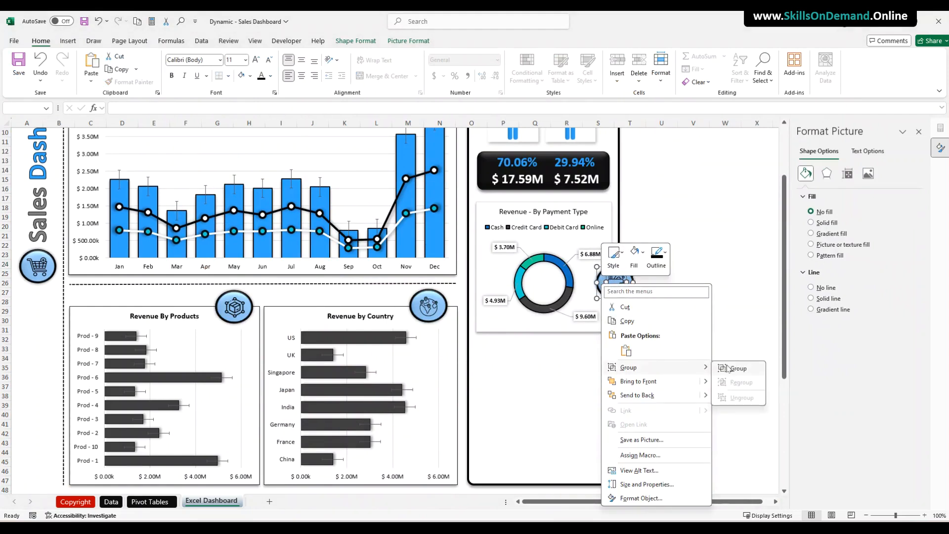
{"action": "left_click", "coordinate": [730, 366]}
{"action": "left_click", "coordinate": [708, 324]}
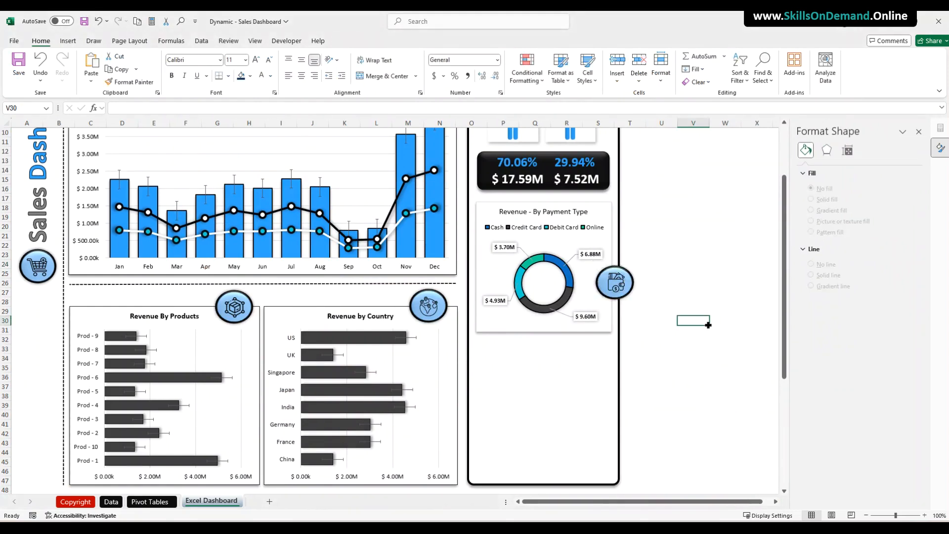
Group the Revenue - By Payment Type chart with its wallet icon.
{"action": "left_click", "coordinate": [610, 238]}
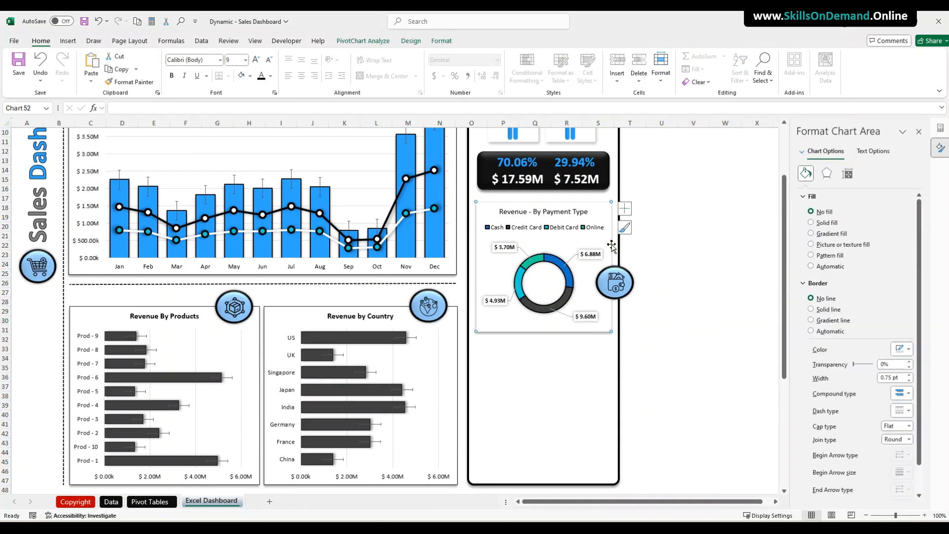
{"action": "left_click", "coordinate": [626, 280], "text": "ctrl"}
{"action": "right_click", "coordinate": [627, 281]}
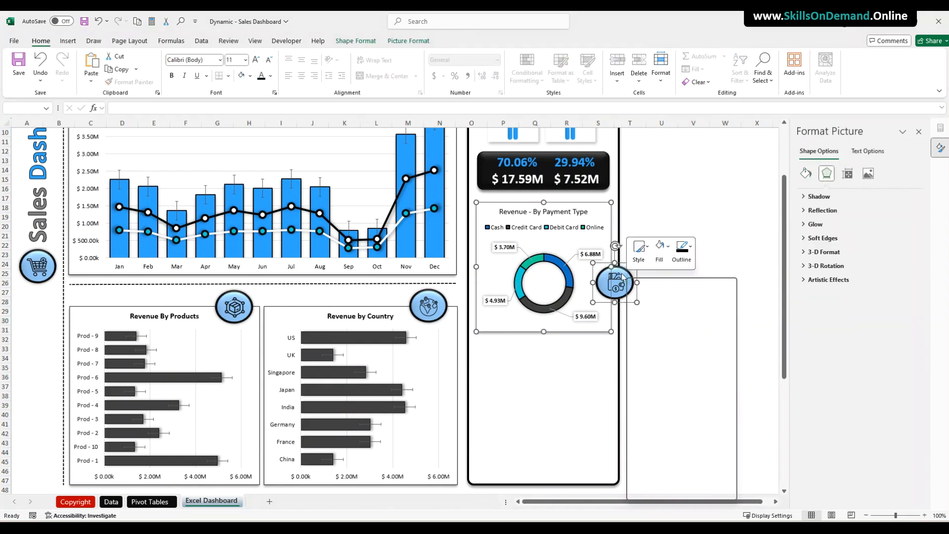
{"action": "mouse_move", "coordinate": [690, 362]}
{"action": "left_click", "coordinate": [763, 364]}
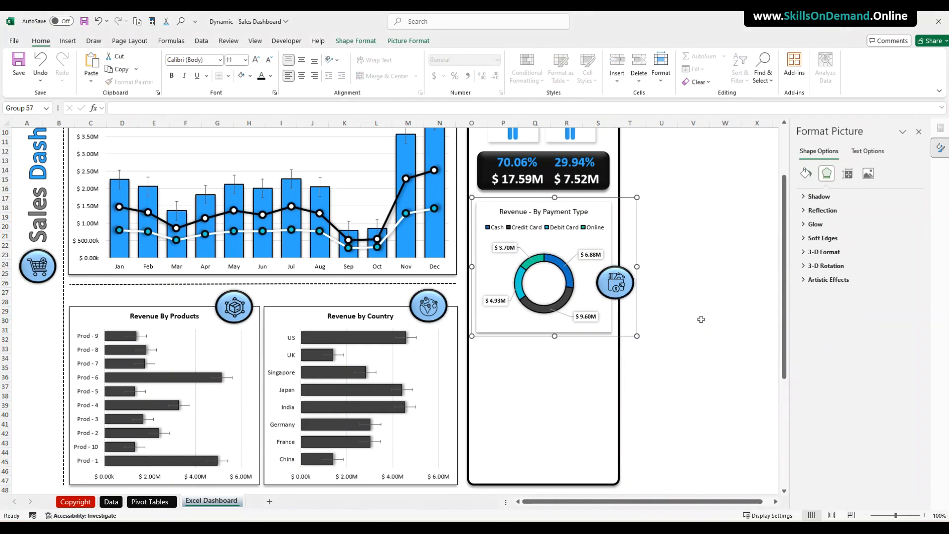
{"action": "left_click", "coordinate": [698, 310]}
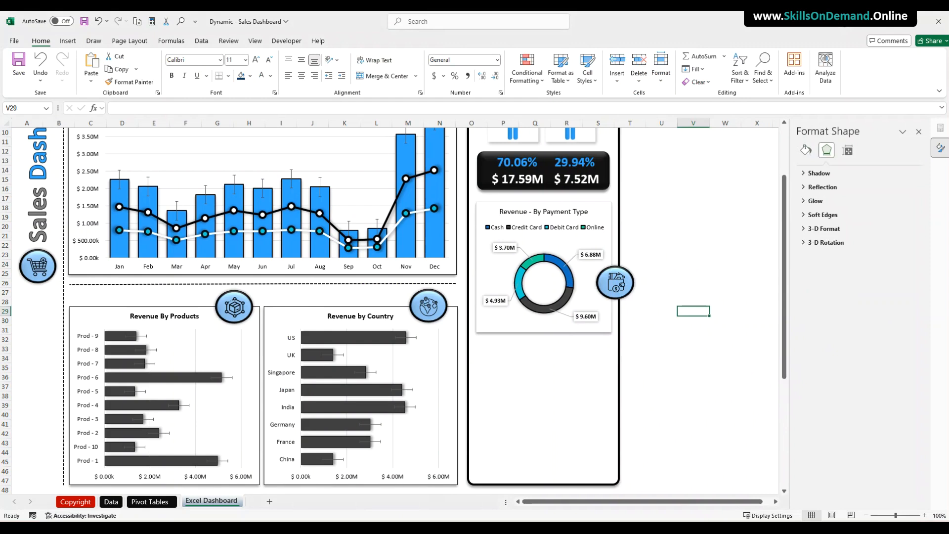
Refresh all of the workbook's data and save the workbook.
{"action": "left_click", "coordinate": [202, 41]}
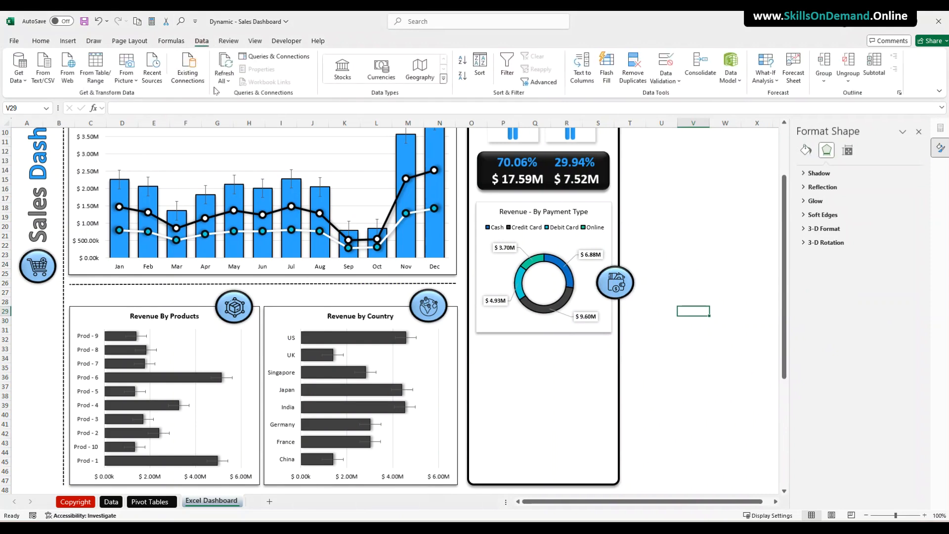
{"action": "left_click", "coordinate": [224, 80]}
{"action": "left_click", "coordinate": [247, 95]}
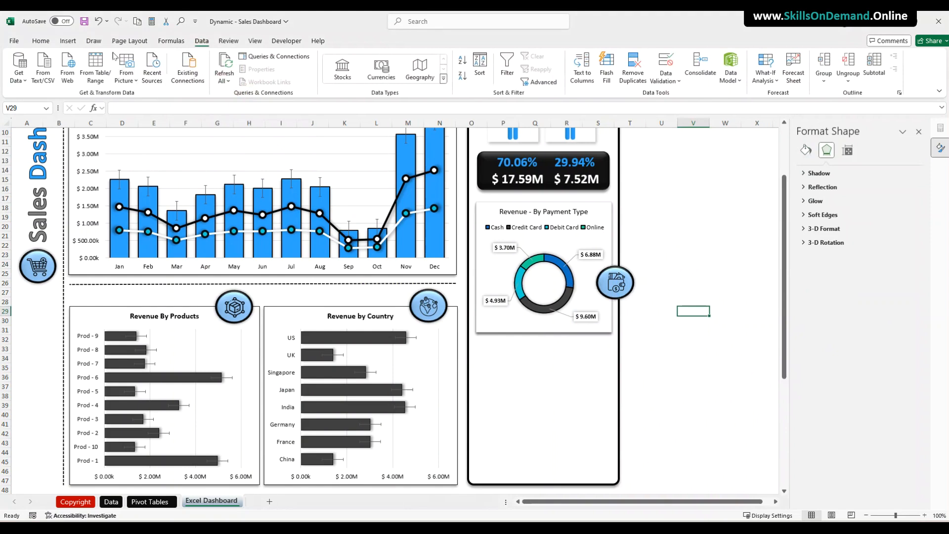
{"action": "left_click", "coordinate": [84, 21]}
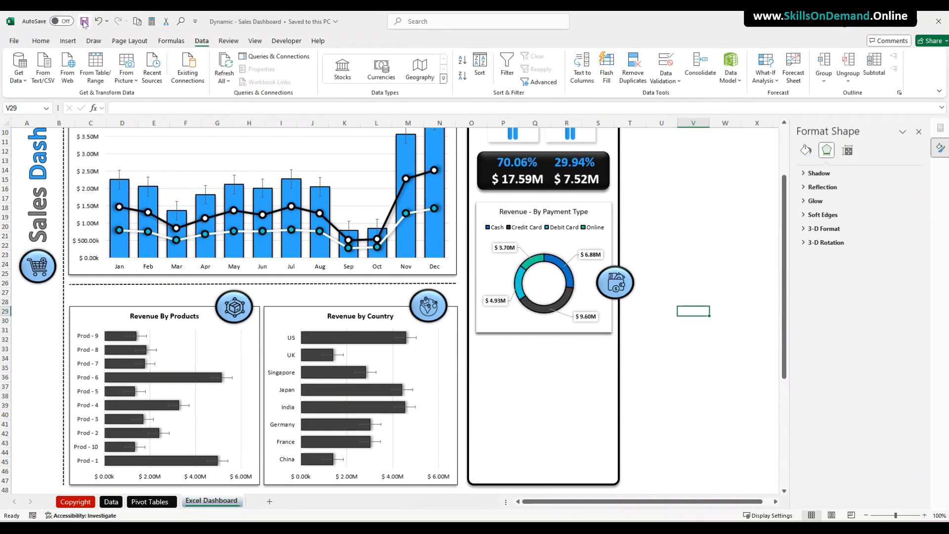
{"action": "left_click", "coordinate": [668, 205]}
{"action": "scroll", "coordinate": [669, 205], "scroll_direction": "up", "scroll_amount": 3}
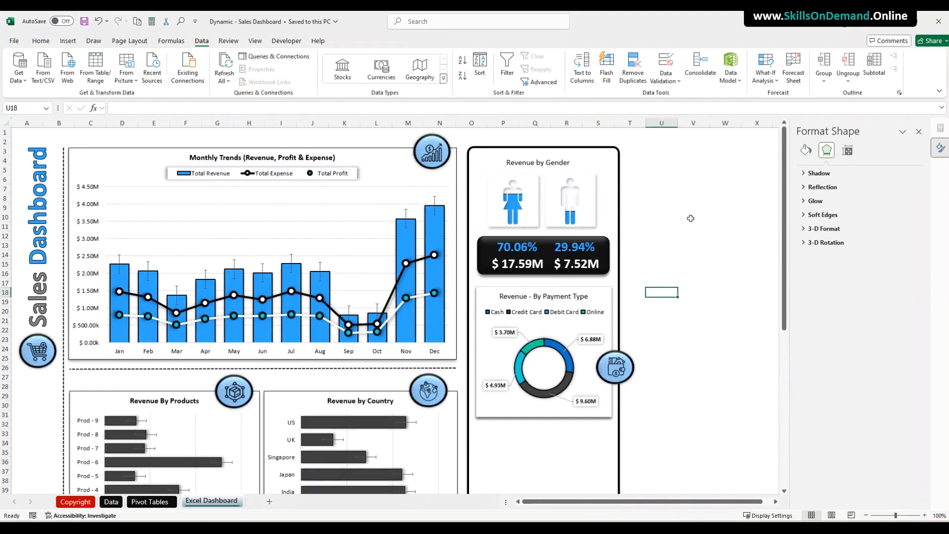
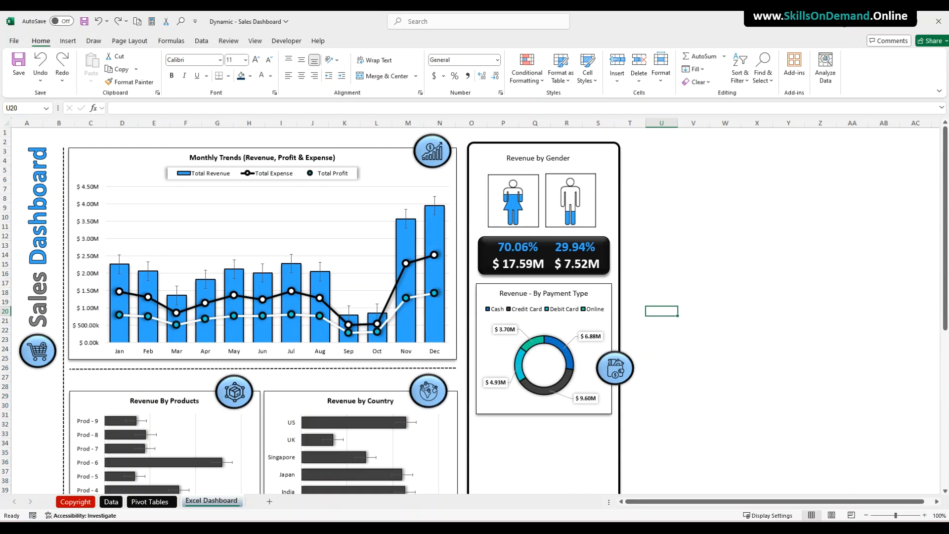
Fill the tall rounded frame behind the gender card and payment type chart with the lightest gray theme shade.
{"action": "left_click", "coordinate": [614, 196]}
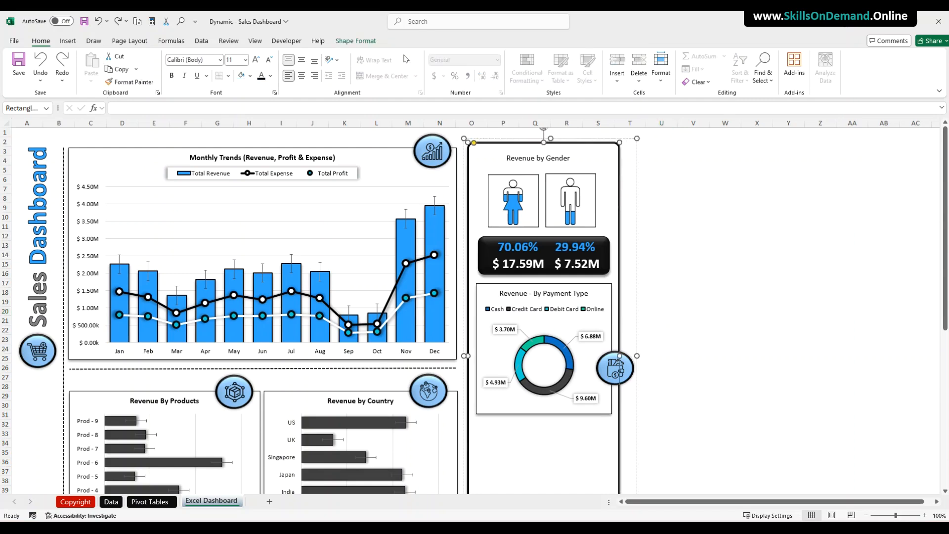
{"action": "left_click", "coordinate": [367, 44]}
{"action": "left_click", "coordinate": [364, 56]}
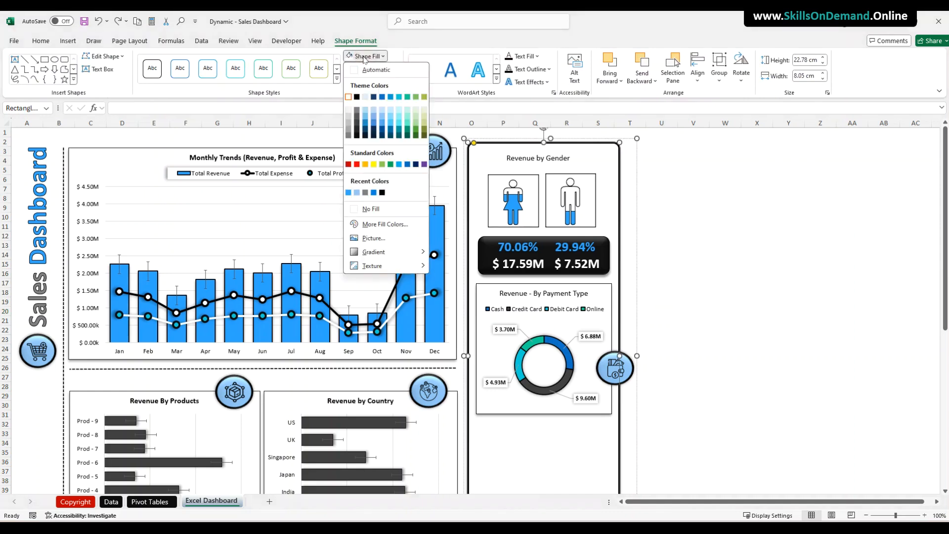
{"action": "left_click", "coordinate": [349, 109]}
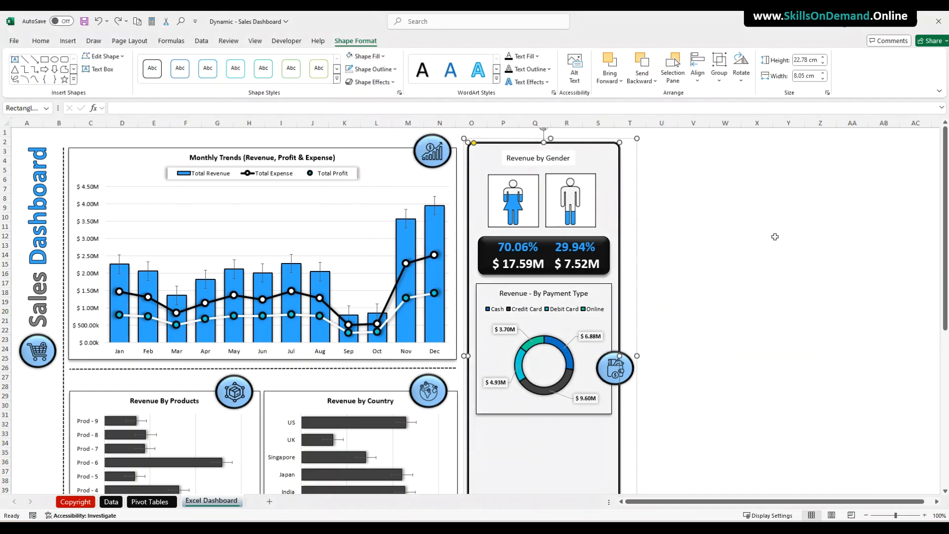
{"action": "left_click", "coordinate": [814, 245]}
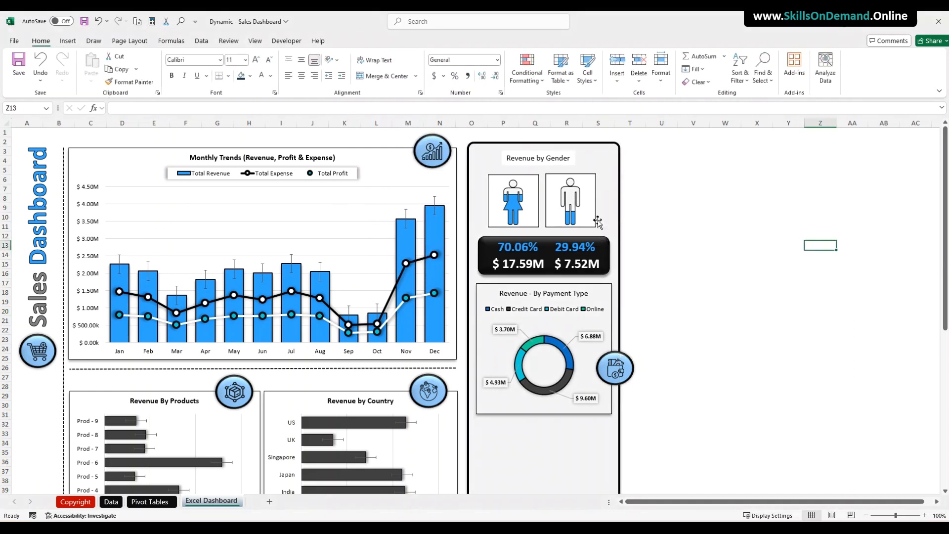
Outline the female and male pictures in the gender card with the darkest shade of the black theme color.
{"action": "left_click", "coordinate": [595, 220]}
{"action": "left_click", "coordinate": [595, 220]}
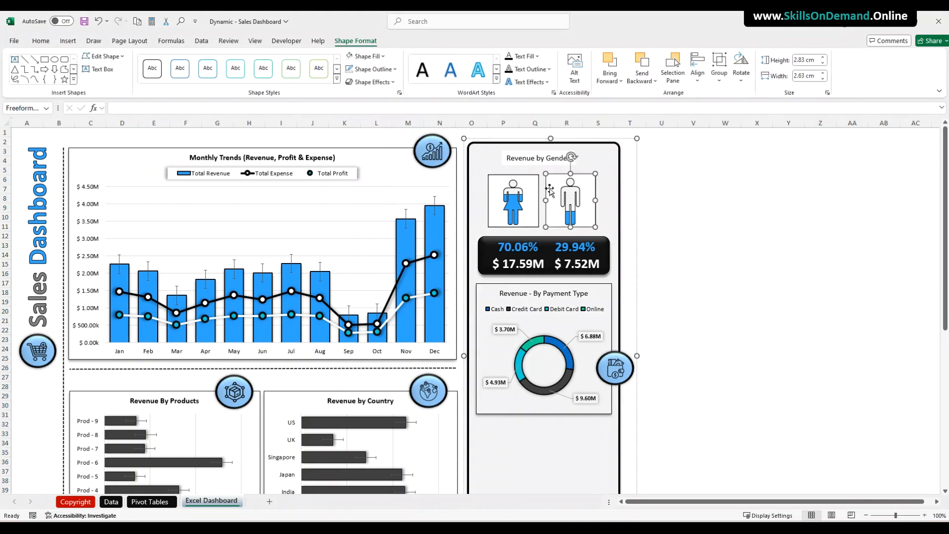
{"action": "left_click", "coordinate": [493, 225]}
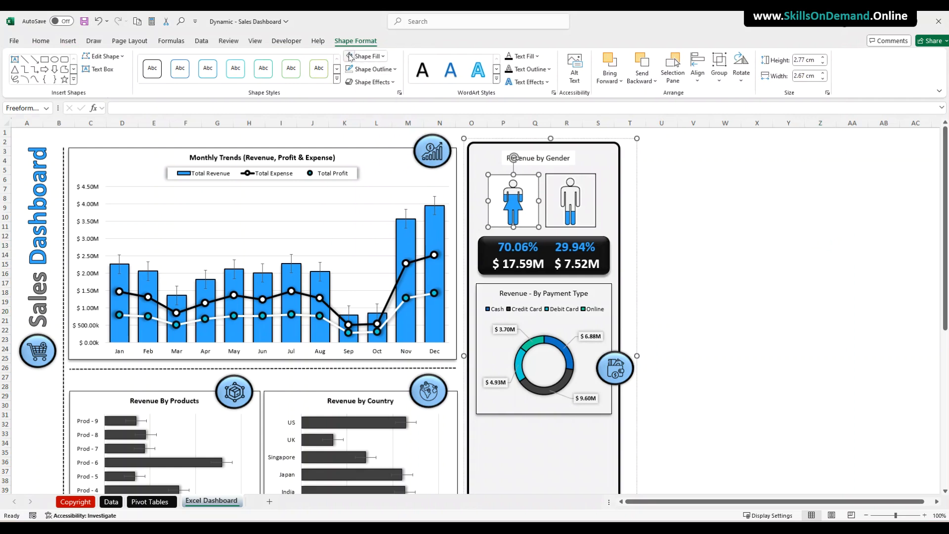
{"action": "left_click", "coordinate": [368, 69]}
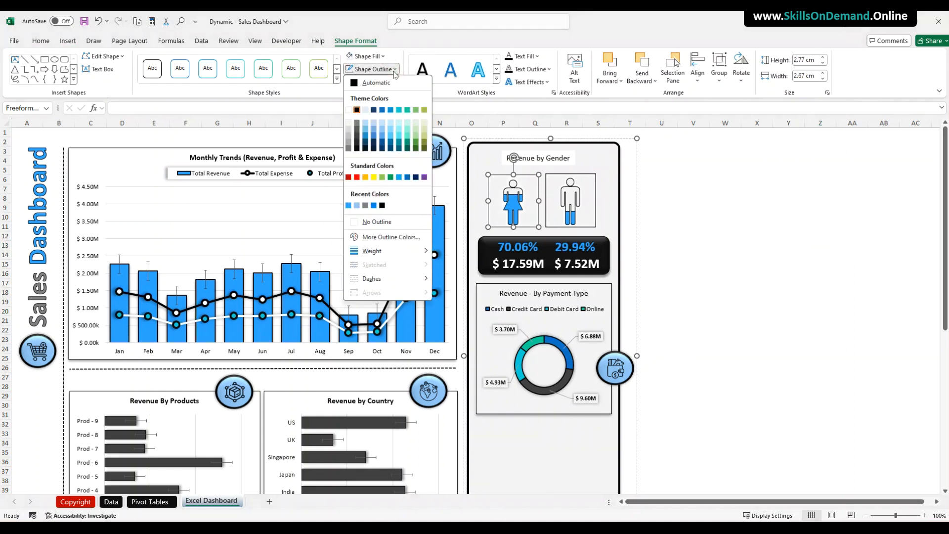
{"action": "left_click", "coordinate": [357, 149]}
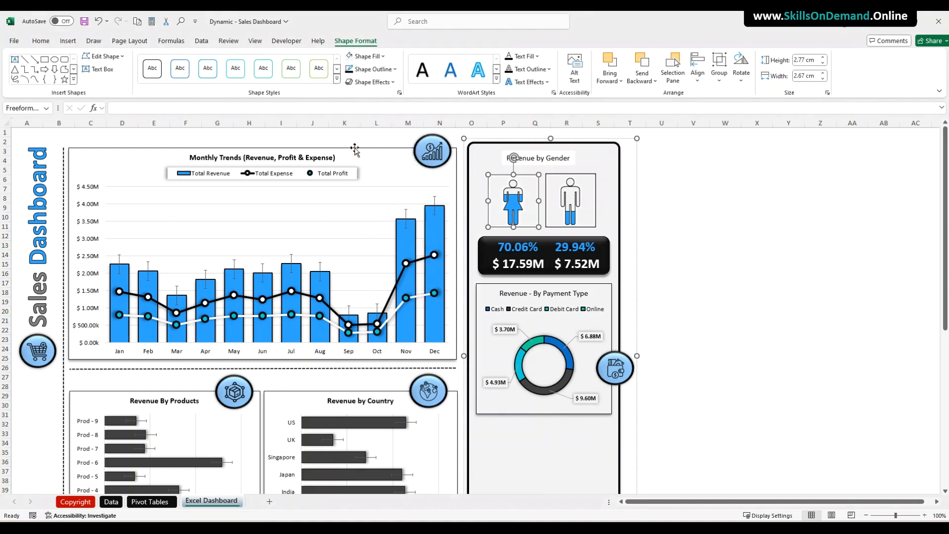
{"action": "left_click", "coordinate": [584, 228]}
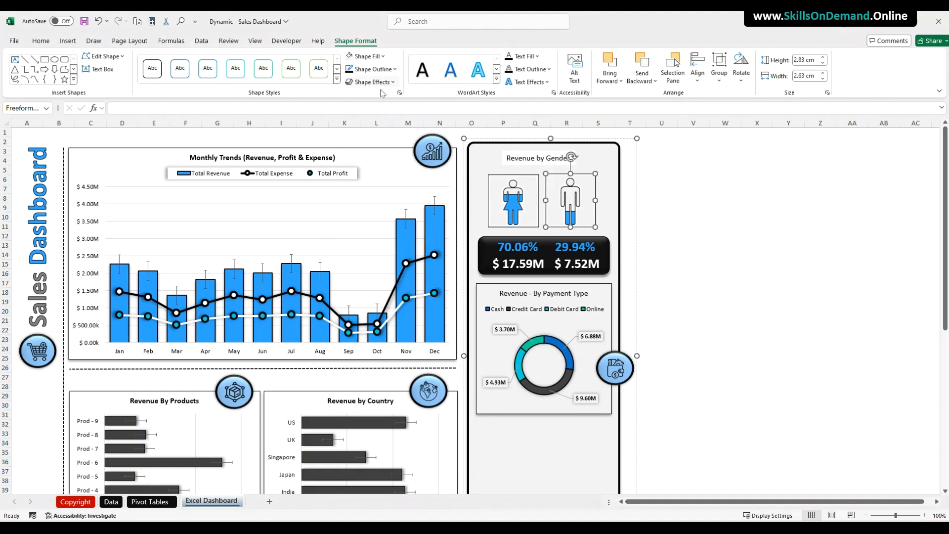
{"action": "left_click", "coordinate": [369, 69]}
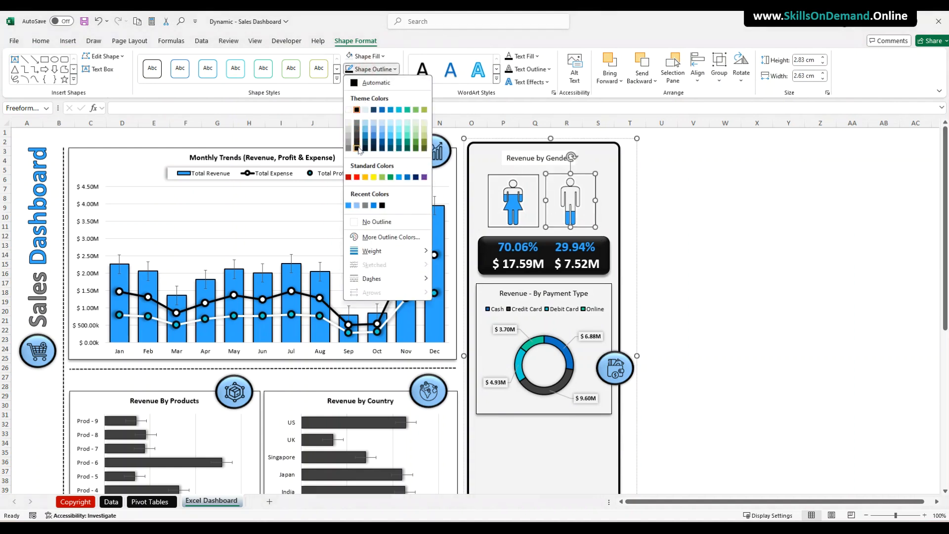
{"action": "left_click", "coordinate": [357, 148]}
{"action": "left_click", "coordinate": [699, 207]}
Give the Revenue by Gender title box a centered outer shadow and a black theme outline.
{"action": "left_click", "coordinate": [514, 163]}
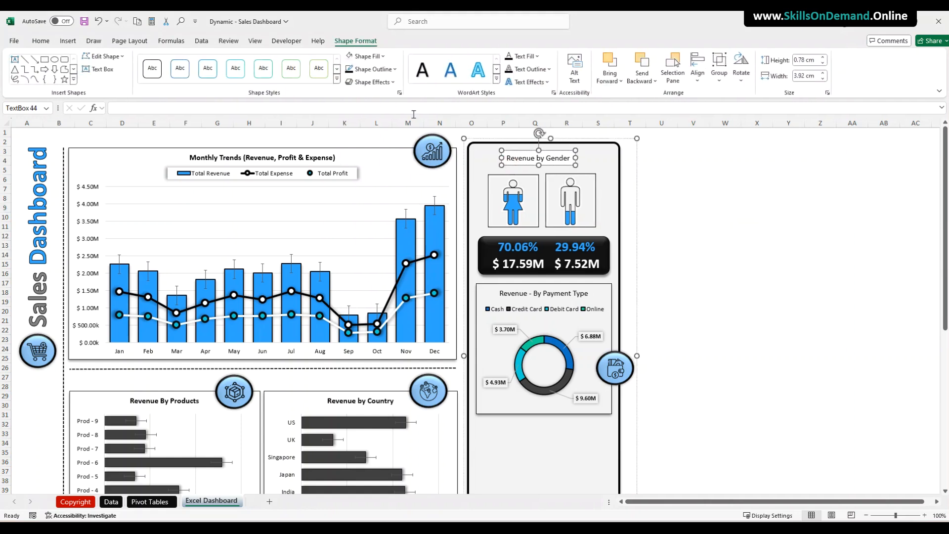
{"action": "left_click", "coordinate": [382, 83]}
{"action": "mouse_move", "coordinate": [385, 119]}
{"action": "left_click", "coordinate": [464, 214]}
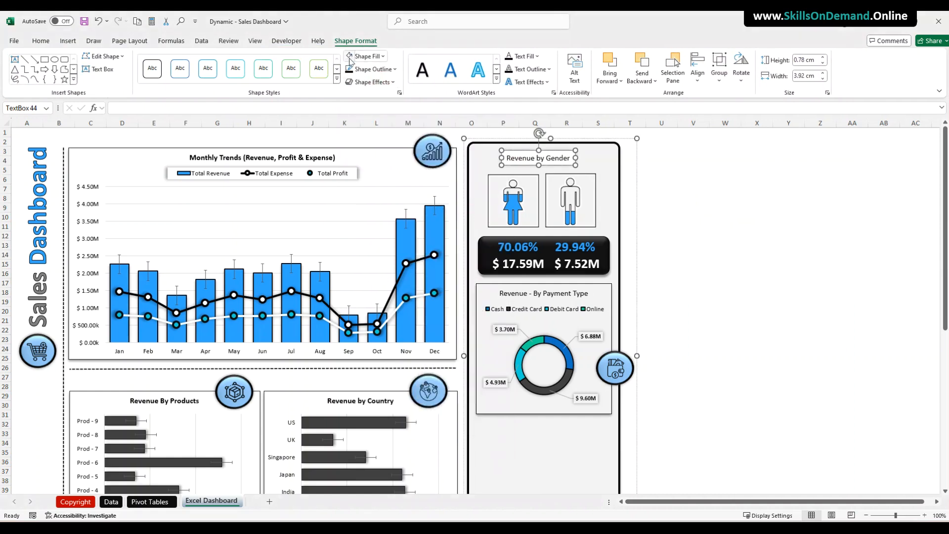
{"action": "left_click", "coordinate": [367, 69]}
{"action": "left_click", "coordinate": [357, 108]}
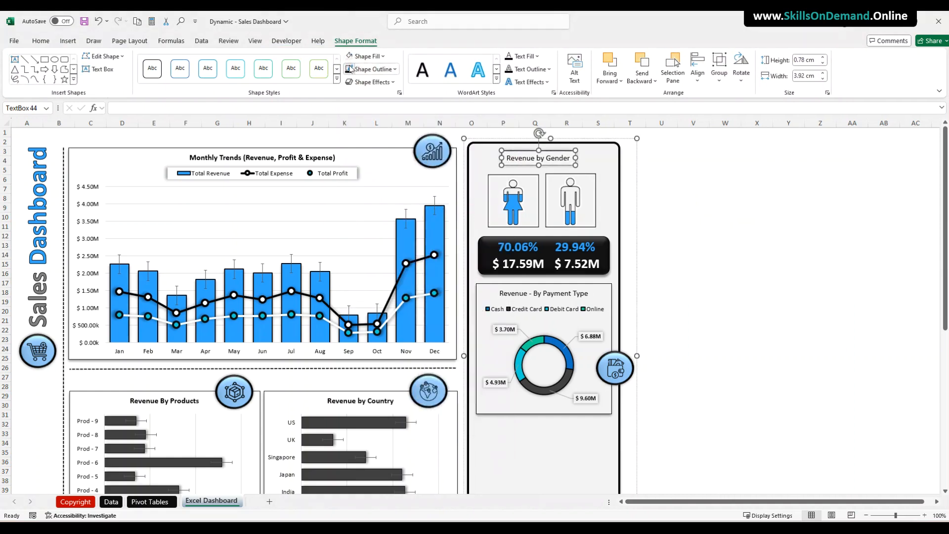
{"action": "left_click", "coordinate": [719, 196]}
Apply a centered outer shadow to both the female and male pictures.
{"action": "left_click", "coordinate": [537, 225]}
{"action": "left_click", "coordinate": [533, 226]}
{"action": "left_click", "coordinate": [556, 228], "text": "shift"}
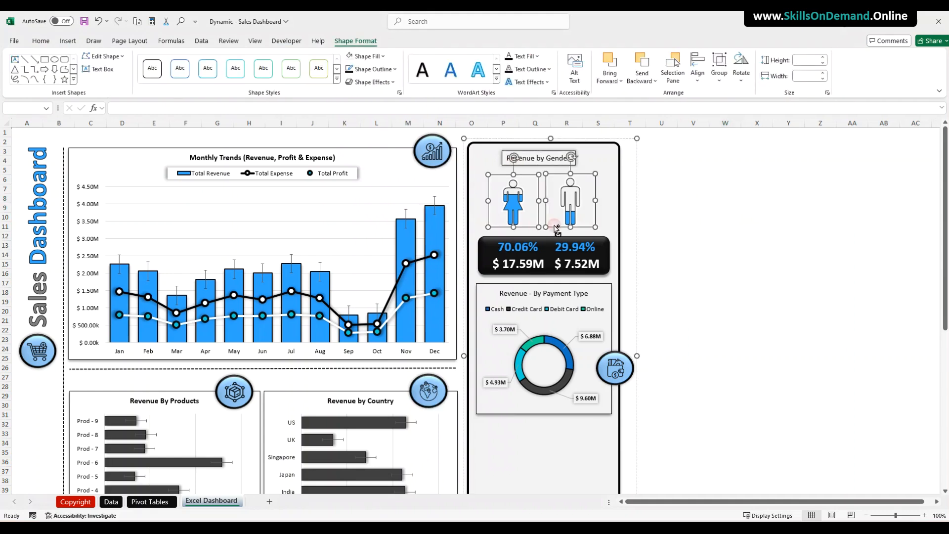
{"action": "left_click", "coordinate": [373, 82]}
{"action": "mouse_move", "coordinate": [381, 123]}
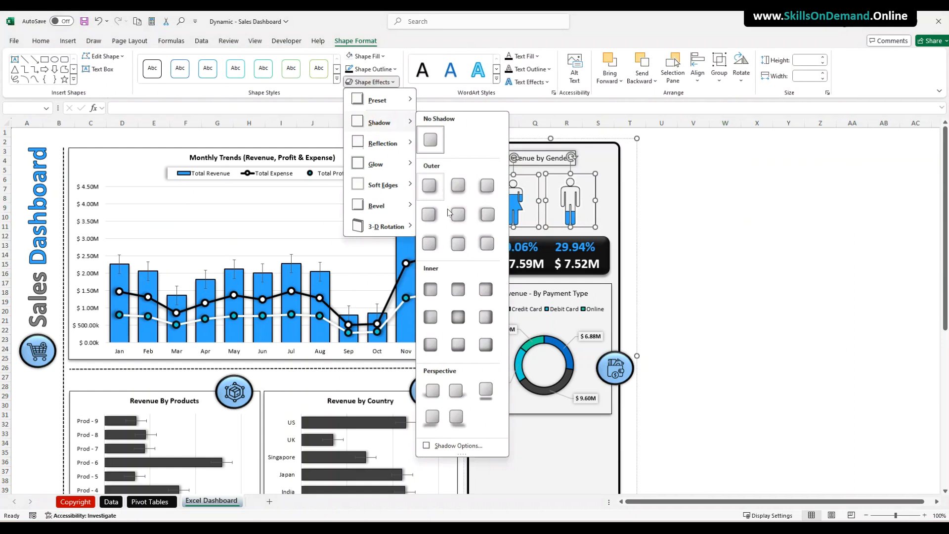
{"action": "left_click", "coordinate": [458, 218]}
{"action": "left_click", "coordinate": [733, 240]}
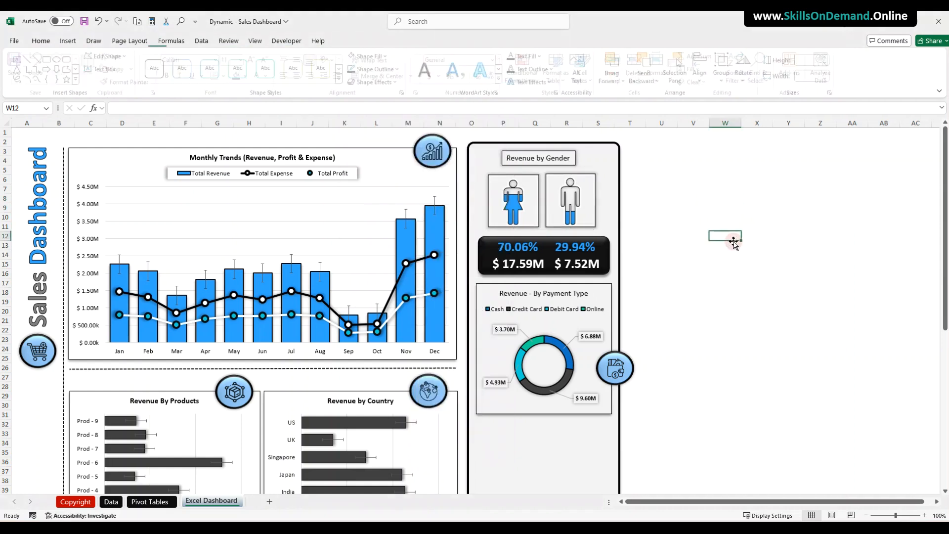
{"action": "scroll", "coordinate": [736, 244], "scroll_direction": "down", "scroll_amount": 6}
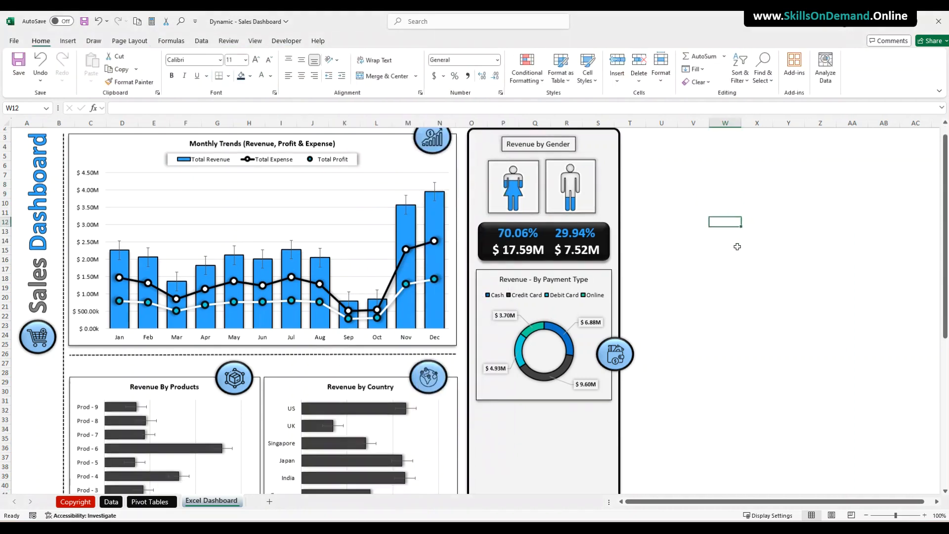
{"action": "scroll", "coordinate": [736, 252], "scroll_direction": "up", "scroll_amount": 6}
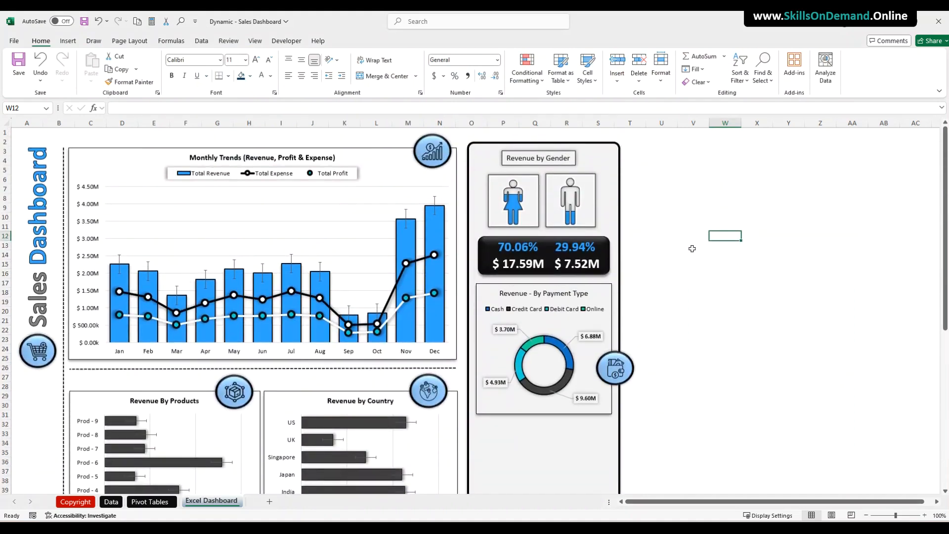
Make the Revenue by Gender title text bold.
{"action": "left_click", "coordinate": [692, 246]}
{"action": "left_click", "coordinate": [528, 162]}
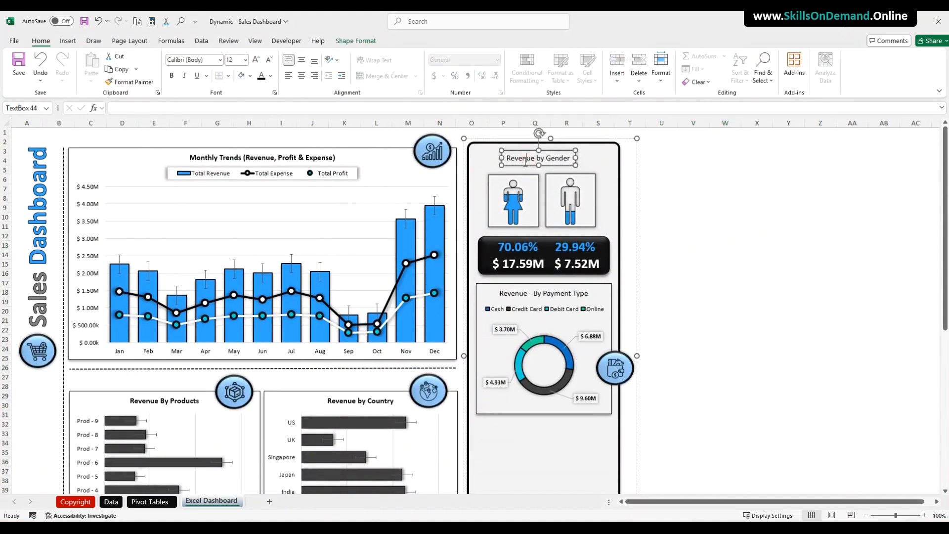
{"action": "left_click_drag", "start_coordinate": [512, 160], "coordinate": [578, 160]}
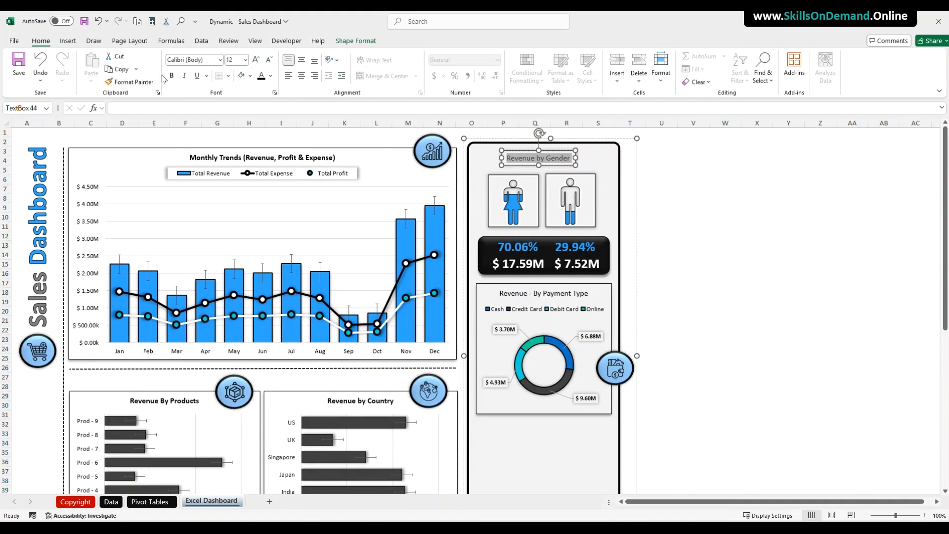
{"action": "left_click", "coordinate": [722, 244]}
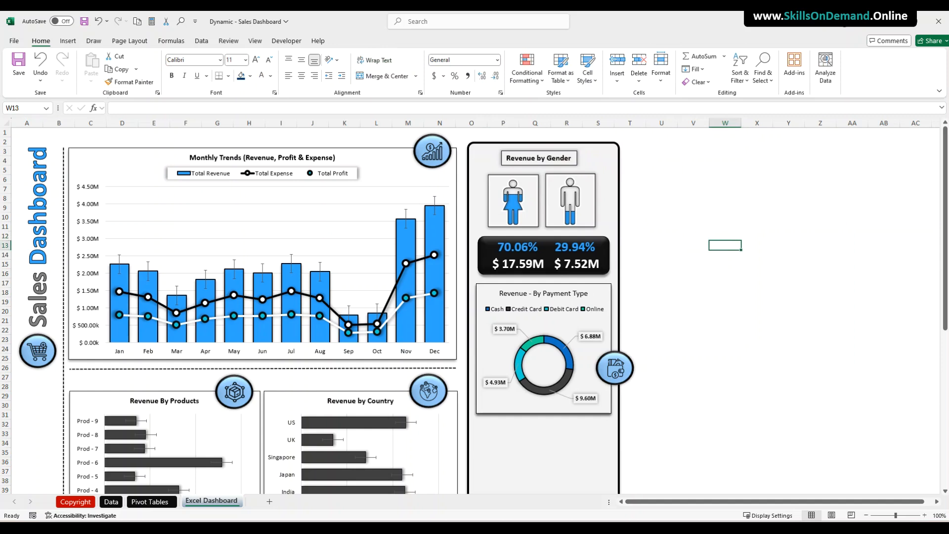
Insert a doughnut chart from the Customer Satisfaction pivot table on the Pivot Tables sheet and place it below that table.
{"action": "left_click", "coordinate": [145, 501]}
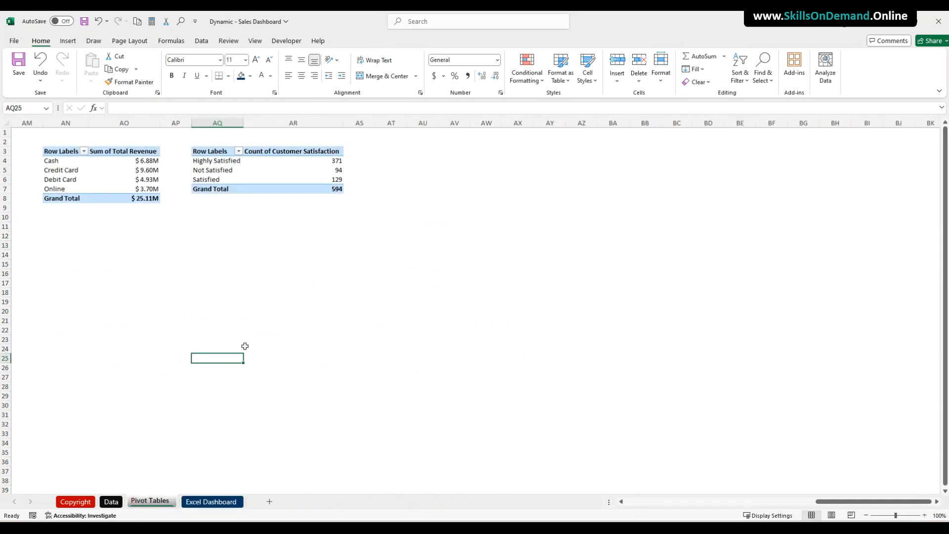
{"action": "left_click", "coordinate": [244, 347]}
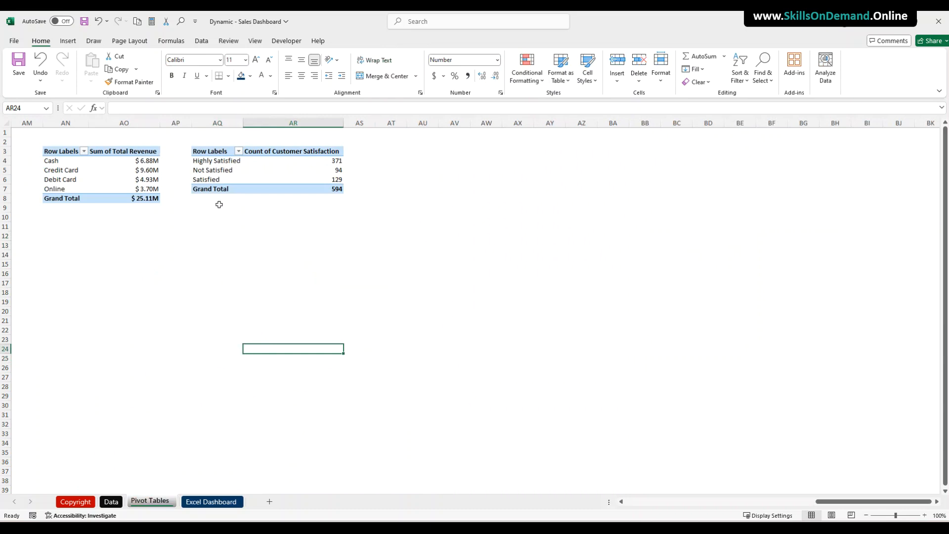
{"action": "left_click", "coordinate": [212, 181]}
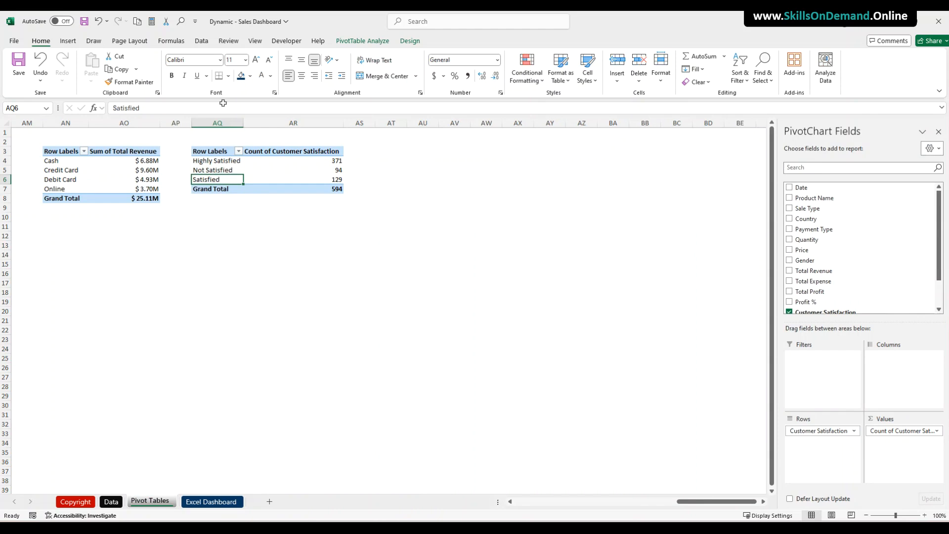
{"action": "left_click", "coordinate": [67, 41]}
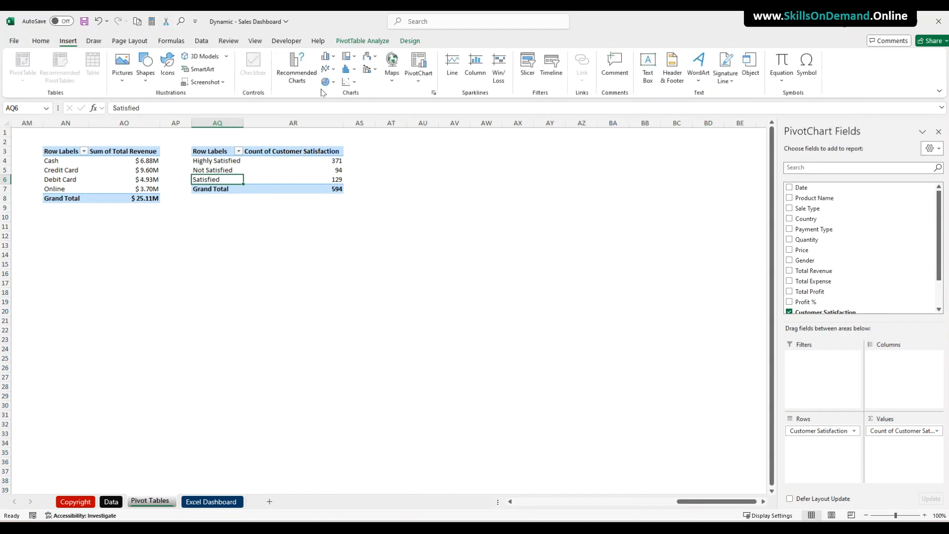
{"action": "left_click", "coordinate": [333, 83]}
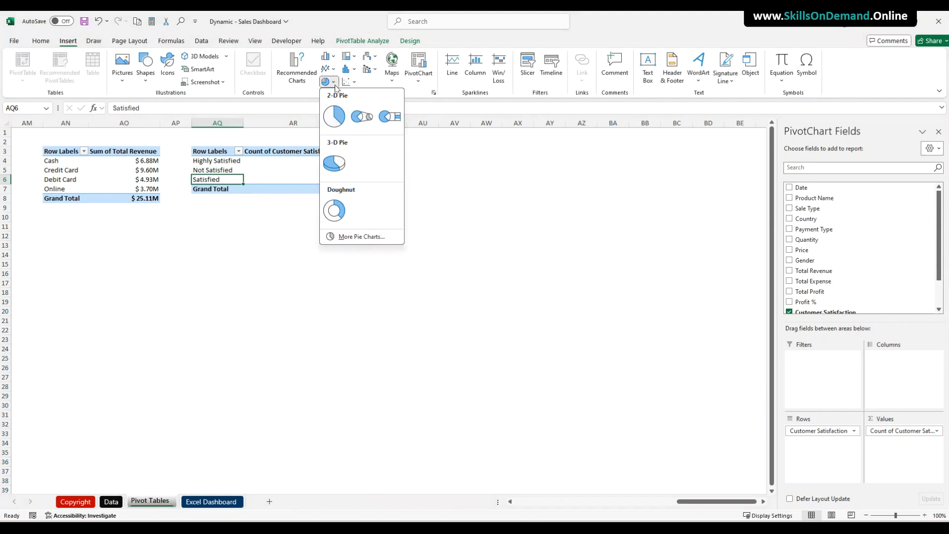
{"action": "left_click", "coordinate": [334, 210]}
{"action": "left_click_drag", "start_coordinate": [360, 240], "coordinate": [290, 244]}
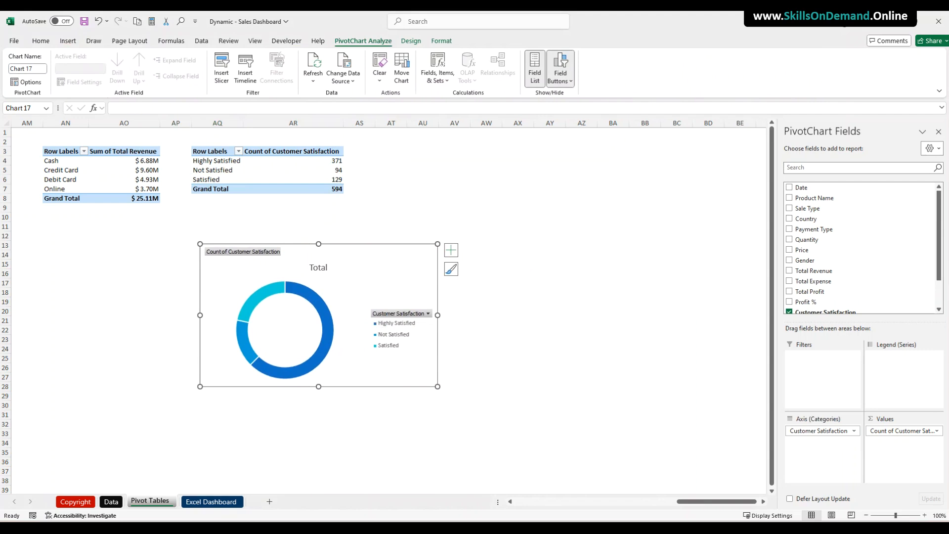
Change the doughnut chart's title to Customer Satisfaction.
{"action": "left_click", "coordinate": [320, 267]}
{"action": "type", "text": "Cst"}
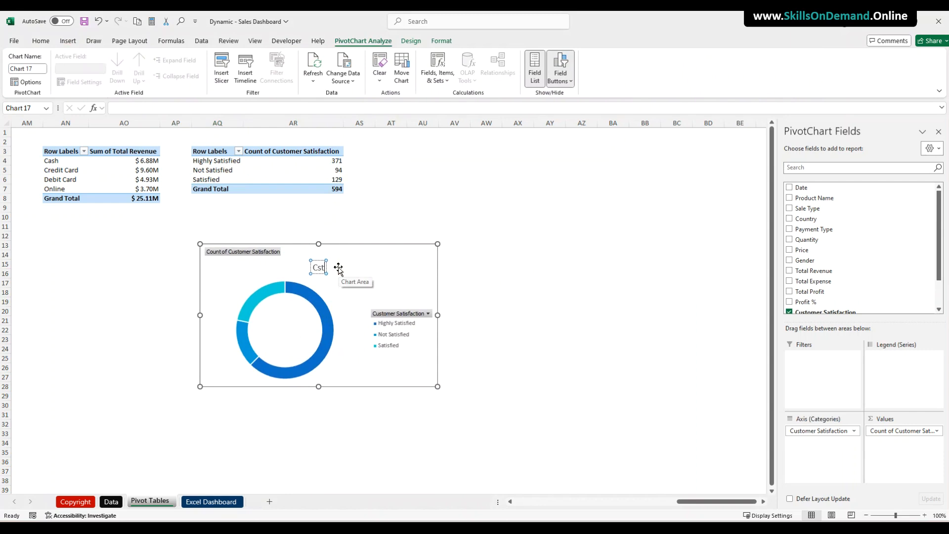
{"action": "type", "text": "omer"}
{"action": "type", "text": "u"}
{"action": "left_click", "coordinate": [336, 268]}
{"action": "type", "text": "Satisfaction"}
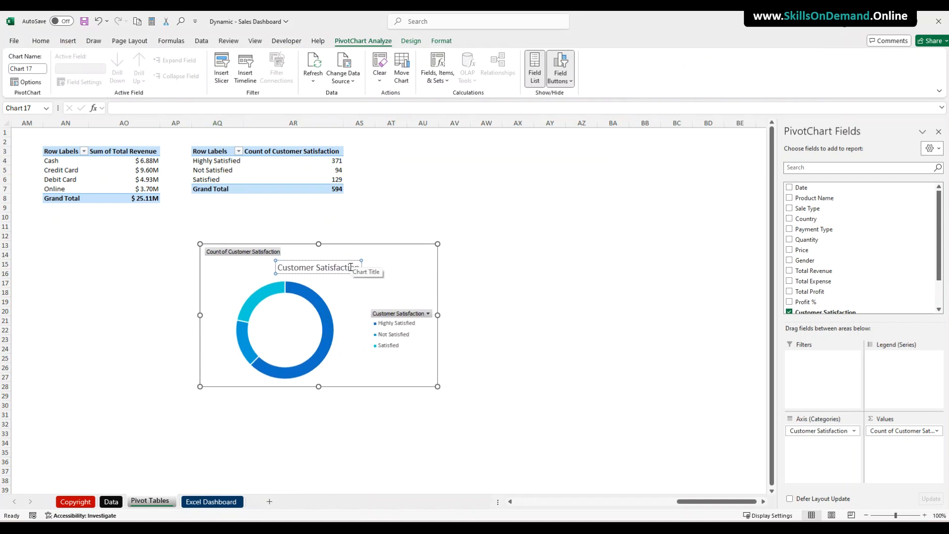
{"action": "left_click", "coordinate": [494, 256]}
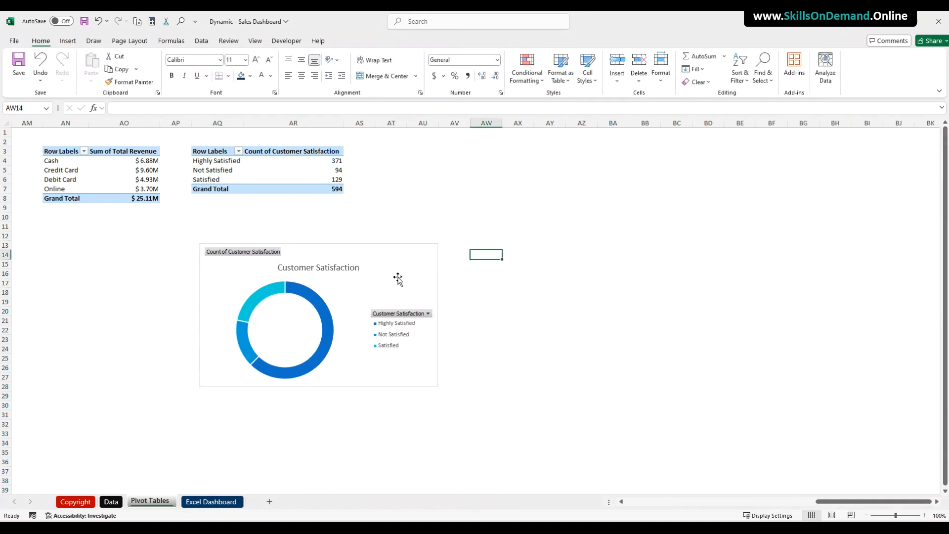
Set the Customer Satisfaction chart title to font size 12 in black.
{"action": "left_click", "coordinate": [312, 265]}
{"action": "left_click", "coordinate": [39, 40]}
{"action": "left_click", "coordinate": [270, 60]}
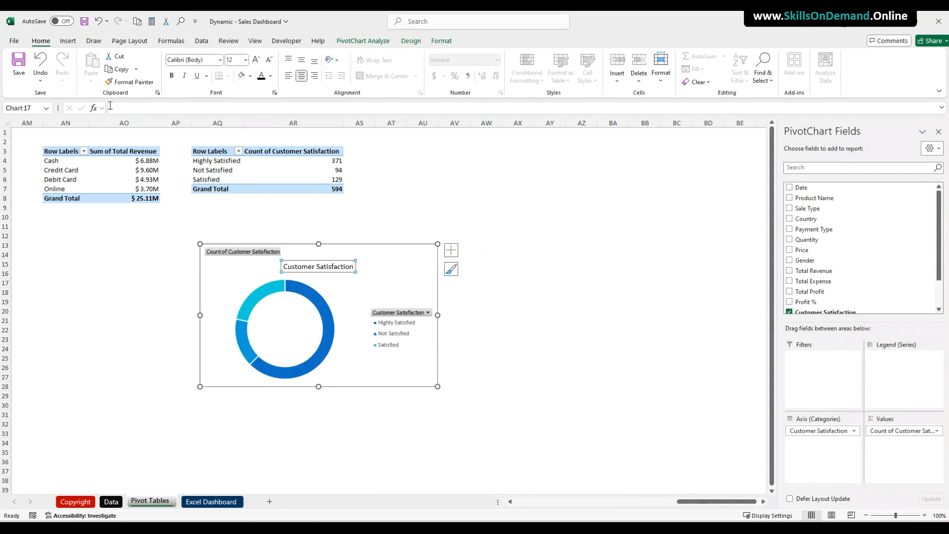
{"action": "left_click", "coordinate": [434, 41]}
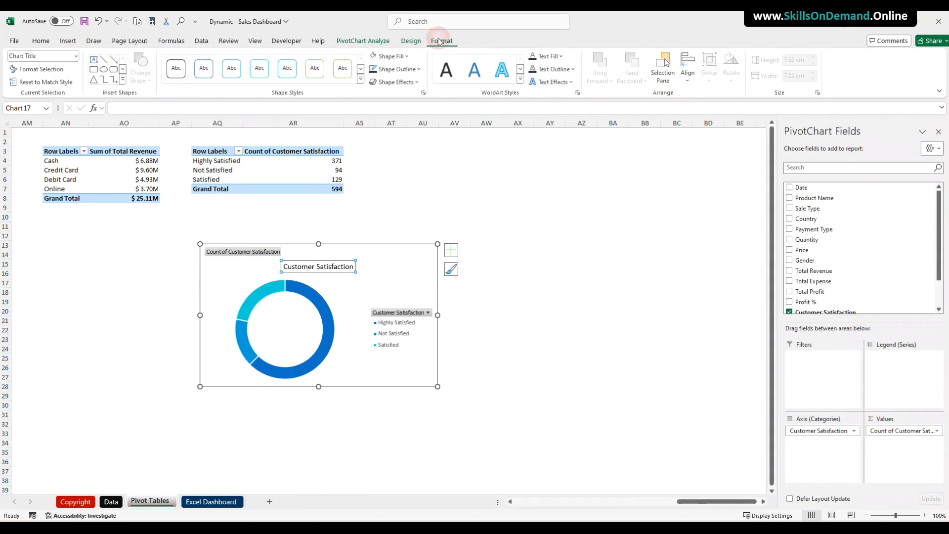
{"action": "left_click", "coordinate": [607, 263]}
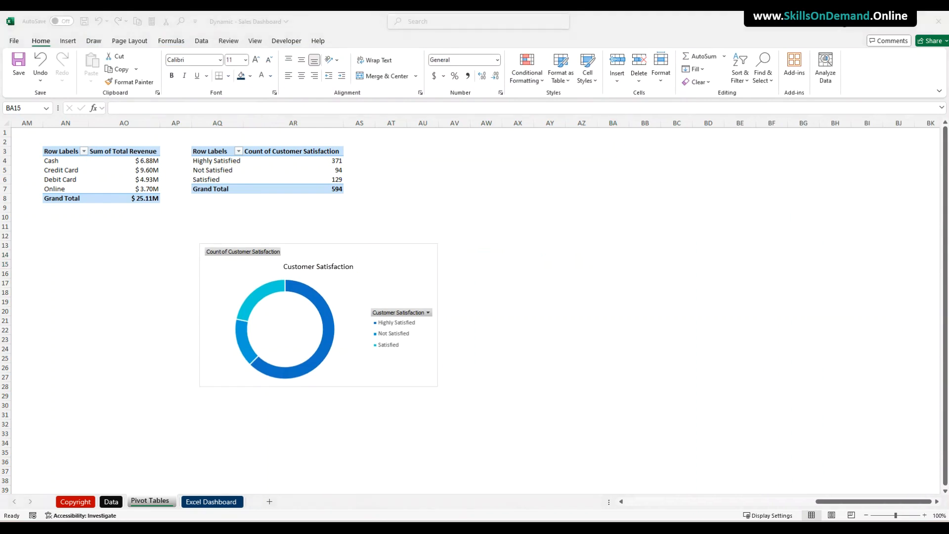
Add data labels to the Customer Satisfaction doughnut series.
{"action": "right_click", "coordinate": [254, 307]}
{"action": "left_click", "coordinate": [289, 412]}
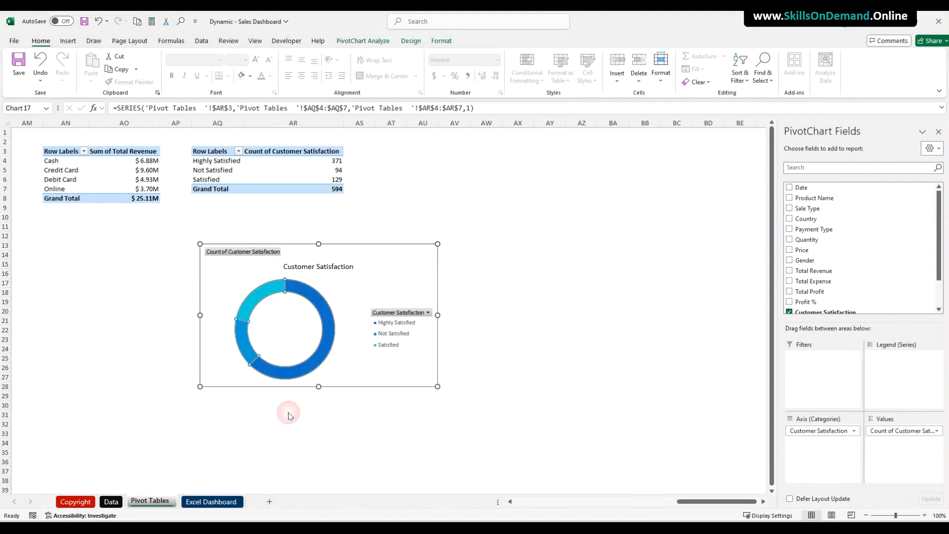
{"action": "left_click", "coordinate": [260, 432]}
Move the Not Satisfied and Satisfied data labels outside the doughnut ring, beside their slices.
{"action": "left_click", "coordinate": [251, 343]}
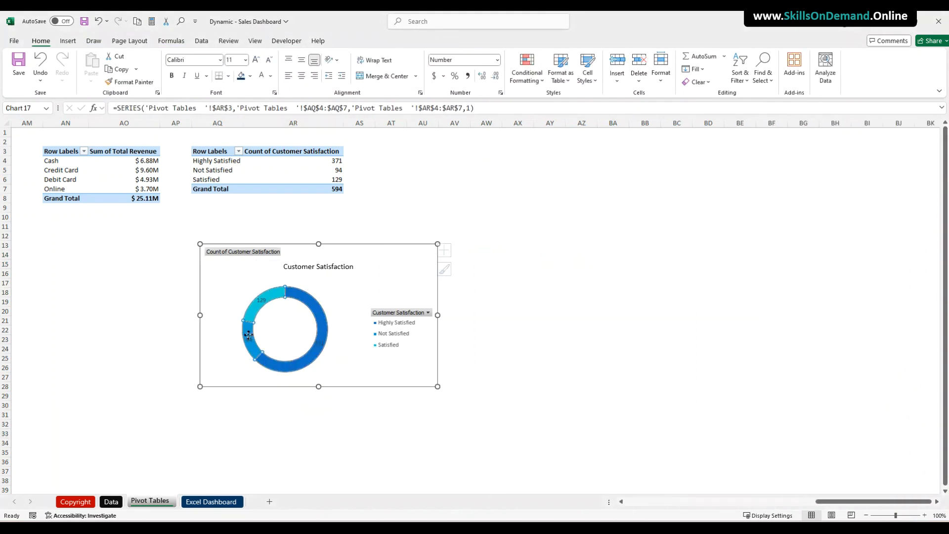
{"action": "left_click", "coordinate": [251, 340]}
{"action": "left_click", "coordinate": [250, 340]}
{"action": "left_click_drag", "start_coordinate": [250, 340], "coordinate": [215, 341]}
{"action": "left_click", "coordinate": [259, 301]}
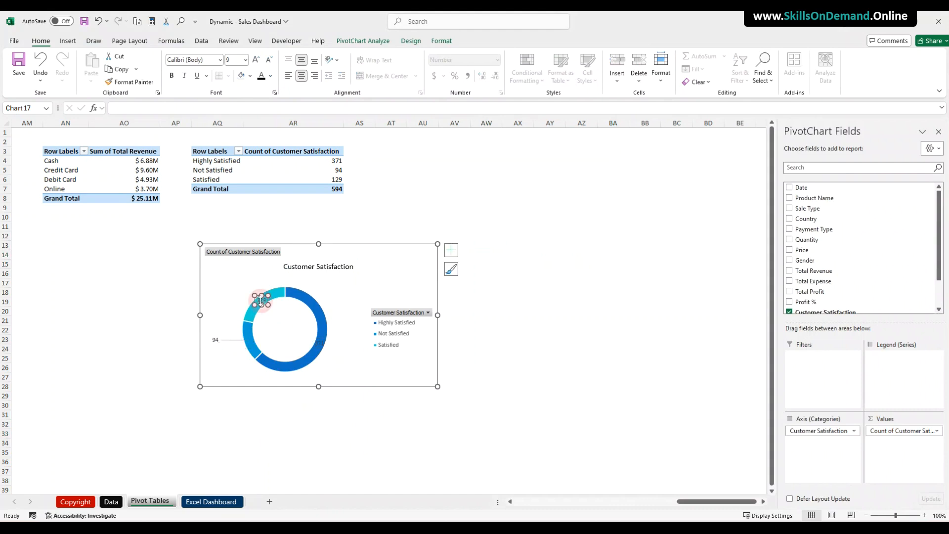
{"action": "left_click_drag", "start_coordinate": [259, 302], "coordinate": [232, 285]}
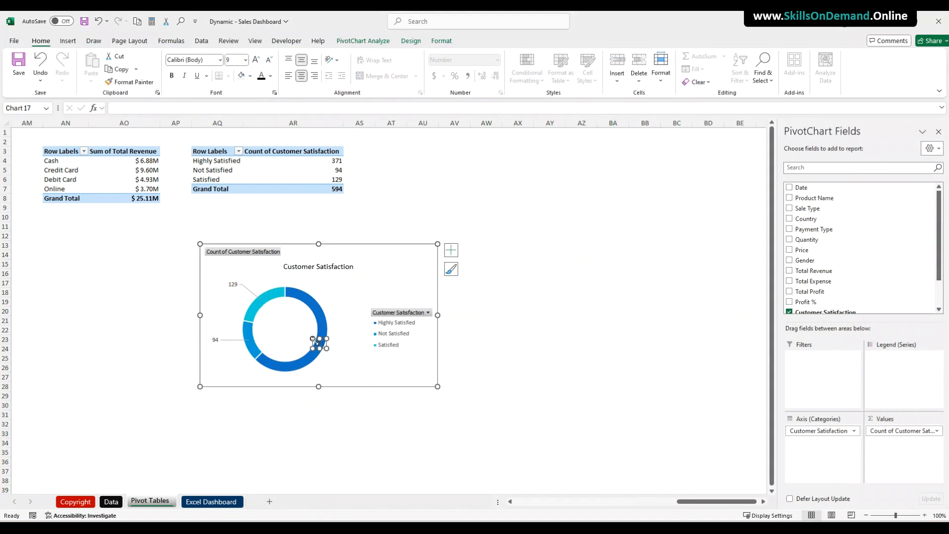
Move the Highly Satisfied data label outside the ring, beside the lower part of its slice.
{"action": "left_click_drag", "start_coordinate": [321, 352], "coordinate": [348, 357]}
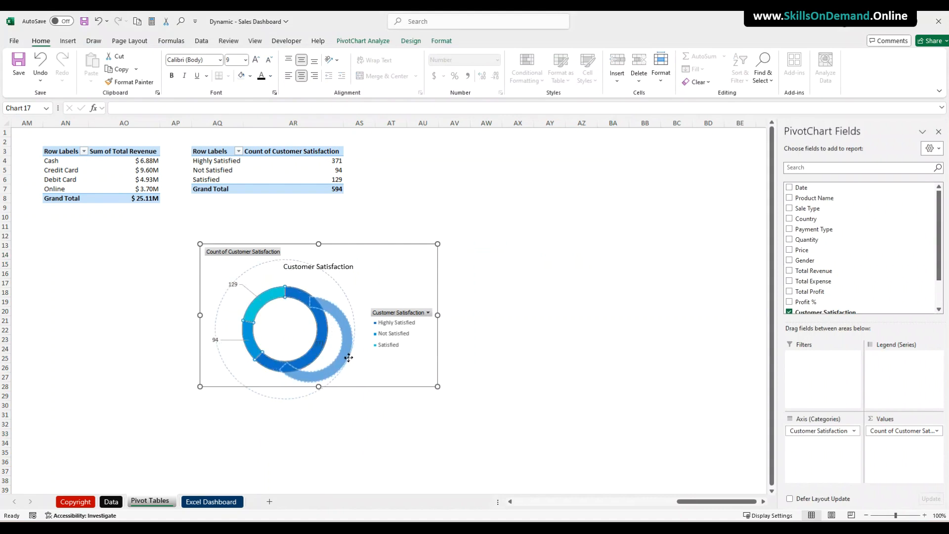
{"action": "key", "text": "ctrl+z"}
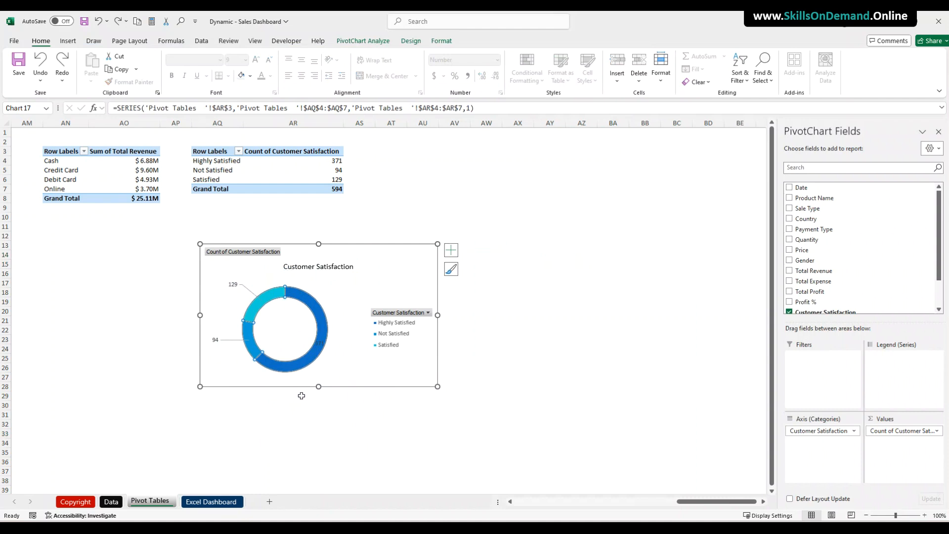
{"action": "left_click", "coordinate": [320, 344]}
{"action": "left_click_drag", "start_coordinate": [319, 347], "coordinate": [347, 354]}
{"action": "left_click", "coordinate": [335, 414]}
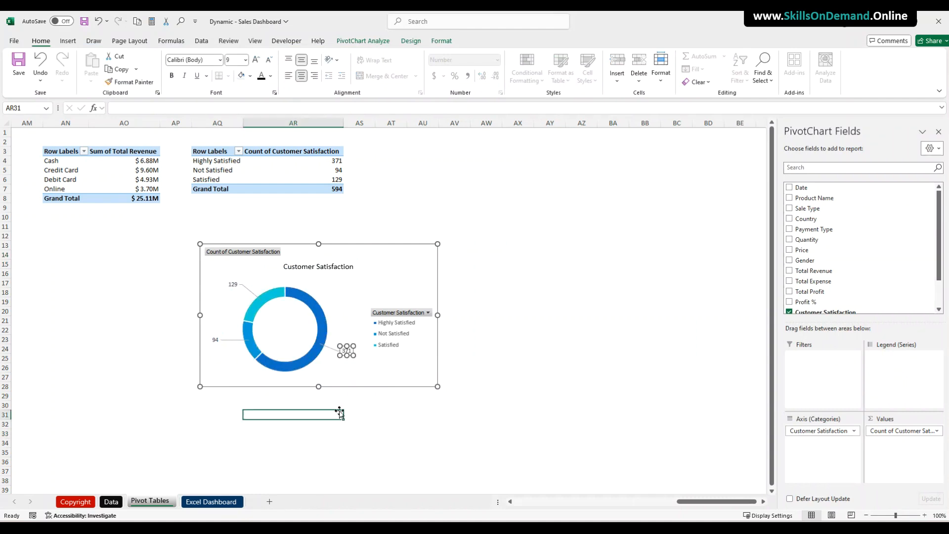
Shift the Not Satisfied data label slightly lower beside the doughnut.
{"action": "left_click", "coordinate": [218, 339]}
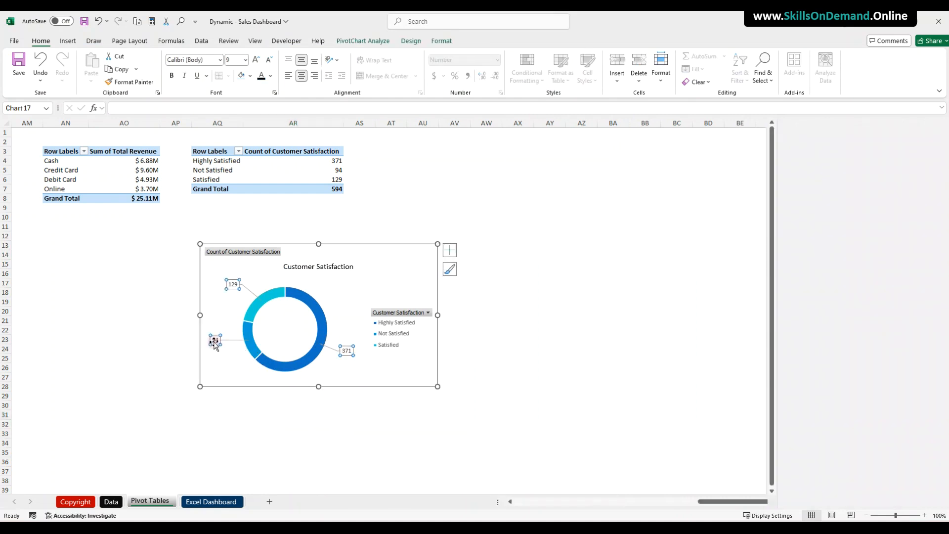
{"action": "left_click", "coordinate": [215, 341]}
{"action": "left_click_drag", "start_coordinate": [215, 346], "coordinate": [221, 355]}
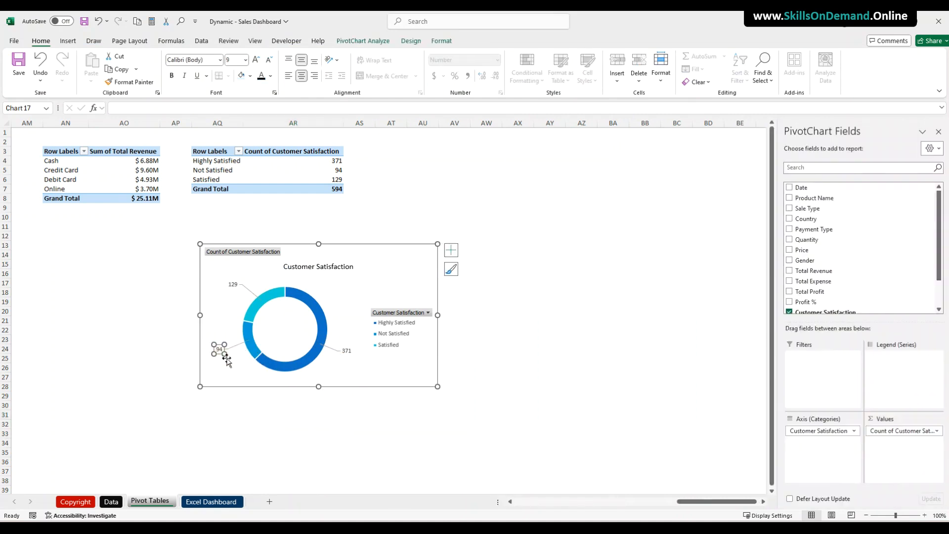
{"action": "left_click", "coordinate": [260, 405]}
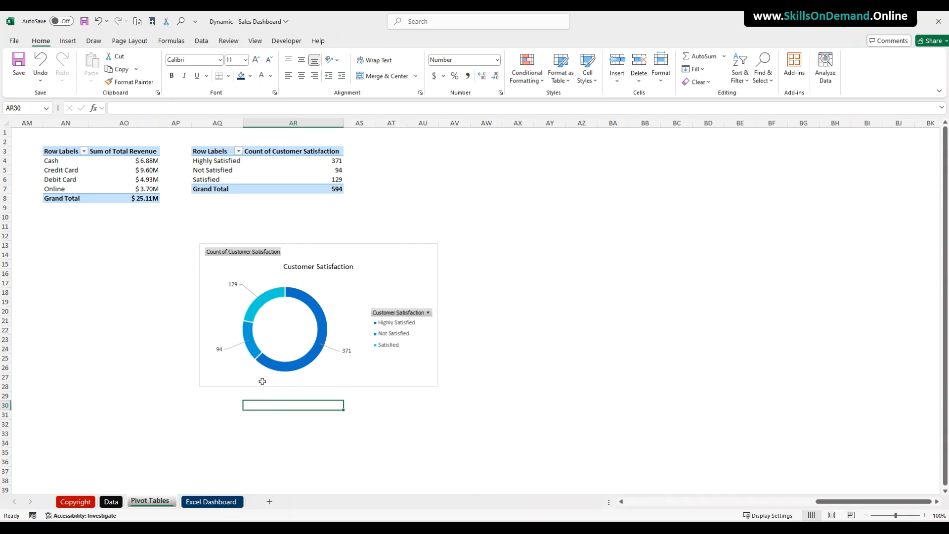
Apply a shadow effect to the doughnut's data labels and make their text bold.
{"action": "left_click", "coordinate": [220, 348]}
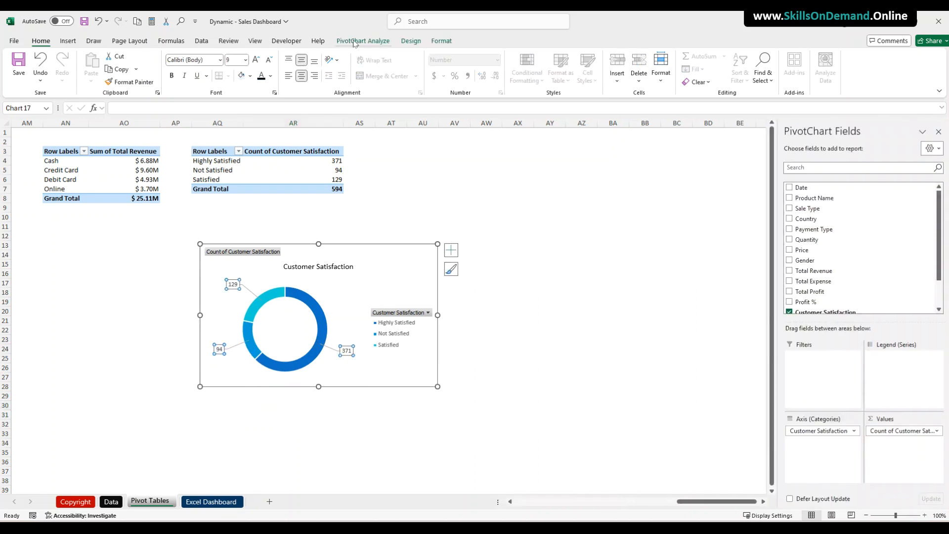
{"action": "left_click", "coordinate": [452, 41]}
{"action": "left_click", "coordinate": [396, 82]}
{"action": "mouse_move", "coordinate": [404, 122]}
{"action": "left_click", "coordinate": [479, 214]}
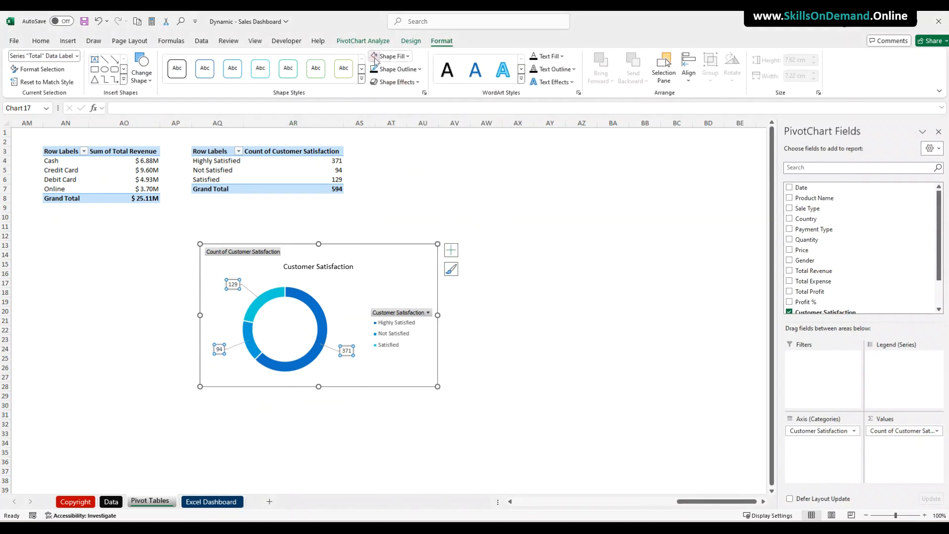
{"action": "left_click", "coordinate": [41, 42]}
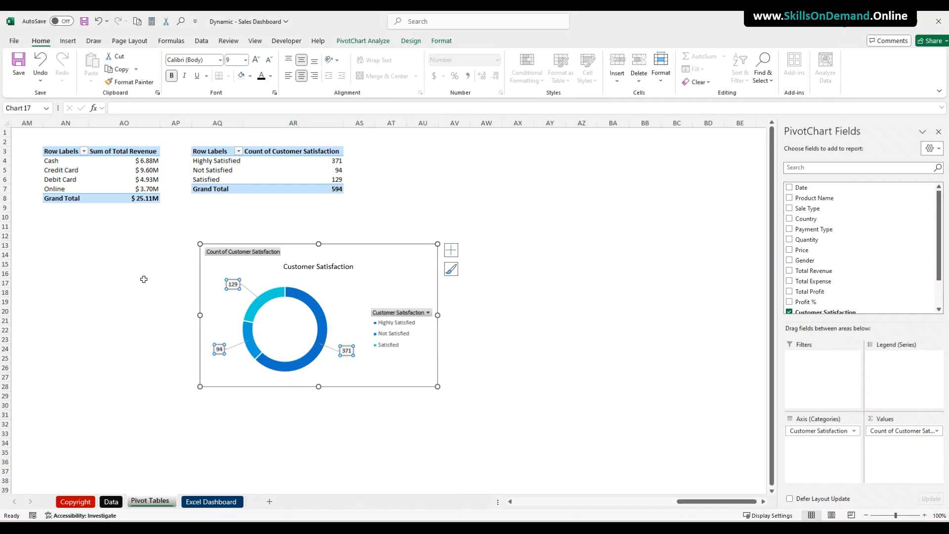
{"action": "left_click", "coordinate": [128, 309]}
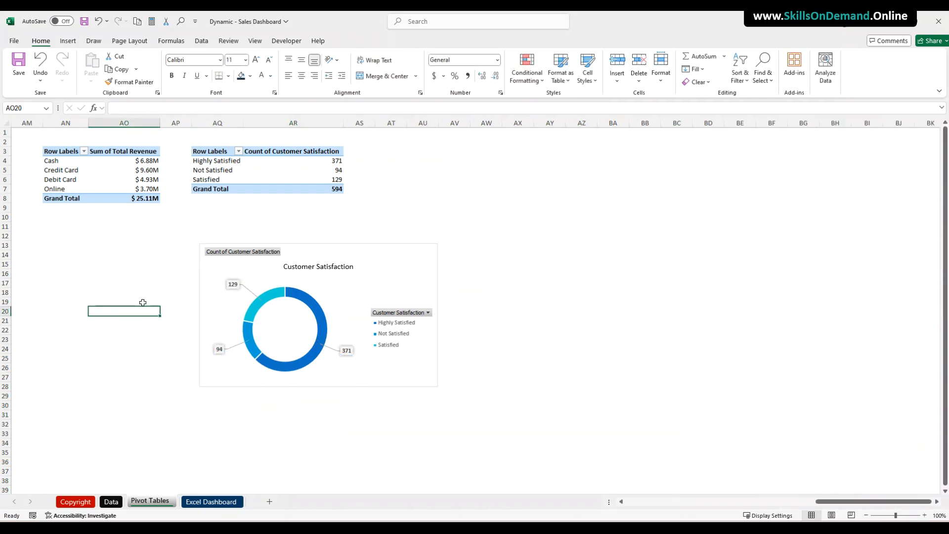
Set the Customer Satisfaction chart's legend position to Top.
{"action": "right_click", "coordinate": [394, 342]}
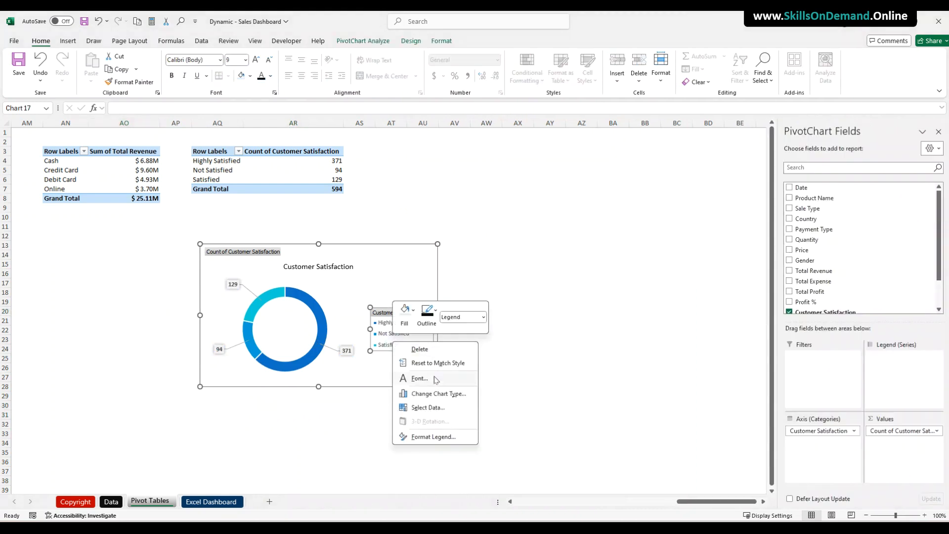
{"action": "left_click", "coordinate": [433, 436]}
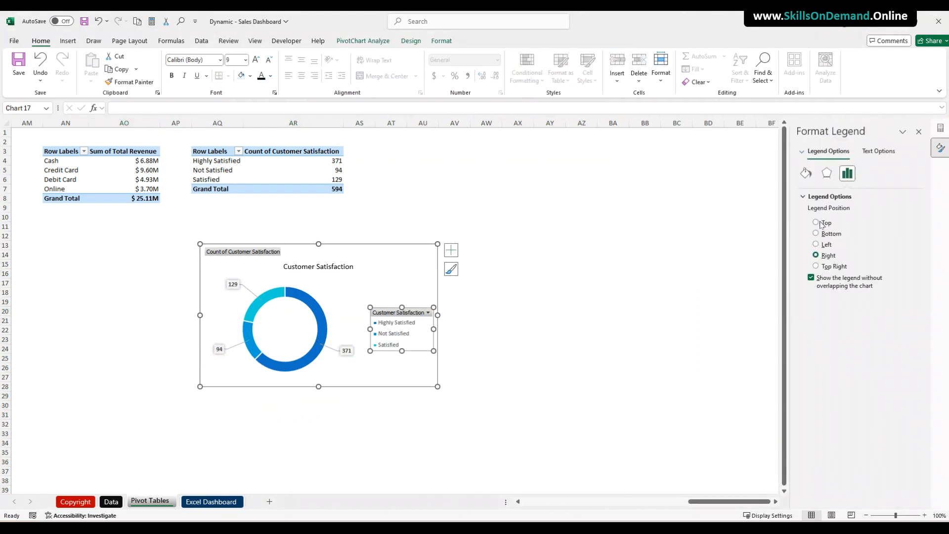
{"action": "left_click", "coordinate": [816, 223]}
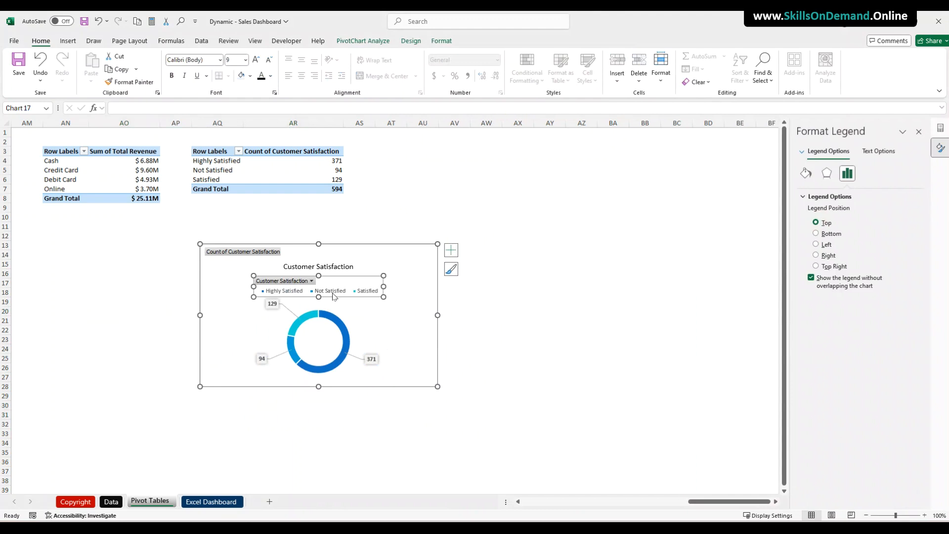
Set the chart legend text to font size 10 in black.
{"action": "left_click", "coordinate": [370, 292]}
{"action": "left_click", "coordinate": [548, 321]}
{"action": "left_click", "coordinate": [324, 297]}
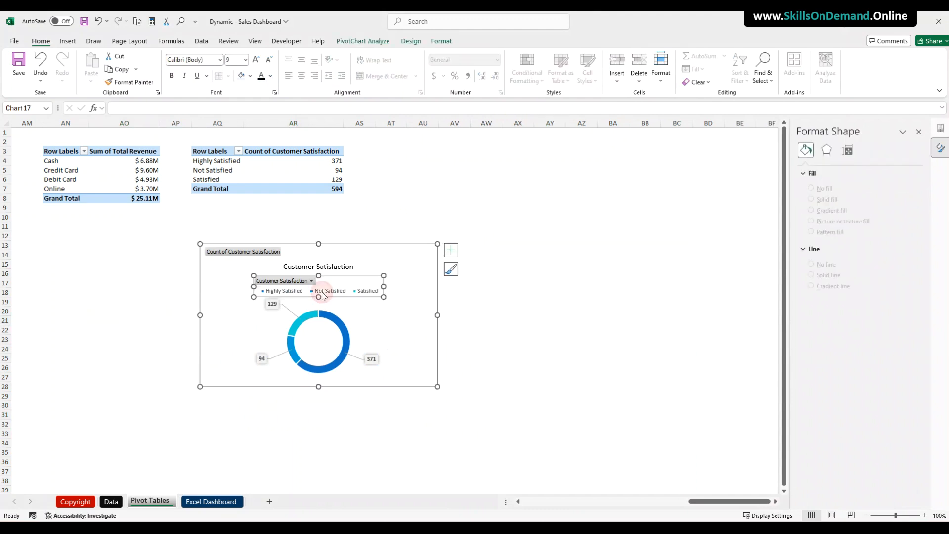
{"action": "left_click", "coordinate": [256, 61]}
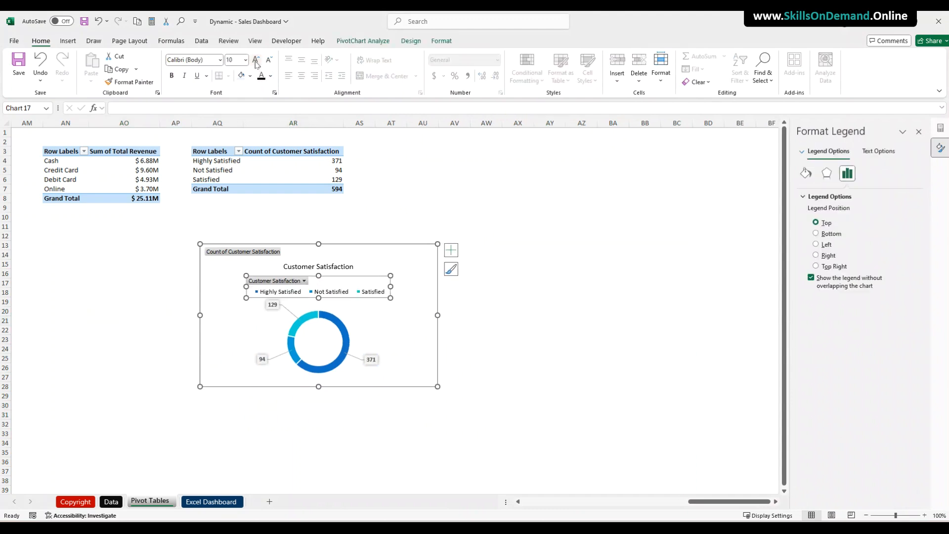
Make the Customer Satisfaction chart title bold.
{"action": "left_click", "coordinate": [326, 267]}
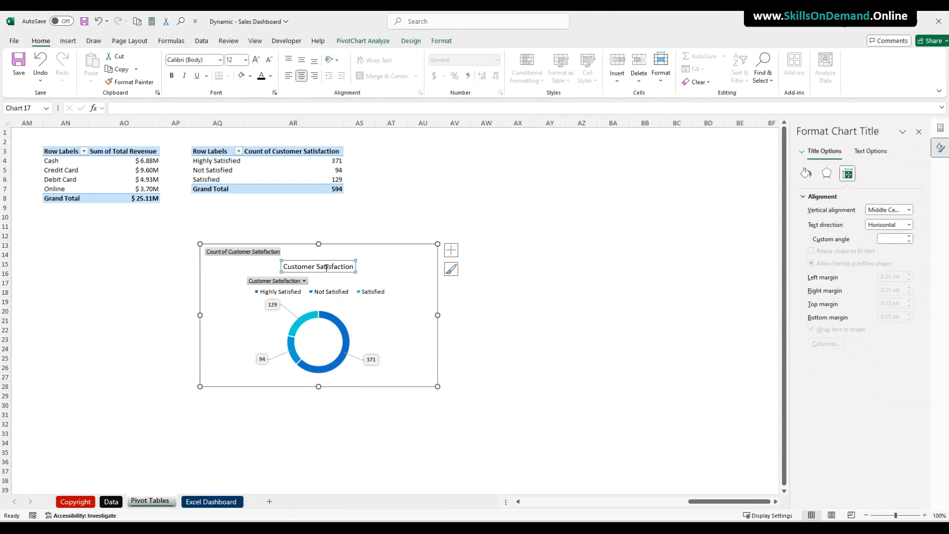
{"action": "left_click", "coordinate": [172, 76]}
{"action": "left_click", "coordinate": [569, 291]}
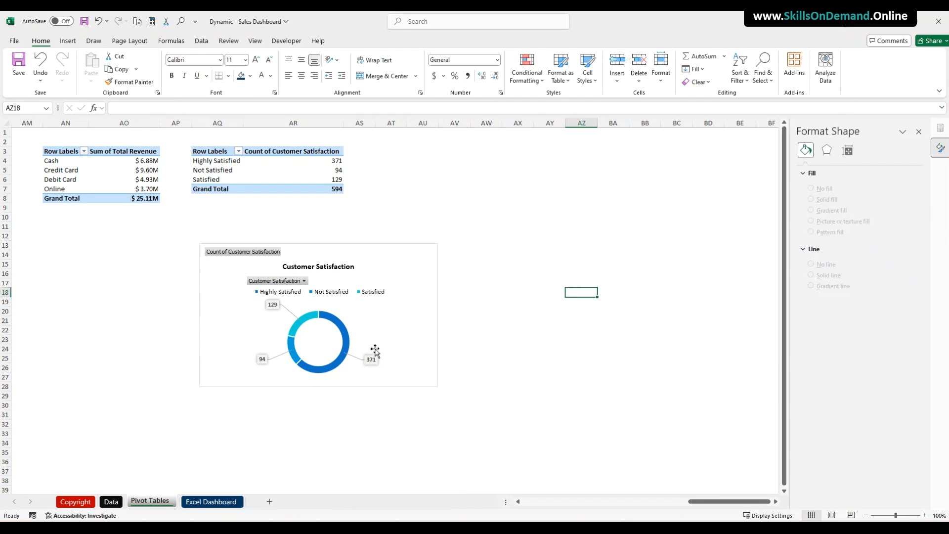
Give the doughnut series a black outline and a shadow effect.
{"action": "left_click", "coordinate": [344, 340]}
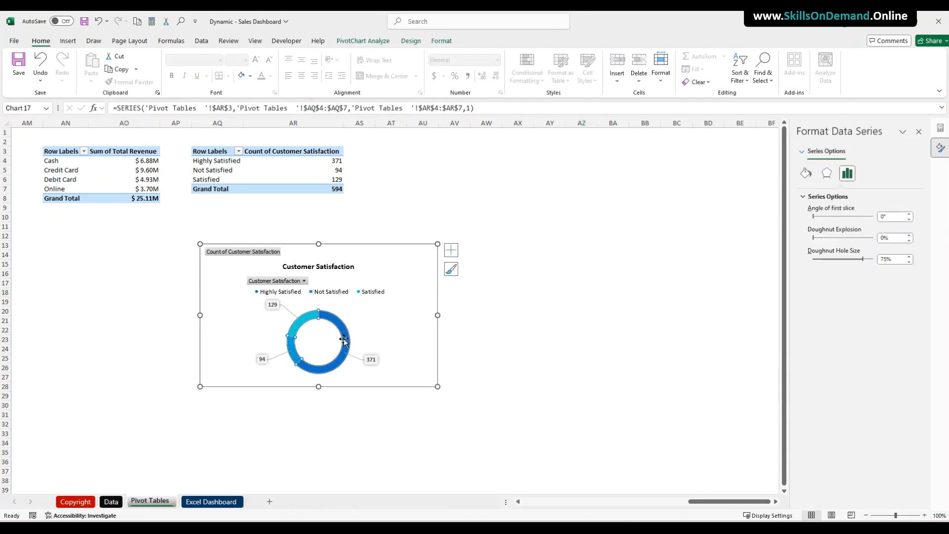
{"action": "left_click", "coordinate": [442, 42]}
{"action": "left_click", "coordinate": [392, 82]}
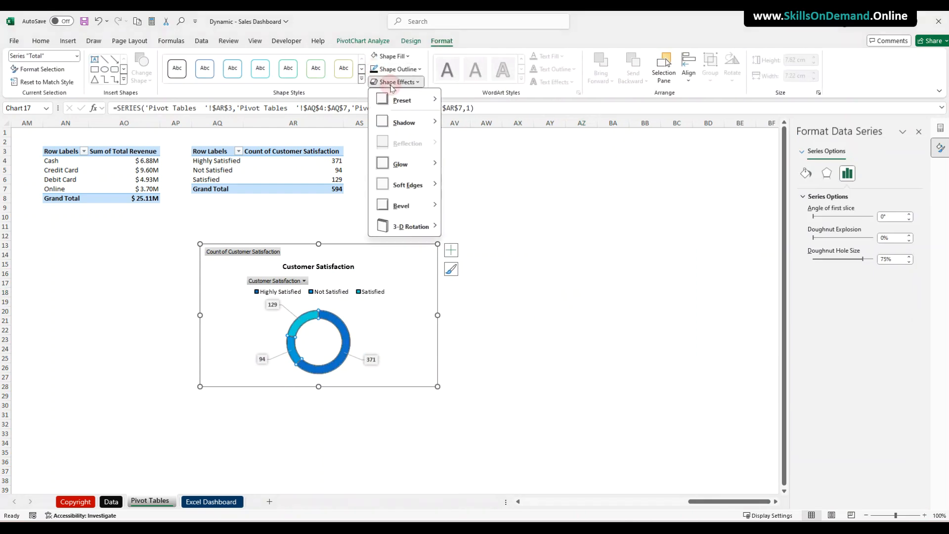
{"action": "mouse_move", "coordinate": [406, 124]}
{"action": "left_click", "coordinate": [485, 218]}
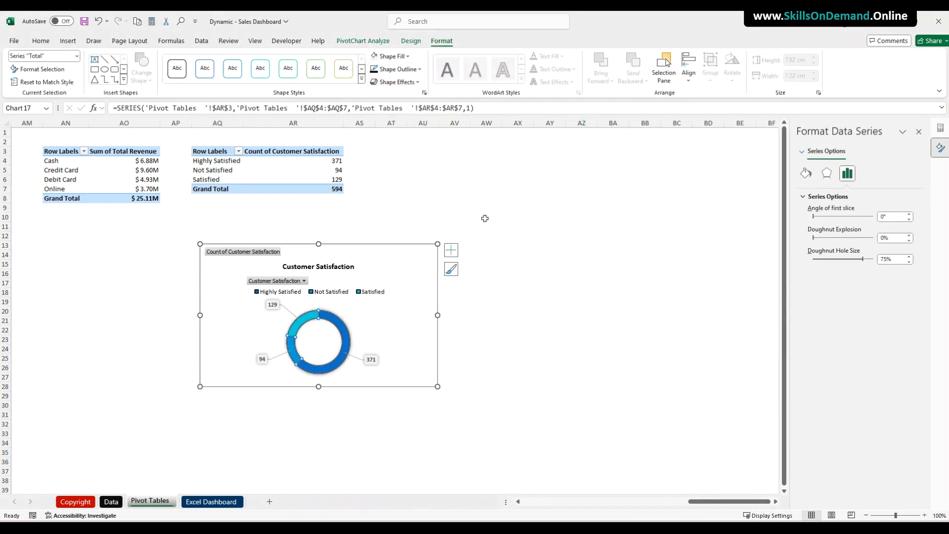
{"action": "left_click", "coordinate": [571, 292]}
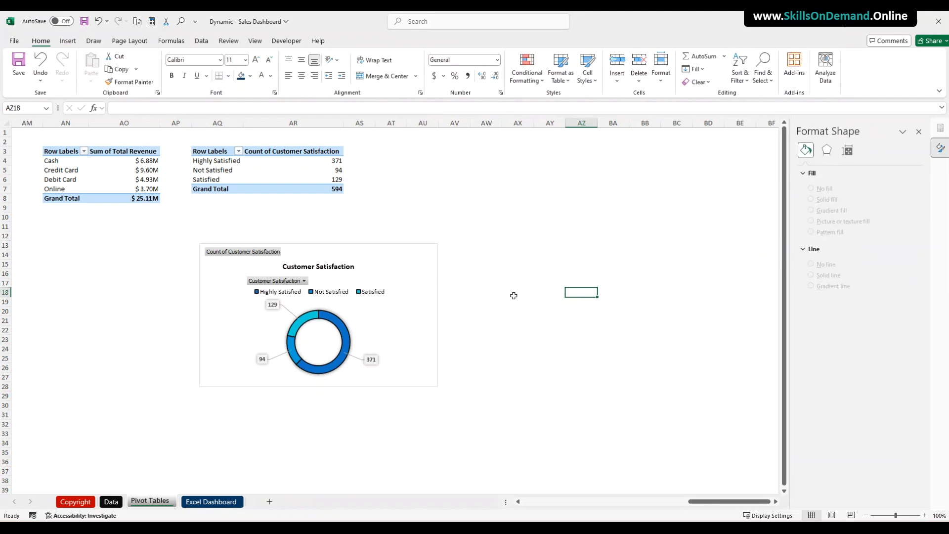
Hide all field buttons on the Customer Satisfaction chart.
{"action": "right_click", "coordinate": [267, 283]}
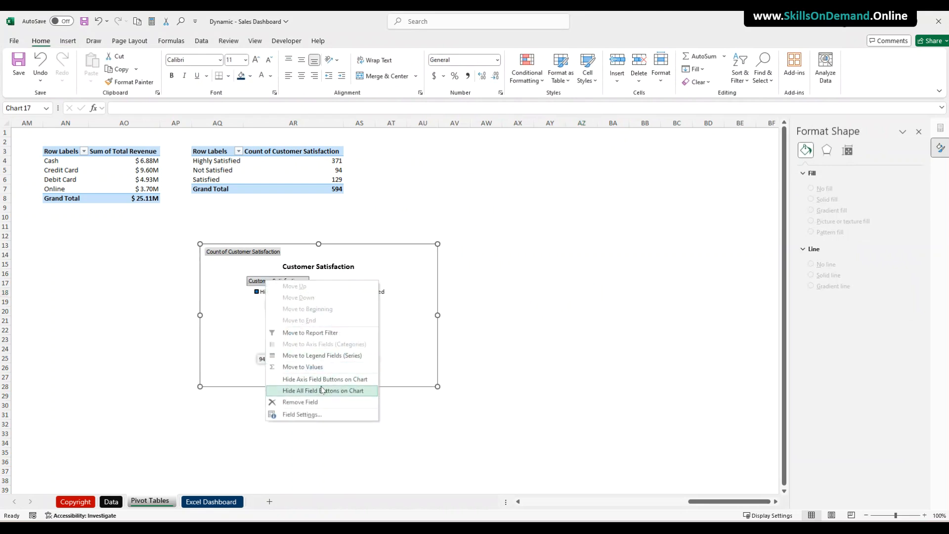
{"action": "left_click", "coordinate": [330, 390]}
{"action": "left_click", "coordinate": [310, 432]}
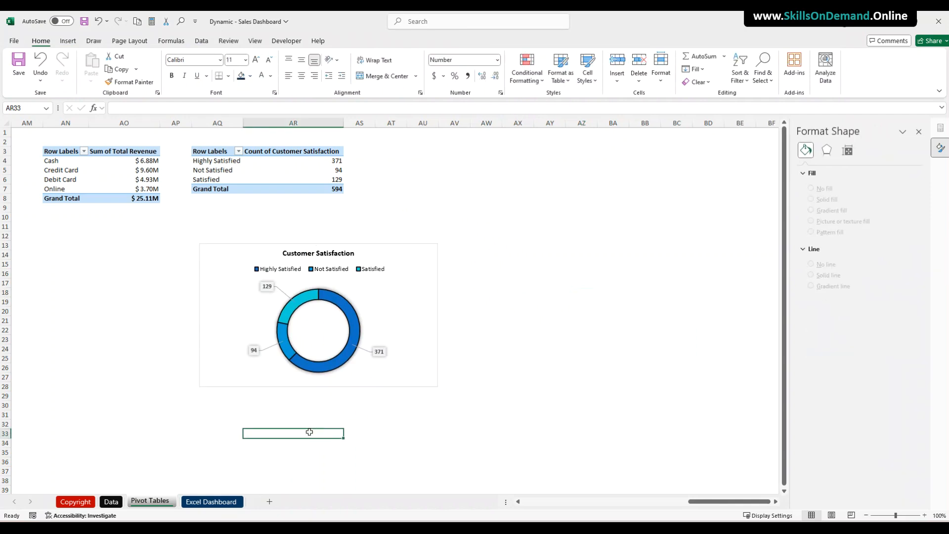
Give the Customer Satisfaction chart area a black outline and a shadow effect.
{"action": "left_click", "coordinate": [253, 385]}
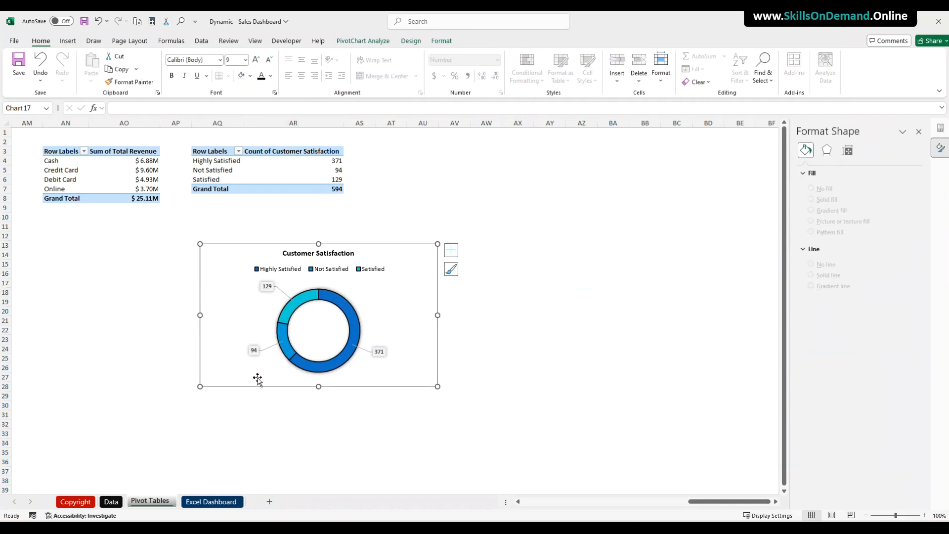
{"action": "left_click", "coordinate": [437, 42]}
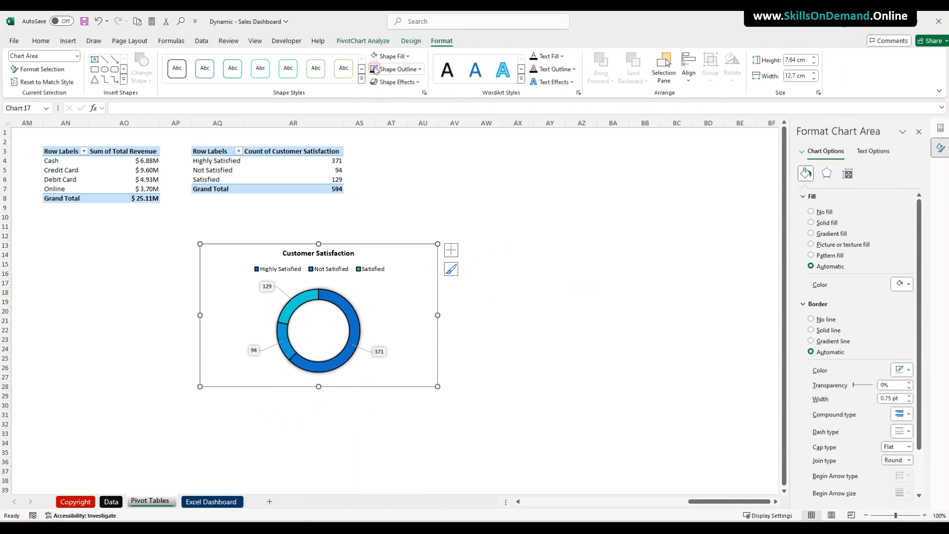
{"action": "left_click", "coordinate": [389, 83]}
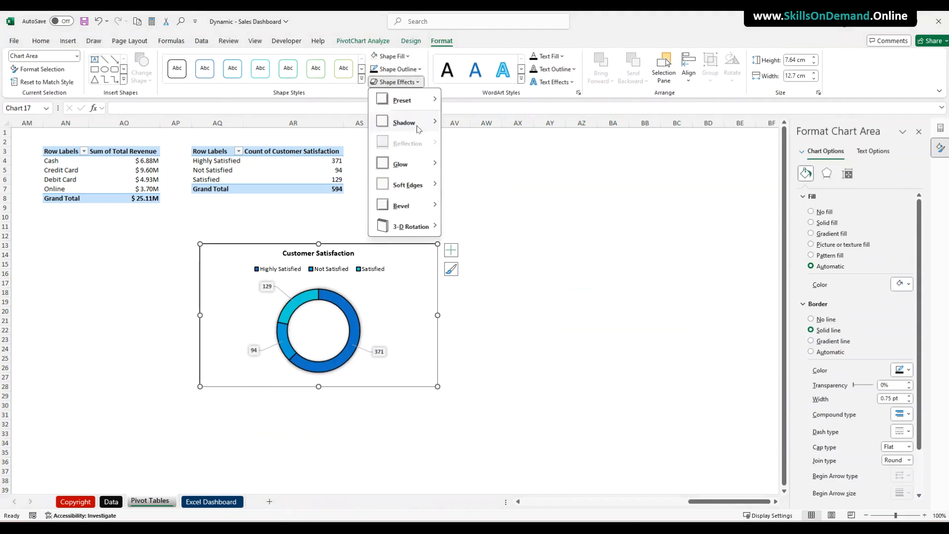
{"action": "left_click", "coordinate": [514, 244]}
{"action": "left_click", "coordinate": [515, 274]}
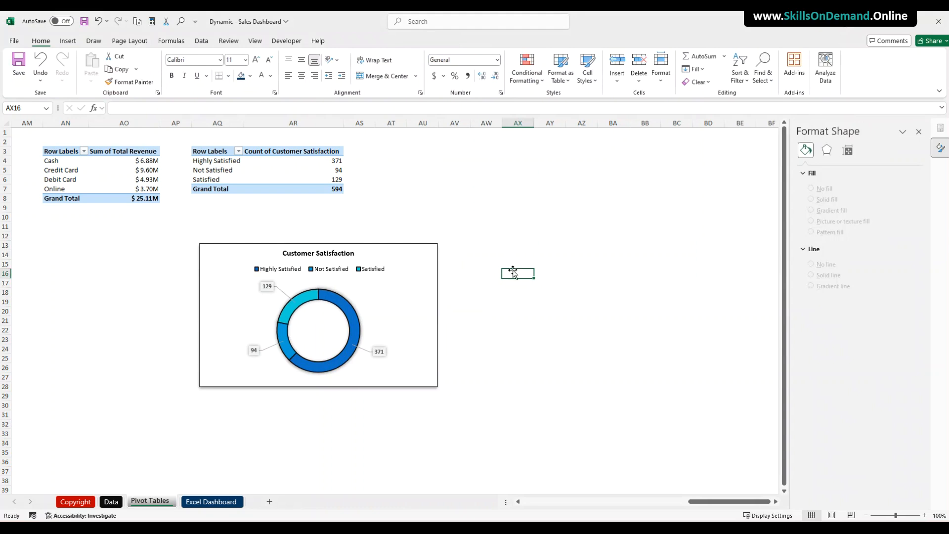
Fill the Highly Satisfied slice of the doughnut with dark grey.
{"action": "left_click", "coordinate": [355, 324]}
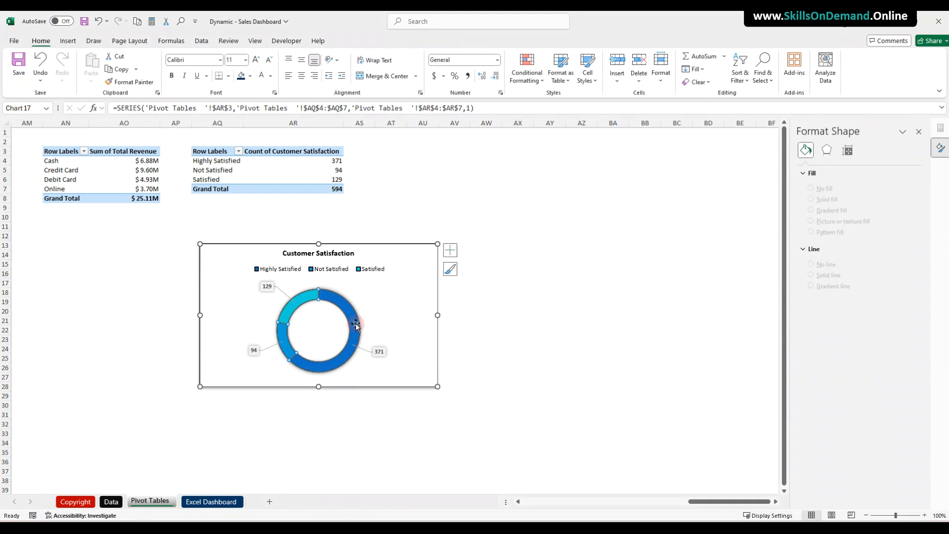
{"action": "left_click", "coordinate": [355, 323]}
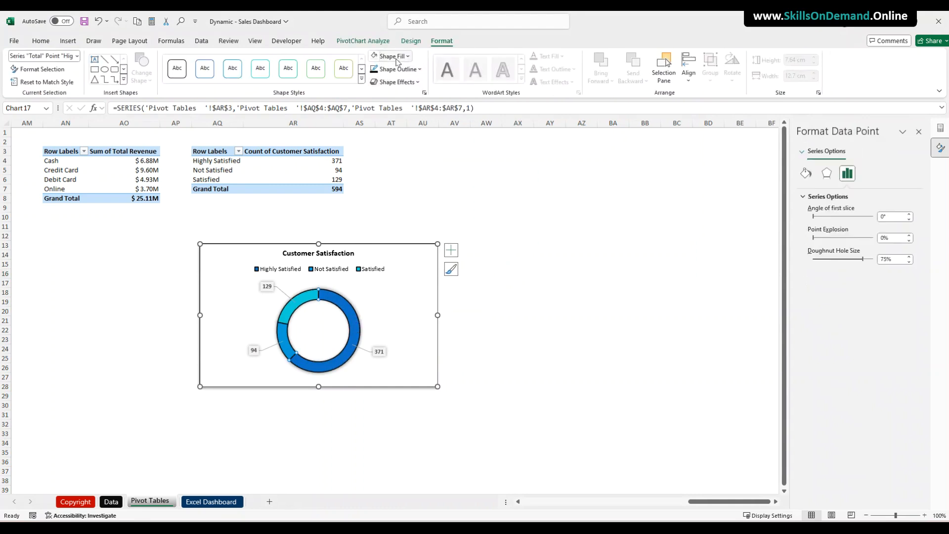
{"action": "left_click", "coordinate": [394, 56]}
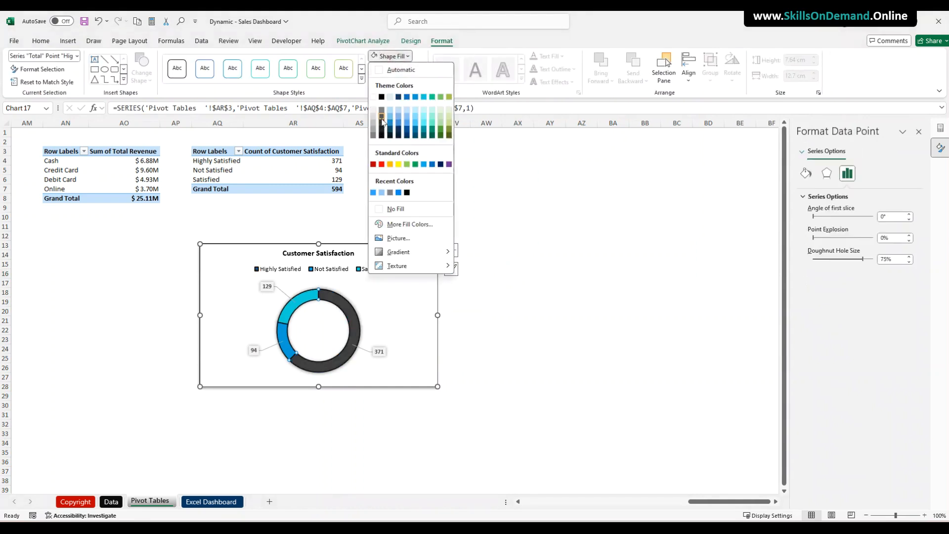
{"action": "left_click", "coordinate": [382, 117]}
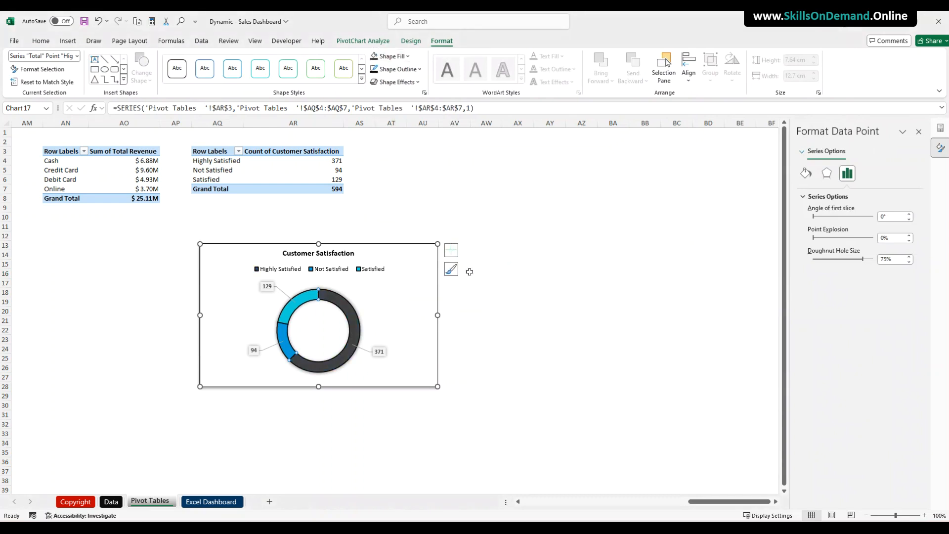
{"action": "left_click", "coordinate": [486, 301]}
{"action": "left_click", "coordinate": [438, 300]}
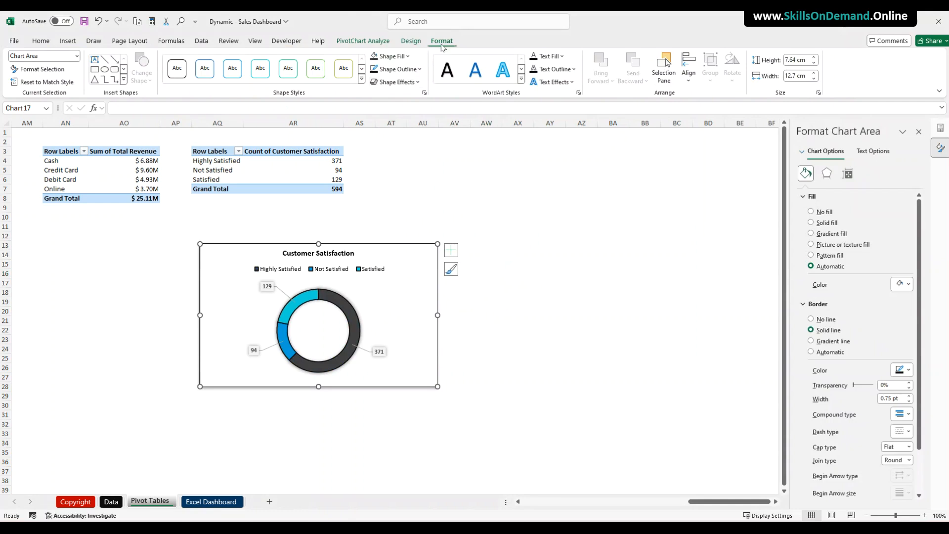
Remove the fill from the Customer Satisfaction chart area.
{"action": "left_click", "coordinate": [394, 56]}
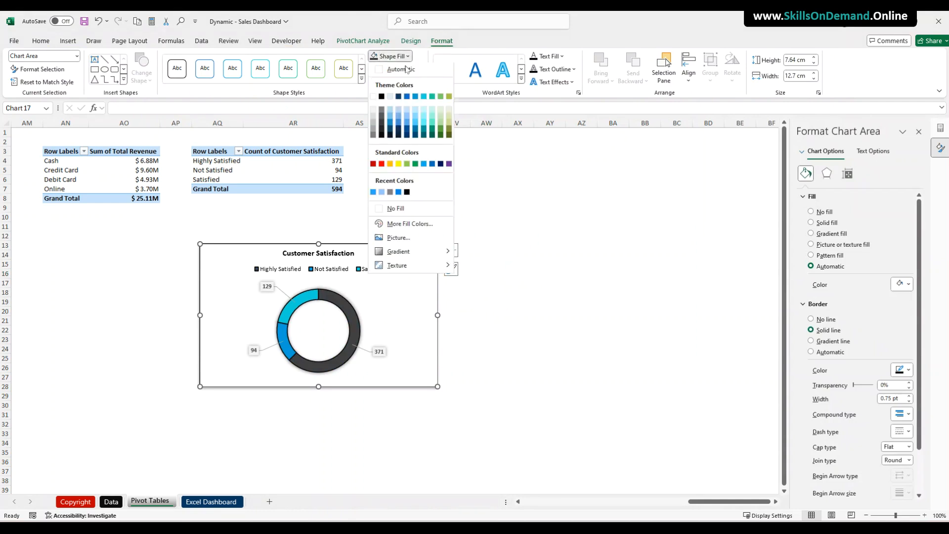
{"action": "left_click", "coordinate": [386, 208]}
{"action": "left_click", "coordinate": [505, 253]}
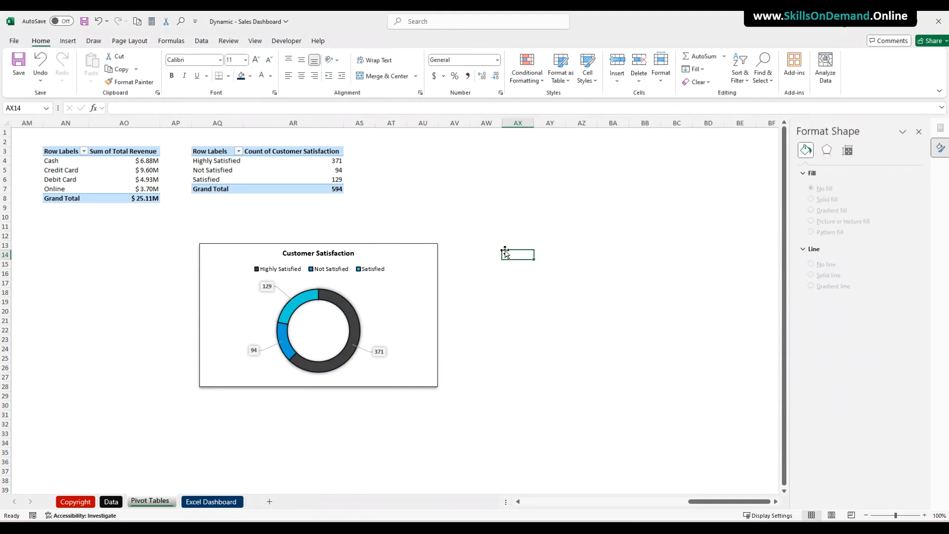
Move the Customer Satisfaction chart from the Pivot Tables sheet to the Excel Dashboard sheet.
{"action": "left_click", "coordinate": [269, 388]}
{"action": "key", "text": "ctrl+x"}
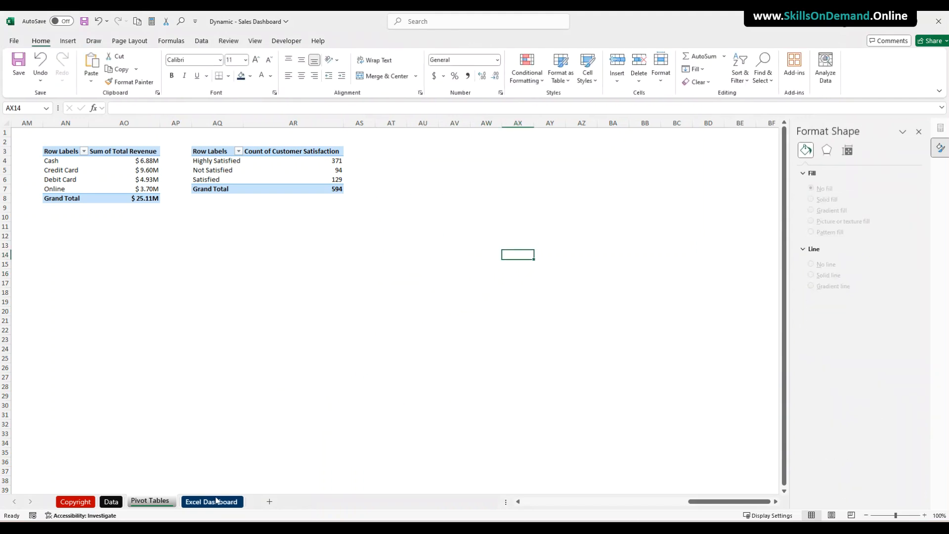
{"action": "left_click", "coordinate": [215, 501]}
{"action": "left_click", "coordinate": [725, 404]}
{"action": "key", "text": "ctrl+v"}
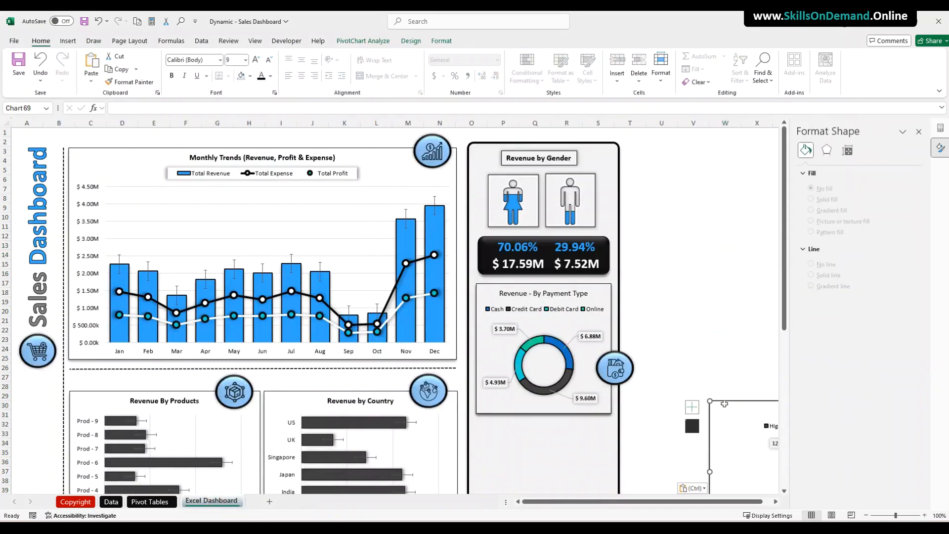
Place the Customer Satisfaction chart under the payment type chart in the side panel and resize it to match that chart's width.
{"action": "scroll", "coordinate": [718, 405], "scroll_direction": "down", "scroll_amount": 5}
{"action": "left_click_drag", "start_coordinate": [718, 405], "coordinate": [495, 423]}
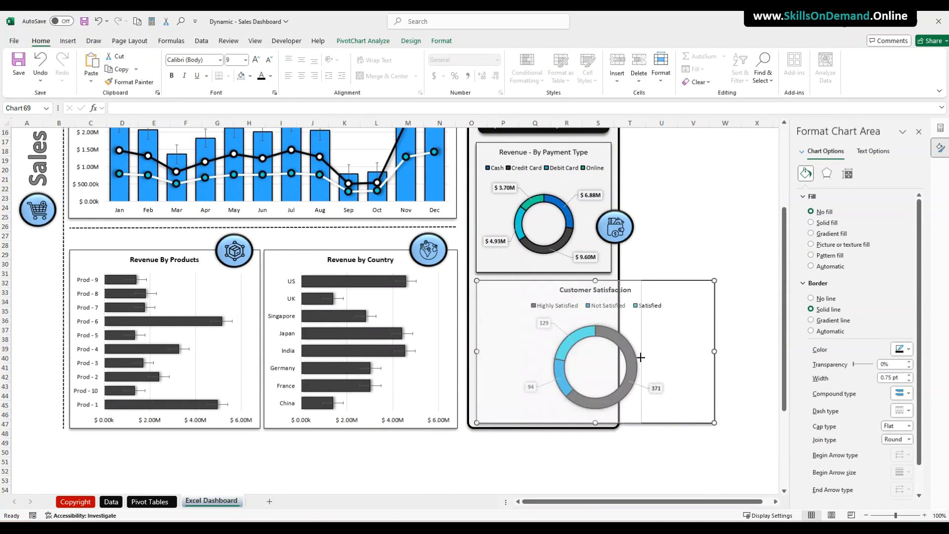
{"action": "left_click_drag", "start_coordinate": [614, 354], "coordinate": [612, 354]}
{"action": "left_click", "coordinate": [682, 359]}
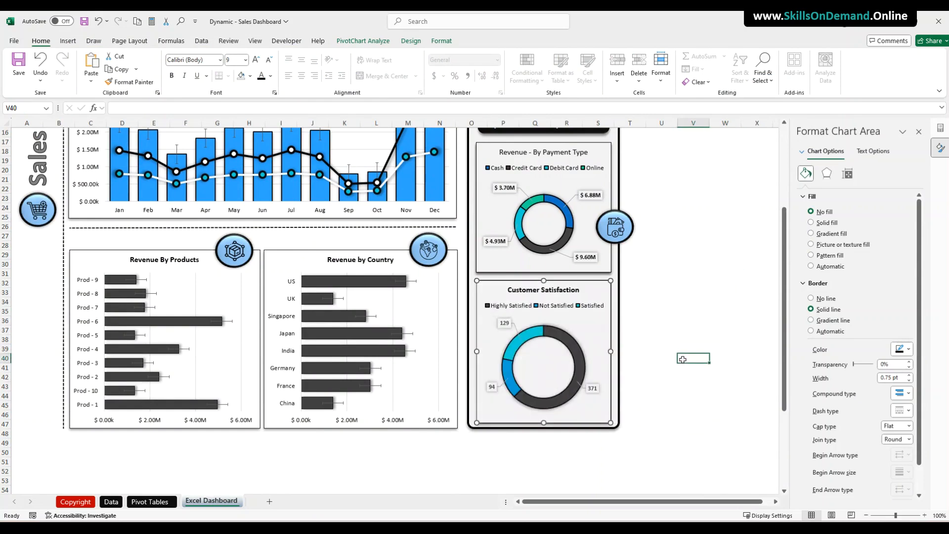
{"action": "left_click", "coordinate": [584, 420]}
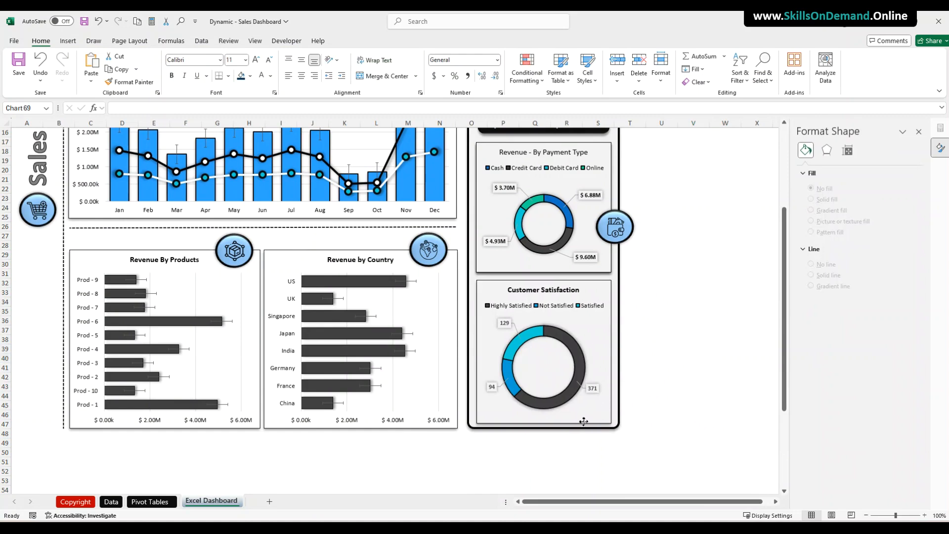
{"action": "left_click_drag", "start_coordinate": [544, 421], "coordinate": [541, 418]}
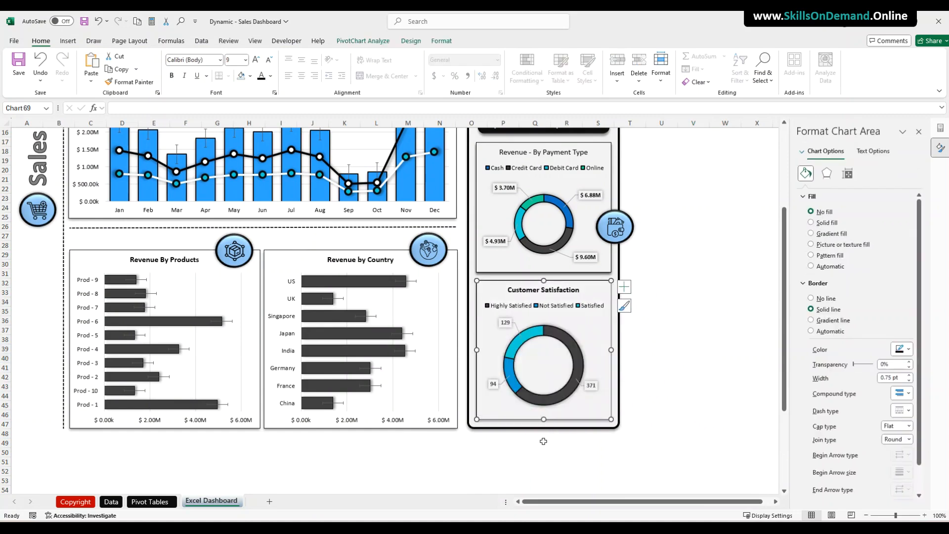
{"action": "left_click", "coordinate": [531, 459]}
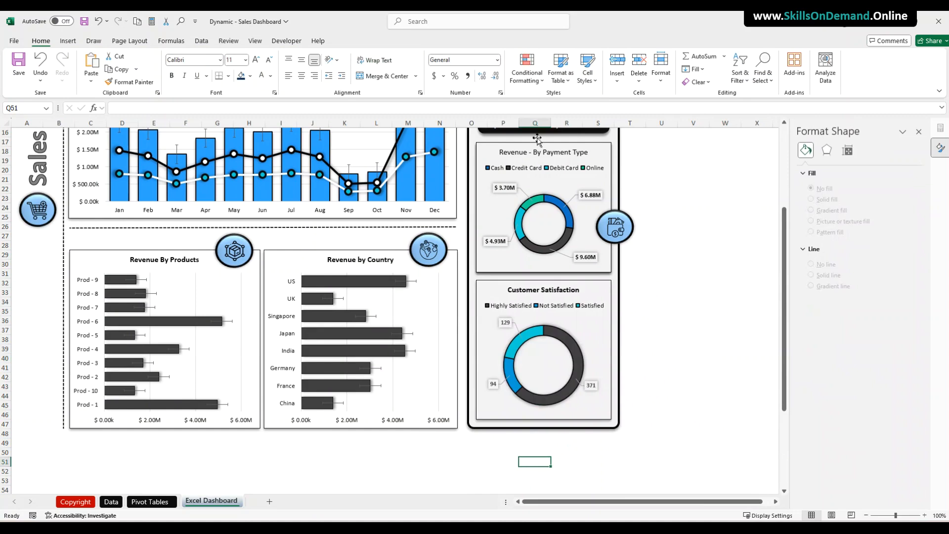
Make the Revenue - By Payment Type chart title bold.
{"action": "left_click", "coordinate": [525, 153]}
{"action": "left_click", "coordinate": [524, 155]}
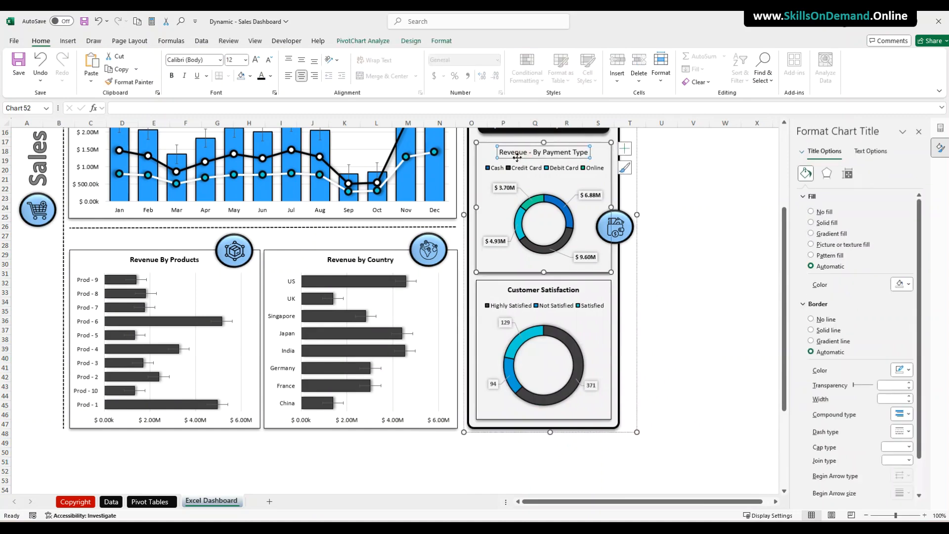
{"action": "left_click", "coordinate": [692, 200]}
{"action": "left_click", "coordinate": [680, 312]}
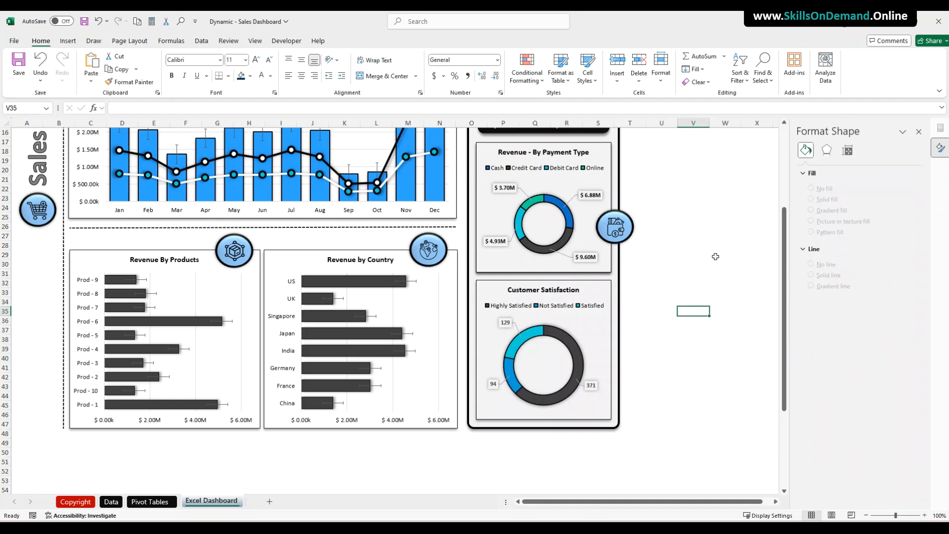
Duplicate the wallet icon with its blue circle and place the copy on the Customer Satisfaction chart's right edge.
{"action": "left_click", "coordinate": [618, 228]}
{"action": "left_click", "coordinate": [618, 228]}
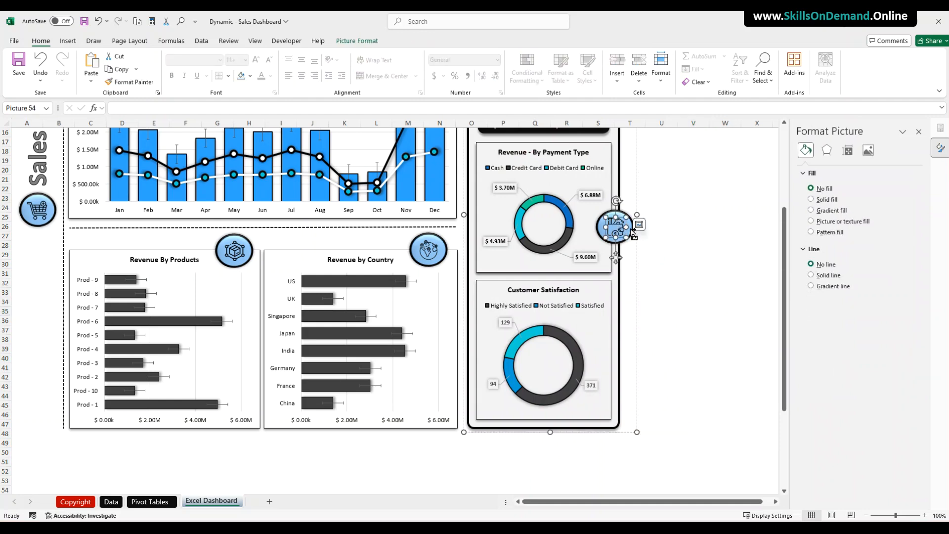
{"action": "left_click", "coordinate": [629, 227]}
{"action": "key", "text": "ctrl+c"}
{"action": "left_click", "coordinate": [686, 312]}
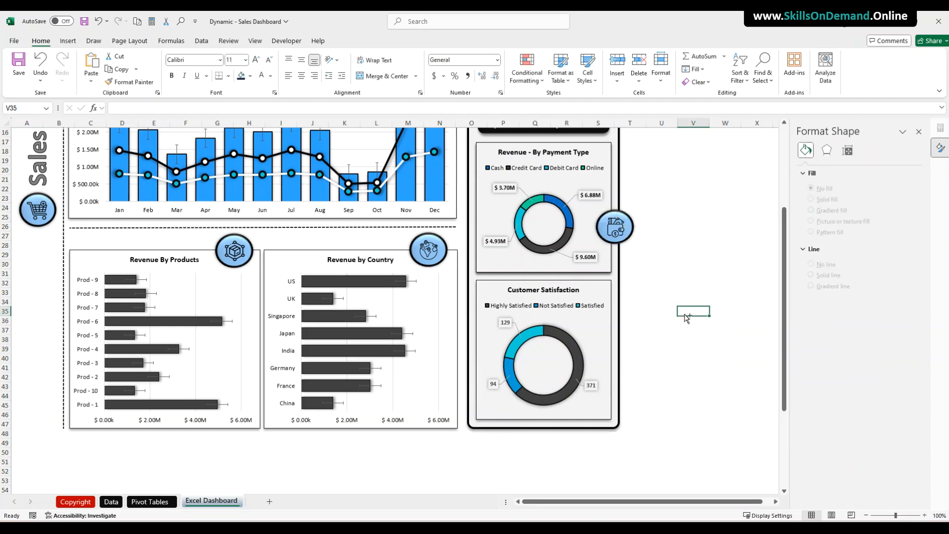
{"action": "key", "text": "ctrl+v"}
{"action": "left_click_drag", "start_coordinate": [691, 320], "coordinate": [614, 347]}
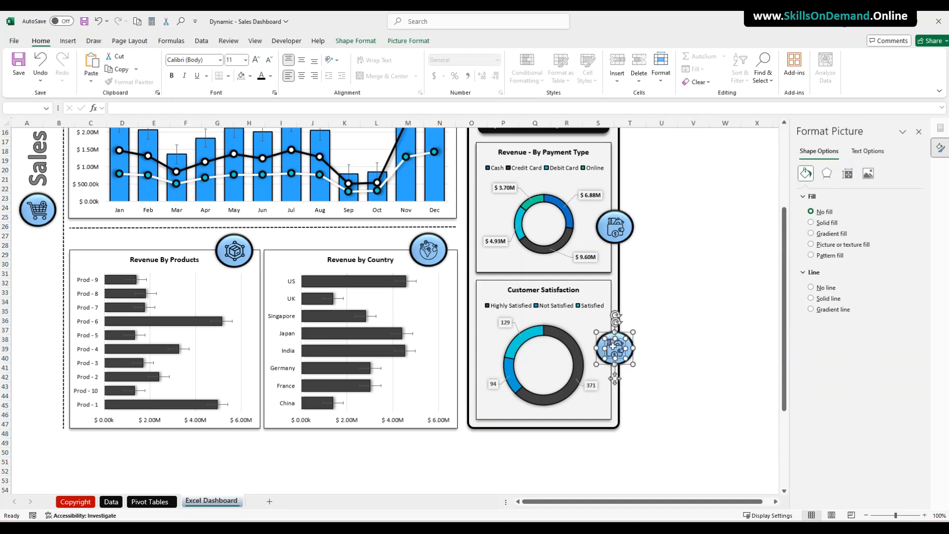
{"action": "left_click", "coordinate": [681, 370]}
Replace the copied wallet icon with the customer-satisfaction picture from the Icons Used folder.
{"action": "left_click", "coordinate": [614, 348]}
{"action": "right_click", "coordinate": [615, 347]}
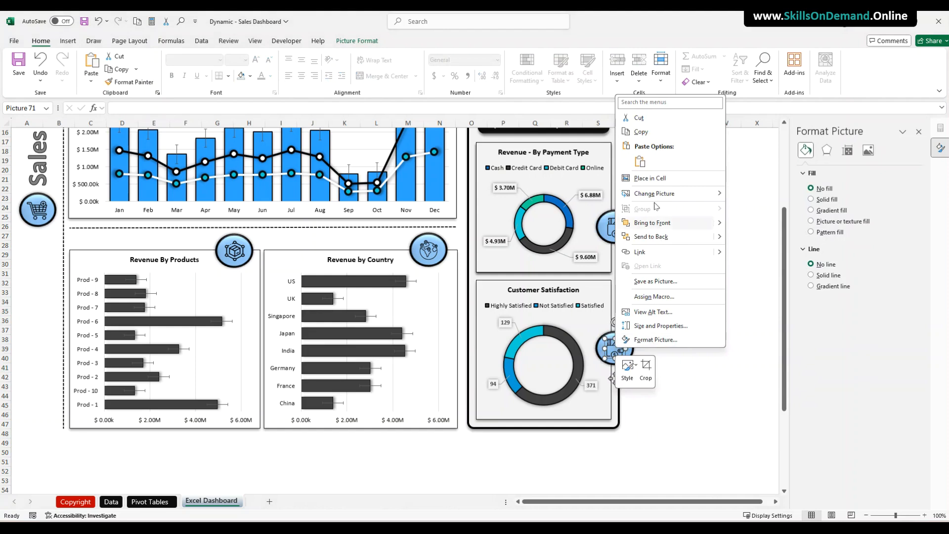
{"action": "mouse_move", "coordinate": [656, 200]}
{"action": "left_click", "coordinate": [748, 194]}
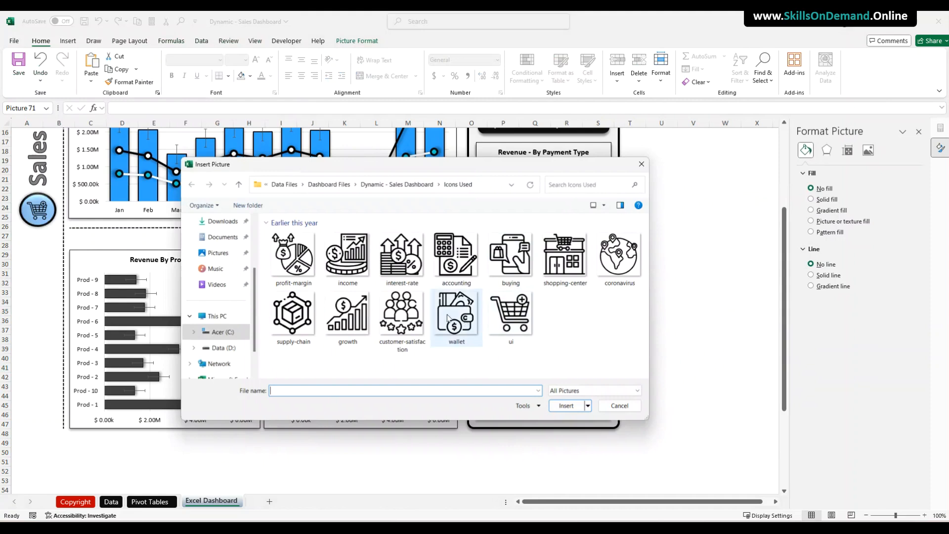
{"action": "left_click", "coordinate": [404, 317]}
{"action": "left_click", "coordinate": [567, 407]}
{"action": "left_click", "coordinate": [693, 321]}
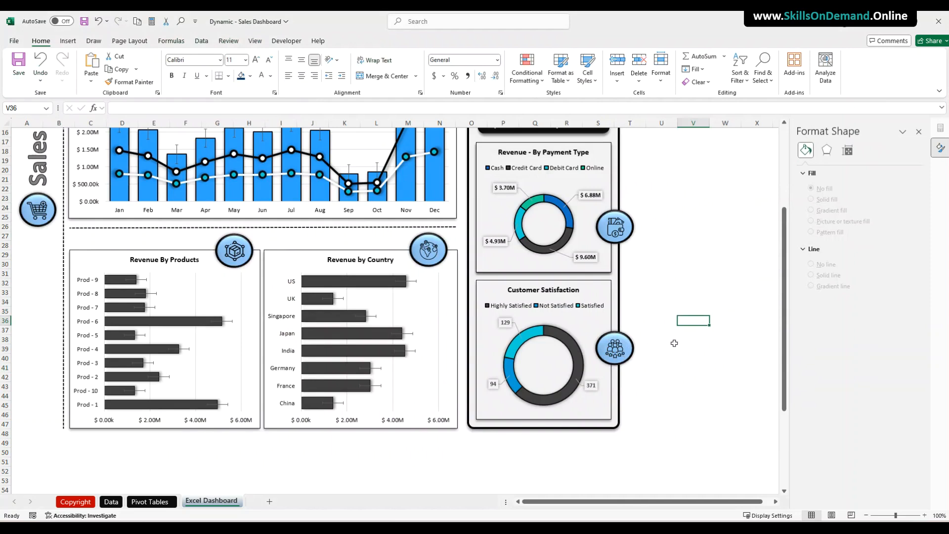
Group the customer-satisfaction icon with its blue circle.
{"action": "left_click", "coordinate": [621, 352]}
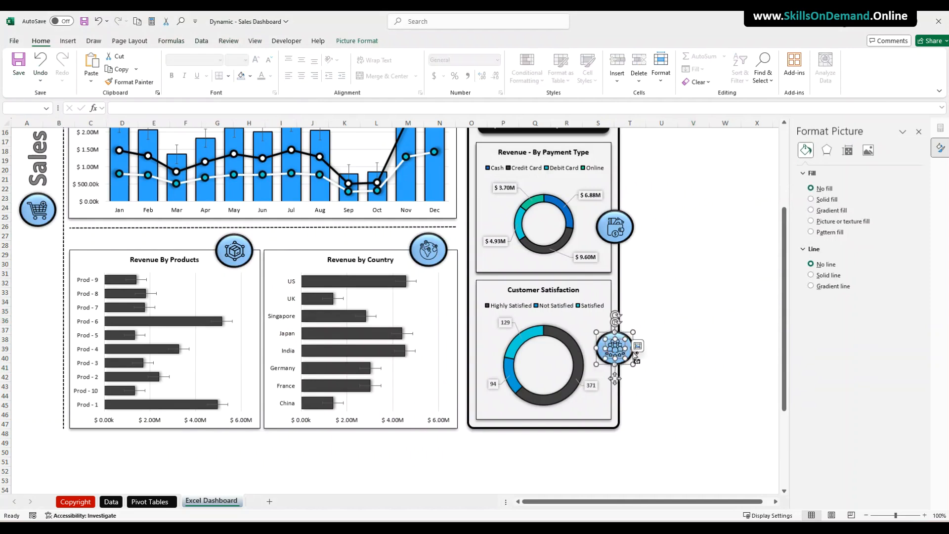
{"action": "left_click", "coordinate": [633, 356], "text": "ctrl"}
{"action": "right_click", "coordinate": [632, 357]}
{"action": "mouse_move", "coordinate": [691, 221]}
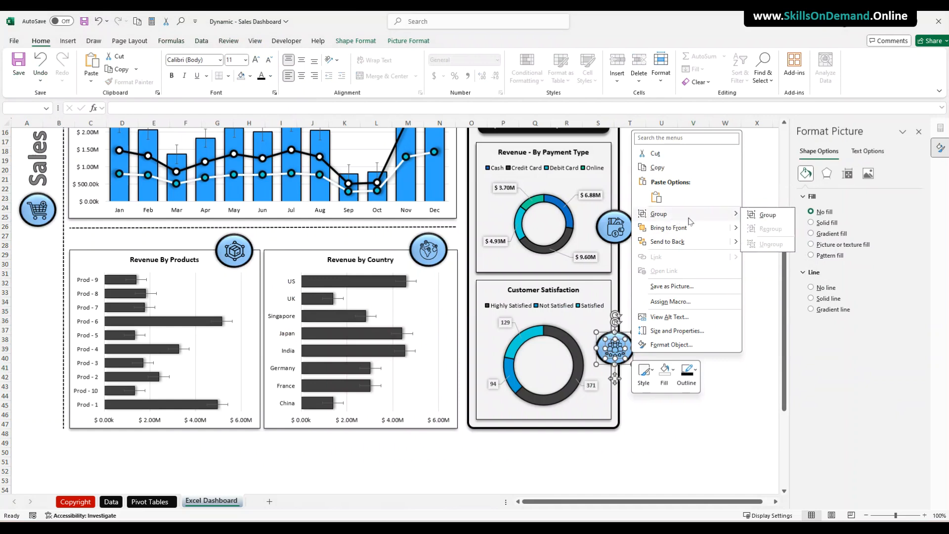
{"action": "left_click", "coordinate": [767, 215]}
Group the customer-satisfaction badge with the Customer Satisfaction chart.
{"action": "left_click", "coordinate": [572, 325], "text": "ctrl"}
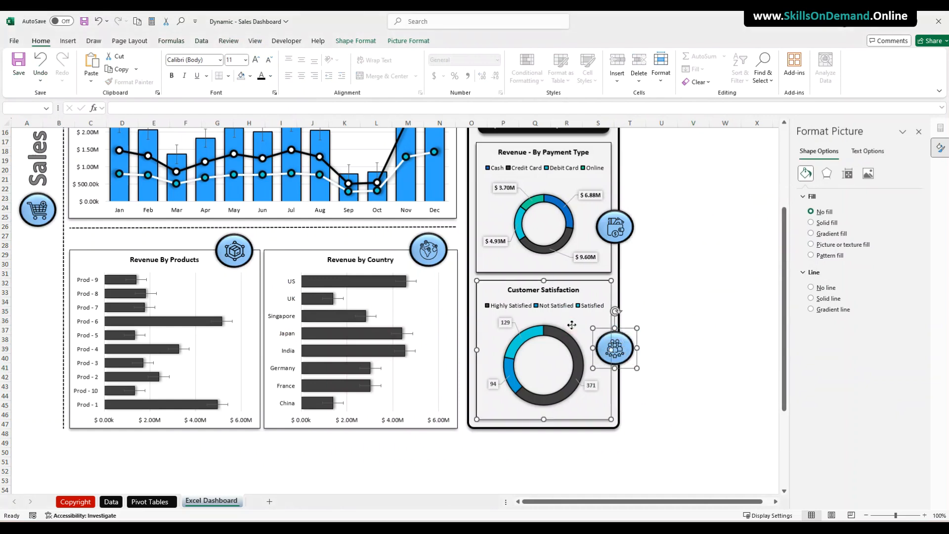
{"action": "right_click", "coordinate": [571, 325]}
{"action": "mouse_move", "coordinate": [618, 191]}
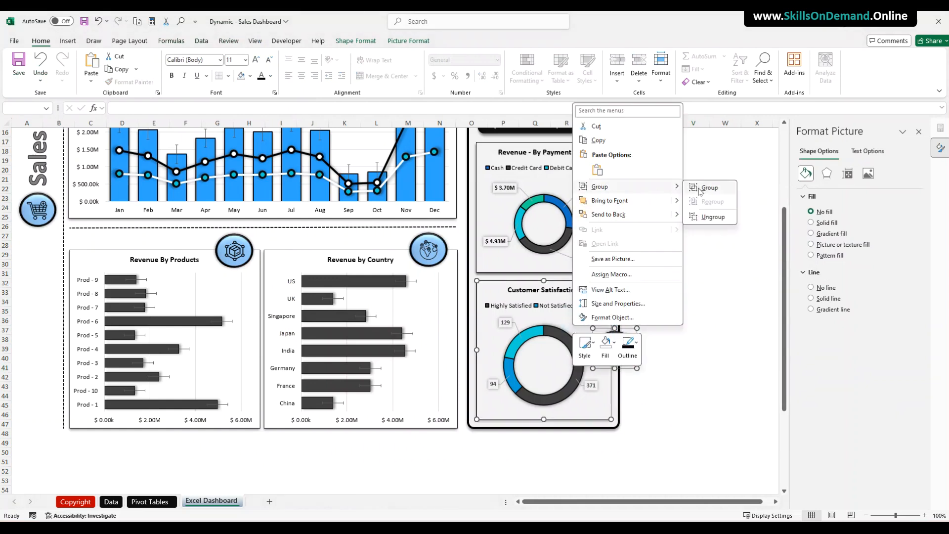
{"action": "left_click", "coordinate": [705, 187]}
{"action": "left_click", "coordinate": [714, 250]}
Group the Customer Satisfaction chart group with the rest of the dashboard's side panel.
{"action": "left_click", "coordinate": [610, 295]}
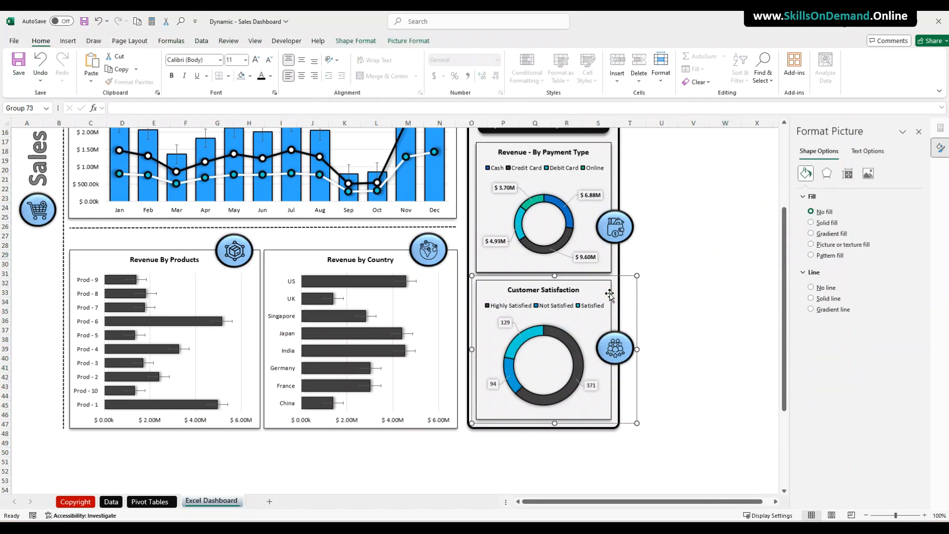
{"action": "left_click", "coordinate": [616, 270], "text": "ctrl"}
{"action": "right_click", "coordinate": [615, 263]}
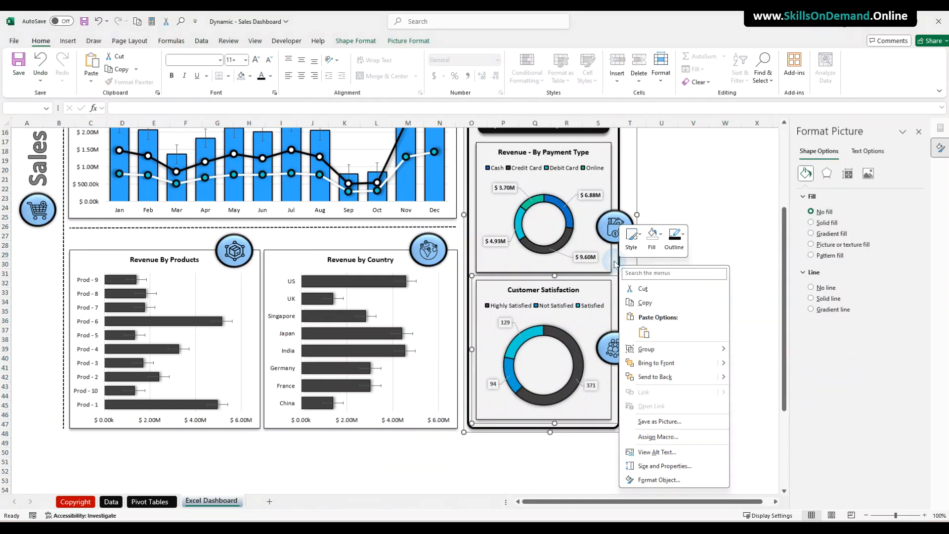
{"action": "mouse_move", "coordinate": [668, 350]}
{"action": "left_click", "coordinate": [756, 353]}
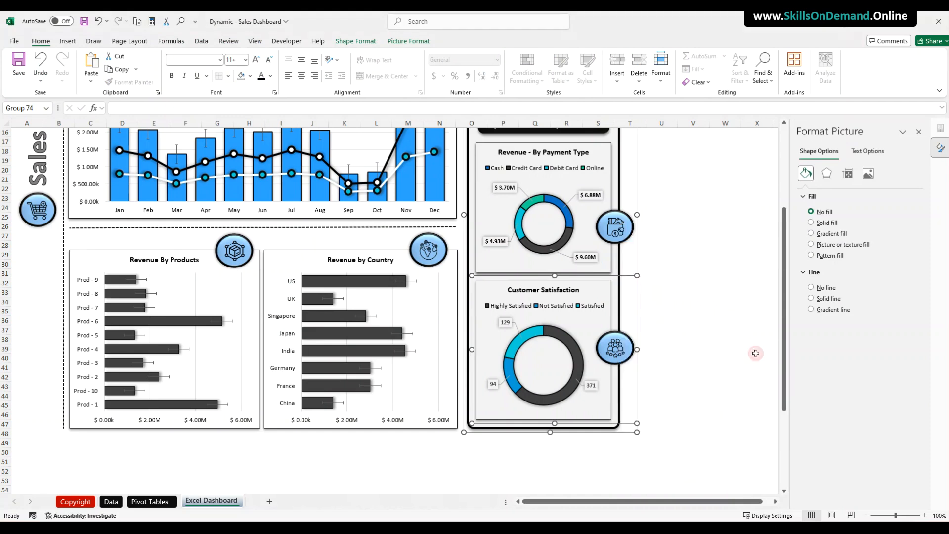
{"action": "left_click", "coordinate": [723, 300]}
{"action": "scroll", "coordinate": [723, 301], "scroll_direction": "up", "scroll_amount": 5}
{"action": "scroll", "coordinate": [722, 302], "scroll_direction": "down", "scroll_amount": 4}
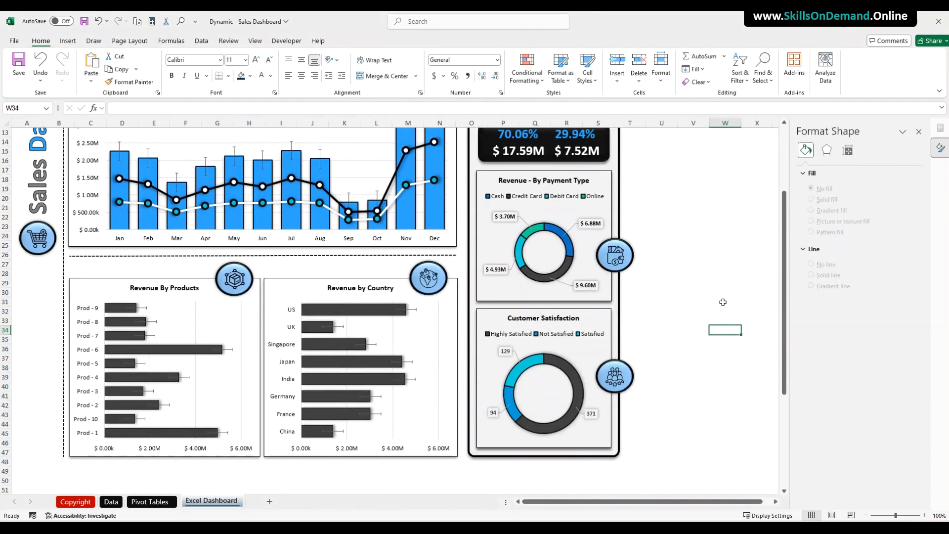
{"action": "scroll", "coordinate": [723, 302], "scroll_direction": "up", "scroll_amount": 4}
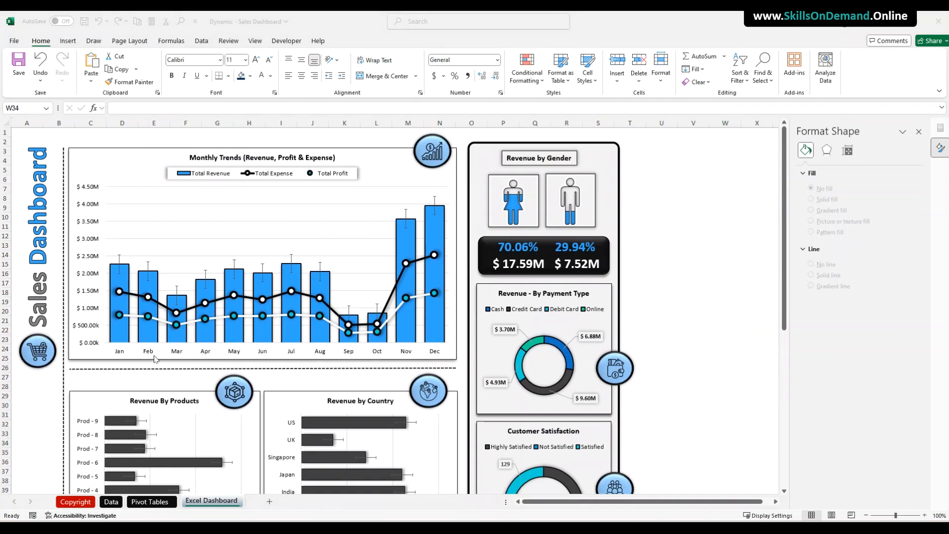
Copy the Customer Satisfaction pivot table on the Pivot Tables sheet and paste it at cell AU3.
{"action": "left_click", "coordinate": [137, 498]}
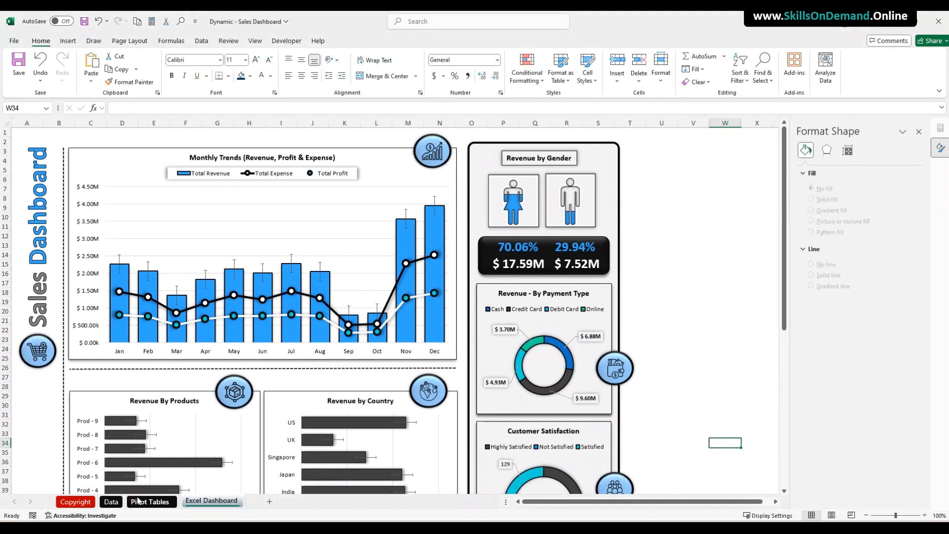
{"action": "left_click", "coordinate": [138, 499]}
{"action": "left_click", "coordinate": [308, 357]}
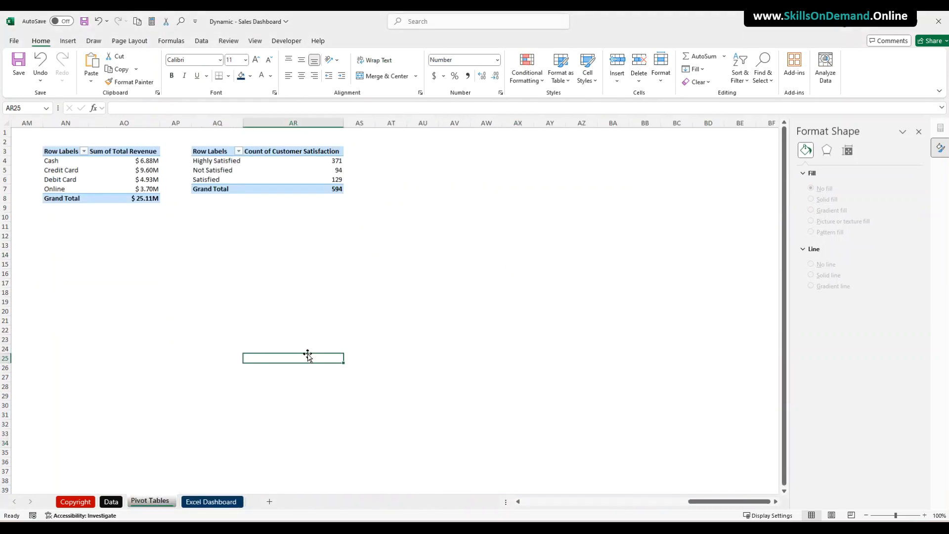
{"action": "left_click_drag", "start_coordinate": [215, 155], "coordinate": [310, 186]}
{"action": "key", "text": "ctrl+c"}
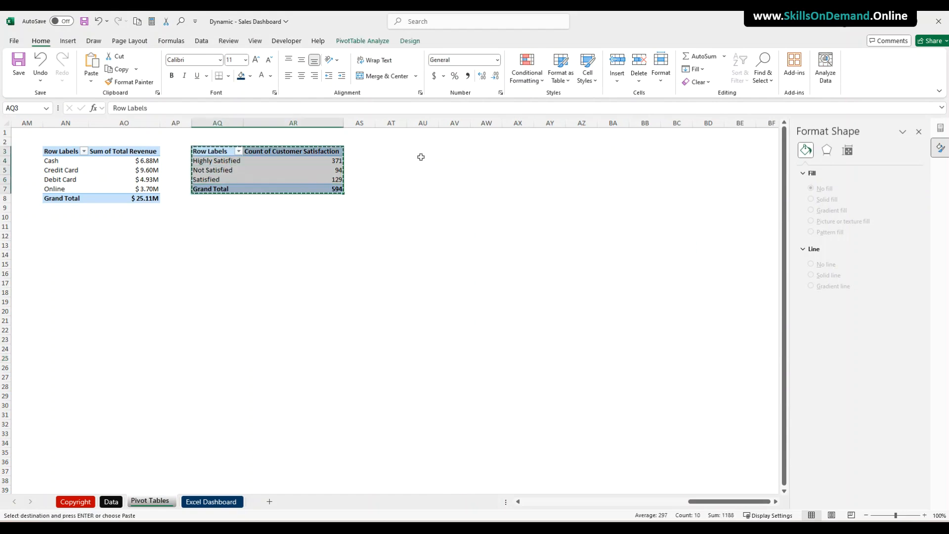
{"action": "left_click", "coordinate": [423, 151]}
{"action": "key", "text": "ctrl+v"}
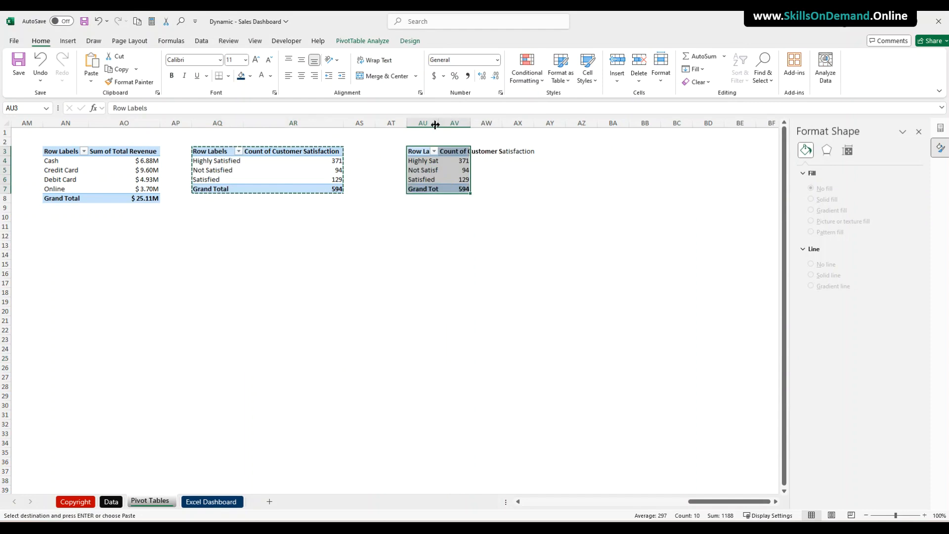
Autofit the copied pivot table's columns and clear its row and value fields.
{"action": "double_click", "coordinate": [438, 122]}
{"action": "double_click", "coordinate": [488, 123]}
{"action": "left_click", "coordinate": [919, 132]}
{"action": "left_click_drag", "start_coordinate": [433, 180], "coordinate": [433, 161]}
{"action": "left_click_drag", "start_coordinate": [811, 430], "coordinate": [710, 440]}
{"action": "left_click_drag", "start_coordinate": [913, 430], "coordinate": [761, 435]}
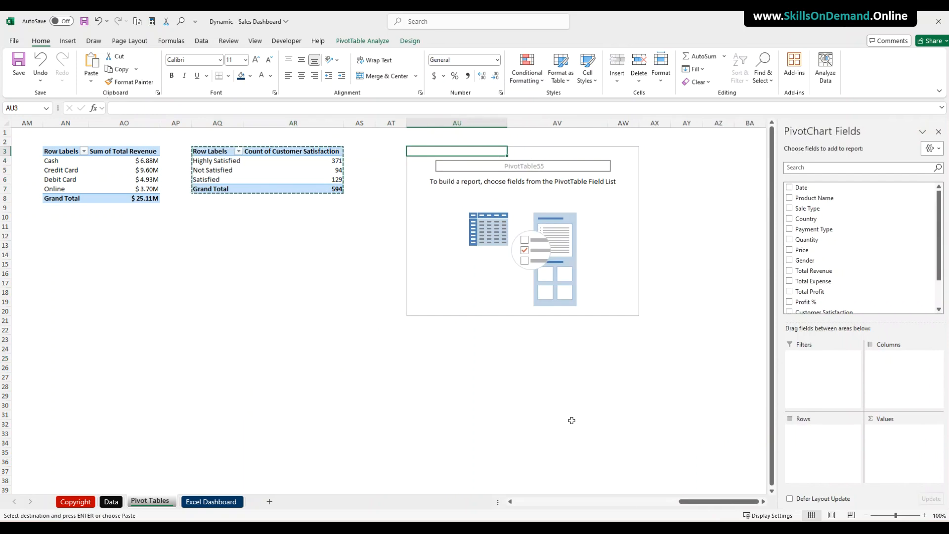
Add Total Revenue, Total Expense, Total Profit and Profit % as values of the empty pivot table at AU3.
{"action": "left_click", "coordinate": [789, 271]}
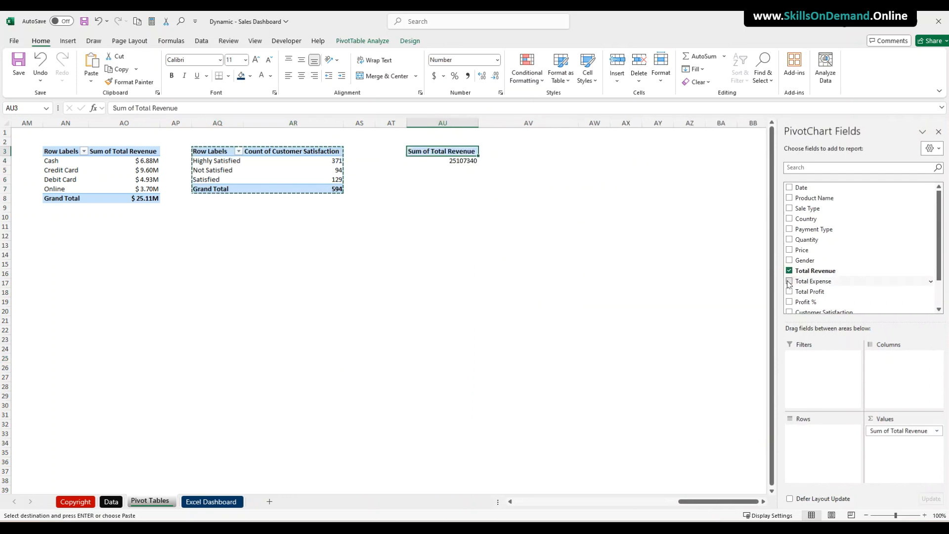
{"action": "left_click", "coordinate": [789, 281]}
{"action": "left_click", "coordinate": [790, 292]}
{"action": "left_click", "coordinate": [790, 302]}
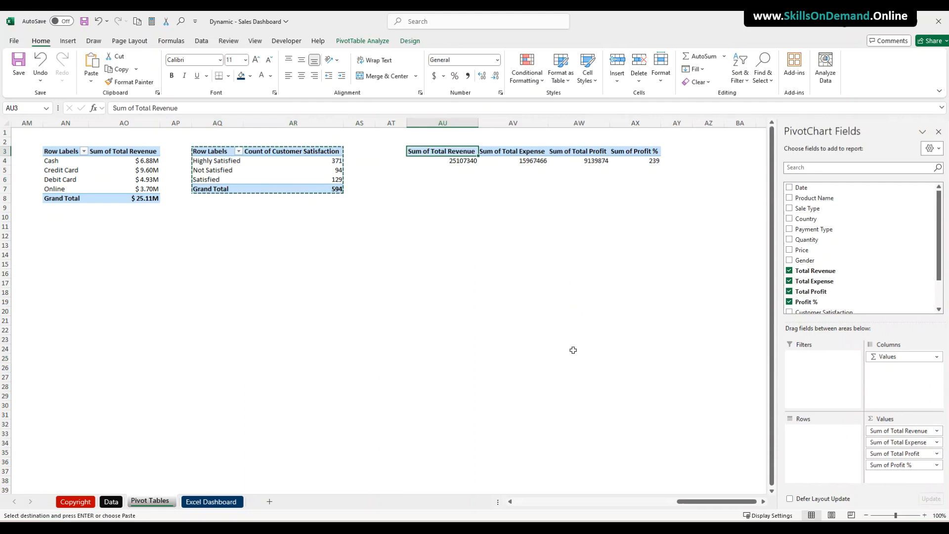
Add Date to the new pivot table's rows and keep only the Months (Date) grouping.
{"action": "left_click_drag", "start_coordinate": [802, 187], "coordinate": [795, 454]}
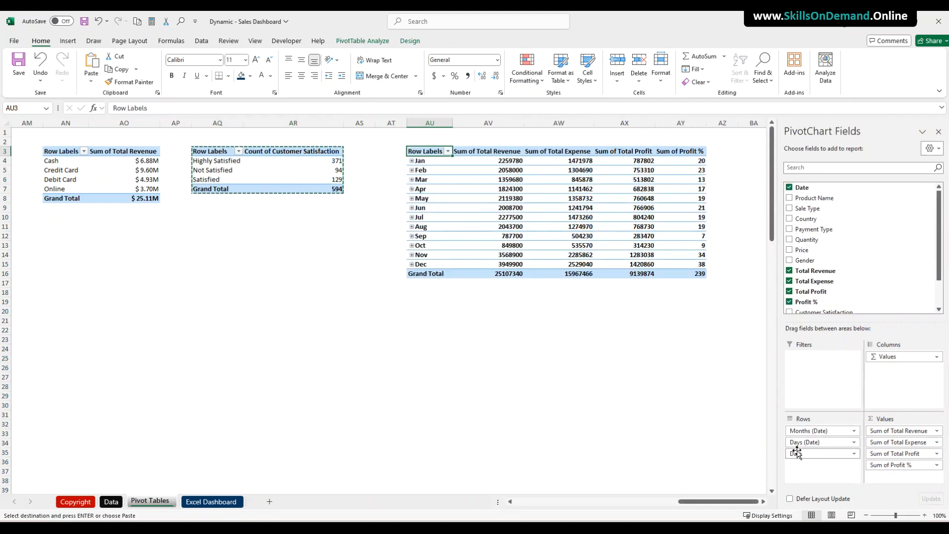
{"action": "left_click_drag", "start_coordinate": [821, 455], "coordinate": [750, 464]}
{"action": "left_click_drag", "start_coordinate": [797, 442], "coordinate": [735, 442]}
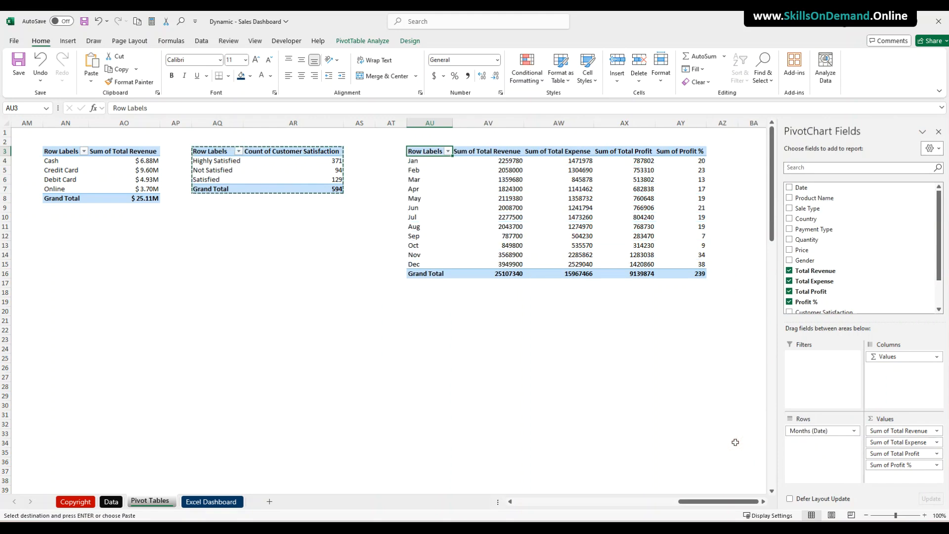
Summarize the Profit % value field of the monthly pivot table by Average.
{"action": "left_click", "coordinate": [611, 378]}
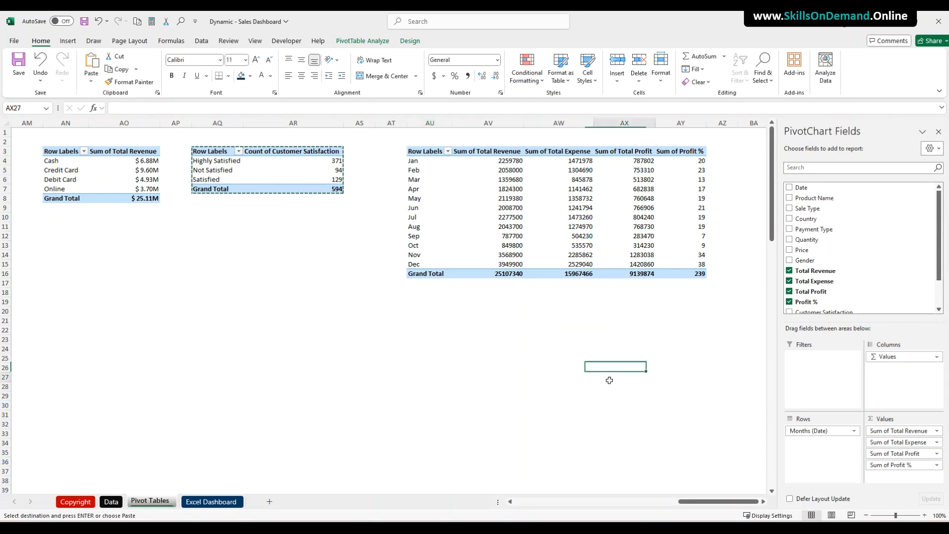
{"action": "left_click", "coordinate": [418, 246]}
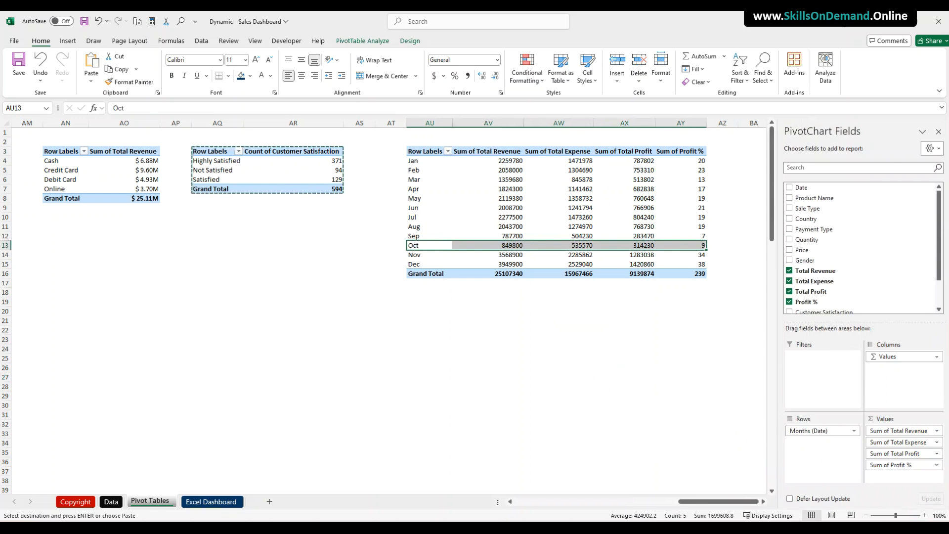
{"action": "left_click", "coordinate": [935, 465]}
{"action": "left_click", "coordinate": [918, 454]}
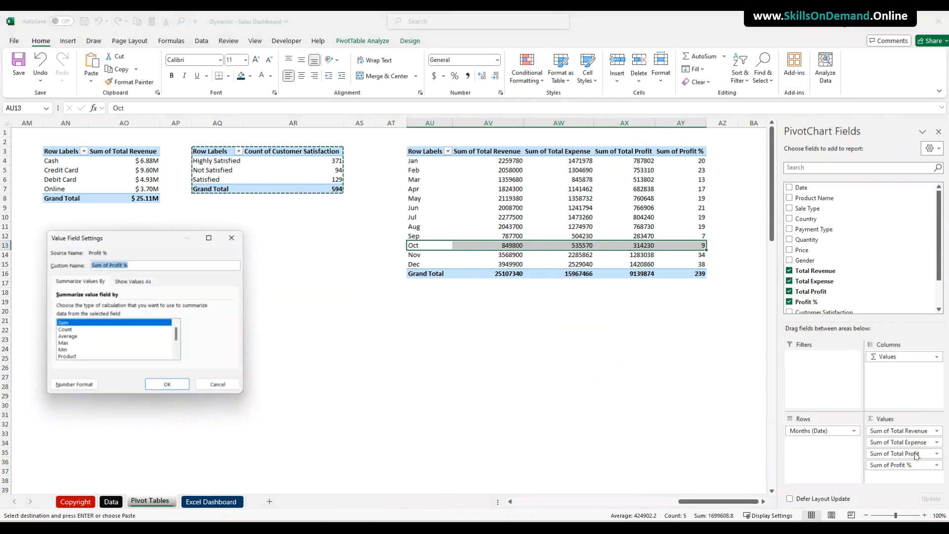
{"action": "left_click", "coordinate": [68, 337]}
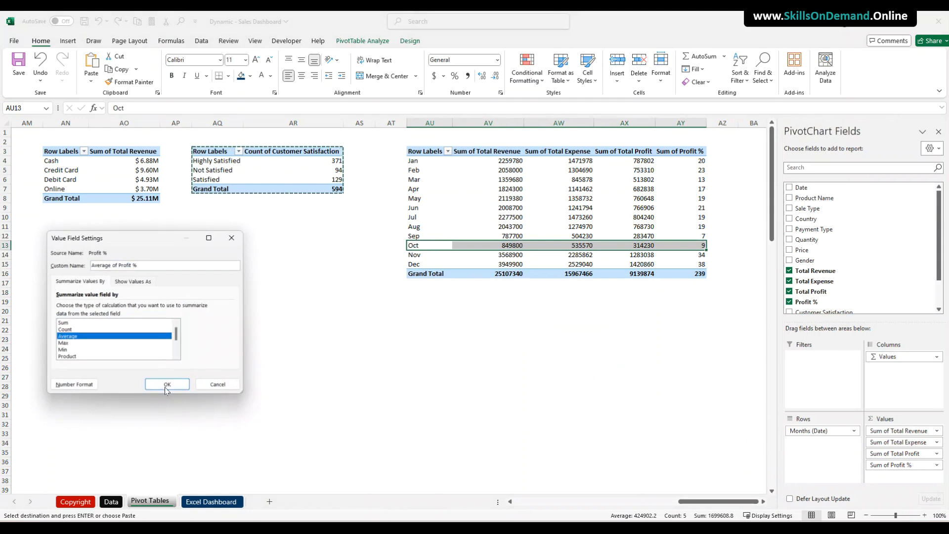
{"action": "left_click", "coordinate": [166, 385]}
{"action": "left_click", "coordinate": [310, 385]}
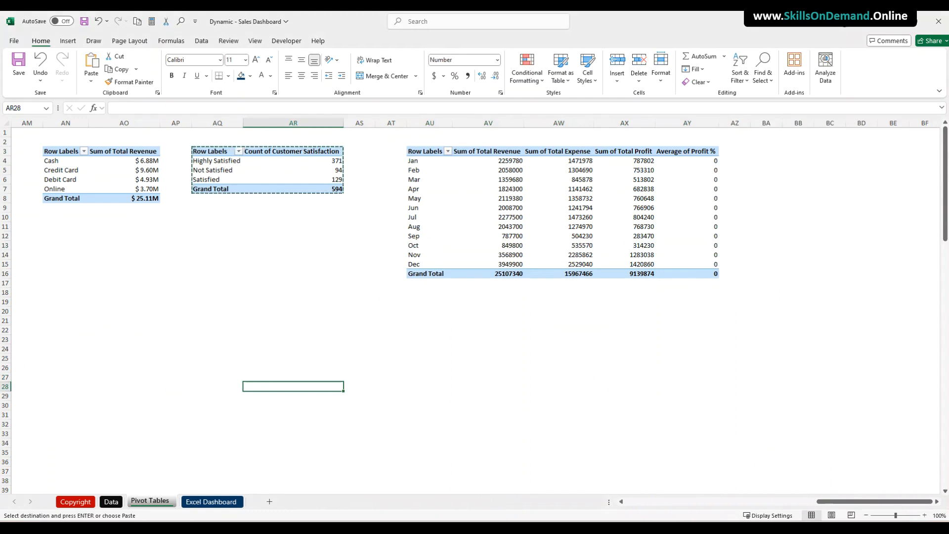
Copy the Payment Type pivot's revenue number formats onto the monthly pivot's revenue, expense and profit values, including the Grand Total row.
{"action": "left_click", "coordinate": [135, 165]}
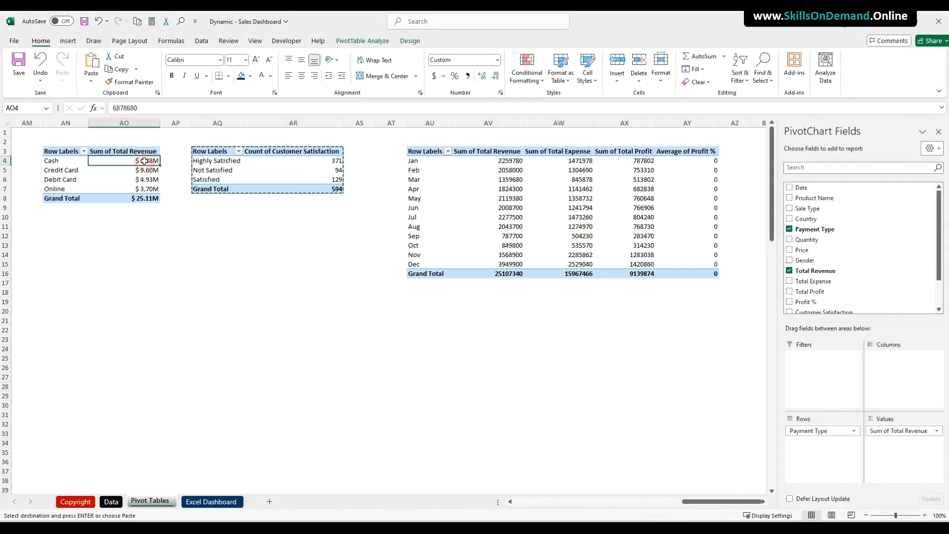
{"action": "left_click", "coordinate": [130, 81]}
{"action": "mouse_move", "coordinate": [514, 160]}
{"action": "left_mouse_down"}
{"action": "mouse_move", "coordinate": [600, 222]}
{"action": "mouse_move", "coordinate": [695, 248]}
{"action": "mouse_move", "coordinate": [624, 264]}
{"action": "left_mouse_up"}
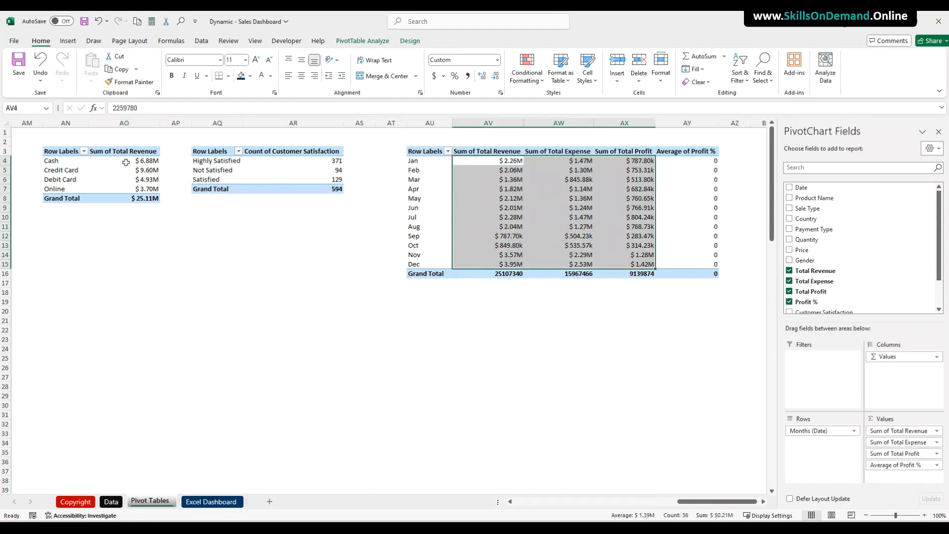
{"action": "left_click", "coordinate": [145, 199]}
{"action": "left_click", "coordinate": [130, 82]}
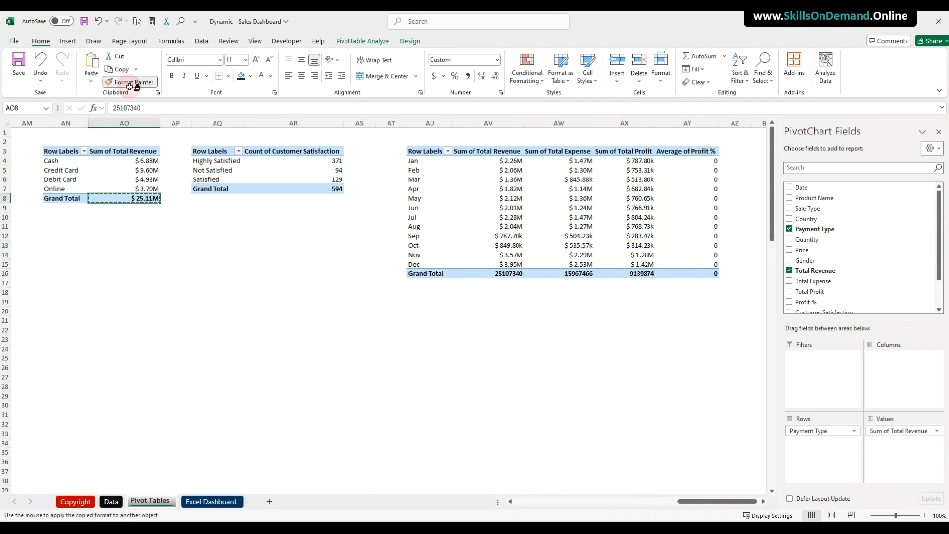
{"action": "left_click_drag", "start_coordinate": [513, 278], "coordinate": [643, 273]}
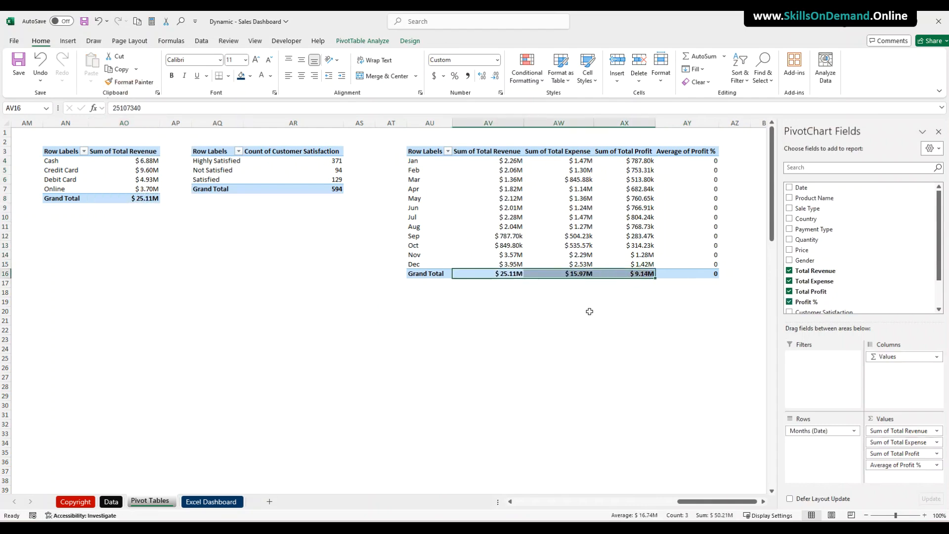
Format the Average of Profit % values in AY4:AY16 as percentages with two decimal places.
{"action": "left_click_drag", "start_coordinate": [693, 161], "coordinate": [698, 274]}
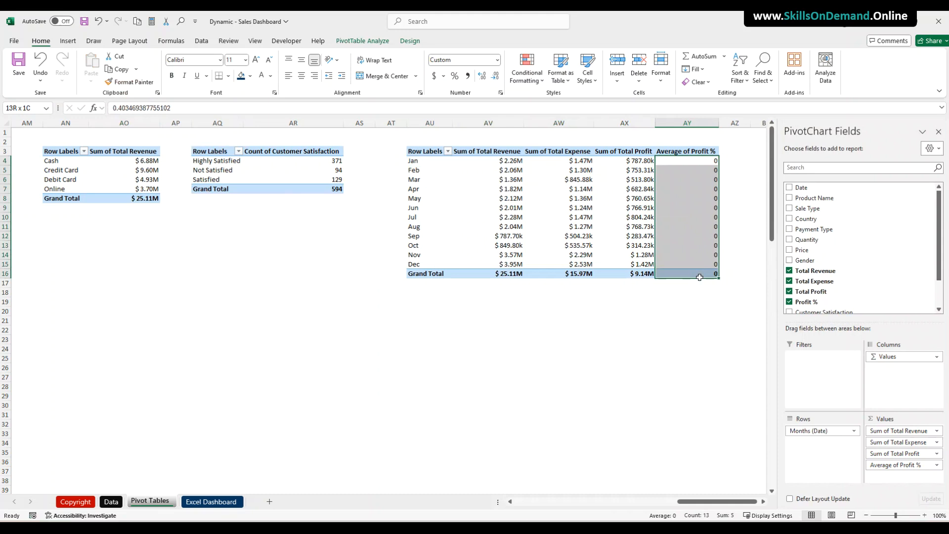
{"action": "right_click", "coordinate": [696, 266]}
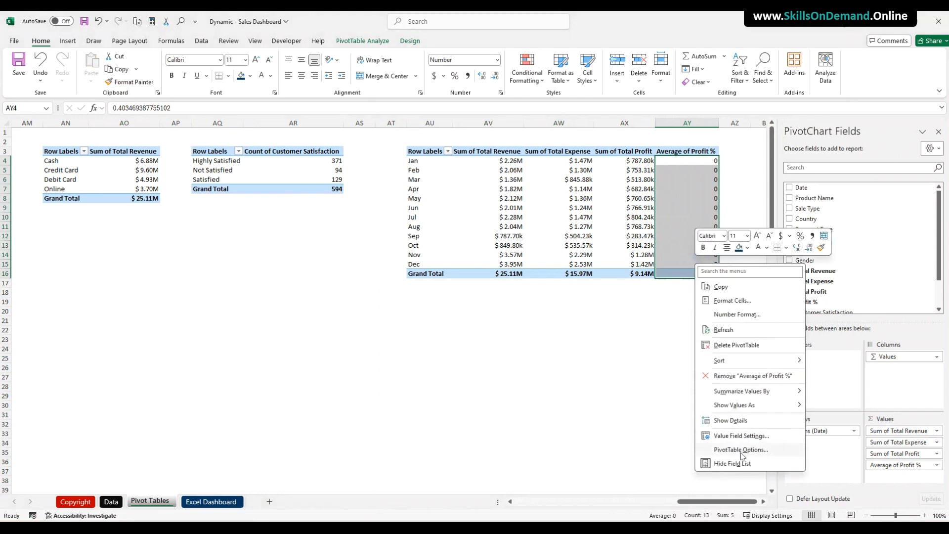
{"action": "left_click", "coordinate": [732, 300]}
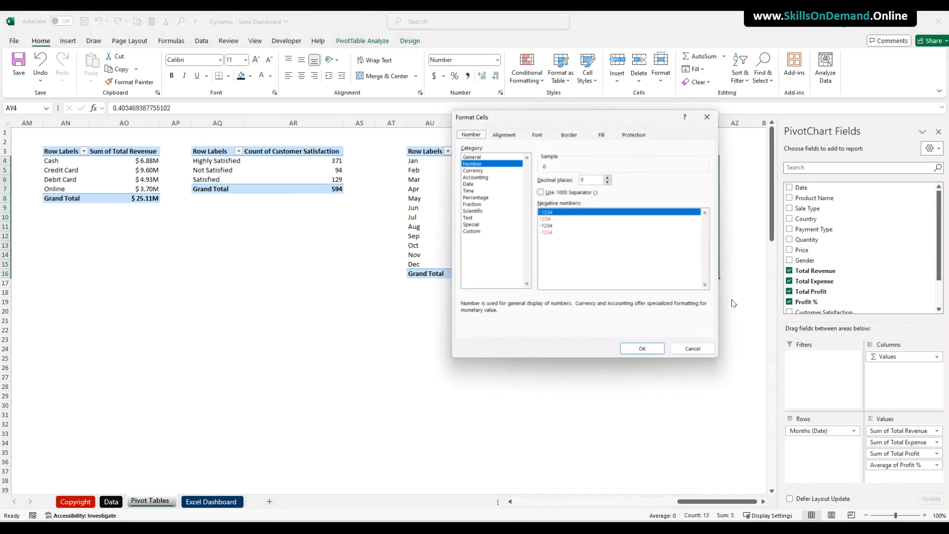
{"action": "left_click", "coordinate": [482, 198]}
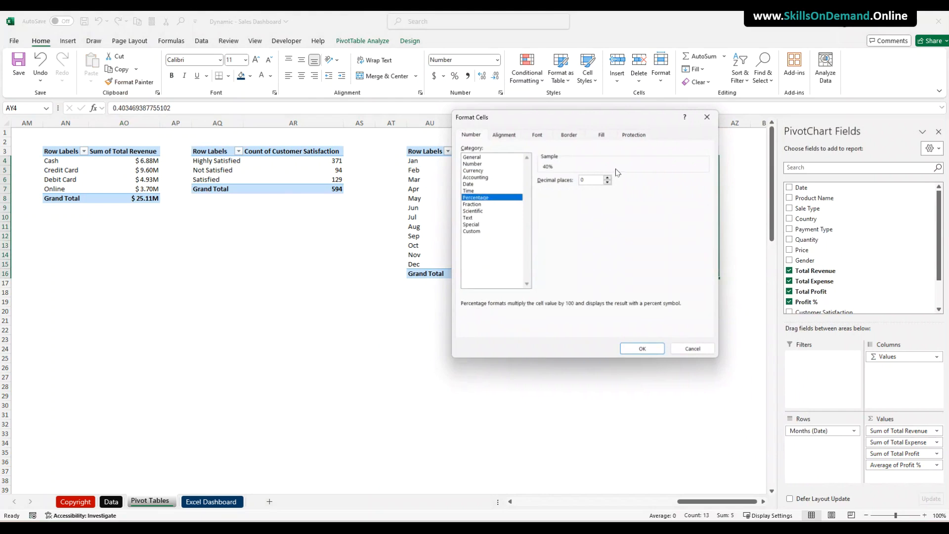
{"action": "left_click", "coordinate": [642, 349]}
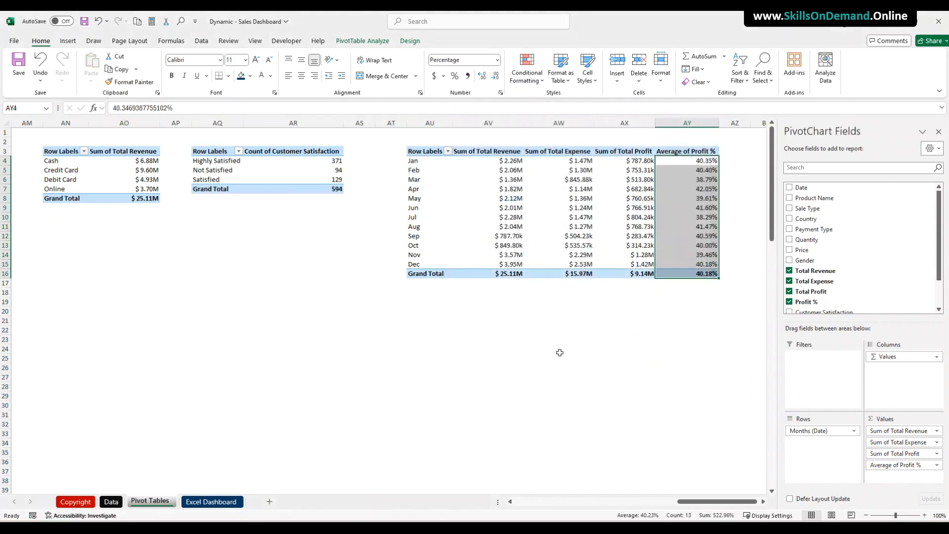
{"action": "left_click", "coordinate": [519, 357]}
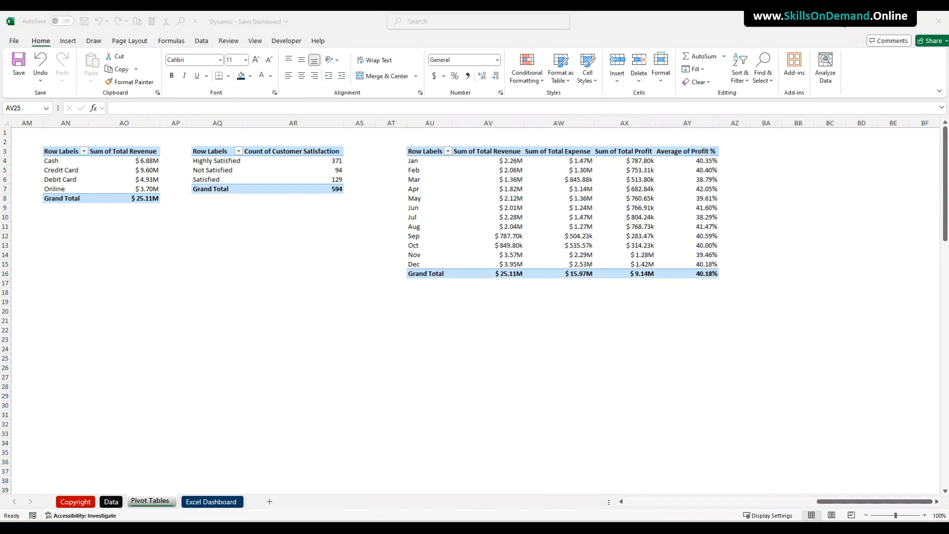
Copy the monthly pivot's header row to AU24 and its Grand Total label to AU25.
{"action": "left_click_drag", "start_coordinate": [433, 153], "coordinate": [688, 151]}
{"action": "key", "text": "ctrl+c"}
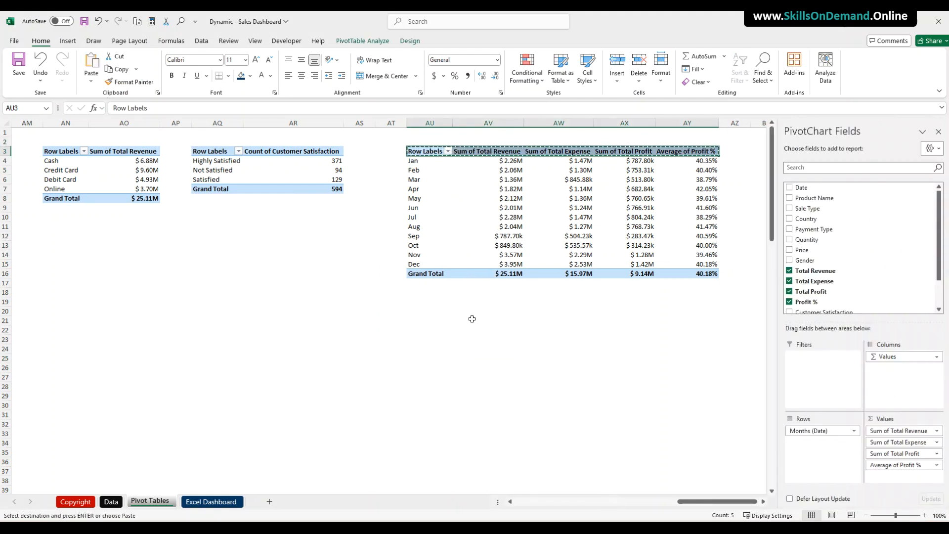
{"action": "left_click", "coordinate": [434, 350]}
{"action": "key", "text": "ctrl+v"}
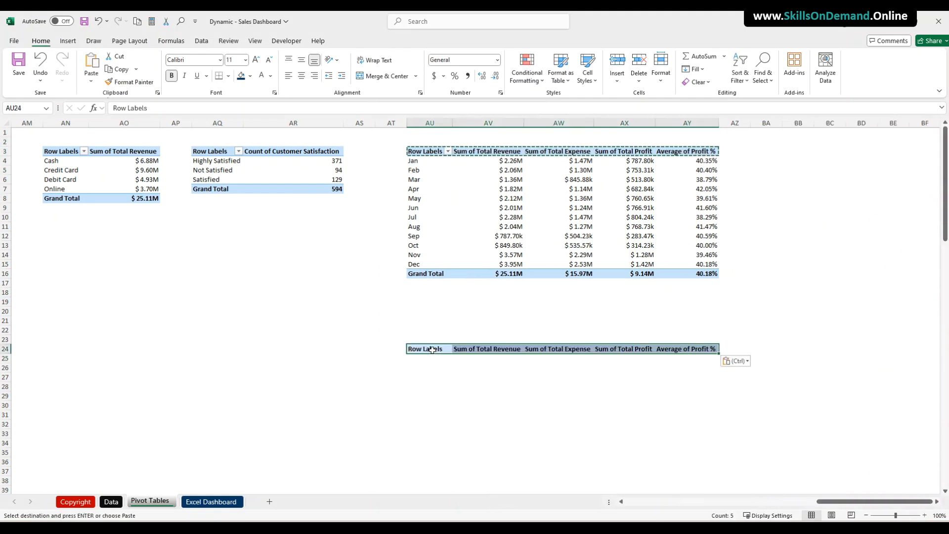
{"action": "left_click", "coordinate": [419, 395]}
{"action": "left_click", "coordinate": [432, 277]}
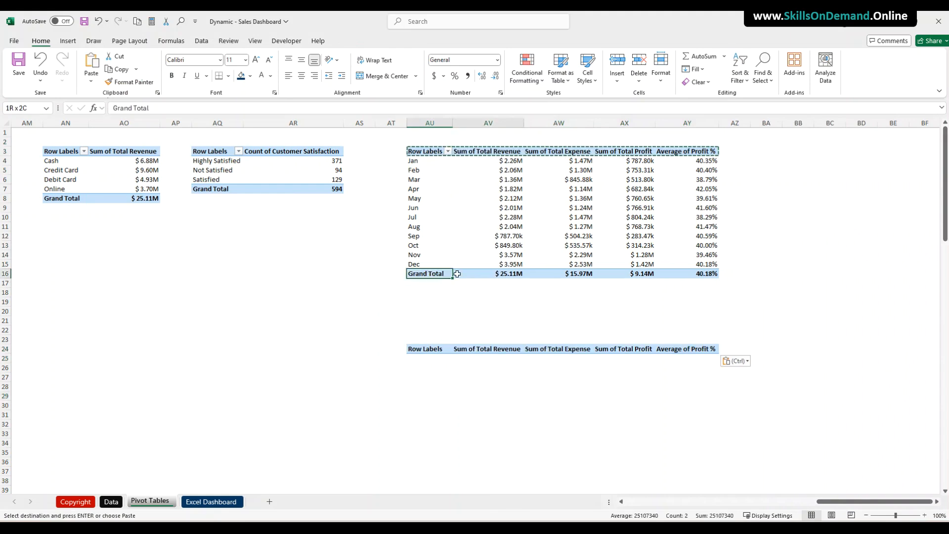
{"action": "key", "text": "ctrl+c"}
{"action": "left_click", "coordinate": [425, 359]}
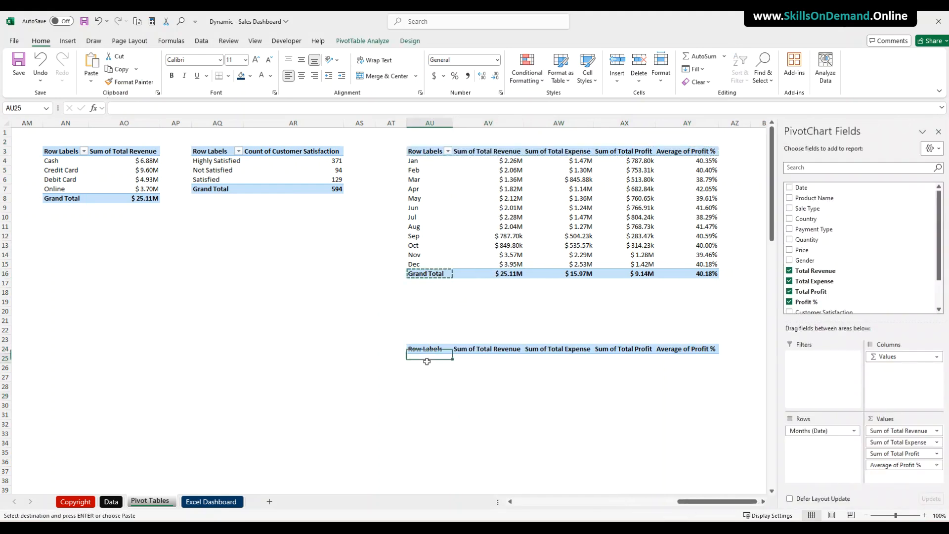
{"action": "key", "text": "ctrl+v"}
Enter =VLOOKUP(AU25,AU1:AY20,1,0) in AV25 to look up the Grand Total row in the monthly pivot table.
{"action": "left_click", "coordinate": [477, 358]}
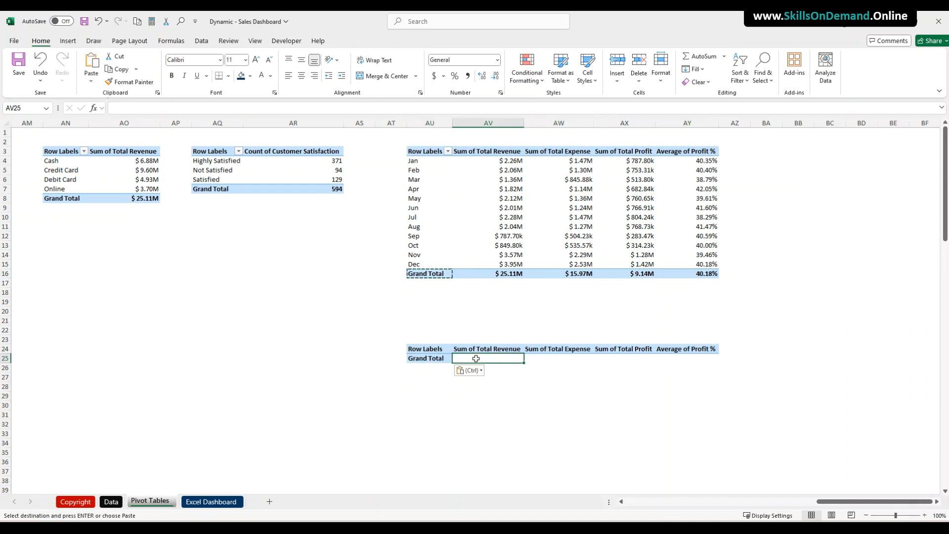
{"action": "type", "text": "=vl"}
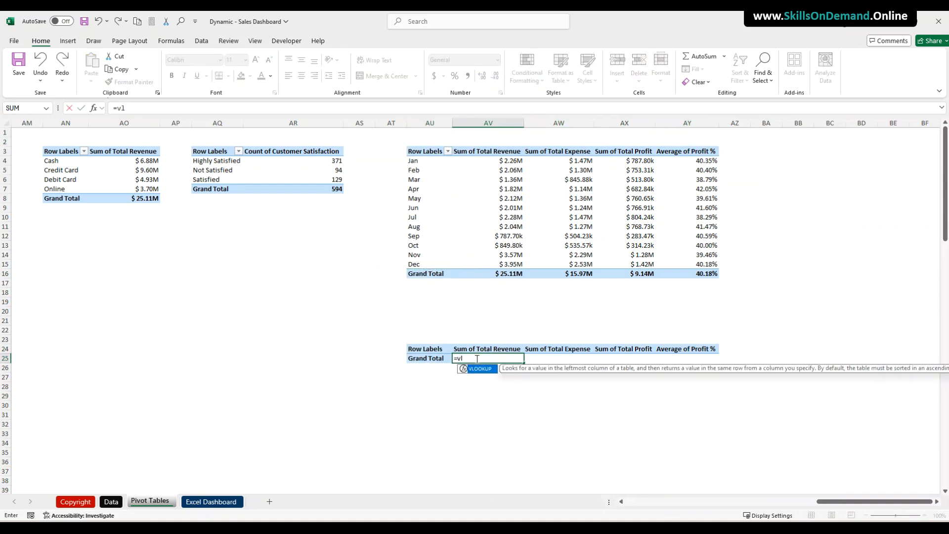
{"action": "double_click", "coordinate": [484, 369]}
{"action": "left_click", "coordinate": [425, 358]}
{"action": "type", "text": ","}
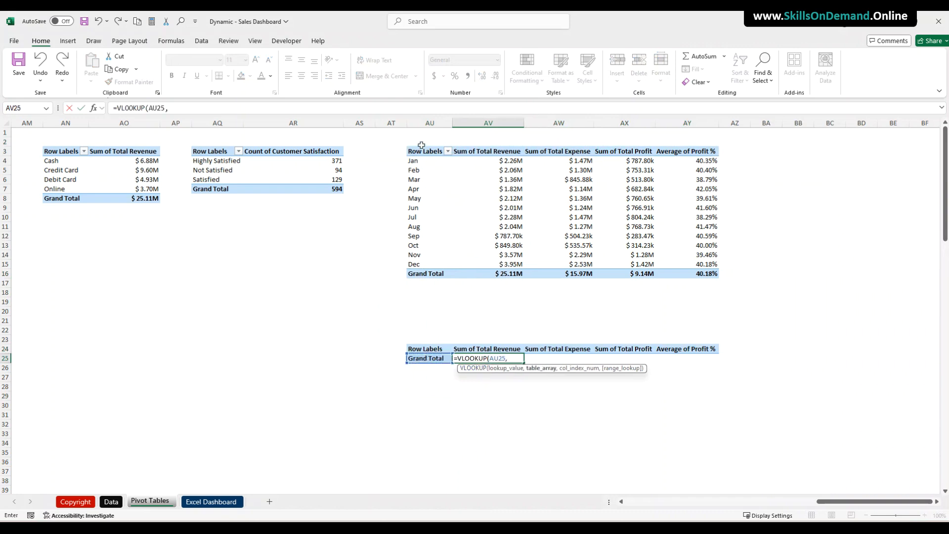
{"action": "left_click_drag", "start_coordinate": [416, 137], "coordinate": [705, 308]}
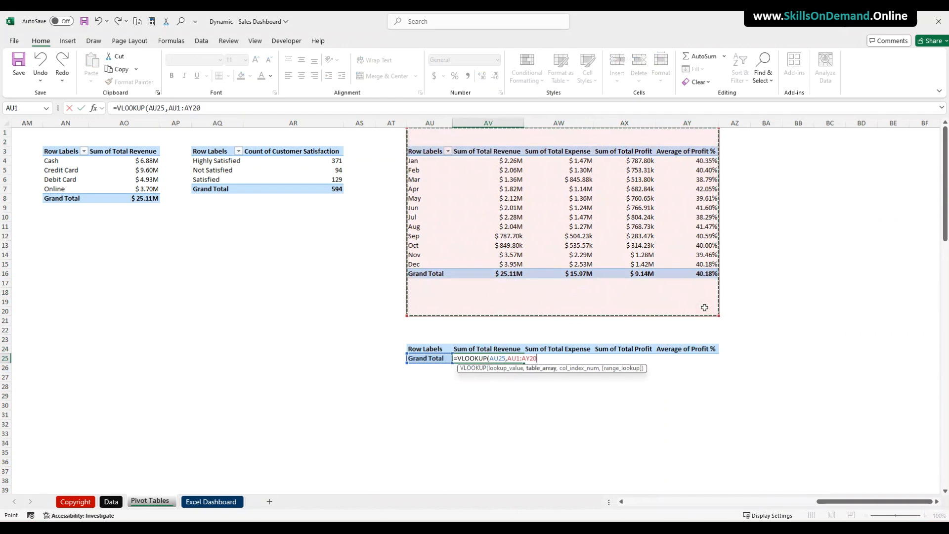
{"action": "left_click_drag", "start_coordinate": [169, 108], "coordinate": [201, 107]}
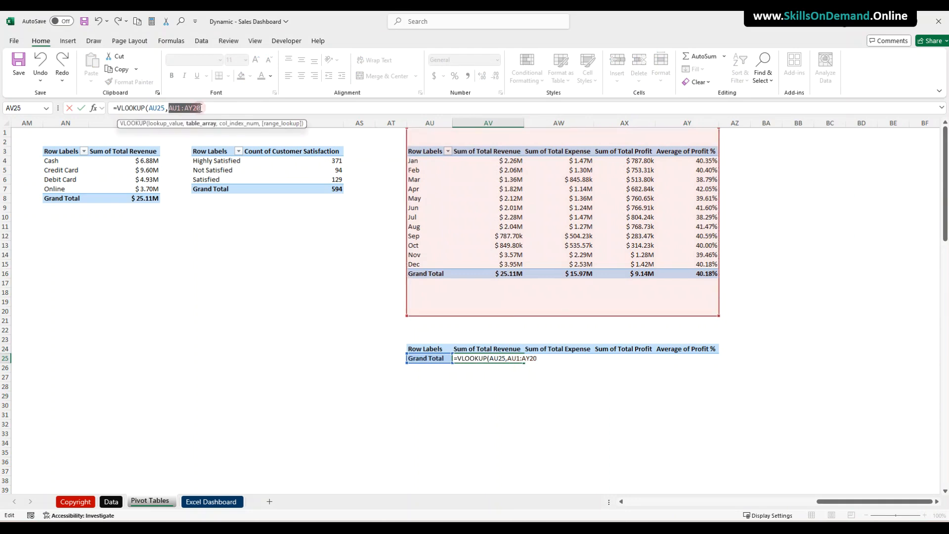
{"action": "left_click", "coordinate": [213, 108]}
{"action": "type", "text": ","}
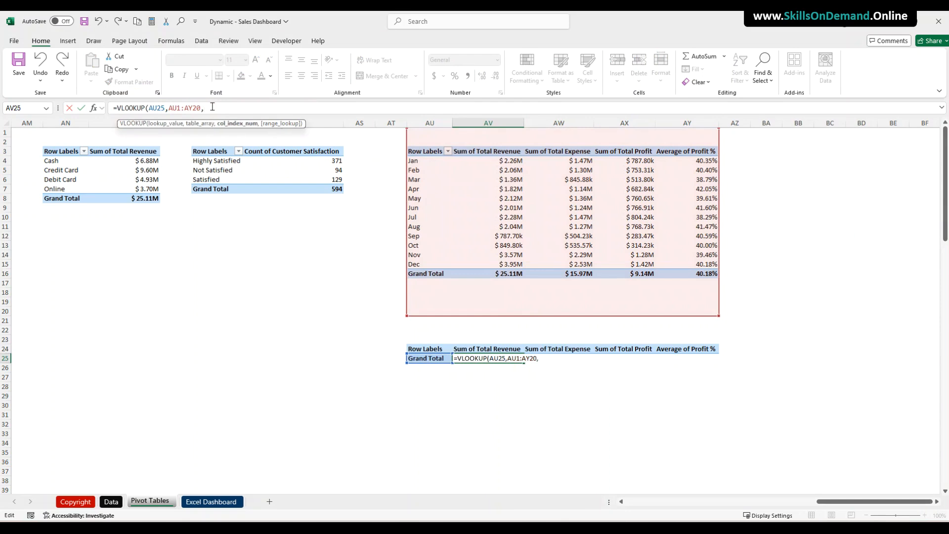
{"action": "type", "text": "1,0)"}
{"action": "key", "text": "Return"}
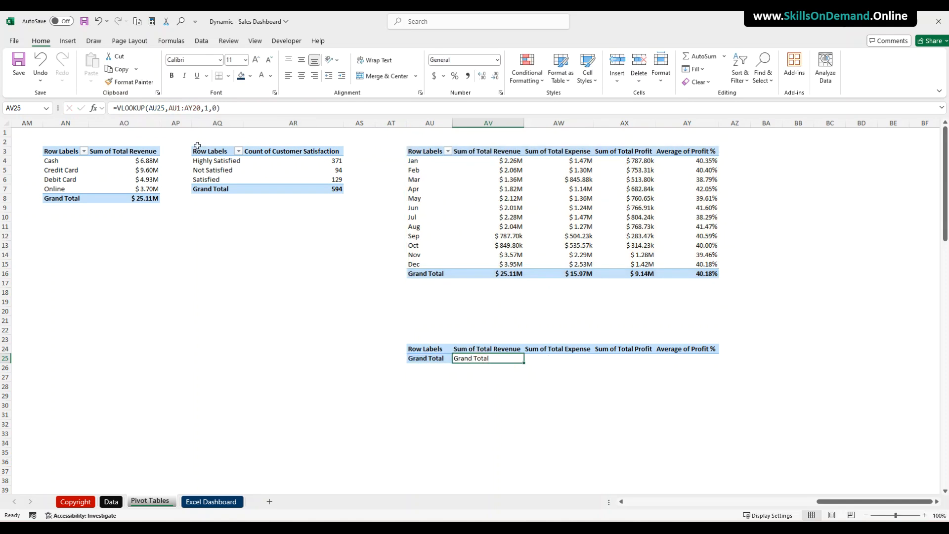
Set the column index of the VLOOKUP formula in AV25 to 2.
{"action": "double_click", "coordinate": [205, 109]}
{"action": "type", "text": "2"}
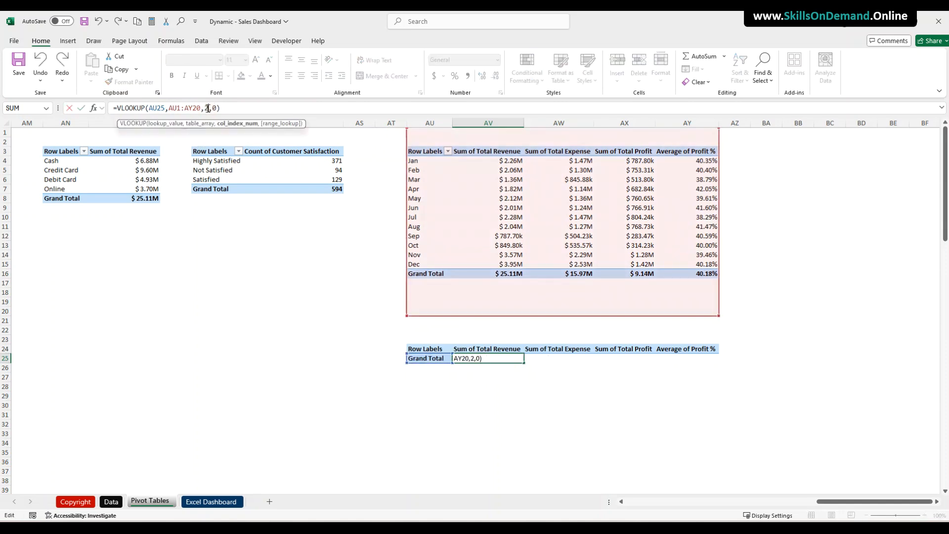
{"action": "key", "text": "Return"}
{"action": "left_click", "coordinate": [535, 386]}
Reuse AV25's VLOOKUP formula in AW25 with column index 3 for the total expense.
{"action": "left_click", "coordinate": [512, 361]}
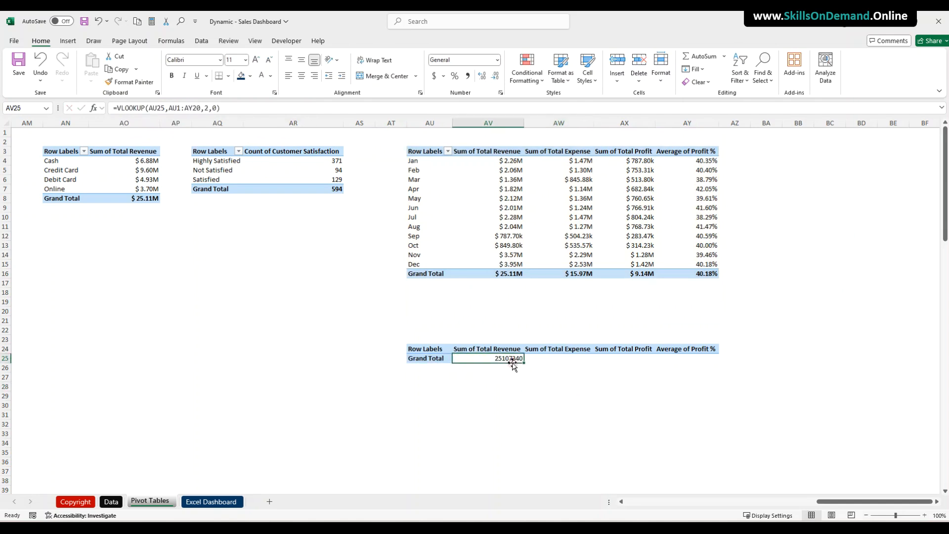
{"action": "left_click_drag", "start_coordinate": [239, 110], "coordinate": [23, 104]}
{"action": "key", "text": "ctrl+c"}
{"action": "key", "text": "Escape"}
{"action": "left_click", "coordinate": [557, 359]}
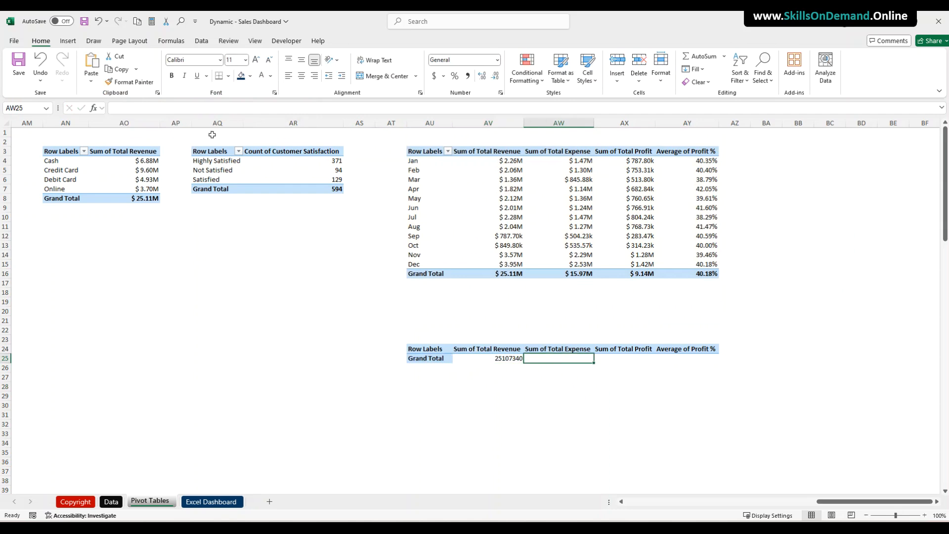
{"action": "key", "text": "ctrl+v"}
{"action": "left_click", "coordinate": [209, 108]}
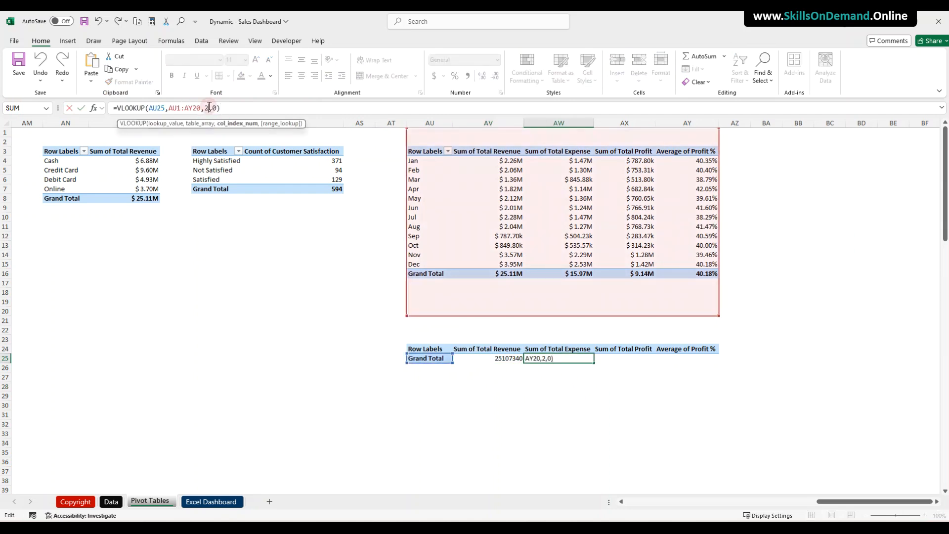
{"action": "key", "text": "BackSpace"}
{"action": "type", "text": "3"}
{"action": "key", "text": "ctrl+Return"}
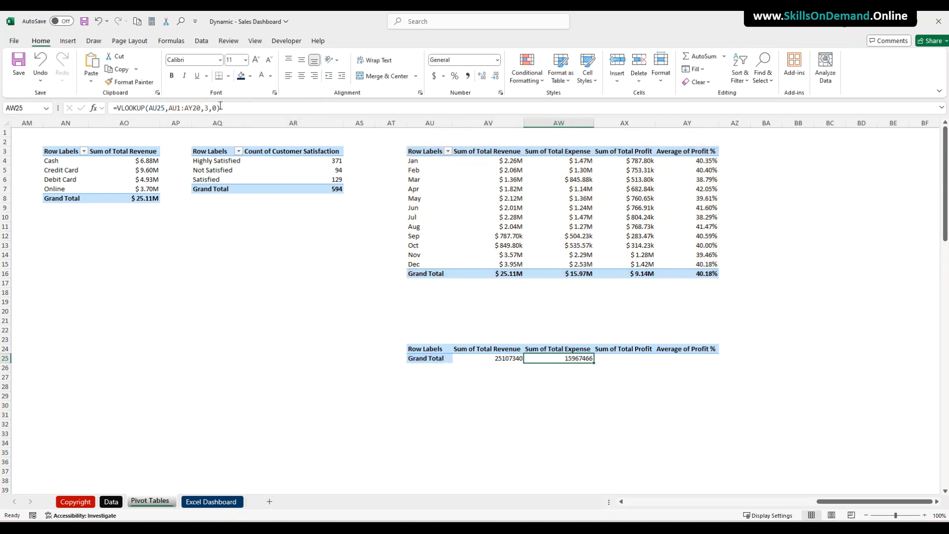
Insert the copied VLOOKUP formula in AX25 with column index 4 for the total profit.
{"action": "left_click", "coordinate": [614, 357]}
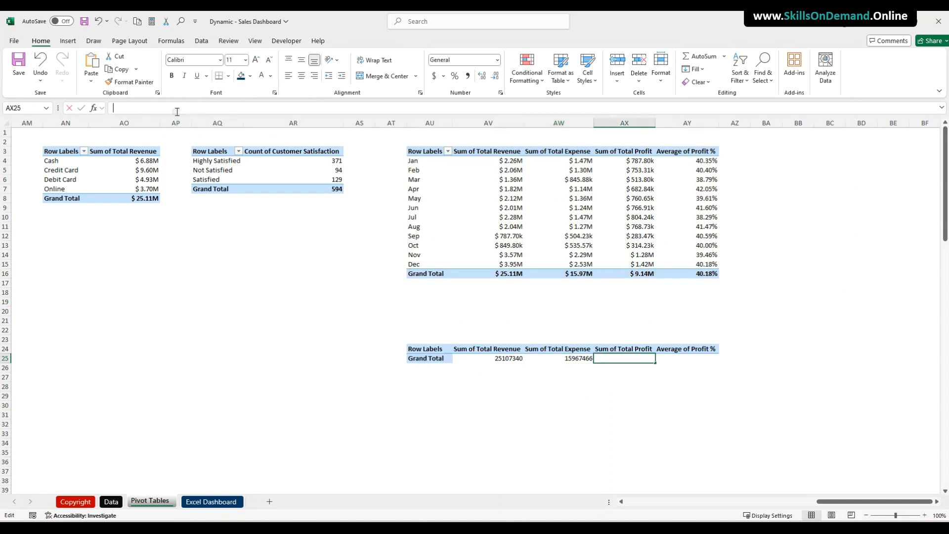
{"action": "left_click", "coordinate": [183, 108]}
{"action": "key", "text": "ctrl+v"}
{"action": "left_click", "coordinate": [207, 108]}
{"action": "key", "text": "BackSpace"}
{"action": "type", "text": "4"}
{"action": "key", "text": "ctrl+Return"}
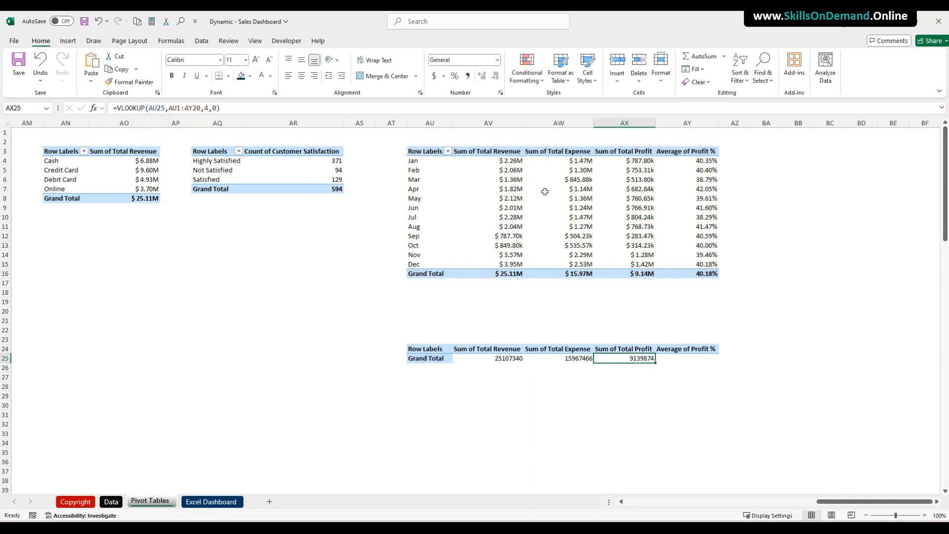
Reuse the copied VLOOKUP formula in AY25 with column index 5 for the average profit %.
{"action": "left_click", "coordinate": [700, 358]}
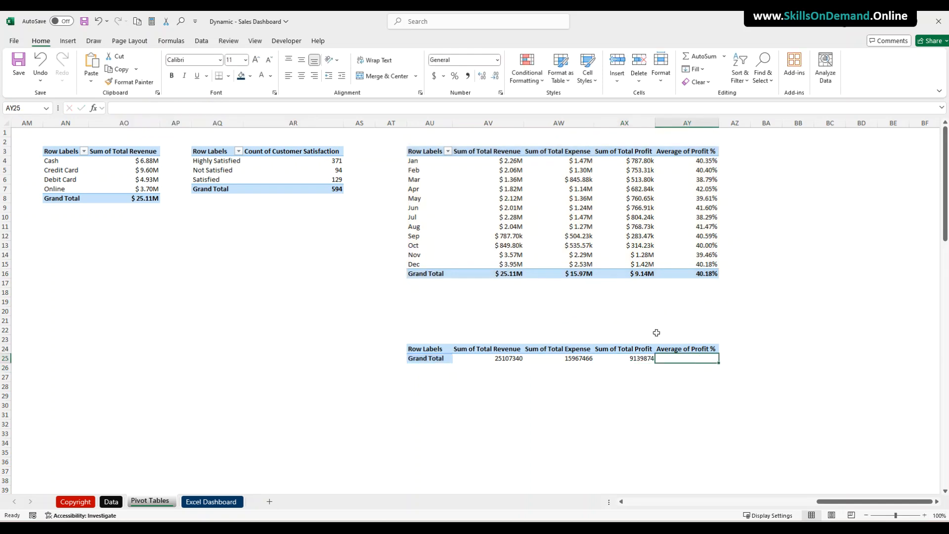
{"action": "key", "text": "ctrl+v"}
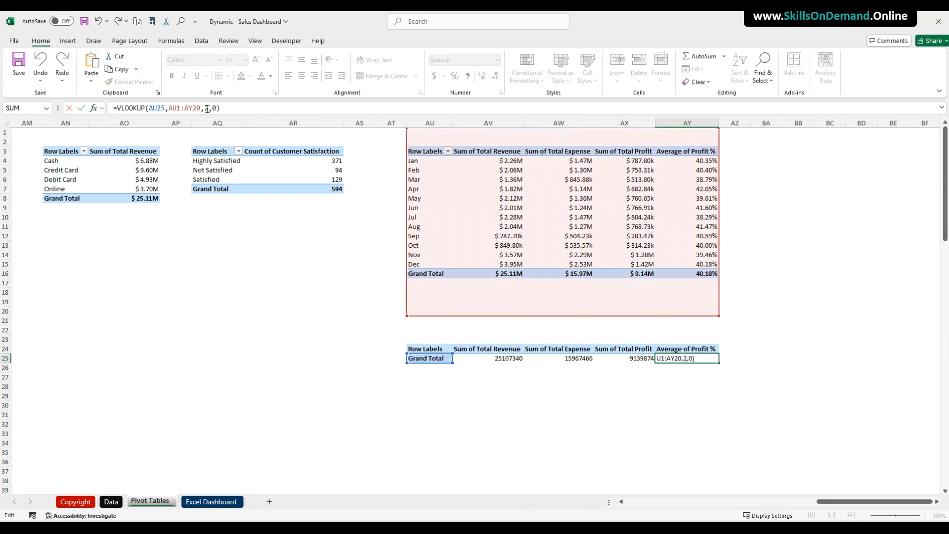
{"action": "left_click", "coordinate": [207, 108]}
{"action": "key", "text": "BackSpace"}
{"action": "type", "text": "5"}
{"action": "key", "text": "Return"}
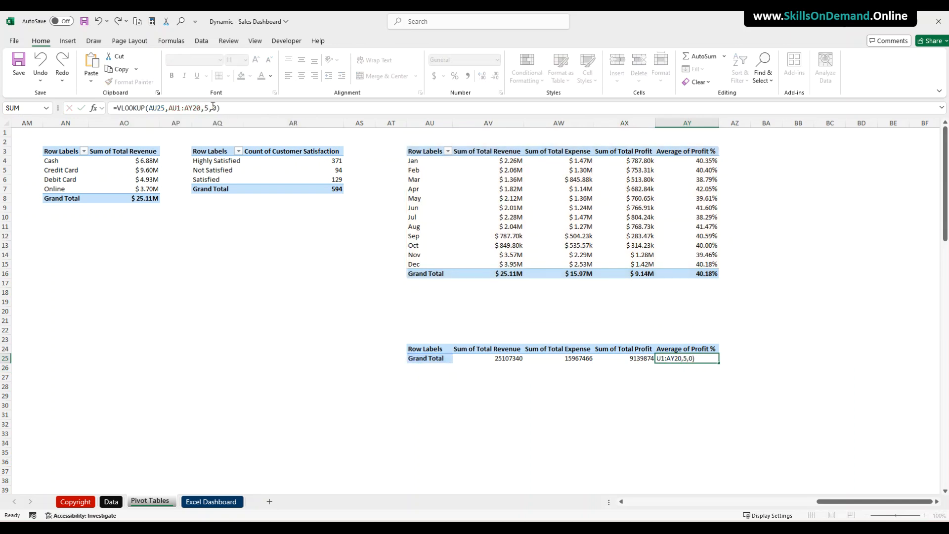
Copy the formatting of the monthly pivot table's Grand Total values onto AV25:AY25.
{"action": "left_click", "coordinate": [490, 405]}
{"action": "left_click_drag", "start_coordinate": [503, 274], "coordinate": [699, 273]}
{"action": "left_click", "coordinate": [134, 83]}
{"action": "left_click_drag", "start_coordinate": [504, 359], "coordinate": [713, 364]}
{"action": "left_click", "coordinate": [584, 395]}
Give the Grand Total summary row AU25:AY25 a white fill and black font colour.
{"action": "left_click_drag", "start_coordinate": [426, 360], "coordinate": [708, 359]}
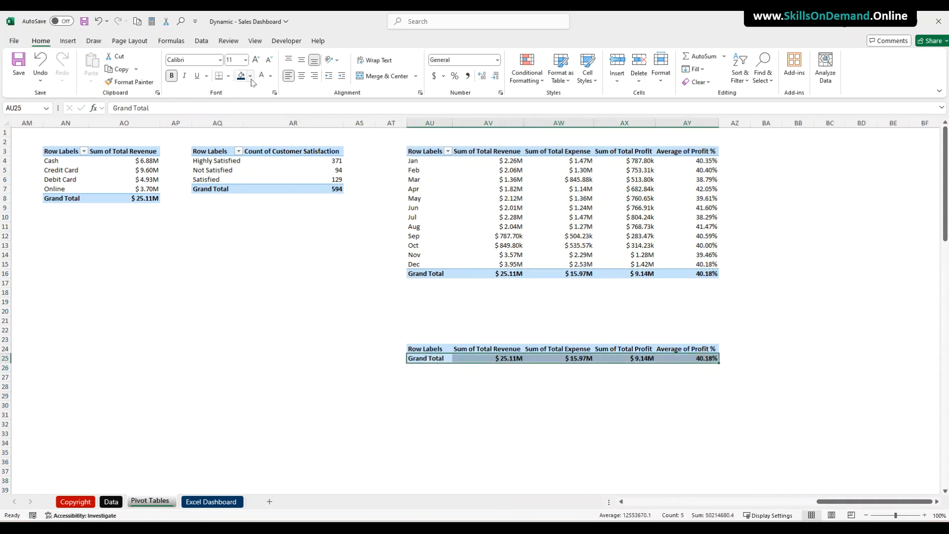
{"action": "left_click", "coordinate": [251, 76]}
{"action": "left_click", "coordinate": [242, 104]}
{"action": "left_click", "coordinate": [272, 77]}
{"action": "left_click", "coordinate": [272, 118]}
{"action": "left_click", "coordinate": [377, 398]}
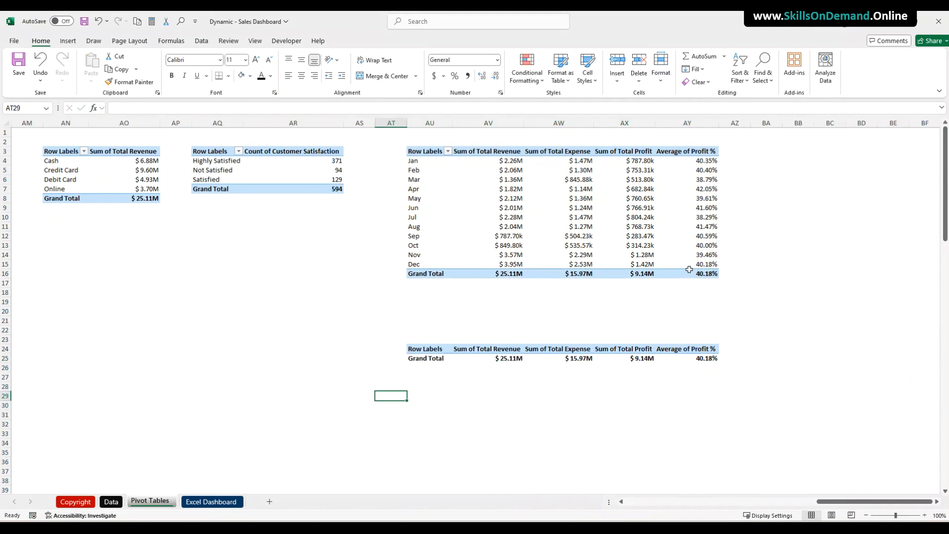
{"action": "left_click", "coordinate": [433, 424]}
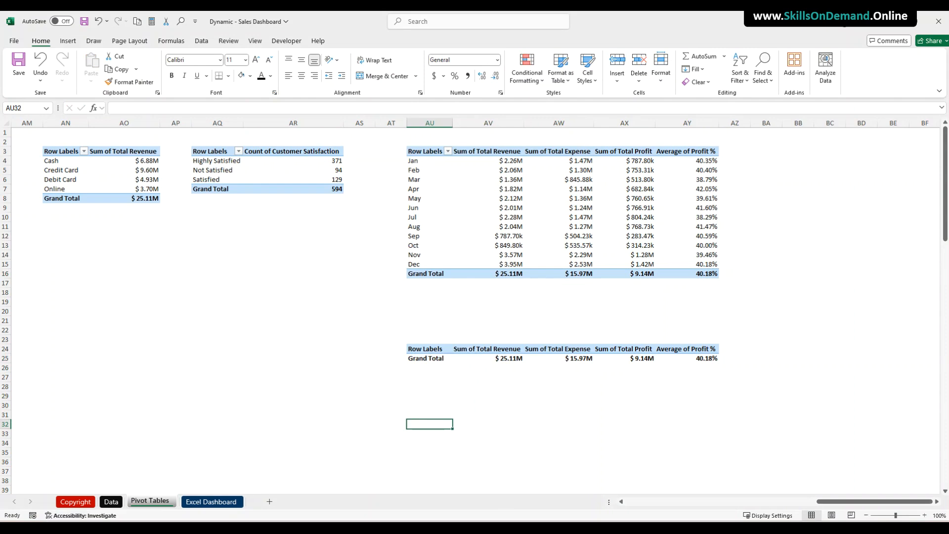
On the Excel Dashboard sheet, insert a text box reading "Total Revenue" beside the Revenue by Gender panel.
{"action": "left_click", "coordinate": [234, 503]}
{"action": "left_click", "coordinate": [750, 226]}
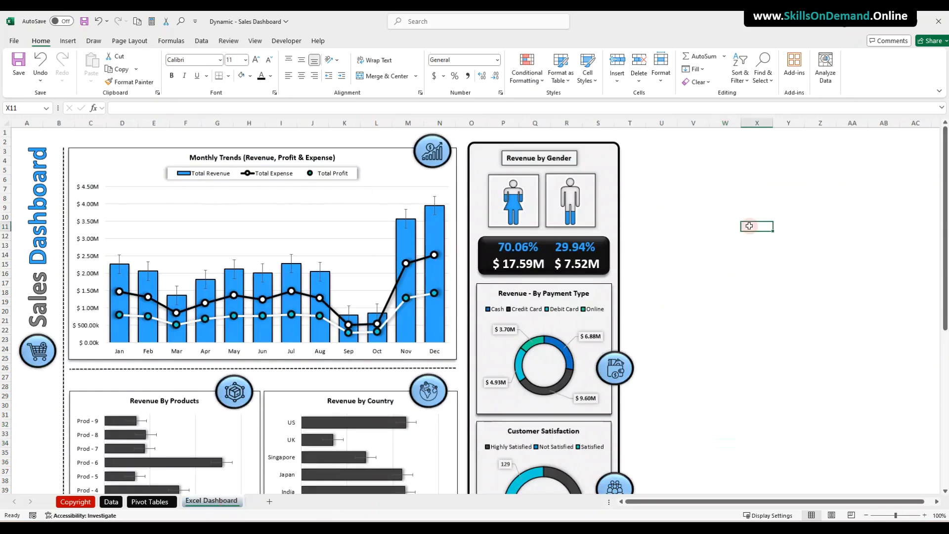
{"action": "left_click", "coordinate": [67, 41]}
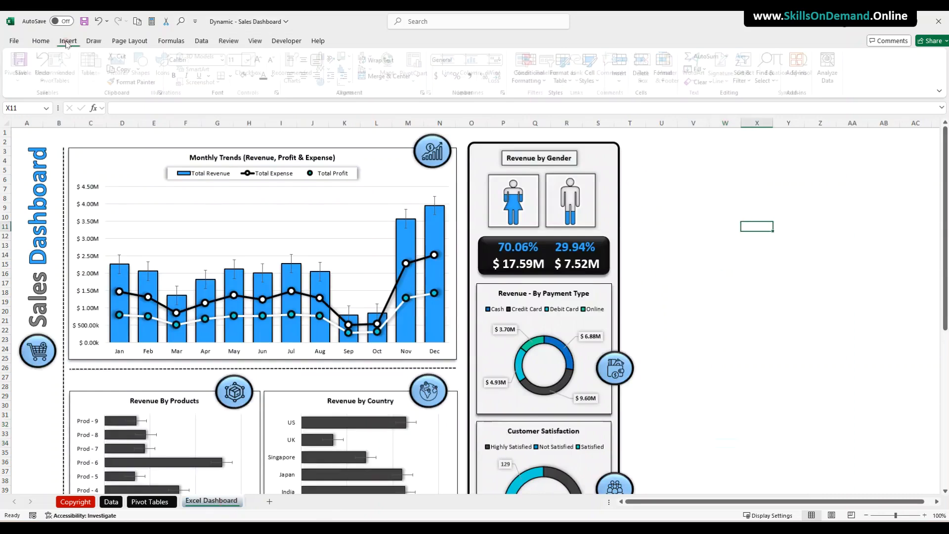
{"action": "left_click", "coordinate": [648, 66]}
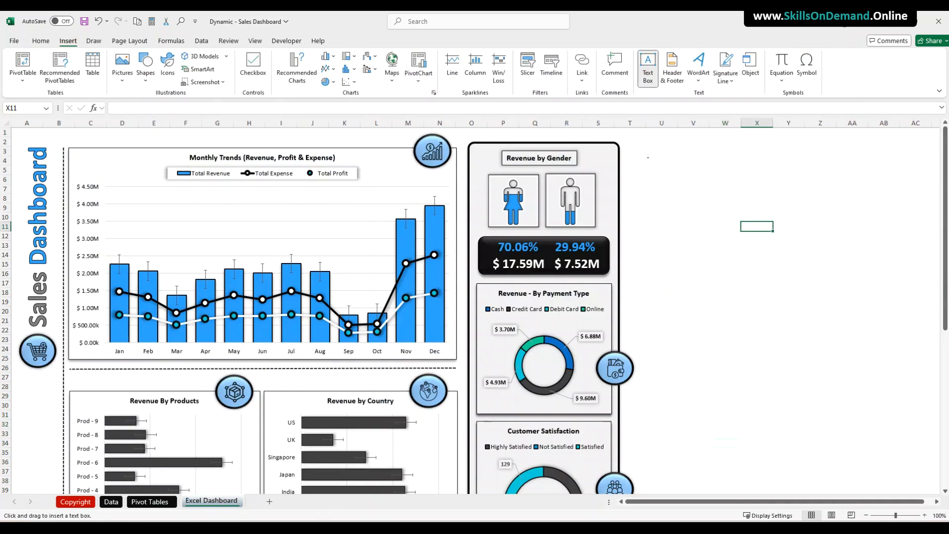
{"action": "left_click", "coordinate": [643, 161]}
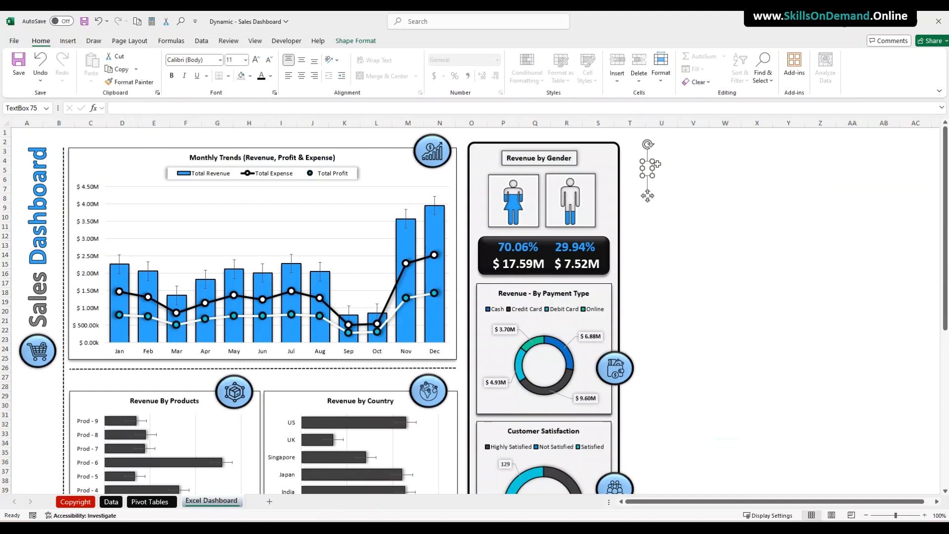
{"action": "type", "text": "Total Revenue"}
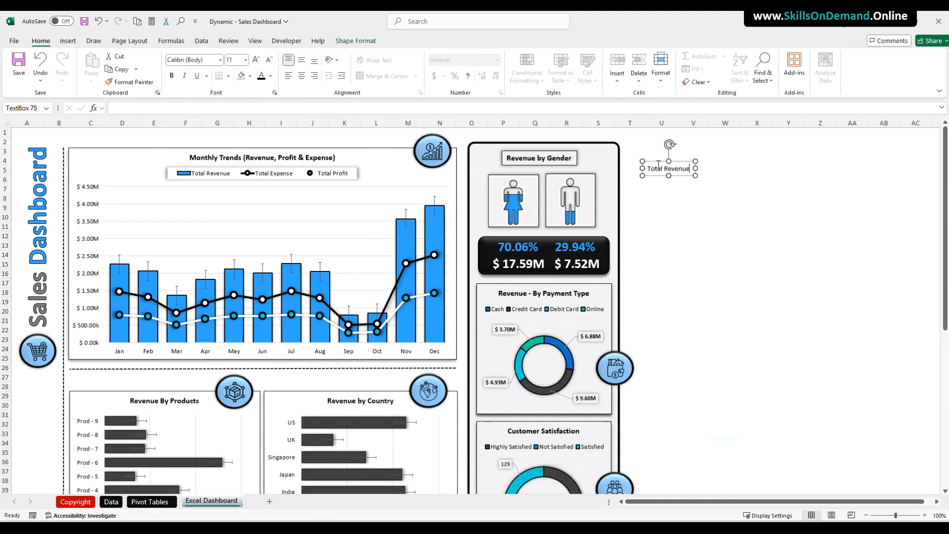
{"action": "left_click", "coordinate": [673, 211]}
Duplicate the Total Revenue text box just below itself and link the copy to cell AV25 on the Pivot Tables sheet.
{"action": "left_click", "coordinate": [658, 177]}
{"action": "left_click_drag", "start_coordinate": [657, 177], "coordinate": [653, 189]}
{"action": "left_click", "coordinate": [160, 110]}
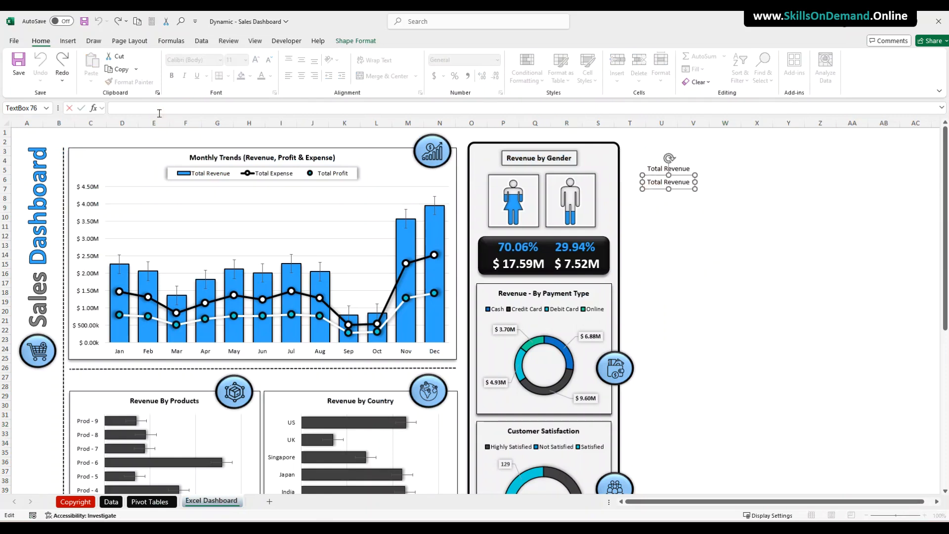
{"action": "type", "text": "="}
{"action": "left_click", "coordinate": [149, 501]}
{"action": "left_click", "coordinate": [488, 359]}
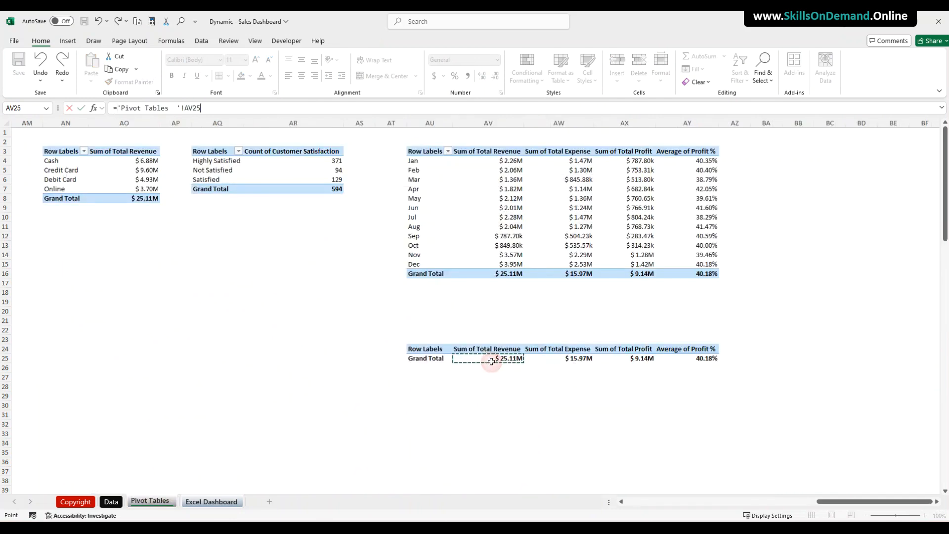
{"action": "key", "text": "Return"}
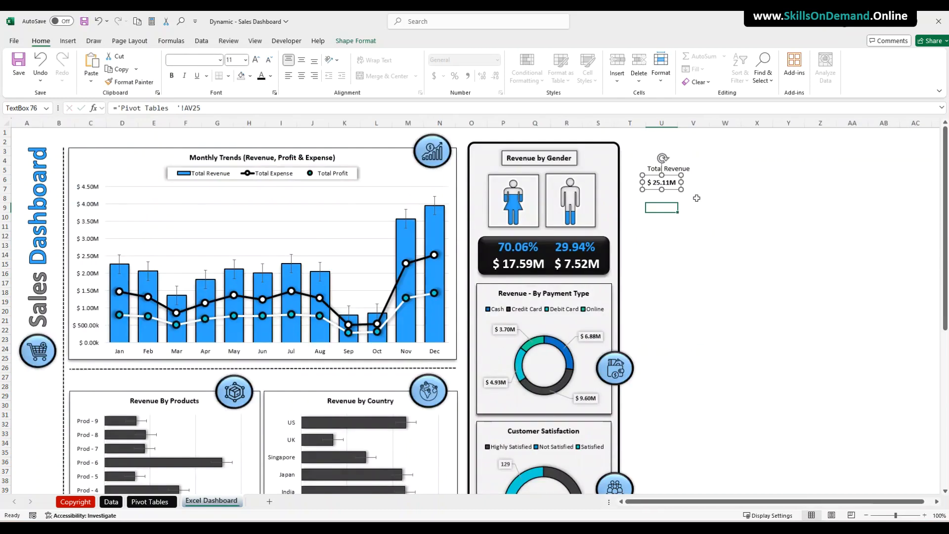
Centre the linked revenue value under its Total Revenue label and duplicate both text boxes alongside the originals.
{"action": "left_click_drag", "start_coordinate": [673, 188], "coordinate": [680, 187]}
{"action": "left_click", "coordinate": [679, 187]}
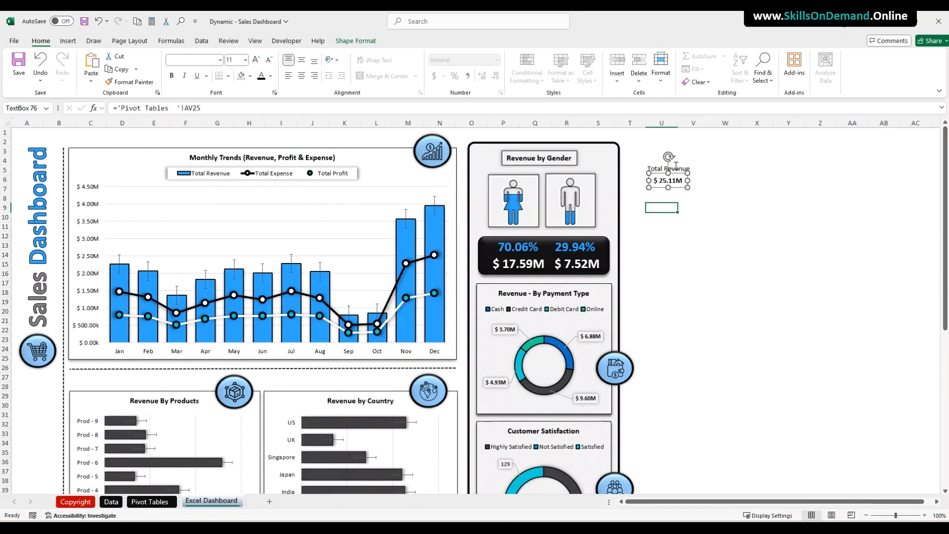
{"action": "left_click", "coordinate": [676, 166], "text": "ctrl"}
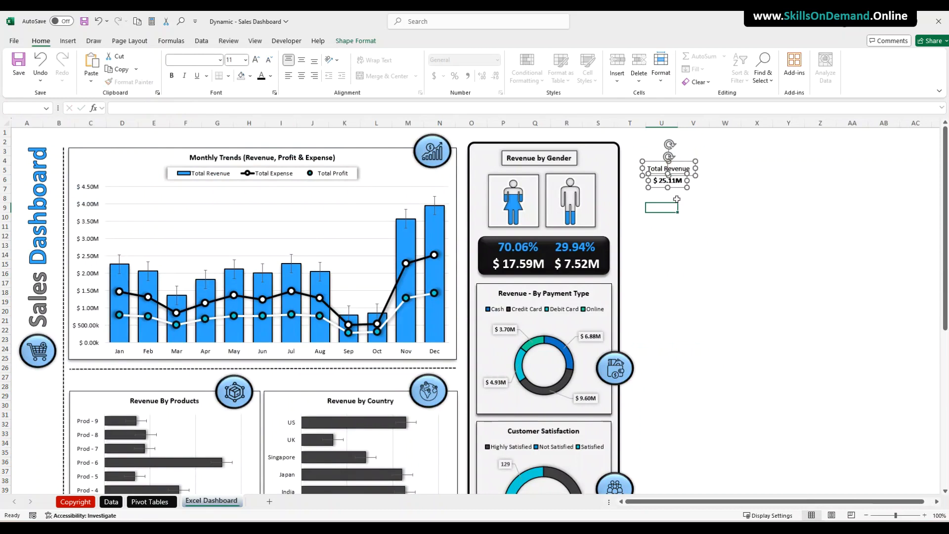
{"action": "left_click_drag", "start_coordinate": [678, 187], "coordinate": [746, 188]}
{"action": "left_click", "coordinate": [687, 219]}
Increase the font size of both Total Revenue labels to 12.
{"action": "left_click", "coordinate": [650, 175]}
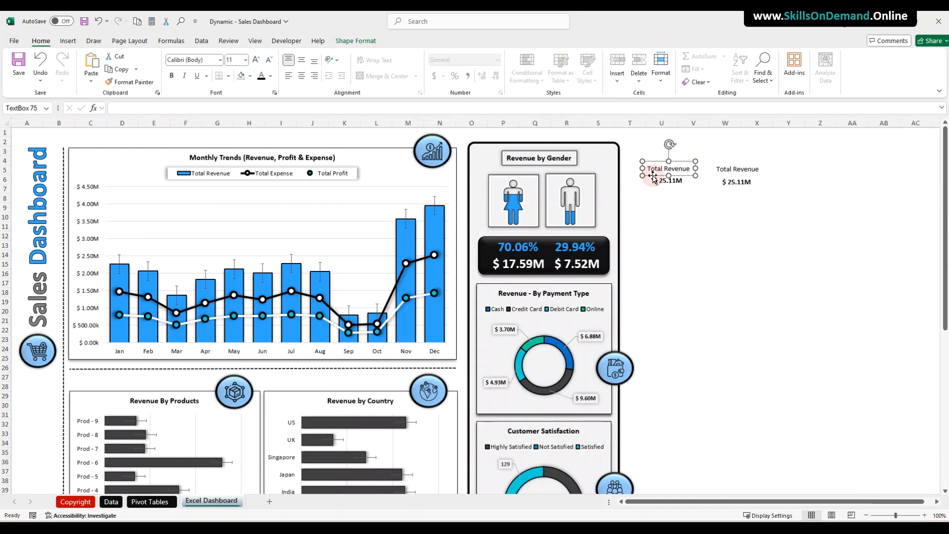
{"action": "left_click", "coordinate": [256, 60]}
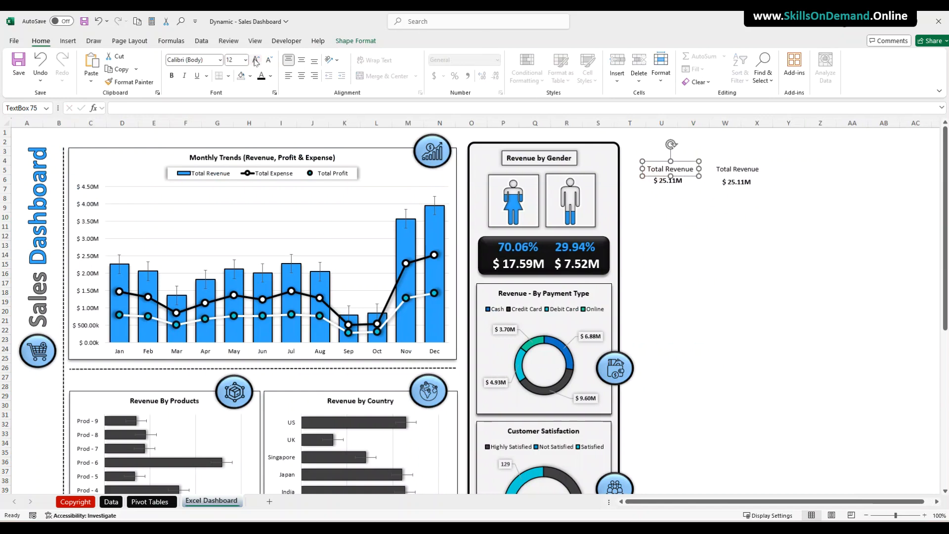
{"action": "left_click", "coordinate": [716, 172]}
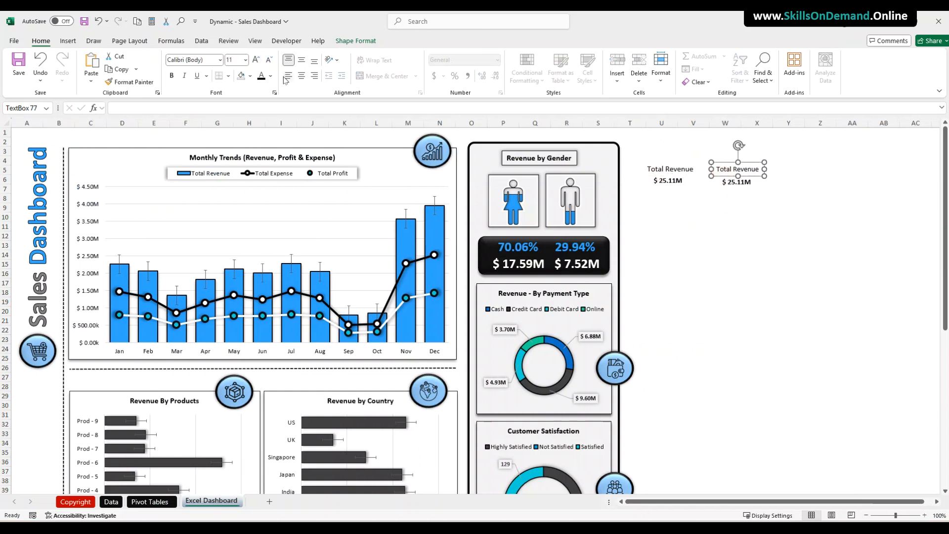
{"action": "left_click", "coordinate": [257, 59]}
Increase the font size of both linked value text boxes to 14.
{"action": "left_click", "coordinate": [666, 183]}
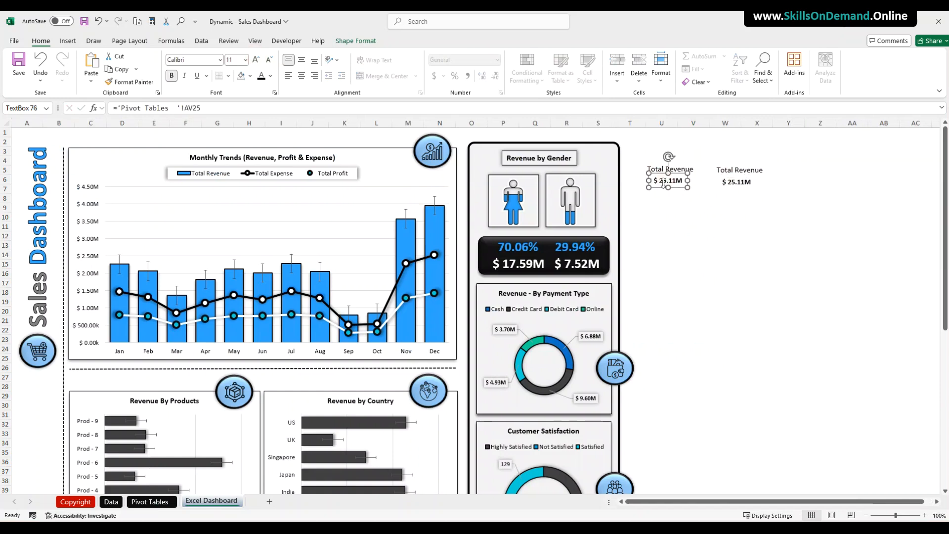
{"action": "left_click", "coordinate": [257, 60]}
{"action": "left_click", "coordinate": [256, 59]}
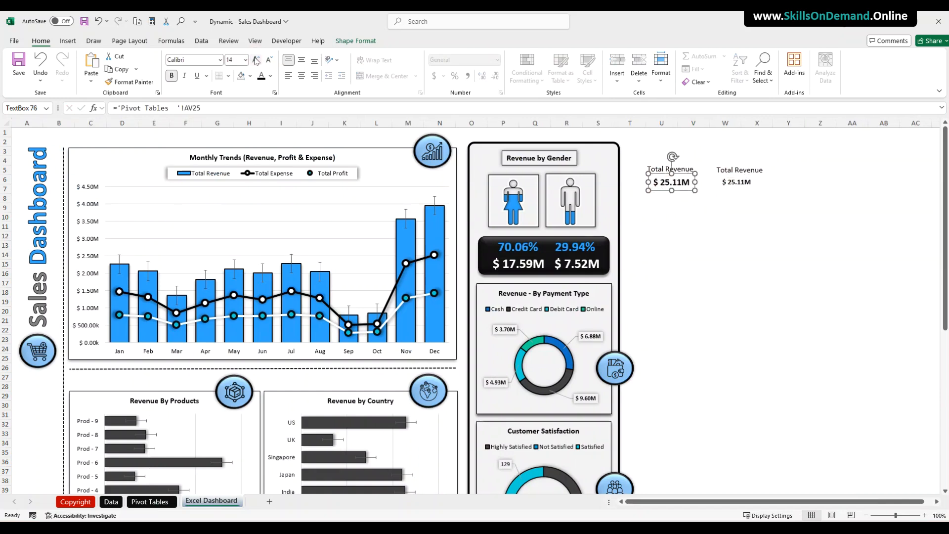
{"action": "left_click", "coordinate": [726, 184]}
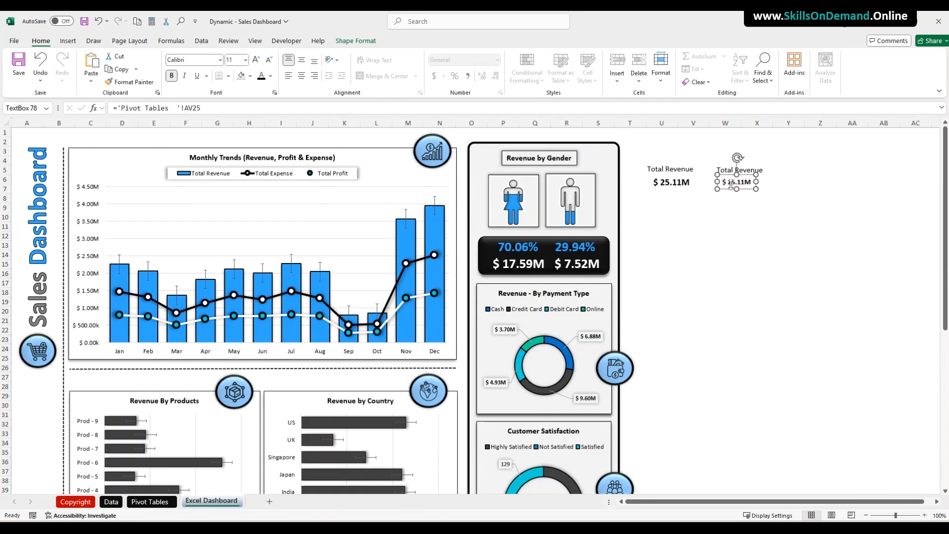
{"action": "left_click", "coordinate": [257, 60]}
{"action": "left_click", "coordinate": [256, 60]}
{"action": "left_click", "coordinate": [665, 227]}
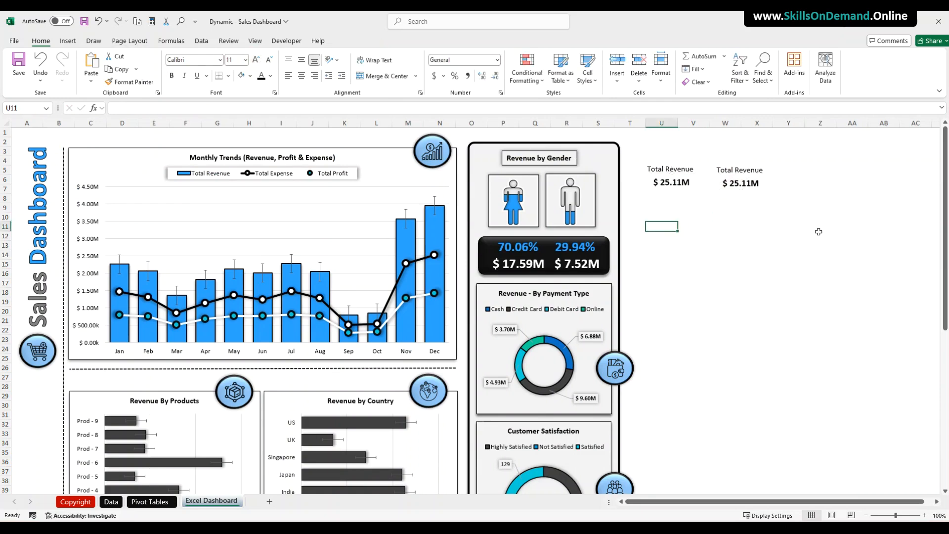
Align the two linked value text boxes with each other using Align Middle.
{"action": "left_click", "coordinate": [677, 192]}
{"action": "left_click", "coordinate": [753, 194], "text": "shift"}
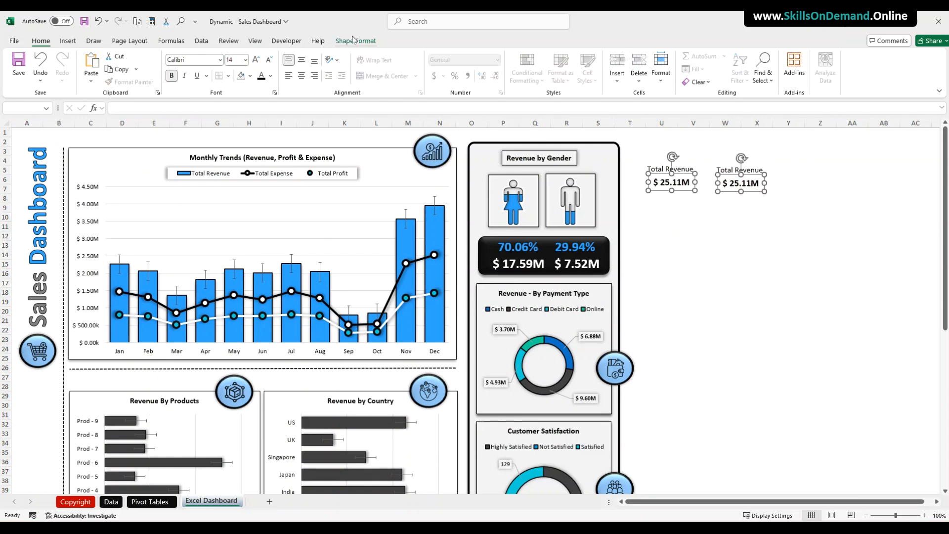
{"action": "left_click", "coordinate": [355, 41]}
{"action": "left_click", "coordinate": [698, 79]}
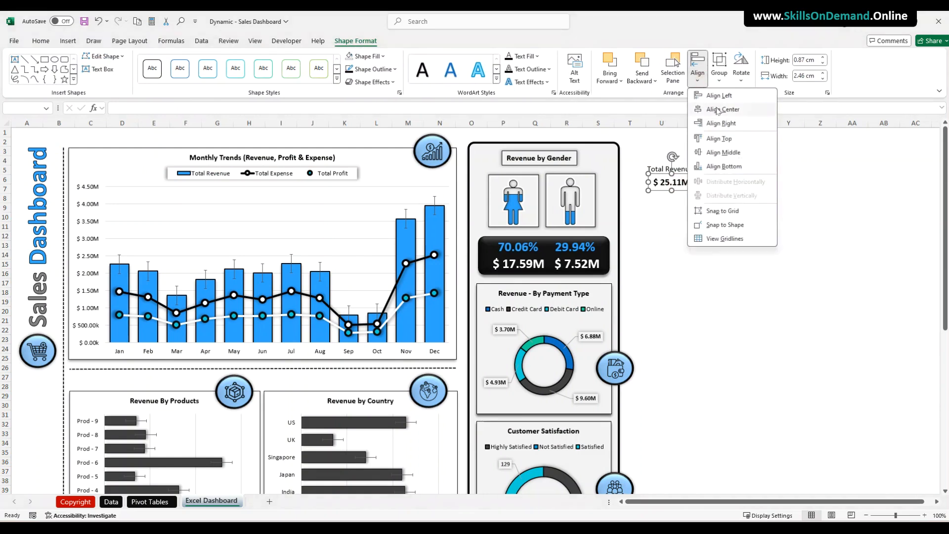
{"action": "left_click", "coordinate": [724, 152]}
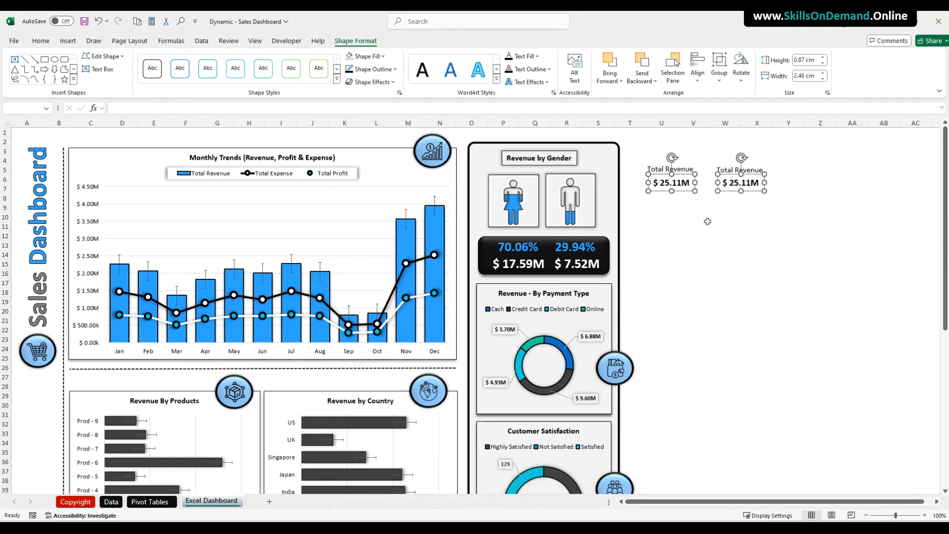
{"action": "left_click", "coordinate": [707, 221]}
Align the two Total Revenue label text boxes with each other using Align Middle.
{"action": "left_click", "coordinate": [670, 169]}
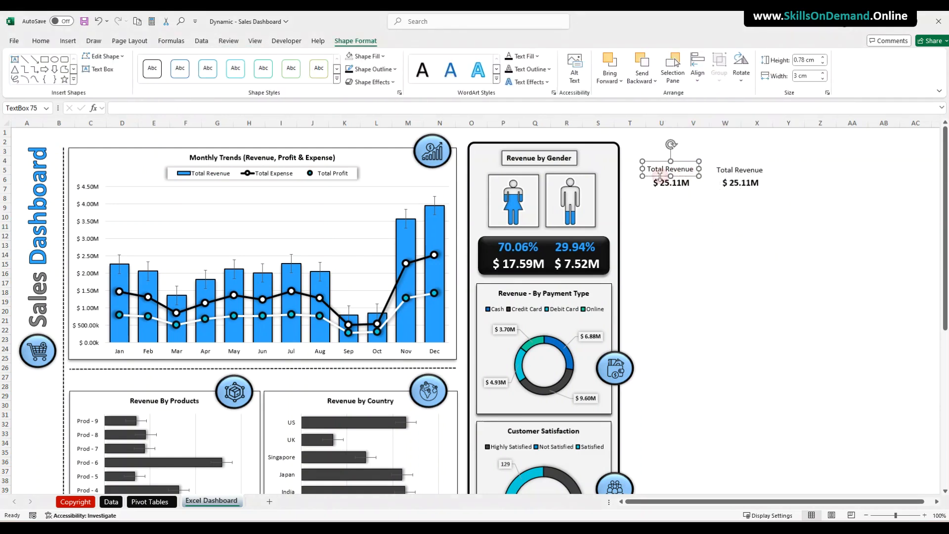
{"action": "left_click", "coordinate": [734, 169], "text": "shift"}
{"action": "left_click", "coordinate": [698, 84]}
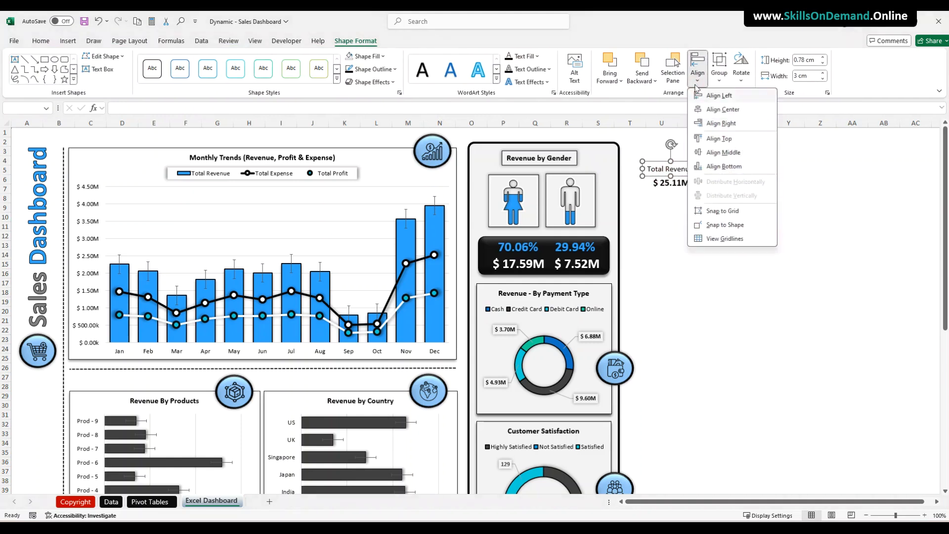
{"action": "left_click", "coordinate": [722, 152]}
{"action": "left_click", "coordinate": [717, 239]}
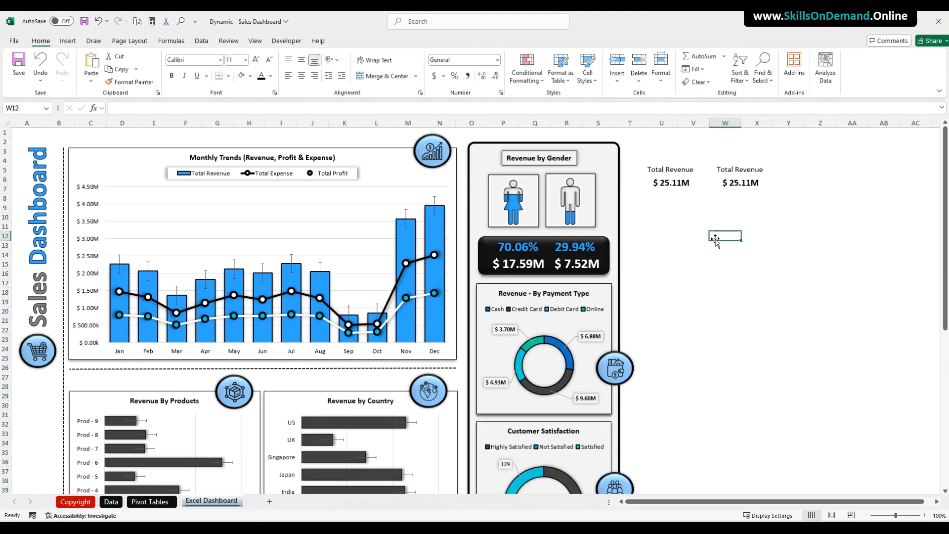
{"action": "left_click", "coordinate": [667, 226]}
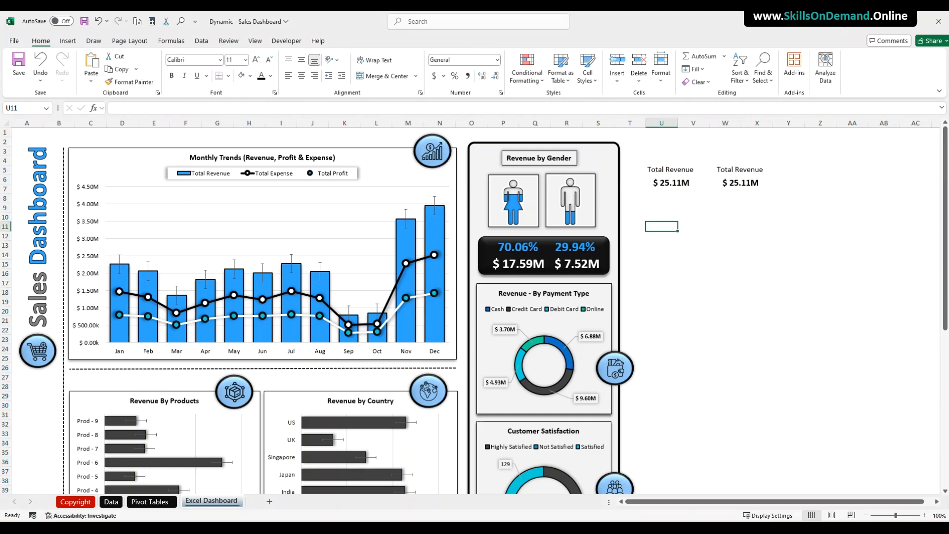
{"action": "left_click", "coordinate": [693, 243]}
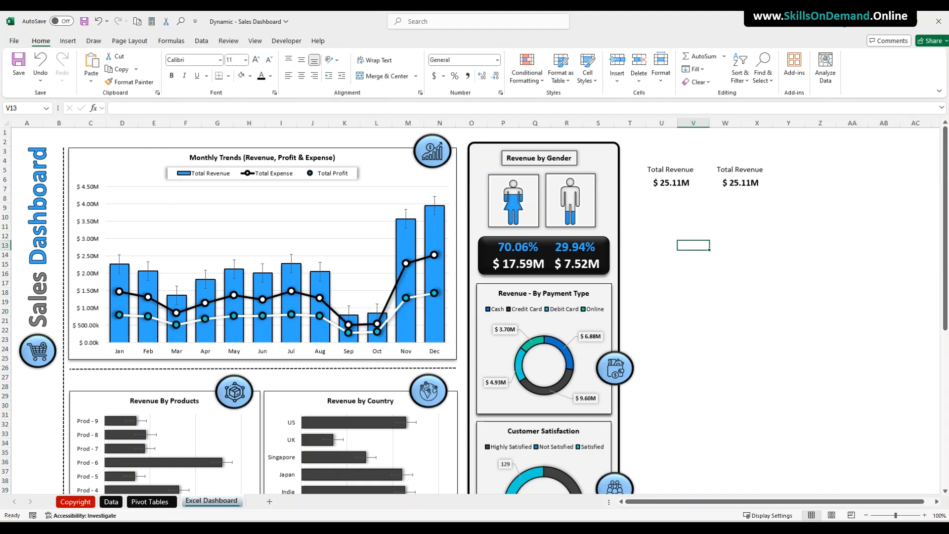
Change the duplicated label's text to "Total Expense".
{"action": "left_click", "coordinate": [740, 169]}
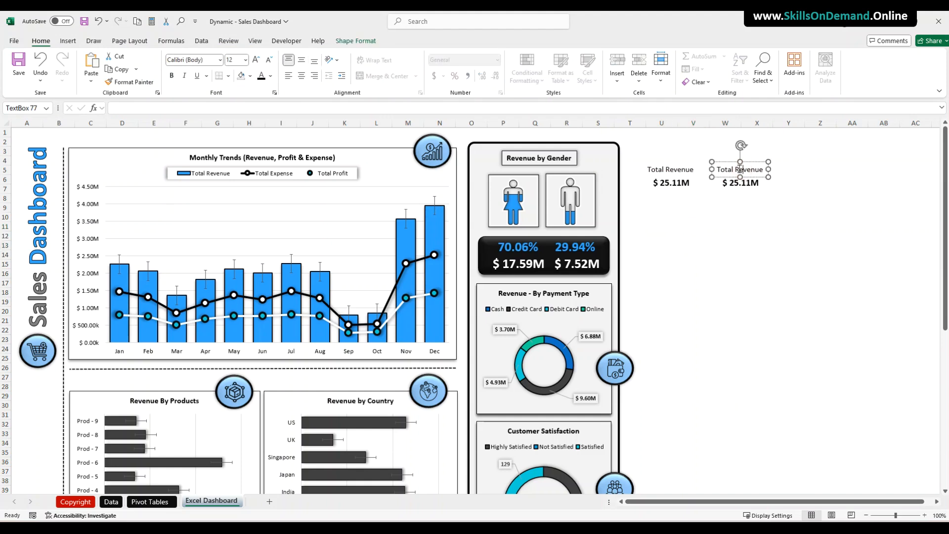
{"action": "left_click_drag", "start_coordinate": [752, 168], "coordinate": [772, 169]}
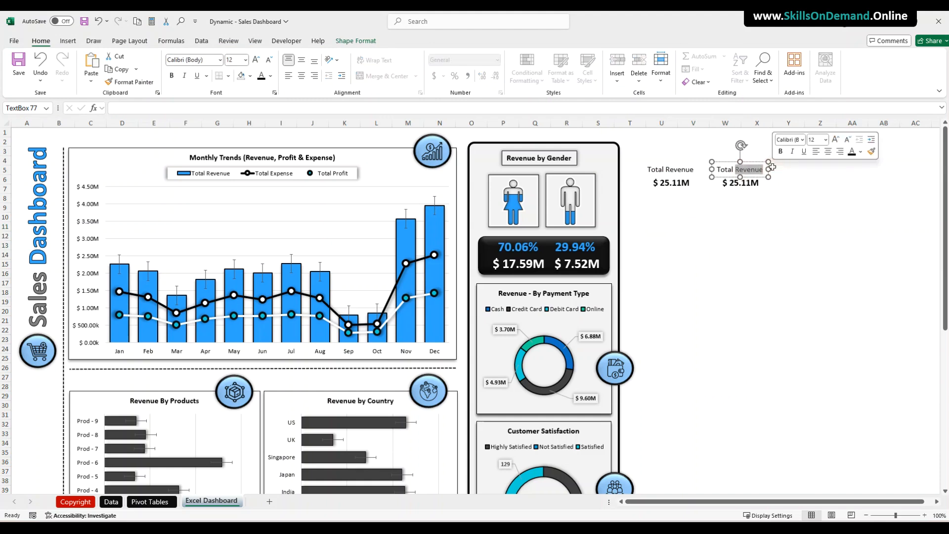
{"action": "type", "text": "Expense"}
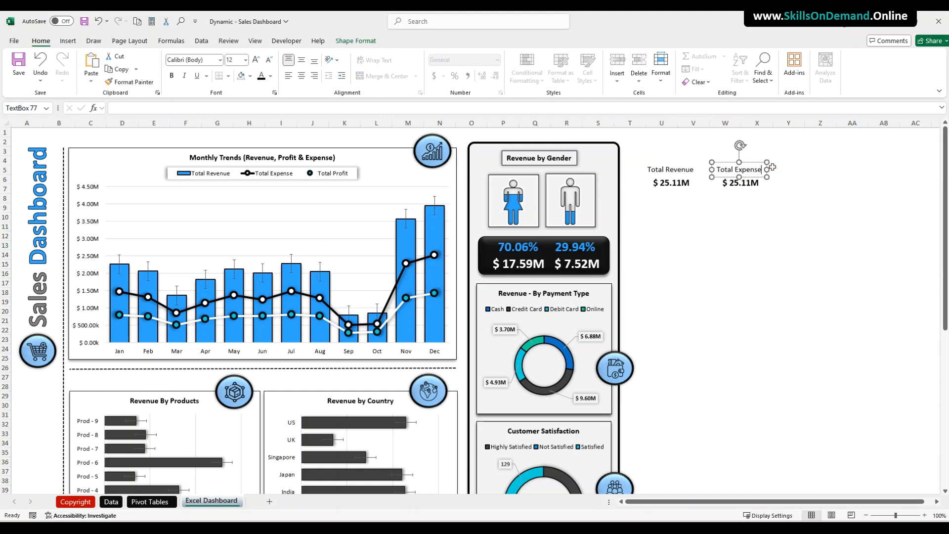
{"action": "left_click", "coordinate": [727, 222]}
{"action": "left_click", "coordinate": [671, 183]}
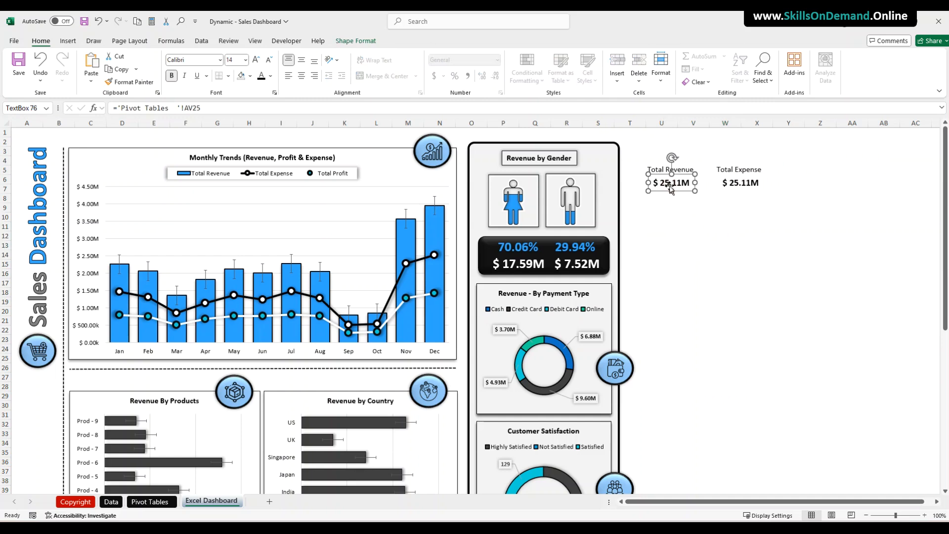
Increase the font size of the linked value text boxes under Total Revenue and Total Expense to 20.
{"action": "left_click", "coordinate": [255, 59]}
{"action": "left_click", "coordinate": [255, 60]}
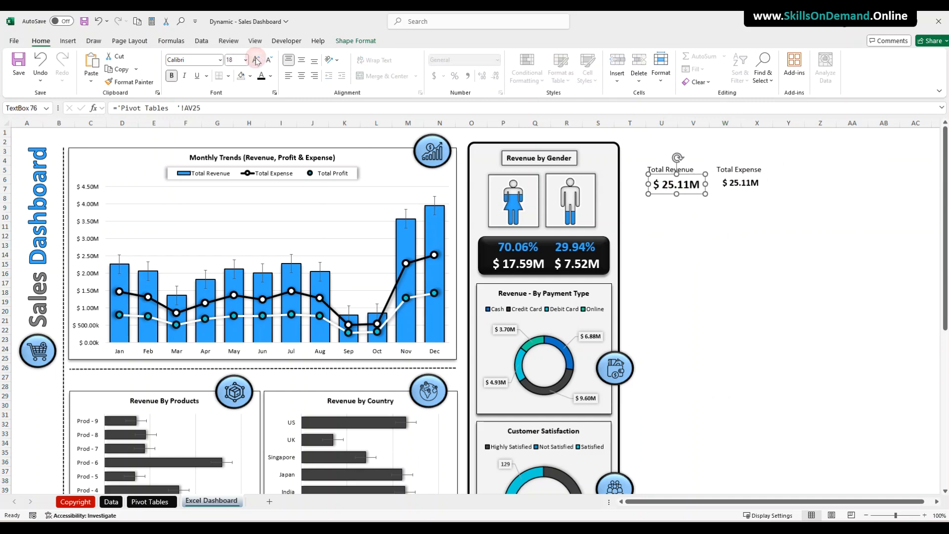
{"action": "left_click", "coordinate": [256, 59]}
{"action": "left_click", "coordinate": [742, 187]}
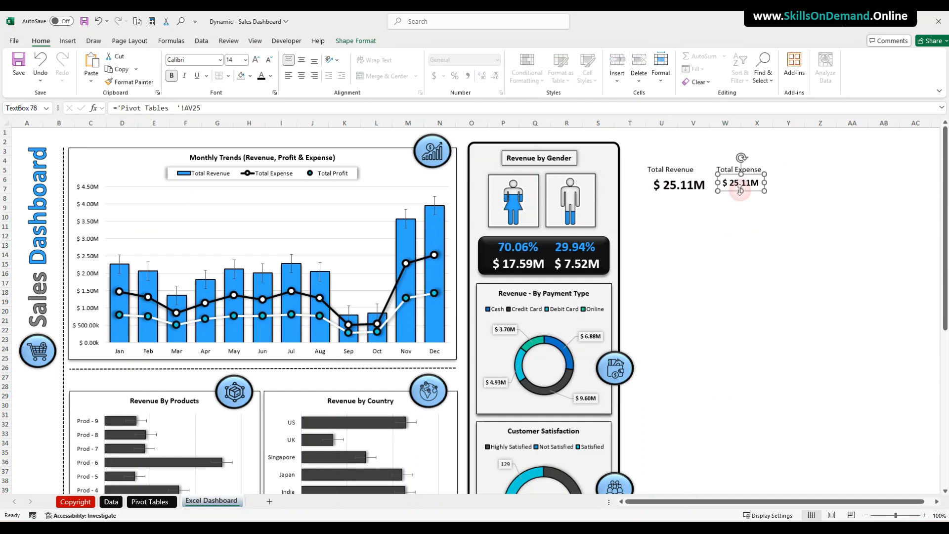
{"action": "left_click", "coordinate": [255, 60]}
{"action": "left_click", "coordinate": [256, 60]}
{"action": "left_click", "coordinate": [256, 59]}
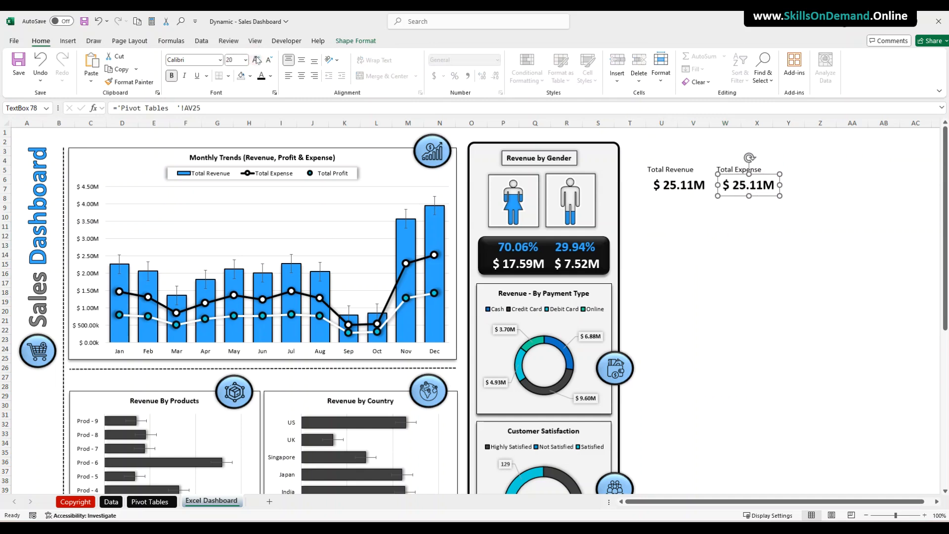
Shift both linked value text boxes slightly so that each sits centered beneath its Total Revenue or Total Expense label.
{"action": "left_click", "coordinate": [684, 170]}
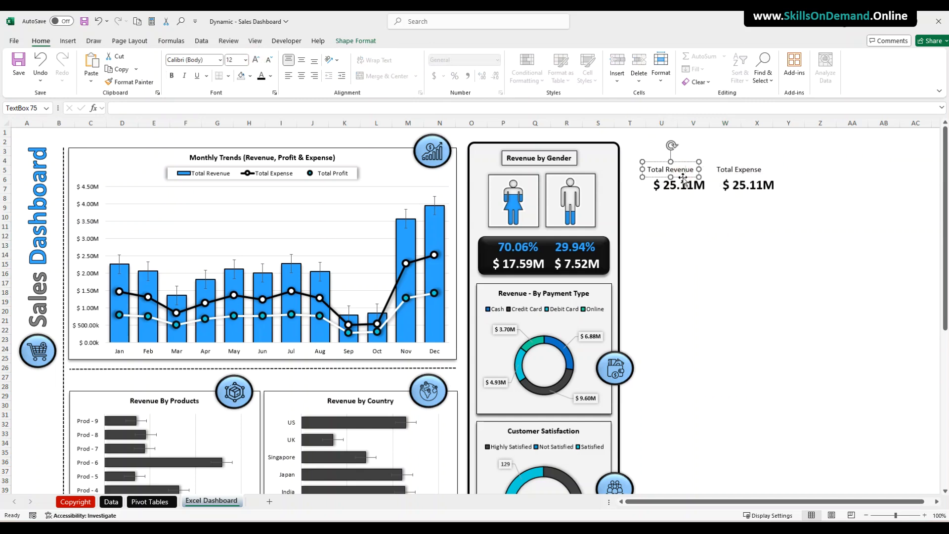
{"action": "left_click", "coordinate": [665, 228]}
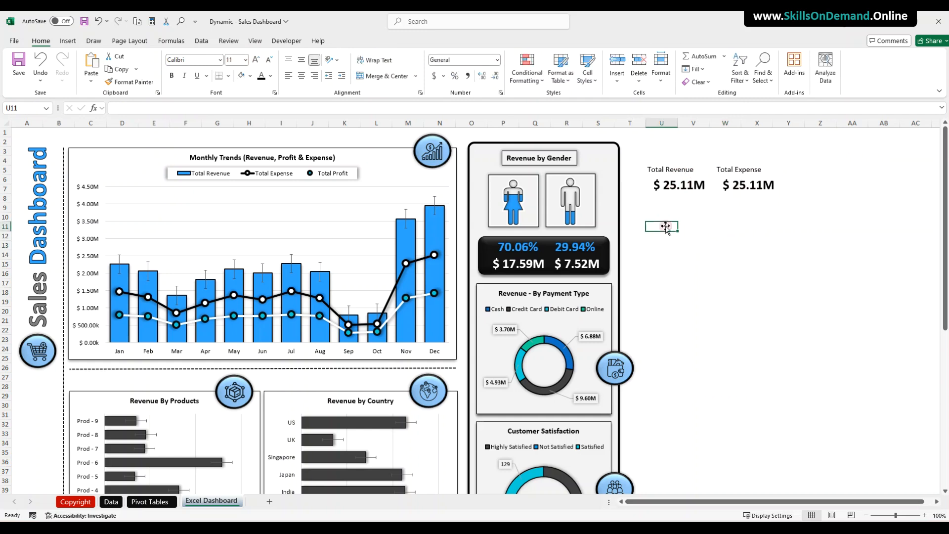
{"action": "left_click", "coordinate": [668, 195]}
{"action": "left_click_drag", "start_coordinate": [670, 195], "coordinate": [662, 194]}
{"action": "left_click", "coordinate": [739, 193]}
{"action": "left_click_drag", "start_coordinate": [739, 193], "coordinate": [729, 195]}
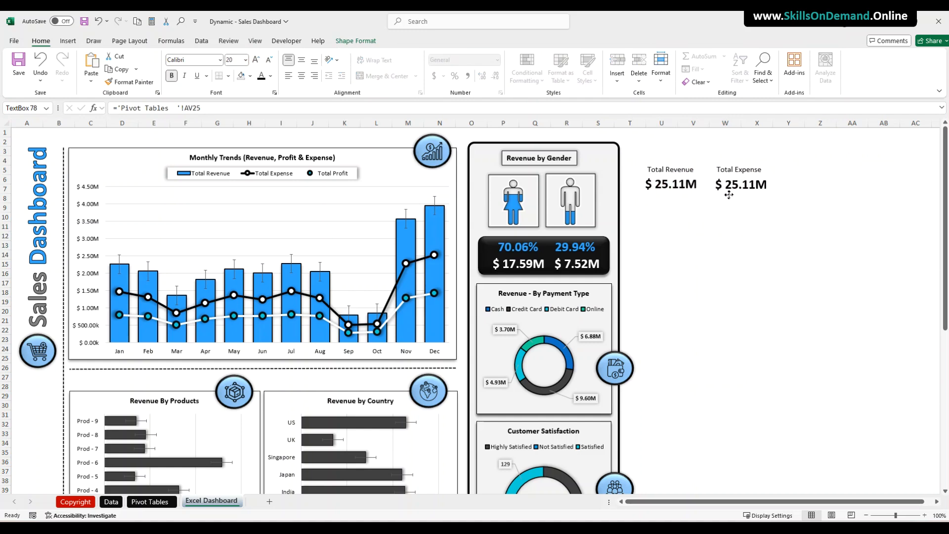
{"action": "left_click", "coordinate": [722, 236]}
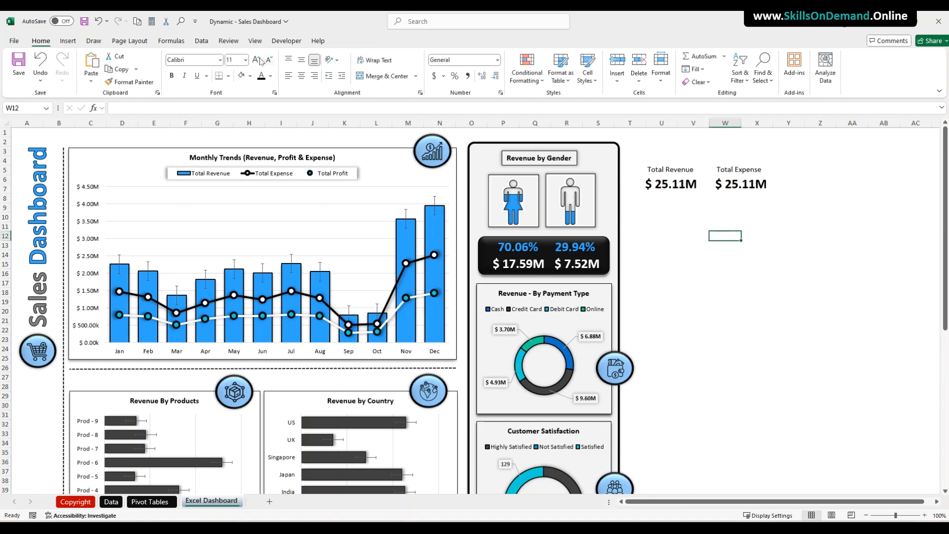
Draw a rounded rectangle about 9.27 cm wide and 2.18 cm high over the KPI text boxes and nudge it slightly upward.
{"action": "left_click", "coordinate": [68, 41]}
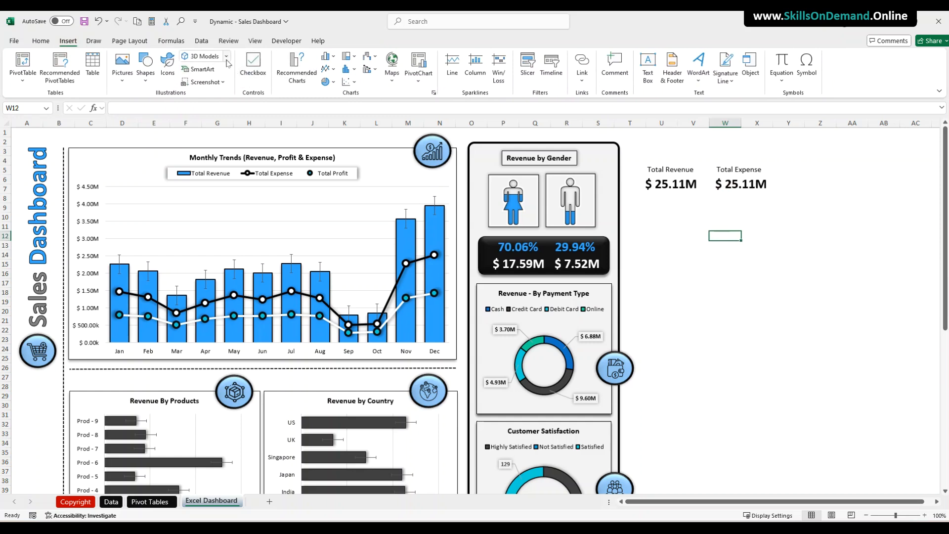
{"action": "left_click", "coordinate": [144, 83]}
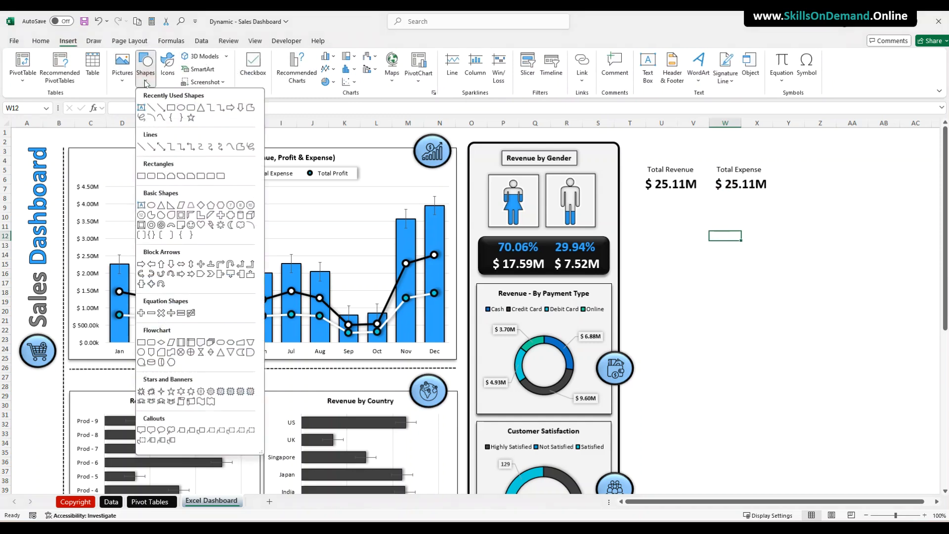
{"action": "left_click", "coordinate": [189, 109]}
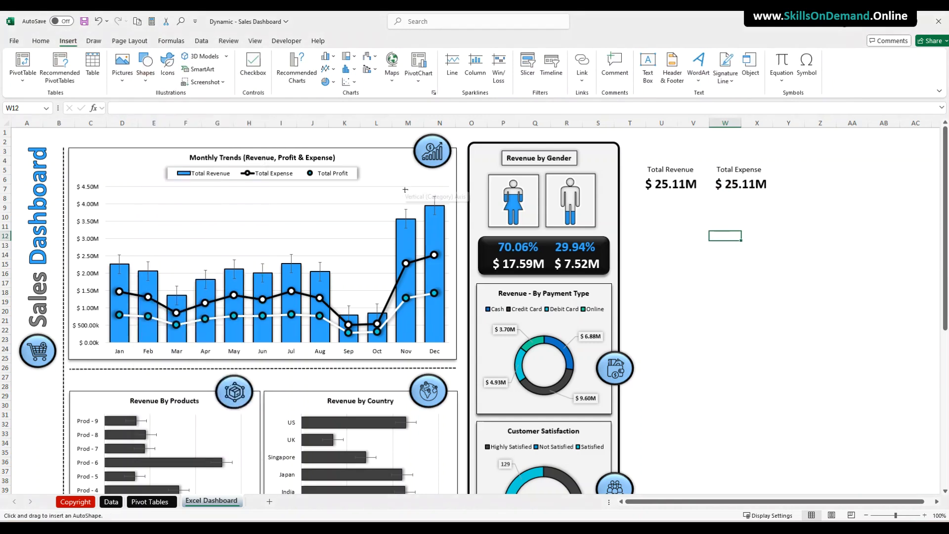
{"action": "left_click_drag", "start_coordinate": [605, 159], "coordinate": [777, 200]}
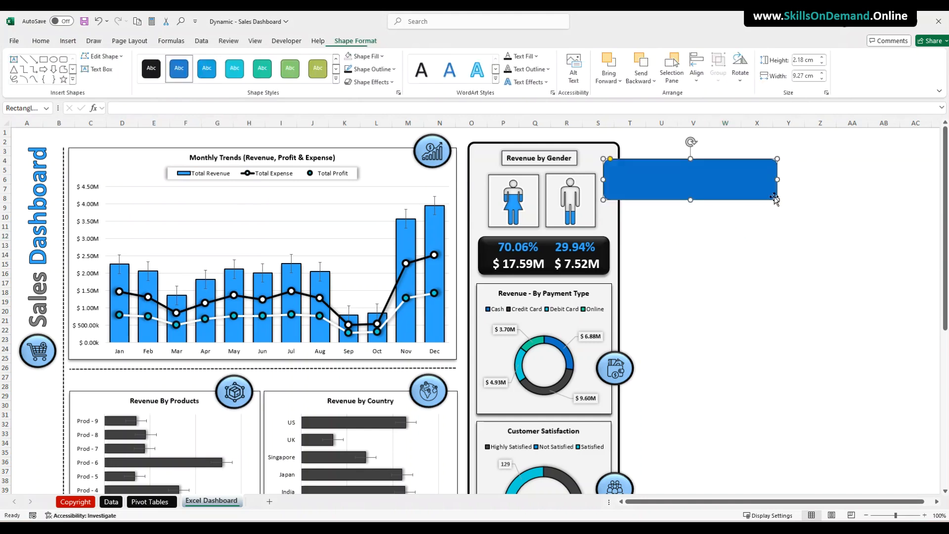
{"action": "left_click", "coordinate": [683, 211]}
{"action": "left_click", "coordinate": [661, 182]}
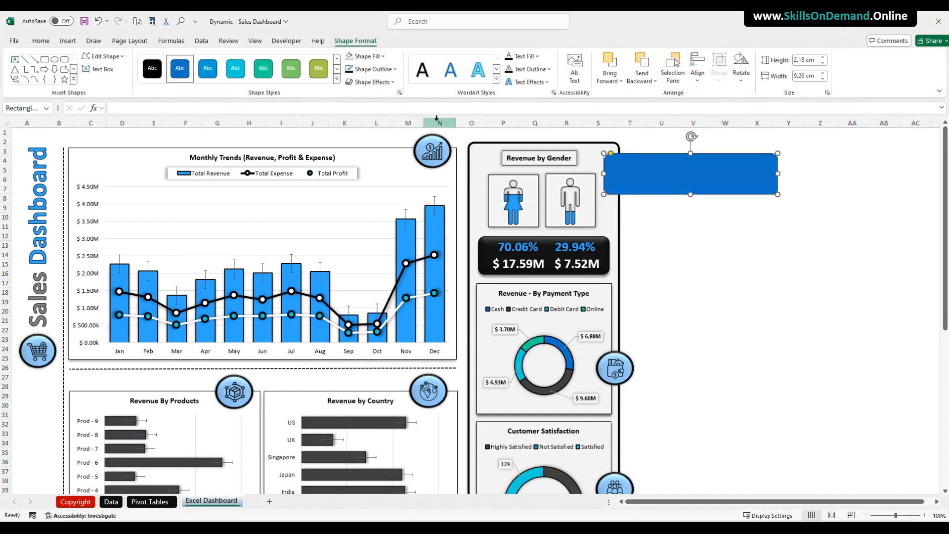
Look through the shadow effects for the rounded rectangle and open its fill color choices.
{"action": "left_click", "coordinate": [371, 82]}
{"action": "mouse_move", "coordinate": [382, 127]}
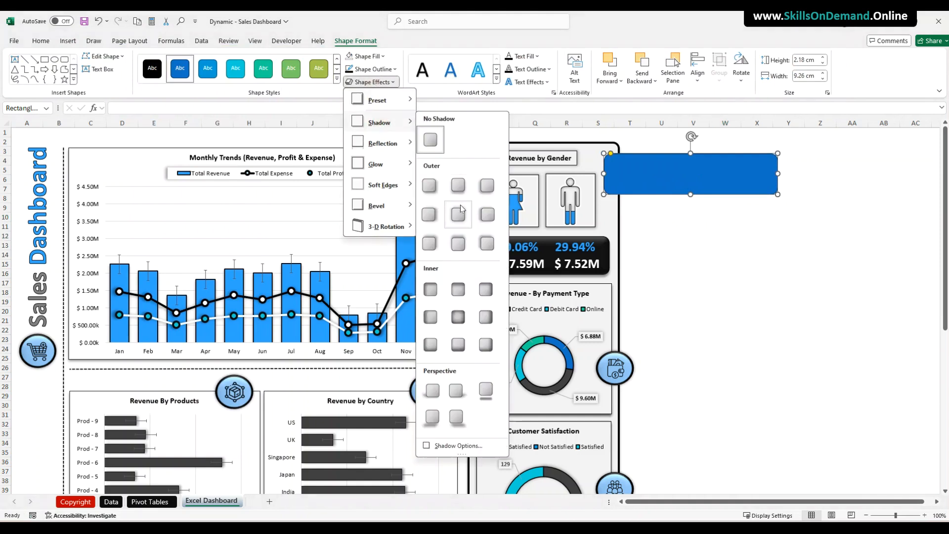
{"action": "left_click", "coordinate": [372, 82]}
{"action": "left_click", "coordinate": [368, 56]}
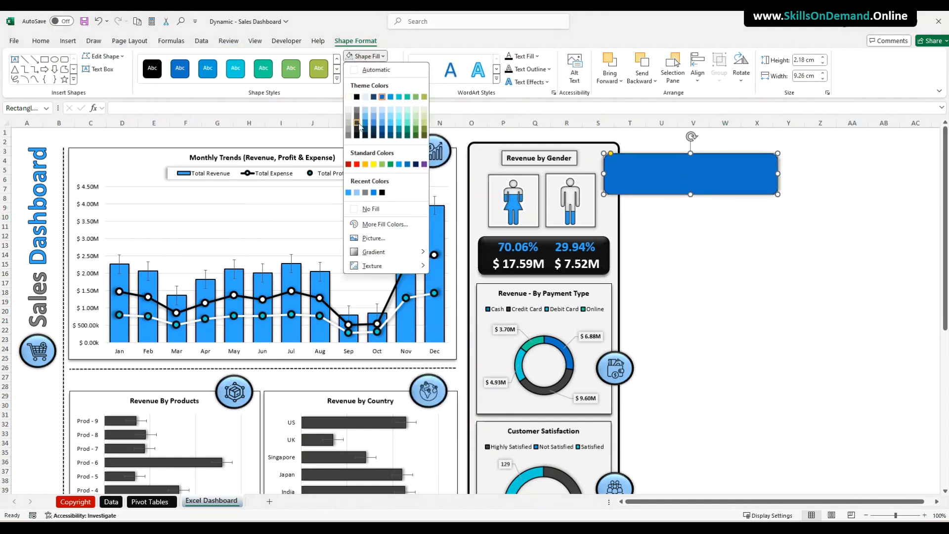
Format the blue rounded rectangle with a near-black fill and a matching near-black 3 pt outline.
{"action": "left_click", "coordinate": [358, 130]}
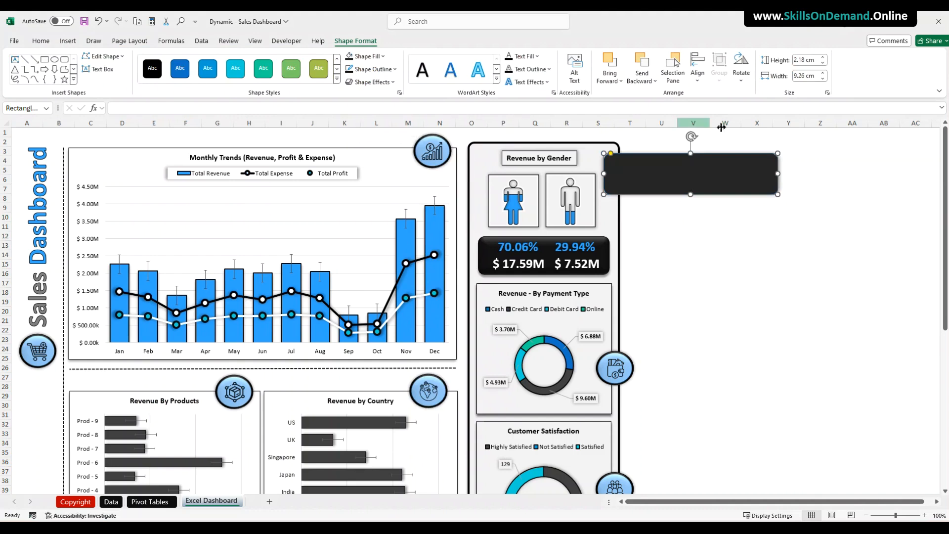
{"action": "left_click", "coordinate": [371, 69]}
{"action": "left_click", "coordinate": [357, 147]}
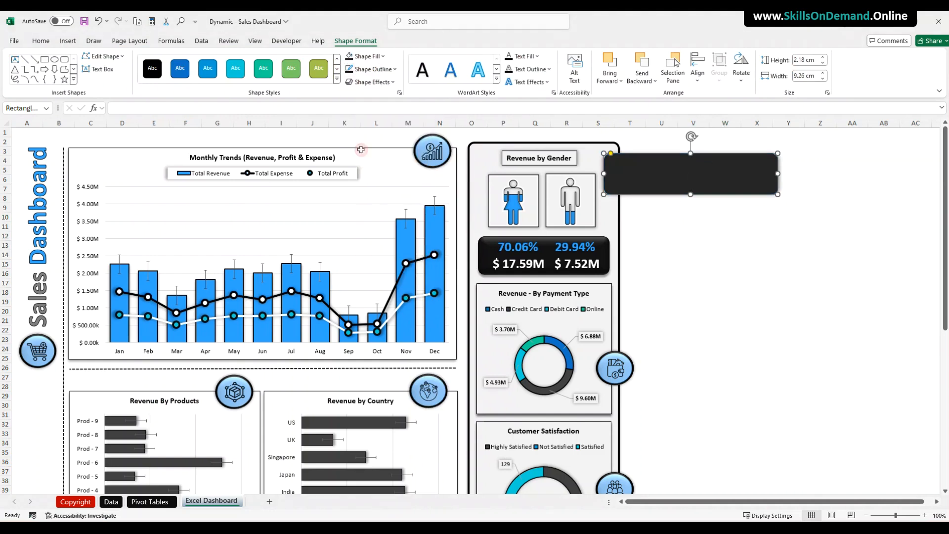
{"action": "left_click", "coordinate": [371, 69]}
{"action": "mouse_move", "coordinate": [377, 250]}
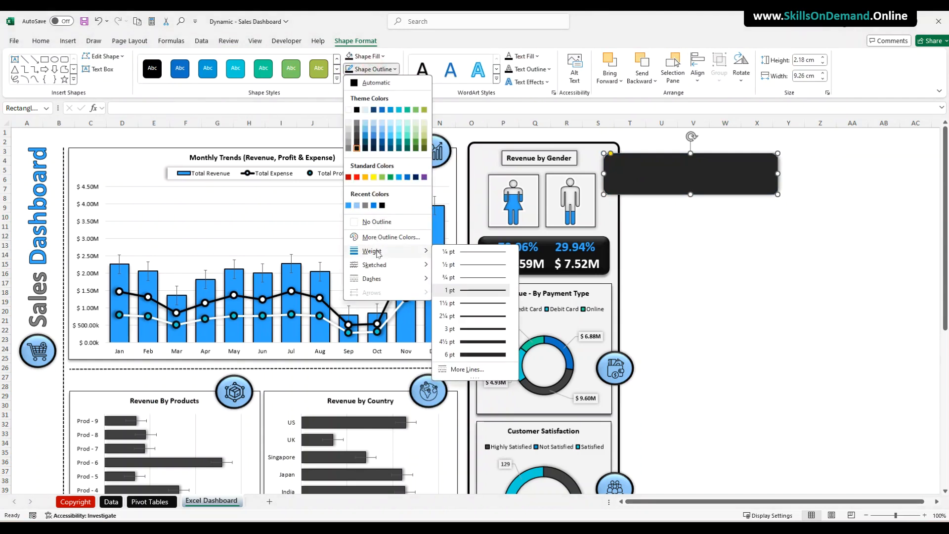
{"action": "left_click", "coordinate": [467, 330]}
{"action": "left_click", "coordinate": [663, 285]}
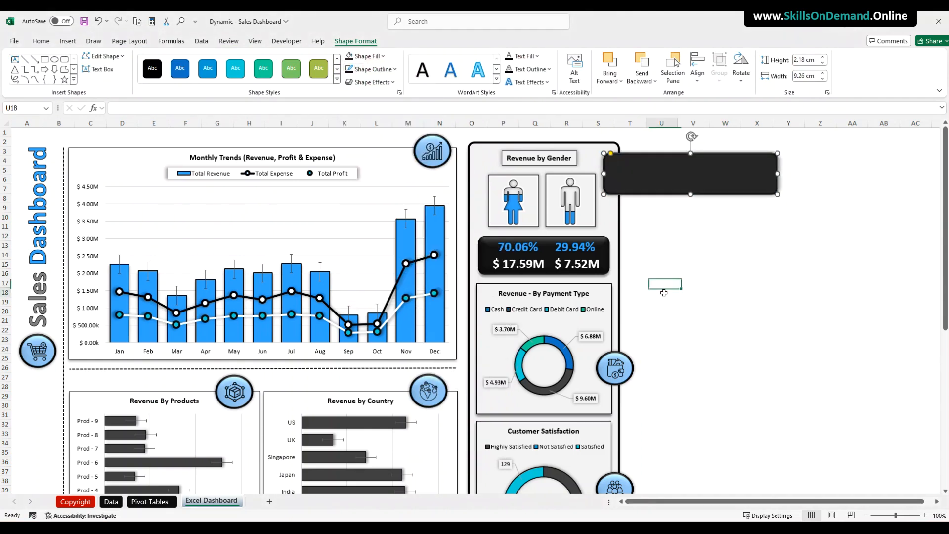
Send the dark rounded rectangle behind the Total Revenue and Total Expense text boxes and the gender panel.
{"action": "right_click", "coordinate": [634, 178]}
{"action": "key", "text": "Escape"}
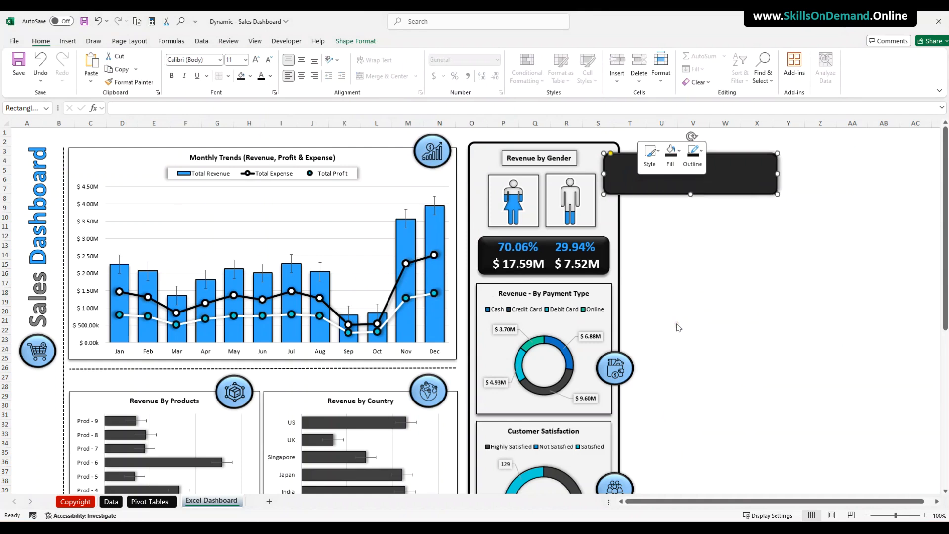
{"action": "left_click", "coordinate": [690, 292]}
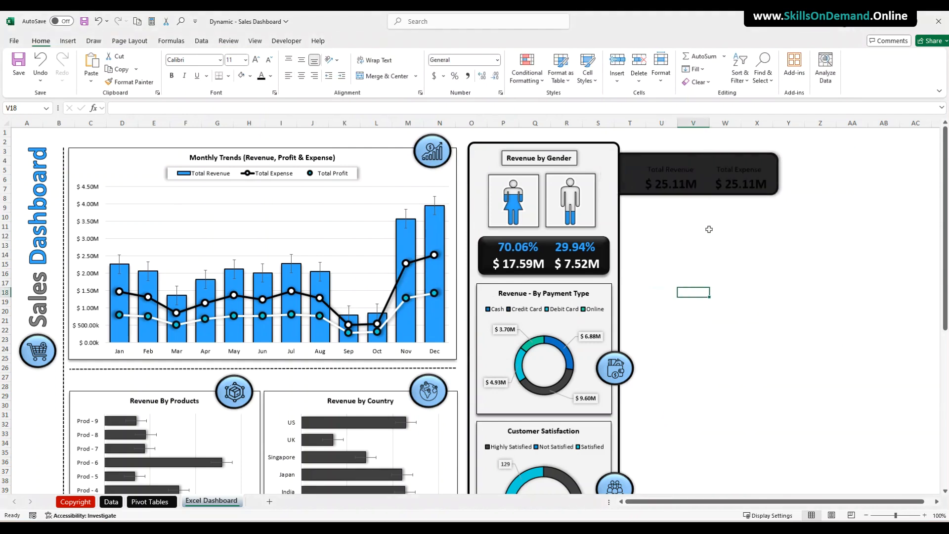
Change the font color of the Total Revenue and Total Expense labels and their values to white.
{"action": "left_click", "coordinate": [687, 169]}
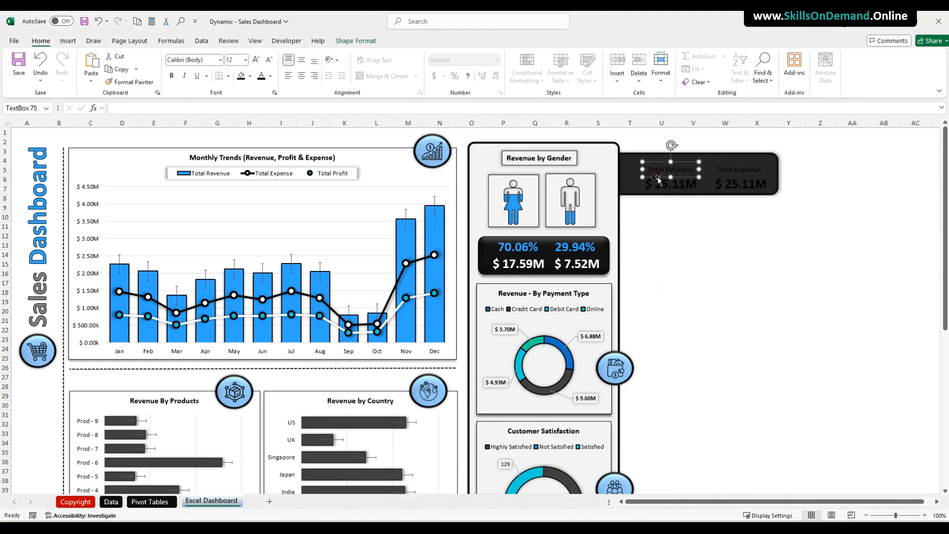
{"action": "left_click", "coordinate": [659, 184], "text": "ctrl"}
{"action": "left_click_drag", "start_coordinate": [735, 186], "coordinate": [735, 187]}
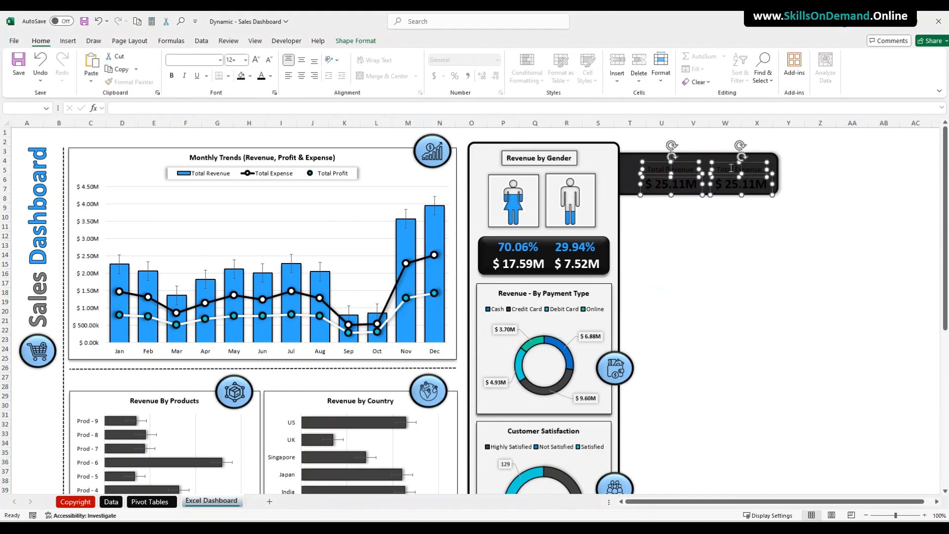
{"action": "left_click", "coordinate": [270, 76]}
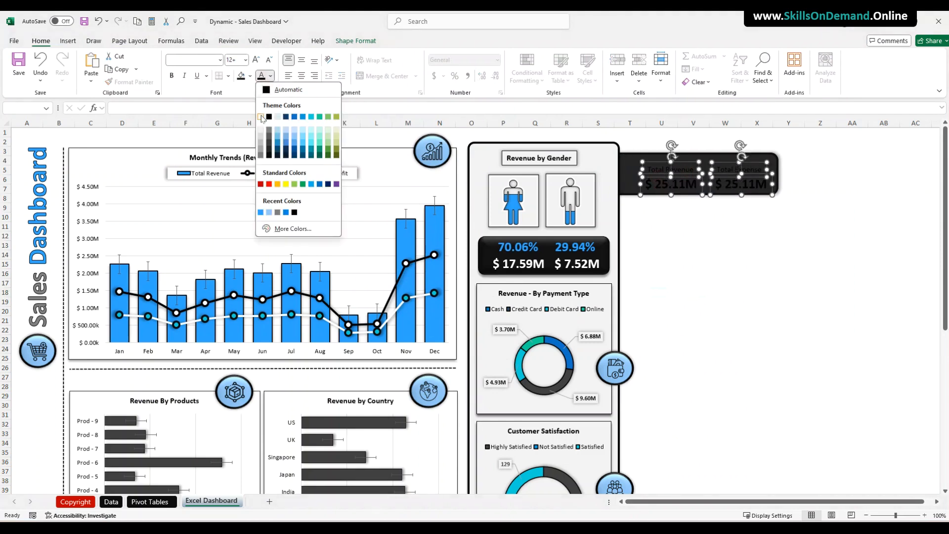
{"action": "left_click", "coordinate": [263, 120]}
{"action": "left_click", "coordinate": [710, 266]}
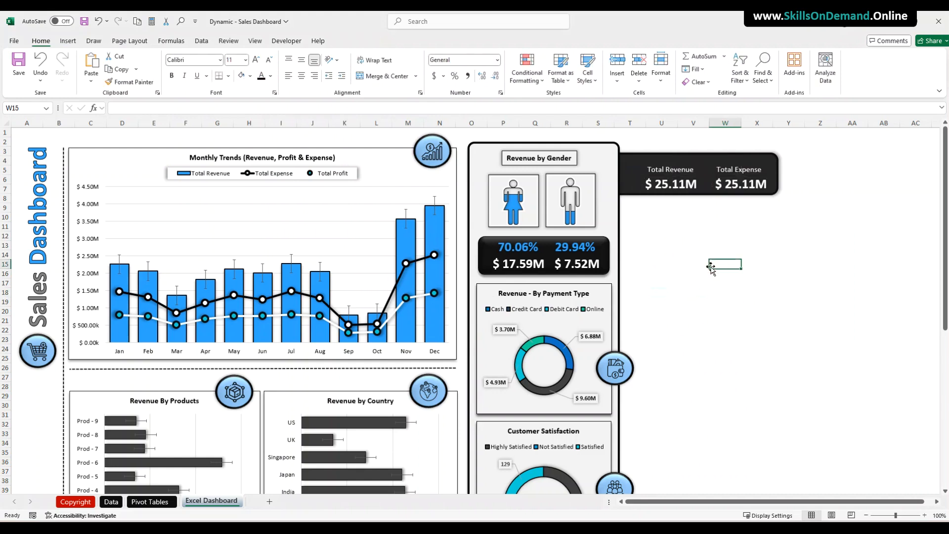
Shift the Total Revenue label and its value together slightly to the left within the dark card.
{"action": "left_click", "coordinate": [657, 173]}
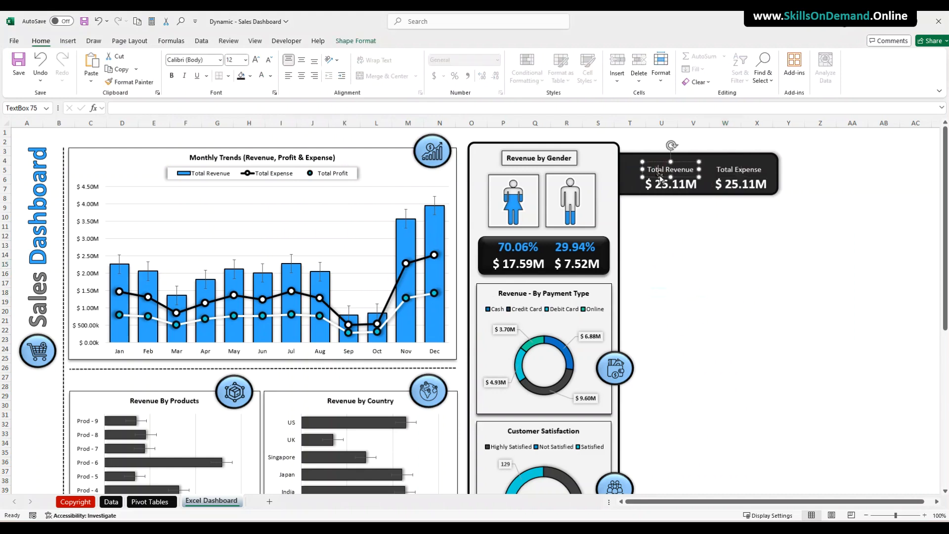
{"action": "left_click", "coordinate": [656, 188], "text": "shift"}
{"action": "left_click_drag", "start_coordinate": [664, 186], "coordinate": [651, 186]}
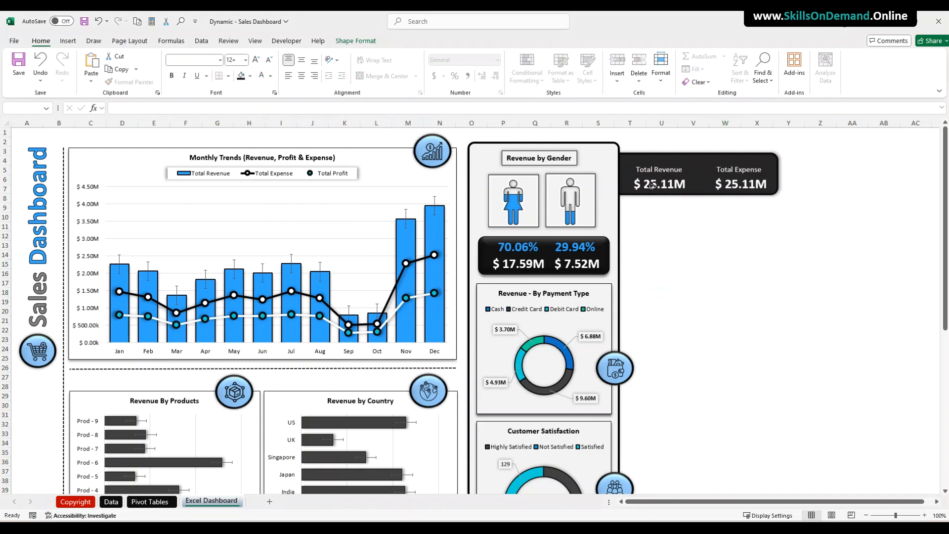
{"action": "left_click", "coordinate": [754, 216]}
Nudge the Total Expense label and its value together slightly within the dark card, keeping both inside it.
{"action": "left_click", "coordinate": [724, 173]}
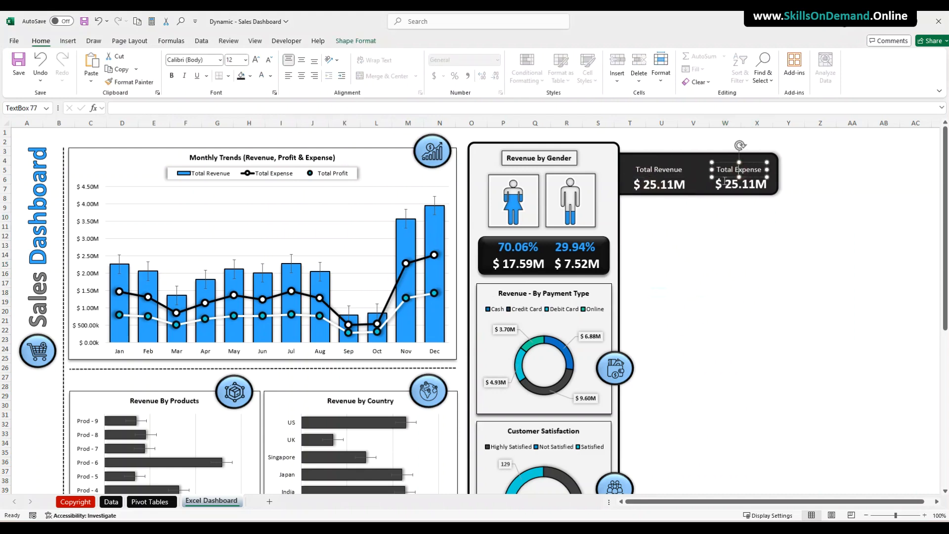
{"action": "left_click", "coordinate": [724, 185], "text": "ctrl"}
{"action": "mouse_move", "coordinate": [731, 187]}
{"action": "left_mouse_down"}
{"action": "mouse_move", "coordinate": [721, 186]}
{"action": "mouse_move", "coordinate": [732, 187]}
{"action": "left_mouse_up"}
{"action": "left_click", "coordinate": [723, 226]}
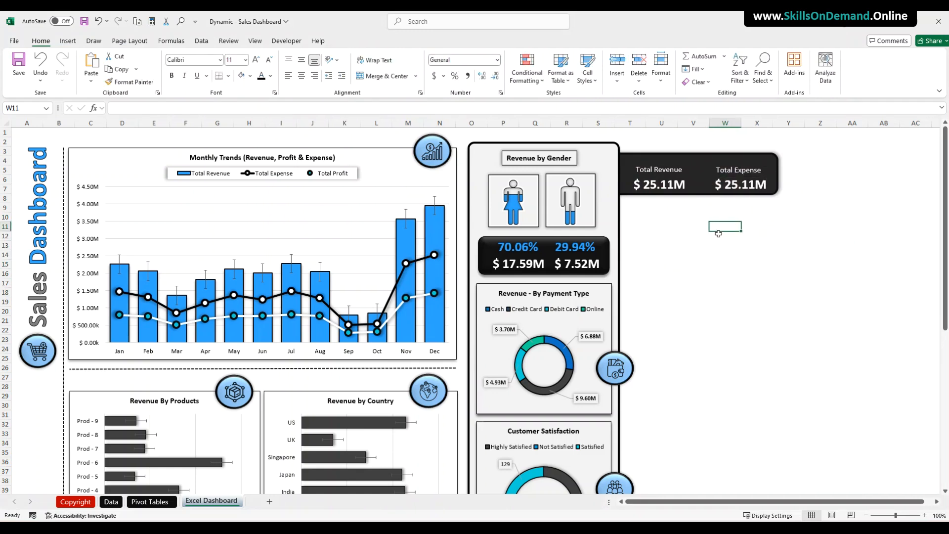
{"action": "left_click", "coordinate": [697, 265]}
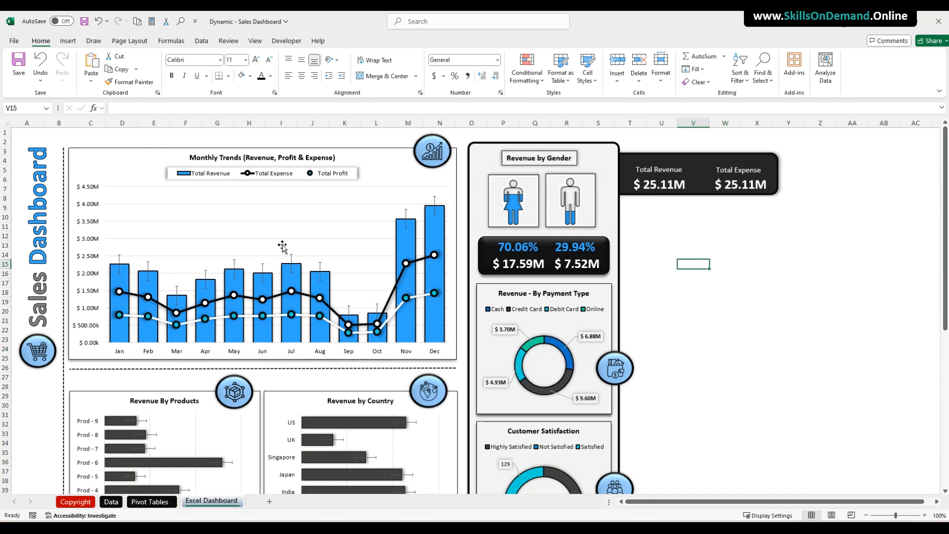
{"action": "left_click", "coordinate": [724, 246]}
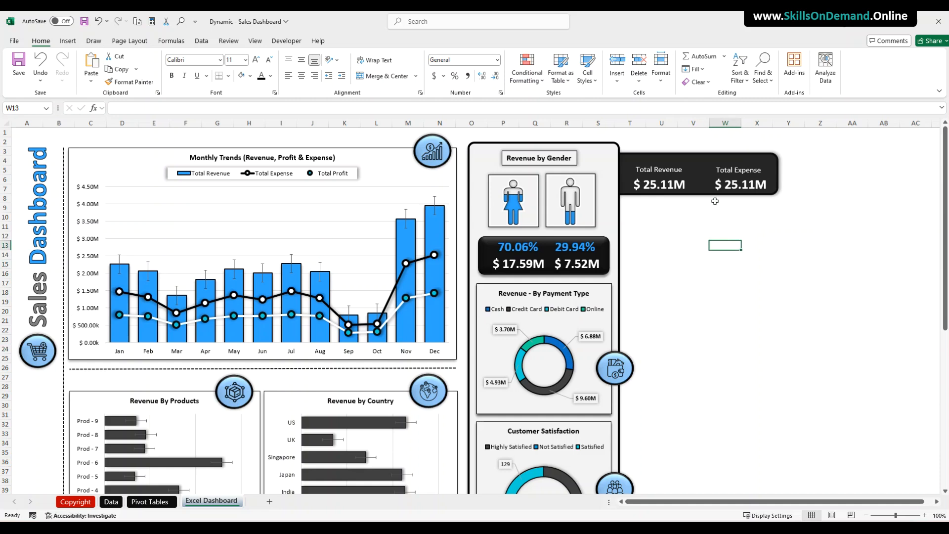
Extend the dark card's lower edge slightly downward to add space beneath the totals.
{"action": "left_click", "coordinate": [691, 197]}
{"action": "left_click_drag", "start_coordinate": [691, 196], "coordinate": [691, 201]}
{"action": "left_click", "coordinate": [688, 215]}
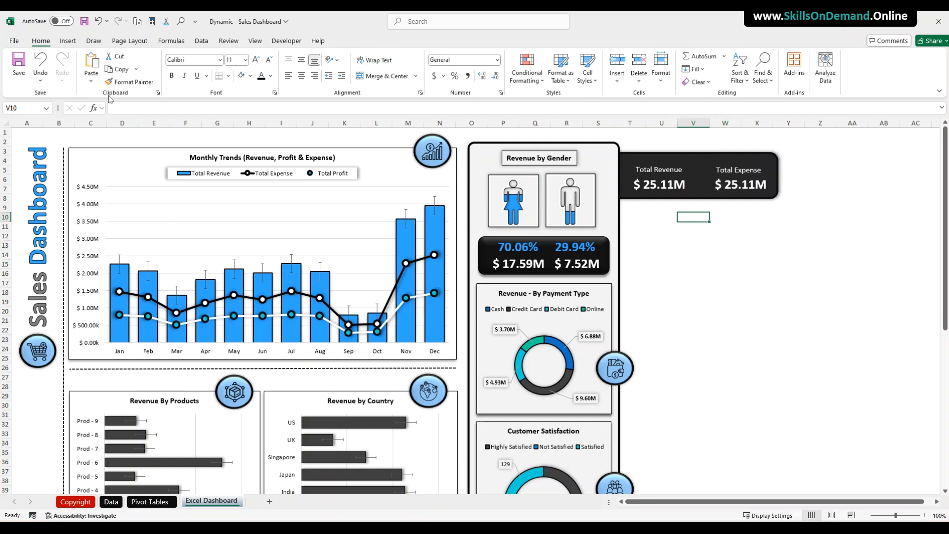
Draw a straight vertical divider line about 2.17 cm tall between Total Revenue and Total Expense on the dark card.
{"action": "left_click", "coordinate": [66, 41]}
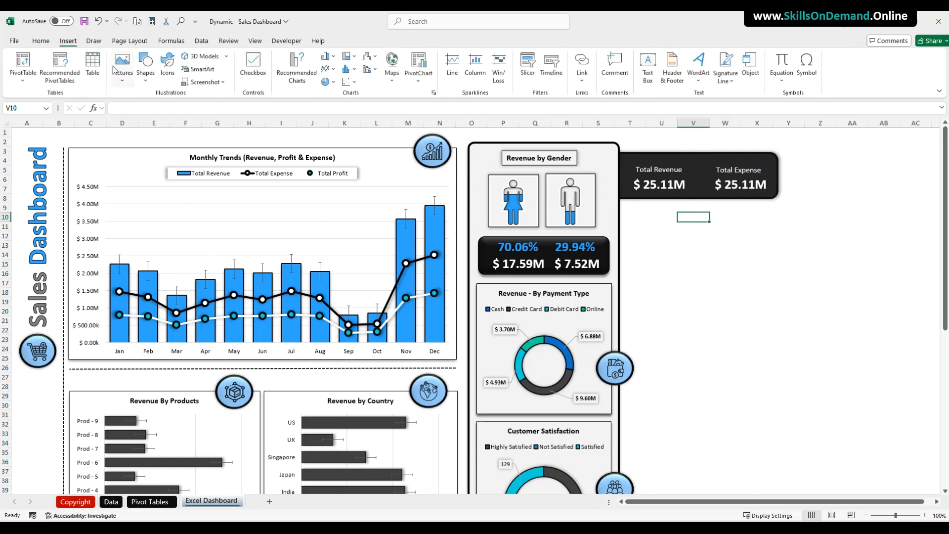
{"action": "left_click", "coordinate": [146, 65]}
{"action": "left_click", "coordinate": [156, 112]}
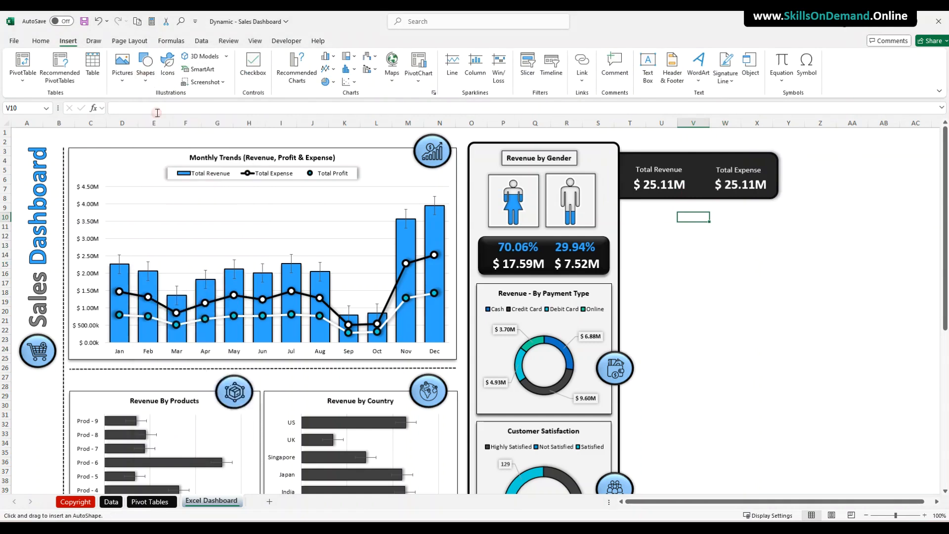
{"action": "mouse_move", "coordinate": [716, 243]}
{"action": "left_mouse_down"}
{"action": "mouse_move", "coordinate": [717, 285]}
{"action": "mouse_move", "coordinate": [701, 183]}
{"action": "left_mouse_up"}
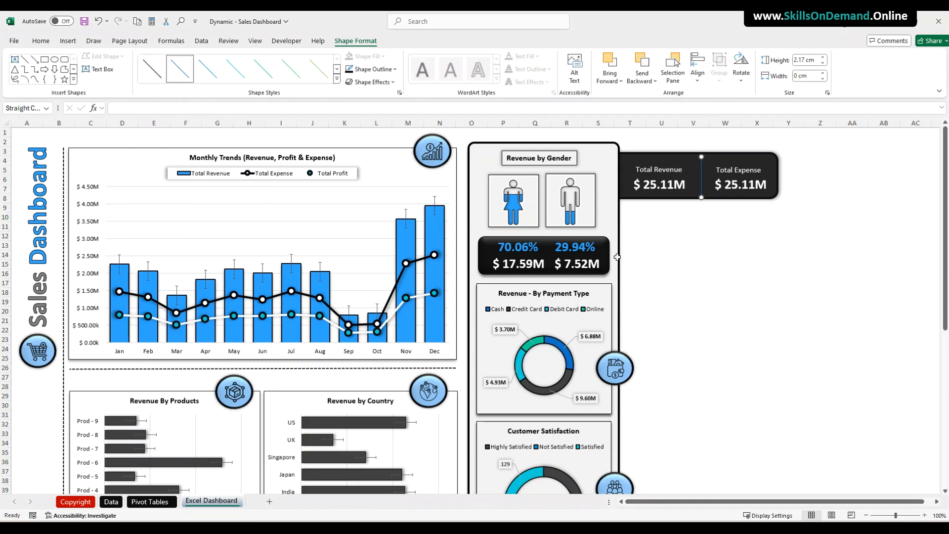
Format the divider line between the totals with a 2¼ pt weight and the square dot dash style.
{"action": "left_click", "coordinate": [369, 70]}
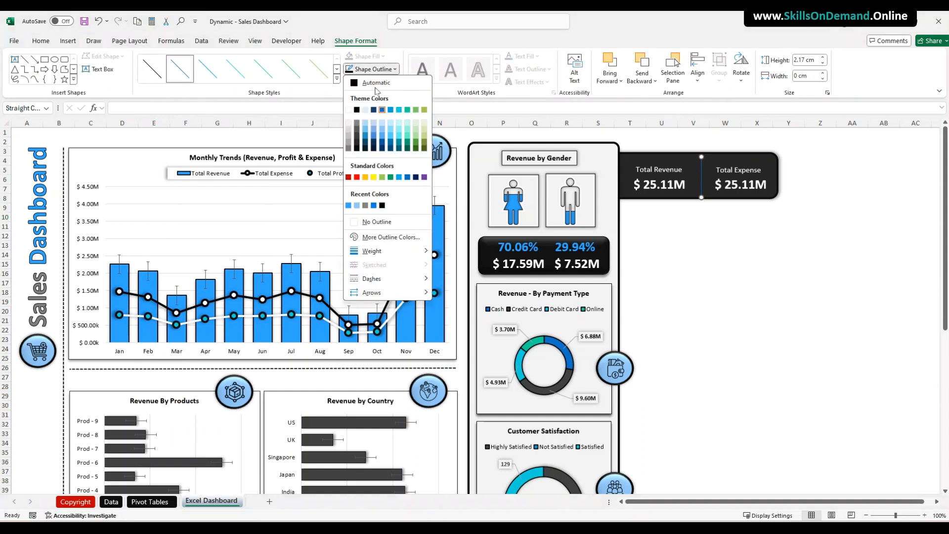
{"action": "mouse_move", "coordinate": [380, 251]}
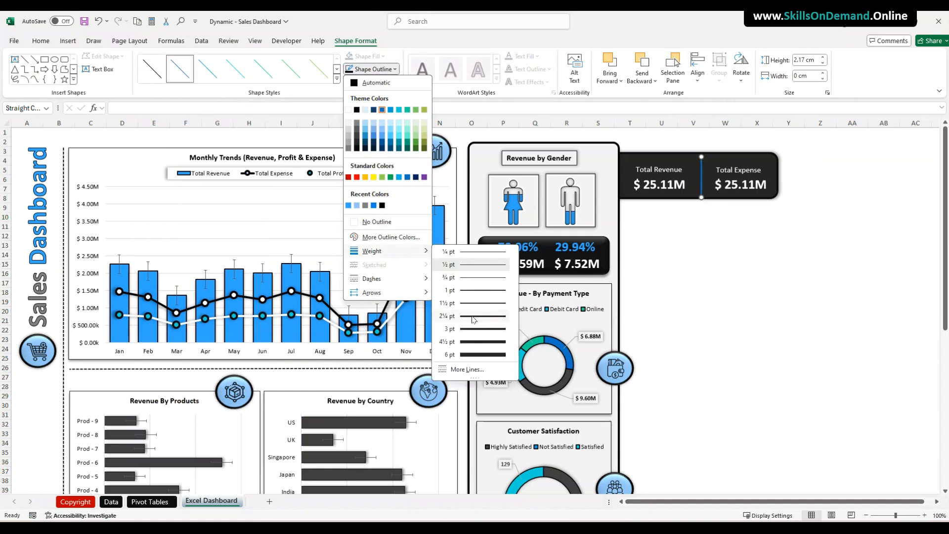
{"action": "left_click", "coordinate": [474, 317]}
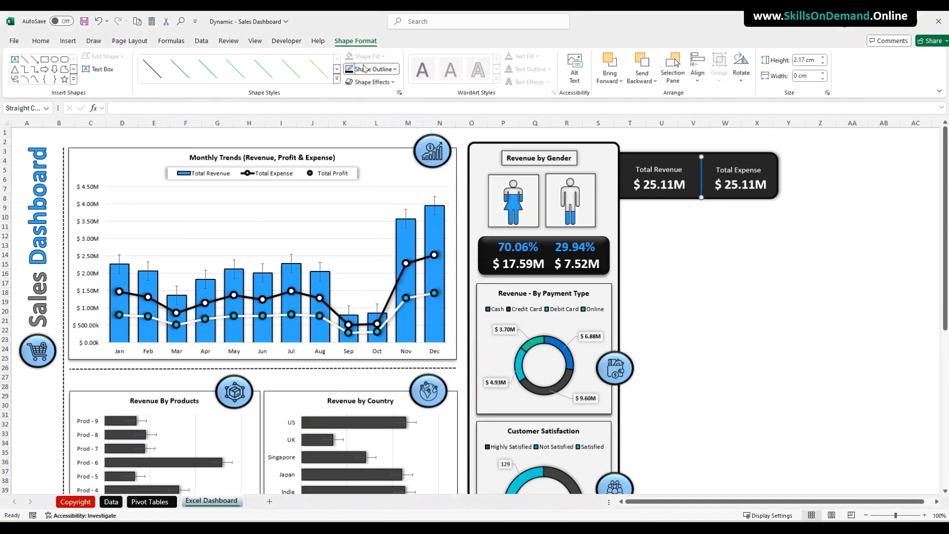
{"action": "left_click", "coordinate": [364, 69]}
{"action": "mouse_move", "coordinate": [393, 279]}
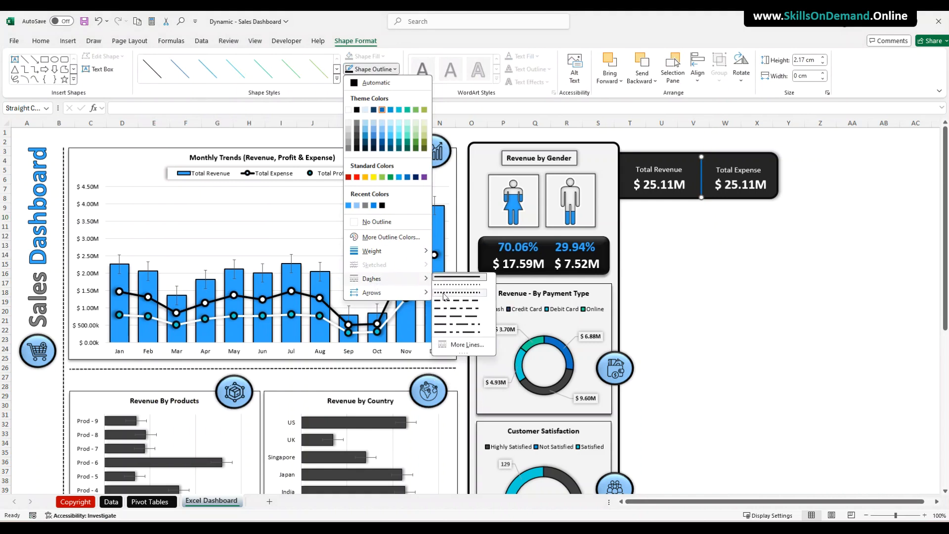
{"action": "left_click", "coordinate": [445, 293]}
{"action": "left_click", "coordinate": [709, 302]}
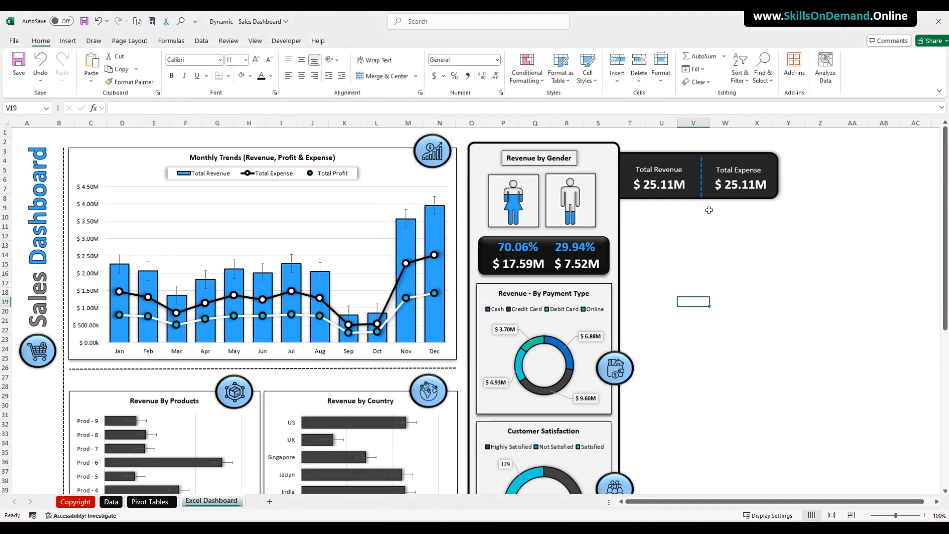
Recolor the dashed divider line with the recently used light blue.
{"action": "left_click", "coordinate": [701, 183]}
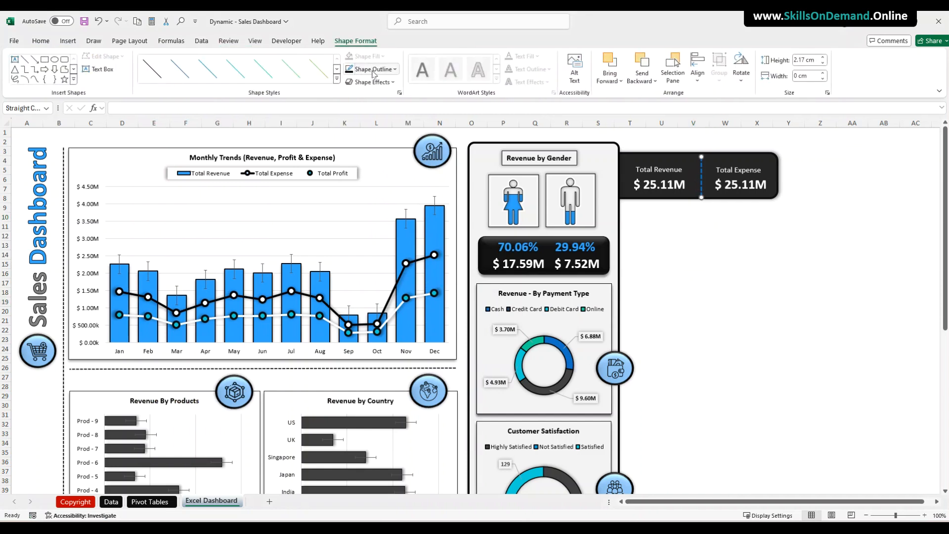
{"action": "left_click", "coordinate": [376, 72]}
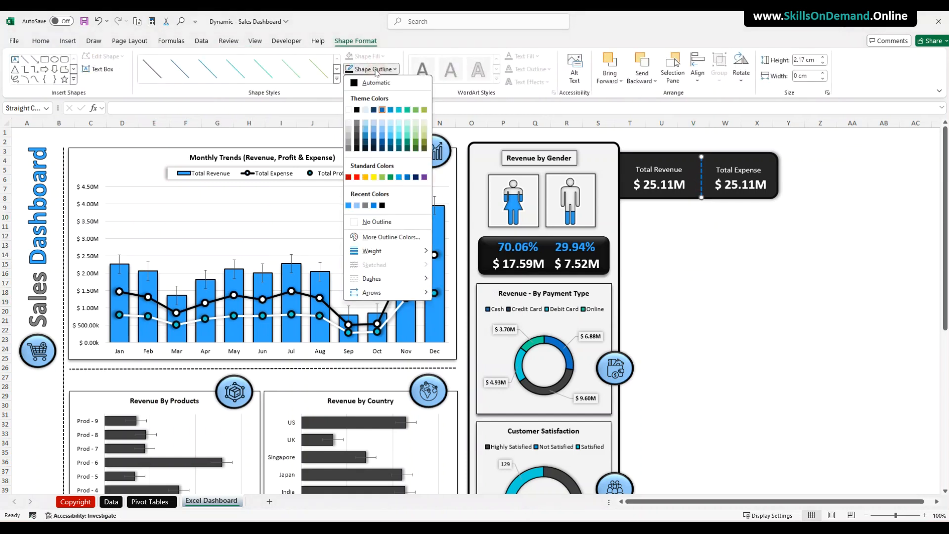
{"action": "left_click", "coordinate": [349, 206]}
{"action": "left_click", "coordinate": [749, 274]}
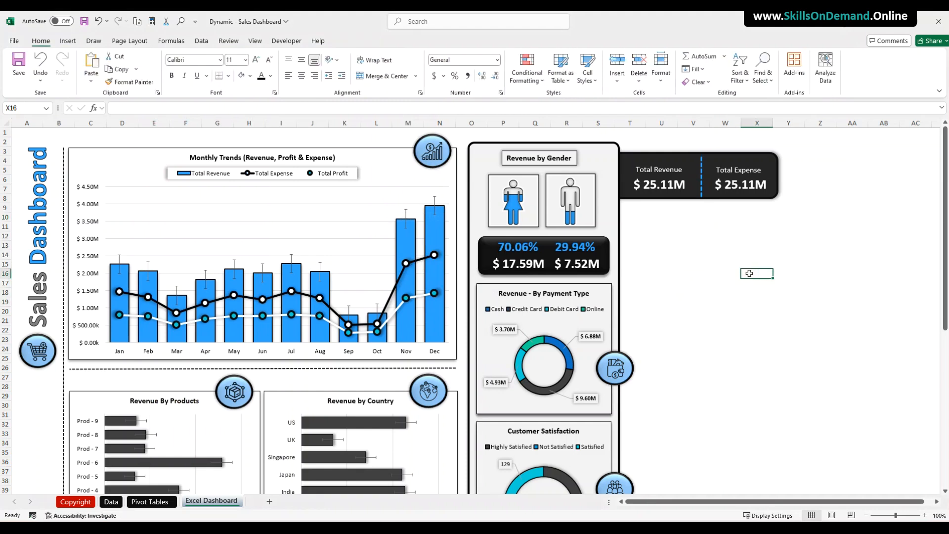
Copy the circular wallet icon beside the payment type chart and place the copy above the Total Revenue label.
{"action": "left_click", "coordinate": [616, 376]}
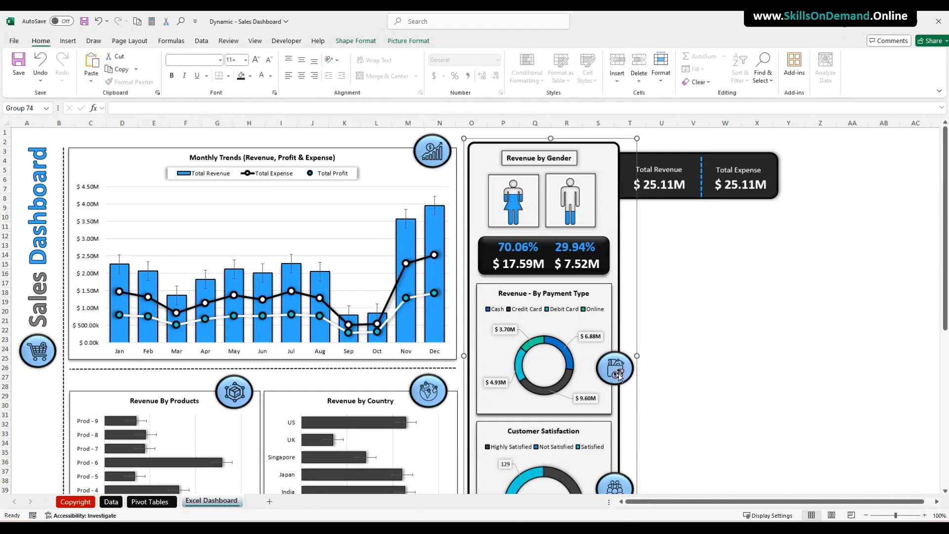
{"action": "left_click", "coordinate": [629, 377], "text": "ctrl"}
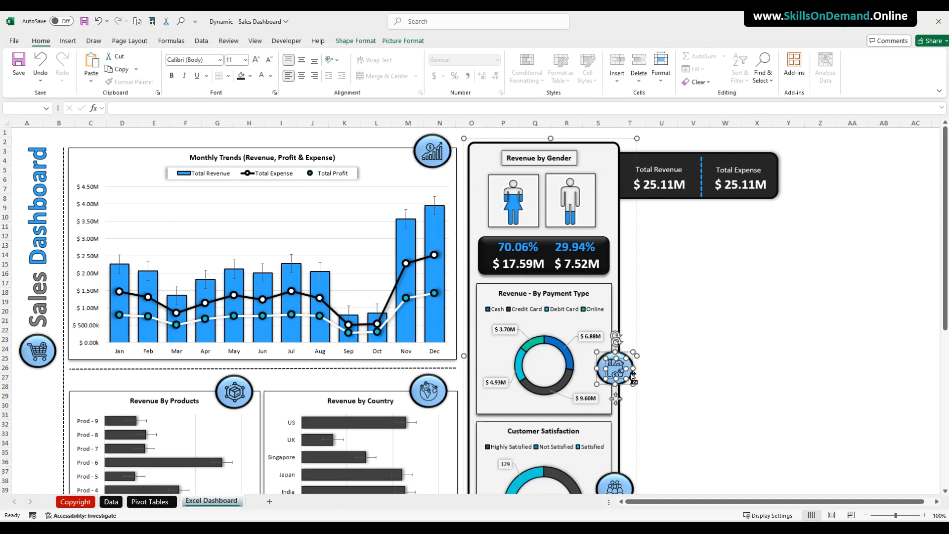
{"action": "key", "text": "ctrl+c"}
{"action": "key", "text": "ctrl+v"}
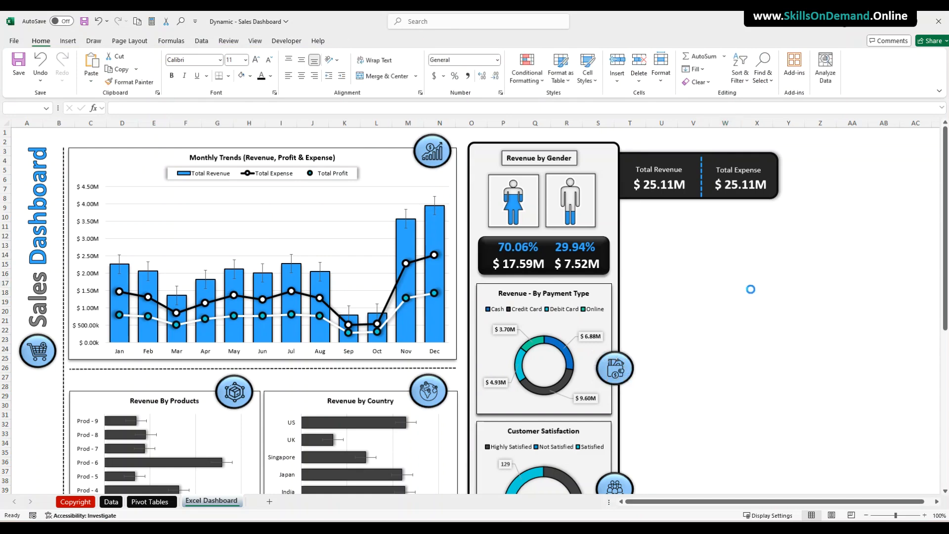
{"action": "left_click_drag", "start_coordinate": [731, 297], "coordinate": [660, 149]}
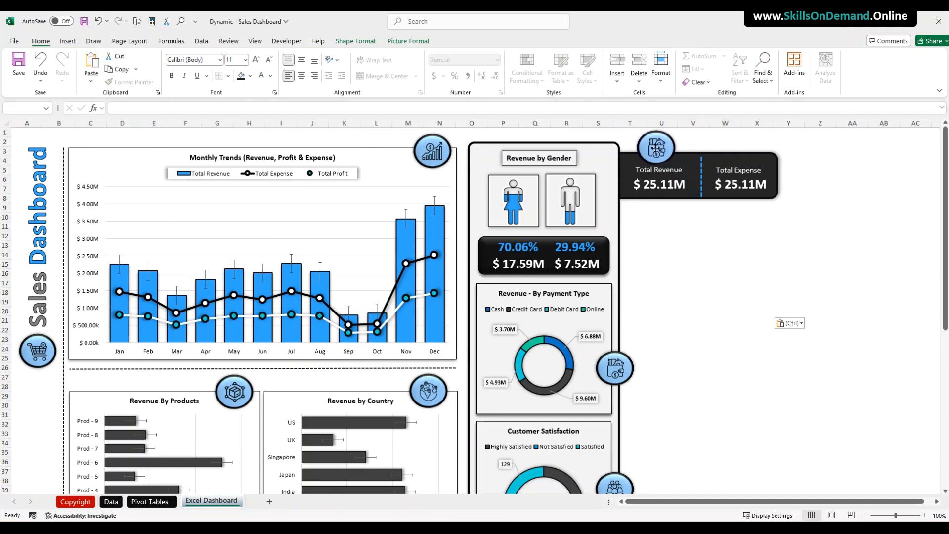
Duplicate the circular icon above Total Revenue and place the copy level with it above the Total Expense label.
{"action": "left_click", "coordinate": [657, 149]}
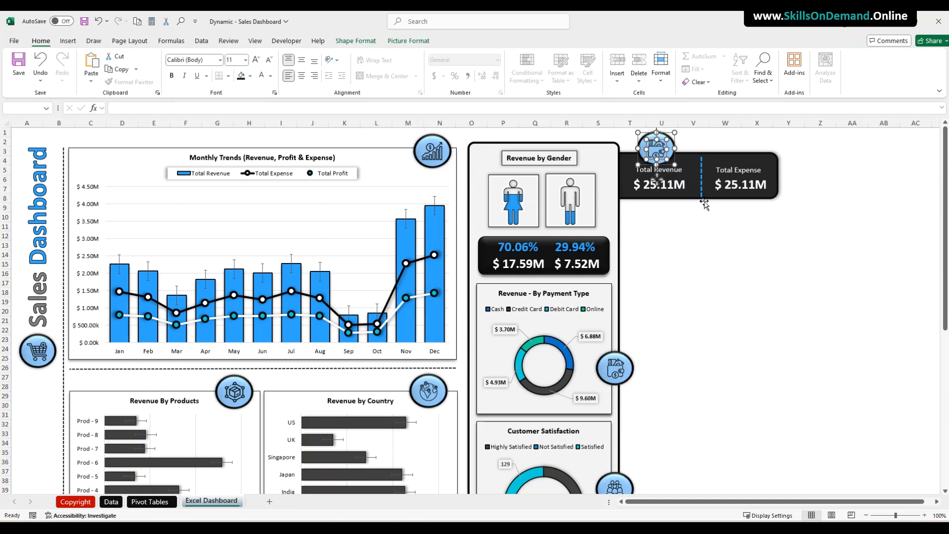
{"action": "left_click_drag", "start_coordinate": [657, 148], "coordinate": [740, 147]}
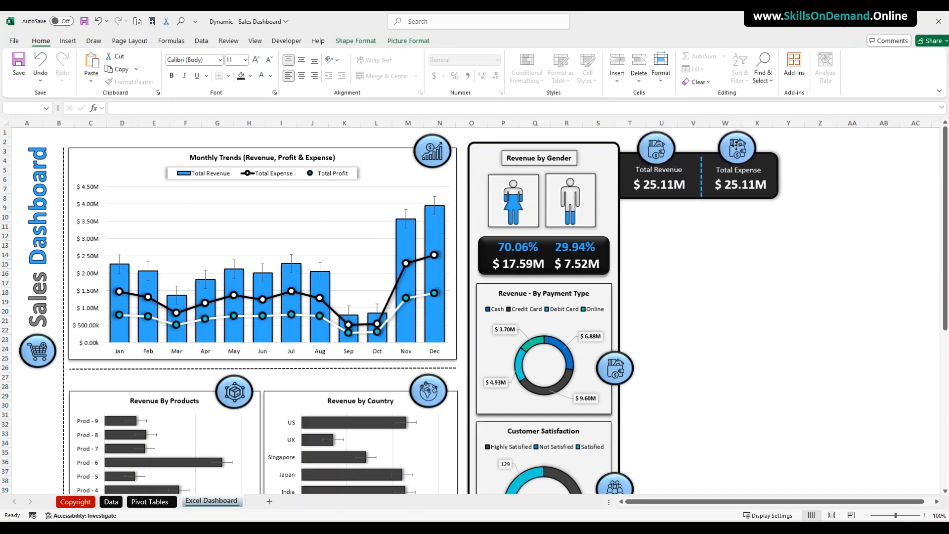
{"action": "left_click", "coordinate": [736, 147]}
Move the whole Total Revenue and Total Expense card, including its icons, text and divider, slightly down beside the gender panel.
{"action": "left_click", "coordinate": [650, 149]}
{"action": "left_click", "coordinate": [672, 151], "text": "ctrl"}
{"action": "left_click", "coordinate": [745, 151], "text": "ctrl"}
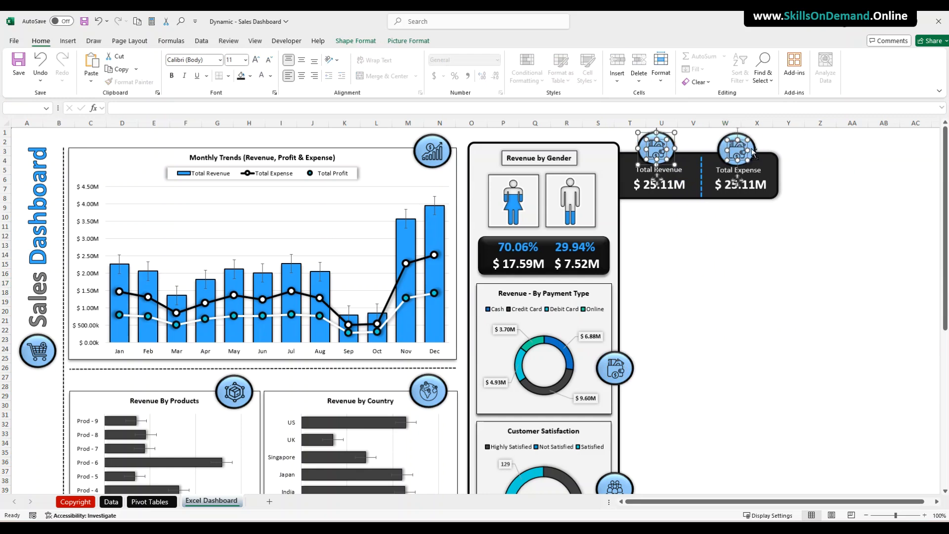
{"action": "left_click", "coordinate": [749, 150], "text": "ctrl"}
{"action": "left_click", "coordinate": [678, 185], "text": "ctrl"}
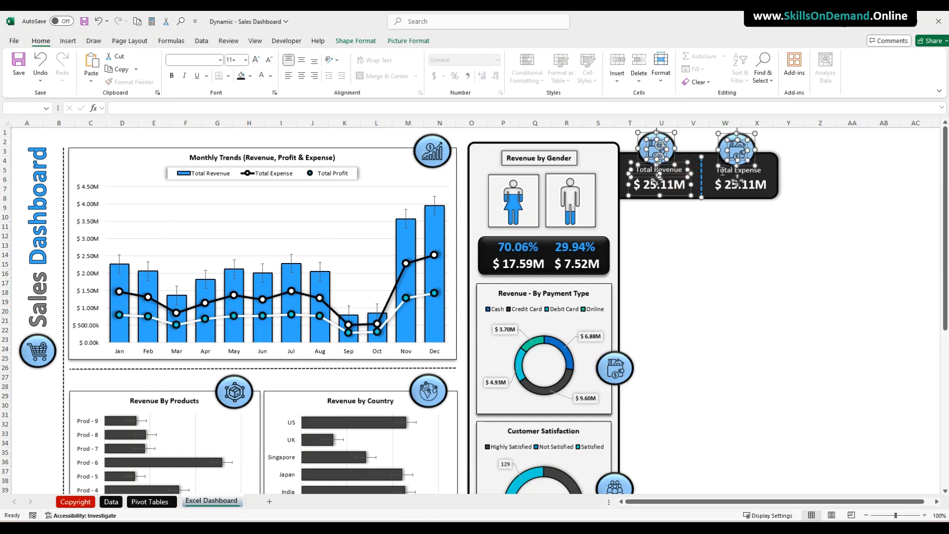
{"action": "left_click", "coordinate": [723, 184], "text": "ctrl"}
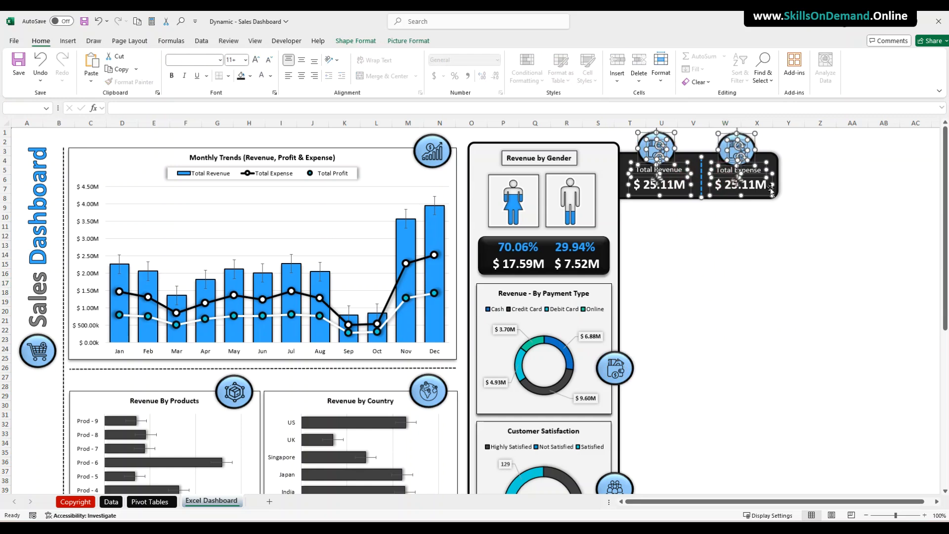
{"action": "left_click", "coordinate": [780, 187], "text": "ctrl"}
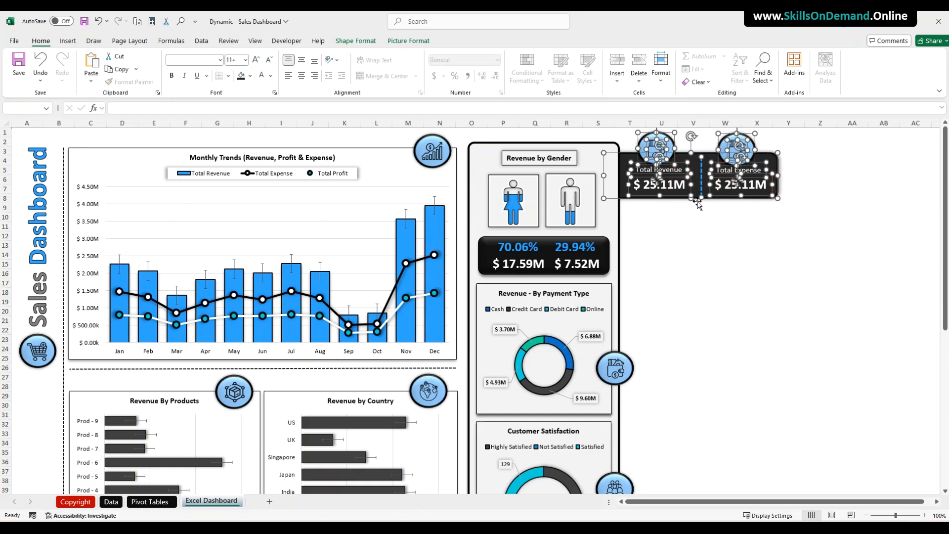
{"action": "left_click_drag", "start_coordinate": [698, 201], "coordinate": [698, 208]}
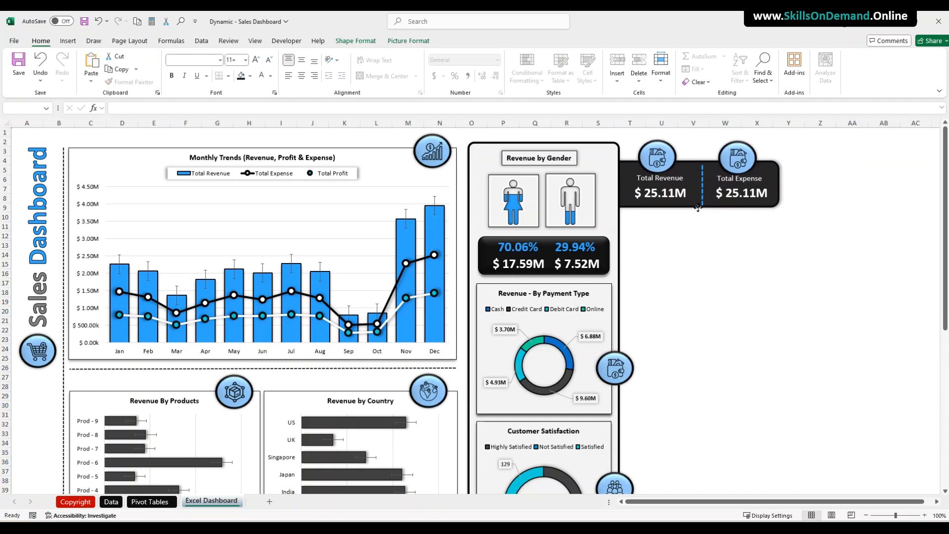
{"action": "left_click", "coordinate": [725, 244]}
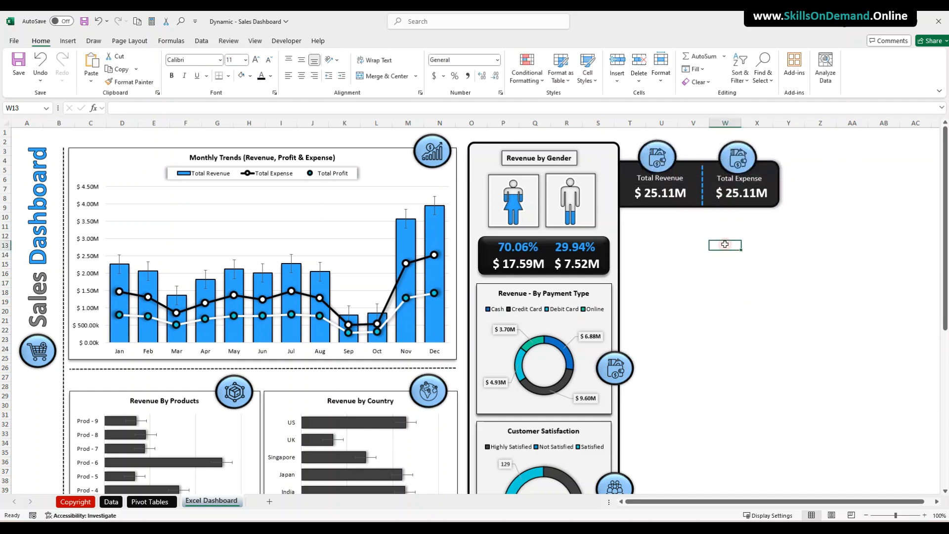
Shift the Total Revenue and Total Expense labels and their amounts slightly down inside the dark card, clear of the icons.
{"action": "left_click", "coordinate": [667, 180]}
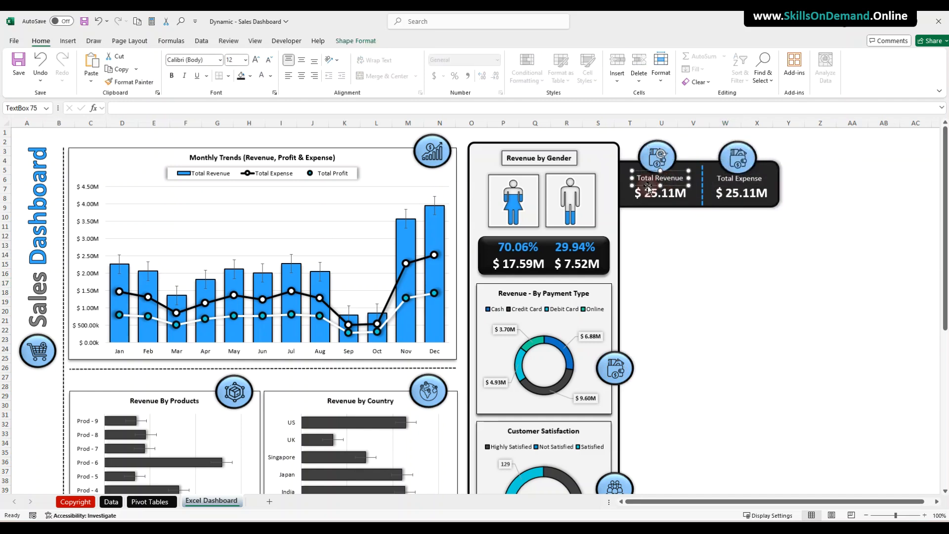
{"action": "left_click", "coordinate": [652, 195], "text": "shift"}
{"action": "left_click", "coordinate": [725, 191], "text": "shift"}
{"action": "left_click", "coordinate": [724, 192], "text": "shift"}
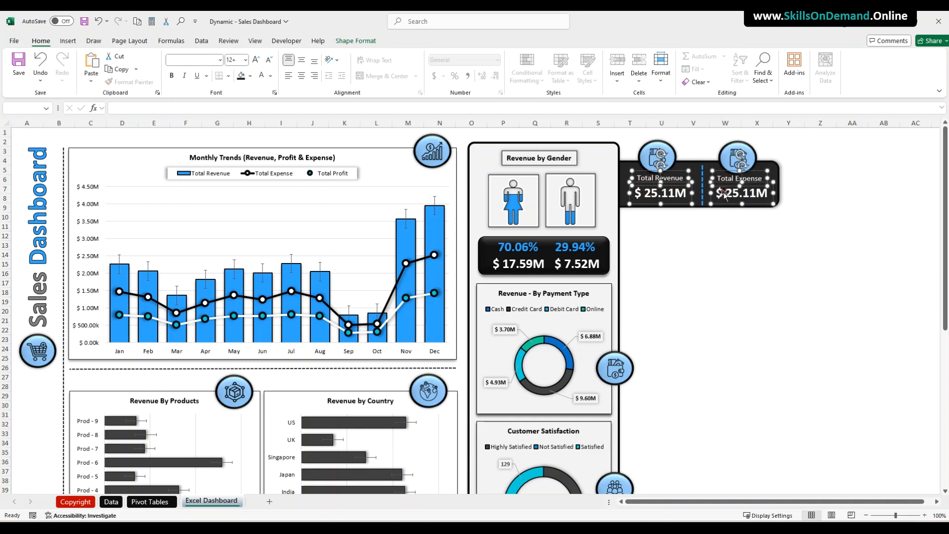
{"action": "left_click_drag", "start_coordinate": [730, 202], "coordinate": [727, 206]}
{"action": "left_click", "coordinate": [725, 255]}
{"action": "left_click", "coordinate": [657, 159]}
{"action": "left_click", "coordinate": [682, 251]}
Link the Total Expense amount to cell AW25 of the Pivot Tables sheet.
{"action": "left_click", "coordinate": [736, 197]}
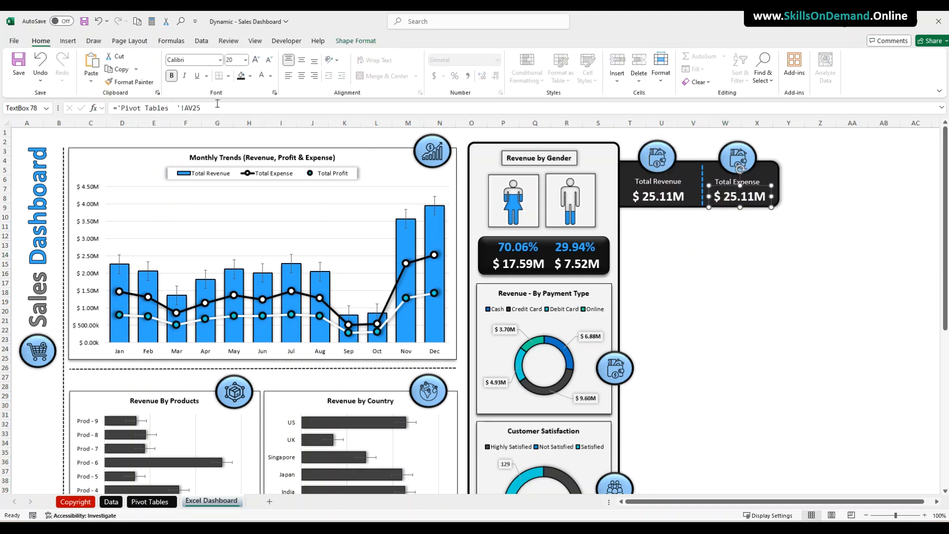
{"action": "left_click_drag", "start_coordinate": [201, 108], "coordinate": [123, 108]}
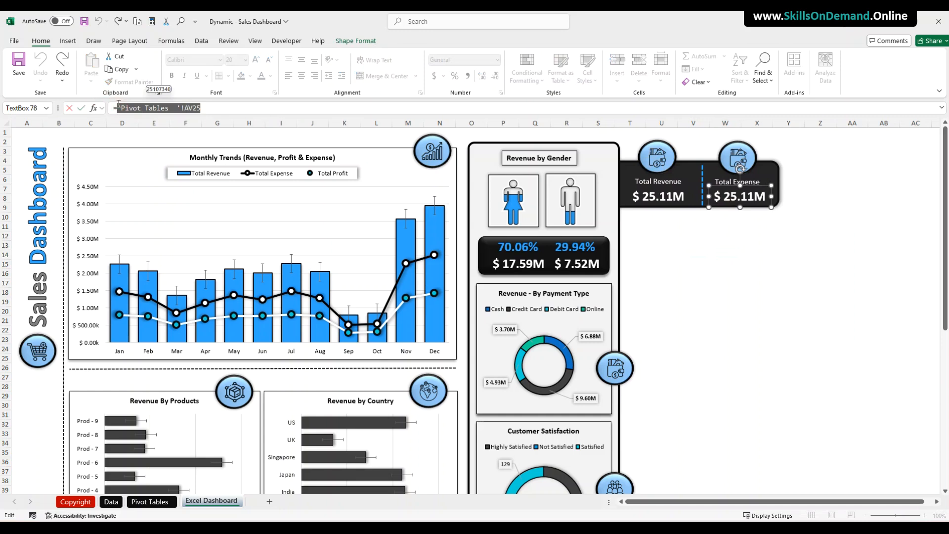
{"action": "key", "text": "BackSpace"}
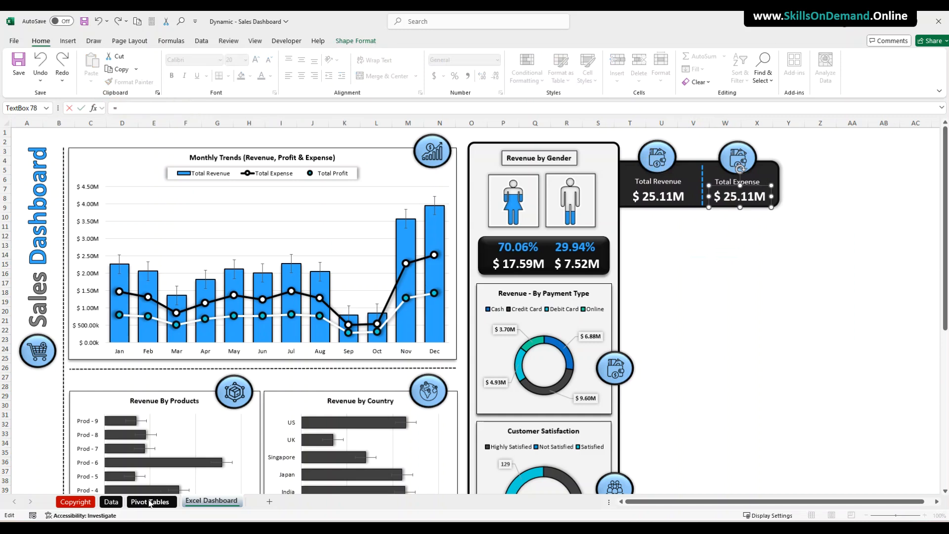
{"action": "left_click", "coordinate": [150, 502]}
{"action": "left_click", "coordinate": [569, 359]}
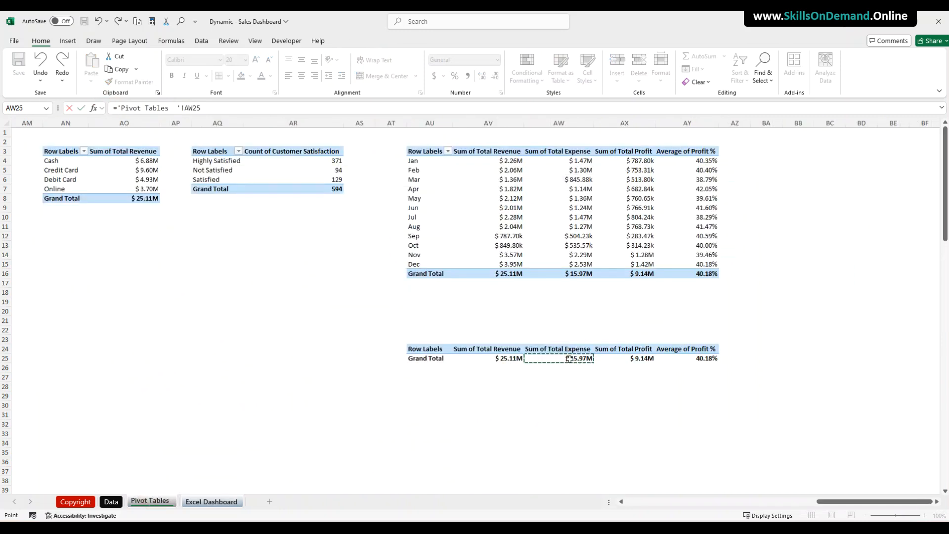
{"action": "key", "text": "Return"}
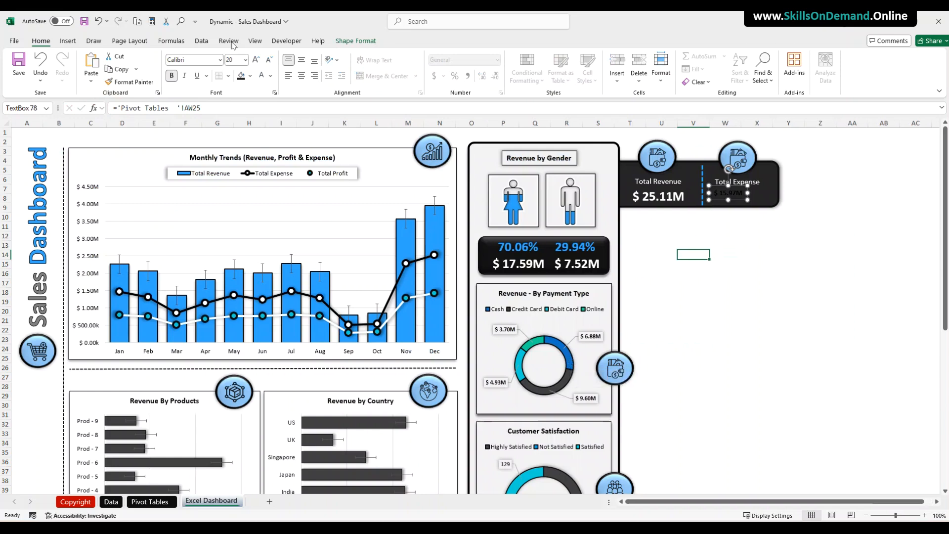
{"action": "left_click", "coordinate": [785, 254]}
Format the Total Expense amount as 20 pt white text to match the Total Revenue amount.
{"action": "left_click", "coordinate": [664, 195]}
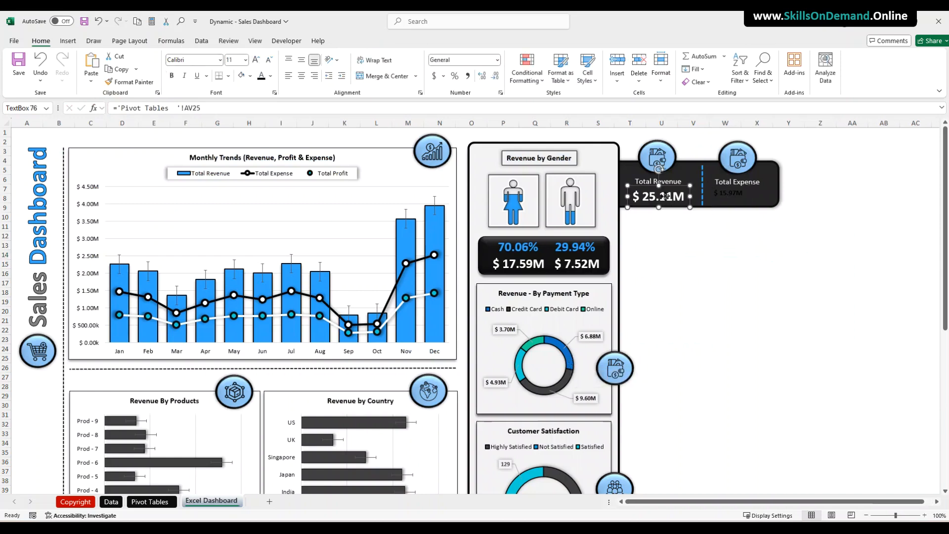
{"action": "left_click", "coordinate": [733, 195]}
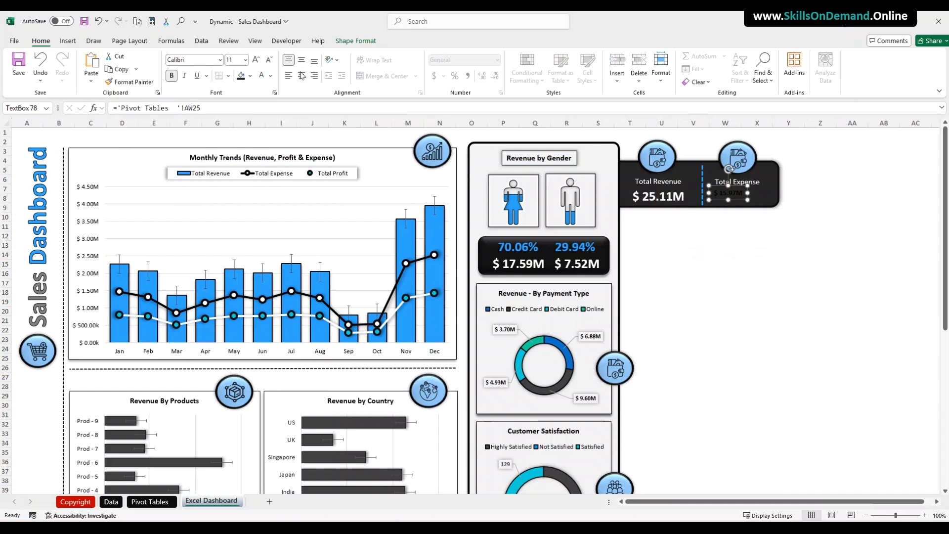
{"action": "left_click", "coordinate": [257, 61]}
{"action": "left_click", "coordinate": [257, 60]}
{"action": "left_click", "coordinate": [257, 61]}
{"action": "left_click", "coordinate": [256, 61]}
{"action": "left_click", "coordinate": [257, 61]}
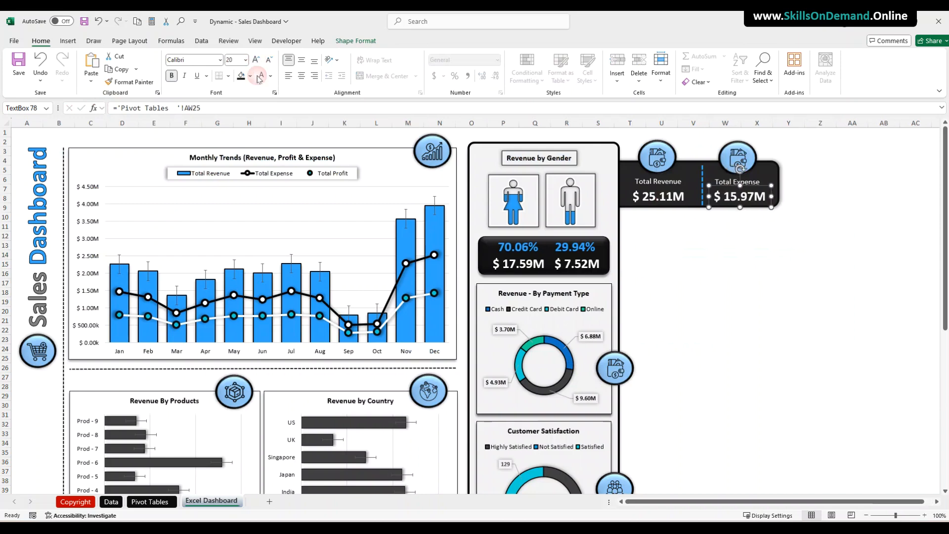
{"action": "left_click", "coordinate": [830, 301]}
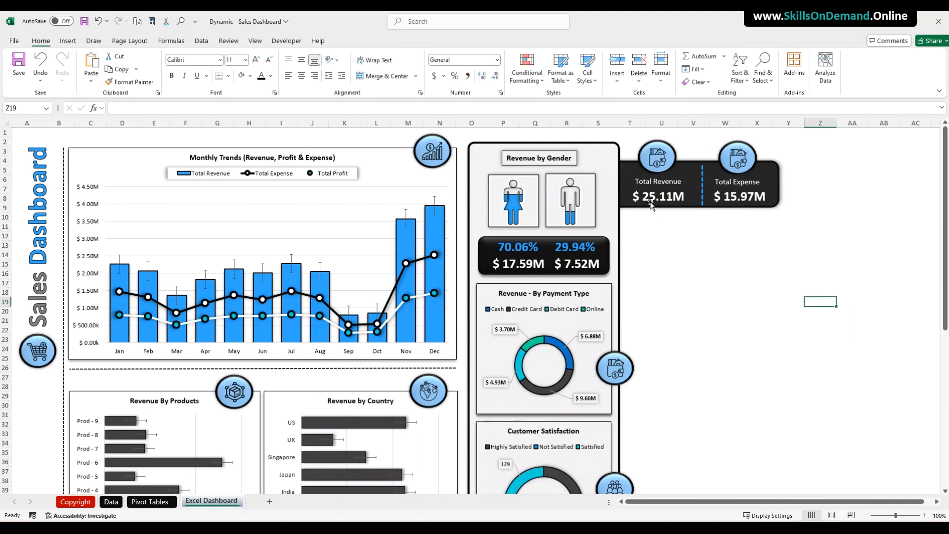
Extend the lower edge of the dark card background slightly downward.
{"action": "left_click", "coordinate": [776, 200]}
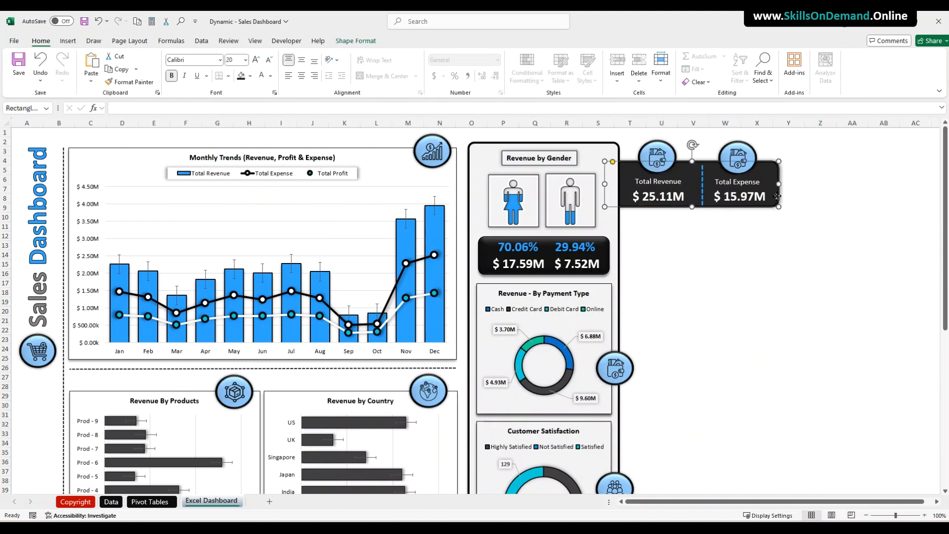
{"action": "left_click", "coordinate": [693, 209]}
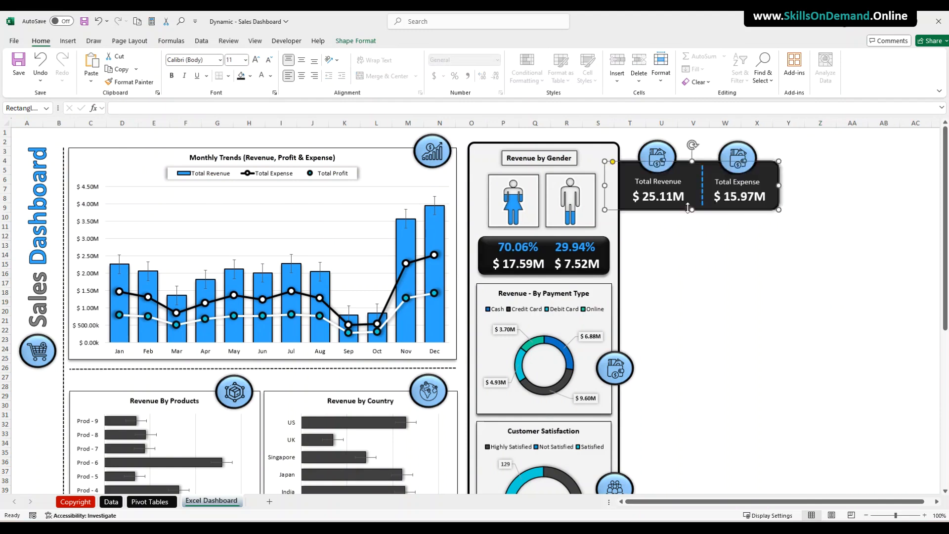
{"action": "left_click", "coordinate": [716, 237]}
Group the card background, divider, labels, amounts and both circular icons into one object.
{"action": "left_click", "coordinate": [672, 195]}
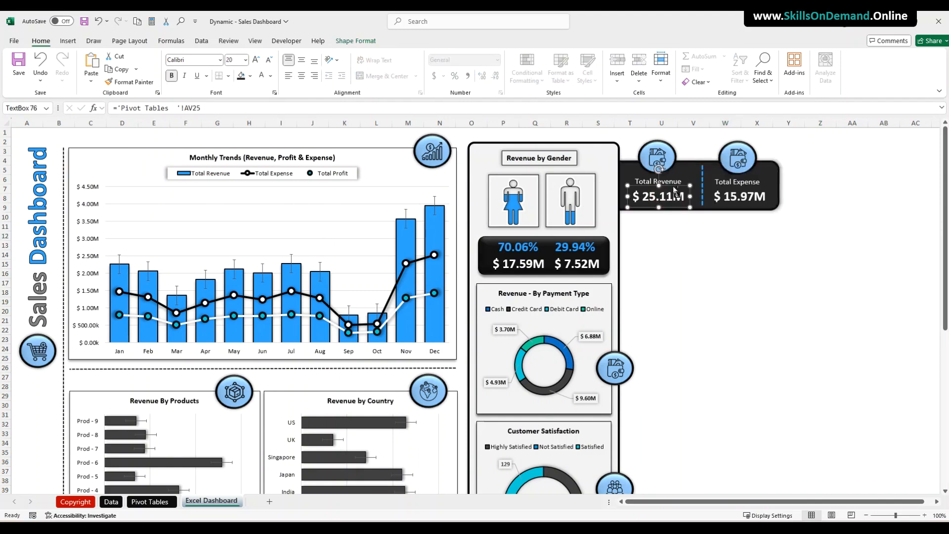
{"action": "left_click", "coordinate": [703, 198], "text": "shift"}
{"action": "left_click", "coordinate": [732, 200], "text": "shift"}
{"action": "left_click", "coordinate": [783, 193], "text": "shift"}
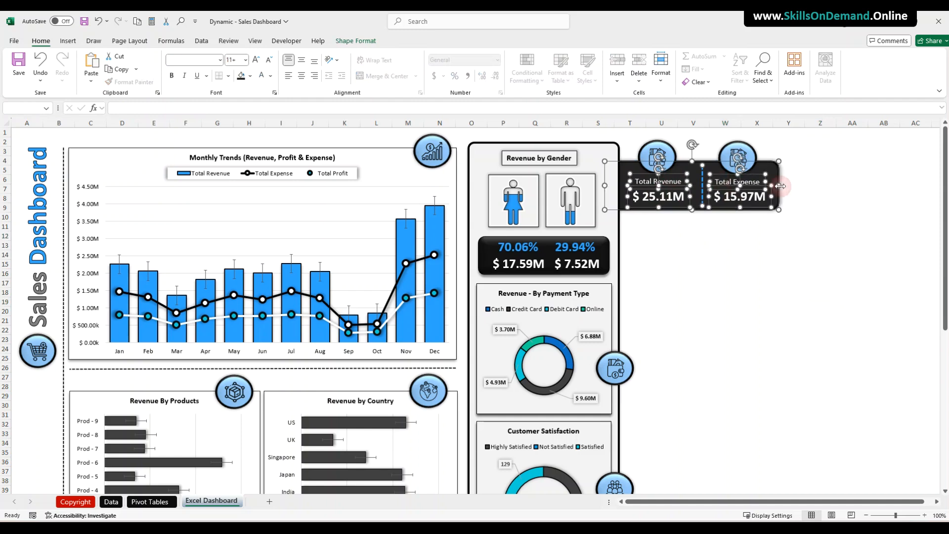
{"action": "left_click", "coordinate": [737, 155], "text": "shift"}
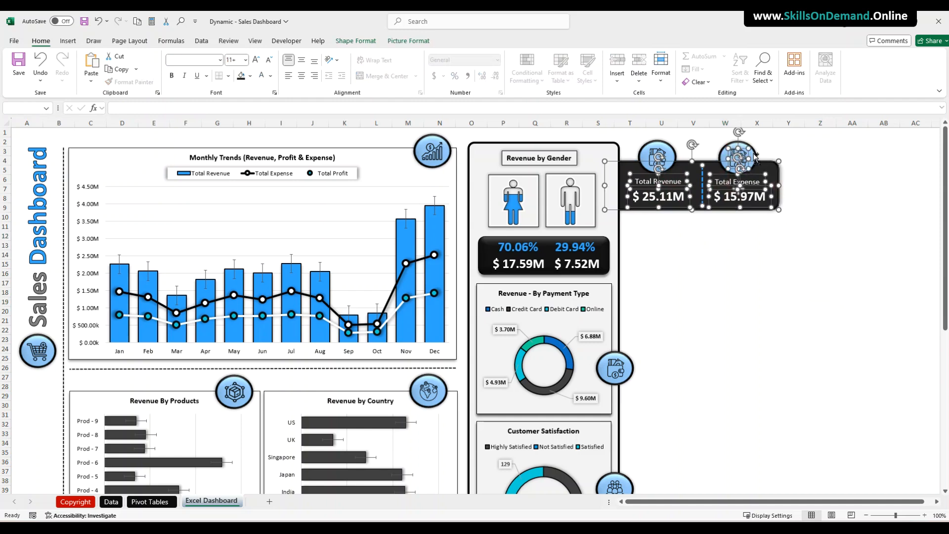
{"action": "left_click", "coordinate": [647, 158], "text": "shift"}
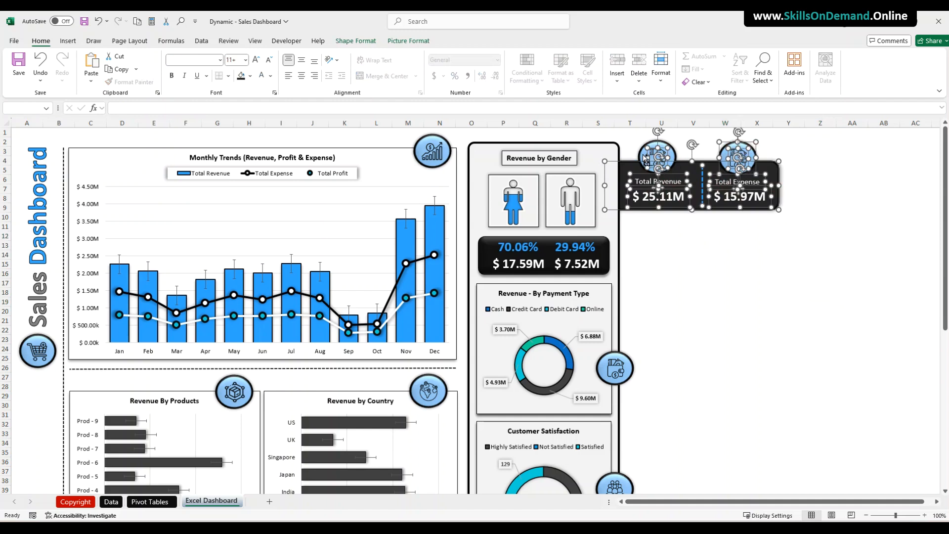
{"action": "right_click", "coordinate": [643, 154]}
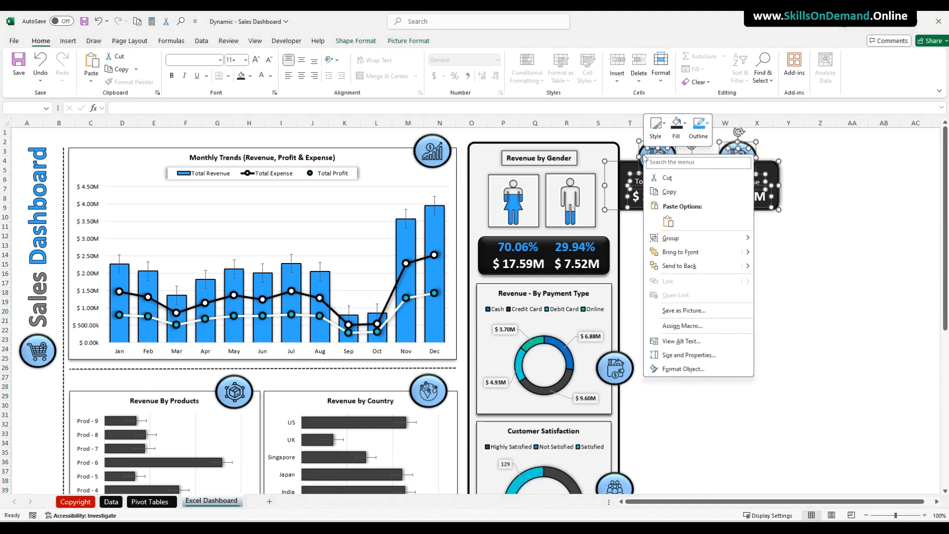
{"action": "mouse_move", "coordinate": [714, 237]}
{"action": "left_click", "coordinate": [773, 239]}
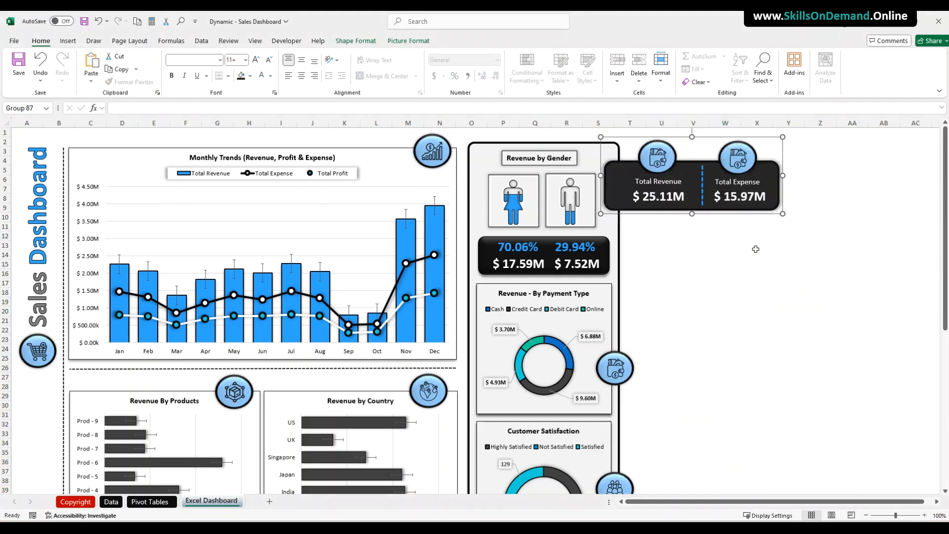
Send the grouped summary card to the back, behind the Revenue by Gender panel.
{"action": "left_click", "coordinate": [724, 272]}
{"action": "right_click", "coordinate": [623, 206]}
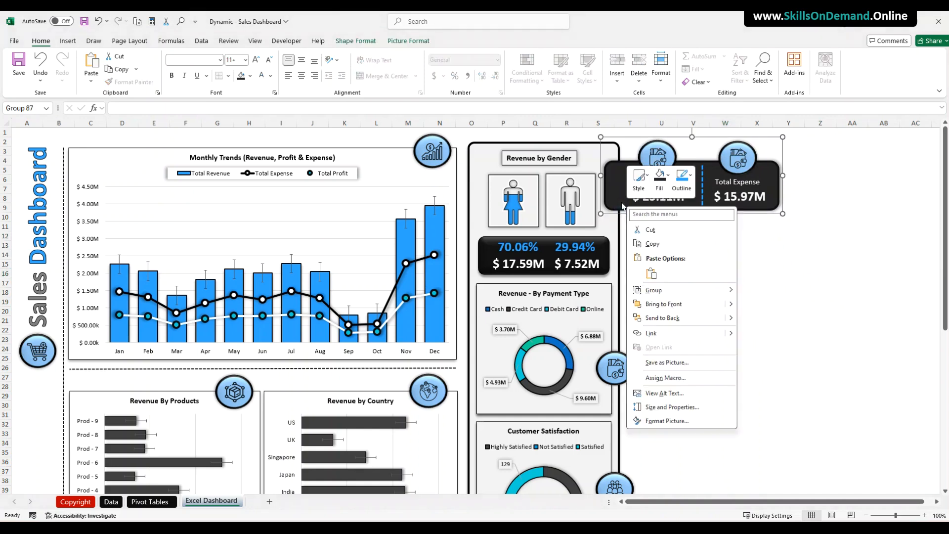
{"action": "left_click", "coordinate": [674, 317]}
{"action": "left_click", "coordinate": [704, 300]}
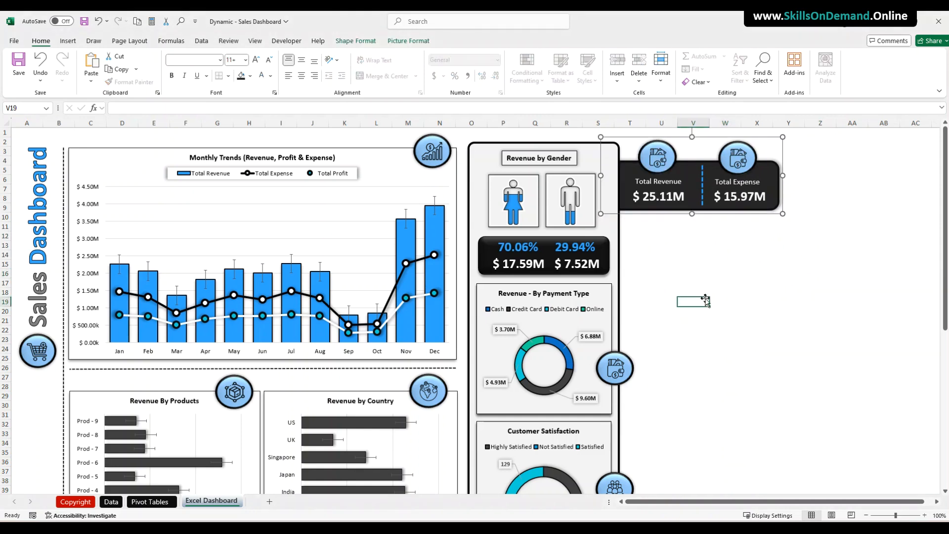
Replace the wallet picture above Total Revenue with the interest-rate icon from the Icons Used folder on this device.
{"action": "left_click", "coordinate": [661, 159]}
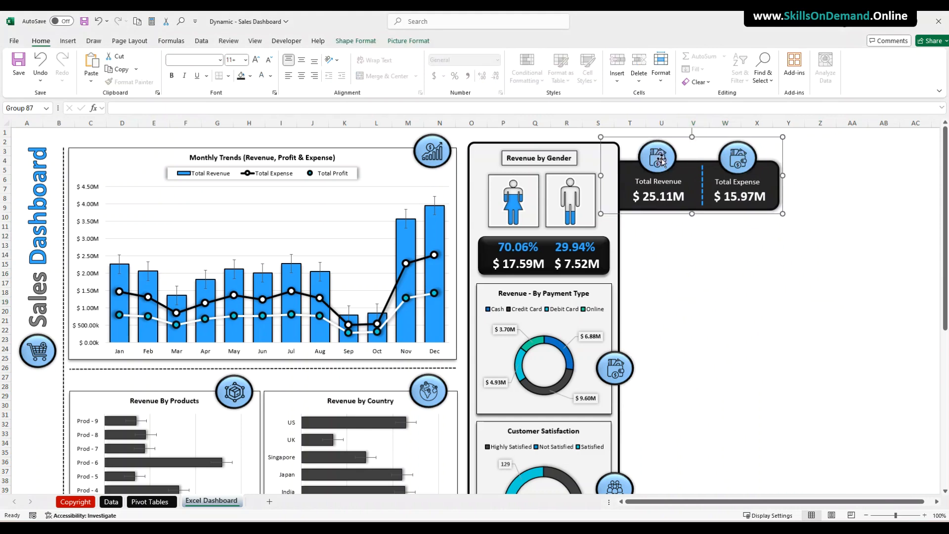
{"action": "left_click", "coordinate": [662, 160]}
{"action": "right_click", "coordinate": [663, 160]}
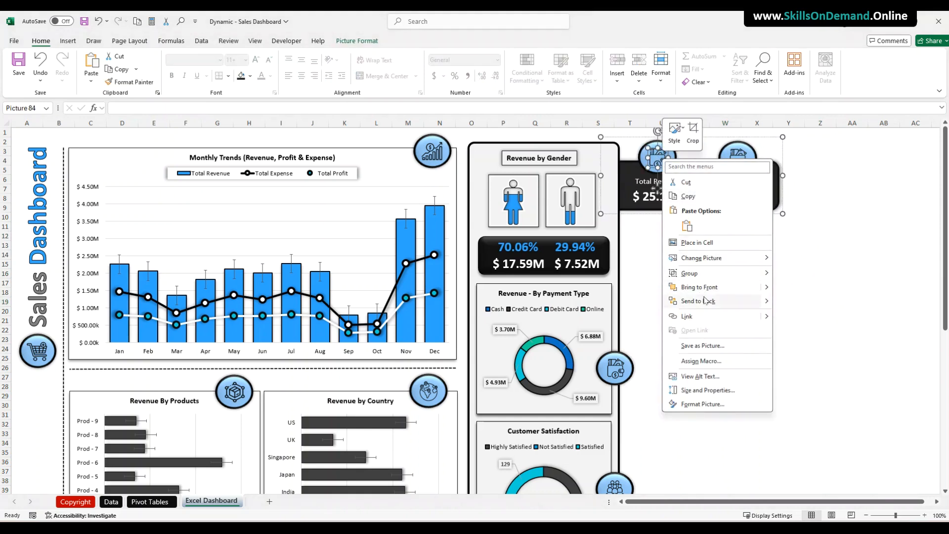
{"action": "mouse_move", "coordinate": [702, 258]}
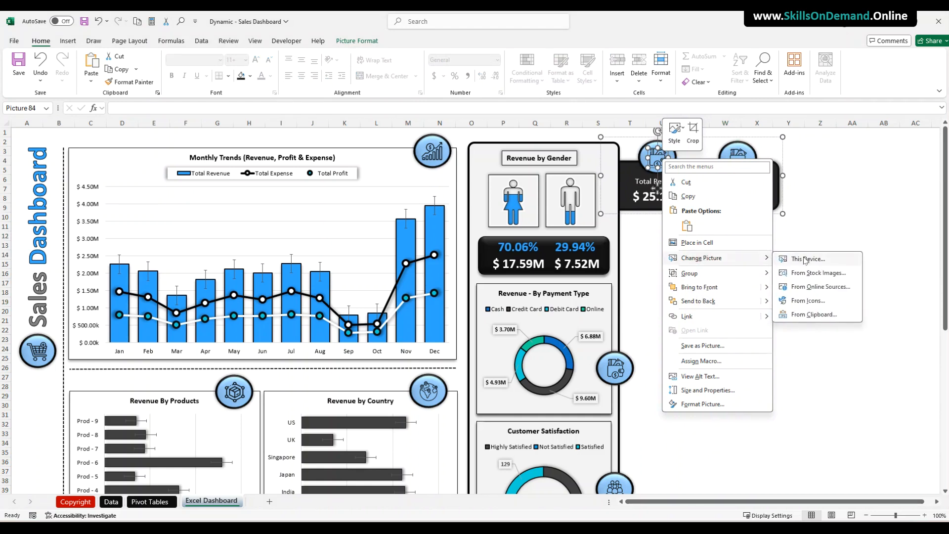
{"action": "left_click", "coordinate": [805, 260]}
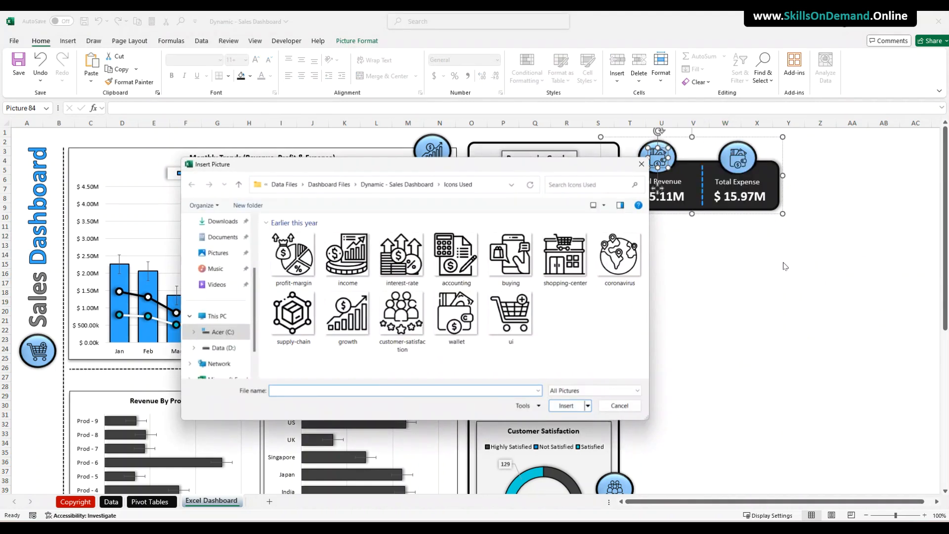
{"action": "left_click", "coordinate": [302, 261]}
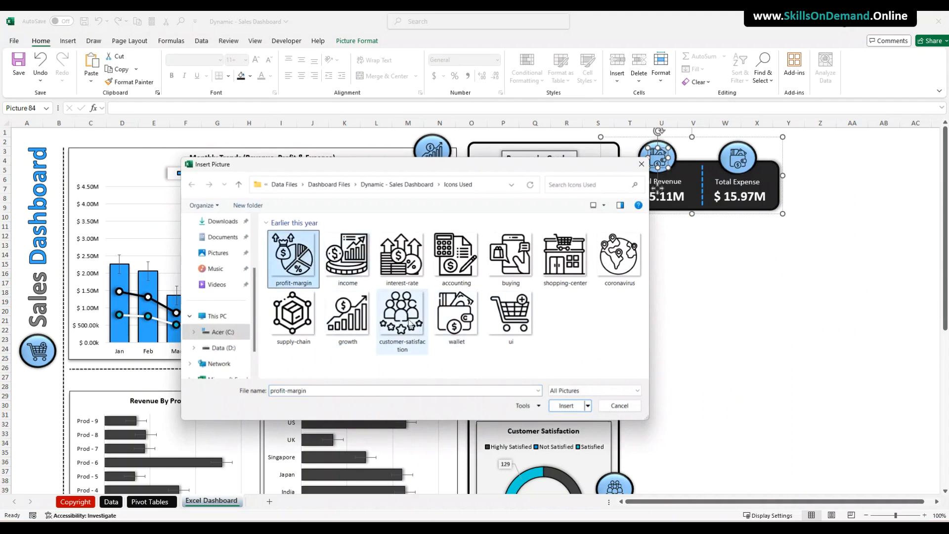
{"action": "left_click", "coordinate": [389, 270]}
{"action": "left_click", "coordinate": [566, 406]}
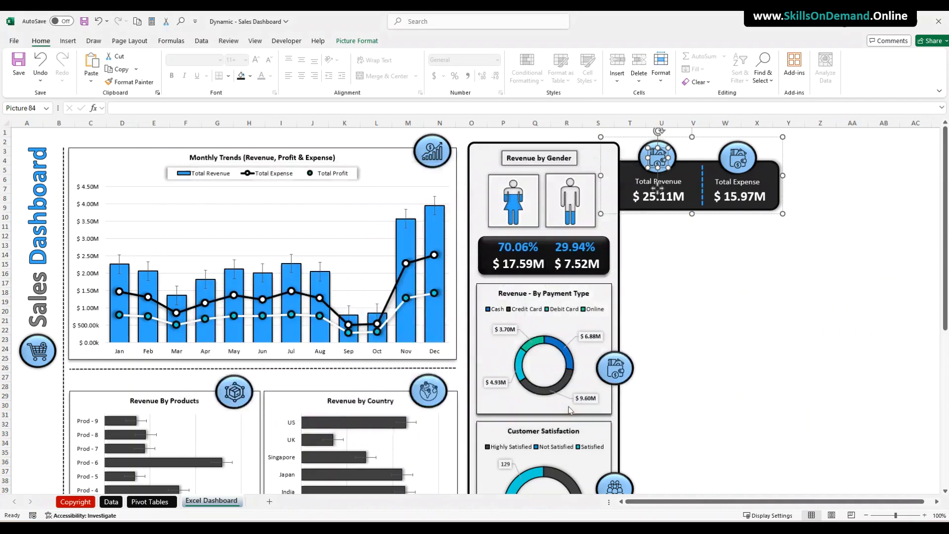
Replace the wallet picture above Total Expense with the calculator-and-document icon from this device.
{"action": "left_click", "coordinate": [742, 160]}
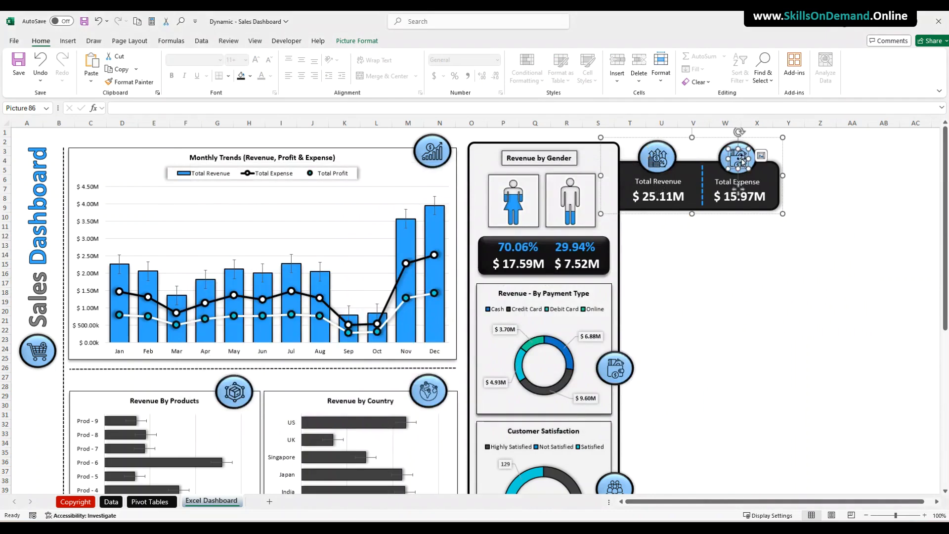
{"action": "right_click", "coordinate": [742, 160]}
{"action": "mouse_move", "coordinate": [798, 263]}
{"action": "left_click", "coordinate": [870, 254]}
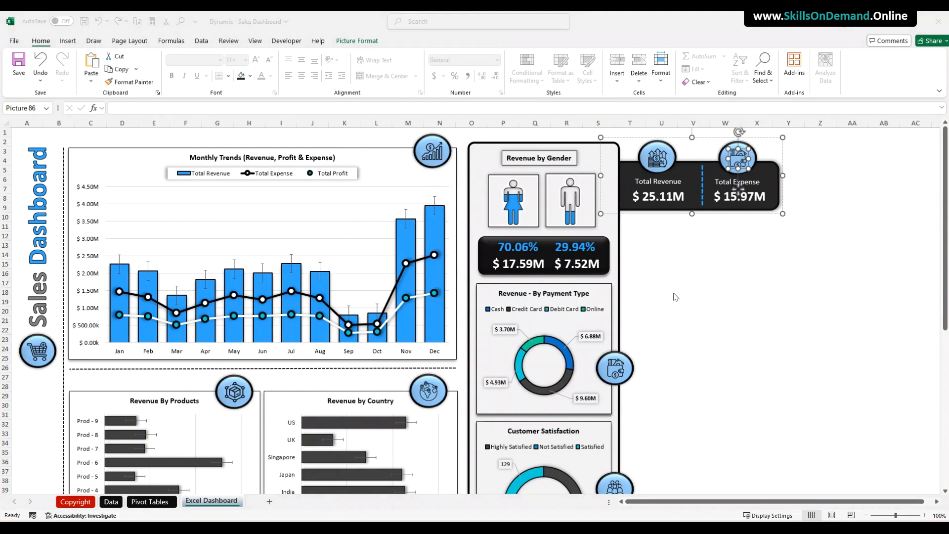
{"action": "left_click", "coordinate": [448, 260]}
{"action": "left_click", "coordinate": [567, 405]}
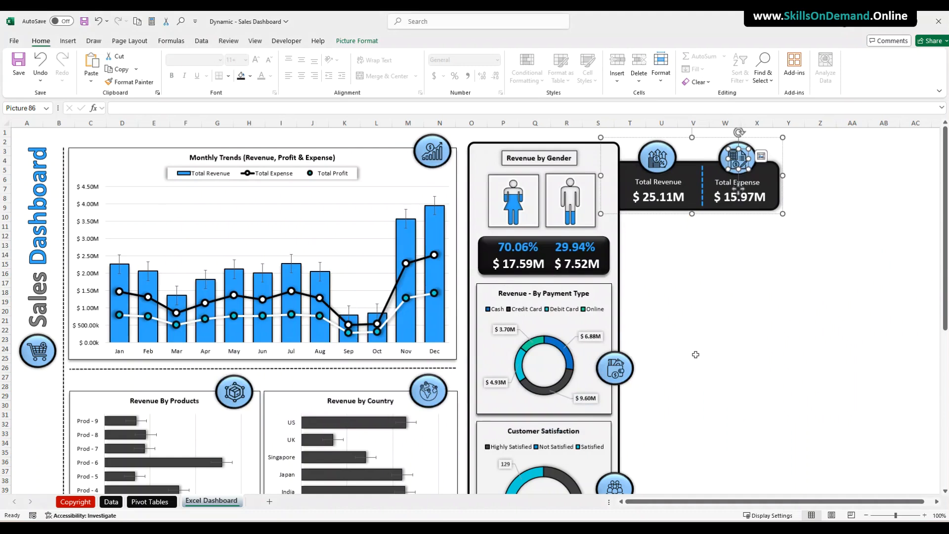
{"action": "left_click", "coordinate": [725, 323]}
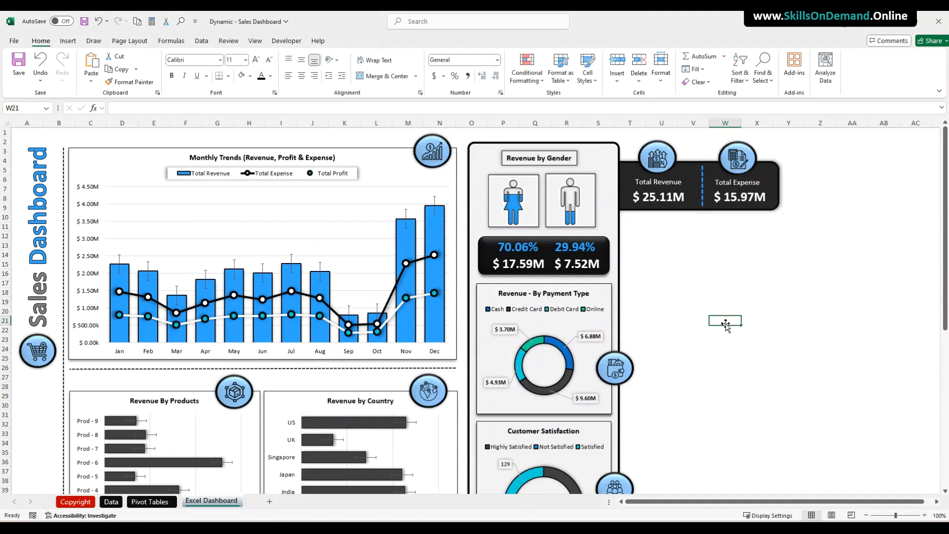
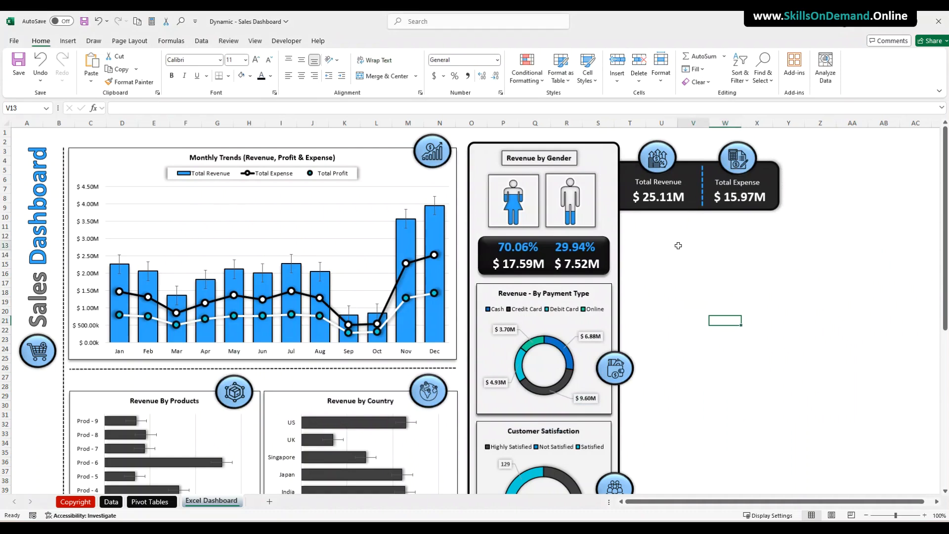
Copy the card's dashed divider and stretch the copy into a horizontal line about 8.2 cm wide just below the summary card.
{"action": "left_click", "coordinate": [702, 189]}
{"action": "left_click", "coordinate": [703, 188]}
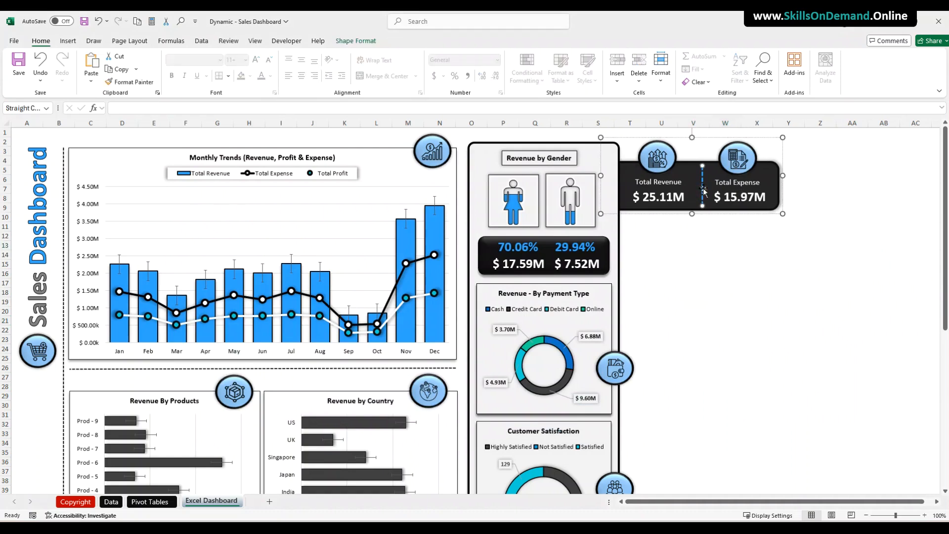
{"action": "left_click", "coordinate": [680, 249]}
{"action": "key", "text": "ctrl+v"}
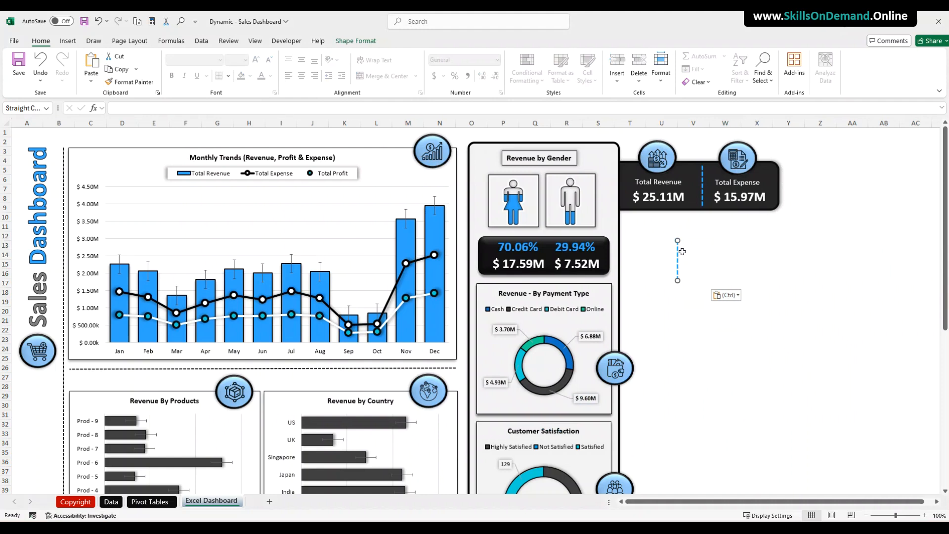
{"action": "left_click_drag", "start_coordinate": [677, 241], "coordinate": [777, 217]}
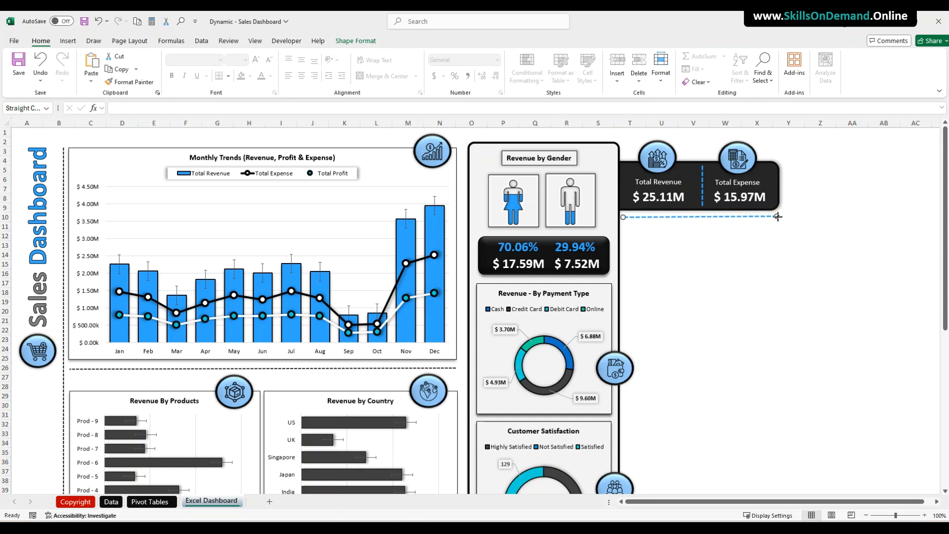
{"action": "left_click_drag", "start_coordinate": [777, 218], "coordinate": [777, 217]}
Recolor the horizontal dashed line below the card to a dark black shade and set its weight to 1½ pt.
{"action": "left_click", "coordinate": [359, 43]}
{"action": "left_click", "coordinate": [362, 69]}
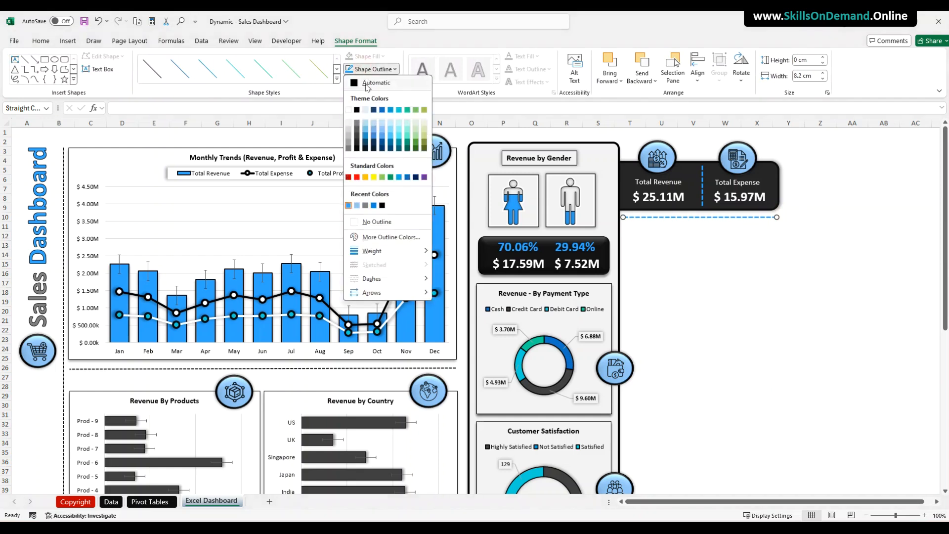
{"action": "left_click", "coordinate": [356, 143]}
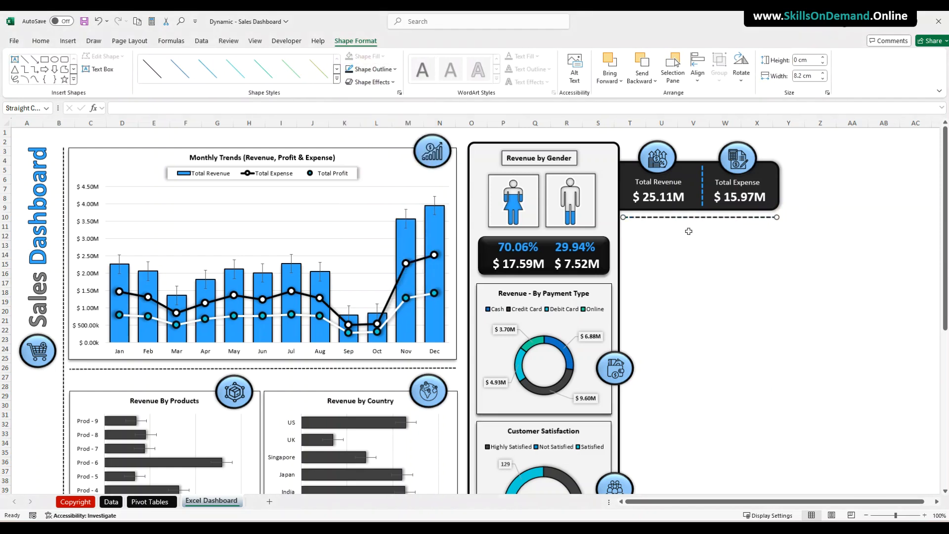
{"action": "left_click", "coordinate": [706, 260]}
{"action": "left_click", "coordinate": [676, 217]}
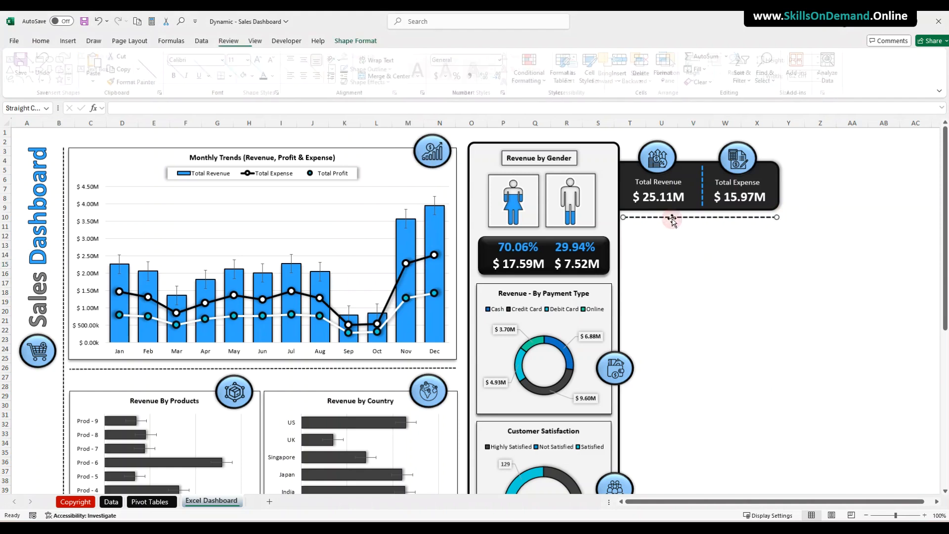
{"action": "left_click", "coordinate": [371, 69]}
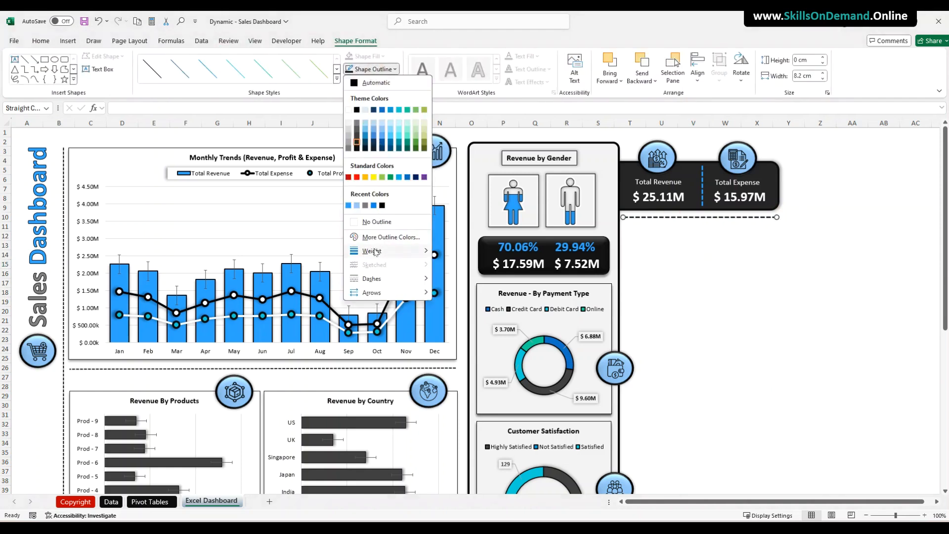
{"action": "mouse_move", "coordinate": [376, 252]}
{"action": "left_click", "coordinate": [471, 303]}
{"action": "left_click", "coordinate": [689, 290]}
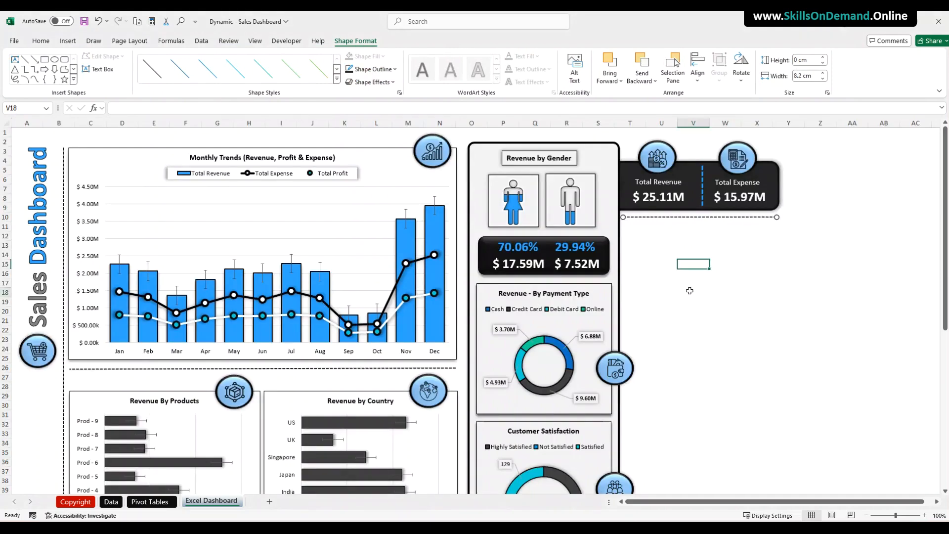
Nudge the vertical divider between Total Revenue and Total Expense slightly to the left.
{"action": "left_click", "coordinate": [702, 197]}
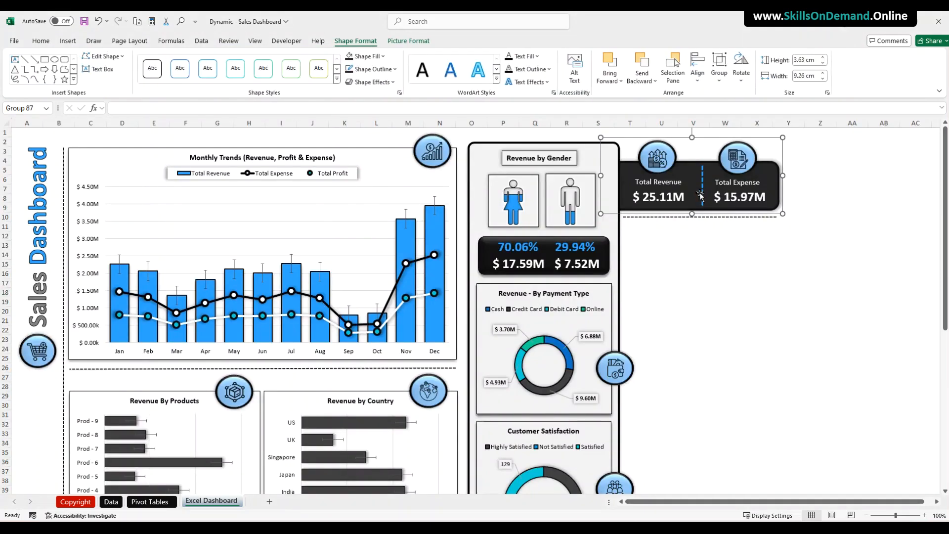
{"action": "left_click", "coordinate": [702, 193]}
{"action": "key", "text": "Left"}
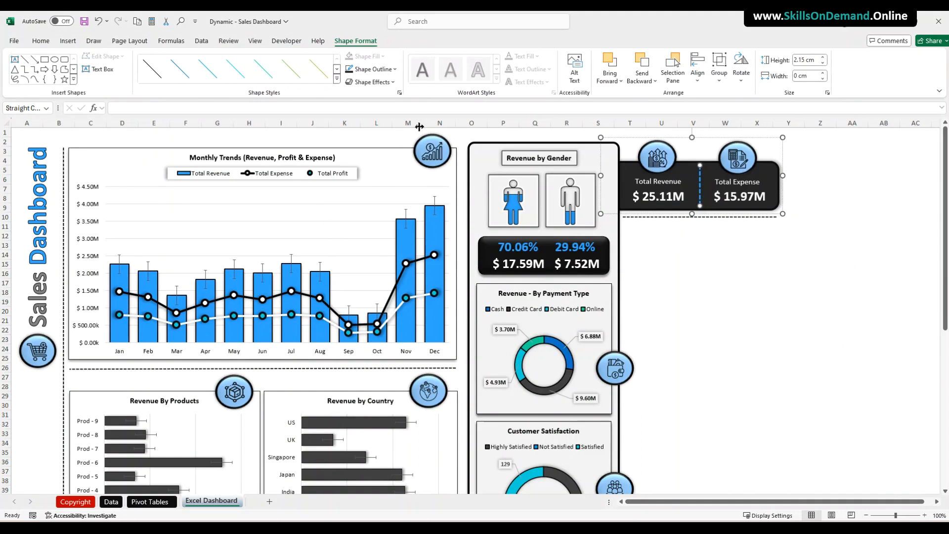
{"action": "left_click", "coordinate": [704, 271]}
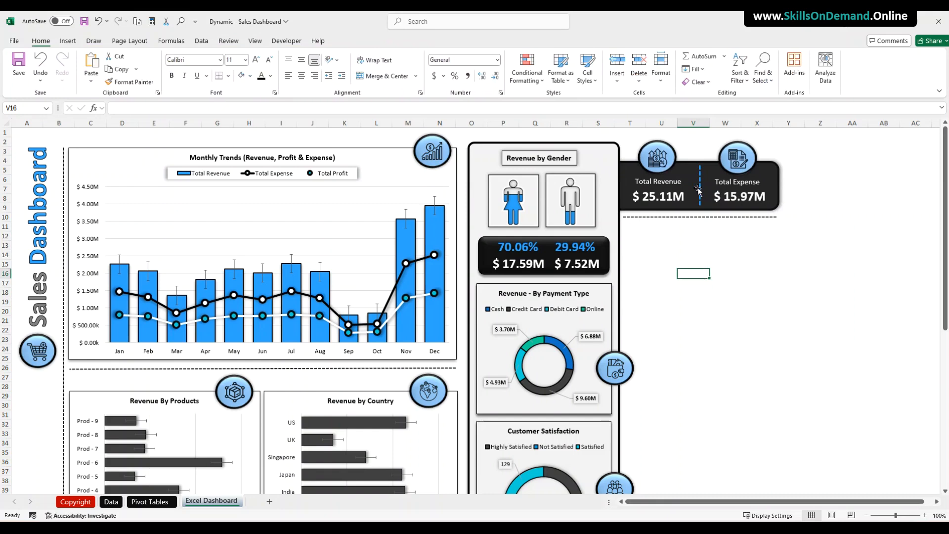
Change the summary card's vertical divider from dashed to a solid line.
{"action": "left_click", "coordinate": [699, 190]}
{"action": "left_click", "coordinate": [388, 69]}
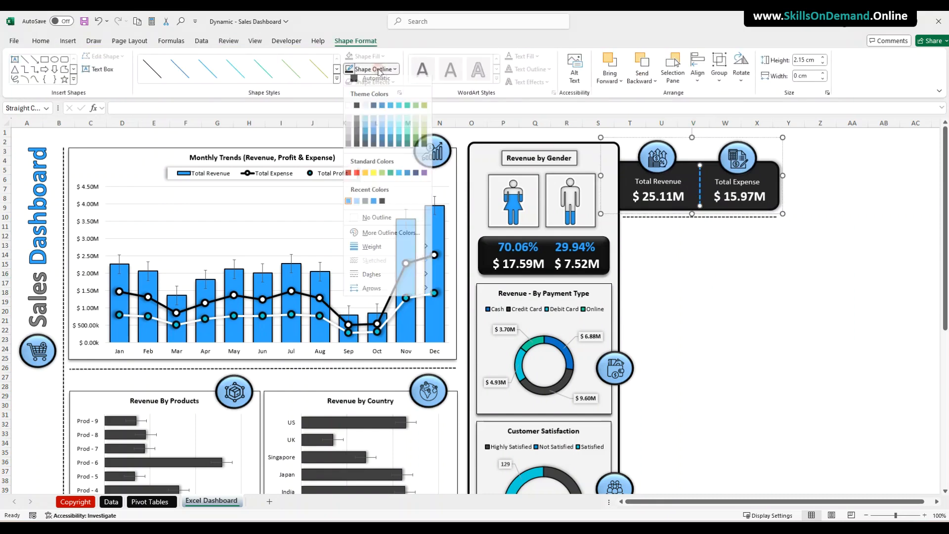
{"action": "mouse_move", "coordinate": [388, 255]}
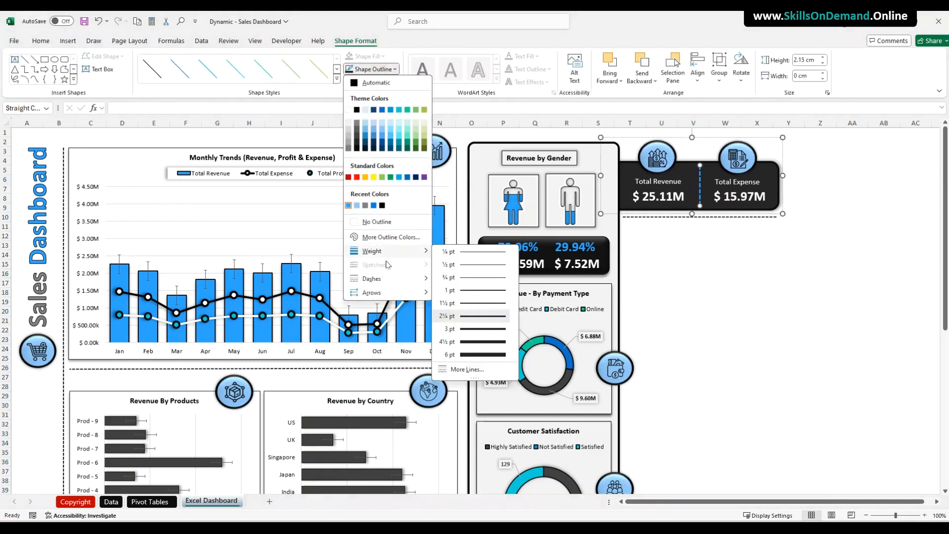
{"action": "left_click", "coordinate": [460, 279]}
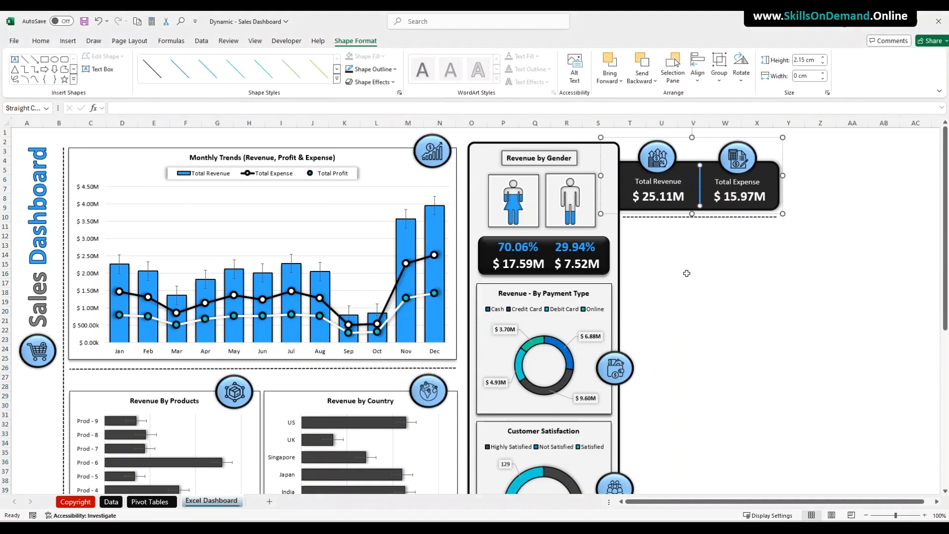
{"action": "left_click", "coordinate": [686, 273]}
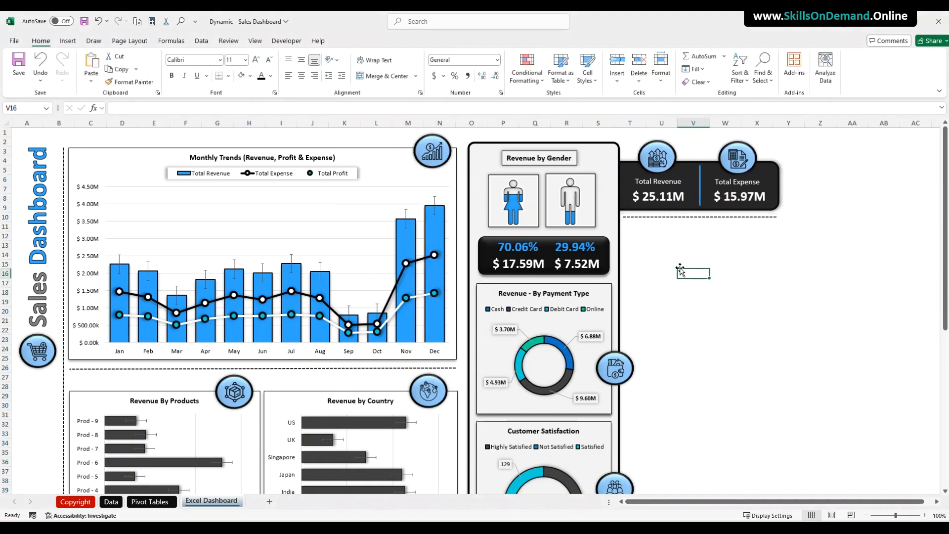
Duplicate the grouped summary card and place the copy directly below the horizontal dashed line.
{"action": "left_click", "coordinate": [649, 211]}
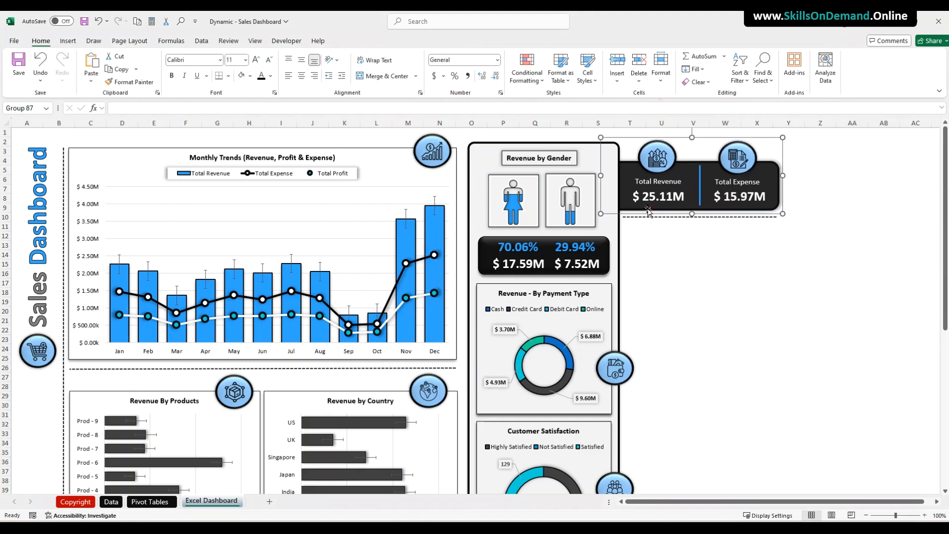
{"action": "key", "text": "ctrl+d"}
{"action": "left_click_drag", "start_coordinate": [673, 221], "coordinate": [666, 291]}
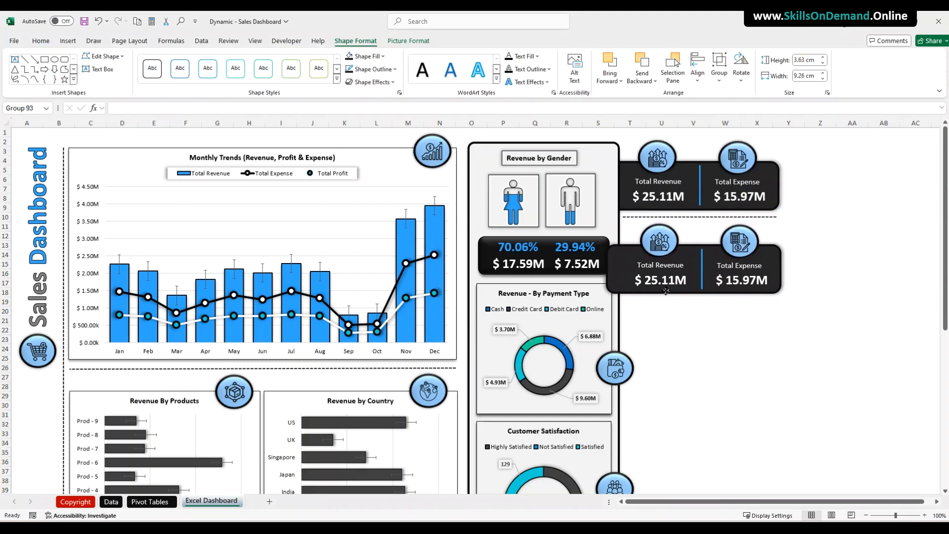
{"action": "left_click", "coordinate": [724, 311]}
Send the duplicated summary card to the back, behind the Revenue by Gender panel.
{"action": "left_click", "coordinate": [646, 291]}
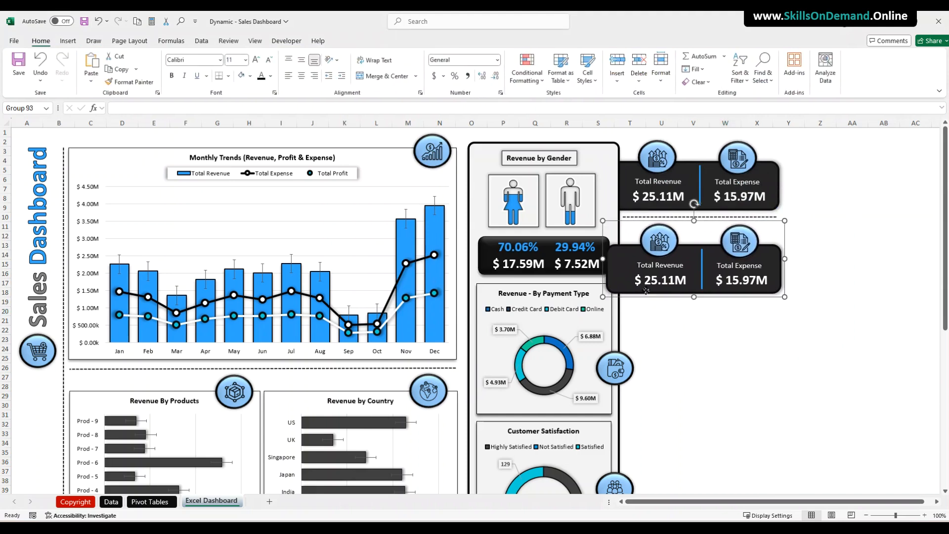
{"action": "right_click", "coordinate": [647, 291]}
{"action": "left_click", "coordinate": [712, 401]}
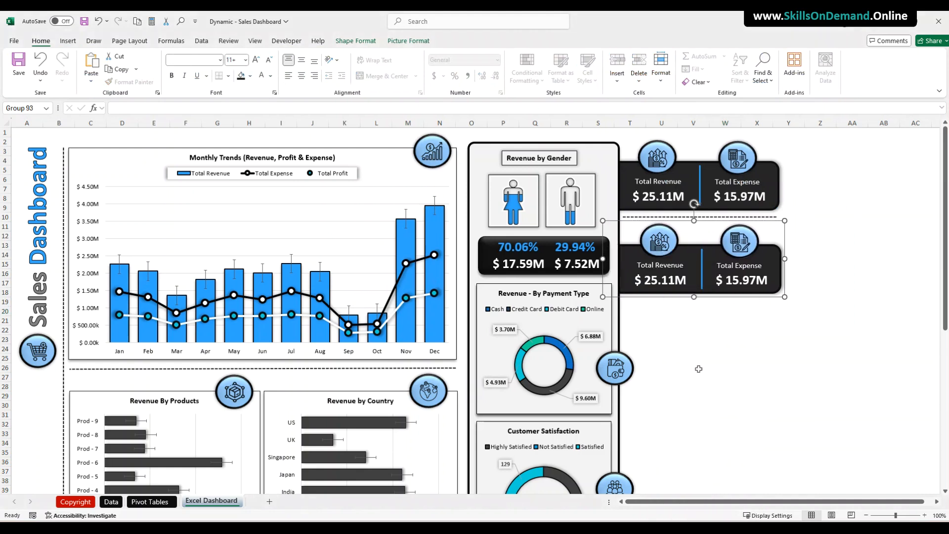
{"action": "left_click", "coordinate": [694, 367]}
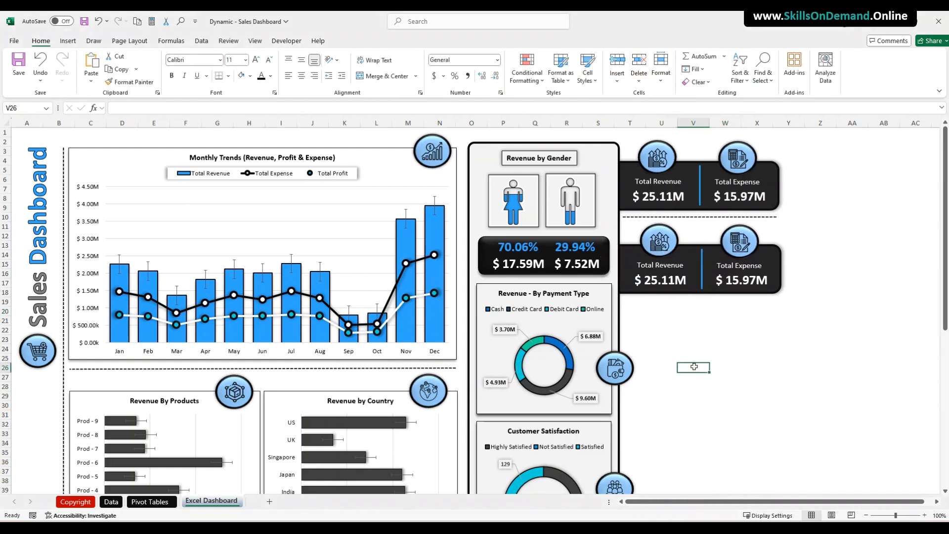
Relabel the duplicated card's two headings as Total Profit and Avg Profit %.
{"action": "double_click", "coordinate": [658, 266]}
{"action": "type", "text": "Profit"}
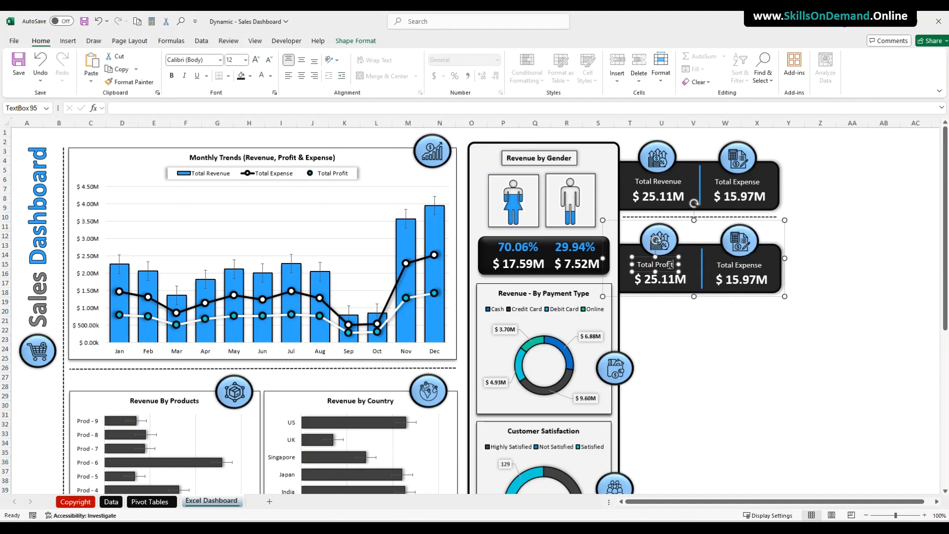
{"action": "double_click", "coordinate": [738, 266]}
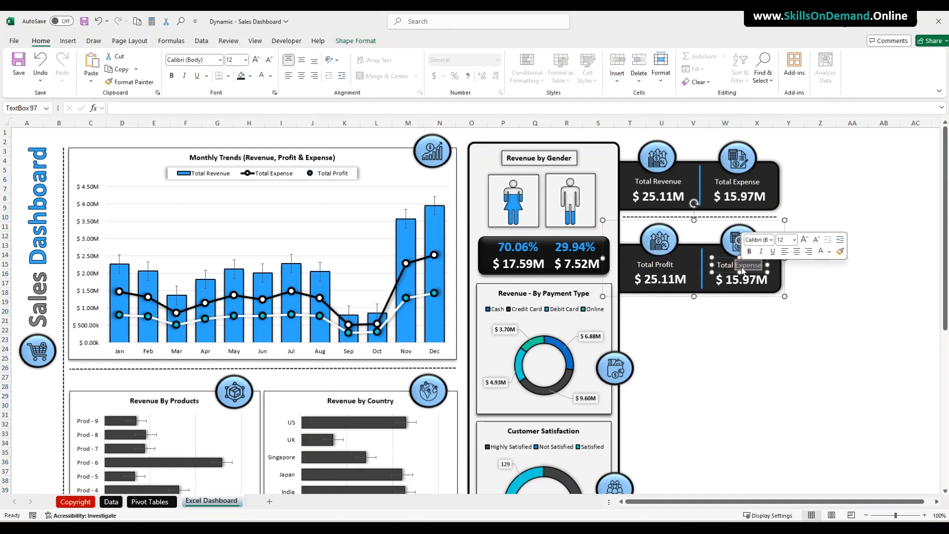
{"action": "key", "text": "BackSpace"}
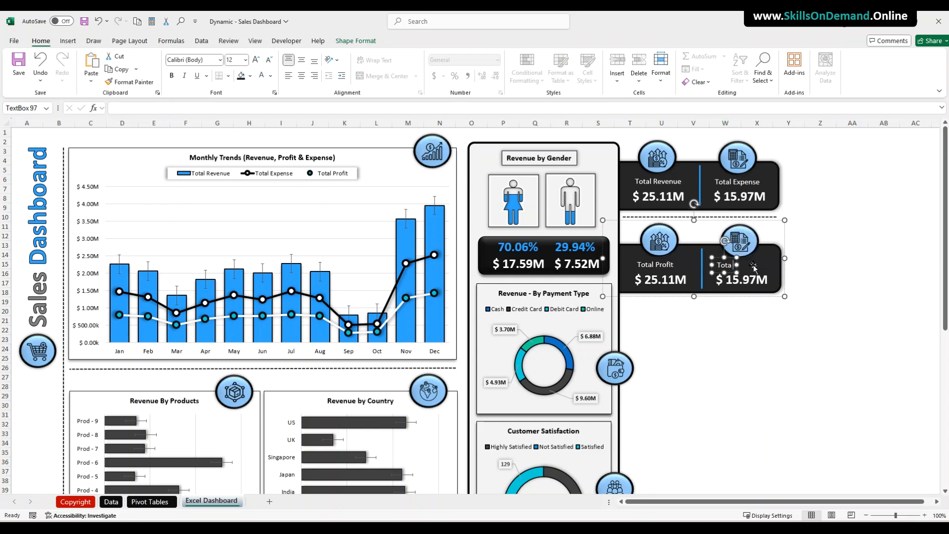
{"action": "key", "text": "BackSpace"}
{"action": "type", "text": "A"}
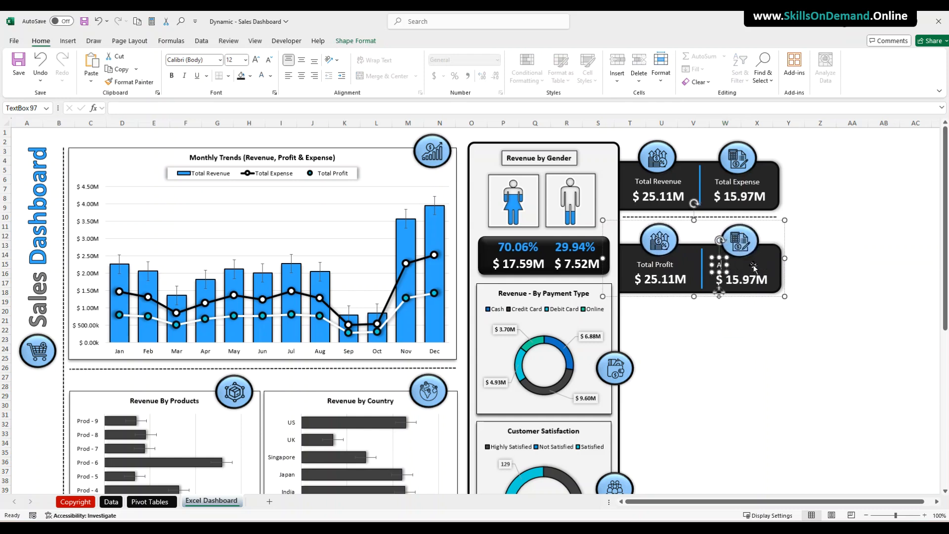
{"action": "type", "text": "vg P"}
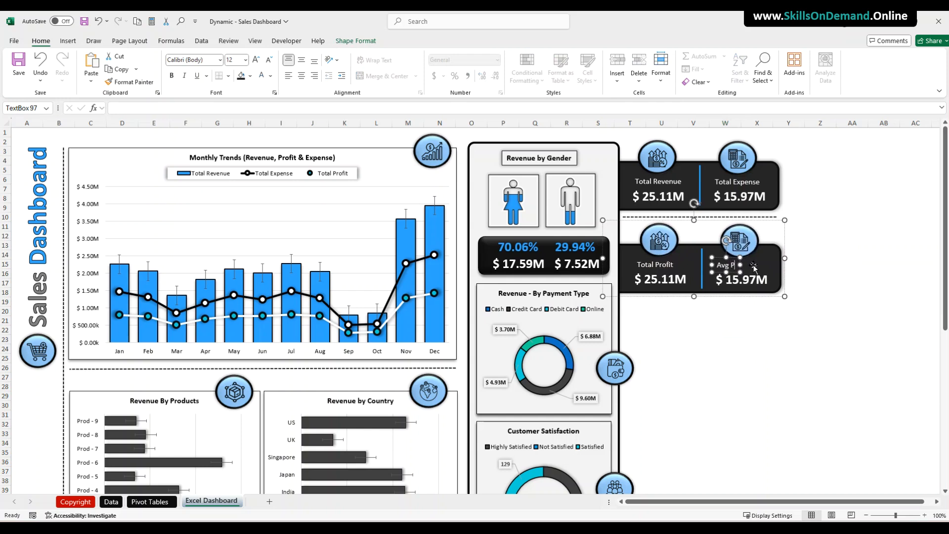
{"action": "type", "text": "rofit %"}
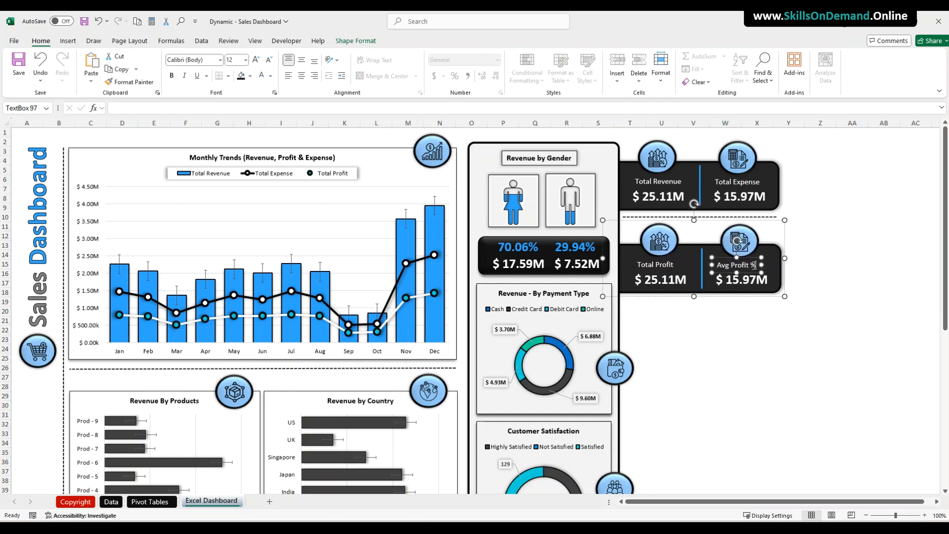
{"action": "left_click", "coordinate": [745, 351]}
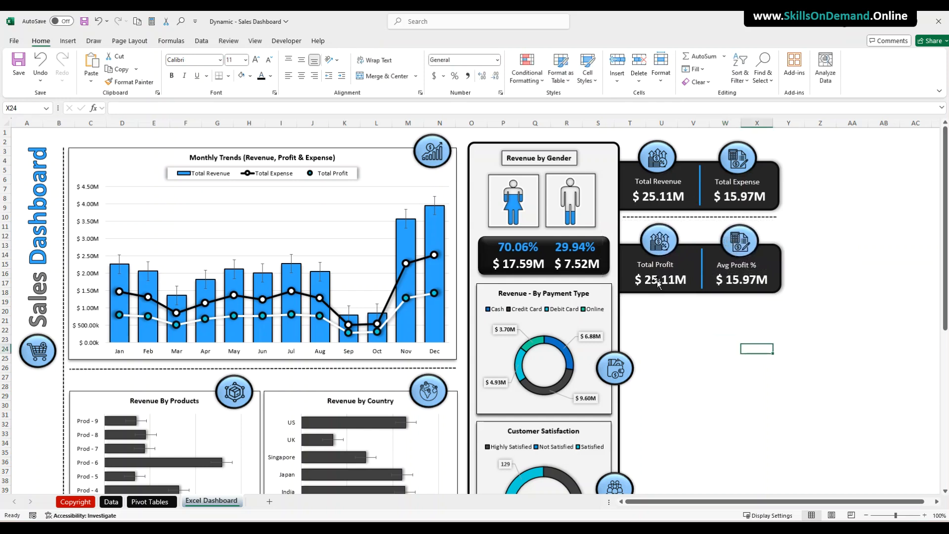
Link the amount under Total Profit to the Sum of Total Profit grand total in cell AX25 of the Pivot Tables sheet.
{"action": "left_click", "coordinate": [658, 280]}
{"action": "left_click", "coordinate": [659, 281]}
{"action": "left_click_drag", "start_coordinate": [216, 110], "coordinate": [95, 102]}
{"action": "type", "text": "="}
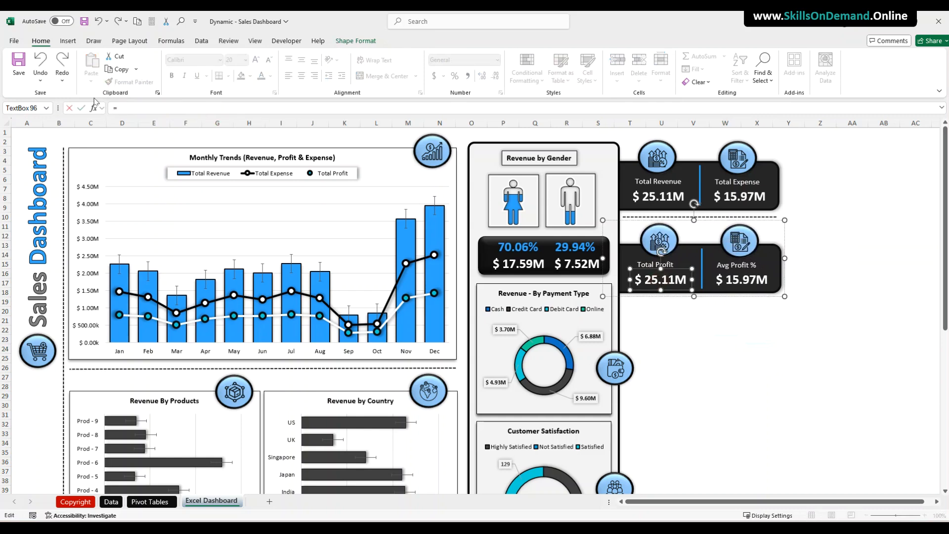
{"action": "left_click", "coordinate": [143, 505]}
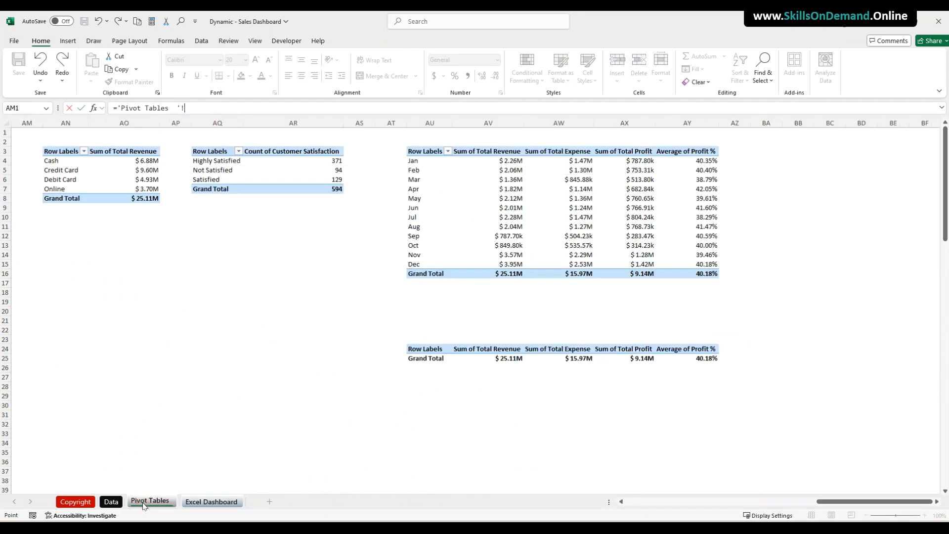
{"action": "left_click", "coordinate": [643, 358]}
{"action": "key", "text": "Return"}
Link the amount under Avg Profit % to the Average of Profit % grand total in cell AY25 of the Pivot Tables sheet.
{"action": "left_click", "coordinate": [726, 283]}
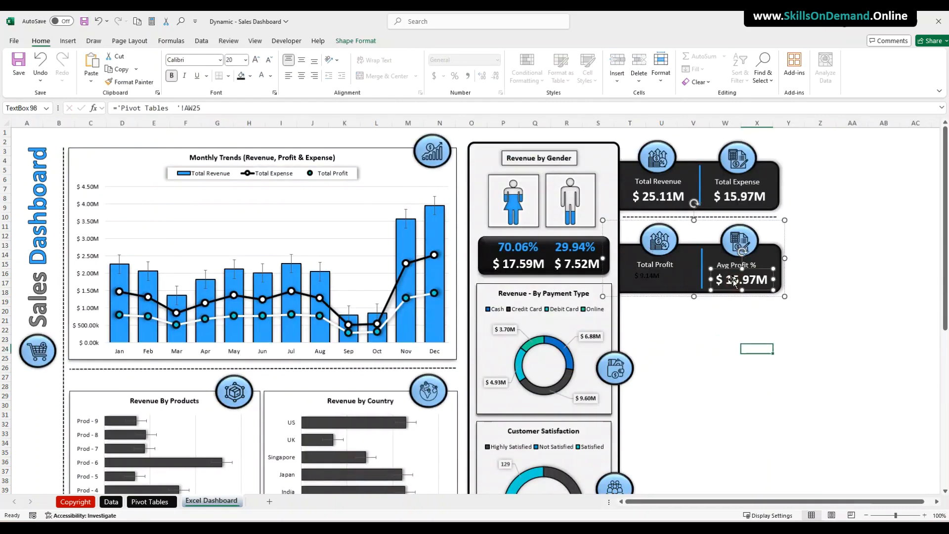
{"action": "left_click_drag", "start_coordinate": [200, 107], "coordinate": [127, 99]}
{"action": "type", "text": "="}
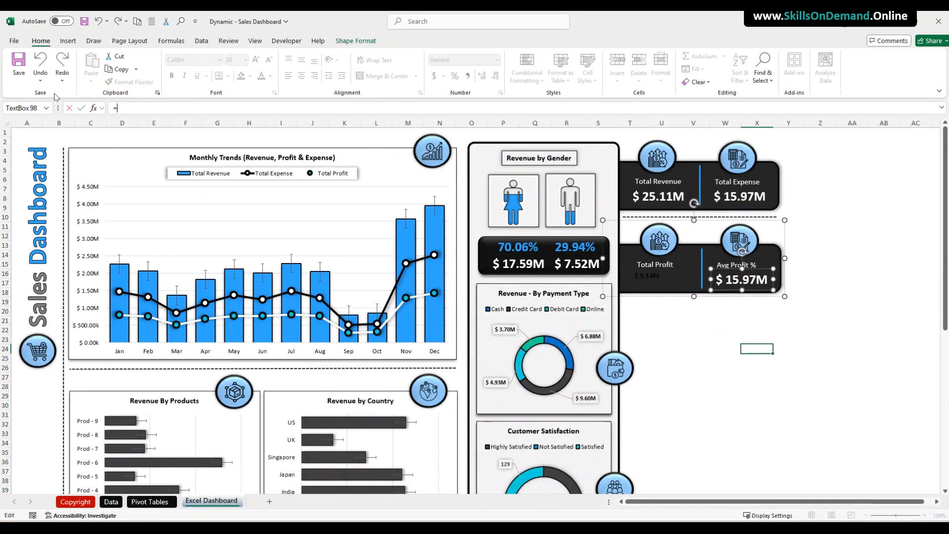
{"action": "left_click", "coordinate": [149, 502]}
{"action": "left_click", "coordinate": [694, 359]}
{"action": "key", "text": "Return"}
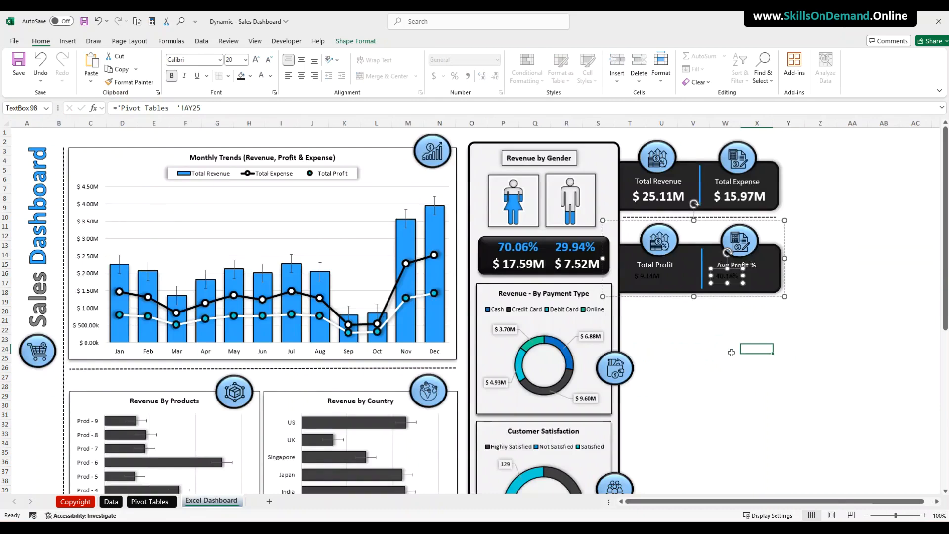
Format the linked amount under Total Profit with white text at font size 20.
{"action": "left_click", "coordinate": [727, 352]}
{"action": "left_click", "coordinate": [652, 277]}
{"action": "left_click", "coordinate": [654, 278]}
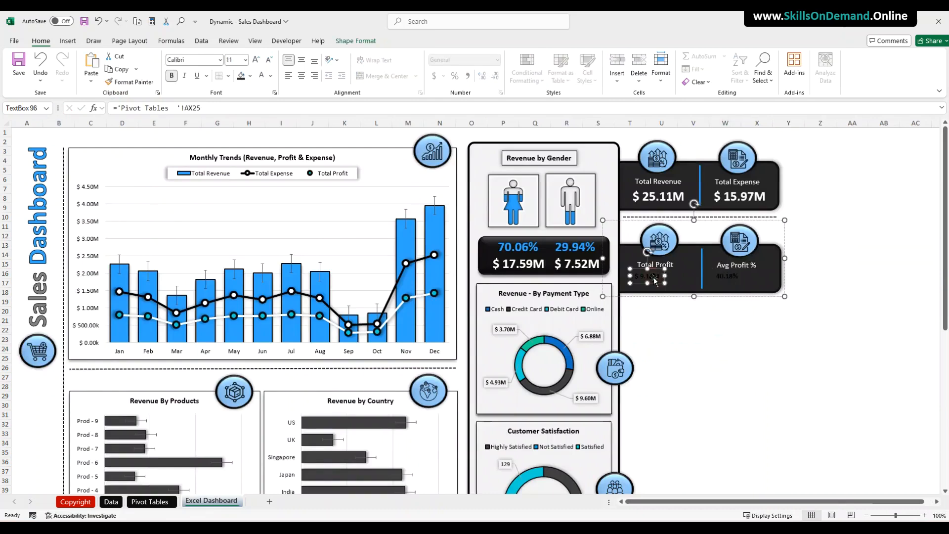
{"action": "left_click", "coordinate": [238, 60]}
{"action": "type", "text": "2"}
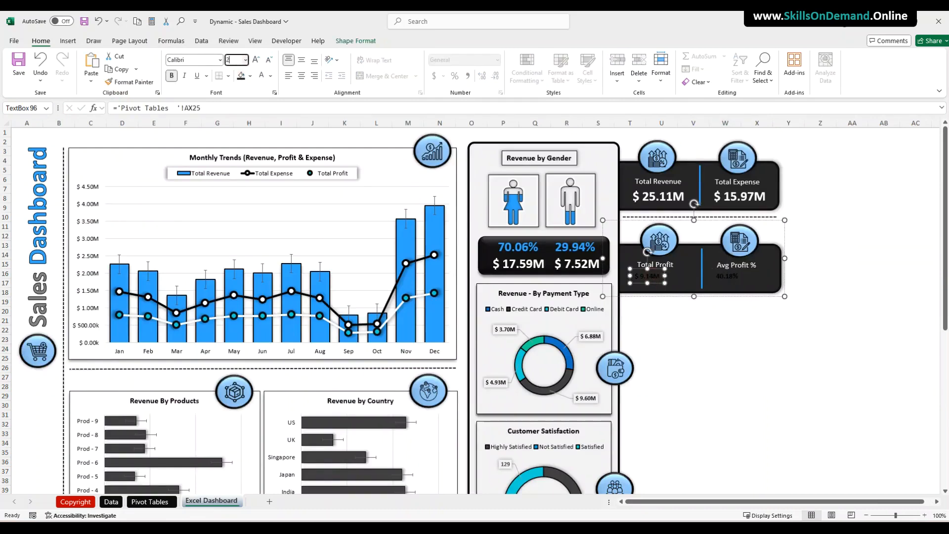
{"action": "type", "text": "0"}
{"action": "key", "text": "Return"}
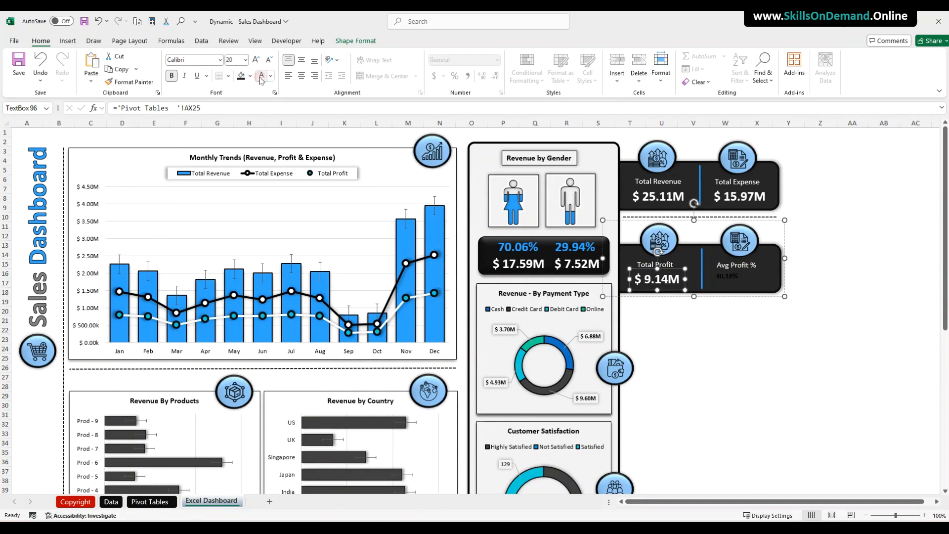
Format the linked percentage under Avg Profit % with white text at font size 20.
{"action": "left_click", "coordinate": [742, 341]}
{"action": "left_click", "coordinate": [743, 281]}
{"action": "left_click", "coordinate": [743, 281]}
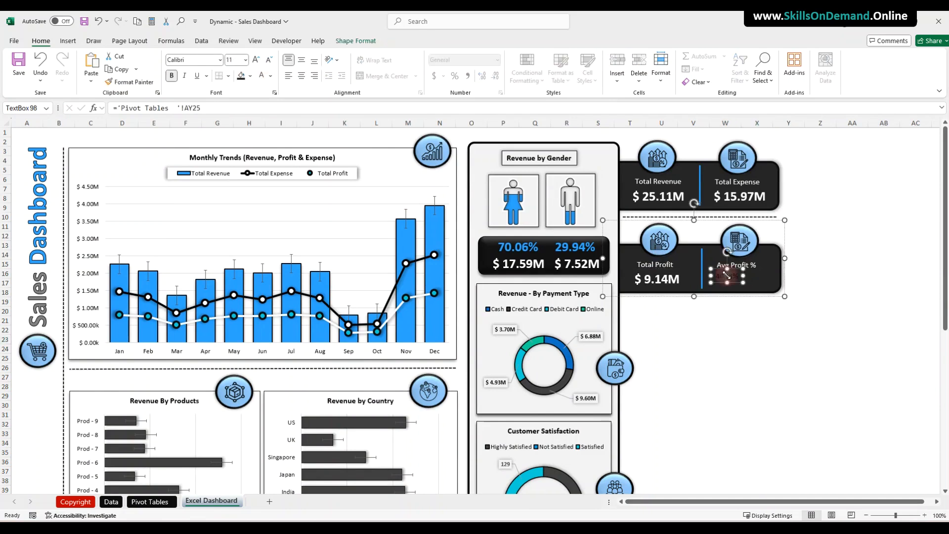
{"action": "left_click", "coordinate": [261, 76]}
{"action": "left_click", "coordinate": [230, 60]}
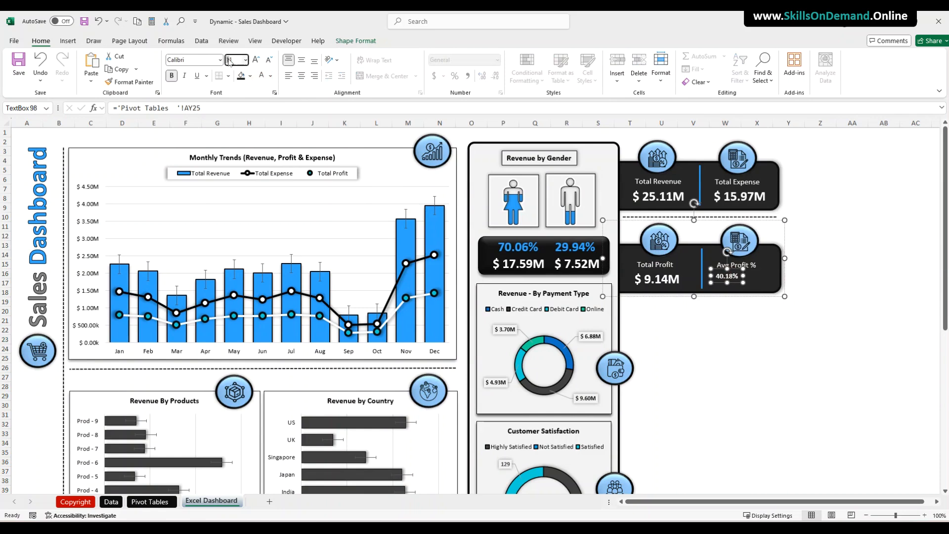
{"action": "type", "text": "20"}
{"action": "key", "text": "Return"}
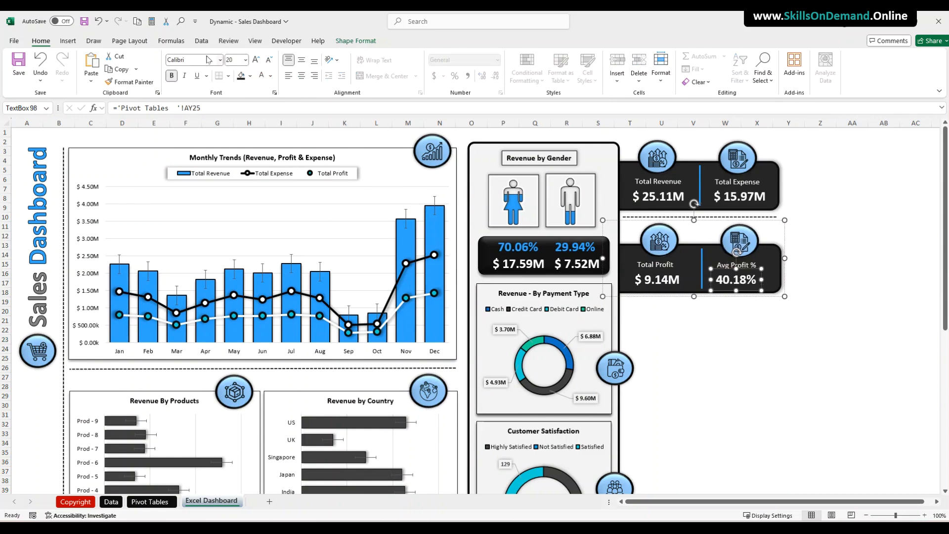
{"action": "left_click", "coordinate": [709, 334]}
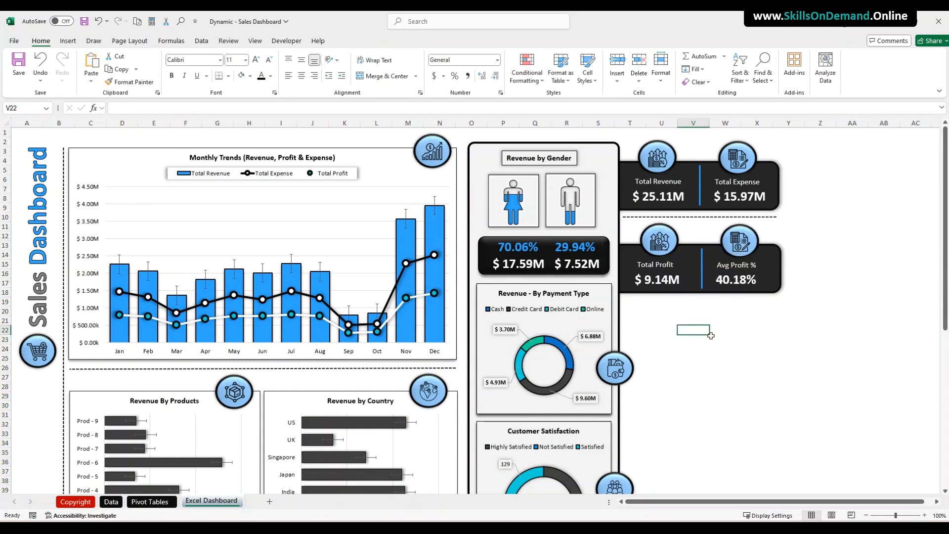
Nudge the percentage value slightly to the right so it sits centred under the Avg Profit % heading.
{"action": "left_click", "coordinate": [741, 283]}
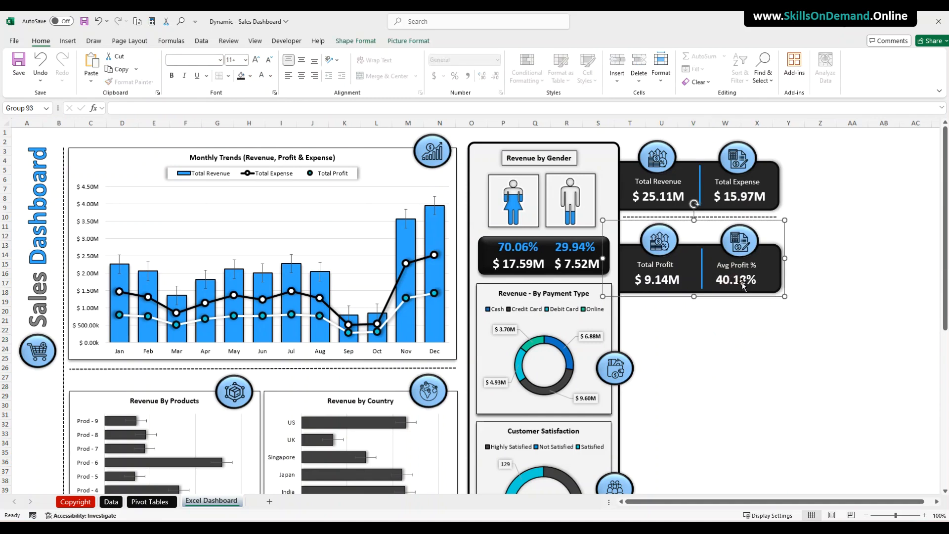
{"action": "left_click", "coordinate": [744, 286]}
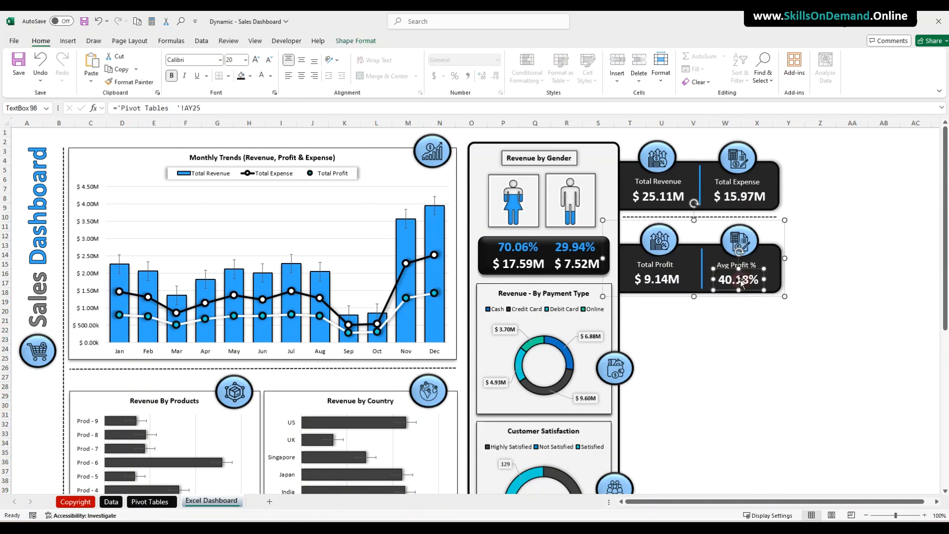
{"action": "left_click", "coordinate": [744, 343]}
{"action": "left_click", "coordinate": [702, 342]}
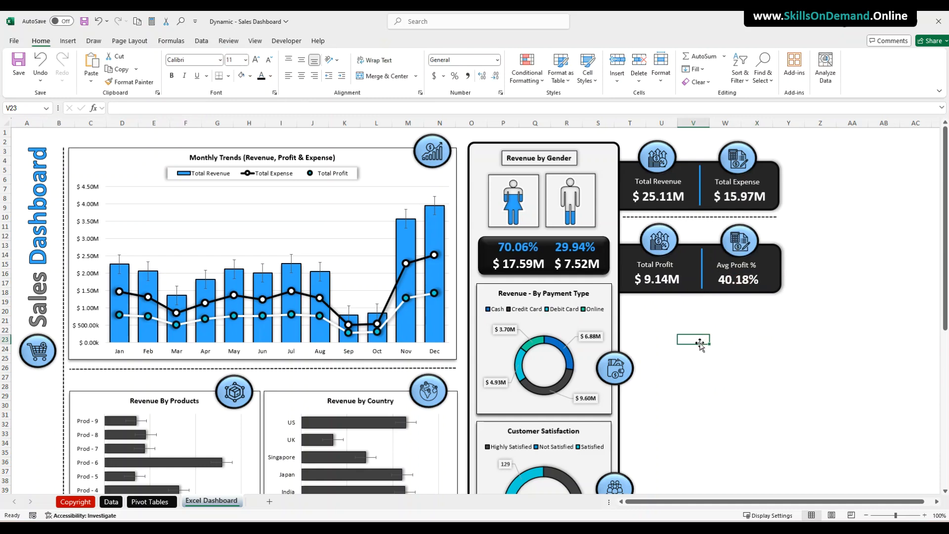
Replace the icon above Total Profit with the income picture from the Icons Used folder.
{"action": "left_click", "coordinate": [659, 240]}
{"action": "left_click", "coordinate": [659, 241]}
{"action": "mouse_move", "coordinate": [749, 340]}
{"action": "left_click", "coordinate": [797, 340]}
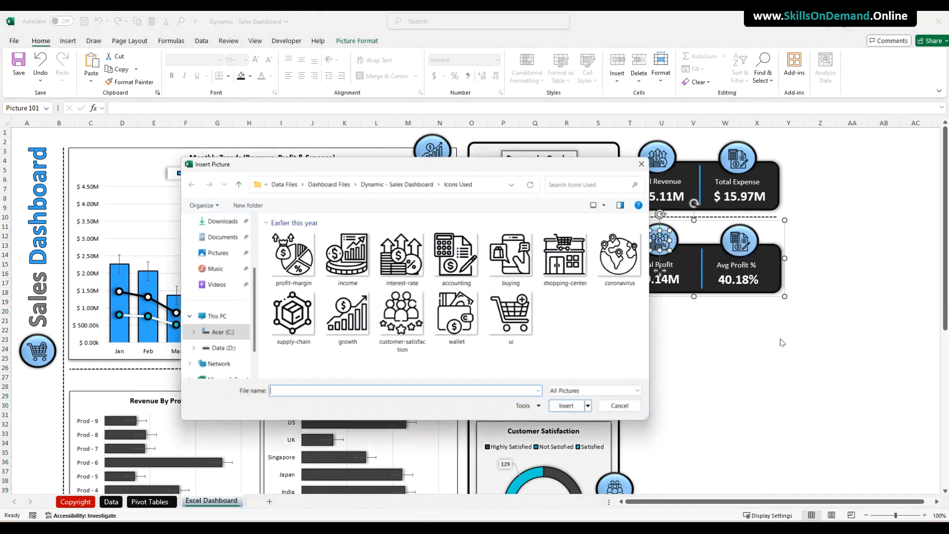
{"action": "left_click", "coordinate": [347, 255]}
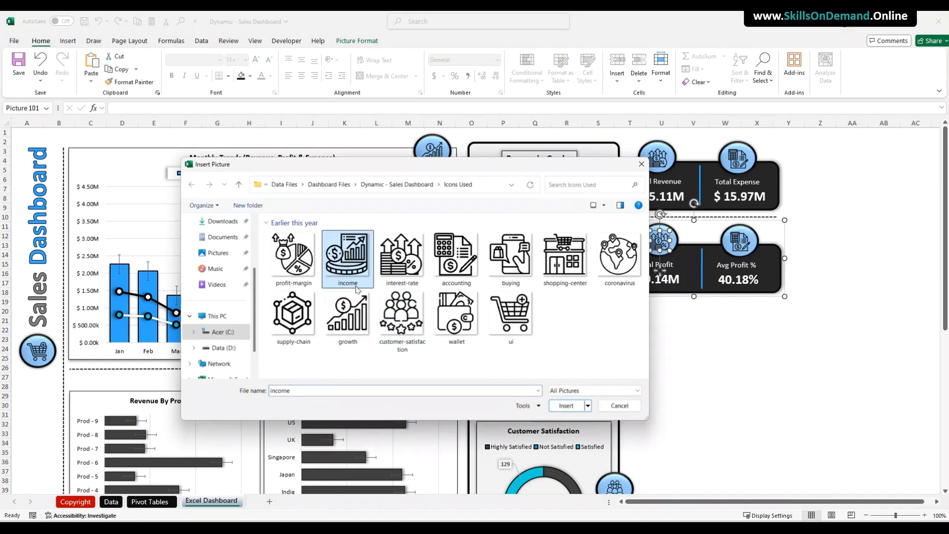
{"action": "left_click", "coordinate": [566, 405]}
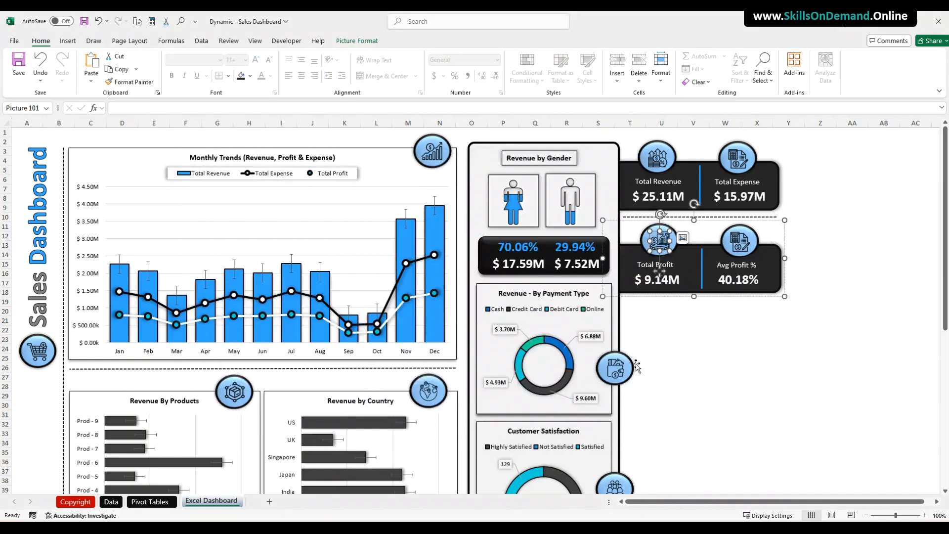
Replace the icon above Avg Profit % with the profit-margin picture from the Icons Used folder.
{"action": "right_click", "coordinate": [742, 243]}
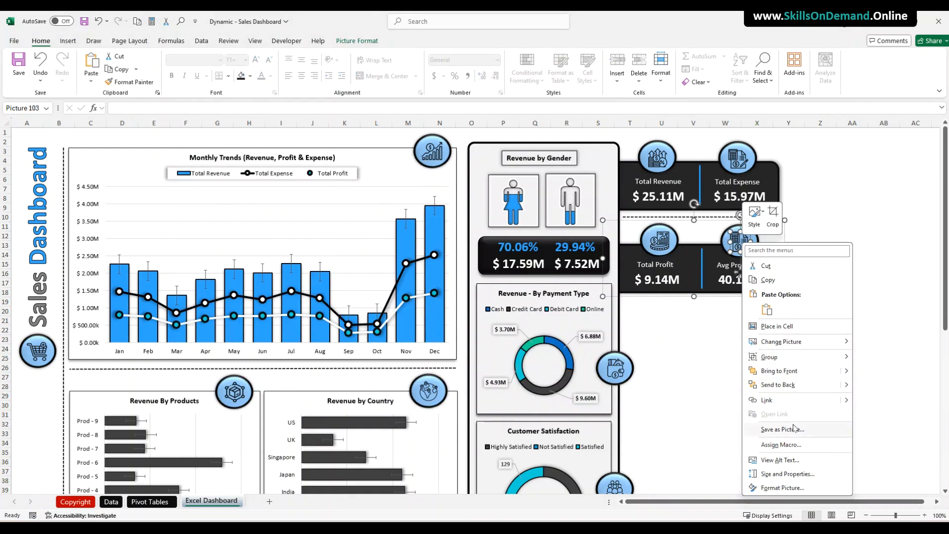
{"action": "mouse_move", "coordinate": [779, 341]}
{"action": "left_click", "coordinate": [873, 341]}
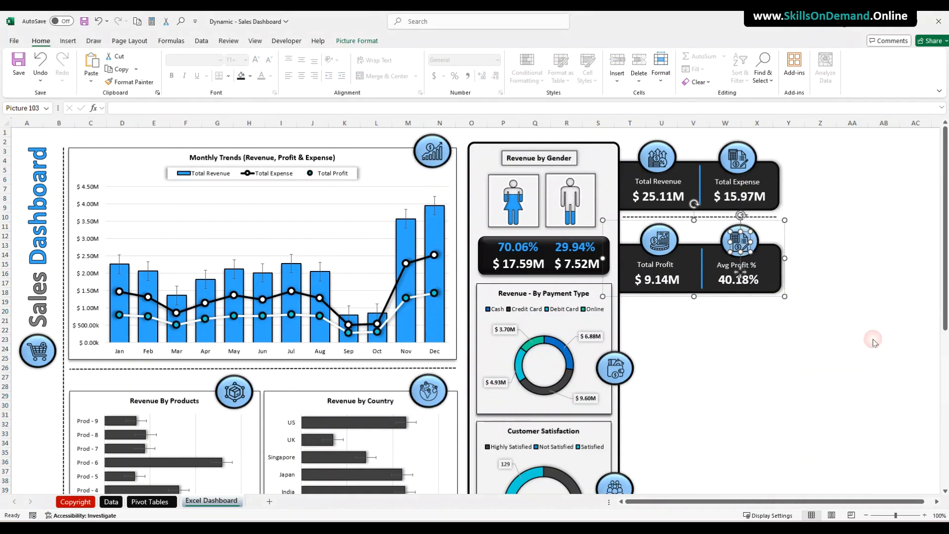
{"action": "left_click", "coordinate": [293, 255]}
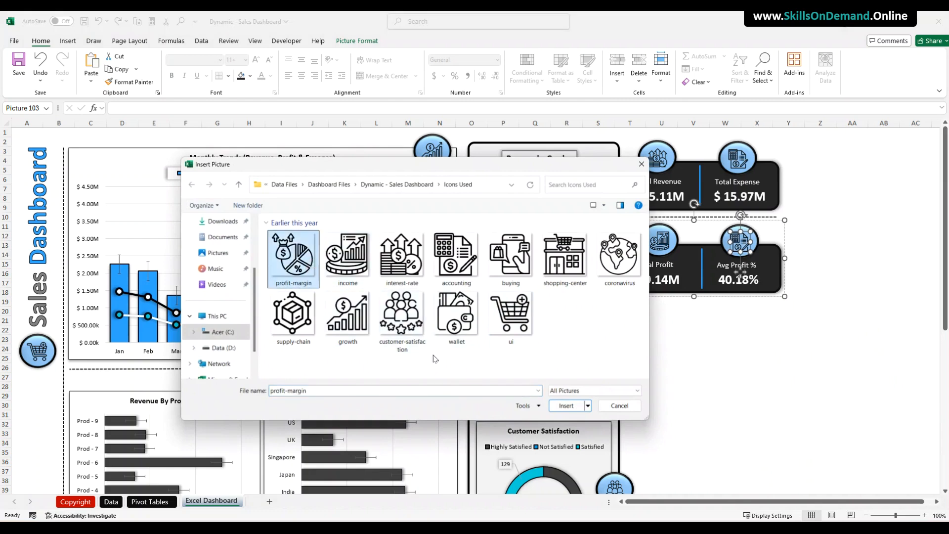
{"action": "left_click", "coordinate": [576, 411]}
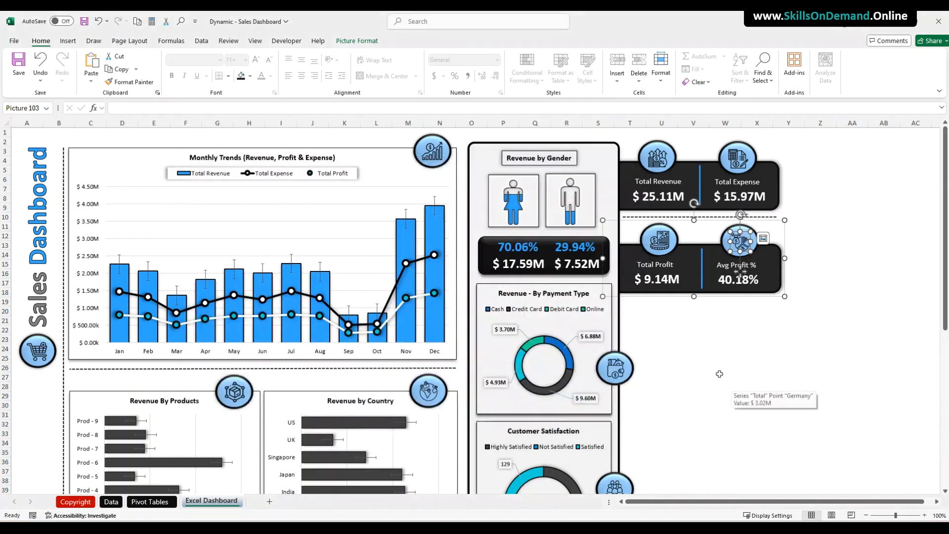
{"action": "left_click", "coordinate": [722, 377]}
{"action": "left_click", "coordinate": [763, 366]}
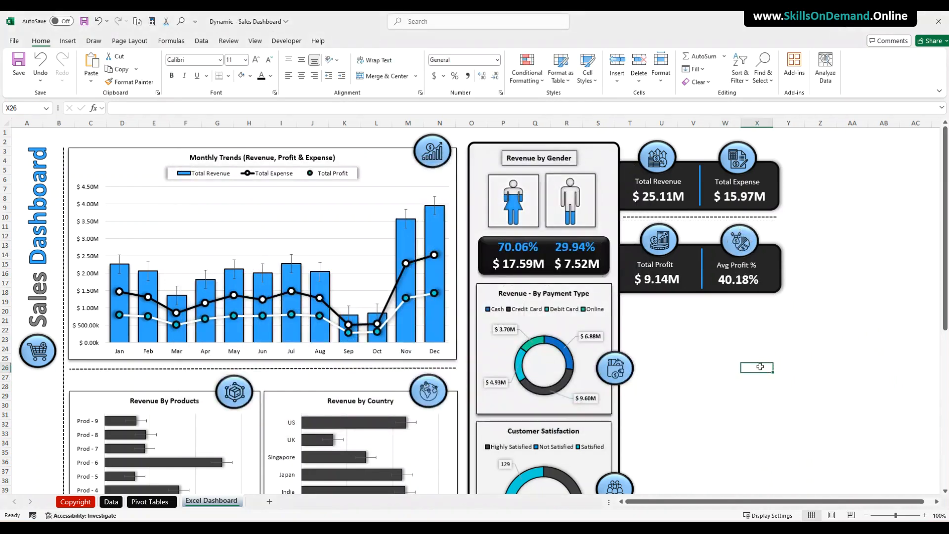
Group the two dark summary cards together with the dashed line between them.
{"action": "left_click", "coordinate": [659, 208]}
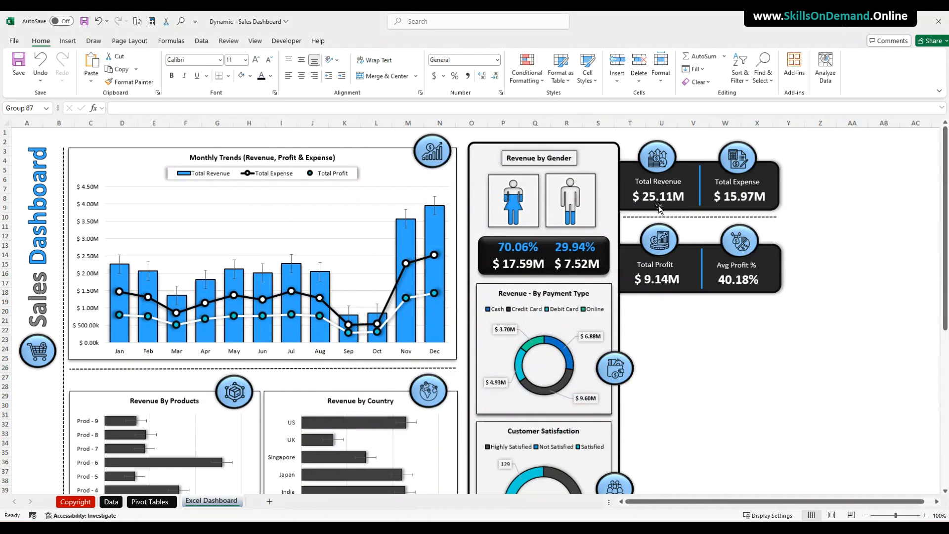
{"action": "left_click", "coordinate": [661, 248], "text": "ctrl"}
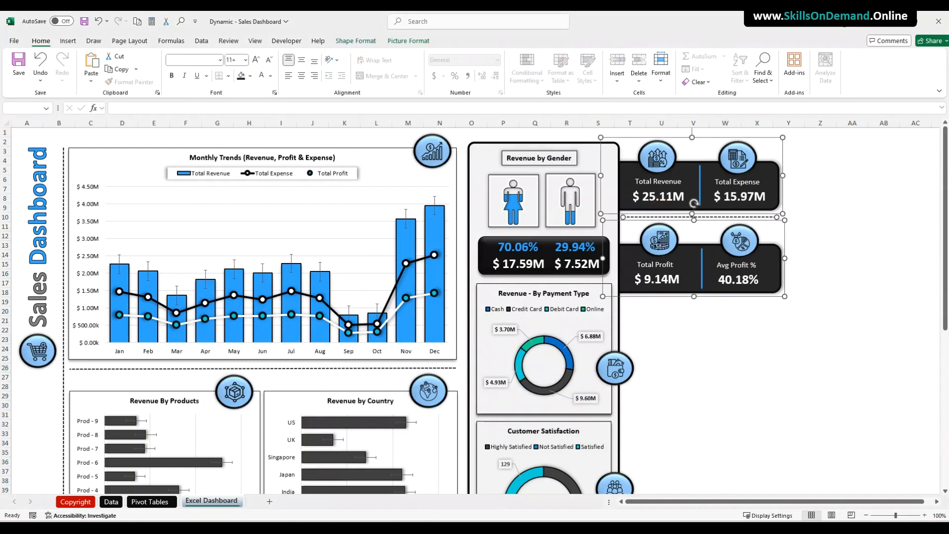
{"action": "right_click", "coordinate": [663, 247]}
{"action": "mouse_move", "coordinate": [750, 334]}
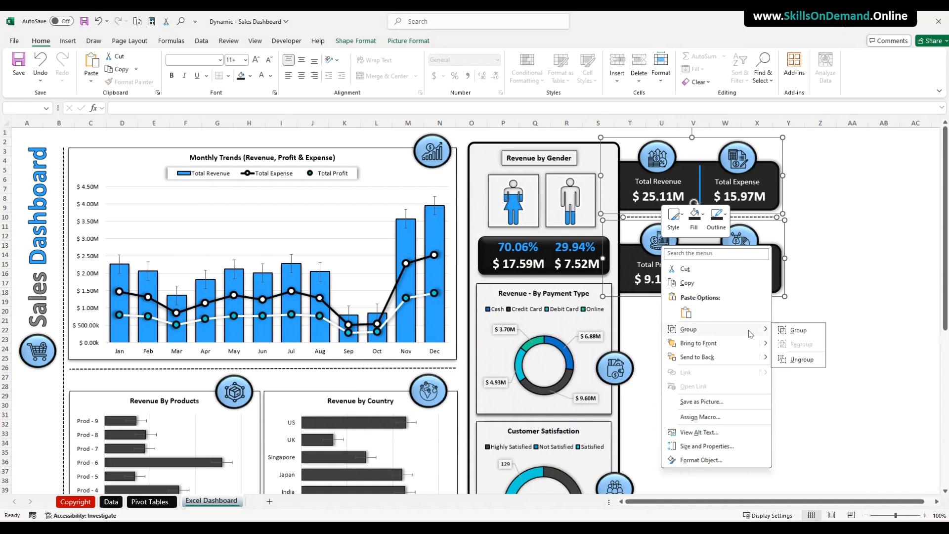
{"action": "left_click", "coordinate": [796, 330]}
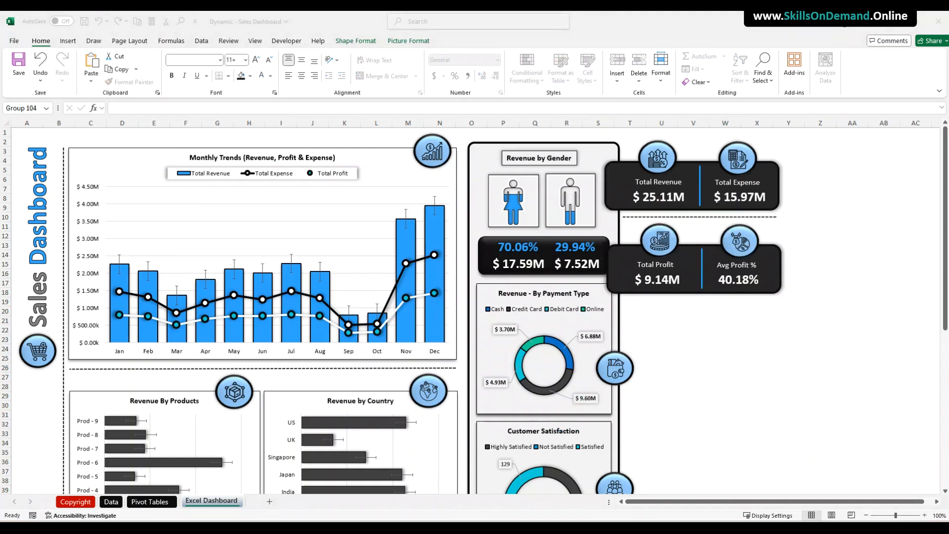
Send the combined summary card group to the back, behind the Revenue by Gender panel.
{"action": "left_click", "coordinate": [642, 288]}
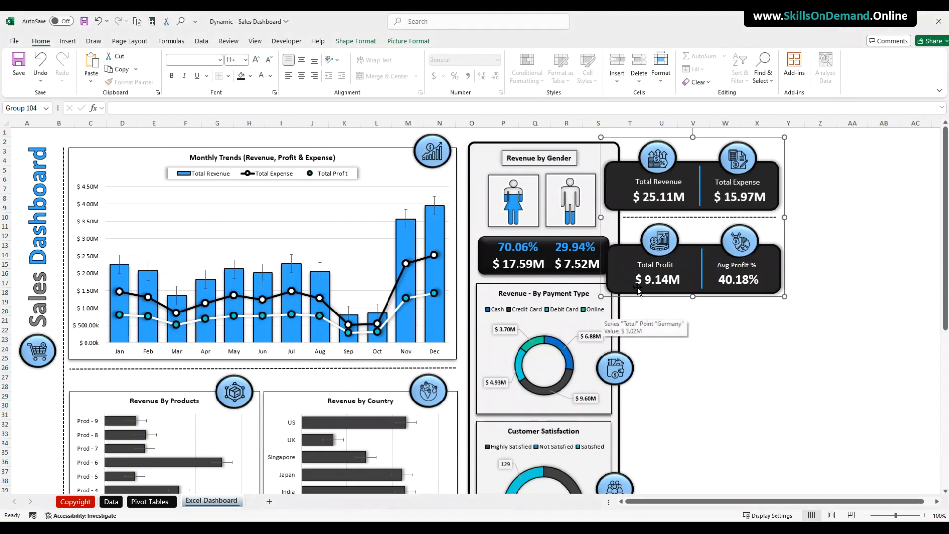
{"action": "right_click", "coordinate": [641, 287]}
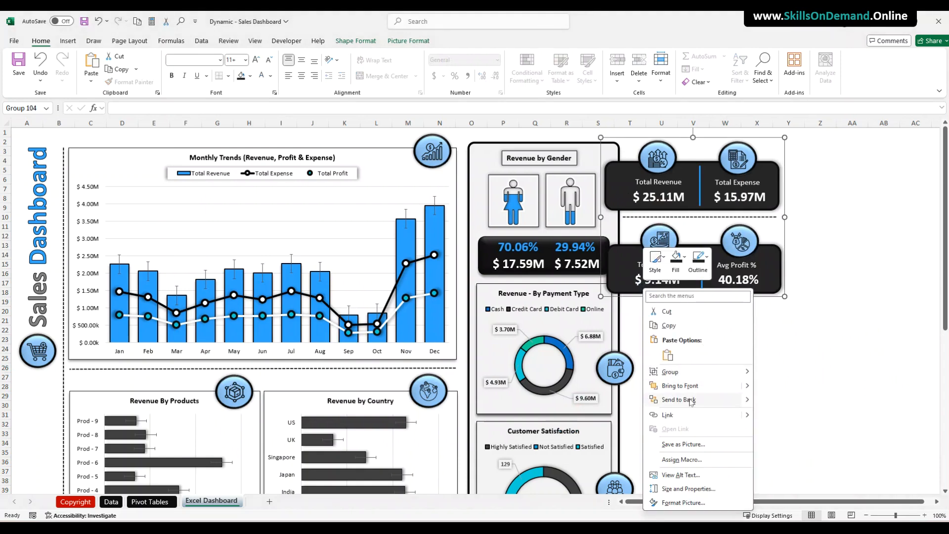
{"action": "left_click", "coordinate": [688, 400]}
{"action": "left_click", "coordinate": [710, 371]}
{"action": "left_click", "coordinate": [687, 351]}
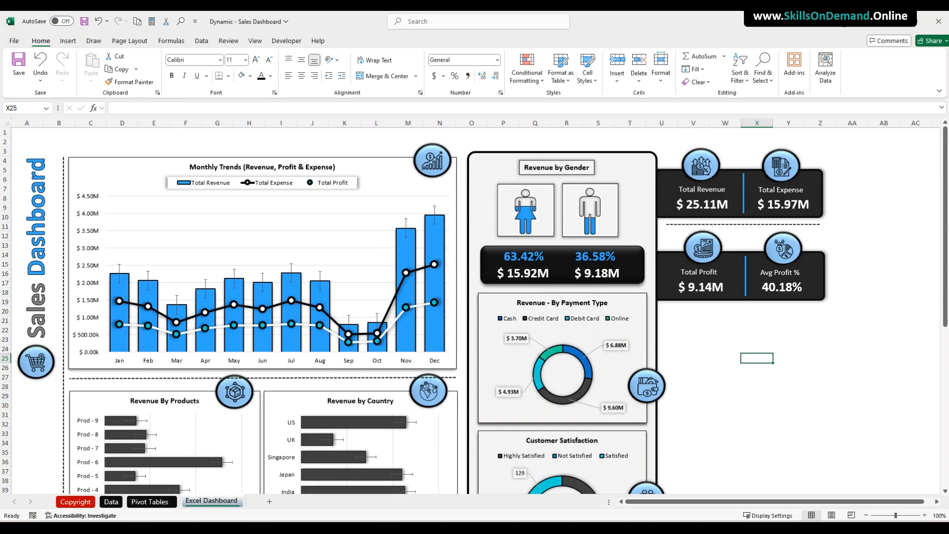
Copy the Customer Satisfaction pivot table on the Pivot Tables sheet and paste it at cell BA3.
{"action": "left_click", "coordinate": [149, 501]}
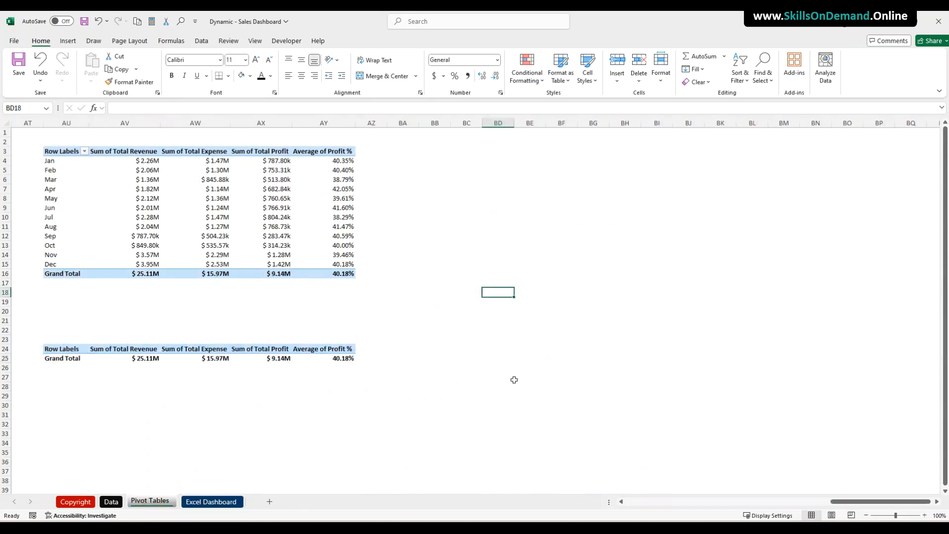
{"action": "left_click", "coordinate": [515, 379]}
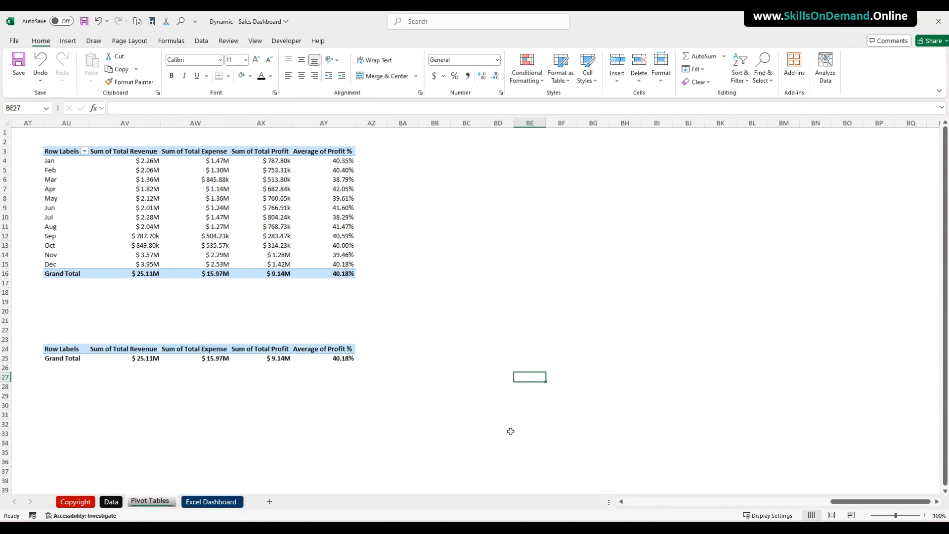
{"action": "left_click_drag", "start_coordinate": [836, 501], "coordinate": [791, 502]}
{"action": "left_click_drag", "start_coordinate": [332, 154], "coordinate": [425, 189]}
{"action": "key", "text": "ctrl+c"}
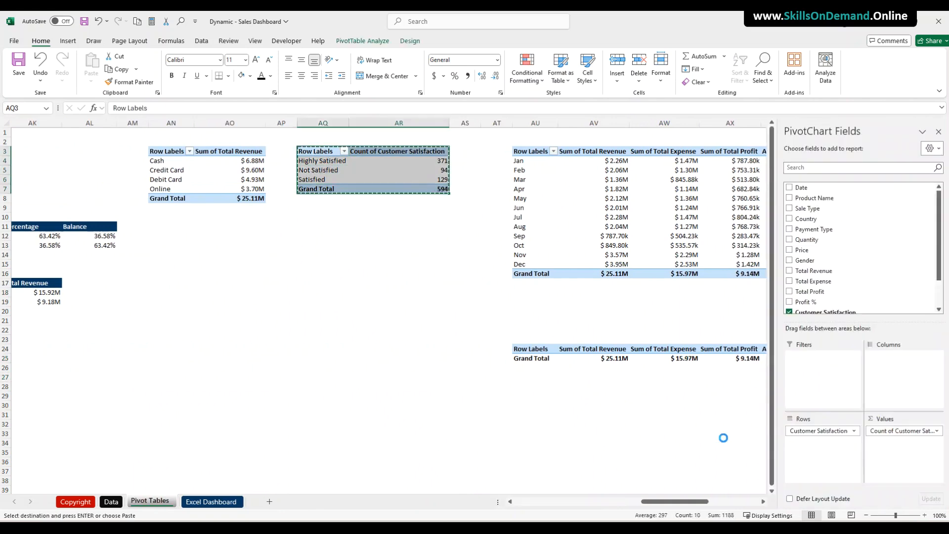
{"action": "left_click_drag", "start_coordinate": [675, 504], "coordinate": [773, 506]}
{"action": "left_click", "coordinate": [344, 154]}
{"action": "key", "text": "ctrl+v"}
{"action": "left_click", "coordinate": [369, 245]}
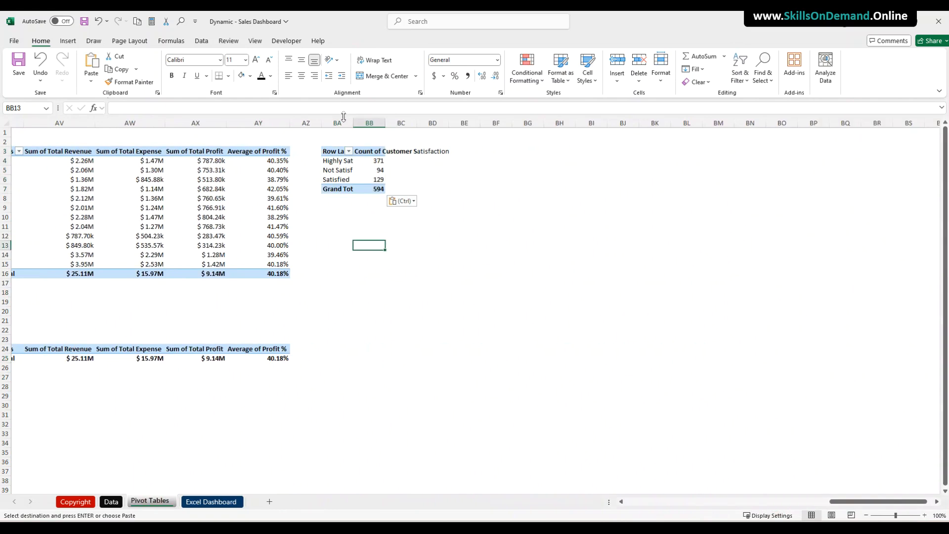
Autofit columns BA and BB to the contents of the pasted pivot table.
{"action": "double_click", "coordinate": [353, 122]}
{"action": "double_click", "coordinate": [404, 123]}
{"action": "left_click", "coordinate": [439, 254]}
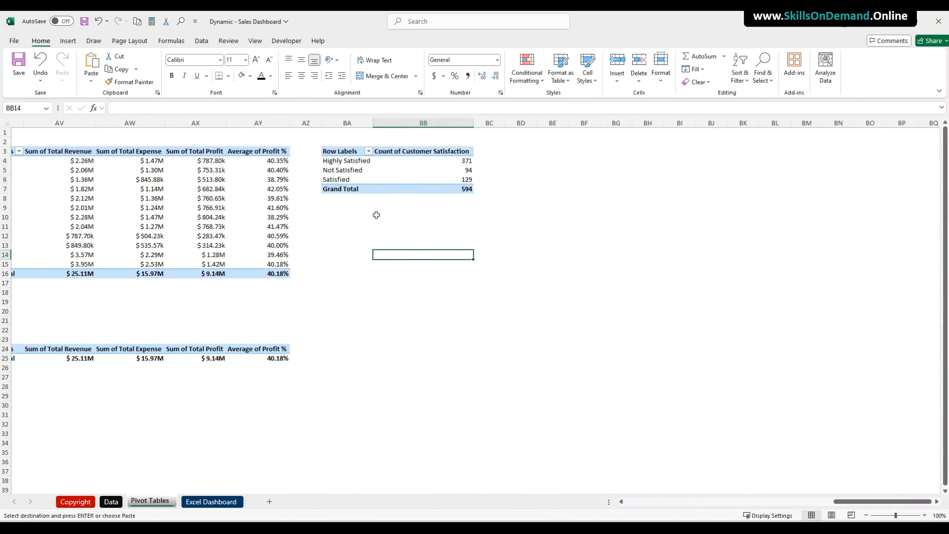
Clear the pasted pivot table by removing Customer Satisfaction from its rows and the Customer Satisfaction count from its values.
{"action": "left_click", "coordinate": [342, 178]}
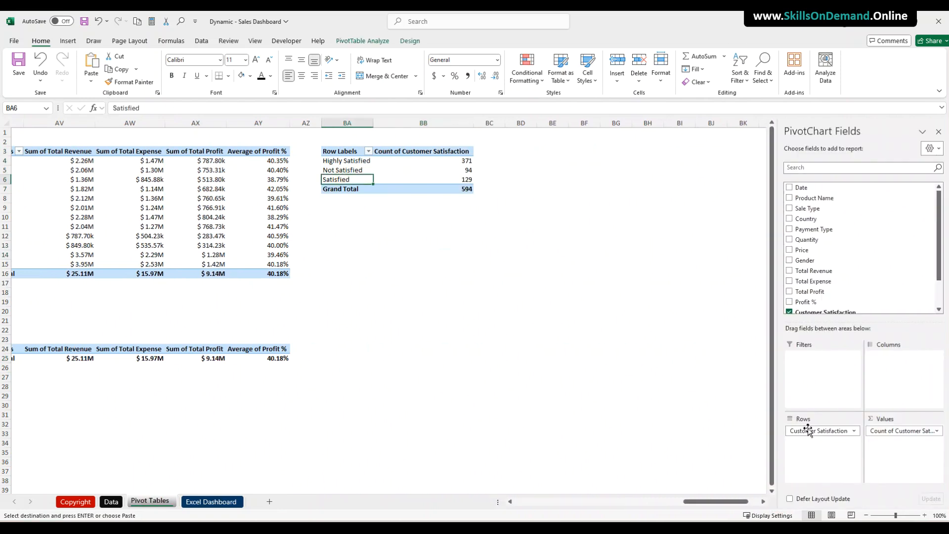
{"action": "left_click_drag", "start_coordinate": [807, 429], "coordinate": [714, 426]}
{"action": "left_click_drag", "start_coordinate": [896, 431], "coordinate": [642, 429]}
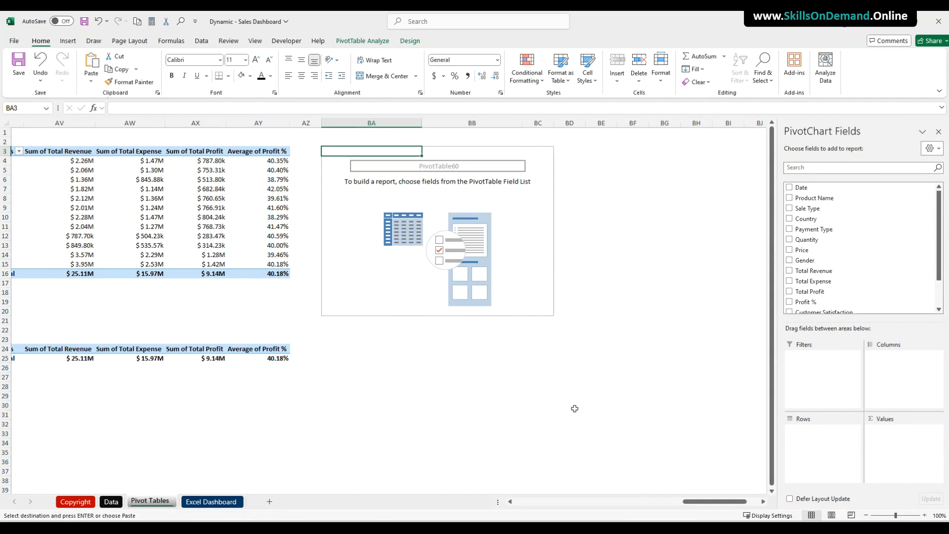
Build the empty pivot table at BA3 with Sale Type as rows and the sum of Total Revenue as values.
{"action": "left_click_drag", "start_coordinate": [809, 208], "coordinate": [831, 439]}
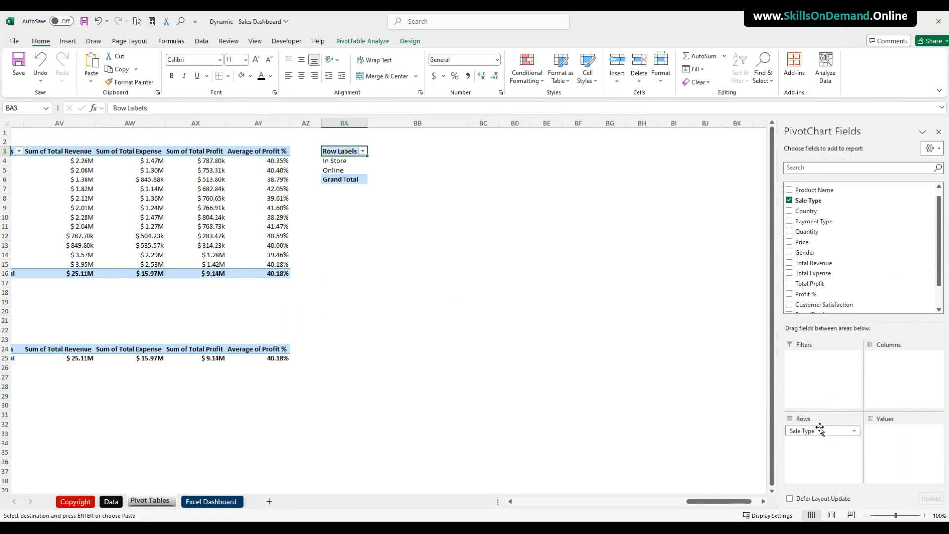
{"action": "left_click_drag", "start_coordinate": [817, 264], "coordinate": [910, 446]}
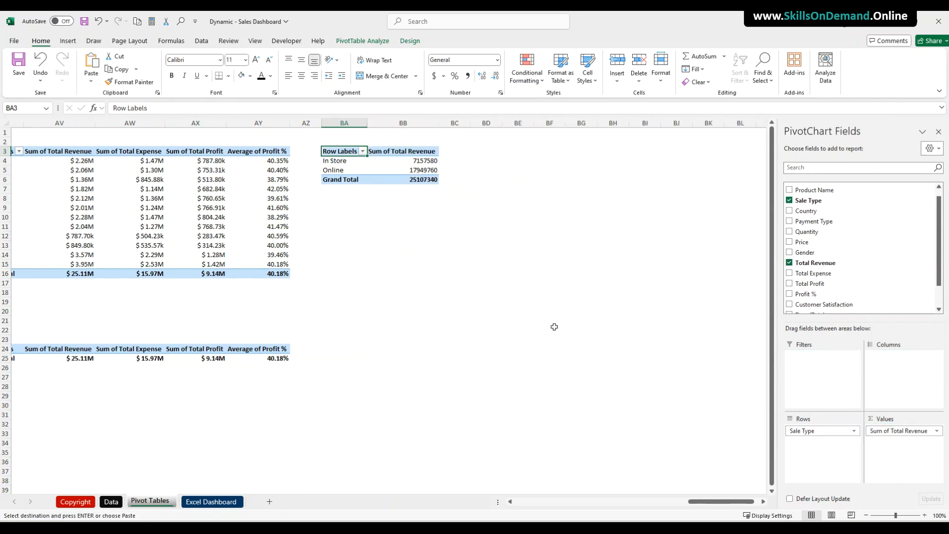
{"action": "left_click", "coordinate": [478, 317]}
Copy the currency format from AX7 to the revenue values in BB4:BB5, and from AW16 to the grand total in BB6.
{"action": "left_click", "coordinate": [209, 190]}
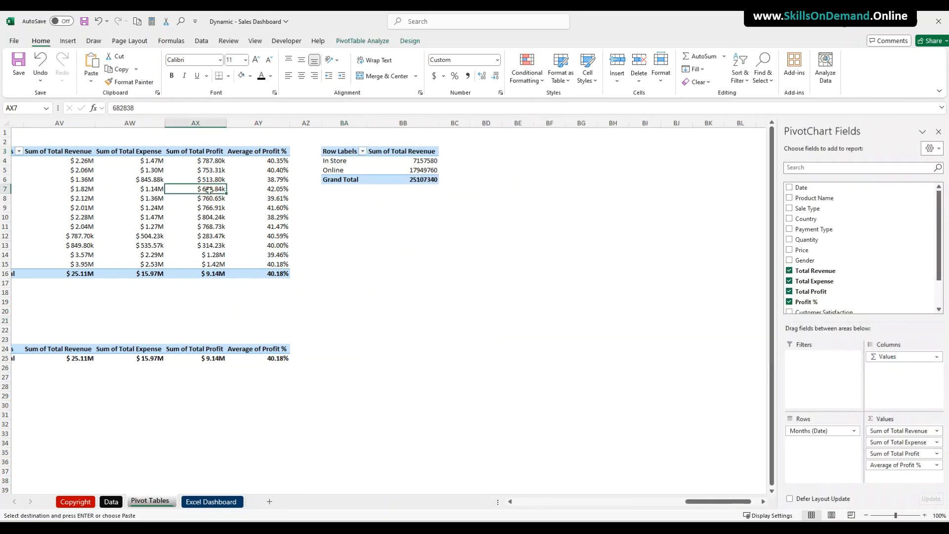
{"action": "left_click", "coordinate": [121, 82]}
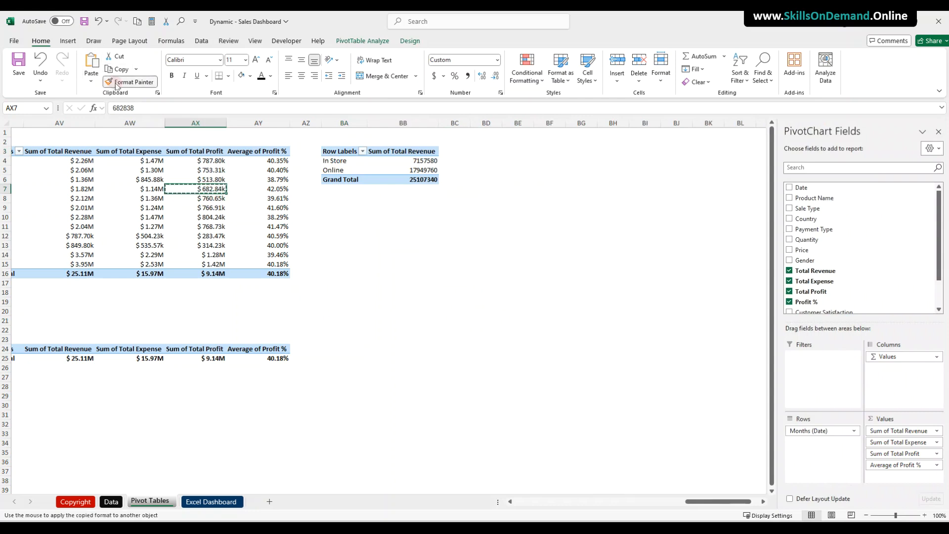
{"action": "left_click_drag", "start_coordinate": [426, 160], "coordinate": [421, 169]}
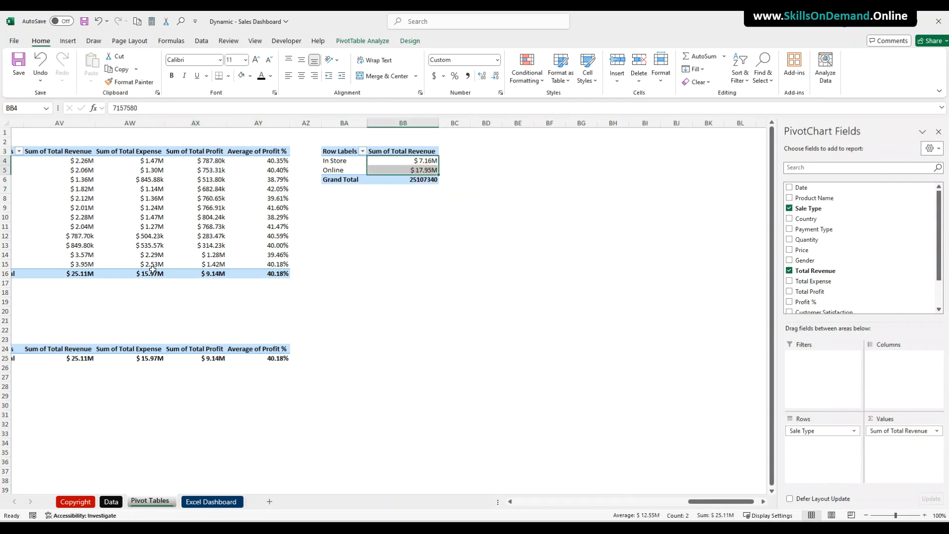
{"action": "left_click", "coordinate": [150, 272]}
{"action": "left_click", "coordinate": [115, 84]}
{"action": "left_click", "coordinate": [424, 179]}
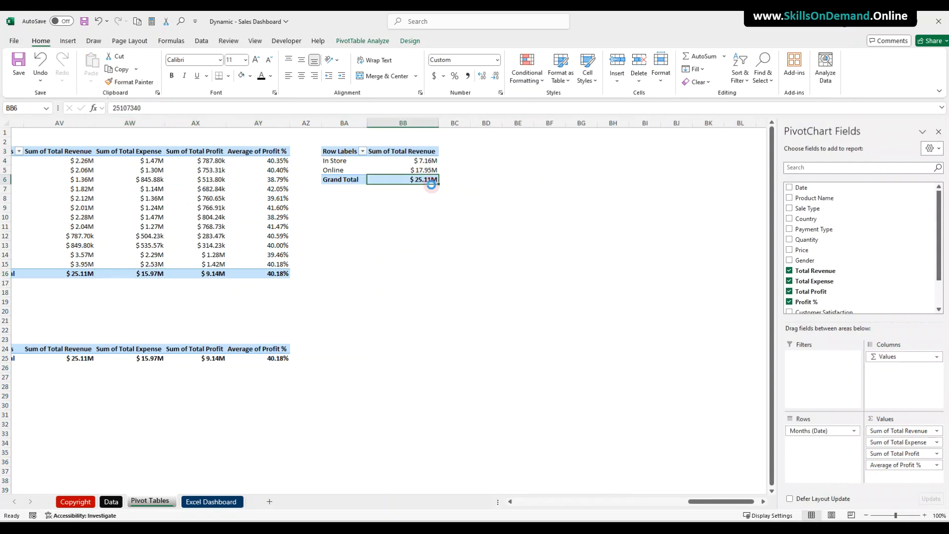
{"action": "left_click", "coordinate": [417, 216]}
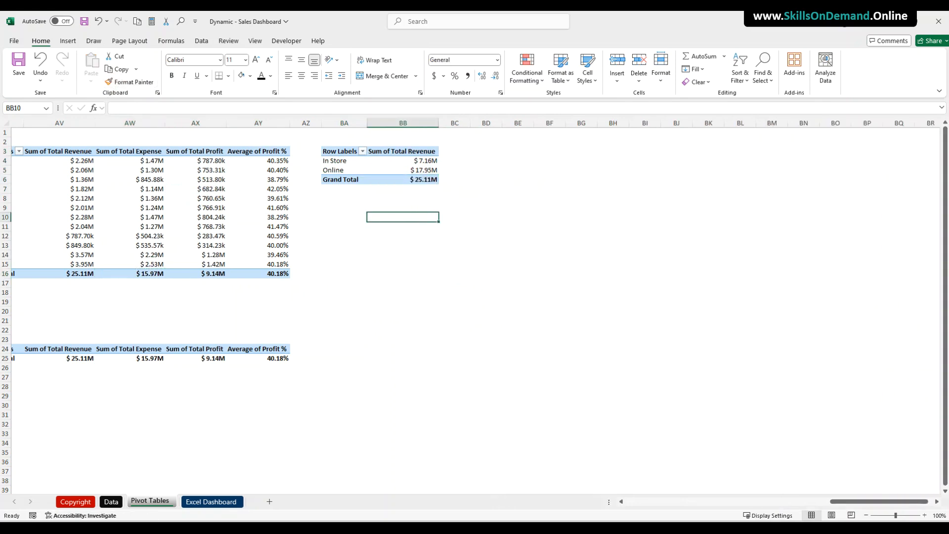
{"action": "left_click", "coordinate": [346, 292]}
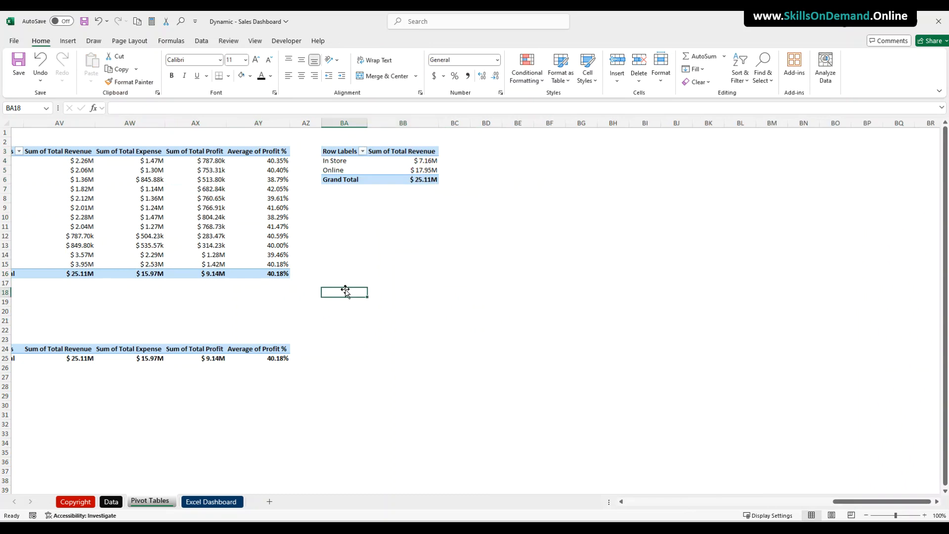
Copy the Sale Type row labels in BA3:BA6 and paste them at BA12.
{"action": "left_click_drag", "start_coordinate": [345, 153], "coordinate": [345, 179]}
{"action": "key", "text": "ctrl+c"}
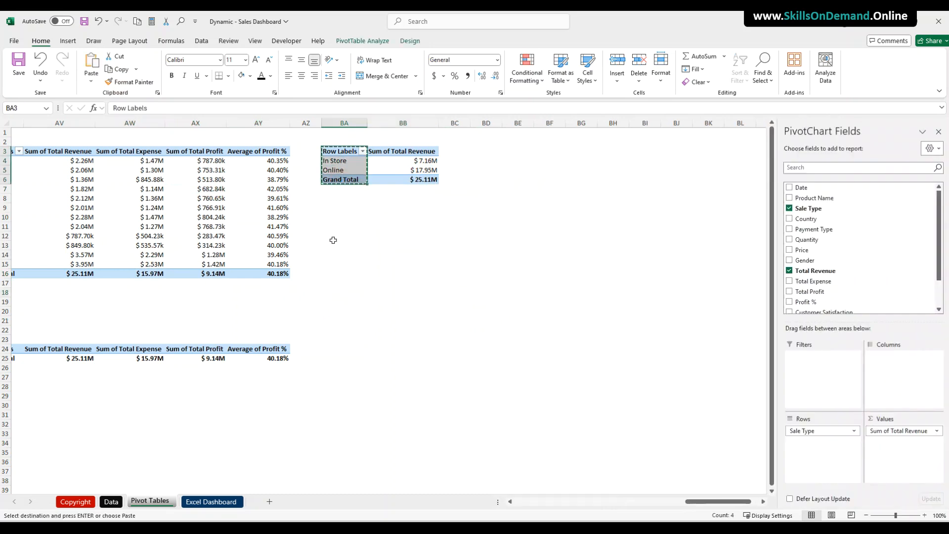
{"action": "left_click", "coordinate": [349, 239]}
{"action": "key", "text": "ctrl+v"}
{"action": "left_click", "coordinate": [345, 311]}
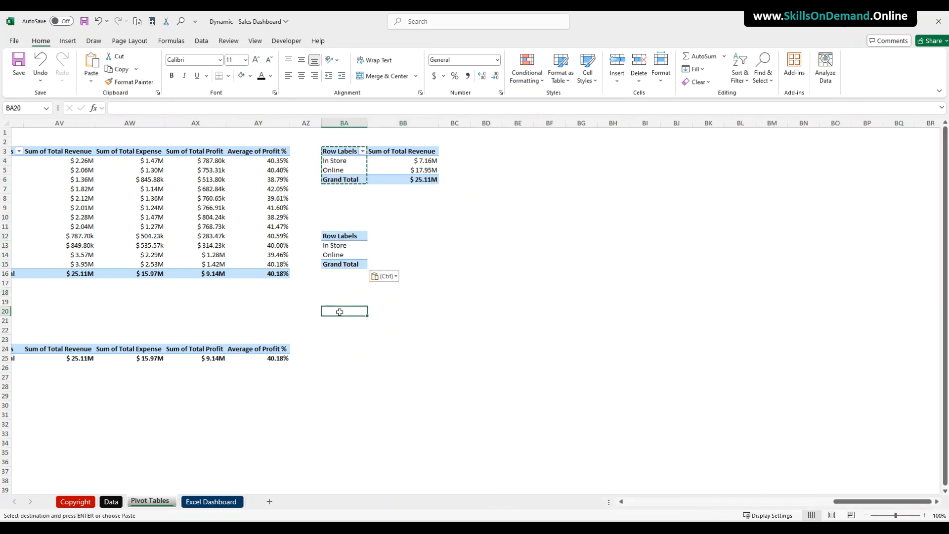
Enter =VLOOKUP(BA13,BA1:BB8,2,0) in cell BB13 to look up the In Store revenue.
{"action": "left_click", "coordinate": [406, 233]}
{"action": "left_click", "coordinate": [401, 244]}
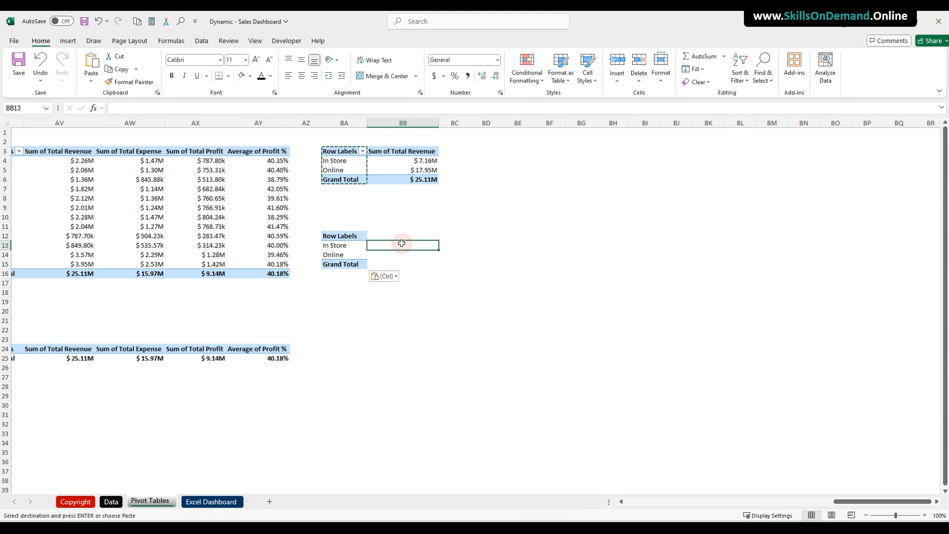
{"action": "key", "text": "Escape"}
{"action": "type", "text": "=vl"}
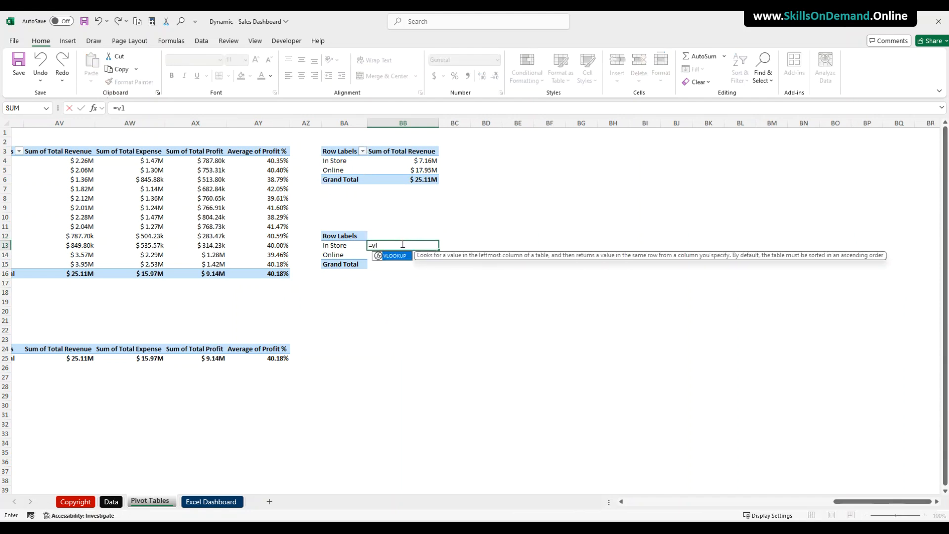
{"action": "double_click", "coordinate": [395, 256]}
{"action": "left_click", "coordinate": [342, 244]}
{"action": "type", "text": ","}
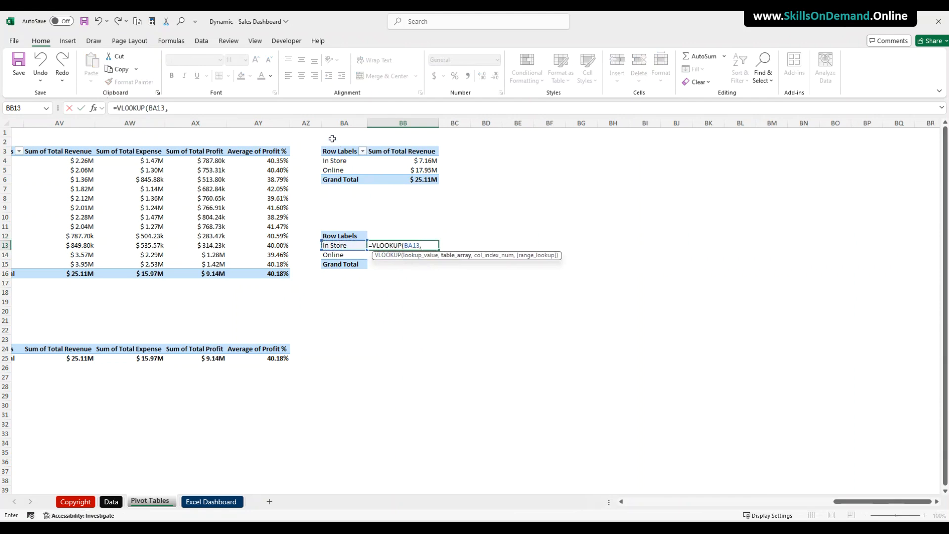
{"action": "left_click_drag", "start_coordinate": [333, 131], "coordinate": [436, 200]}
{"action": "left_click", "coordinate": [195, 107]}
{"action": "type", "text": ",2,0"}
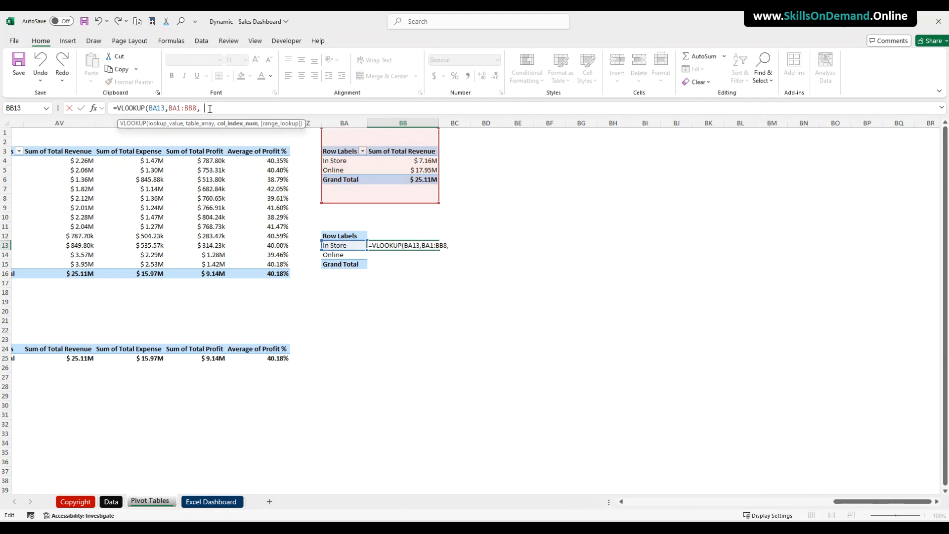
{"action": "type", "text": ")"}
{"action": "key", "text": "Return"}
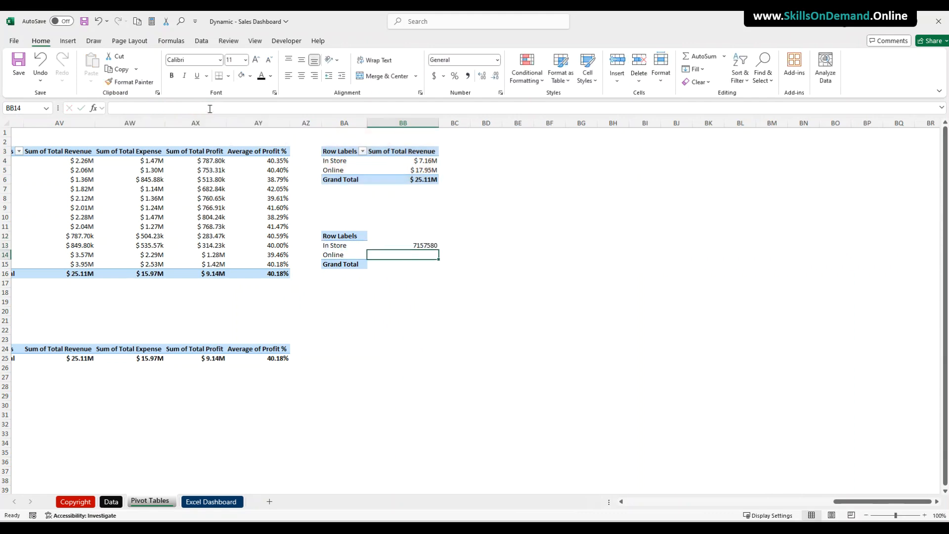
Copy the currency format from BB4 to the In Store lookup result in BB13.
{"action": "left_click", "coordinate": [423, 161]}
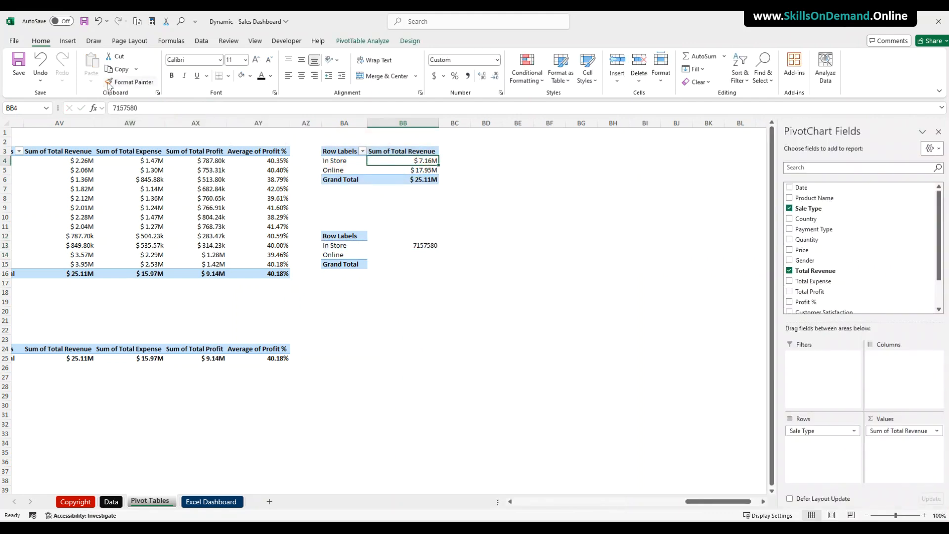
{"action": "left_click", "coordinate": [130, 82]}
{"action": "left_click", "coordinate": [424, 245]}
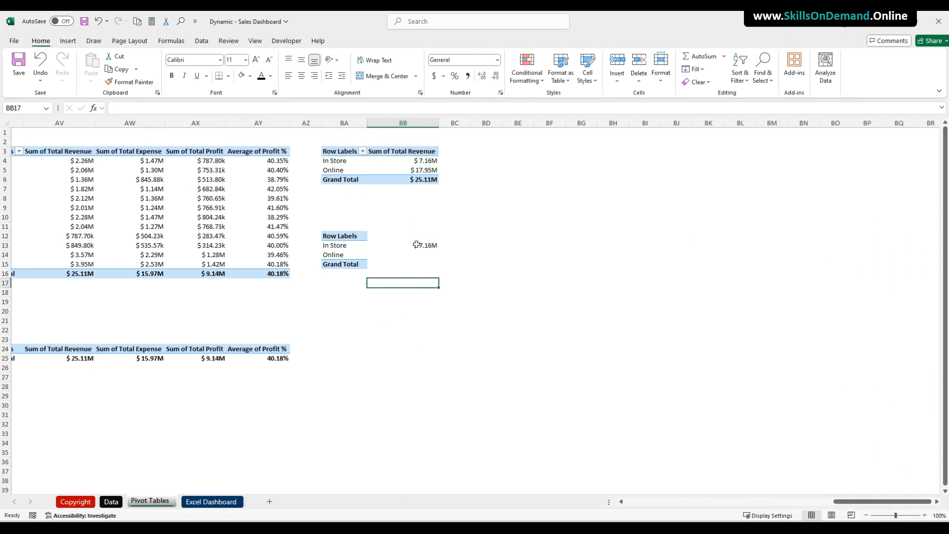
Wrap the In Store VLOOKUP in BB13 in IFERROR with 0 as the value if error.
{"action": "left_click", "coordinate": [117, 108]}
{"action": "type", "text": "if"}
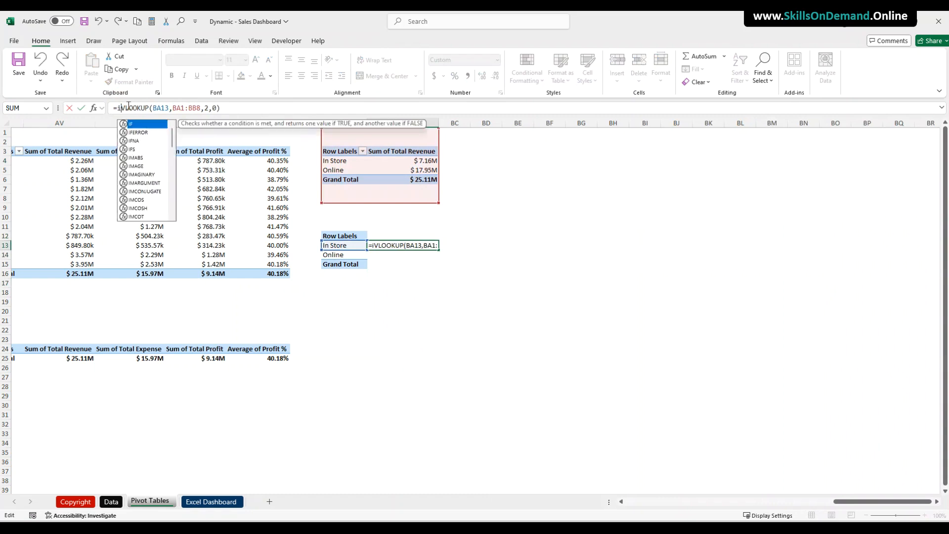
{"action": "double_click", "coordinate": [138, 132]}
{"action": "left_click", "coordinate": [278, 110]}
{"action": "type", "text": ","}
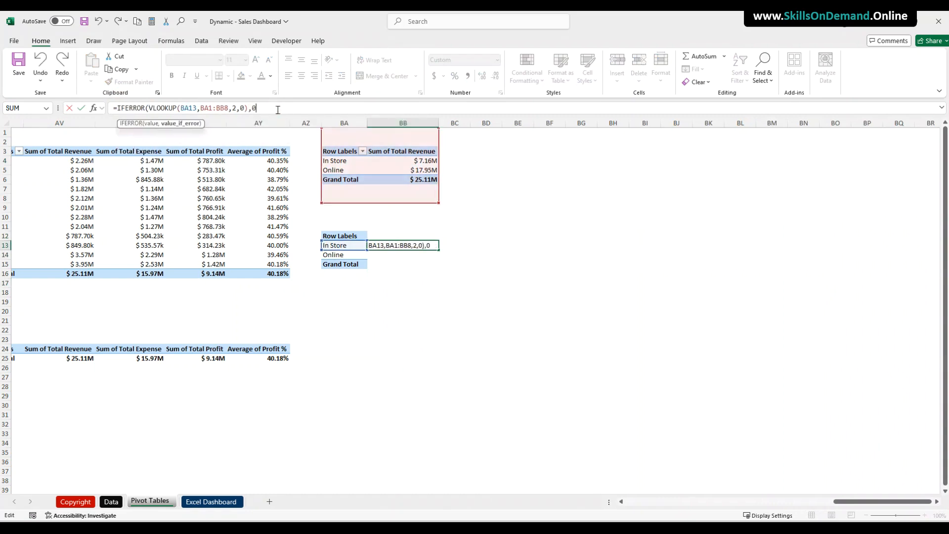
{"action": "type", "text": "0)"}
{"action": "key", "text": "Return"}
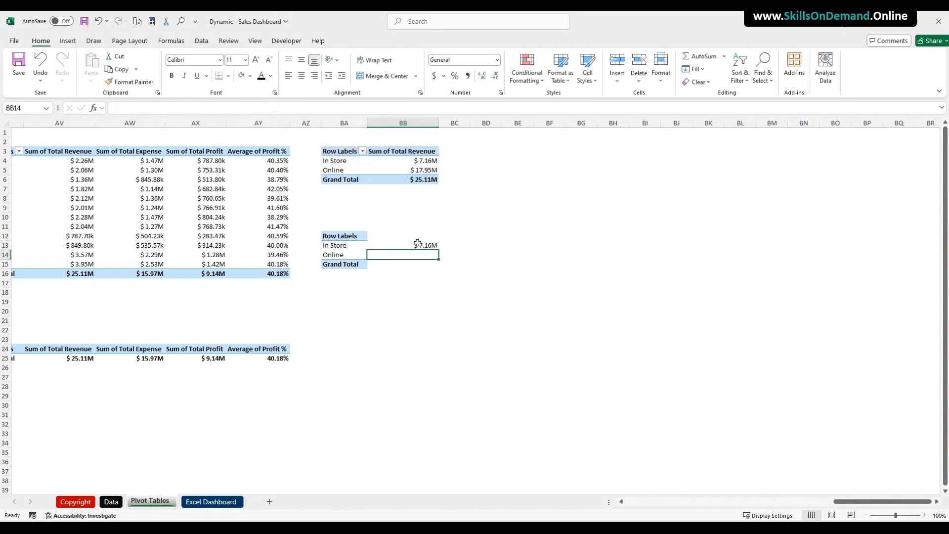
Write the formula =VLOOKUP(BA14,BA1:BB8,2,0) in BB14 to look up the Online revenue.
{"action": "type", "text": "=vl"}
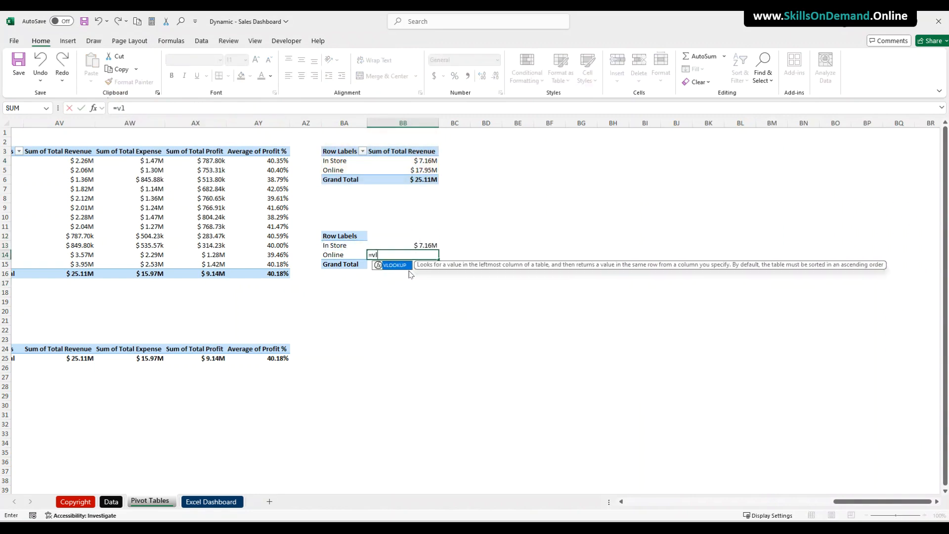
{"action": "key", "text": "Return"}
{"action": "left_click", "coordinate": [403, 257]}
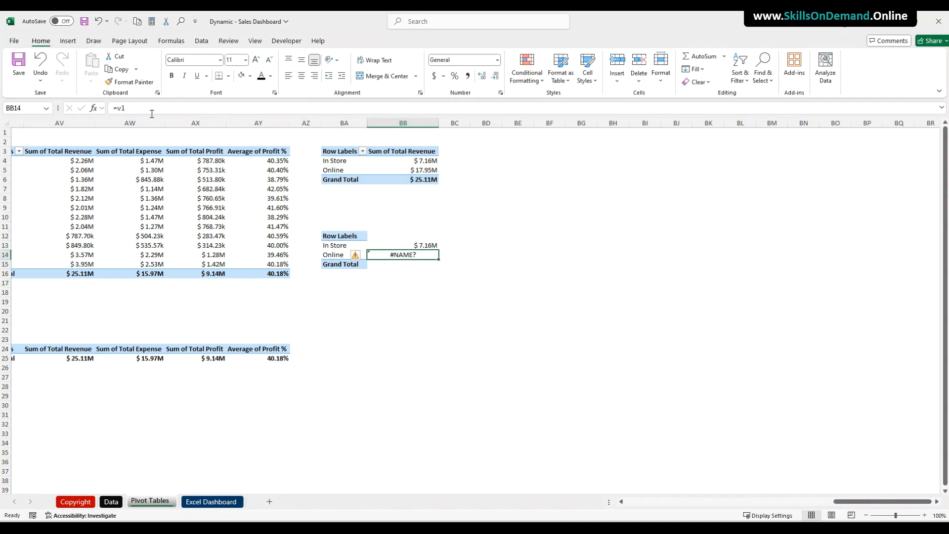
{"action": "left_click", "coordinate": [148, 109]}
{"action": "type", "text": "o"}
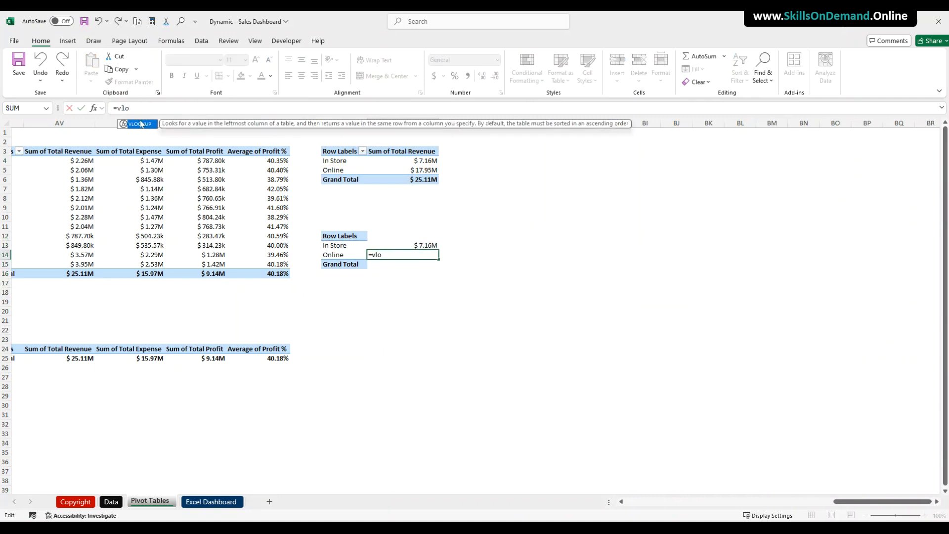
{"action": "double_click", "coordinate": [141, 124]}
{"action": "left_click", "coordinate": [342, 255]}
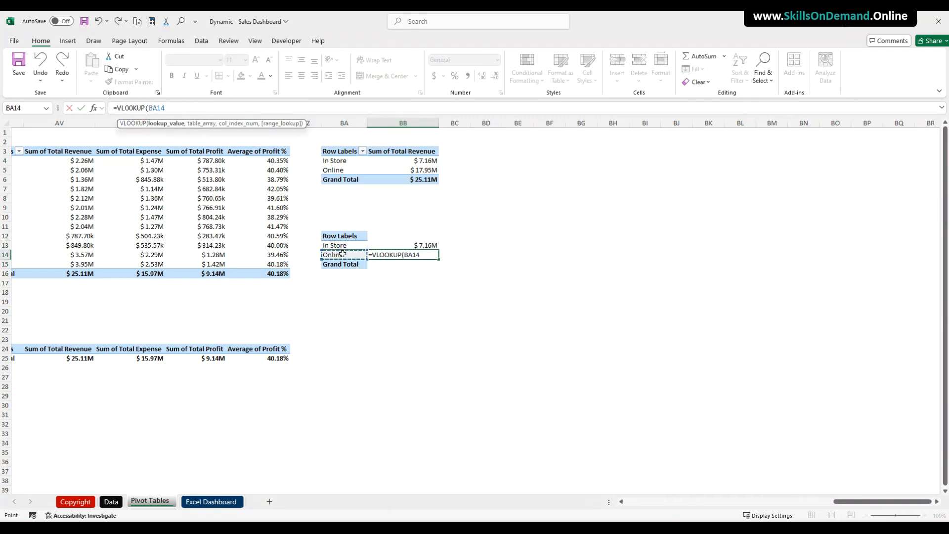
{"action": "type", "text": ","}
{"action": "left_click_drag", "start_coordinate": [332, 134], "coordinate": [430, 198]}
{"action": "type", "text": ",2,0"}
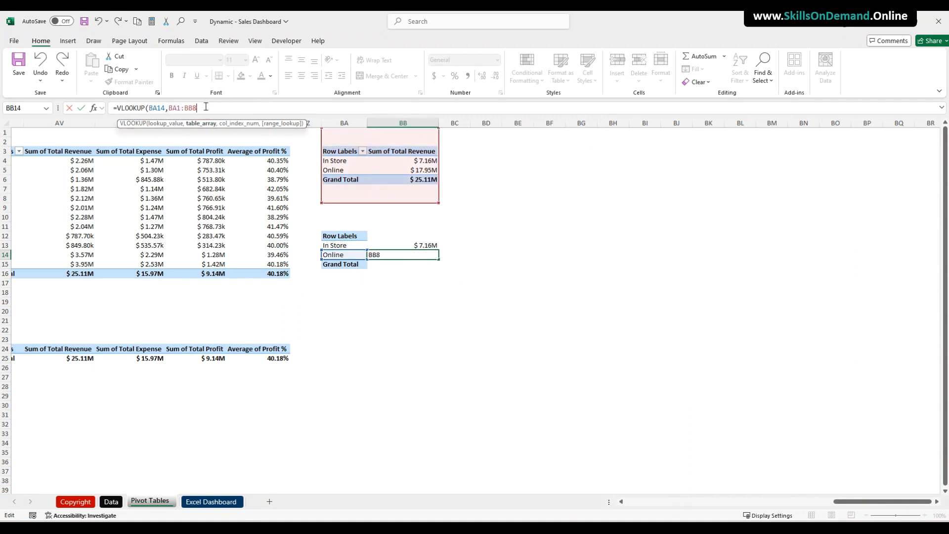
{"action": "type", "text": ")"}
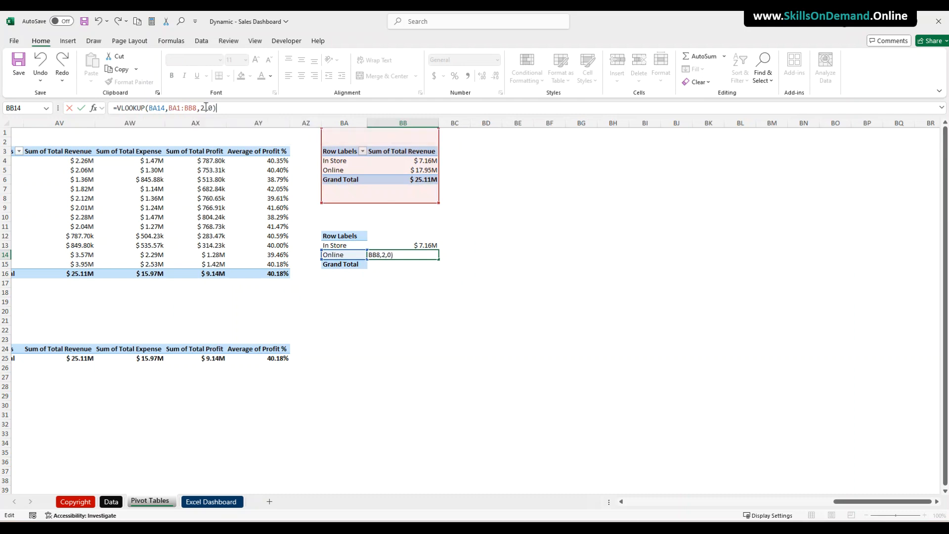
Wrap the Online VLOOKUP in BB14 in an IFERROR function and commit the formula.
{"action": "left_click", "coordinate": [117, 108]}
{"action": "type", "text": "if"}
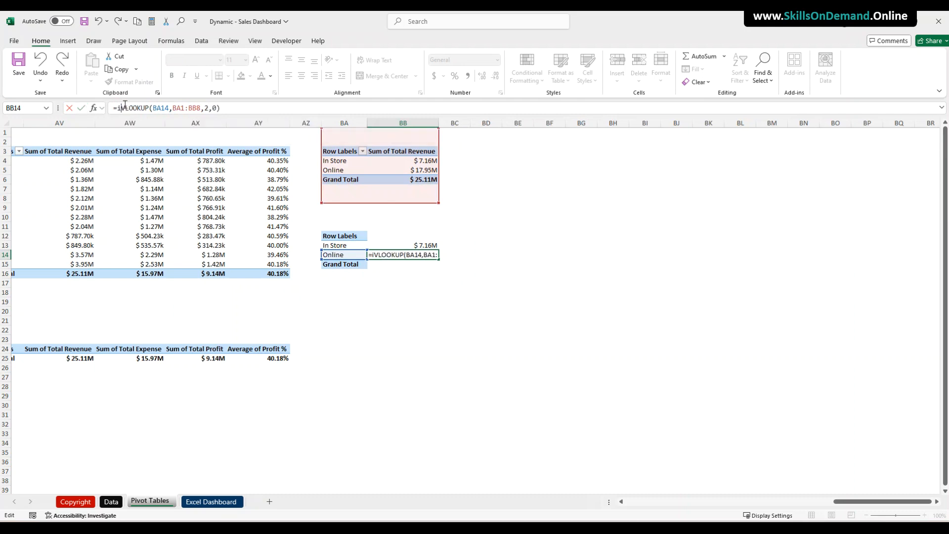
{"action": "double_click", "coordinate": [139, 133]}
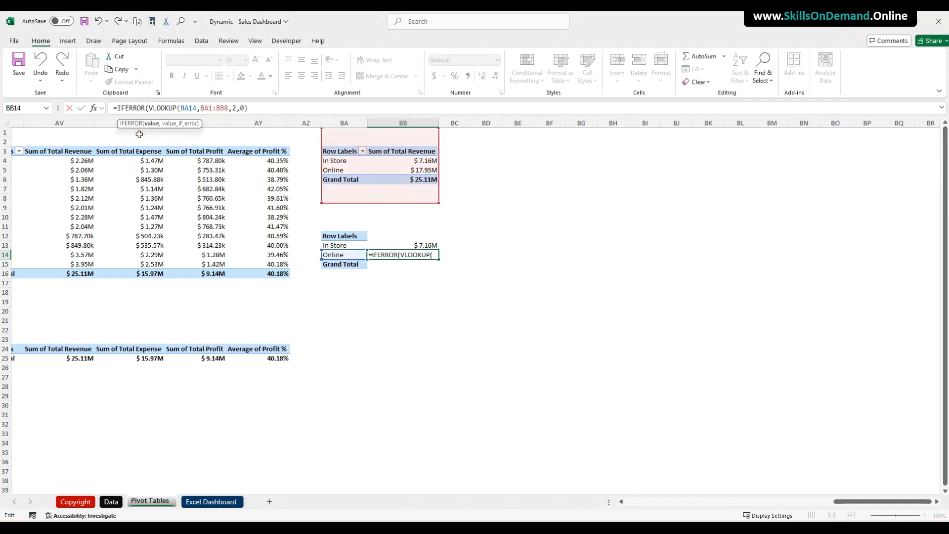
{"action": "left_click", "coordinate": [279, 108]}
{"action": "type", "text": ","}
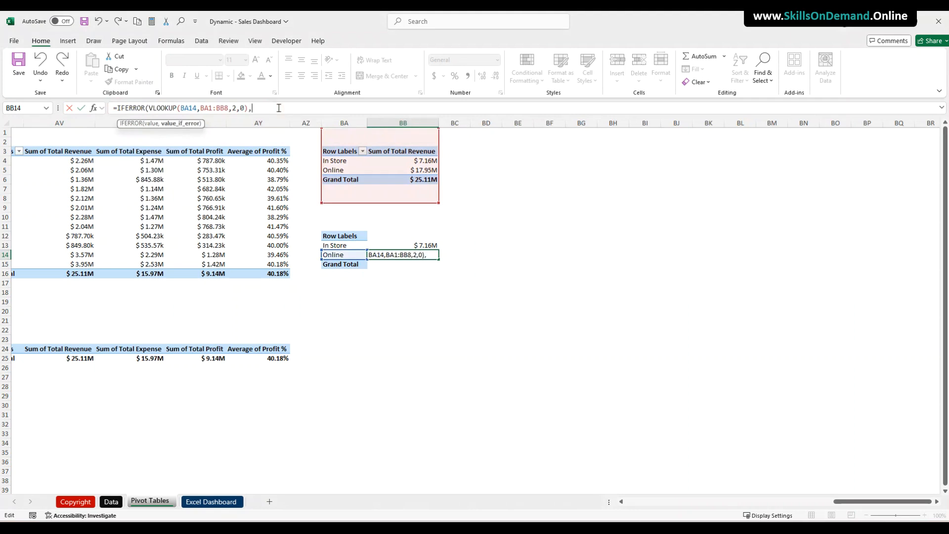
{"action": "key", "text": "Return"}
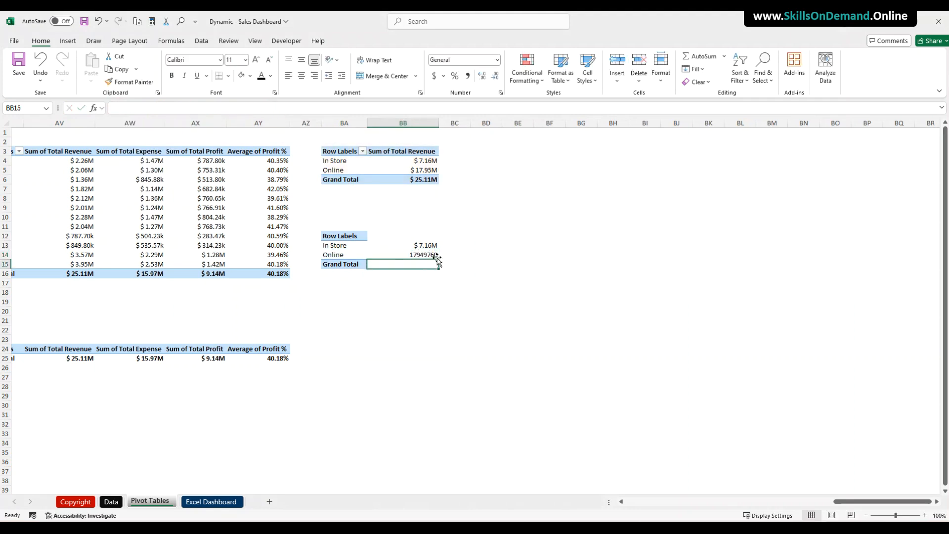
Copy the currency format from BB13 to the Online lookup result in BB14.
{"action": "left_click", "coordinate": [432, 246]}
{"action": "left_click", "coordinate": [130, 82]}
{"action": "left_click", "coordinate": [426, 254]}
{"action": "left_click", "coordinate": [419, 286]}
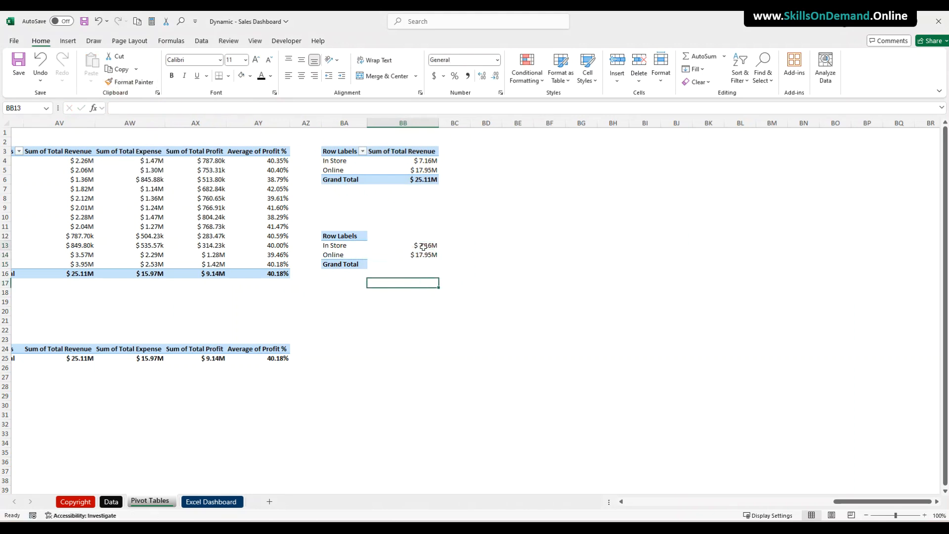
{"action": "left_click_drag", "start_coordinate": [410, 245], "coordinate": [410, 255]}
{"action": "left_click", "coordinate": [414, 282]}
Insert a Treemap chart from BA13:BB14 and place it below the lookup table, around row 20.
{"action": "left_click_drag", "start_coordinate": [338, 235], "coordinate": [428, 253]}
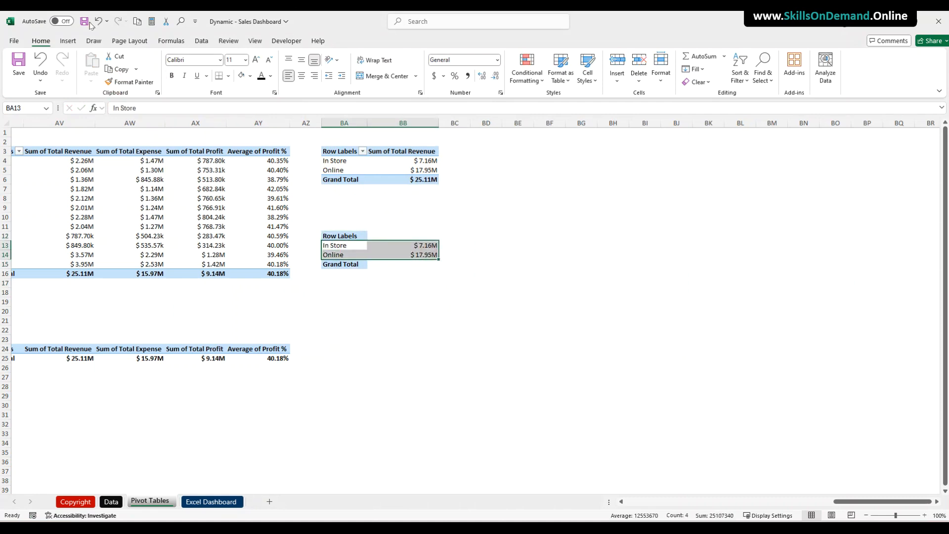
{"action": "left_click", "coordinate": [68, 41]}
{"action": "left_click", "coordinate": [298, 78]}
{"action": "left_click", "coordinate": [408, 141]}
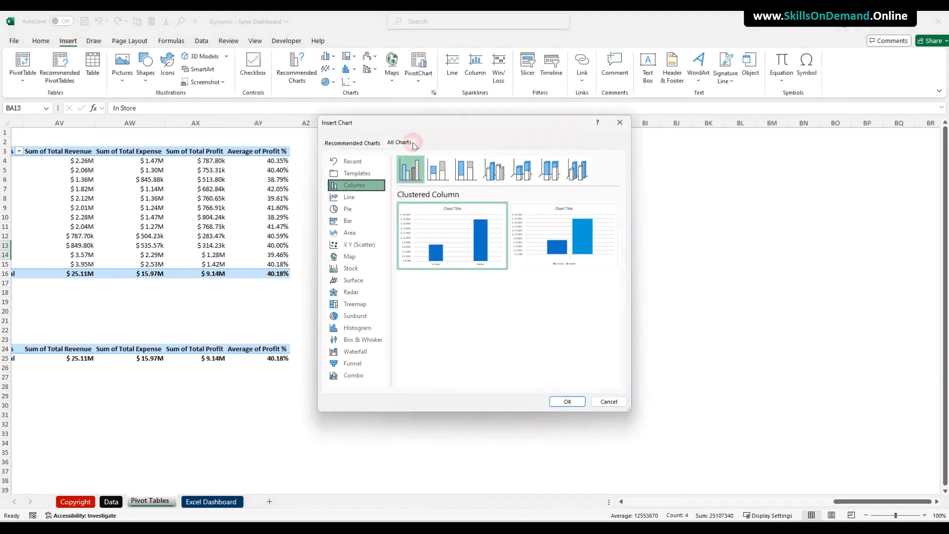
{"action": "left_click", "coordinate": [355, 304]}
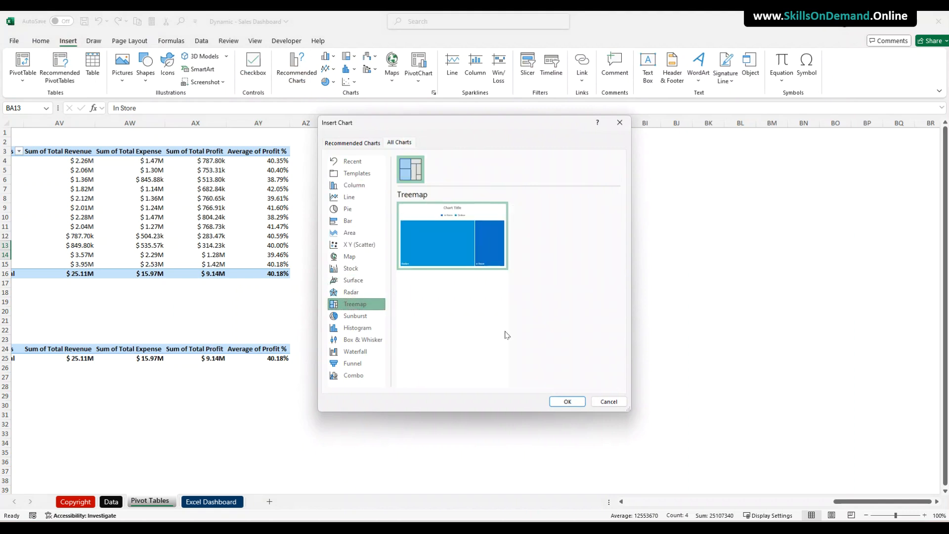
{"action": "left_click", "coordinate": [569, 403]}
{"action": "left_click_drag", "start_coordinate": [412, 244], "coordinate": [400, 310]}
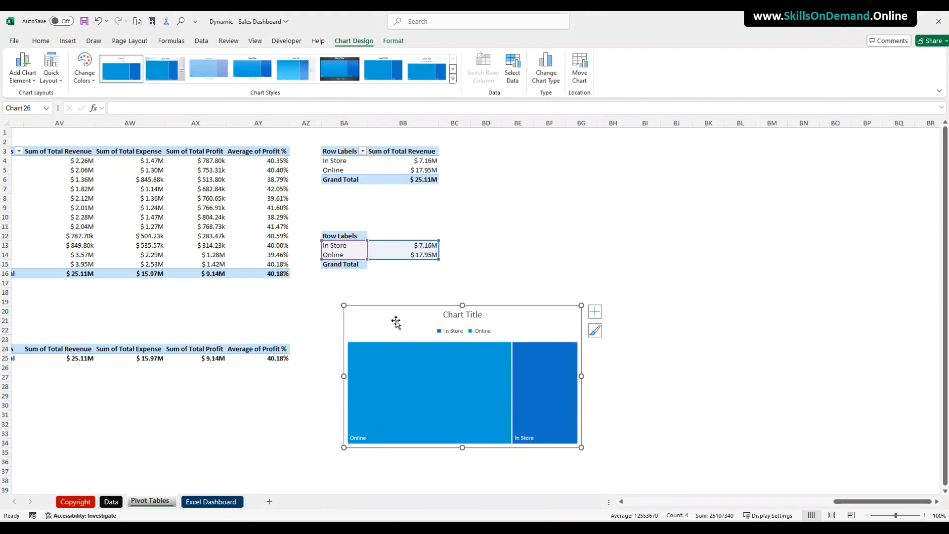
Move the treemap chart to the Excel Dashboard sheet, placing and shrinking it to fit below the Total Profit and Avg Profit % card.
{"action": "key", "text": "ctrl+x"}
{"action": "left_click", "coordinate": [226, 503]}
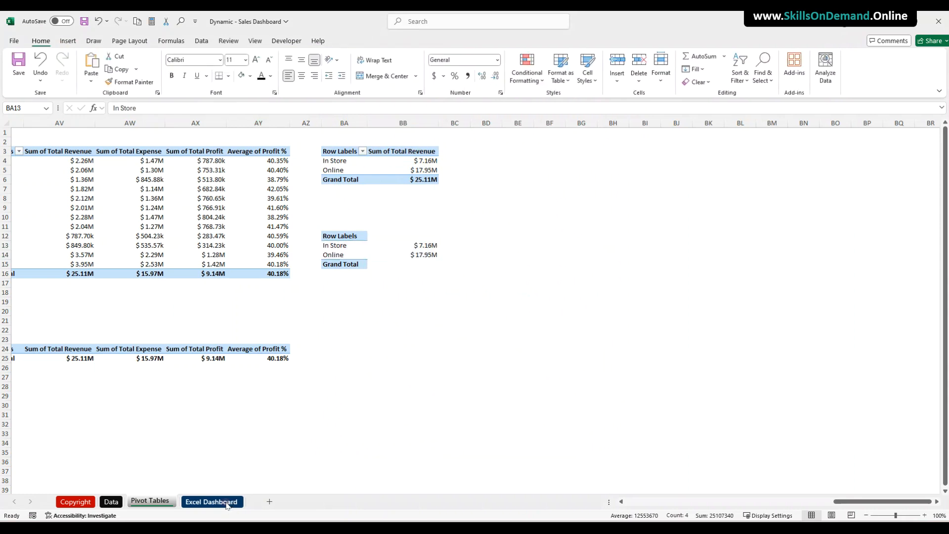
{"action": "key", "text": "ctrl+v"}
{"action": "left_click_drag", "start_coordinate": [739, 383], "coordinate": [699, 309]}
{"action": "left_click_drag", "start_coordinate": [907, 375], "coordinate": [825, 380]}
{"action": "left_click_drag", "start_coordinate": [747, 448], "coordinate": [747, 368]}
Delete the treemap's legend and set its title to "Sales by - Sales Type".
{"action": "left_click", "coordinate": [740, 332]}
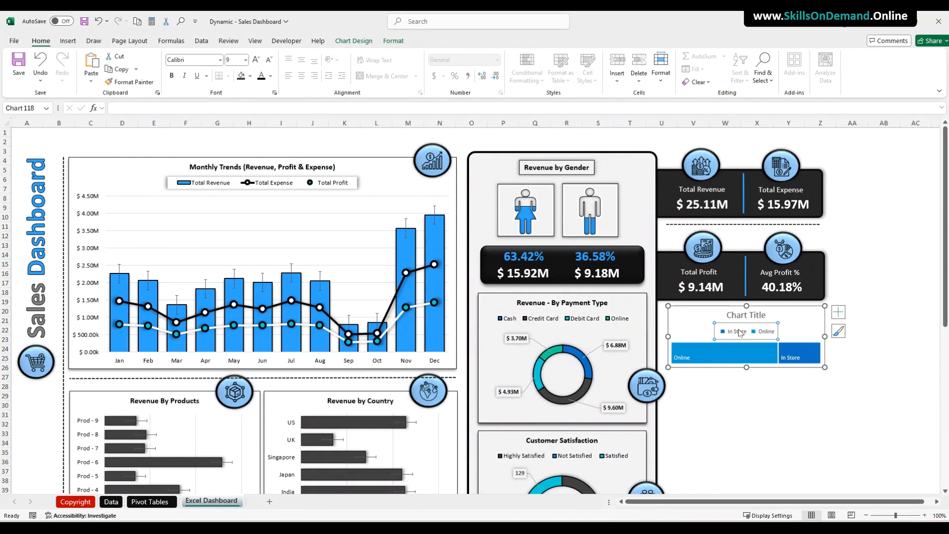
{"action": "key", "text": "Delete"}
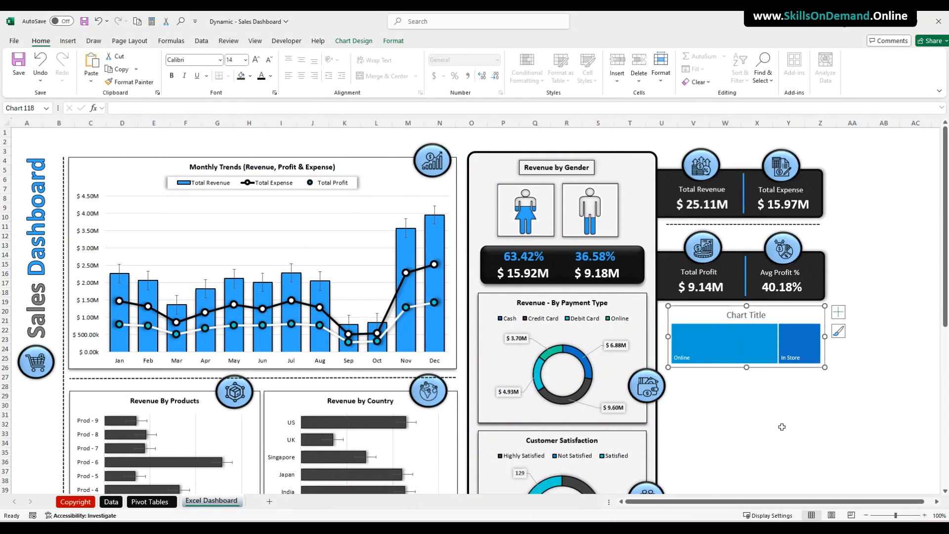
{"action": "triple_click", "coordinate": [732, 319]}
{"action": "type", "text": "Saes"}
{"action": "key", "text": "BackSpace"}
{"action": "key", "text": "BackSpace"}
{"action": "type", "text": "les"}
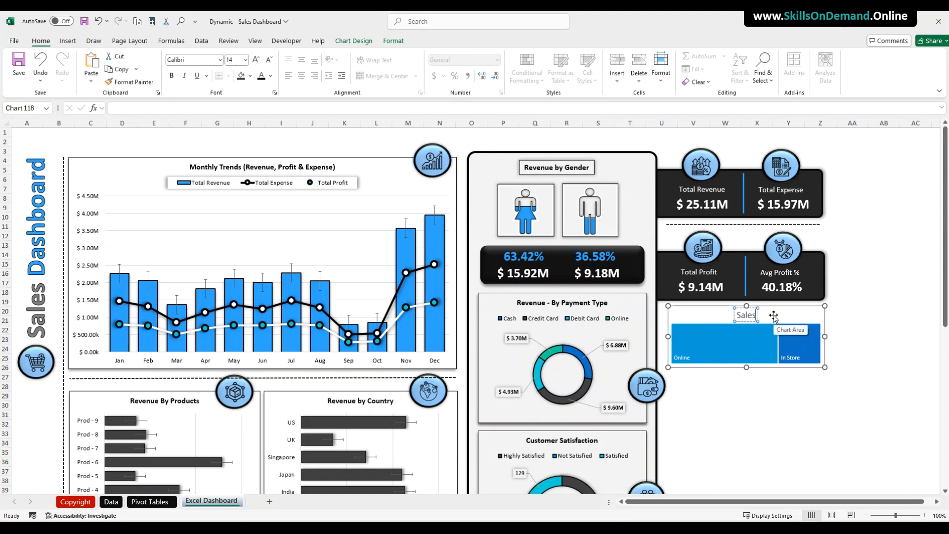
{"action": "type", "text": " by - Sales Type"}
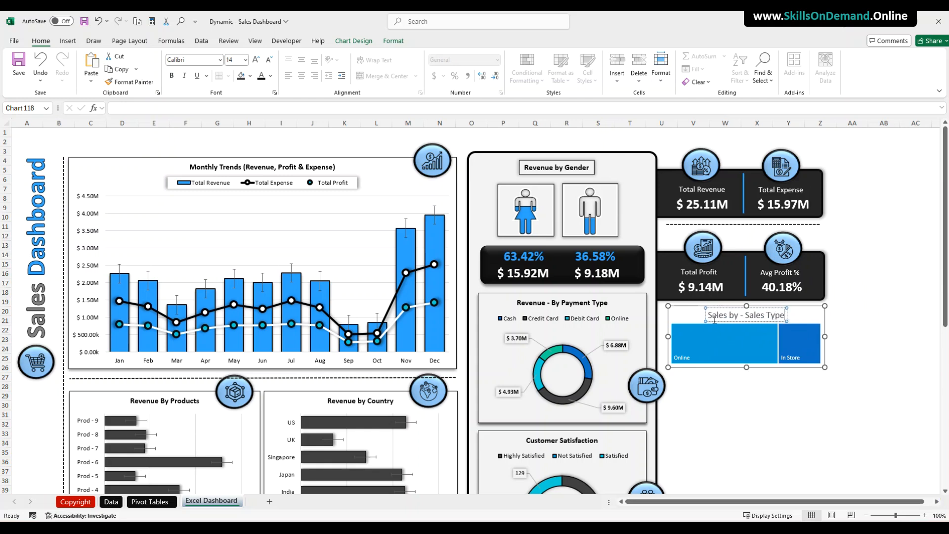
Format the treemap title as bold 12 pt text.
{"action": "left_click", "coordinate": [716, 320]}
{"action": "left_click", "coordinate": [174, 77]}
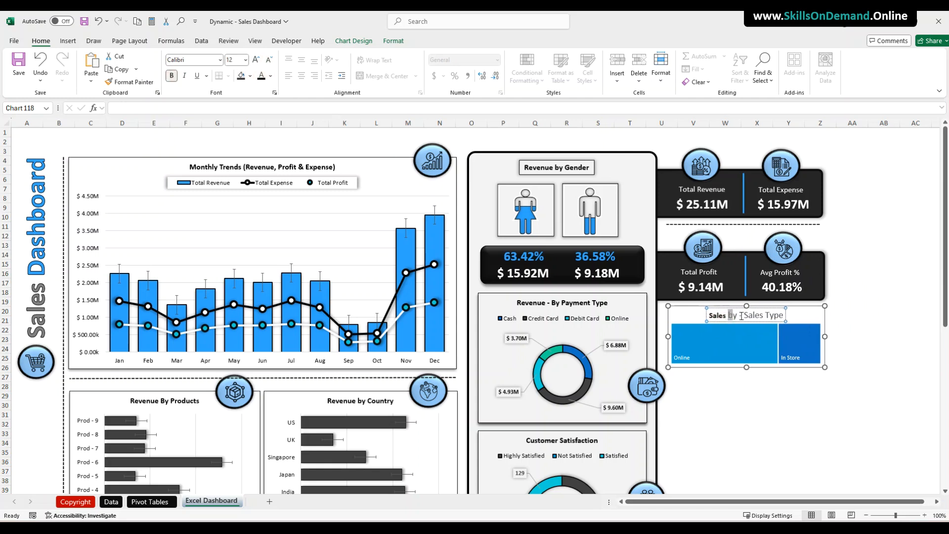
{"action": "left_click_drag", "start_coordinate": [742, 316], "coordinate": [785, 316]}
{"action": "left_click", "coordinate": [270, 60]}
{"action": "left_click", "coordinate": [173, 76]}
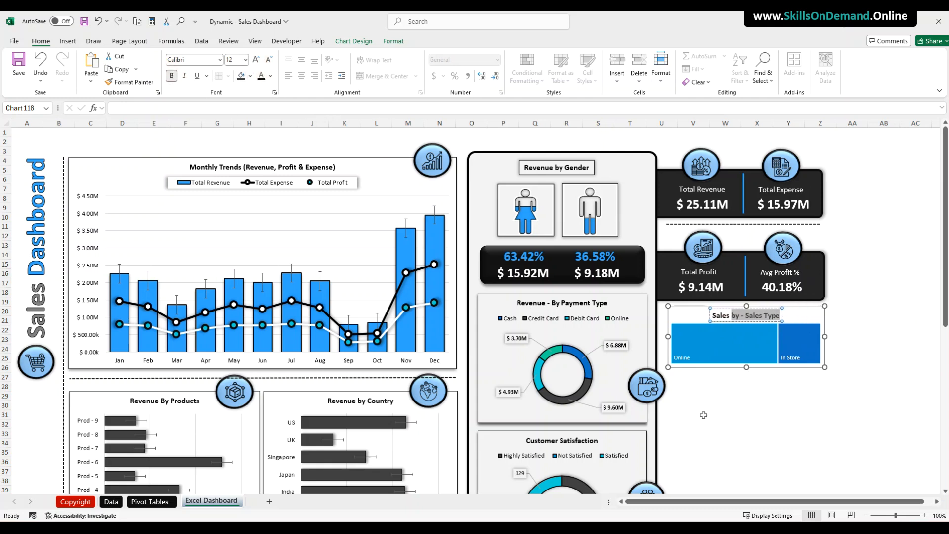
{"action": "left_click", "coordinate": [704, 415]}
Set the treemap's chart area to No Fill.
{"action": "left_click", "coordinate": [681, 369]}
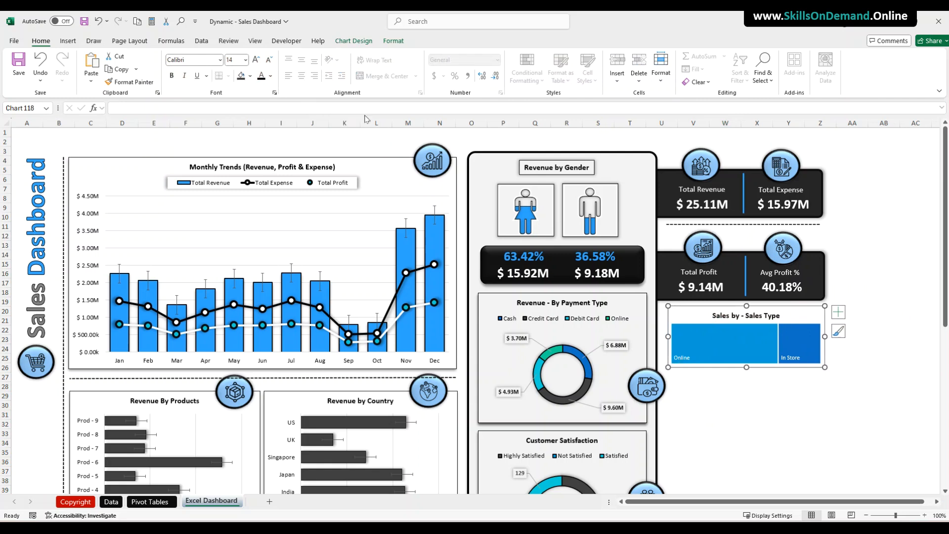
{"action": "left_click", "coordinate": [394, 42]}
{"action": "left_click", "coordinate": [391, 57]}
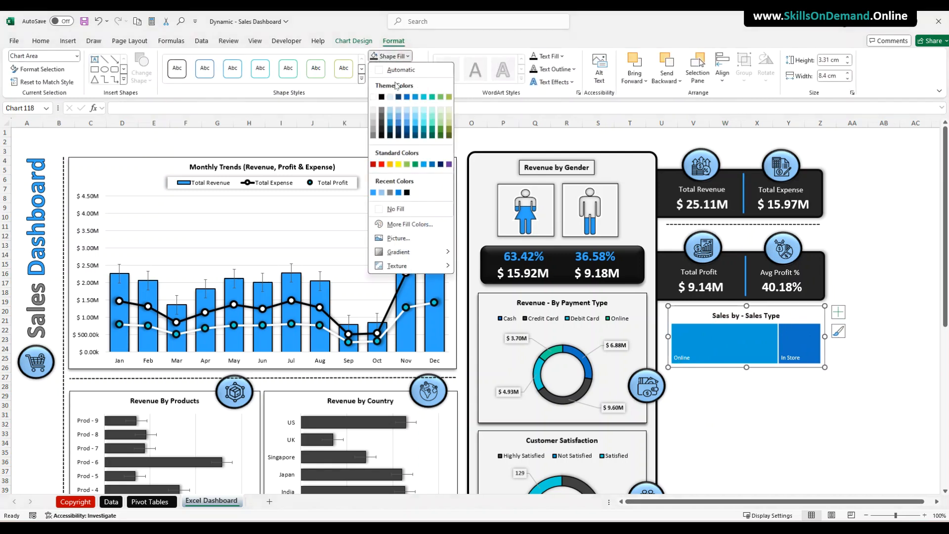
{"action": "left_click", "coordinate": [384, 212]}
{"action": "left_click", "coordinate": [747, 403]}
Set the treemap's chart area to No Outline.
{"action": "left_click", "coordinate": [713, 346]}
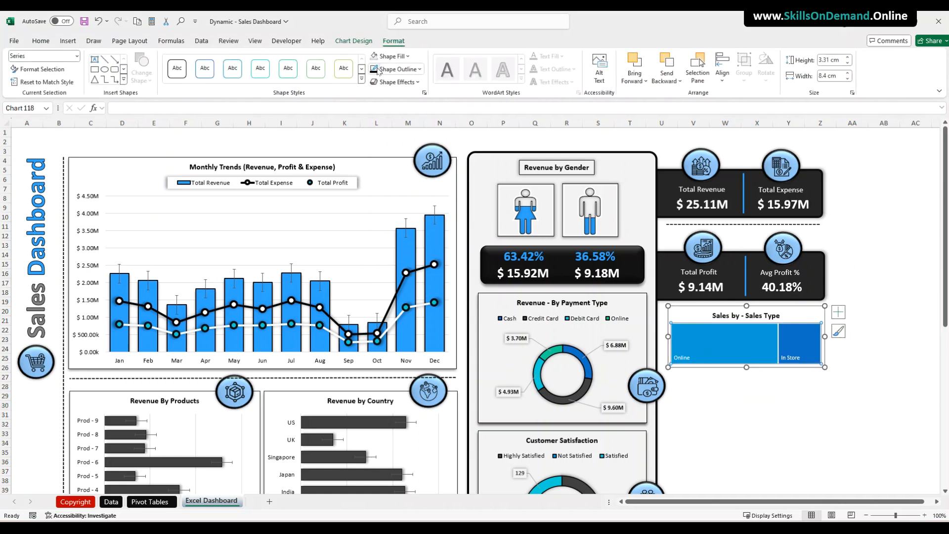
{"action": "left_click", "coordinate": [757, 405]}
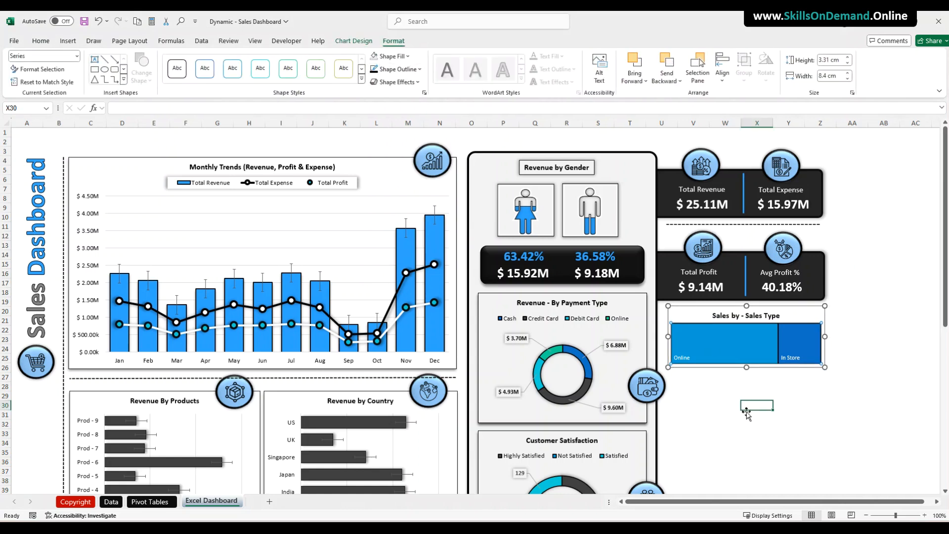
{"action": "left_click", "coordinate": [673, 367]}
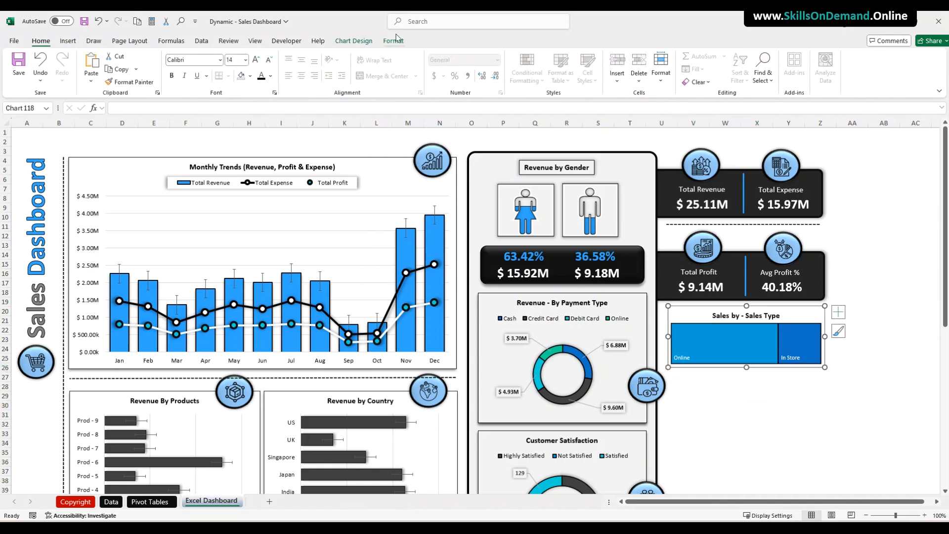
{"action": "left_click", "coordinate": [394, 41]}
{"action": "left_click", "coordinate": [398, 69]}
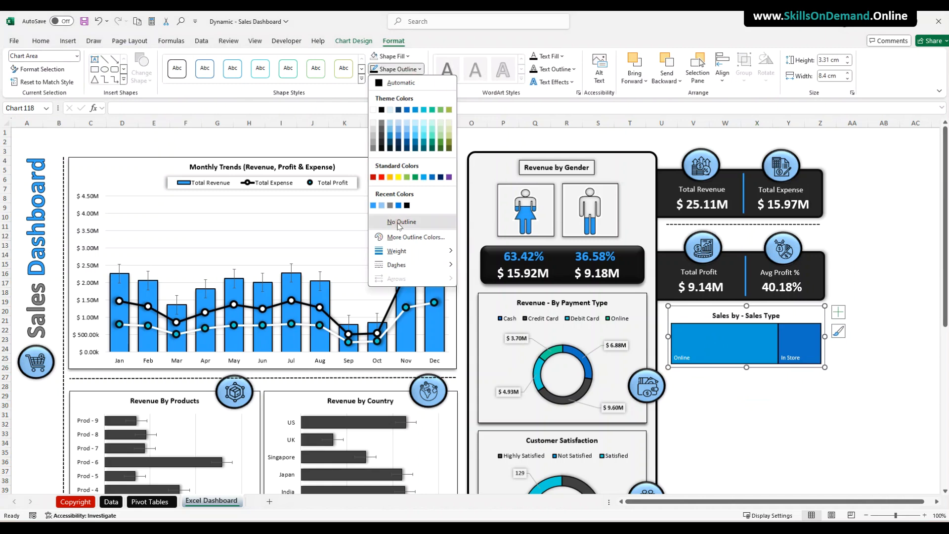
{"action": "left_click", "coordinate": [399, 222]}
{"action": "left_click", "coordinate": [754, 413]}
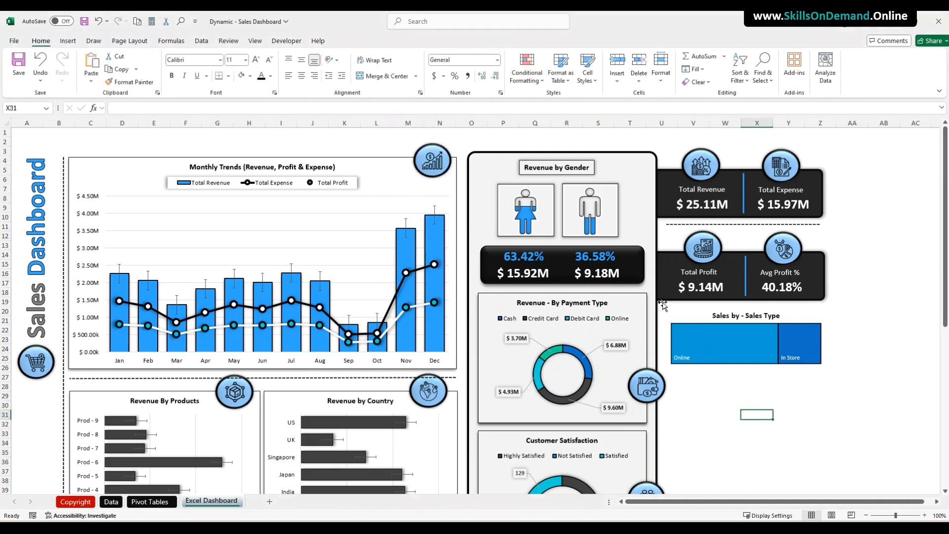
Duplicate the black card behind the Total Profit and Avg Profit % figures and place the copy over the treemap.
{"action": "left_click", "coordinate": [663, 303]}
{"action": "left_click", "coordinate": [663, 303]}
{"action": "key", "text": "ctrl+c"}
{"action": "left_click", "coordinate": [788, 407]}
{"action": "key", "text": "ctrl+v"}
{"action": "left_click_drag", "start_coordinate": [837, 428], "coordinate": [734, 370]}
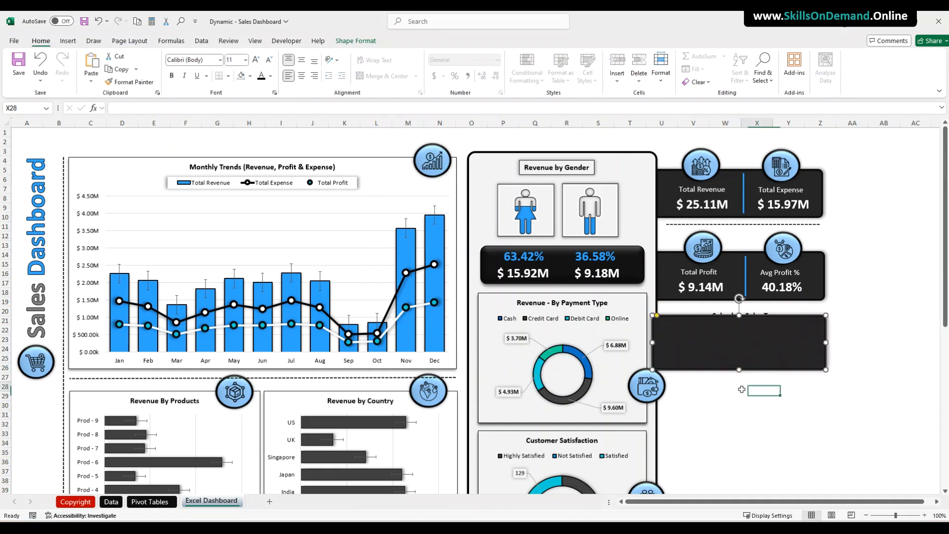
Send the copied black card to the back so it sits behind the treemap.
{"action": "right_click", "coordinate": [722, 347]}
{"action": "left_click", "coordinate": [758, 216]}
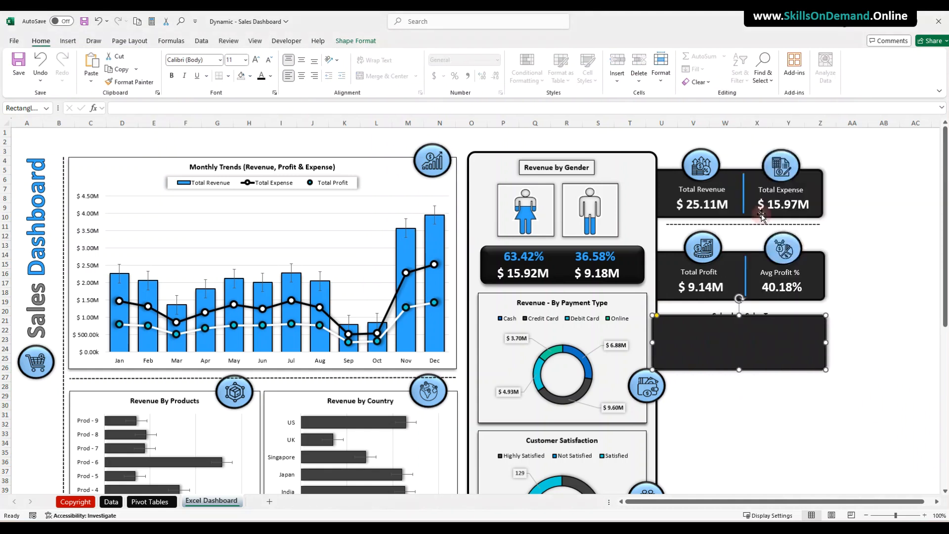
{"action": "left_click", "coordinate": [762, 398]}
Move the treemap down onto the black card and extend the card's height to enclose the chart.
{"action": "left_click", "coordinate": [686, 321]}
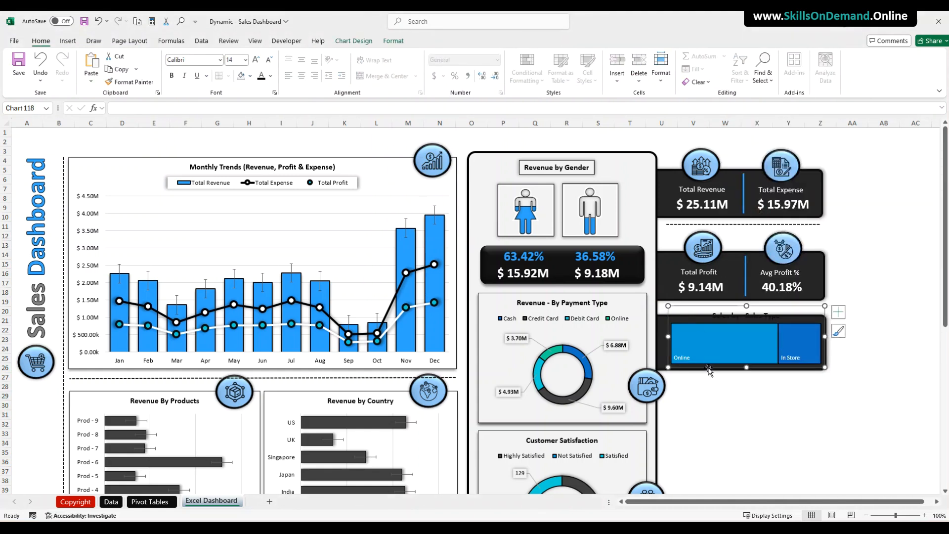
{"action": "mouse_move", "coordinate": [702, 368]}
{"action": "left_mouse_down"}
{"action": "mouse_move", "coordinate": [697, 375]}
{"action": "mouse_move", "coordinate": [739, 379]}
{"action": "left_mouse_up"}
{"action": "left_click", "coordinate": [824, 366]}
{"action": "left_click", "coordinate": [751, 406]}
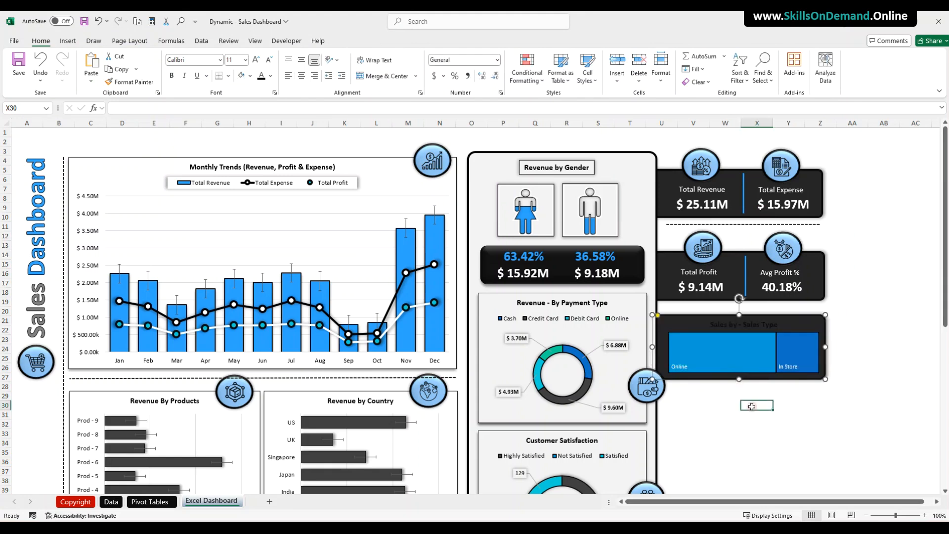
Change the font colour of the "Sales by - Sales Type" title to white.
{"action": "left_click", "coordinate": [716, 328]}
{"action": "left_click_drag", "start_coordinate": [710, 325], "coordinate": [787, 324]}
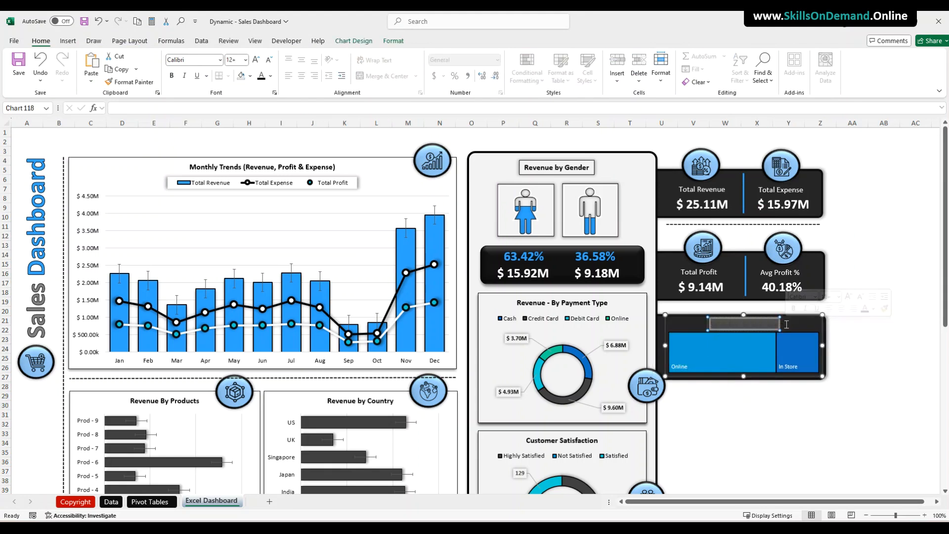
{"action": "left_click", "coordinate": [270, 76]}
{"action": "left_click", "coordinate": [261, 113]}
{"action": "left_click", "coordinate": [730, 405]}
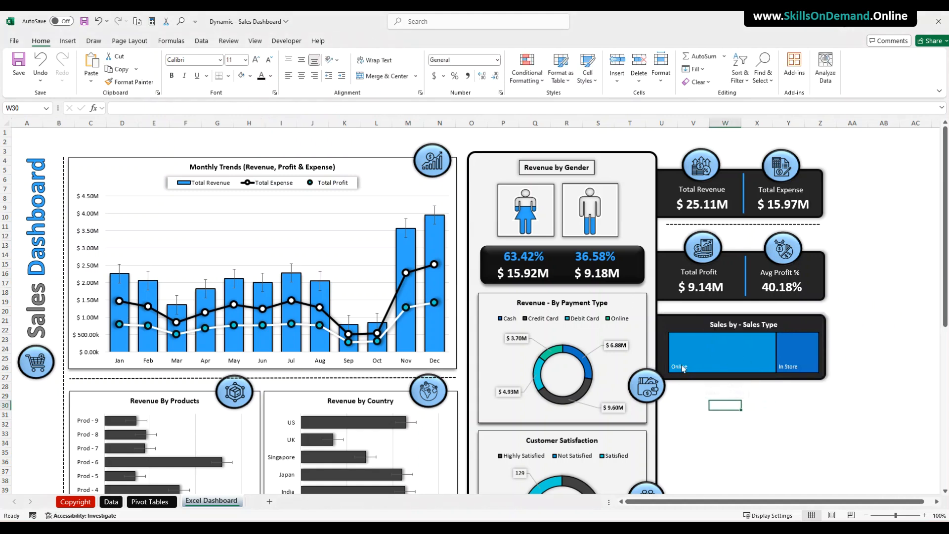
Increase the font size of the treemap's data labels to 12 pt.
{"action": "left_click", "coordinate": [711, 375]}
{"action": "left_click", "coordinate": [679, 366]}
{"action": "left_click", "coordinate": [256, 59]}
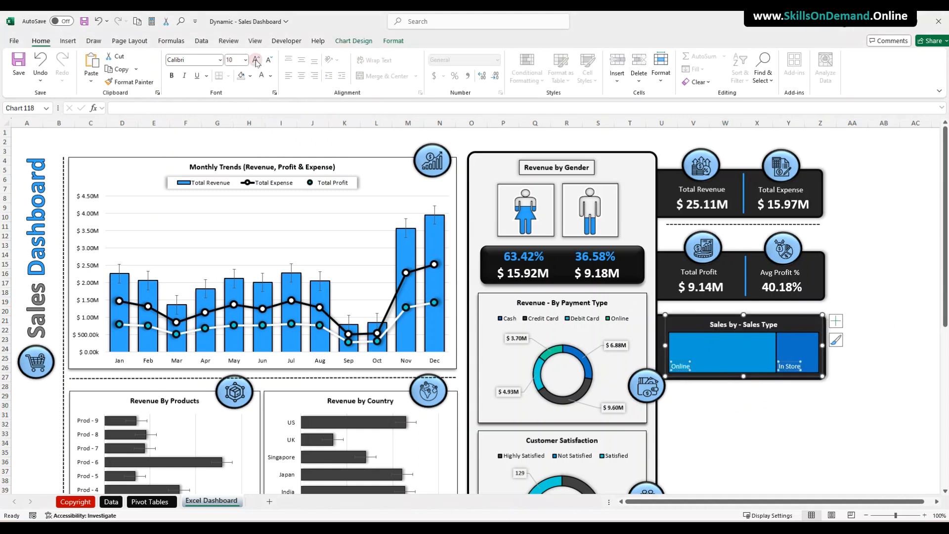
{"action": "left_click", "coordinate": [256, 60]}
{"action": "left_click", "coordinate": [256, 59]}
{"action": "left_click", "coordinate": [706, 407]}
Add values to the treemap's data labels and set the label separator to (New Line).
{"action": "right_click", "coordinate": [685, 371]}
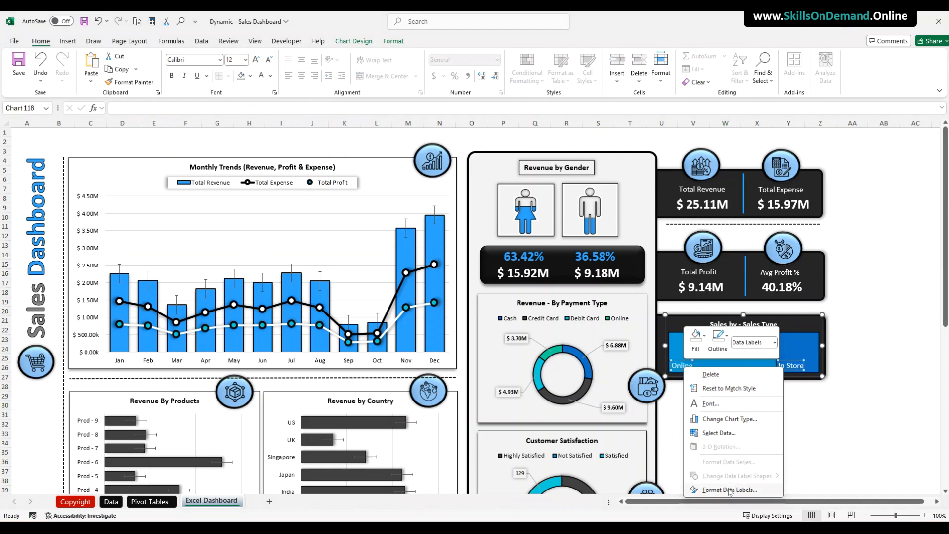
{"action": "left_click", "coordinate": [730, 489]}
{"action": "left_click", "coordinate": [816, 246]}
{"action": "left_click", "coordinate": [909, 259]}
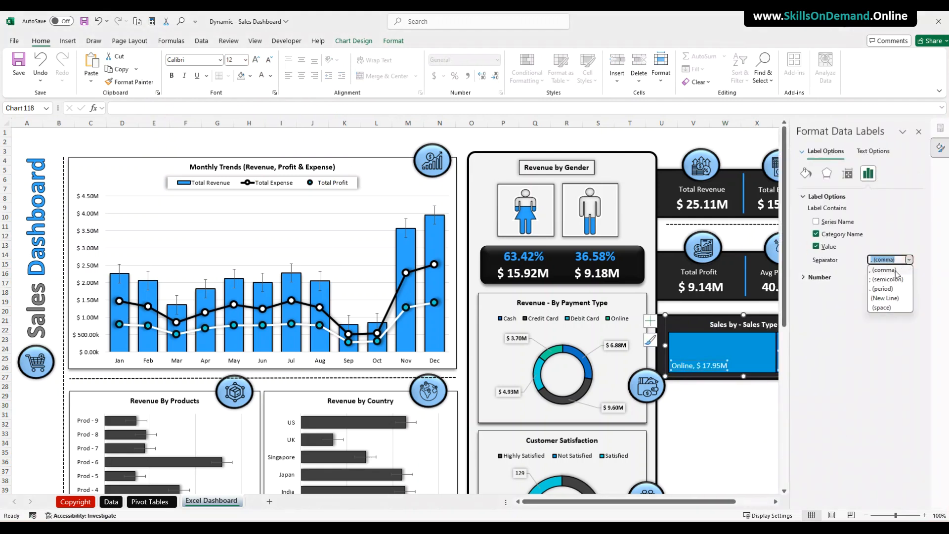
{"action": "left_click", "coordinate": [887, 308]}
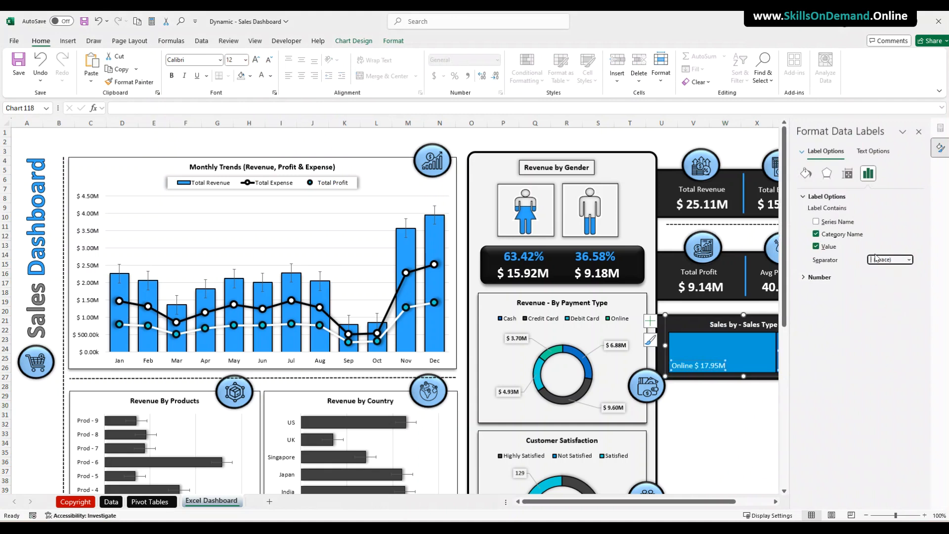
{"action": "left_click", "coordinate": [909, 259]}
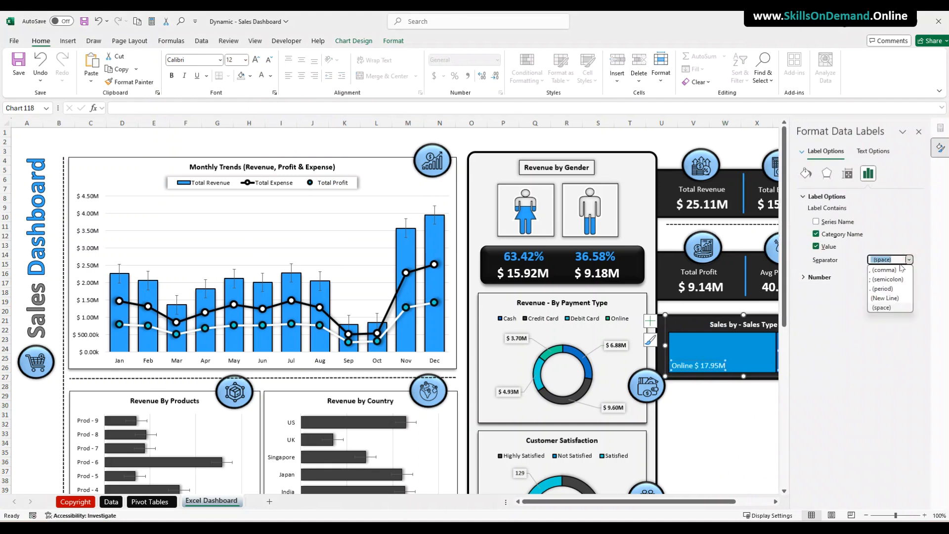
{"action": "left_click", "coordinate": [874, 303]}
{"action": "left_click", "coordinate": [718, 414]}
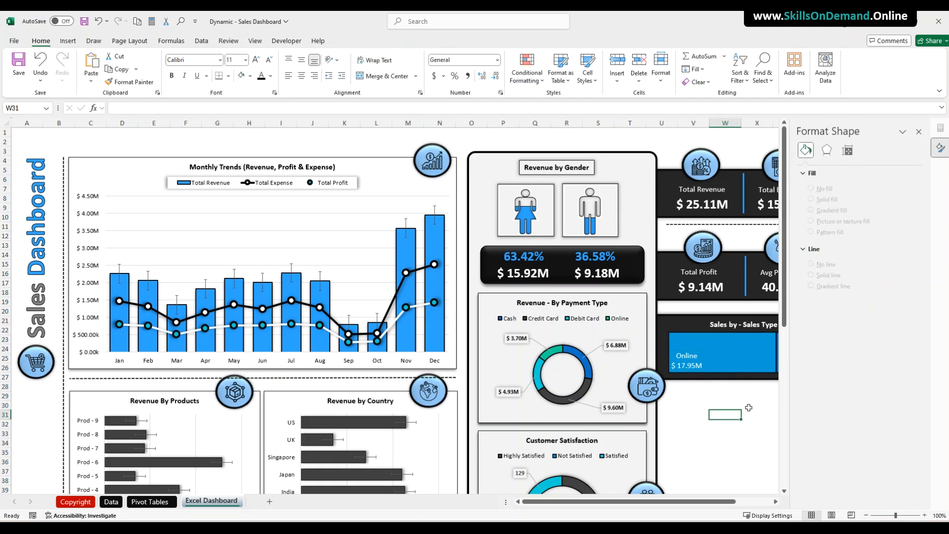
{"action": "left_click", "coordinate": [920, 132]}
{"action": "left_click", "coordinate": [772, 405]}
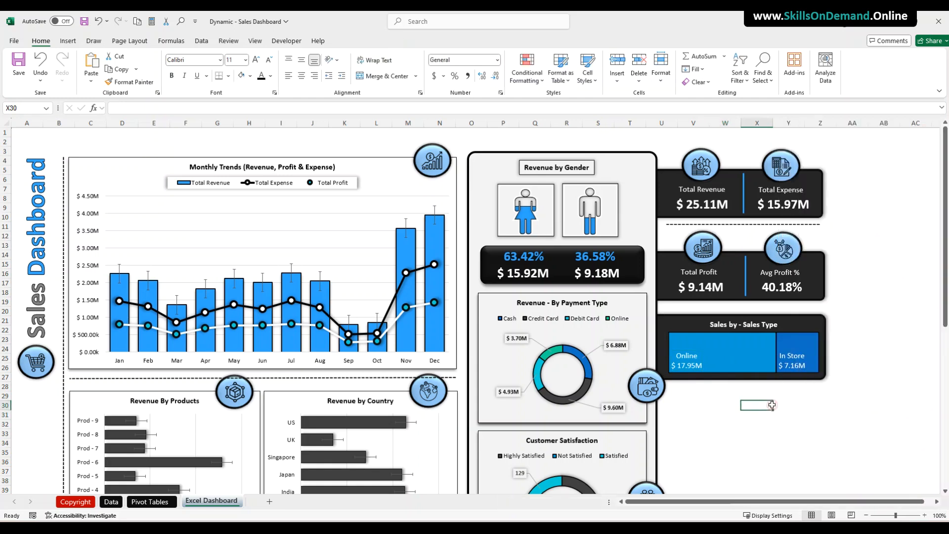
Apply a shadow effect to the treemap's data series.
{"action": "left_click", "coordinate": [677, 339]}
{"action": "left_click", "coordinate": [692, 348]}
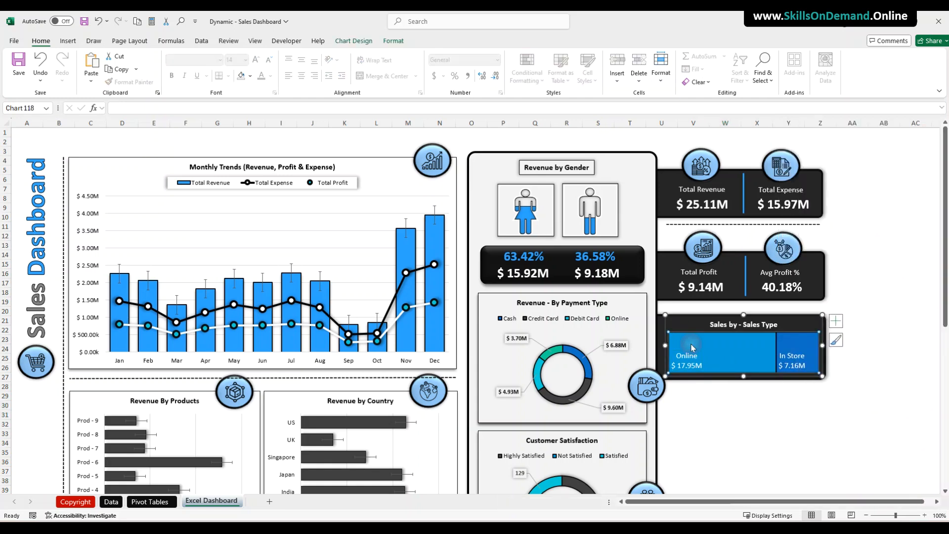
{"action": "left_click", "coordinate": [393, 40]}
{"action": "left_click", "coordinate": [396, 82]}
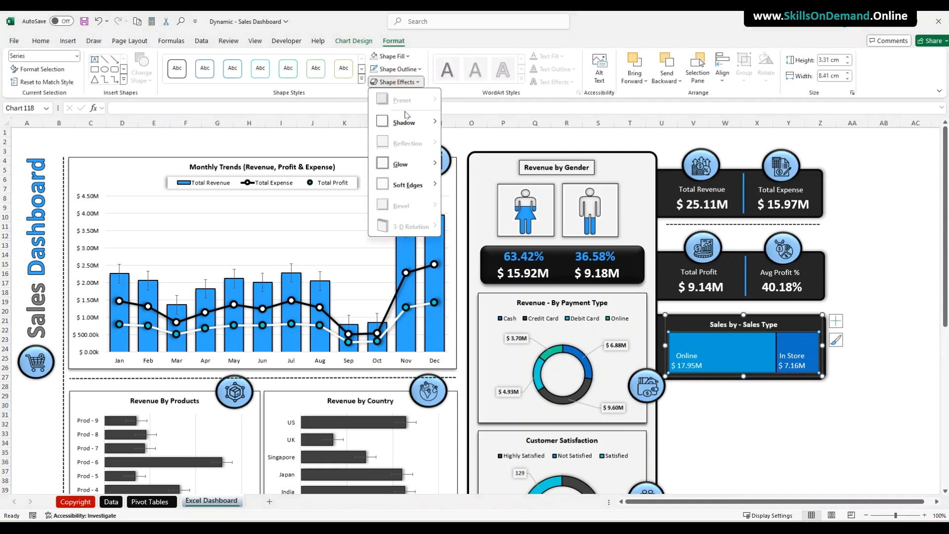
{"action": "mouse_move", "coordinate": [407, 123]}
{"action": "left_click", "coordinate": [483, 214]}
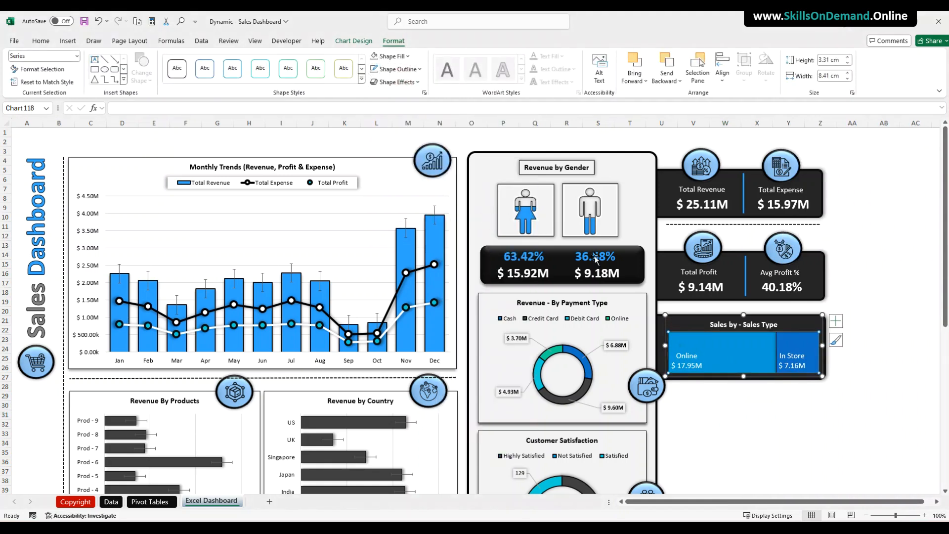
{"action": "left_click", "coordinate": [779, 416]}
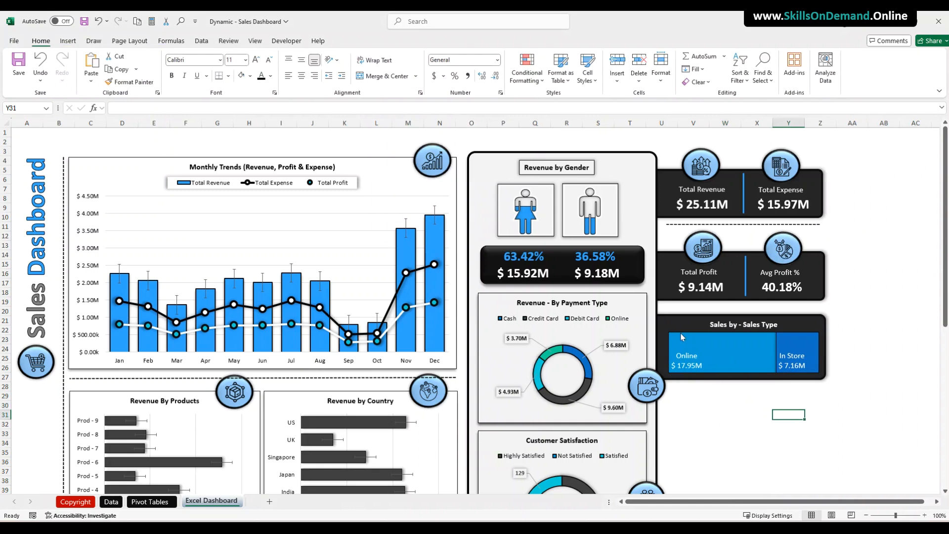
Group the treemap chart with the black card behind it.
{"action": "left_click", "coordinate": [681, 335]}
{"action": "left_click", "coordinate": [663, 338], "text": "ctrl"}
{"action": "right_click", "coordinate": [663, 337]}
{"action": "mouse_move", "coordinate": [697, 200]}
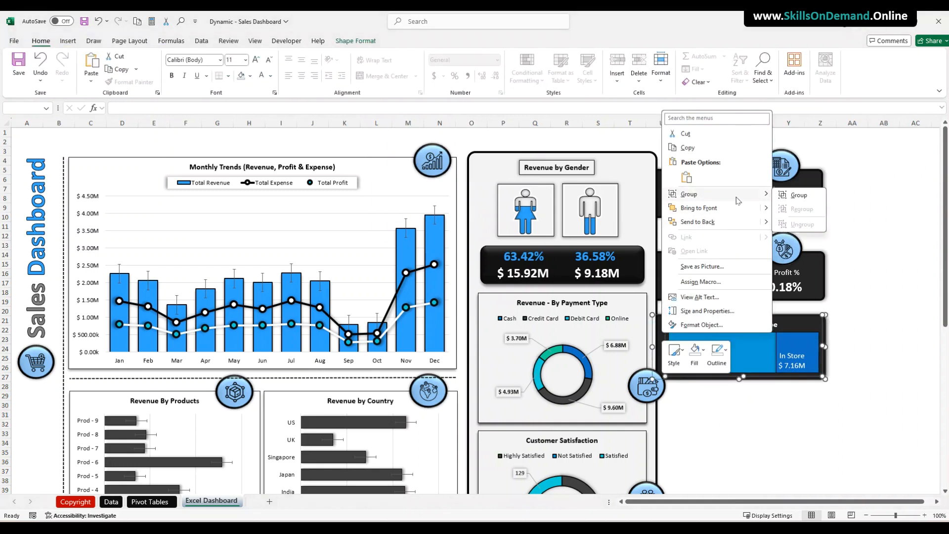
{"action": "left_click", "coordinate": [798, 200]}
{"action": "left_click", "coordinate": [775, 443]}
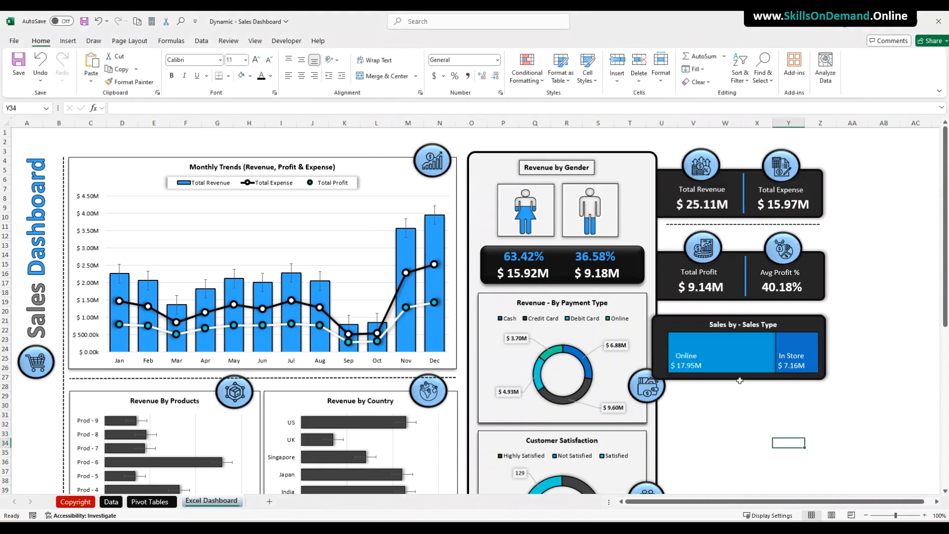
Send the grouped treemap card to the back, behind the payment type icon.
{"action": "right_click", "coordinate": [687, 319]}
{"action": "left_click", "coordinate": [731, 216]}
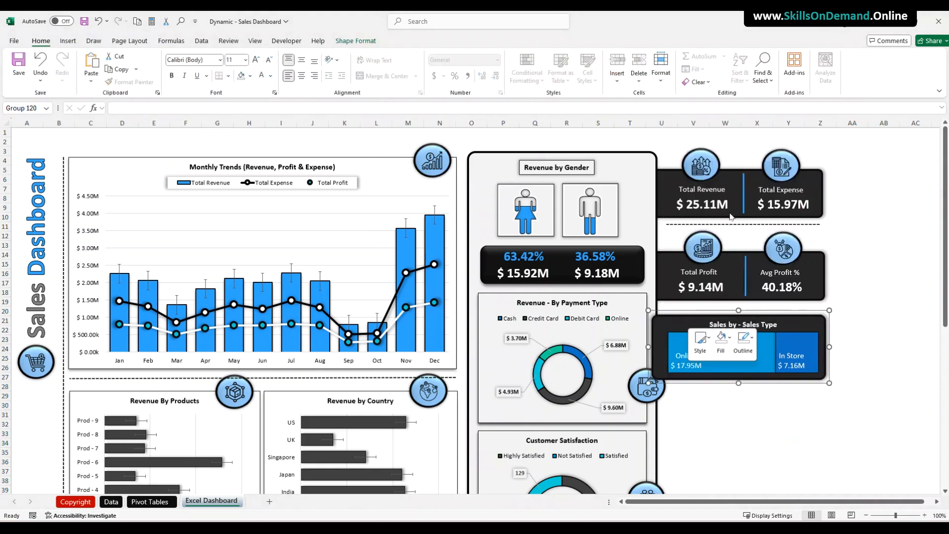
{"action": "left_click", "coordinate": [834, 277]}
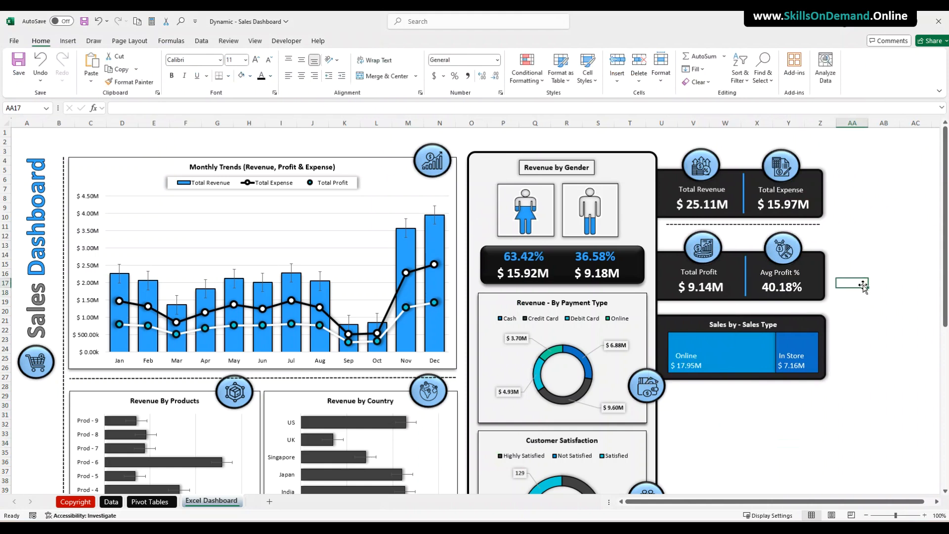
Duplicate the dashed divider line below the Total Revenue card and place the copy between the Total Profit and treemap cards.
{"action": "left_click", "coordinate": [722, 228]}
{"action": "left_click", "coordinate": [723, 224]}
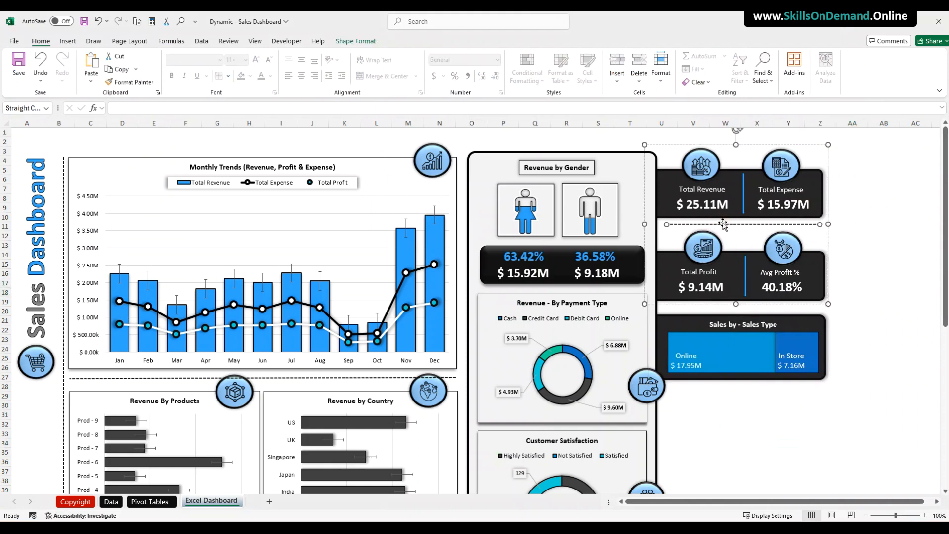
{"action": "left_click", "coordinate": [768, 414]}
{"action": "key", "text": "ctrl+v"}
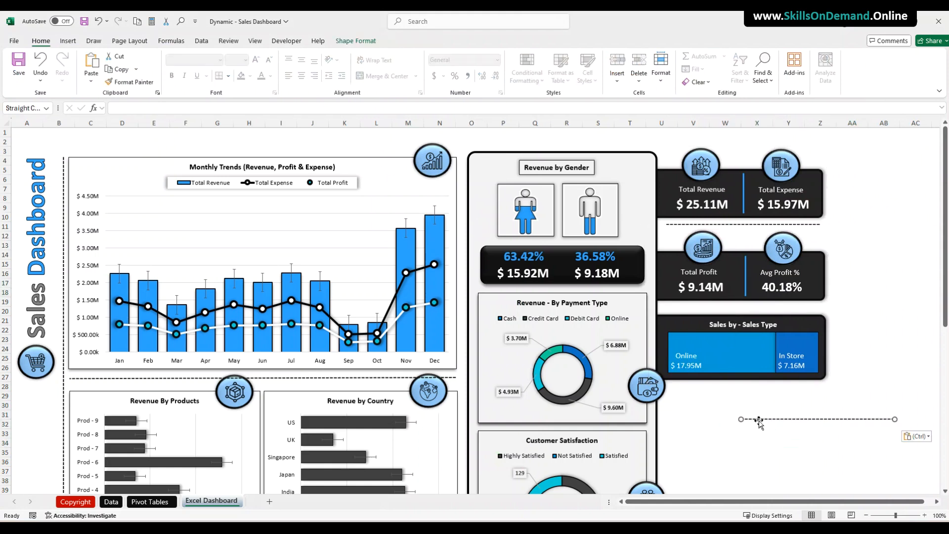
{"action": "left_click_drag", "start_coordinate": [764, 417], "coordinate": [689, 308]}
{"action": "left_click", "coordinate": [730, 418]}
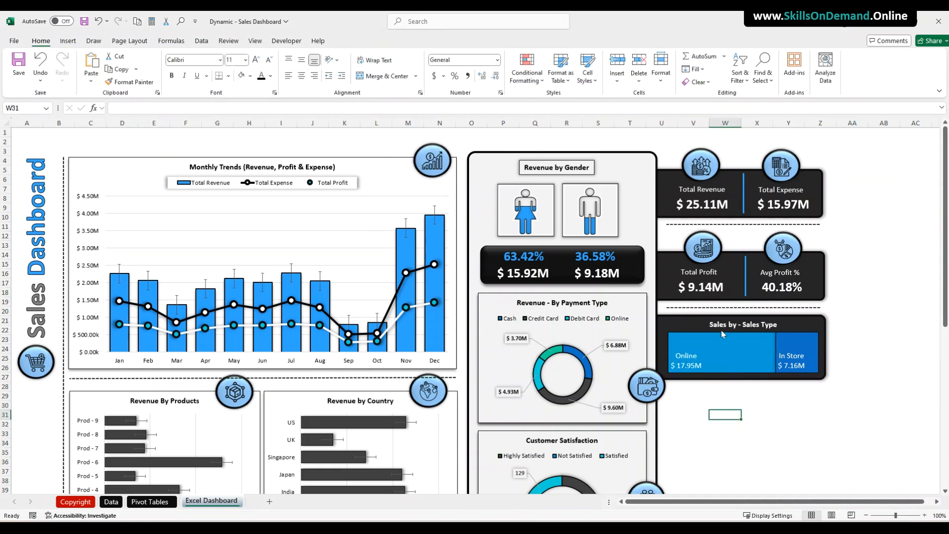
{"action": "left_click", "coordinate": [699, 323]}
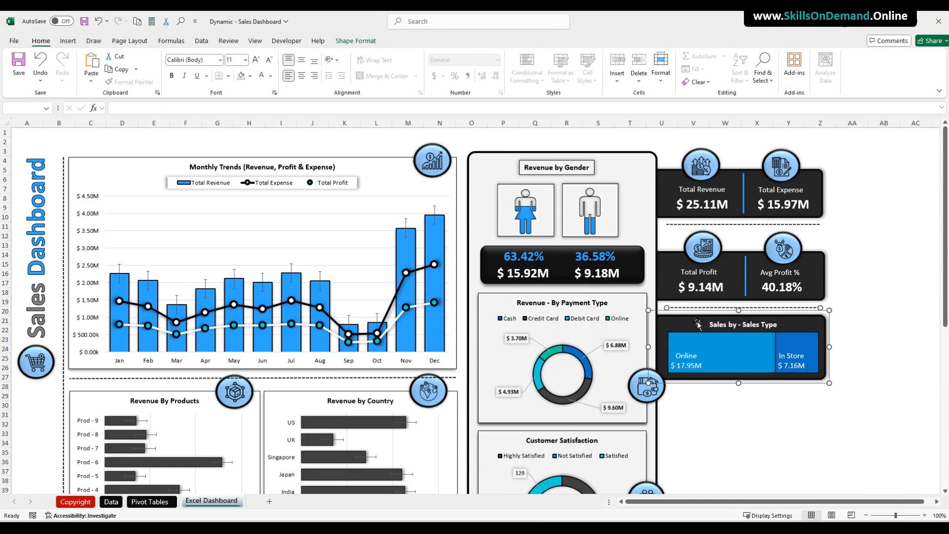
{"action": "right_click", "coordinate": [698, 325]}
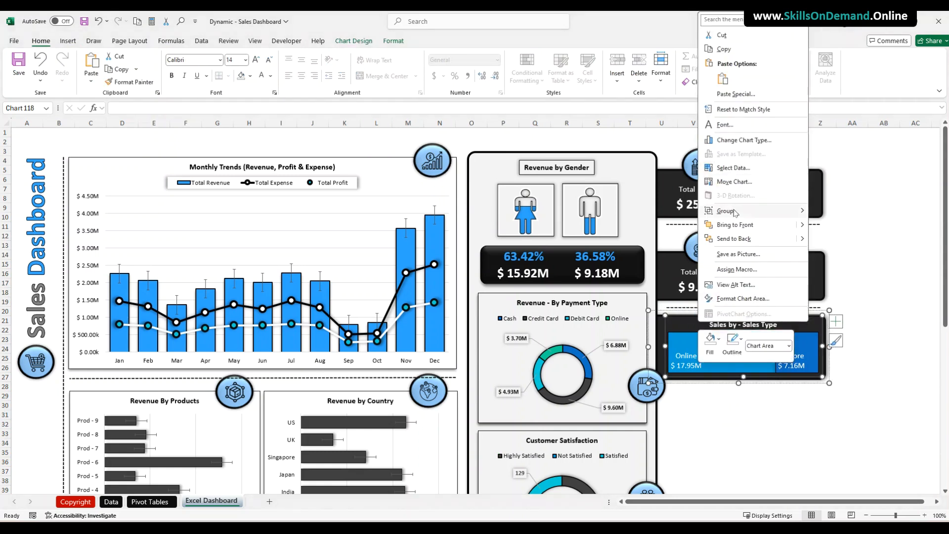
{"action": "mouse_move", "coordinate": [736, 213]}
{"action": "left_click", "coordinate": [892, 304]}
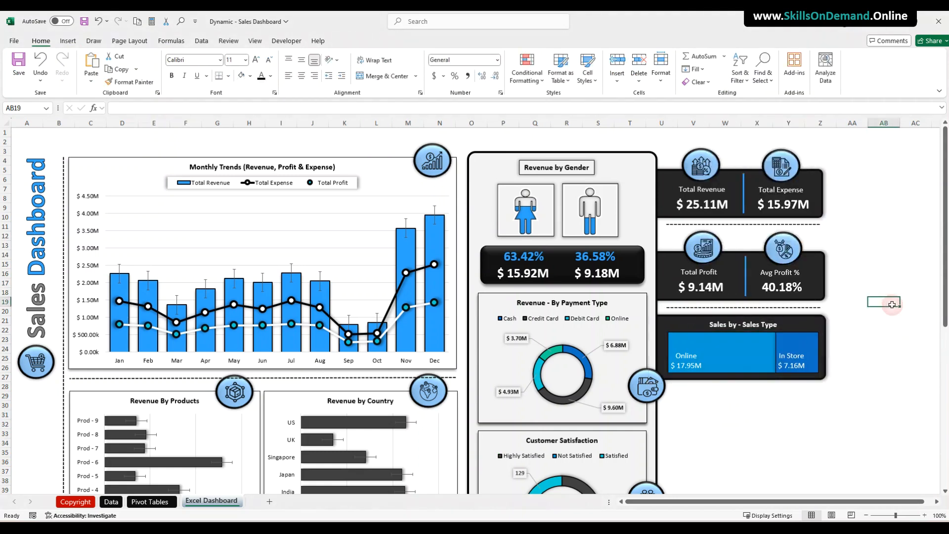
Group the treemap card with the dashed divider line directly above it.
{"action": "left_click", "coordinate": [825, 332]}
{"action": "left_click", "coordinate": [818, 307], "text": "ctrl"}
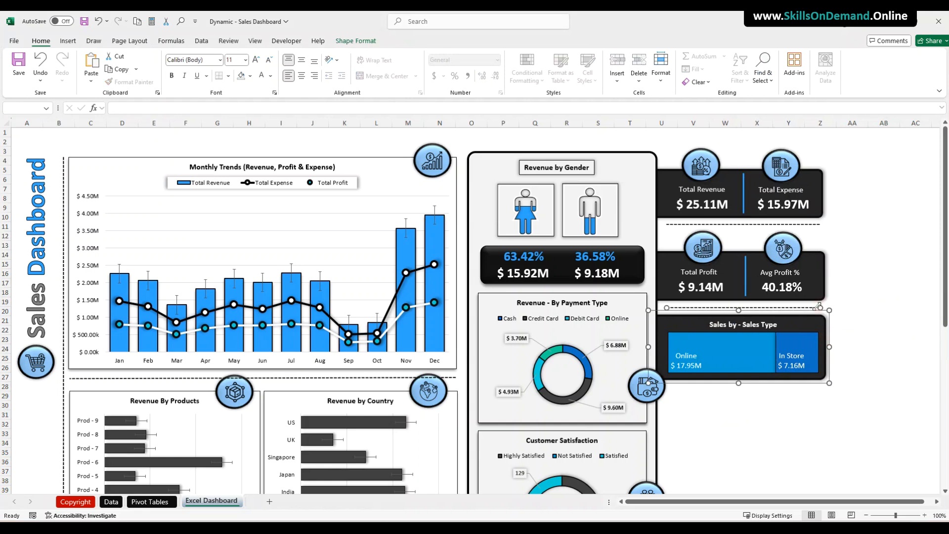
{"action": "right_click", "coordinate": [810, 308]}
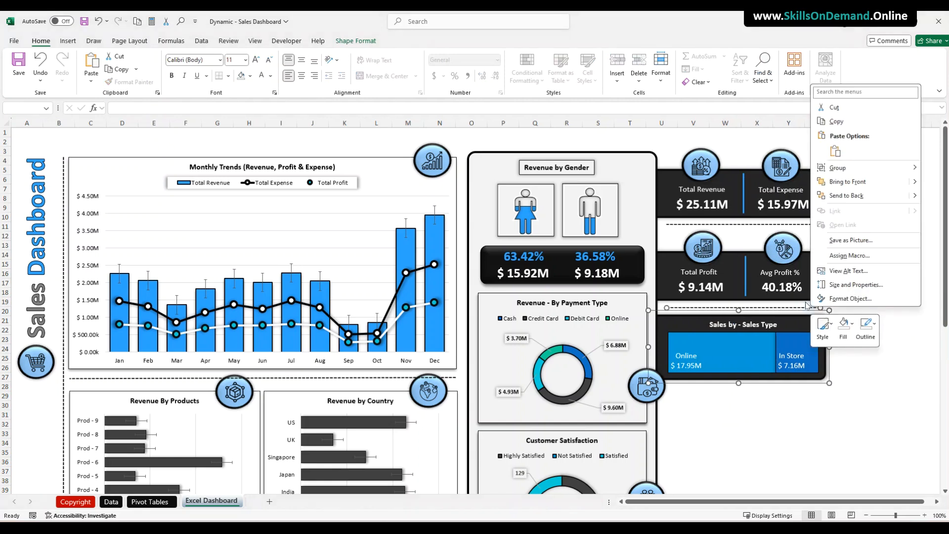
{"action": "mouse_move", "coordinate": [825, 171]}
{"action": "left_click", "coordinate": [784, 169]}
{"action": "left_click", "coordinate": [790, 423]}
Send the group of the treemap card and its divider line to the back.
{"action": "right_click", "coordinate": [721, 381]}
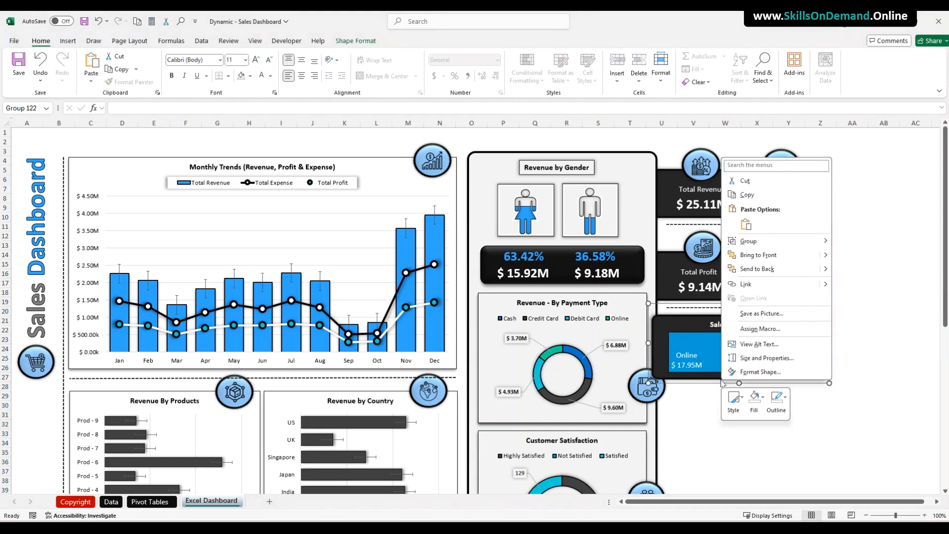
{"action": "left_click", "coordinate": [754, 269]}
{"action": "left_click", "coordinate": [725, 432]}
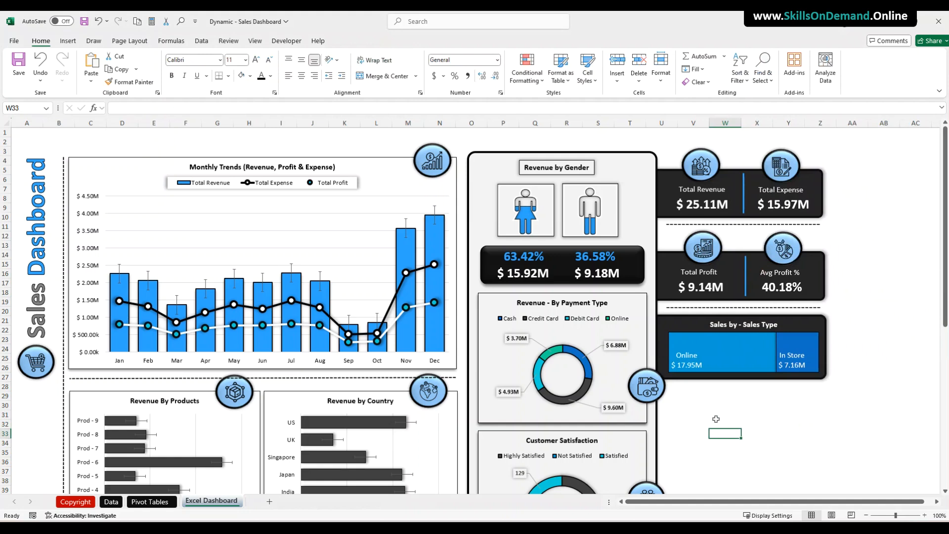
{"action": "left_click", "coordinate": [700, 417]}
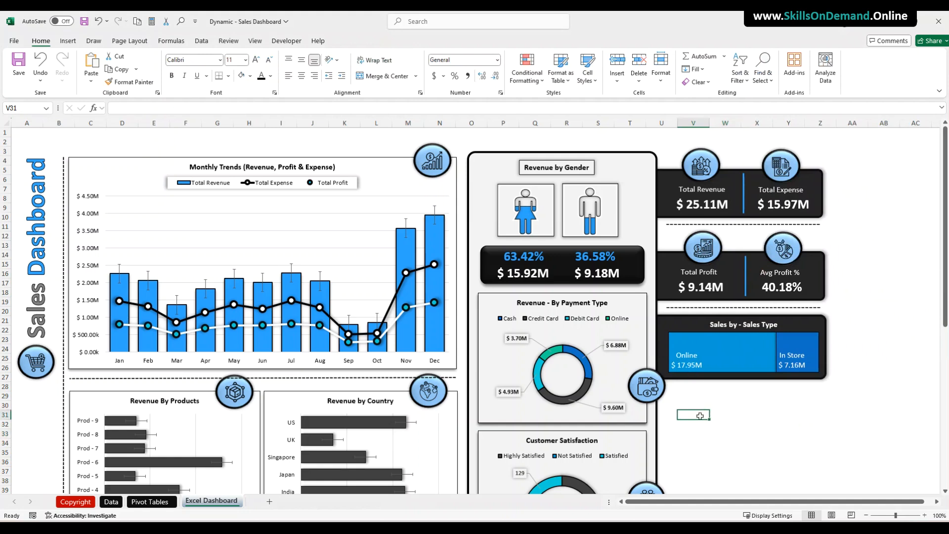
Move the payment type icon and its circle slightly up along the edge of the Revenue - By Payment Type chart.
{"action": "left_click", "coordinate": [653, 391]}
{"action": "left_click", "coordinate": [649, 386]}
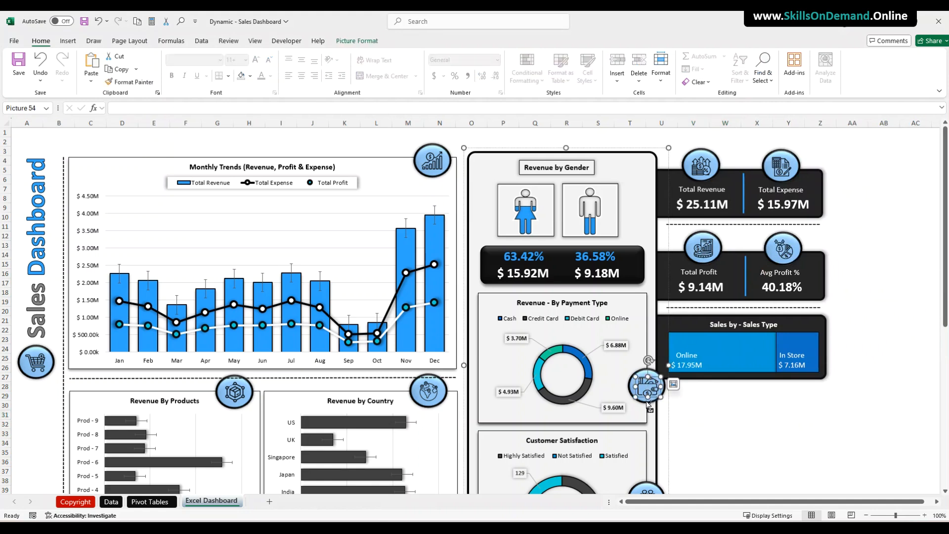
{"action": "left_click", "coordinate": [646, 400]}
{"action": "left_click", "coordinate": [648, 388]}
{"action": "left_click", "coordinate": [650, 397]}
{"action": "left_click_drag", "start_coordinate": [648, 388], "coordinate": [651, 407]}
{"action": "left_click_drag", "start_coordinate": [651, 404], "coordinate": [648, 374]}
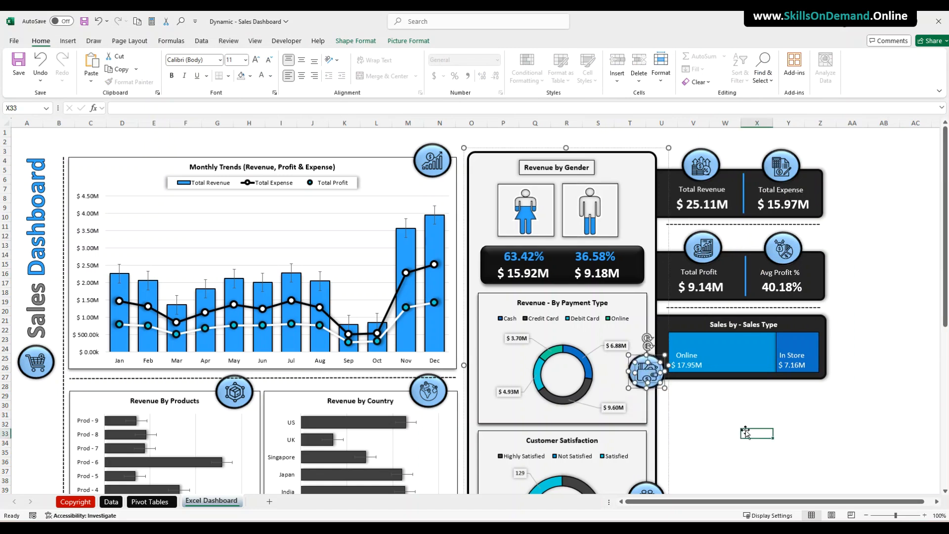
{"action": "left_click", "coordinate": [746, 430]}
{"action": "left_click", "coordinate": [704, 423]}
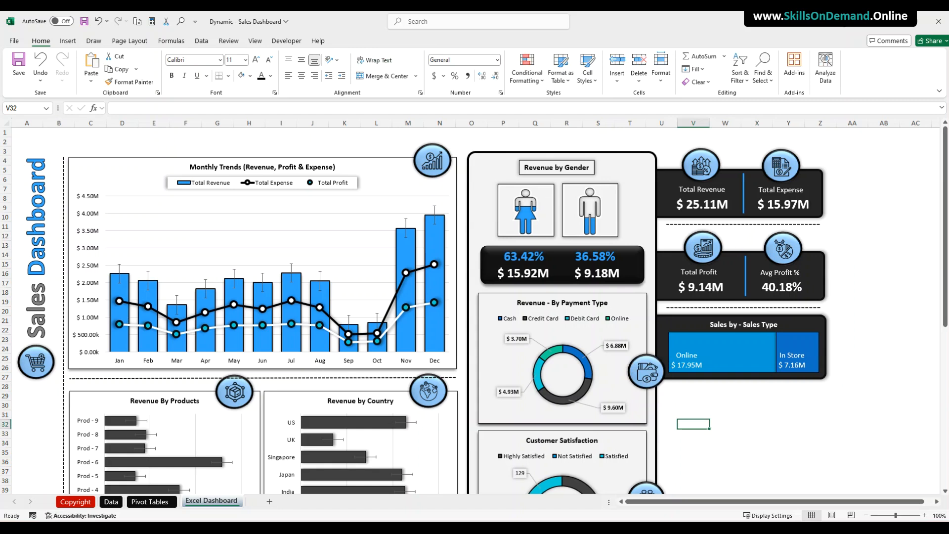
On the Pivot Tables sheet, copy the sale type pivot table in BA3:BB6 to BD3 and autofit columns BD and BE.
{"action": "mouse_move", "coordinate": [190, 528]}
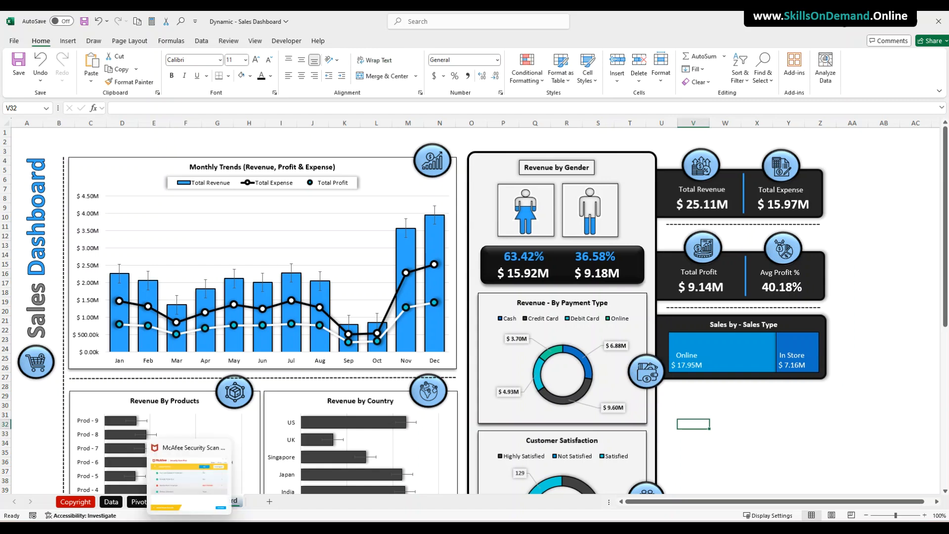
{"action": "left_click", "coordinate": [137, 501]}
{"action": "left_click", "coordinate": [261, 441]}
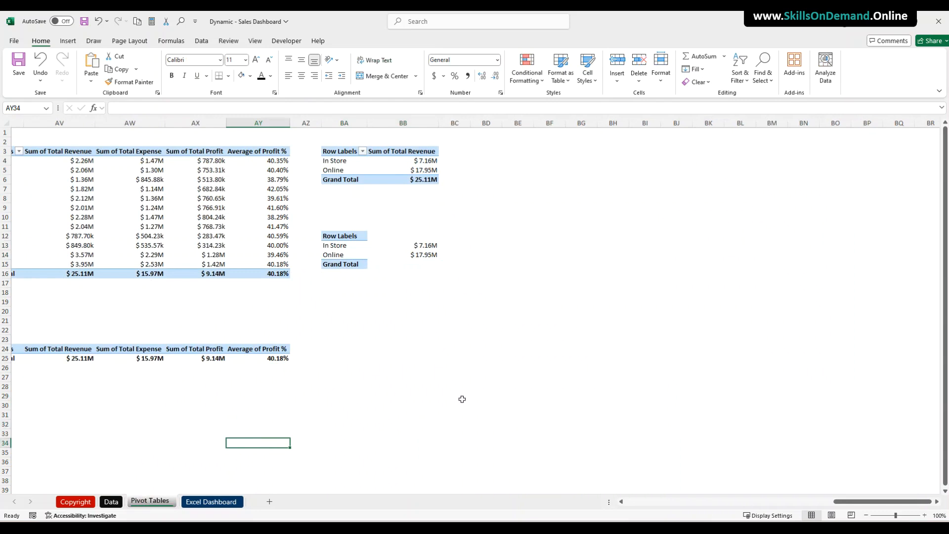
{"action": "left_click_drag", "start_coordinate": [341, 152], "coordinate": [407, 180]}
{"action": "key", "text": "ctrl+c"}
{"action": "left_click", "coordinate": [486, 151]}
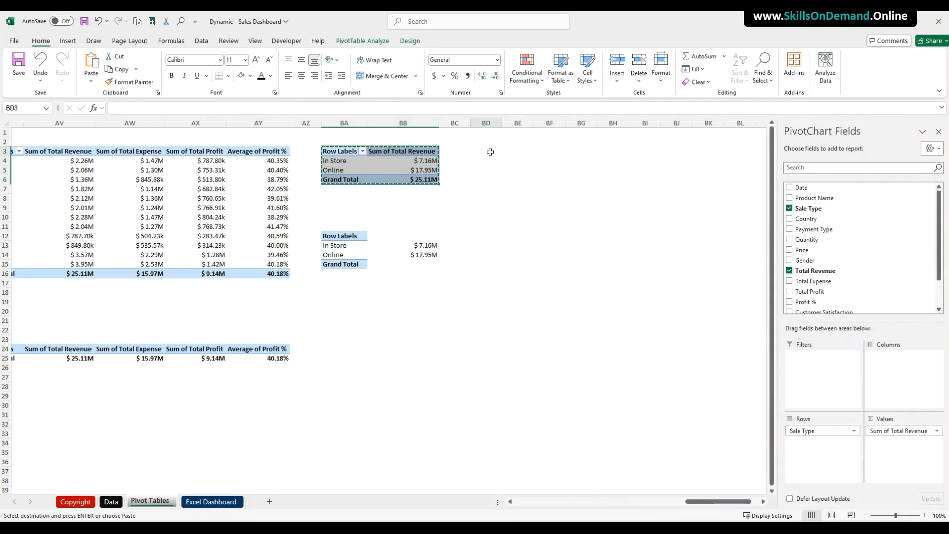
{"action": "key", "text": "ctrl+v"}
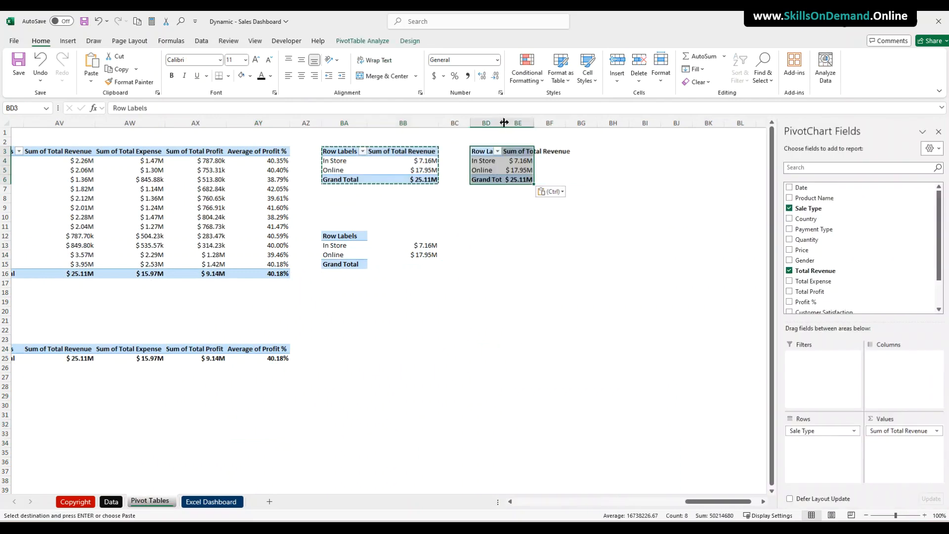
{"action": "double_click", "coordinate": [502, 124]}
{"action": "double_click", "coordinate": [548, 125]}
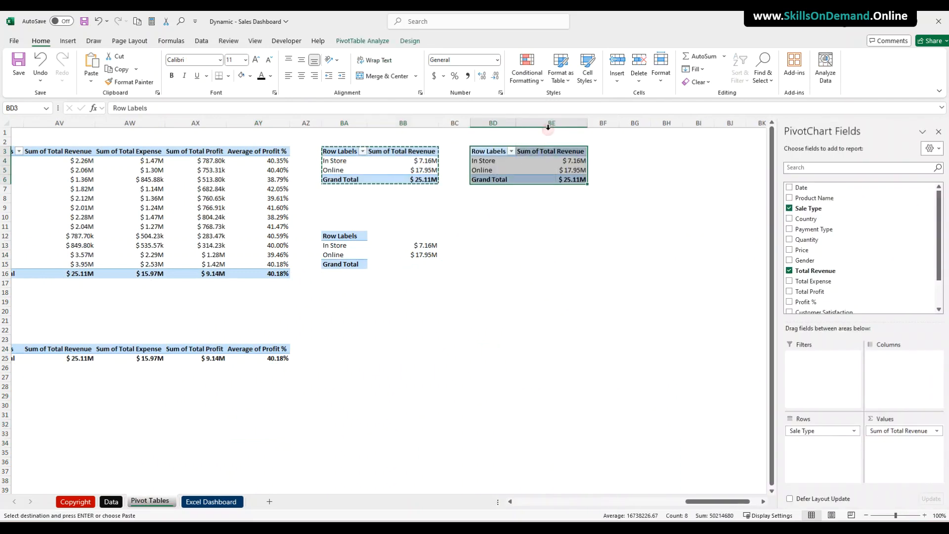
{"action": "left_click", "coordinate": [582, 245]}
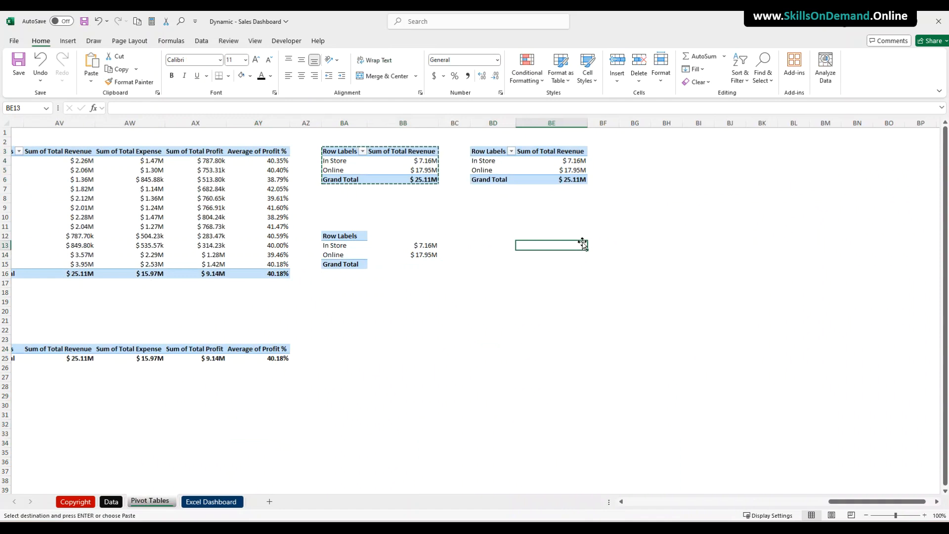
Remove Sale Type and Sum of Total Revenue from the copied pivot table at BD3.
{"action": "left_click", "coordinate": [475, 170]}
{"action": "left_click_drag", "start_coordinate": [809, 431], "coordinate": [665, 442]}
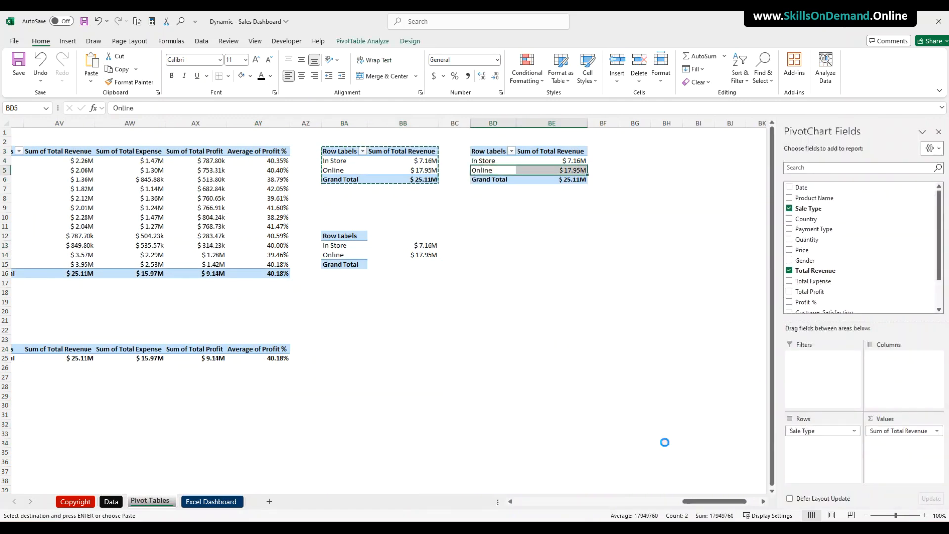
{"action": "left_click_drag", "start_coordinate": [911, 430], "coordinate": [765, 444]}
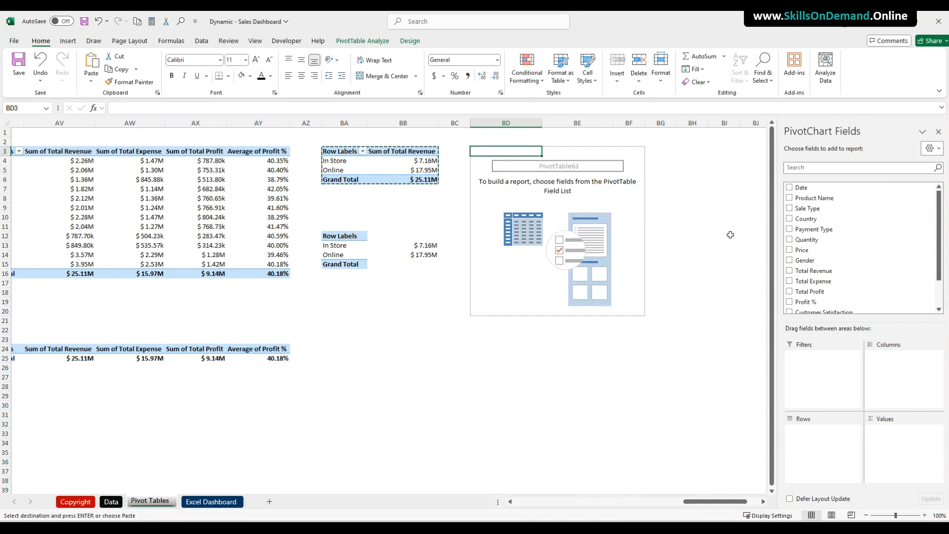
Build the pivot table at BD3 with only Months (Date) in rows, Country in columns and Sum of Total Revenue as values.
{"action": "left_click_drag", "start_coordinate": [802, 188], "coordinate": [691, 471]}
{"action": "left_click_drag", "start_coordinate": [800, 445], "coordinate": [671, 447]}
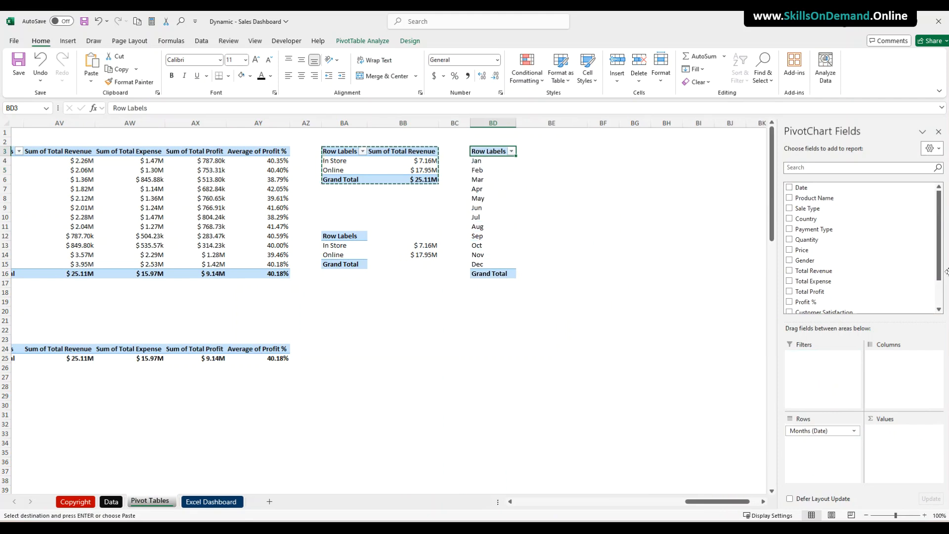
{"action": "left_click_drag", "start_coordinate": [821, 218], "coordinate": [885, 370]}
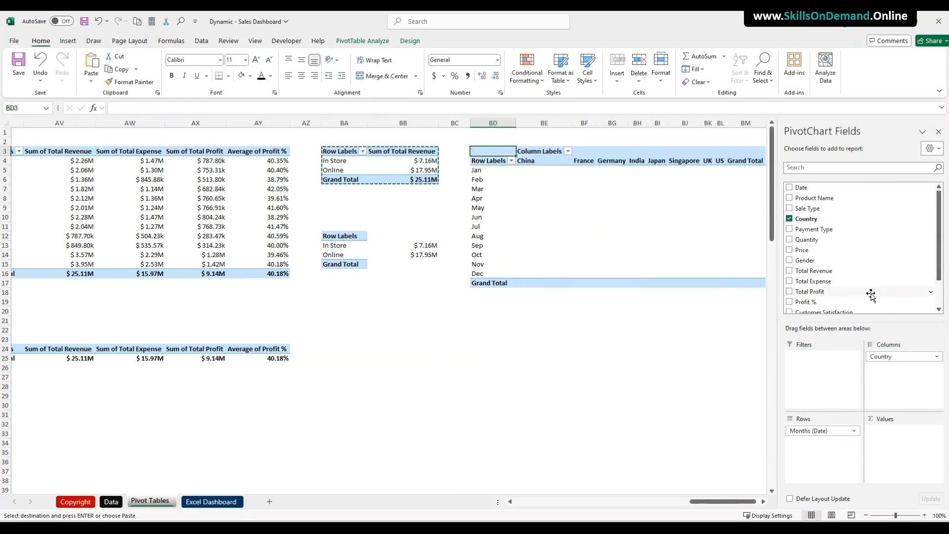
{"action": "left_click_drag", "start_coordinate": [816, 271], "coordinate": [909, 465]}
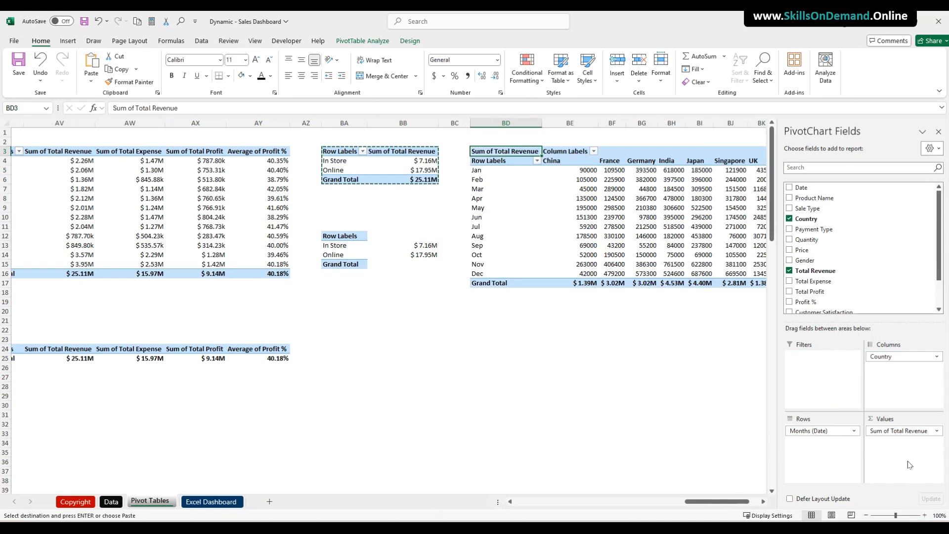
{"action": "left_click", "coordinate": [600, 381]}
Copy the currency format of cell AV4 onto the monthly country revenue values in BE5:BM16.
{"action": "left_click_drag", "start_coordinate": [849, 501], "coordinate": [859, 503]}
{"action": "left_click", "coordinate": [413, 398]}
{"action": "left_click", "coordinate": [48, 159]}
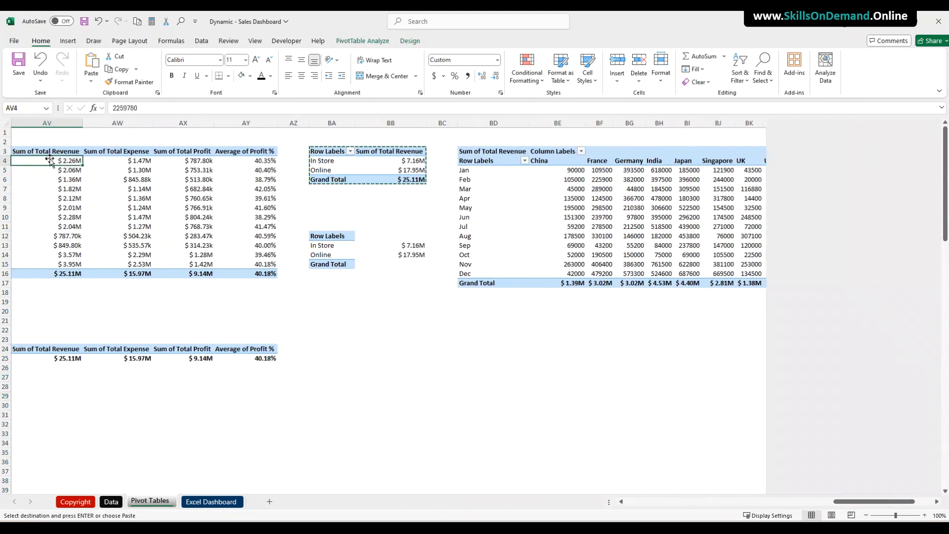
{"action": "left_click", "coordinate": [130, 81]}
{"action": "mouse_move", "coordinate": [576, 170]}
{"action": "left_mouse_down"}
{"action": "mouse_move", "coordinate": [754, 255]}
{"action": "mouse_move", "coordinate": [741, 275]}
{"action": "left_mouse_up"}
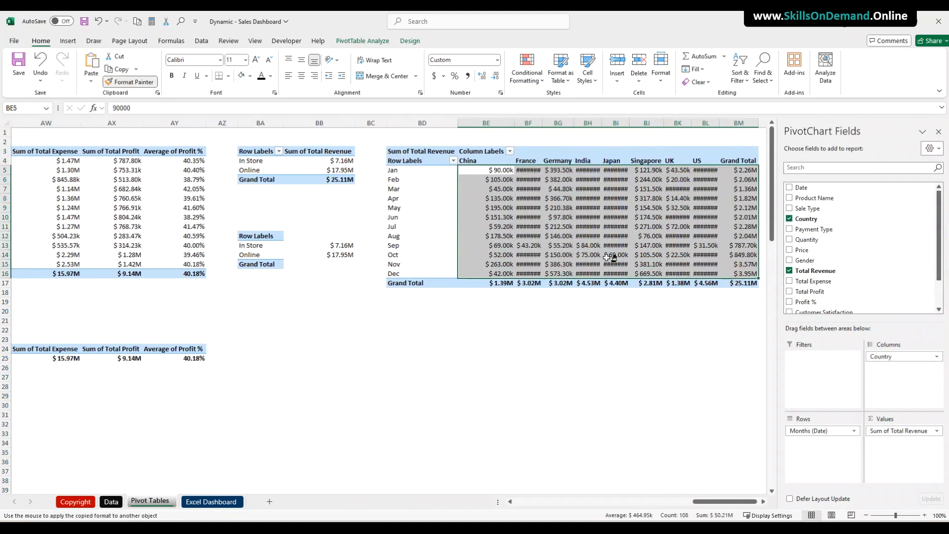
Copy the Total Profit grand total's format onto the Grand Total row of the country pivot table, BE17:BM17.
{"action": "left_click", "coordinate": [127, 274]}
{"action": "left_click", "coordinate": [120, 84]}
{"action": "left_click_drag", "start_coordinate": [495, 283], "coordinate": [744, 282]}
{"action": "left_click", "coordinate": [636, 340]}
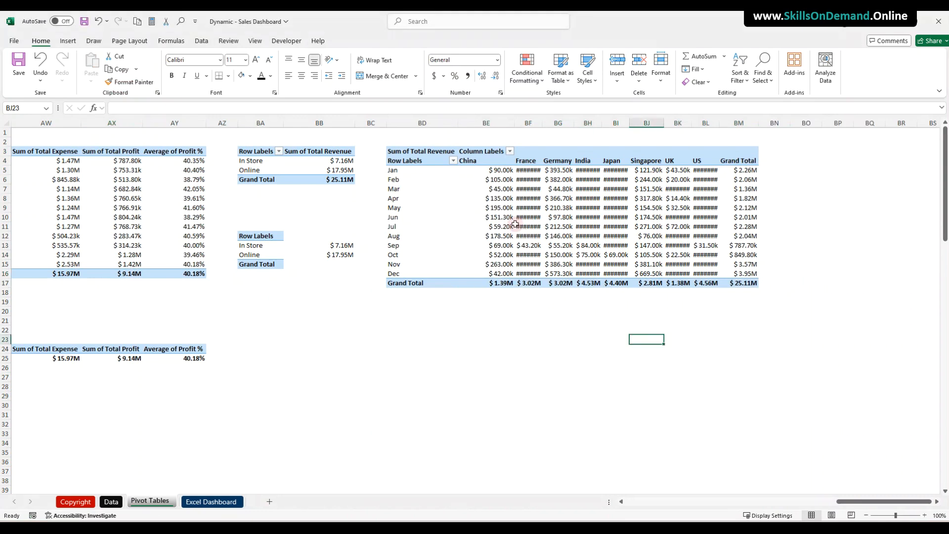
Autofit columns BE through BM so the country revenue values fit.
{"action": "left_click", "coordinate": [499, 217]}
{"action": "left_click", "coordinate": [506, 125]}
{"action": "left_click_drag", "start_coordinate": [506, 125], "coordinate": [727, 124]}
{"action": "double_click", "coordinate": [516, 123]}
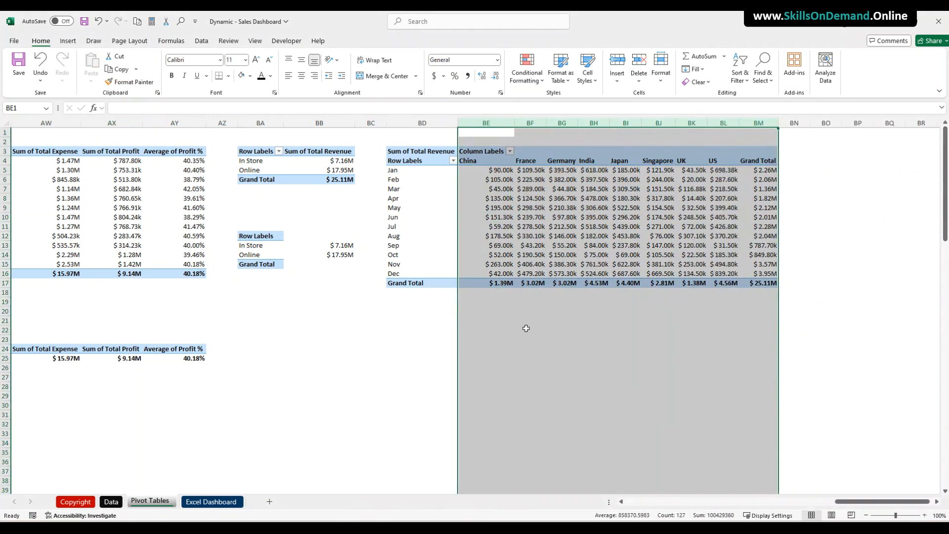
{"action": "left_click", "coordinate": [526, 329]}
Insert a Stacked Area pivot chart from the monthly country revenue pivot table and move it below the table.
{"action": "left_click", "coordinate": [494, 218]}
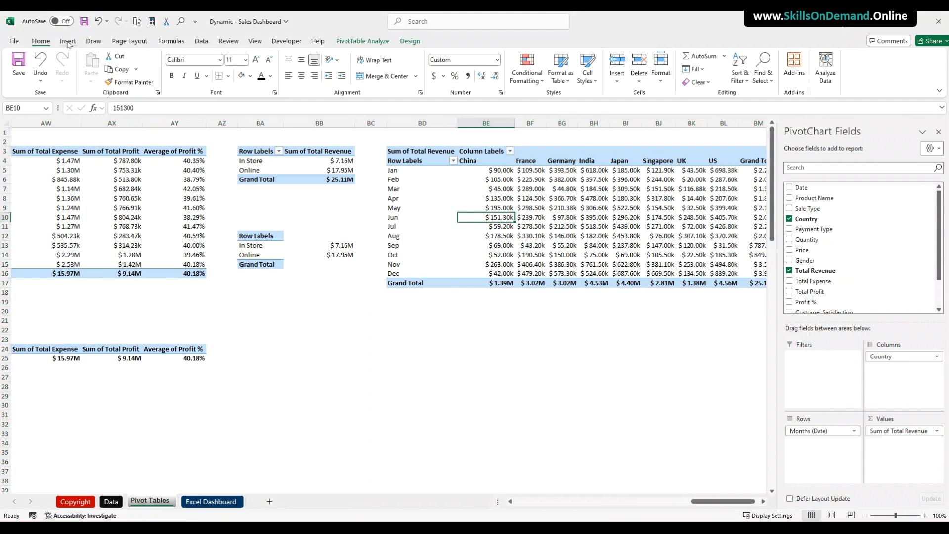
{"action": "left_click", "coordinate": [68, 42]}
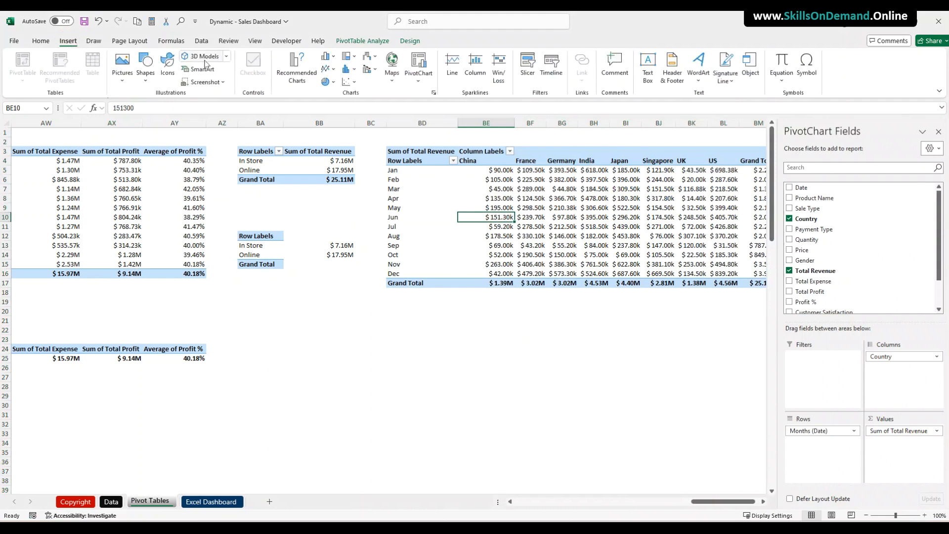
{"action": "left_click", "coordinate": [296, 75]}
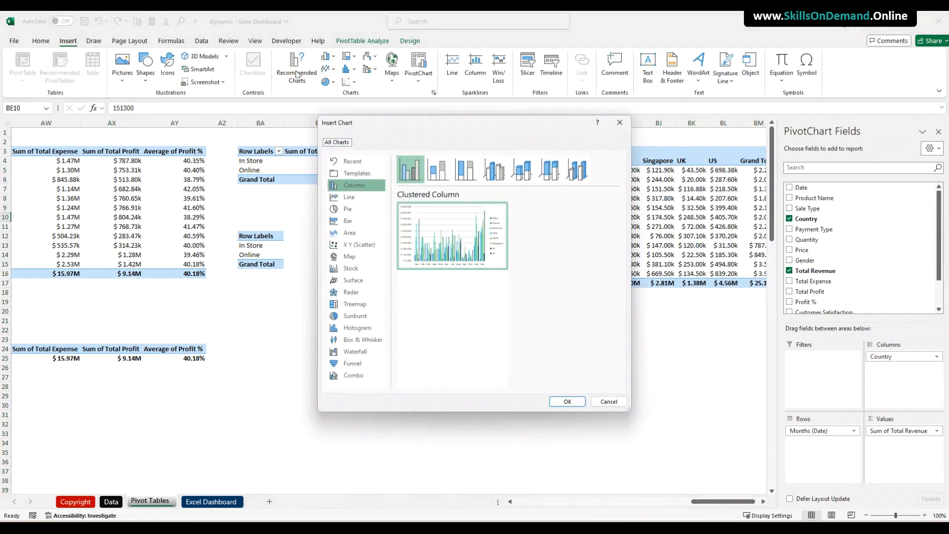
{"action": "left_click", "coordinate": [350, 233]}
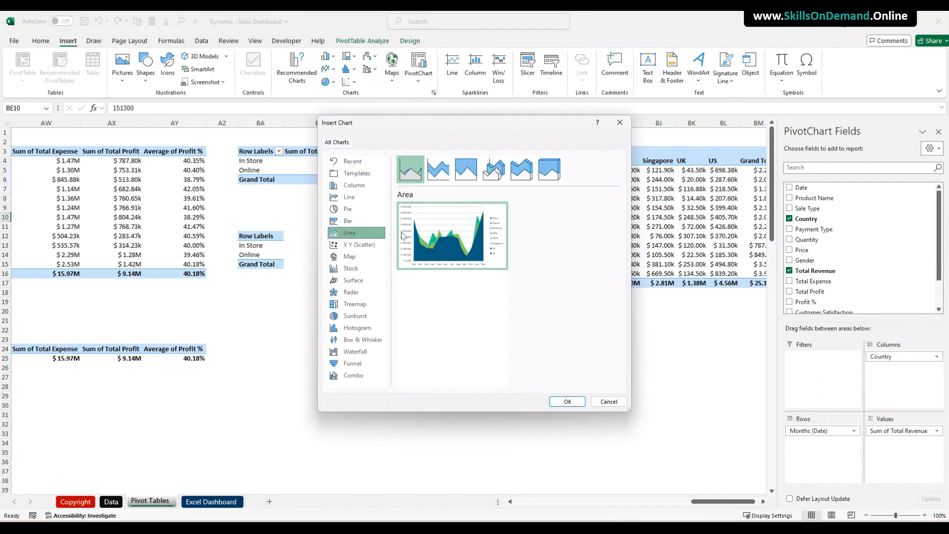
{"action": "left_click", "coordinate": [439, 166]}
{"action": "left_click", "coordinate": [568, 401]}
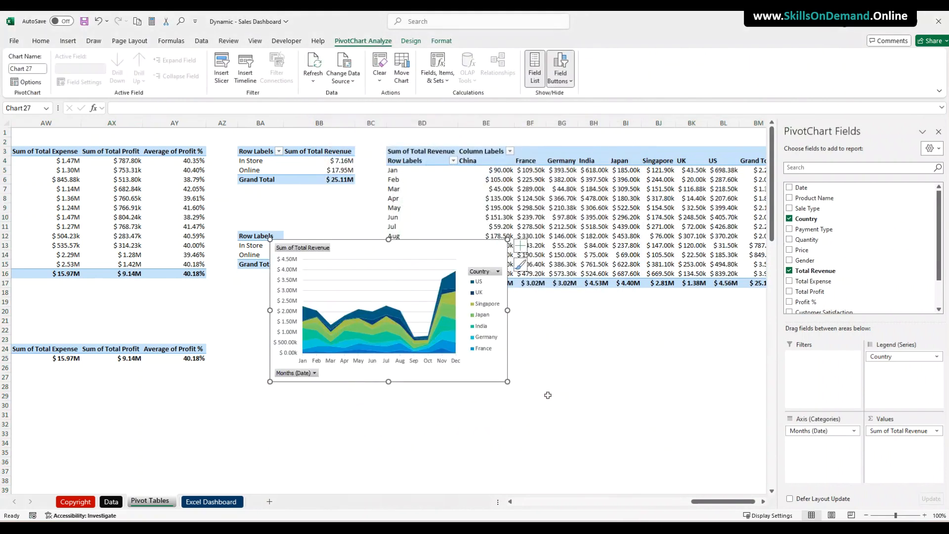
{"action": "left_click_drag", "start_coordinate": [400, 379], "coordinate": [436, 452]}
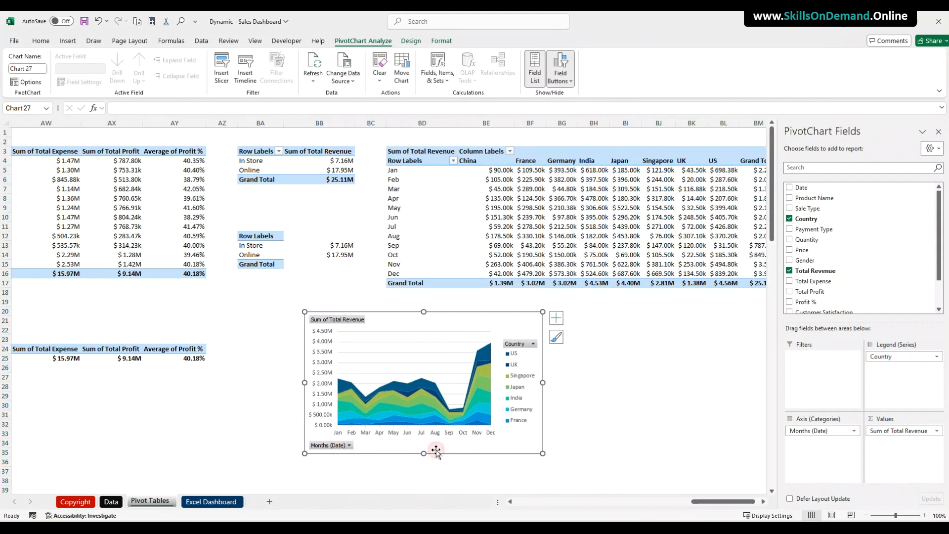
Set the legend position of the country revenue area chart to Top.
{"action": "right_click", "coordinate": [521, 412]}
{"action": "left_click", "coordinate": [575, 505]}
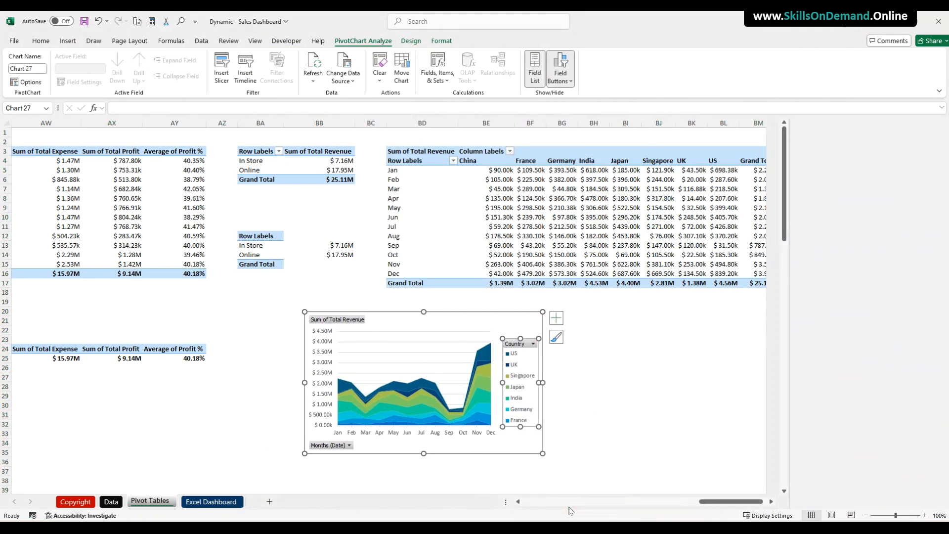
{"action": "left_click", "coordinate": [816, 223]}
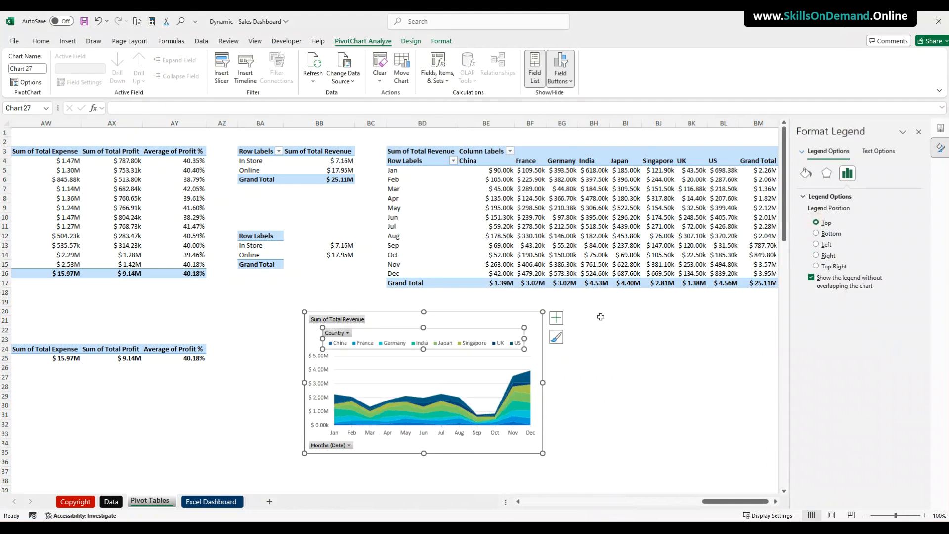
Format the area chart's legend text in black at font size 10.
{"action": "left_click", "coordinate": [41, 41]}
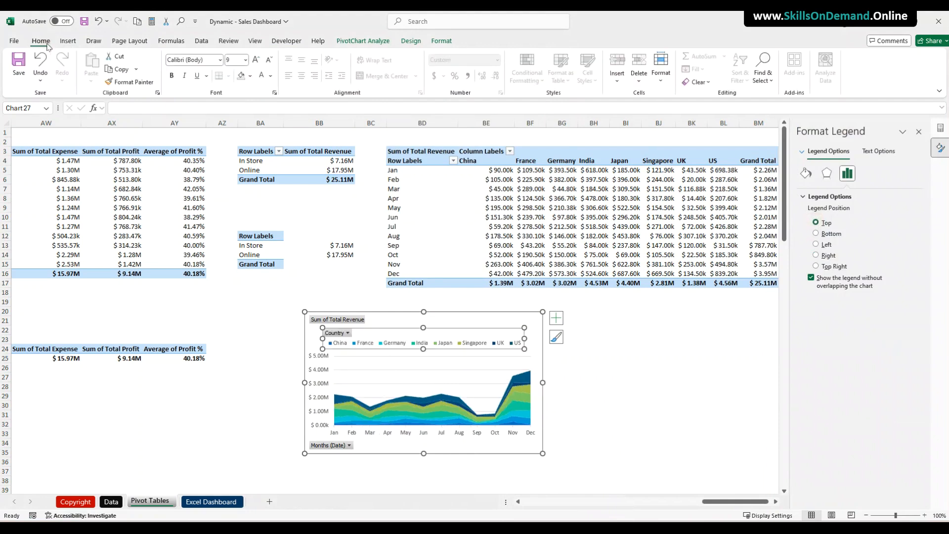
{"action": "left_click", "coordinate": [256, 60]}
{"action": "left_click", "coordinate": [271, 75]}
{"action": "left_click", "coordinate": [269, 117]}
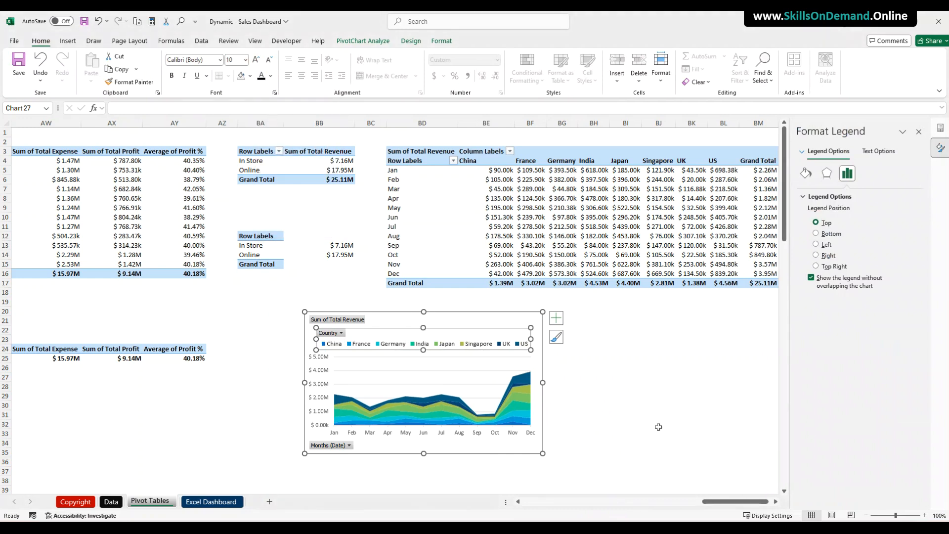
{"action": "left_click", "coordinate": [658, 427]}
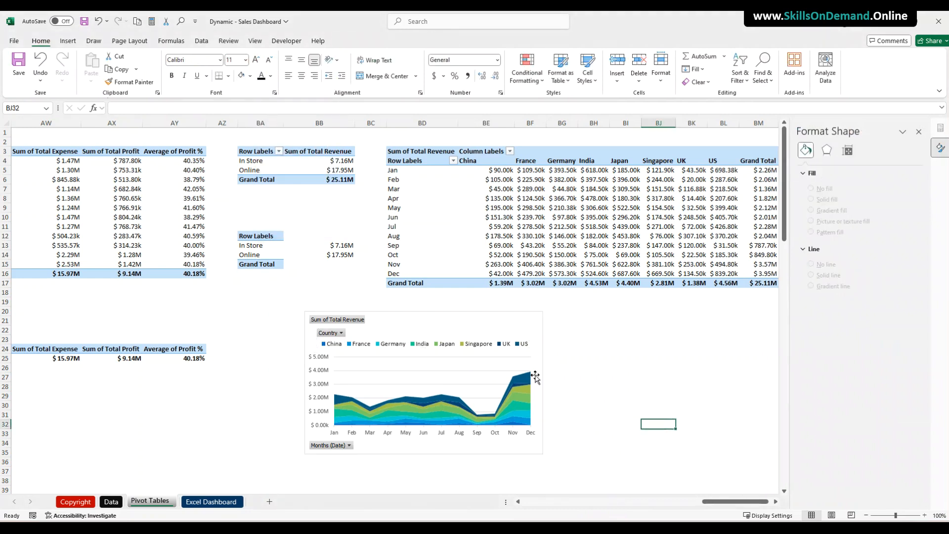
Hide all field buttons on the area chart and make its vertical and horizontal axis labels black.
{"action": "right_click", "coordinate": [338, 321]}
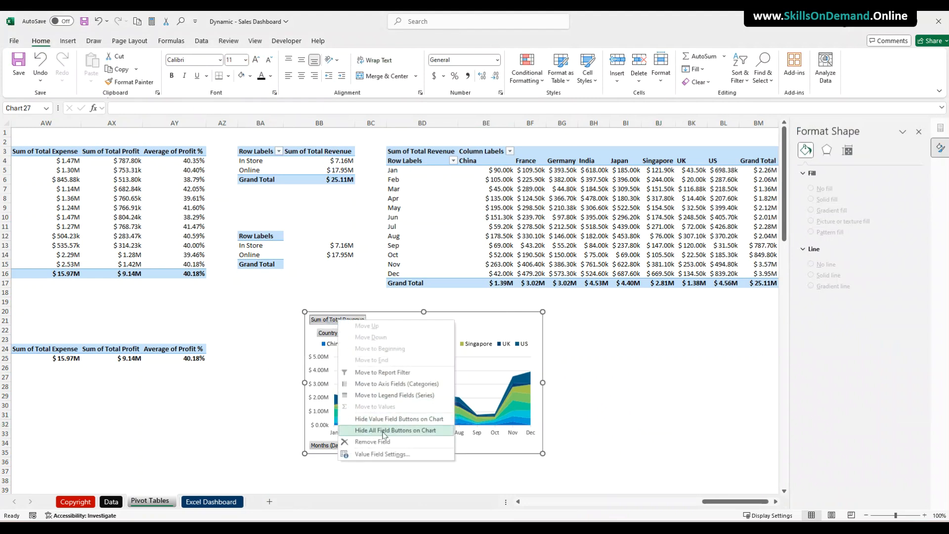
{"action": "left_click", "coordinate": [390, 430]}
{"action": "left_click", "coordinate": [322, 394]}
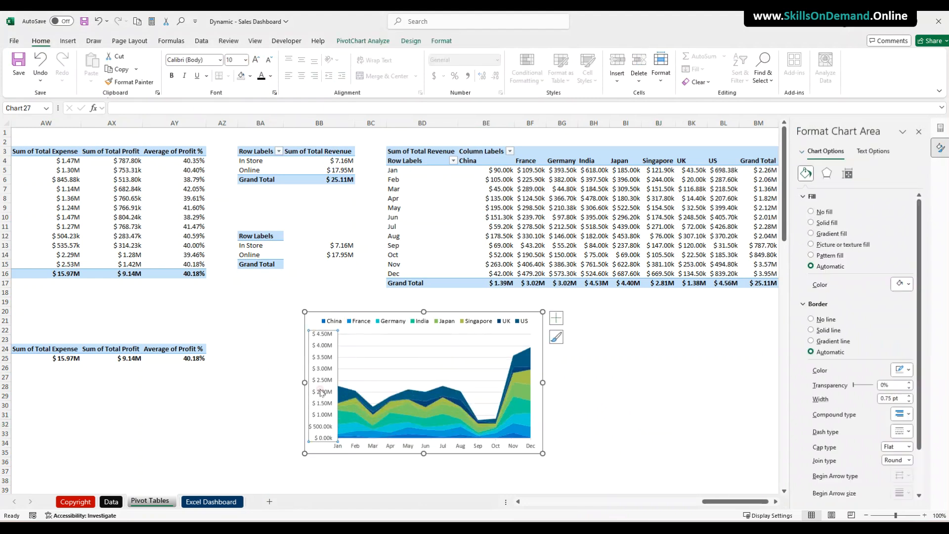
{"action": "left_click", "coordinate": [356, 447]}
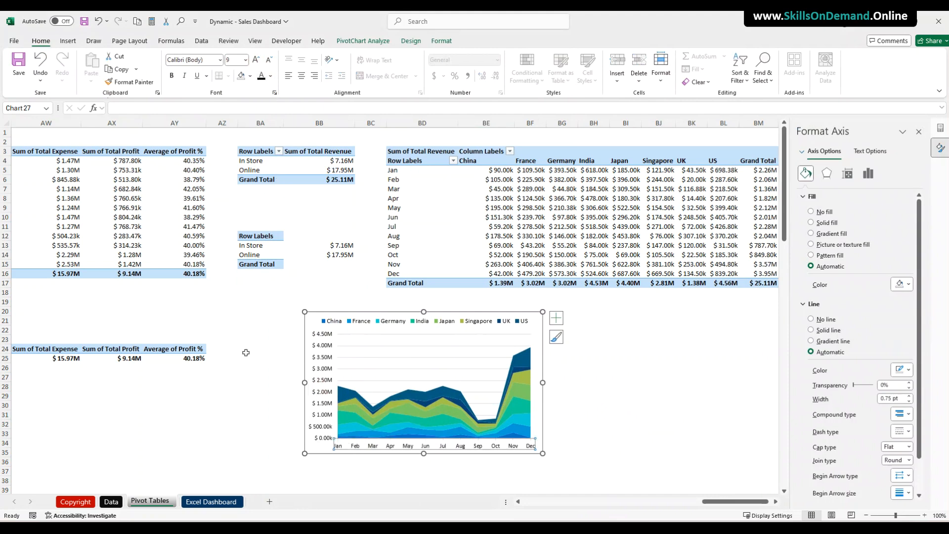
Reduce the area chart legend's font size by one step to 9.
{"action": "left_click", "coordinate": [337, 324]}
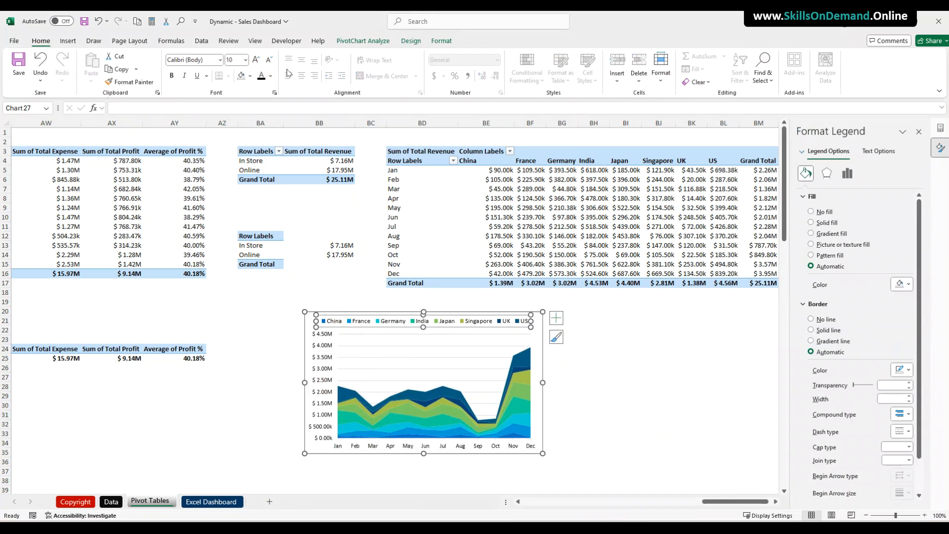
{"action": "left_click", "coordinate": [270, 62]}
{"action": "left_click", "coordinate": [260, 361]}
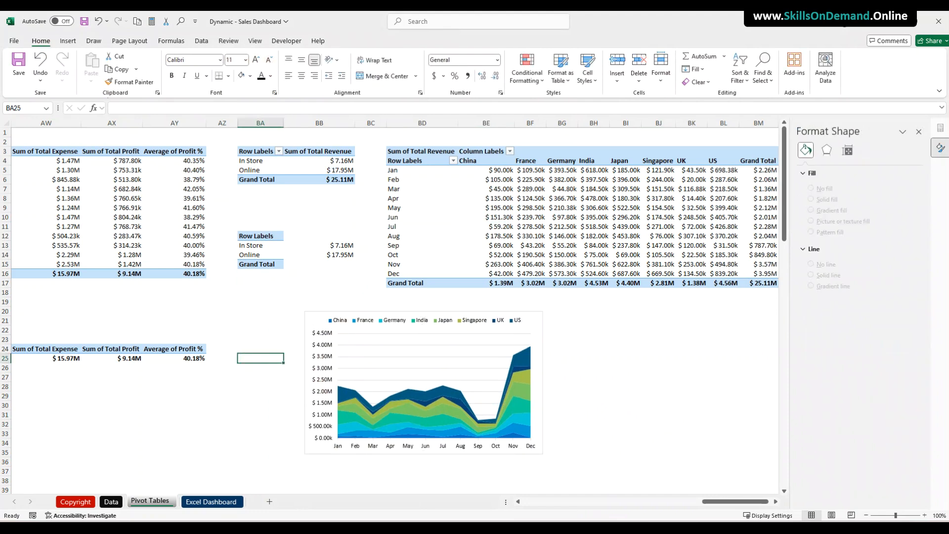
Give the area chart a black outline and an outer shadow offset to the bottom.
{"action": "left_click", "coordinate": [307, 368]}
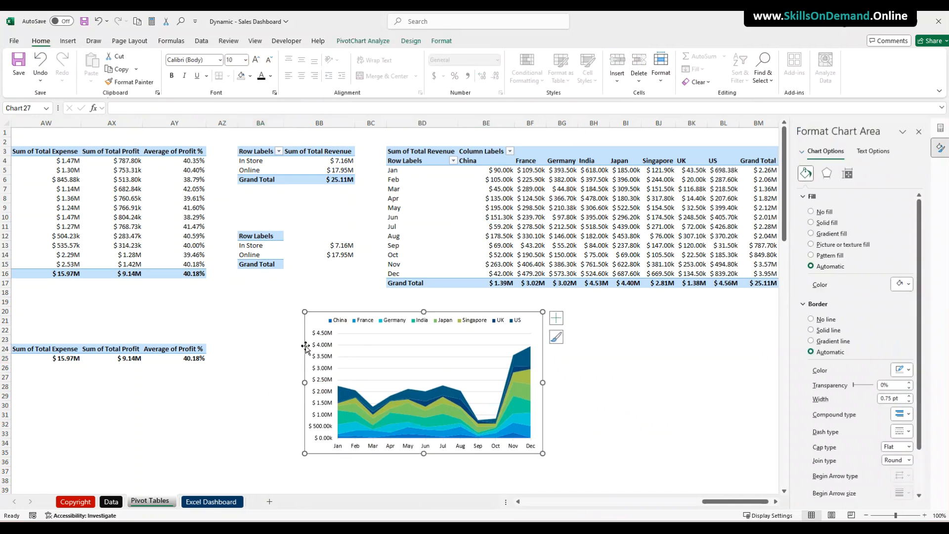
{"action": "left_click", "coordinate": [433, 42]}
{"action": "left_click", "coordinate": [393, 69]}
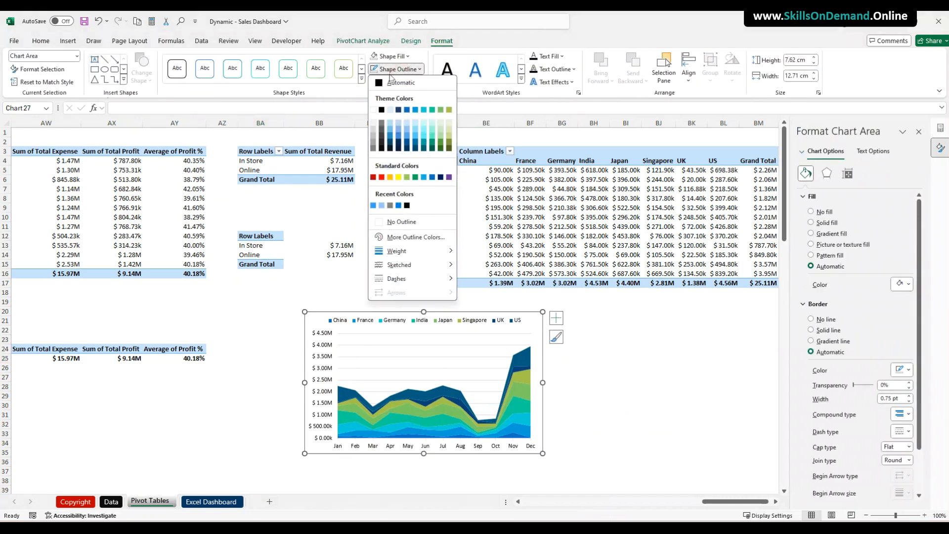
{"action": "left_click", "coordinate": [382, 109]}
{"action": "left_click", "coordinate": [396, 81]}
{"action": "mouse_move", "coordinate": [404, 122]}
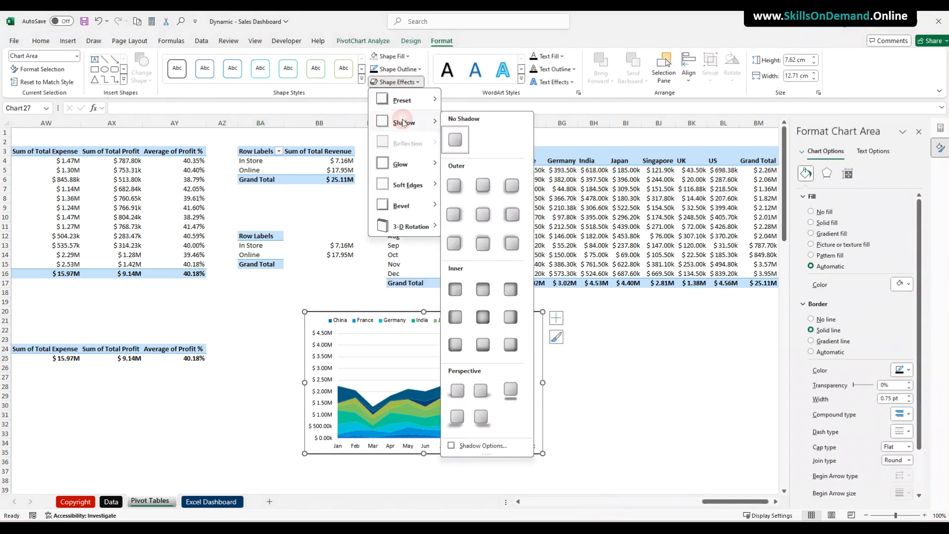
{"action": "left_click", "coordinate": [487, 192]}
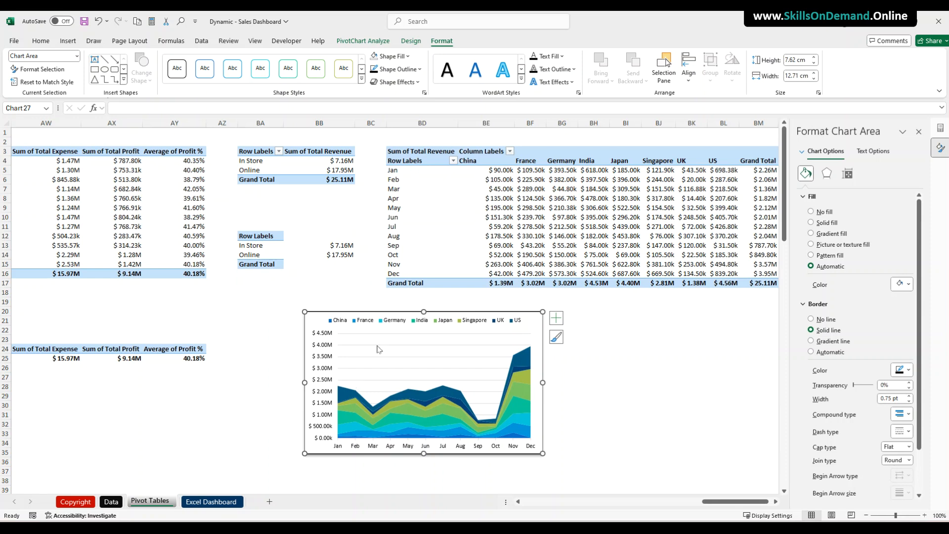
Add a chart title to the area chart reading "Country wise - Sales By Month".
{"action": "left_click", "coordinate": [556, 317]}
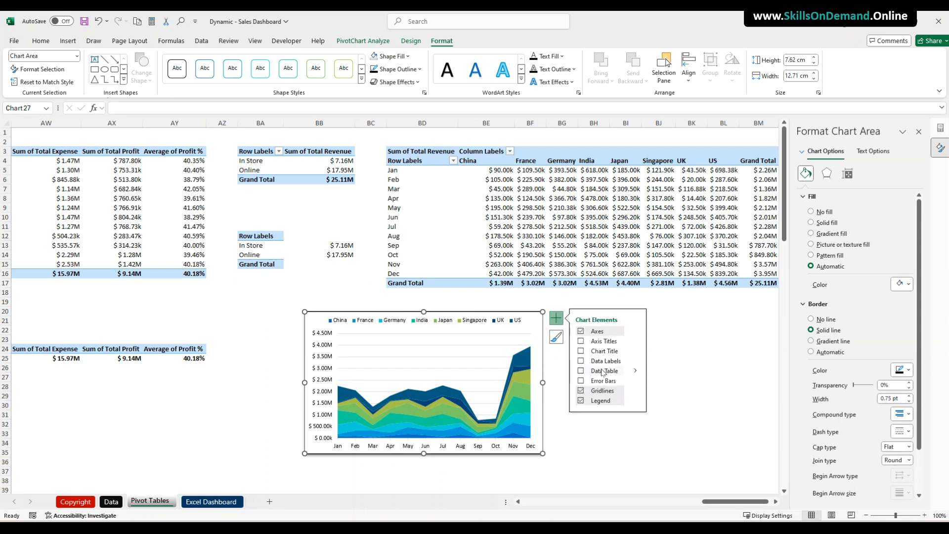
{"action": "left_click", "coordinate": [581, 351]}
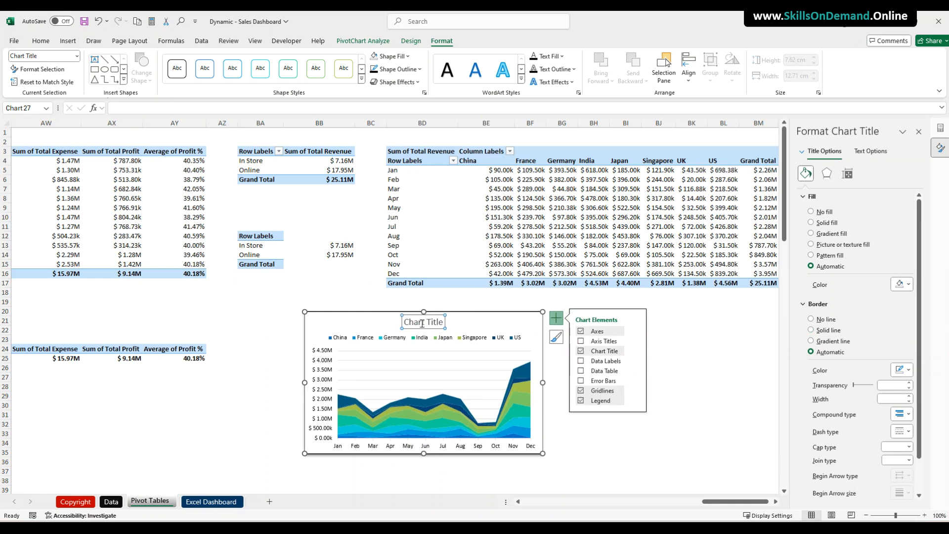
{"action": "left_click", "coordinate": [430, 322]}
{"action": "type", "text": "Co"}
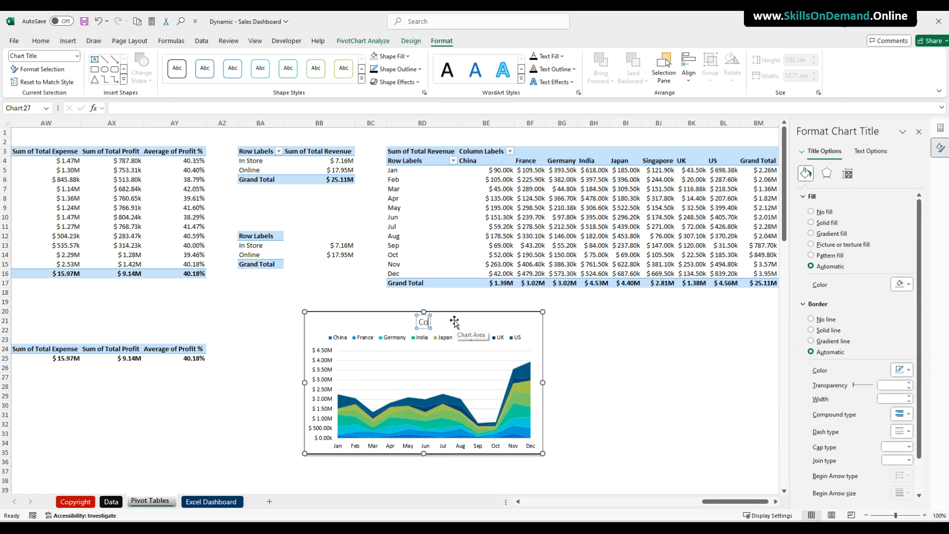
{"action": "type", "text": "untry wise Sales"}
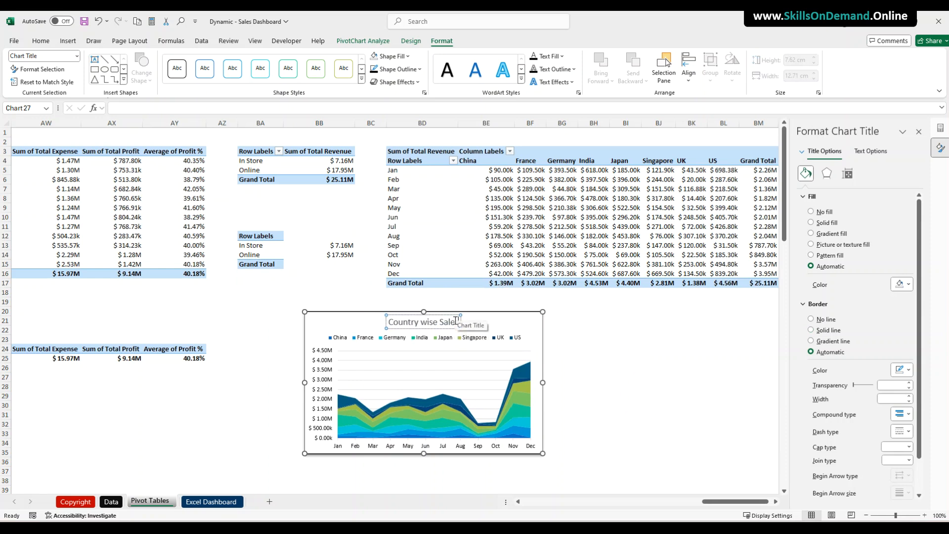
{"action": "type", "text": " Pe"}
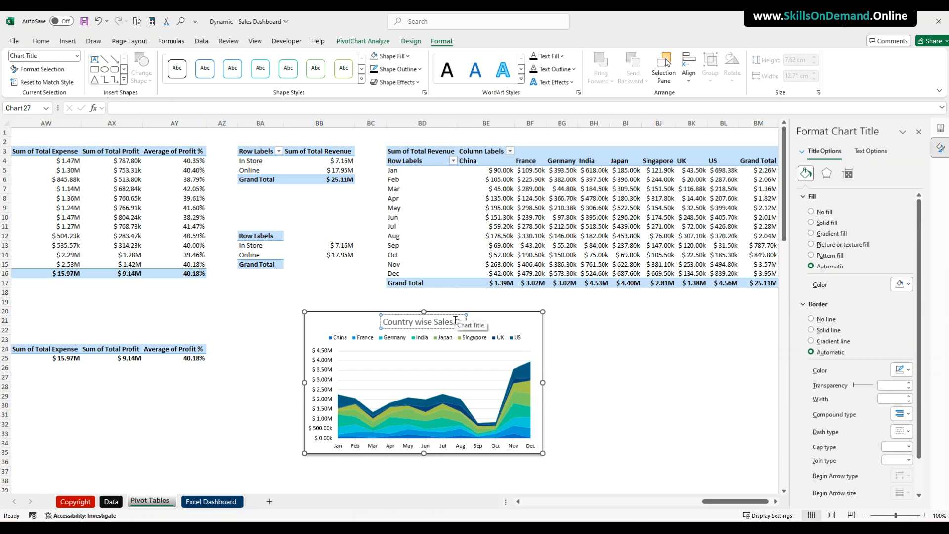
{"action": "type", "text": " Month"}
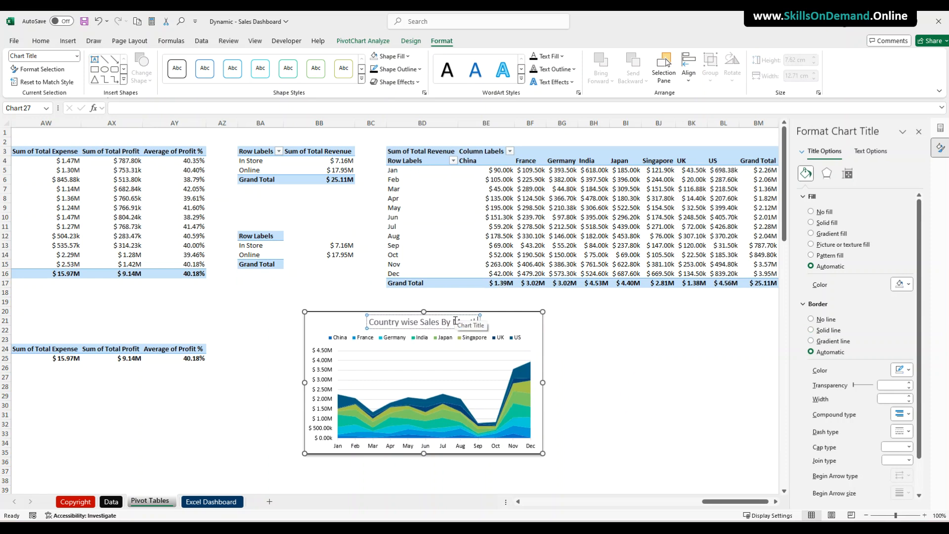
{"action": "left_click", "coordinate": [421, 322]}
{"action": "type", "text": "-"}
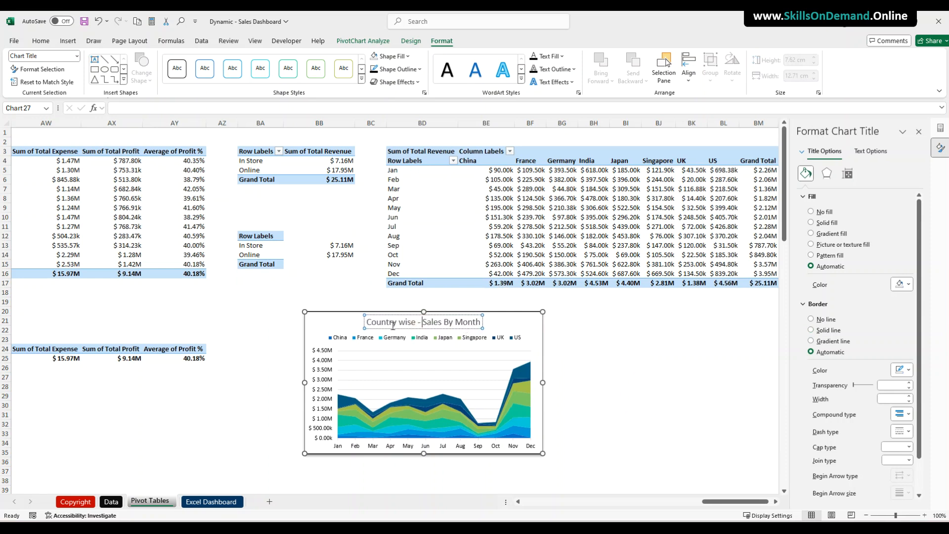
{"action": "key", "text": "Escape"}
Format the area chart's title as bold black text at font size 12.
{"action": "left_click", "coordinate": [40, 42]}
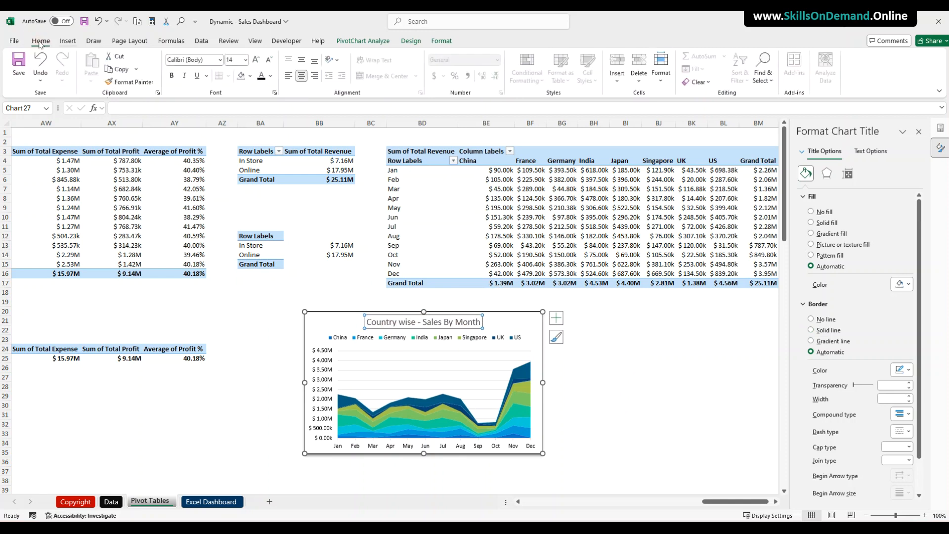
{"action": "left_click", "coordinate": [262, 75]}
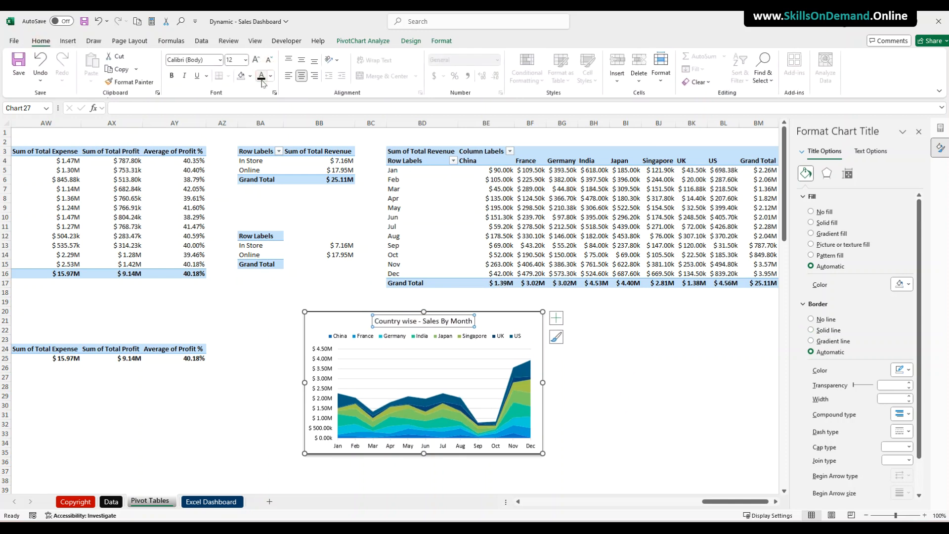
{"action": "left_click", "coordinate": [172, 76]}
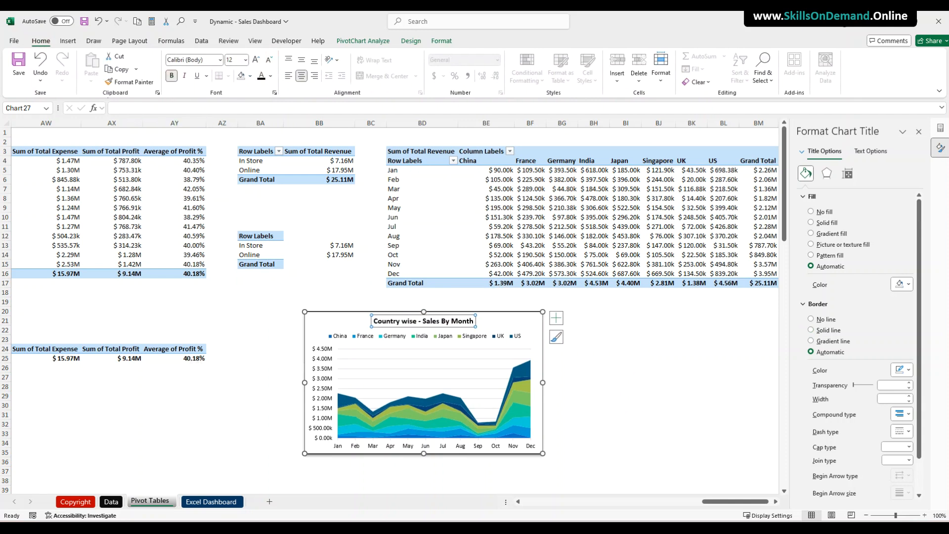
Cut the finished area chart from the Pivot Tables sheet and paste it onto the Excel Dashboard sheet.
{"action": "left_click", "coordinate": [319, 456]}
{"action": "key", "text": "ctrl+x"}
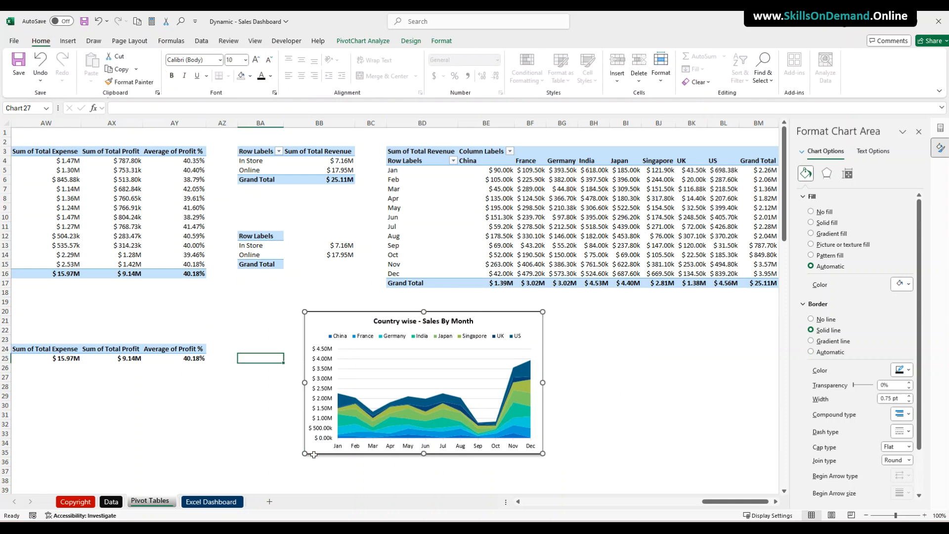
{"action": "left_click", "coordinate": [211, 501]}
{"action": "left_click", "coordinate": [717, 418]}
{"action": "key", "text": "ctrl+v"}
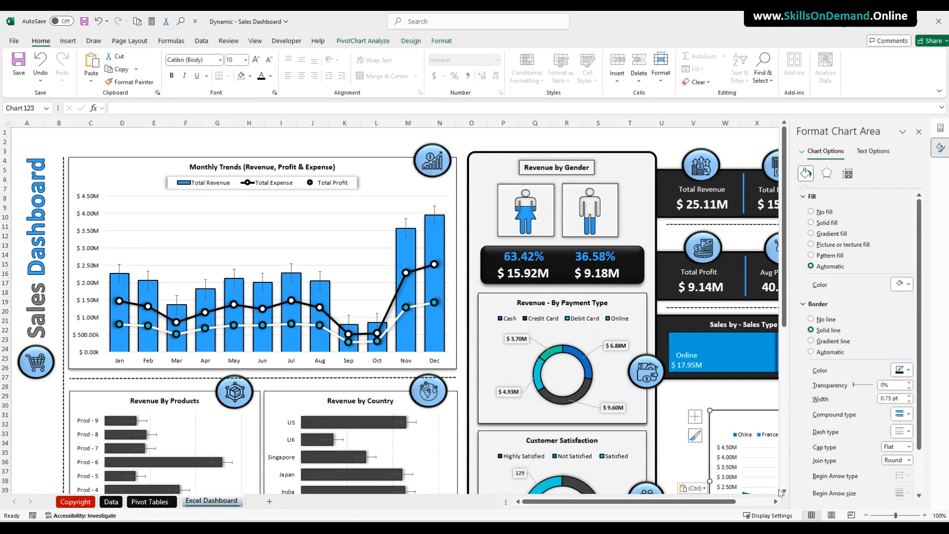
Position the Country wise - Sales By Month chart directly below the Sales by - Sales Type card.
{"action": "left_click", "coordinate": [776, 502]}
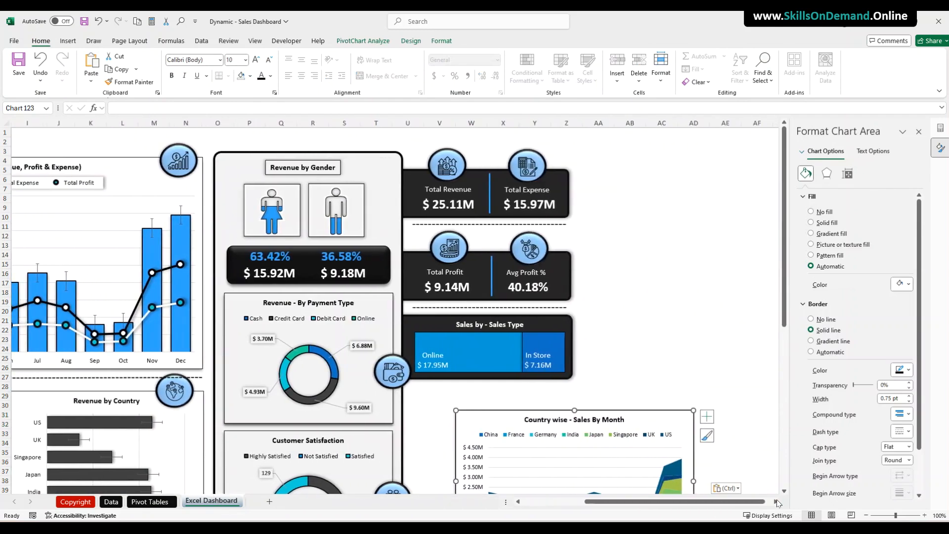
{"action": "left_click_drag", "start_coordinate": [600, 410], "coordinate": [561, 386]}
{"action": "scroll", "coordinate": [689, 418], "scroll_direction": "down", "scroll_amount": 6}
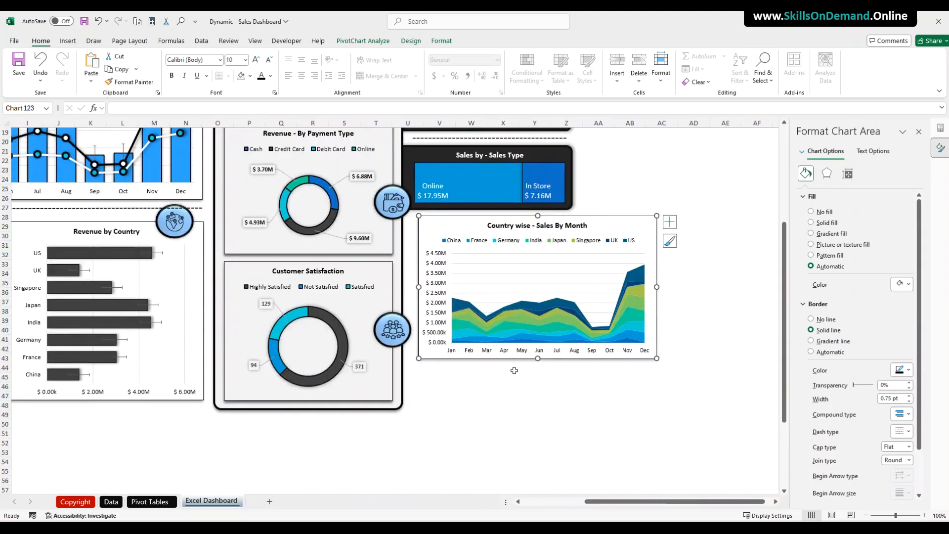
Resize the Country wise - Sales By Month chart to span the Sales Type treemap's left edge to the card's right edge, ending level with the neighbouring frame.
{"action": "left_click_drag", "start_coordinate": [537, 357], "coordinate": [519, 409]}
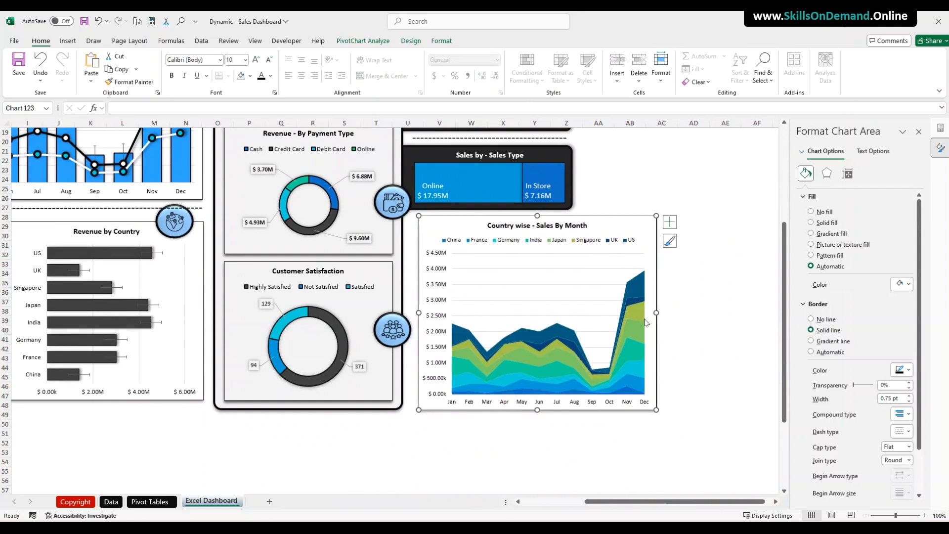
{"action": "left_click_drag", "start_coordinate": [653, 312], "coordinate": [573, 312]}
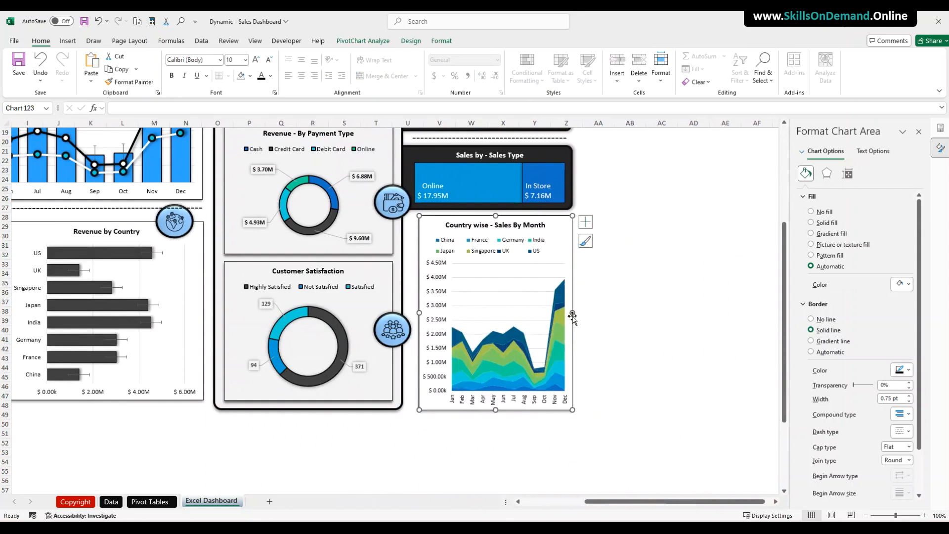
{"action": "left_click", "coordinate": [619, 358]}
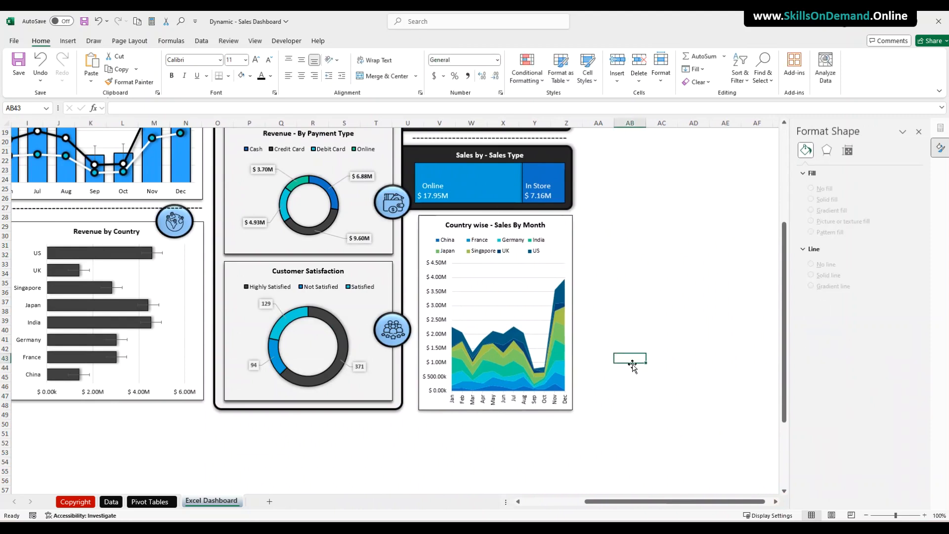
{"action": "left_click", "coordinate": [419, 309]}
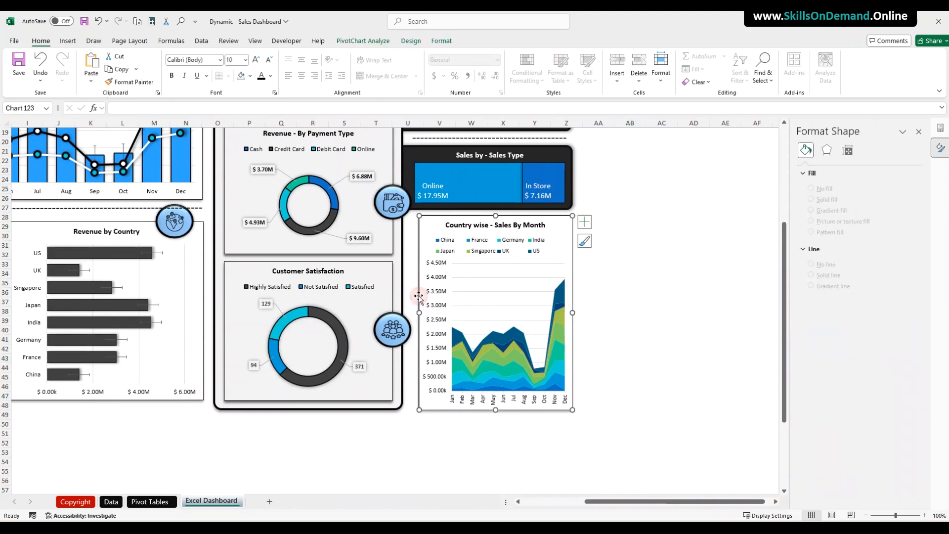
{"action": "left_click_drag", "start_coordinate": [419, 311], "coordinate": [415, 313]}
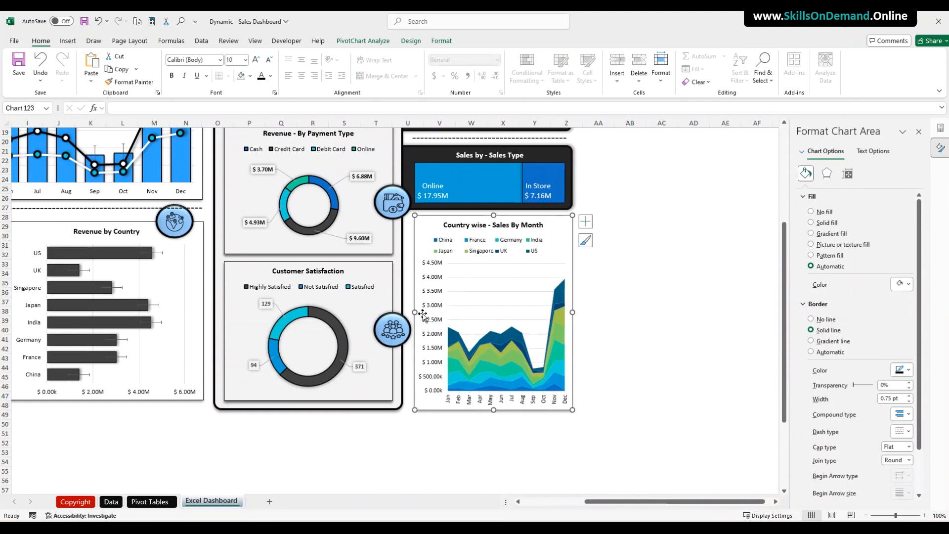
{"action": "left_click", "coordinate": [619, 320]}
{"action": "scroll", "coordinate": [644, 370], "scroll_direction": "up", "scroll_amount": 3}
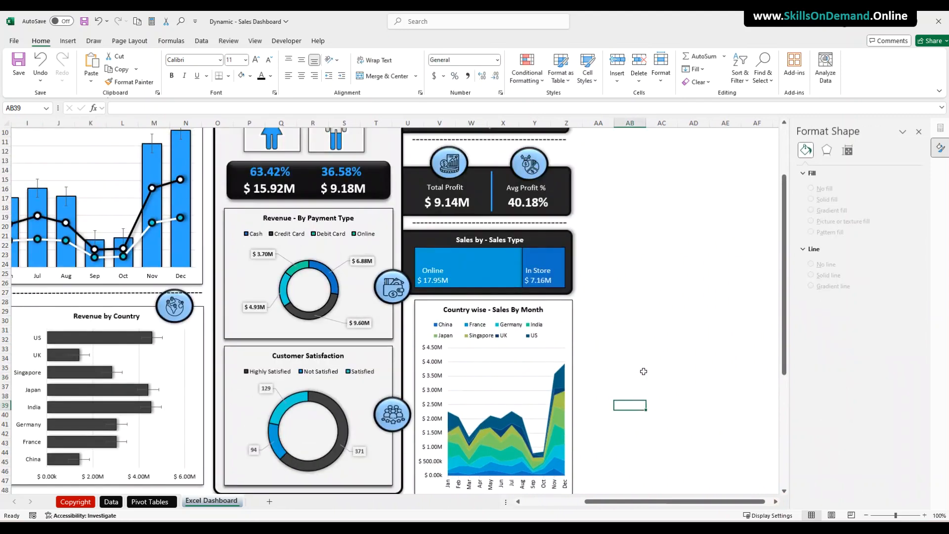
{"action": "scroll", "coordinate": [640, 361], "scroll_direction": "up", "scroll_amount": 2}
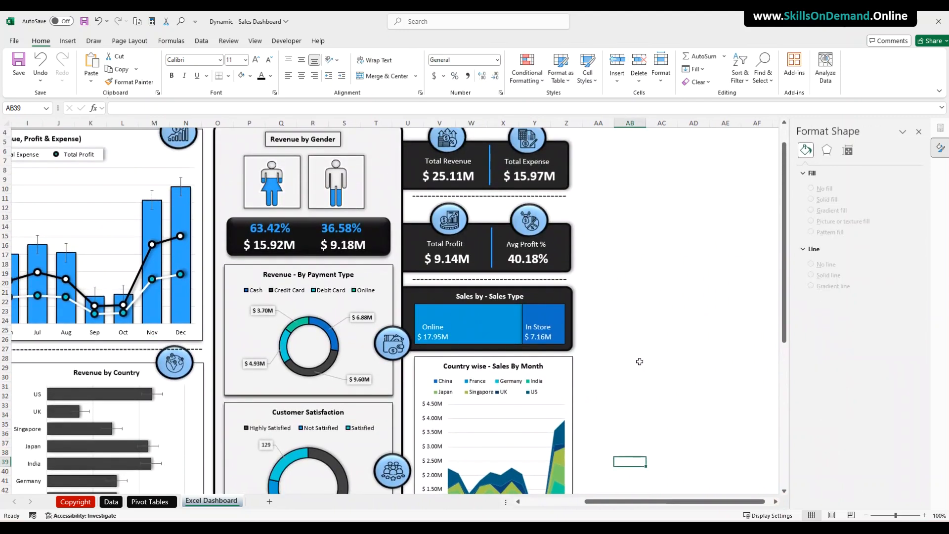
Insert slicers for Product Name, Sale Type, Country, Payment Type, Gender and Months (Date) from the monthly revenue by country pivot table.
{"action": "scroll", "coordinate": [640, 362], "scroll_direction": "down", "scroll_amount": 2}
{"action": "scroll", "coordinate": [639, 361], "scroll_direction": "up", "scroll_amount": 3}
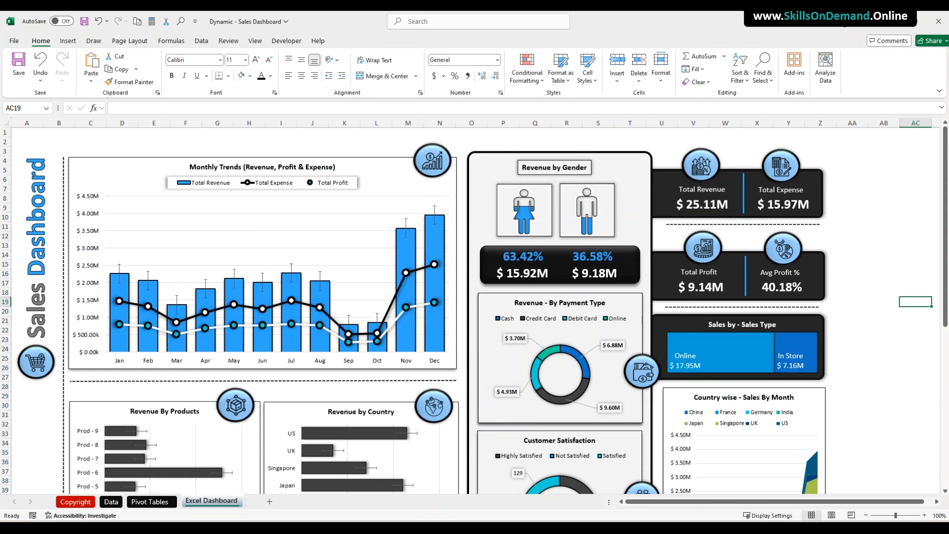
{"action": "left_click", "coordinate": [165, 502]}
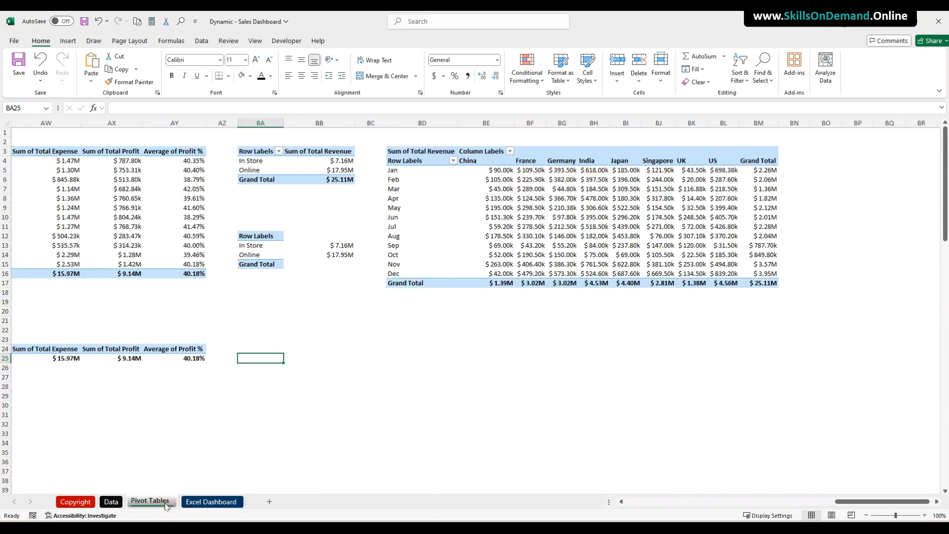
{"action": "left_click", "coordinate": [518, 217]}
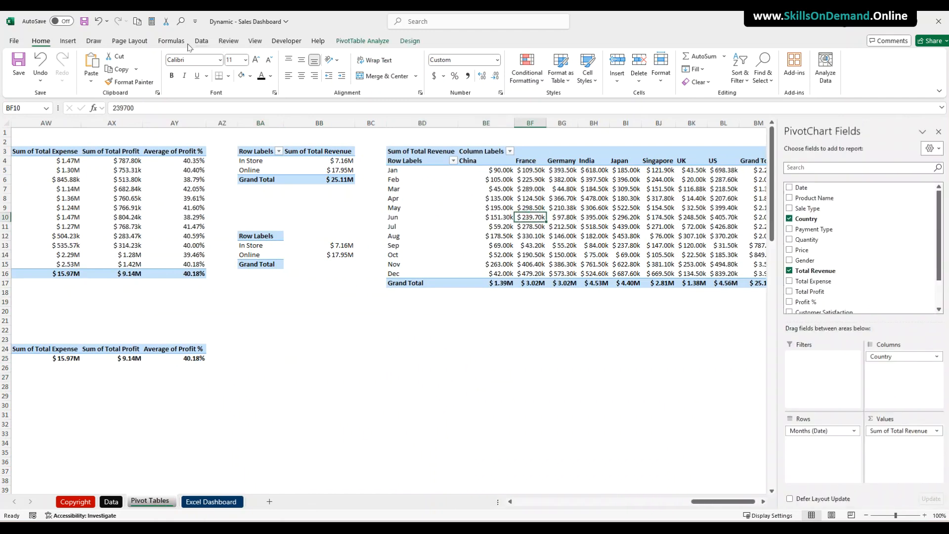
{"action": "left_click", "coordinate": [68, 41]}
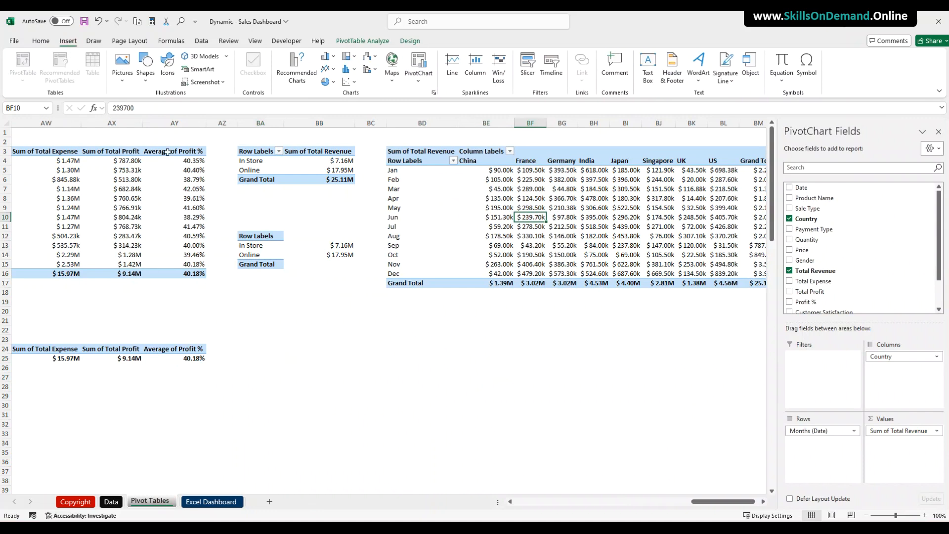
{"action": "left_click", "coordinate": [528, 64]}
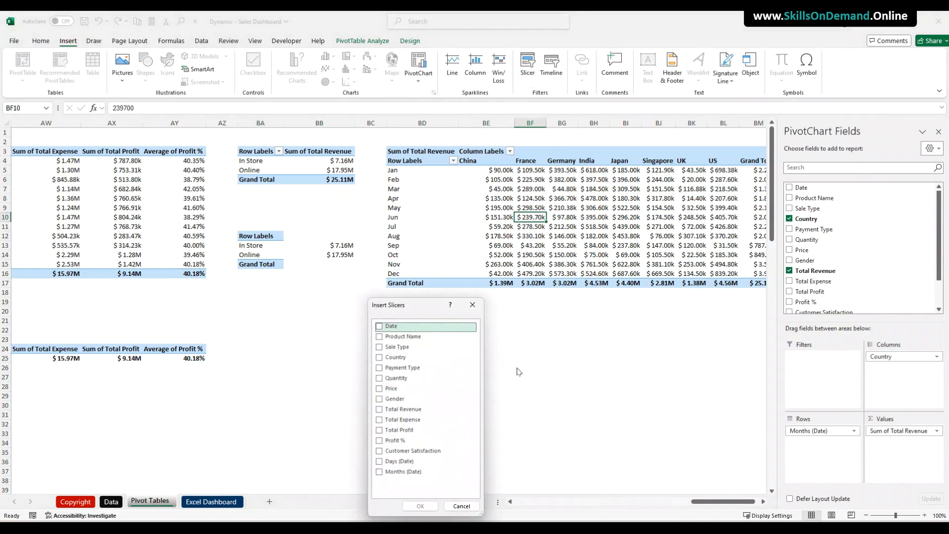
{"action": "left_click", "coordinate": [379, 462]}
{"action": "left_click", "coordinate": [379, 462]}
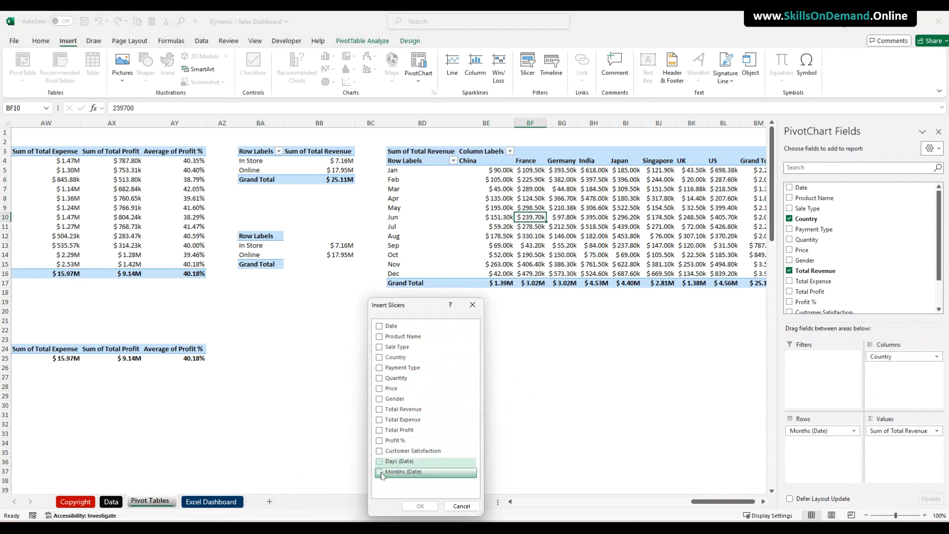
{"action": "left_click", "coordinate": [380, 472]}
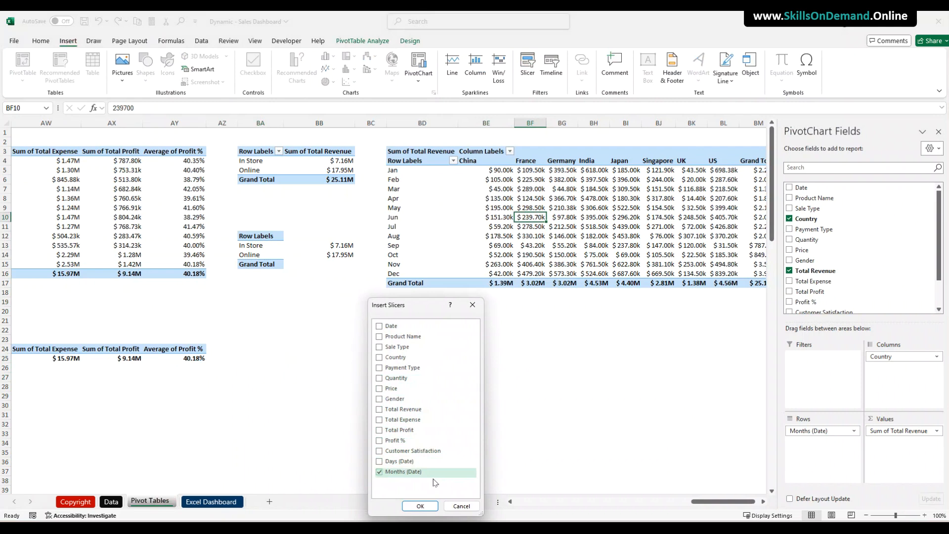
{"action": "left_click", "coordinate": [379, 338]}
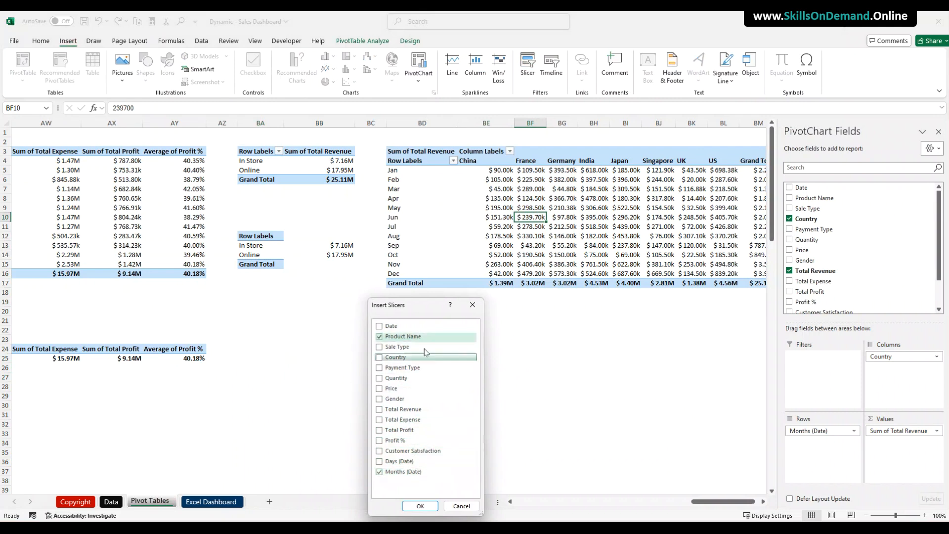
{"action": "left_click", "coordinate": [381, 347]}
{"action": "left_click", "coordinate": [380, 357]}
{"action": "left_click", "coordinate": [380, 368]}
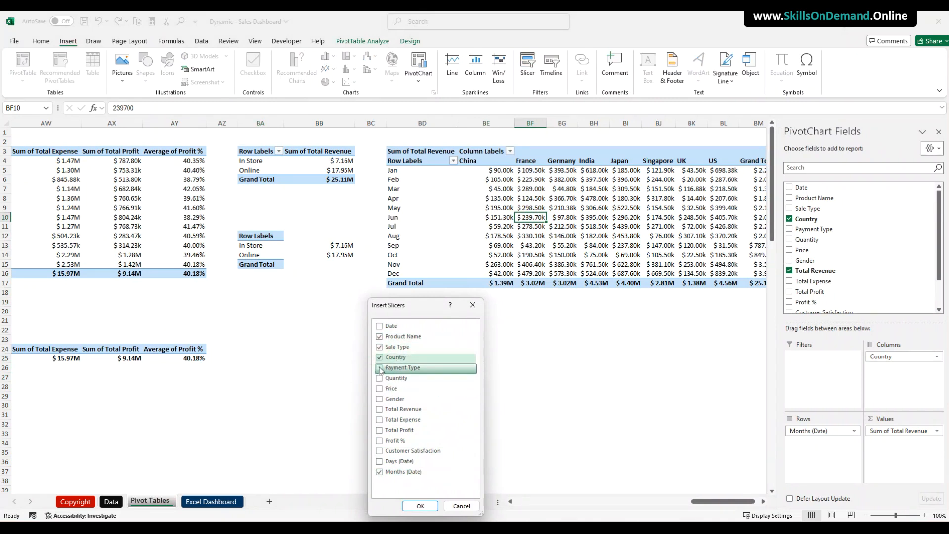
{"action": "left_click", "coordinate": [380, 399]}
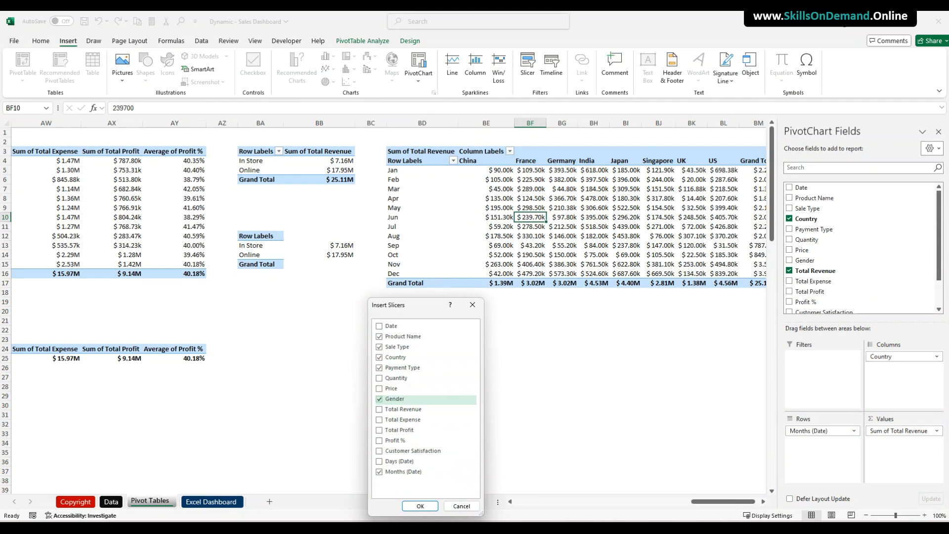
{"action": "left_click", "coordinate": [404, 506]}
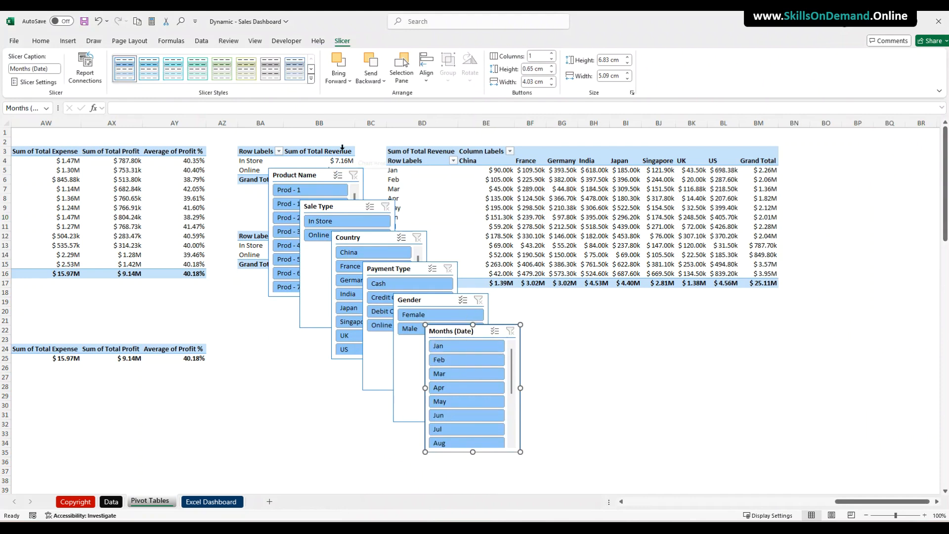
Set the Product Name slicer to hide items with no data.
{"action": "left_click", "coordinate": [294, 174]}
{"action": "right_click", "coordinate": [293, 173]}
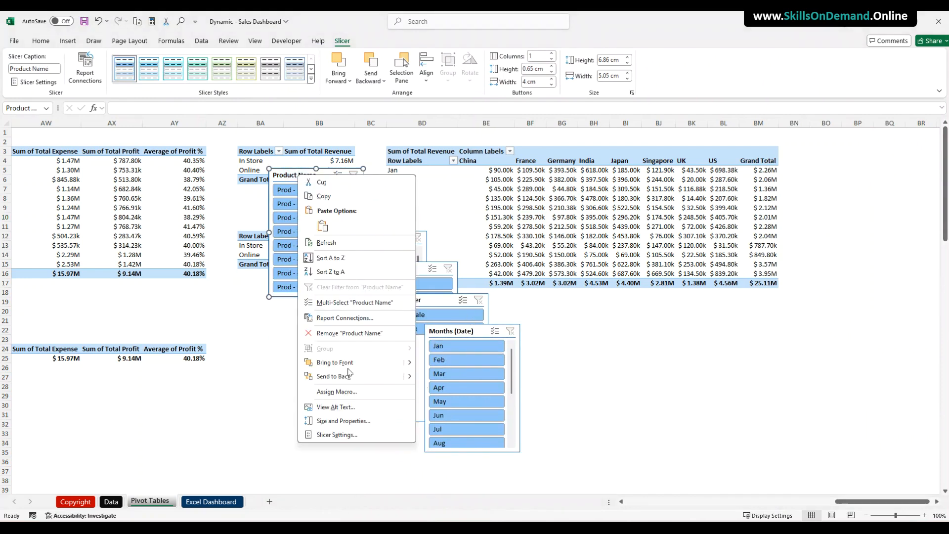
{"action": "left_click", "coordinate": [329, 436]}
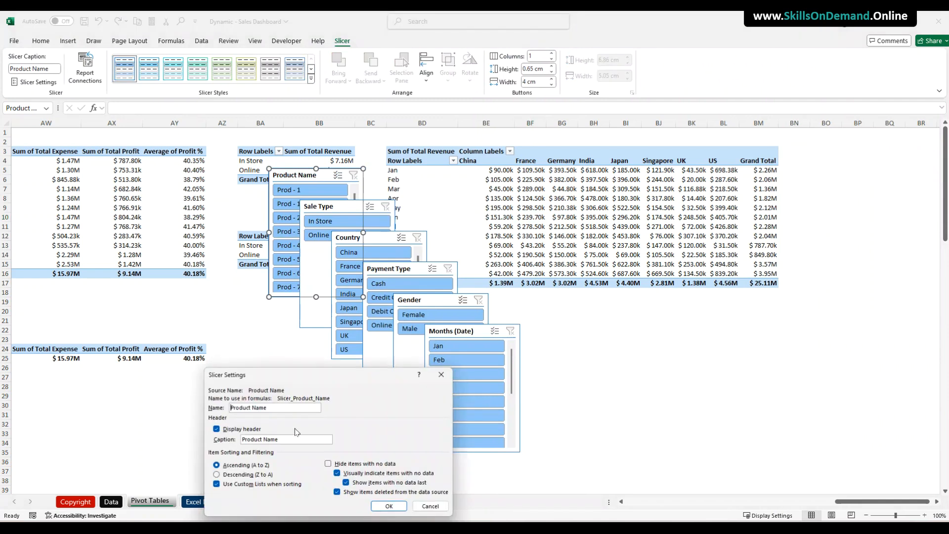
{"action": "left_click", "coordinate": [328, 465]}
{"action": "left_click", "coordinate": [390, 506]}
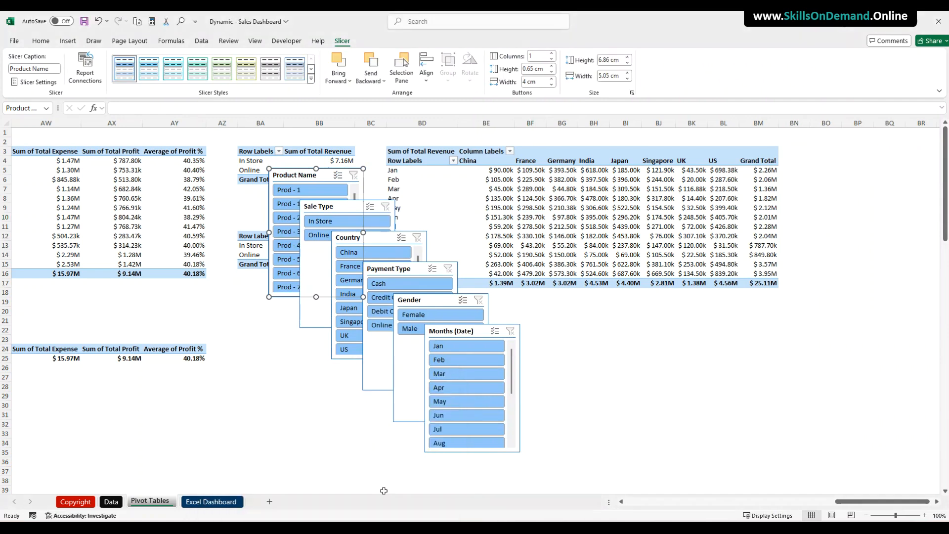
Set the Sale Type slicer to hide items with no data.
{"action": "left_click", "coordinate": [342, 207]}
{"action": "right_click", "coordinate": [342, 207]}
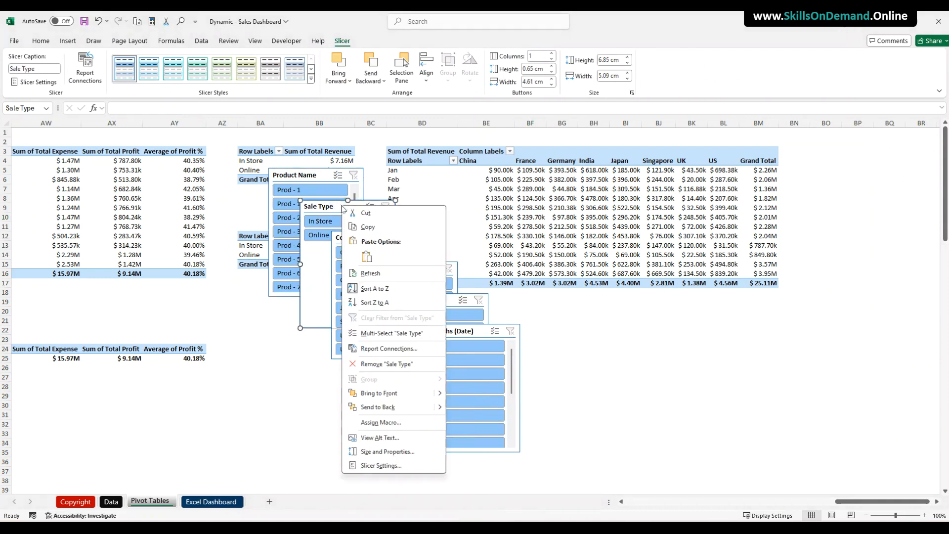
{"action": "left_click", "coordinate": [380, 465]}
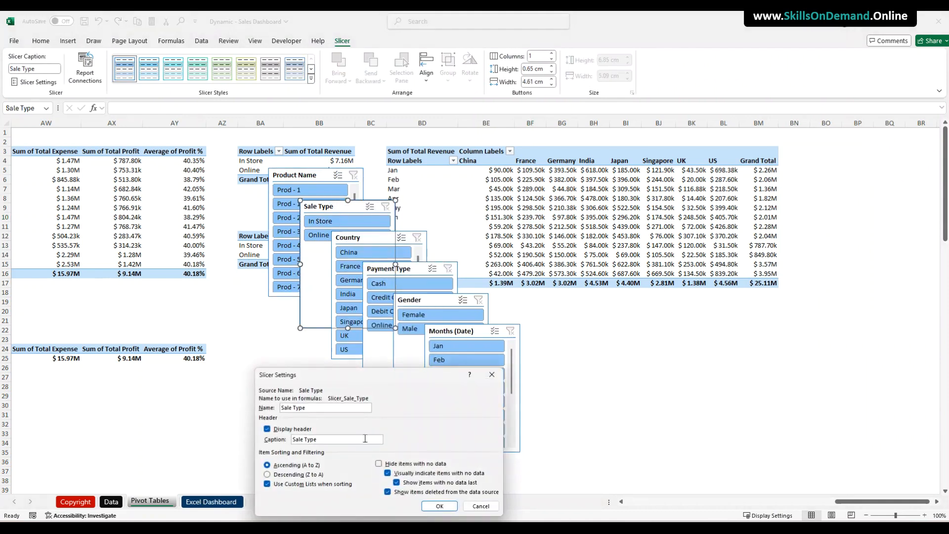
{"action": "left_click", "coordinate": [379, 464]}
{"action": "left_click", "coordinate": [424, 503]}
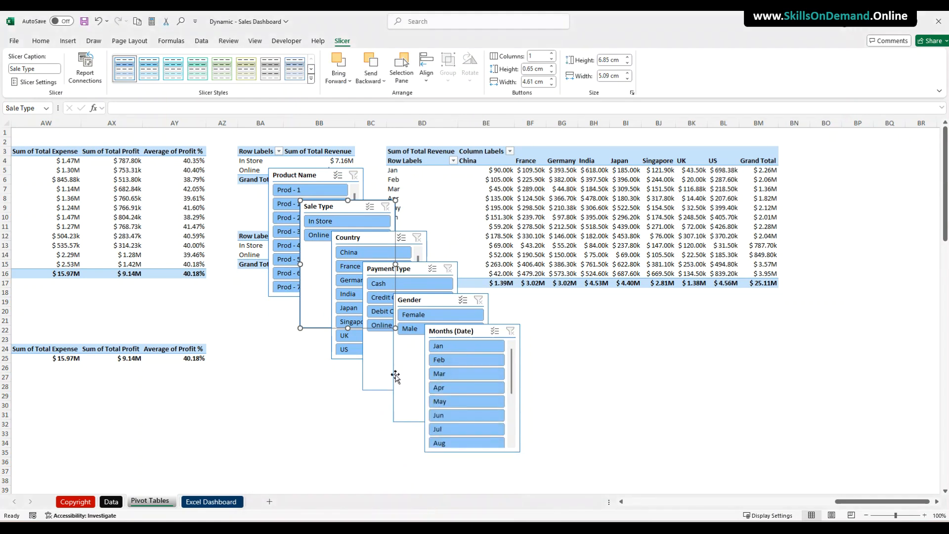
Set the Country slicer to hide items with no data.
{"action": "left_click", "coordinate": [343, 237]}
{"action": "right_click", "coordinate": [343, 238]}
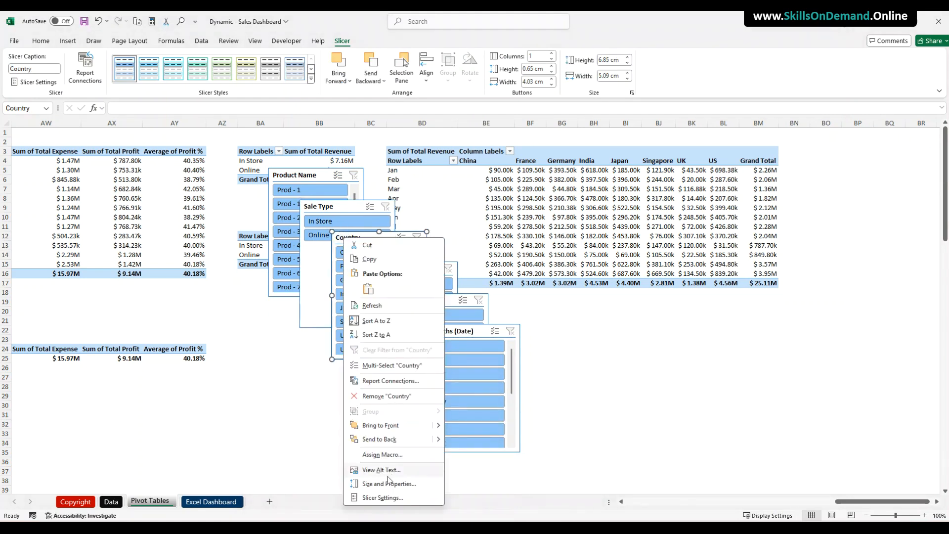
{"action": "left_click", "coordinate": [383, 498]}
{"action": "left_click", "coordinate": [389, 464]}
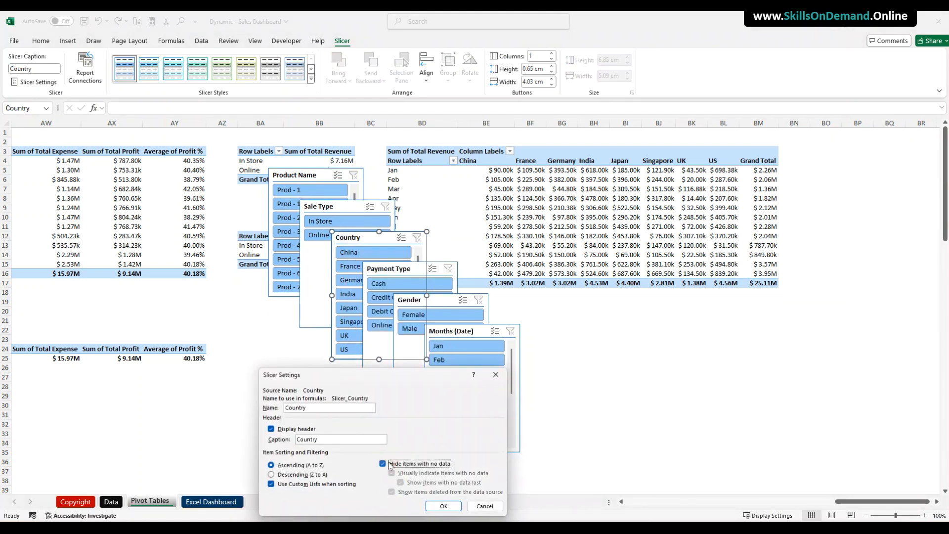
{"action": "left_click", "coordinate": [443, 506]}
Set the Payment Type slicer to hide items with no data.
{"action": "left_click", "coordinate": [377, 266]}
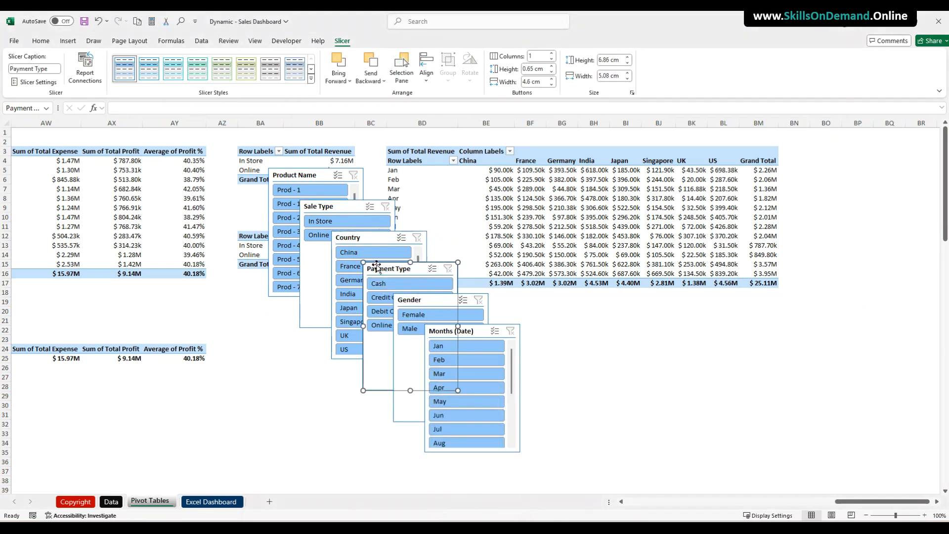
{"action": "right_click", "coordinate": [377, 268]}
{"action": "left_click", "coordinate": [448, 510]}
{"action": "left_click", "coordinate": [415, 462]}
{"action": "left_click", "coordinate": [473, 501]}
Set the Gender slicer to hide items with no data.
{"action": "left_click", "coordinate": [412, 300]}
{"action": "right_click", "coordinate": [413, 301]}
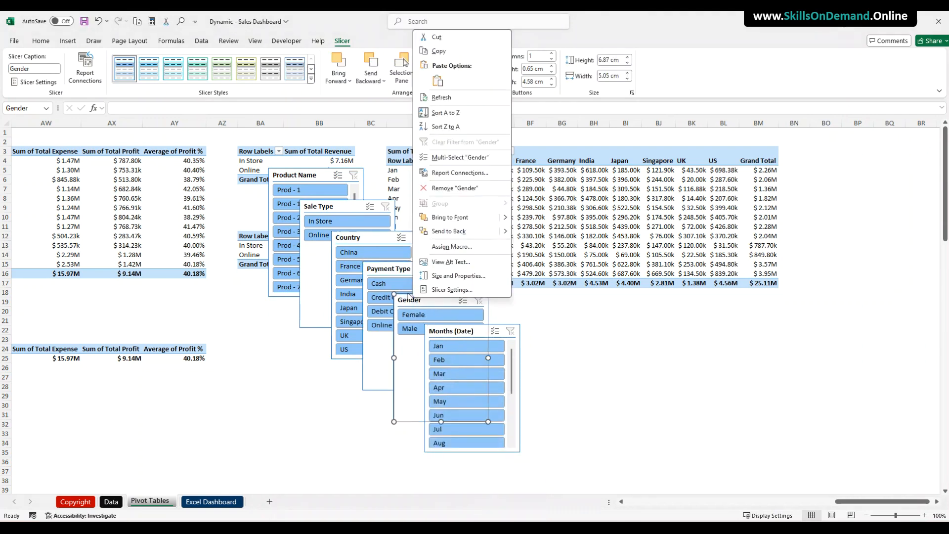
{"action": "left_click", "coordinate": [435, 291]}
{"action": "left_click", "coordinate": [434, 320]}
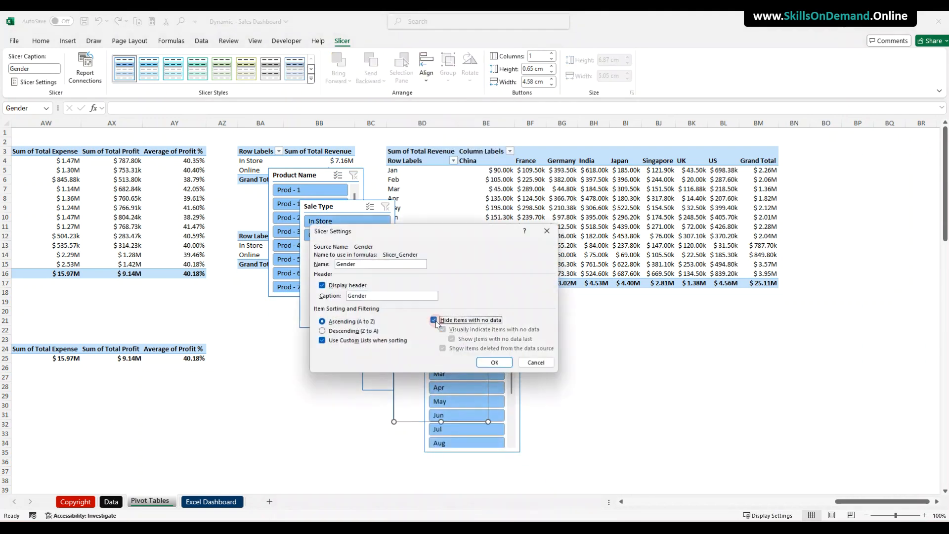
{"action": "left_click", "coordinate": [495, 363]}
Set the Months (Date) slicer to hide items with no data.
{"action": "left_click", "coordinate": [441, 331]}
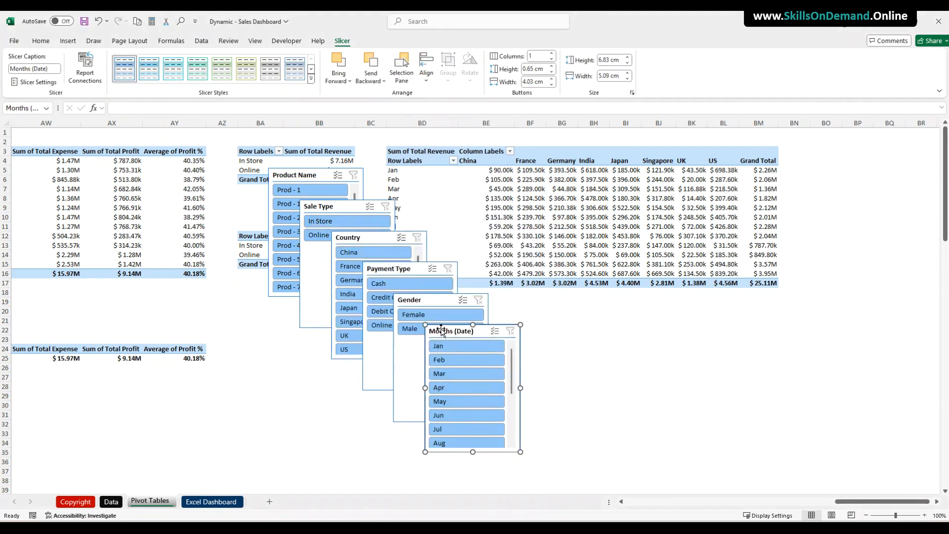
{"action": "right_click", "coordinate": [442, 332]}
{"action": "left_click", "coordinate": [482, 321]}
{"action": "left_click", "coordinate": [468, 351]}
{"action": "left_click", "coordinate": [528, 393]}
{"action": "left_click", "coordinate": [233, 416]}
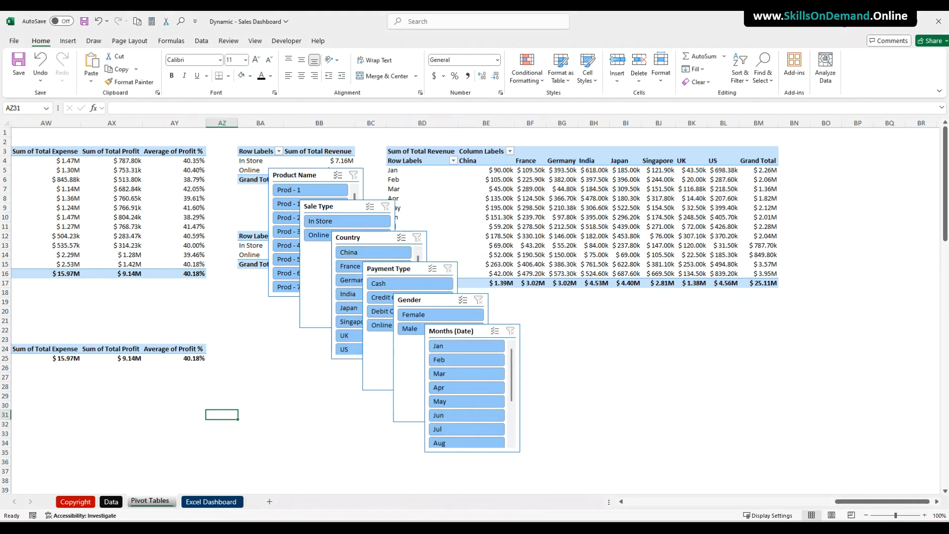
Apply the first dark blue style from the Dark slicer styles to all six slicers together.
{"action": "left_click", "coordinate": [280, 181]}
{"action": "left_click", "coordinate": [329, 208], "text": "ctrl"}
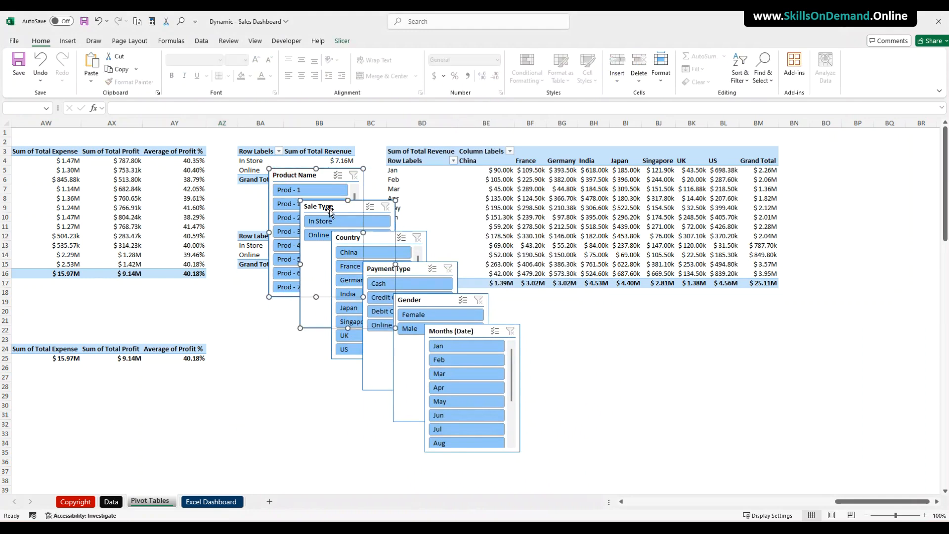
{"action": "left_click", "coordinate": [349, 238], "text": "ctrl"}
{"action": "left_click", "coordinate": [383, 268], "text": "ctrl"}
{"action": "left_click", "coordinate": [415, 303], "text": "ctrl"}
{"action": "left_click", "coordinate": [439, 330], "text": "ctrl"}
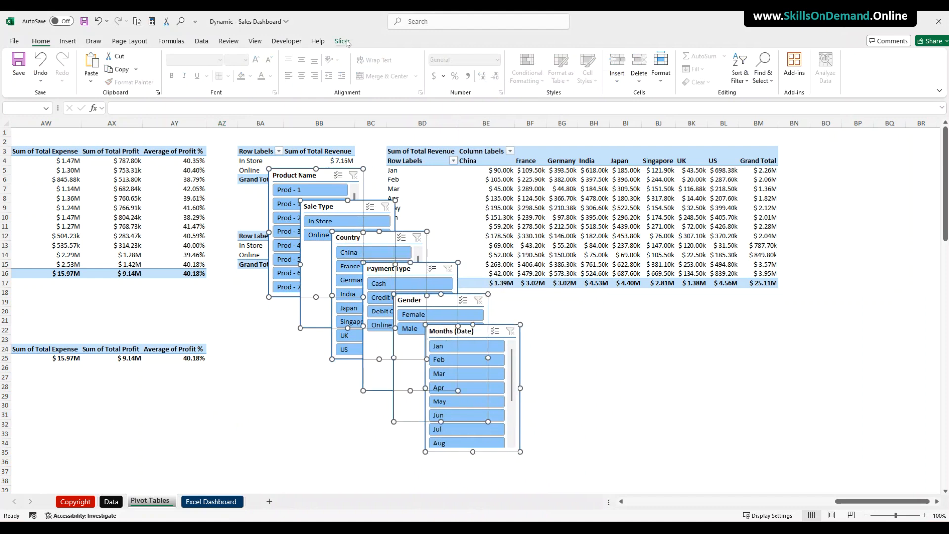
{"action": "left_click", "coordinate": [343, 41]}
{"action": "left_click", "coordinate": [311, 79]}
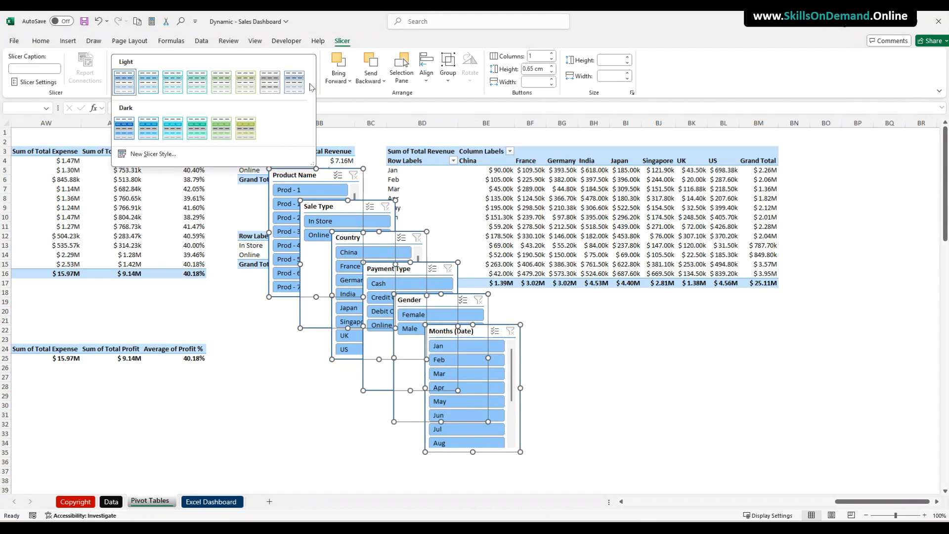
{"action": "left_click", "coordinate": [124, 123]}
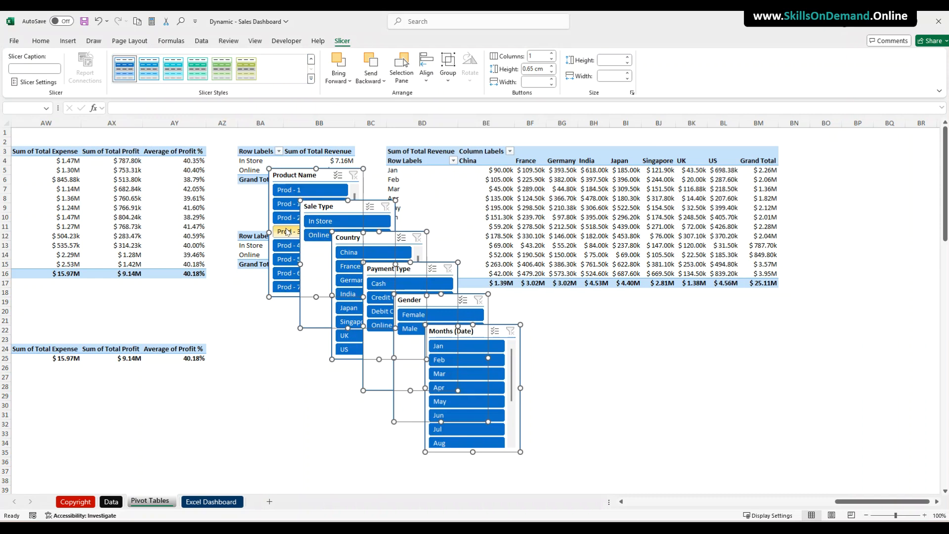
{"action": "key", "text": "Escape"}
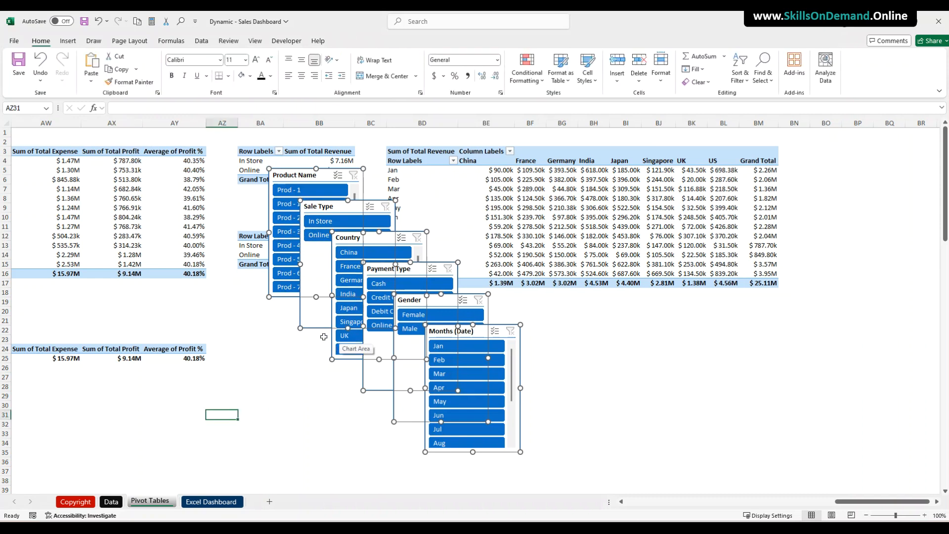
Cut all six slicers from the Pivot Tables sheet and paste them on the Excel Dashboard sheet, in the empty area beside the KPI cards.
{"action": "key", "text": "ctrl+x"}
{"action": "left_click", "coordinate": [212, 501]}
{"action": "left_click", "coordinate": [857, 214]}
{"action": "key", "text": "ctrl+v"}
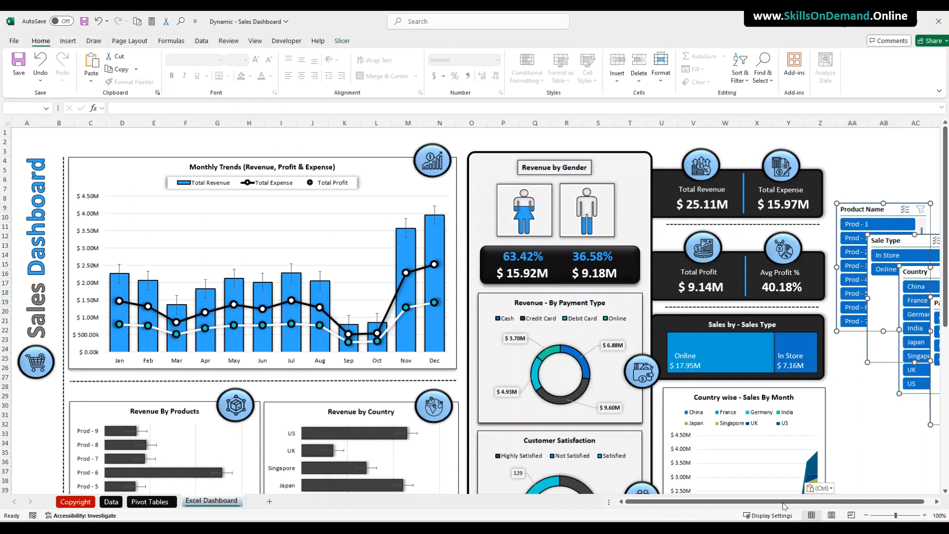
{"action": "left_click_drag", "start_coordinate": [782, 506], "coordinate": [787, 506]}
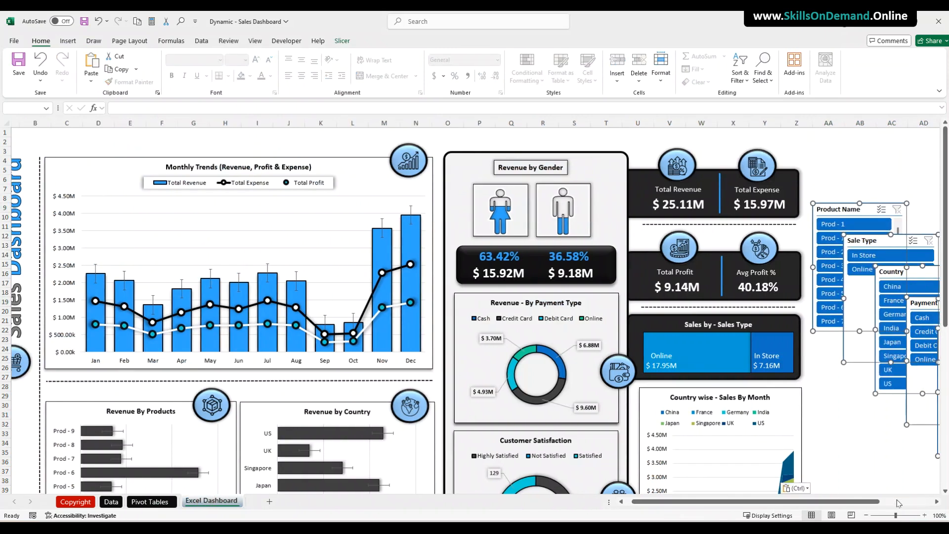
{"action": "left_click_drag", "start_coordinate": [899, 502], "coordinate": [944, 498]}
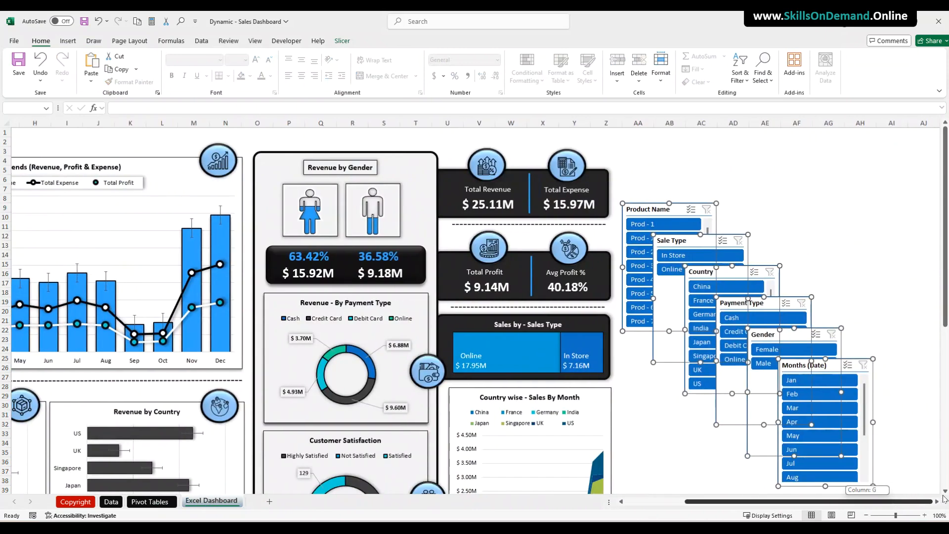
{"action": "left_click", "coordinate": [860, 264]}
Place the Months (Date) slicer beside the Total Expense card with its buttons in 3 columns, and shorten it to about 4 cm high.
{"action": "left_click_drag", "start_coordinate": [799, 367], "coordinate": [641, 158]}
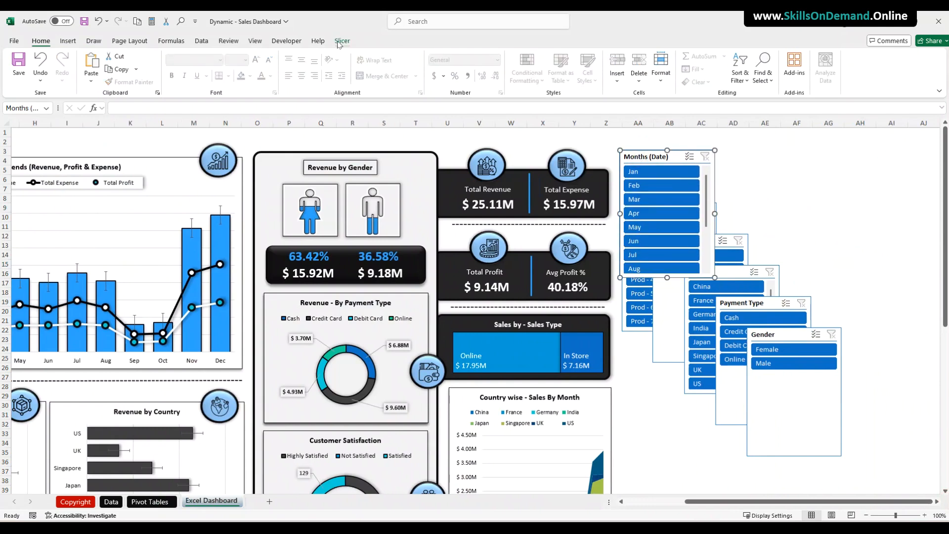
{"action": "left_click", "coordinate": [341, 41]}
{"action": "left_click", "coordinate": [552, 53]}
{"action": "left_click", "coordinate": [552, 54]}
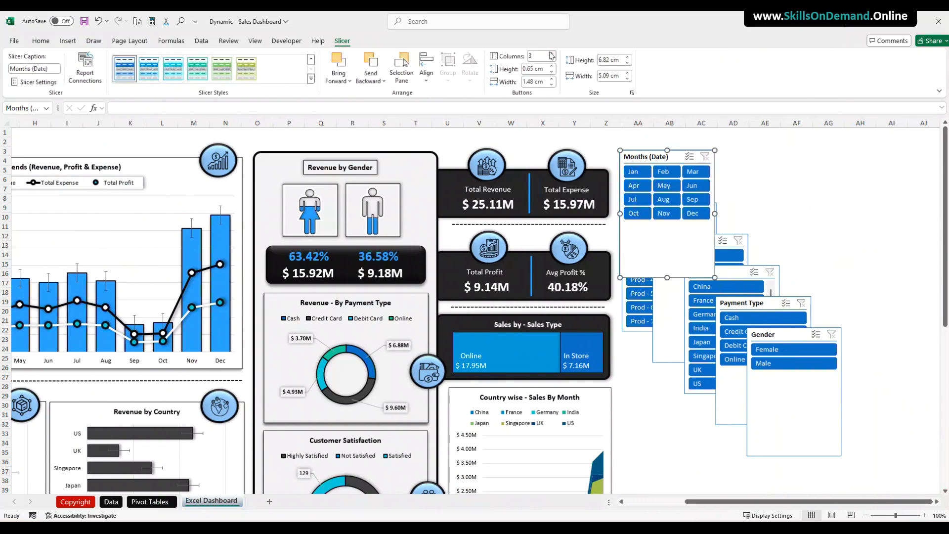
{"action": "left_click_drag", "start_coordinate": [667, 277], "coordinate": [670, 225]}
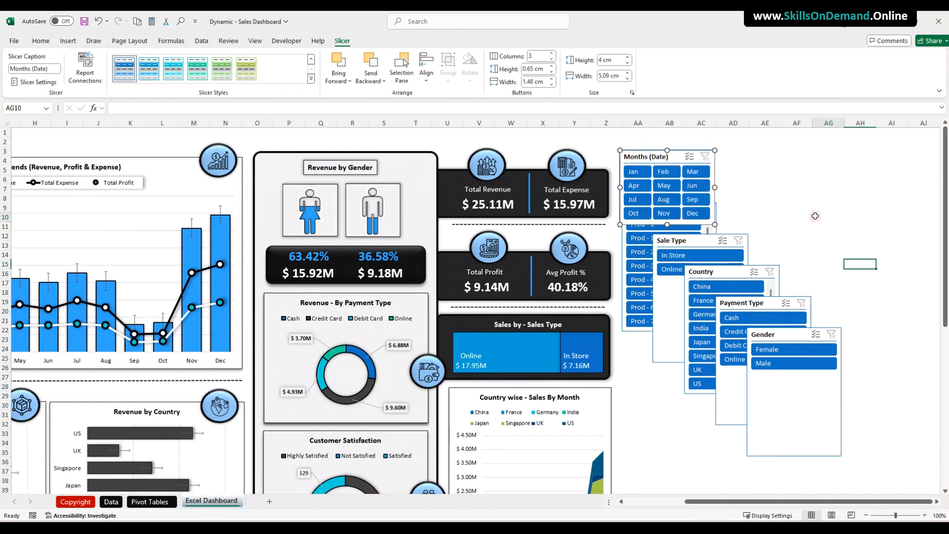
Place the Product Name slicer under the Months (Date) slicer with its buttons in 2 columns, and shorten it to about 4.7 cm high.
{"action": "left_click", "coordinate": [817, 216]}
{"action": "left_click_drag", "start_coordinate": [628, 329], "coordinate": [624, 354]}
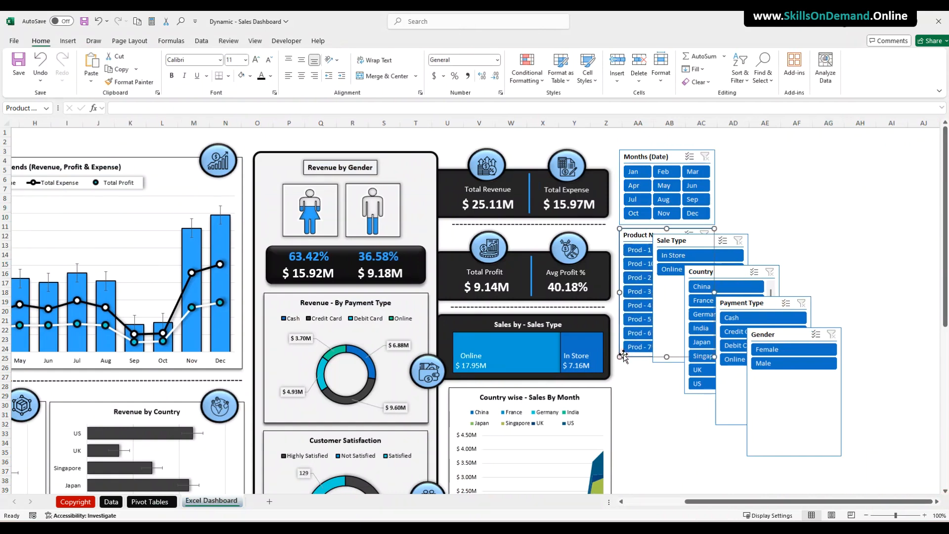
{"action": "left_click", "coordinate": [552, 54]}
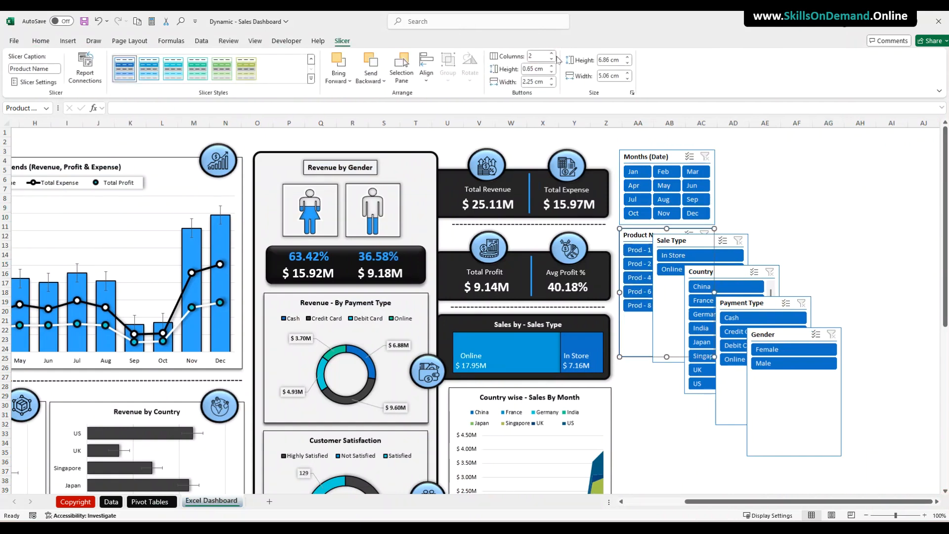
{"action": "left_click_drag", "start_coordinate": [694, 241], "coordinate": [826, 198]}
{"action": "left_click_drag", "start_coordinate": [714, 271], "coordinate": [667, 314]}
{"action": "left_click", "coordinate": [666, 355]}
Place the Country slicer directly under the Product Name slicer with 2 button columns, and shorten it to about 3.9 cm high.
{"action": "left_click_drag", "start_coordinate": [651, 376], "coordinate": [652, 329]}
{"action": "left_click", "coordinate": [552, 53]}
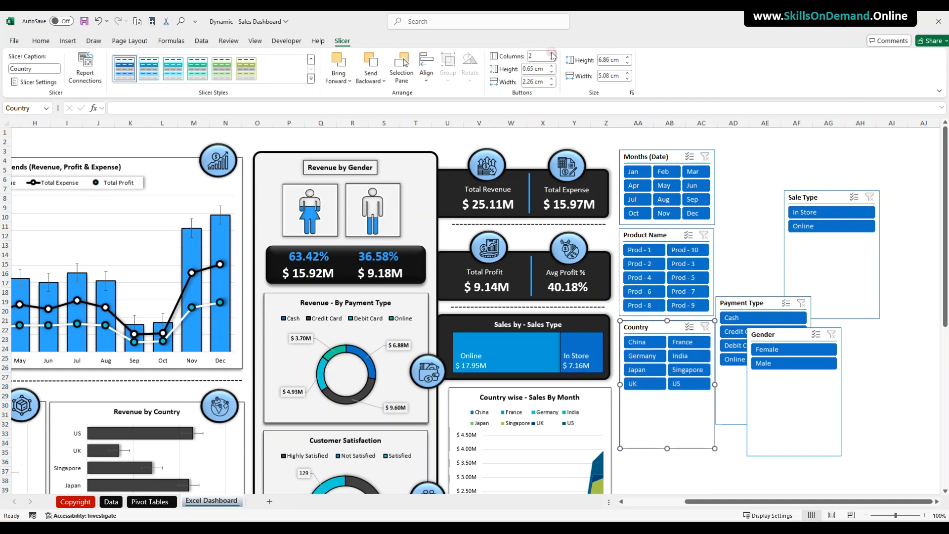
{"action": "left_click_drag", "start_coordinate": [671, 432], "coordinate": [673, 394]}
Try the Payment Type slicer below the Country slicer with 2 button columns and a height of about 2.5 cm.
{"action": "left_click_drag", "start_coordinate": [743, 302], "coordinate": [649, 405]}
{"action": "left_click", "coordinate": [552, 54]}
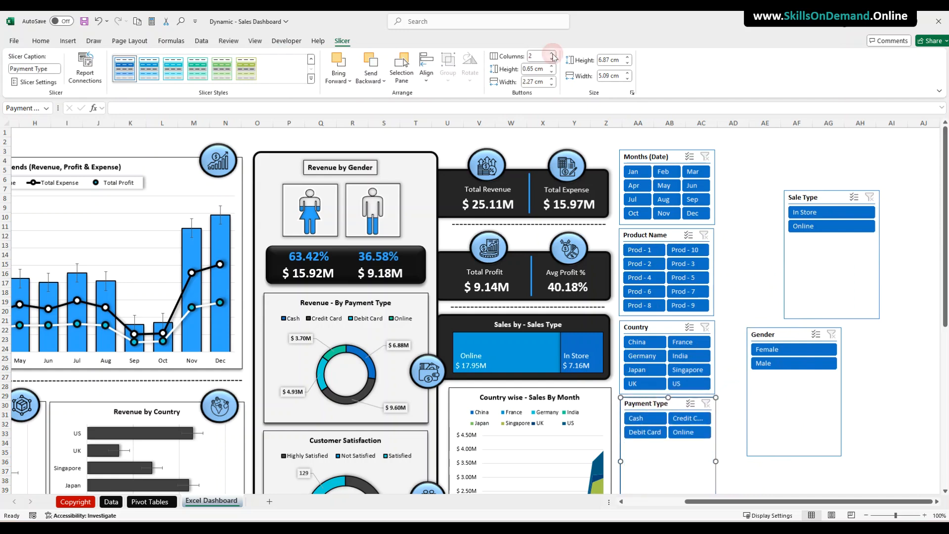
{"action": "left_click", "coordinate": [750, 469]}
{"action": "scroll", "coordinate": [746, 472], "scroll_direction": "down", "scroll_amount": 5}
{"action": "left_click", "coordinate": [674, 373]}
Move the Payment Type slicer out of the slicer column into the empty cells and set its buttons to 1 column.
{"action": "left_click_drag", "start_coordinate": [667, 382], "coordinate": [831, 405]}
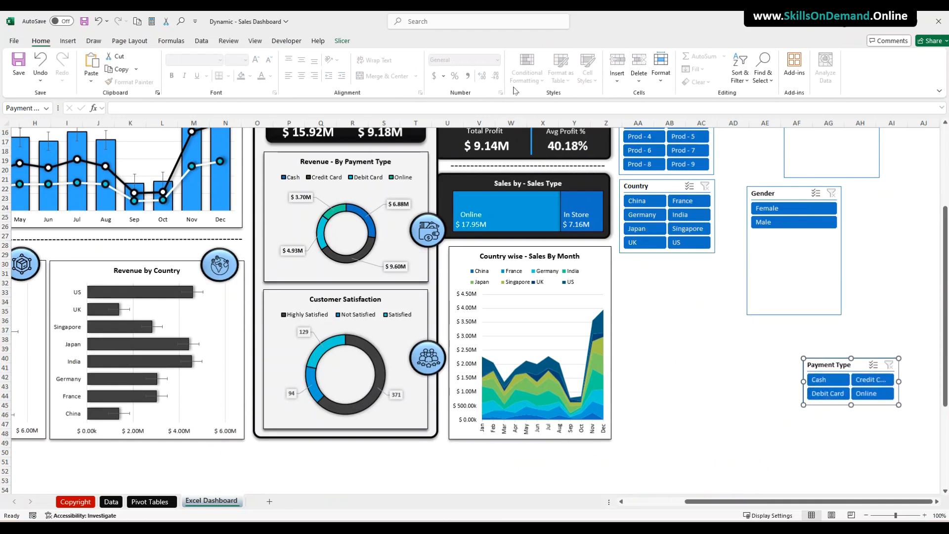
{"action": "left_click", "coordinate": [346, 41]}
{"action": "left_click", "coordinate": [552, 59]}
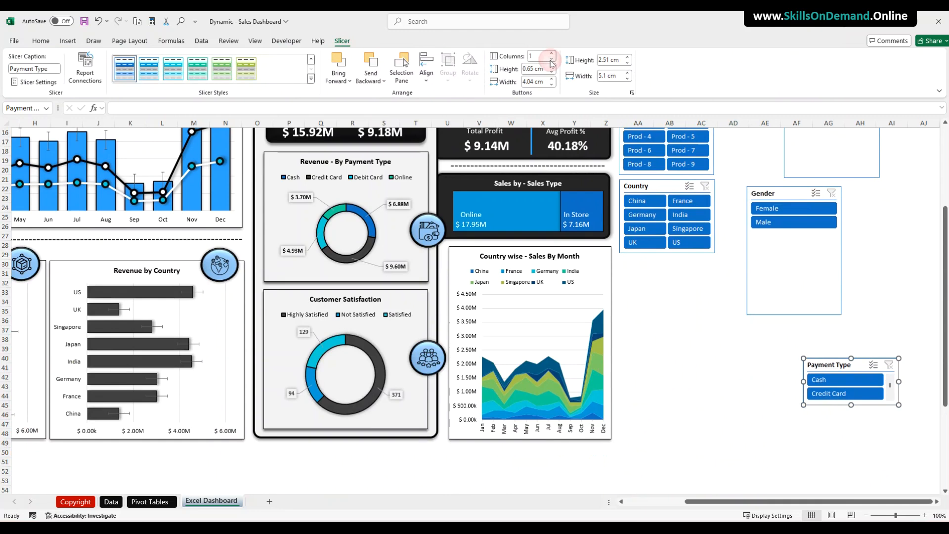
Place the Gender slicer directly under the Country slicer and shorten it to about 2.6 cm high.
{"action": "left_click_drag", "start_coordinate": [772, 194], "coordinate": [645, 264]}
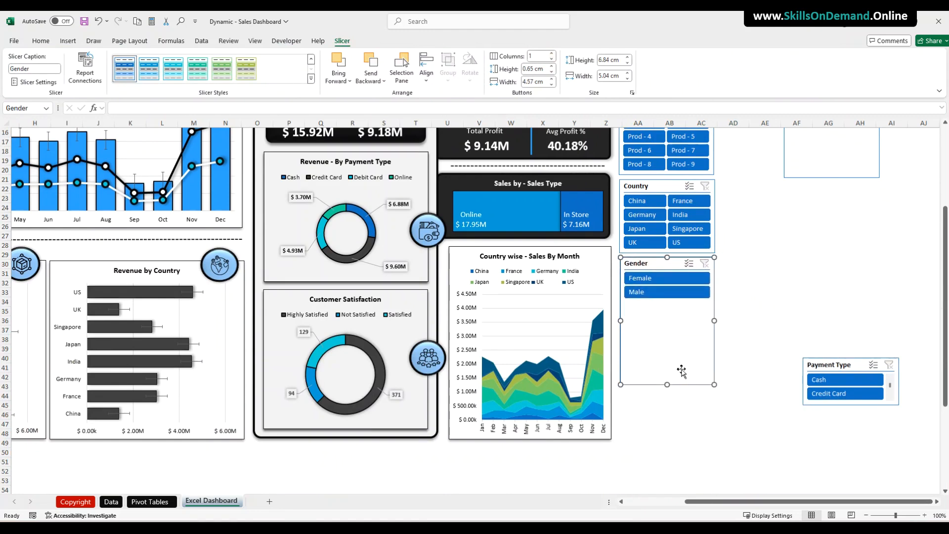
{"action": "left_click_drag", "start_coordinate": [667, 384], "coordinate": [663, 301]}
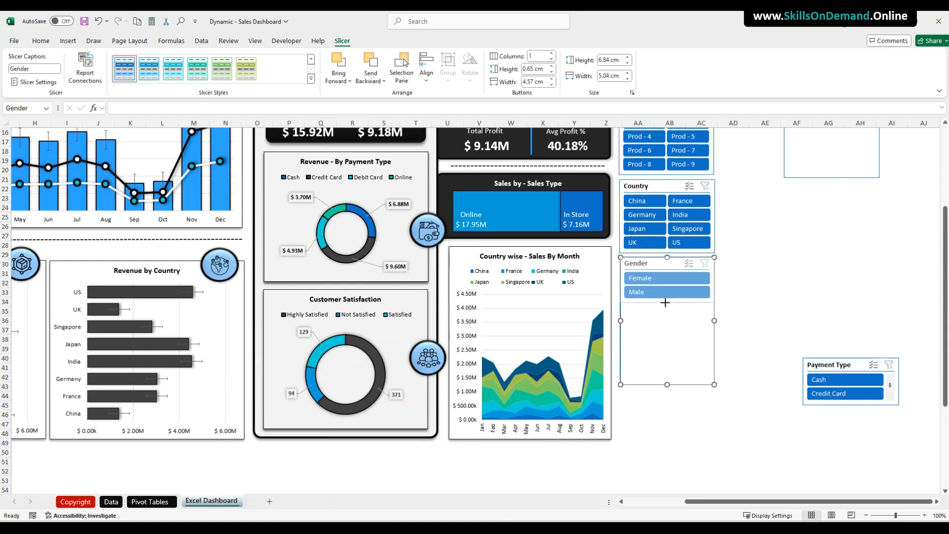
{"action": "left_click", "coordinate": [765, 292]}
{"action": "left_click", "coordinate": [665, 301]}
{"action": "left_click_drag", "start_coordinate": [665, 302], "coordinate": [667, 305]}
{"action": "left_click", "coordinate": [769, 286]}
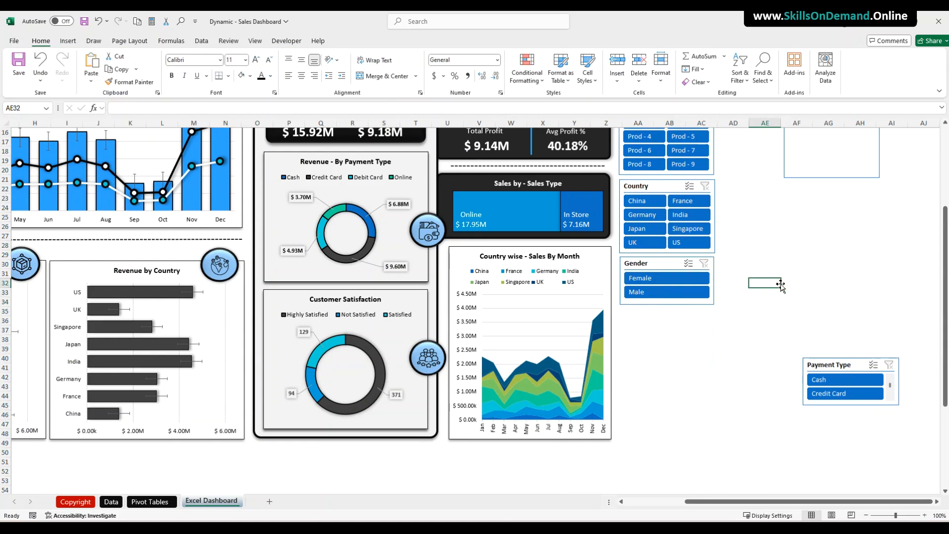
Place the Sale Type slicer directly under the Gender slicer and shorten it to about 2.5 cm high.
{"action": "scroll", "coordinate": [771, 277], "scroll_direction": "up", "scroll_amount": 4}
{"action": "left_click_drag", "start_coordinate": [802, 175], "coordinate": [637, 428]}
{"action": "scroll", "coordinate": [752, 427], "scroll_direction": "down", "scroll_amount": 5}
{"action": "left_click_drag", "start_coordinate": [668, 344], "coordinate": [666, 325]}
{"action": "left_click", "coordinate": [765, 309]}
Place the Payment Type slicer under the Sale Type slicer and lengthen it to fit all four payment options.
{"action": "left_click_drag", "start_coordinate": [830, 337], "coordinate": [648, 339]}
{"action": "left_click_drag", "start_coordinate": [669, 378], "coordinate": [663, 407]}
{"action": "left_click", "coordinate": [653, 438]}
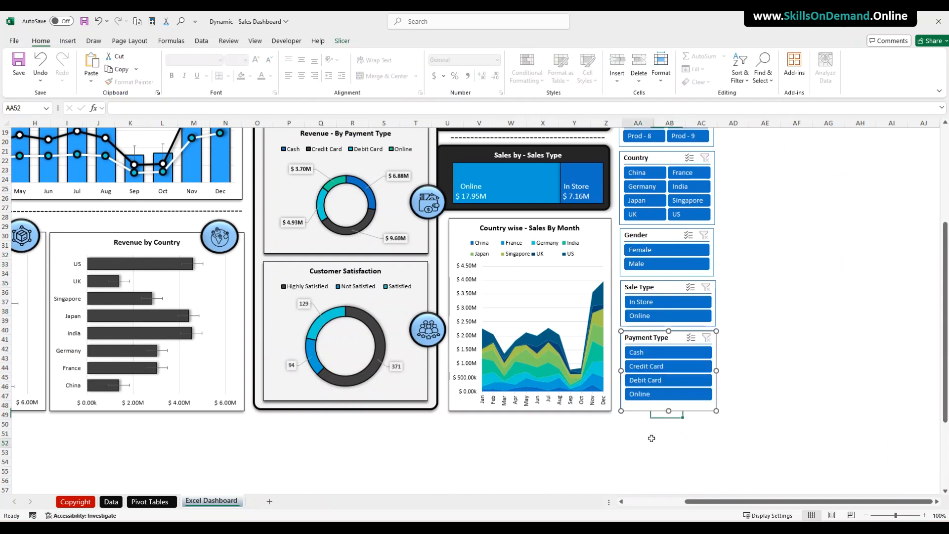
{"action": "left_click", "coordinate": [765, 367]}
{"action": "scroll", "coordinate": [766, 367], "scroll_direction": "up", "scroll_amount": 6}
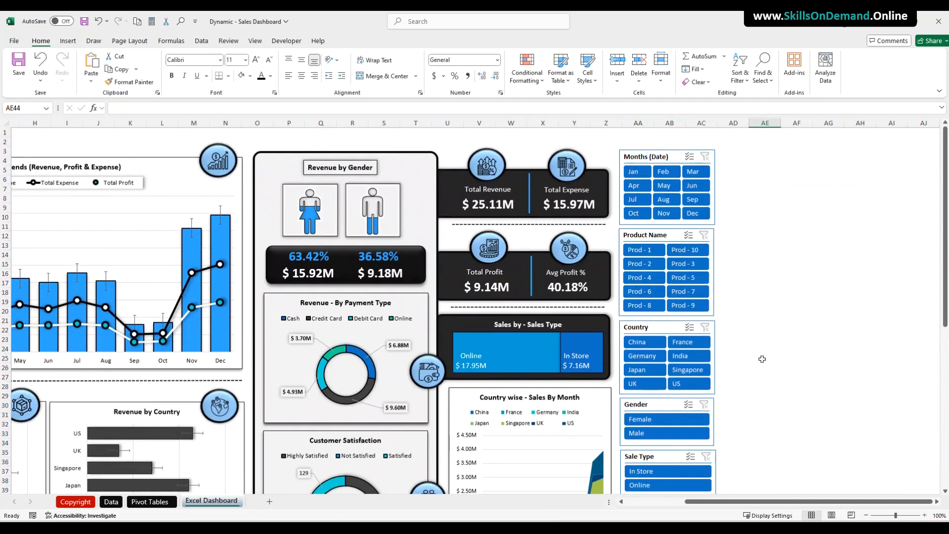
{"action": "key", "text": "alt+Tab"}
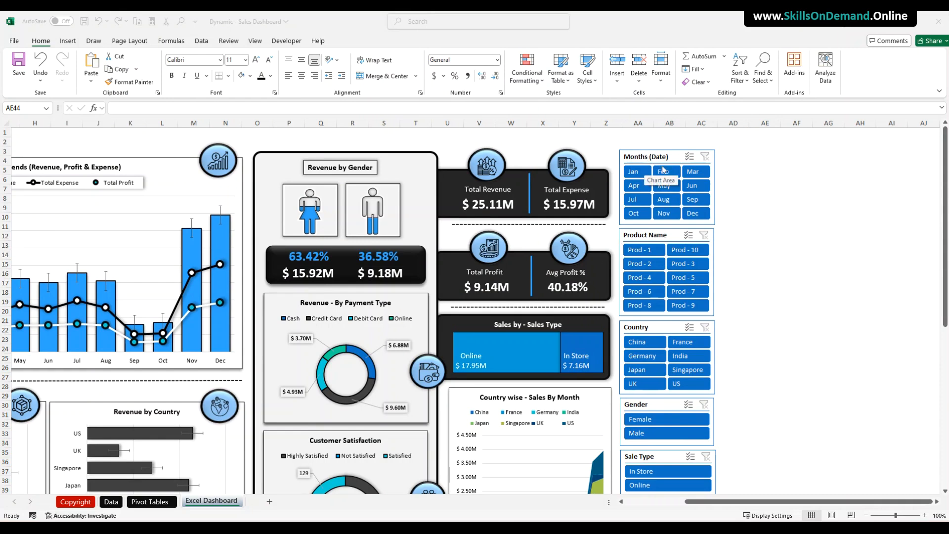
Connect the Months (Date) slicer to all nine pivot tables, PivotTable3 through PivotTable63, using Report Connections.
{"action": "left_click", "coordinate": [644, 158]}
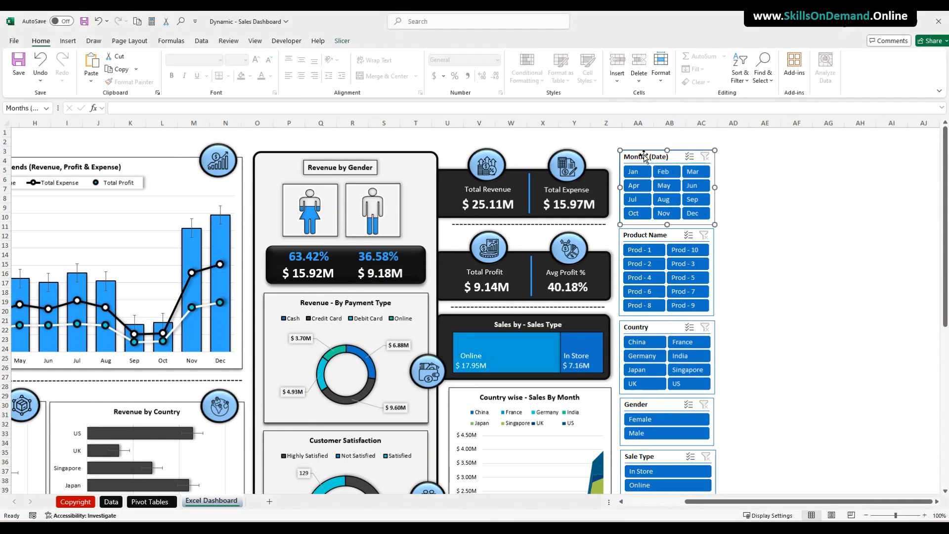
{"action": "left_click", "coordinate": [341, 41]}
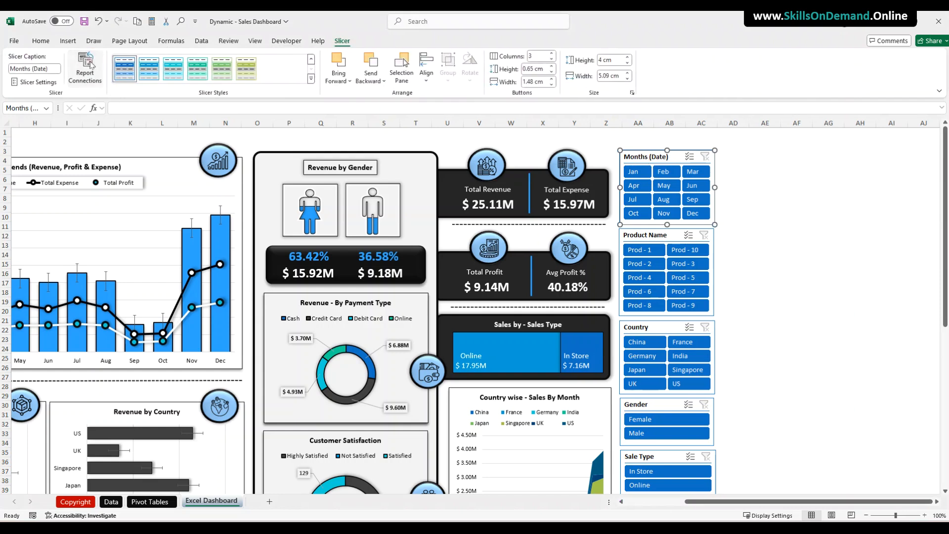
{"action": "left_click", "coordinate": [89, 66]}
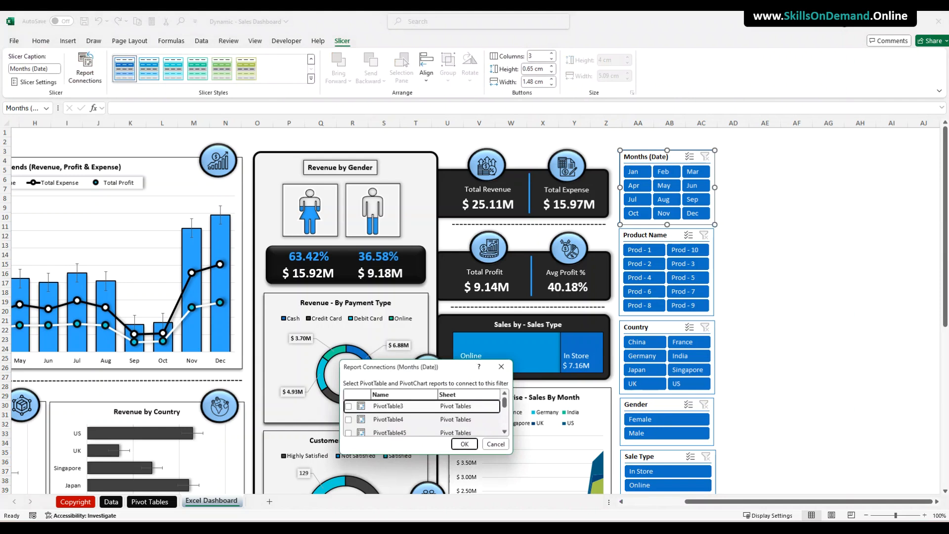
{"action": "left_click_drag", "start_coordinate": [392, 379], "coordinate": [342, 248]}
{"action": "left_click_drag", "start_coordinate": [457, 328], "coordinate": [649, 478]}
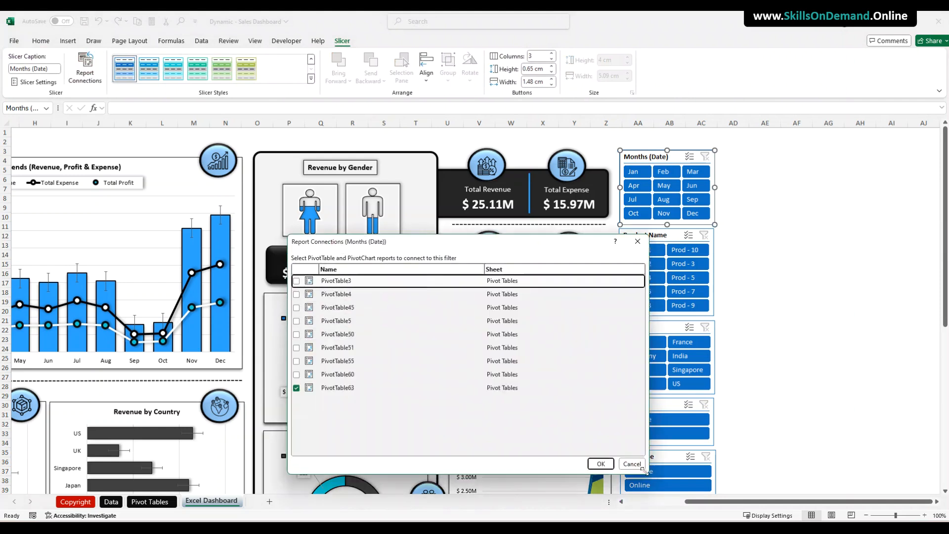
{"action": "left_click", "coordinate": [296, 281]}
{"action": "left_click", "coordinate": [297, 294]}
{"action": "left_click", "coordinate": [296, 308]}
{"action": "left_click", "coordinate": [296, 320]}
{"action": "left_click", "coordinate": [296, 334]}
{"action": "left_click", "coordinate": [296, 348]}
{"action": "left_click", "coordinate": [297, 361]}
{"action": "left_click", "coordinate": [296, 374]}
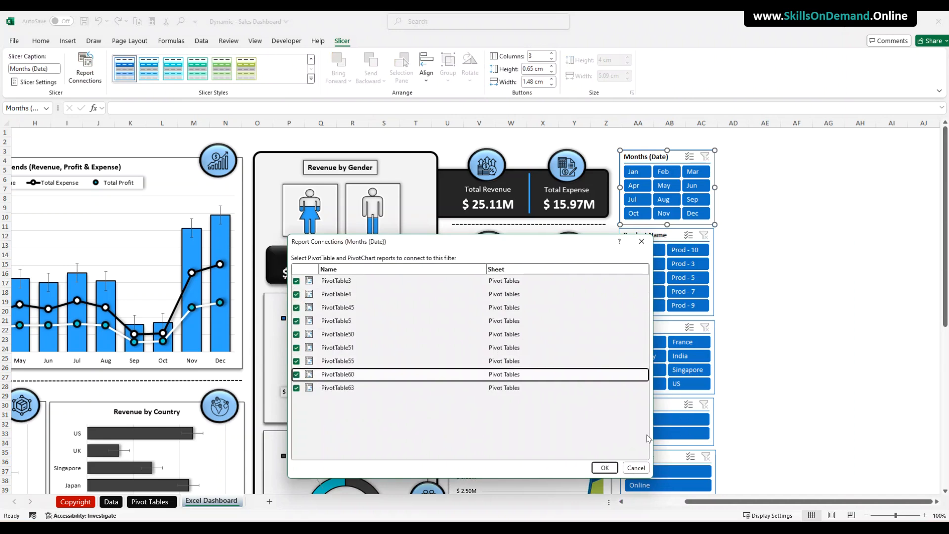
{"action": "left_click", "coordinate": [605, 468]}
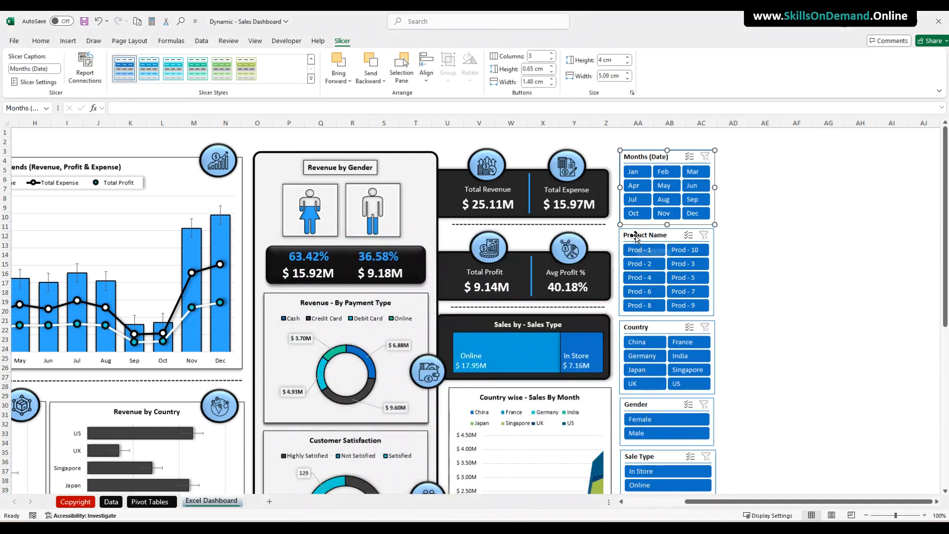
Connect the Product Name slicer to all the pivot tables listed in its Report Connections.
{"action": "left_click", "coordinate": [636, 236]}
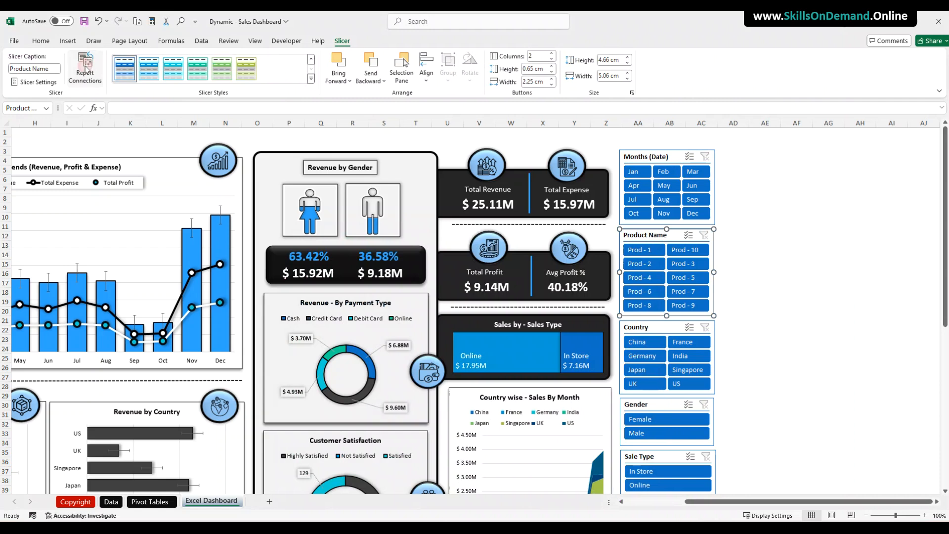
{"action": "left_click", "coordinate": [85, 69]}
{"action": "left_click_drag", "start_coordinate": [455, 311], "coordinate": [386, 186]}
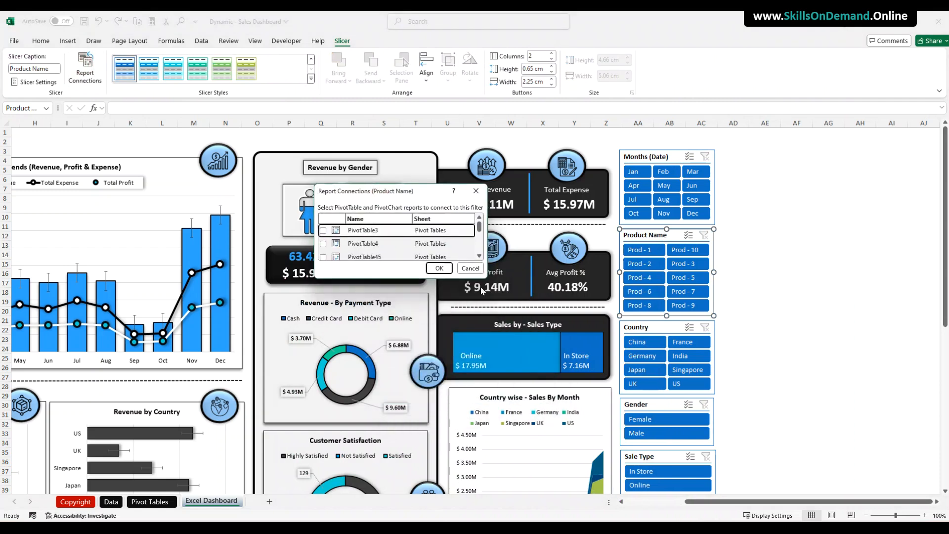
{"action": "left_click_drag", "start_coordinate": [487, 278], "coordinate": [640, 449]}
{"action": "left_click", "coordinate": [323, 244]}
{"action": "left_click", "coordinate": [323, 257]}
{"action": "left_click", "coordinate": [323, 270]}
{"action": "left_click", "coordinate": [322, 284]}
{"action": "left_click", "coordinate": [323, 297]}
{"action": "left_click", "coordinate": [323, 310]}
{"action": "left_click", "coordinate": [323, 324]}
{"action": "left_click", "coordinate": [595, 441]}
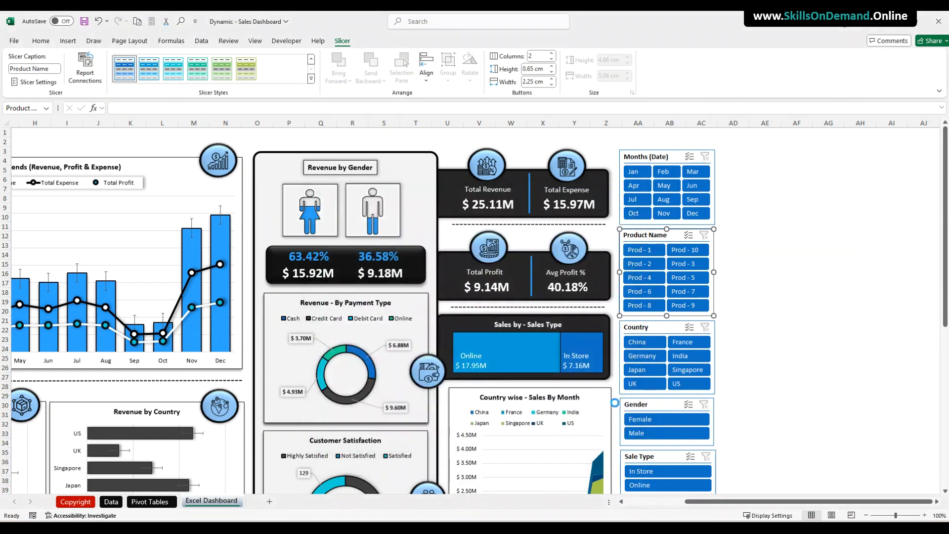
Connect the Country slicer to all nine pivot tables, PivotTable3 through PivotTable63, using Report Connections.
{"action": "left_click", "coordinate": [641, 328]}
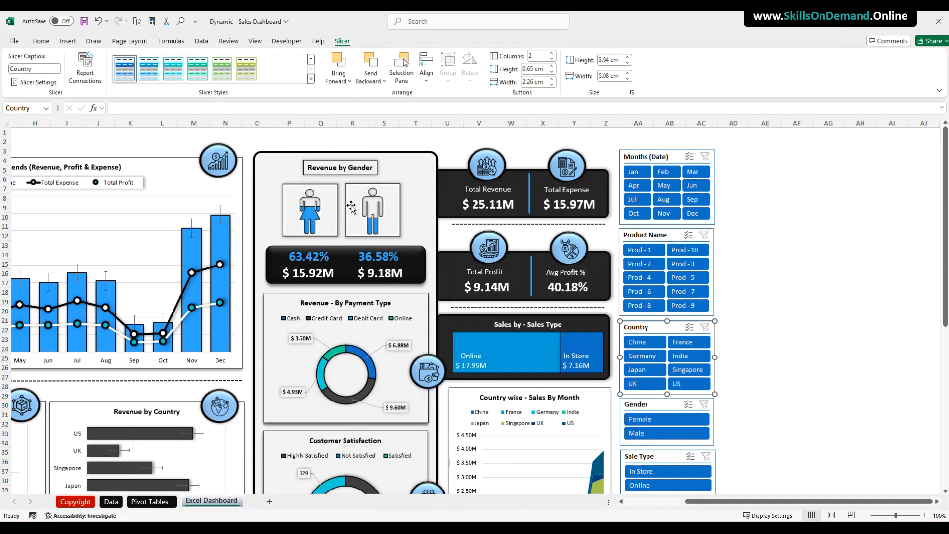
{"action": "left_click", "coordinate": [83, 70]}
{"action": "left_click_drag", "start_coordinate": [455, 272], "coordinate": [305, 146]}
{"action": "left_click_drag", "start_coordinate": [422, 223], "coordinate": [591, 446]}
{"action": "left_click", "coordinate": [262, 181]}
{"action": "left_click", "coordinate": [262, 195]}
{"action": "left_click", "coordinate": [263, 208]}
{"action": "left_click", "coordinate": [262, 221]}
{"action": "left_click", "coordinate": [262, 235]}
{"action": "left_click", "coordinate": [262, 248]}
{"action": "left_click", "coordinate": [262, 262]}
{"action": "left_click", "coordinate": [262, 275]}
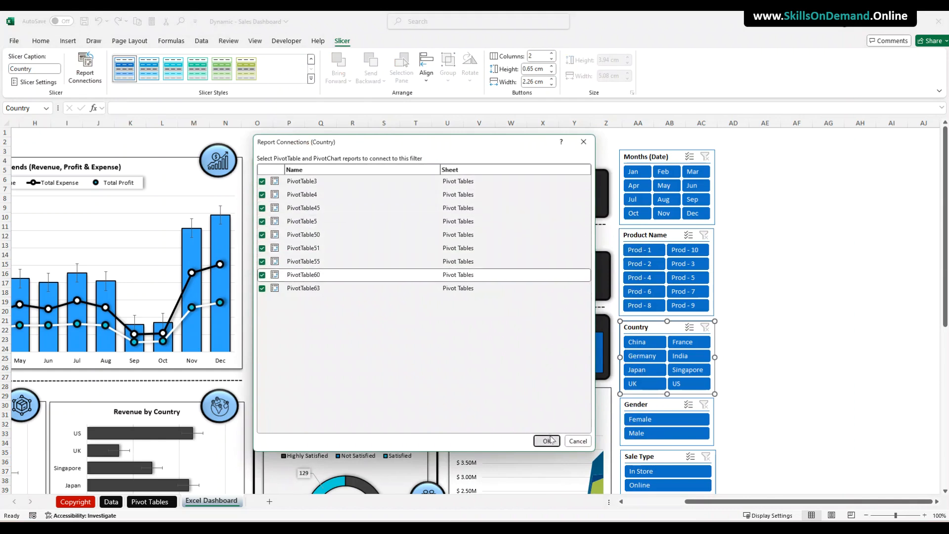
{"action": "left_click", "coordinate": [546, 441]}
Connect the Gender slicer to all nine pivot tables, PivotTable3 through PivotTable63, using Report Connections.
{"action": "left_click", "coordinate": [648, 406]}
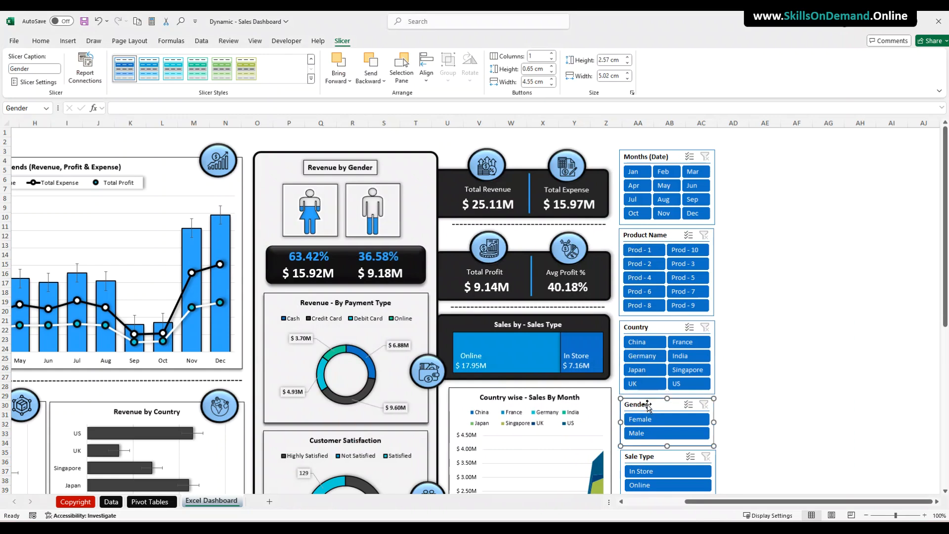
{"action": "left_click", "coordinate": [85, 73]}
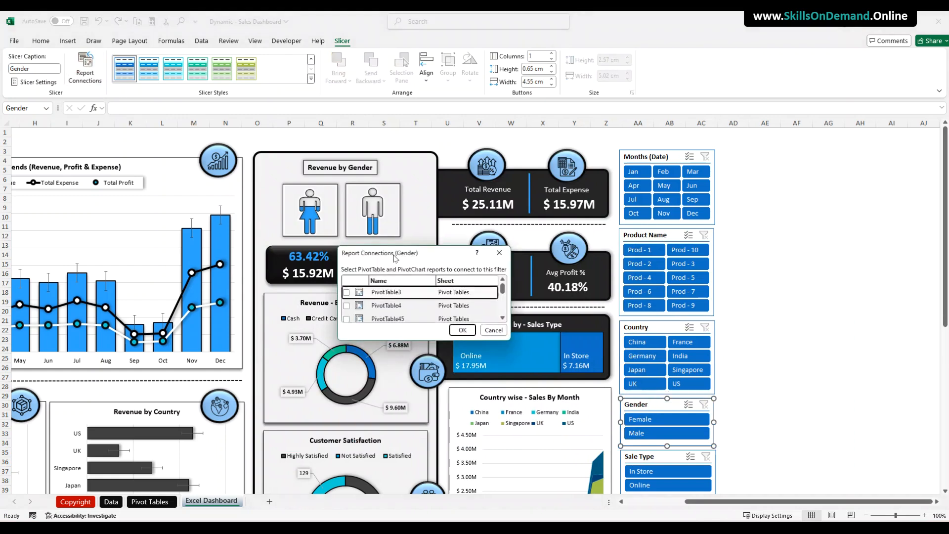
{"action": "left_click_drag", "start_coordinate": [396, 253], "coordinate": [295, 146]}
{"action": "left_click_drag", "start_coordinate": [409, 228], "coordinate": [543, 389]}
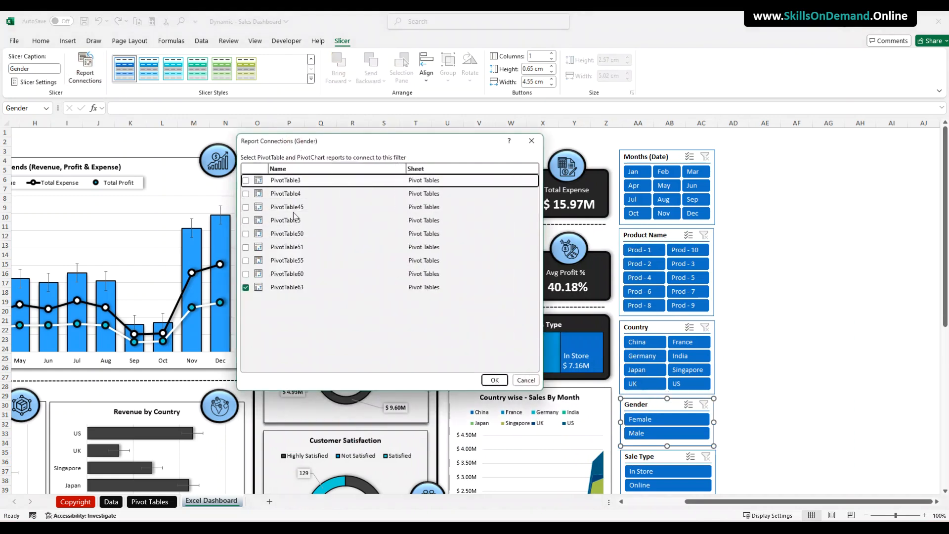
{"action": "left_click", "coordinate": [246, 181]}
{"action": "left_click", "coordinate": [245, 194]}
{"action": "left_click", "coordinate": [245, 207]}
{"action": "left_click", "coordinate": [246, 221]}
{"action": "left_click", "coordinate": [246, 233]}
{"action": "left_click", "coordinate": [246, 248]}
{"action": "left_click", "coordinate": [246, 261]}
{"action": "left_click", "coordinate": [245, 274]}
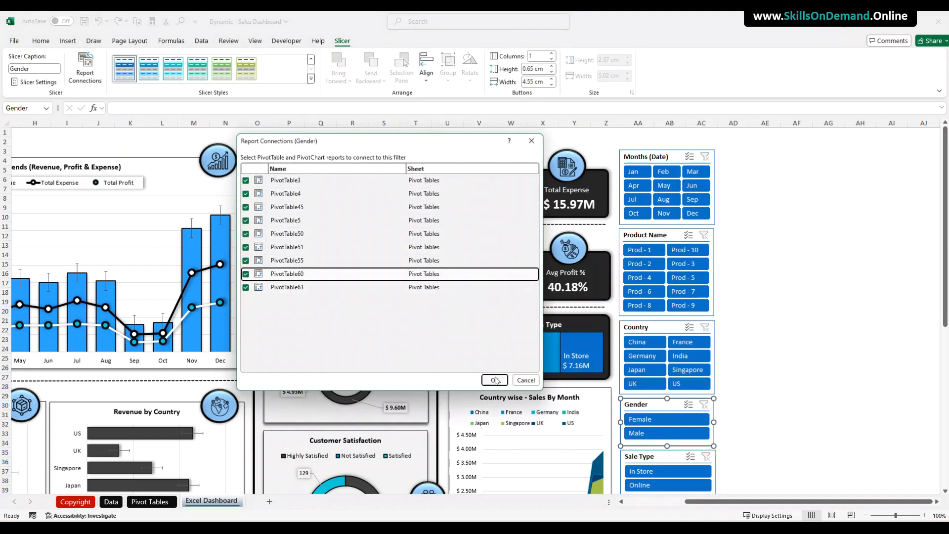
{"action": "left_click", "coordinate": [494, 379]}
Check the Report Connections of the Country and Gender slicers for any pivot table left unconnected, without changing them.
{"action": "left_click", "coordinate": [829, 404]}
{"action": "scroll", "coordinate": [825, 410], "scroll_direction": "down", "scroll_amount": 4}
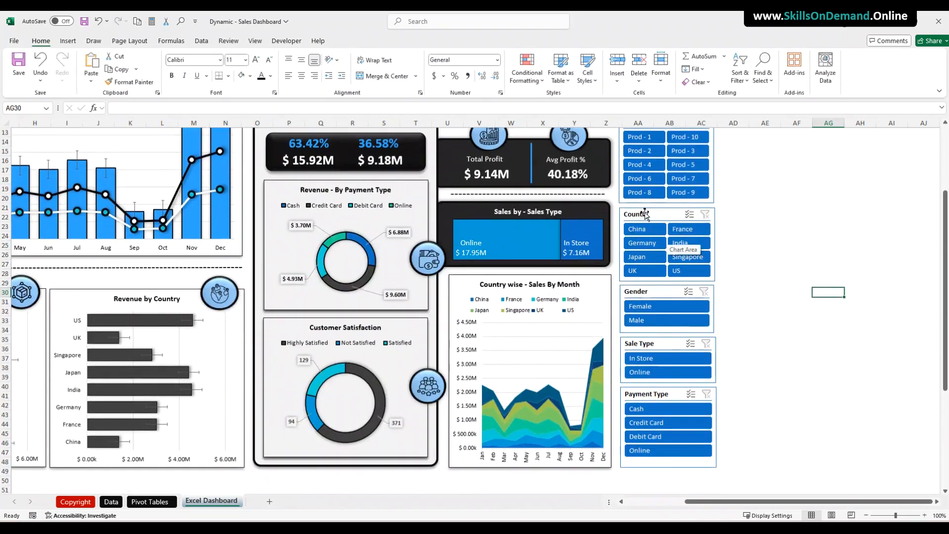
{"action": "left_click", "coordinate": [686, 222]}
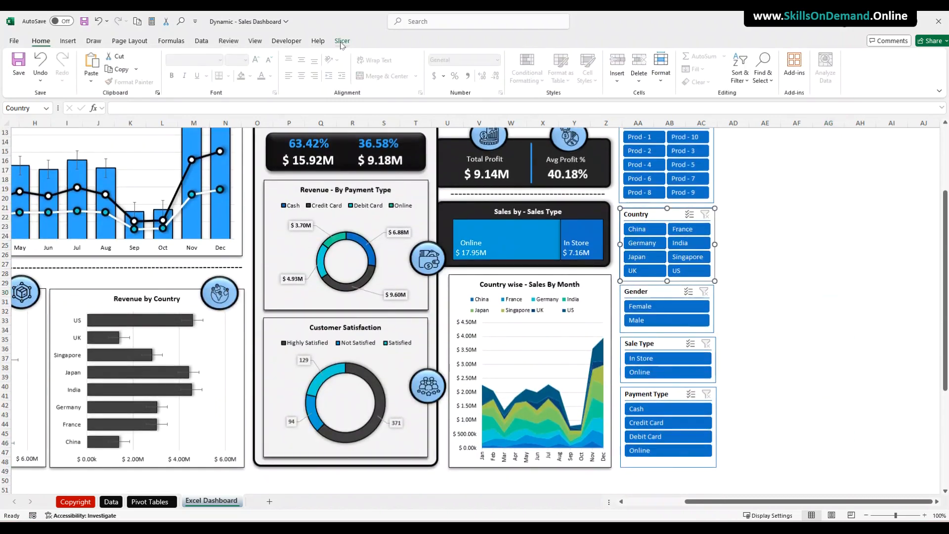
{"action": "left_click", "coordinate": [341, 41]}
{"action": "left_click", "coordinate": [85, 70]}
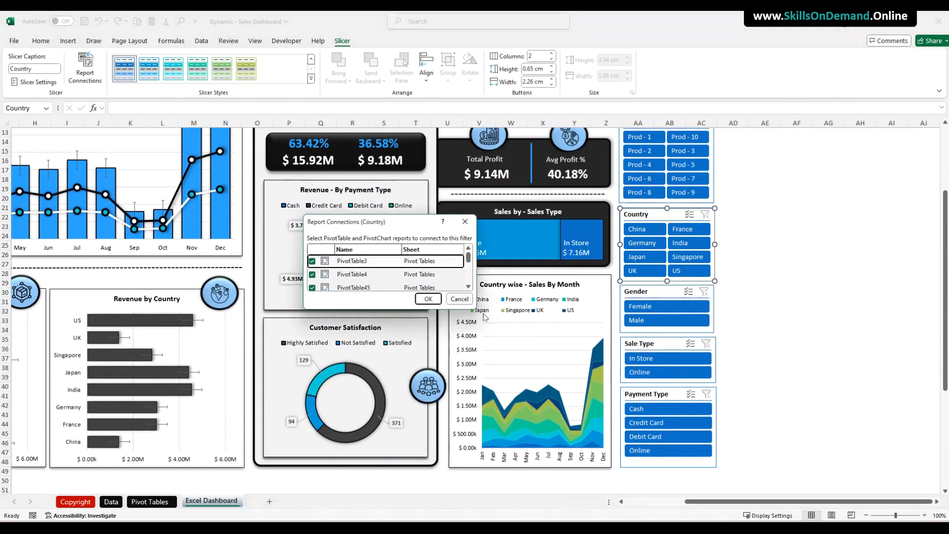
{"action": "left_click_drag", "start_coordinate": [470, 305], "coordinate": [621, 442]}
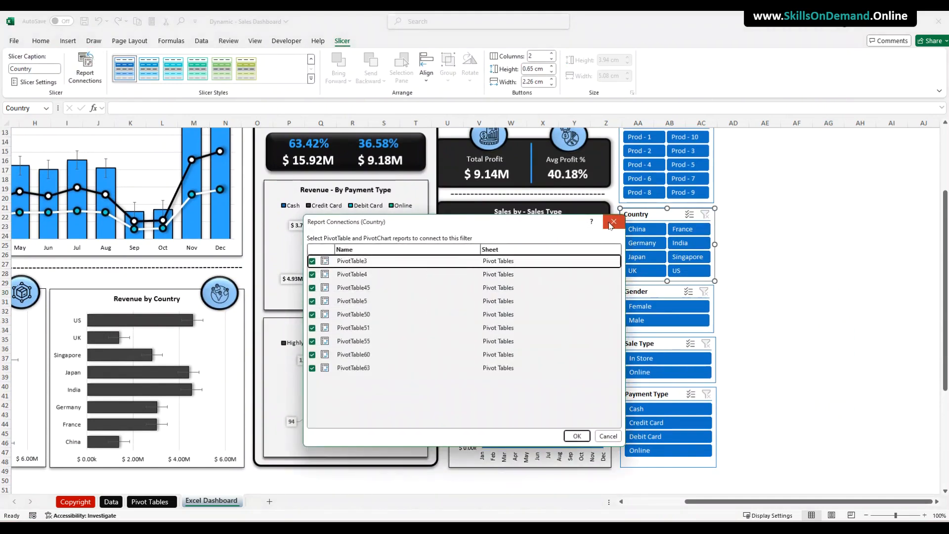
{"action": "left_click", "coordinate": [612, 222]}
{"action": "left_click", "coordinate": [639, 293]}
{"action": "left_click", "coordinate": [97, 73]}
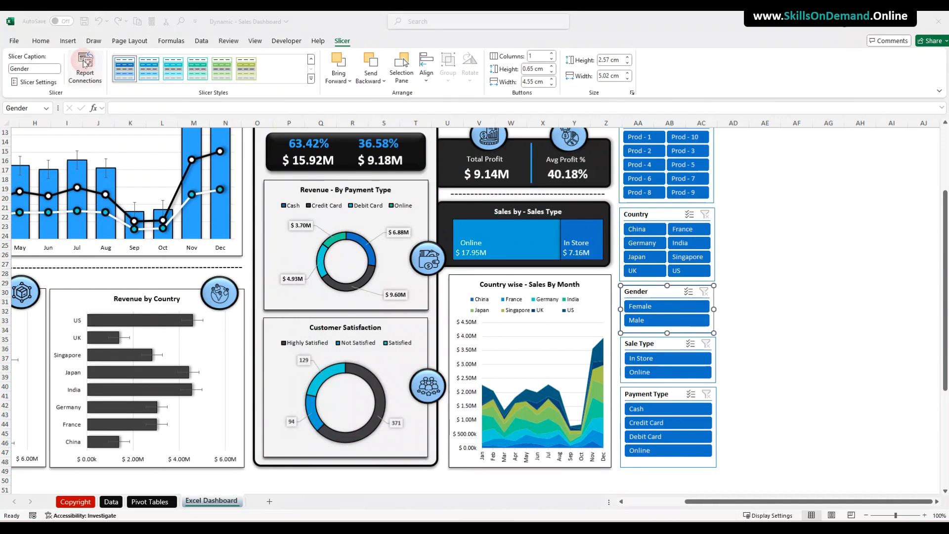
{"action": "left_click_drag", "start_coordinate": [552, 380], "coordinate": [645, 517]}
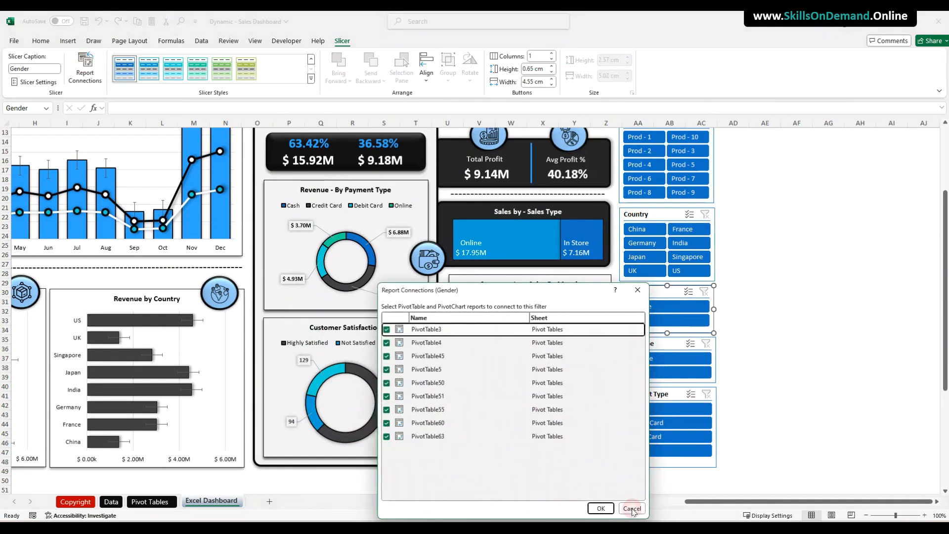
{"action": "left_click", "coordinate": [638, 291]}
Connect the Sale Type slicer to all nine pivot tables, PivotTable3 through PivotTable63, using Report Connections.
{"action": "left_click", "coordinate": [653, 346]}
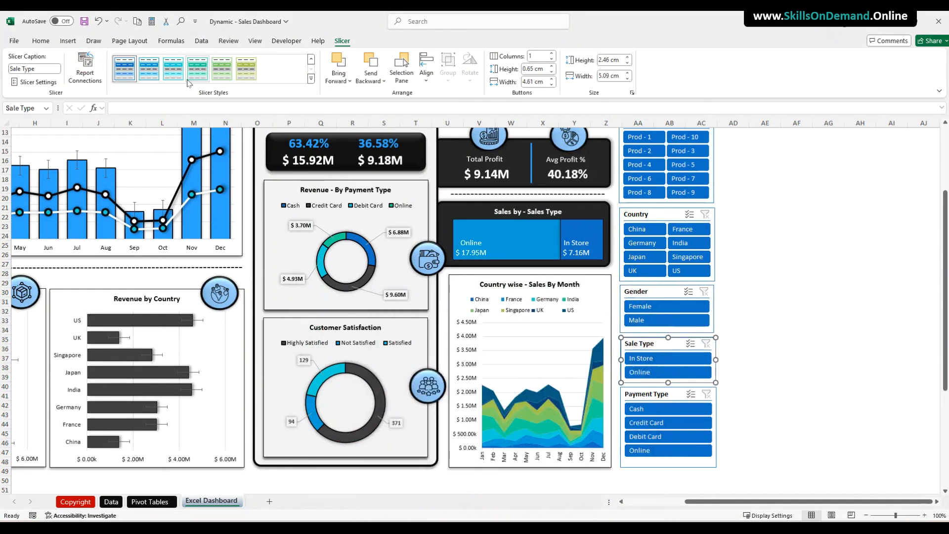
{"action": "left_click", "coordinate": [85, 72]}
{"action": "left_click_drag", "start_coordinate": [473, 368], "coordinate": [322, 167]}
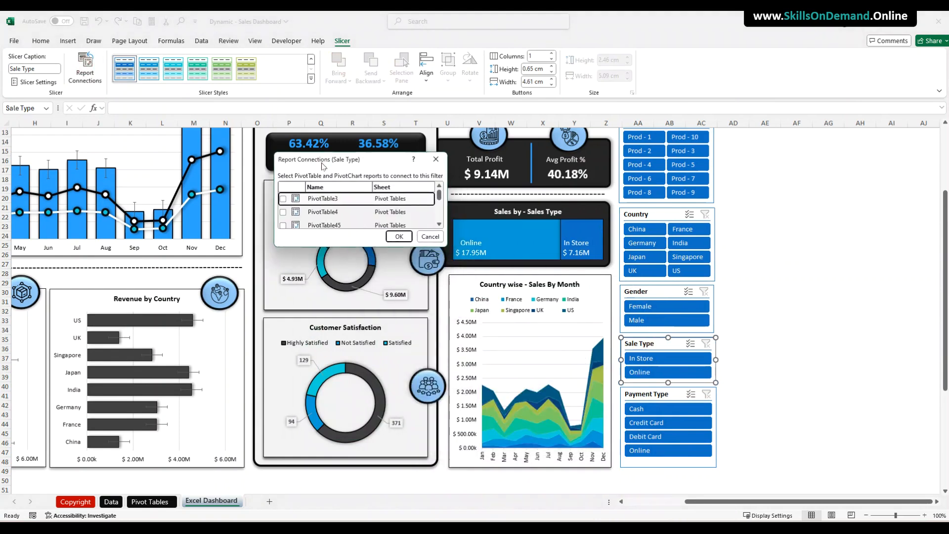
{"action": "left_click_drag", "start_coordinate": [446, 246], "coordinate": [581, 441]}
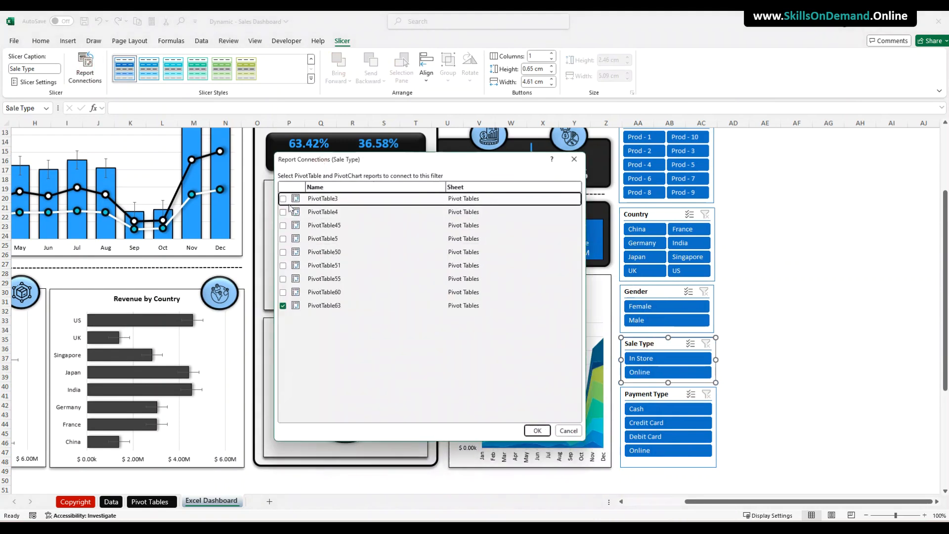
{"action": "left_click", "coordinate": [283, 212]}
{"action": "left_click", "coordinate": [282, 226]}
{"action": "left_click", "coordinate": [283, 239]}
{"action": "left_click", "coordinate": [283, 253]}
{"action": "left_click", "coordinate": [286, 266]}
{"action": "left_click", "coordinate": [283, 279]}
{"action": "left_click", "coordinate": [283, 292]}
{"action": "left_click", "coordinate": [536, 430]}
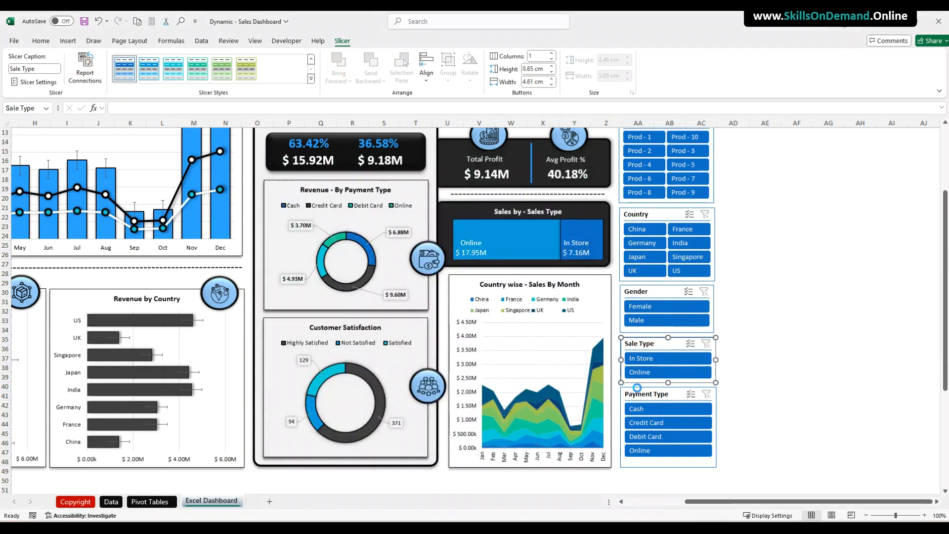
Connect the Payment Type slicer to all nine pivot tables, PivotTable3 through PivotTable63, using Report Connections.
{"action": "left_click", "coordinate": [640, 393]}
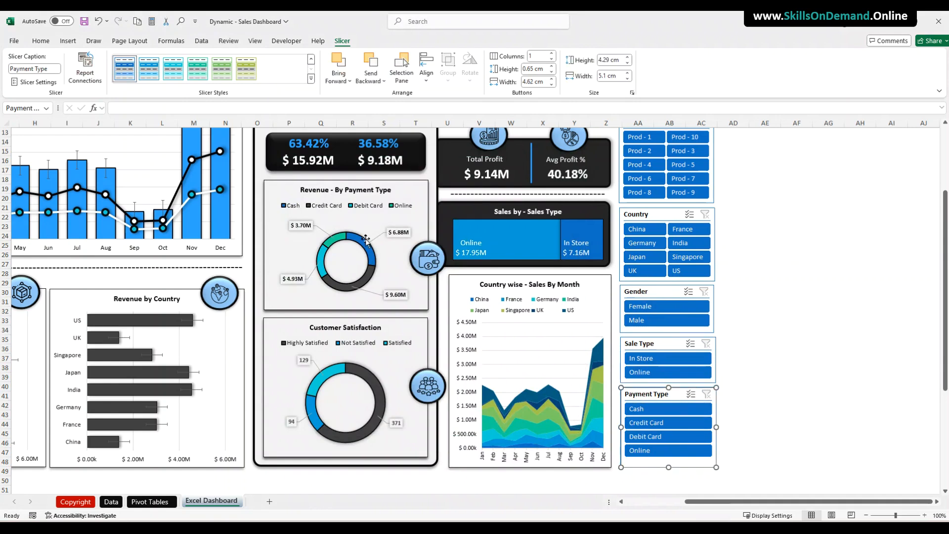
{"action": "left_click", "coordinate": [92, 67]}
{"action": "left_click_drag", "start_coordinate": [384, 257], "coordinate": [219, 120]}
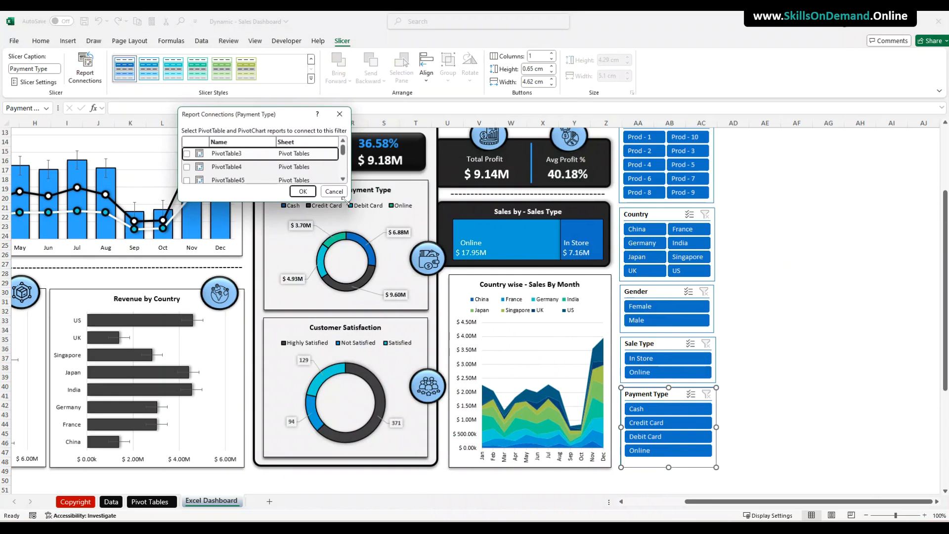
{"action": "left_click_drag", "start_coordinate": [345, 198], "coordinate": [499, 425]}
{"action": "left_click", "coordinate": [187, 154]}
{"action": "left_click", "coordinate": [187, 167]}
{"action": "left_click", "coordinate": [187, 181]}
{"action": "left_click", "coordinate": [187, 194]}
{"action": "left_click", "coordinate": [186, 207]}
{"action": "left_click", "coordinate": [187, 221]}
{"action": "left_click", "coordinate": [187, 234]}
{"action": "left_click", "coordinate": [187, 247]}
{"action": "left_click", "coordinate": [451, 415]}
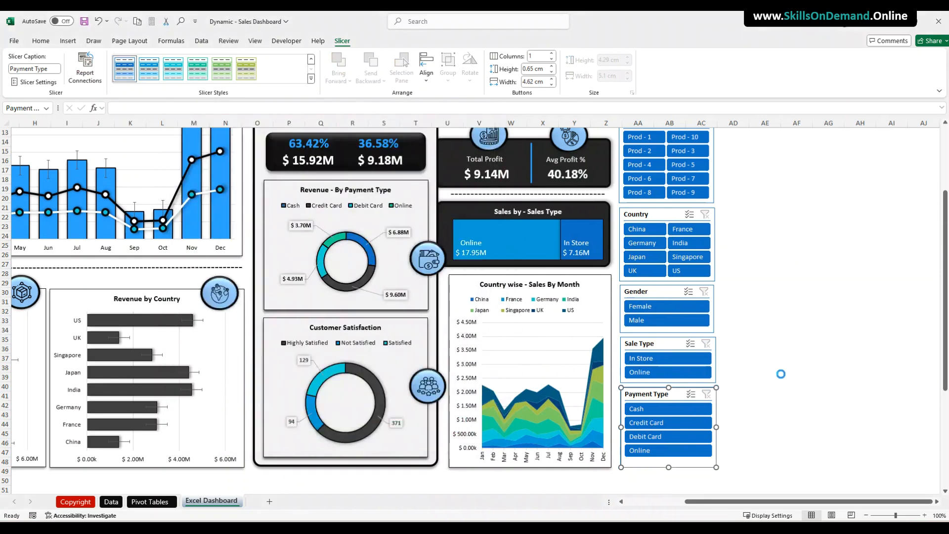
{"action": "left_click", "coordinate": [781, 373]}
Group the Months (Date), Product Name, Country, Gender, Sale Type and Payment Type slicers into one object.
{"action": "scroll", "coordinate": [780, 373], "scroll_direction": "up", "scroll_amount": 4}
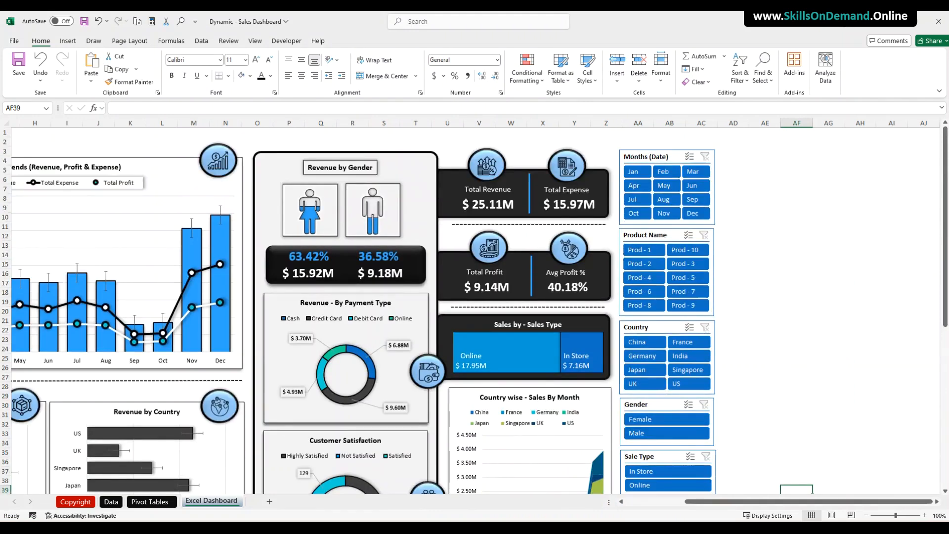
{"action": "left_click", "coordinate": [635, 153]}
{"action": "left_click", "coordinate": [633, 230], "text": "ctrl"}
{"action": "left_click", "coordinate": [635, 324], "text": "ctrl"}
{"action": "left_click", "coordinate": [639, 402], "text": "ctrl"}
{"action": "left_click", "coordinate": [640, 453], "text": "ctrl"}
{"action": "scroll", "coordinate": [636, 453], "scroll_direction": "down", "scroll_amount": 4}
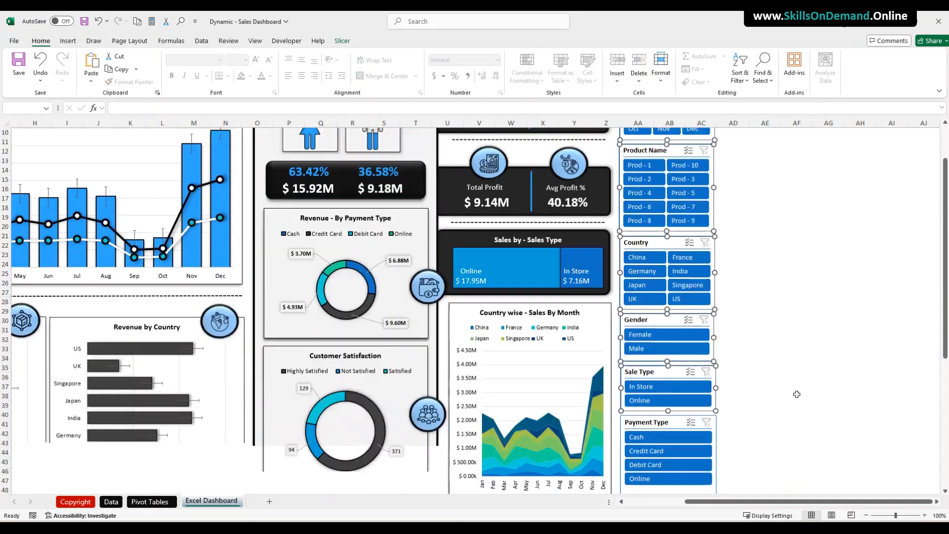
{"action": "left_click", "coordinate": [636, 394], "text": "ctrl"}
{"action": "right_click", "coordinate": [636, 392]}
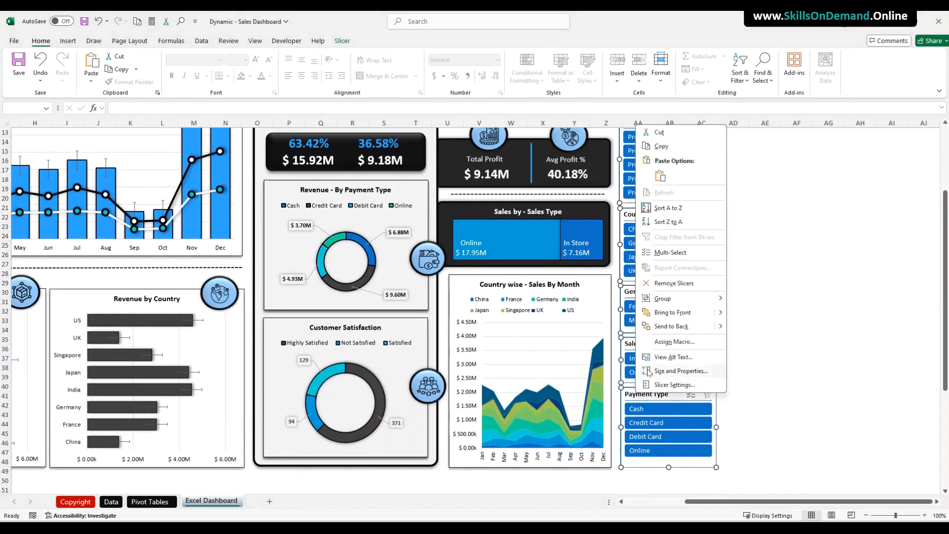
{"action": "mouse_move", "coordinate": [669, 299]}
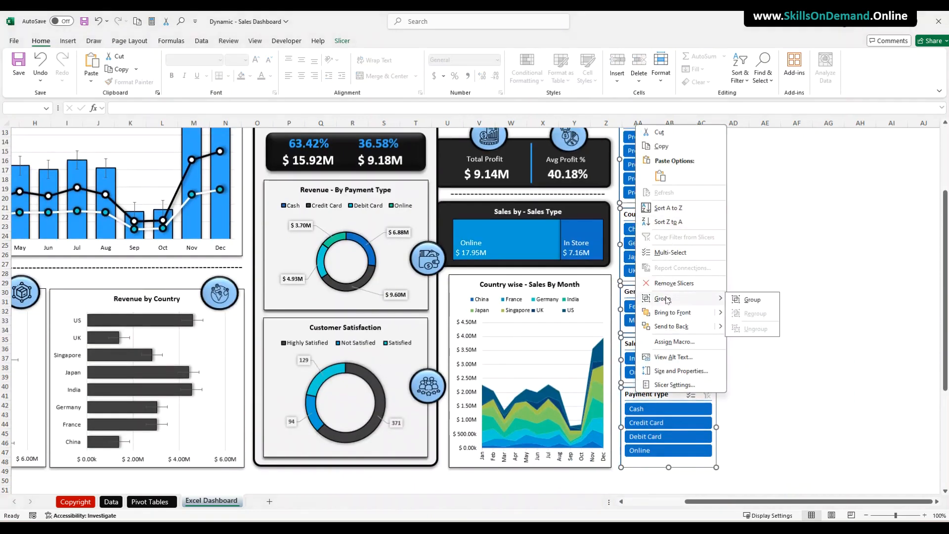
{"action": "left_click", "coordinate": [744, 300]}
{"action": "left_click", "coordinate": [779, 269]}
Select the slicer group and check that it spans every slicer from Months (Date) down to Payment Type.
{"action": "scroll", "coordinate": [774, 267], "scroll_direction": "up", "scroll_amount": 4}
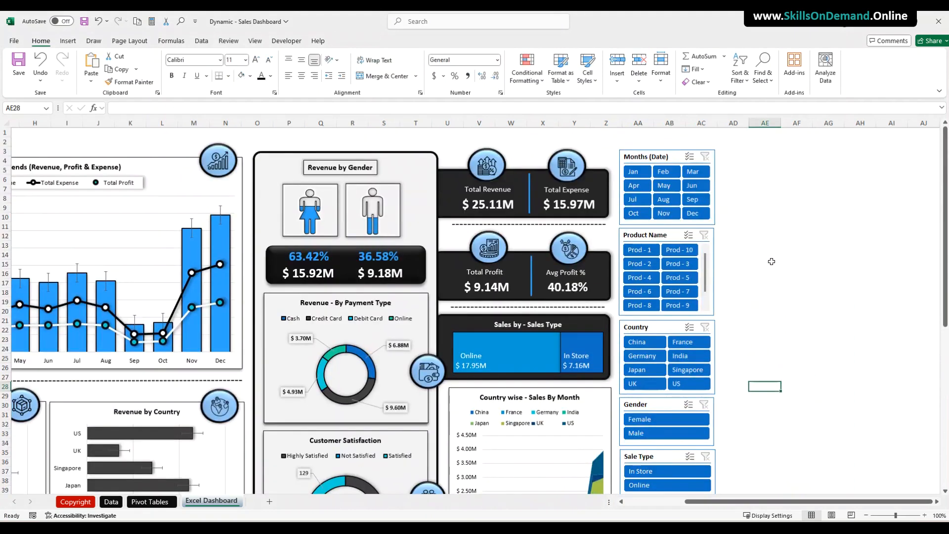
{"action": "left_click", "coordinate": [788, 256]}
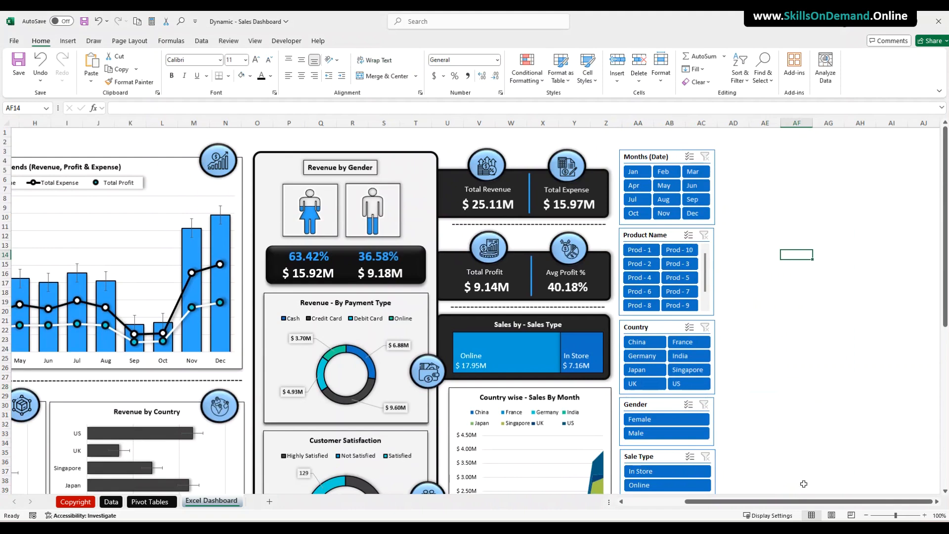
{"action": "left_click", "coordinate": [656, 232]}
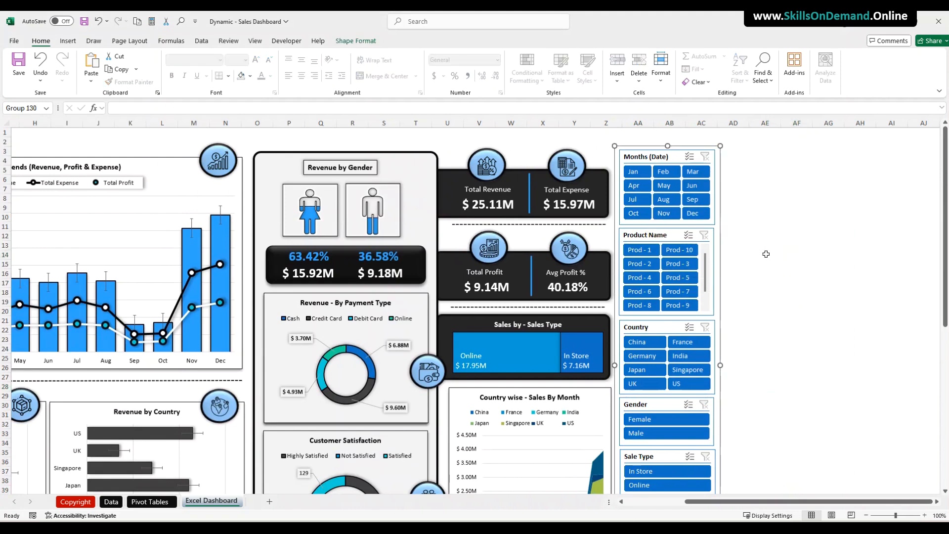
{"action": "scroll", "coordinate": [766, 254], "scroll_direction": "down", "scroll_amount": 4}
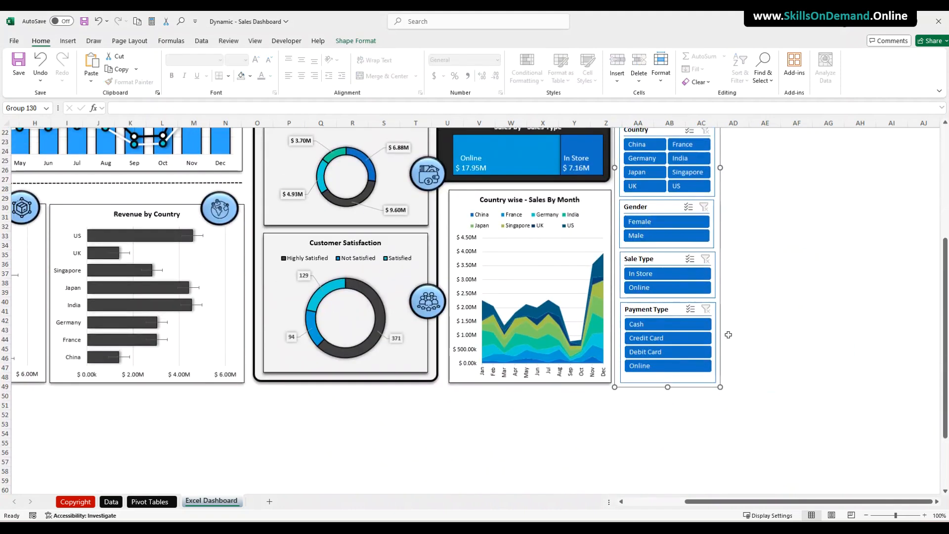
{"action": "scroll", "coordinate": [760, 325], "scroll_direction": "up", "scroll_amount": 4}
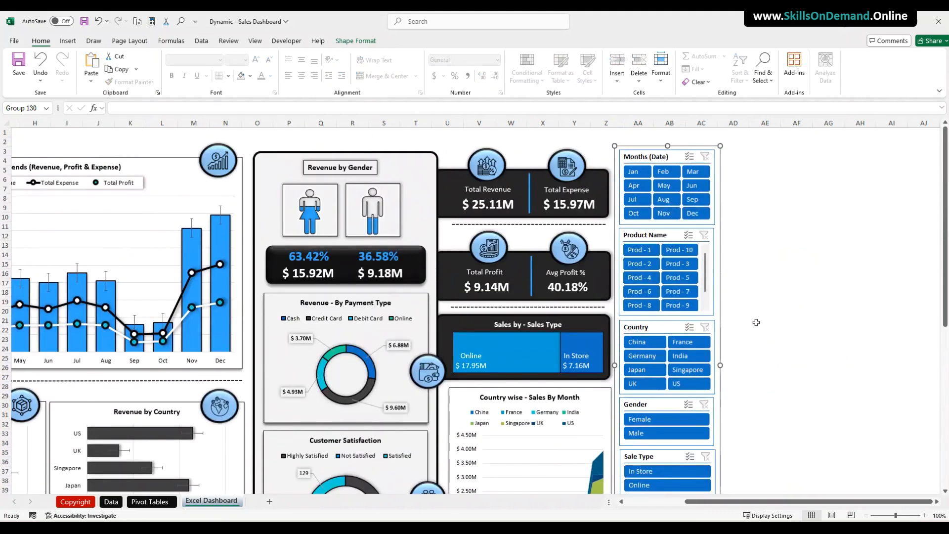
{"action": "key", "text": "Escape"}
Hide the formula bar and headings on the Excel Dashboard sheet and switch the display to full-screen mode.
{"action": "left_click_drag", "start_coordinate": [747, 502], "coordinate": [552, 516]}
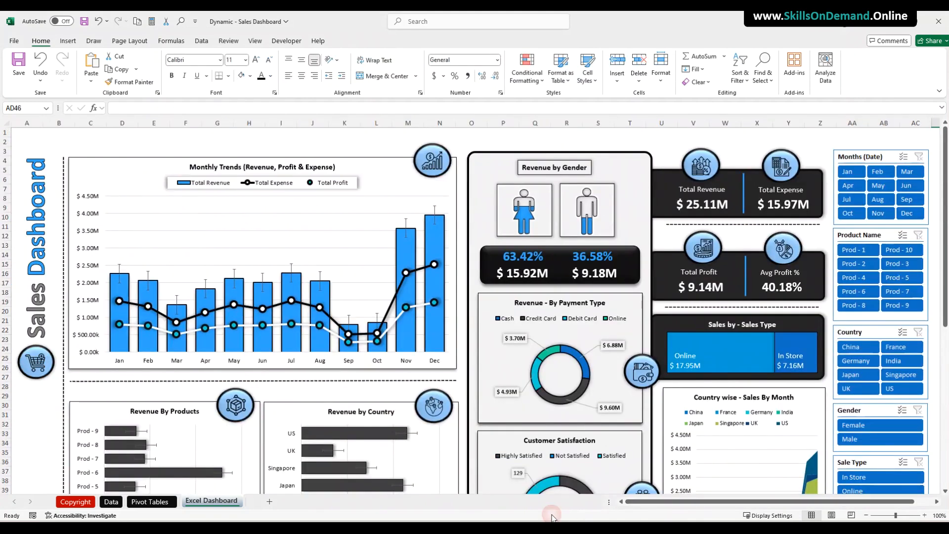
{"action": "left_click", "coordinate": [253, 43]}
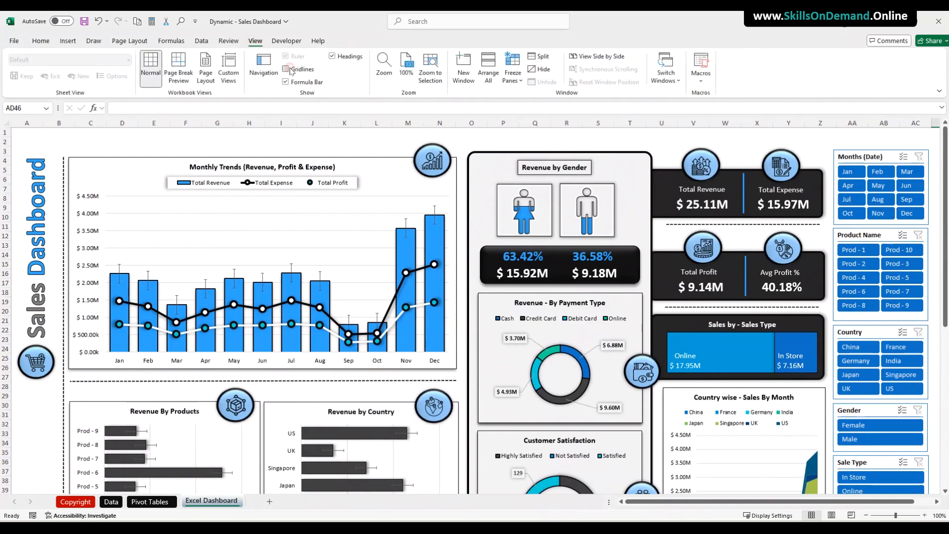
{"action": "left_click", "coordinate": [285, 81]}
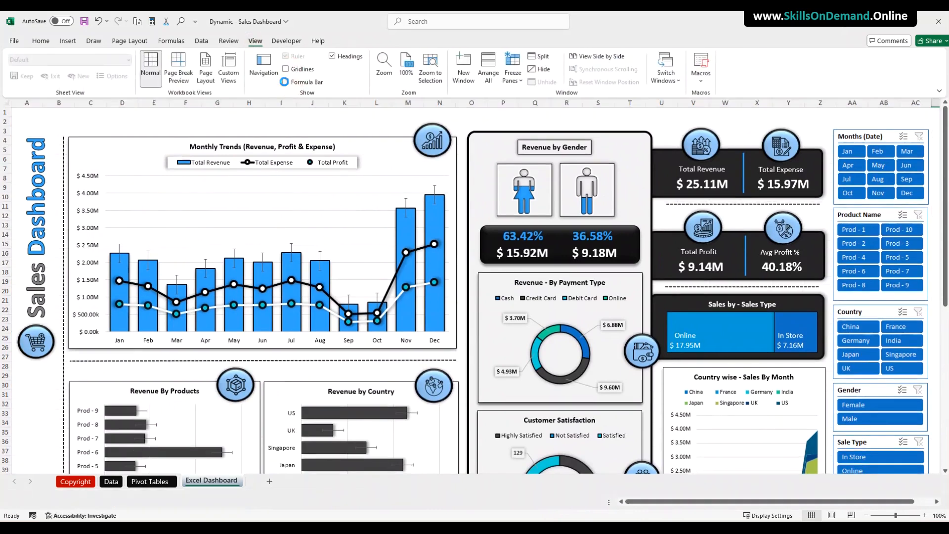
{"action": "left_click", "coordinate": [332, 57]}
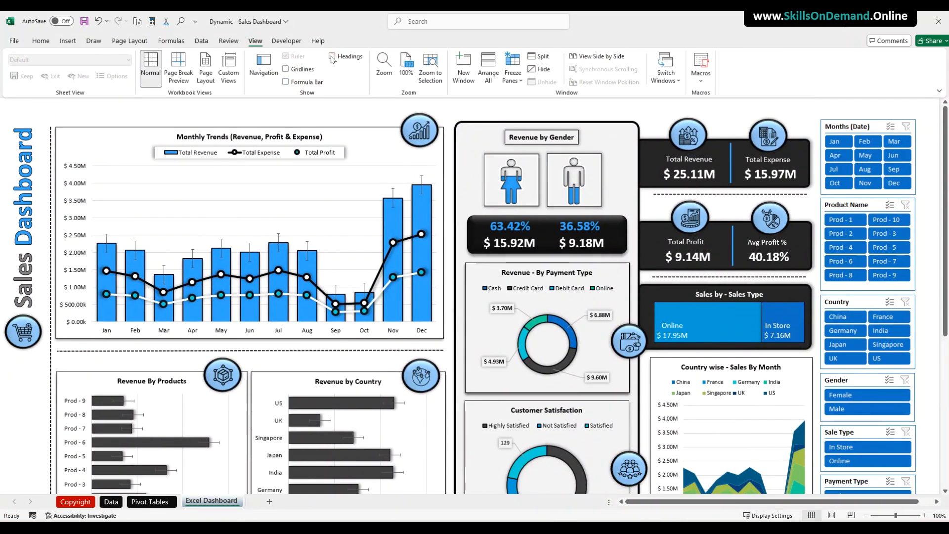
{"action": "left_click", "coordinate": [939, 90]}
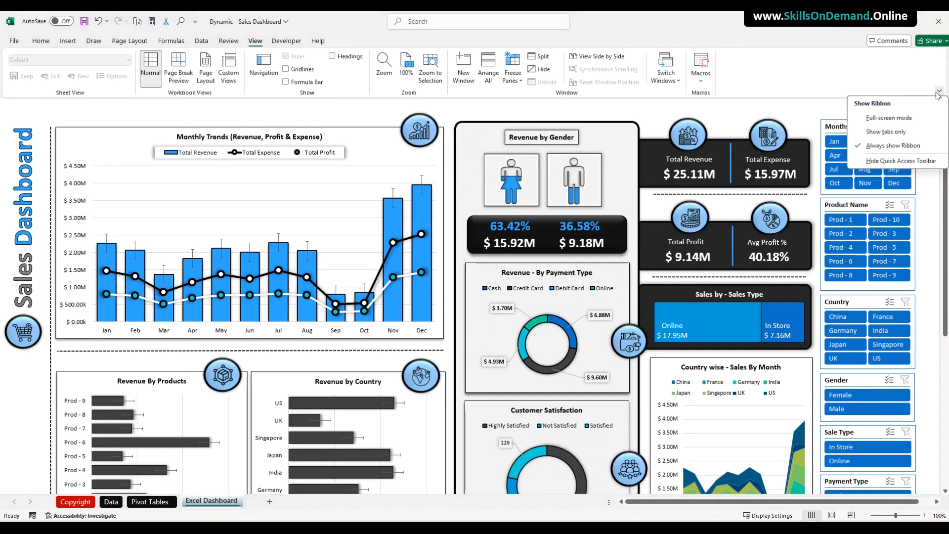
{"action": "left_click", "coordinate": [890, 118]}
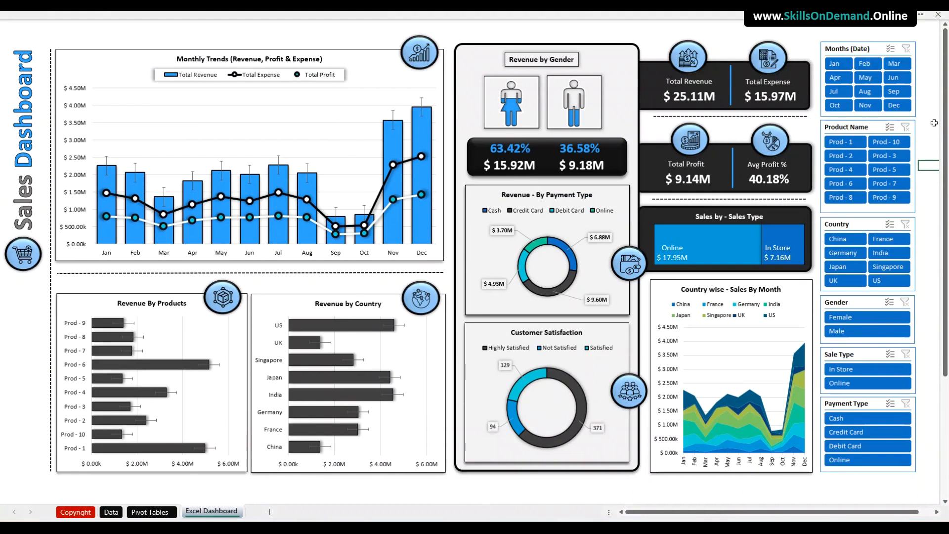
Test the Months (Date) slicer with Jan, Feb, Mar and Apr singly, add Jan to Apr, and clear the filter.
{"action": "left_click", "coordinate": [843, 62]}
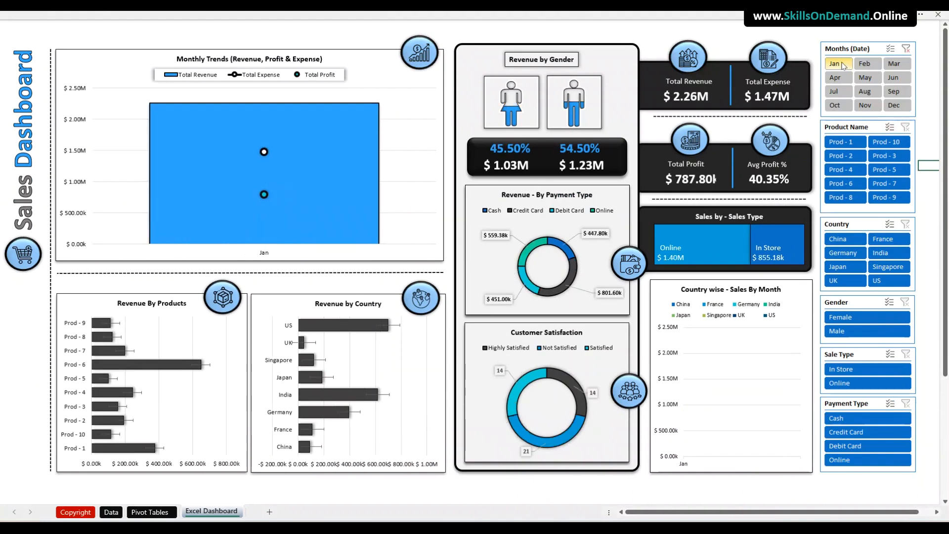
{"action": "left_click", "coordinate": [865, 64]}
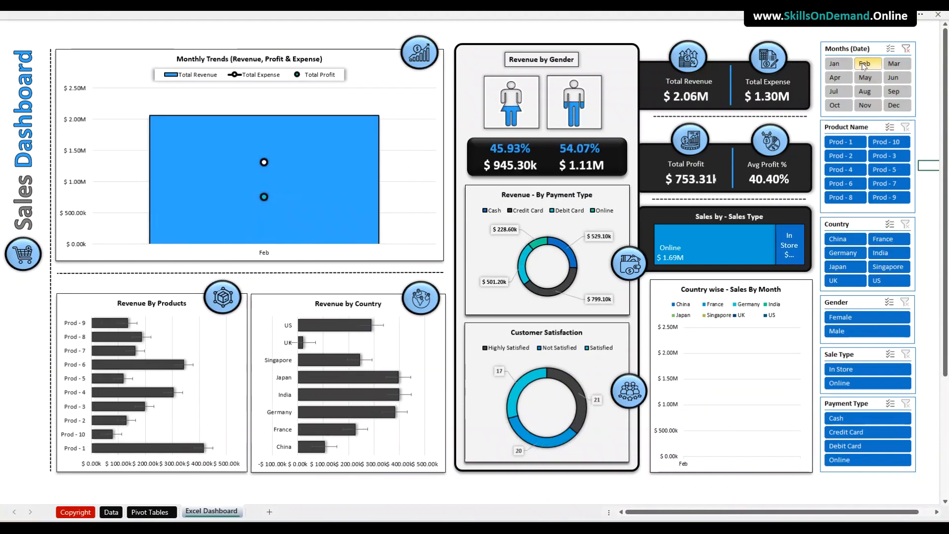
{"action": "left_click", "coordinate": [892, 65]}
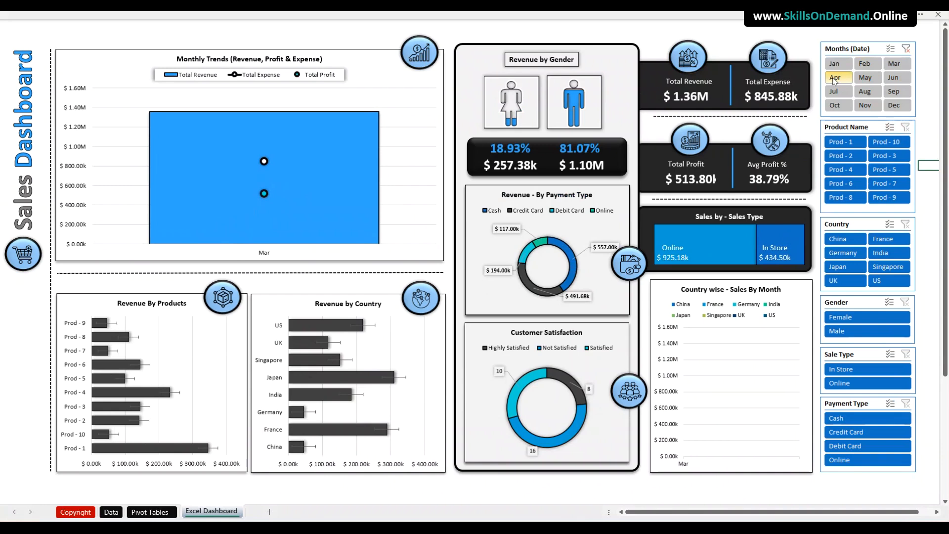
{"action": "left_click", "coordinate": [835, 79]}
{"action": "left_click", "coordinate": [843, 68], "text": "ctrl"}
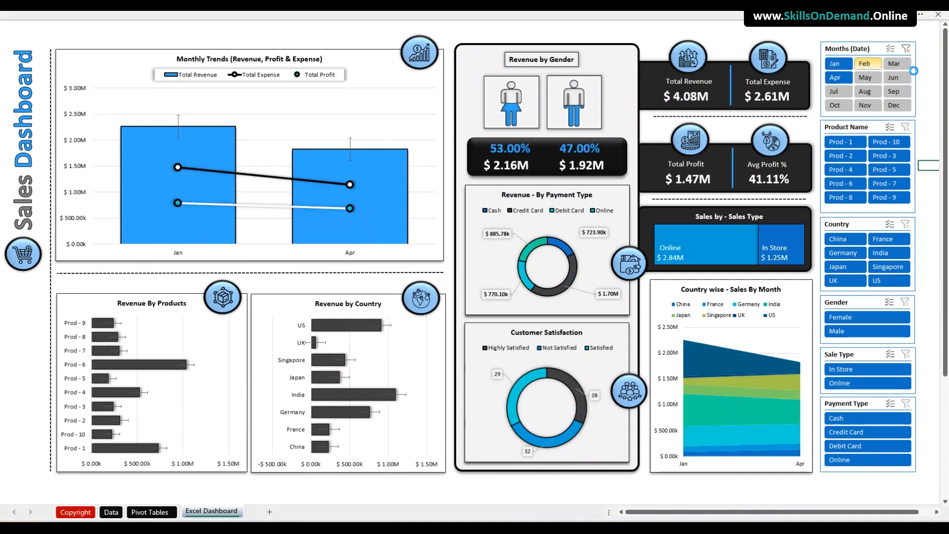
{"action": "left_click", "coordinate": [907, 49]}
Test the Product Name slicer with Prod - 1, Prod - 10 and a range through Prod - 5, and clear the filter.
{"action": "left_click", "coordinate": [847, 143]}
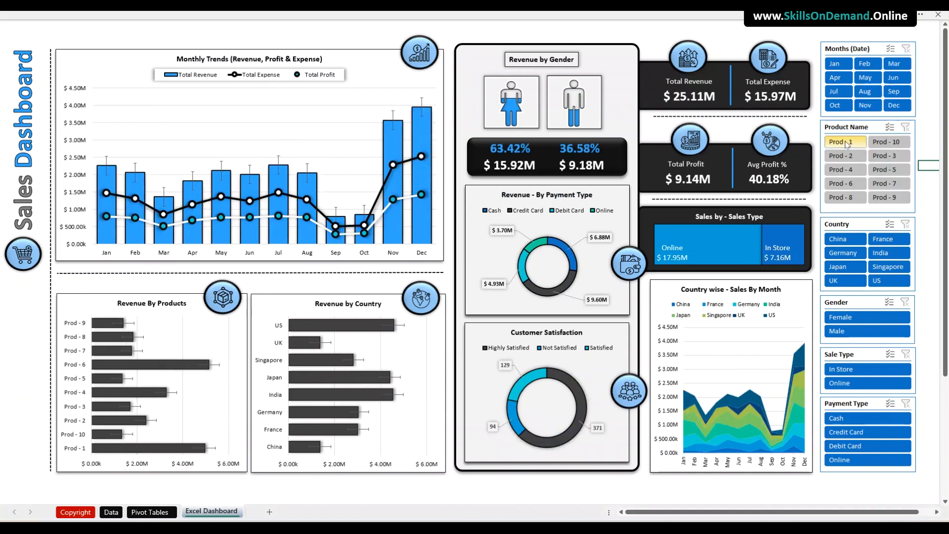
{"action": "left_click", "coordinate": [891, 145]}
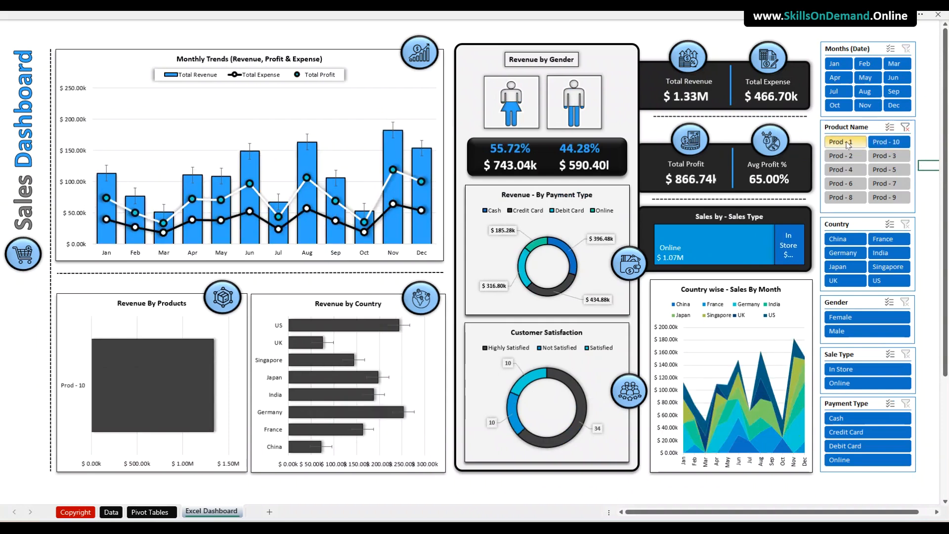
{"action": "left_click_drag", "start_coordinate": [846, 143], "coordinate": [916, 209]}
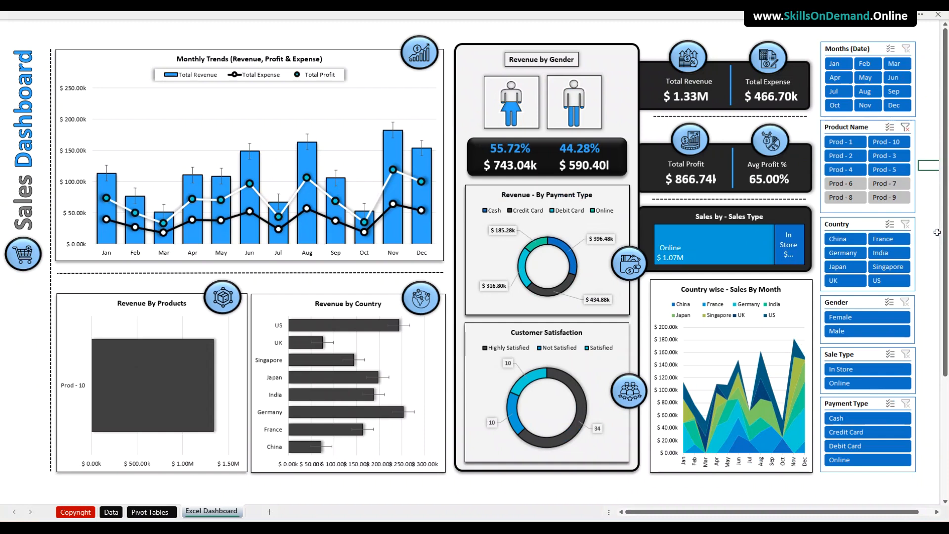
{"action": "left_click", "coordinate": [906, 128]}
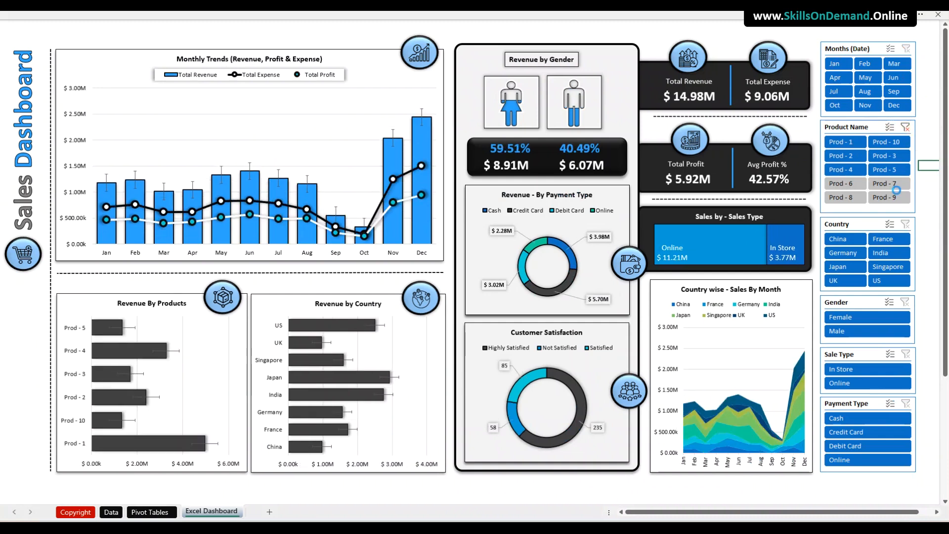
Test the Gender slicer by filtering the dashboard to Female and to Male, and clear the filter.
{"action": "left_click", "coordinate": [845, 322]}
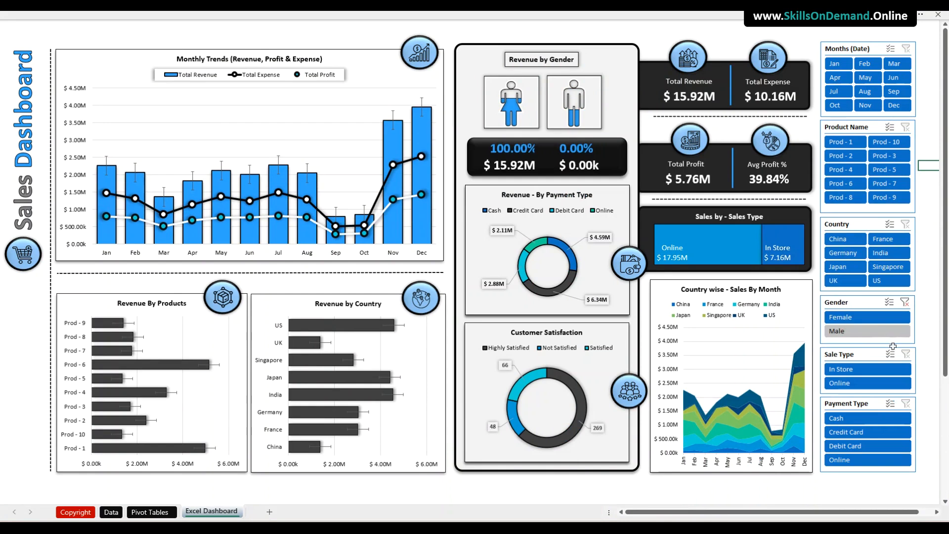
{"action": "left_click", "coordinate": [851, 336]}
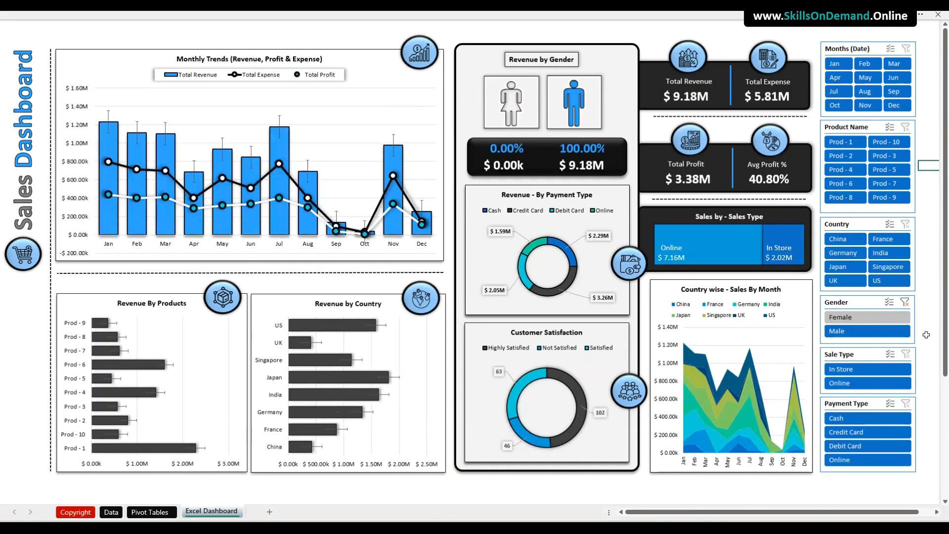
{"action": "left_click", "coordinate": [910, 304]}
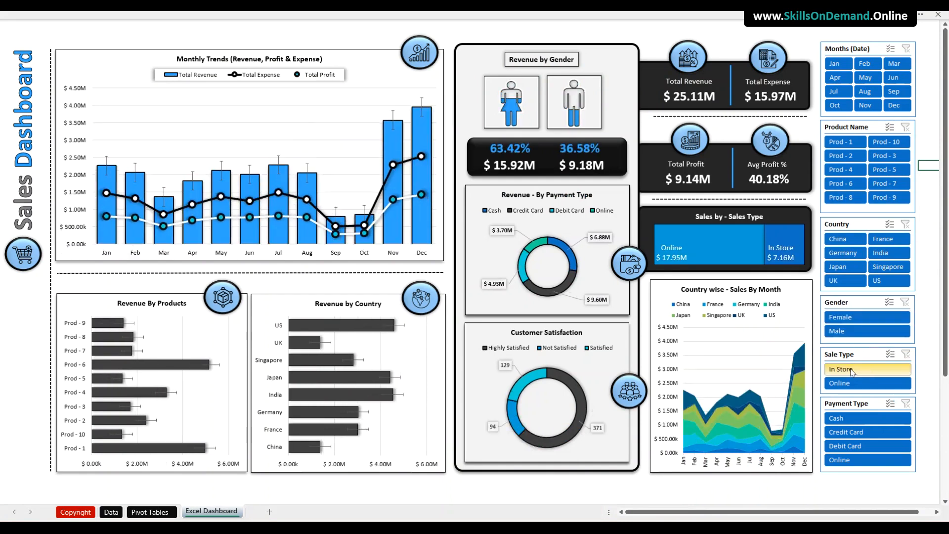
Test the Sale Type slicer by filtering the dashboard to In Store and to Online, and clear the filter.
{"action": "left_click", "coordinate": [860, 370]}
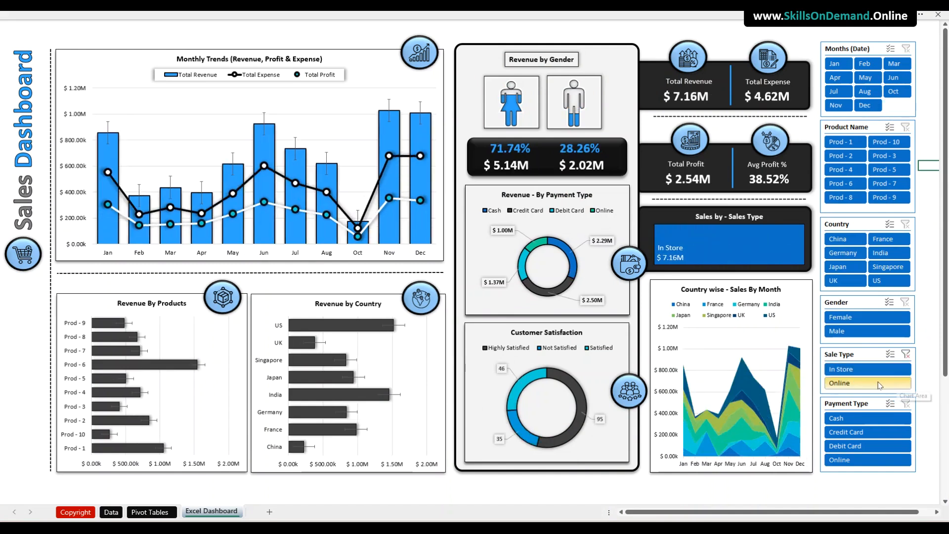
{"action": "left_click", "coordinate": [870, 384]}
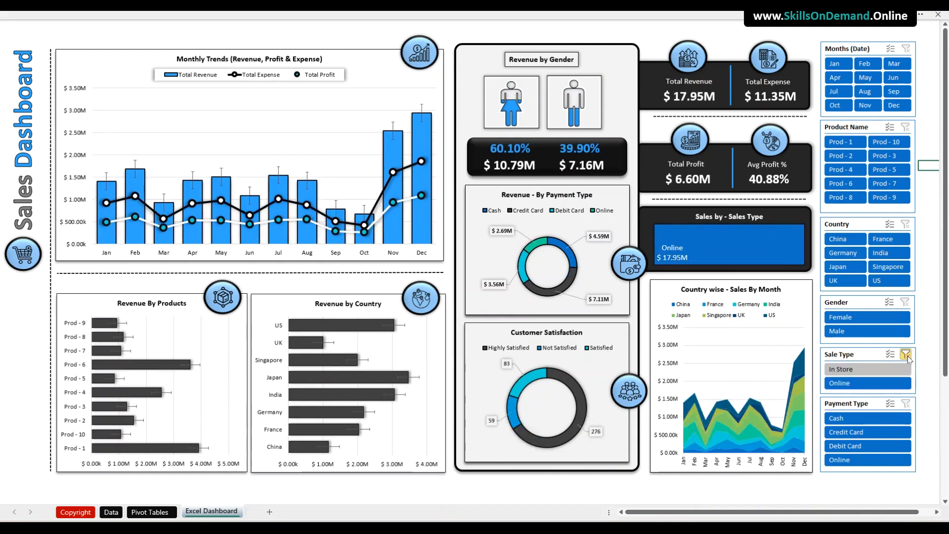
{"action": "left_click", "coordinate": [905, 354]}
Test the Payment Type slicer with Cash, Credit Card and Debit Card one at a time, and clear the filter.
{"action": "left_click", "coordinate": [856, 419]}
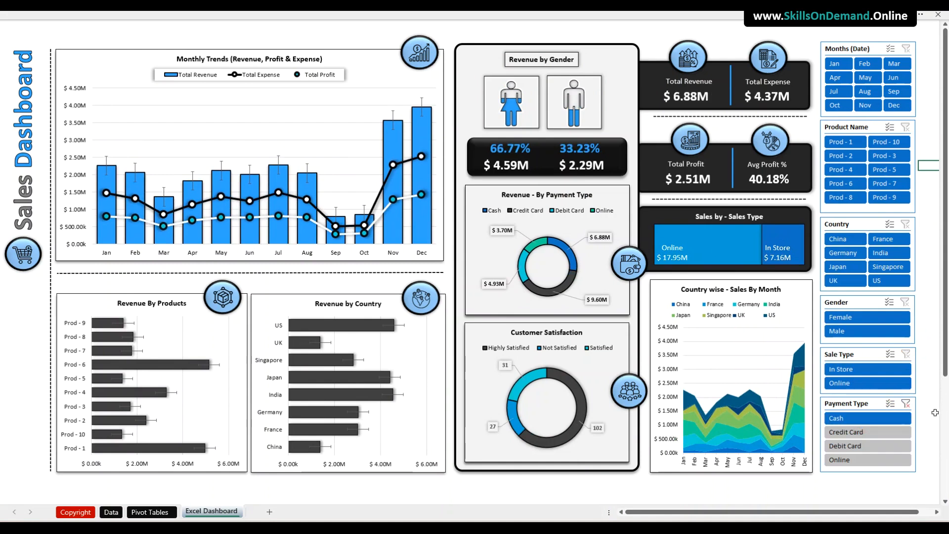
{"action": "left_click", "coordinate": [866, 433]}
{"action": "left_click", "coordinate": [860, 446]}
{"action": "left_click", "coordinate": [906, 403]}
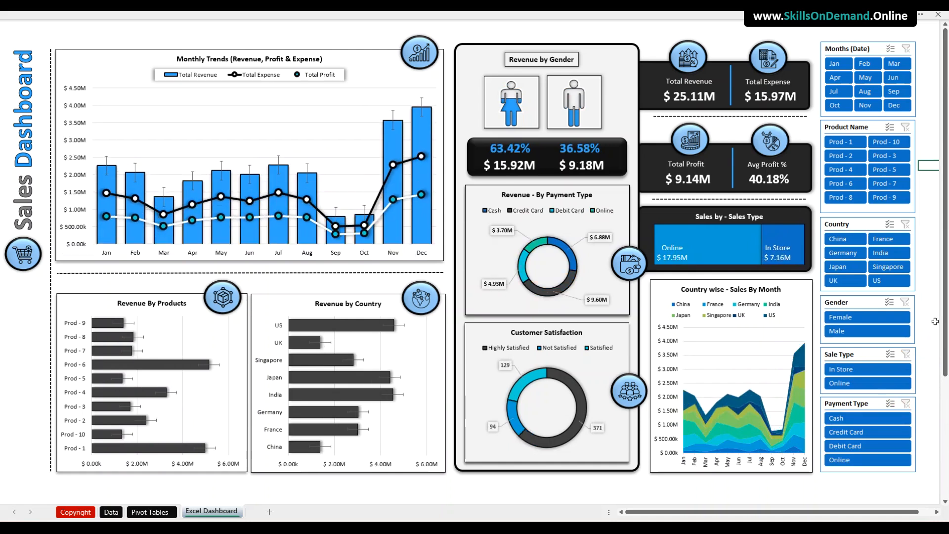